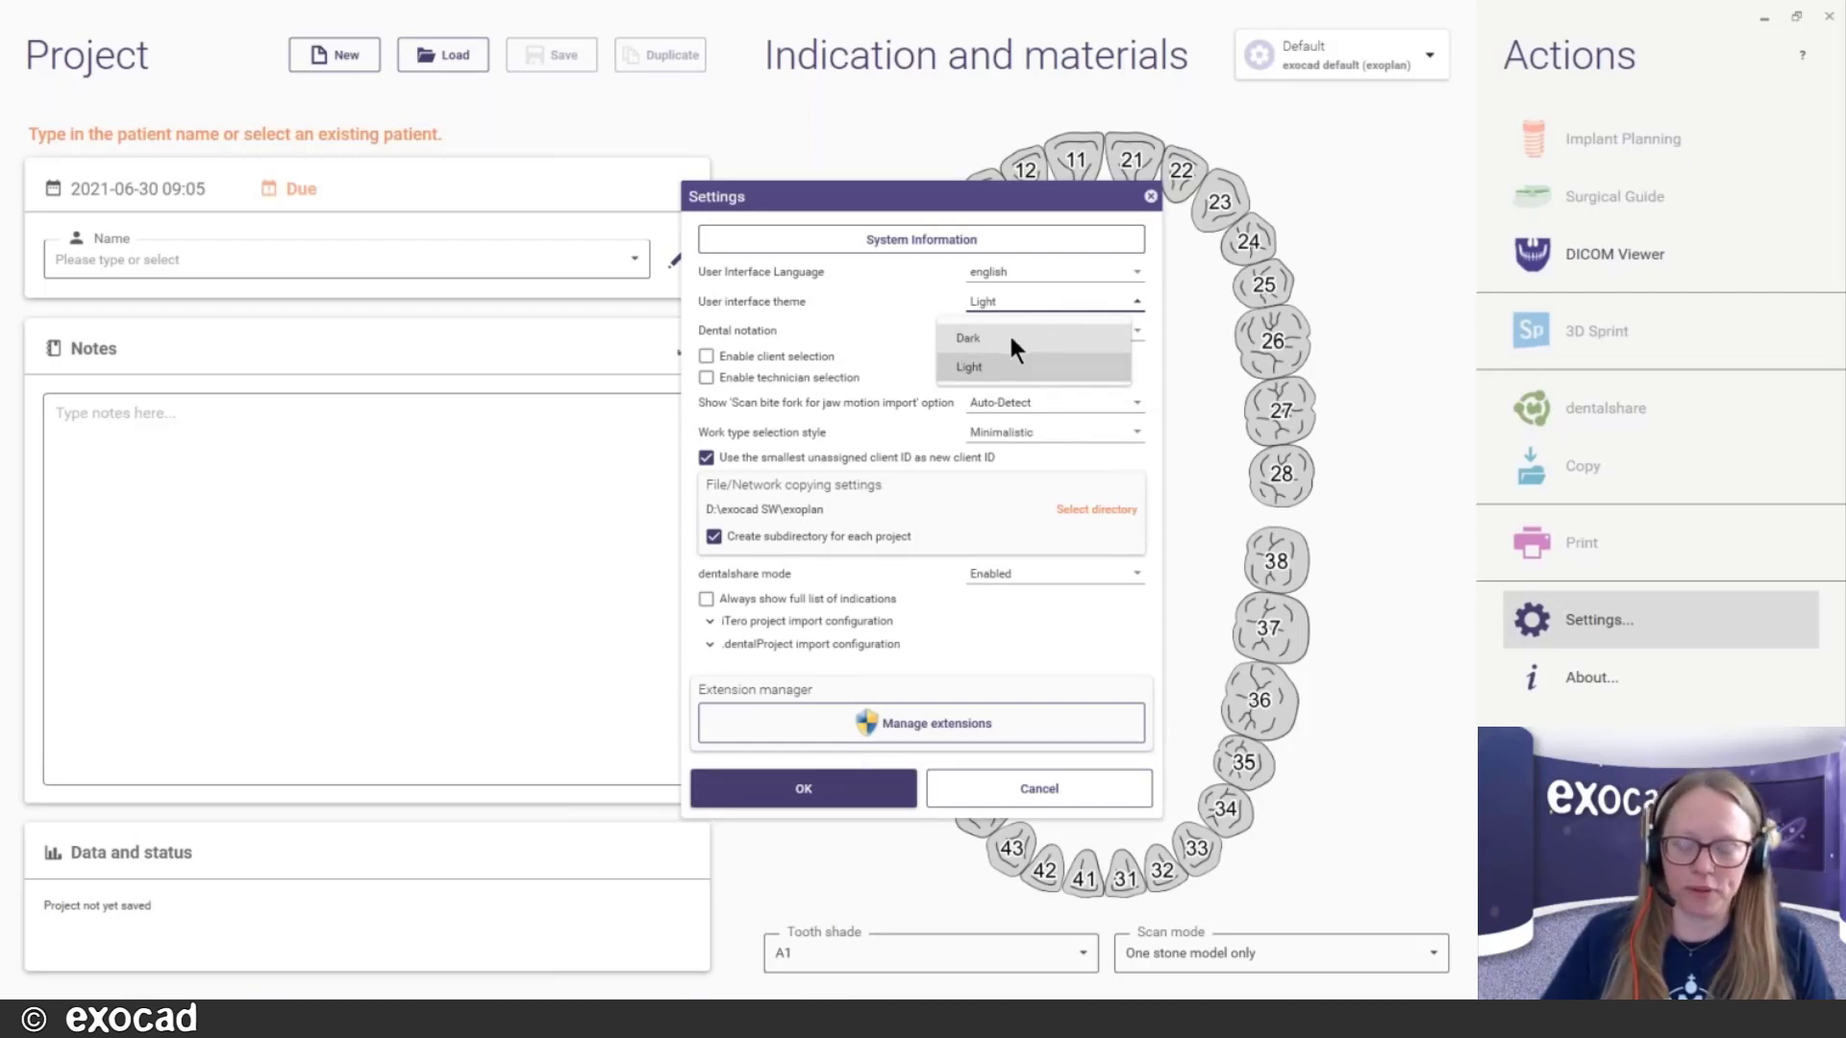
# Review the user interface theme options and close the settings
pyautogui.click(911, 298)
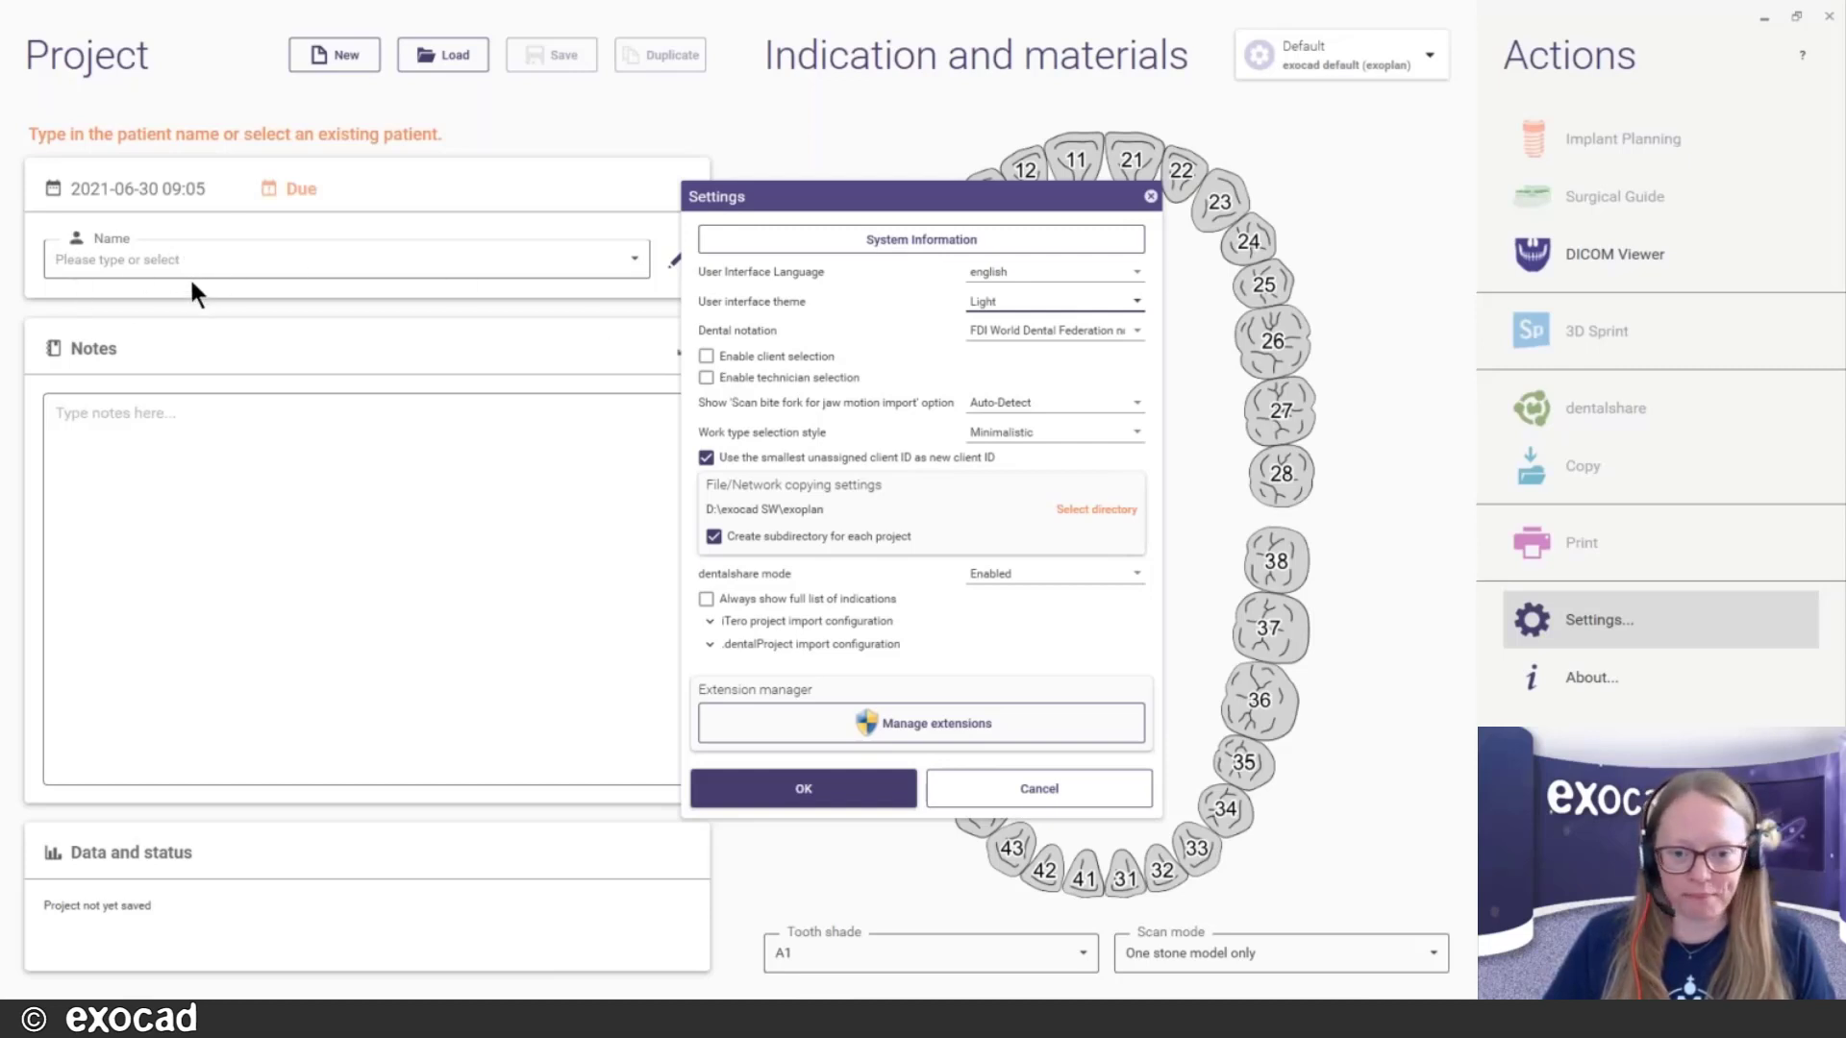
pyautogui.click(1151, 198)
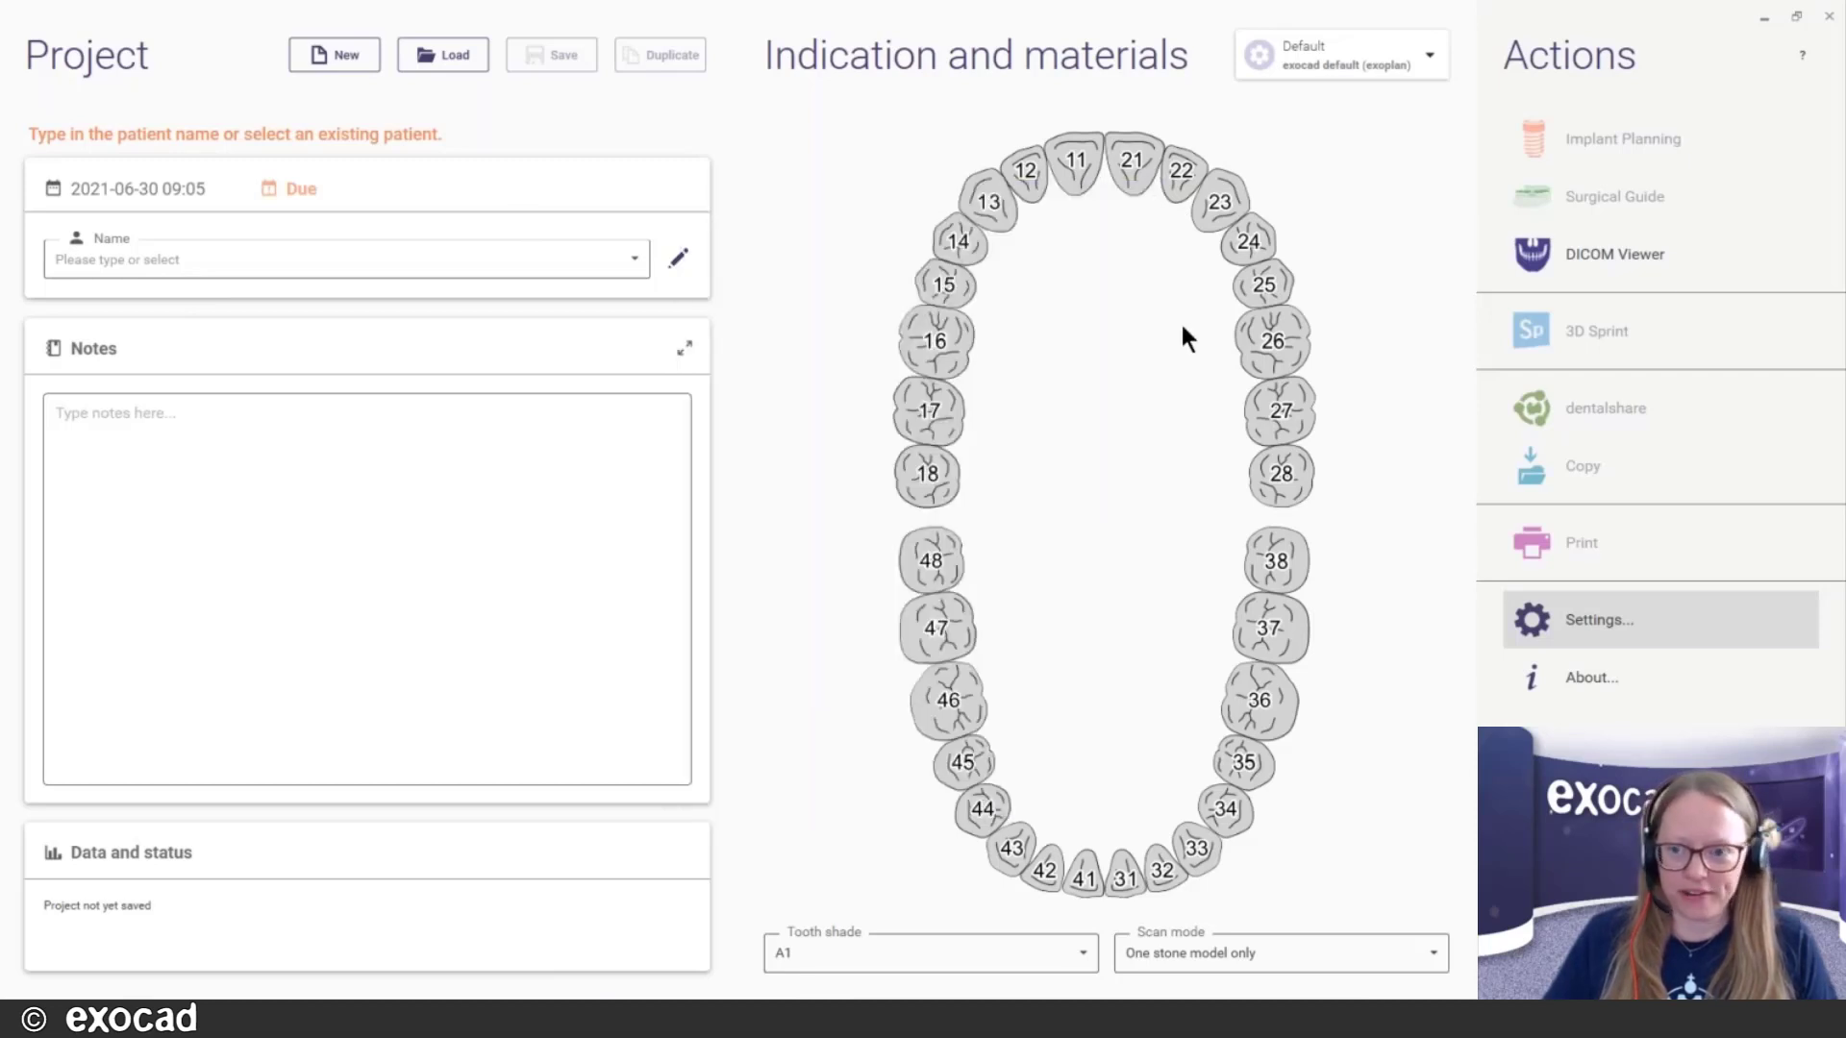
# Load the dual-scan example project from the project list and start implant planning for it
pyautogui.click(454, 61)
pyautogui.click(719, 204)
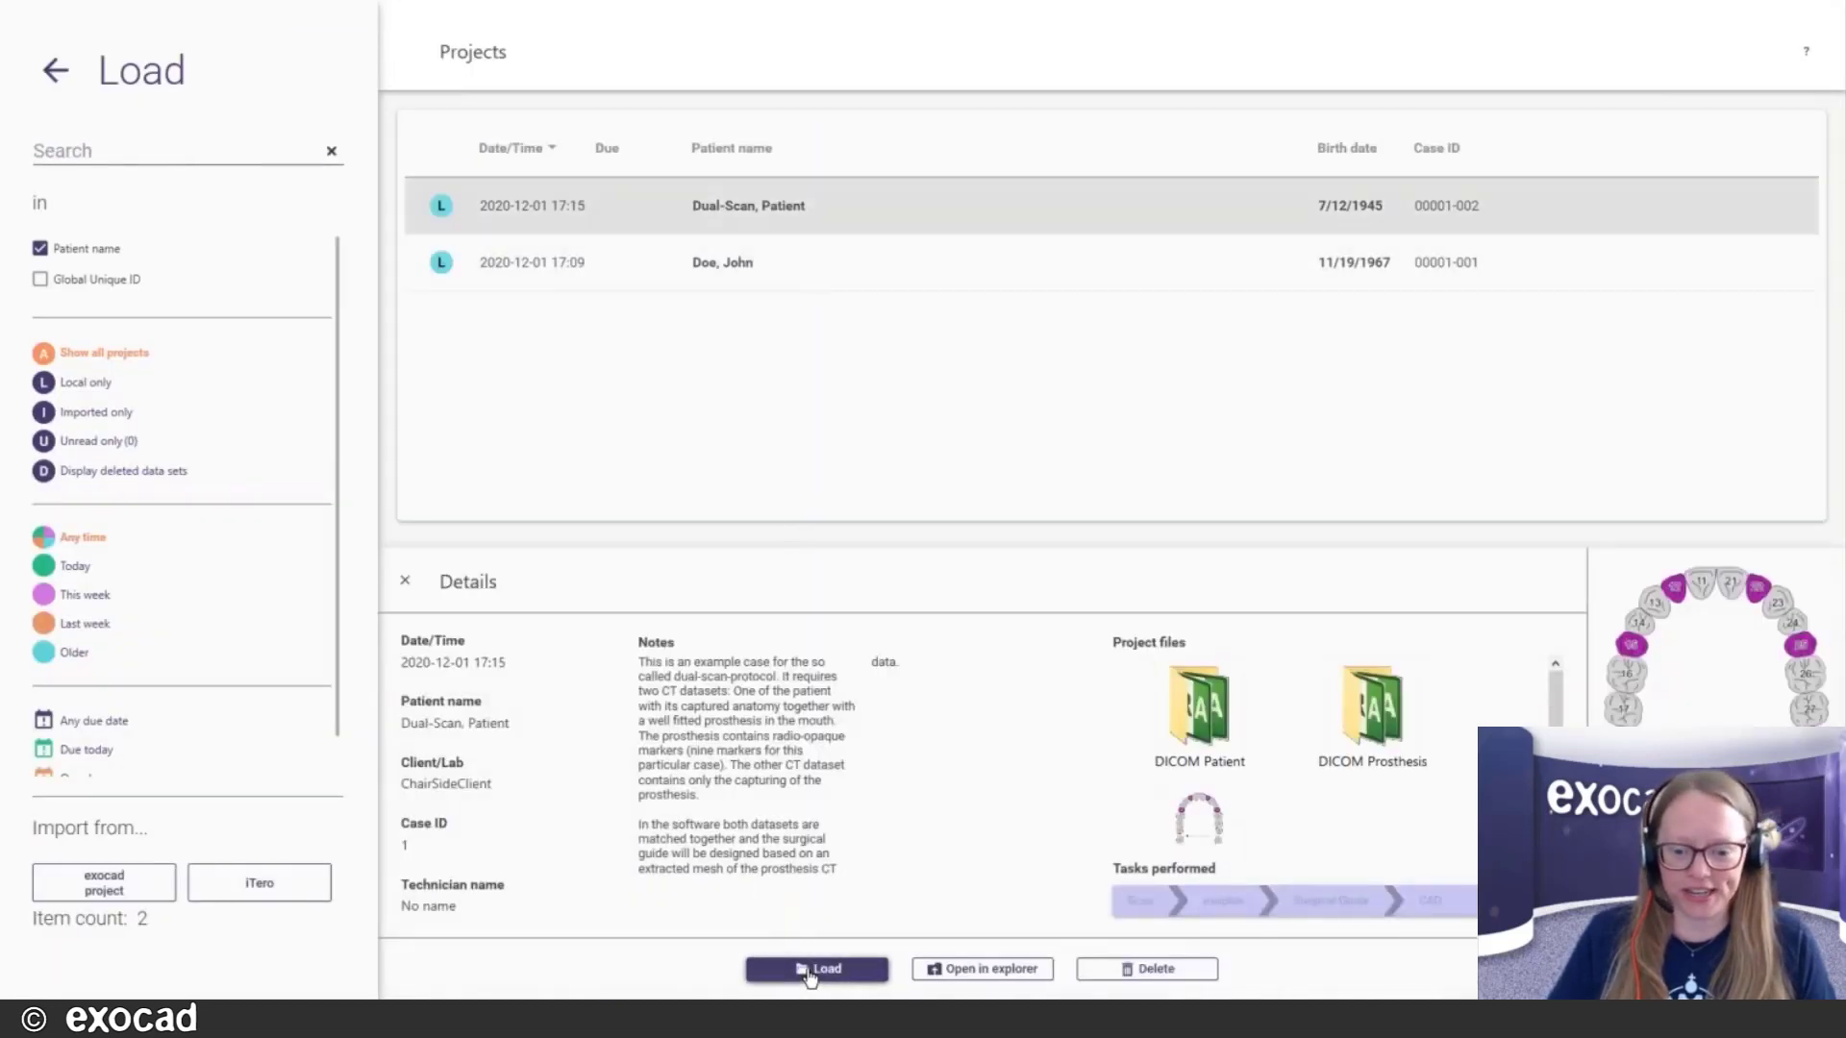
pyautogui.click(811, 971)
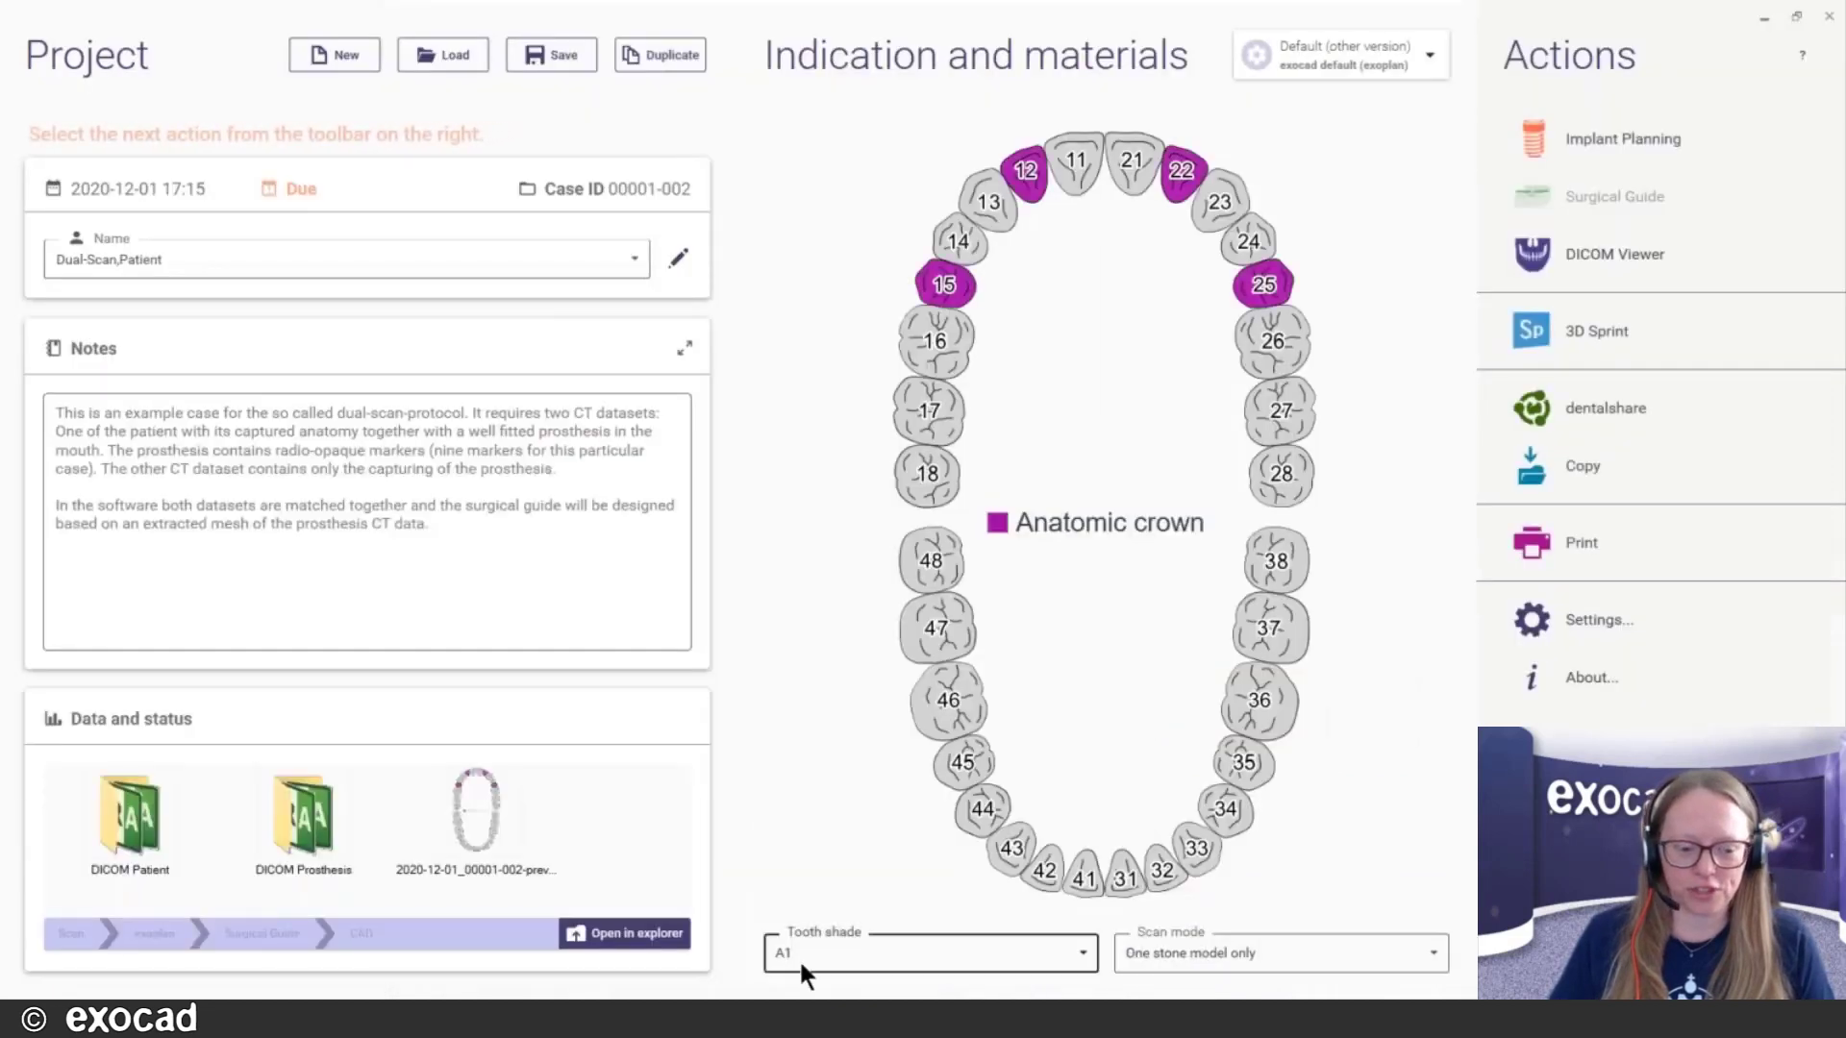
pyautogui.click(1669, 136)
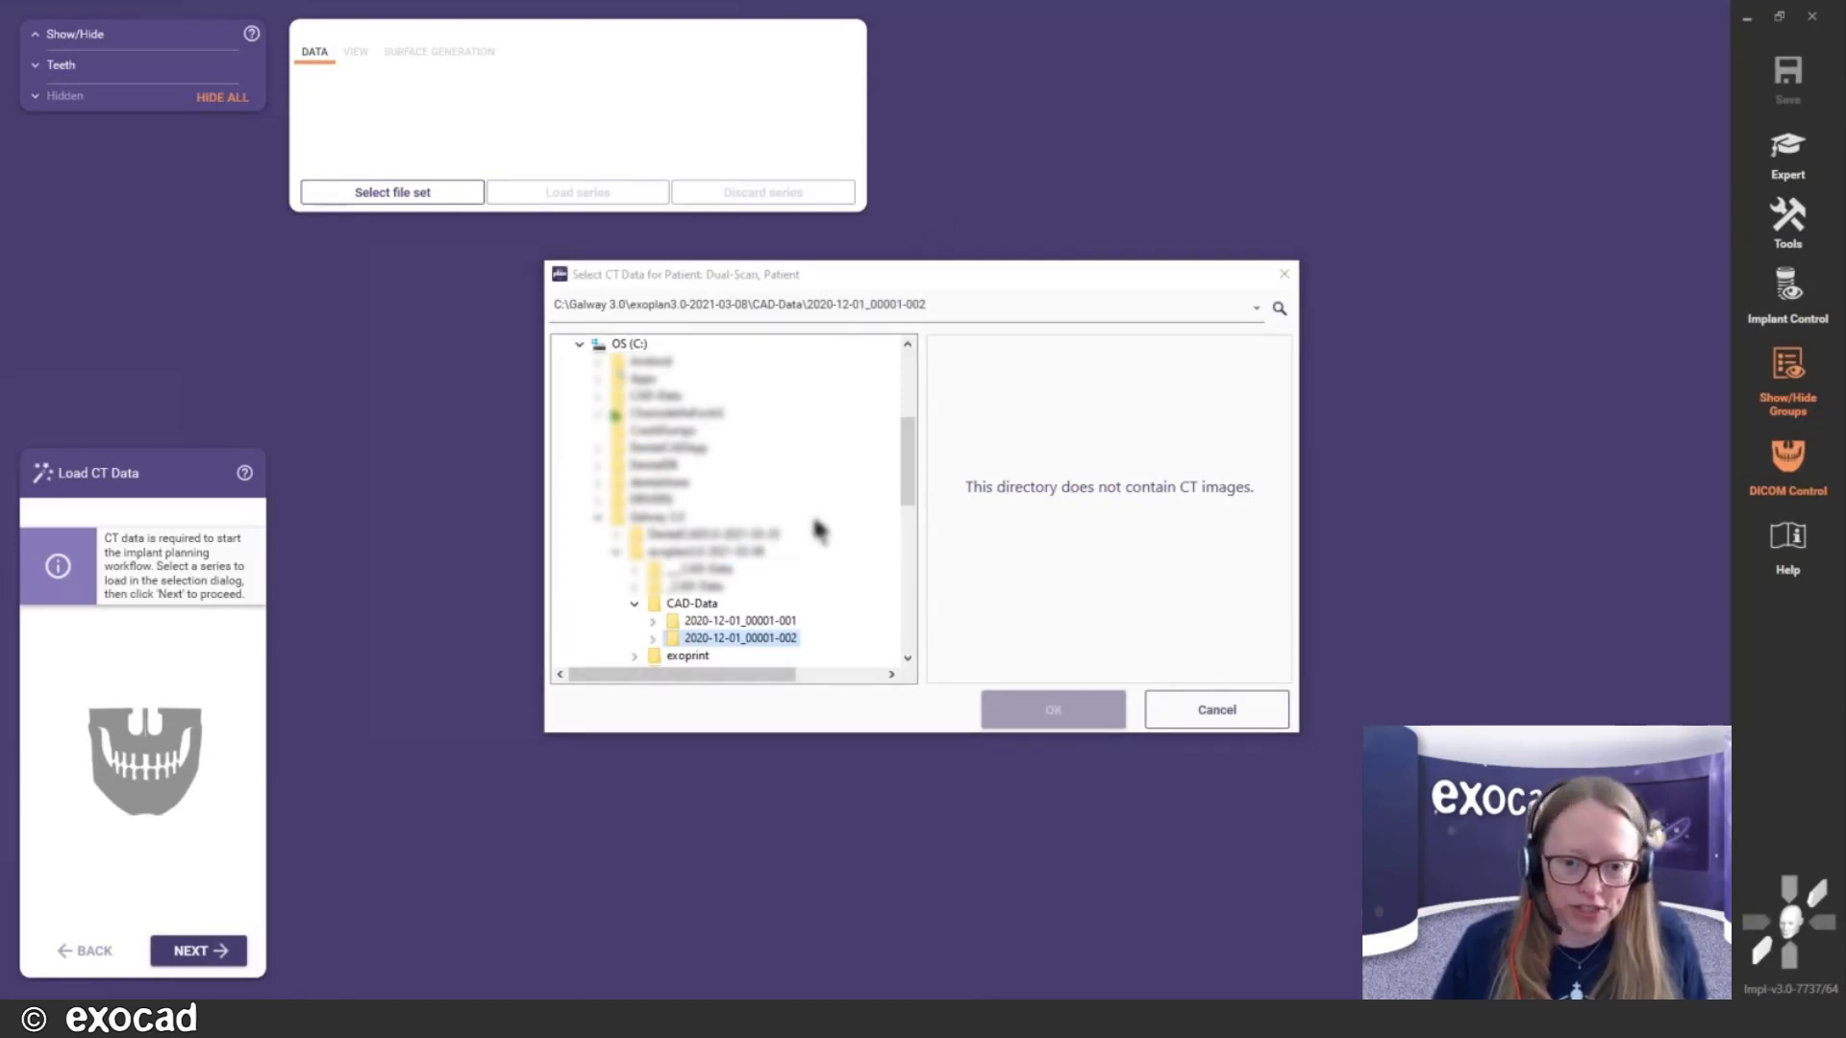
# Select the CT series in the DICOM Patient folder inside the loaded project's CAD-Data directory
pyautogui.moveTo(904, 473); pyautogui.dragTo(899, 488)
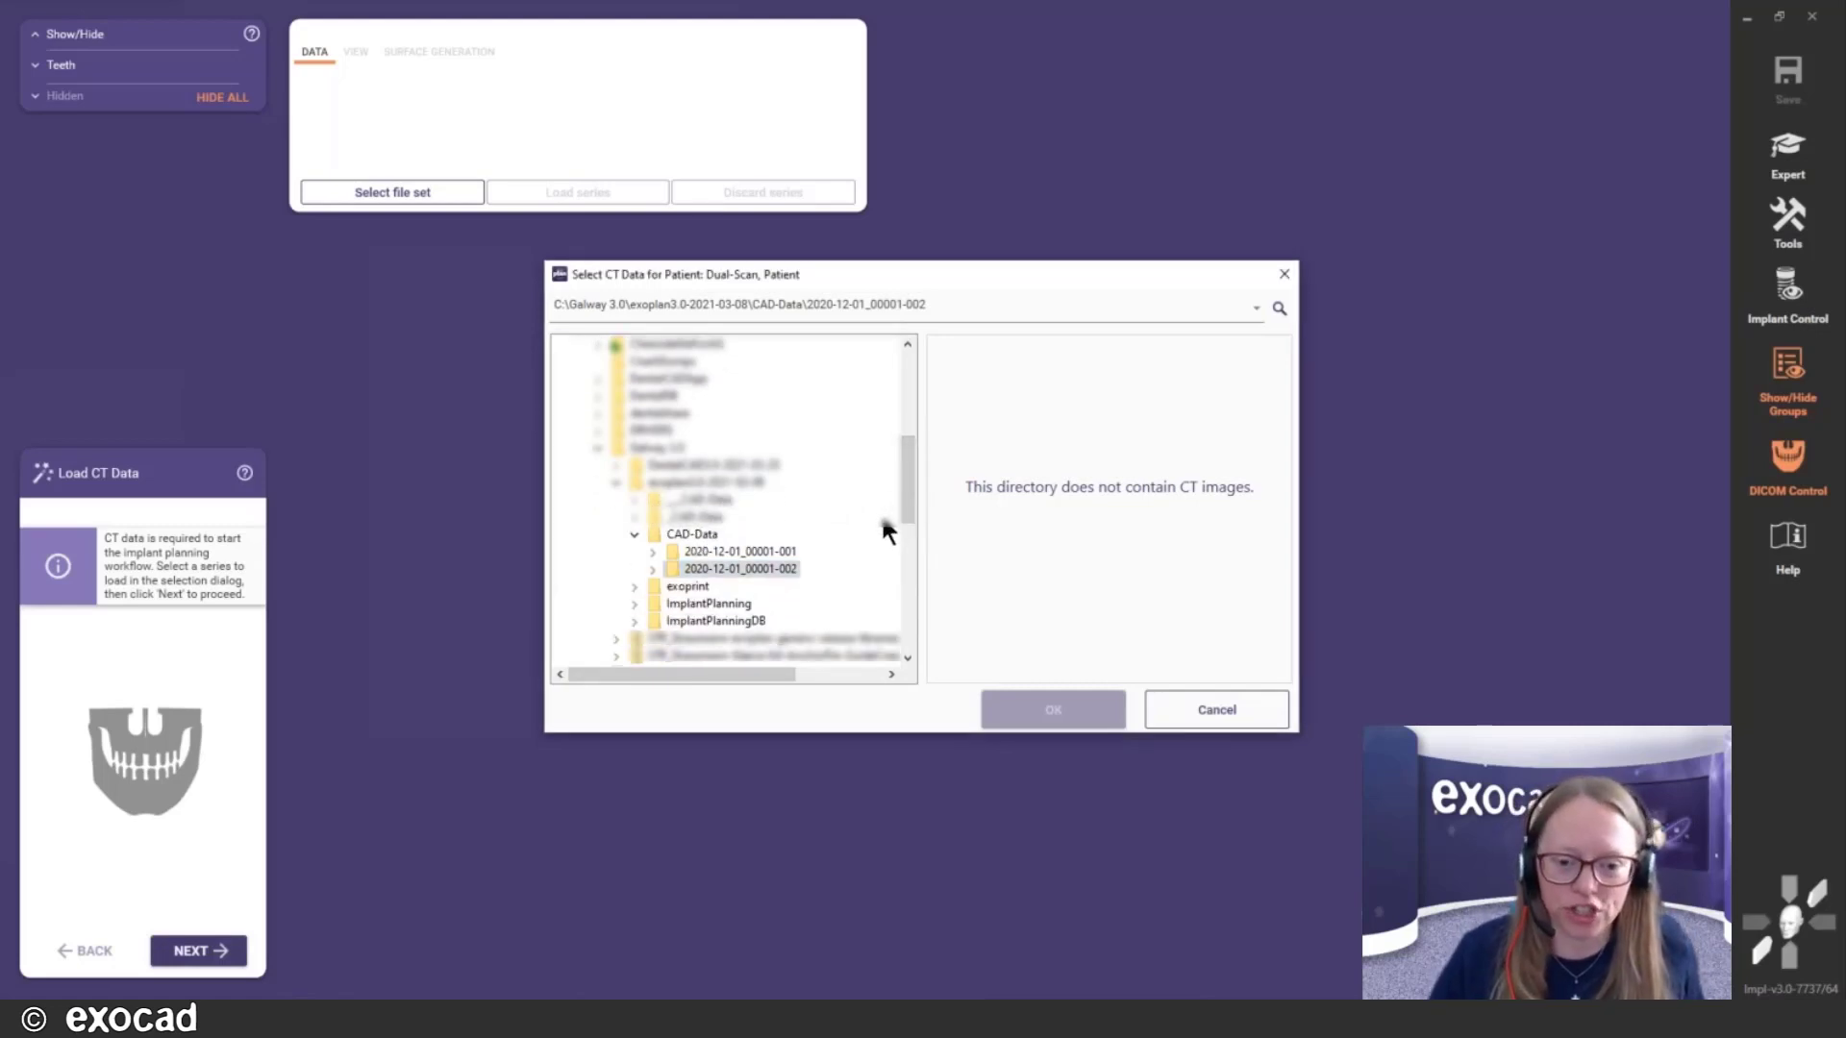
pyautogui.click(653, 569)
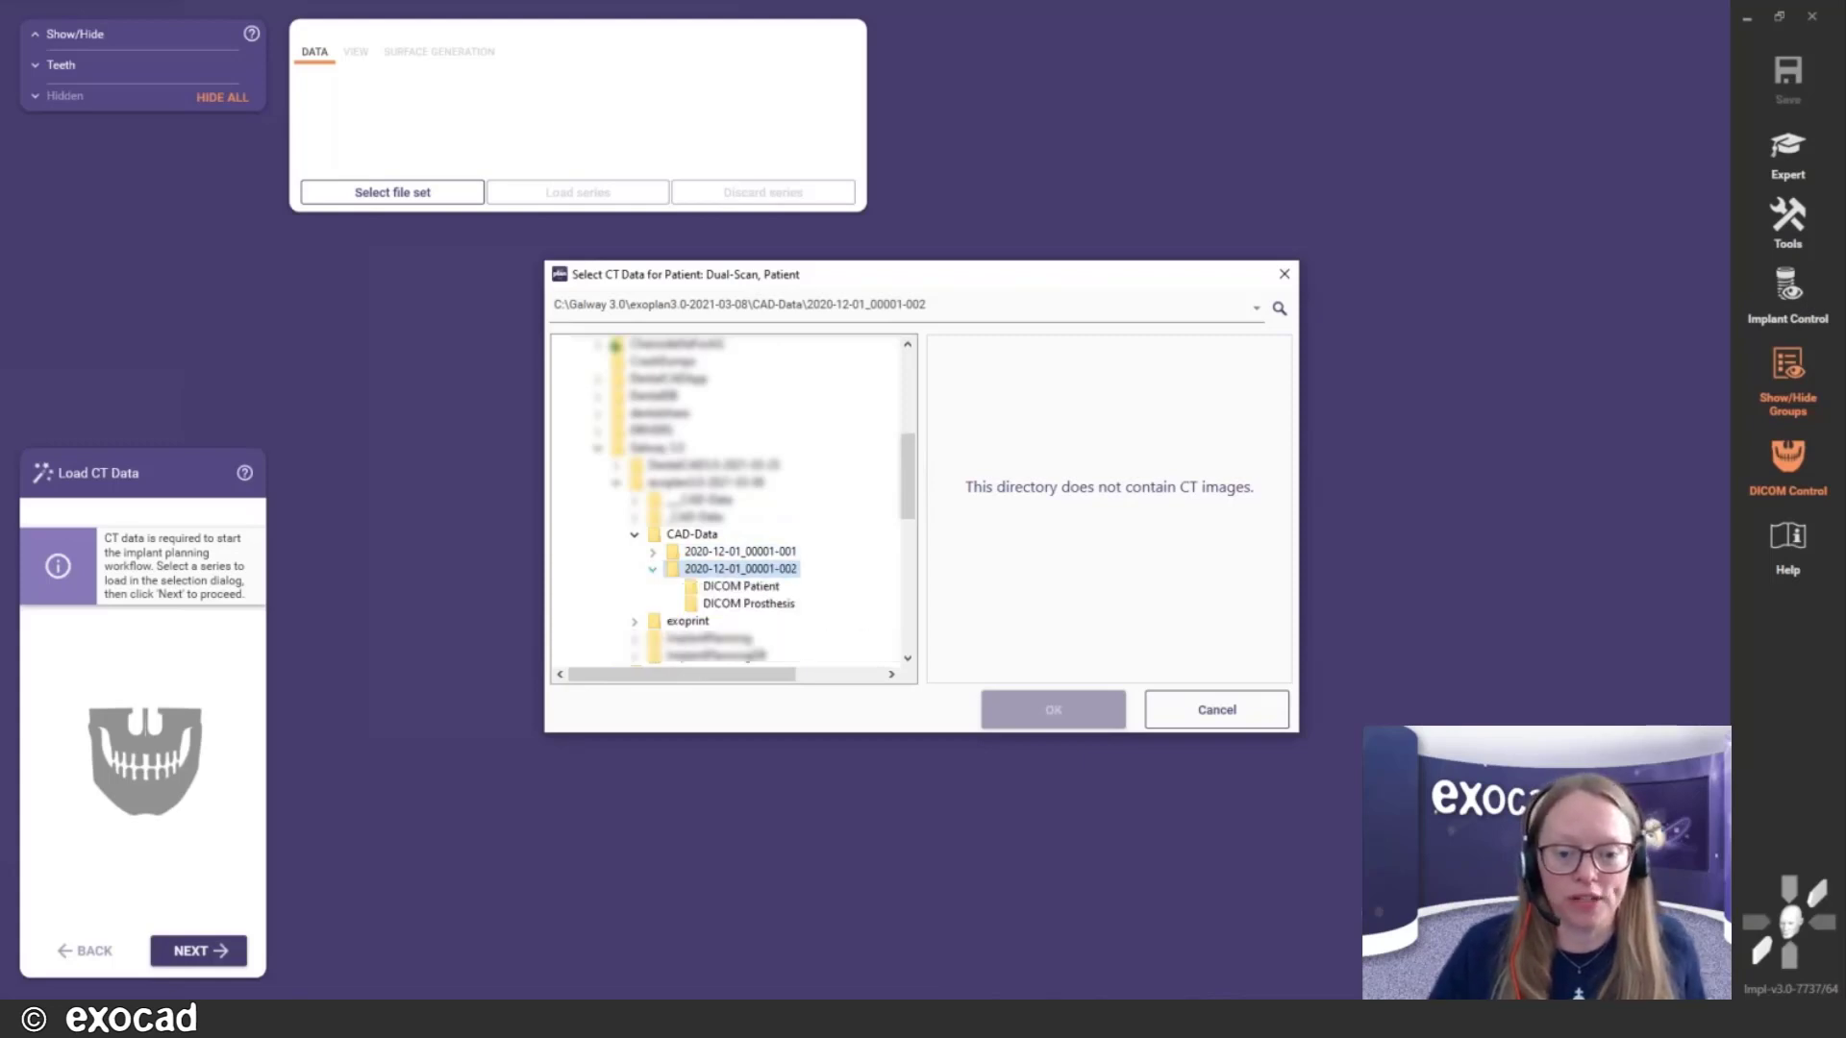
pyautogui.click(744, 586)
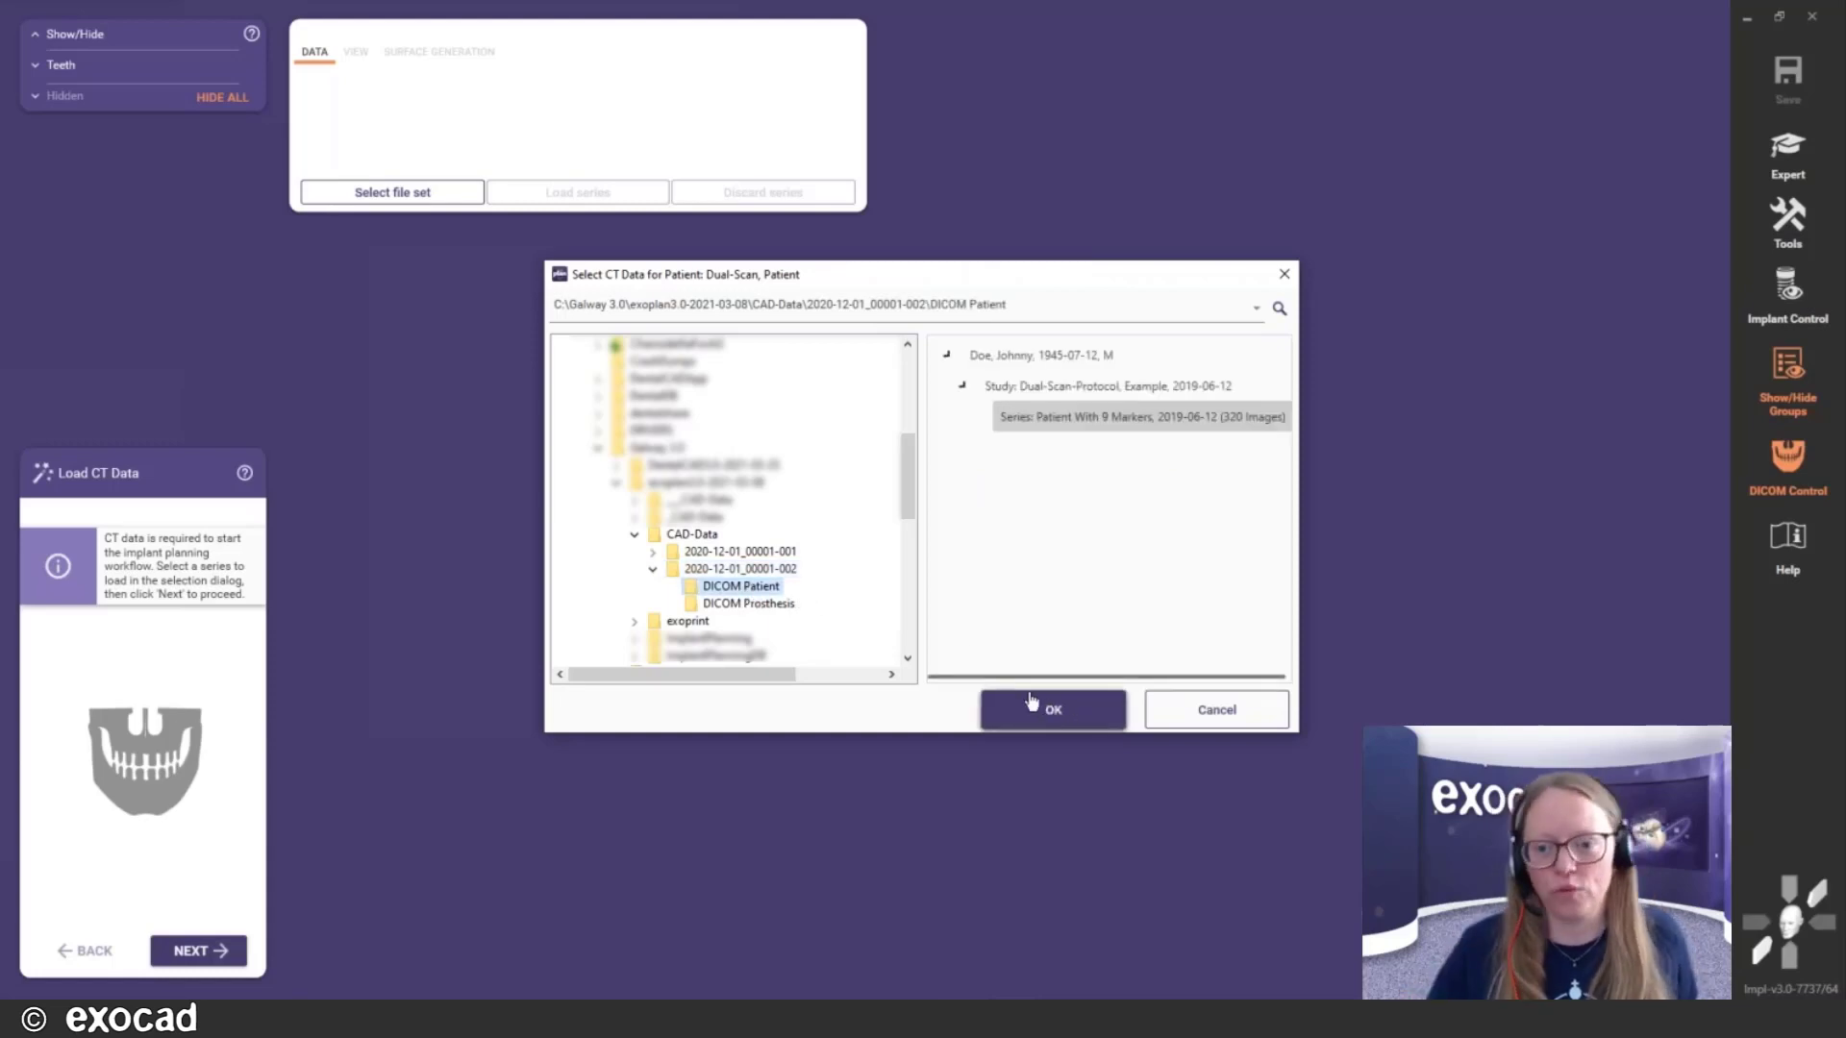
# Examine the user interface theme choices in the implant planning settings
pyautogui.click(1766, 216)
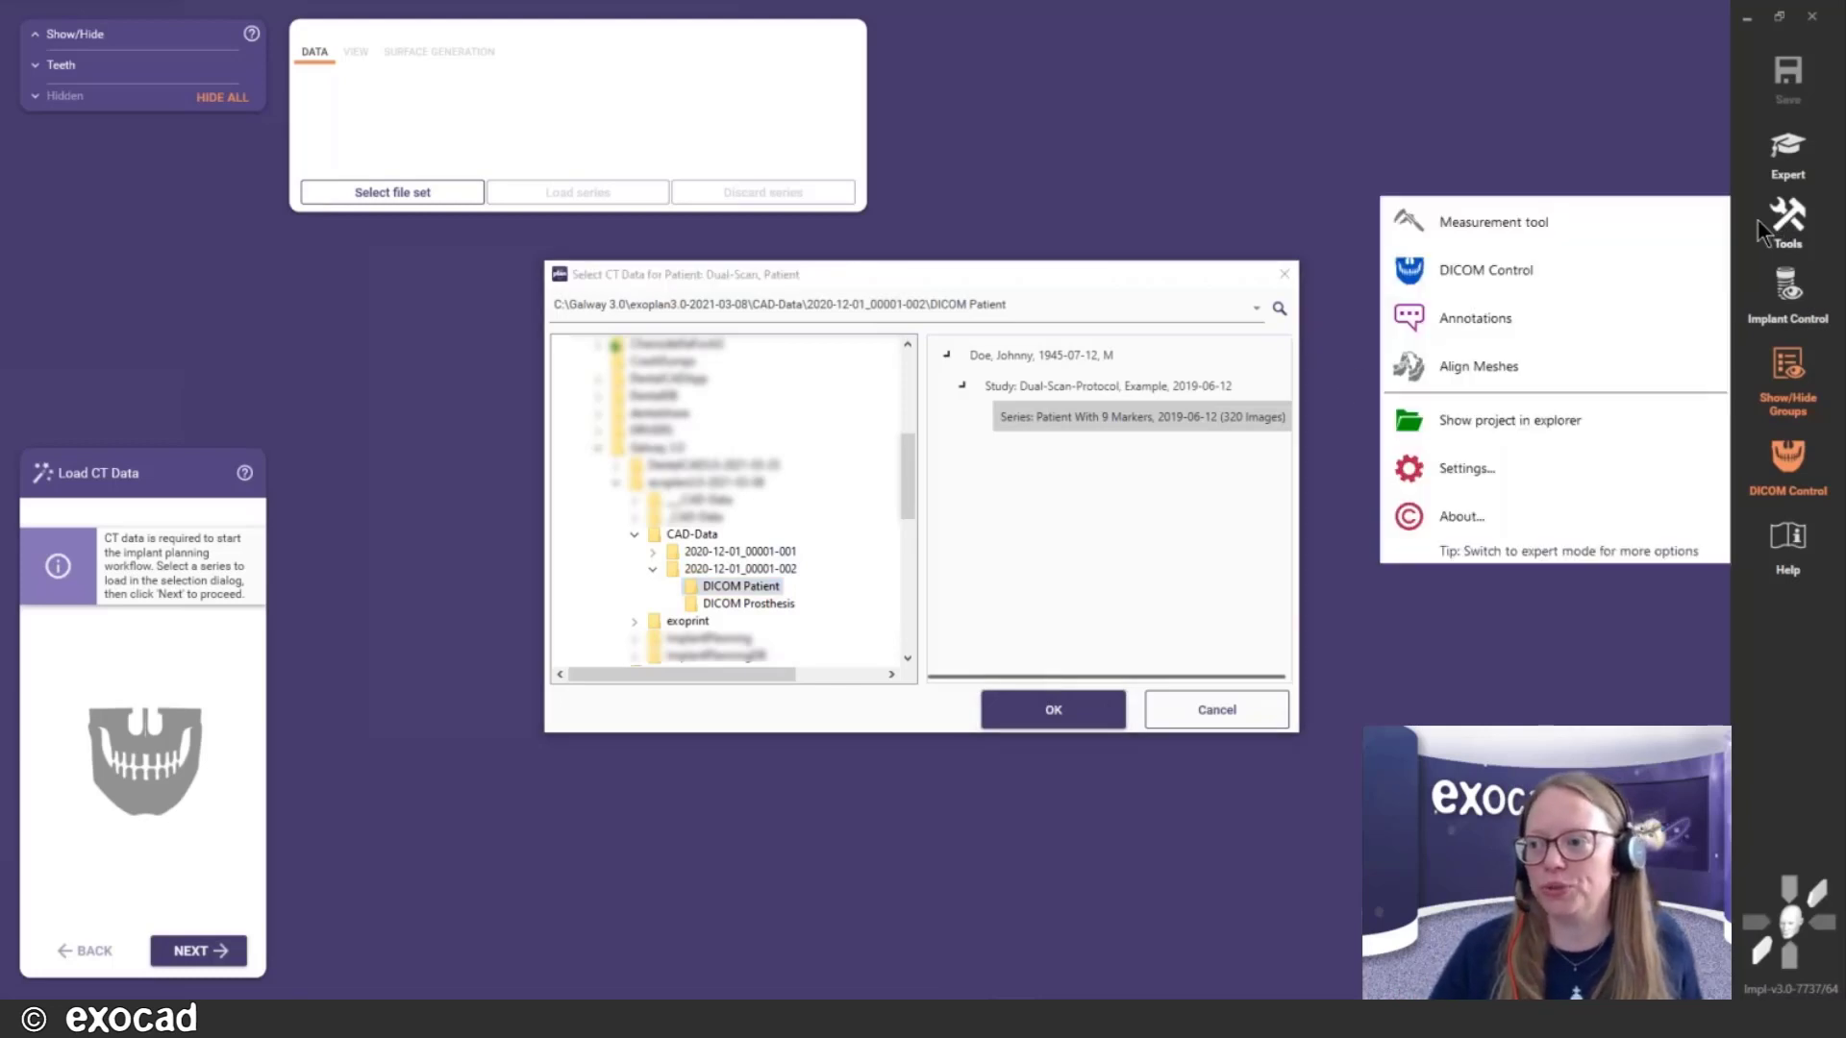
pyautogui.click(1525, 468)
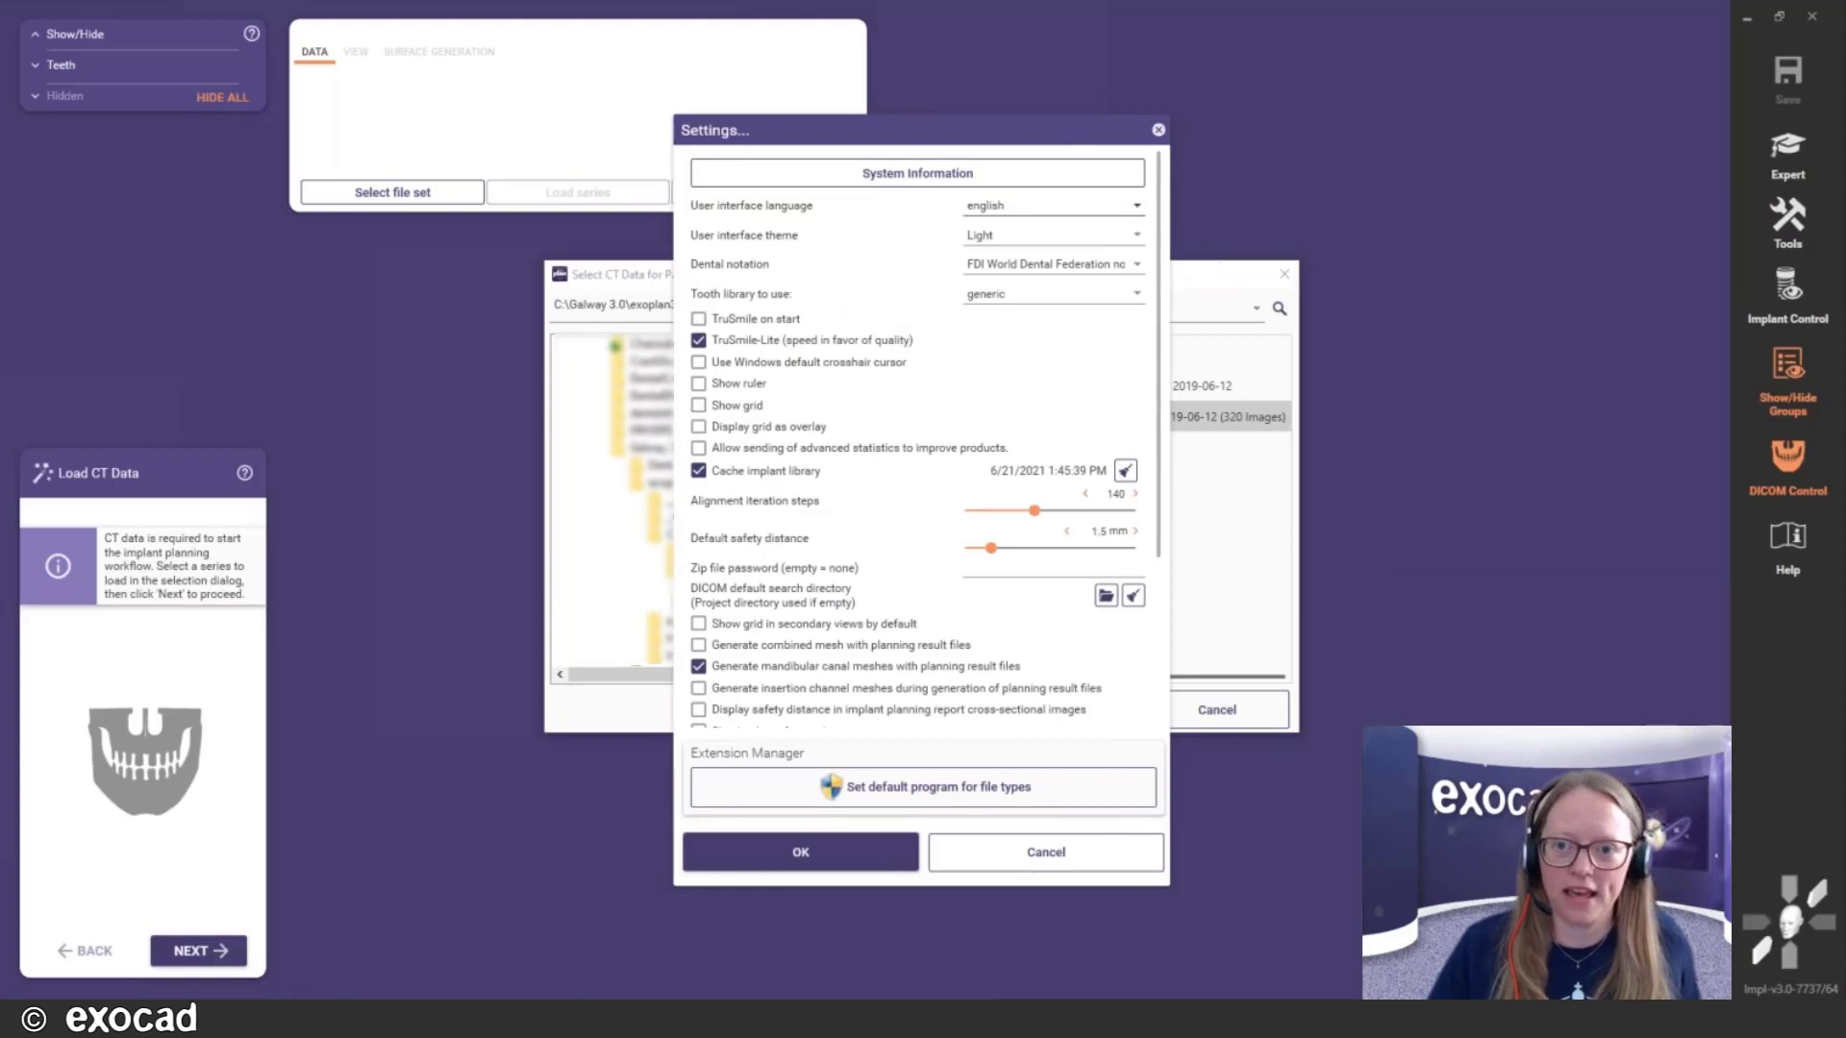
pyautogui.moveTo(1045, 125); pyautogui.dragTo(984, 104)
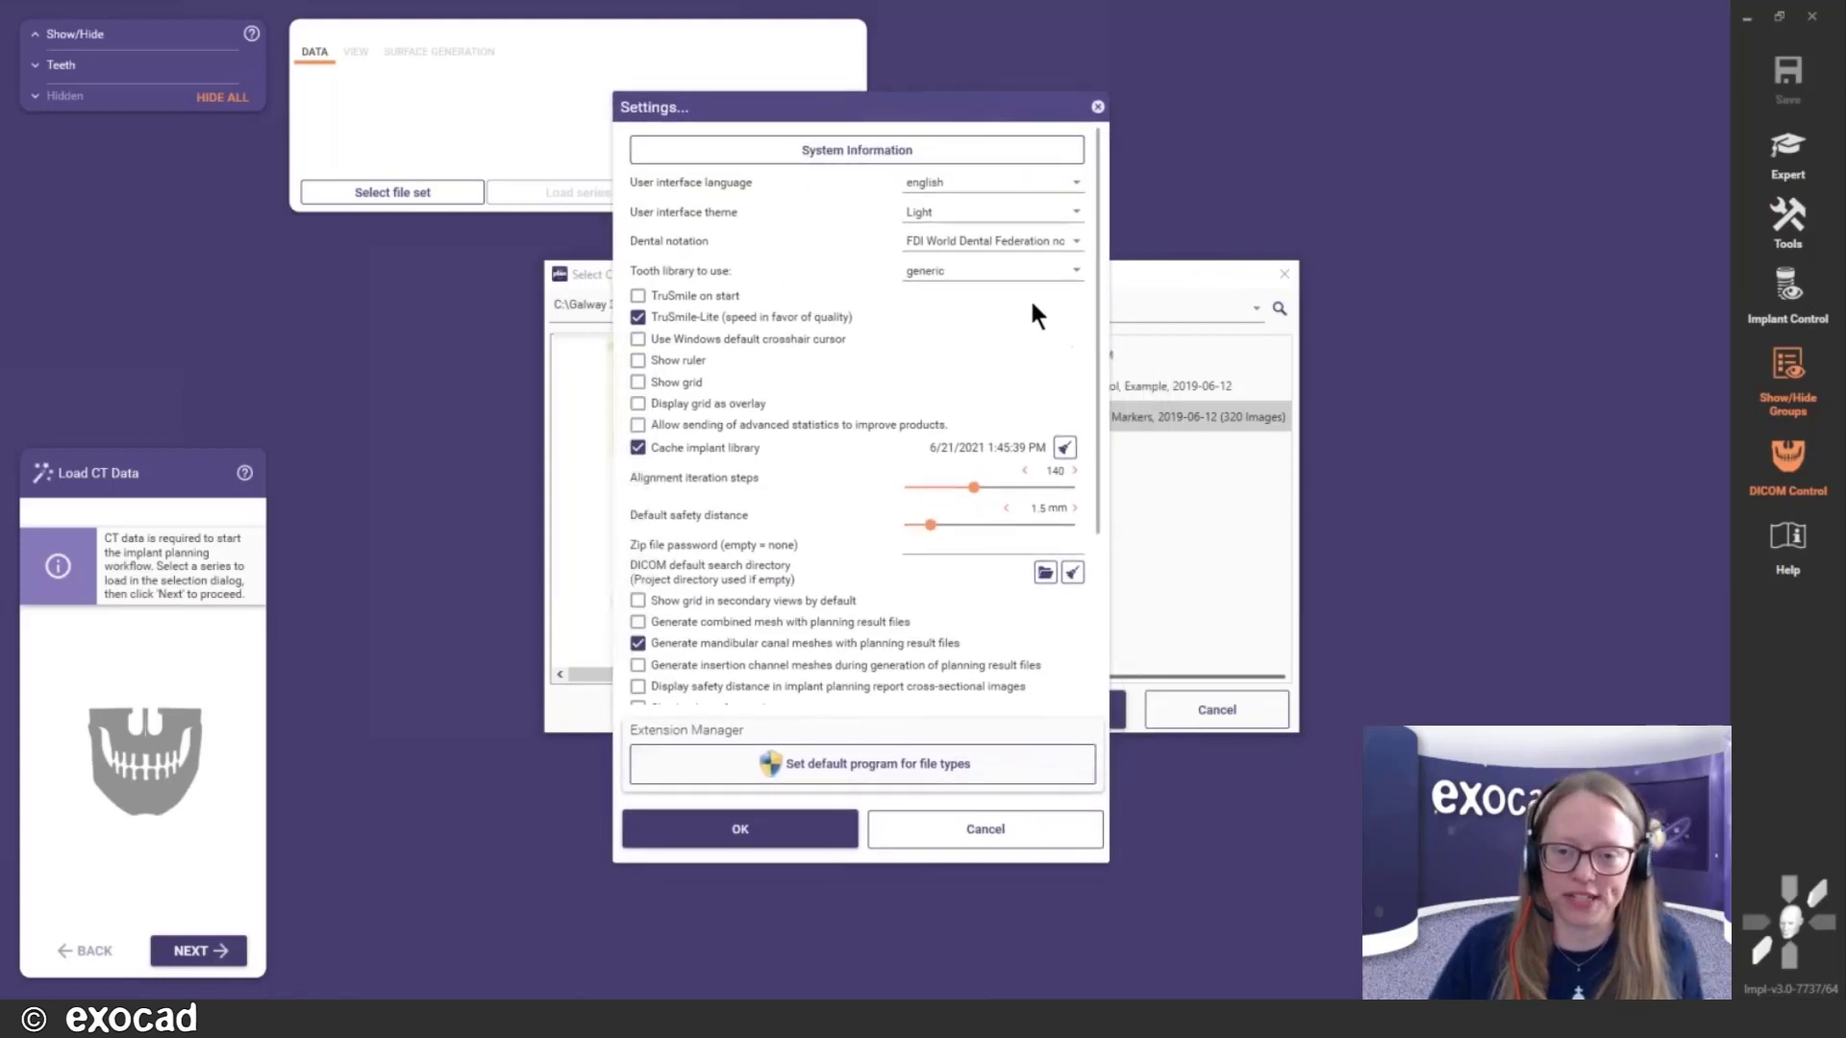
pyautogui.click(1069, 210)
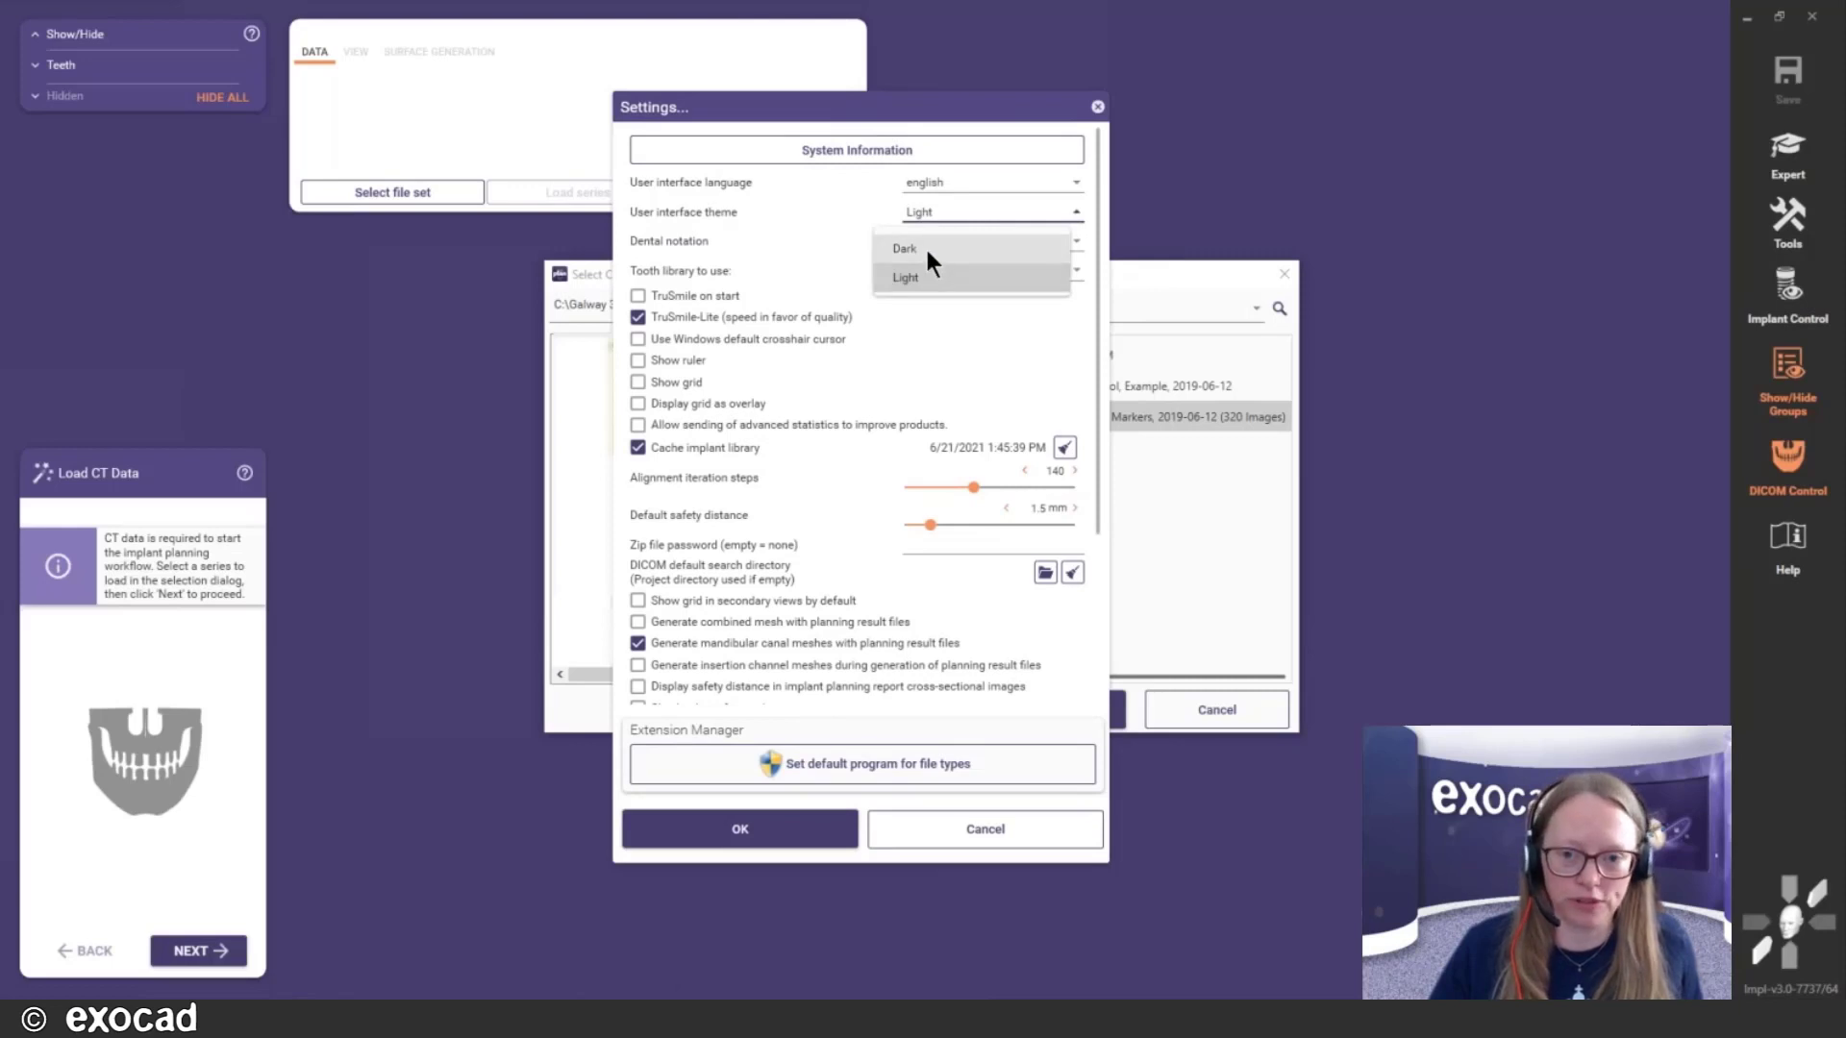
pyautogui.click(960, 204)
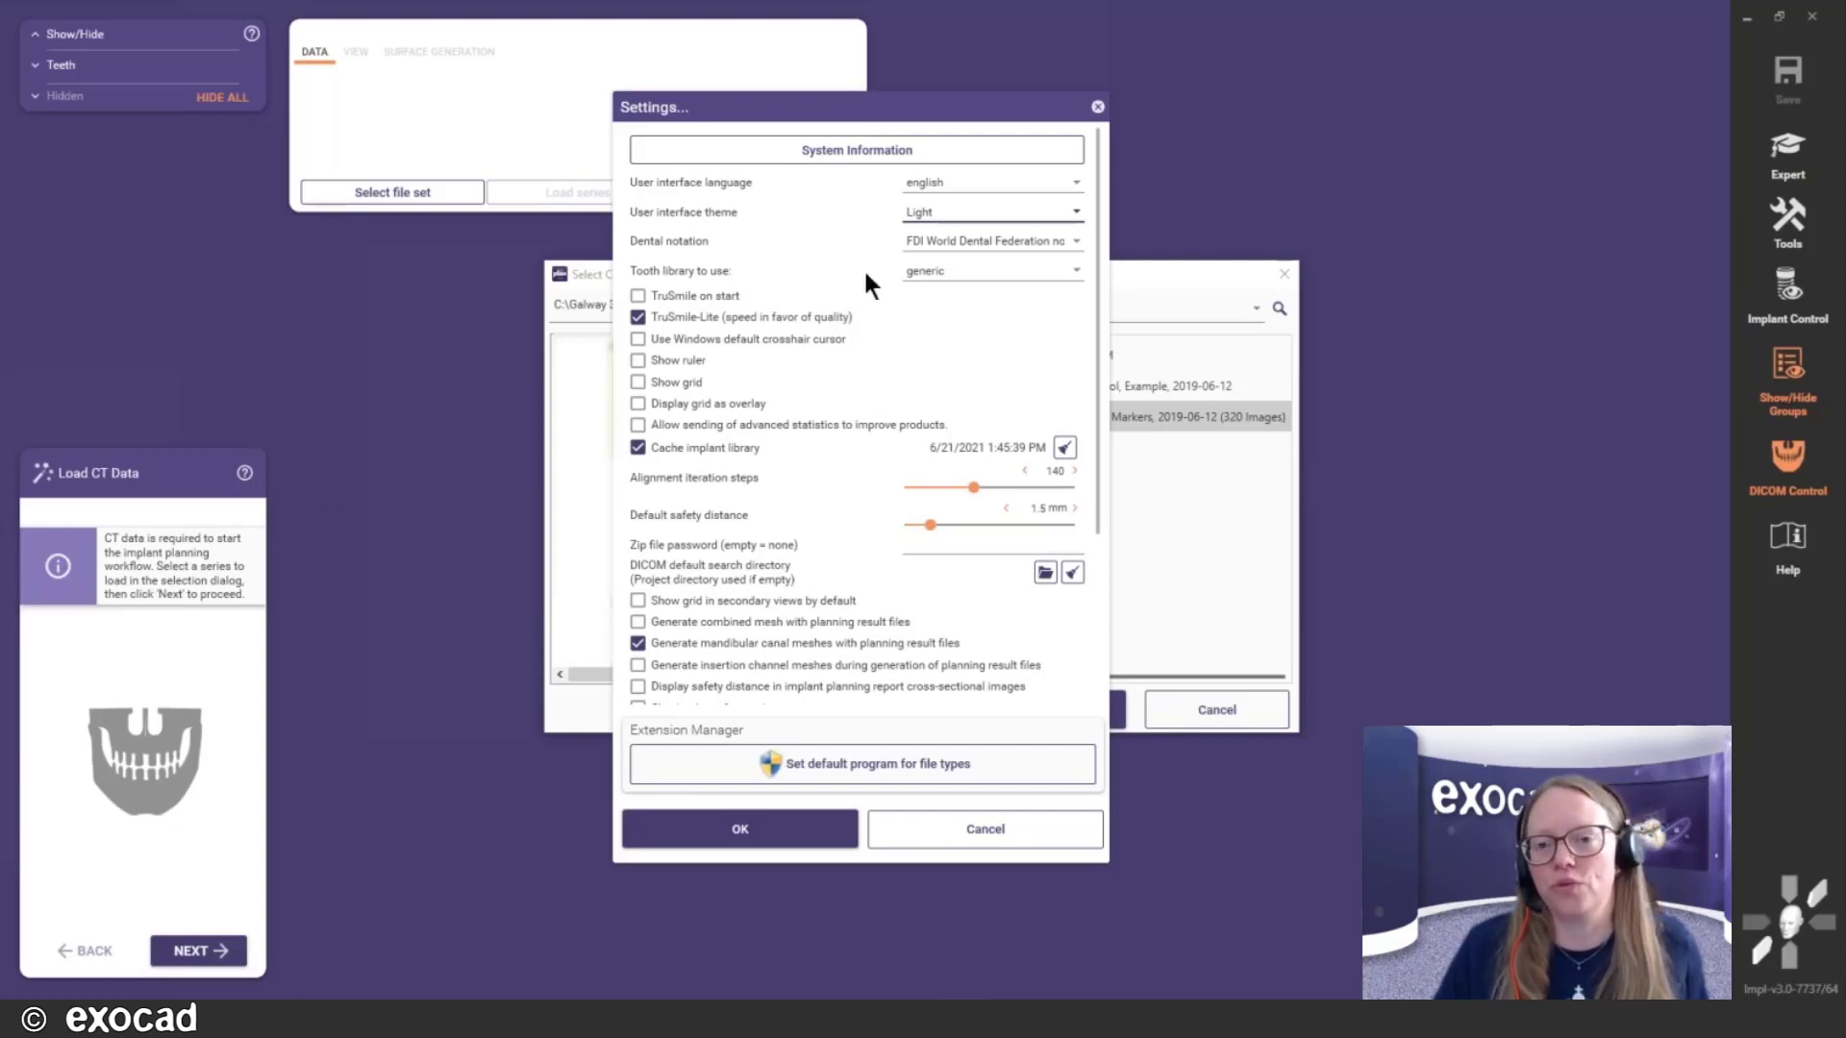
# Examine the DICOM default search directory selection and the remaining planning options, and close the settings
pyautogui.moveTo(872, 103); pyautogui.dragTo(1172, 89)
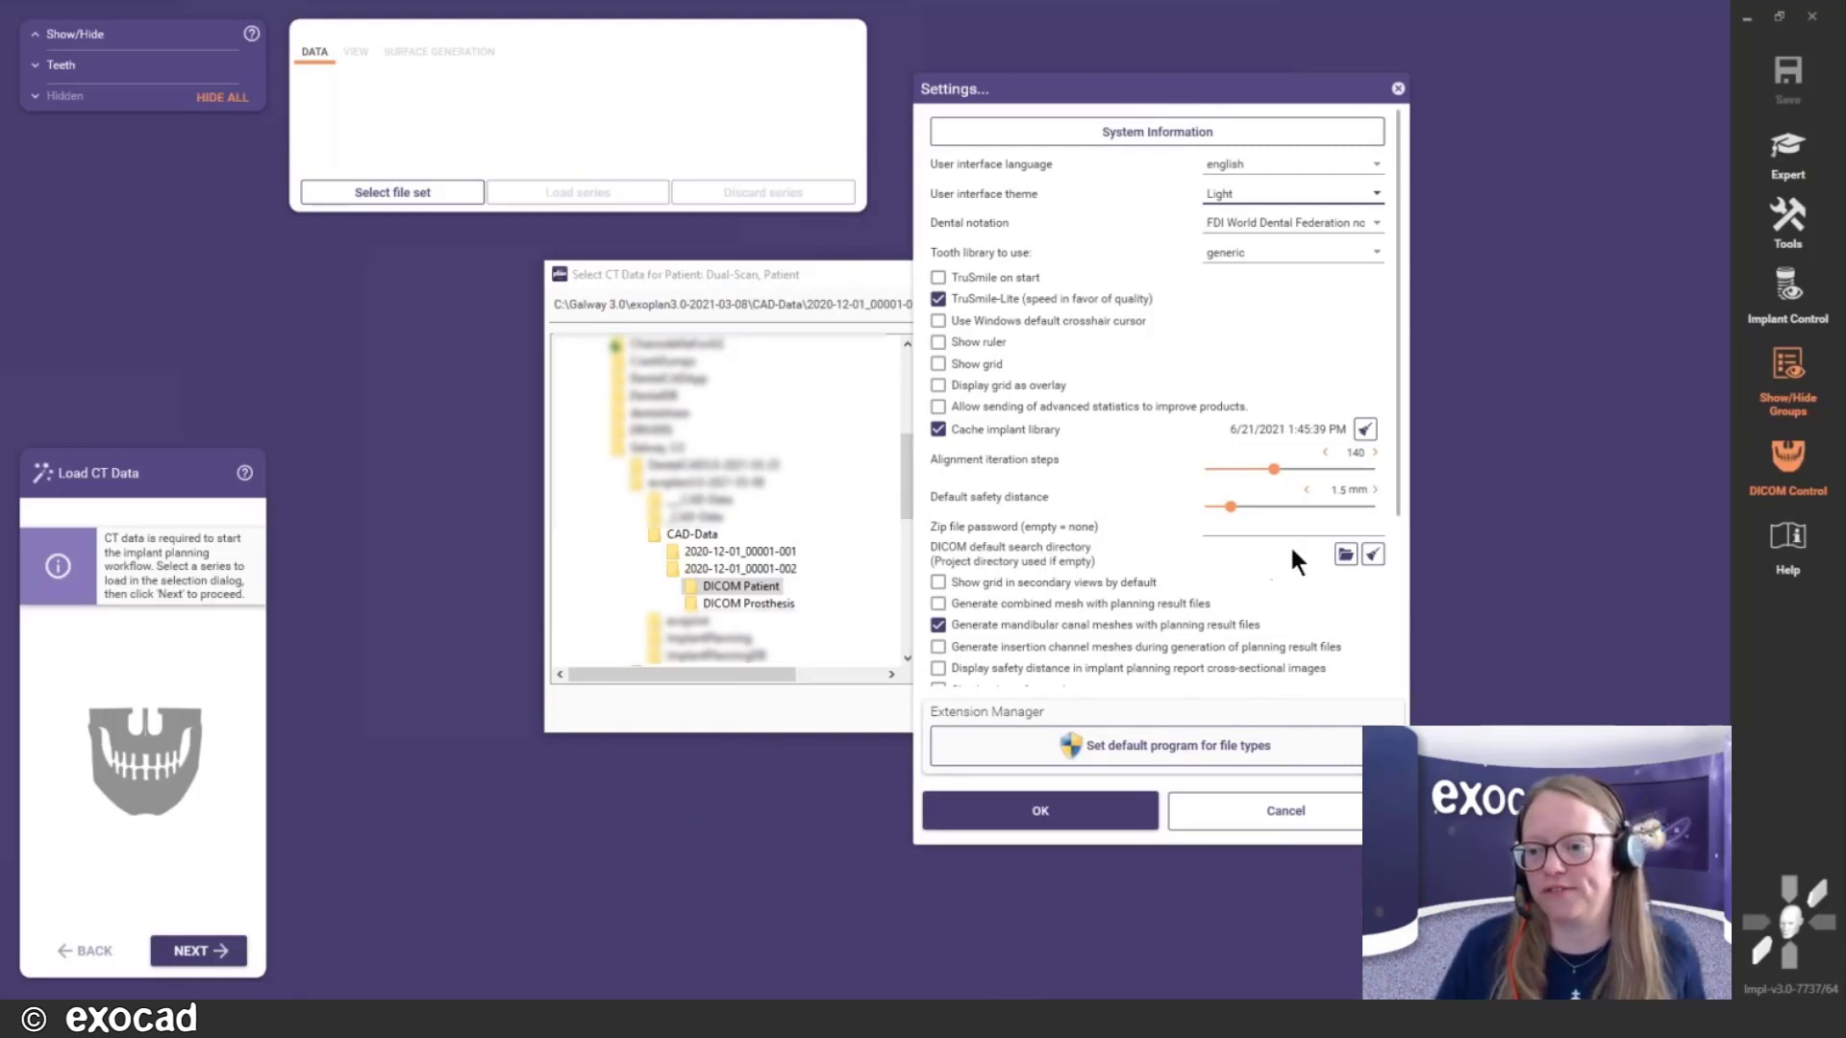
pyautogui.click(1344, 555)
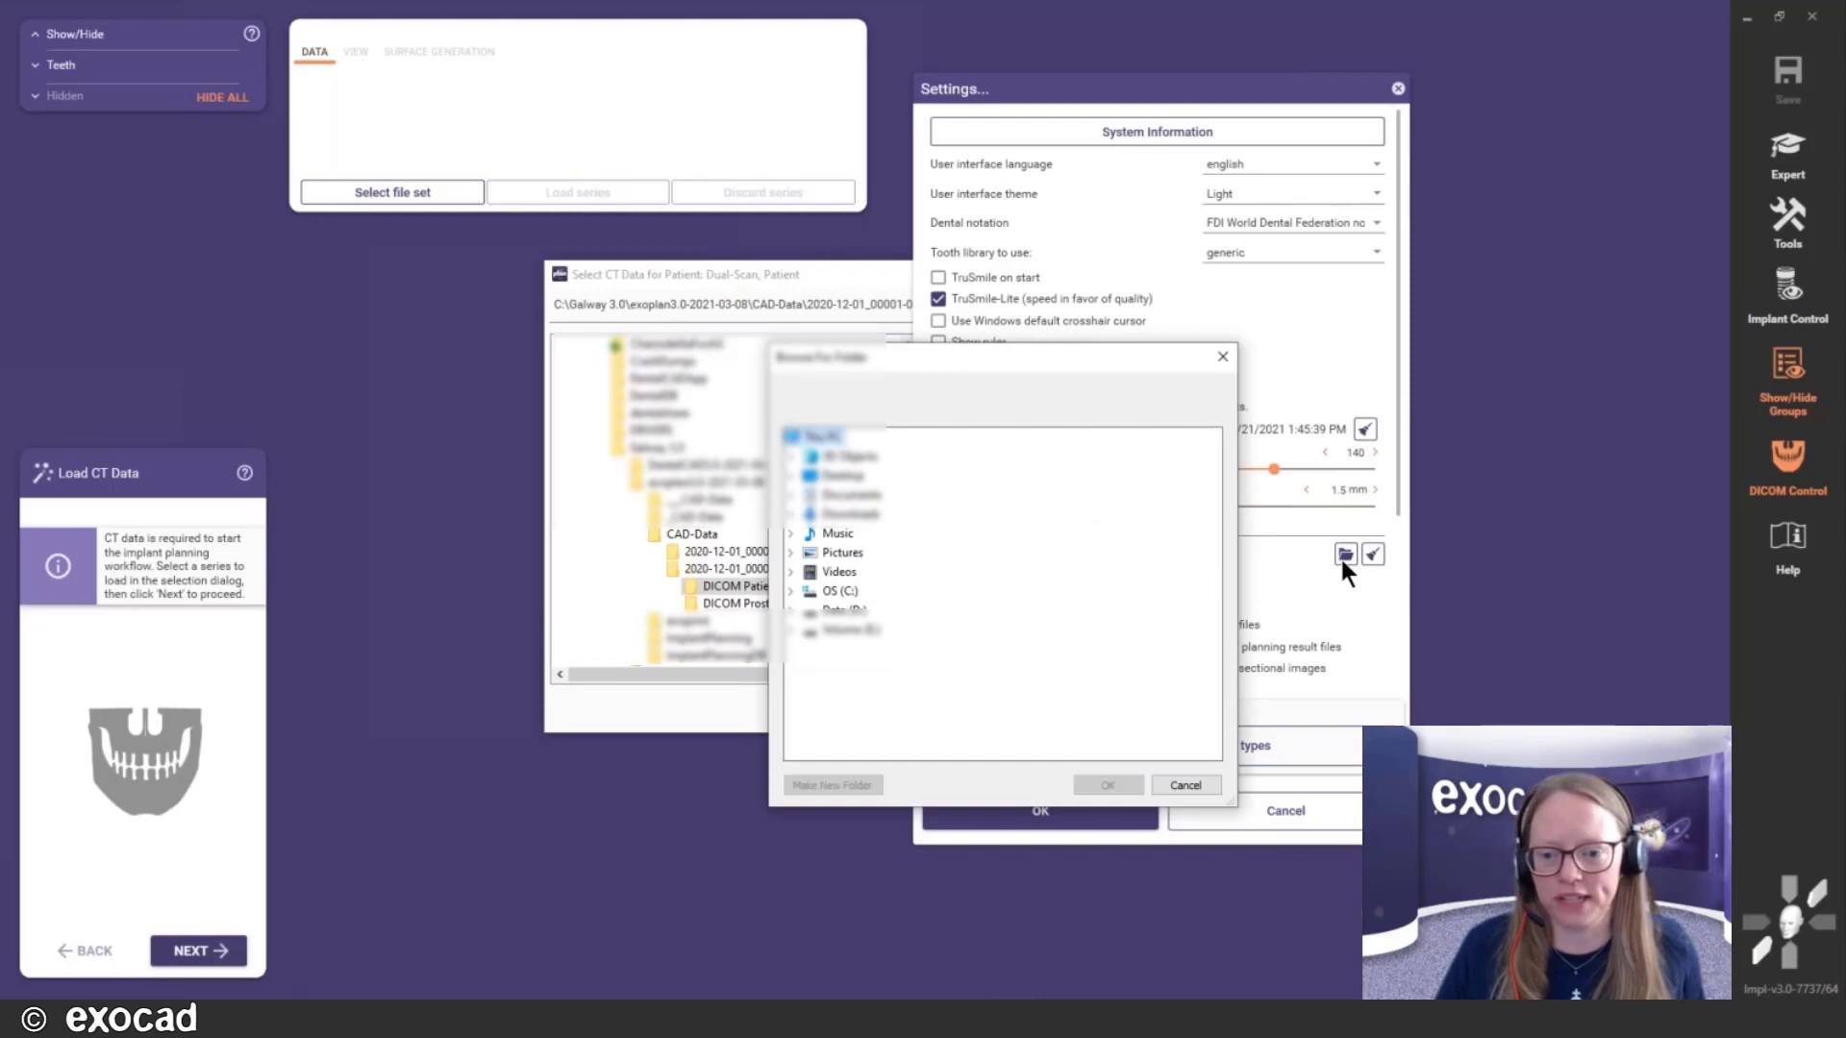
pyautogui.click(1185, 785)
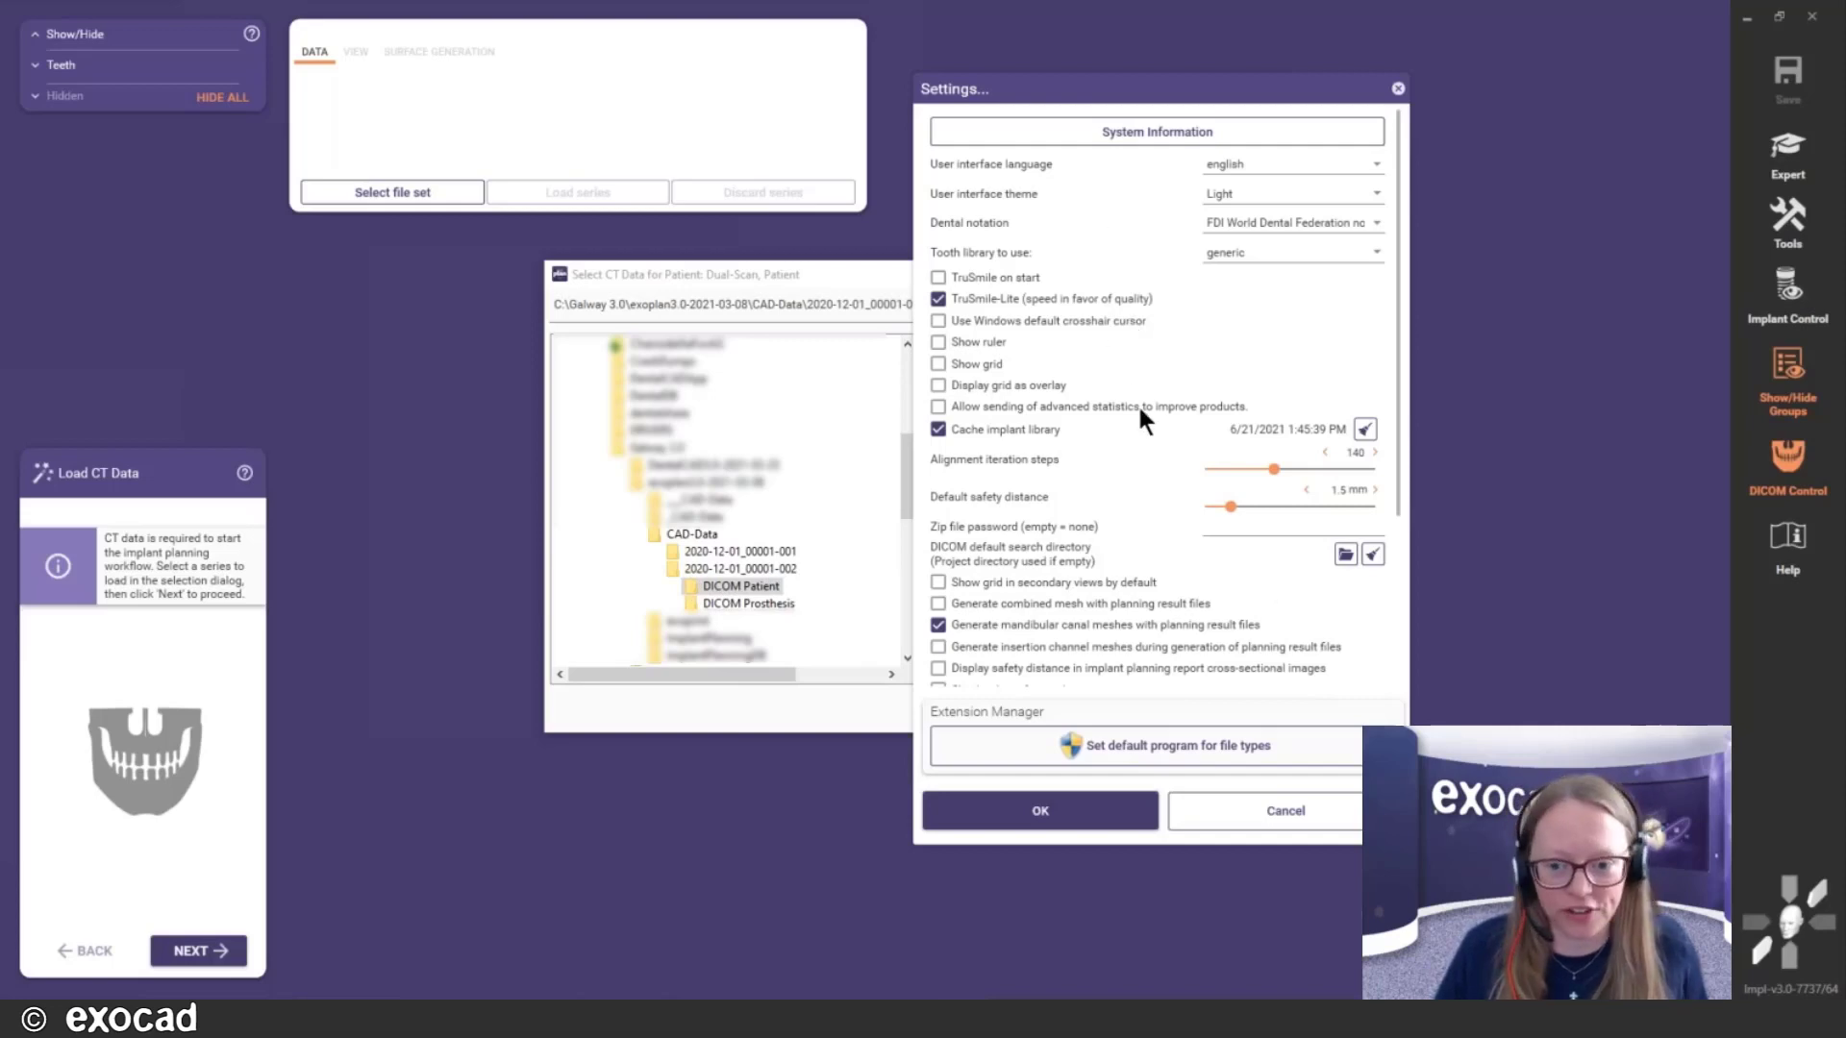
pyautogui.scroll(-5, 1142, 418)
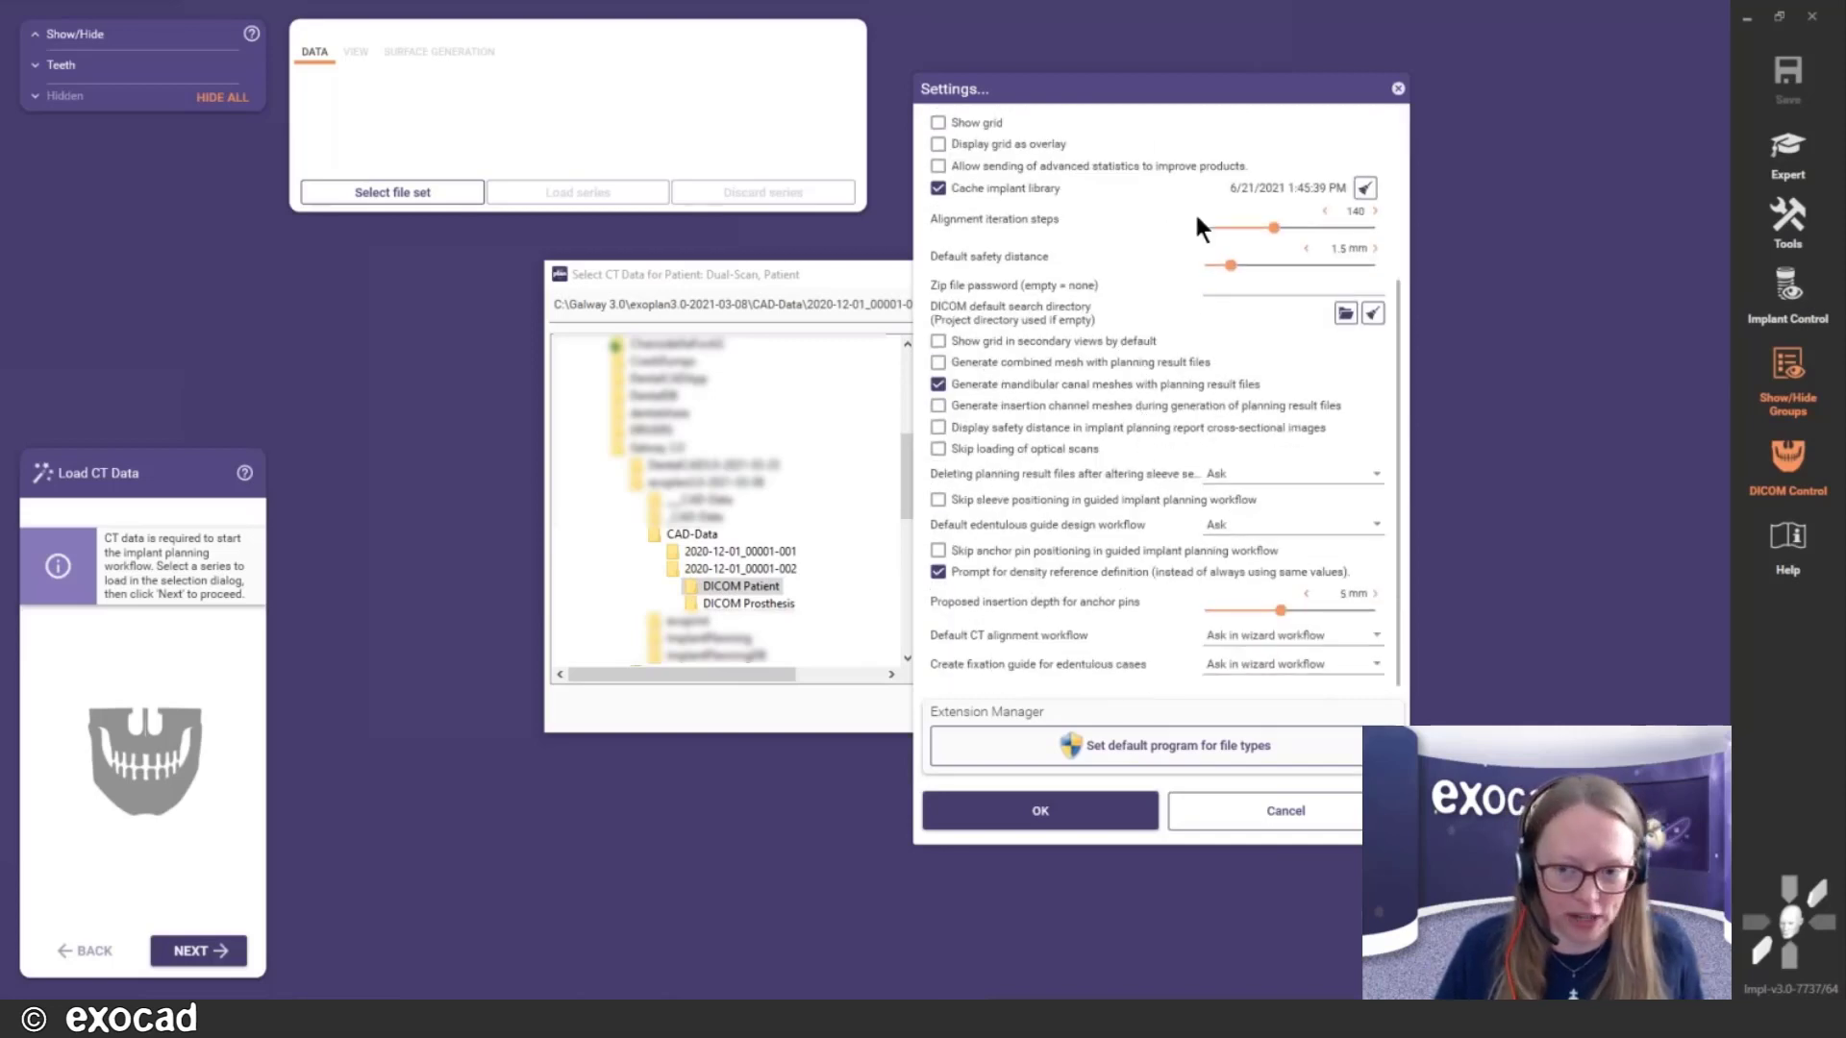
pyautogui.click(1396, 89)
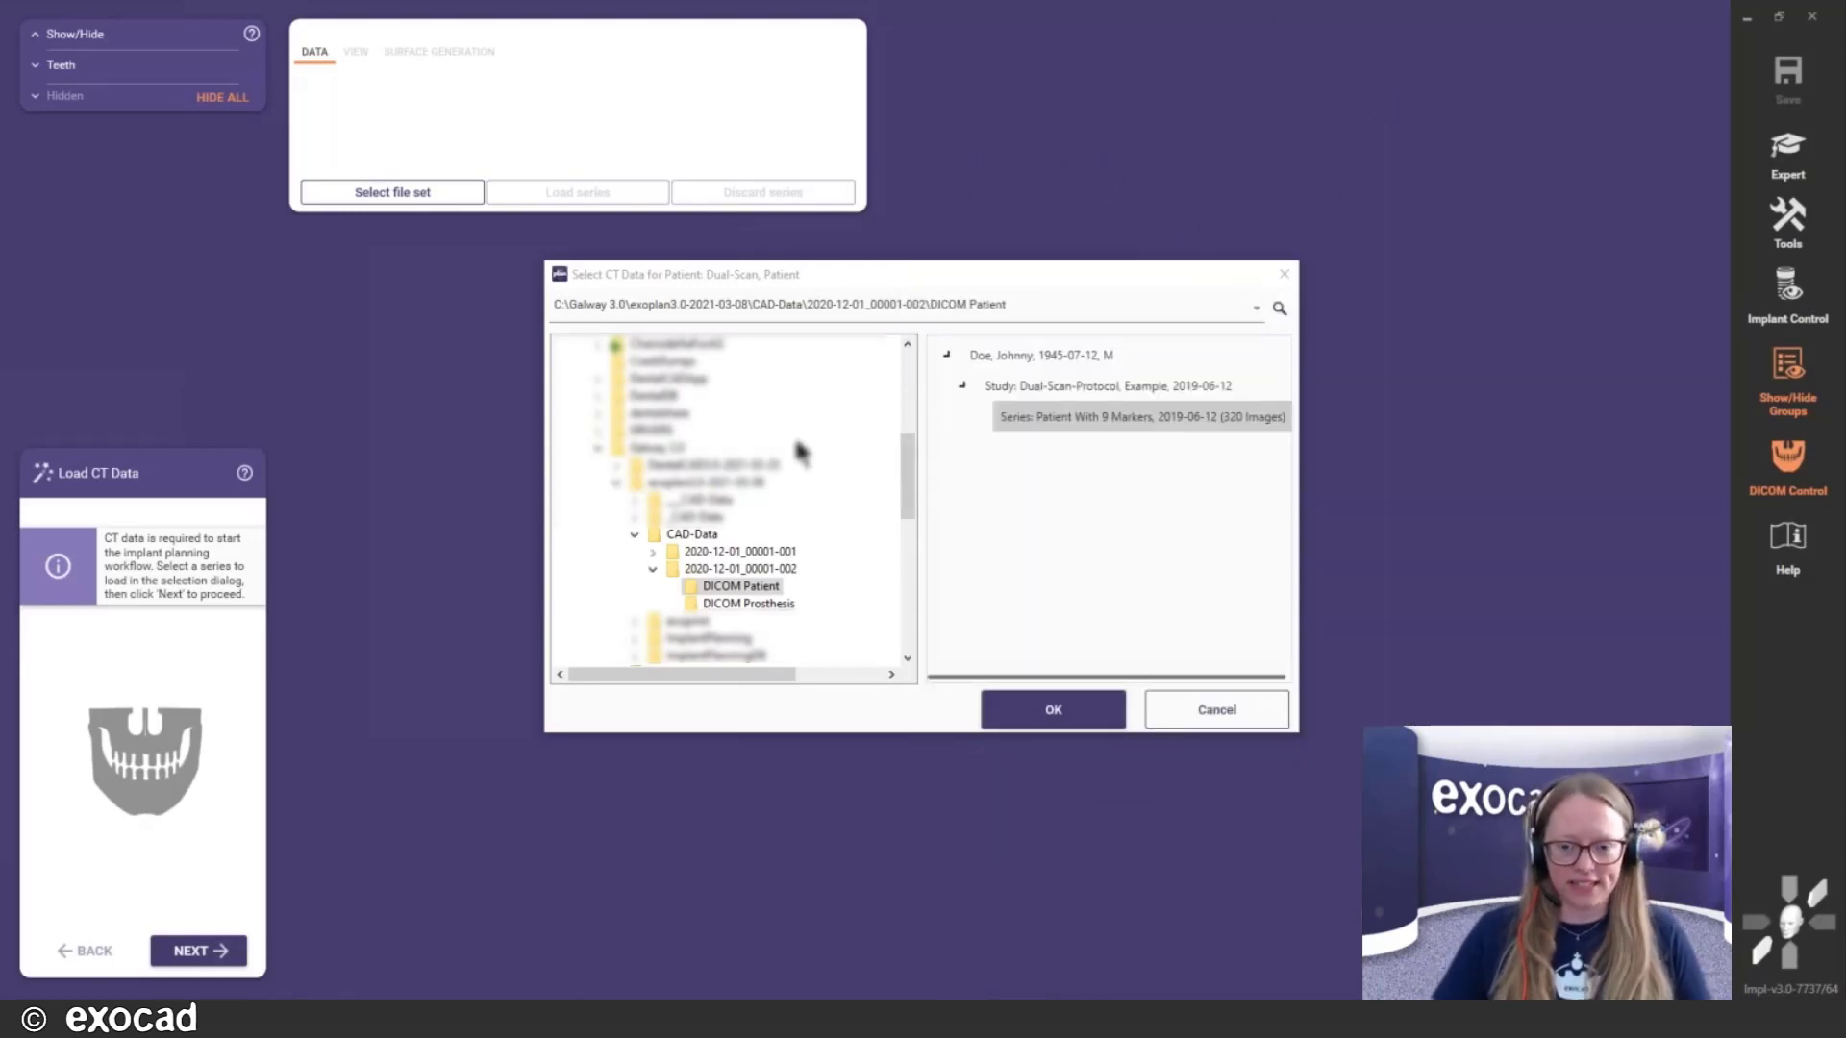
# Load the selected patient CT series and set the soft tissue surface threshold to 416
pyautogui.click(1078, 723)
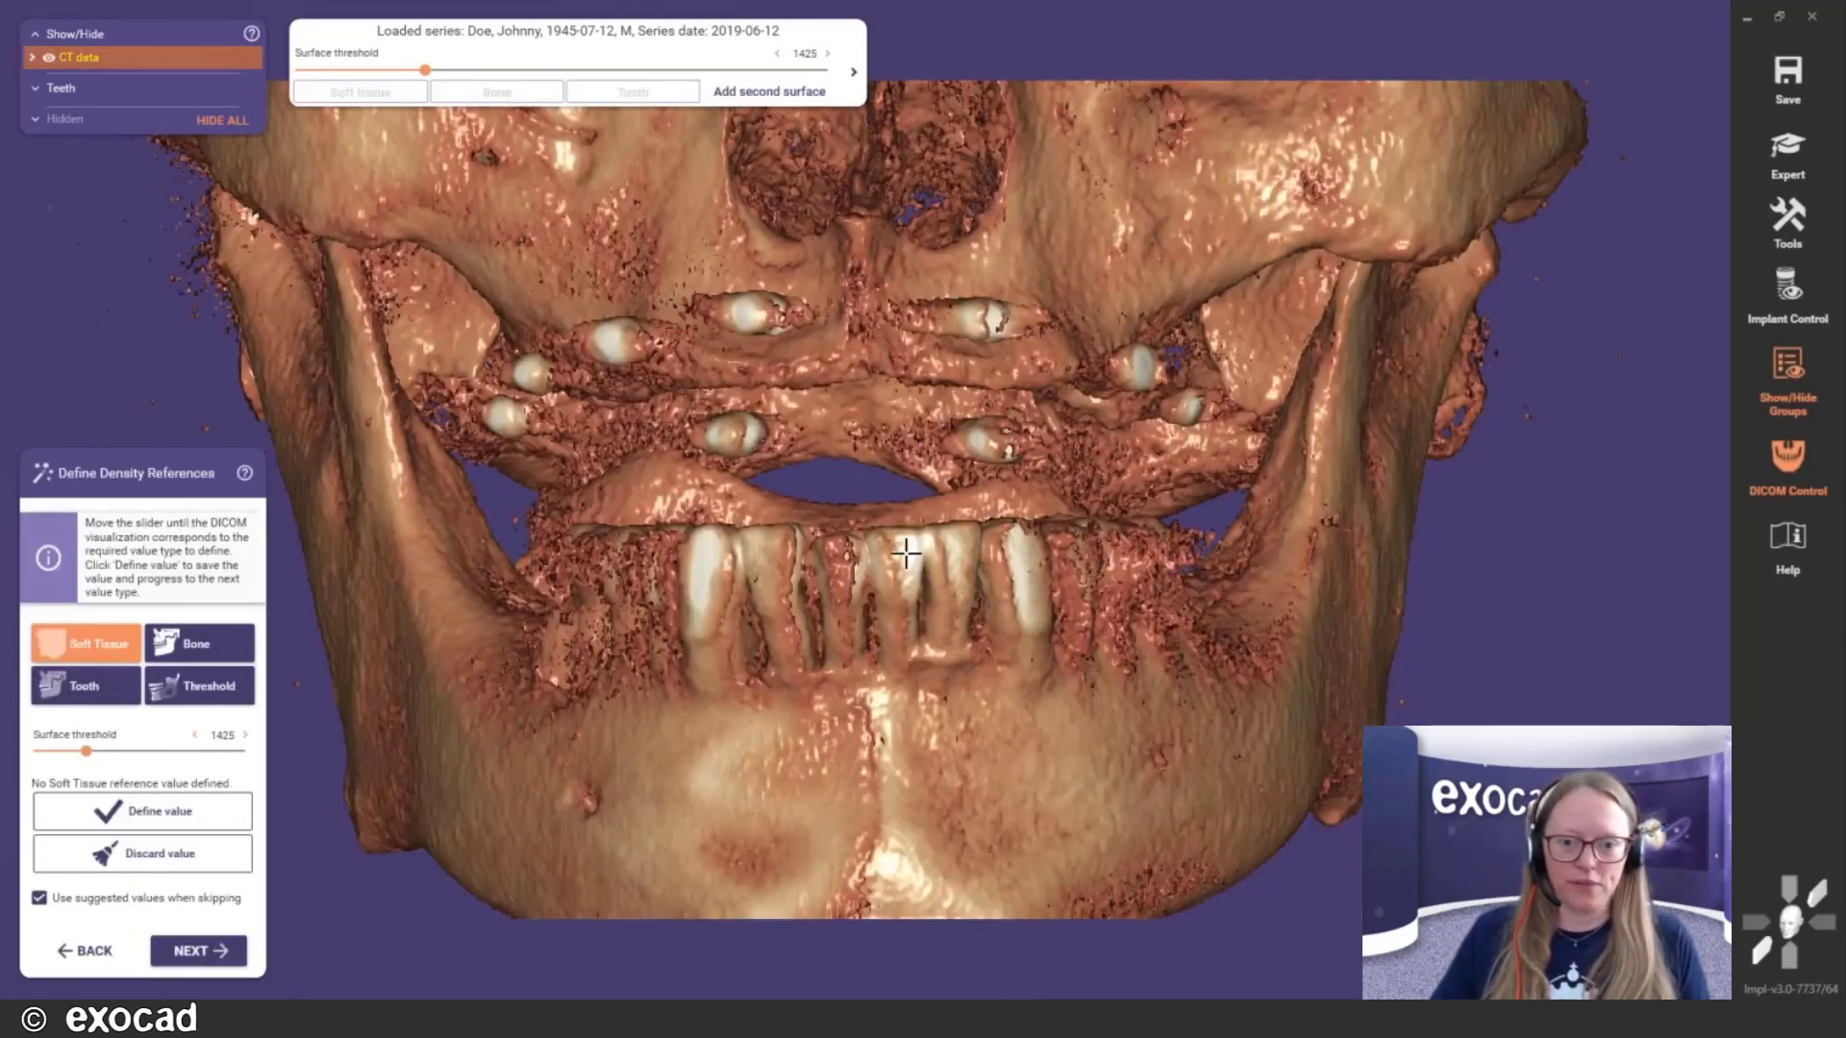
pyautogui.scroll(-5, 906, 554)
pyautogui.moveTo(906, 554); pyautogui.dragTo(808, 567, button='right')
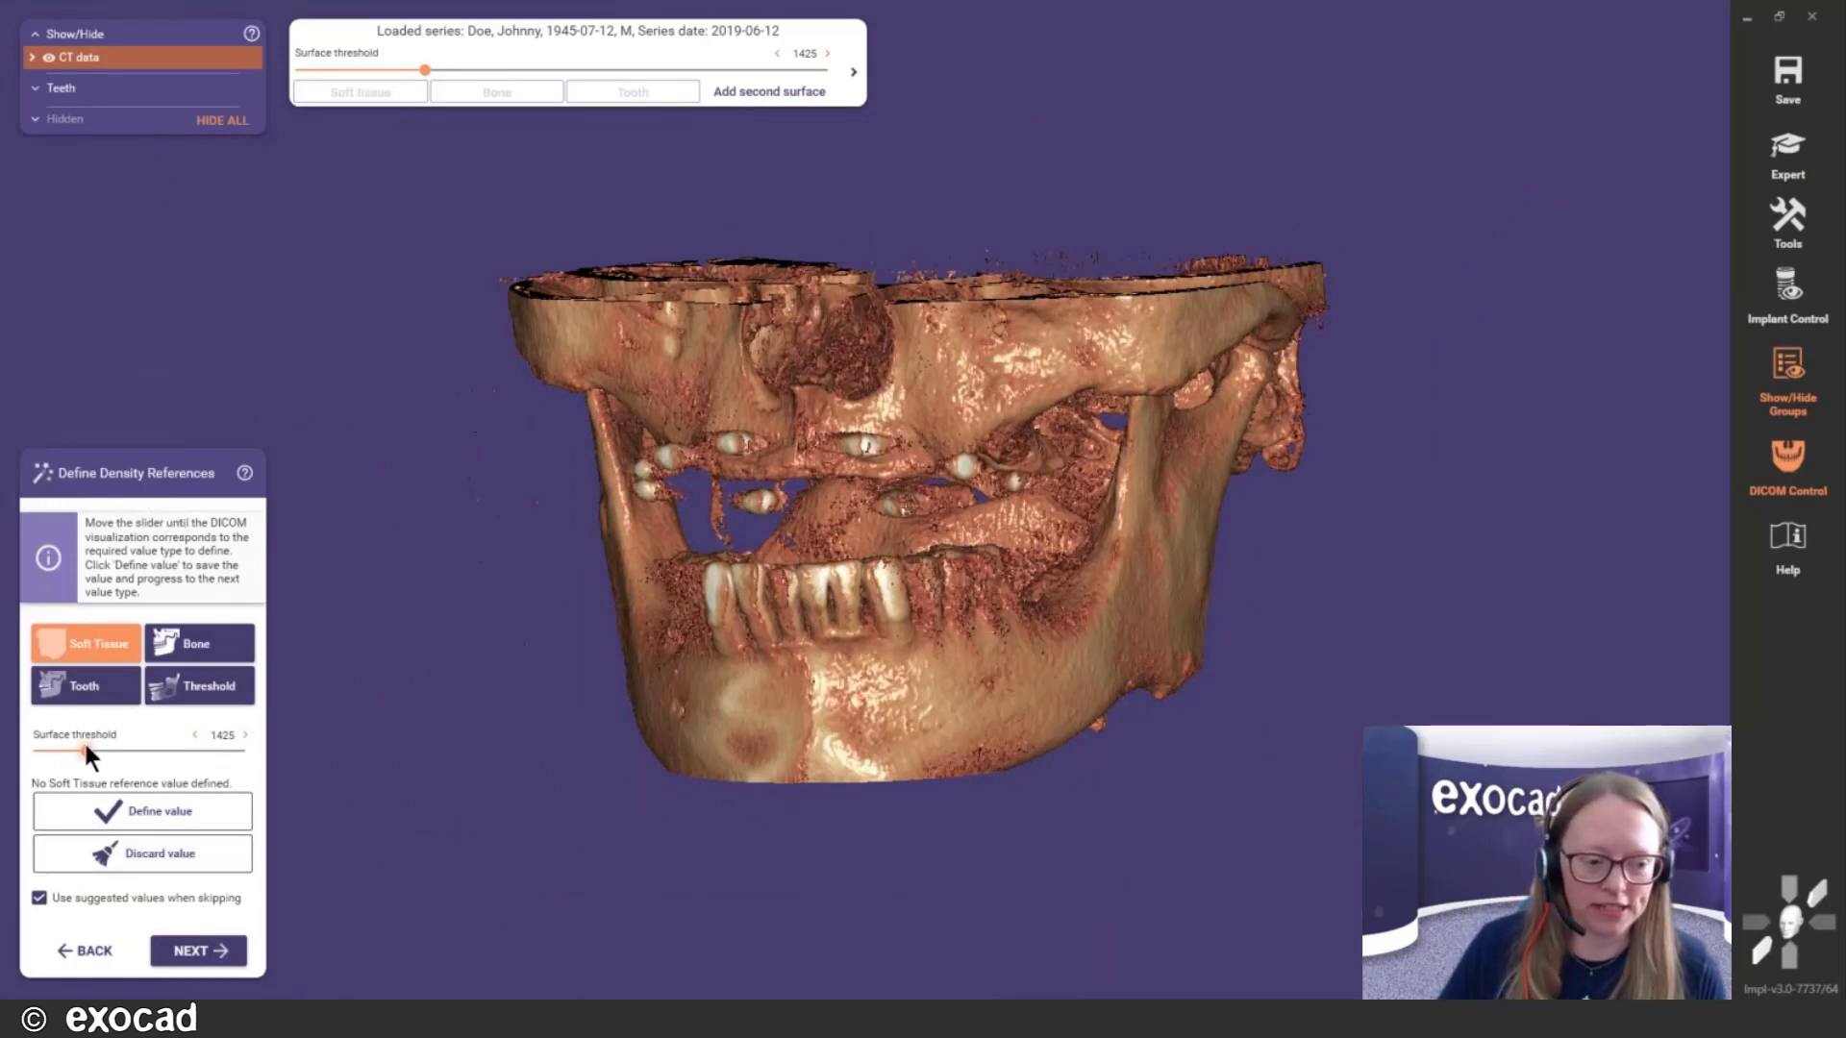
pyautogui.moveTo(85, 747); pyautogui.dragTo(52, 749)
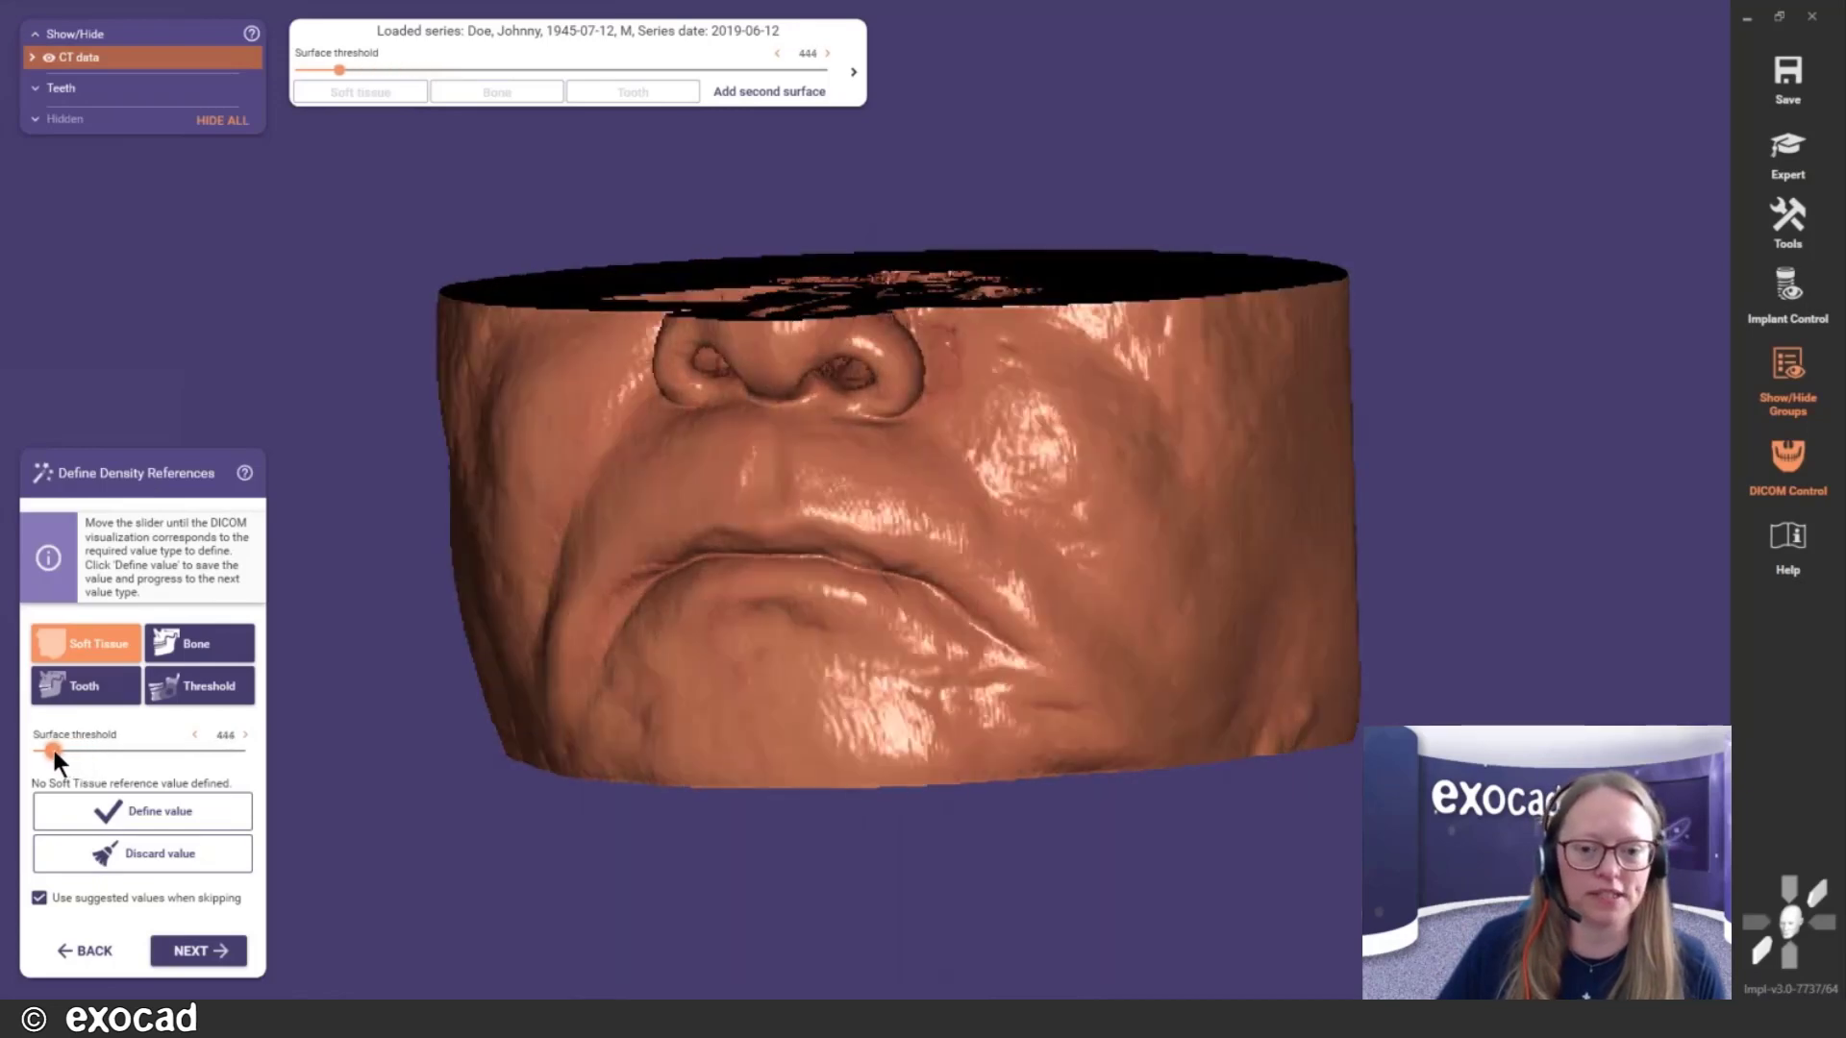
pyautogui.moveTo(629, 787); pyautogui.dragTo(663, 772, button='right')
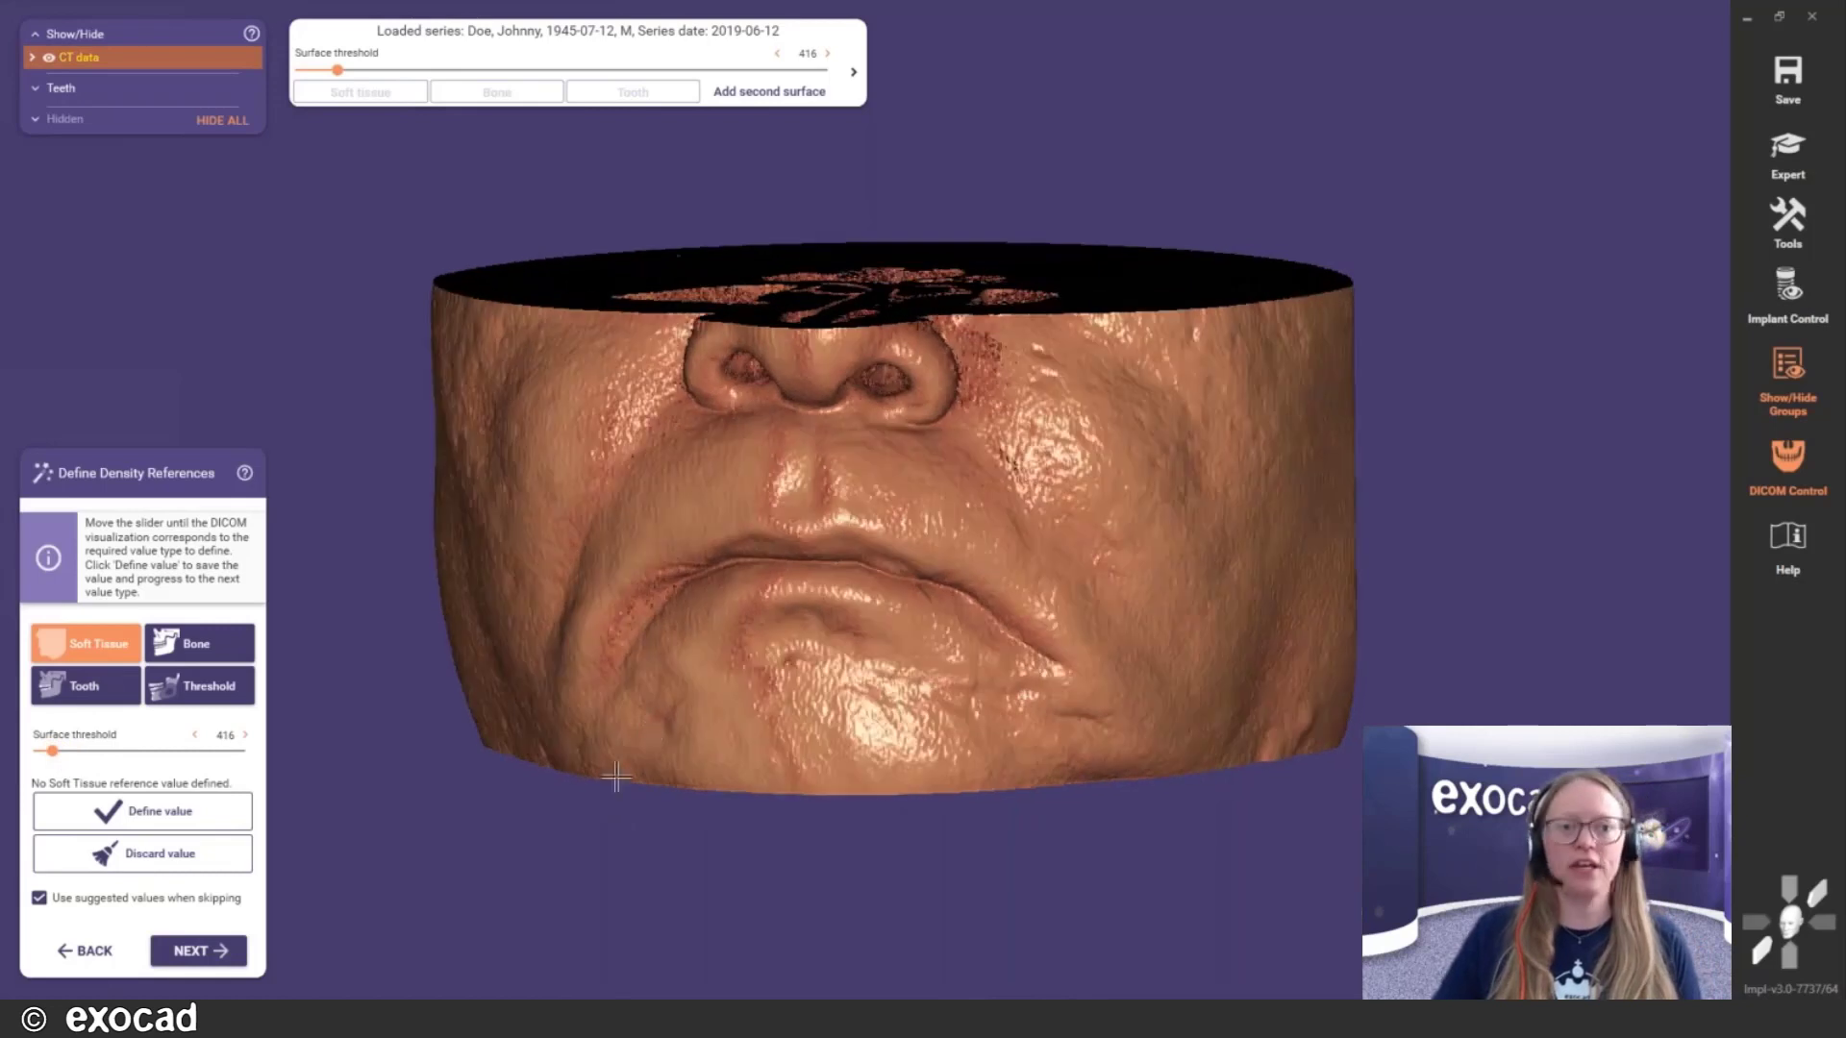
# Review the settings for the density reference prompt and the default workflows, leaving them without changes
pyautogui.click(1786, 220)
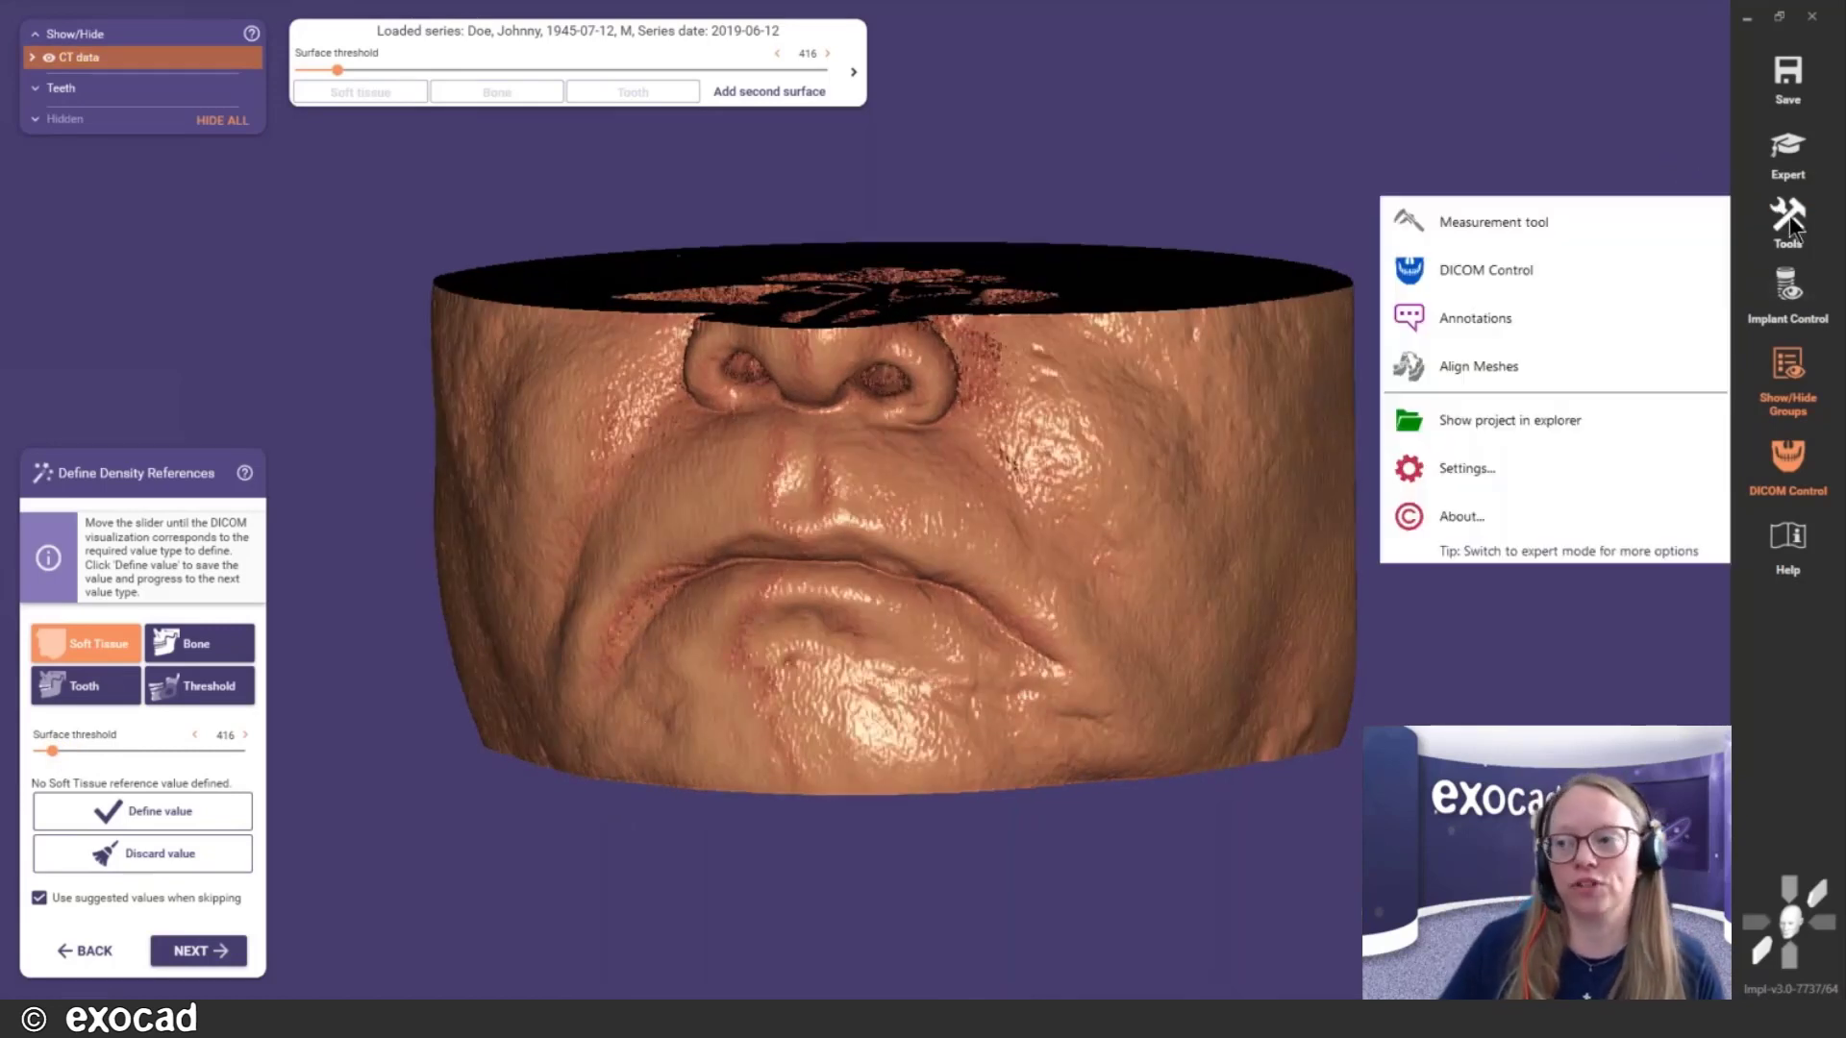
pyautogui.click(1474, 466)
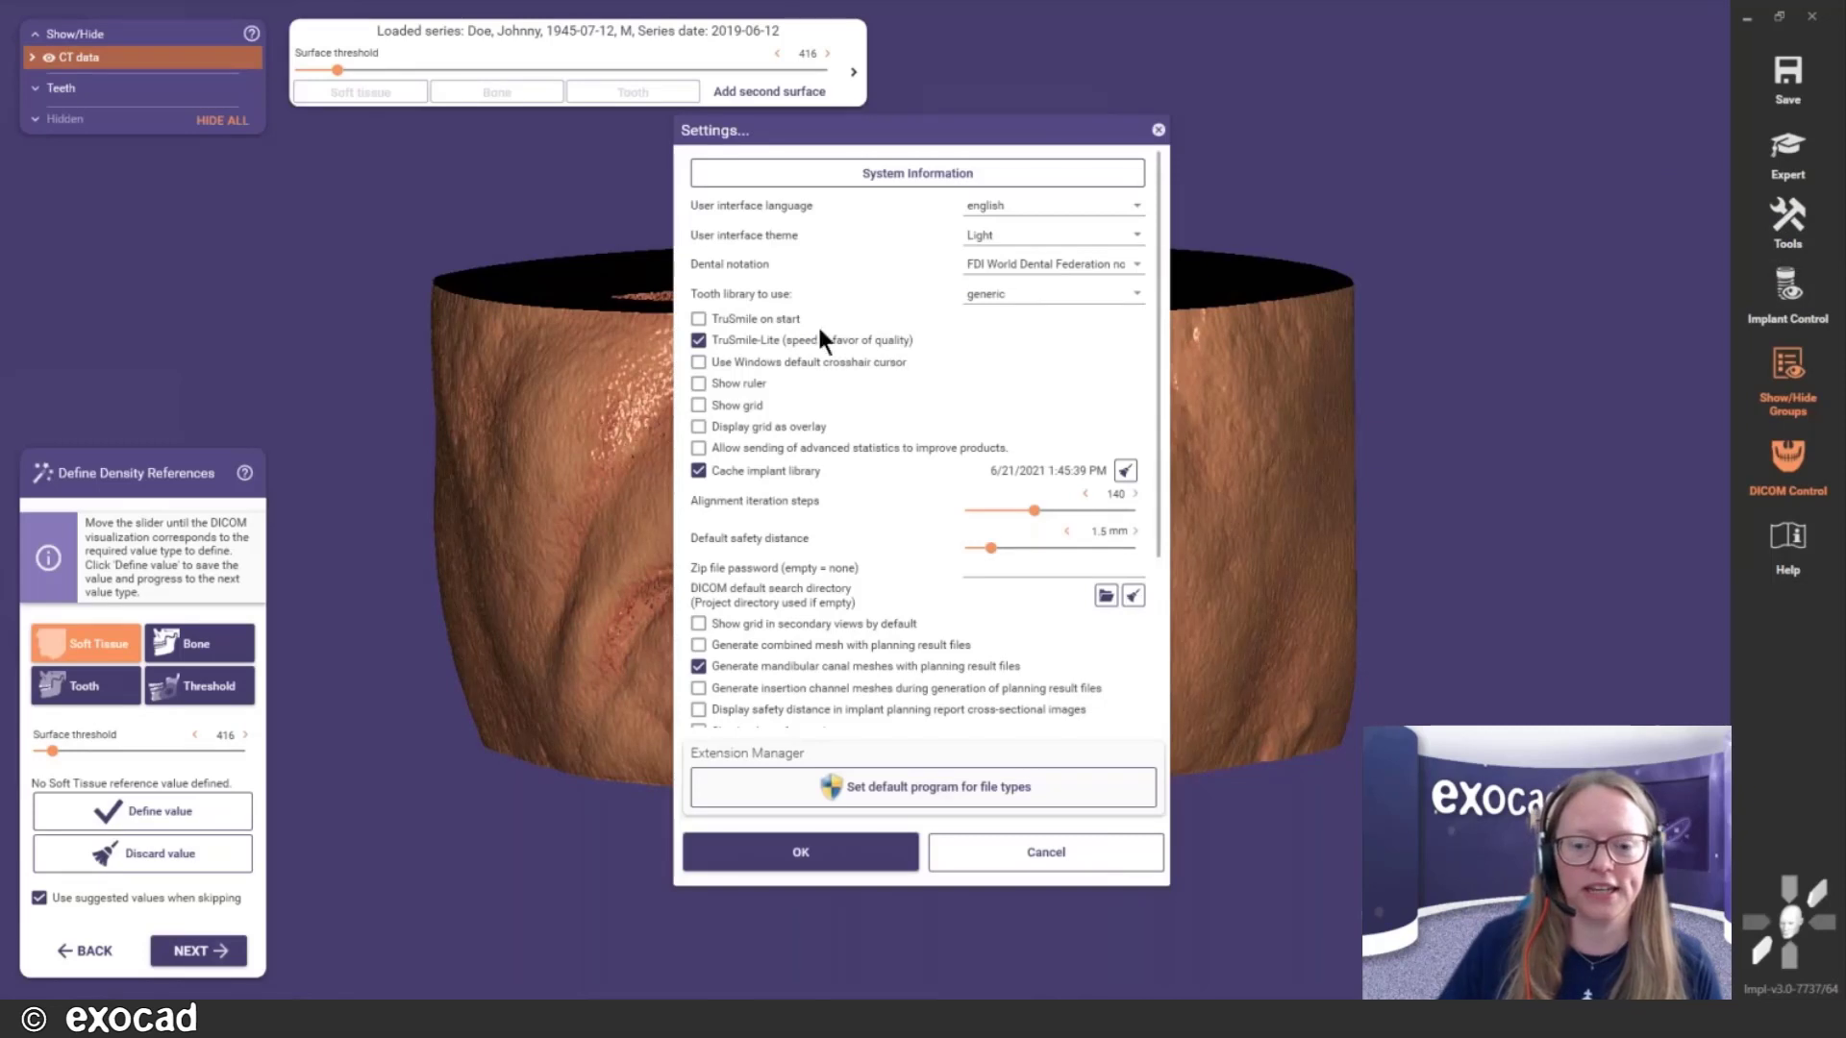
pyautogui.scroll(-5, 938, 371)
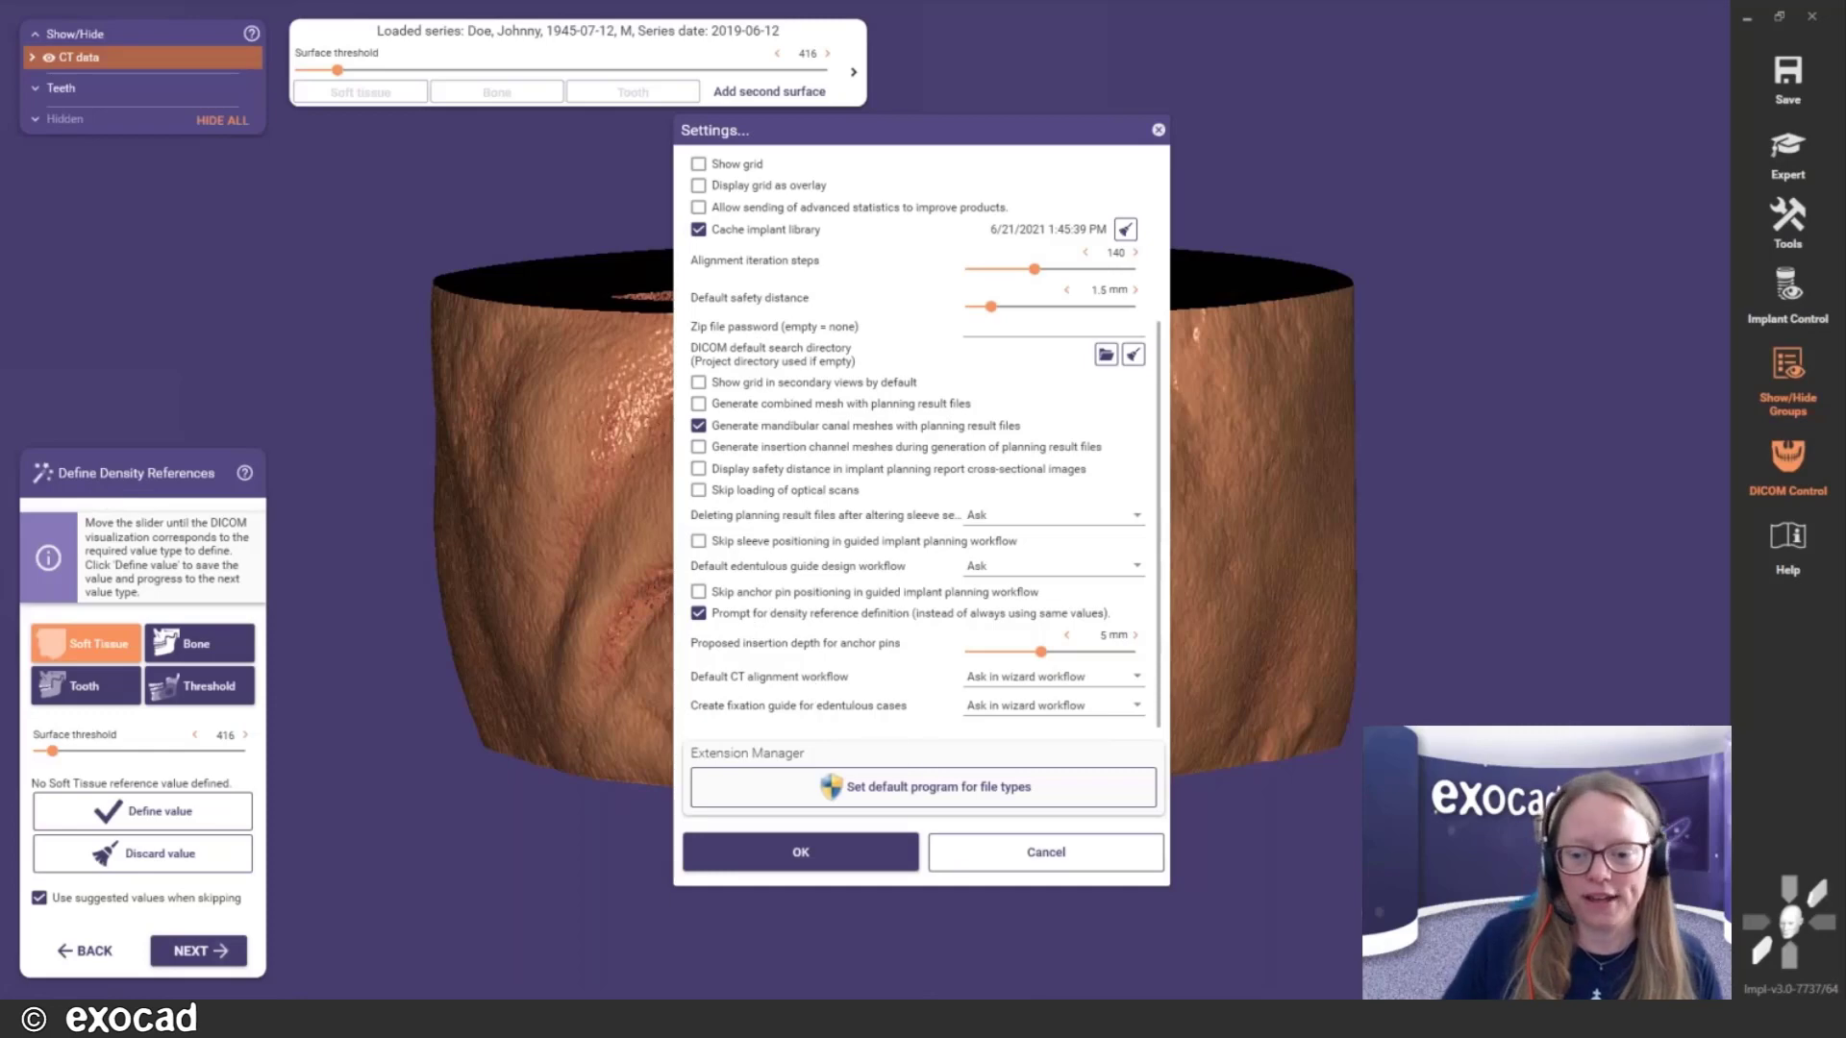
pyautogui.click(1078, 853)
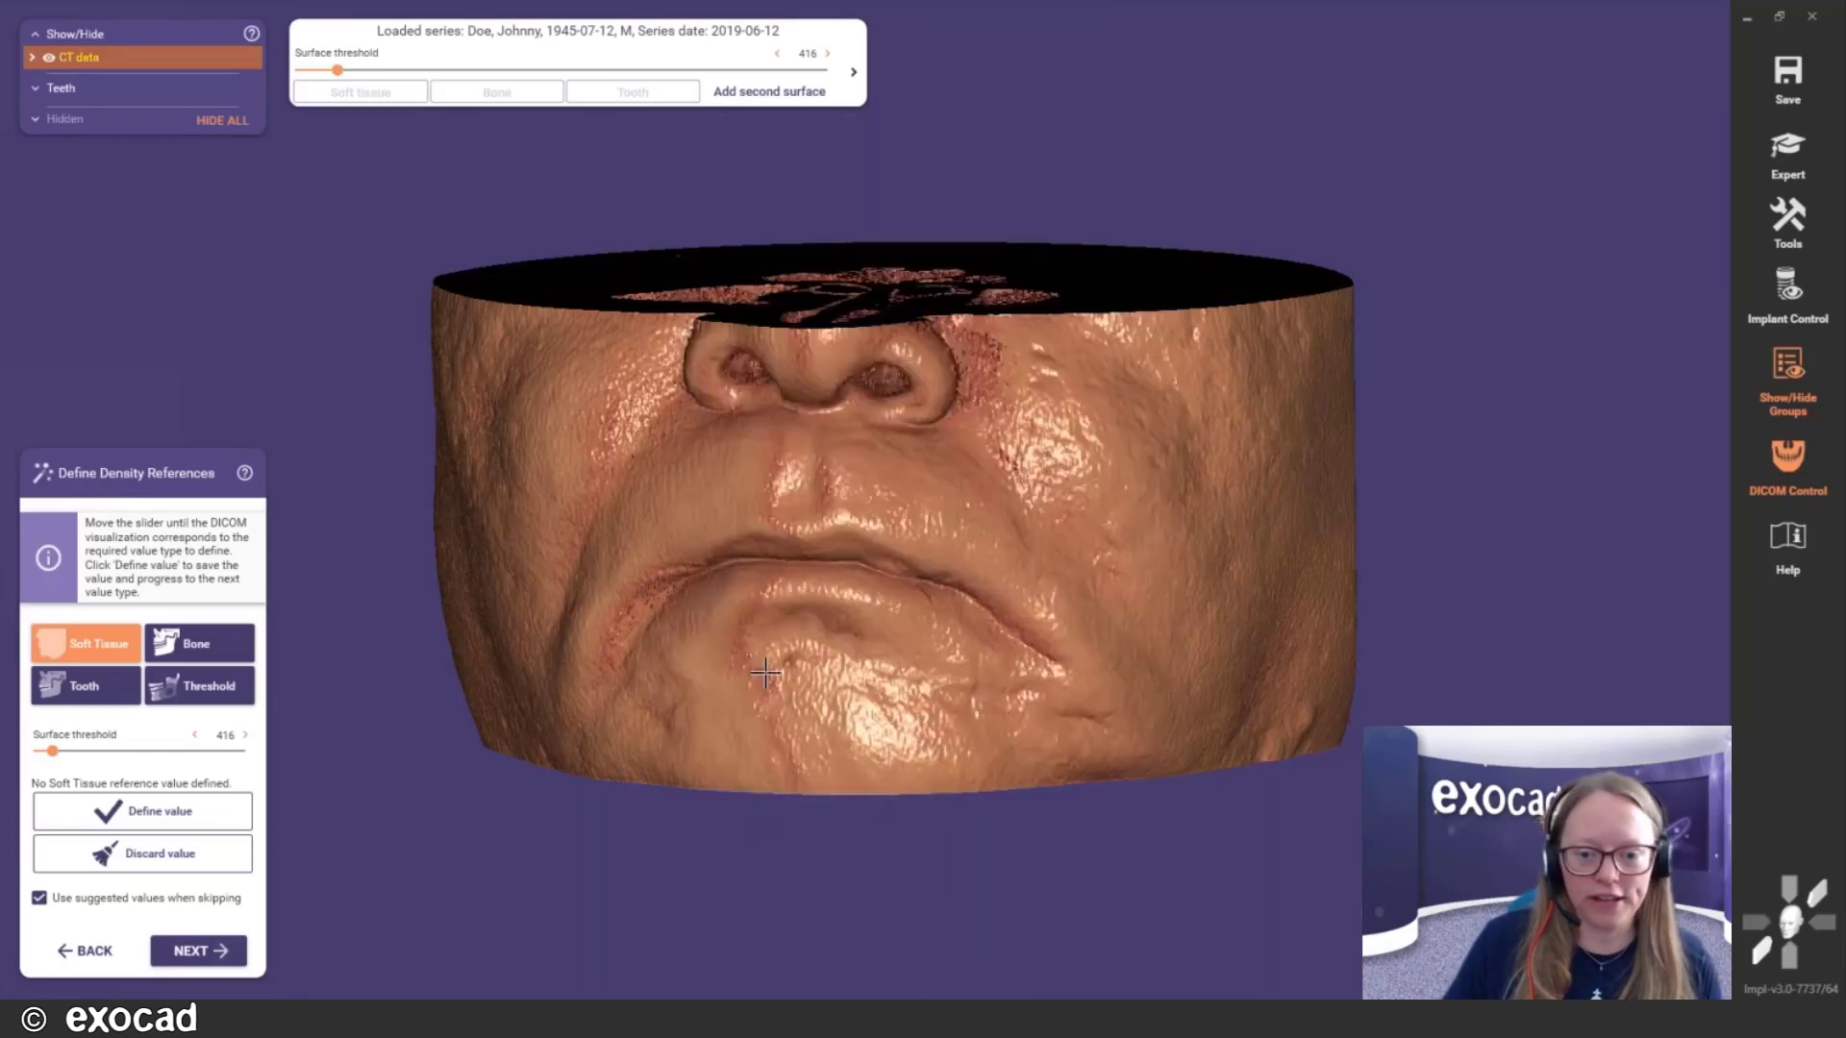
# Define the soft tissue density reference at 416 and the bone reference at 1382
pyautogui.moveTo(754, 672); pyautogui.dragTo(760, 670, button='right')
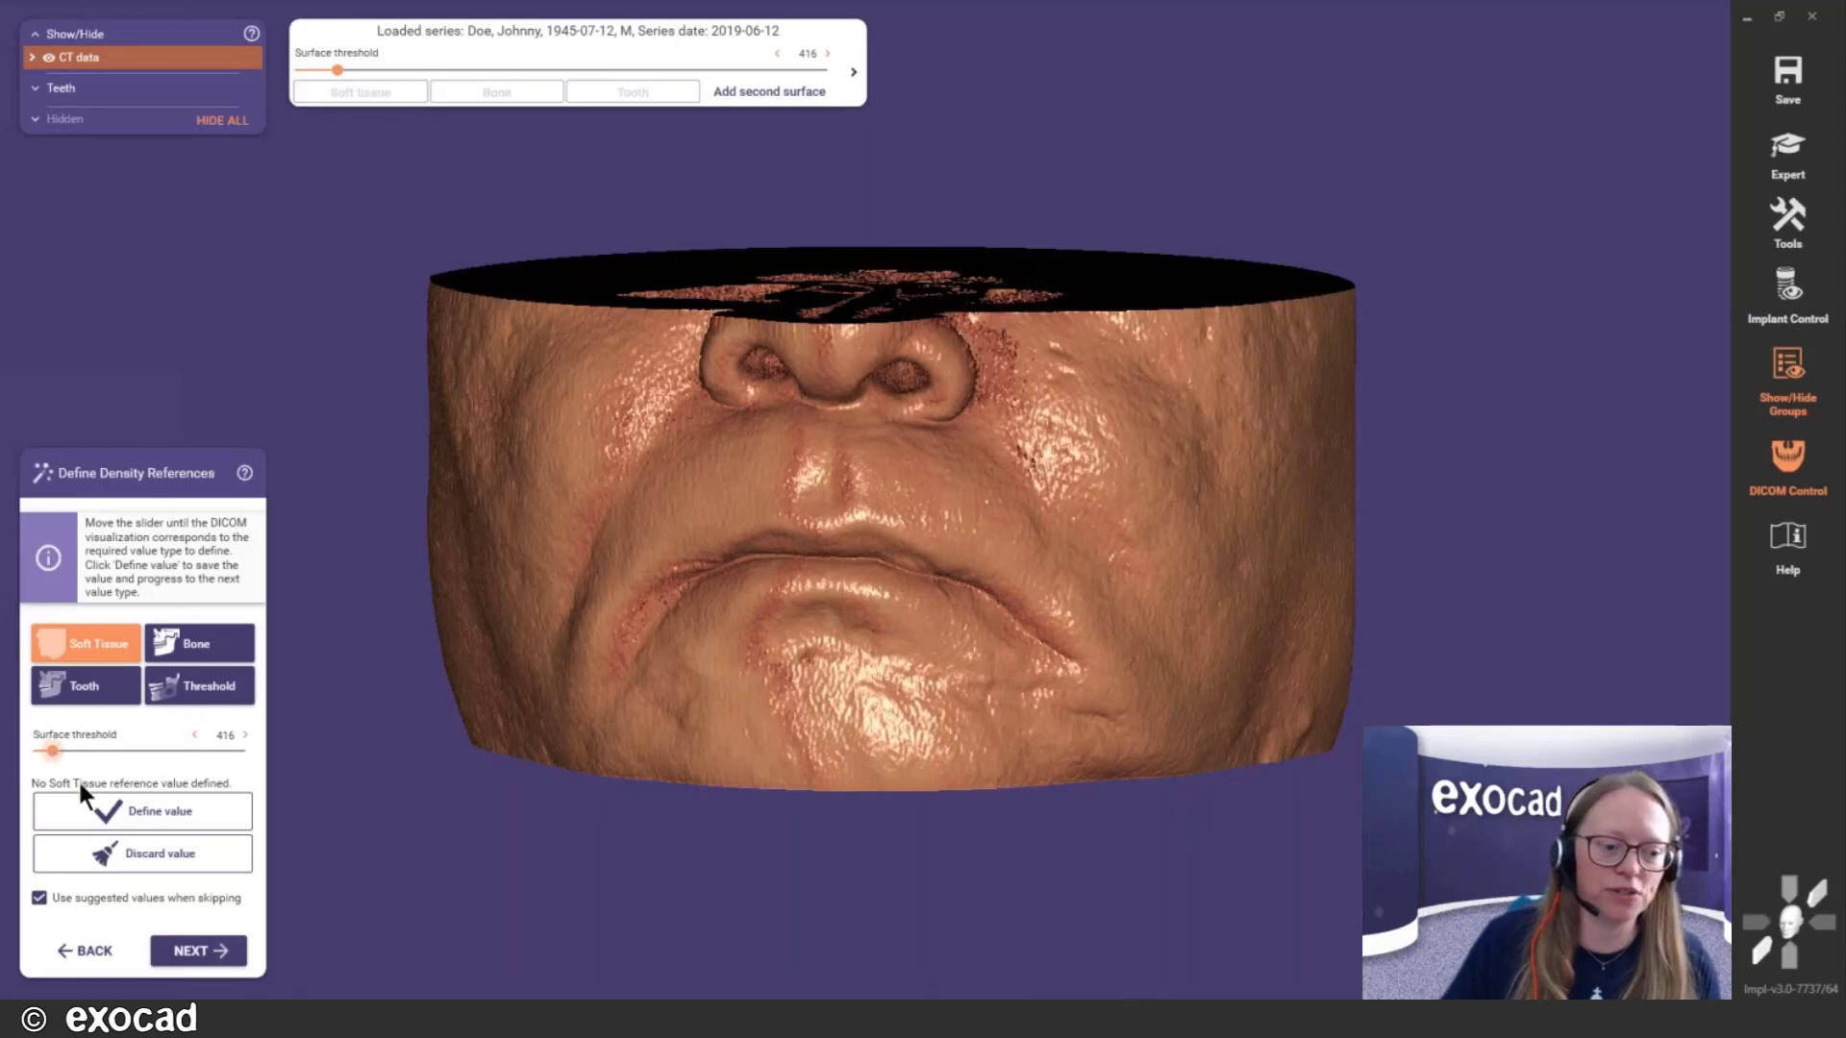
pyautogui.click(88, 807)
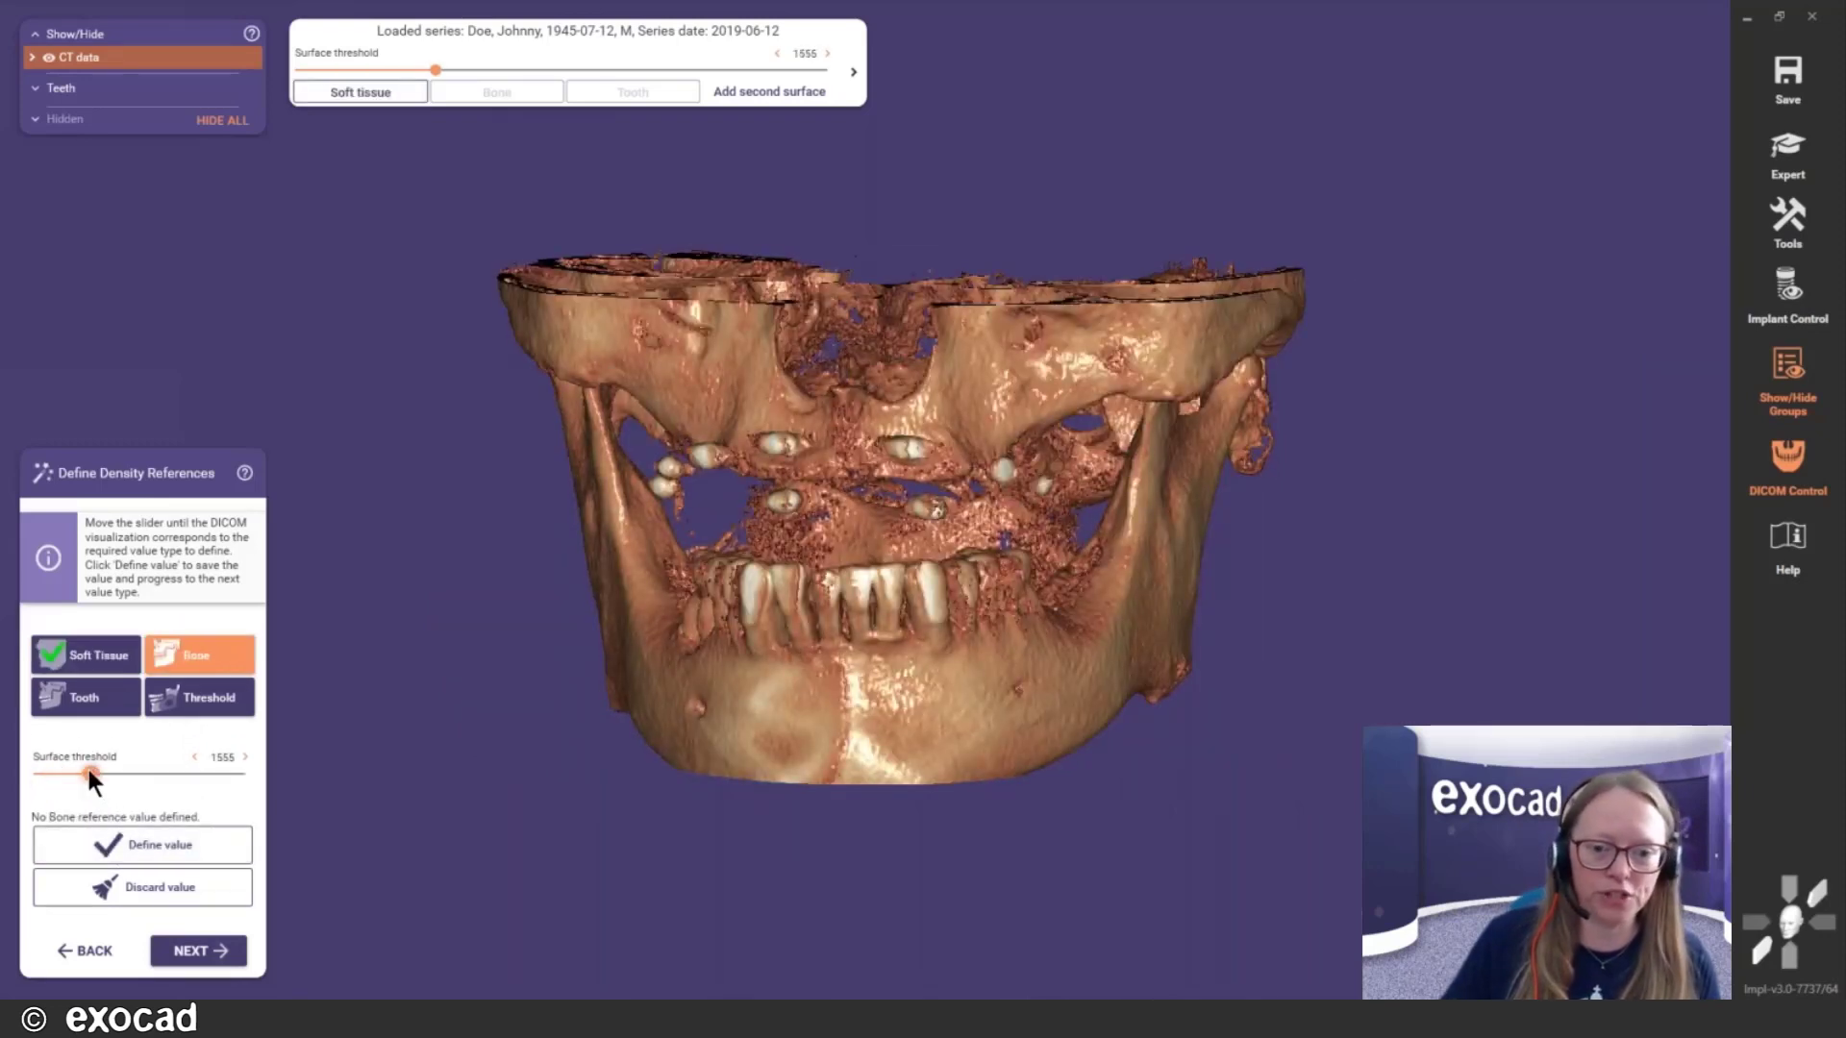
pyautogui.moveTo(87, 769); pyautogui.dragTo(82, 766)
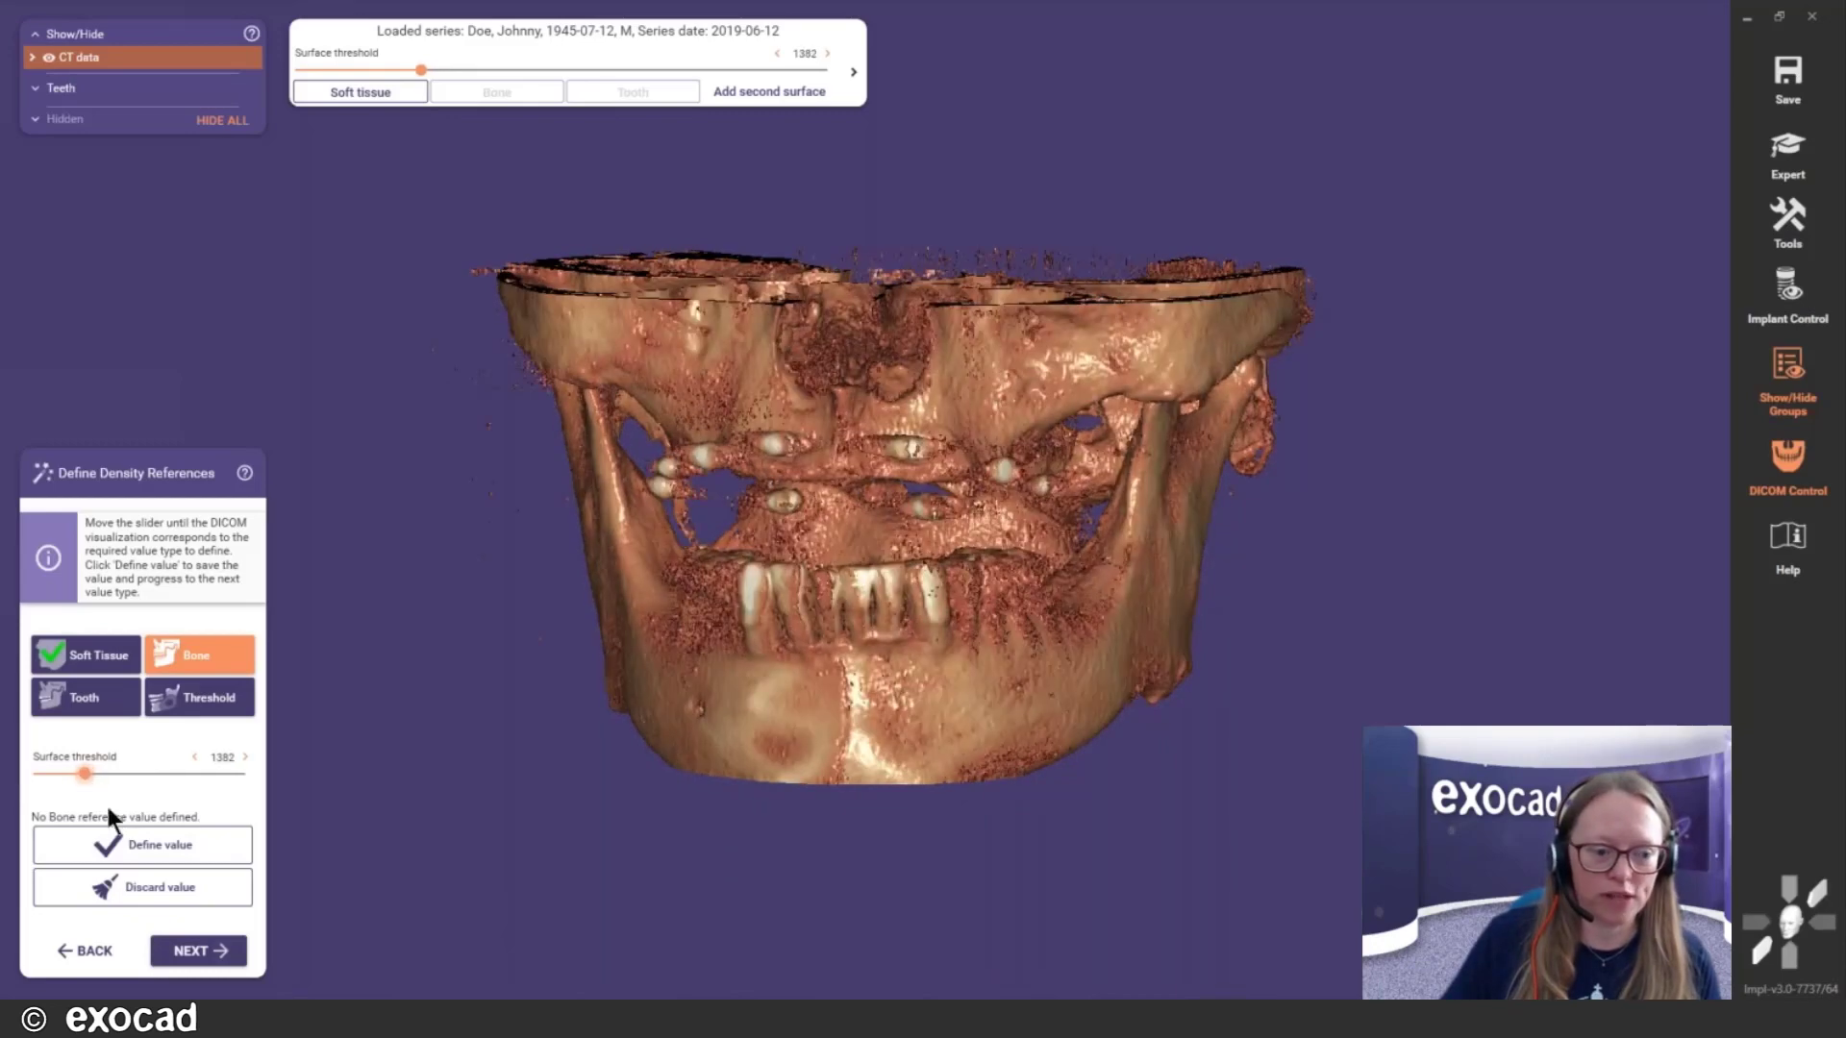
pyautogui.click(142, 846)
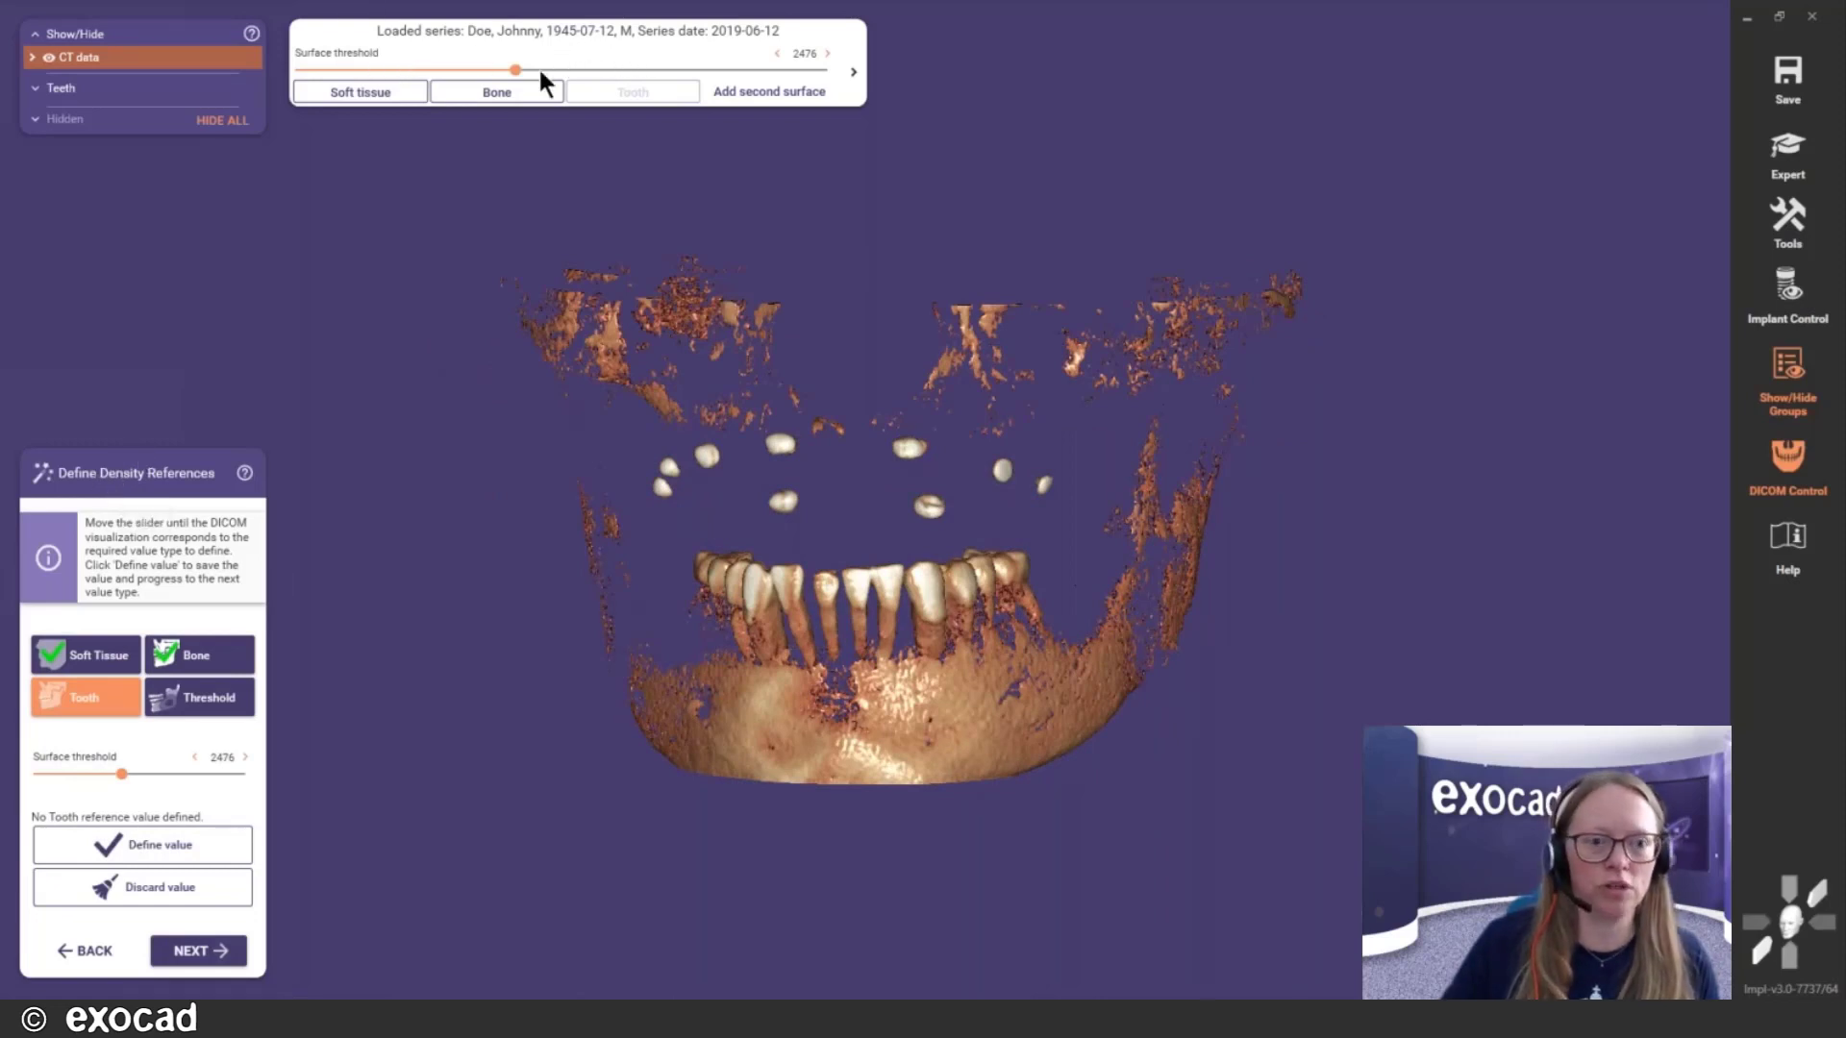
# Define the tooth density reference at 2210 and the Threshold reference value at 1471
pyautogui.moveTo(517, 67)
pyautogui.mouseDown()
pyautogui.moveTo(586, 69)
pyautogui.moveTo(494, 72)
pyautogui.mouseUp()
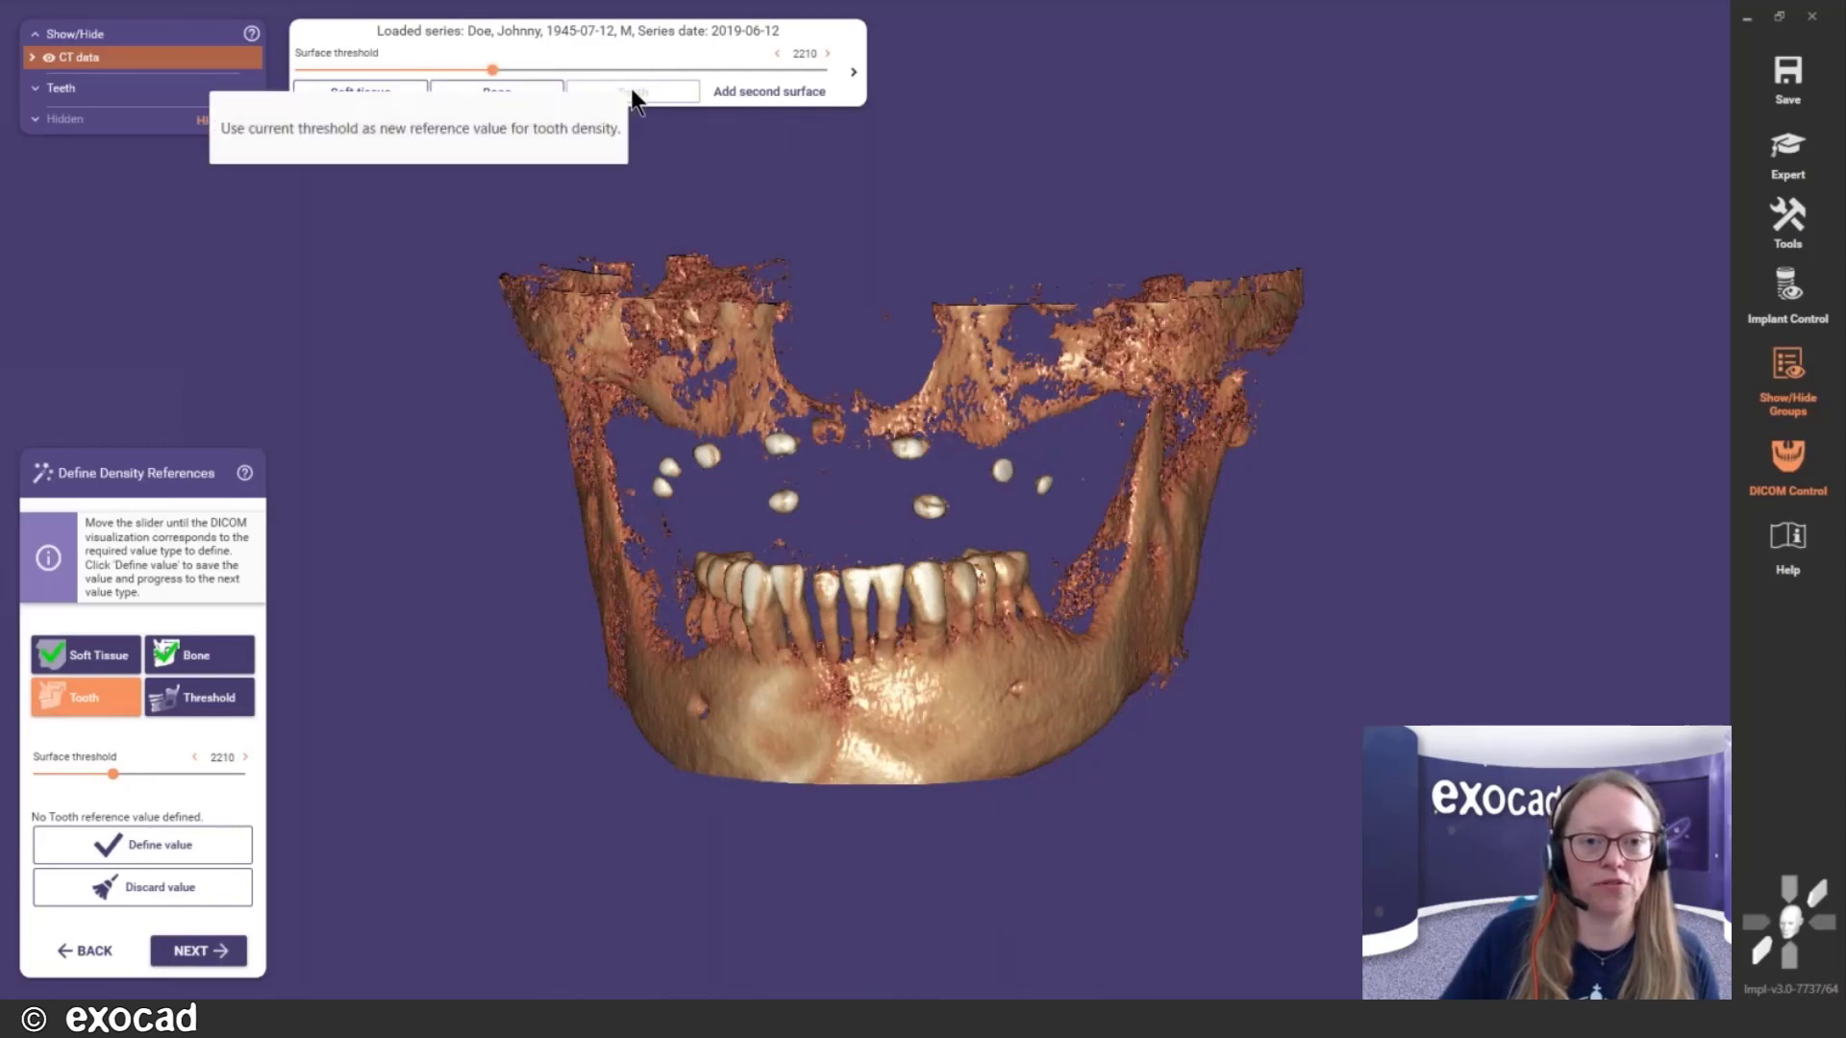
pyautogui.click(590, 128)
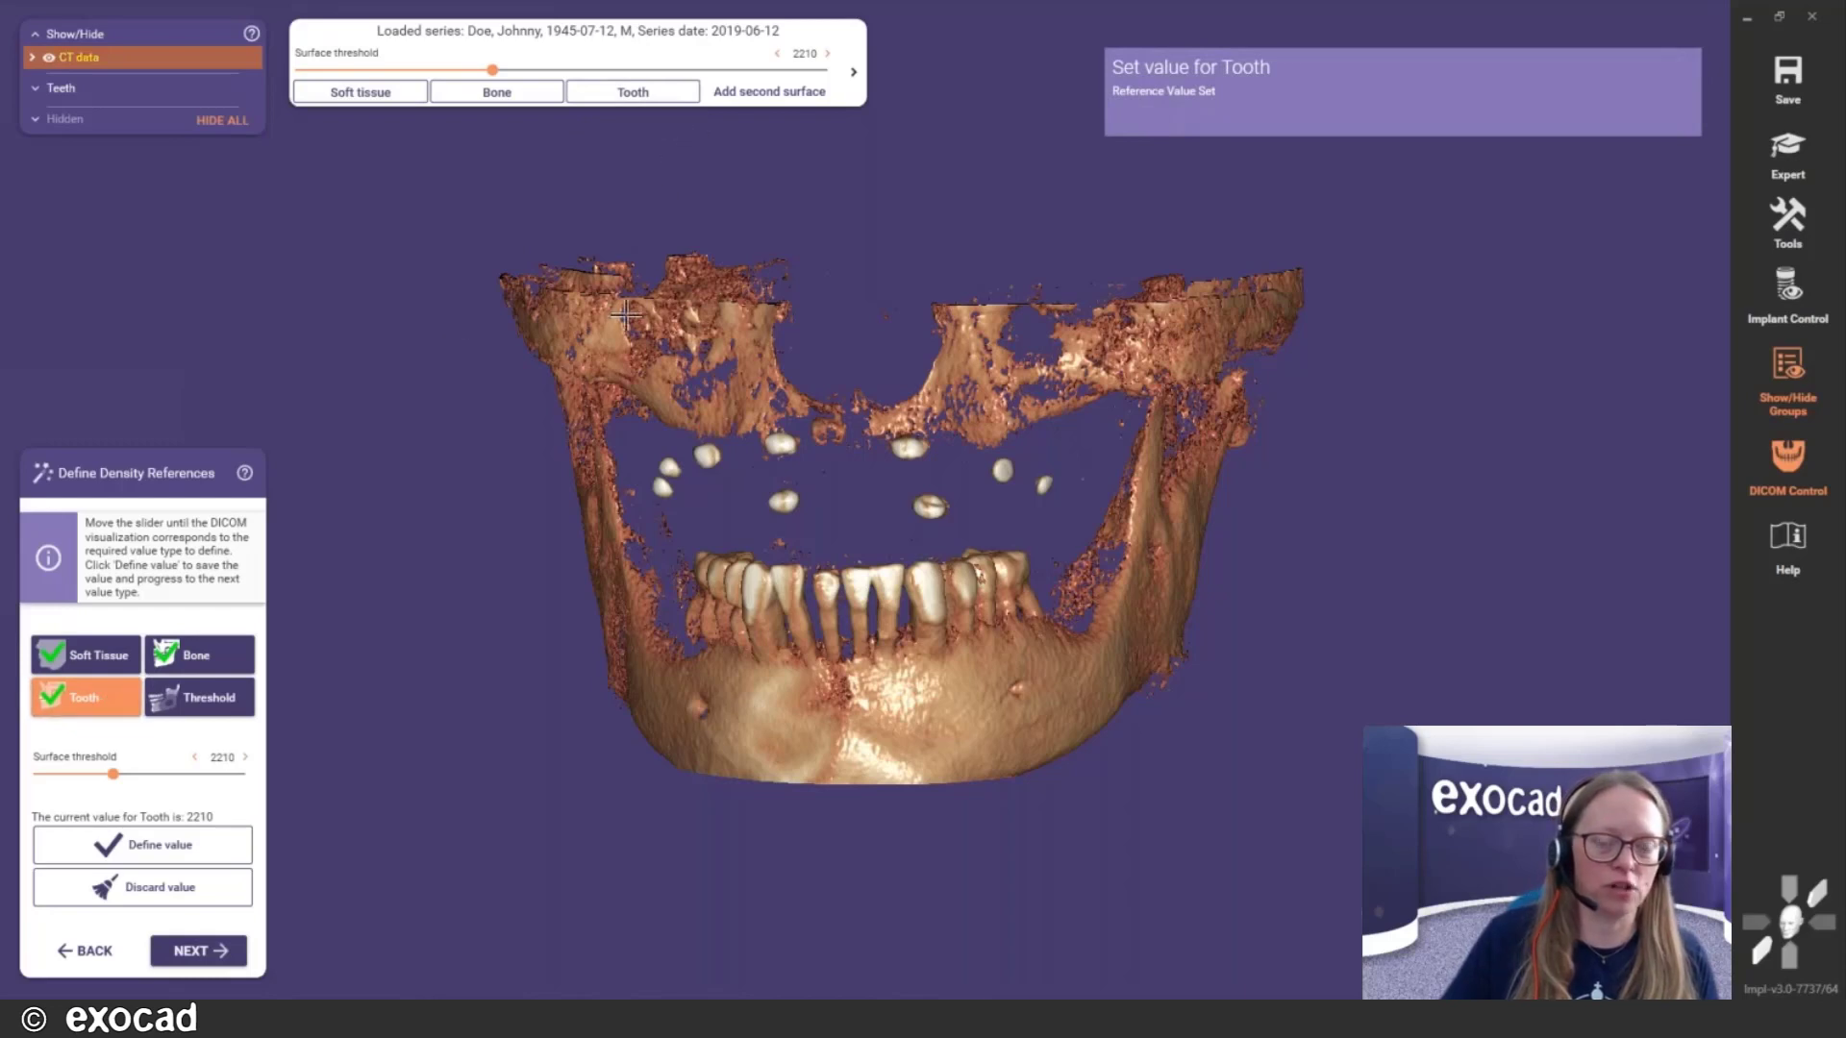
pyautogui.click(217, 708)
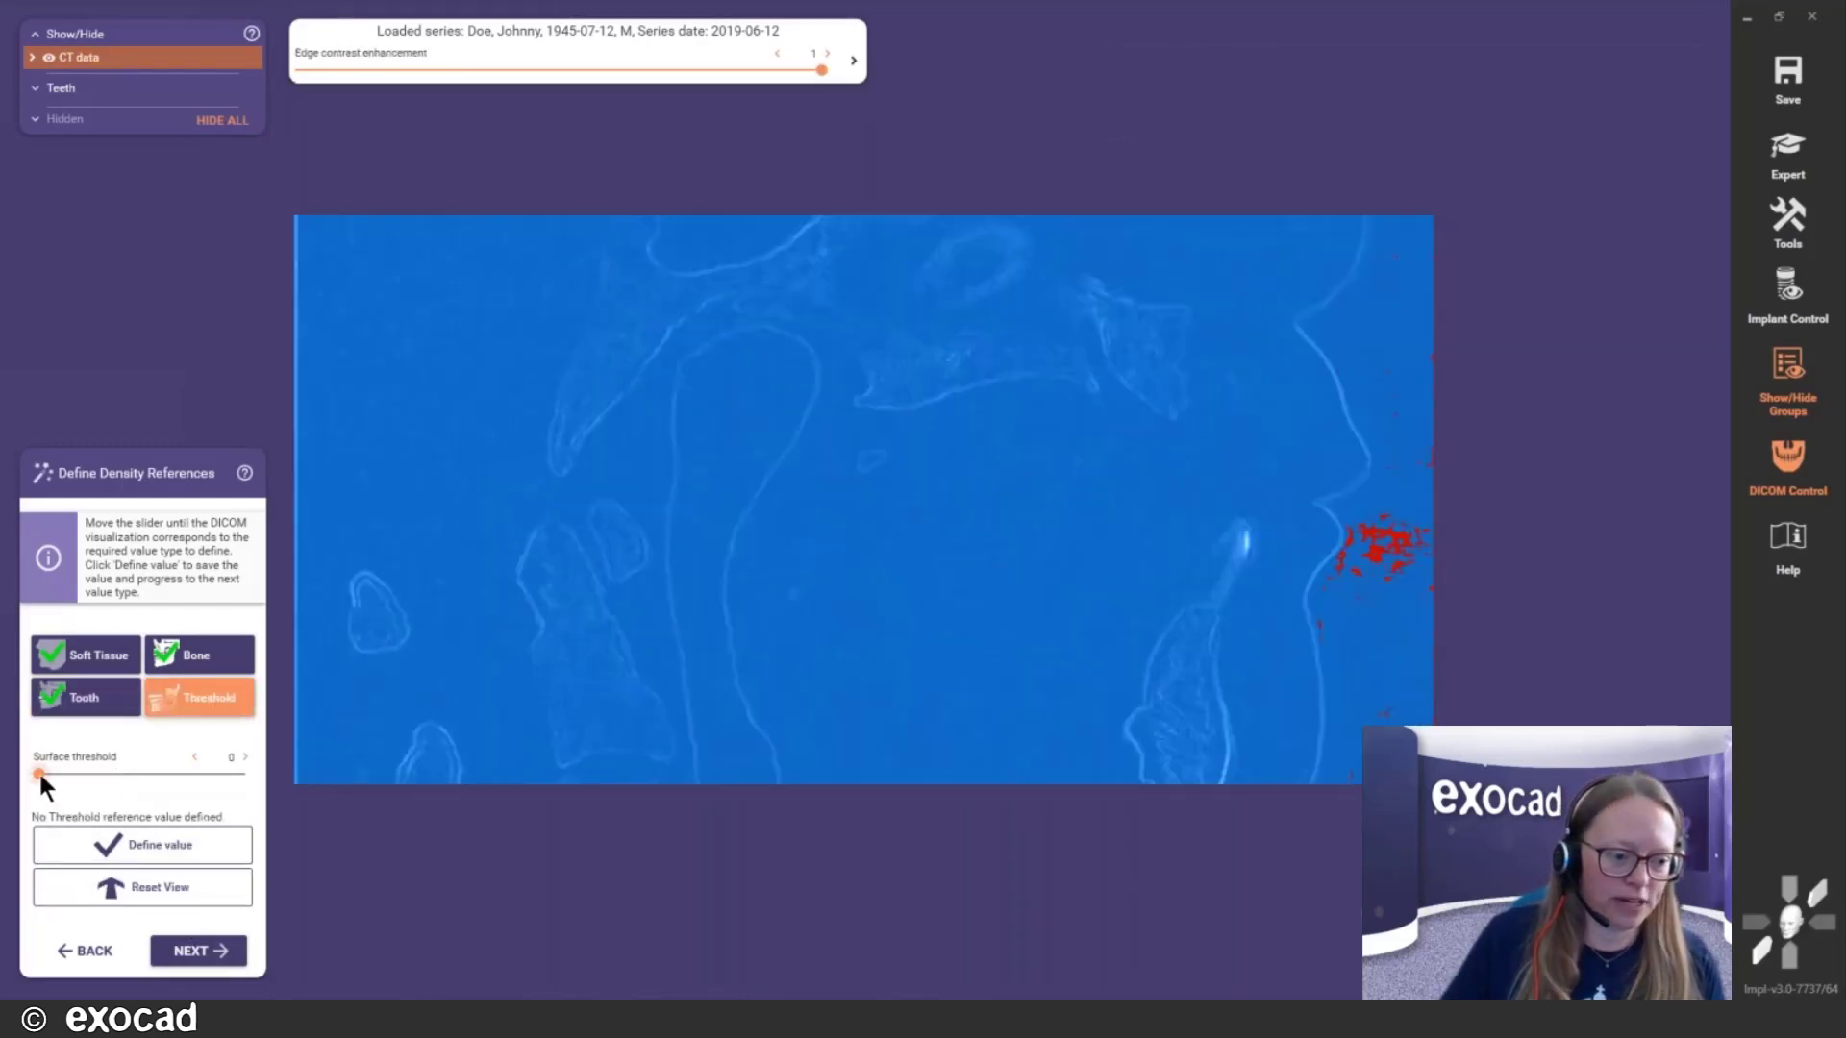
pyautogui.moveTo(38, 772); pyautogui.dragTo(83, 773)
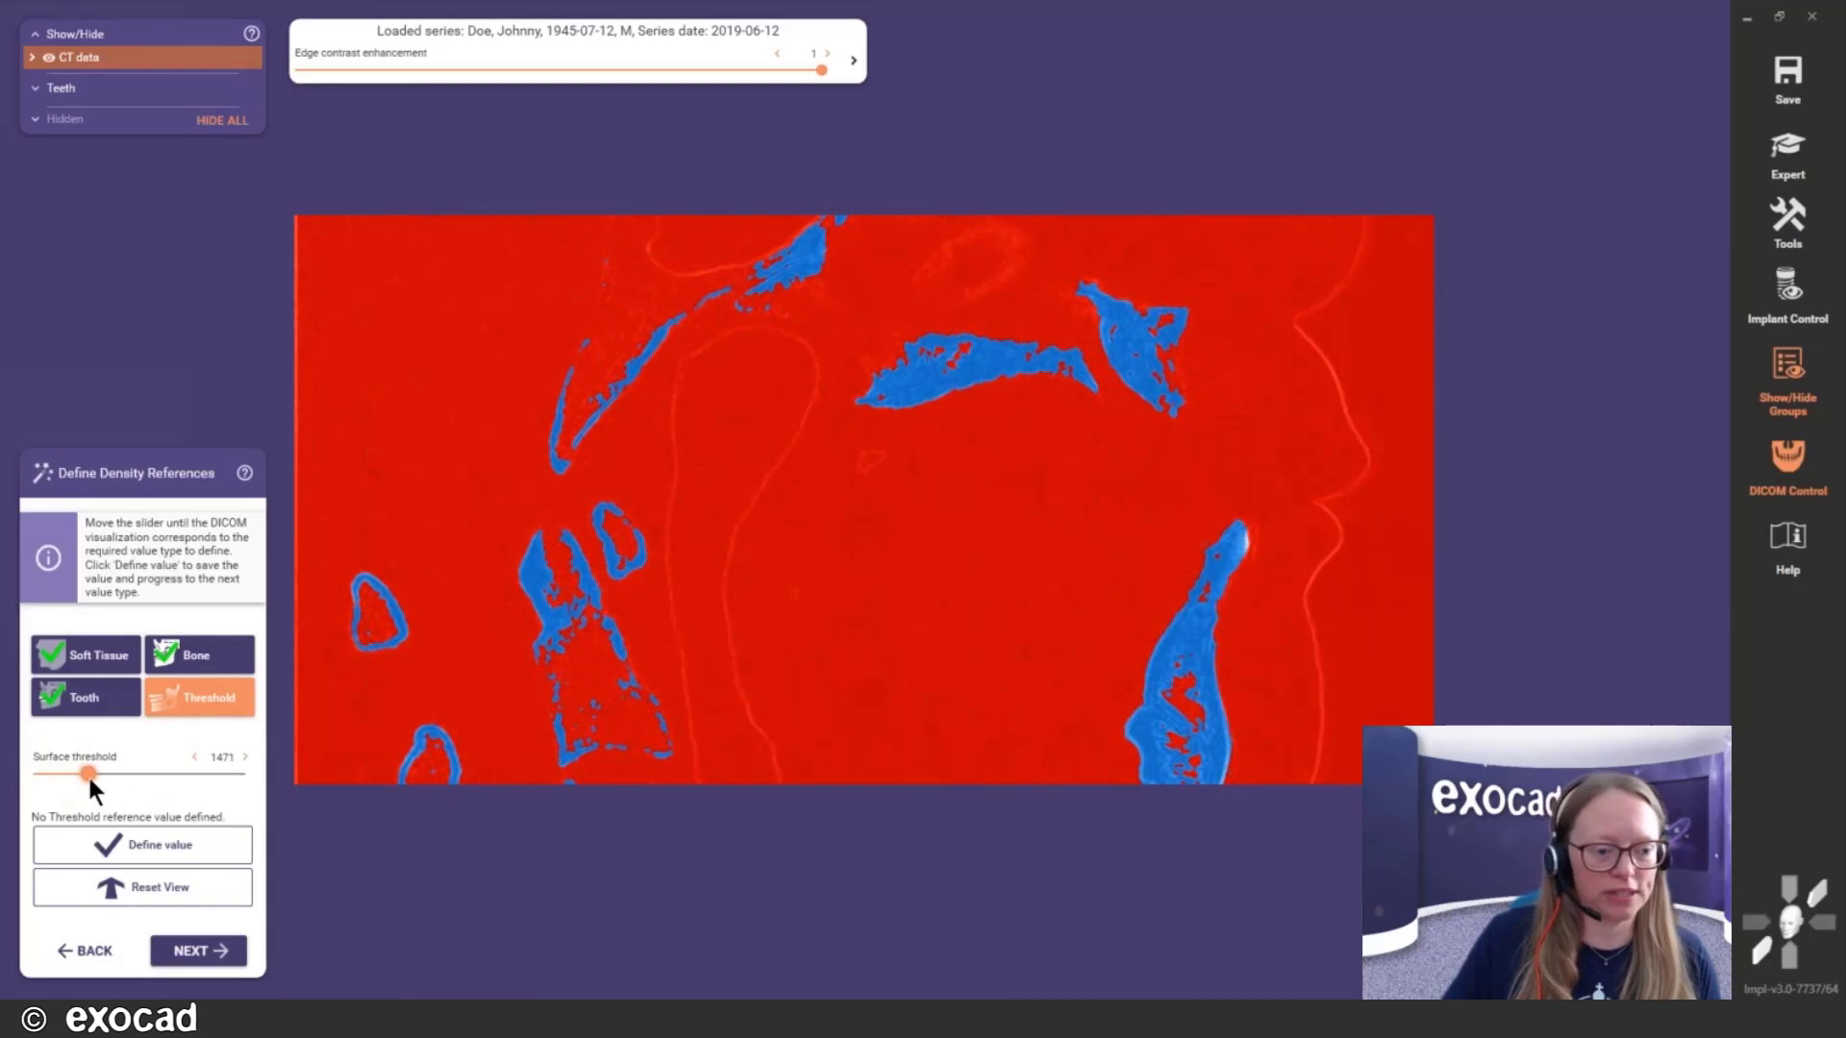
pyautogui.click(154, 844)
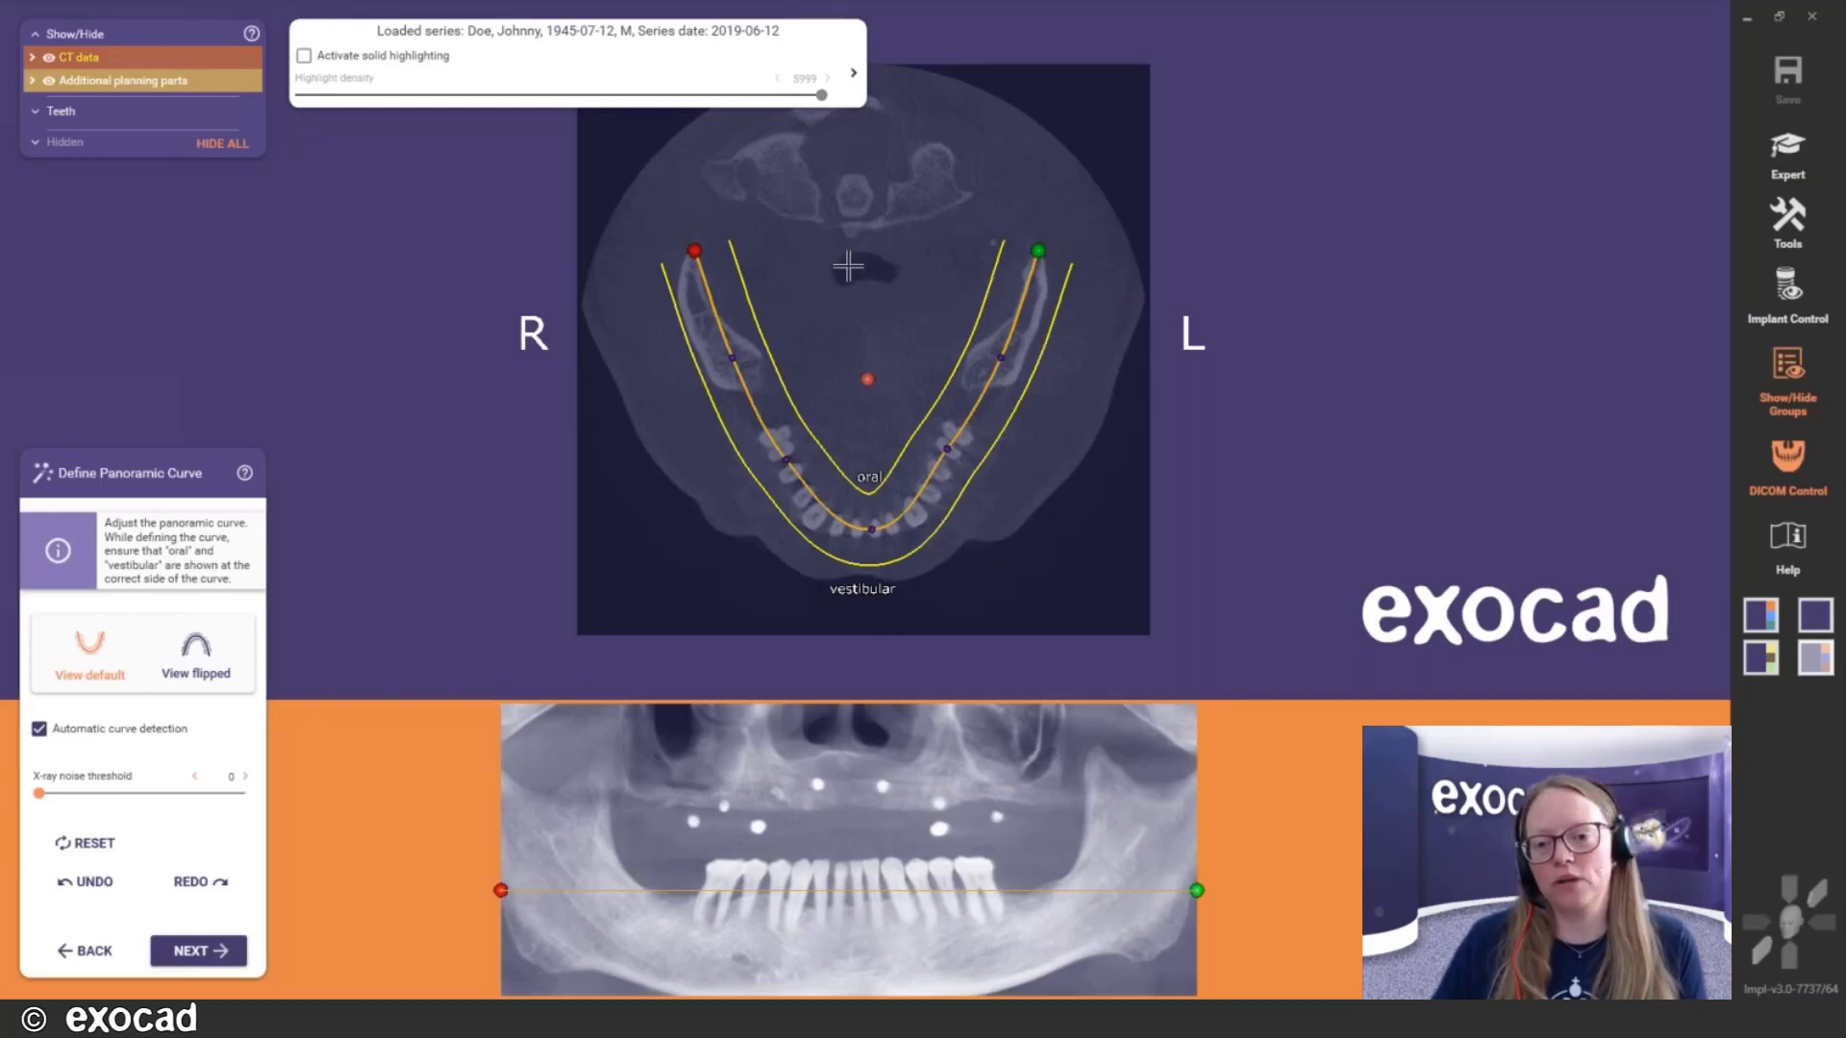
# Browse the axial CT slices from the lower to the upper jaw to check how the automatic panoramic curve fits at each level
pyautogui.scroll(-5, 851, 271)
pyautogui.scroll(-5, 847, 266)
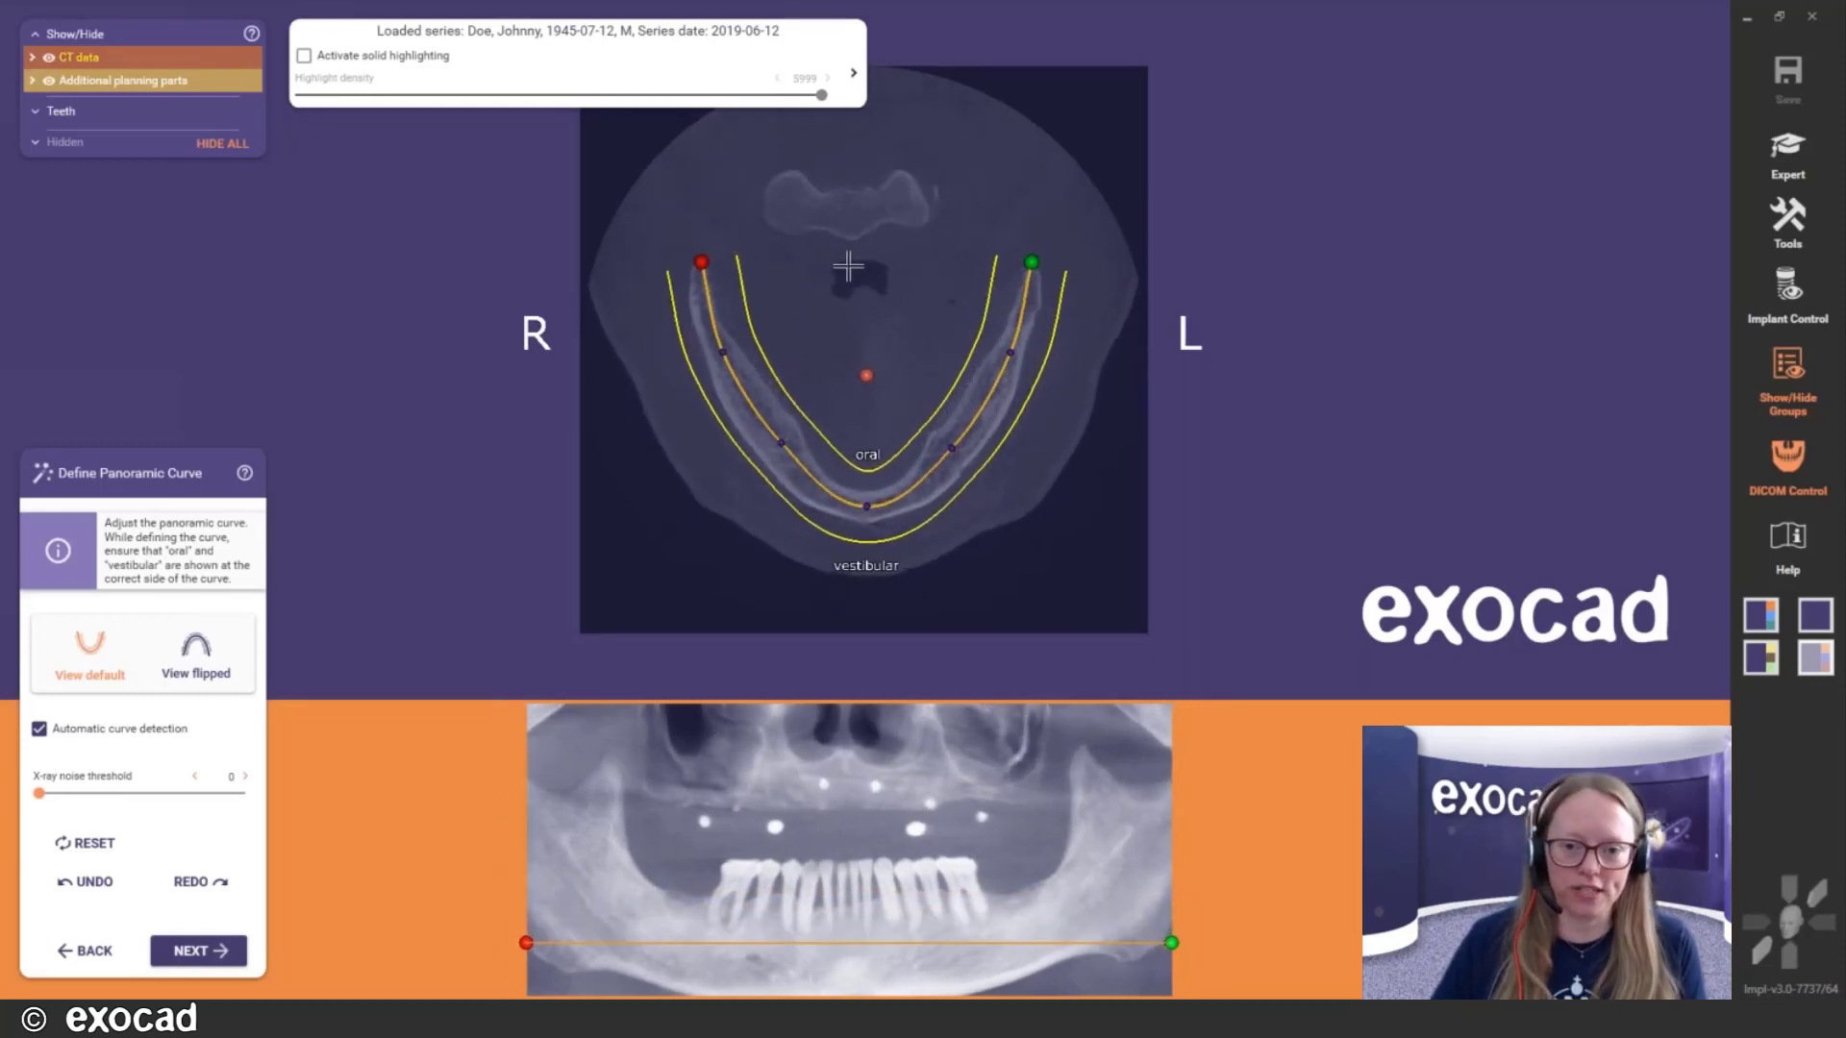
pyautogui.scroll(7, 848, 266)
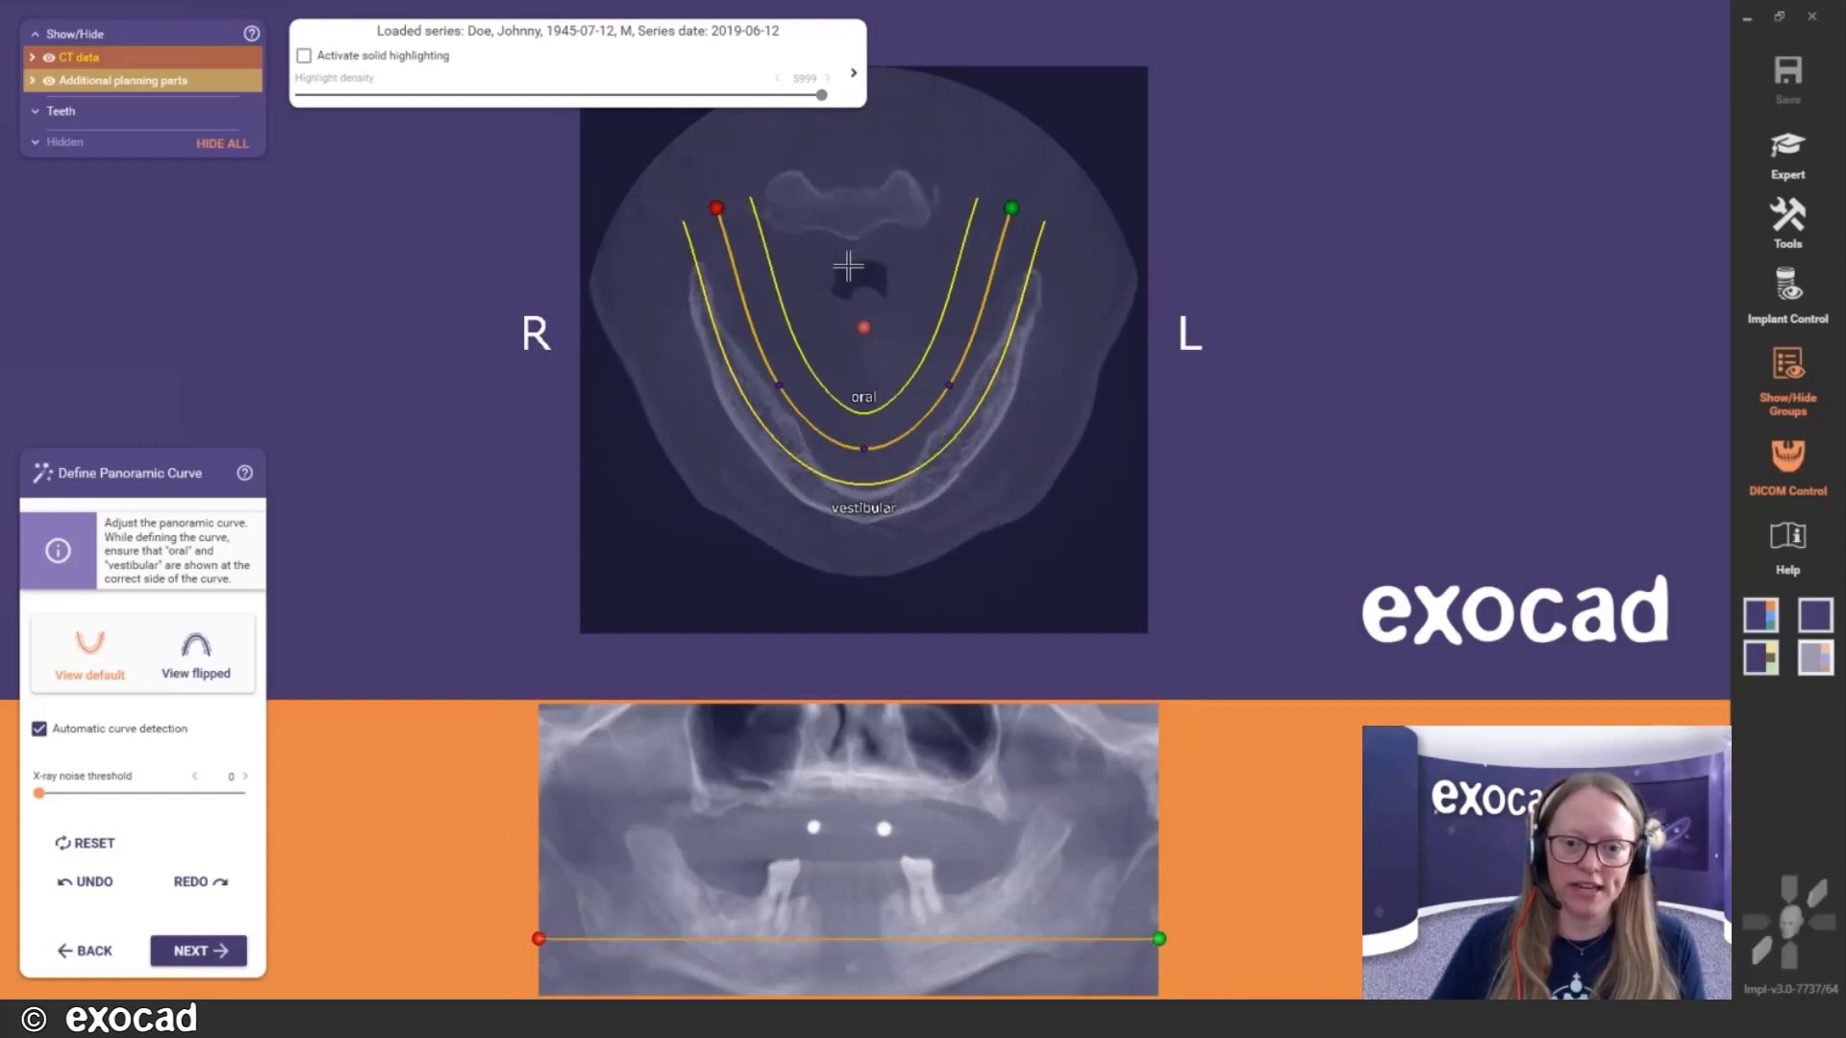
pyautogui.scroll(3, 848, 266)
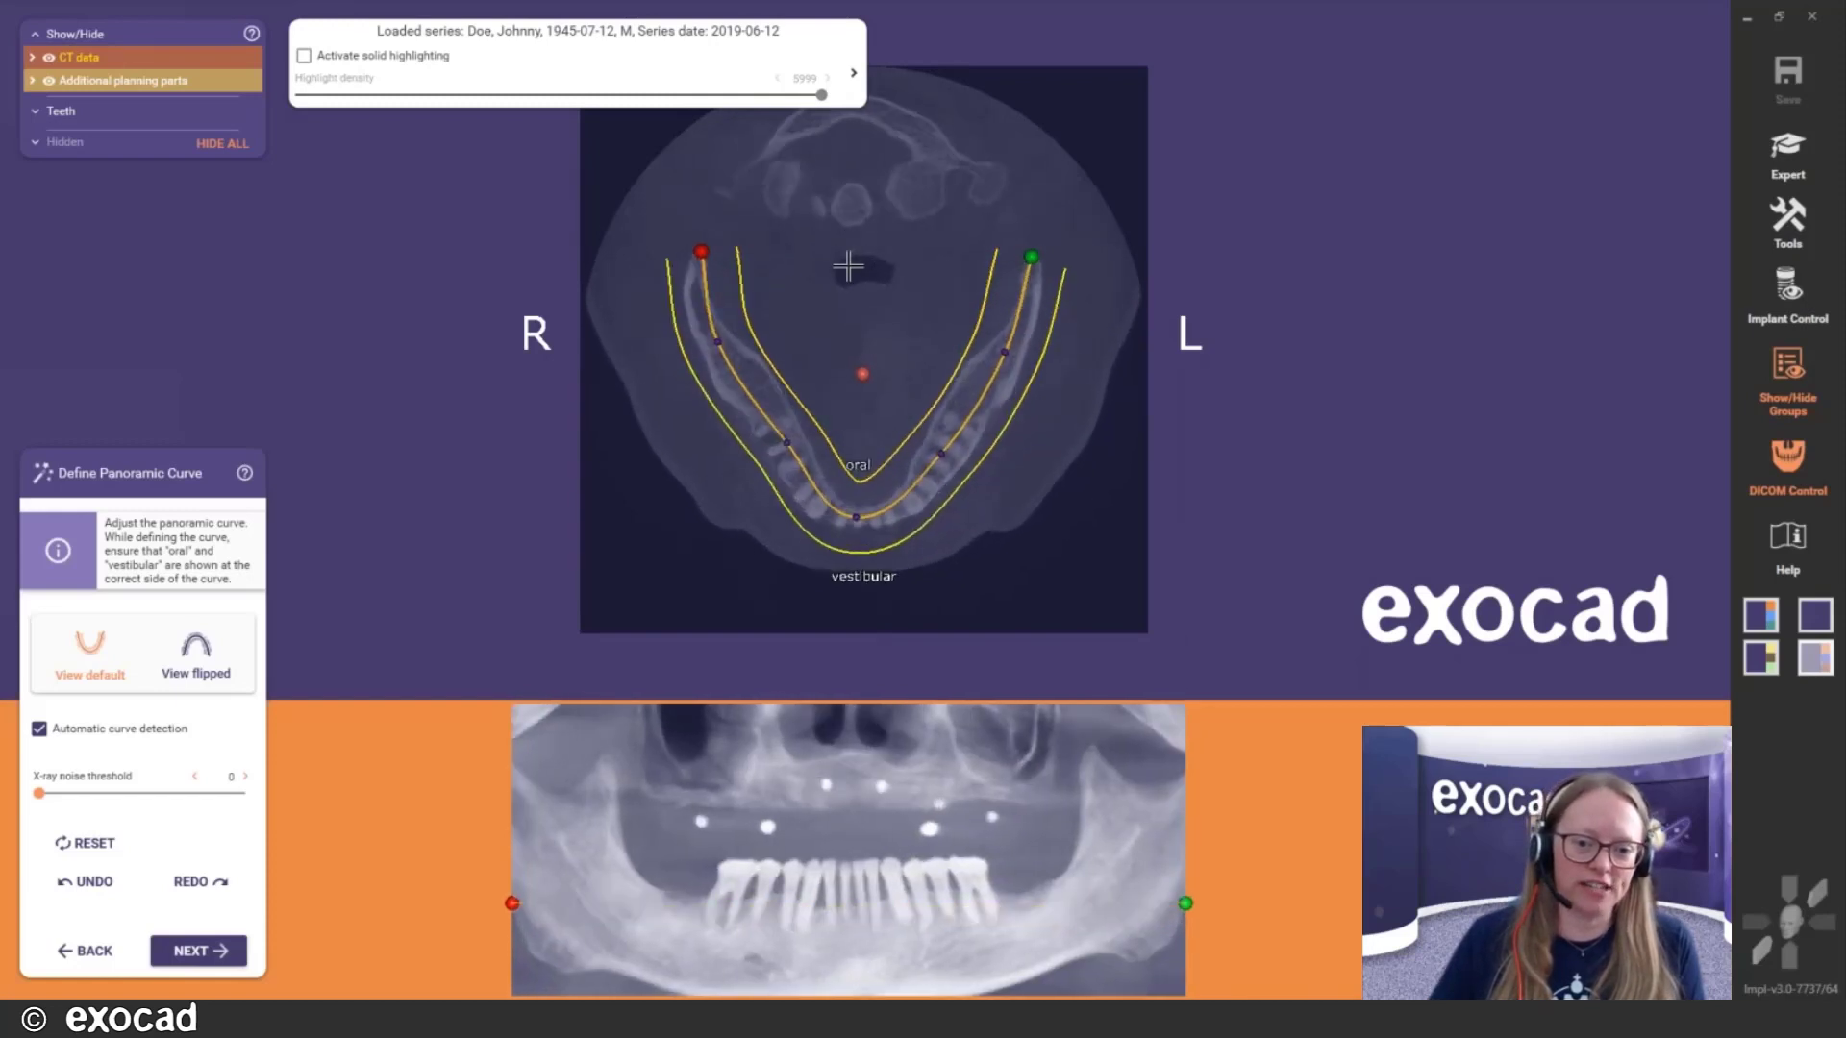
pyautogui.scroll(1, 847, 267)
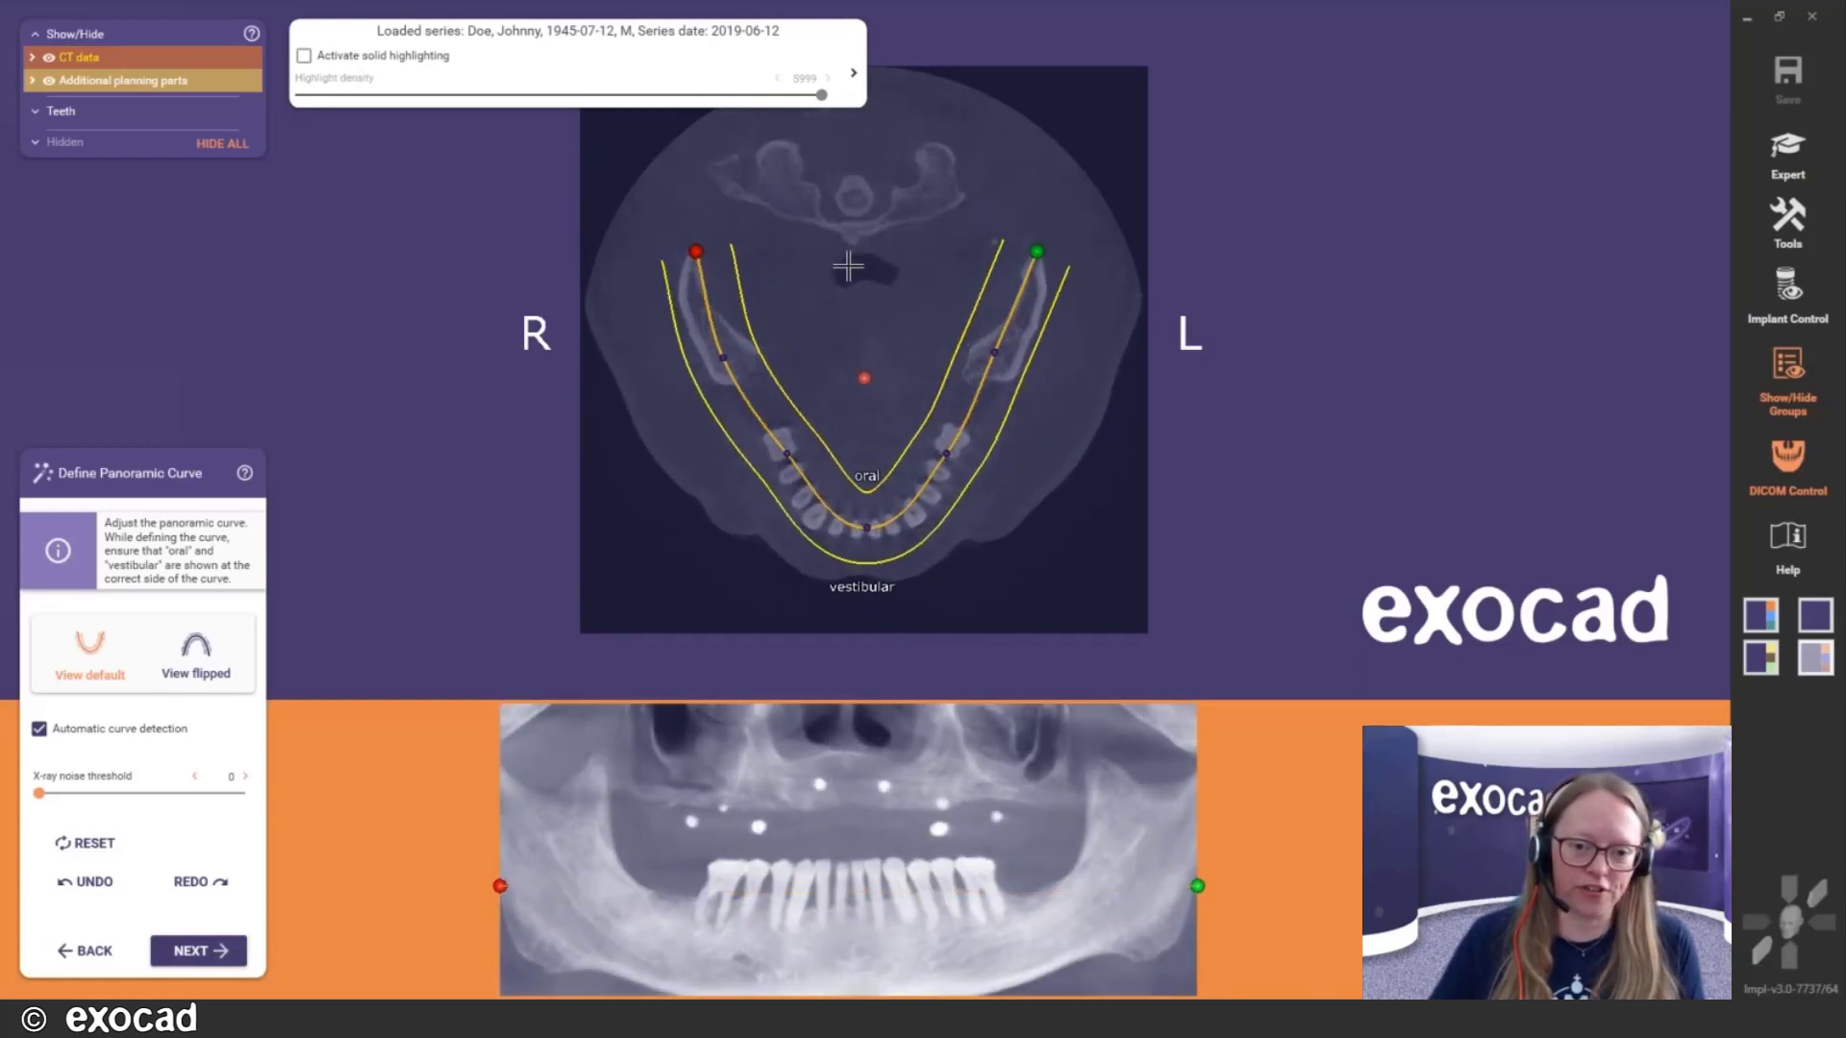
pyautogui.scroll(2, 848, 266)
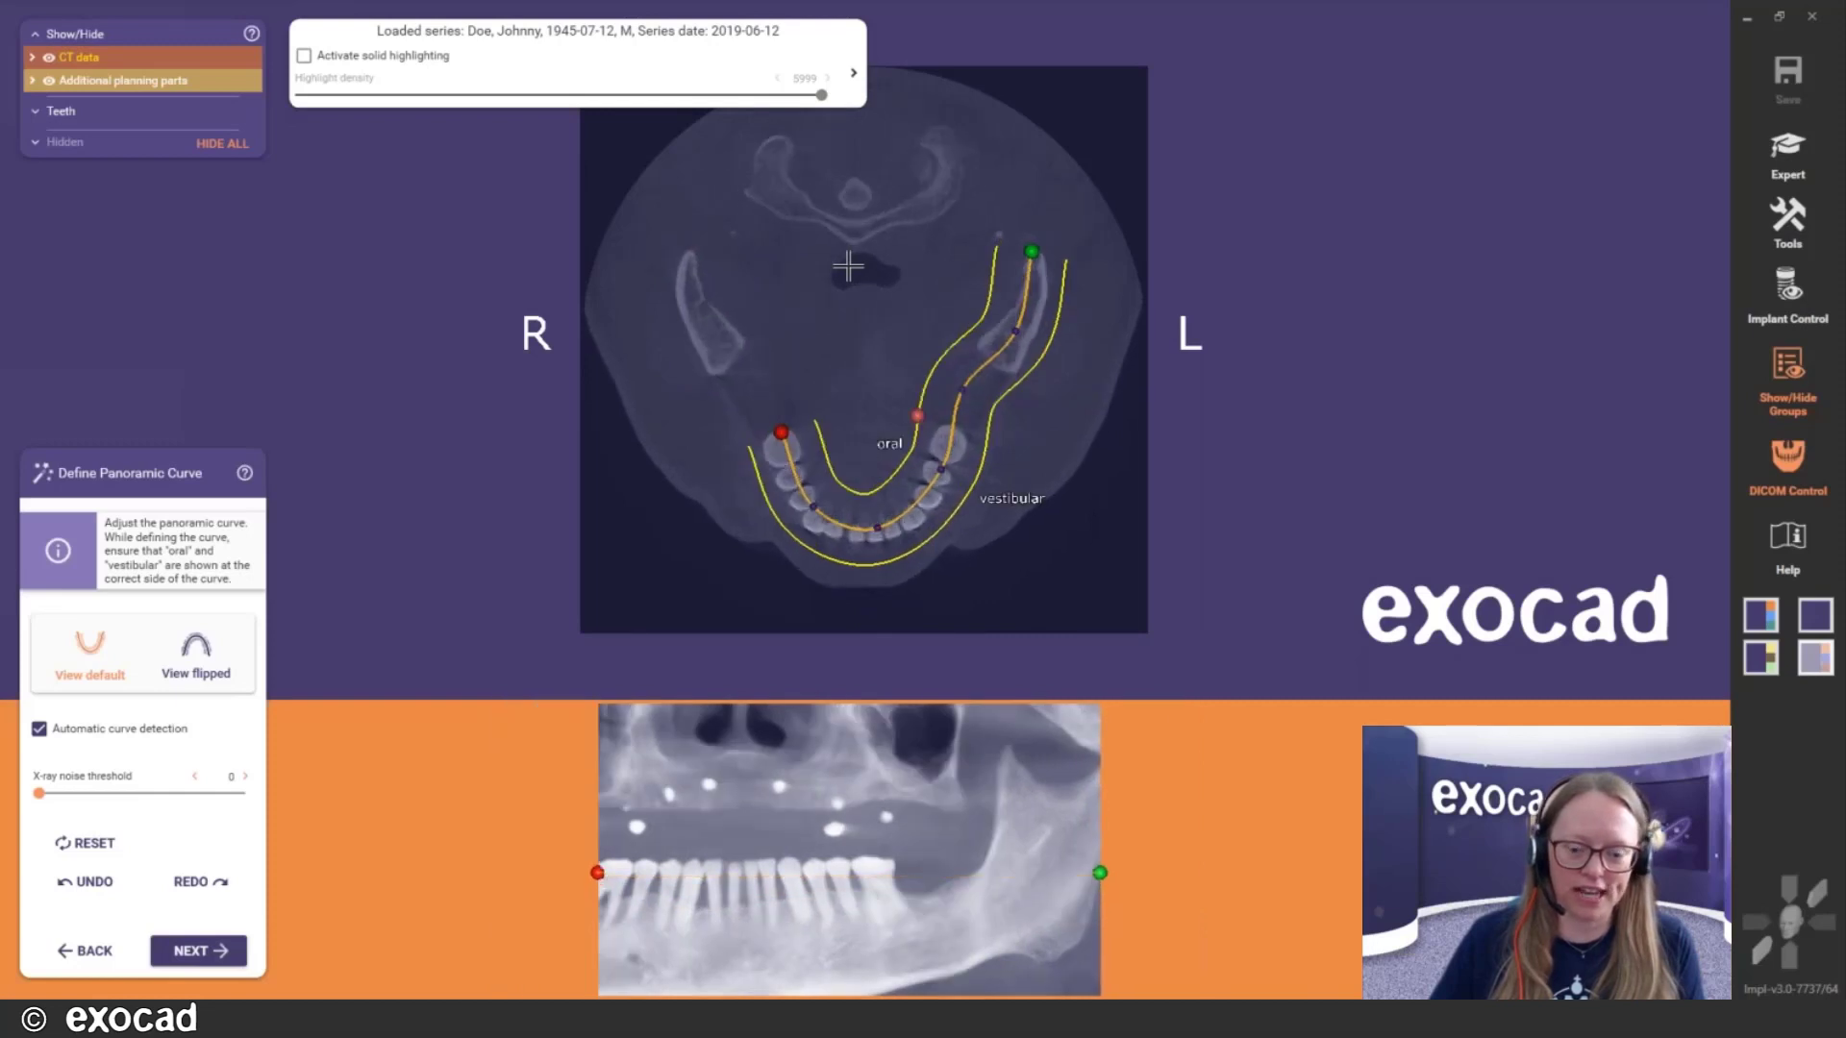
pyautogui.scroll(4, 848, 267)
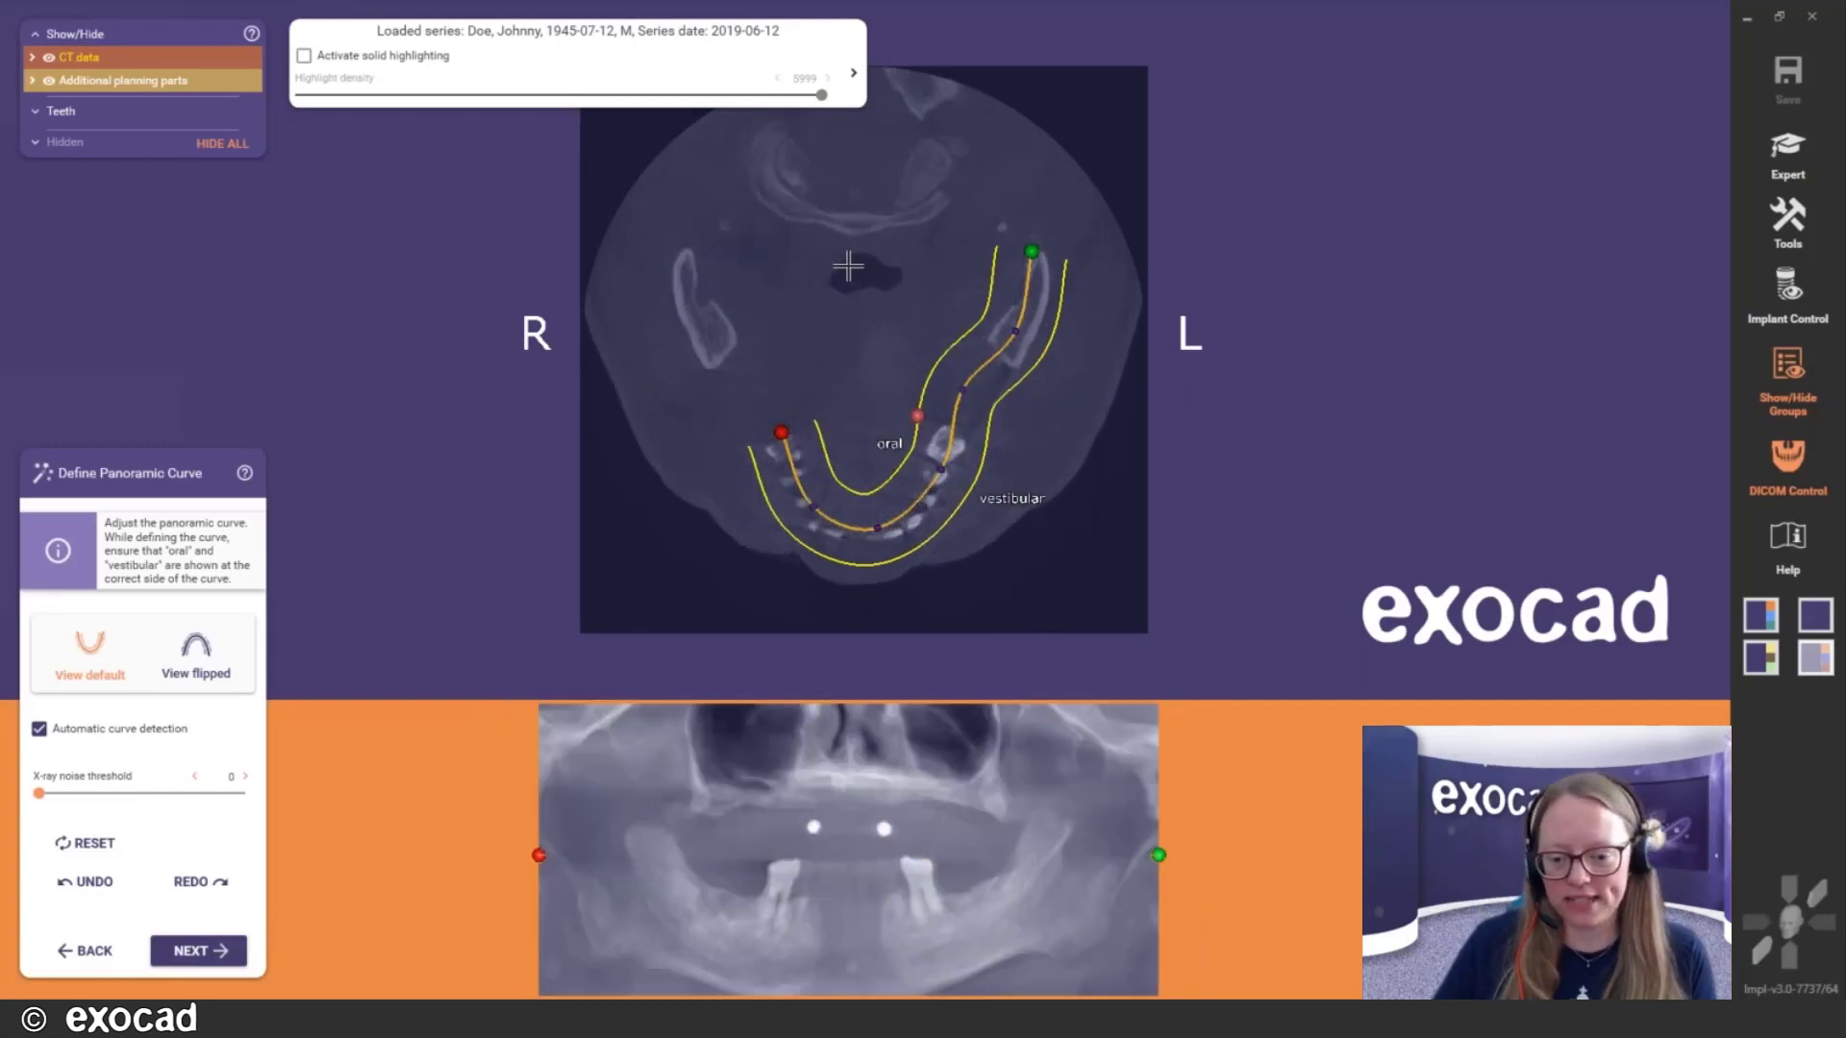
pyautogui.scroll(4, 848, 267)
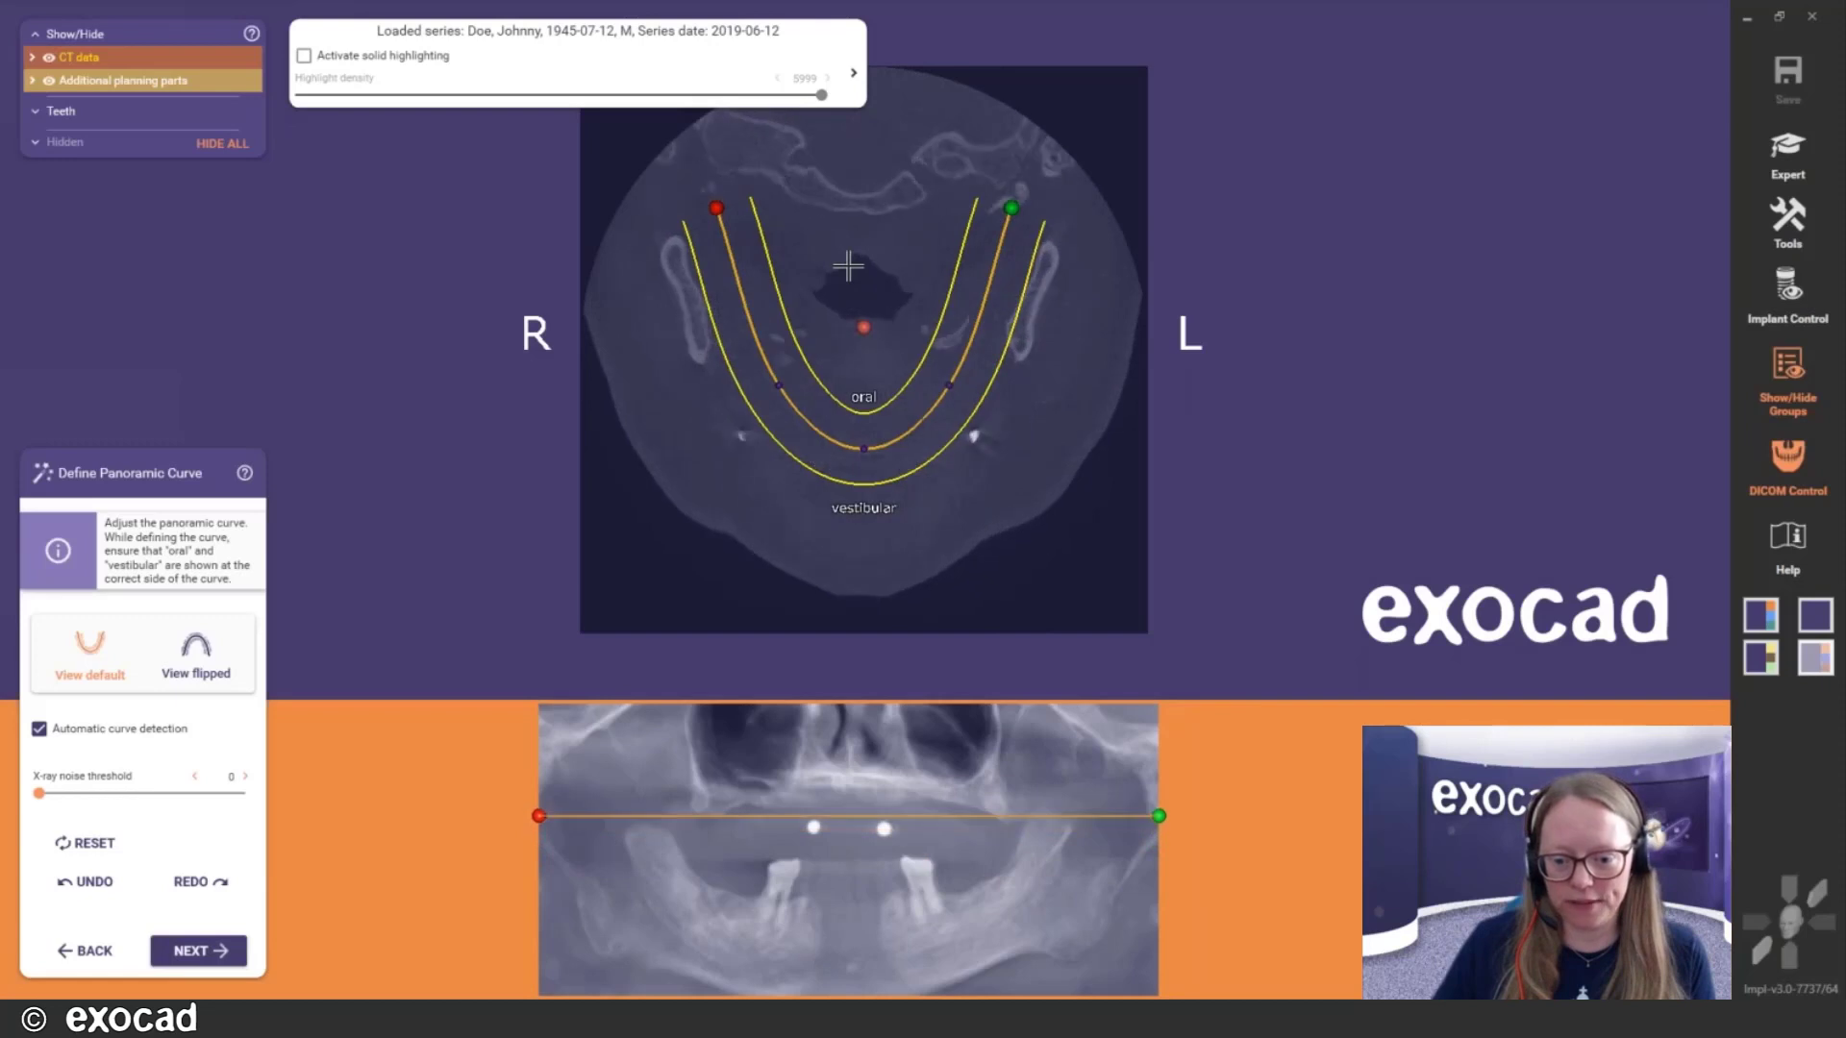
pyautogui.scroll(1, 848, 266)
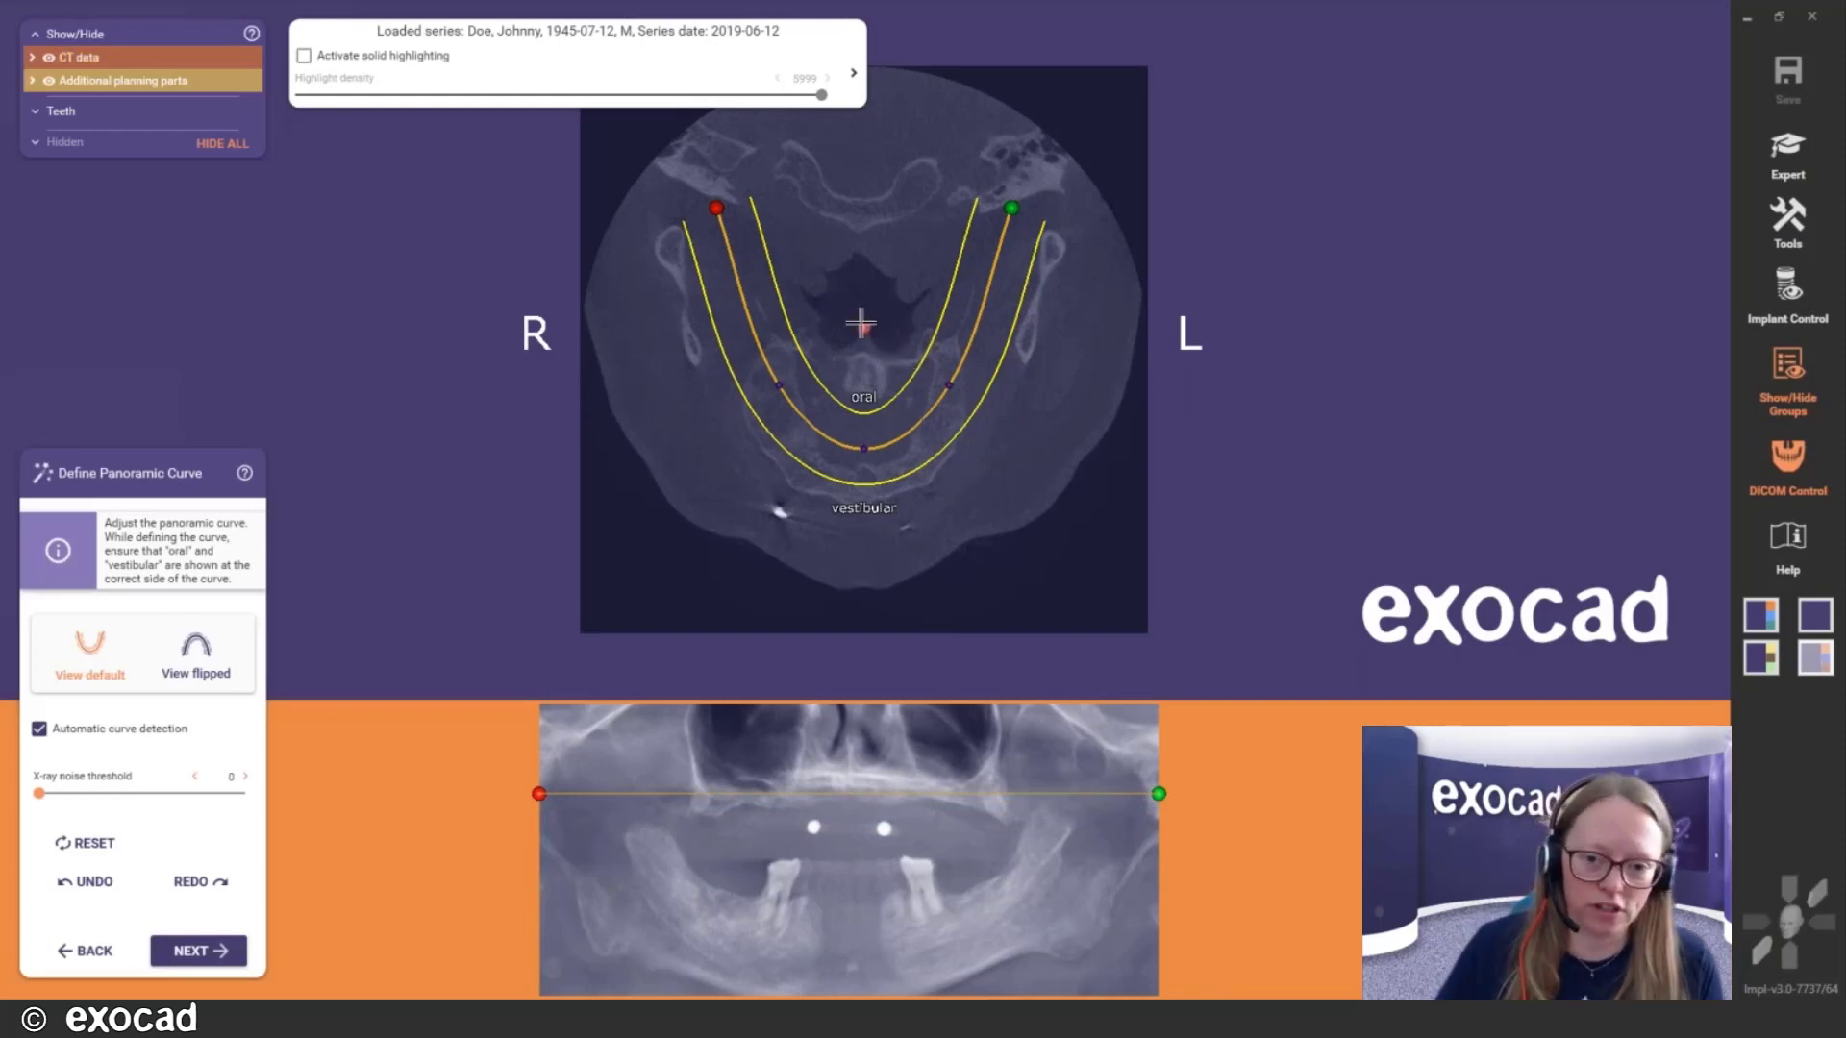
# Fit the panoramic curve manually to the upper jaw arch by repositioning it and moving both endpoints inward, and accept it
pyautogui.moveTo(862, 328); pyautogui.dragTo(859, 368)
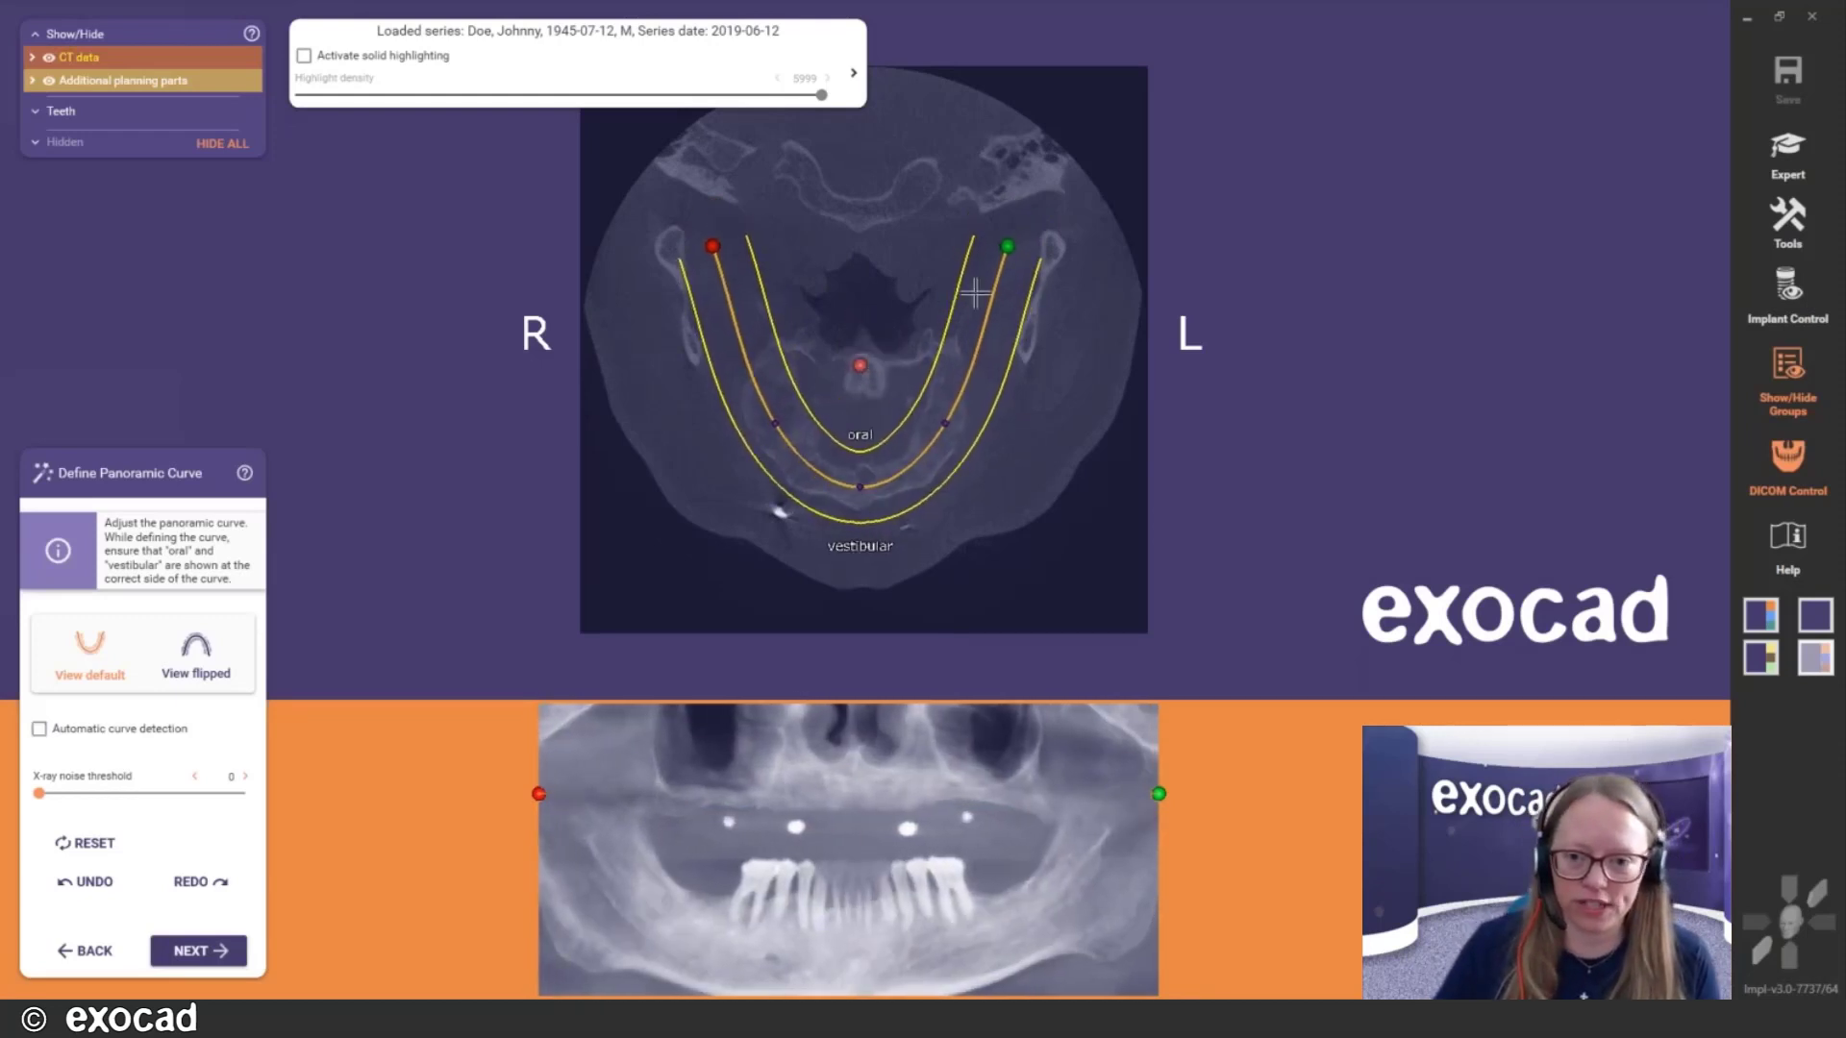
pyautogui.moveTo(1006, 247); pyautogui.dragTo(942, 317)
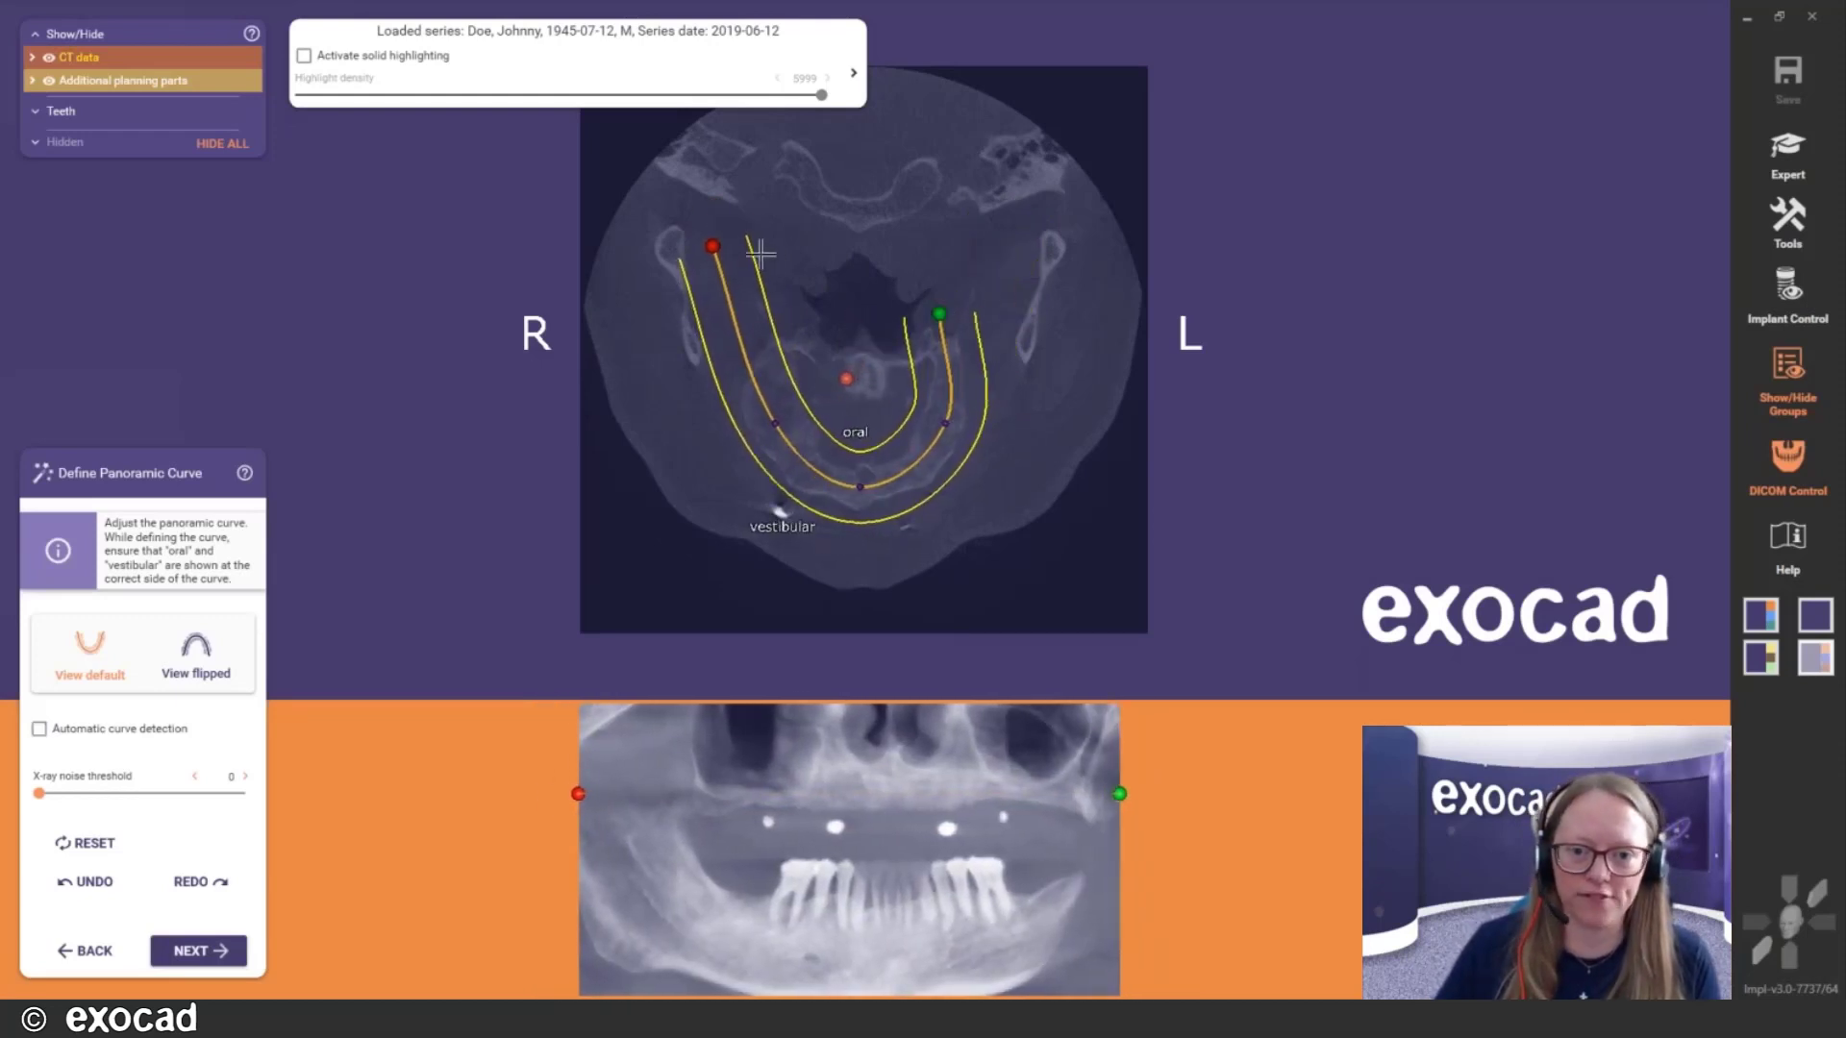
pyautogui.moveTo(723, 254); pyautogui.dragTo(789, 323)
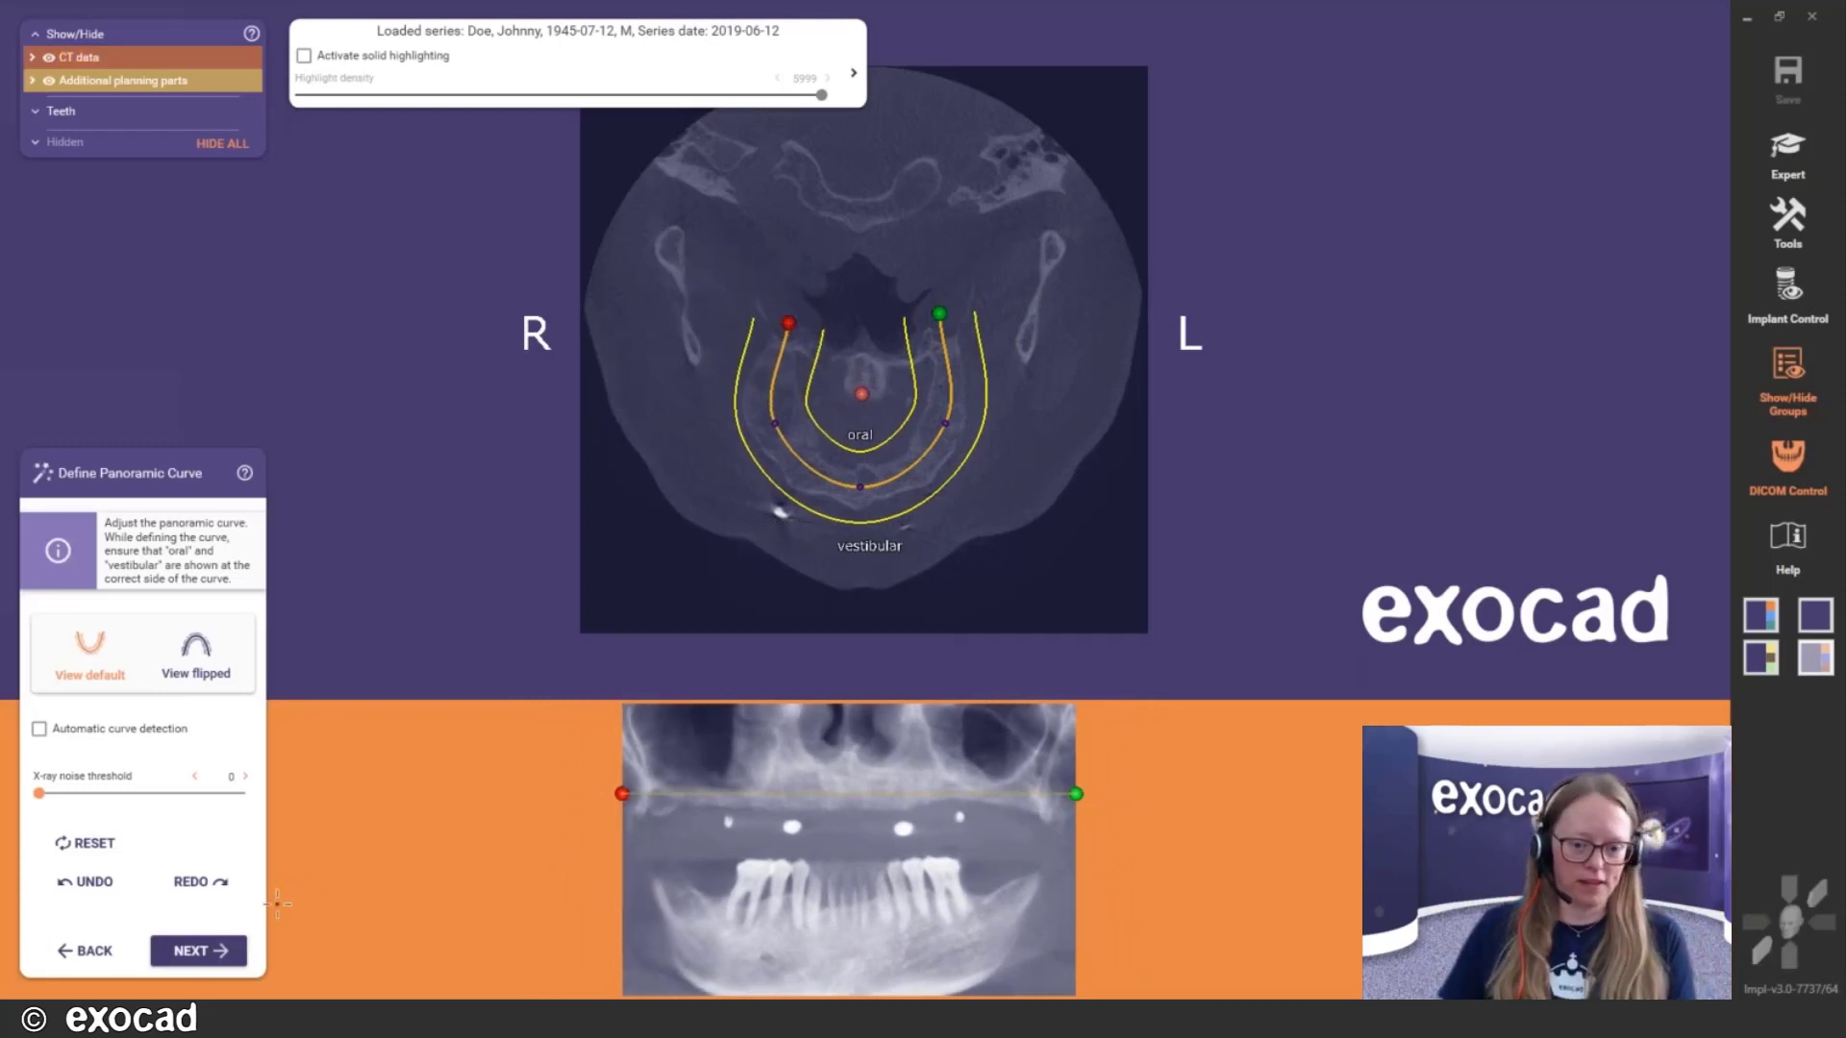
pyautogui.click(207, 952)
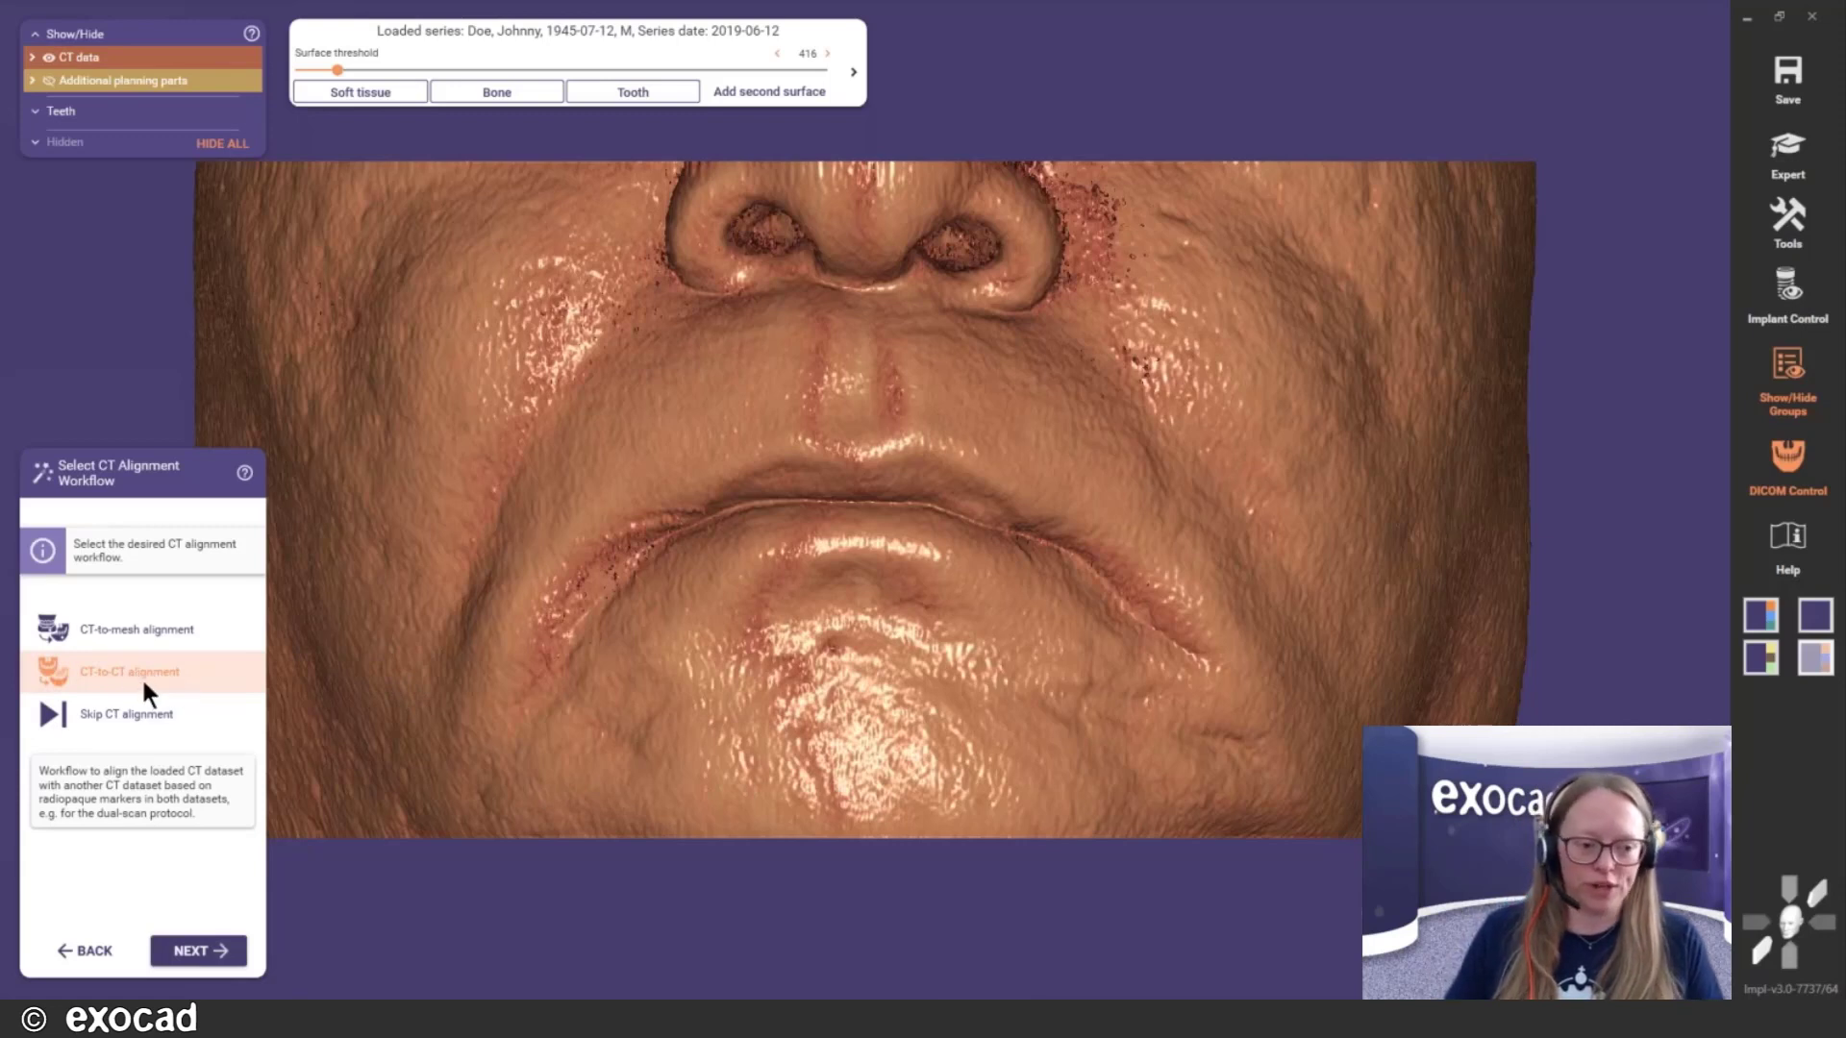
# Proceed with CT-to-CT alignment and load the prosthesis CT data from the DICOM Prosthesis subfolder of 2020-12-01_00001-002
pyautogui.click(198, 949)
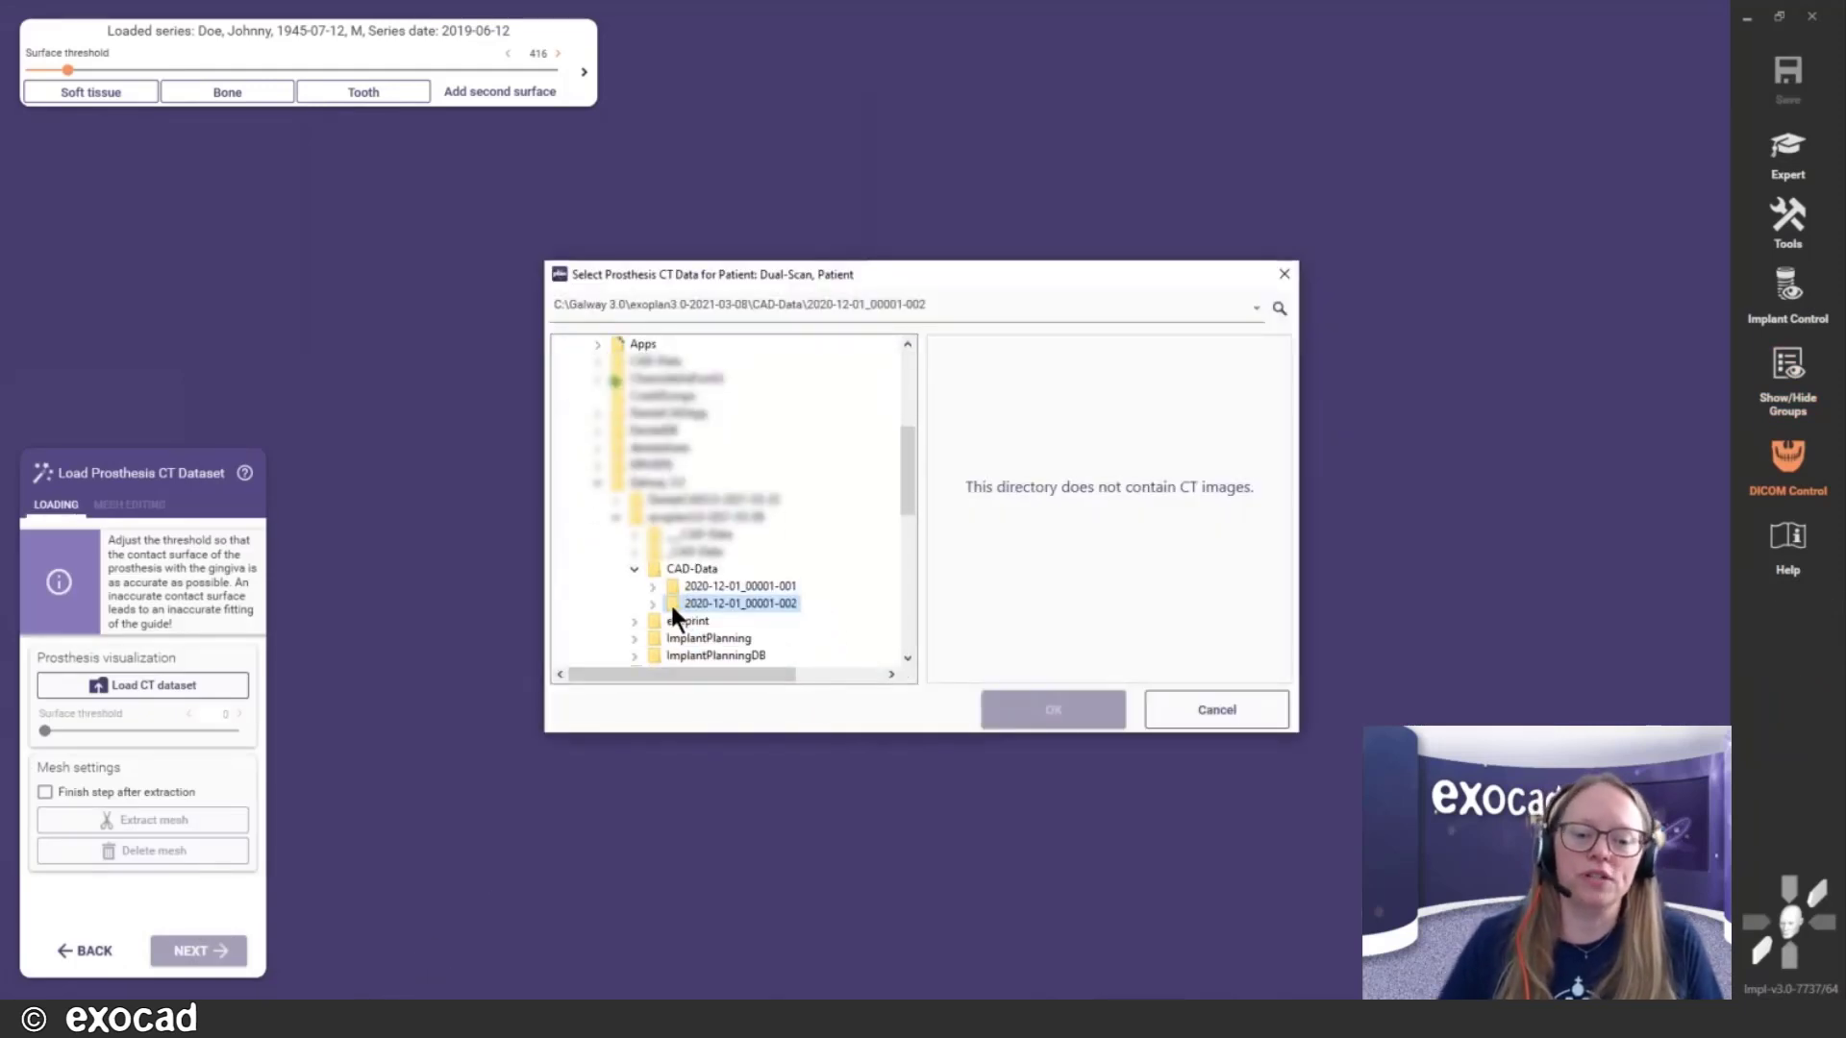
pyautogui.click(650, 600)
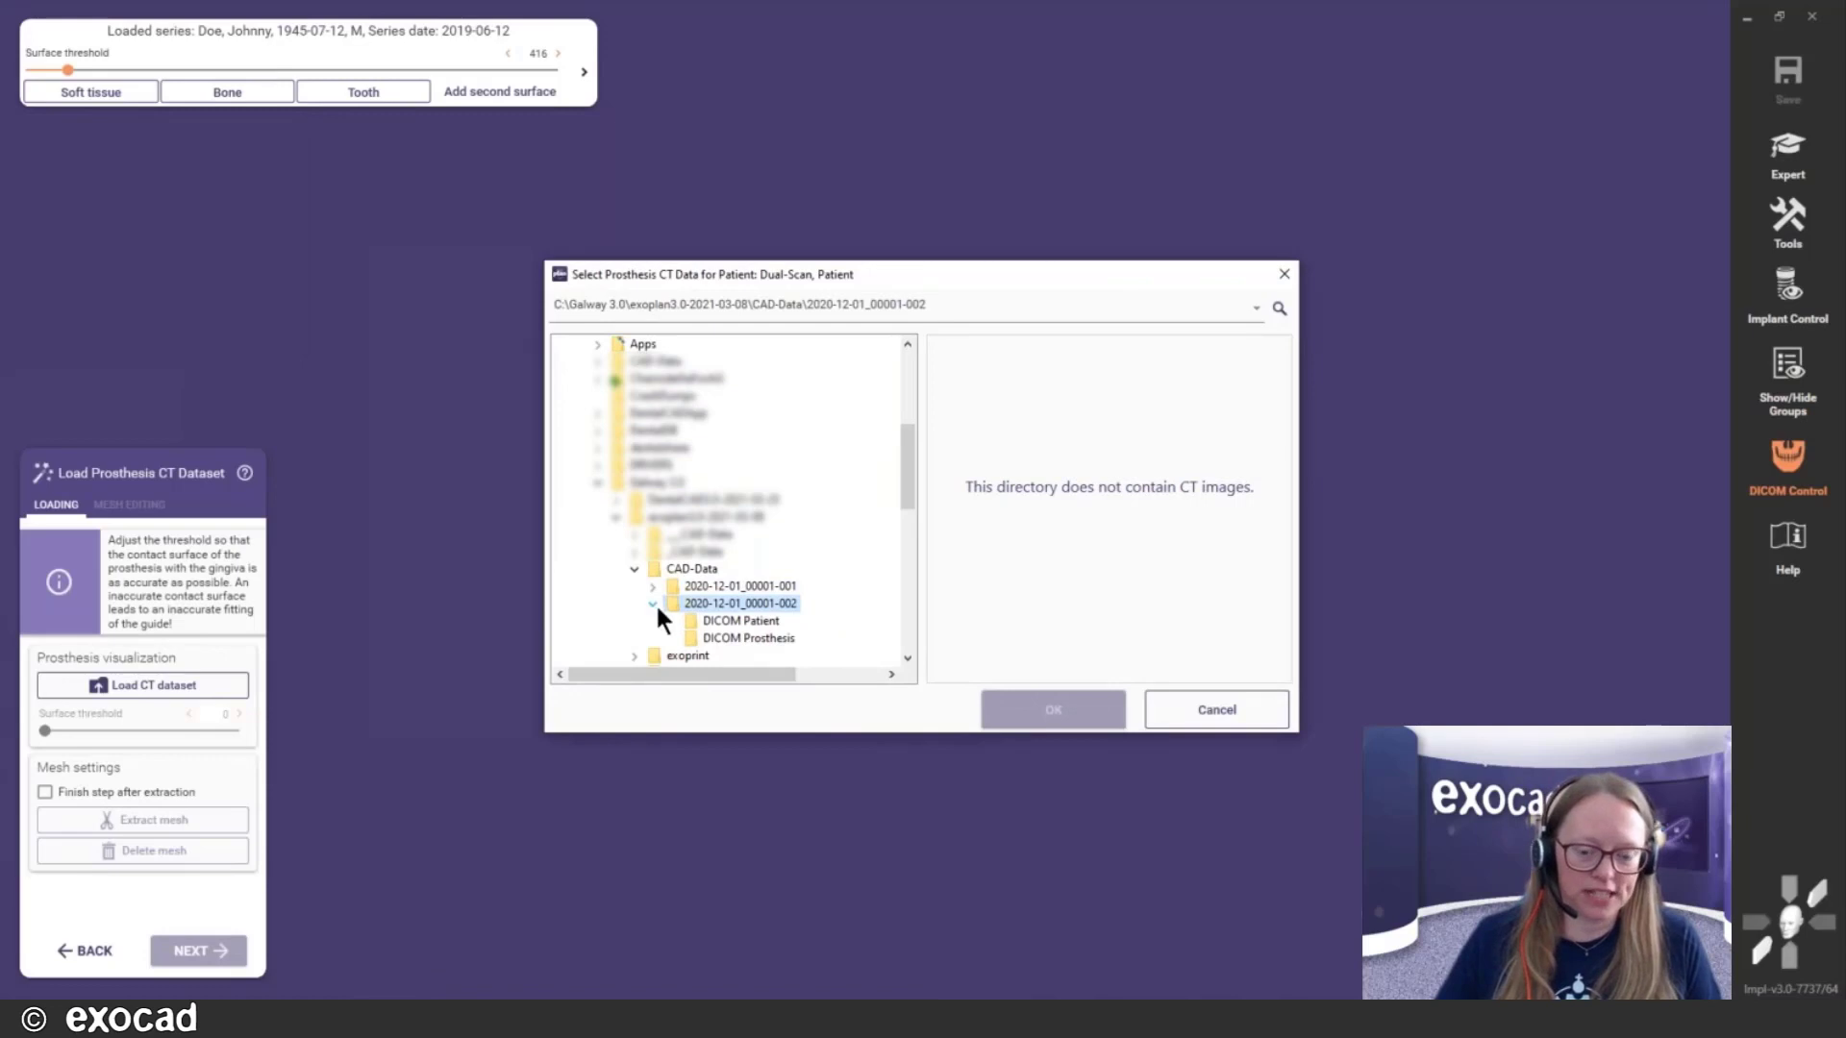
pyautogui.click(747, 638)
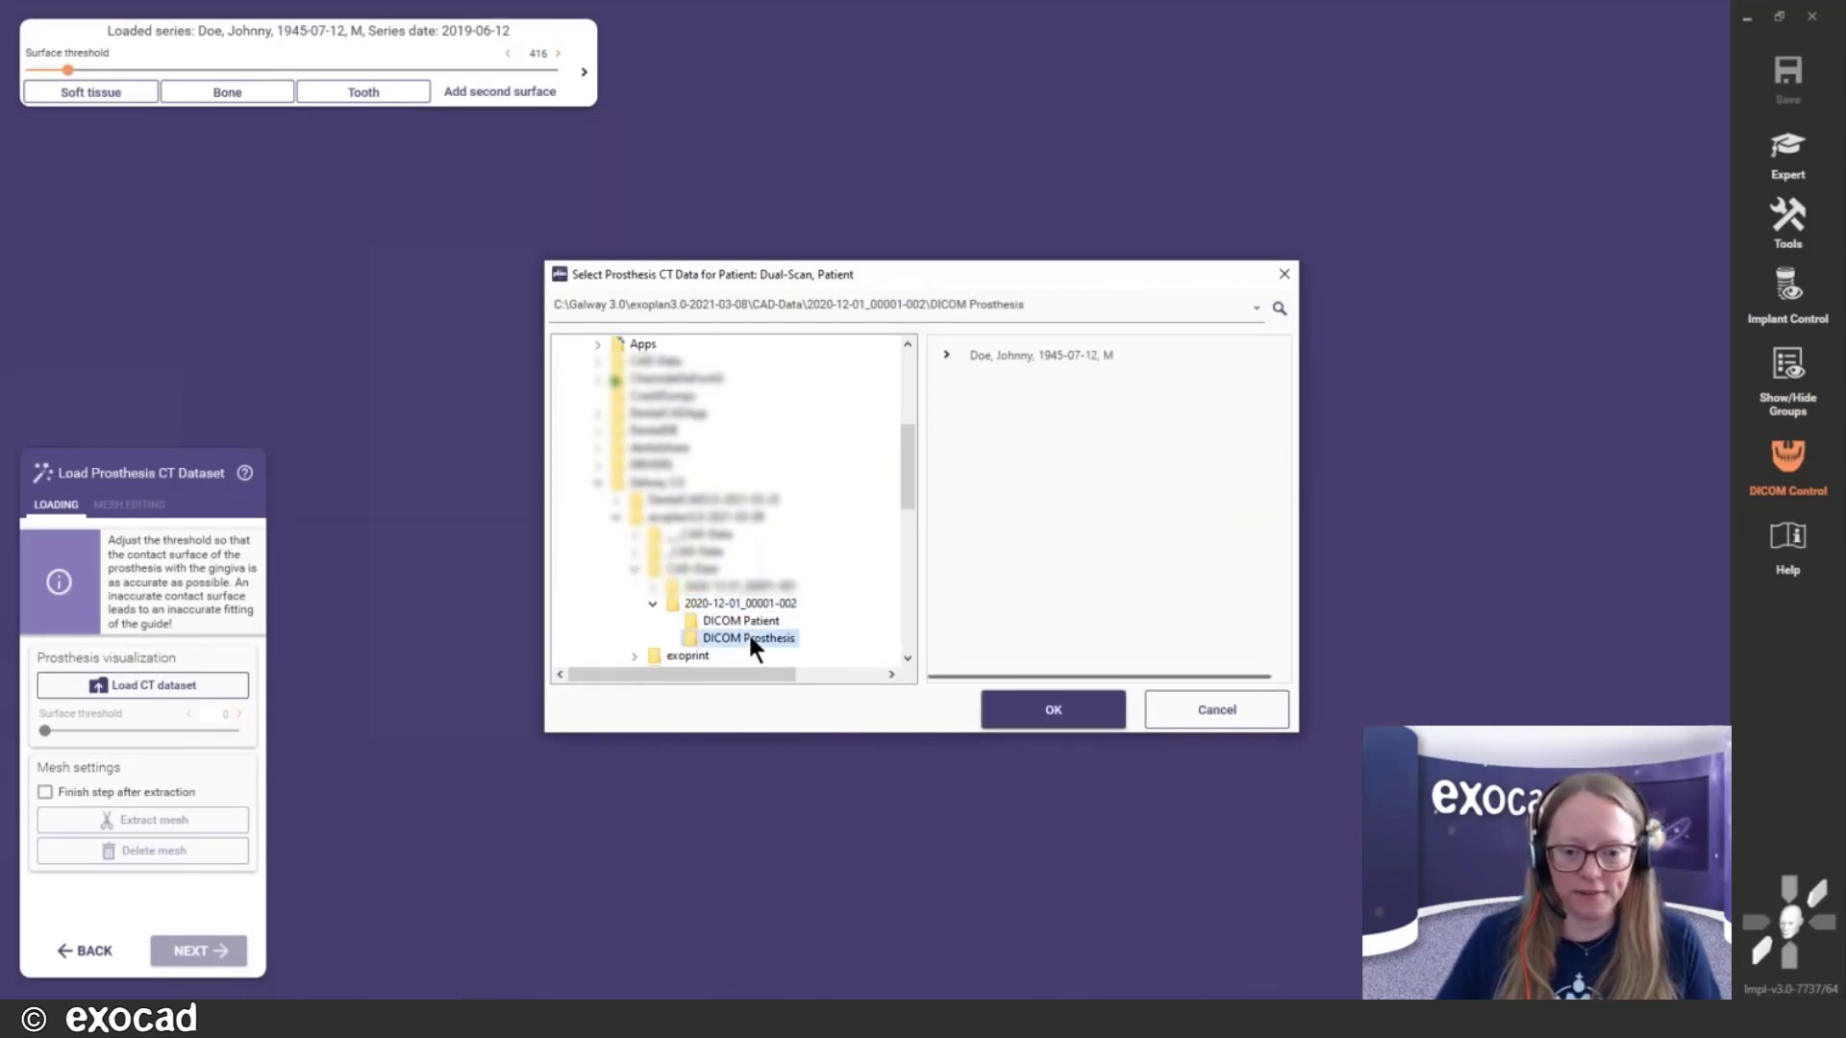
pyautogui.click(1073, 711)
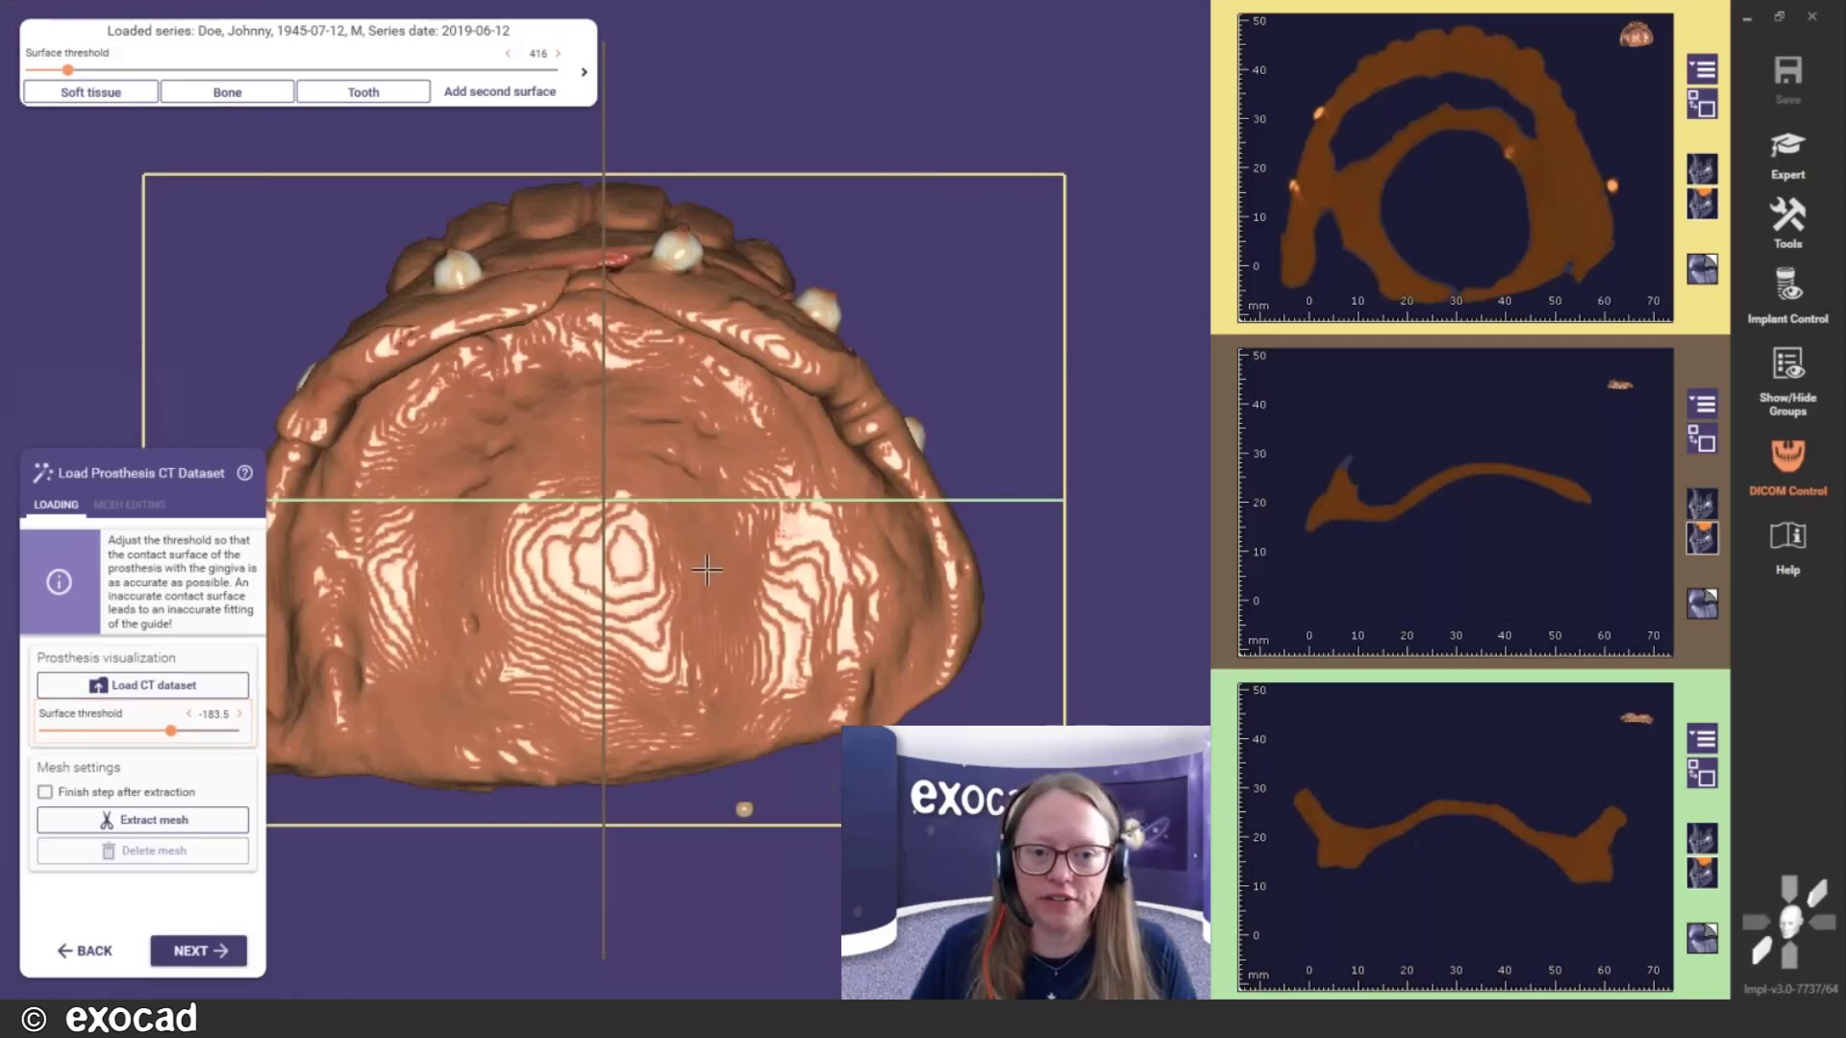
# Set the prosthesis surface threshold to -452 and inspect the prosthesis's contact surface, teeth and markers from several sides
pyautogui.moveTo(706, 570); pyautogui.dragTo(750, 582, button='right')
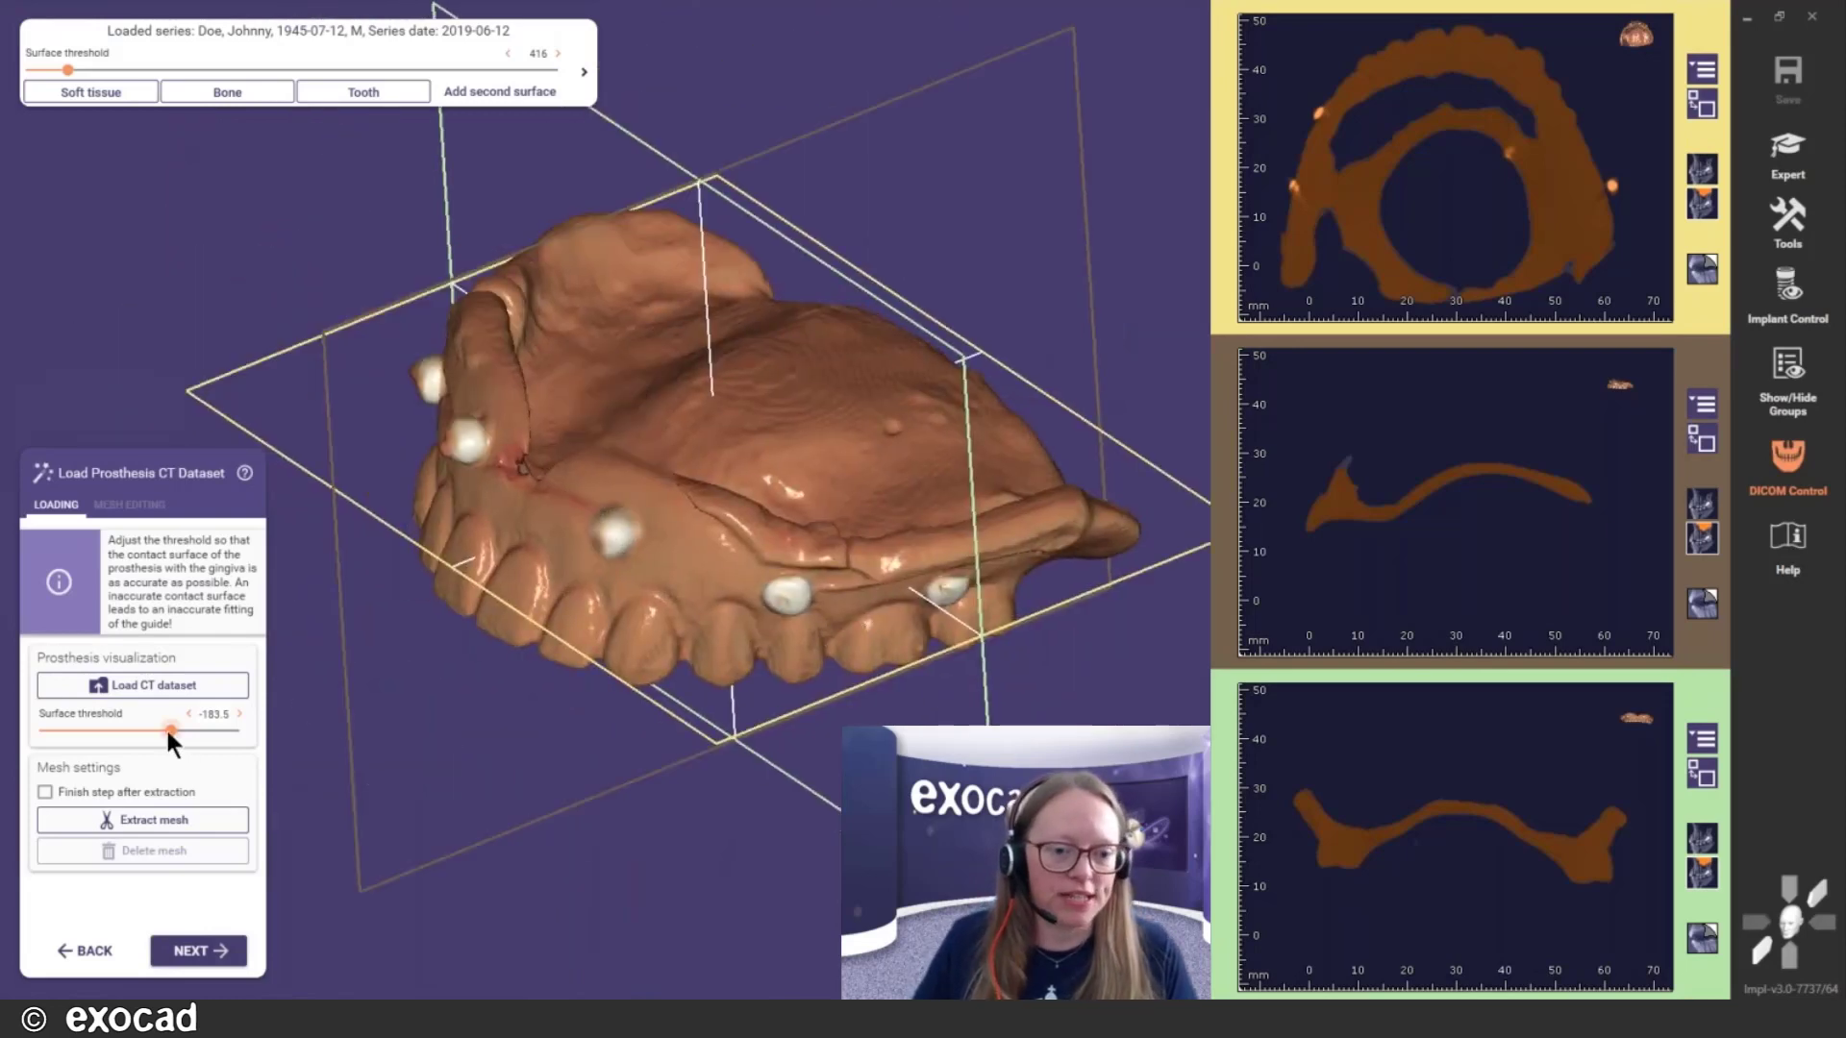
pyautogui.moveTo(168, 733); pyautogui.dragTo(123, 736)
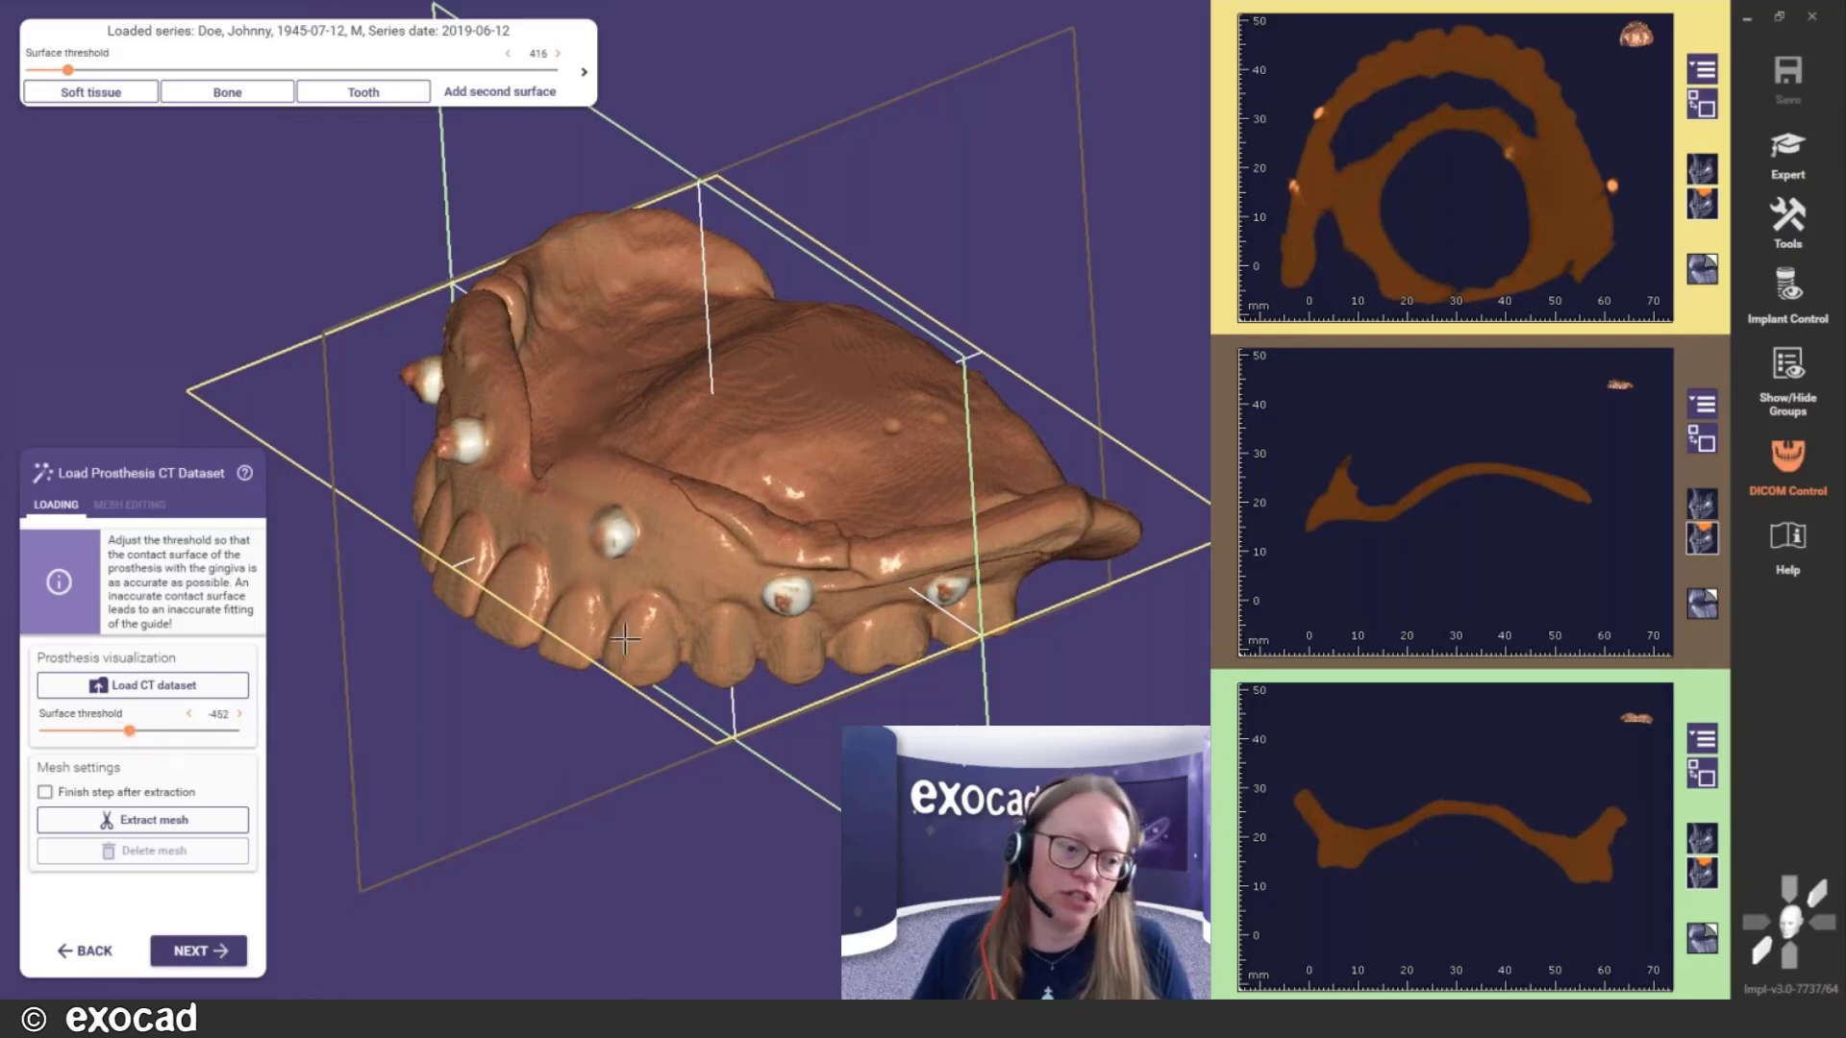
pyautogui.moveTo(623, 639); pyautogui.dragTo(623, 309, button='right')
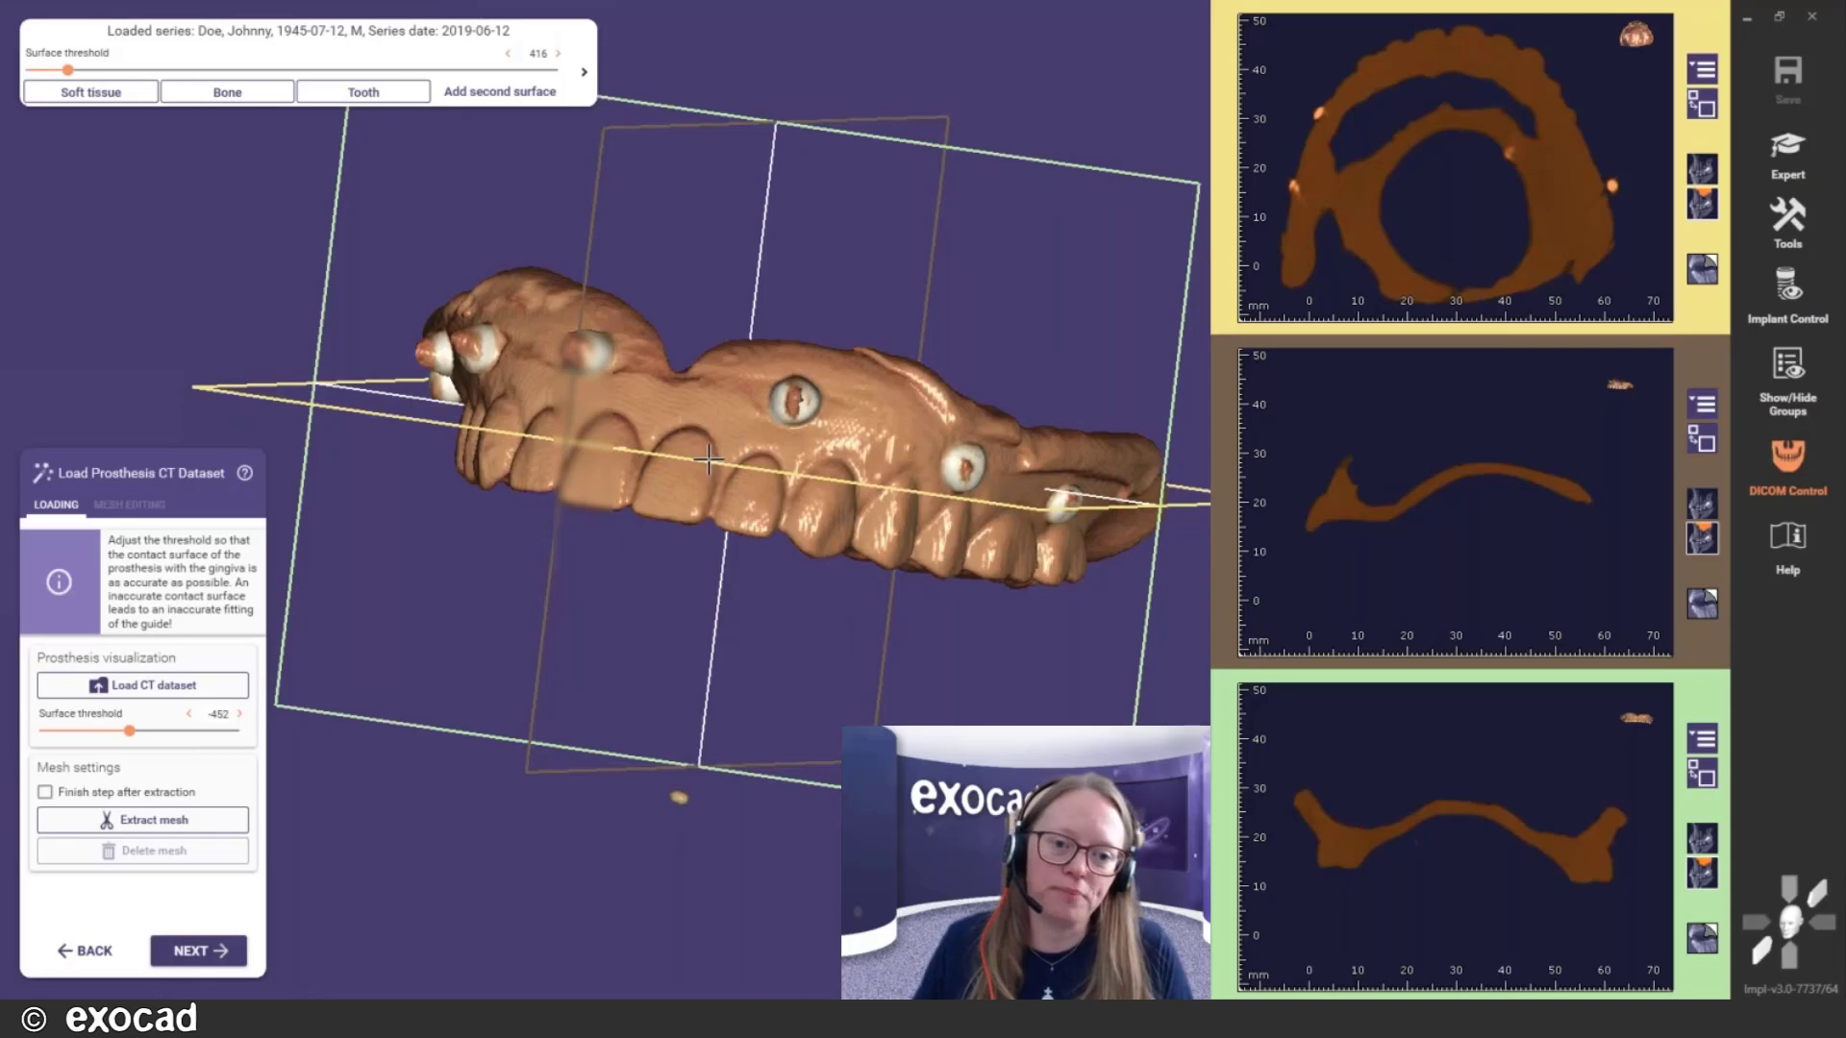
pyautogui.moveTo(708, 459); pyautogui.dragTo(830, 506, button='right')
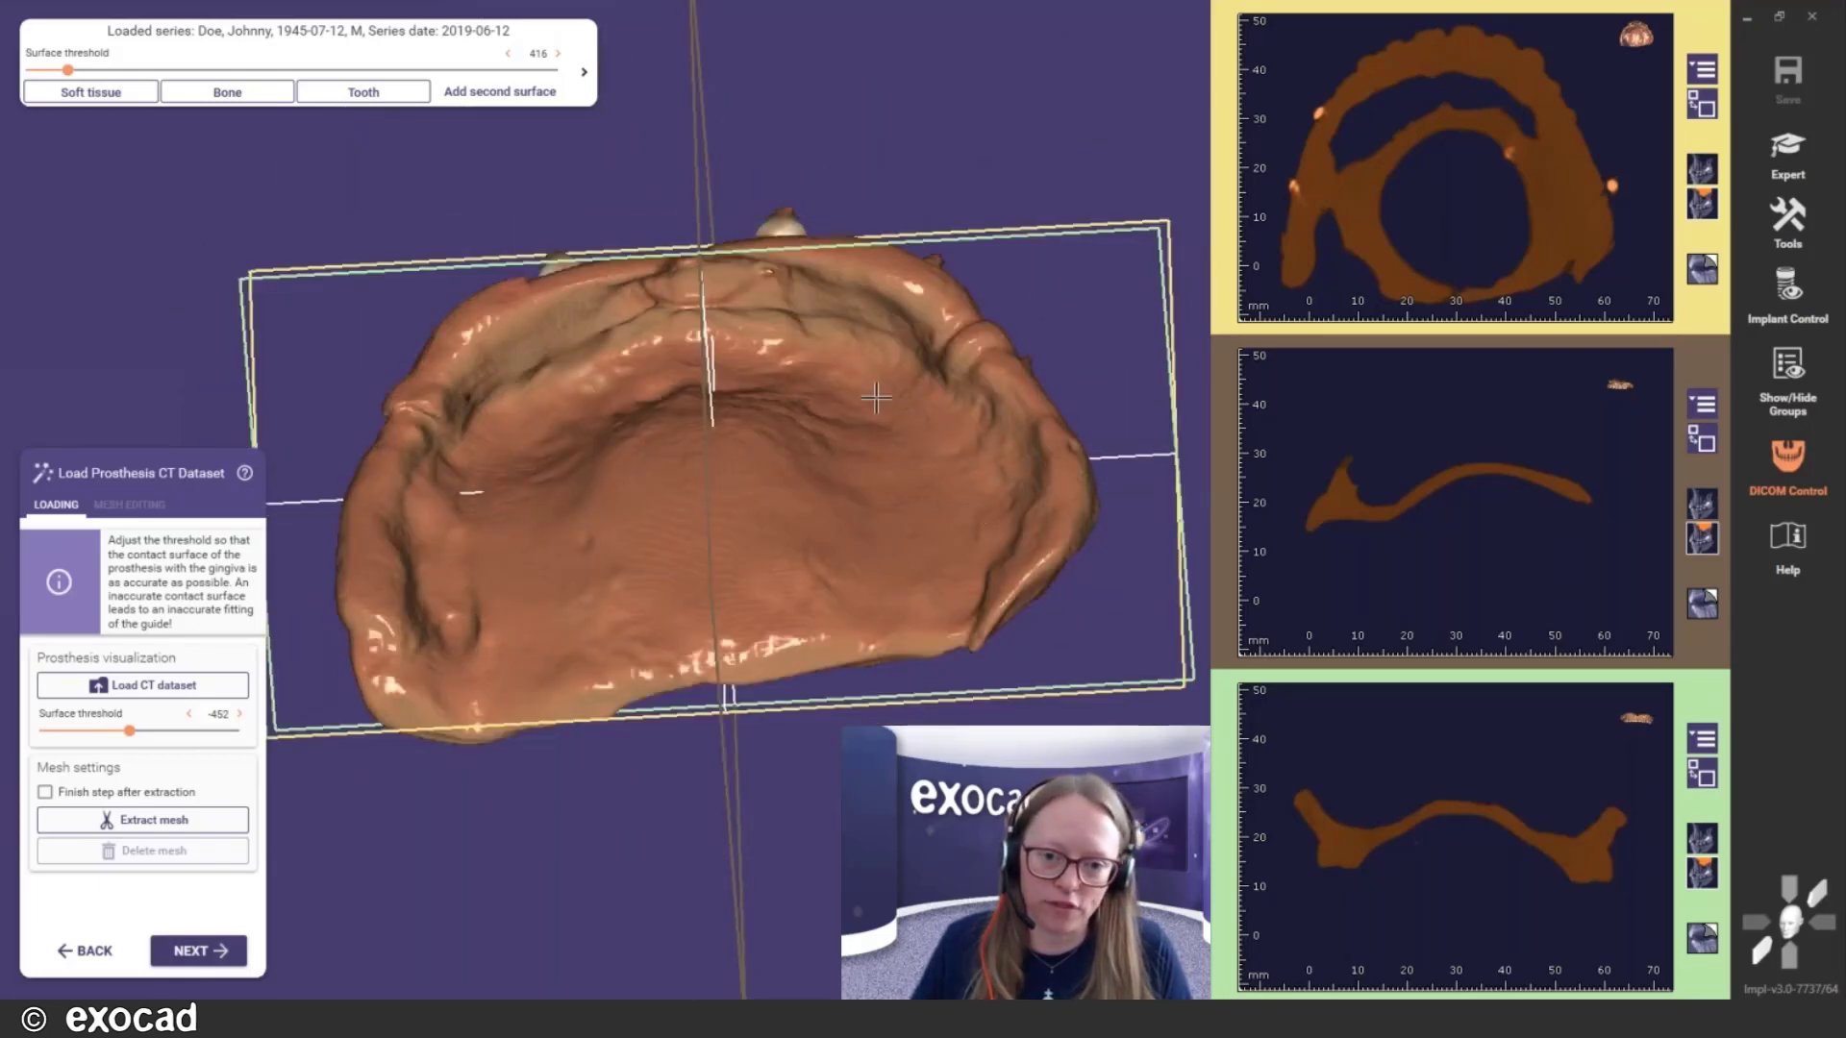
pyautogui.moveTo(873, 403); pyautogui.dragTo(967, 391, button='right')
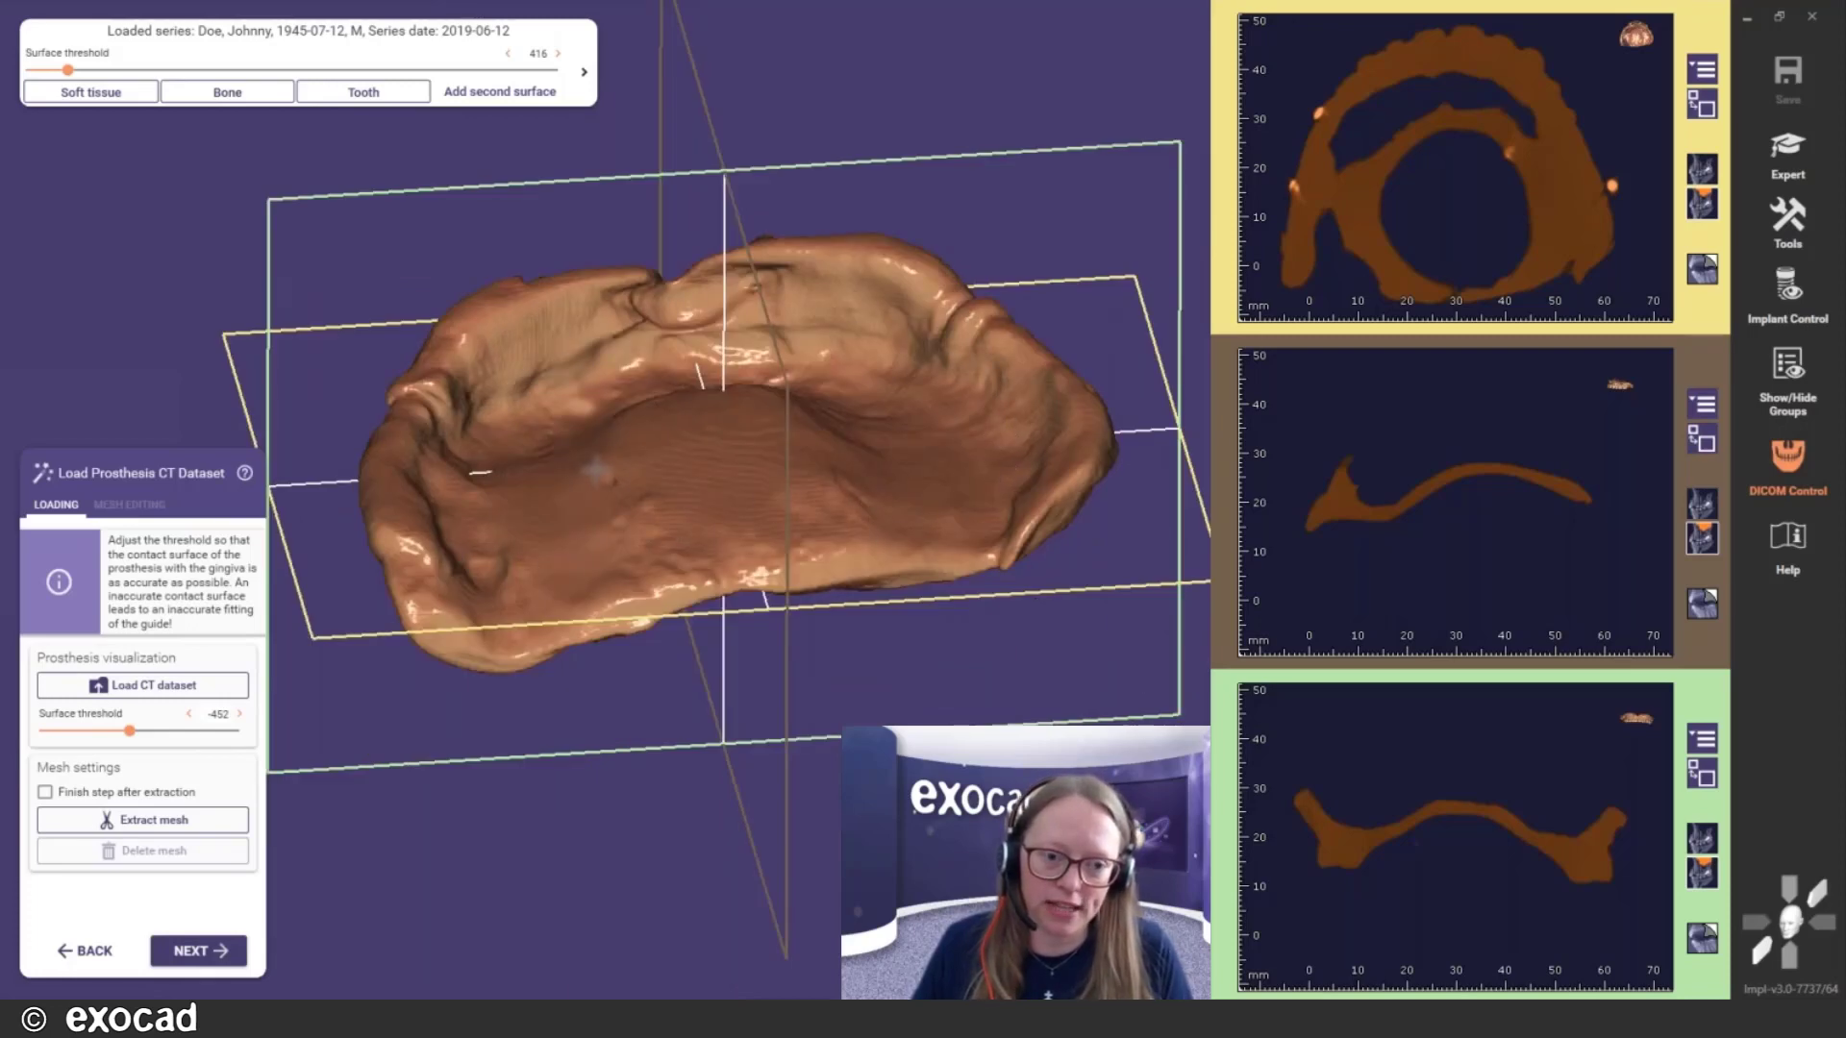
pyautogui.moveTo(596, 469); pyautogui.dragTo(289, 617, button='right')
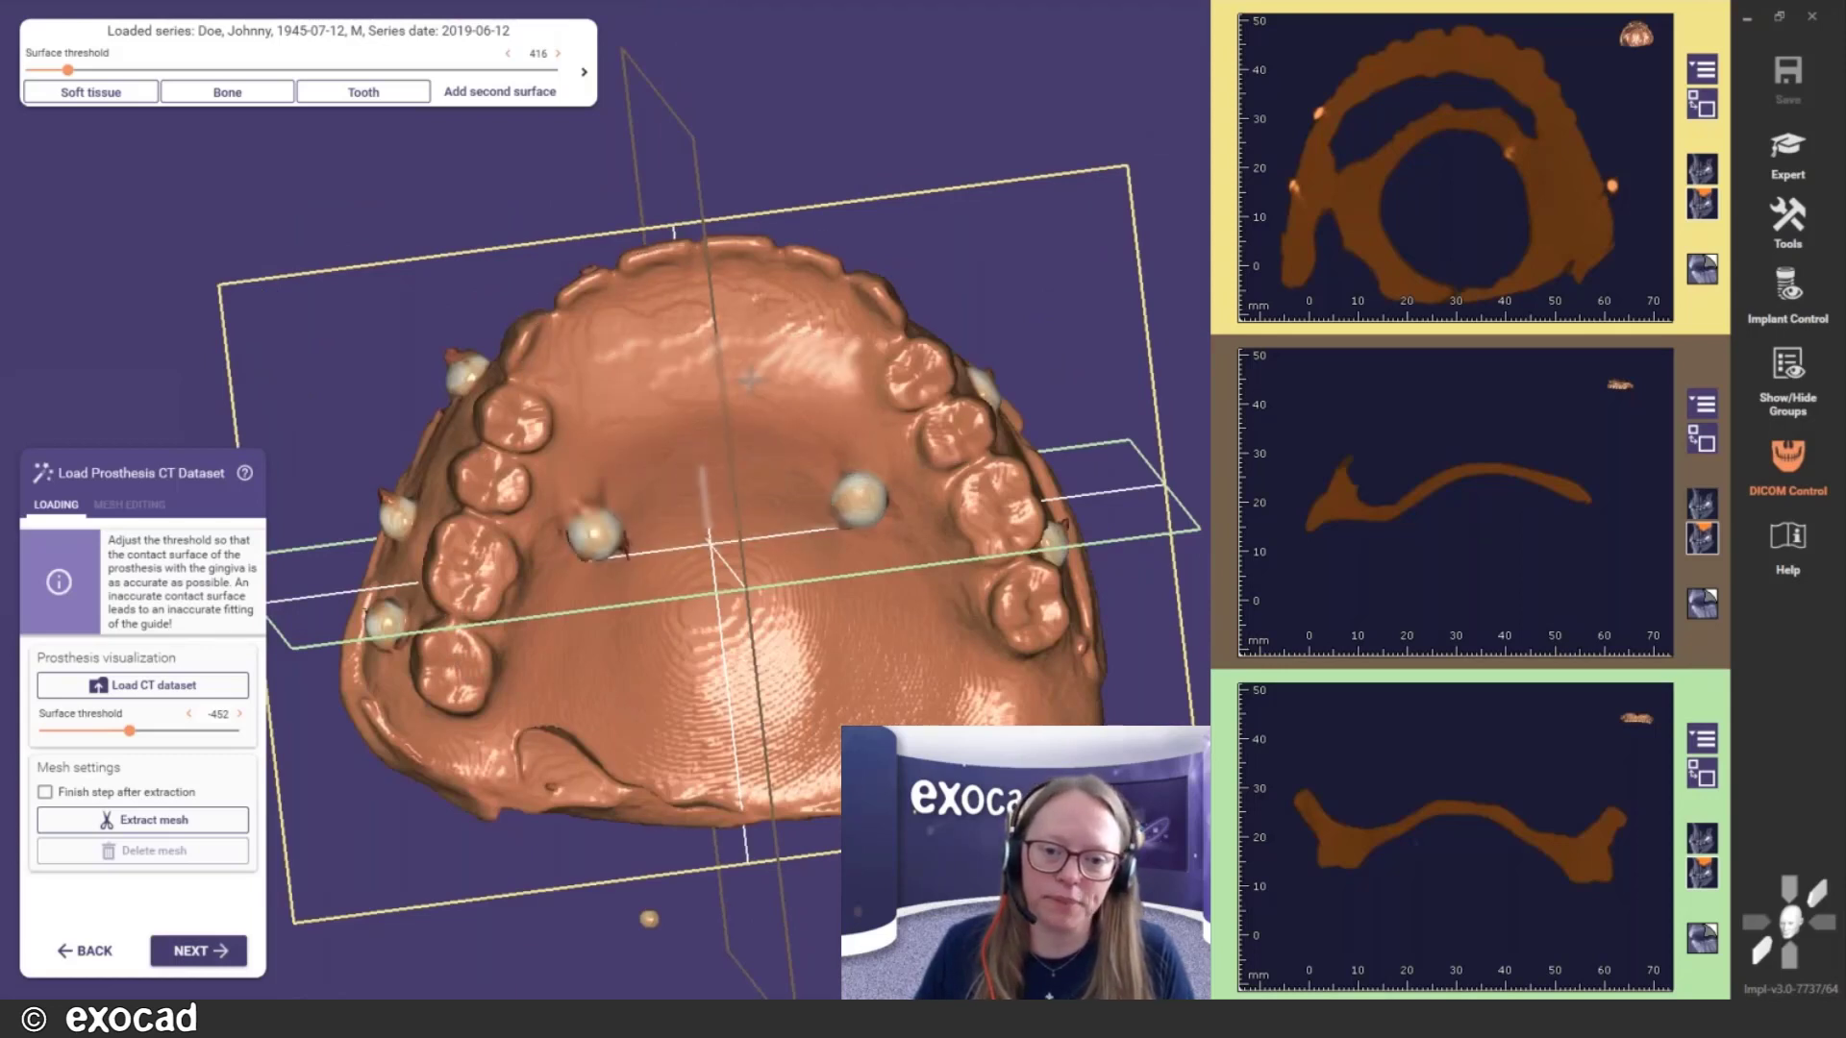
pyautogui.moveTo(752, 398); pyautogui.dragTo(692, 467, button='right')
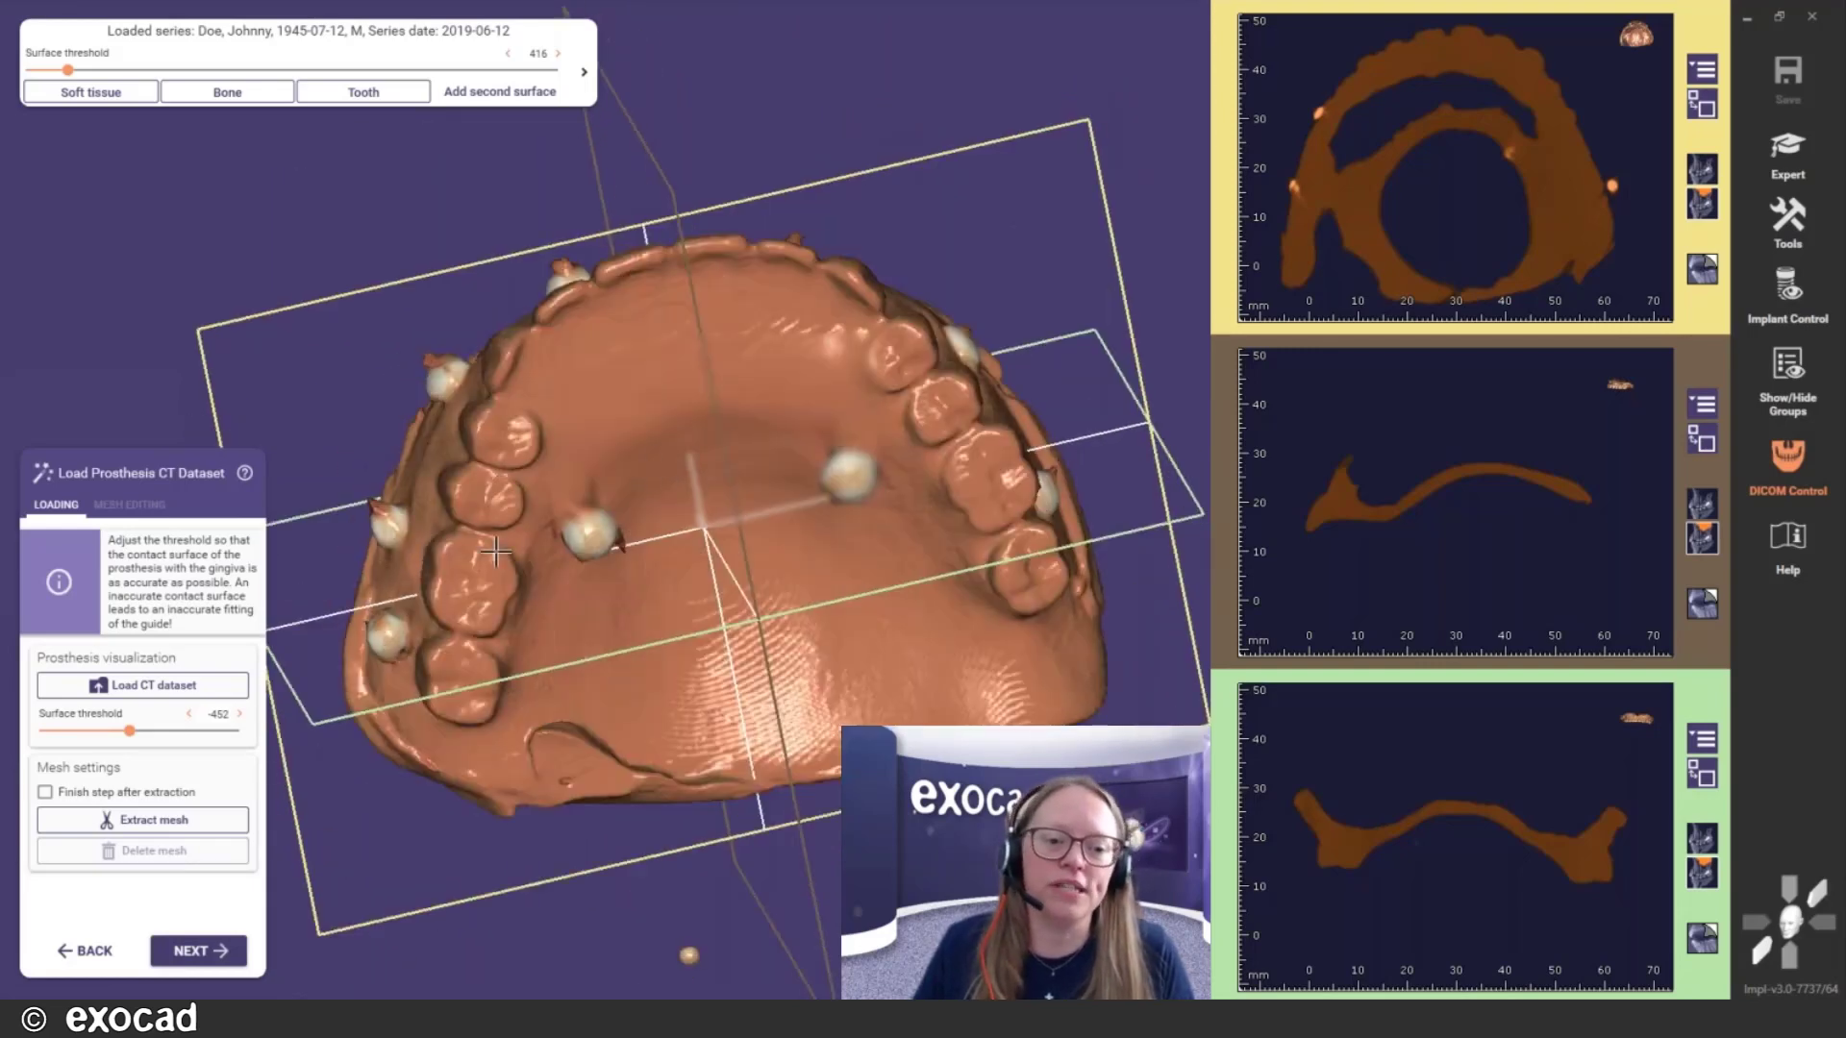
pyautogui.moveTo(616, 386); pyautogui.dragTo(718, 417, button='right')
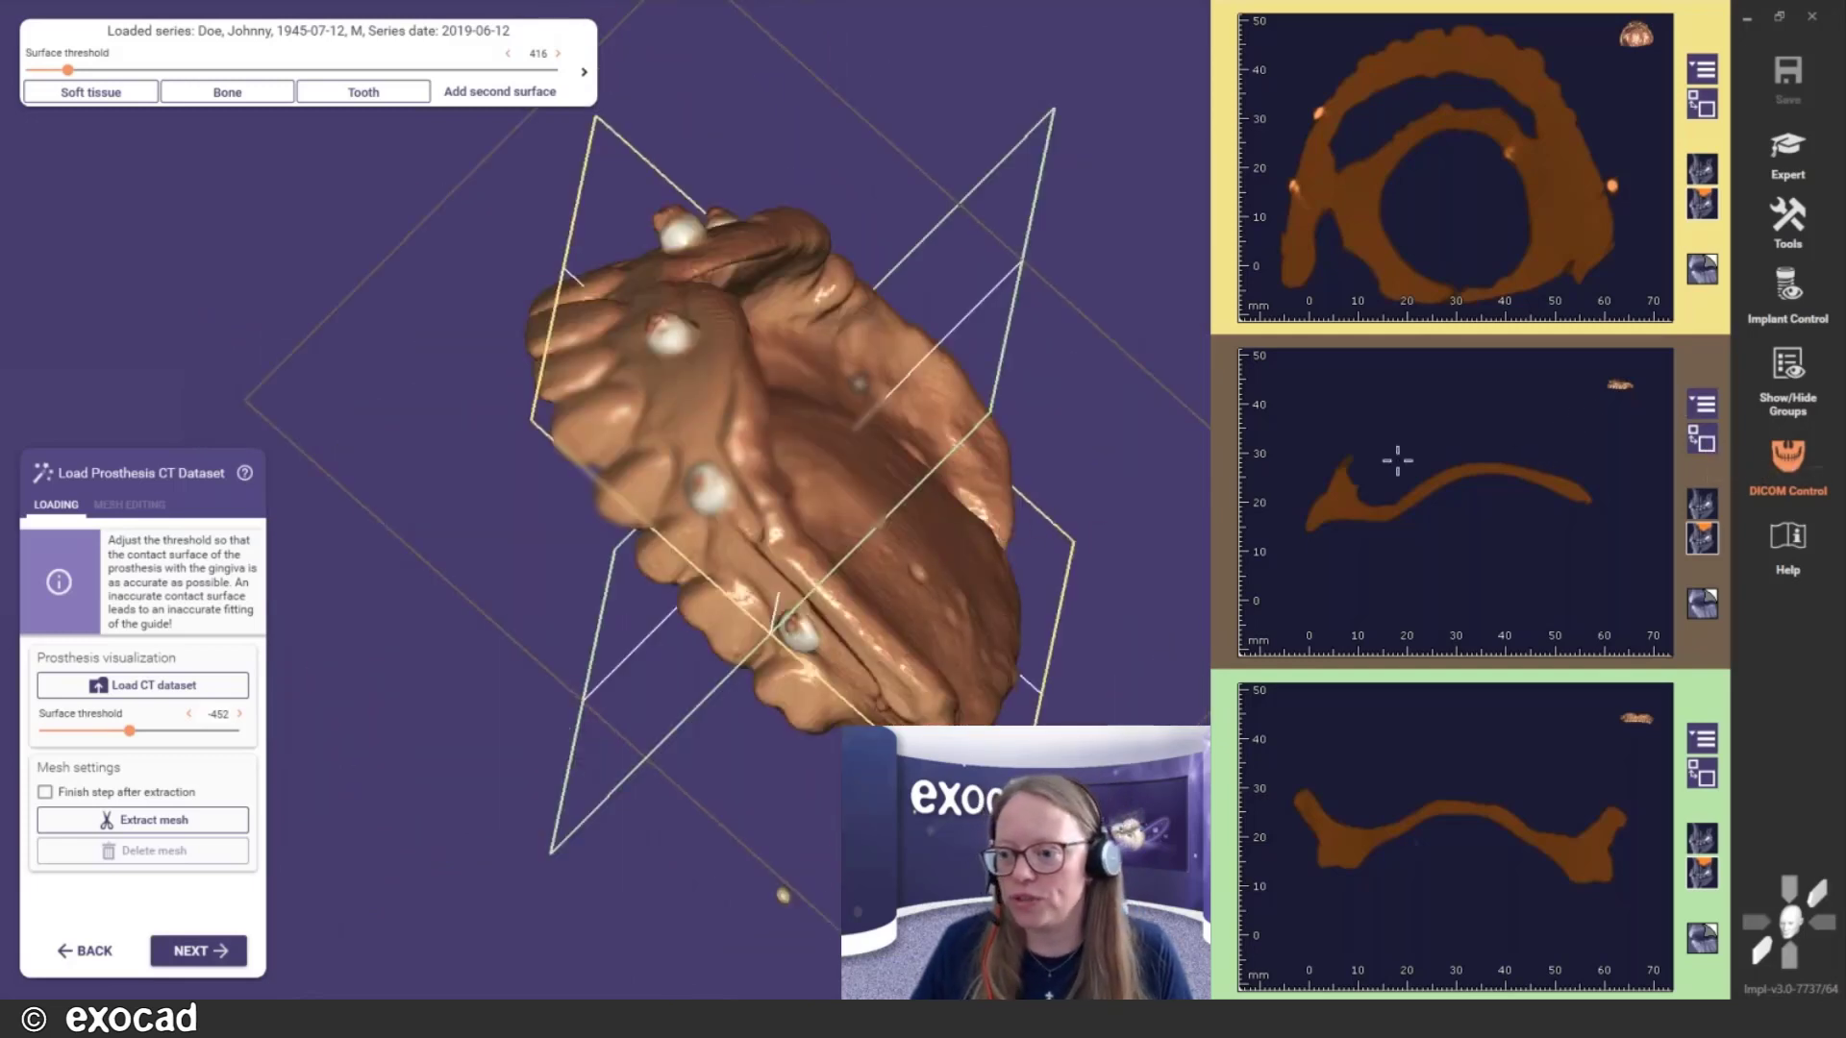
# Set the prosthesis surface threshold to -483 while checking the enlarged cross-section, and extract the prosthesis mesh
pyautogui.click(1701, 439)
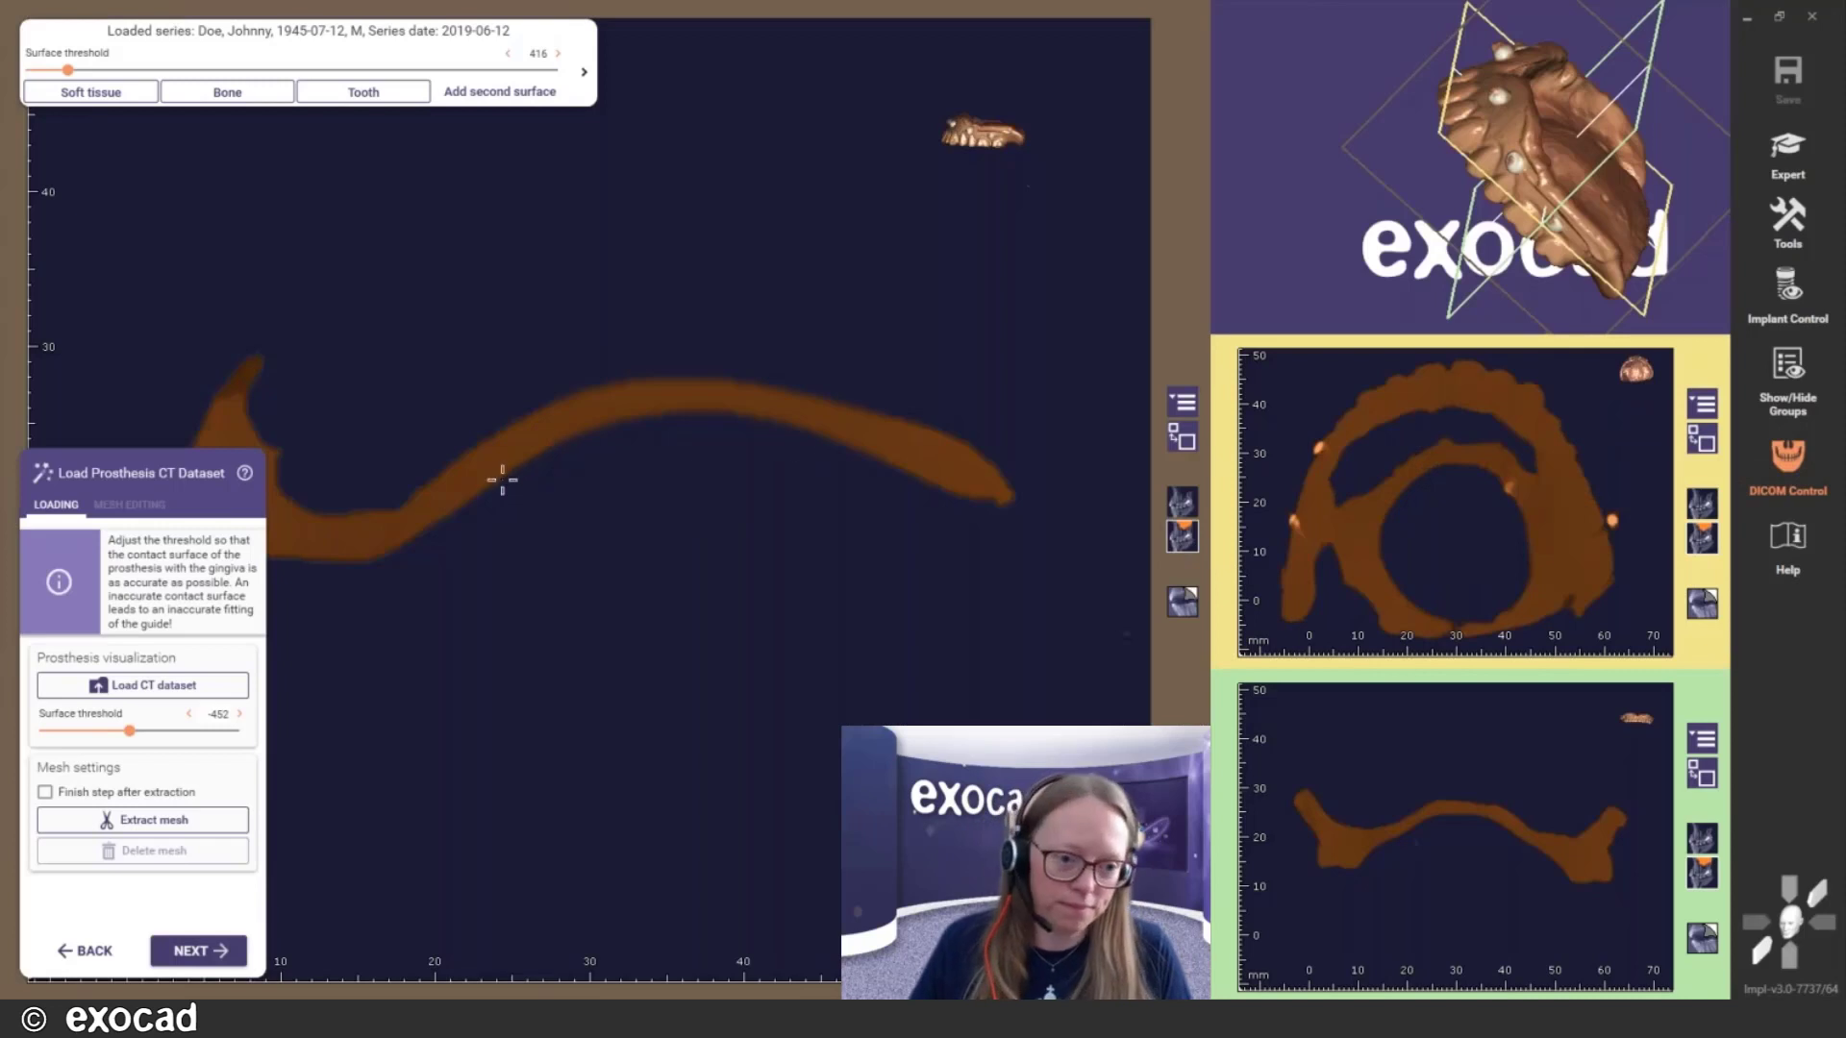
pyautogui.scroll(-3, 423, 504)
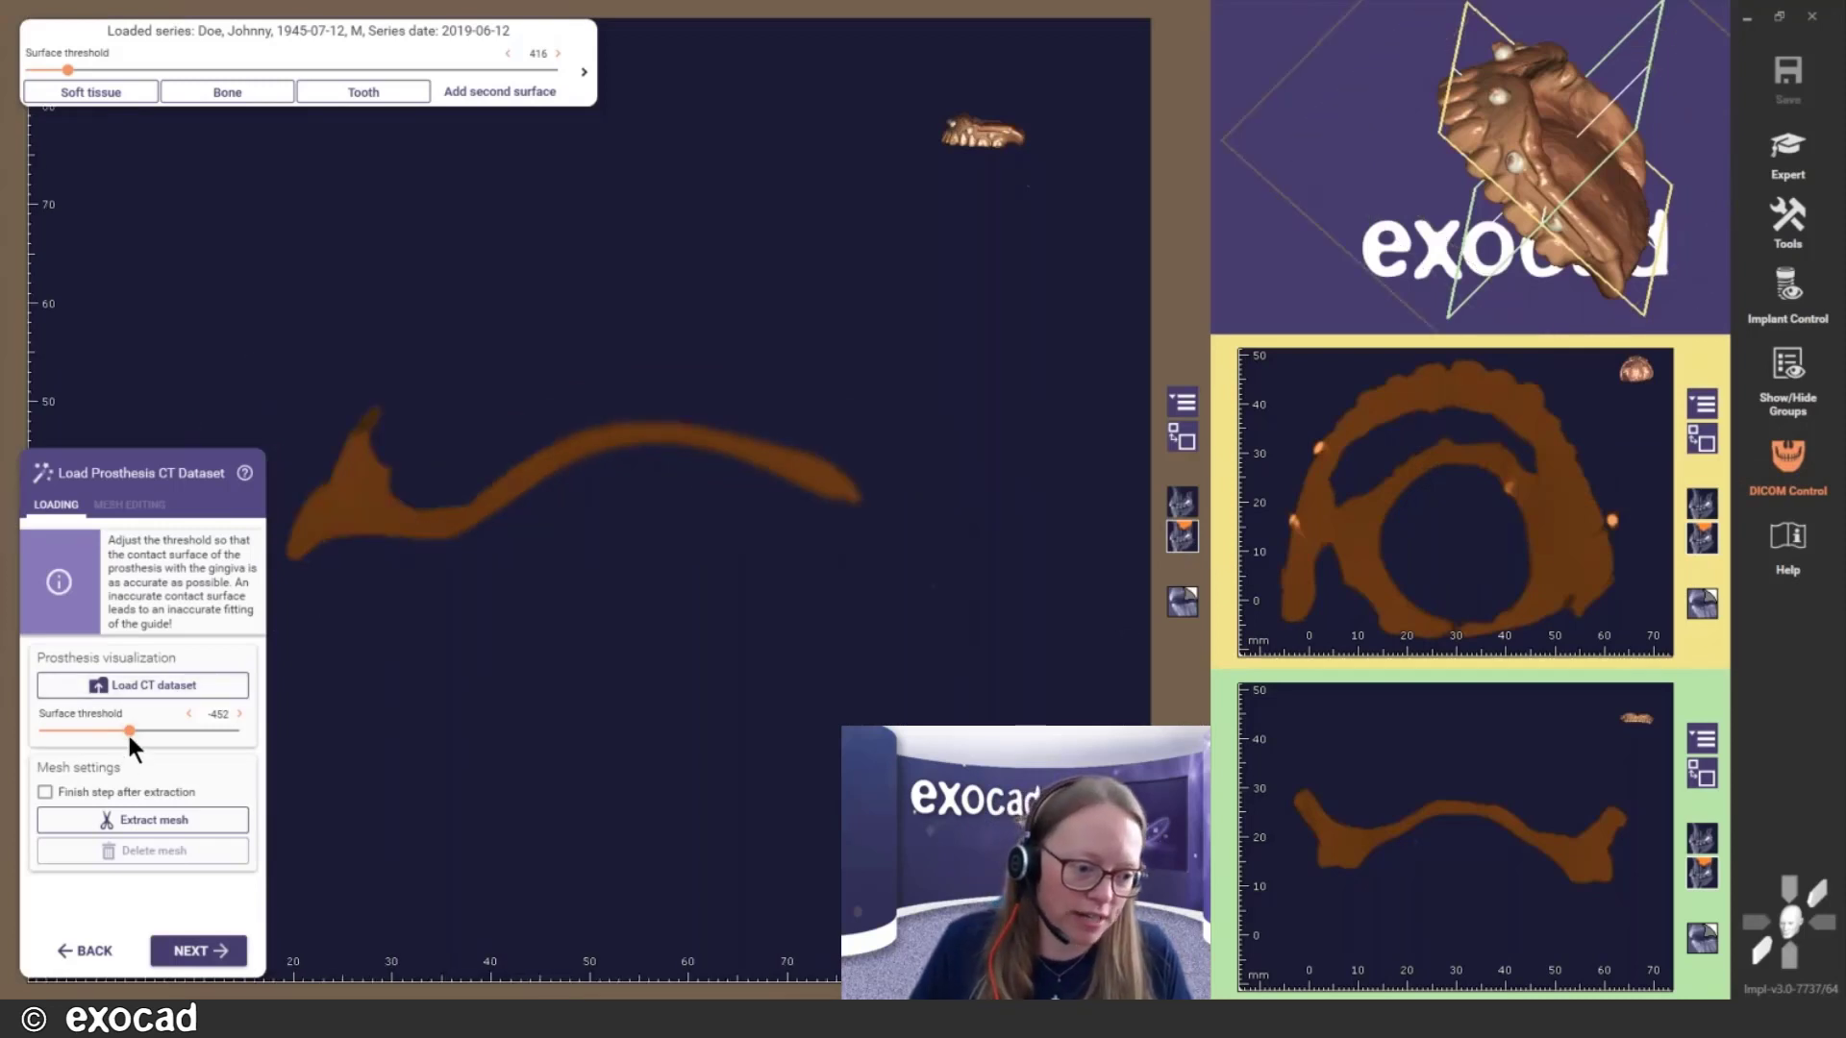
pyautogui.moveTo(162, 731); pyautogui.dragTo(125, 748)
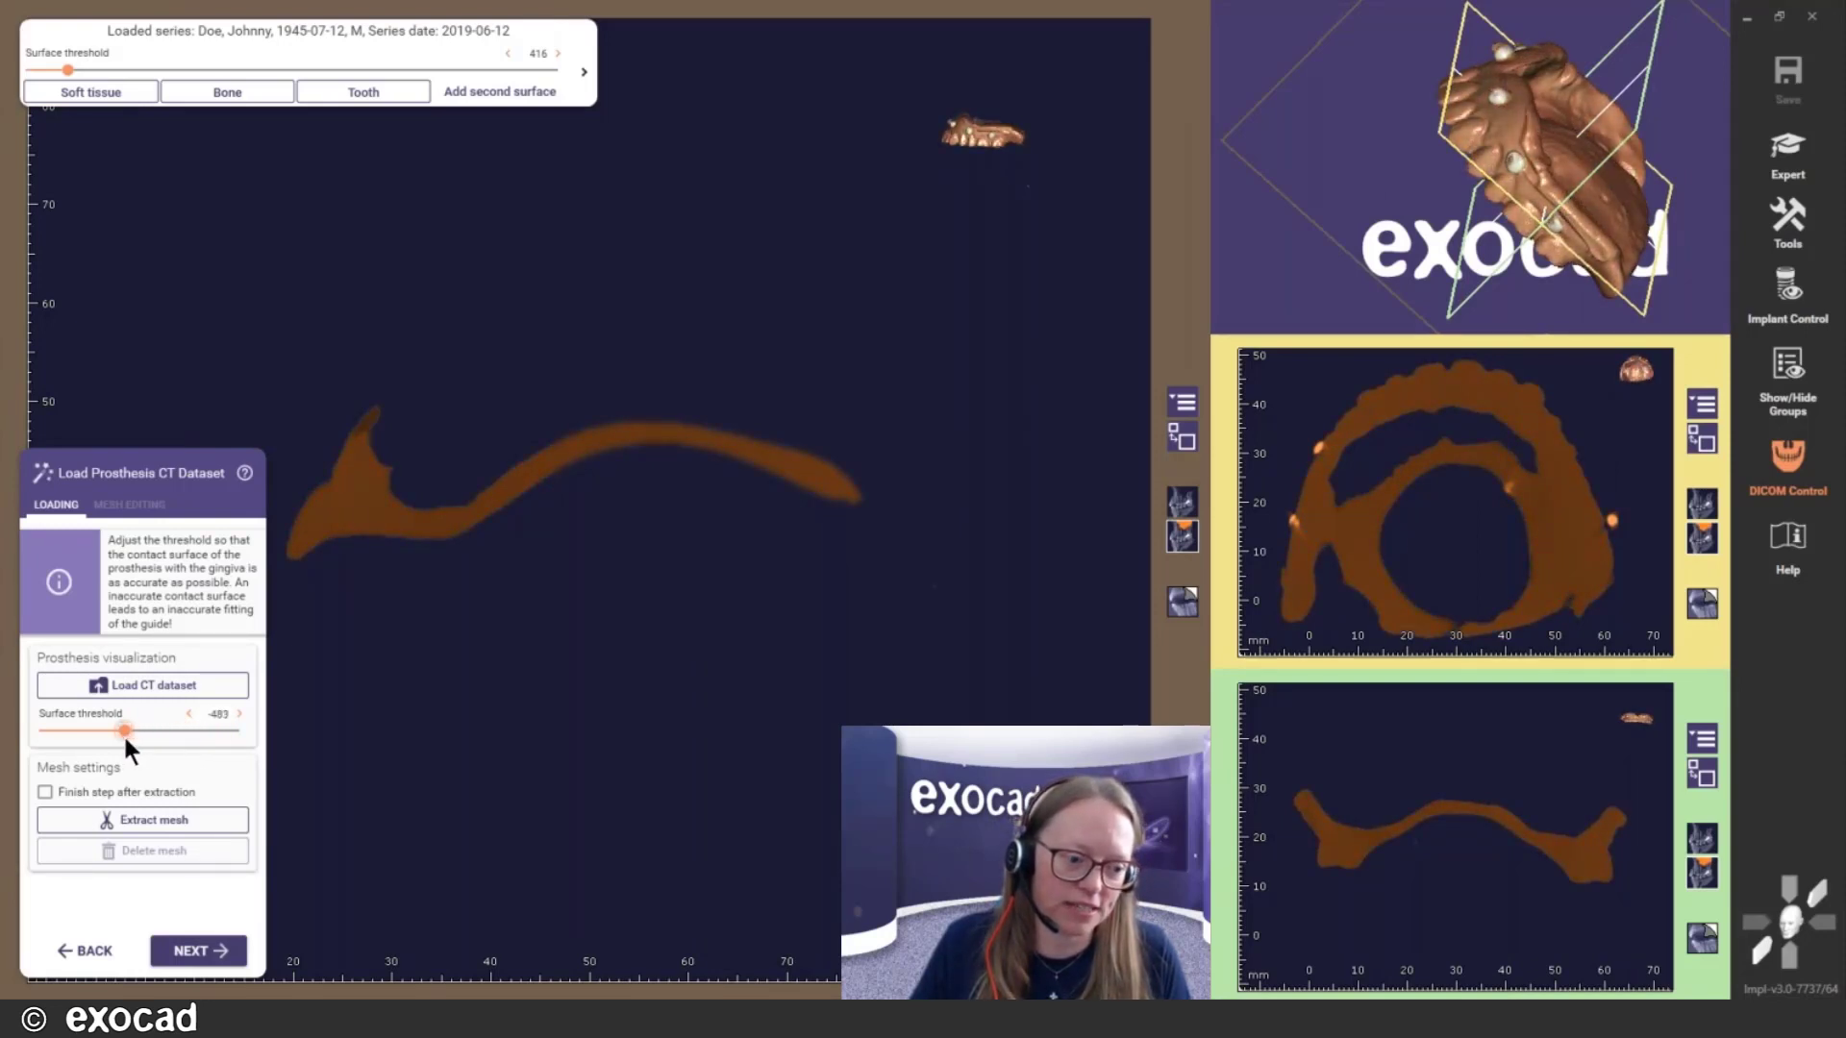
pyautogui.click(1189, 440)
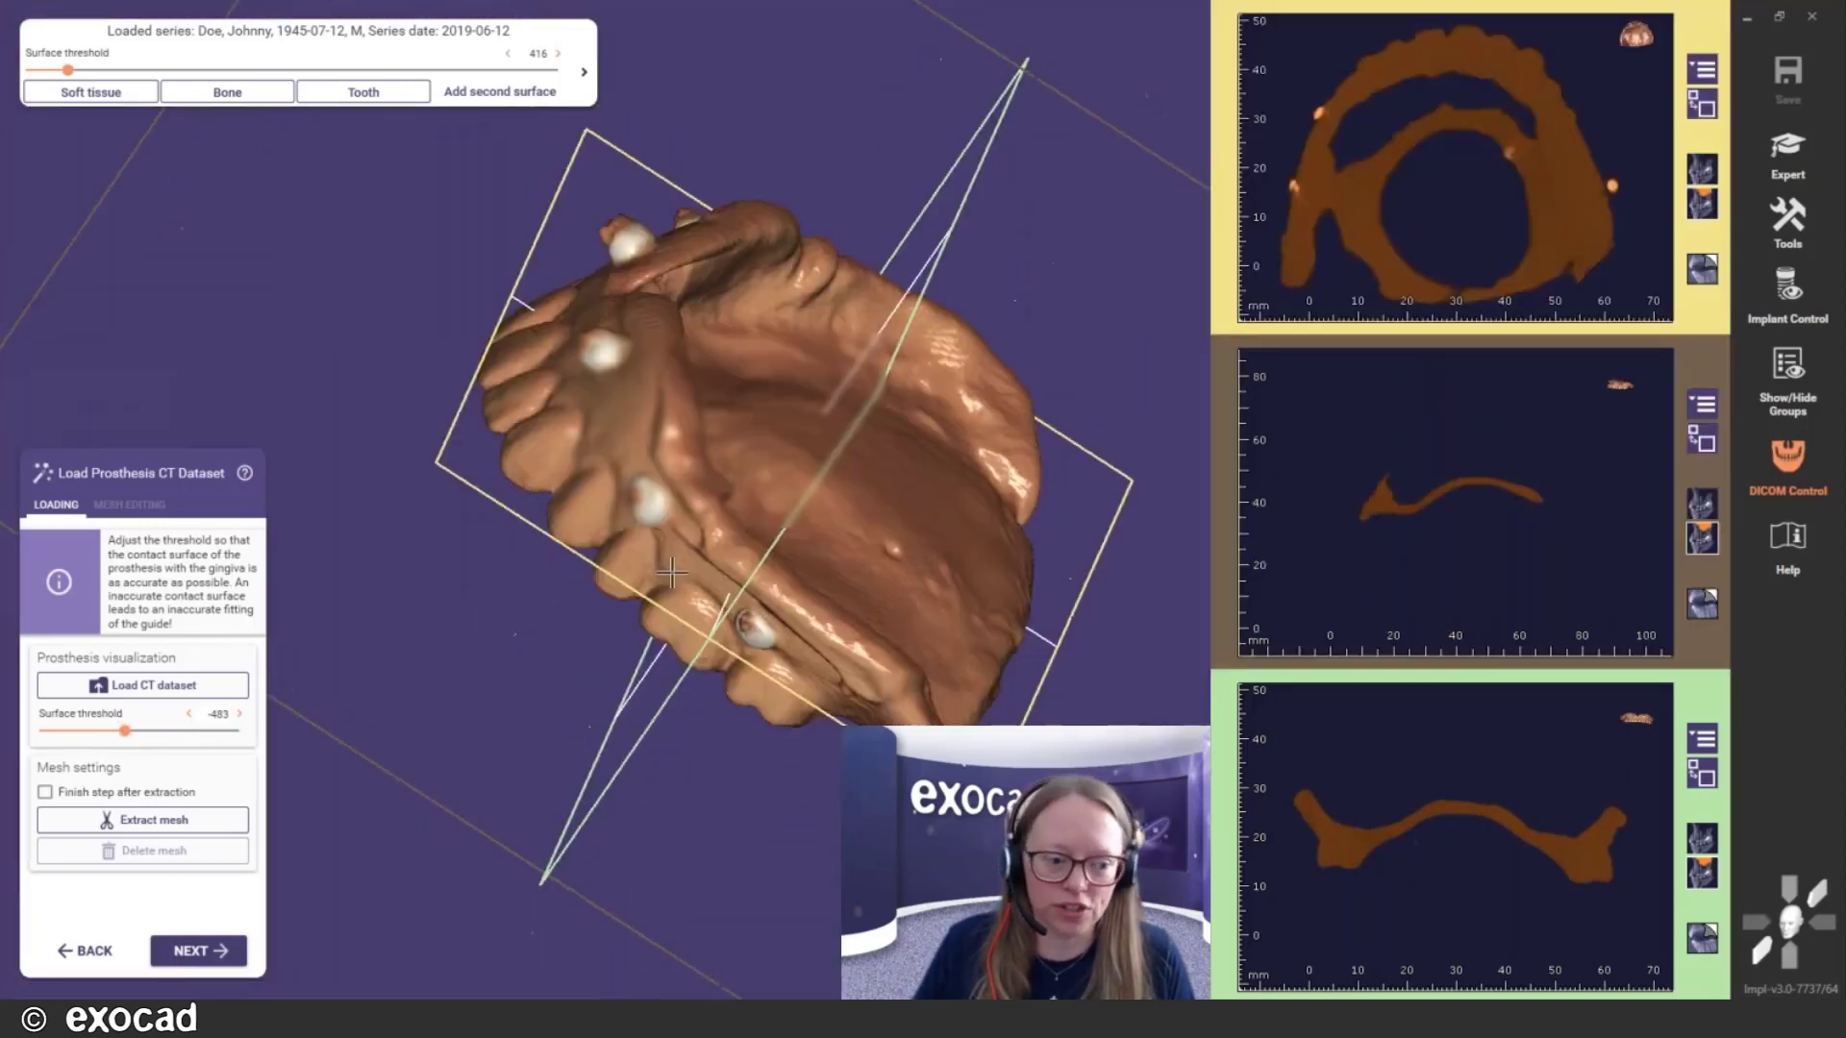
pyautogui.click(142, 821)
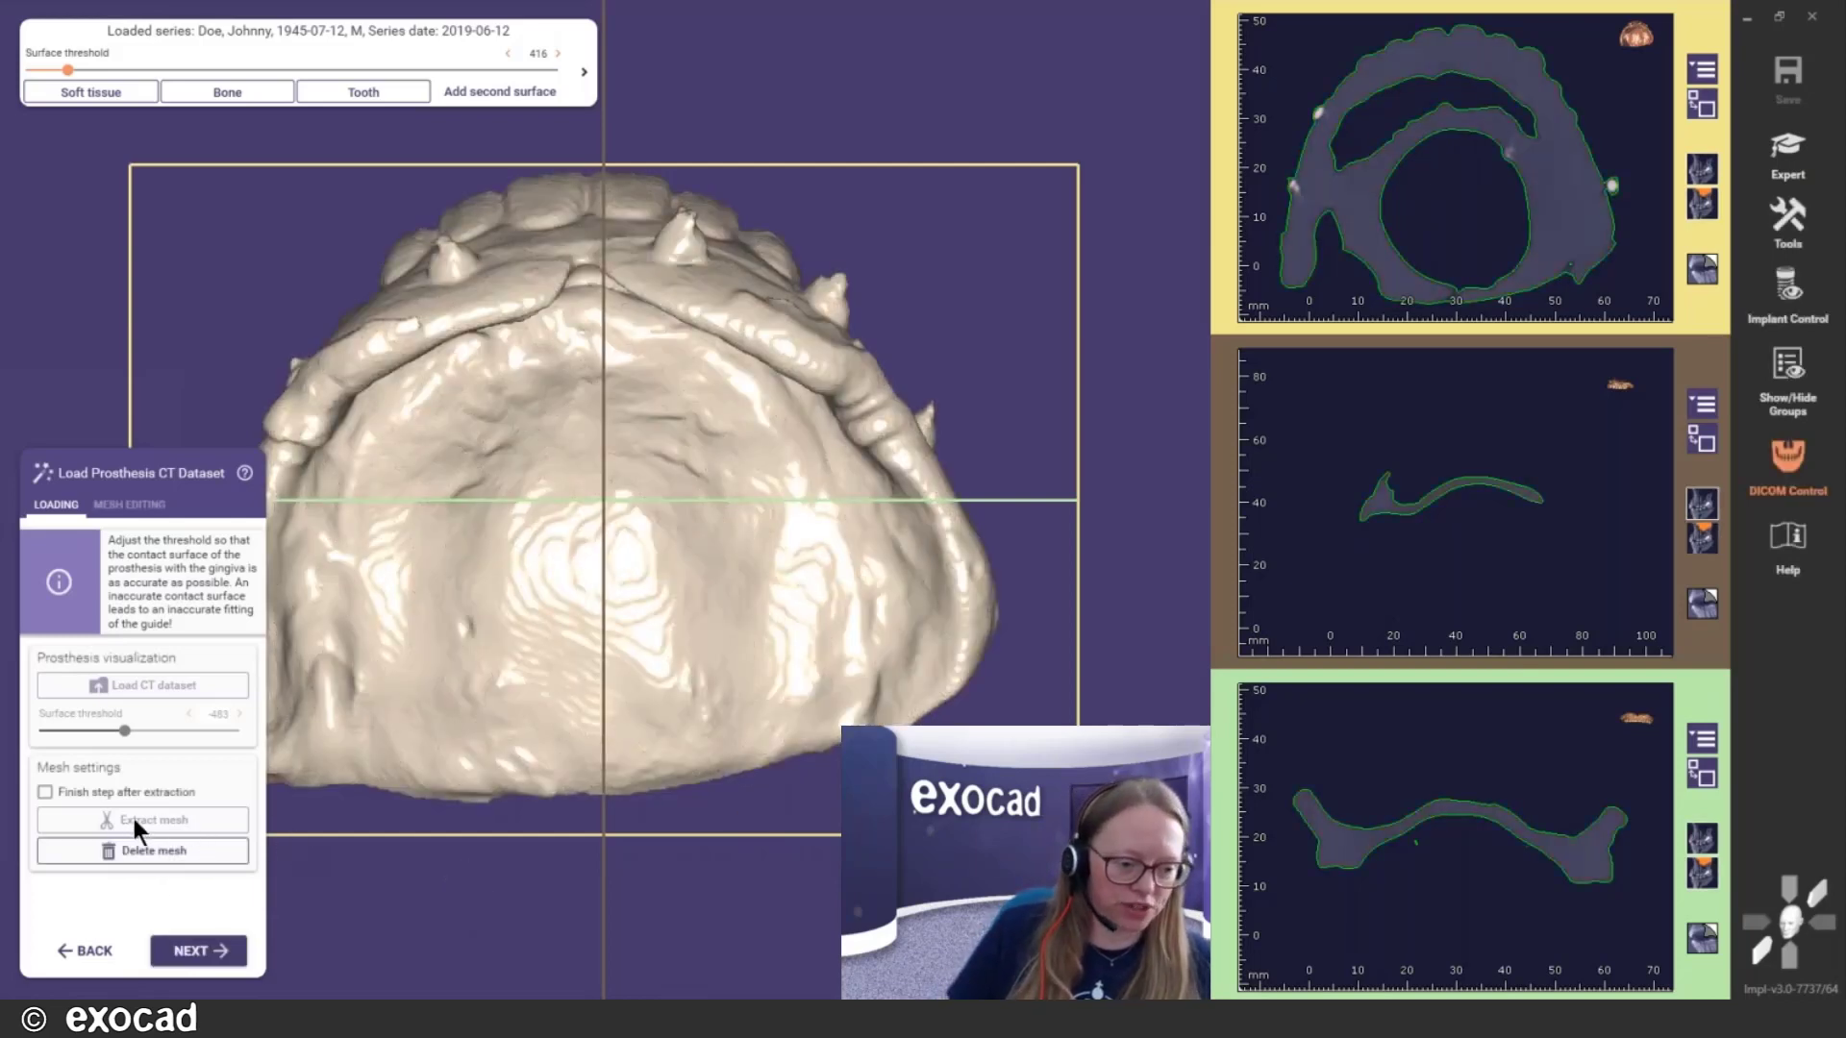
pyautogui.moveTo(609, 539); pyautogui.dragTo(603, 568, button='right')
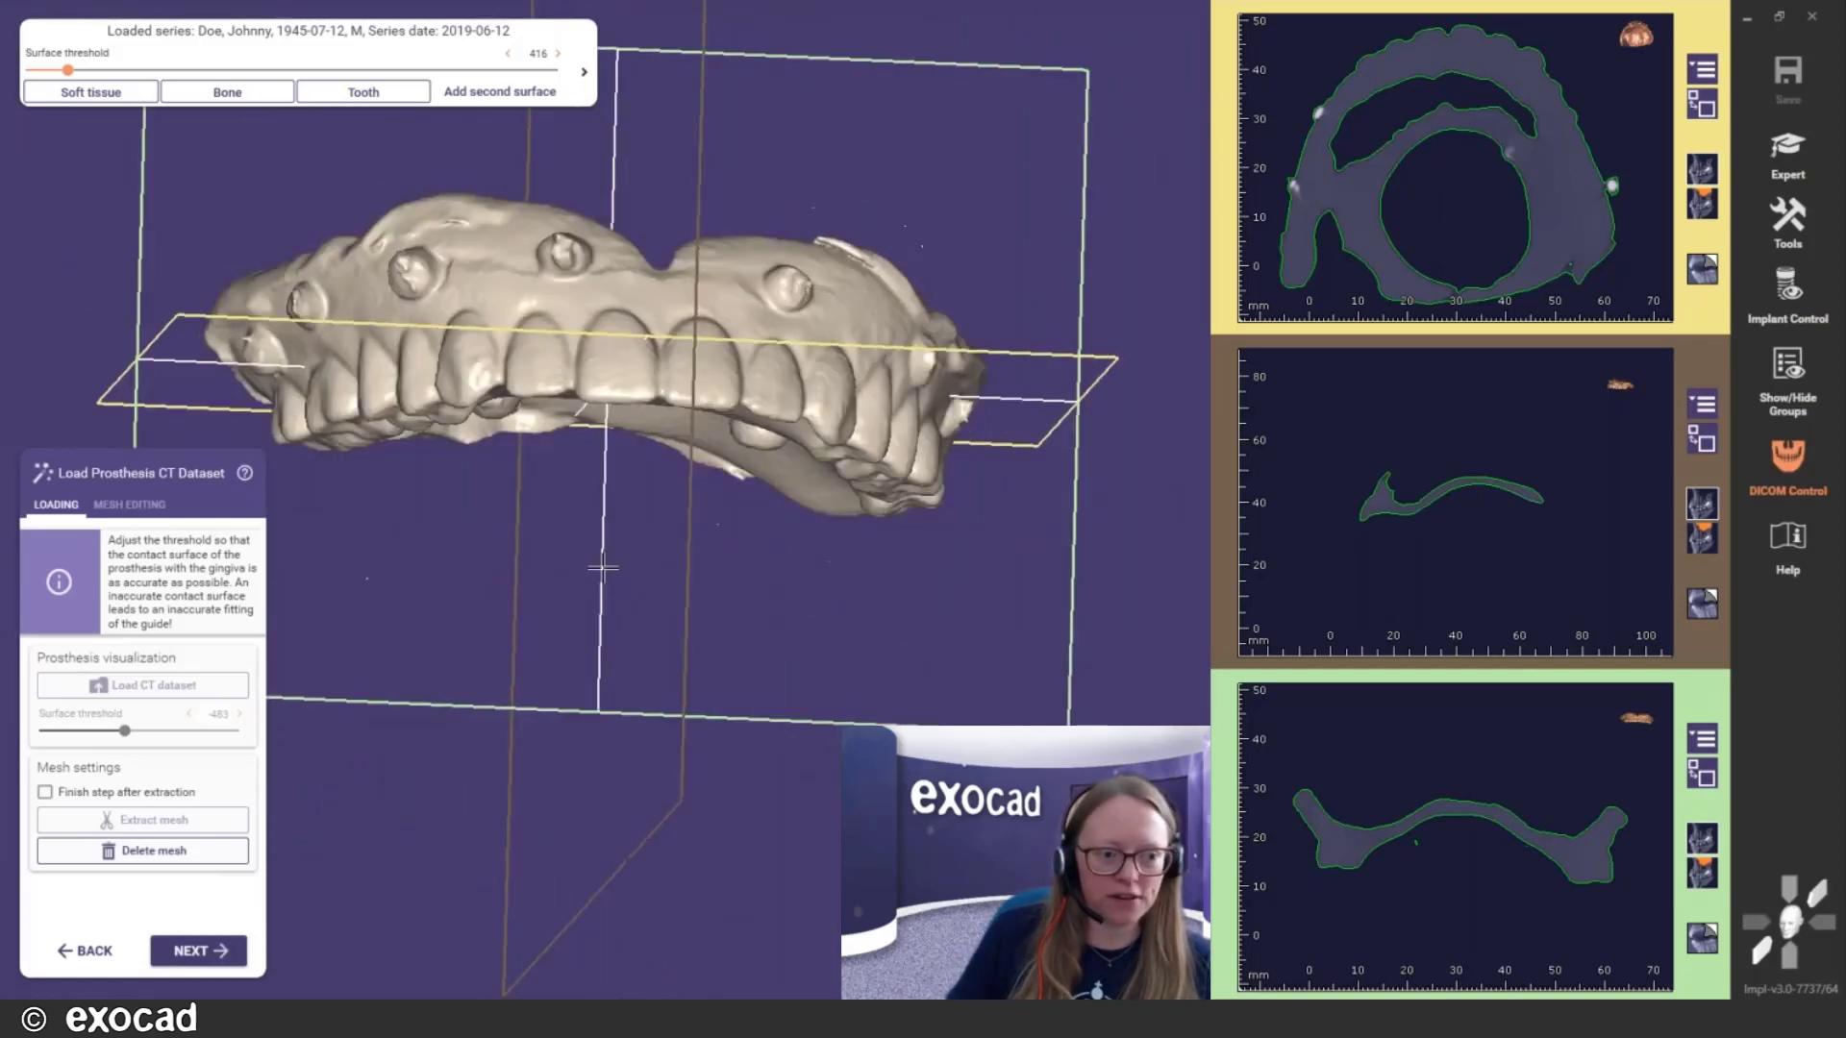
# Smooth the raised fold at the rear edge of the prosthesis mesh's palate, behind the last molar, using Smooth/flatten
pyautogui.click(121, 504)
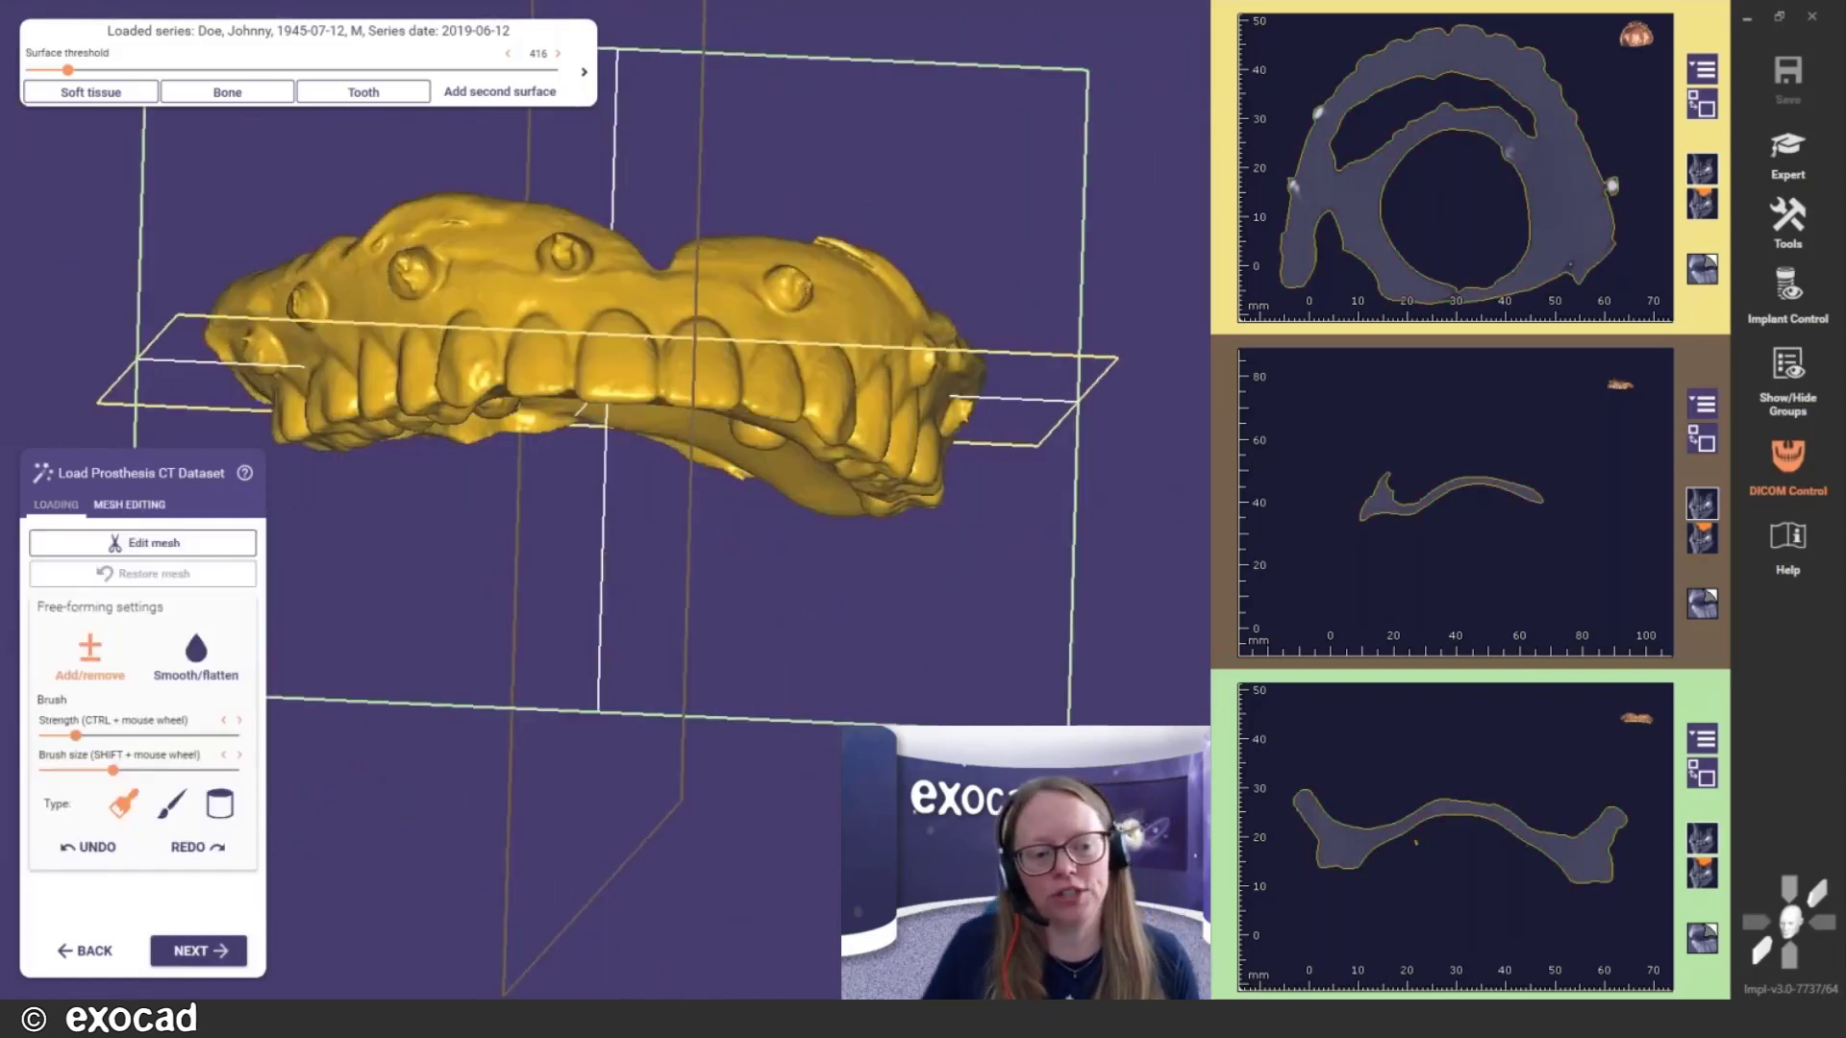
pyautogui.moveTo(327, 384); pyautogui.dragTo(411, 363, button='right')
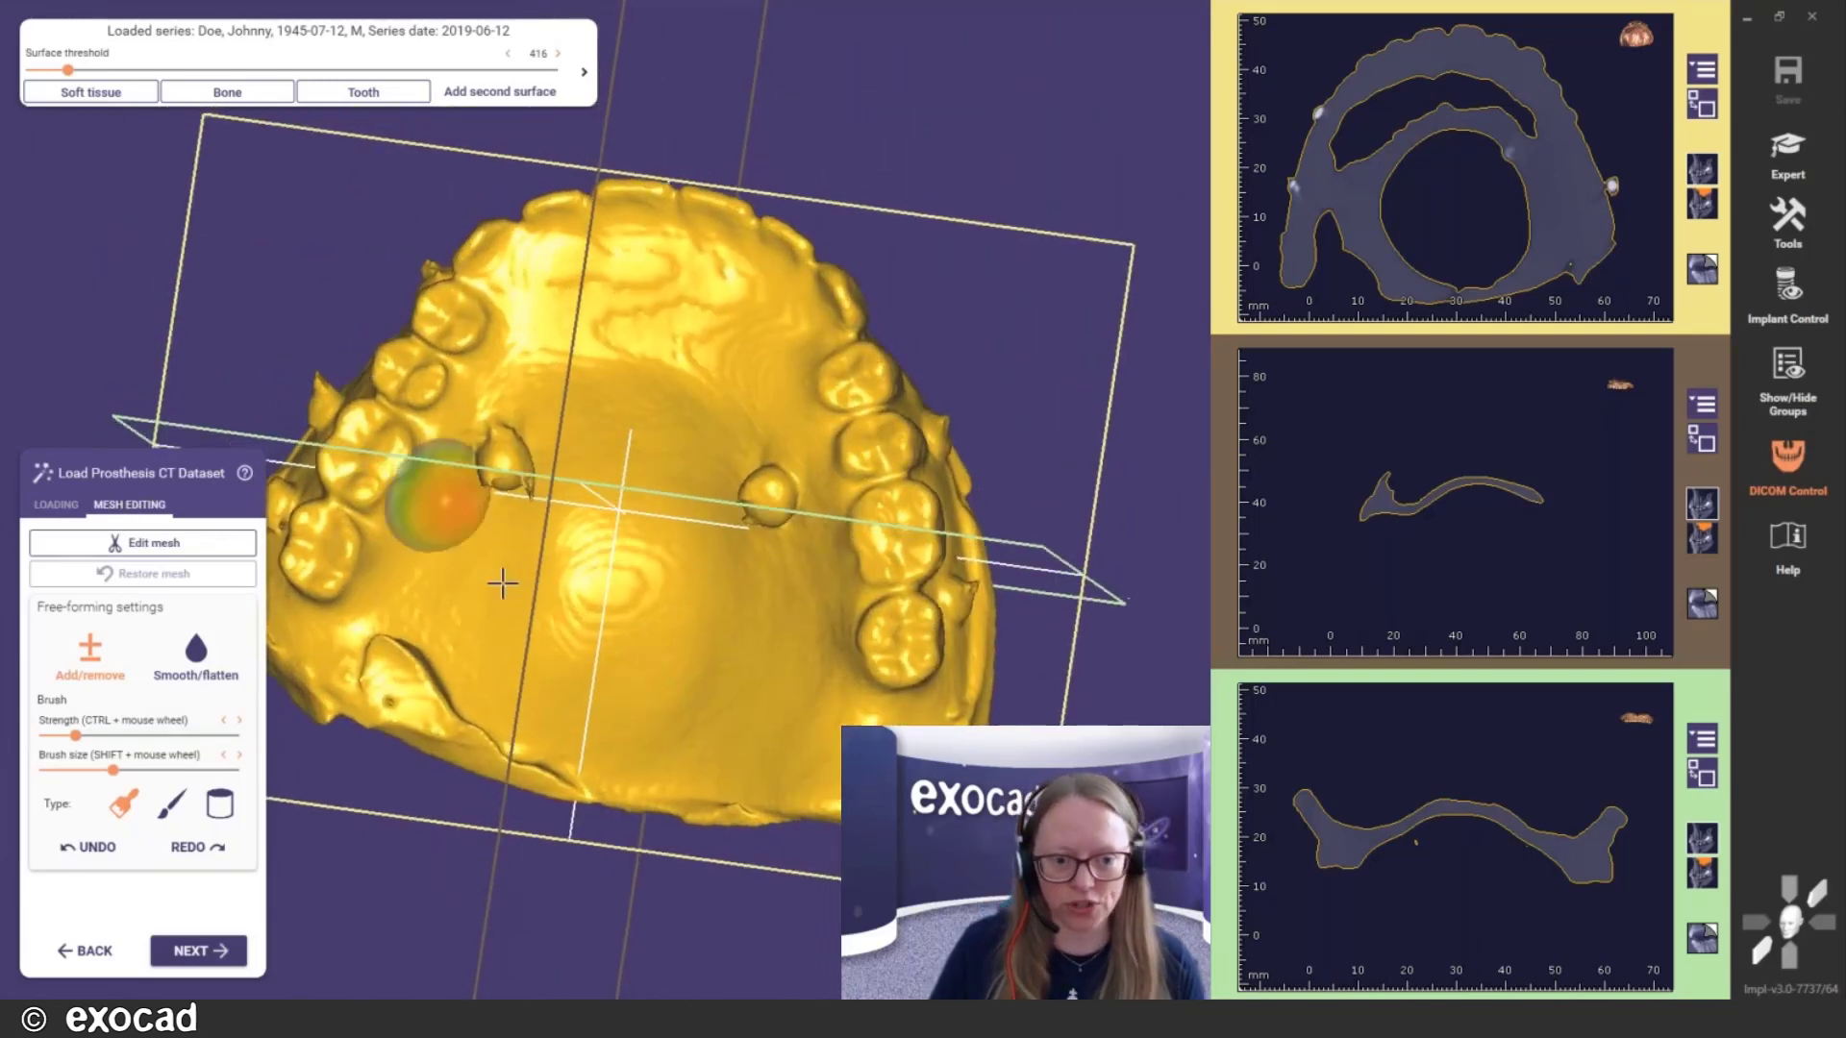
pyautogui.click(222, 679)
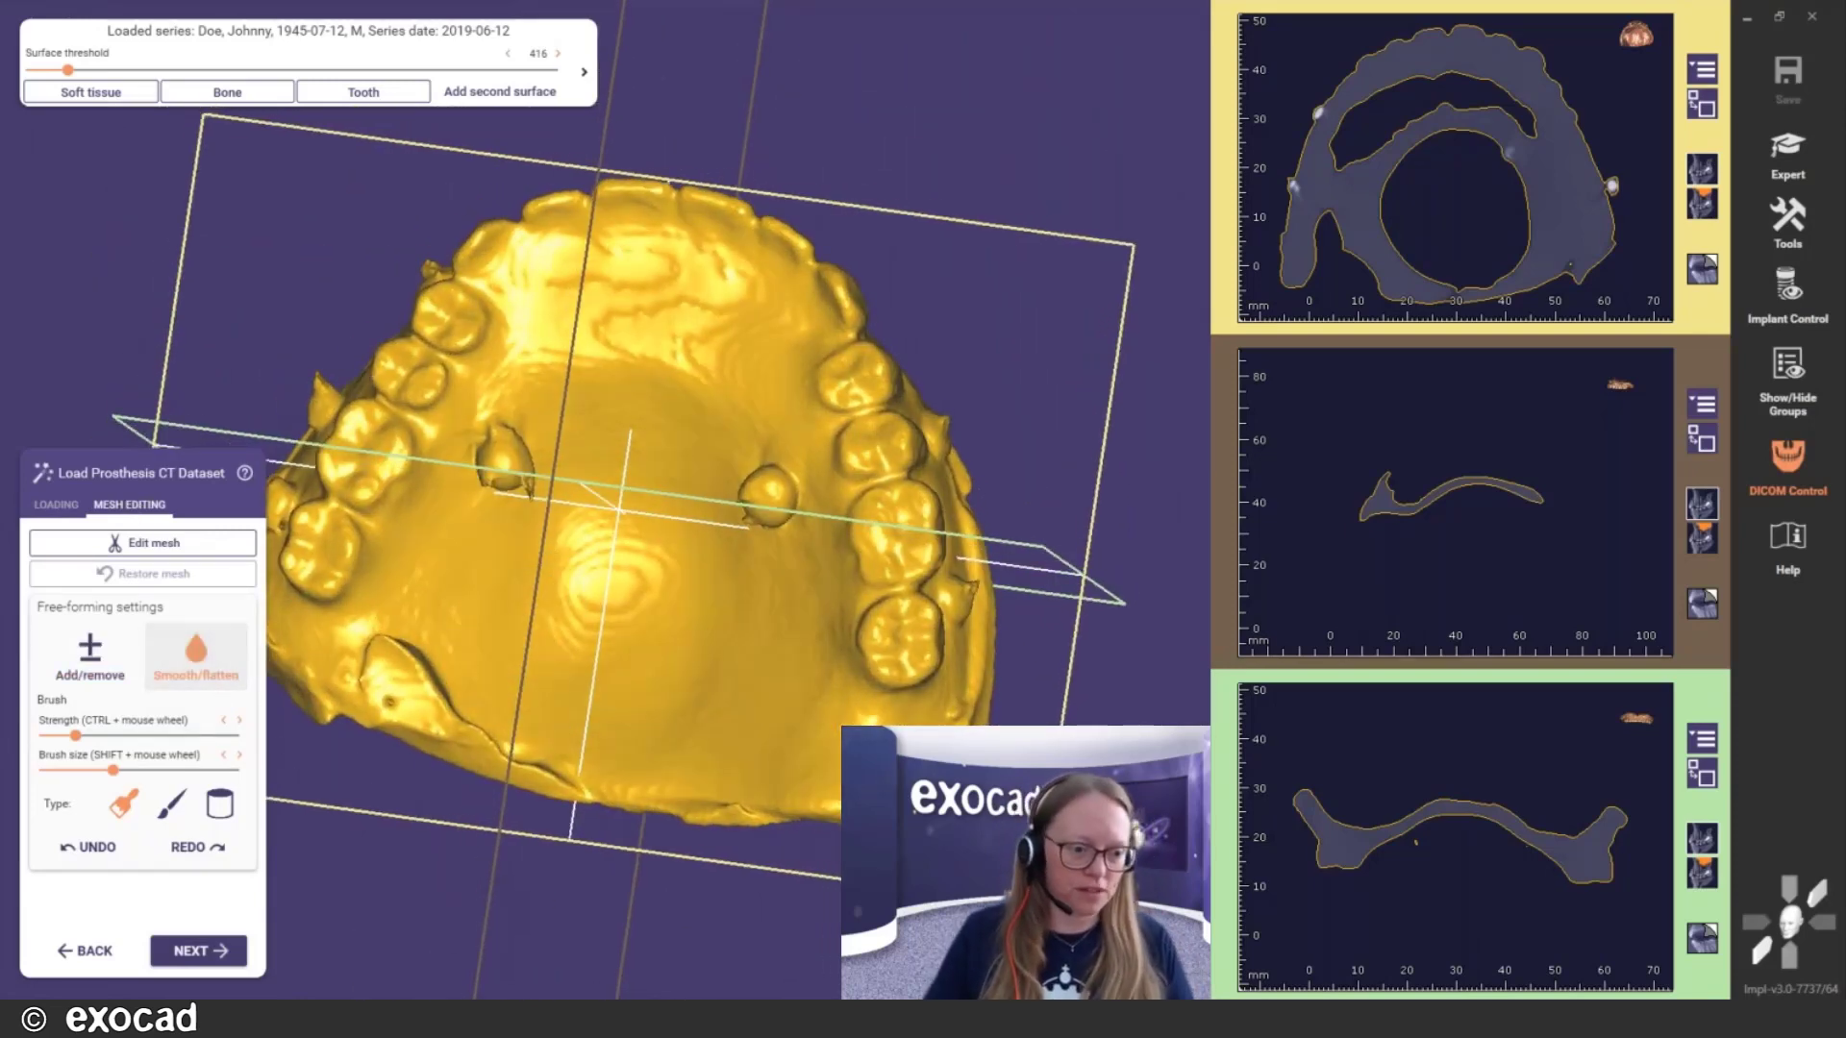
pyautogui.moveTo(680, 659)
pyautogui.mouseDown(button='right')
pyautogui.moveTo(685, 676)
pyautogui.moveTo(663, 678)
pyautogui.mouseUp(button='right')
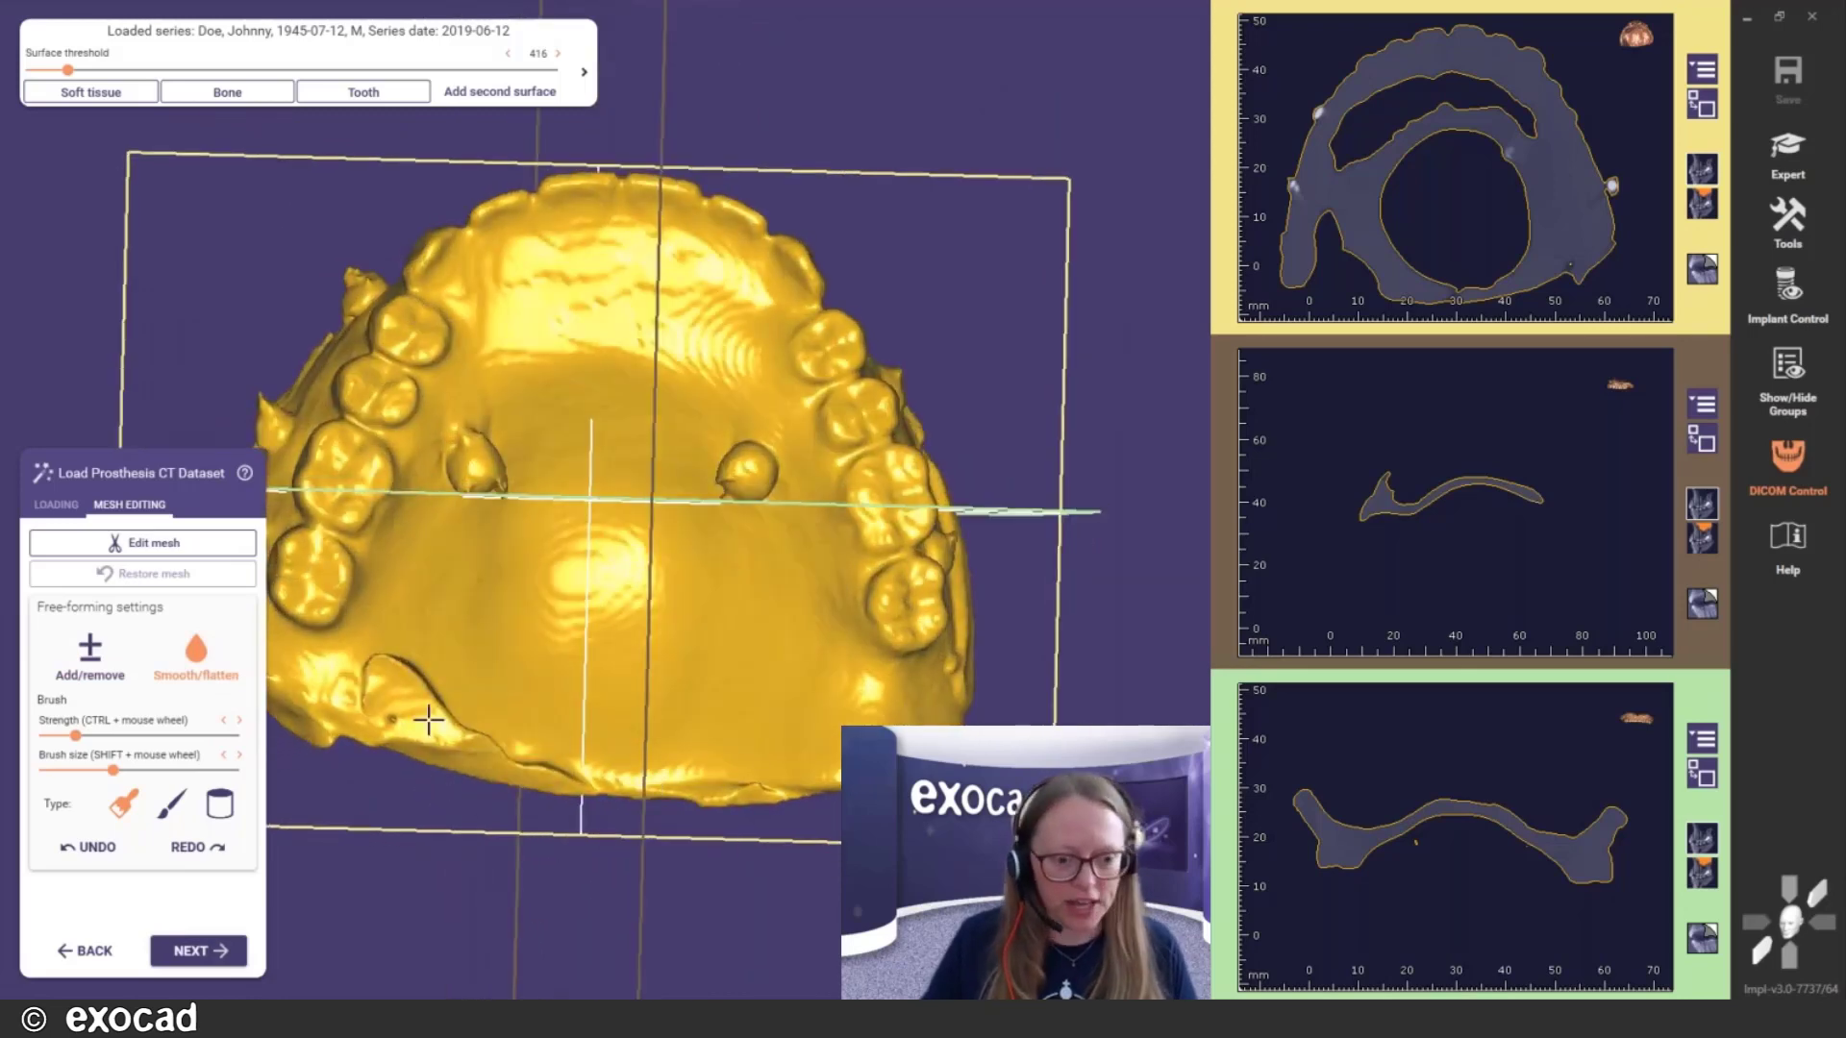
pyautogui.moveTo(412, 682)
pyautogui.mouseDown()
pyautogui.moveTo(486, 741)
pyautogui.moveTo(412, 679)
pyautogui.moveTo(486, 734)
pyautogui.moveTo(428, 733)
pyautogui.moveTo(481, 750)
pyautogui.moveTo(373, 700)
pyautogui.mouseUp()
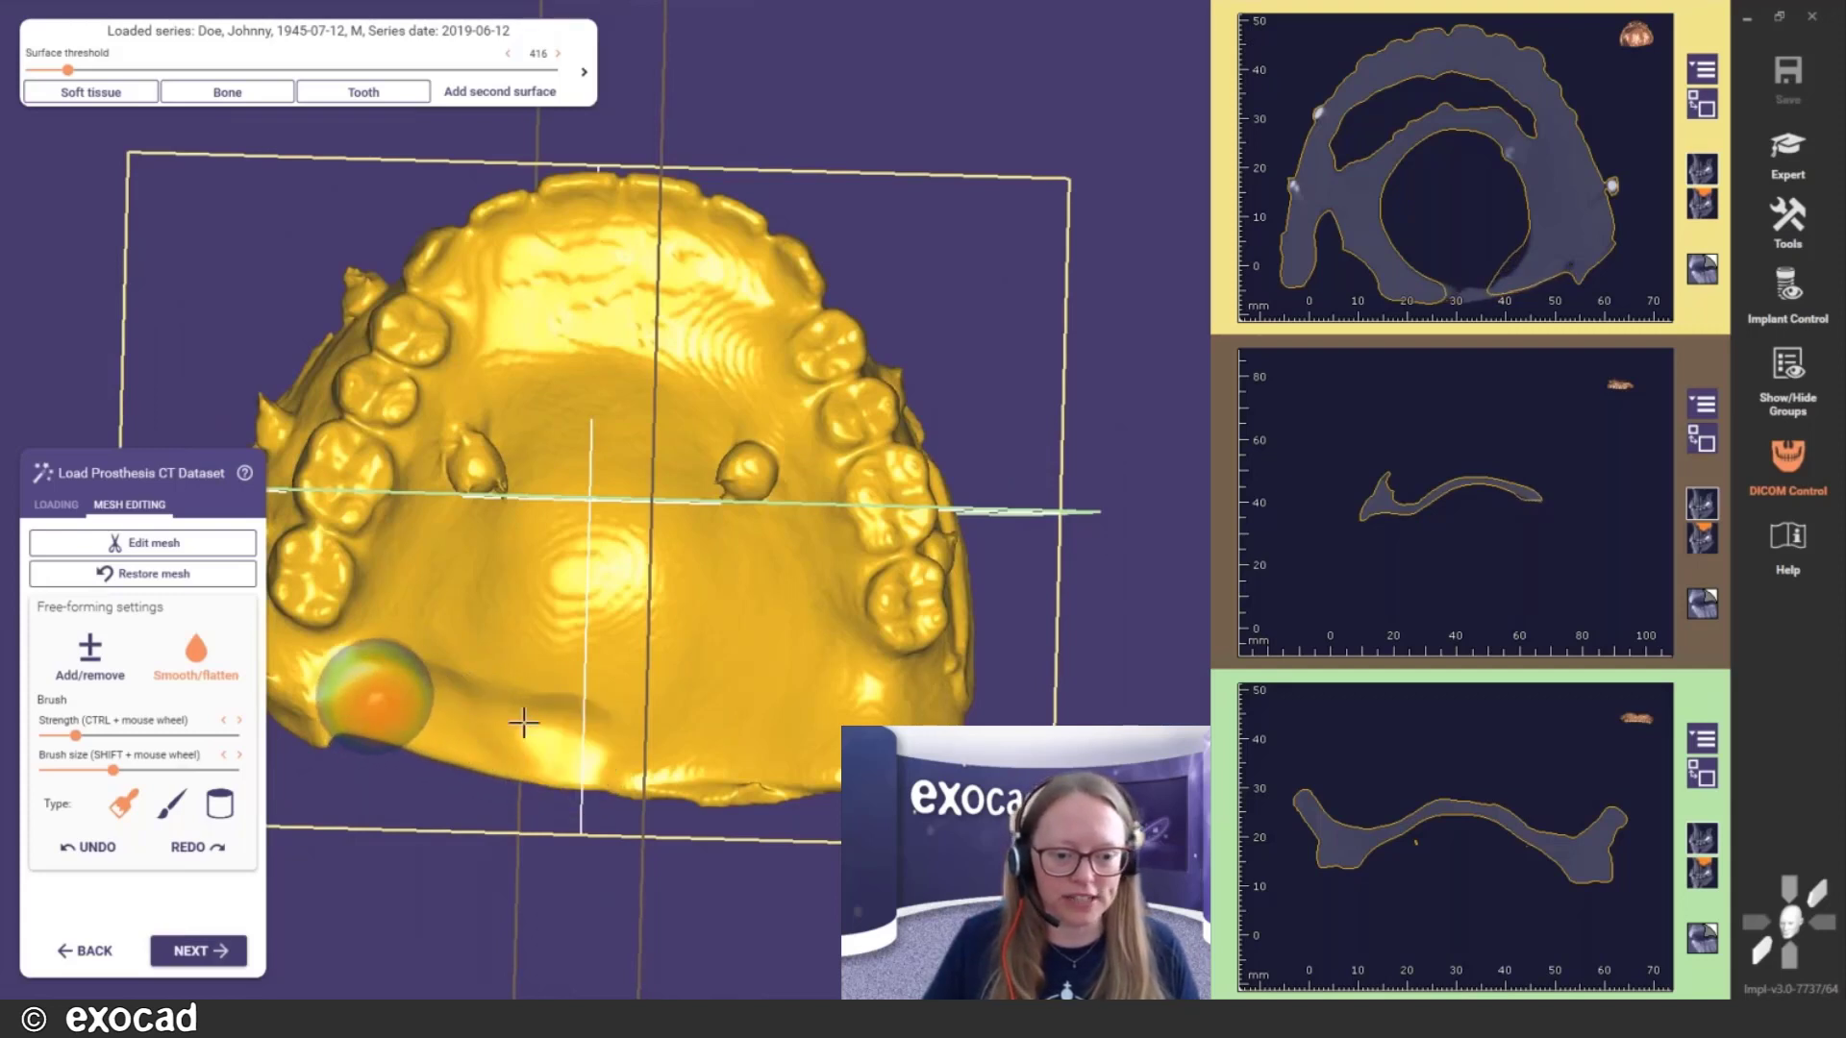
# Smooth the rear palate edge and, with a smaller brush, the raised ridge on the front flange's upper border, completing the mesh editing
pyautogui.moveTo(618, 756)
pyautogui.mouseDown()
pyautogui.moveTo(753, 762)
pyautogui.moveTo(547, 731)
pyautogui.mouseUp()
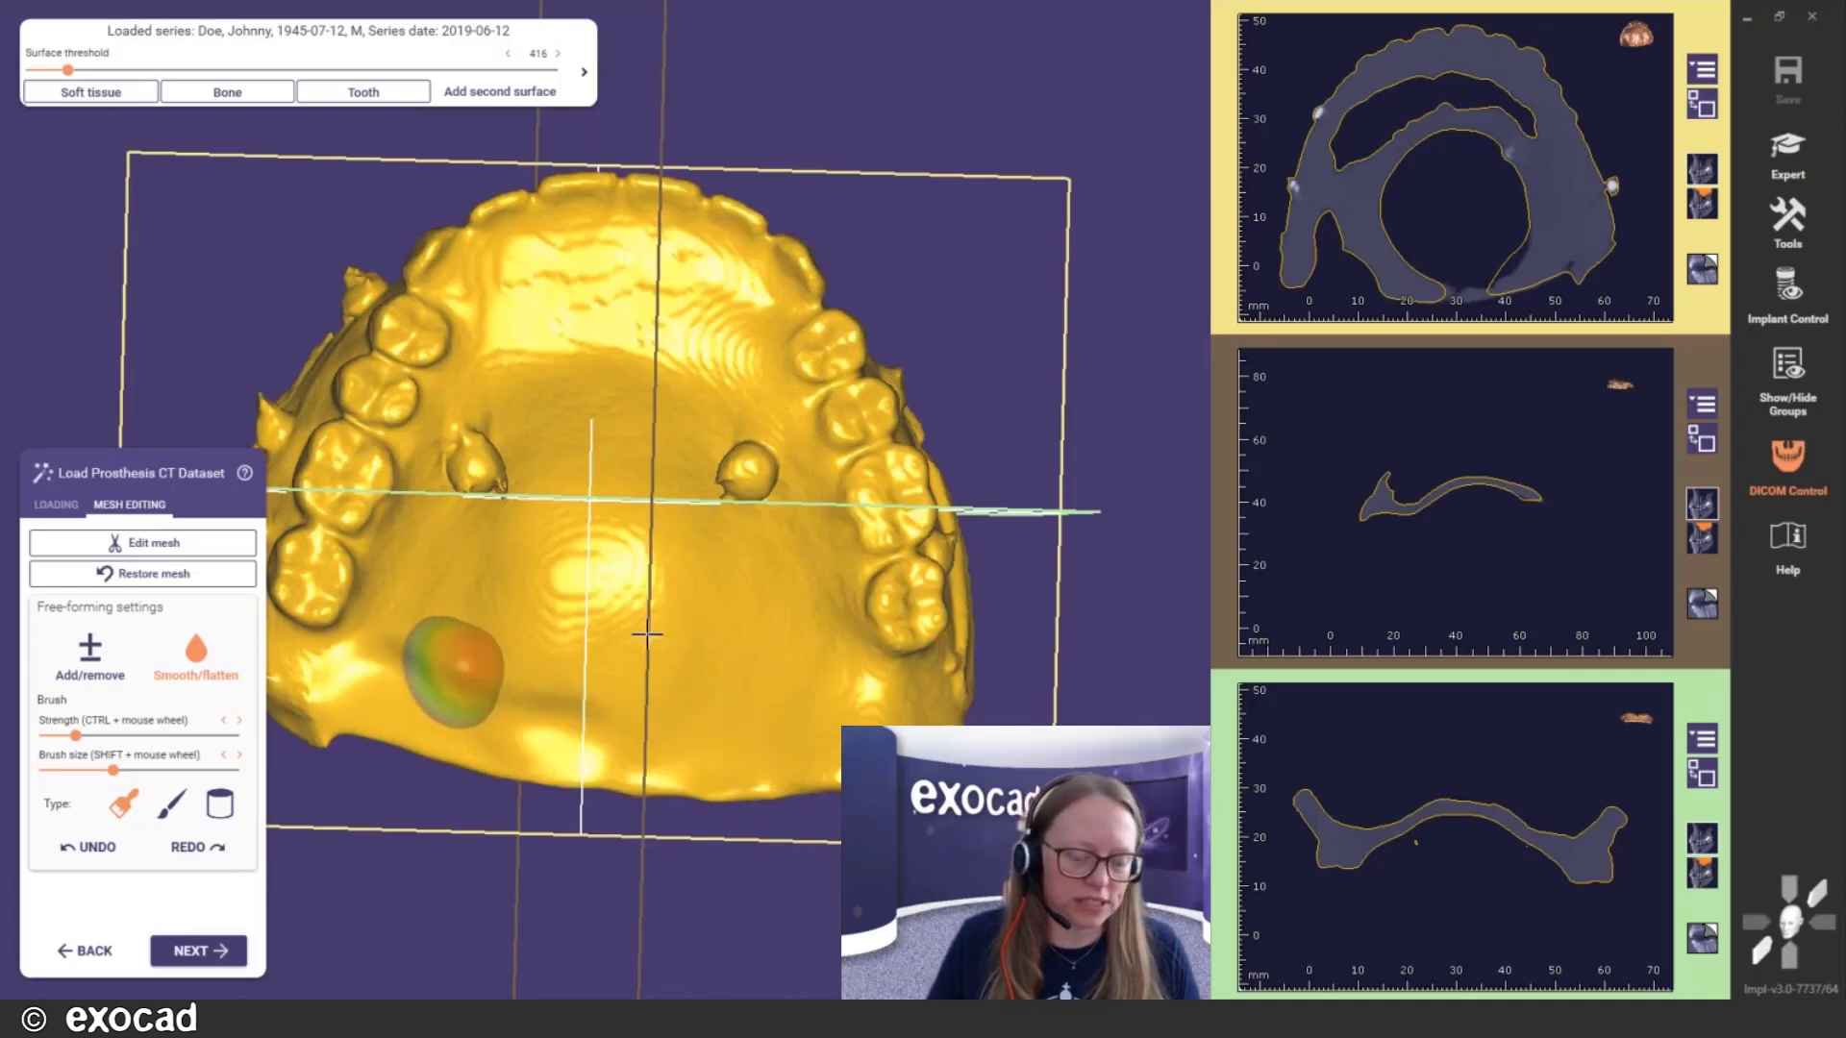
pyautogui.moveTo(446, 671)
pyautogui.mouseDown(button='right')
pyautogui.moveTo(500, 653)
pyautogui.moveTo(441, 679)
pyautogui.moveTo(448, 662)
pyautogui.mouseUp(button='right')
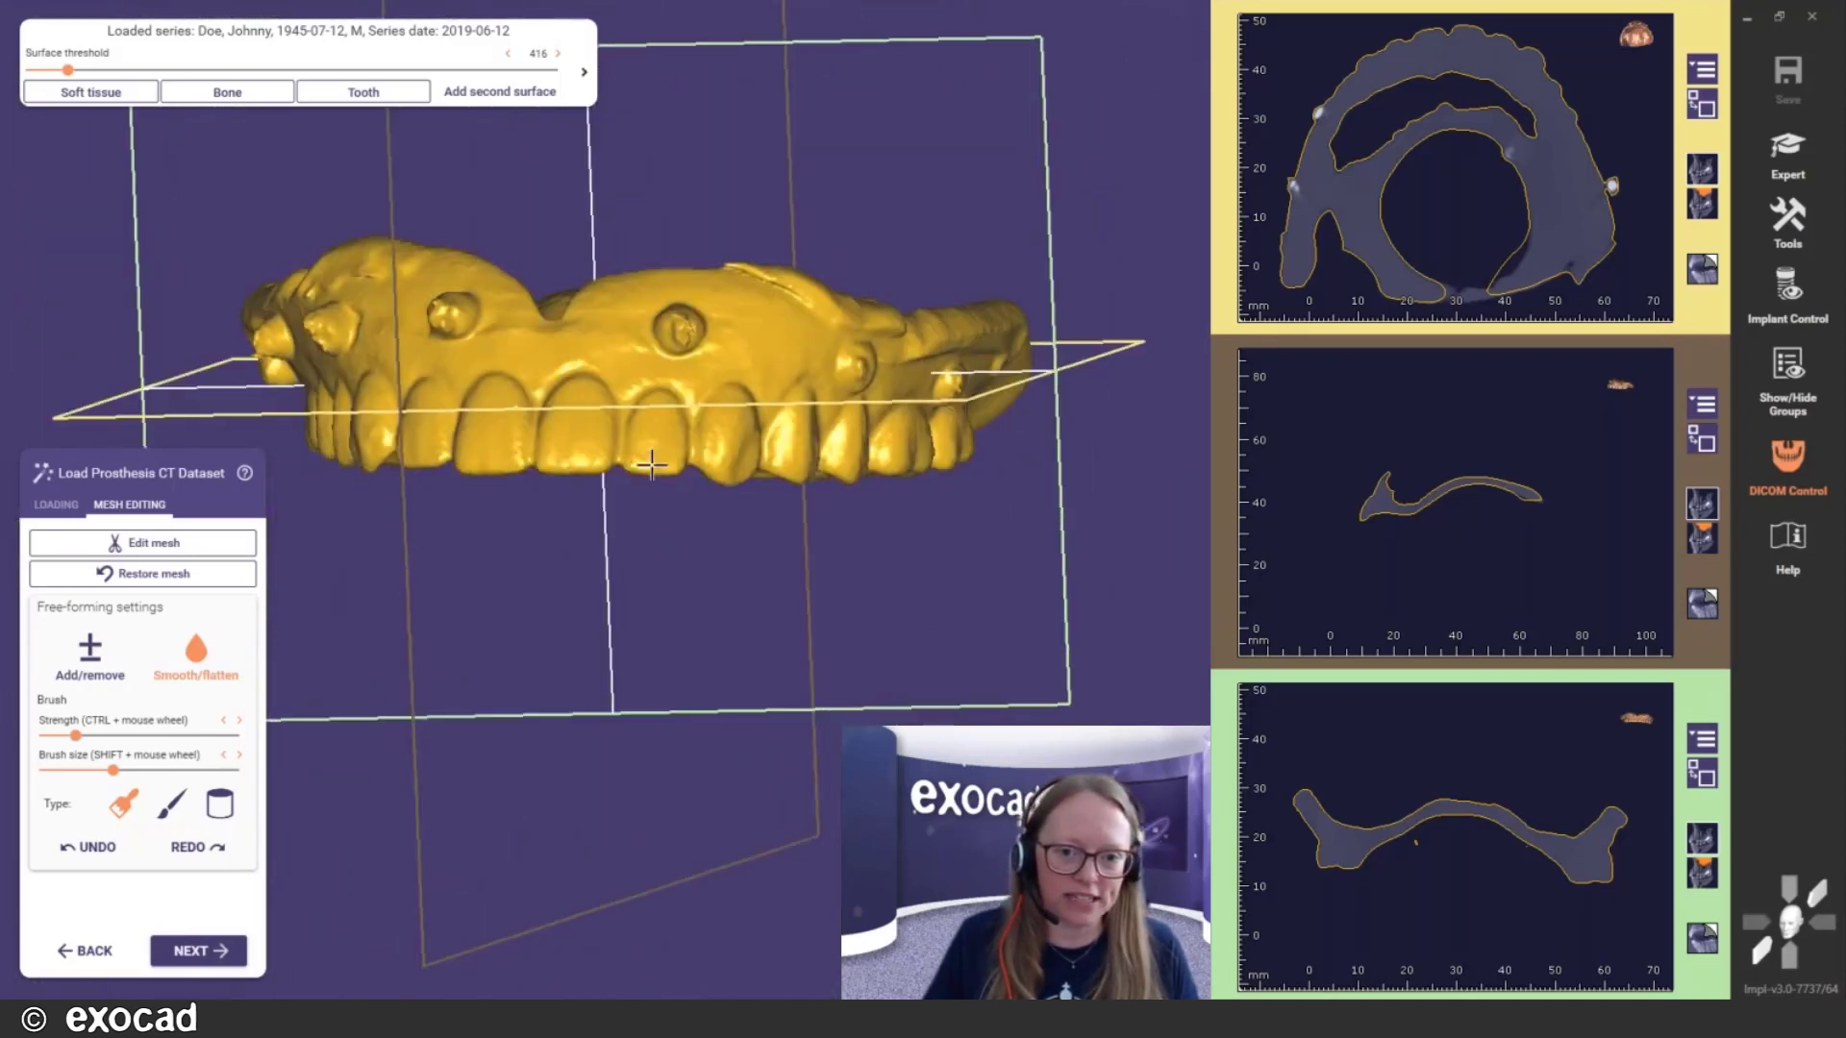
pyautogui.keyDown('shift'); pyautogui.scroll(-7, 785, 346); pyautogui.keyUp('shift')
pyautogui.keyDown('shift'); pyautogui.scroll(3, 783, 346); pyautogui.keyUp('shift')
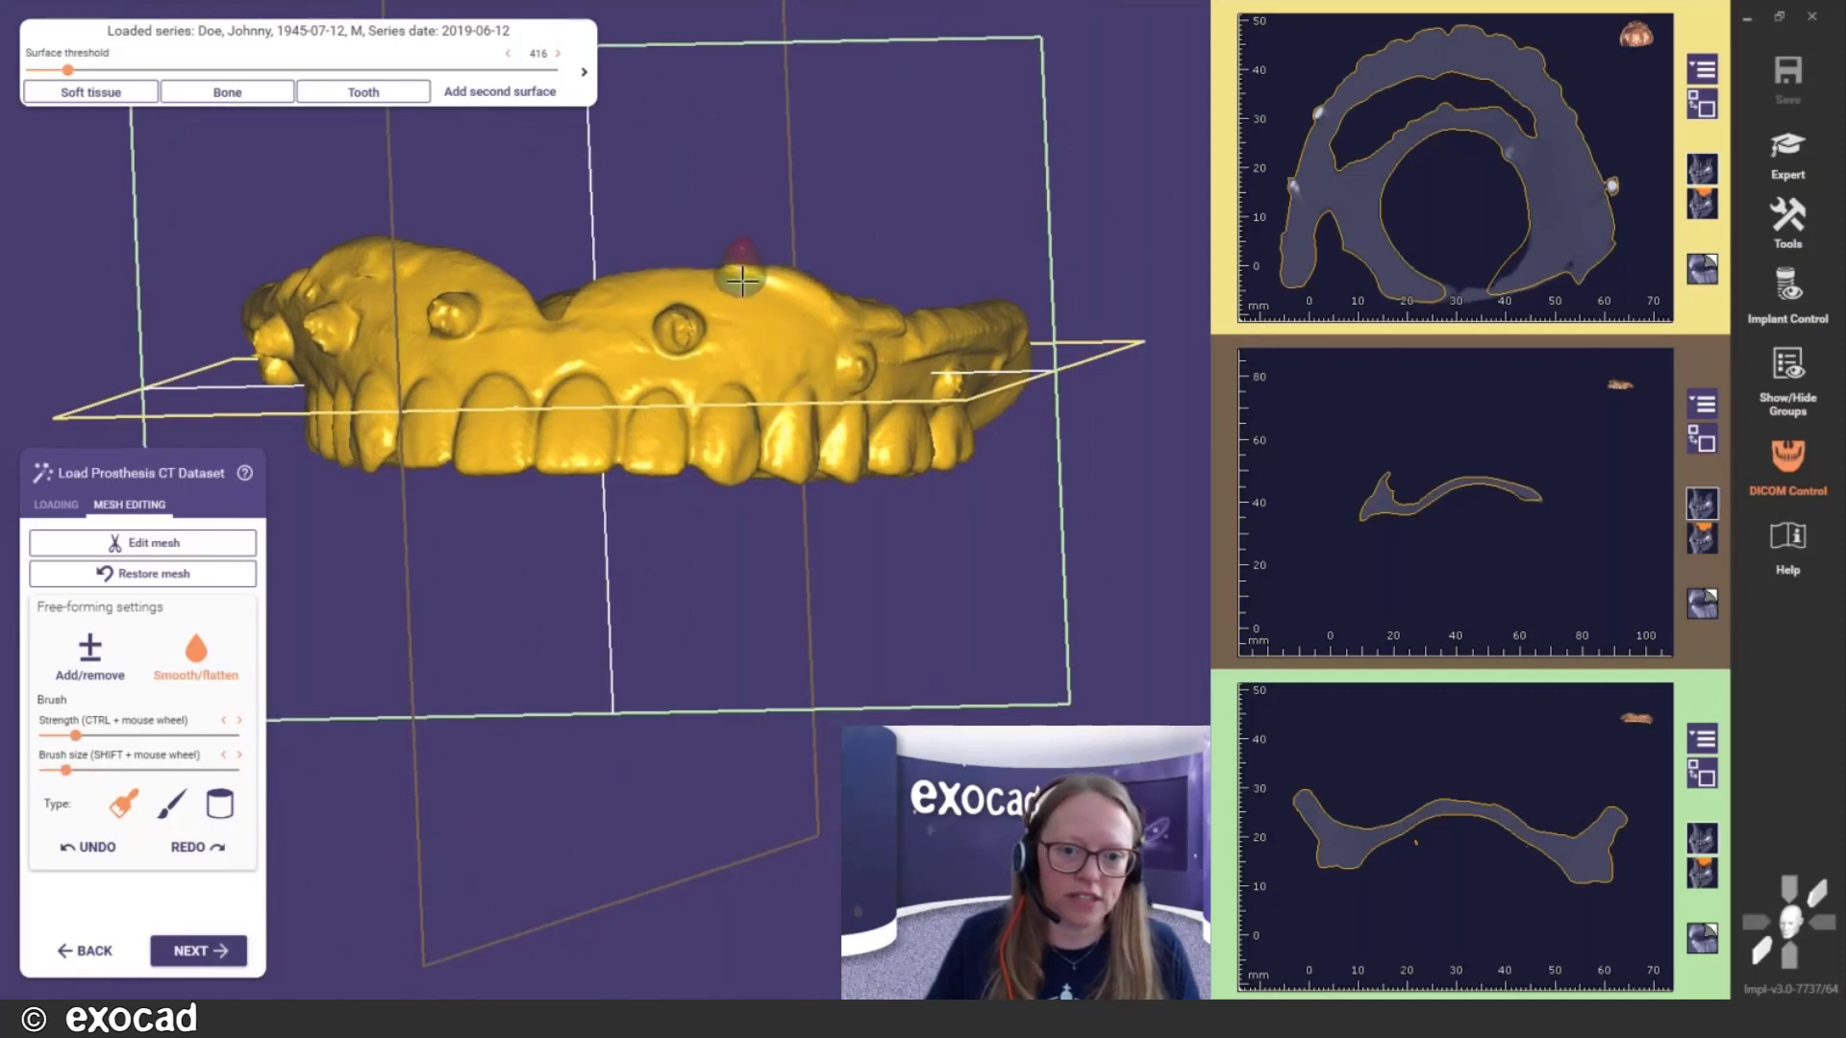
pyautogui.moveTo(766, 362); pyautogui.dragTo(772, 357, button='right')
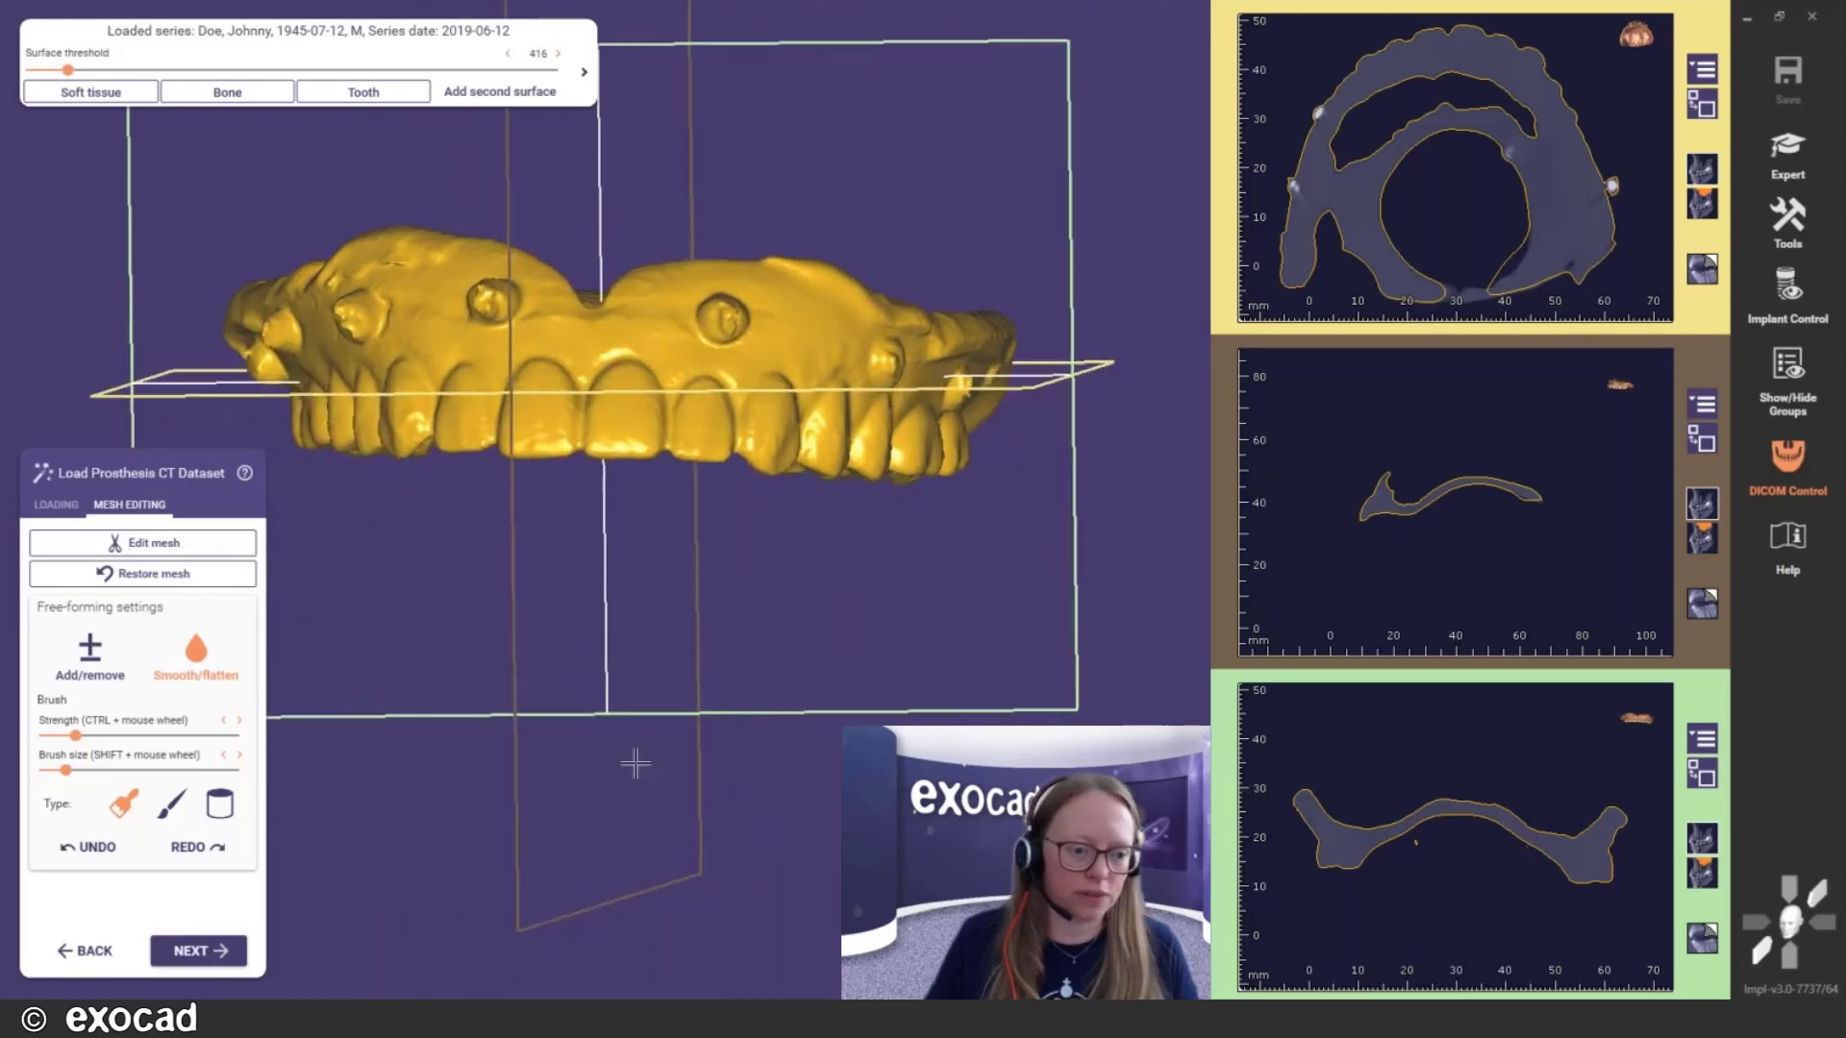
pyautogui.click(222, 954)
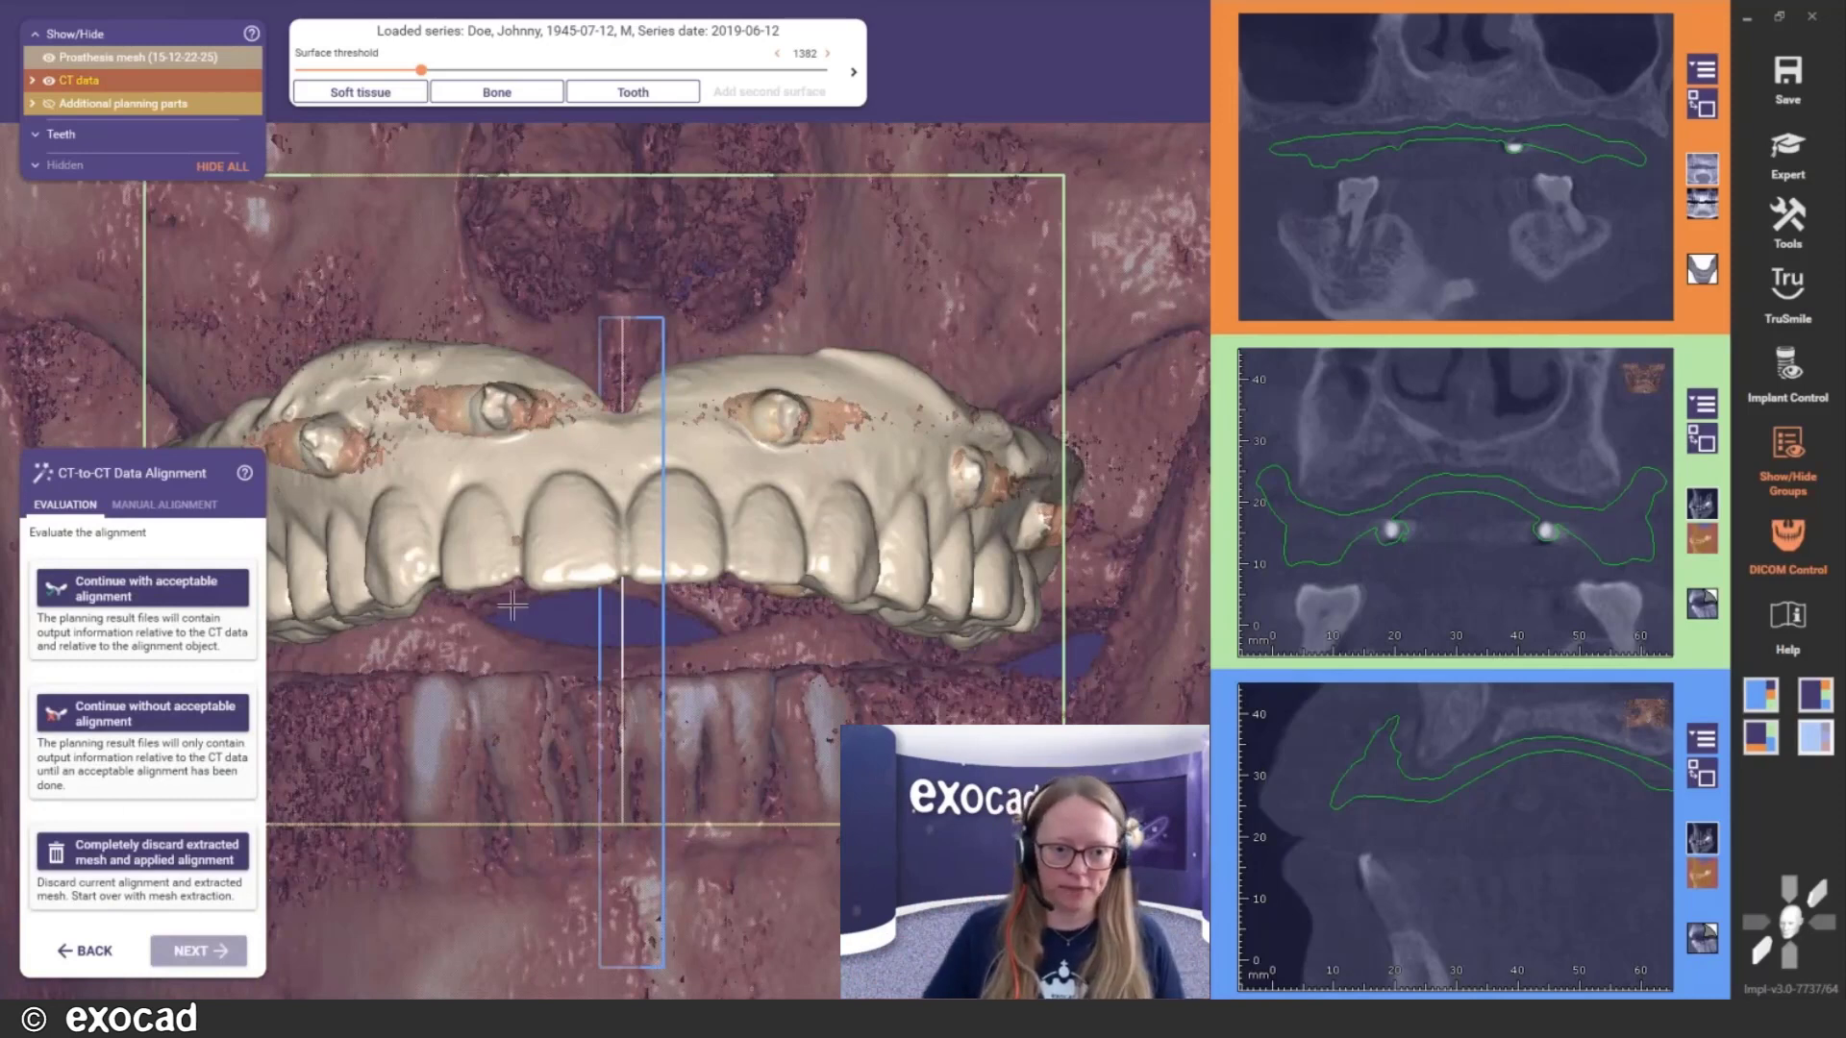
# Evaluate the CT-to-CT alignment by comparing the prosthesis outline with the markers and jaw through the enlarged coronal cross-sections
pyautogui.scroll(-5, 515, 604)
pyautogui.moveTo(514, 604); pyautogui.dragTo(550, 638, button='right')
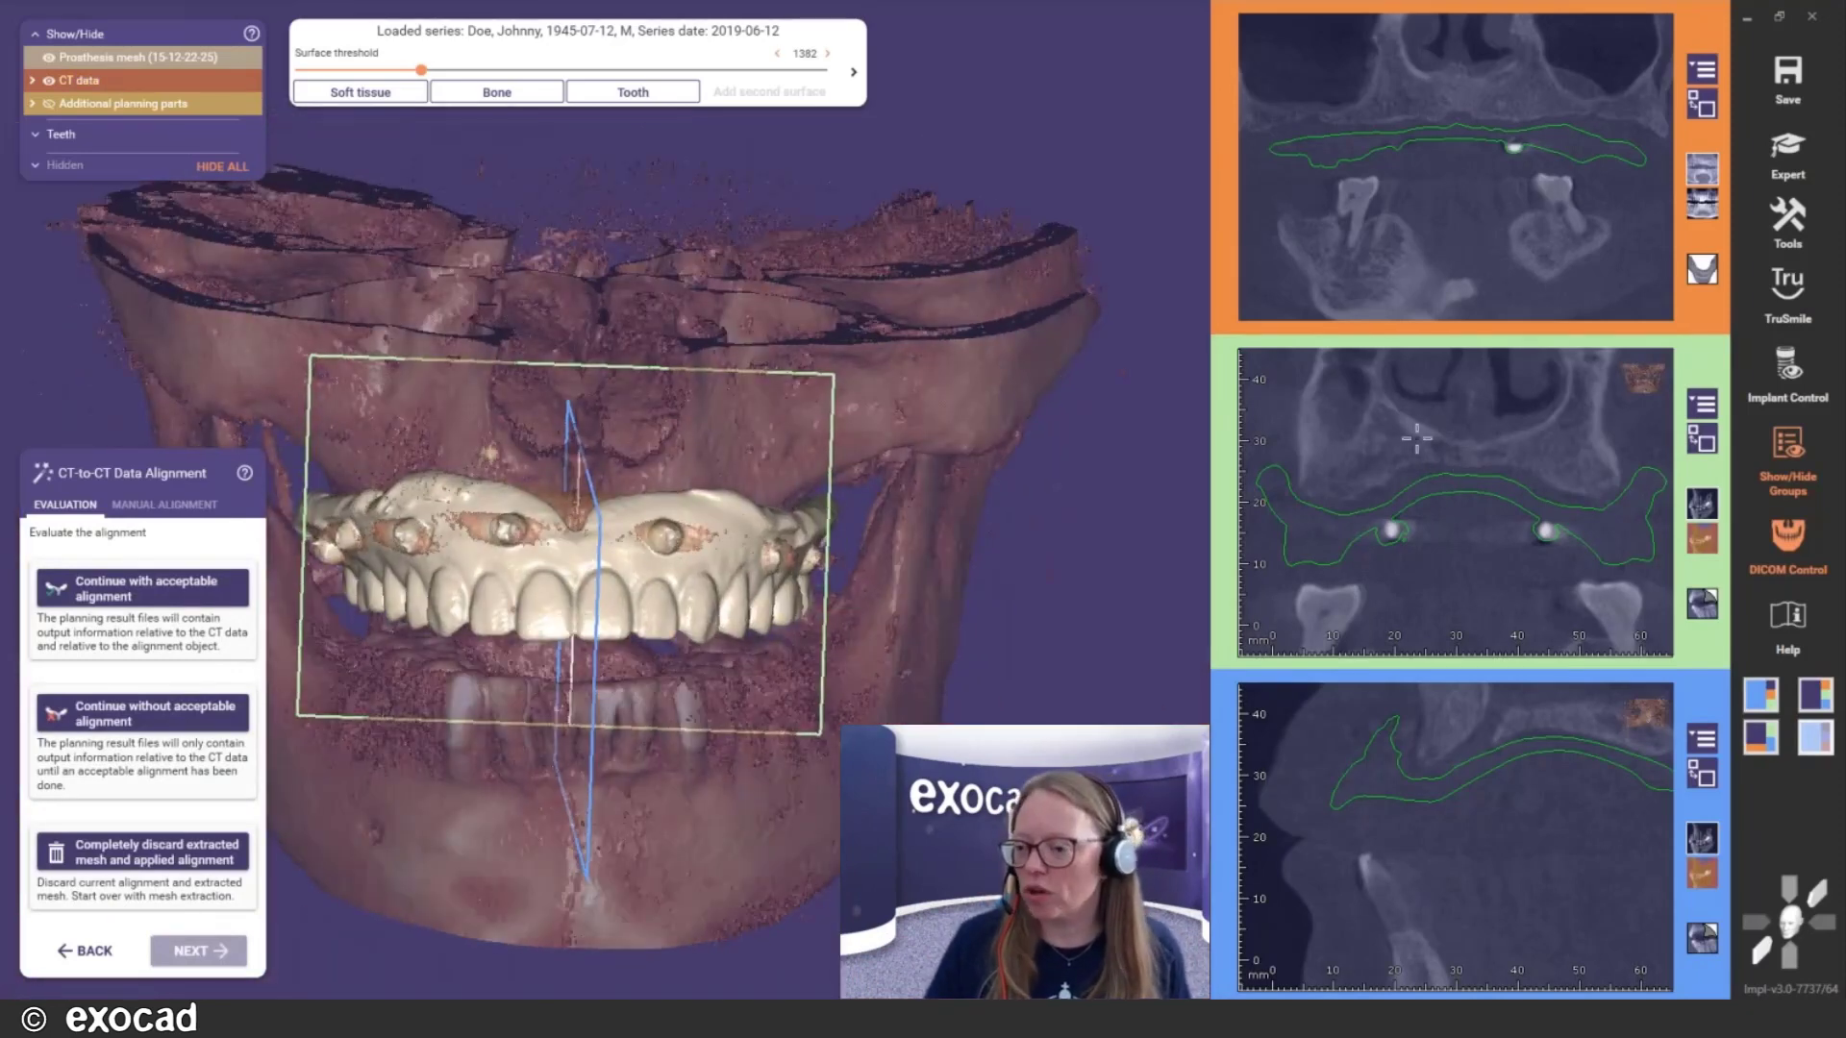
pyautogui.scroll(-10, 1436, 443)
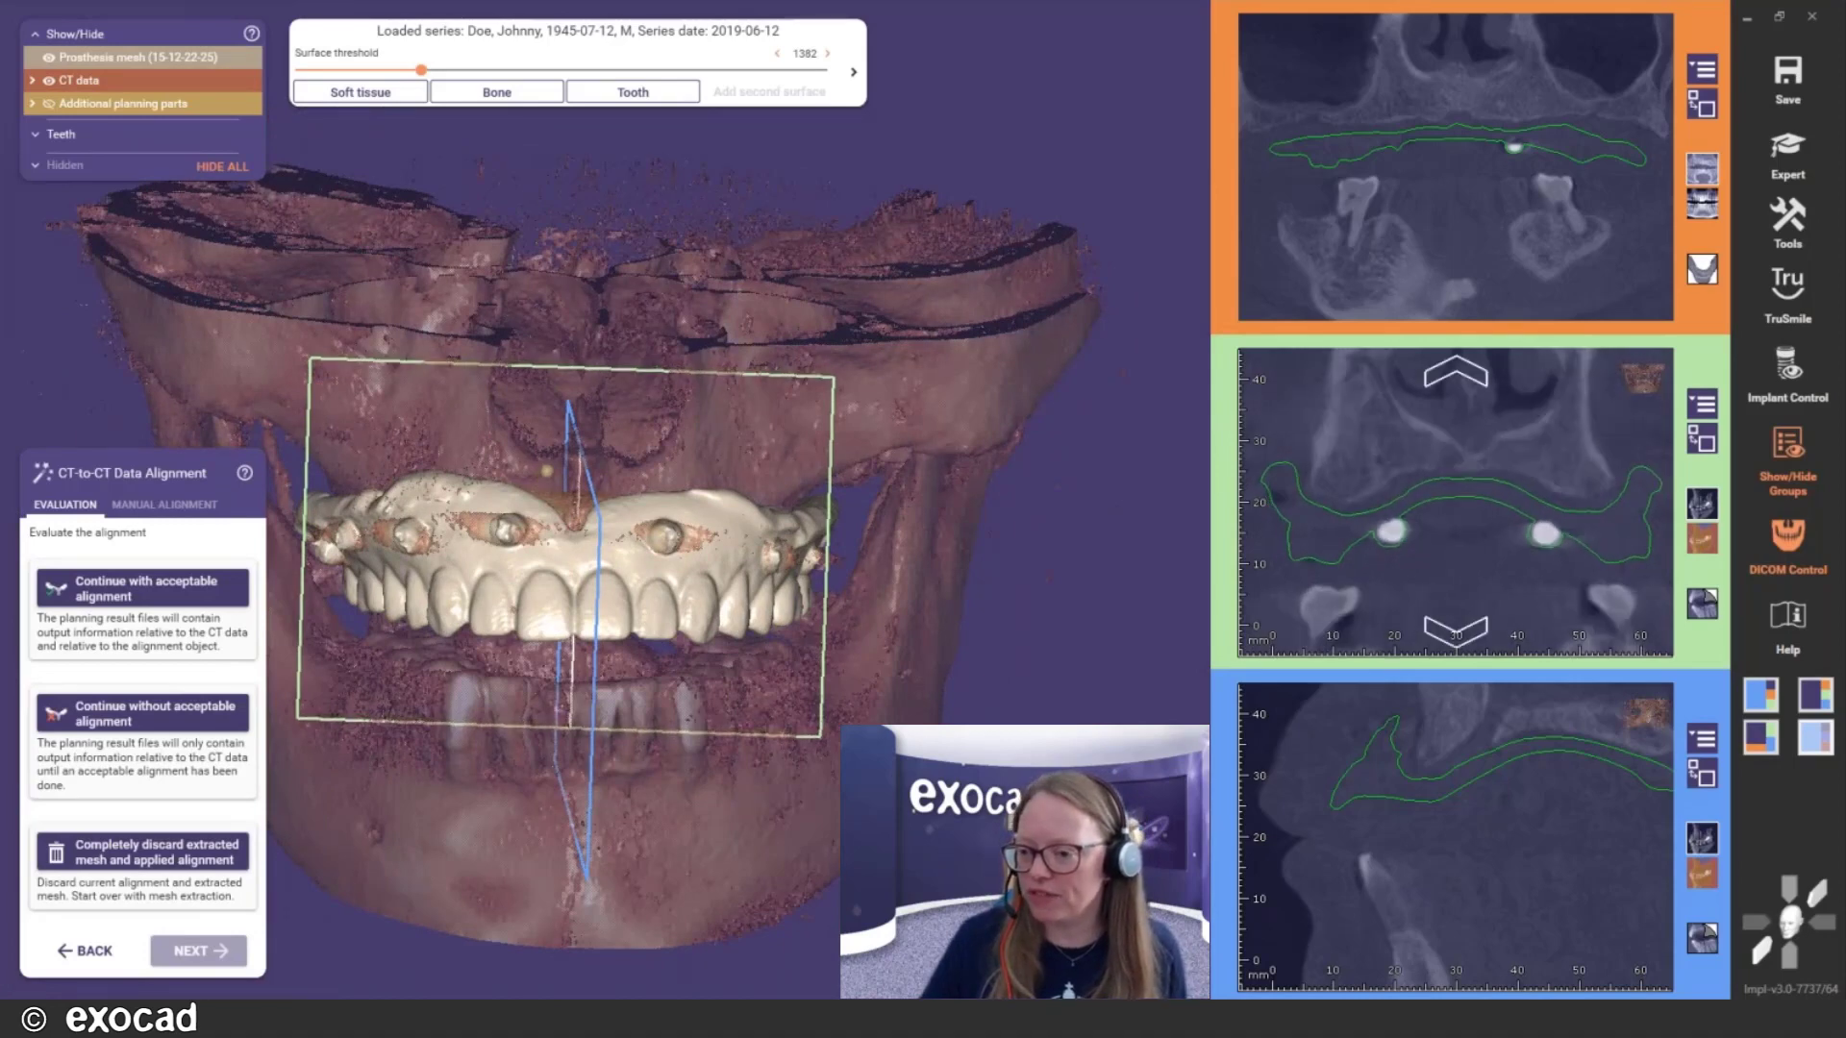
pyautogui.click(1701, 439)
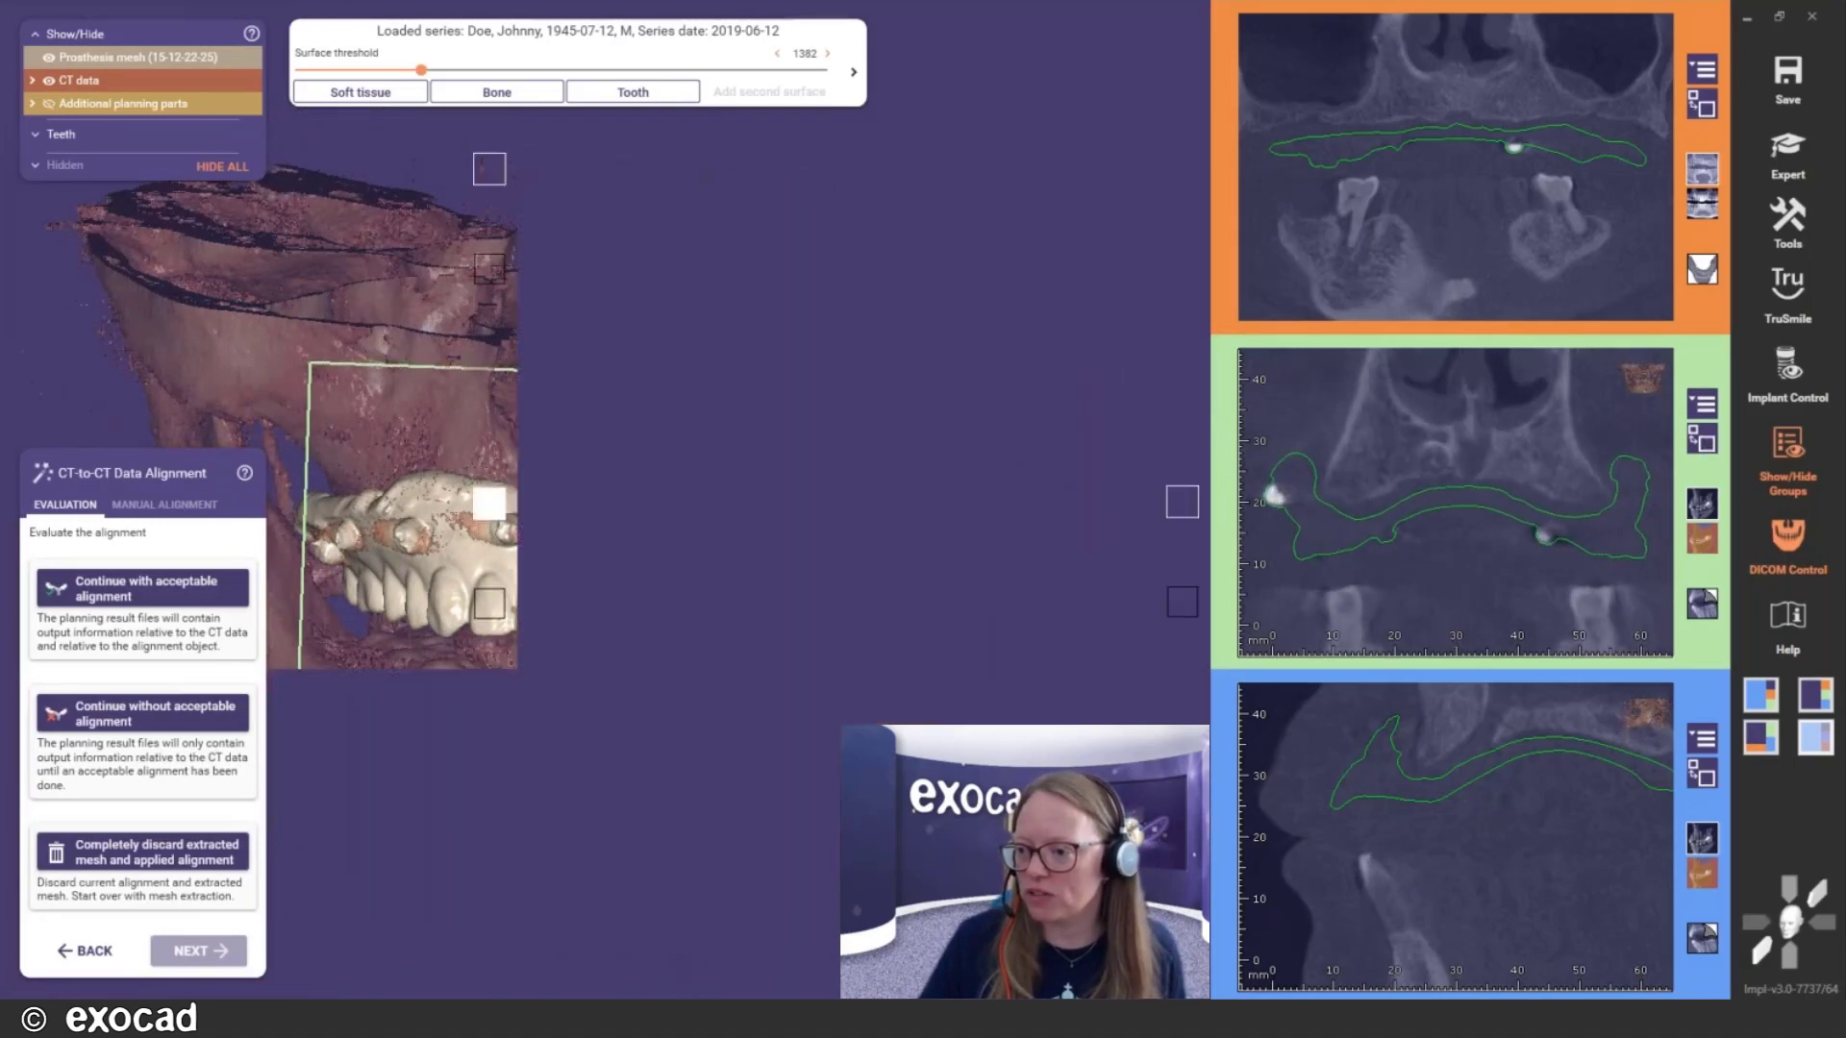
pyautogui.scroll(-3, 832, 391)
pyautogui.scroll(1, 549, 586)
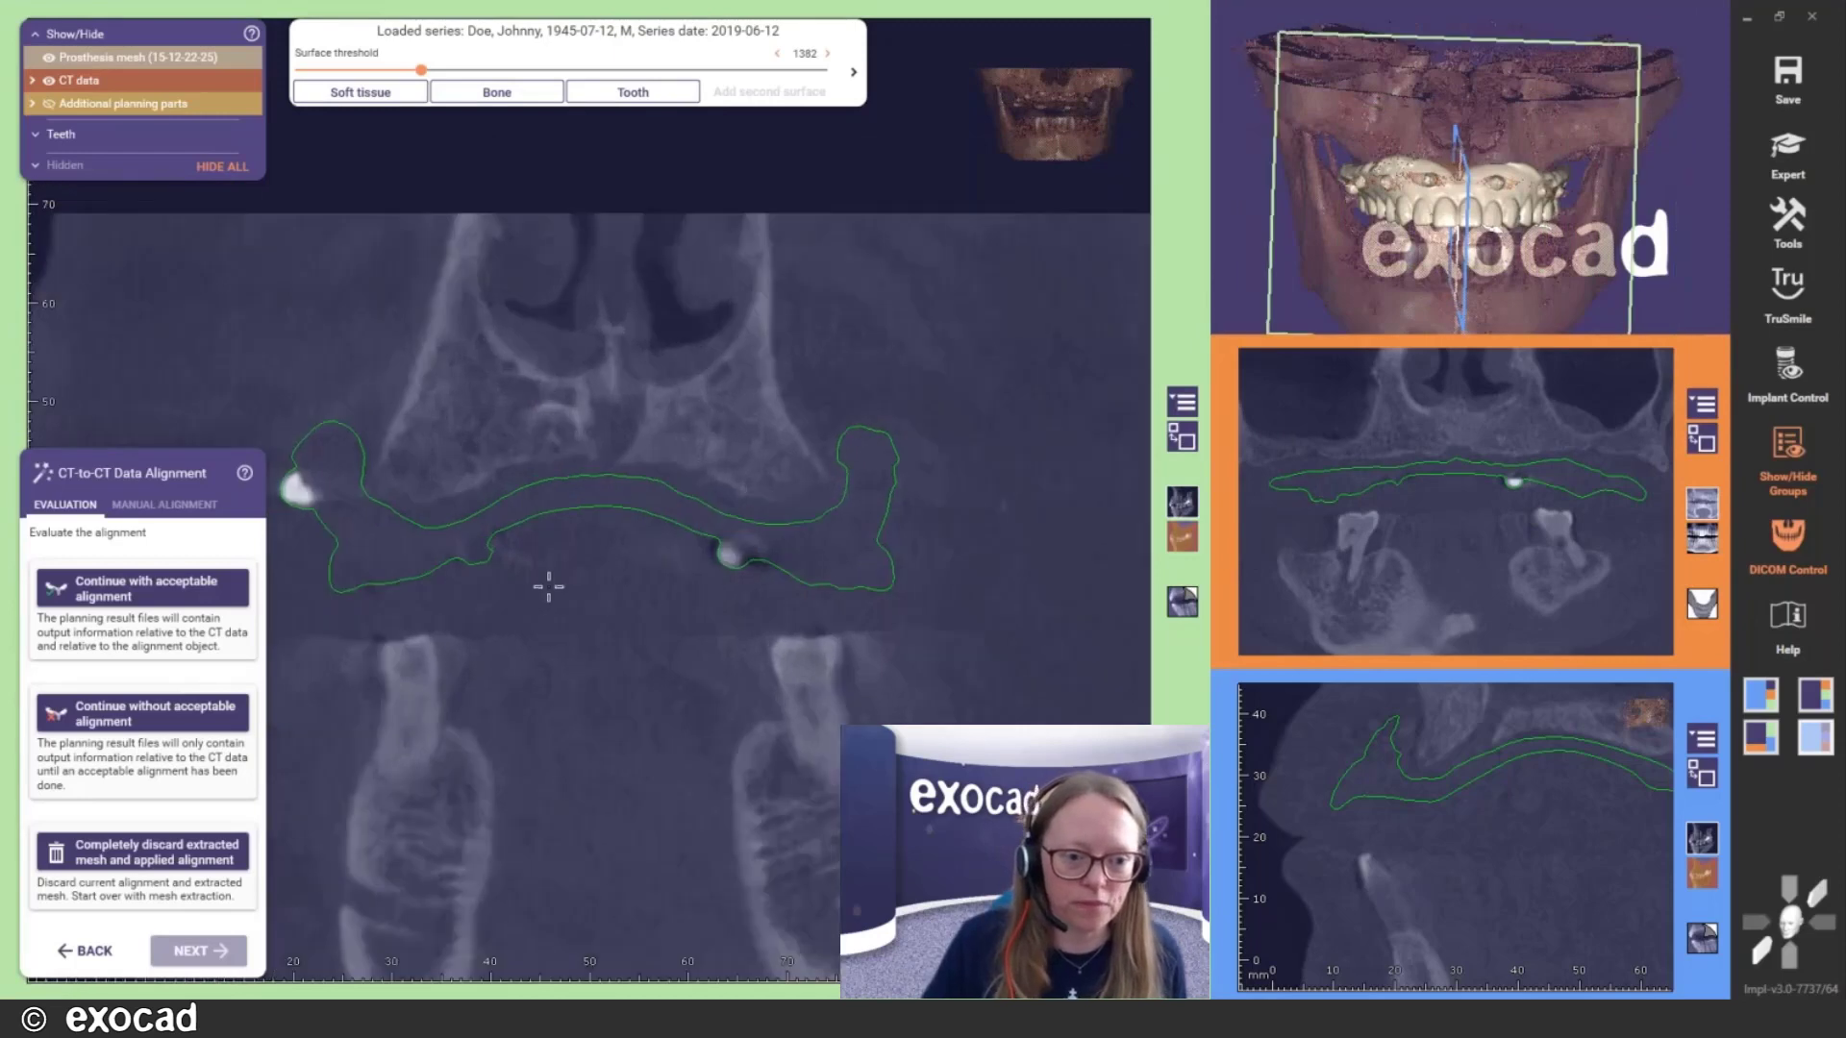
pyautogui.scroll(-5, 707, 619)
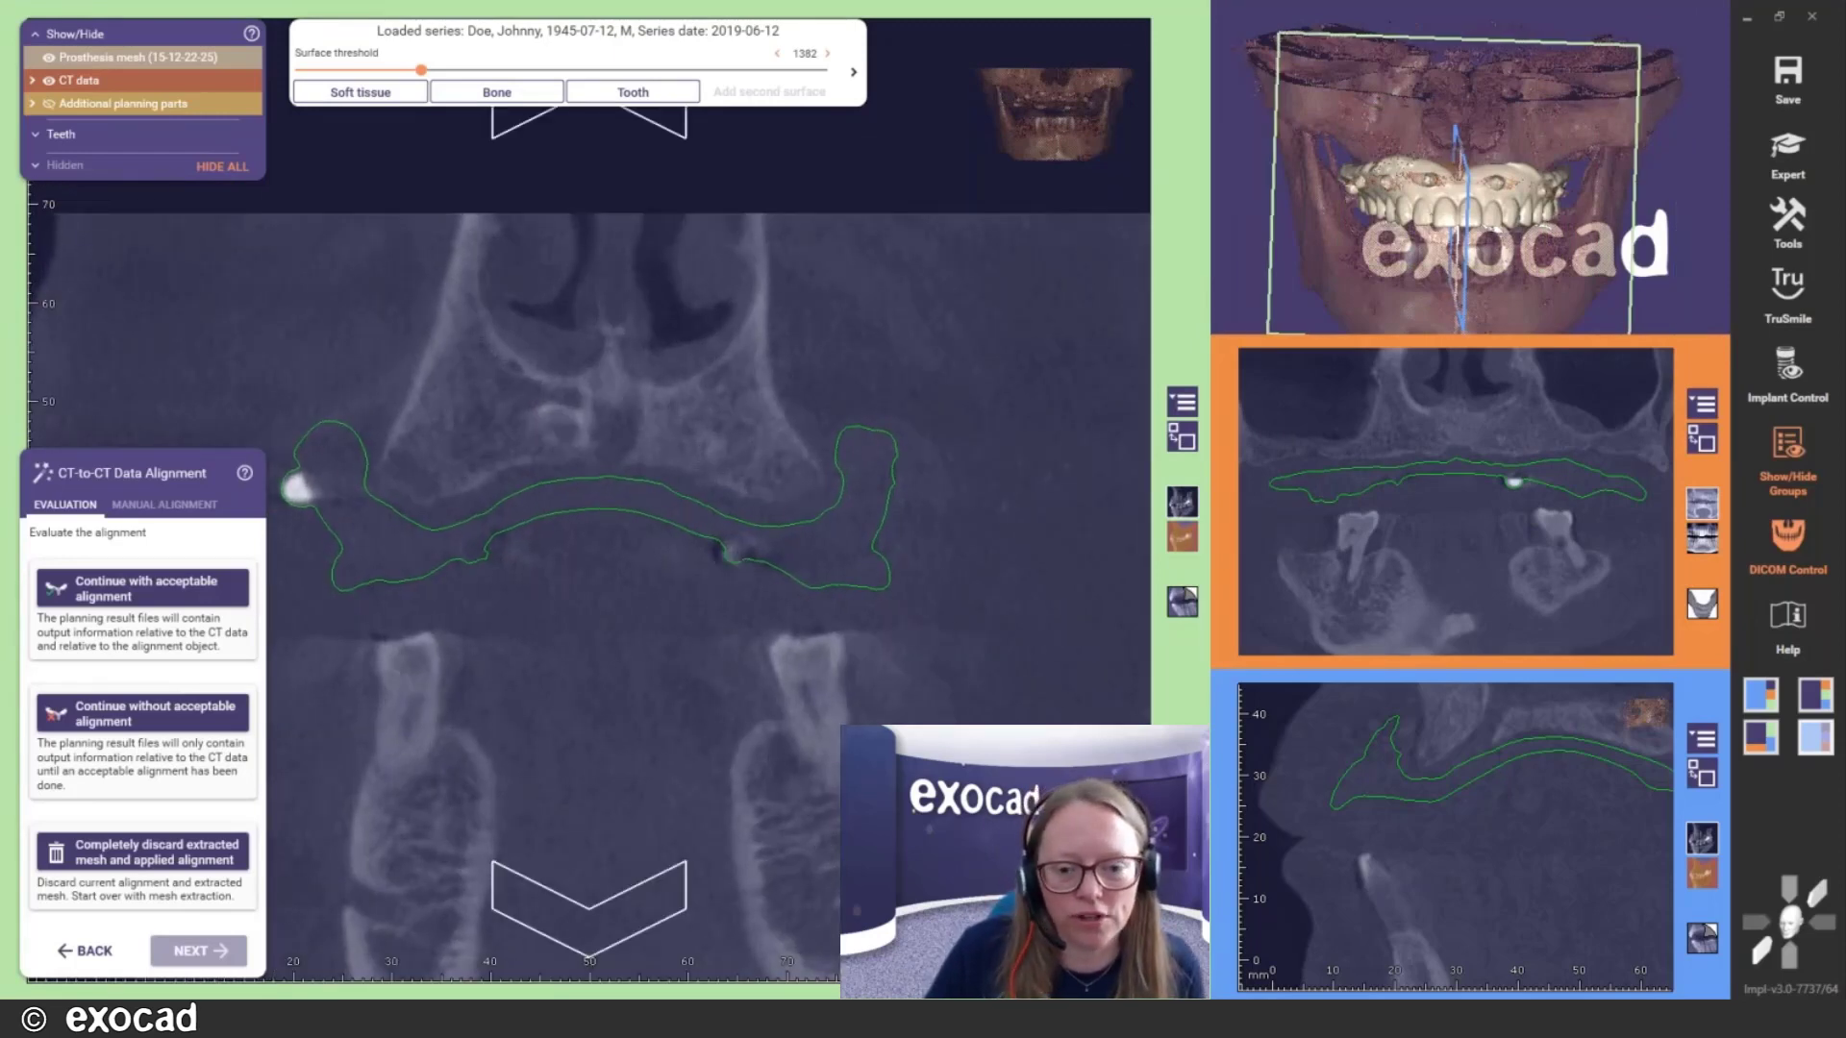
pyautogui.scroll(-3, 697, 611)
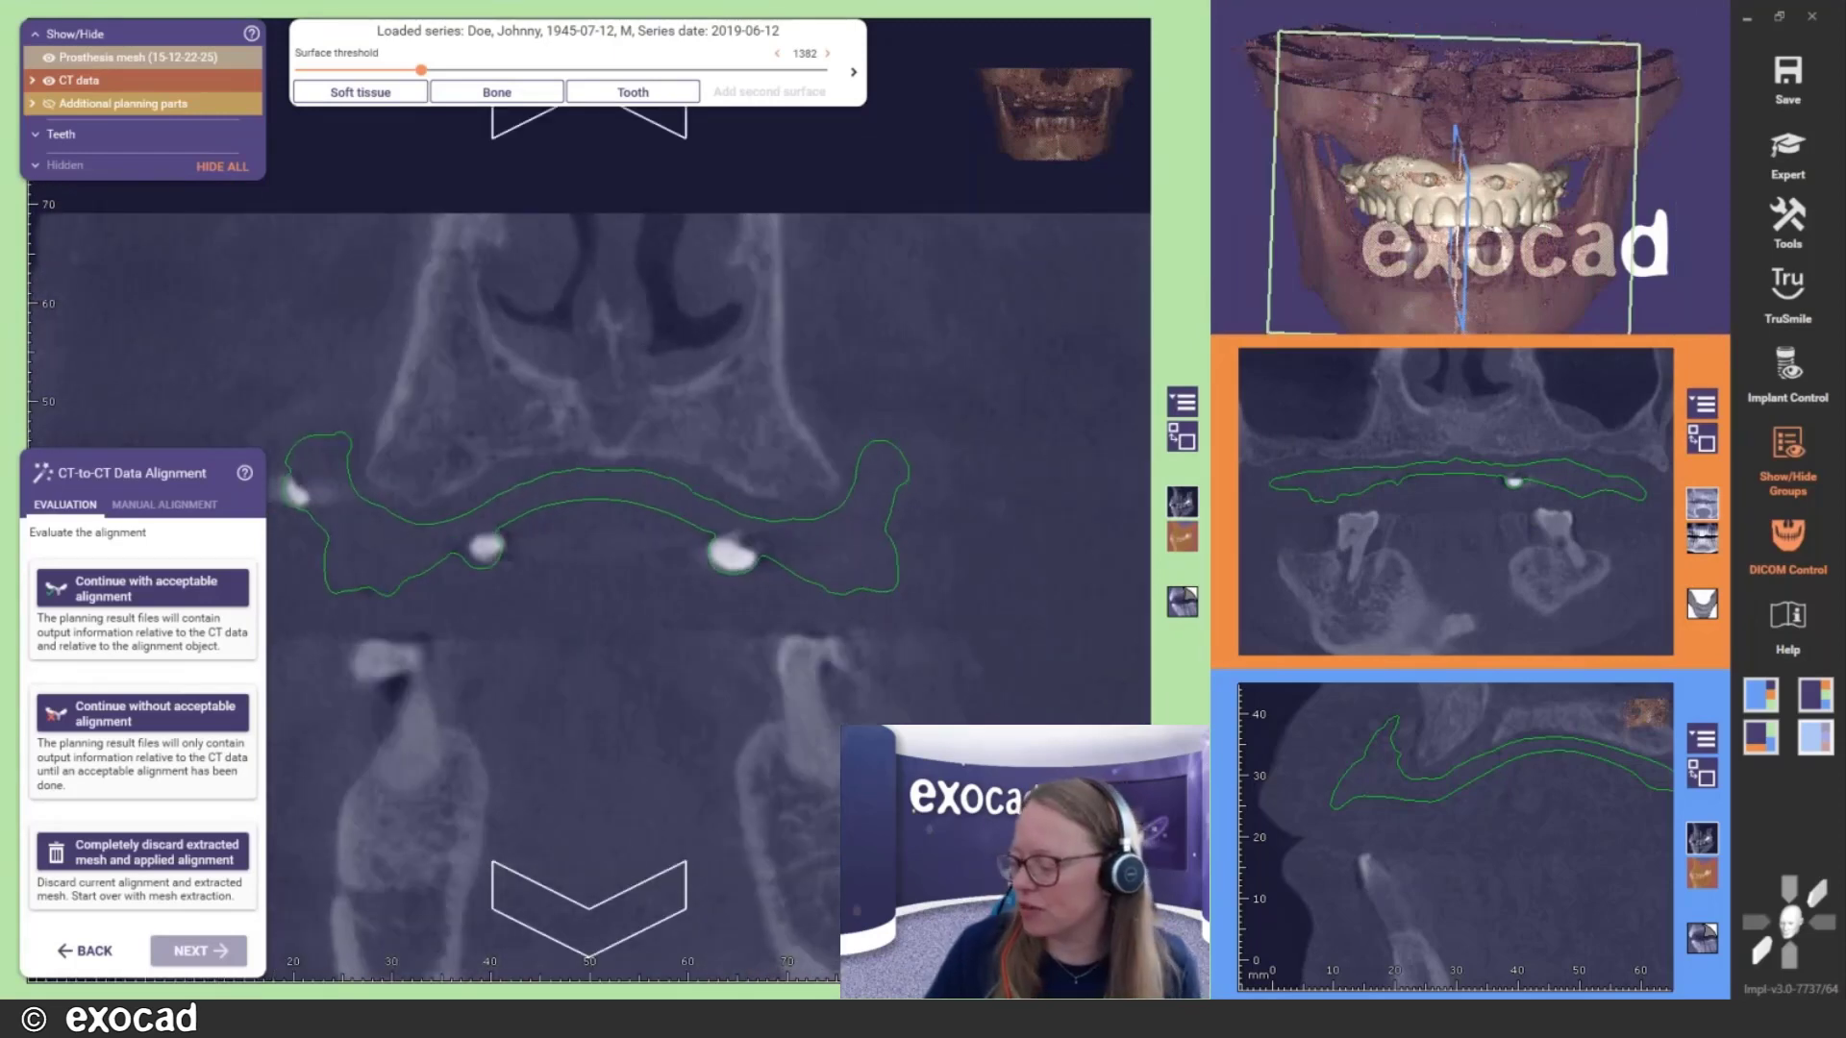
pyautogui.scroll(-5, 700, 609)
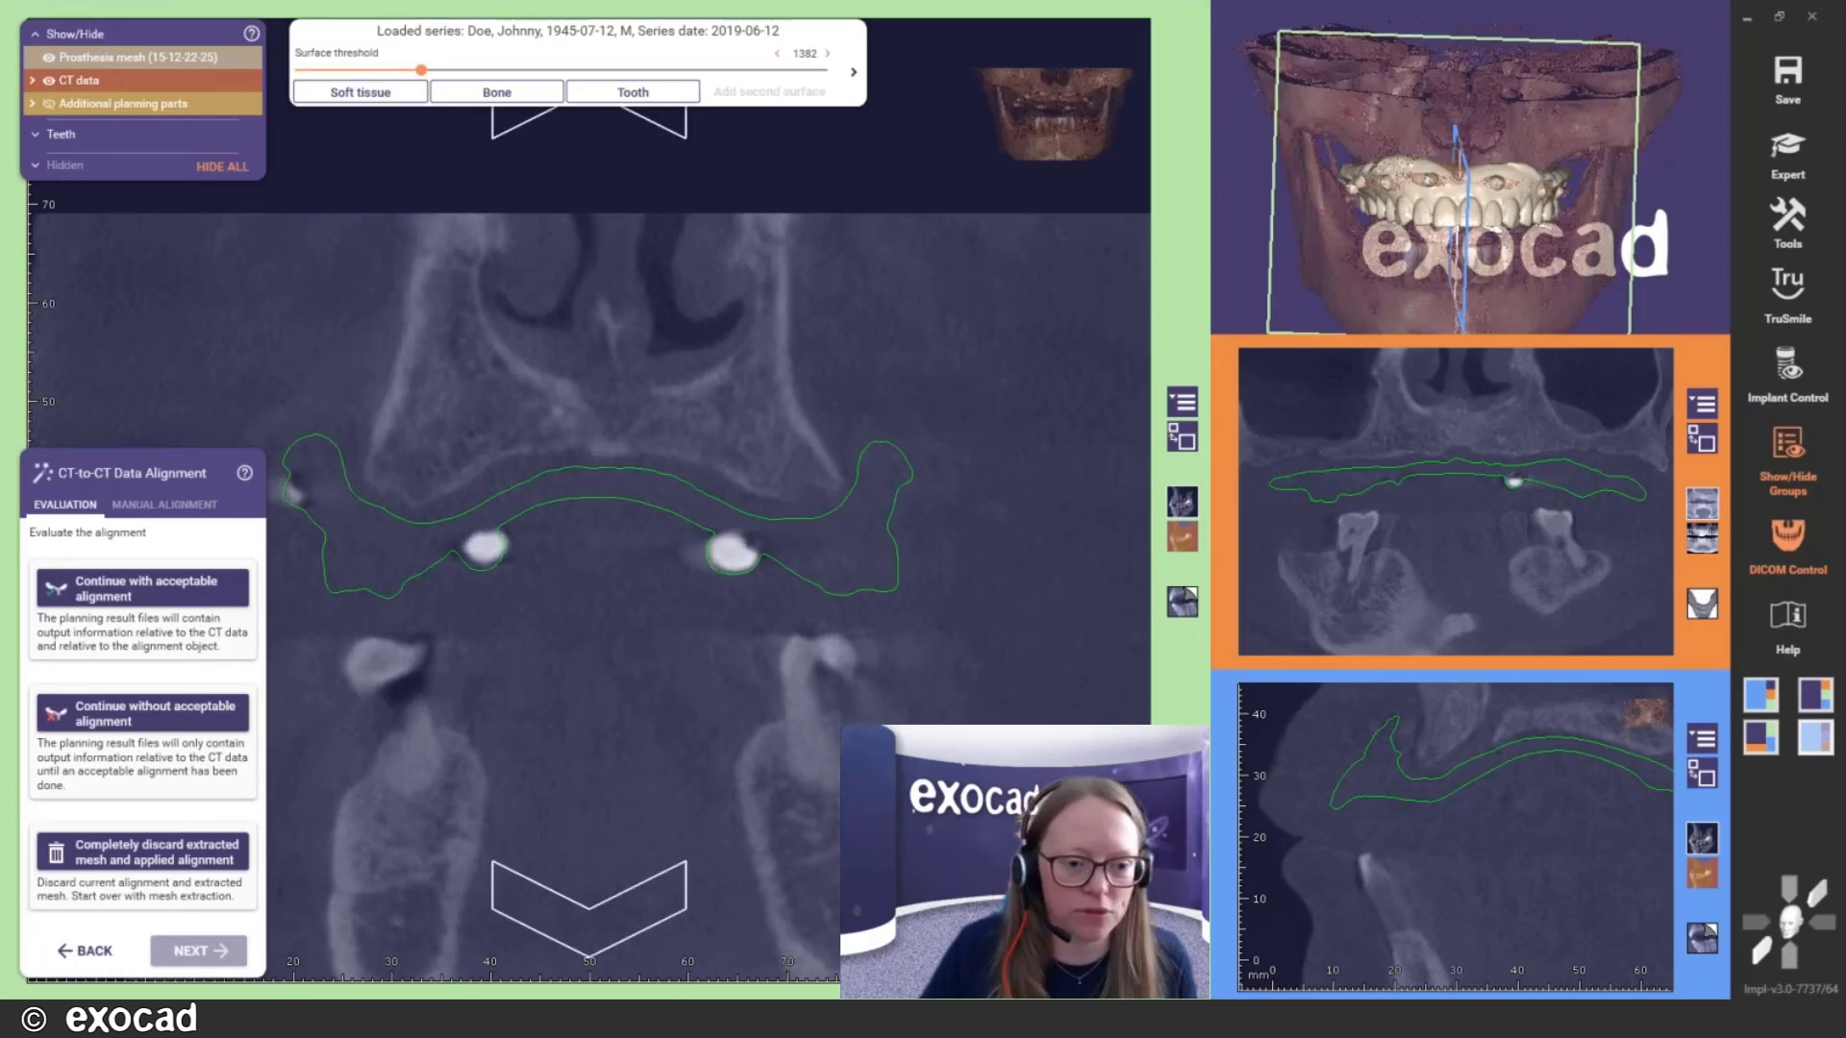
pyautogui.scroll(-6, 700, 608)
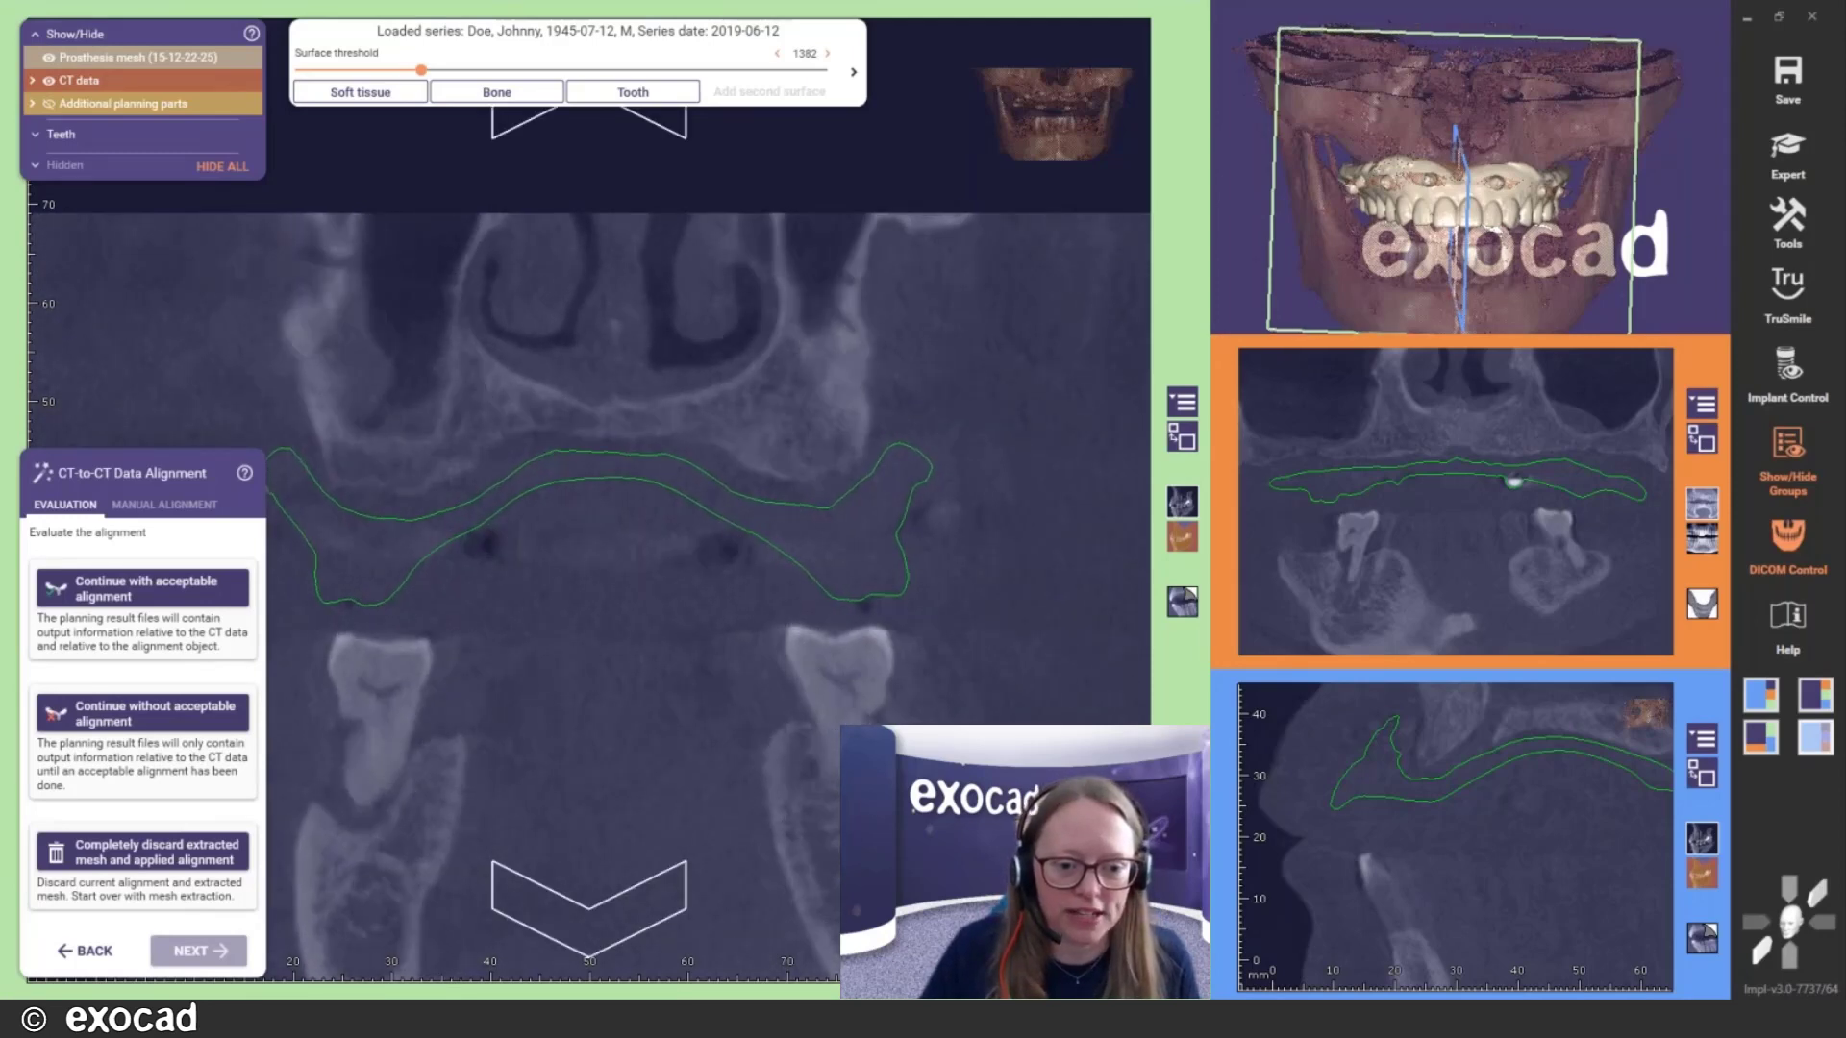
pyautogui.scroll(-5, 700, 609)
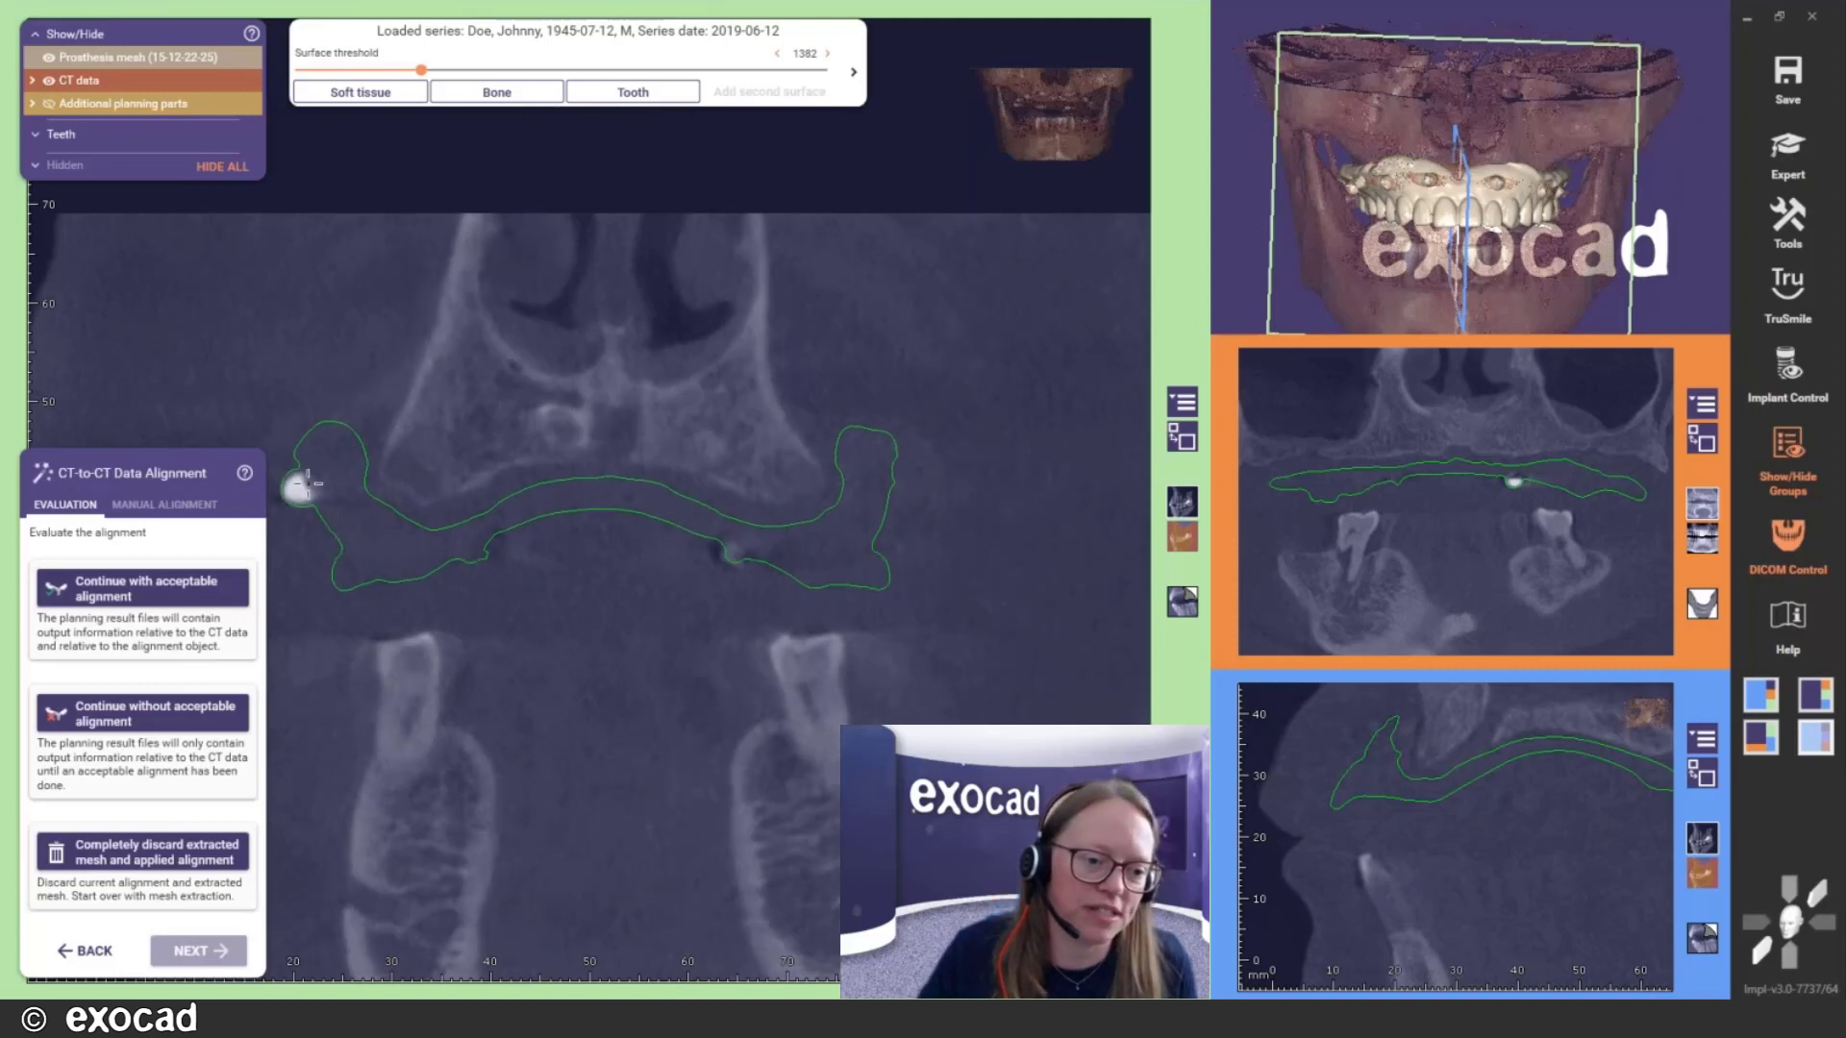
pyautogui.moveTo(589, 638); pyautogui.dragTo(589, 865)
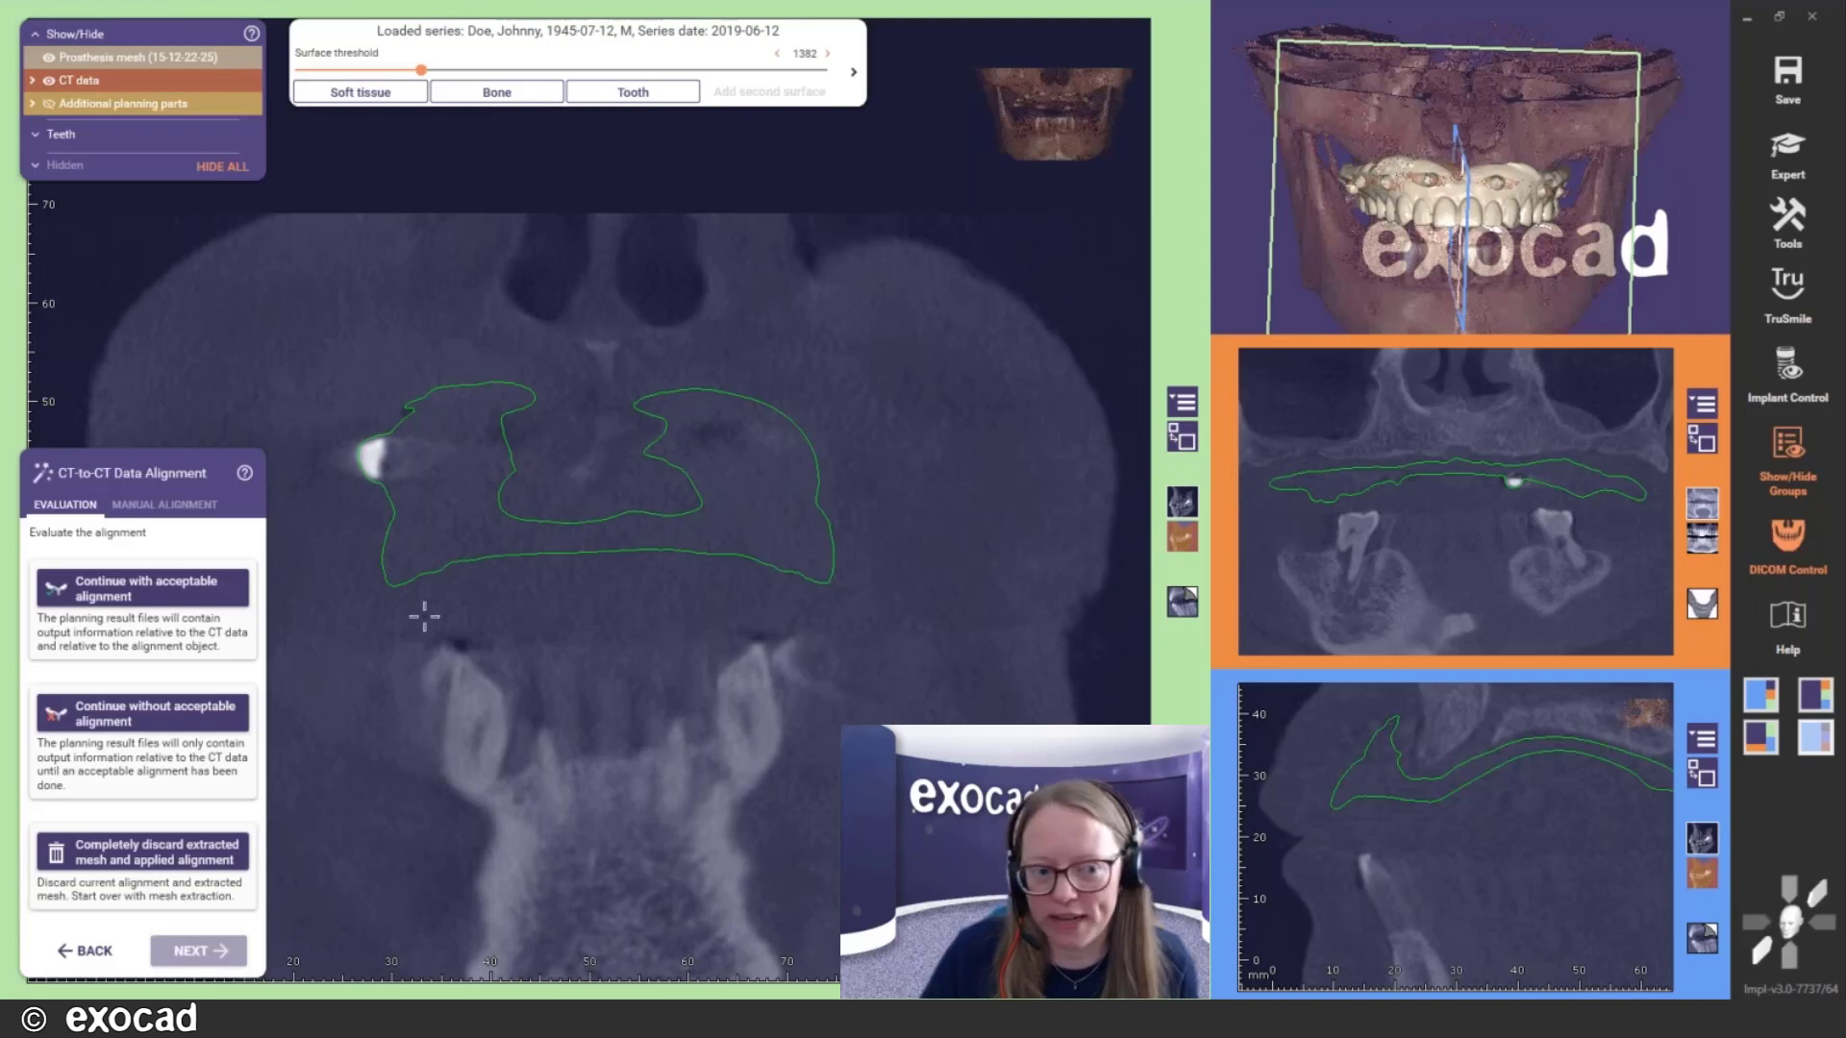
# Try aligning the prosthesis mesh manually by moving it freehand in the coronal cross-section and the 3D view
pyautogui.click(140, 506)
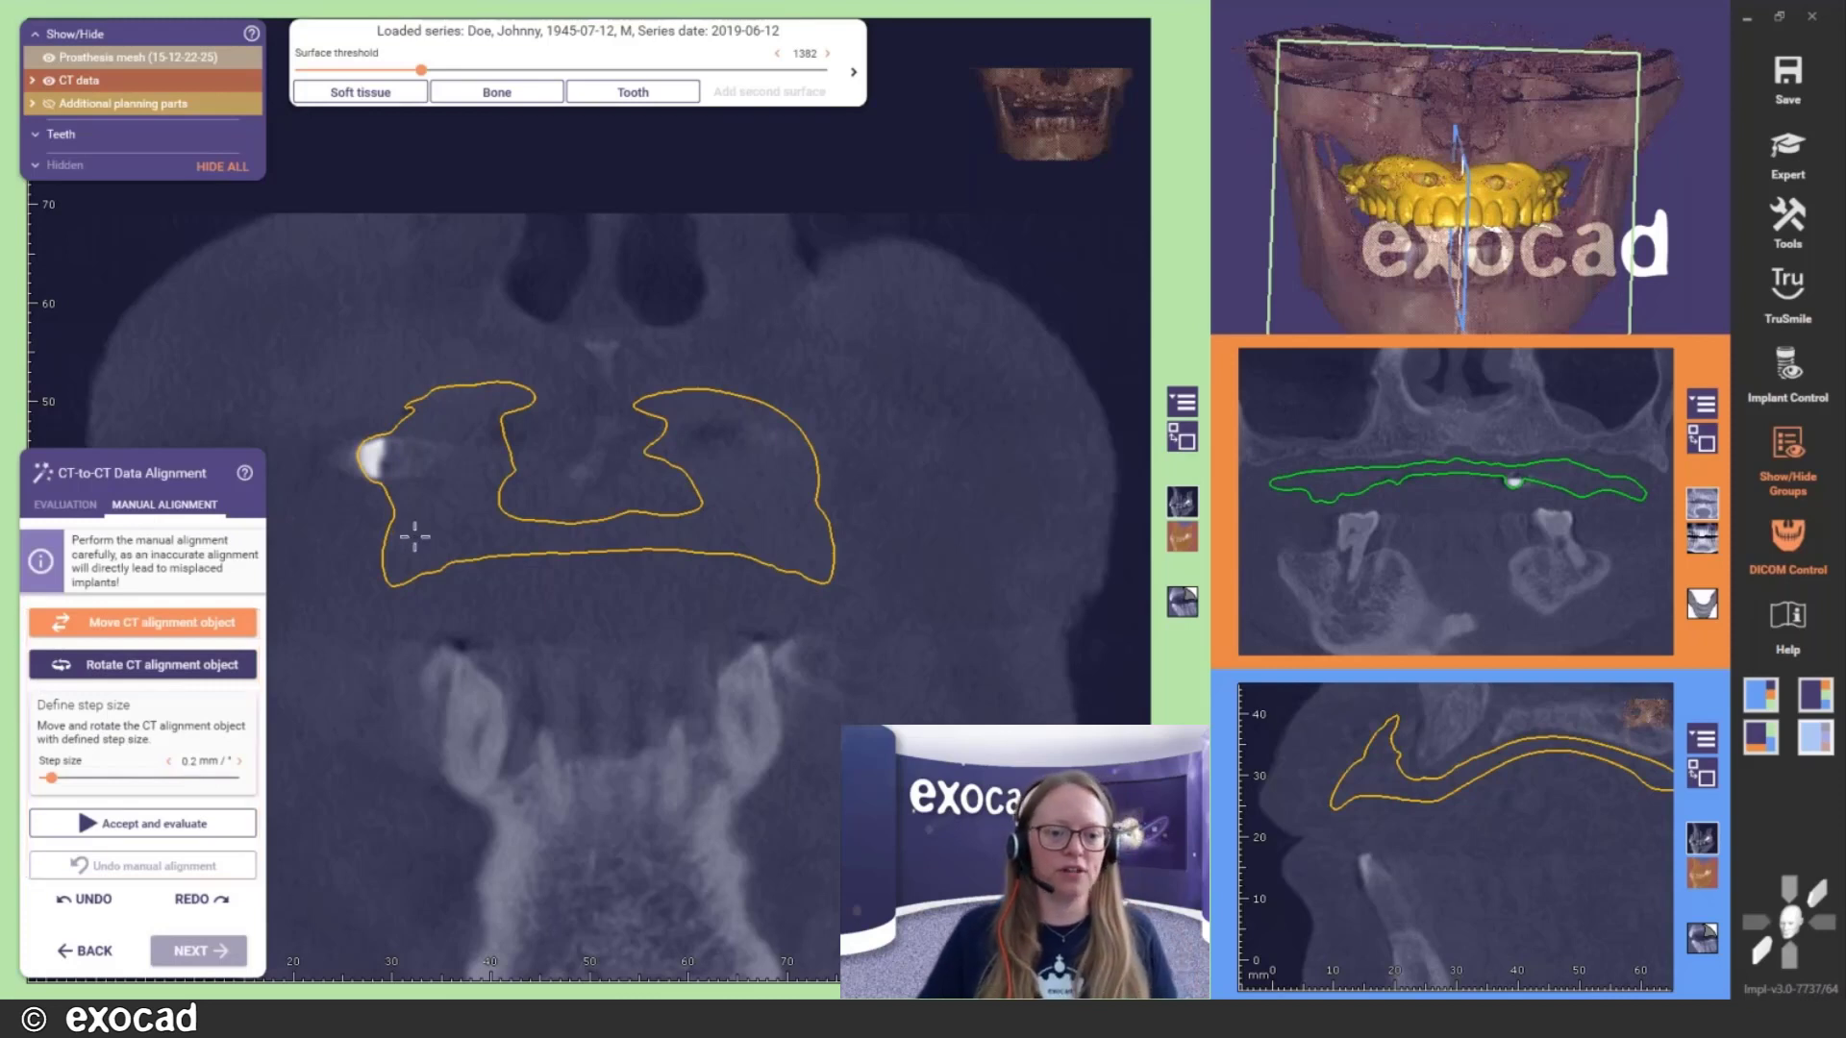
pyautogui.moveTo(495, 553); pyautogui.dragTo(493, 538)
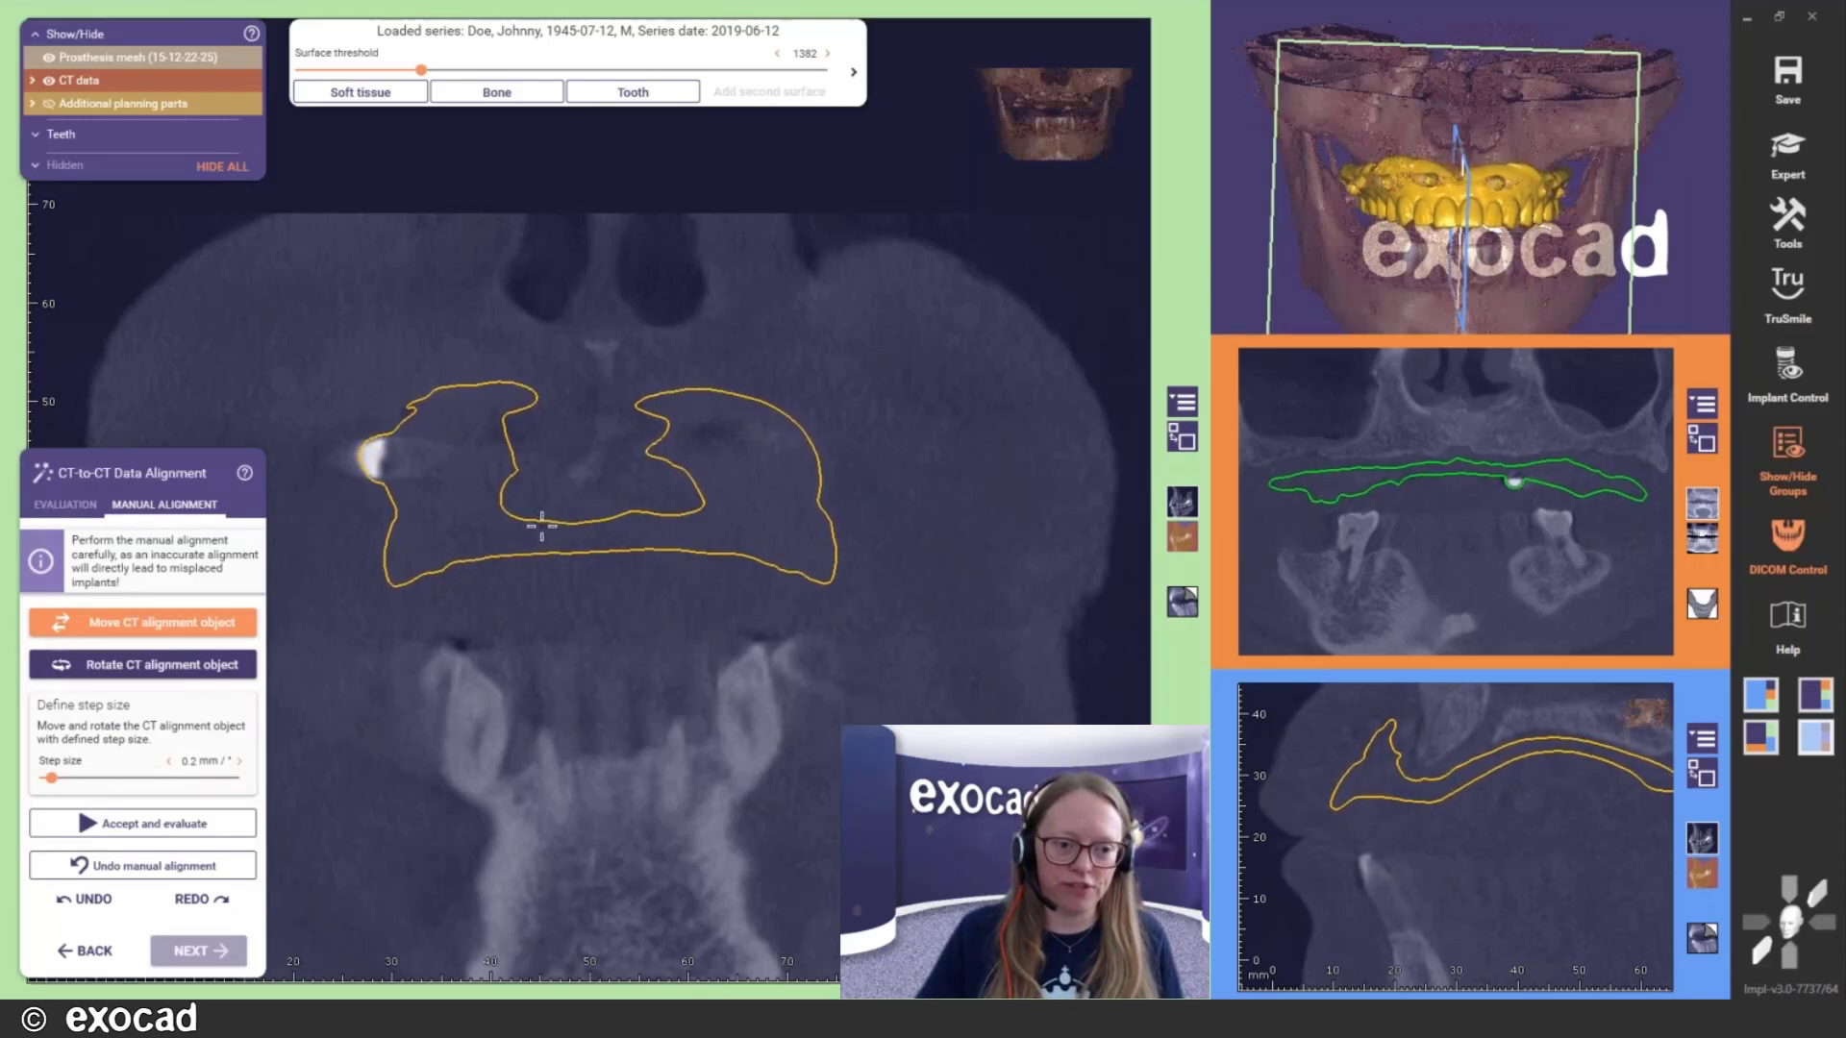
pyautogui.click(1187, 445)
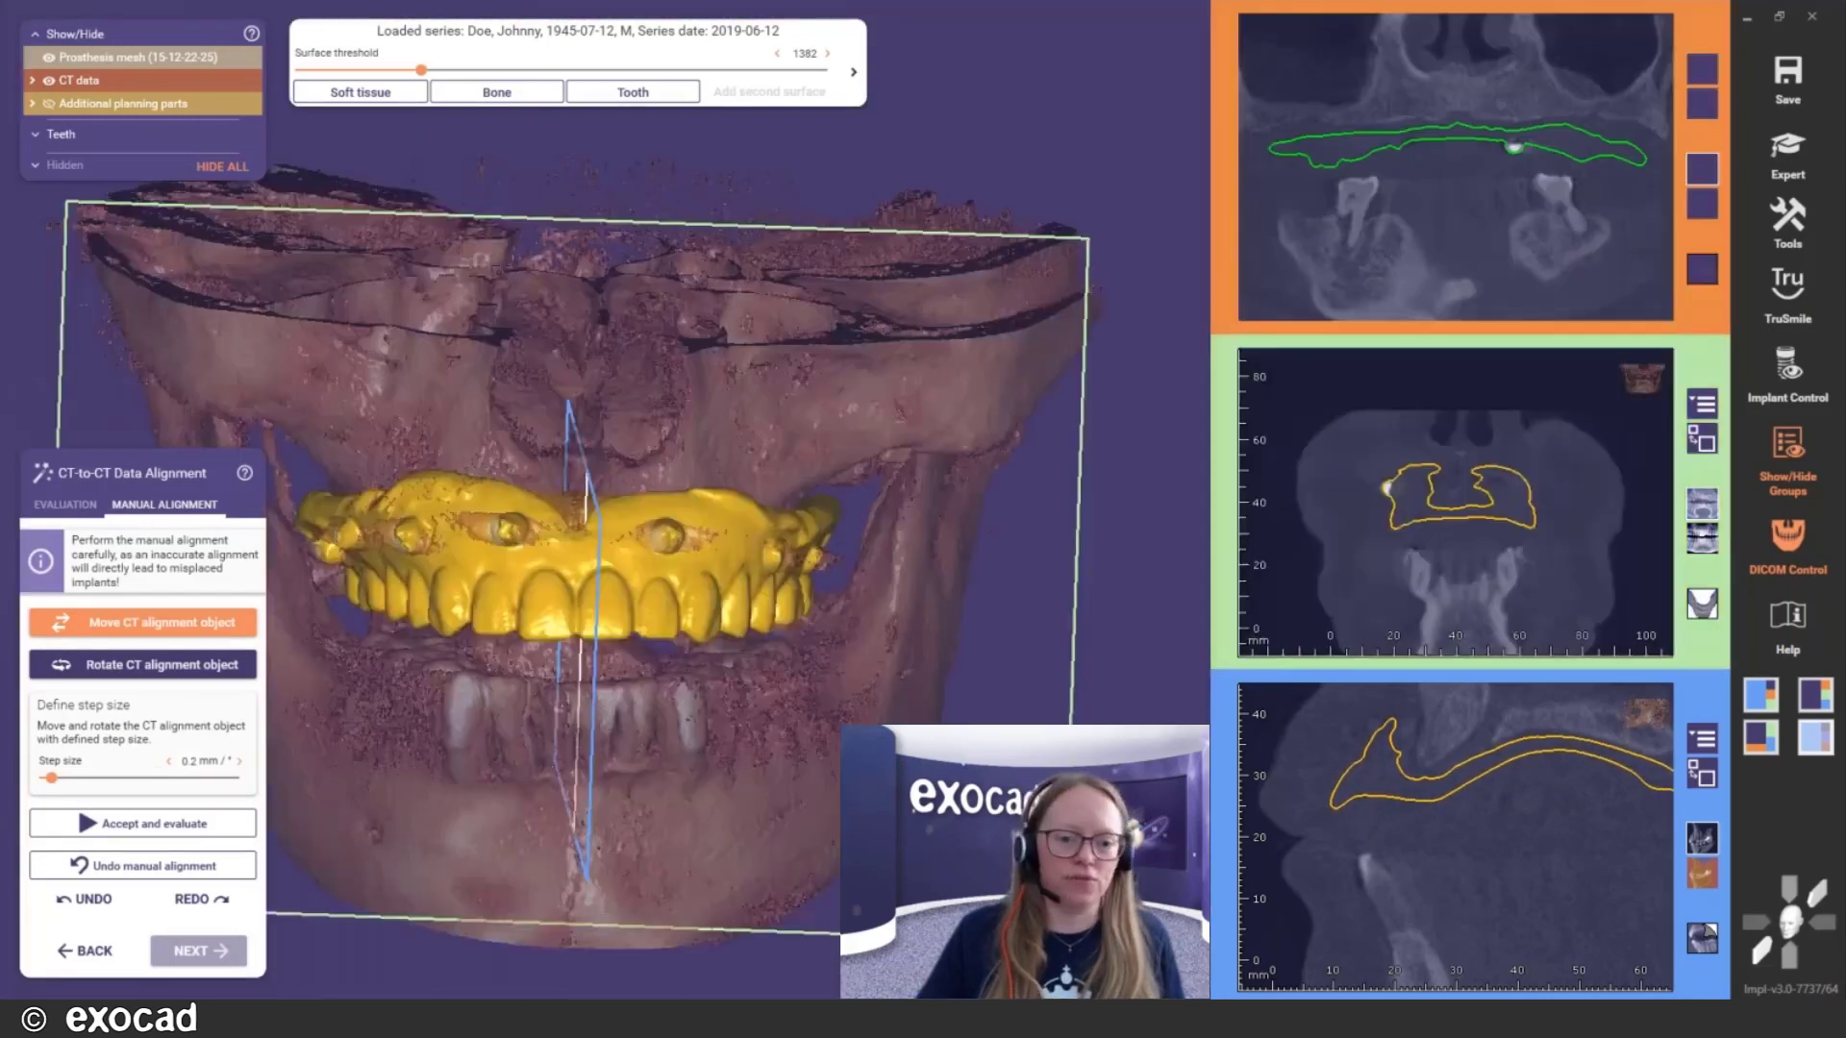
pyautogui.moveTo(666, 584); pyautogui.dragTo(669, 573)
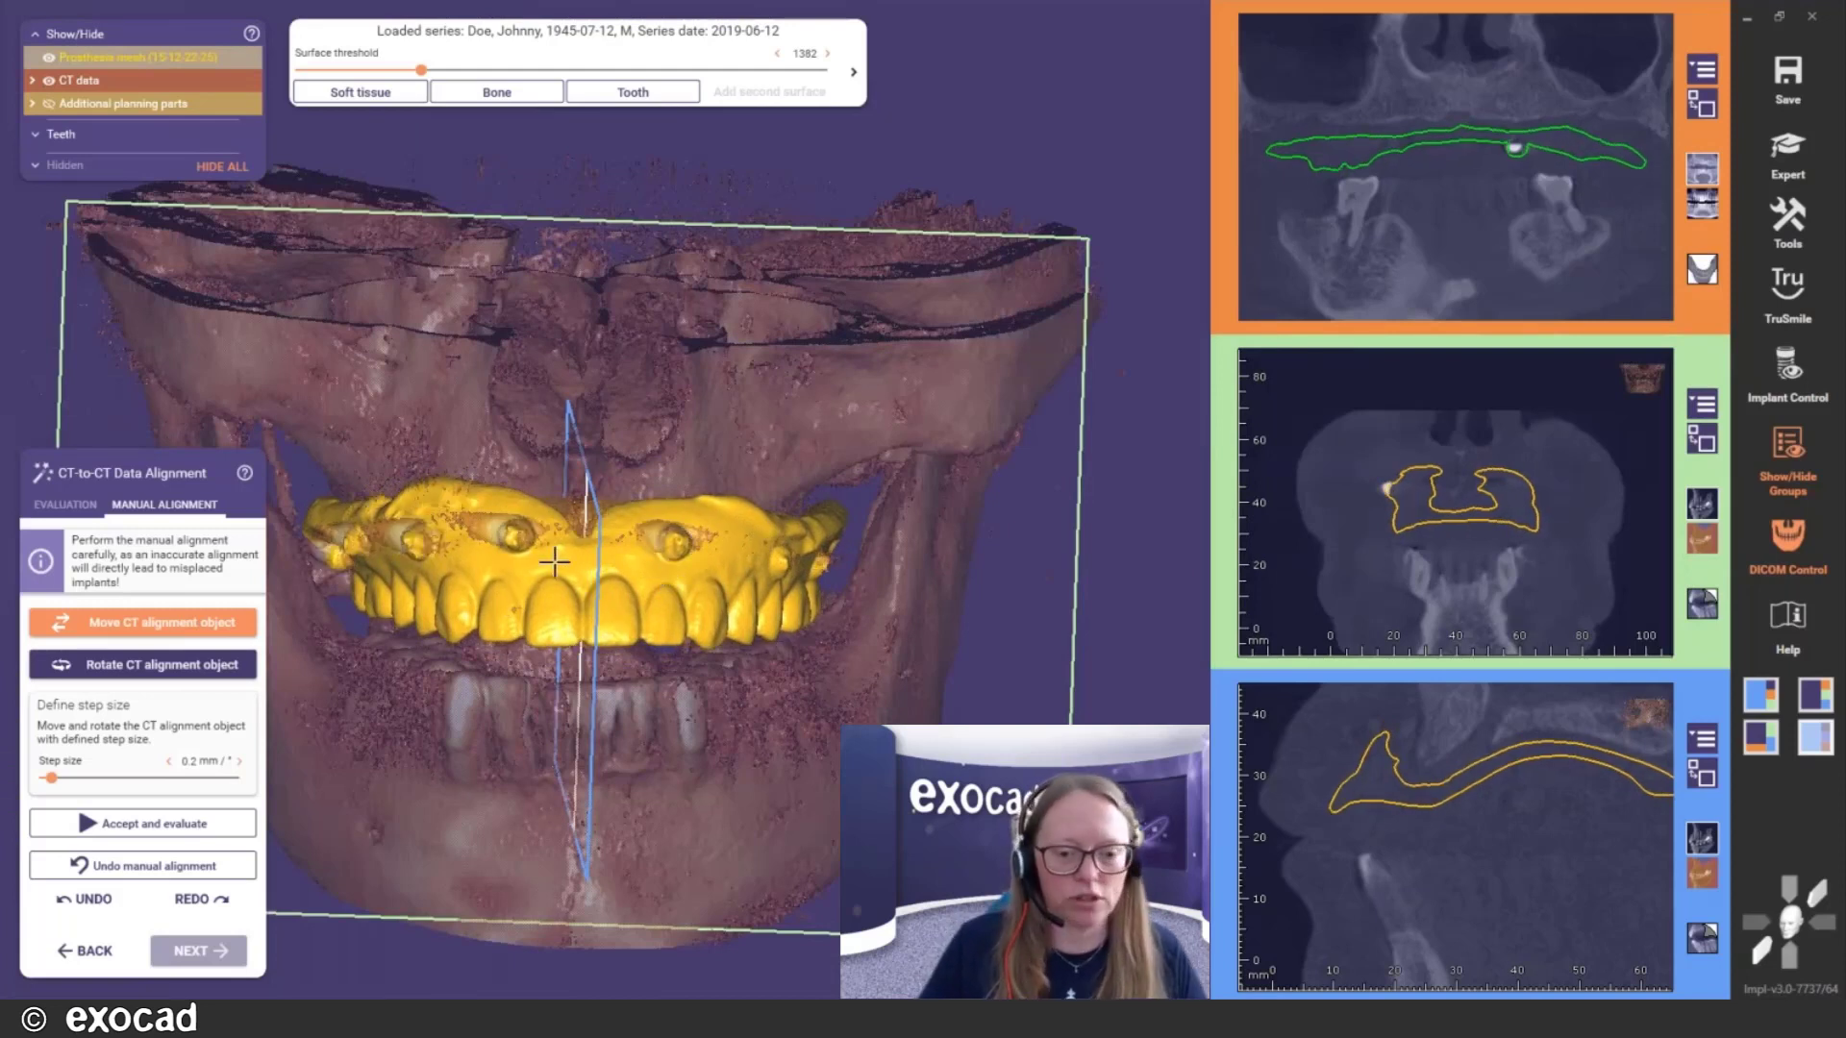
pyautogui.moveTo(484, 569); pyautogui.dragTo(472, 561)
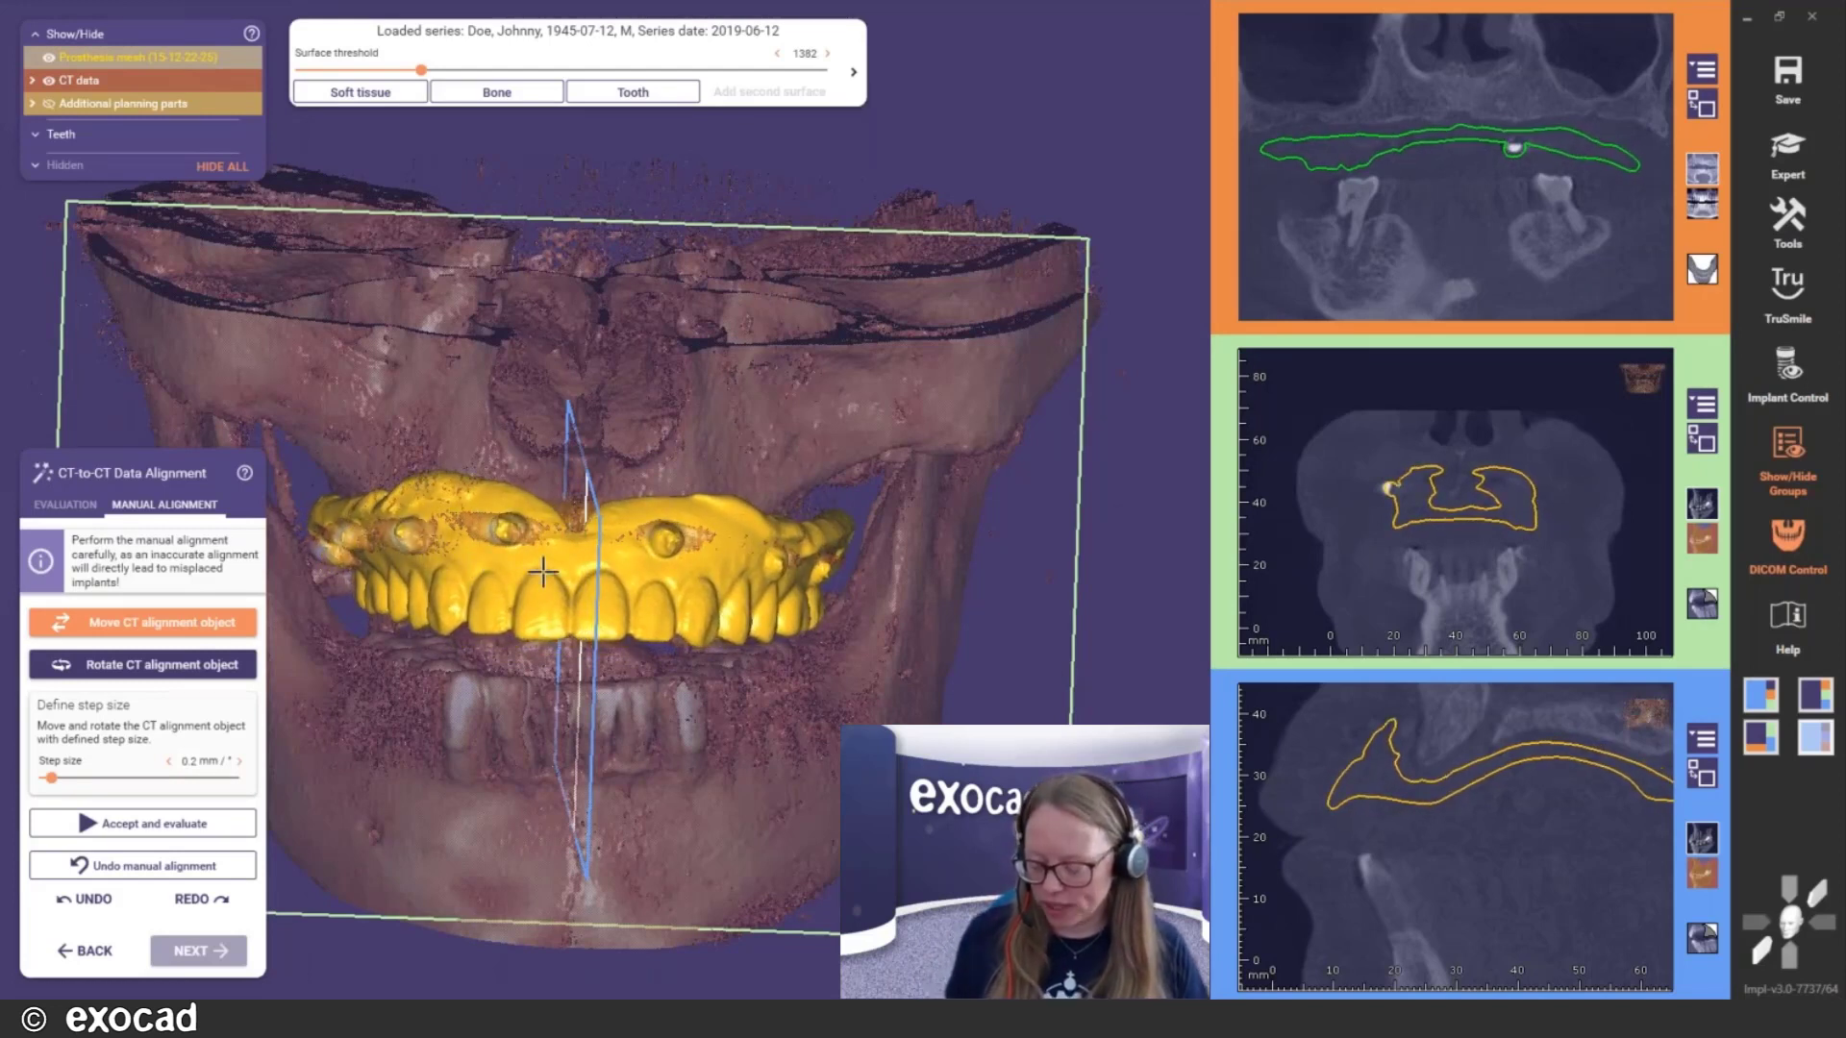
# Nudge the prosthesis mesh upward relative to the patient CT in 0.2 mm steps
pyautogui.press('Up')
pyautogui.press('Up')
pyautogui.press('Up')
pyautogui.press('Up')
pyautogui.press('Up')
pyautogui.press('Up')
pyautogui.press('Up')
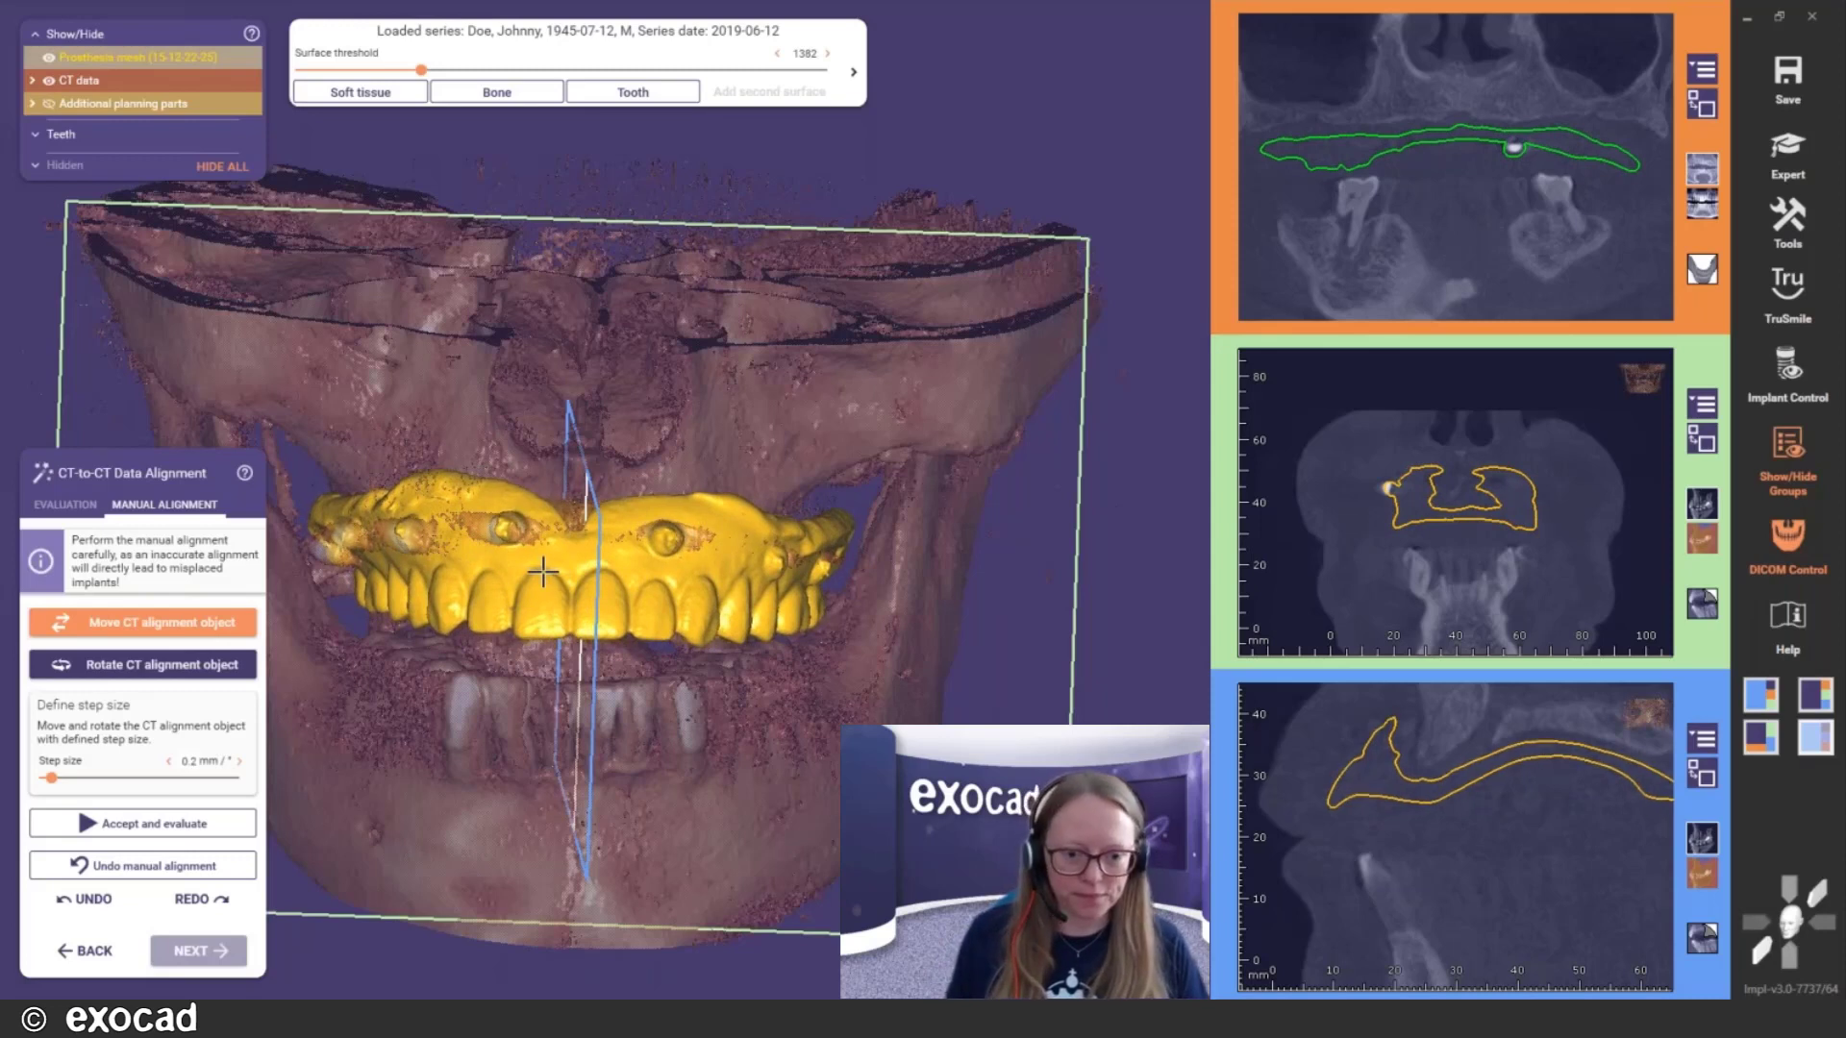
pyautogui.press('Up')
pyautogui.press('Up')
pyautogui.press('Up')
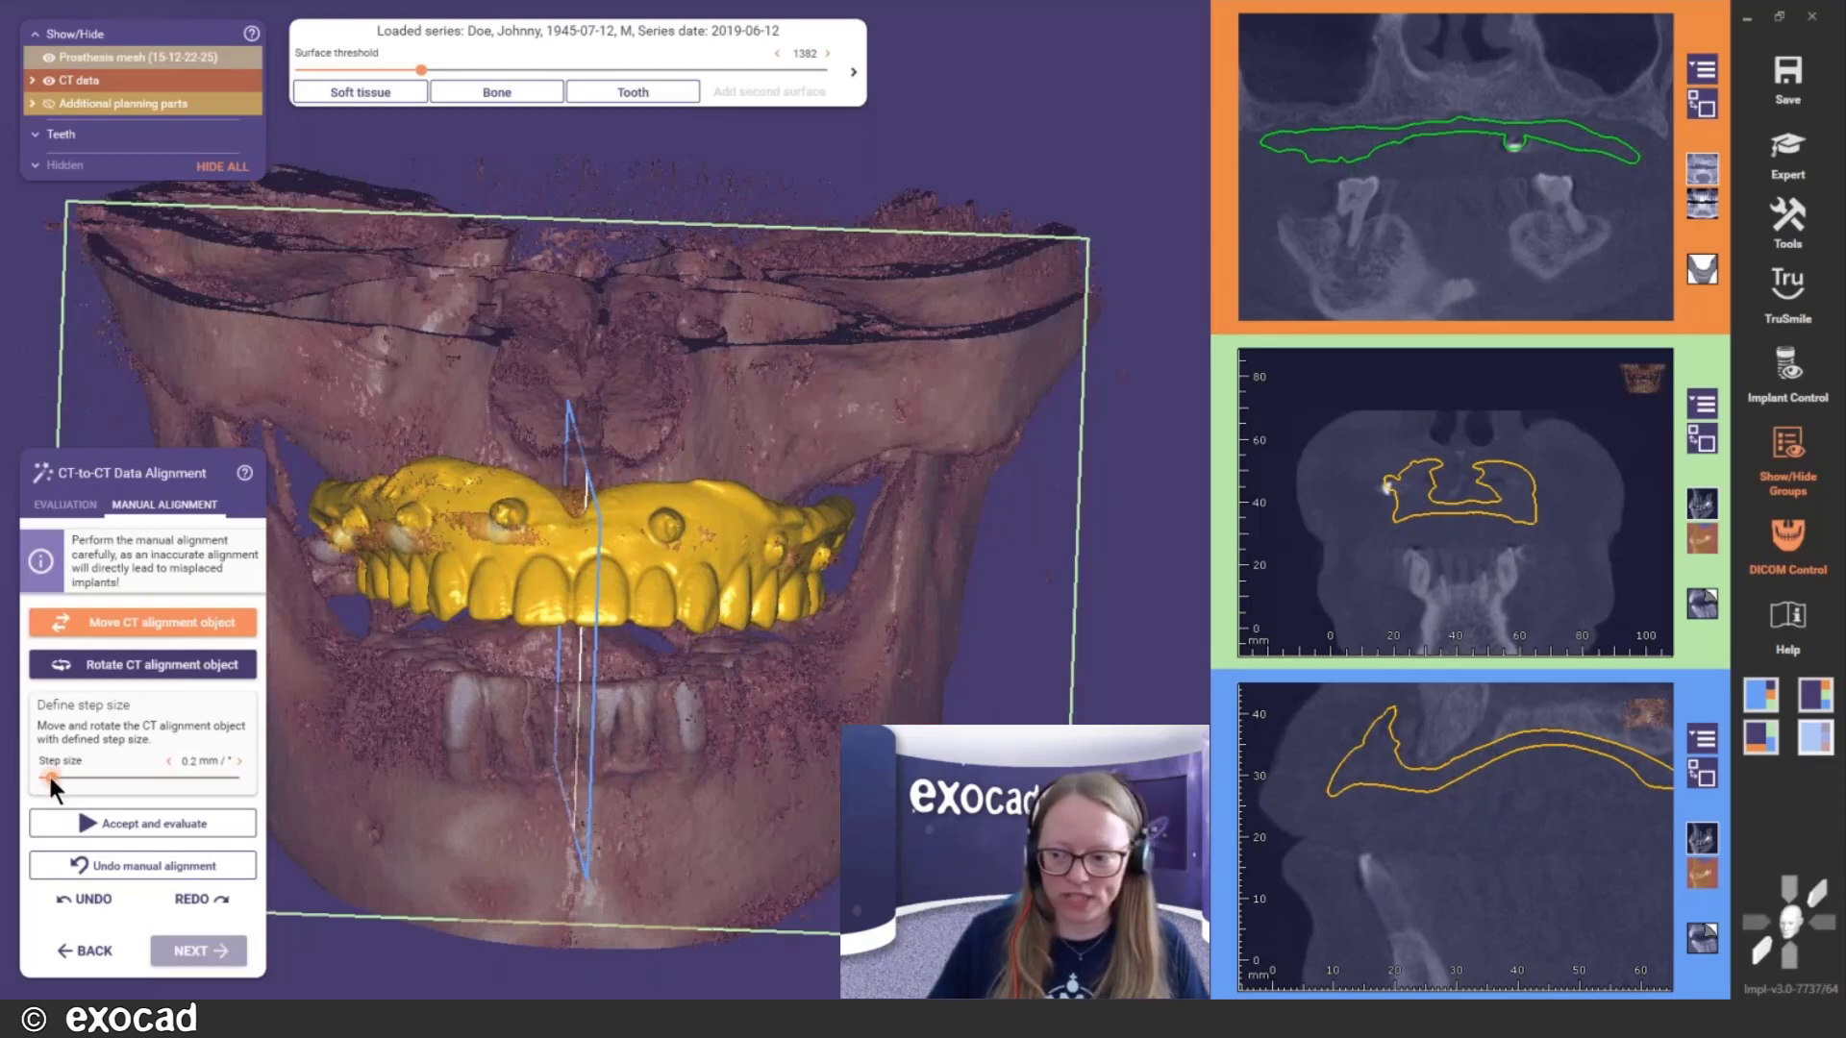
# Set the manual alignment step size to 3 mm and shift the prosthesis mesh up and back down
pyautogui.moveTo(50, 775); pyautogui.dragTo(129, 771)
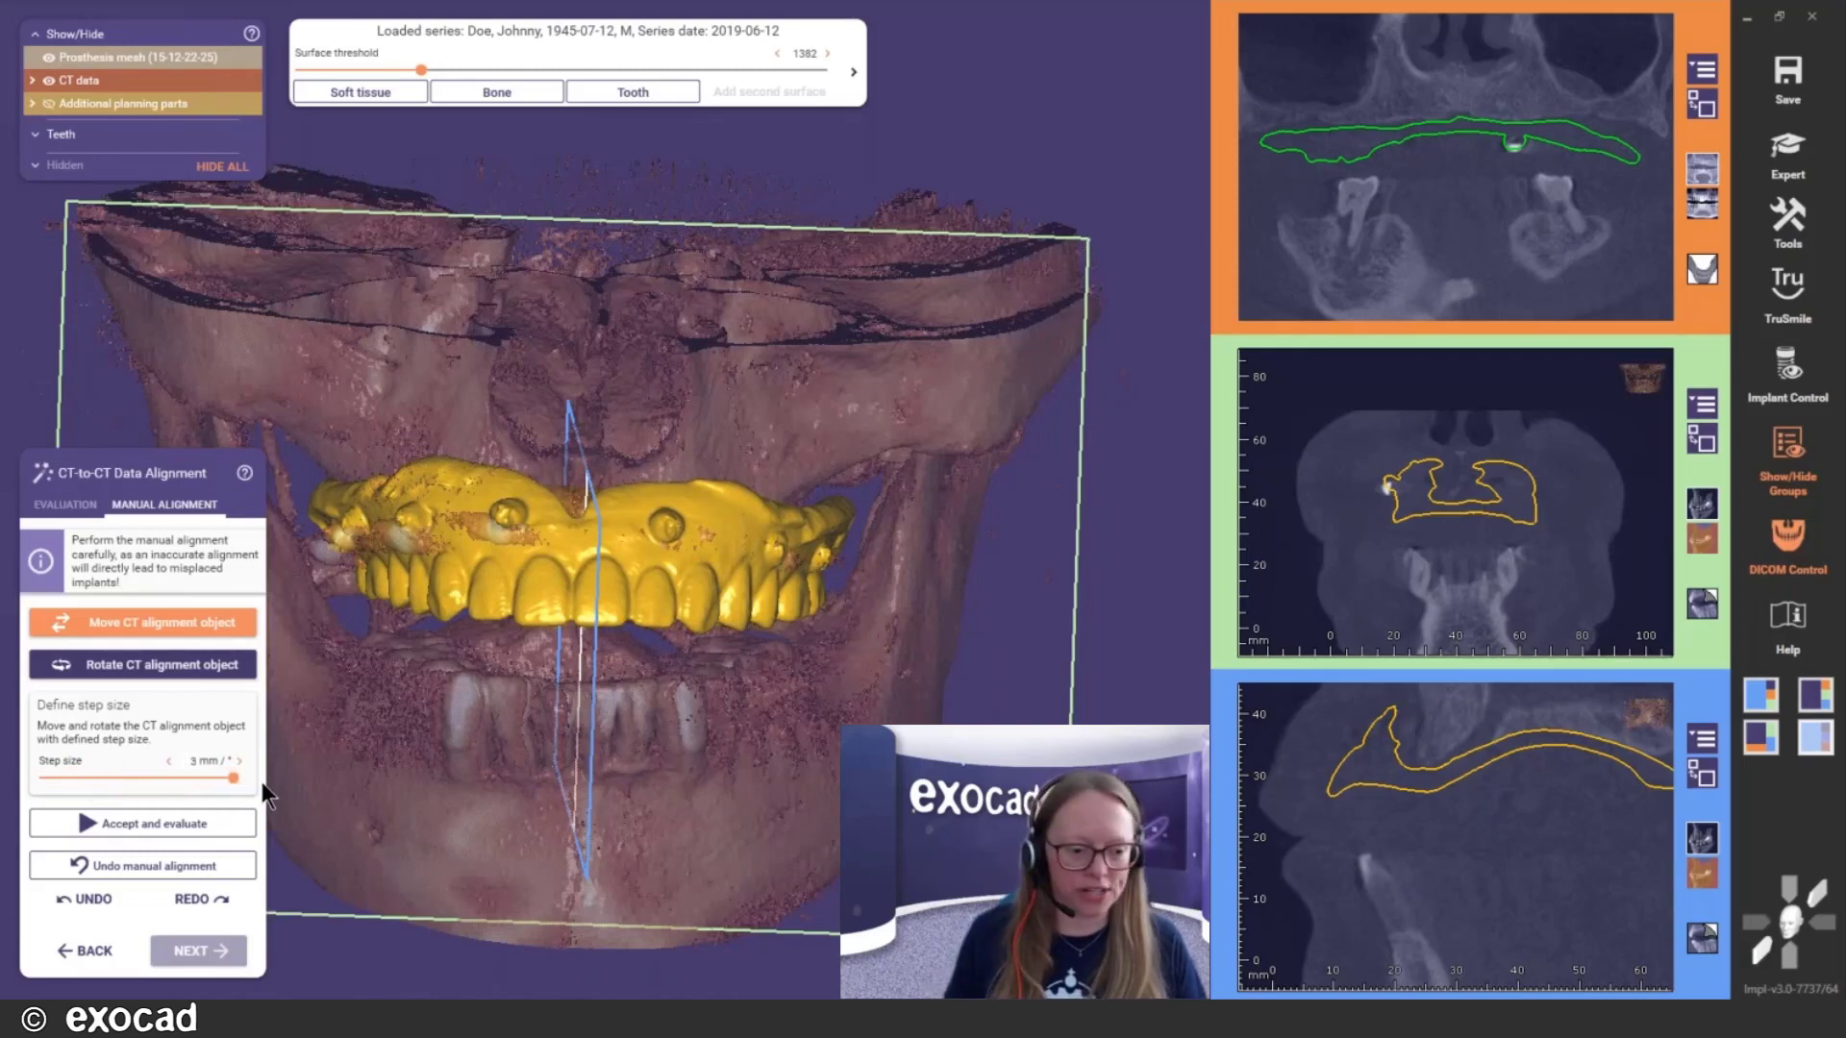
pyautogui.press('Up')
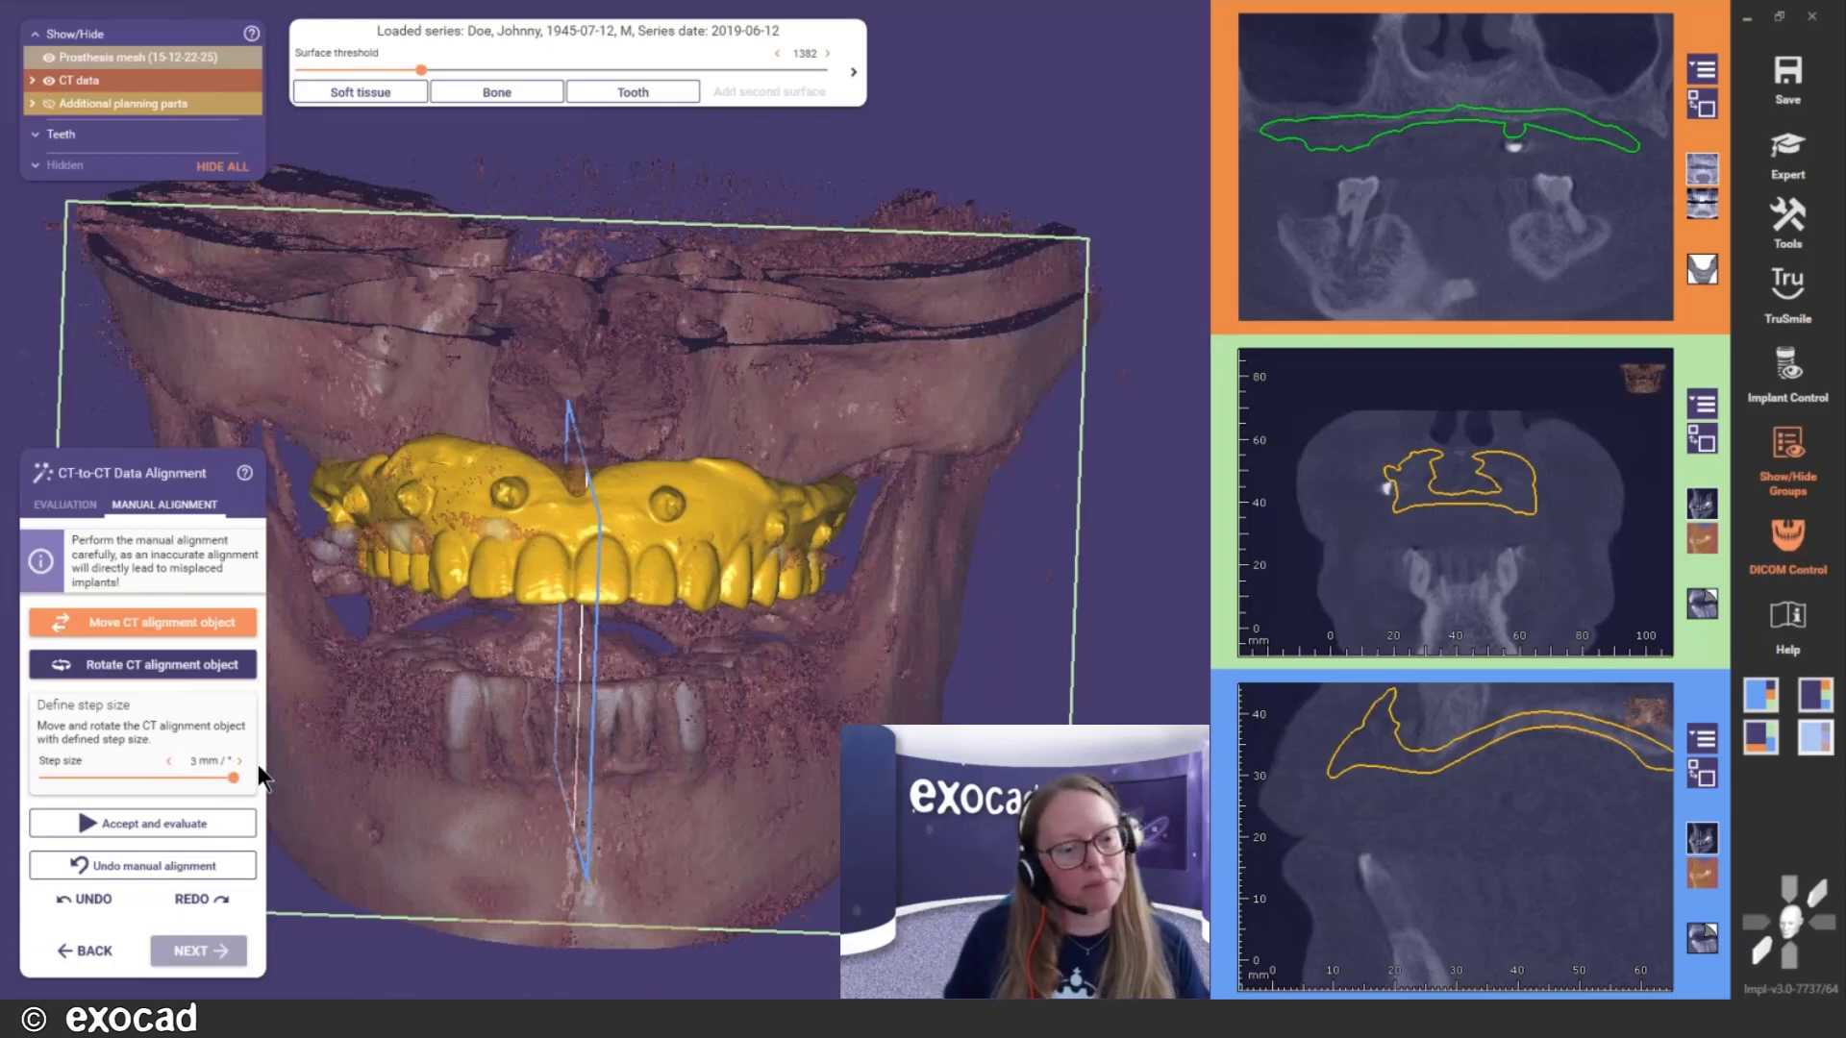
pyautogui.press('Up')
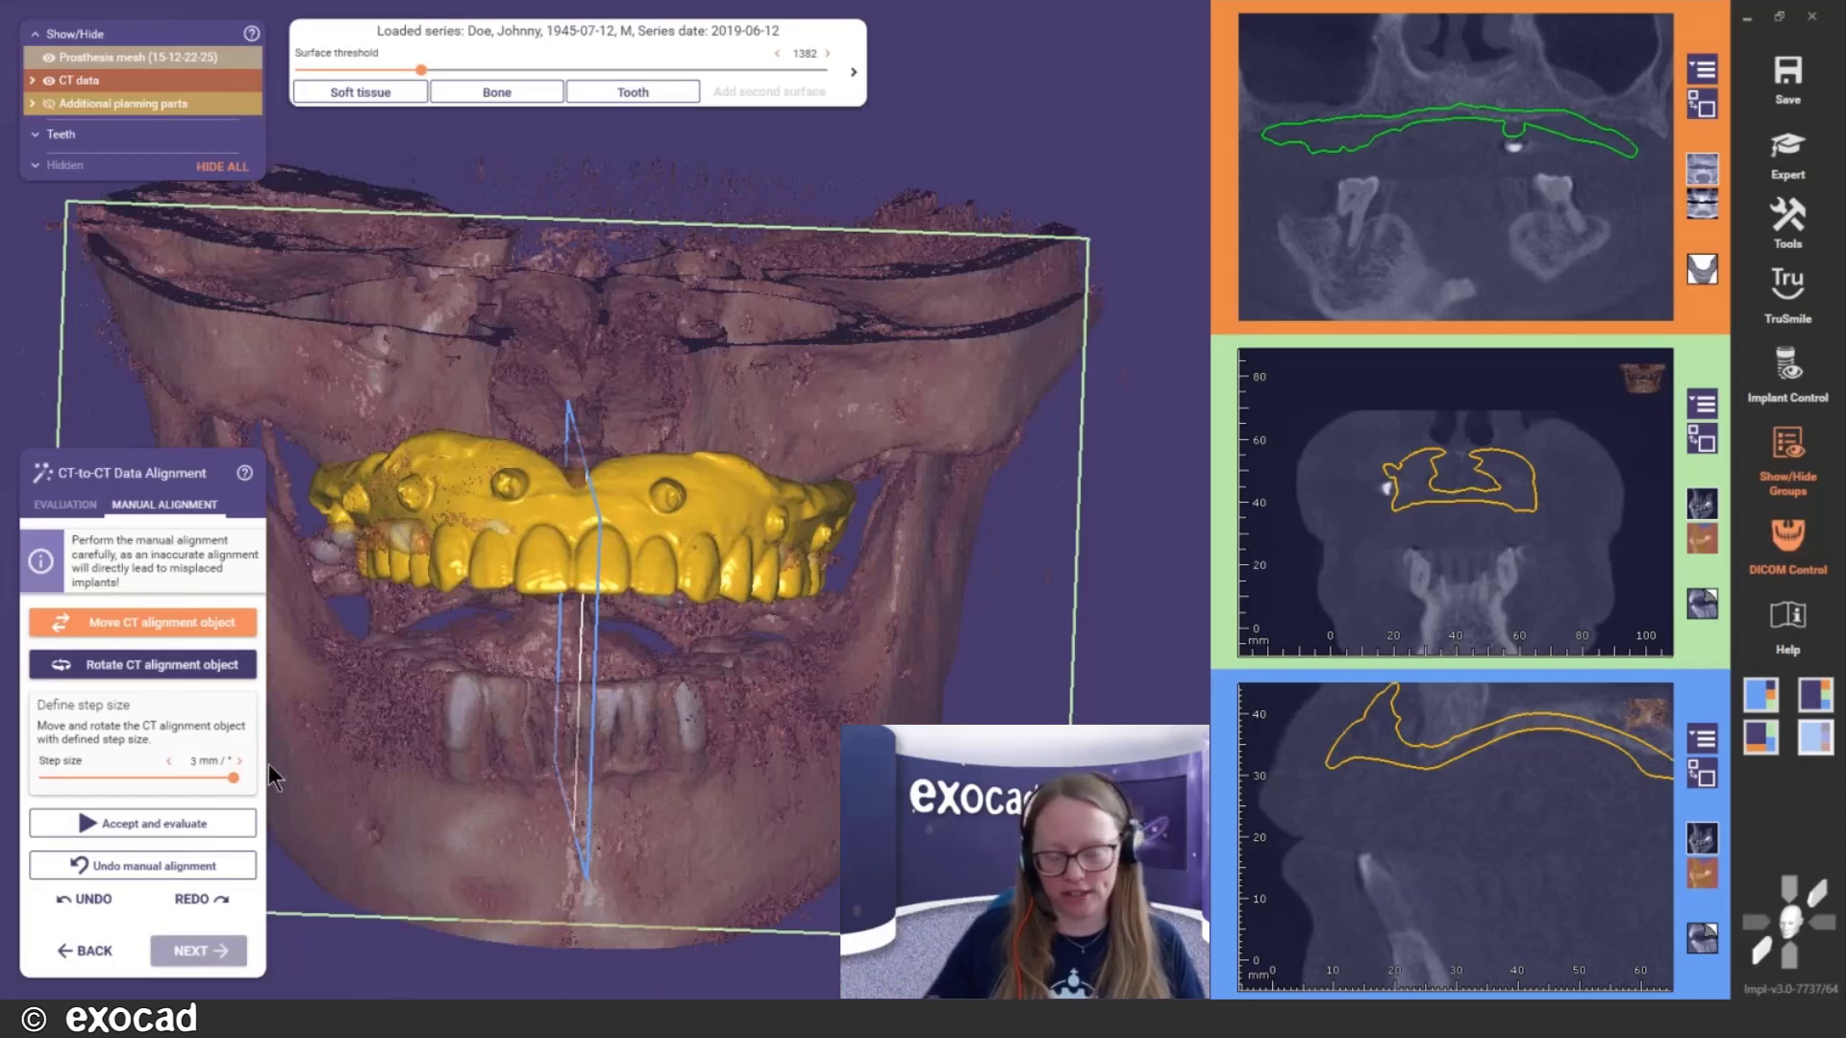
pyautogui.press('Down')
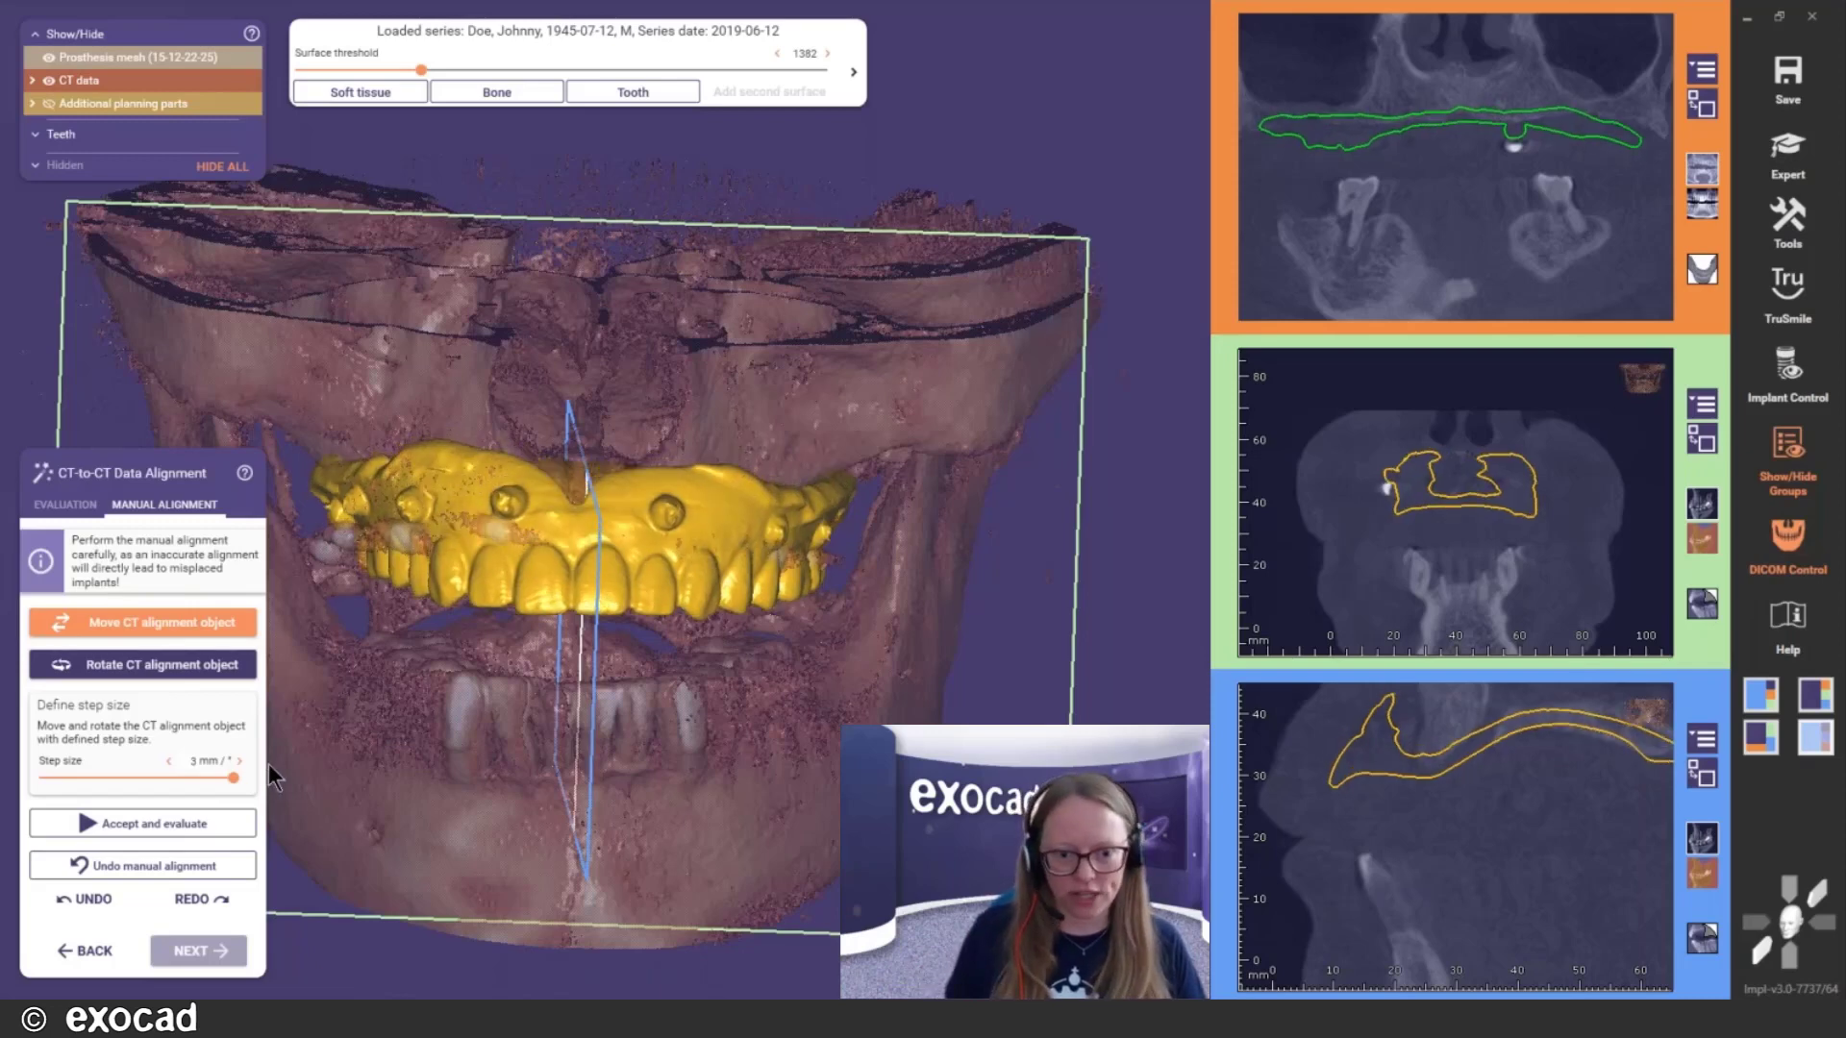
pyautogui.press('Down')
pyautogui.press('Down')
pyautogui.press('Down')
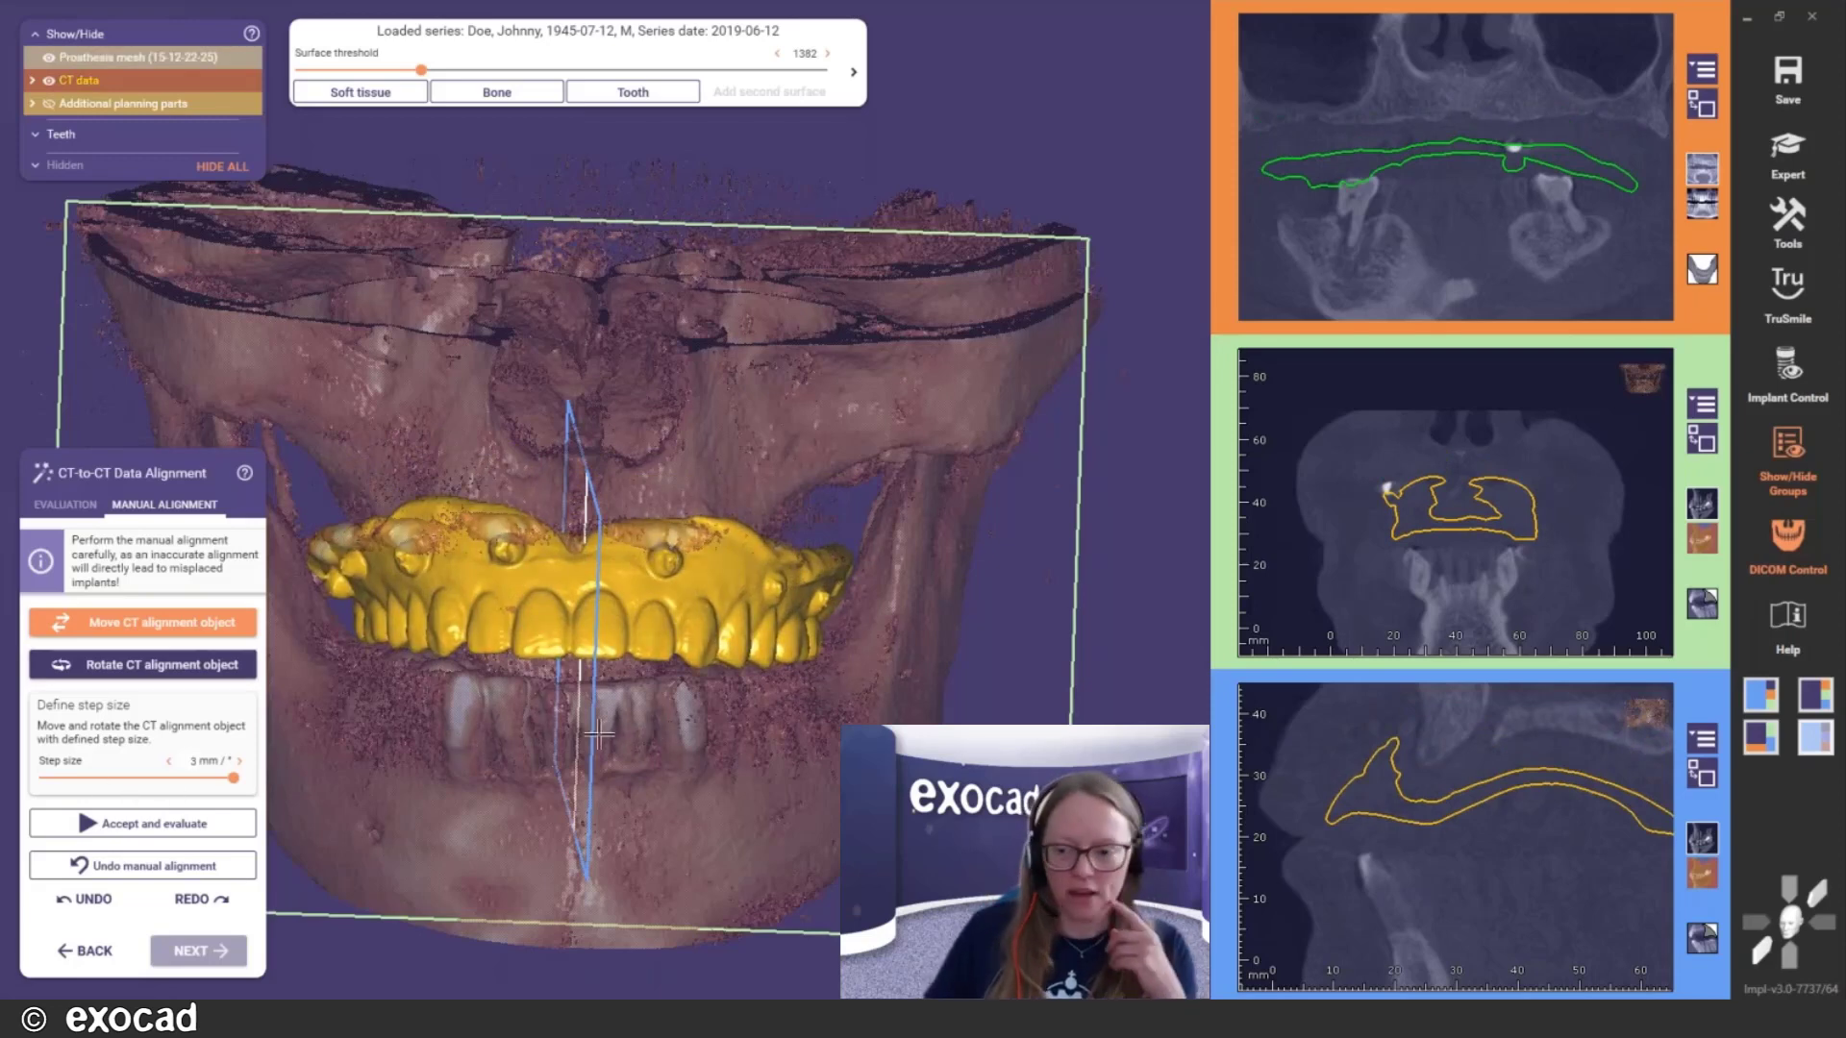
# Undo the manual alignment and return to marker detection, discarding the current changes
pyautogui.moveTo(570, 651); pyautogui.dragTo(581, 655, button='right')
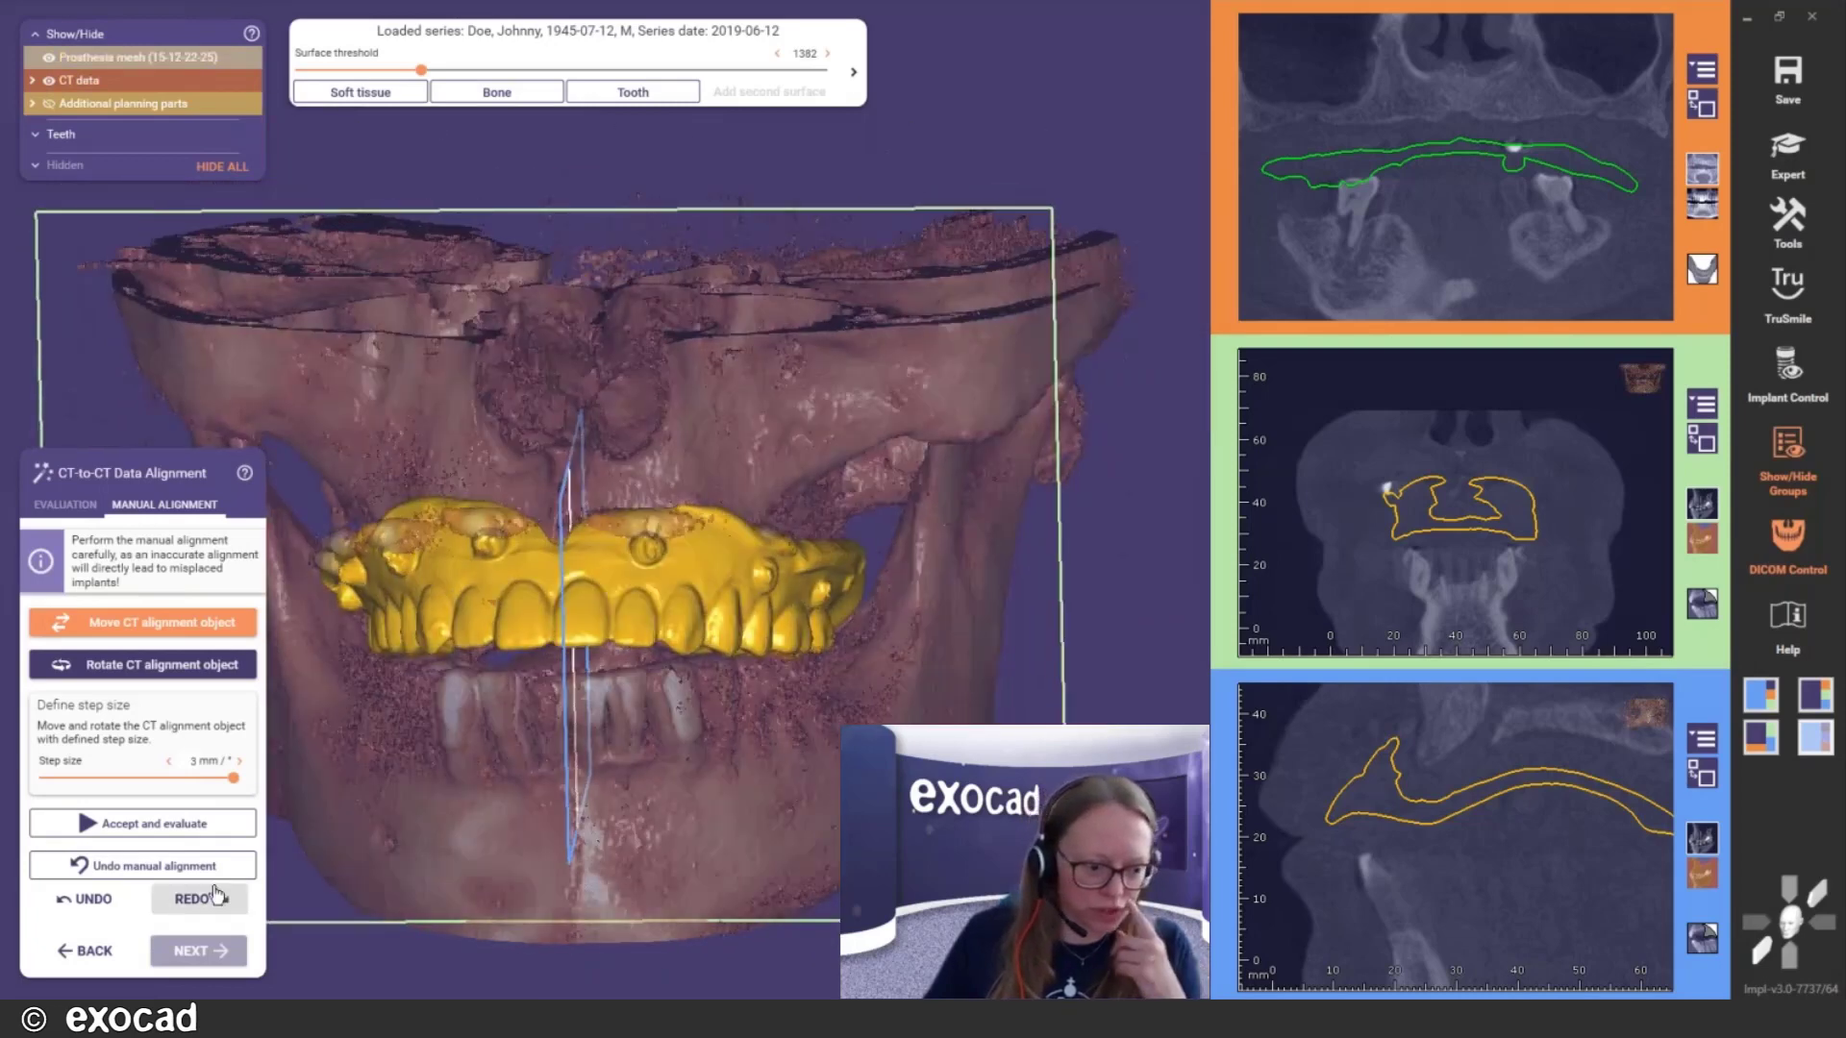
pyautogui.click(137, 870)
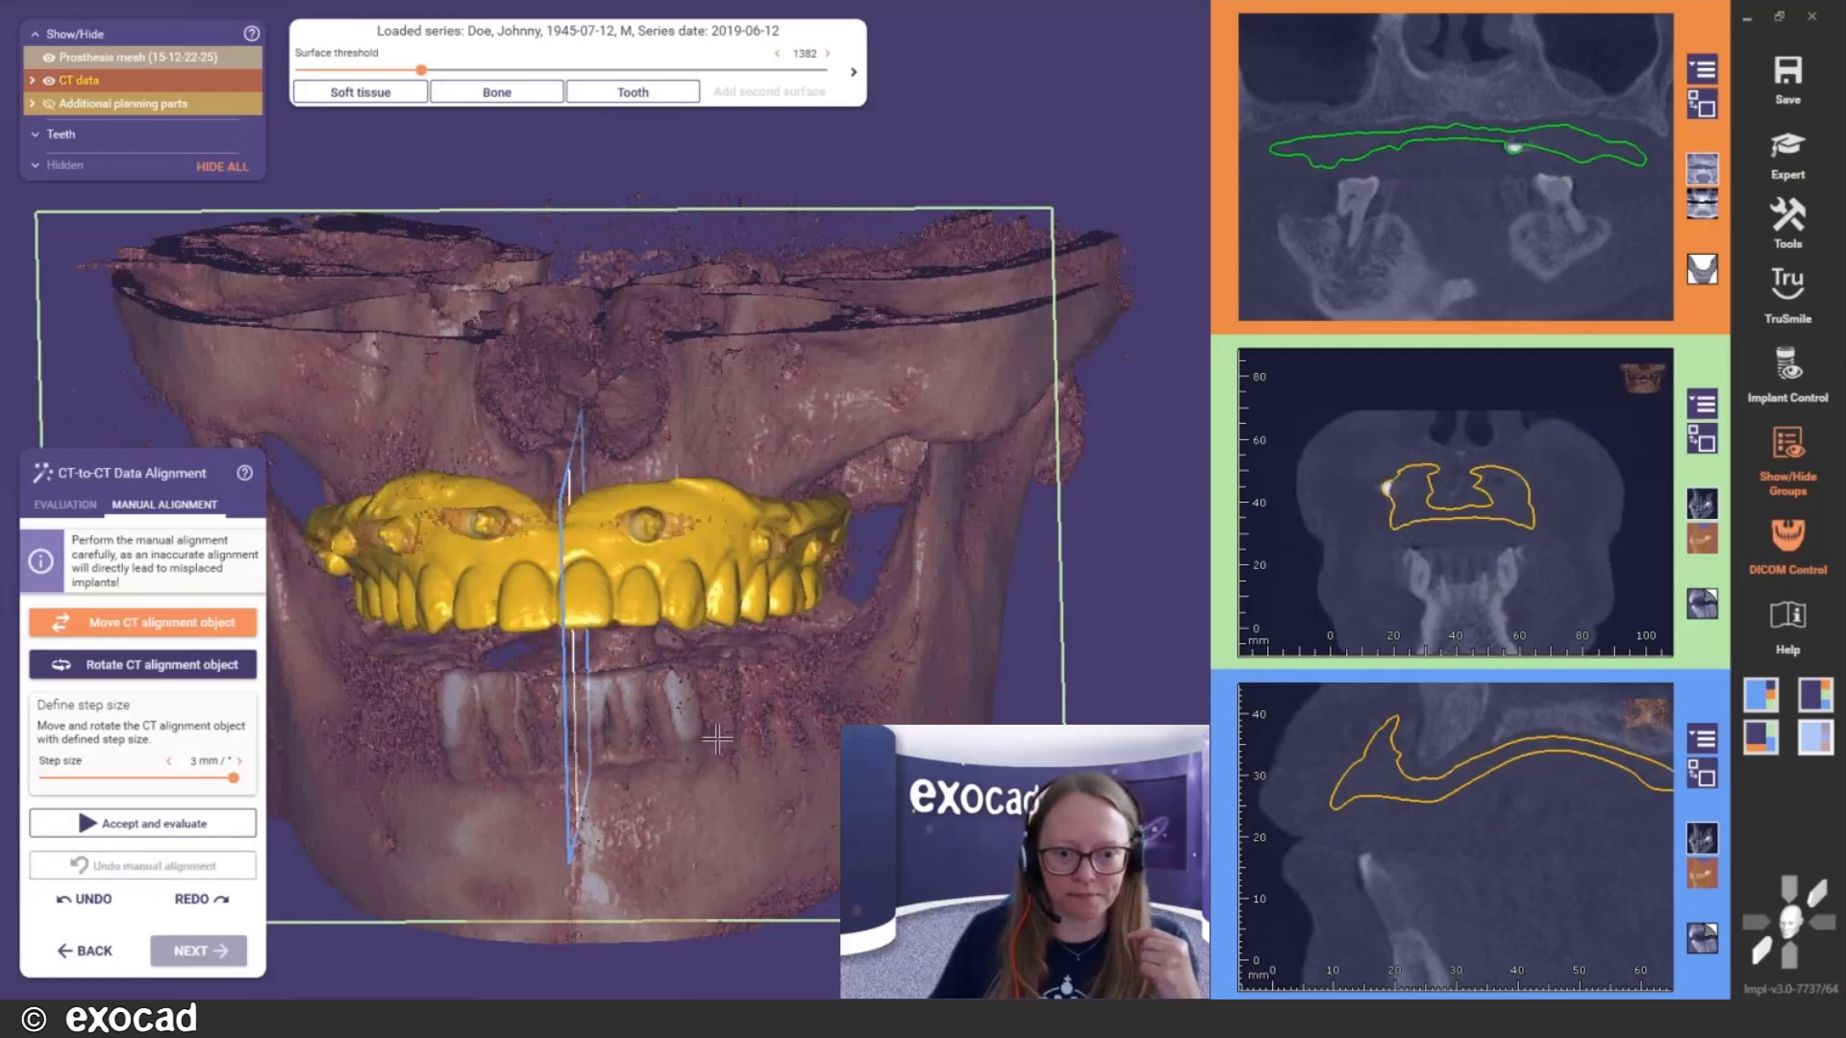
pyautogui.moveTo(716, 740); pyautogui.dragTo(721, 738, button='right')
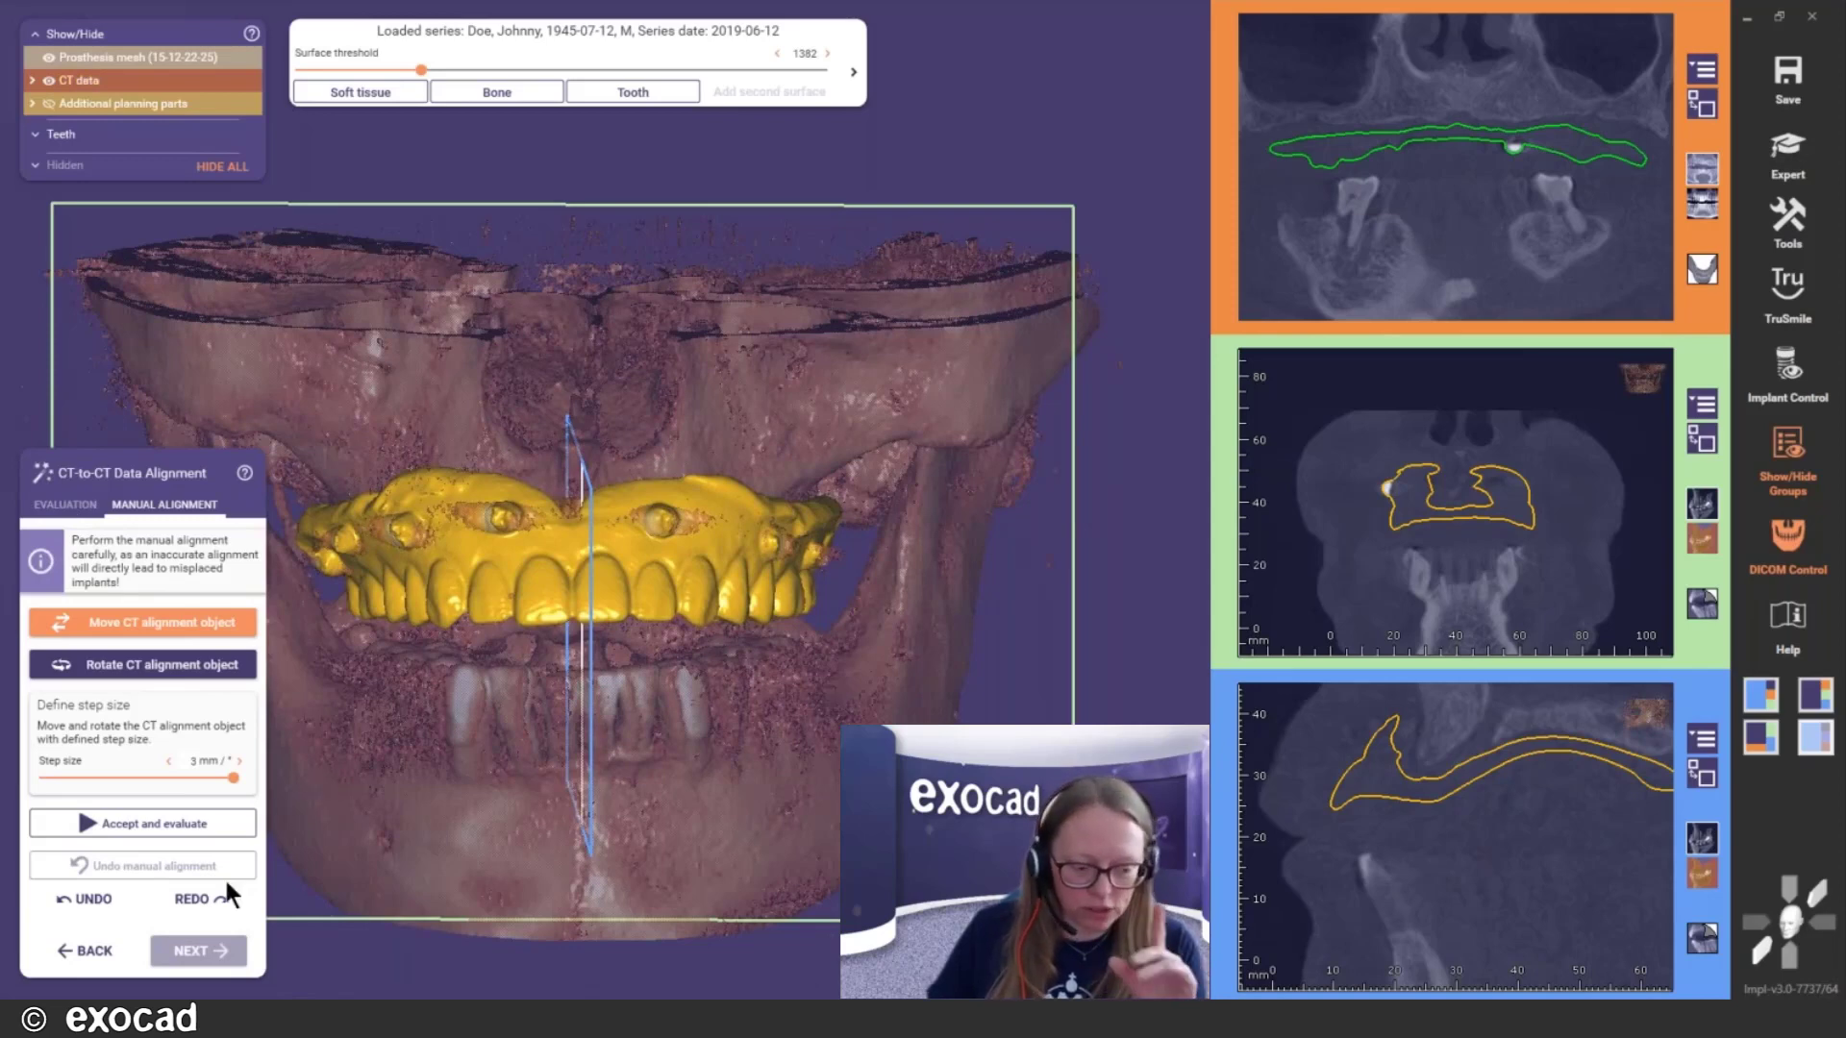
pyautogui.click(86, 952)
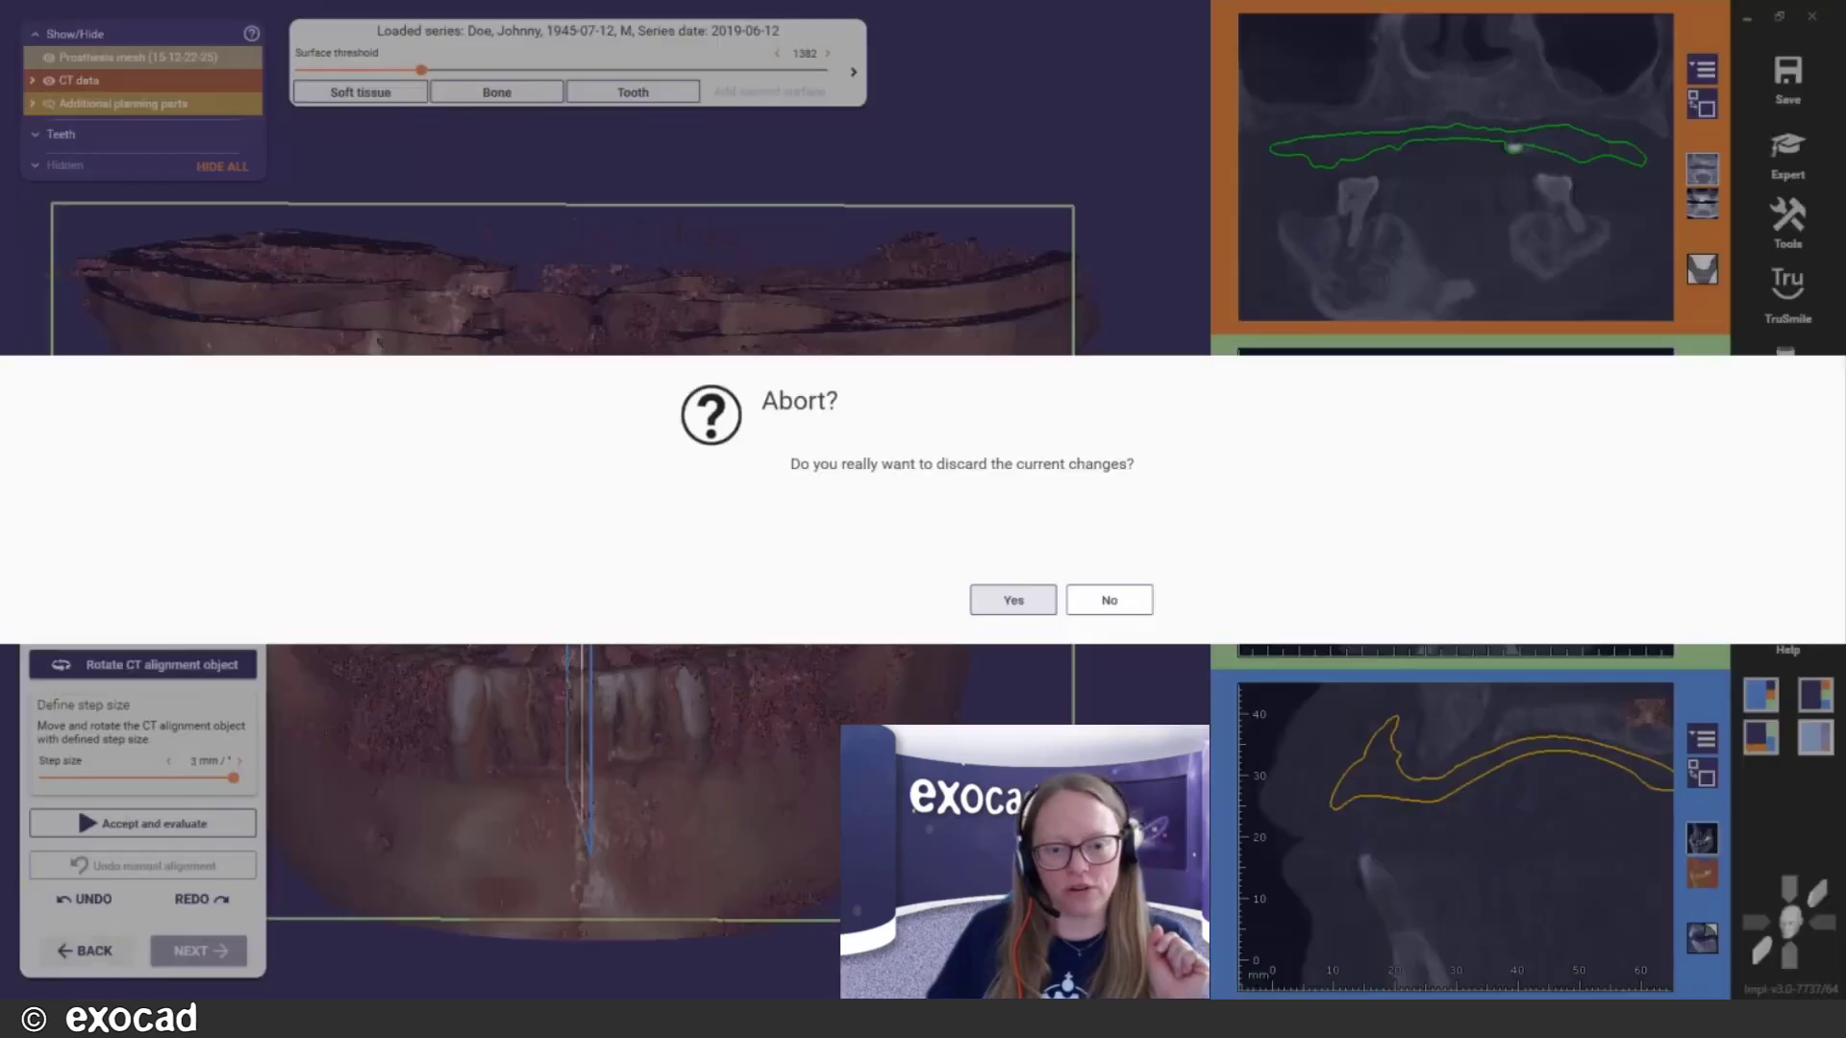
pyautogui.click(992, 599)
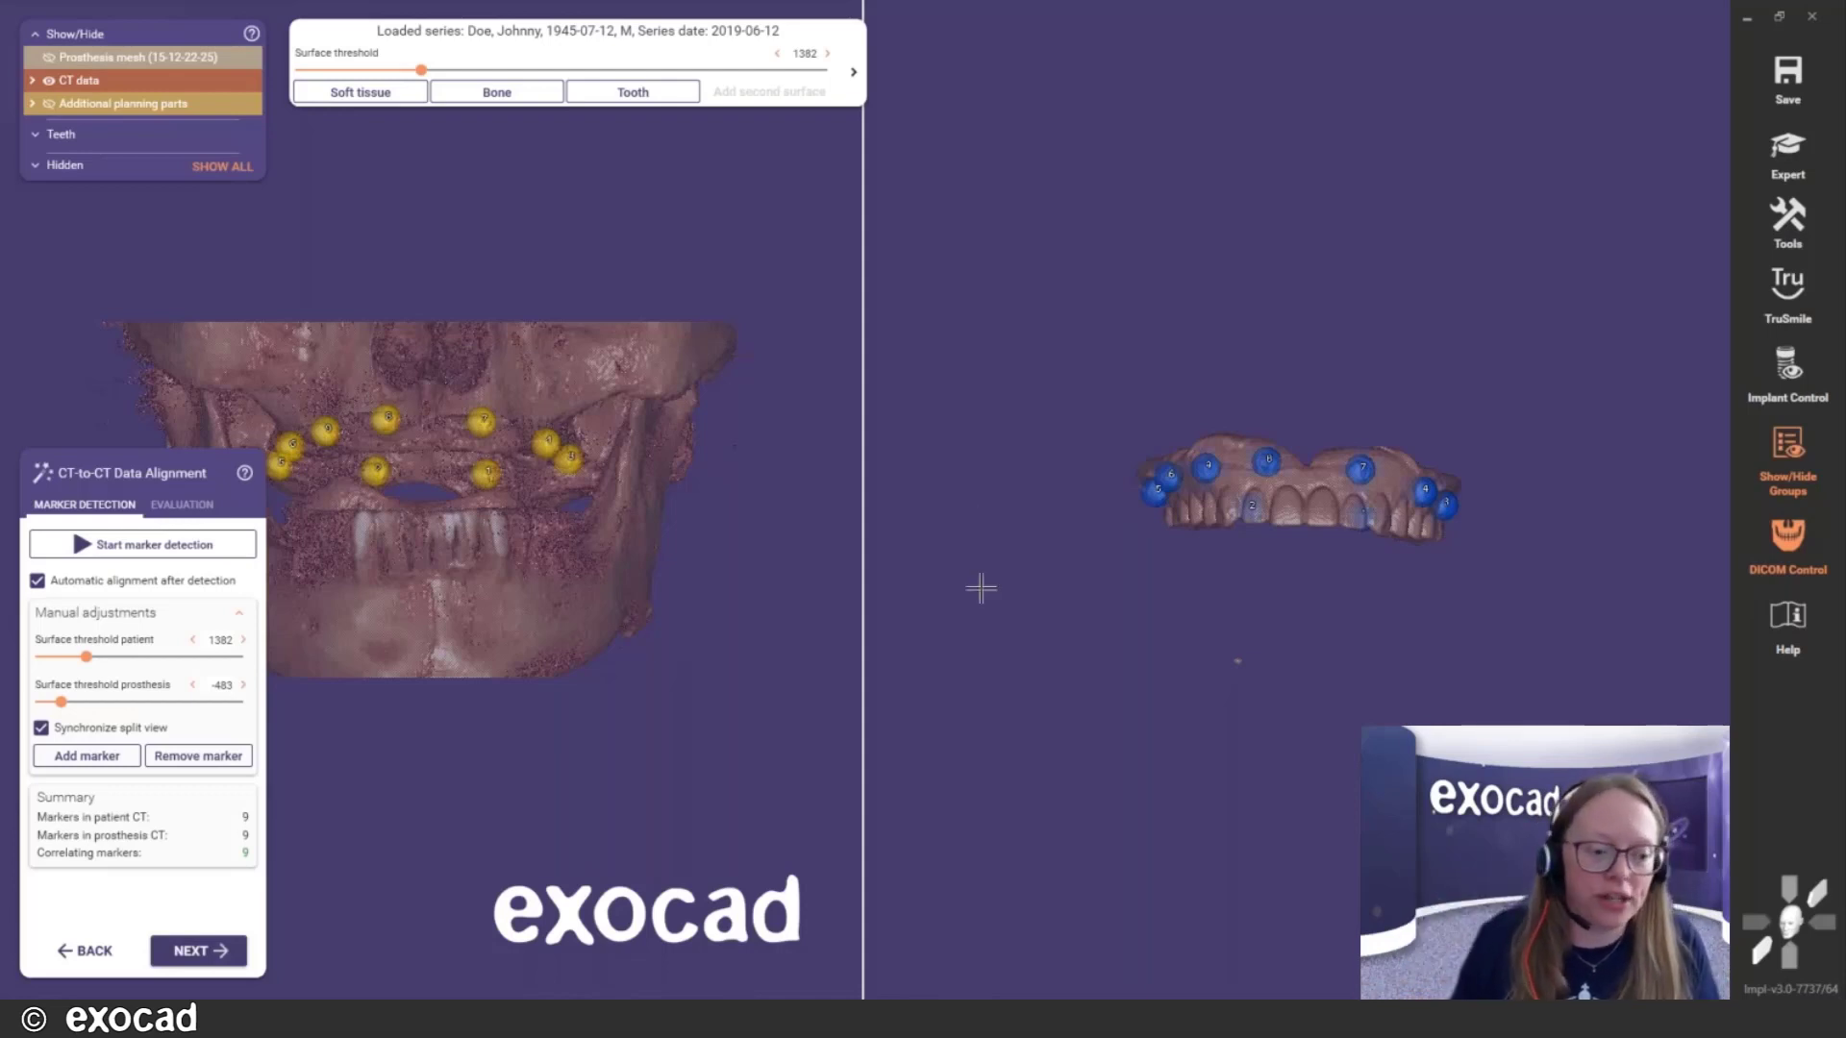
# Remove the four detected markers on the right side of the patient CT's upper jaw
pyautogui.moveTo(515, 598); pyautogui.dragTo(519, 597, button='right')
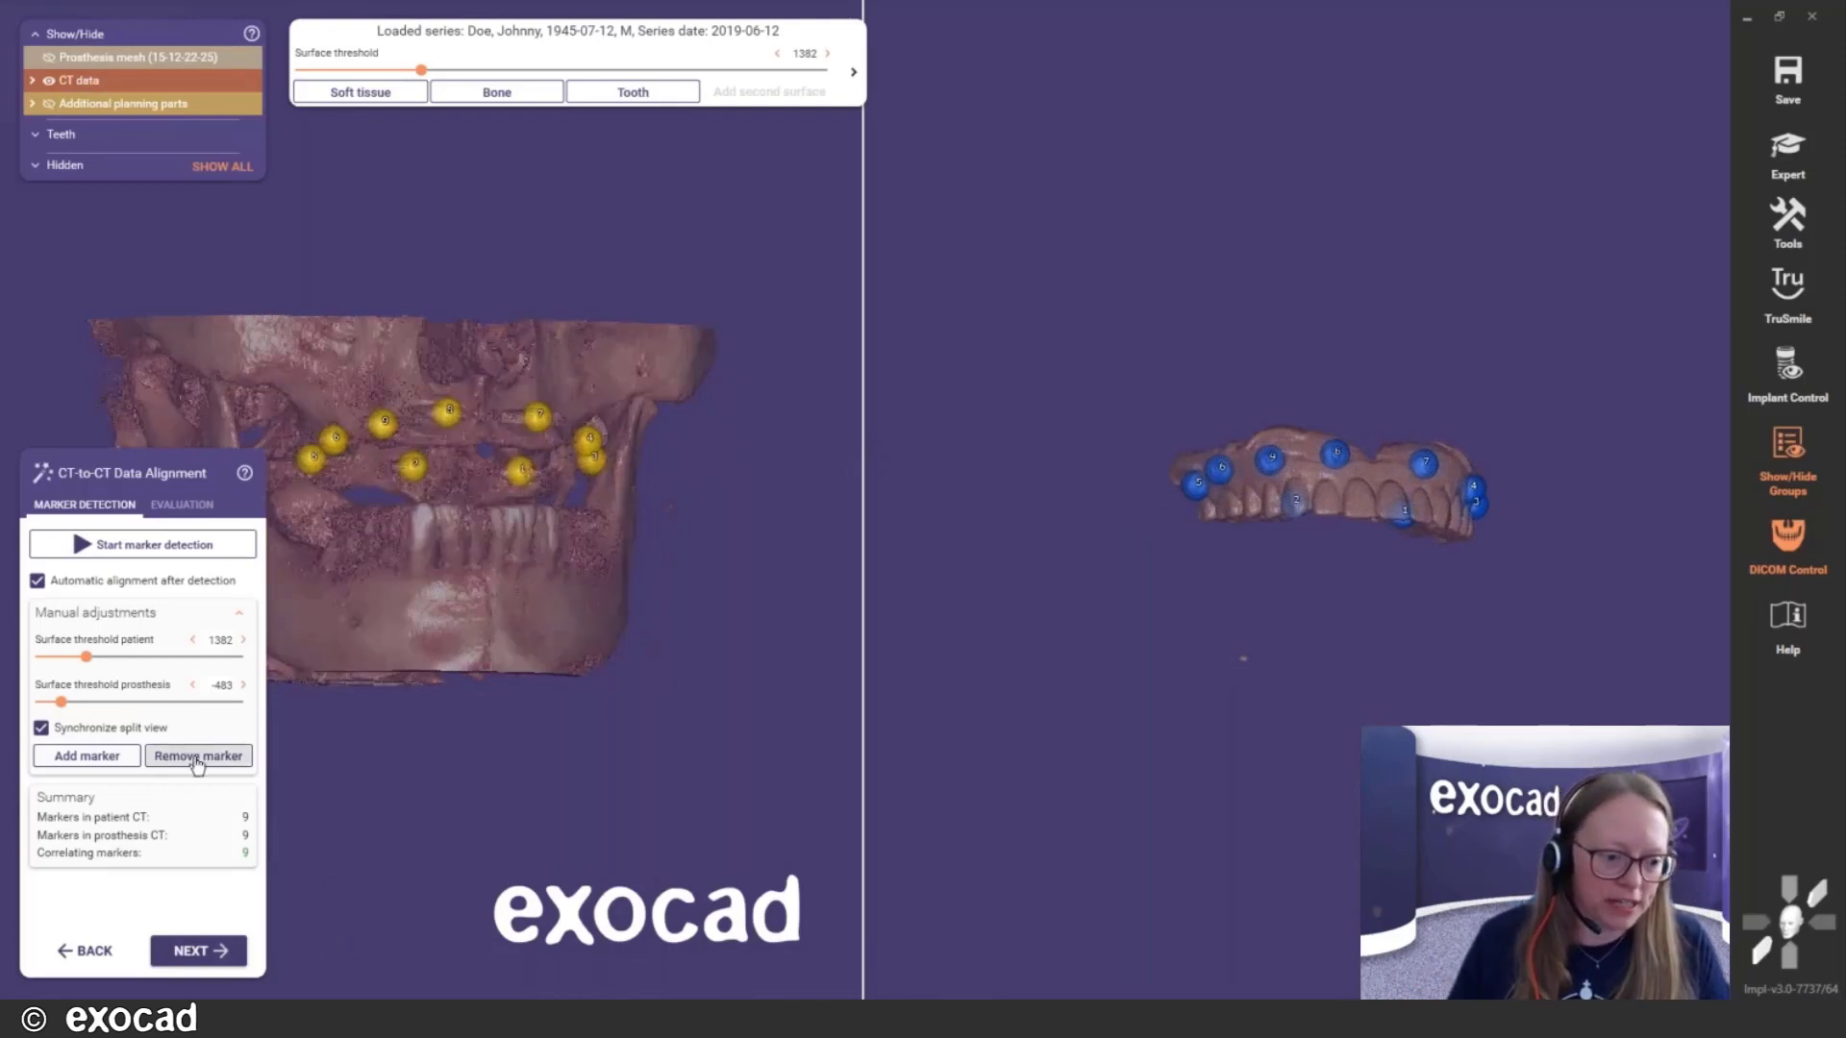
pyautogui.click(197, 756)
pyautogui.click(310, 458)
pyautogui.click(334, 437)
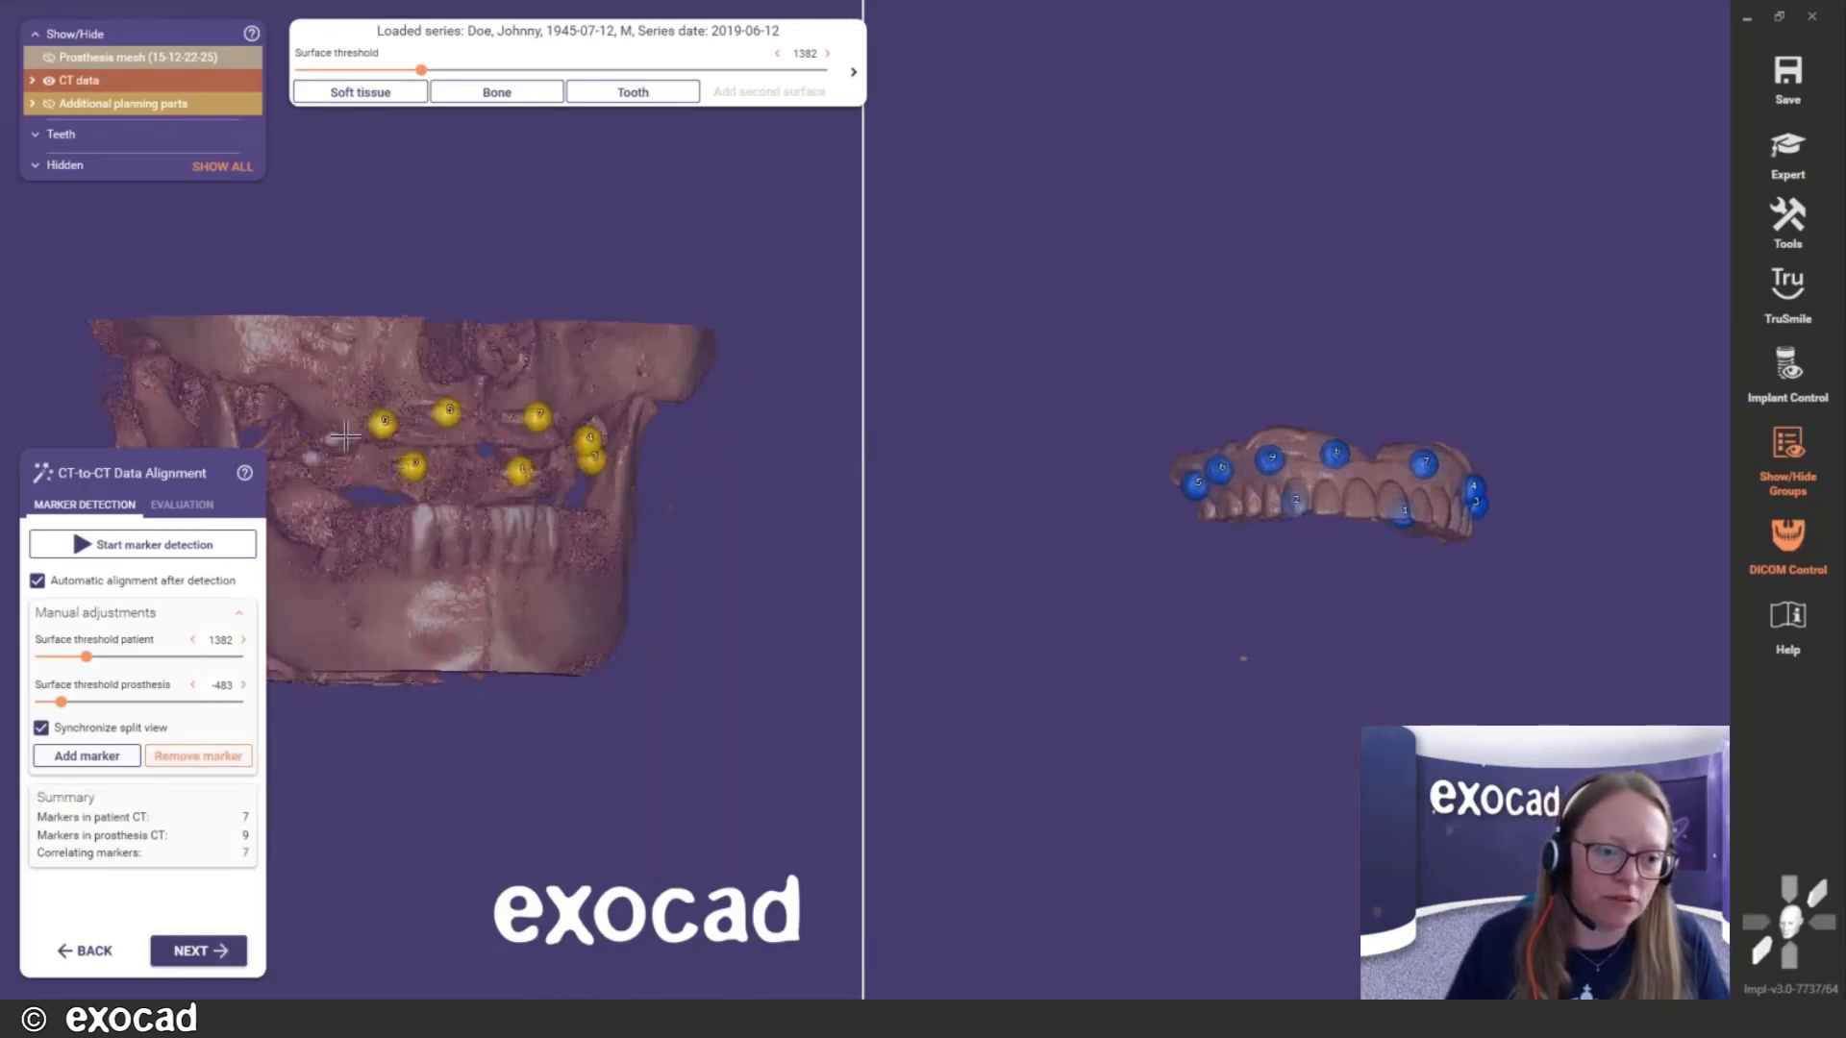
pyautogui.click(383, 421)
pyautogui.click(414, 465)
# Remove five neighbouring markers from the prosthesis scan, starting at the rear marker on its right side
pyautogui.click(1196, 482)
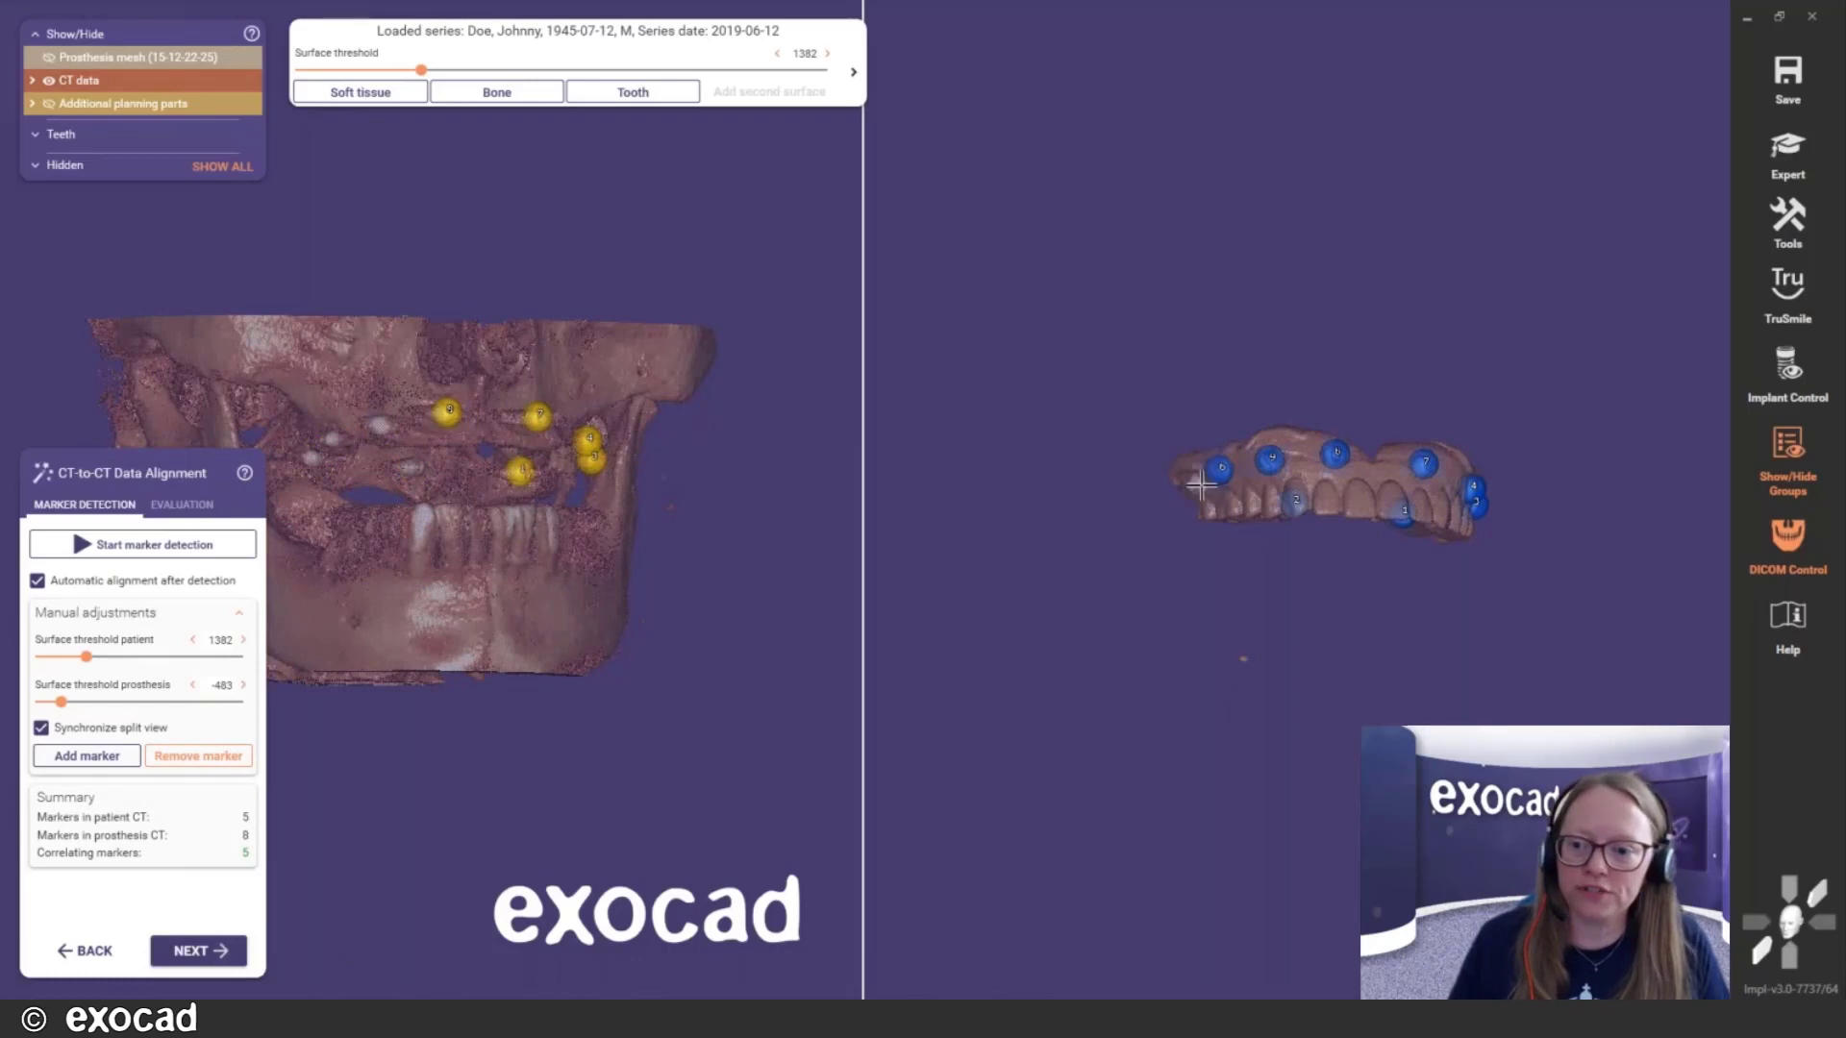
pyautogui.click(1220, 468)
pyautogui.click(1271, 459)
pyautogui.click(1295, 500)
pyautogui.click(1335, 452)
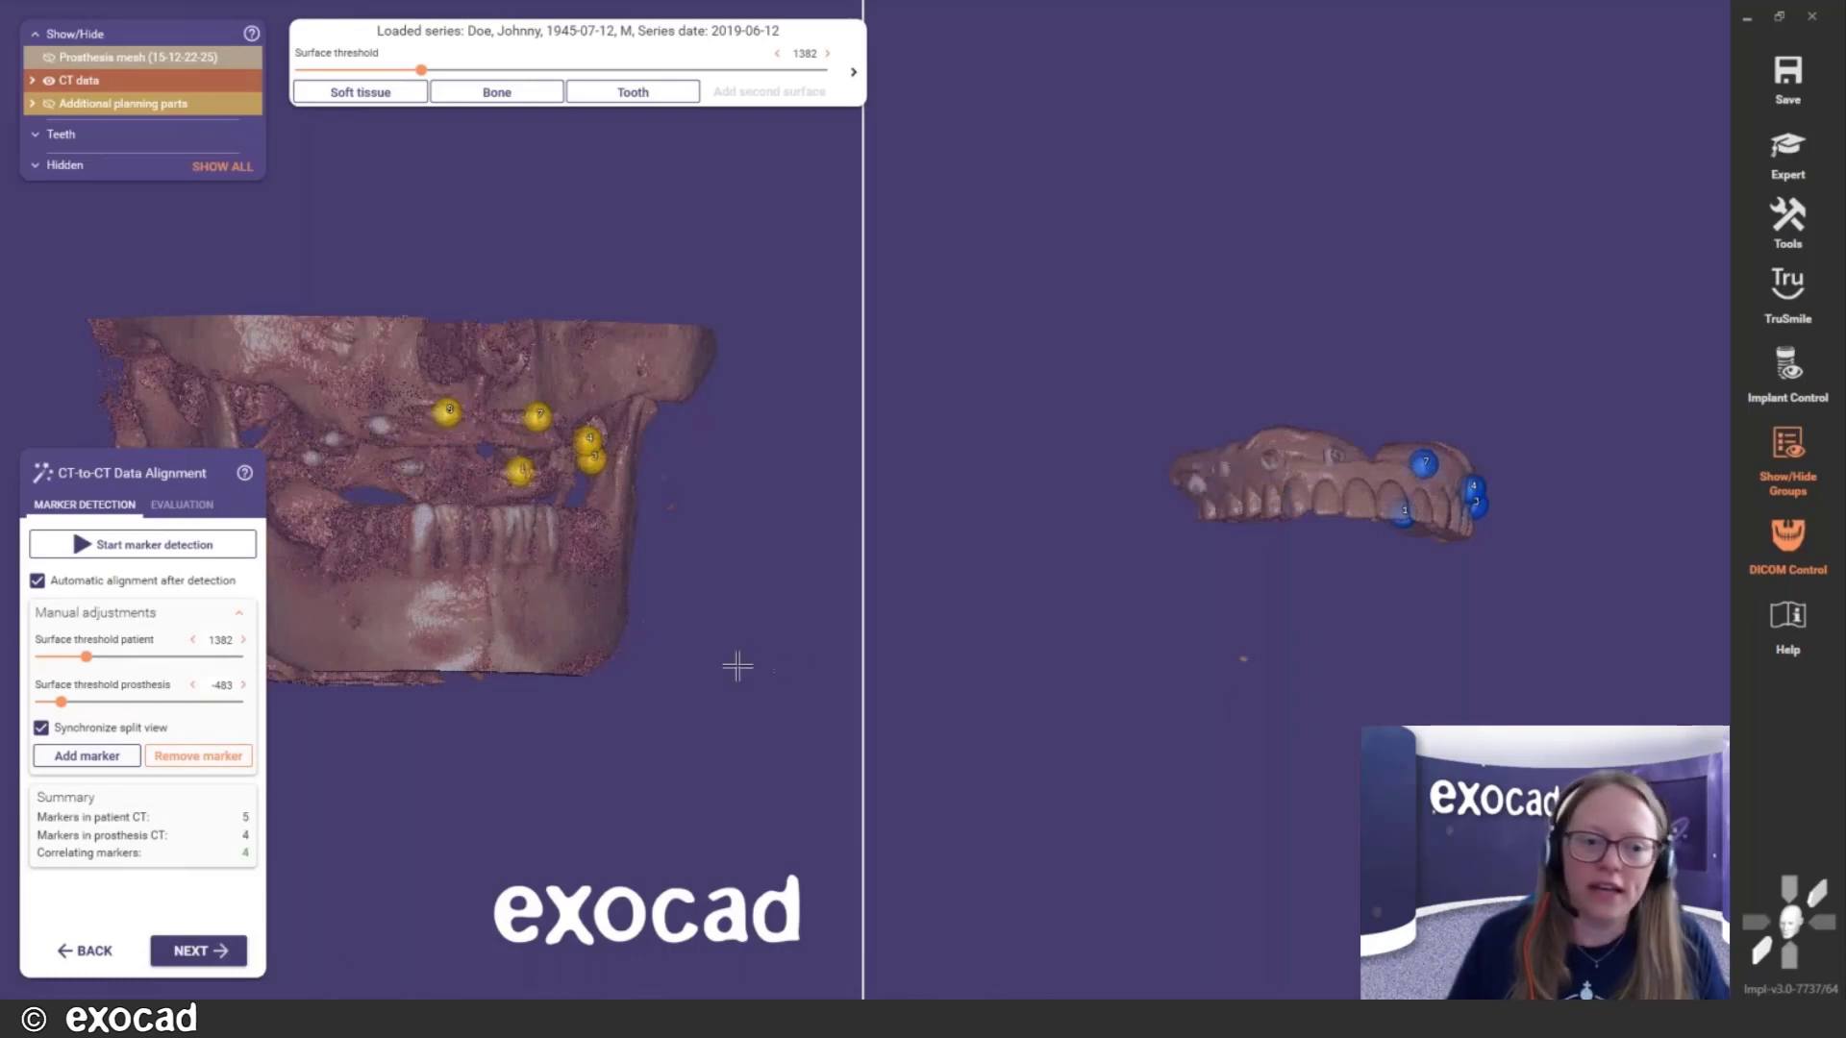
# Manually add one marker near the upper edge of the patient CT and one on the prosthesis scan
pyautogui.moveTo(733, 659); pyautogui.dragTo(741, 659, button='right')
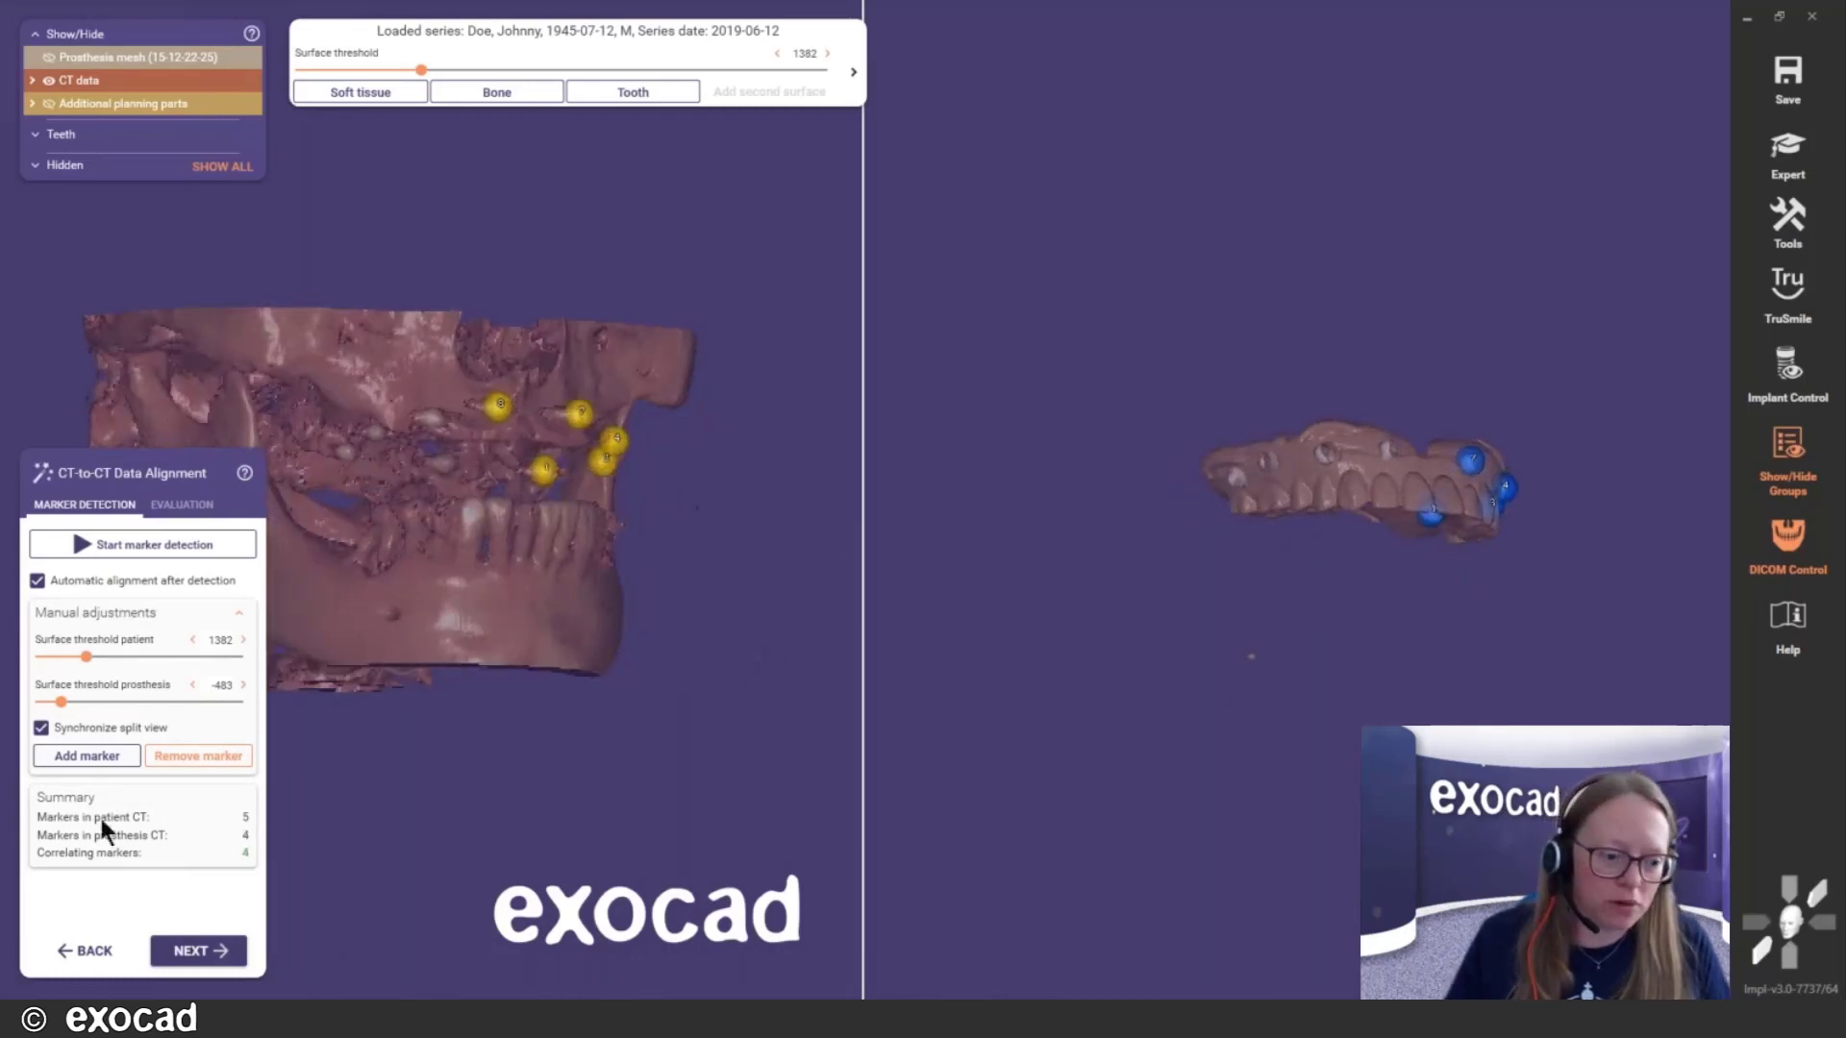
pyautogui.click(69, 760)
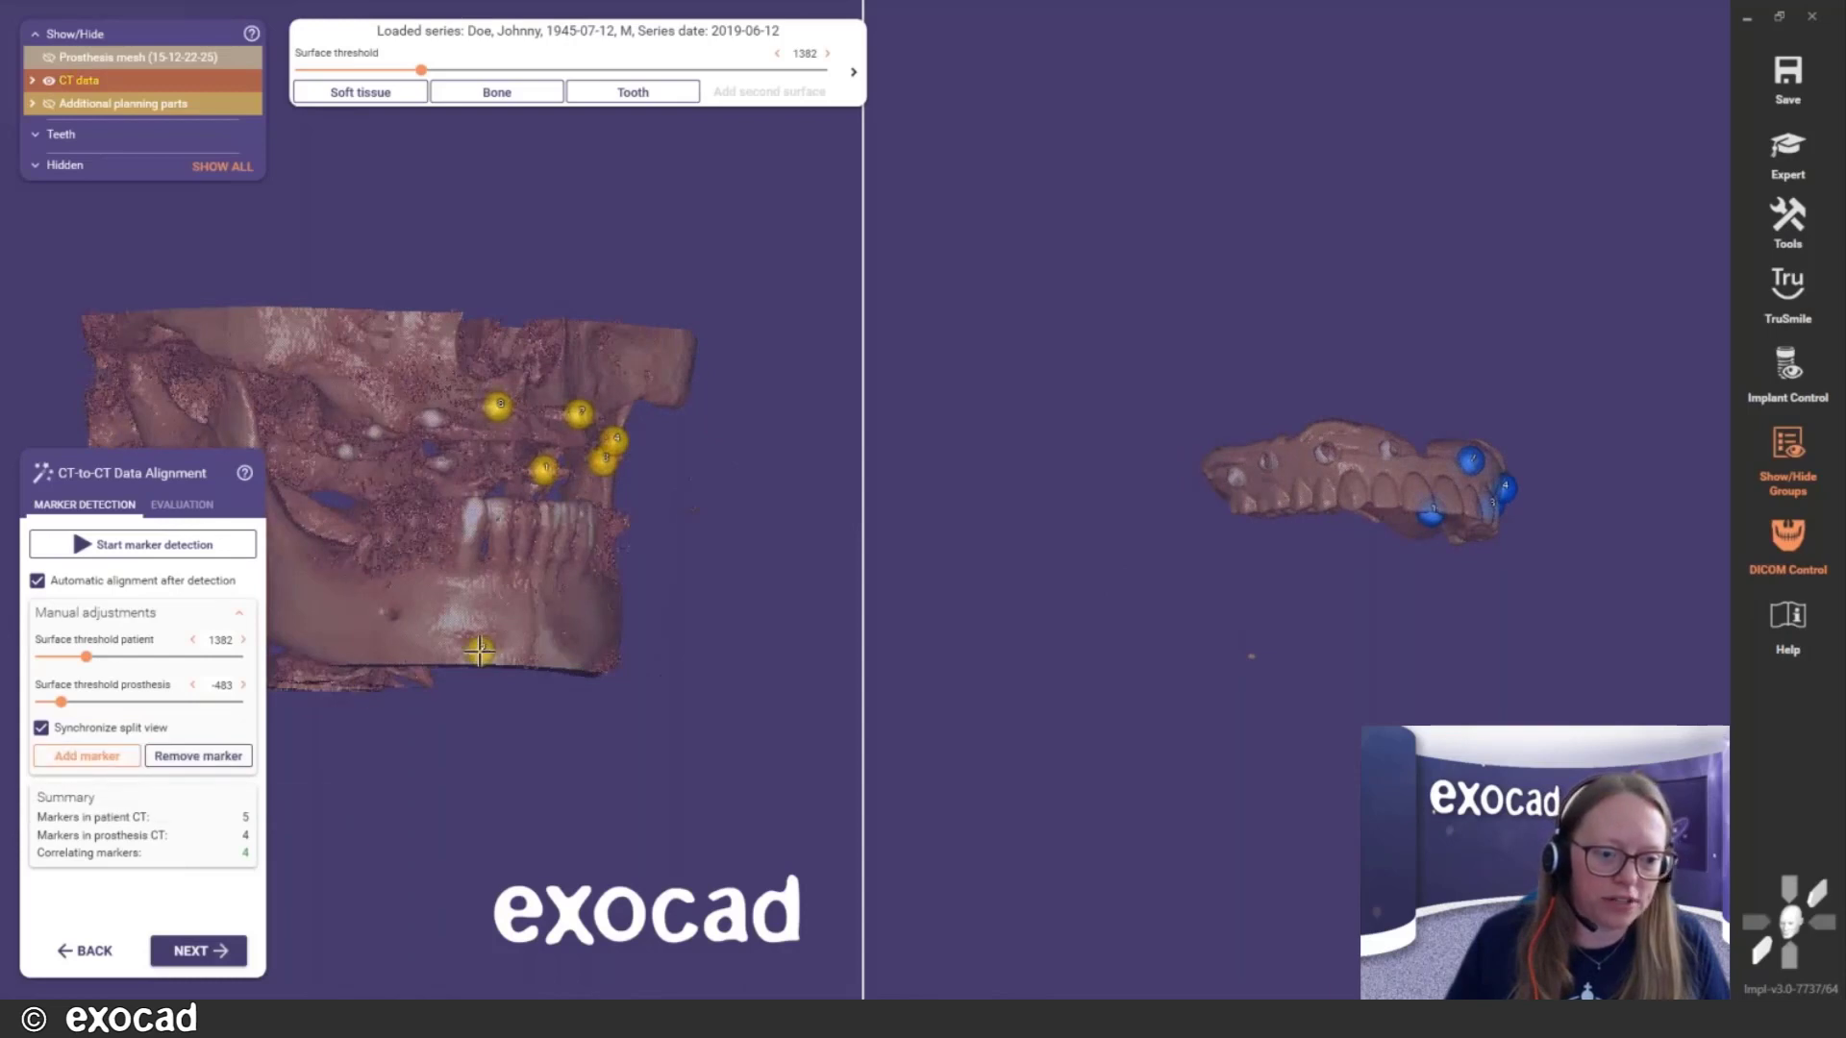
pyautogui.click(334, 329)
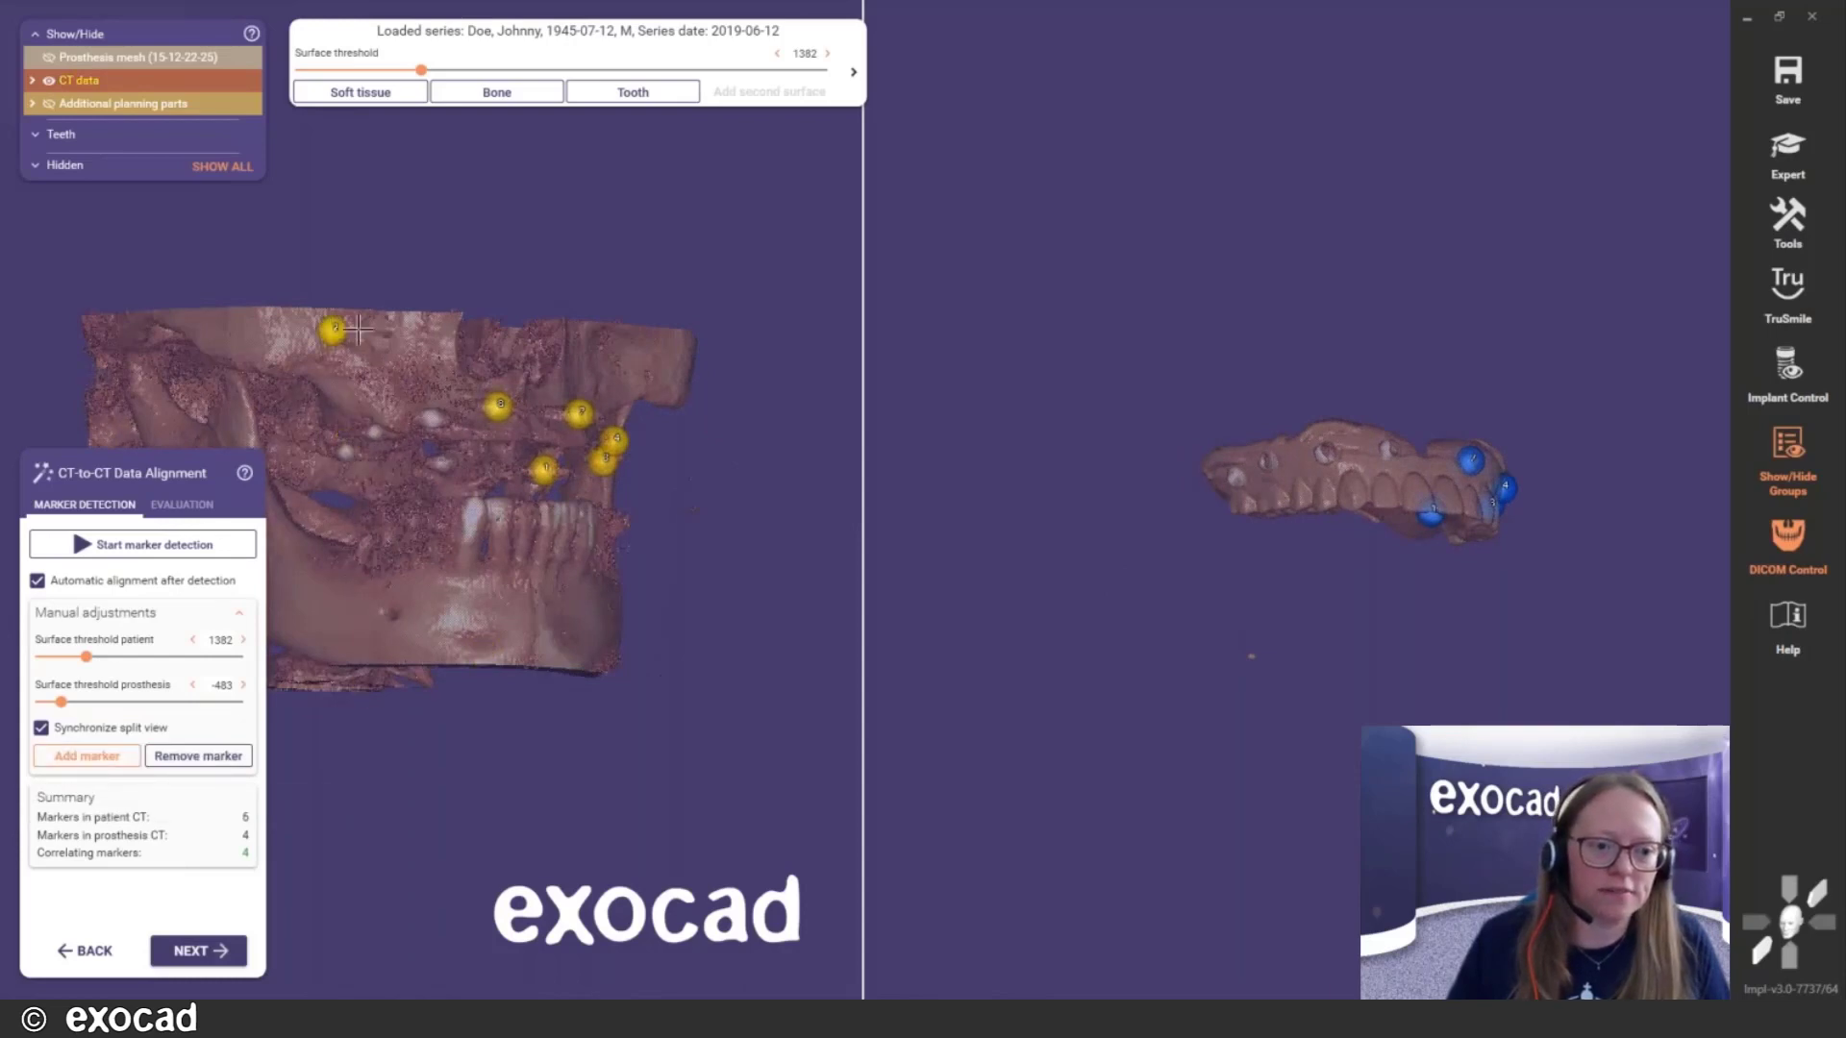
pyautogui.click(1274, 457)
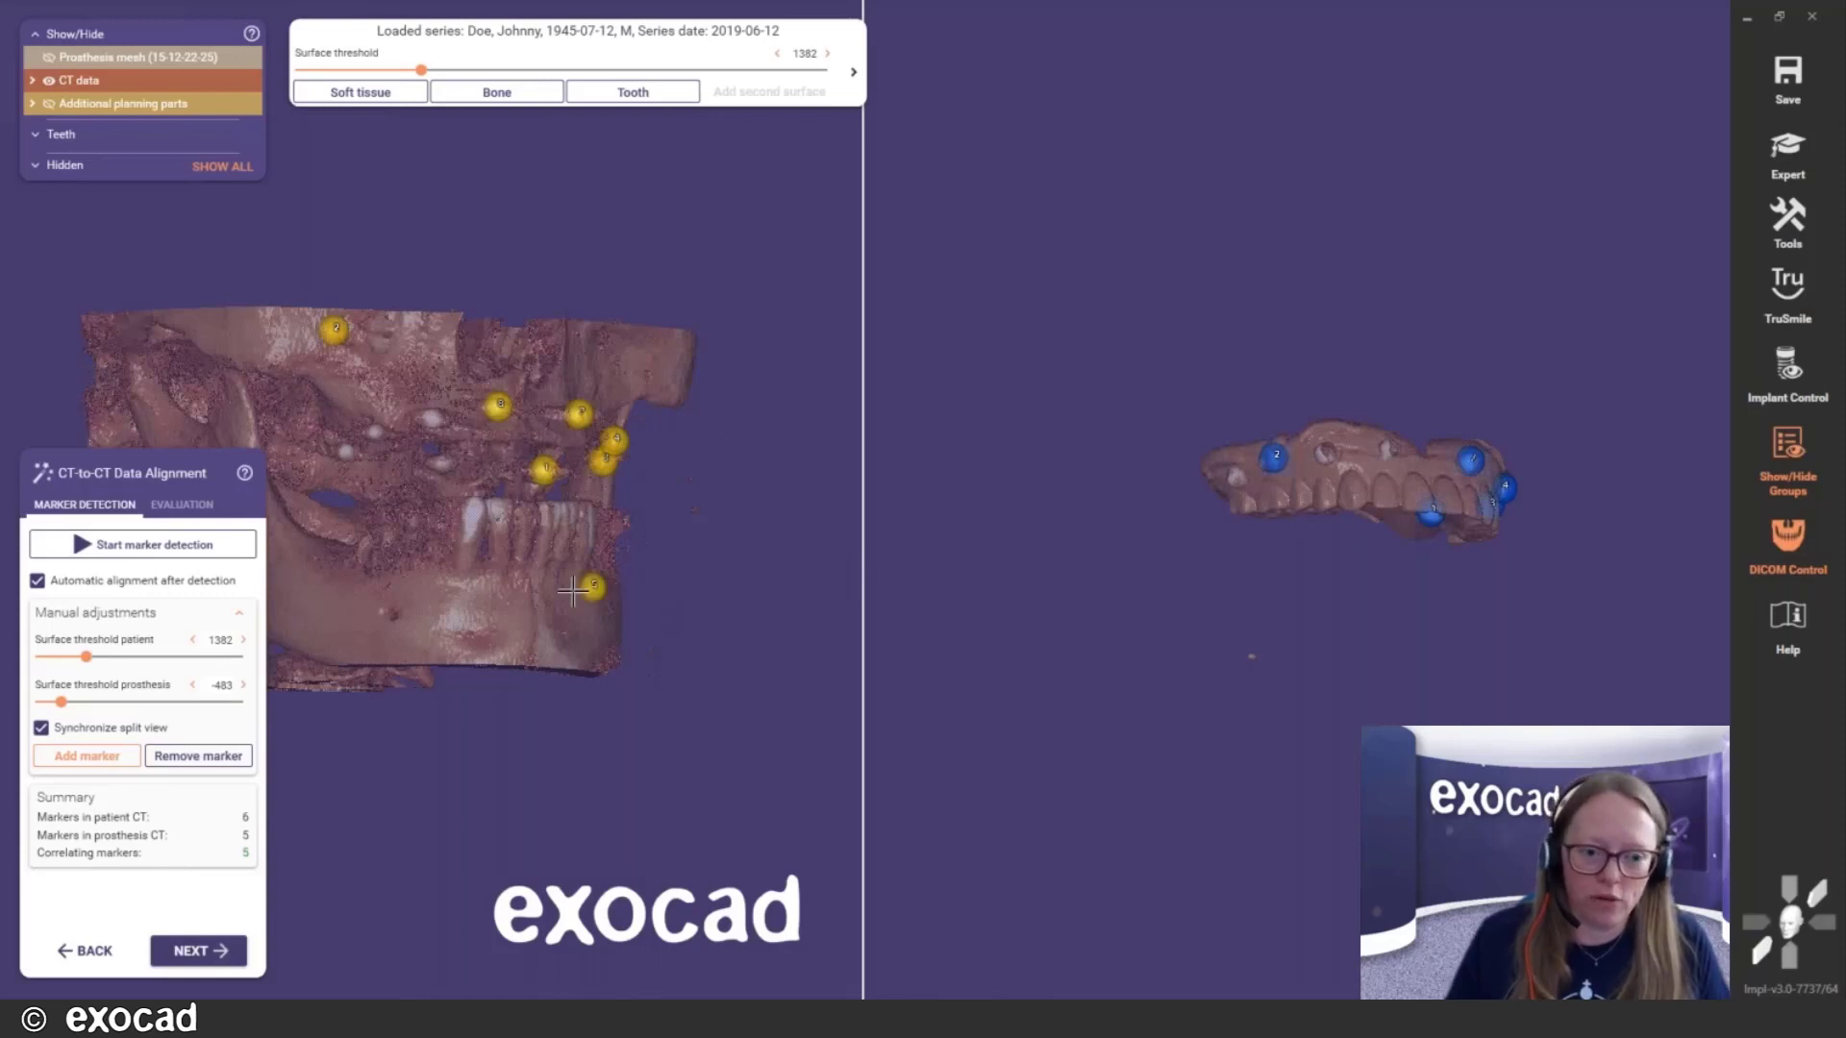
pyautogui.moveTo(579, 589)
pyautogui.mouseDown(button='right')
pyautogui.moveTo(378, 642)
pyautogui.moveTo(464, 622)
pyautogui.mouseUp(button='right')
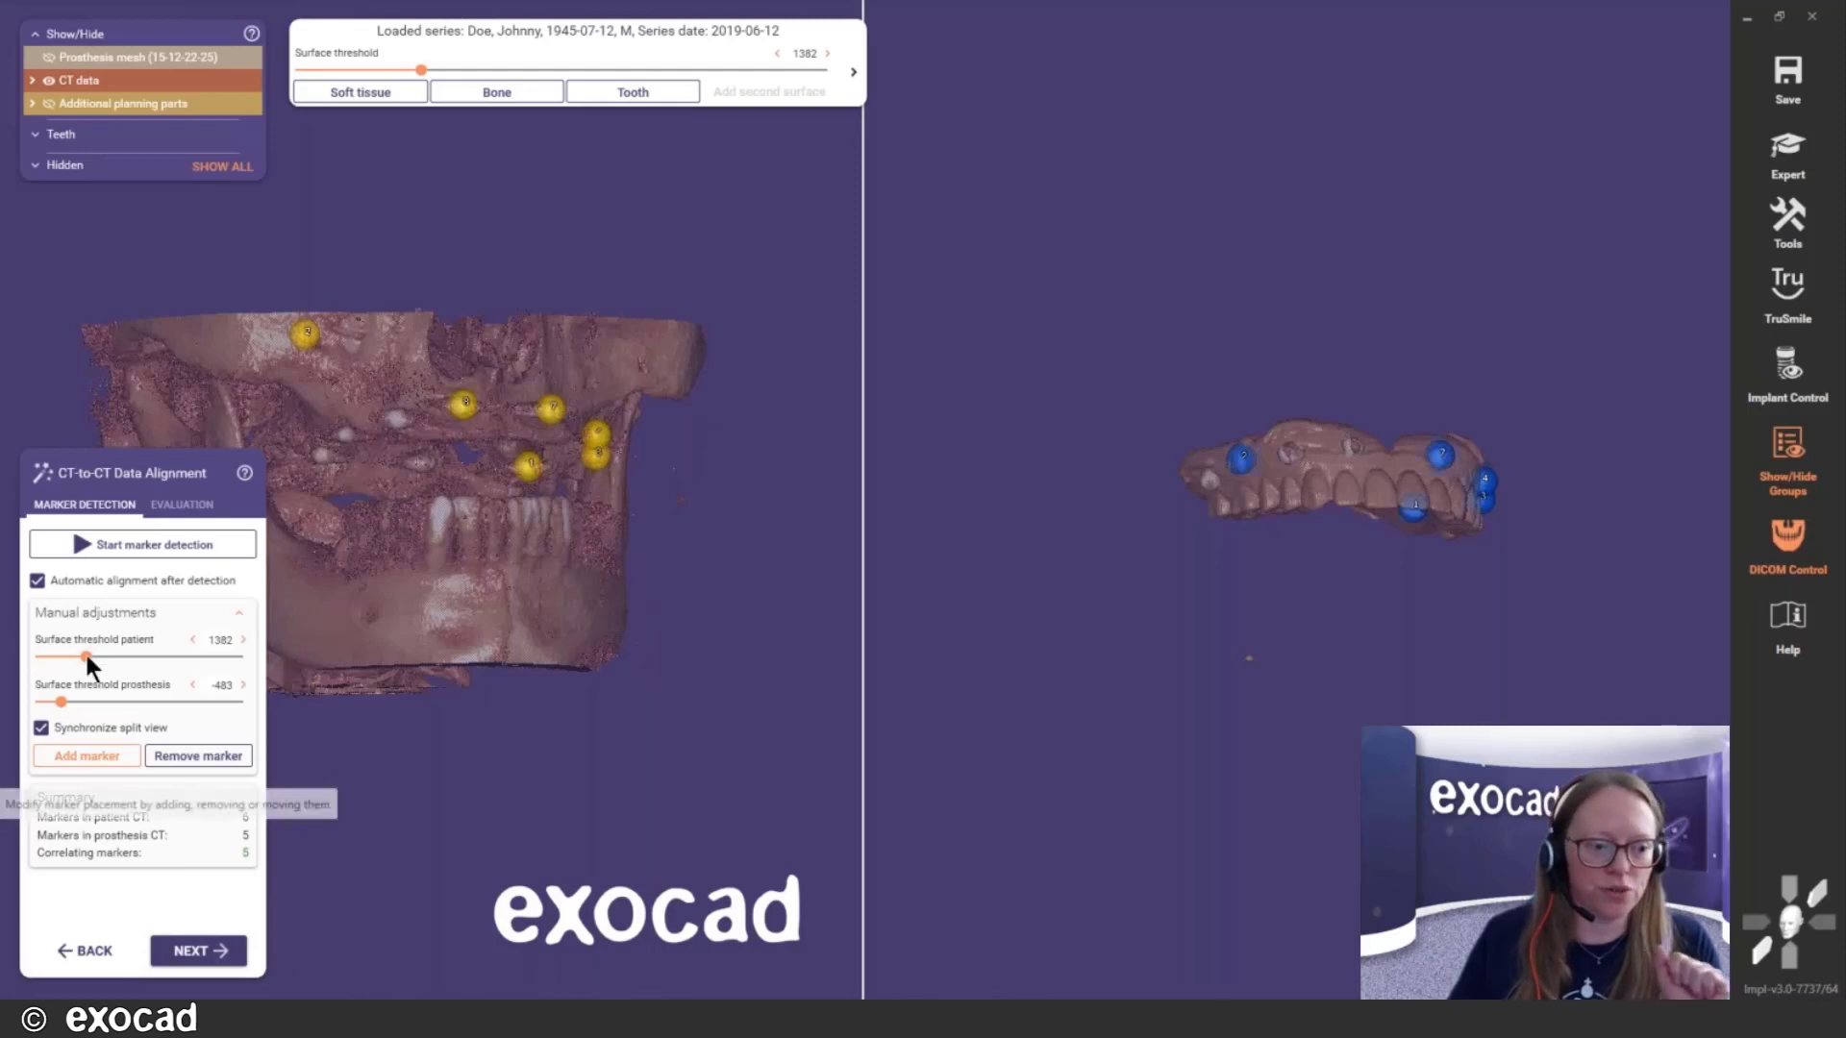
# Set the surface thresholds to 1323 for the patient and -140 for the prosthesis, and rerun marker detection, discarding the current markers
pyautogui.moveTo(86, 658); pyautogui.dragTo(74, 710)
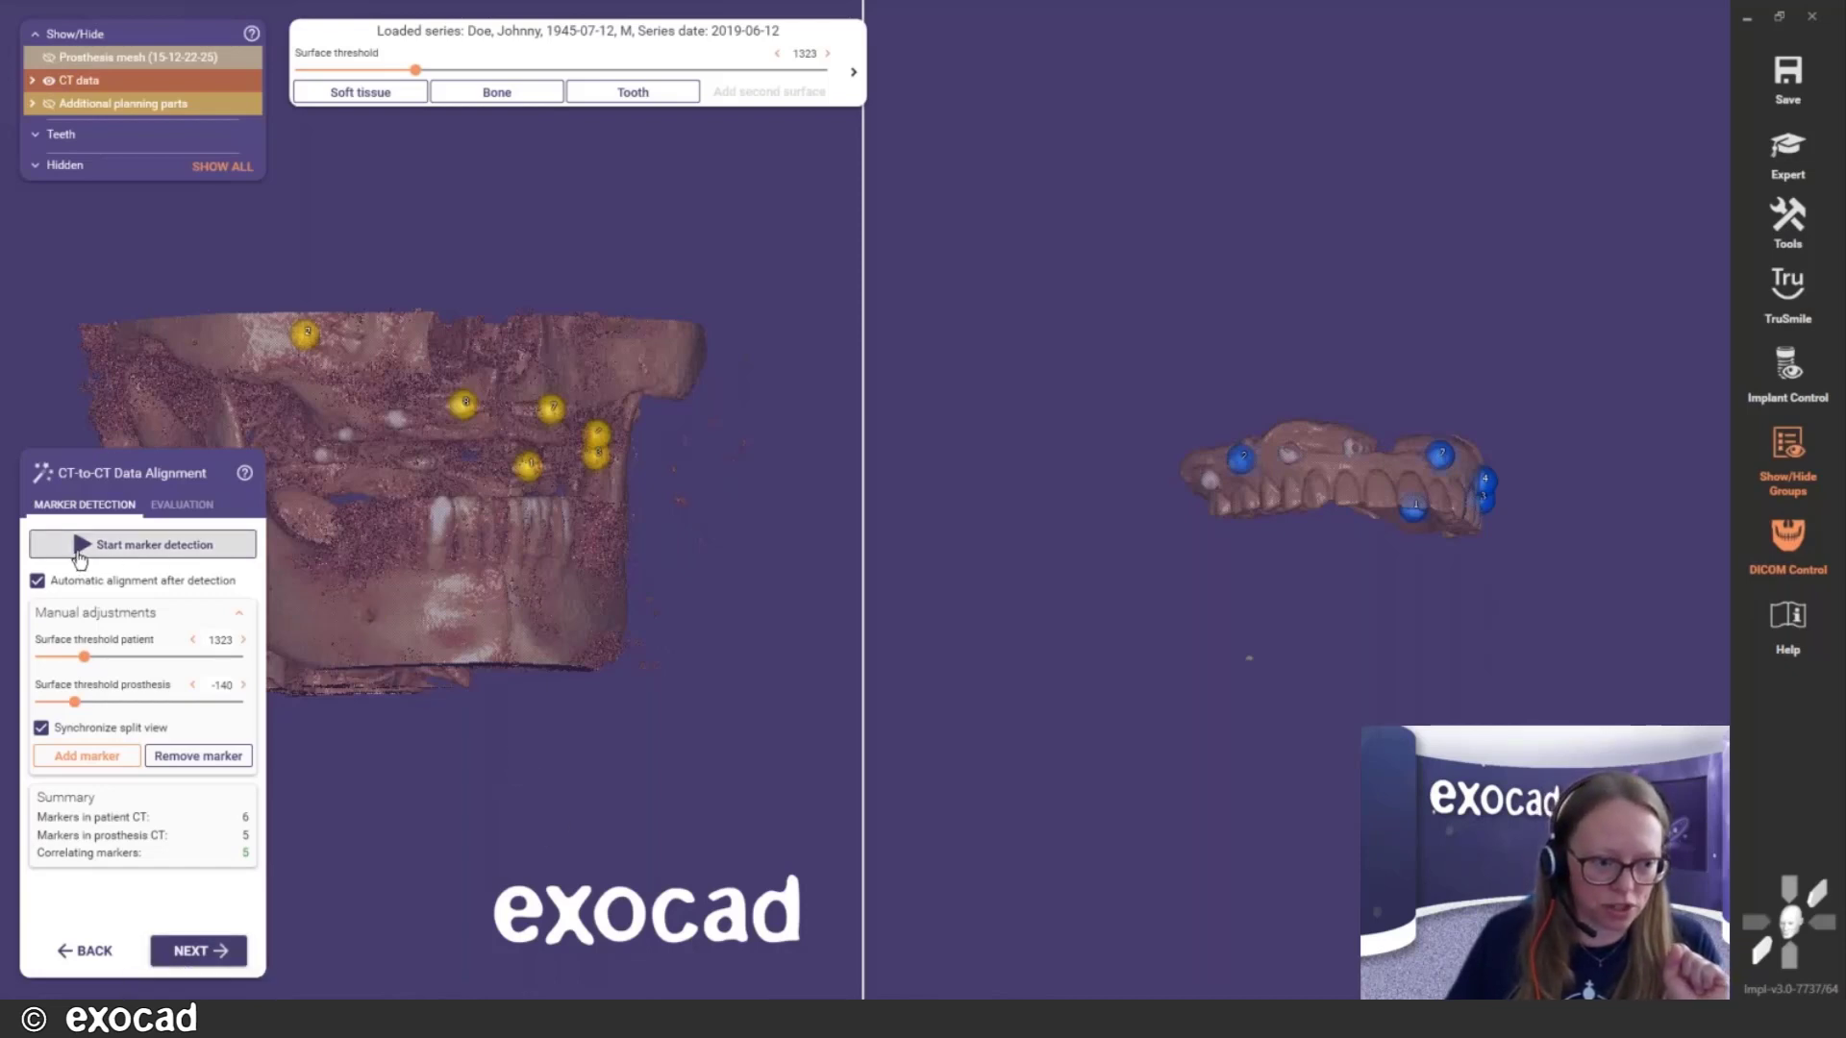
pyautogui.click(140, 553)
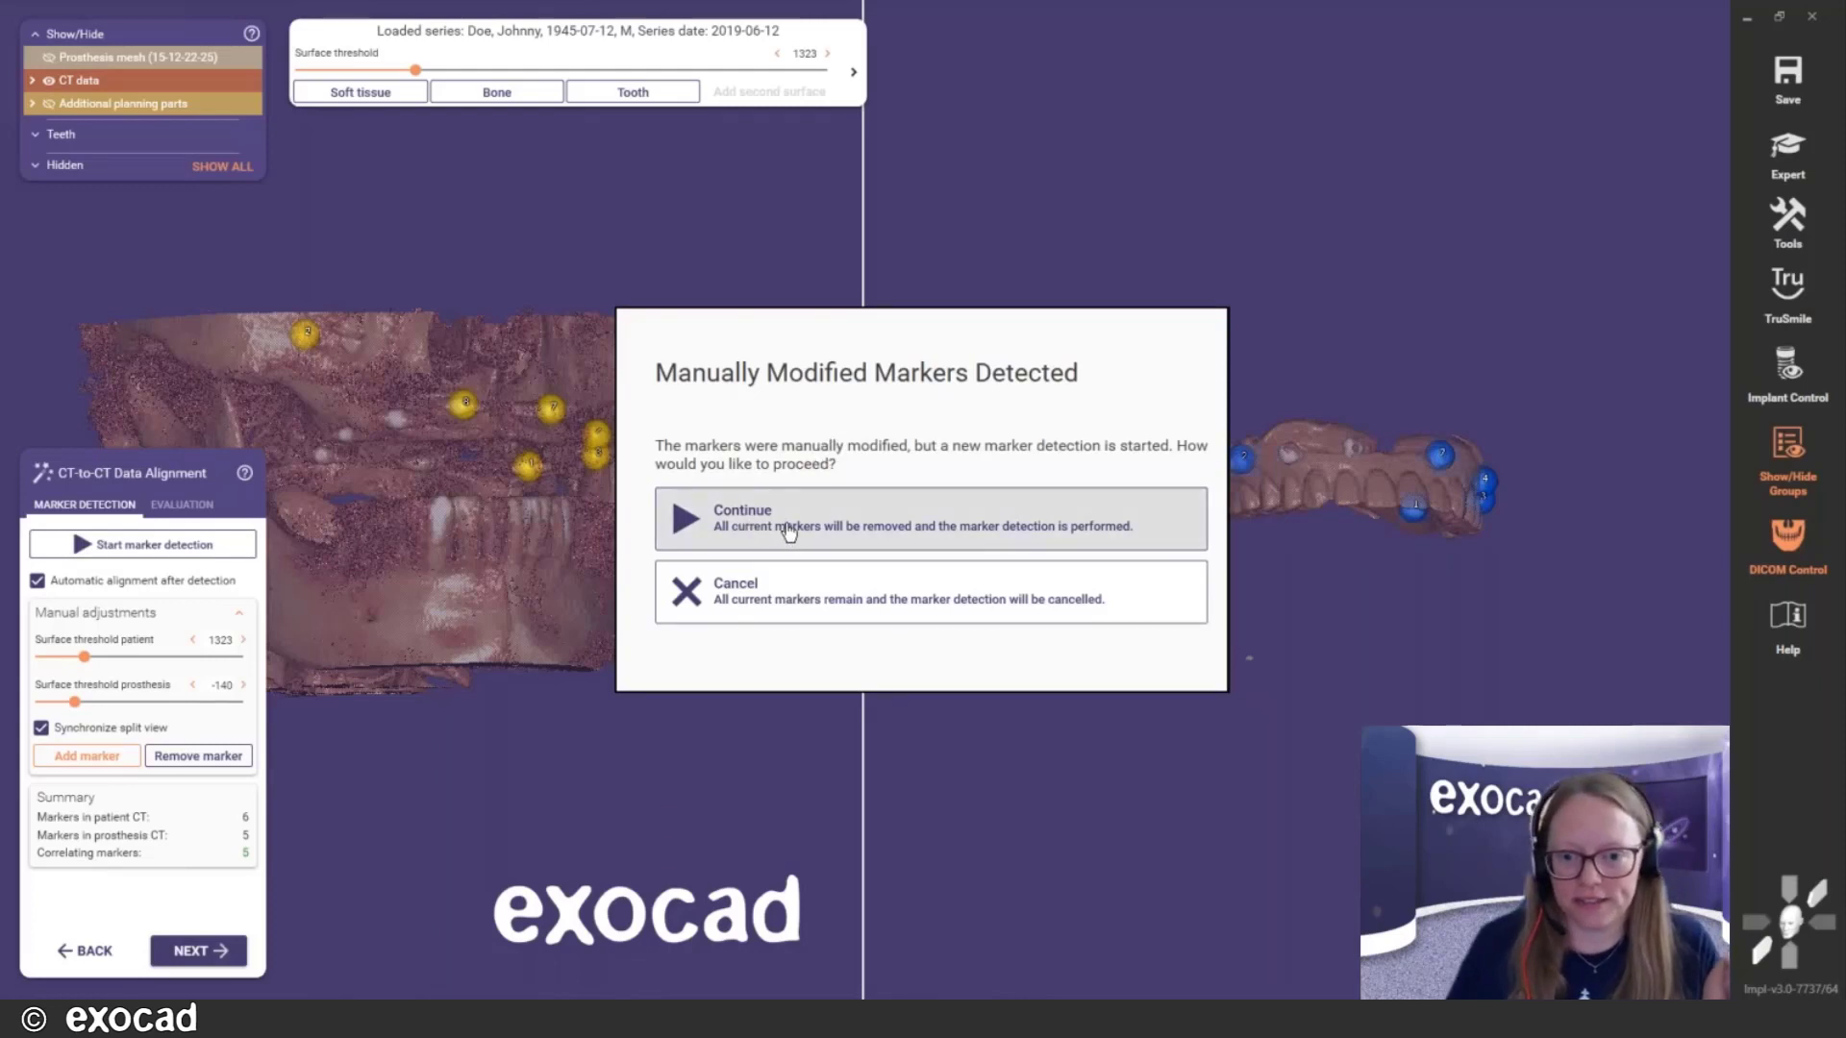
pyautogui.click(788, 527)
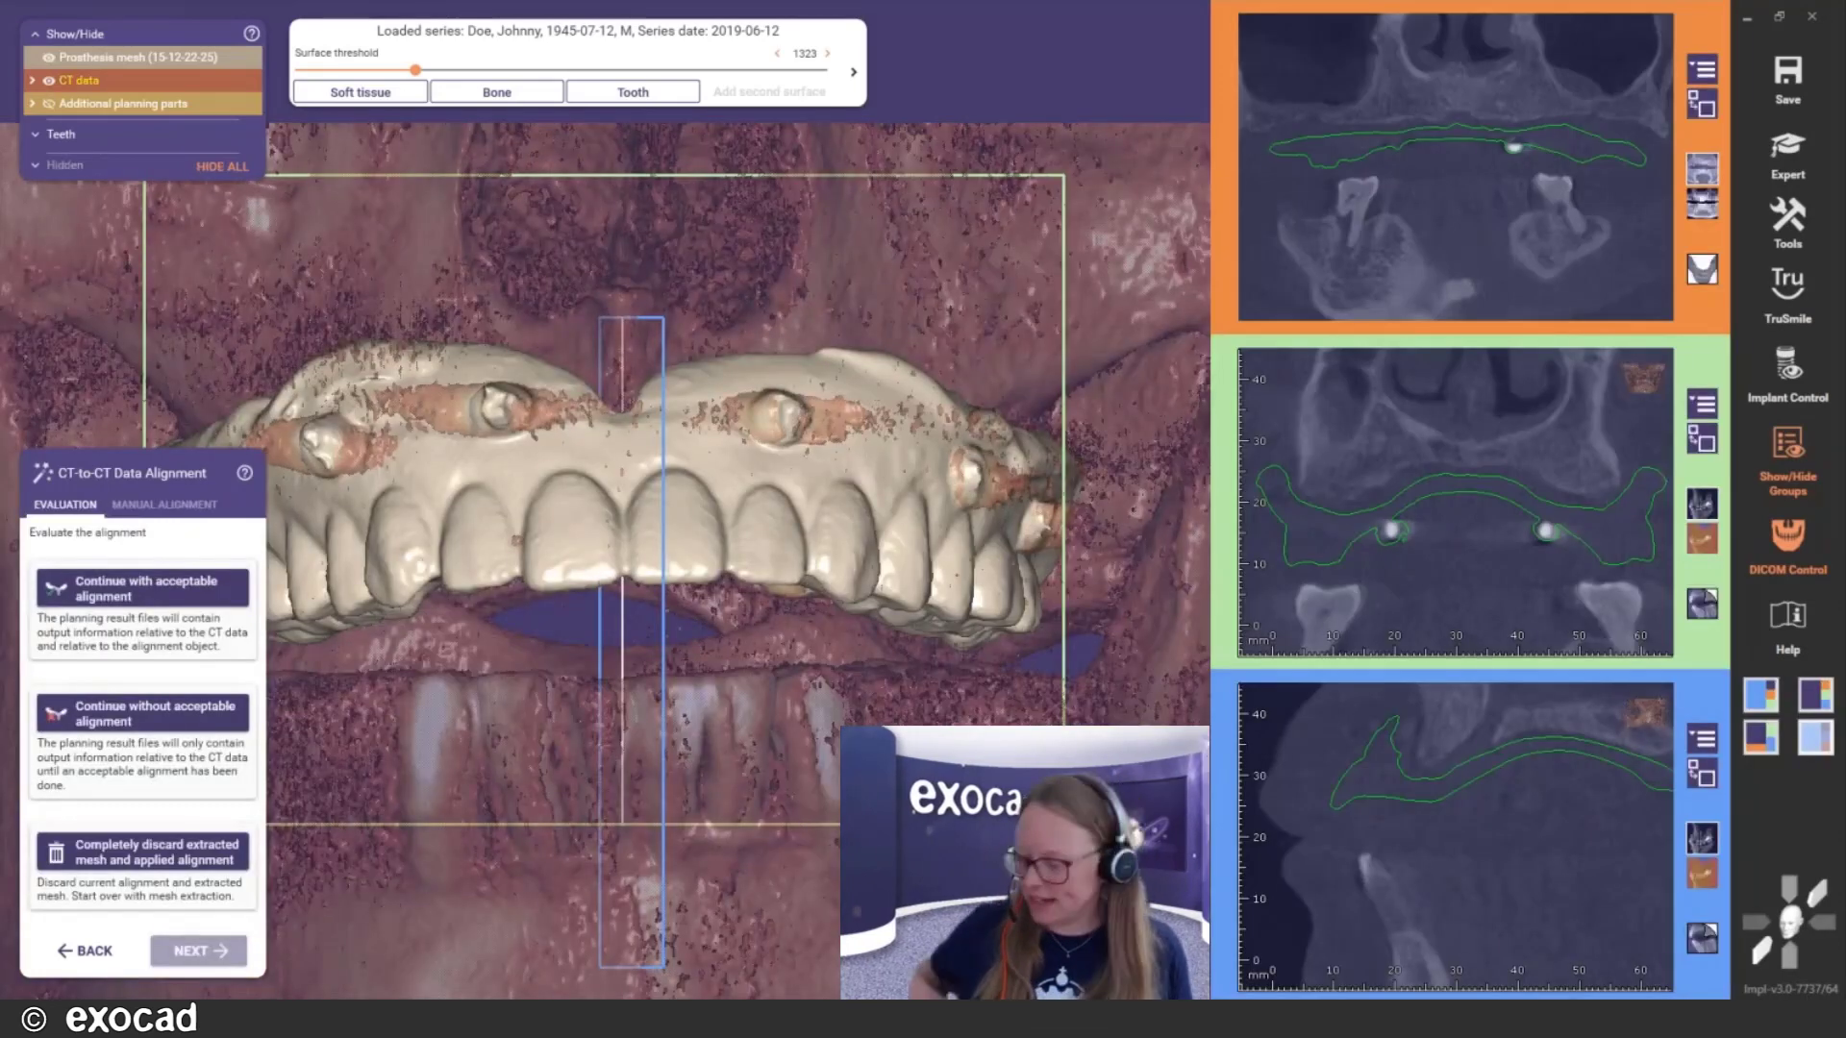
# Check the prosthesis outline through the coronal slices and continue with the alignment marked as acceptable
pyautogui.scroll(-4, 1455, 503)
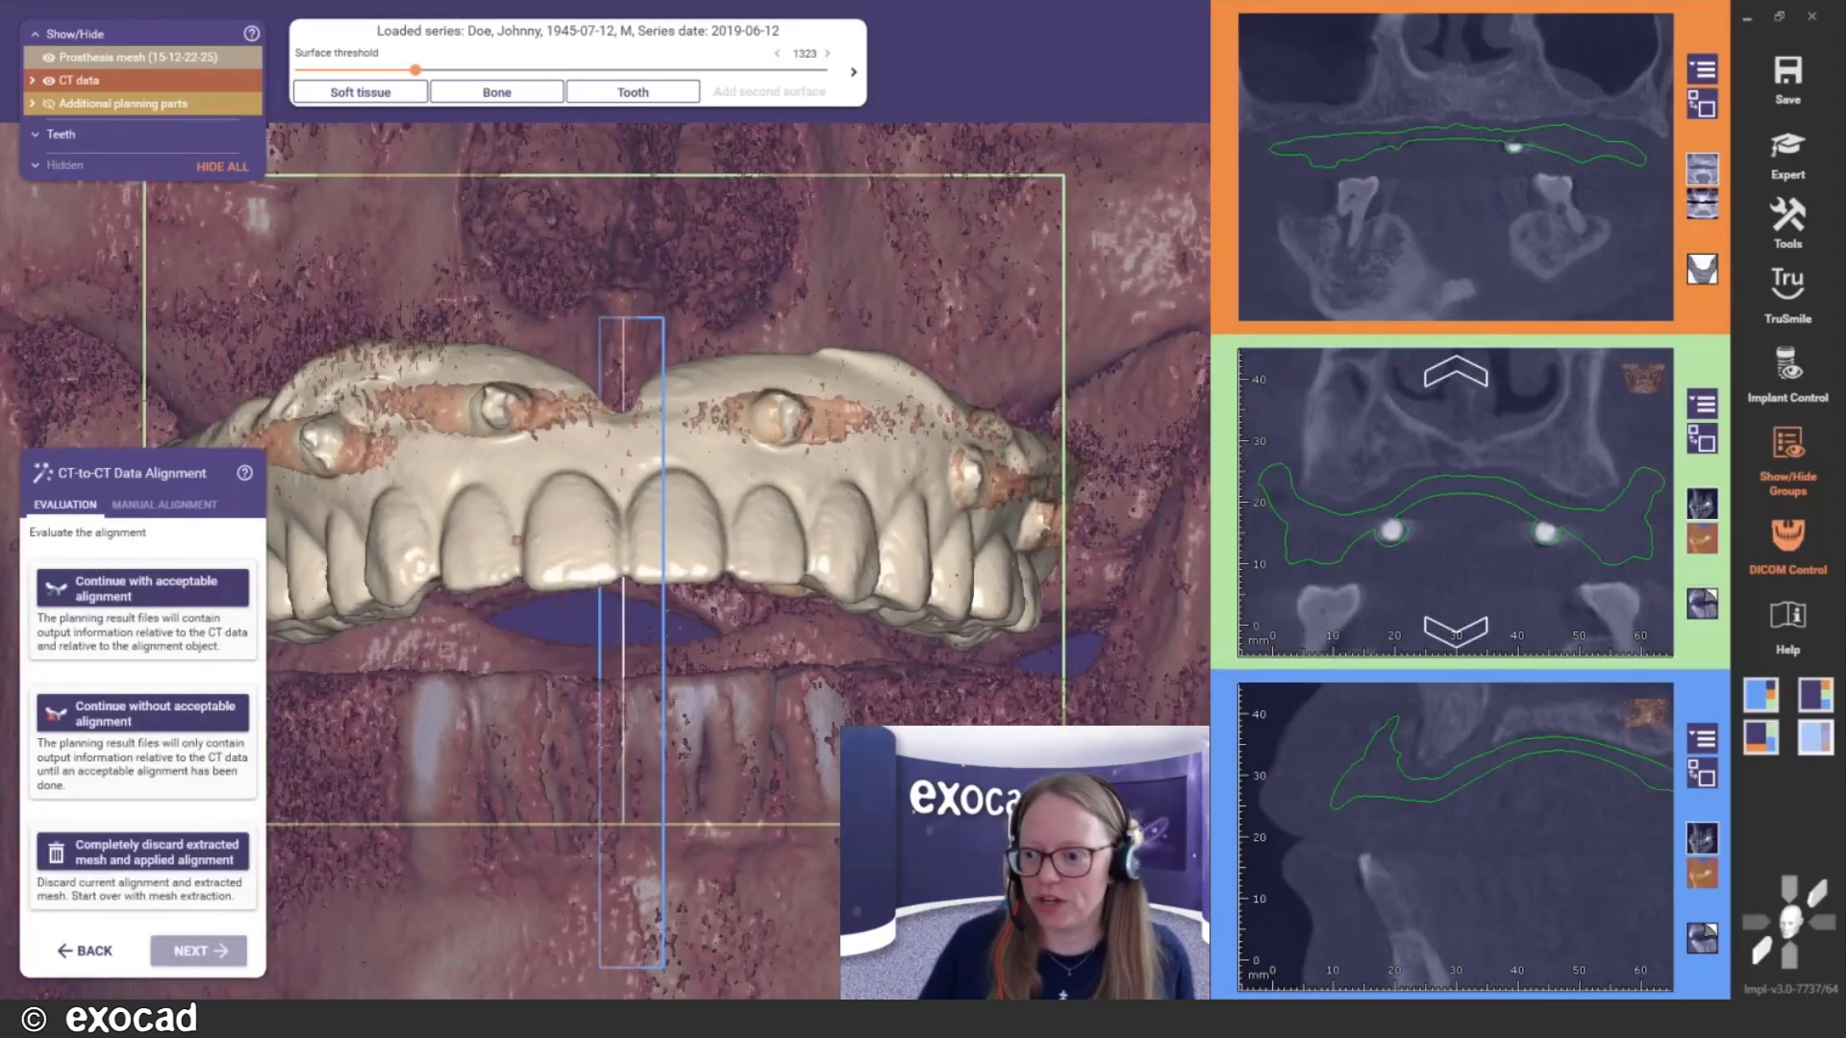
pyautogui.scroll(-6, 1455, 502)
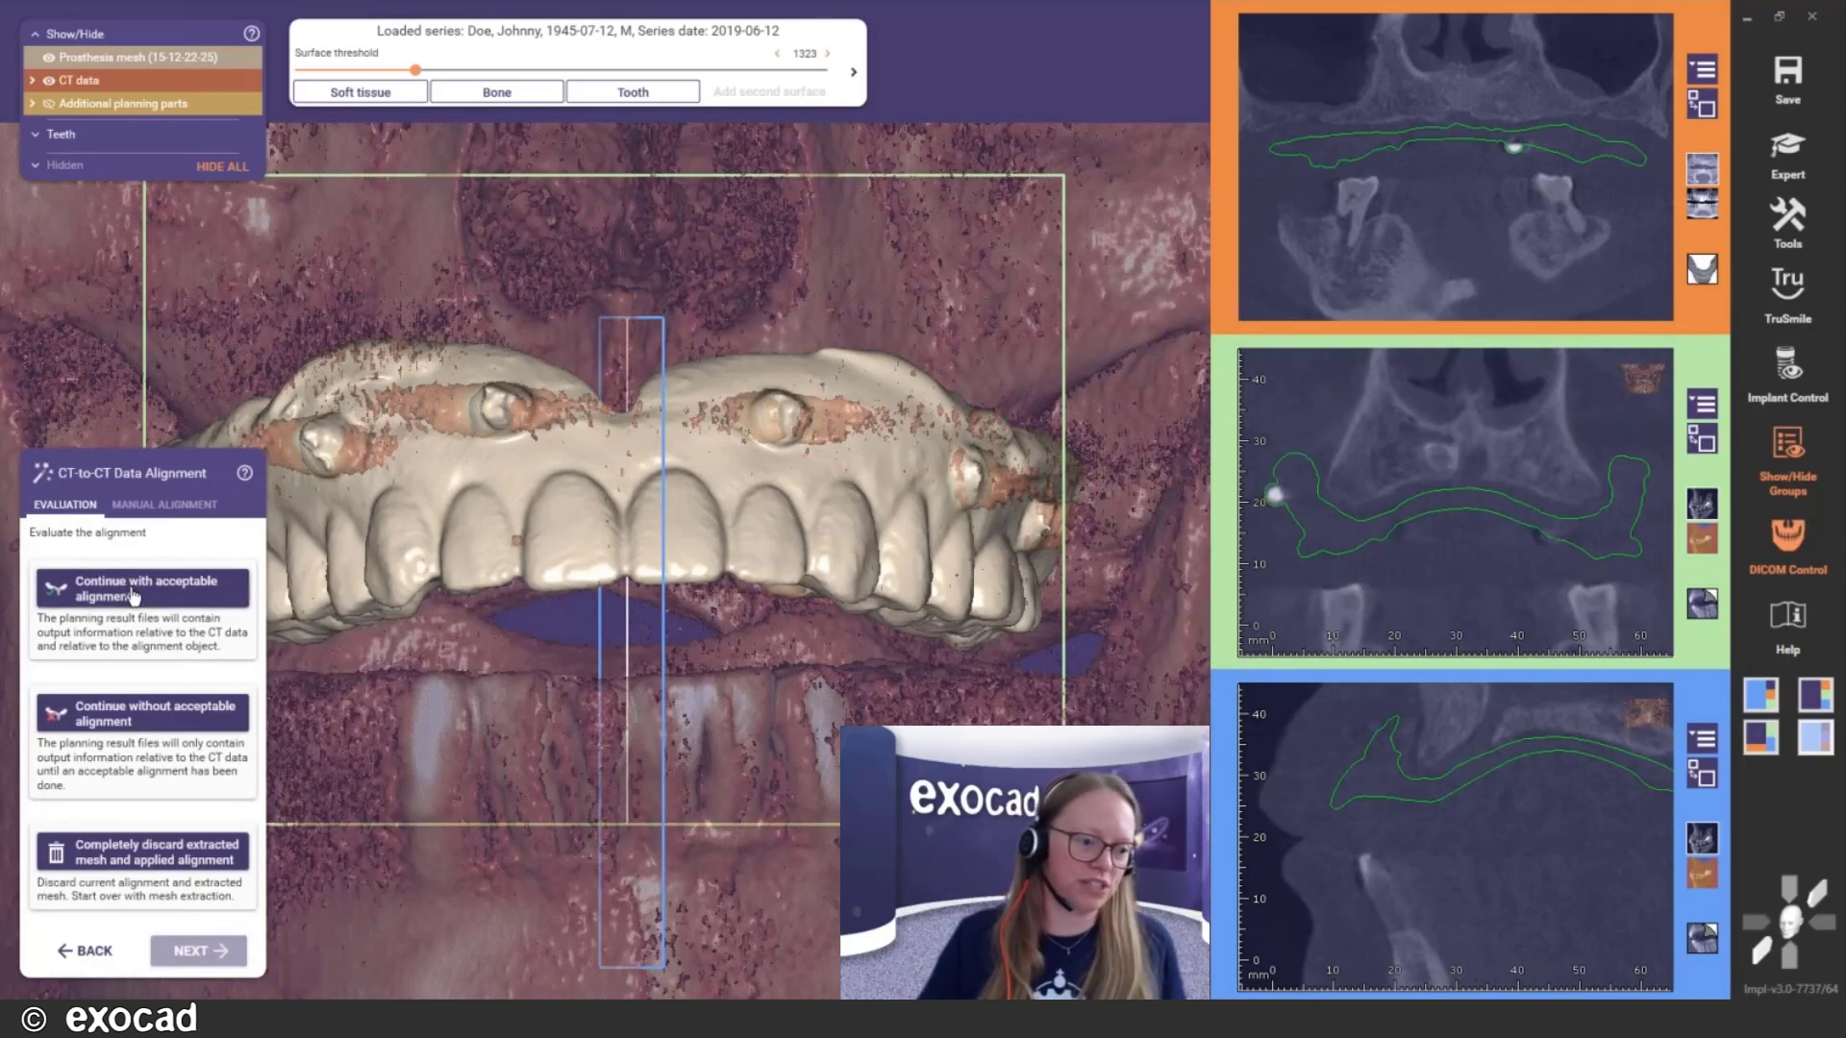
pyautogui.click(152, 599)
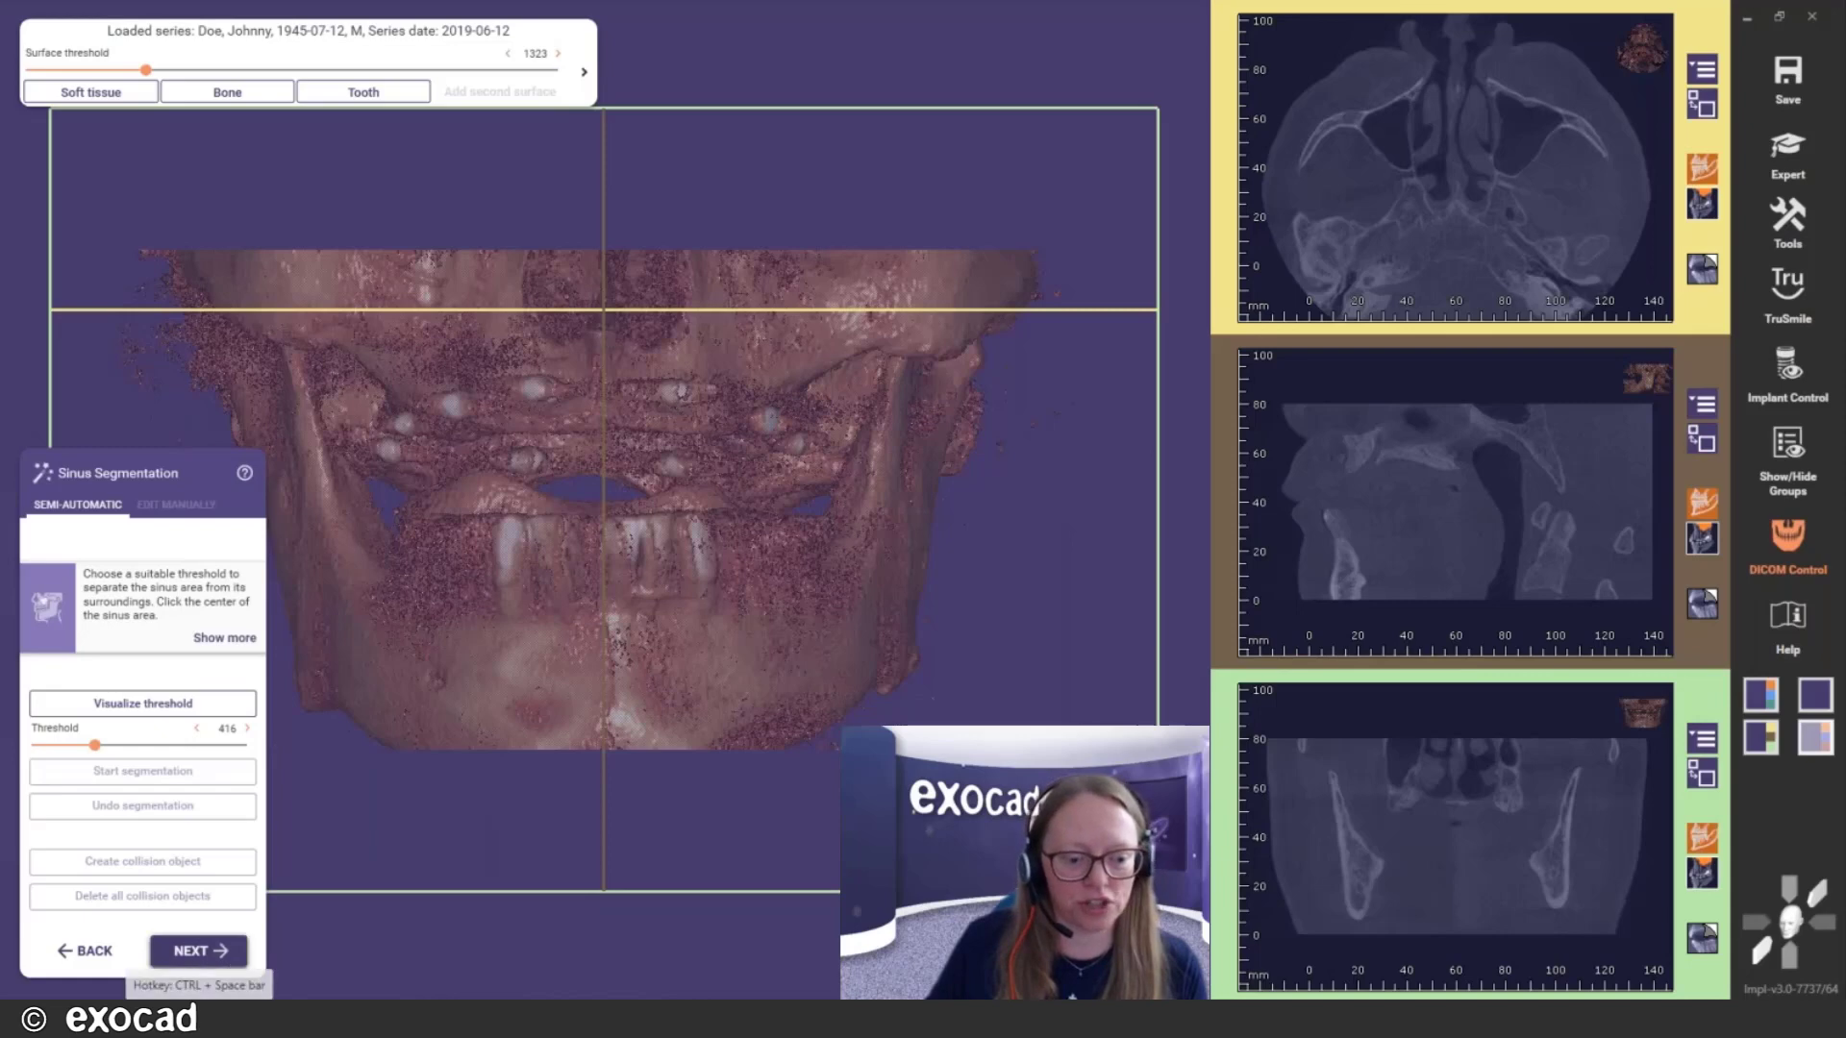
pyautogui.click(197, 951)
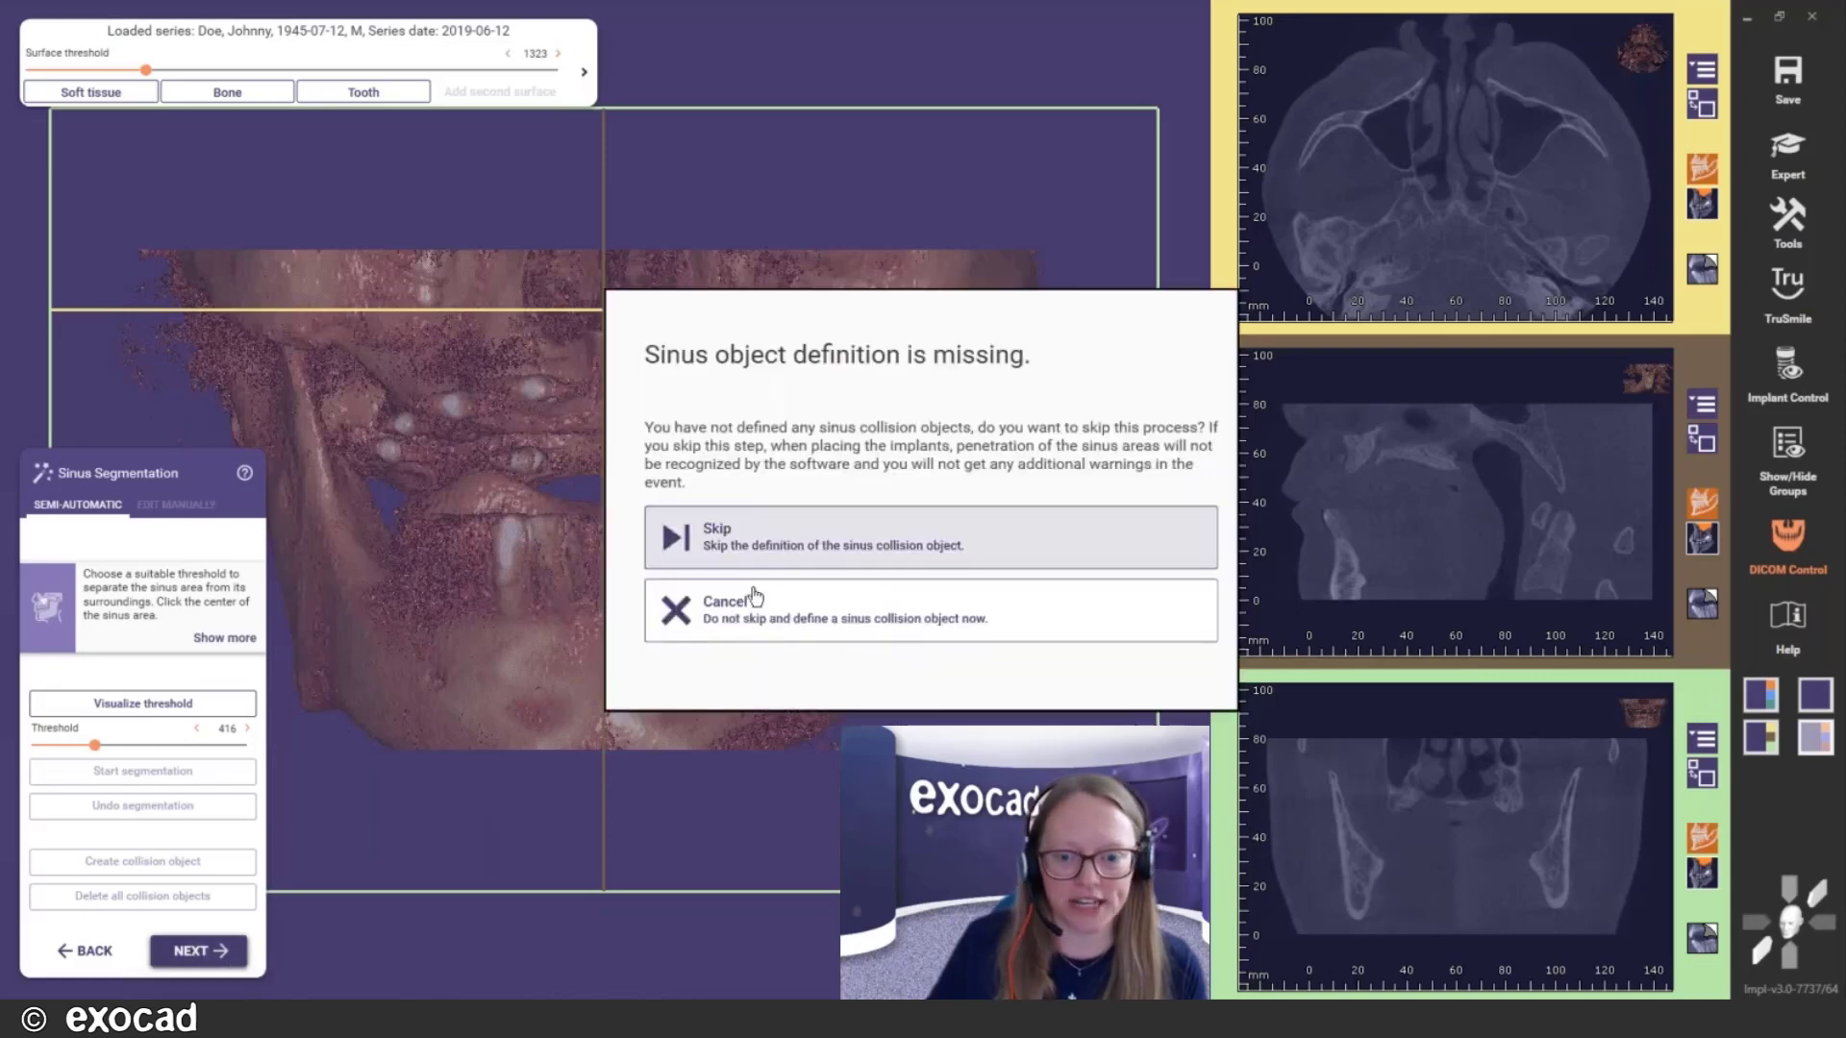
pyautogui.click(741, 636)
pyautogui.moveTo(741, 636); pyautogui.dragTo(376, 719, button='right')
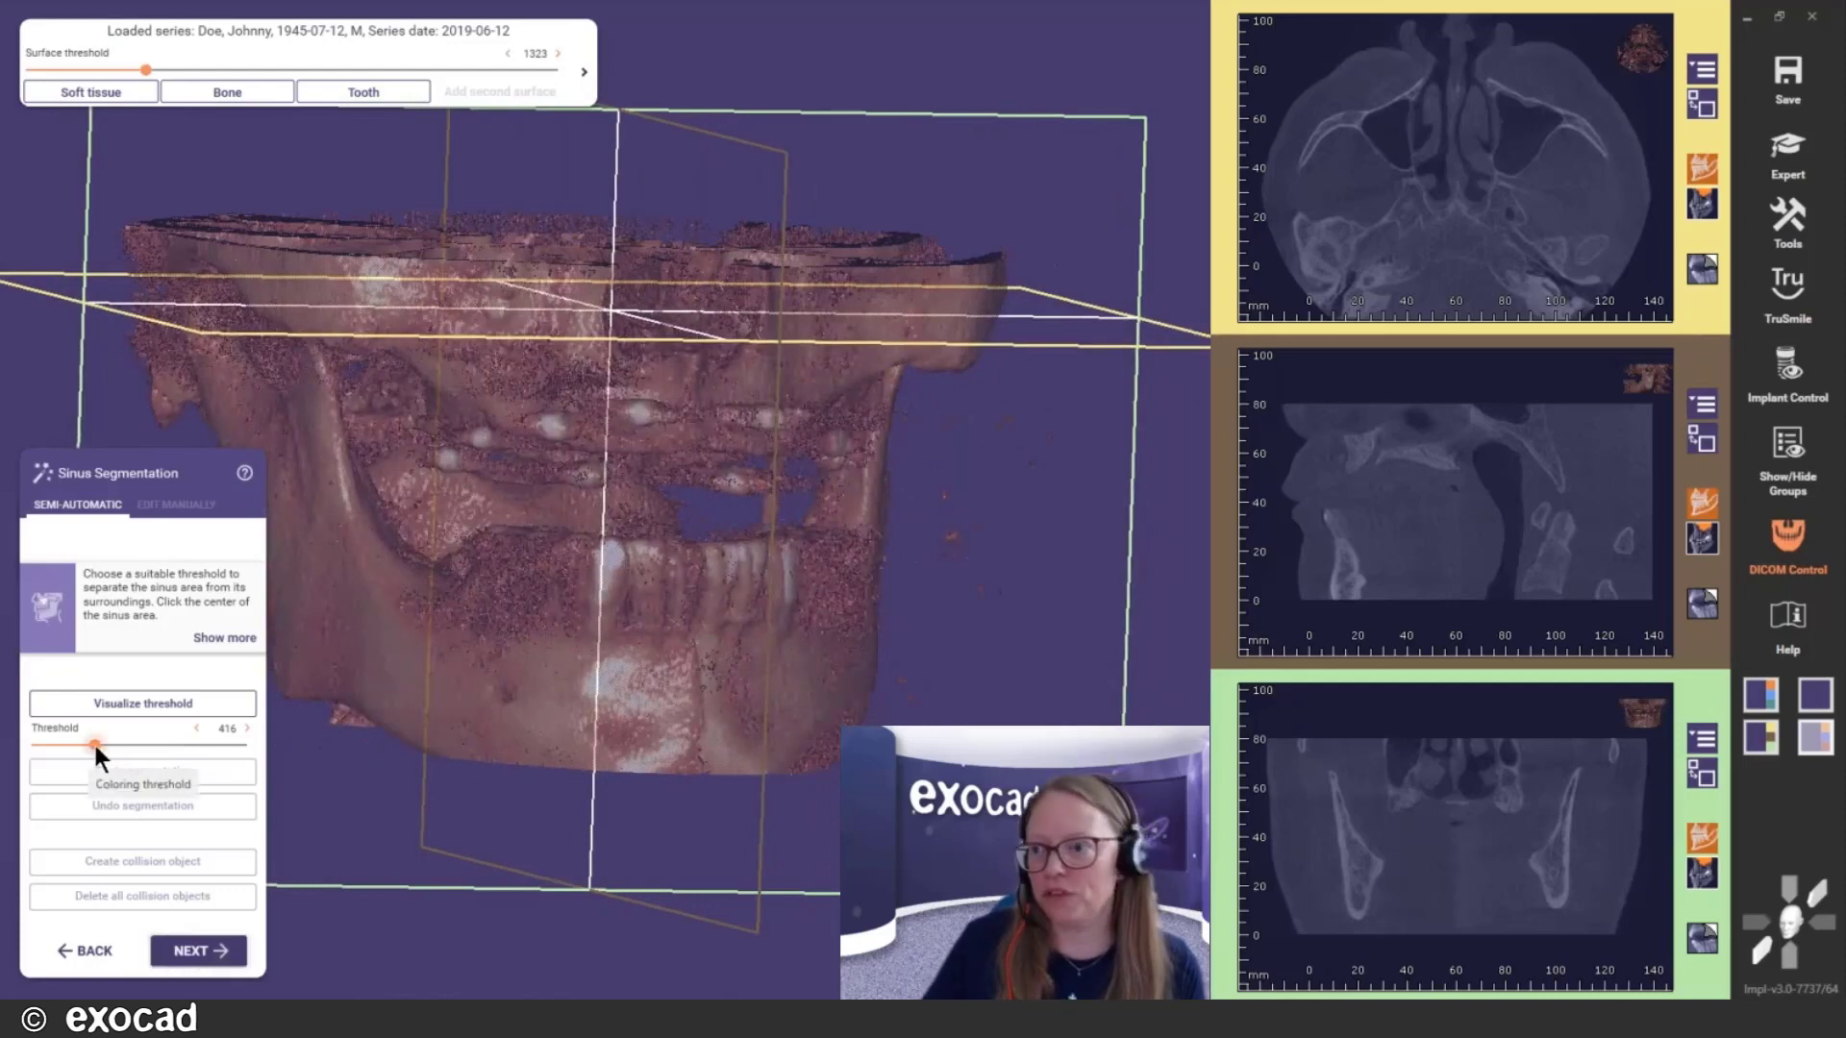
# Set the sinus segmentation threshold to 746 and review the guidance on choosing a suitable threshold
pyautogui.moveTo(94, 741); pyautogui.dragTo(109, 746)
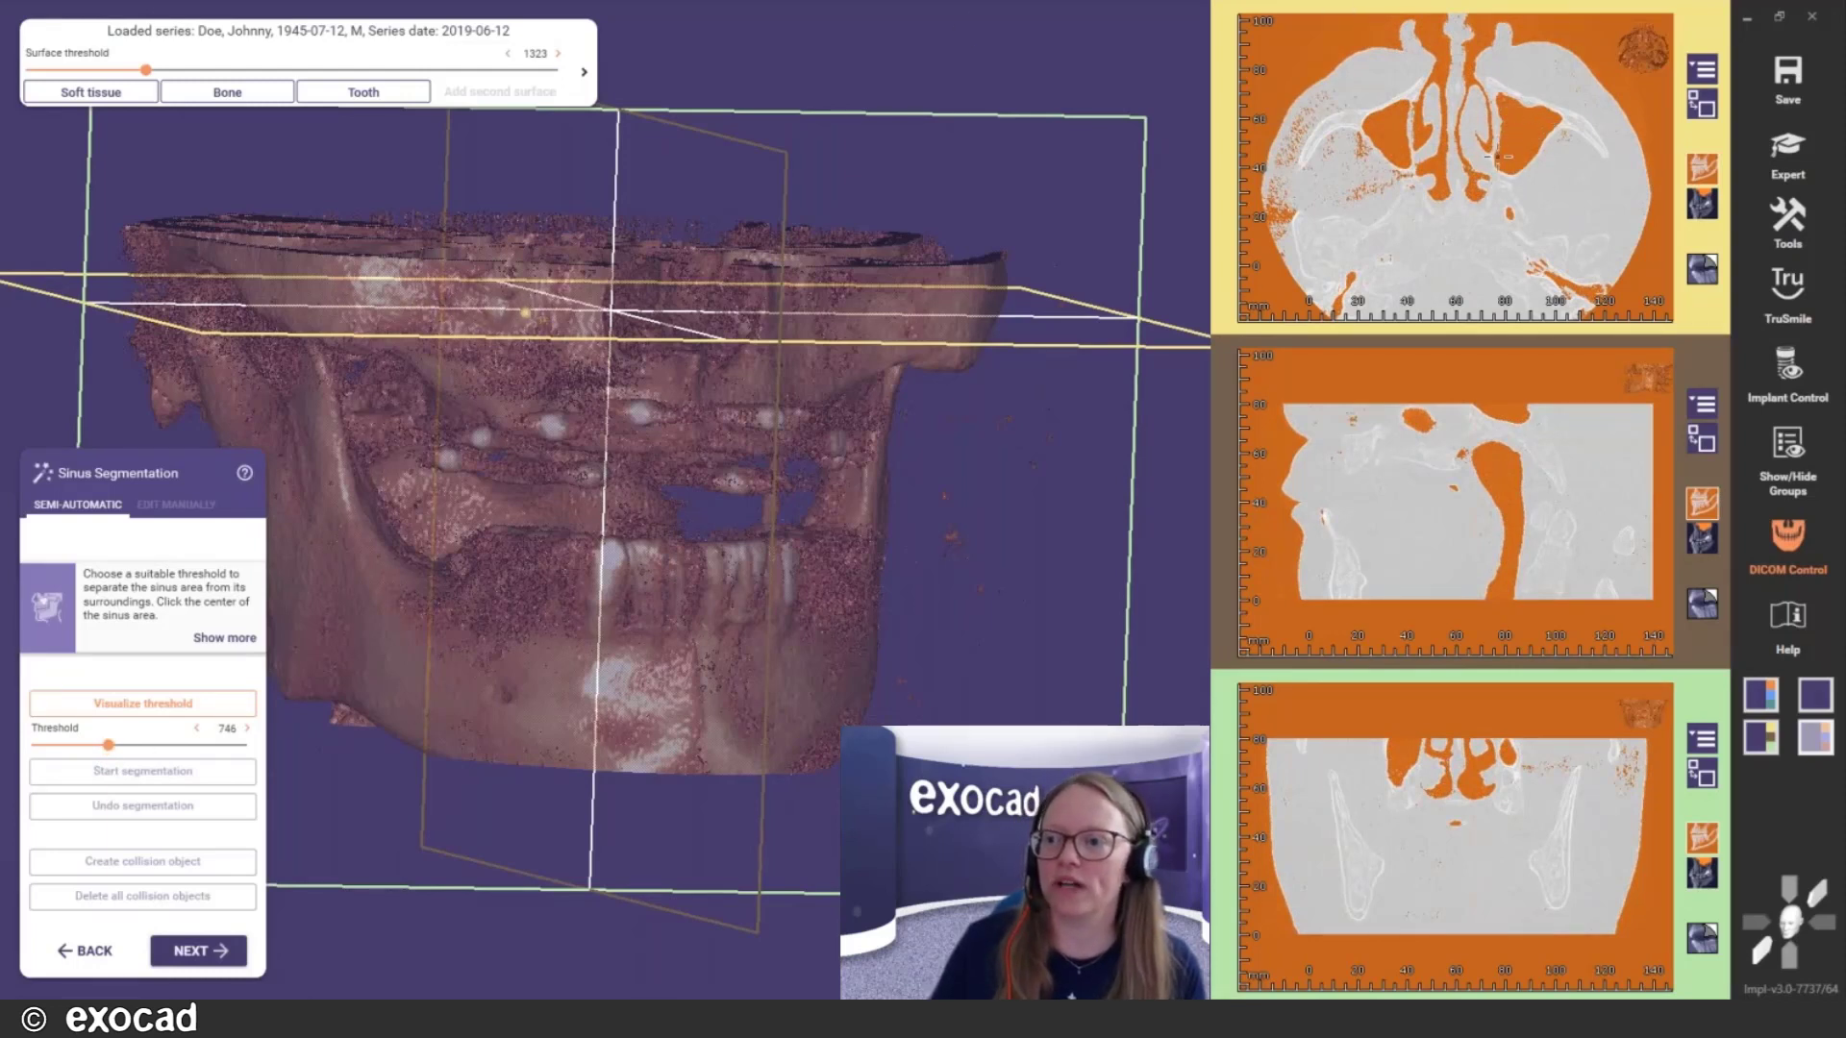
pyautogui.click(221, 642)
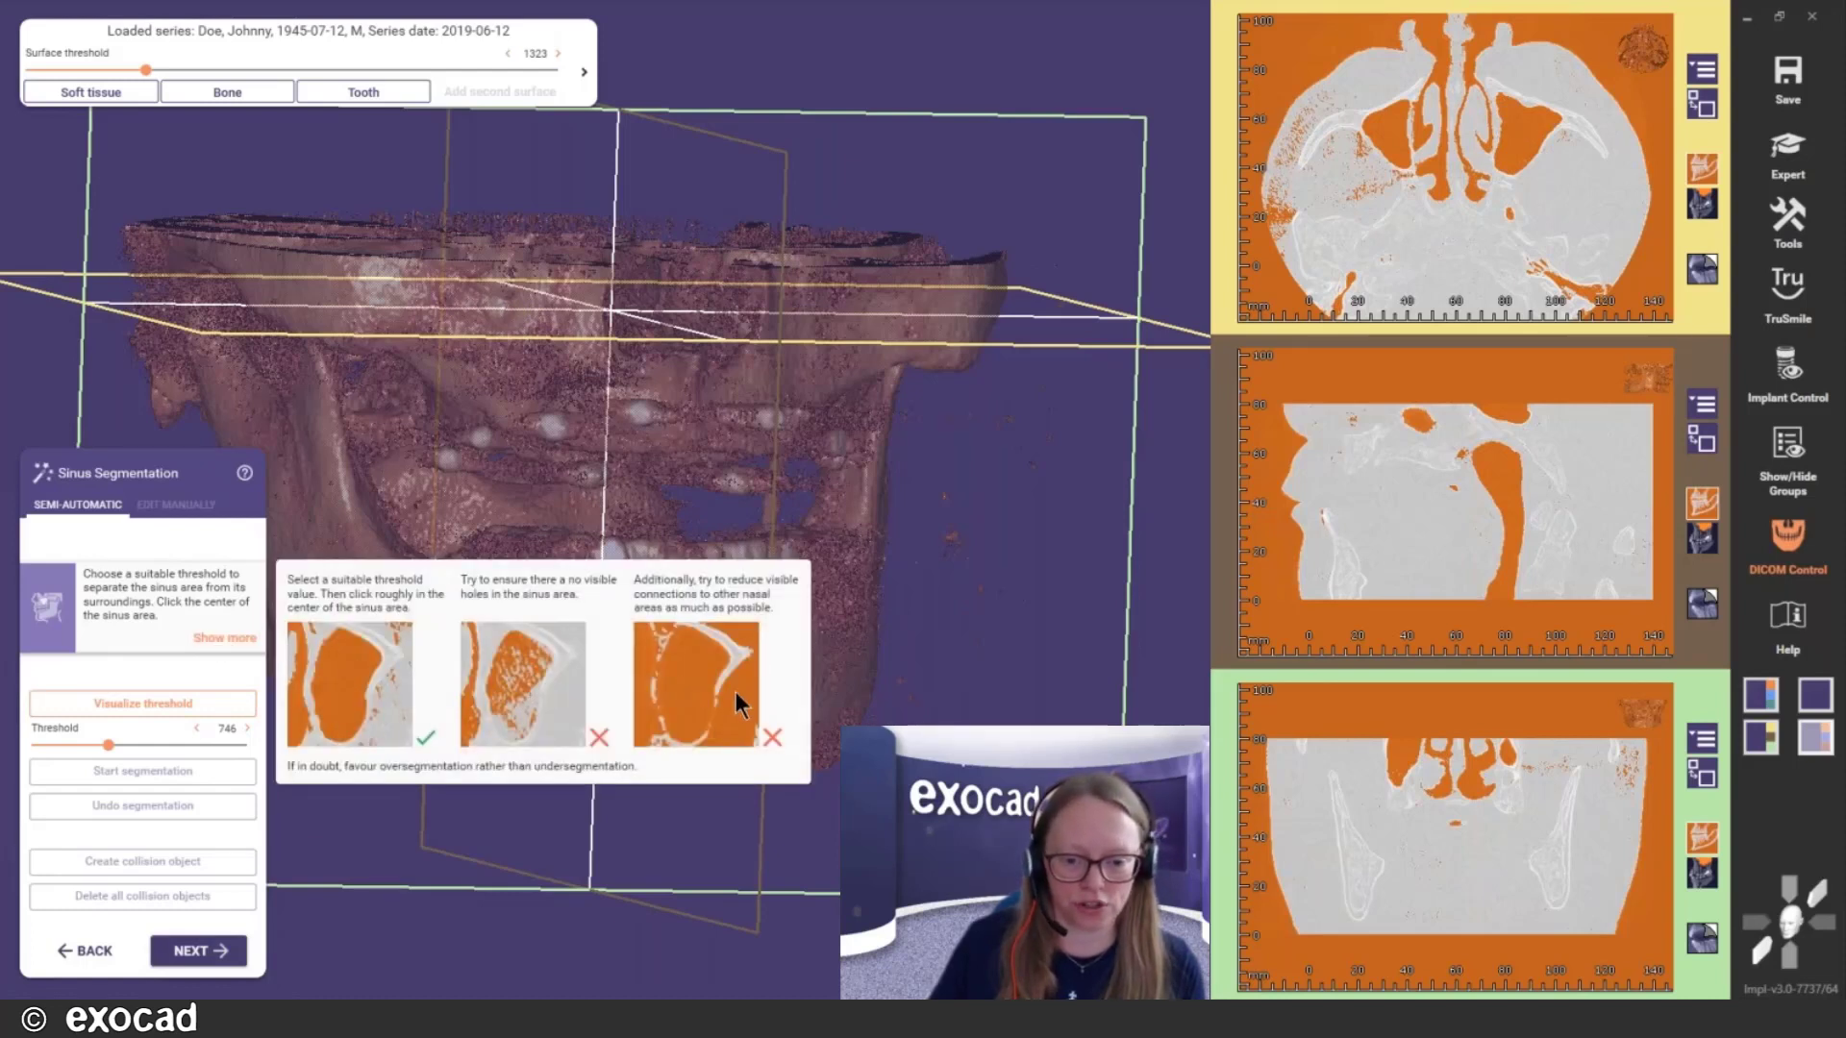
pyautogui.click(230, 637)
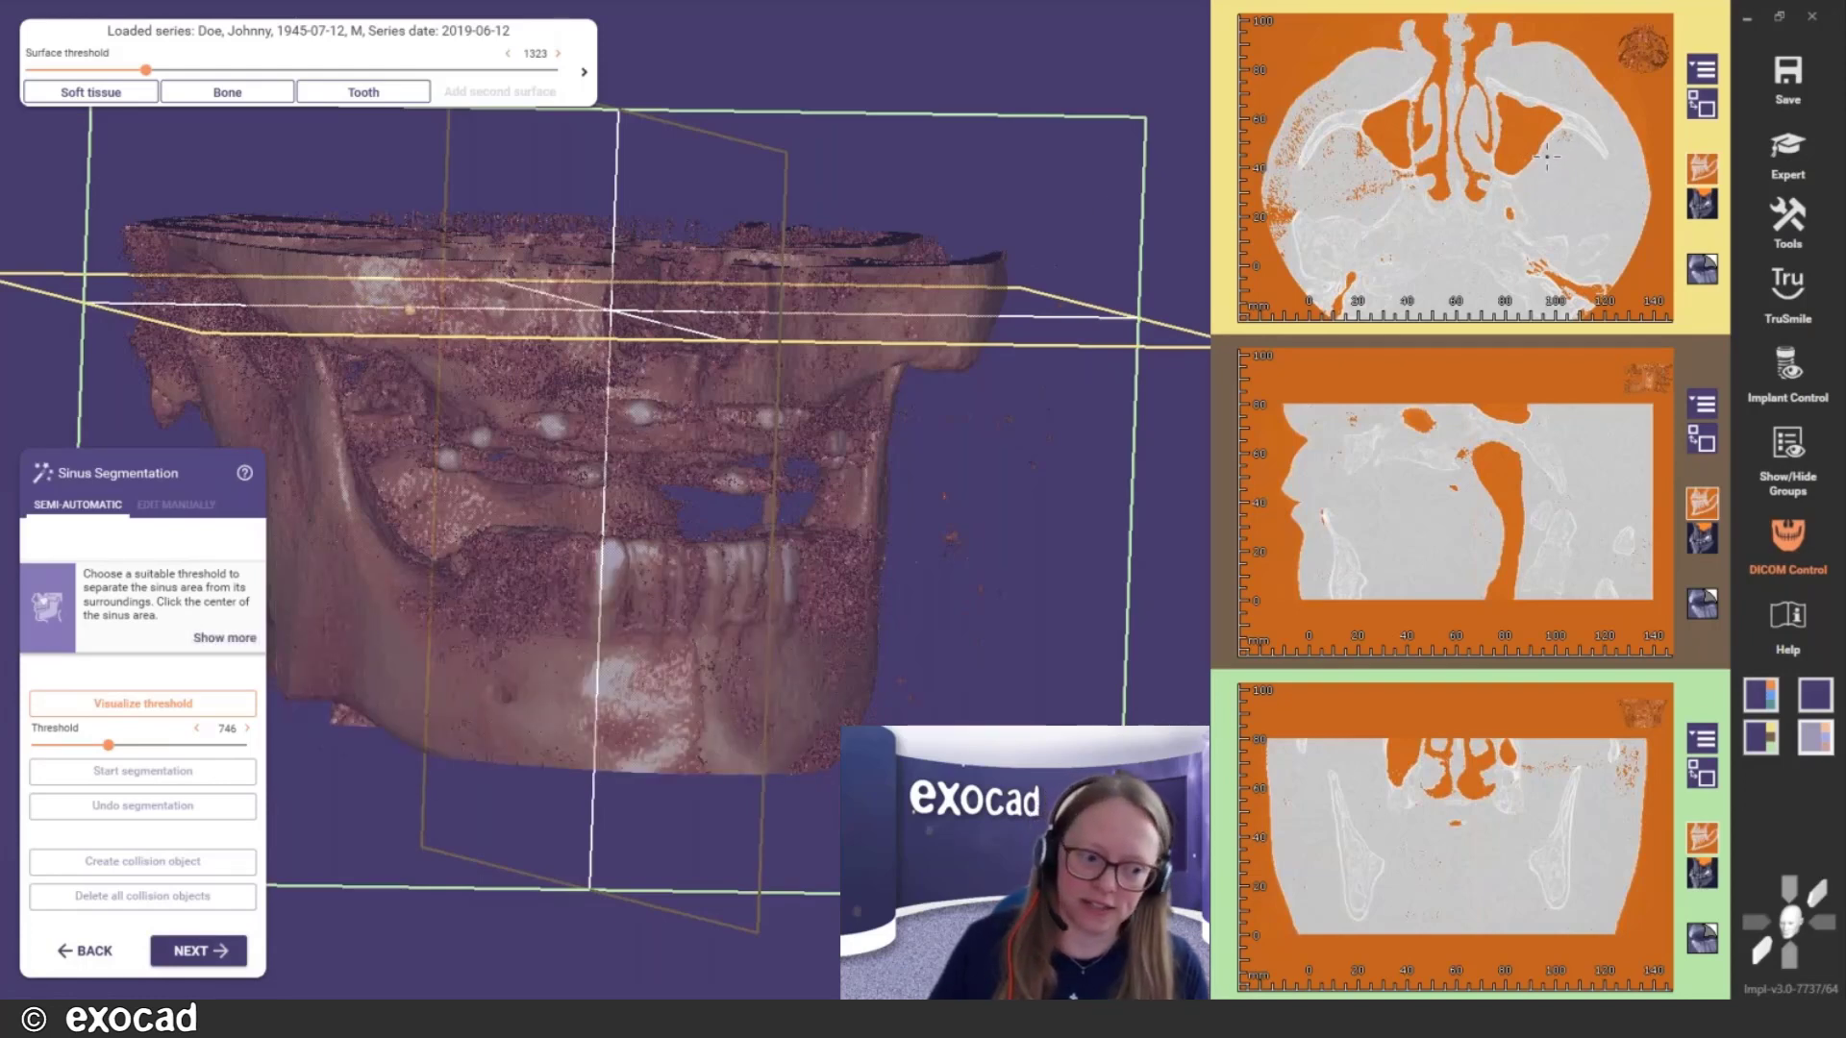
# Segment the patient's right sinus from a point at its center and create a collision object from it
pyautogui.click(1522, 134)
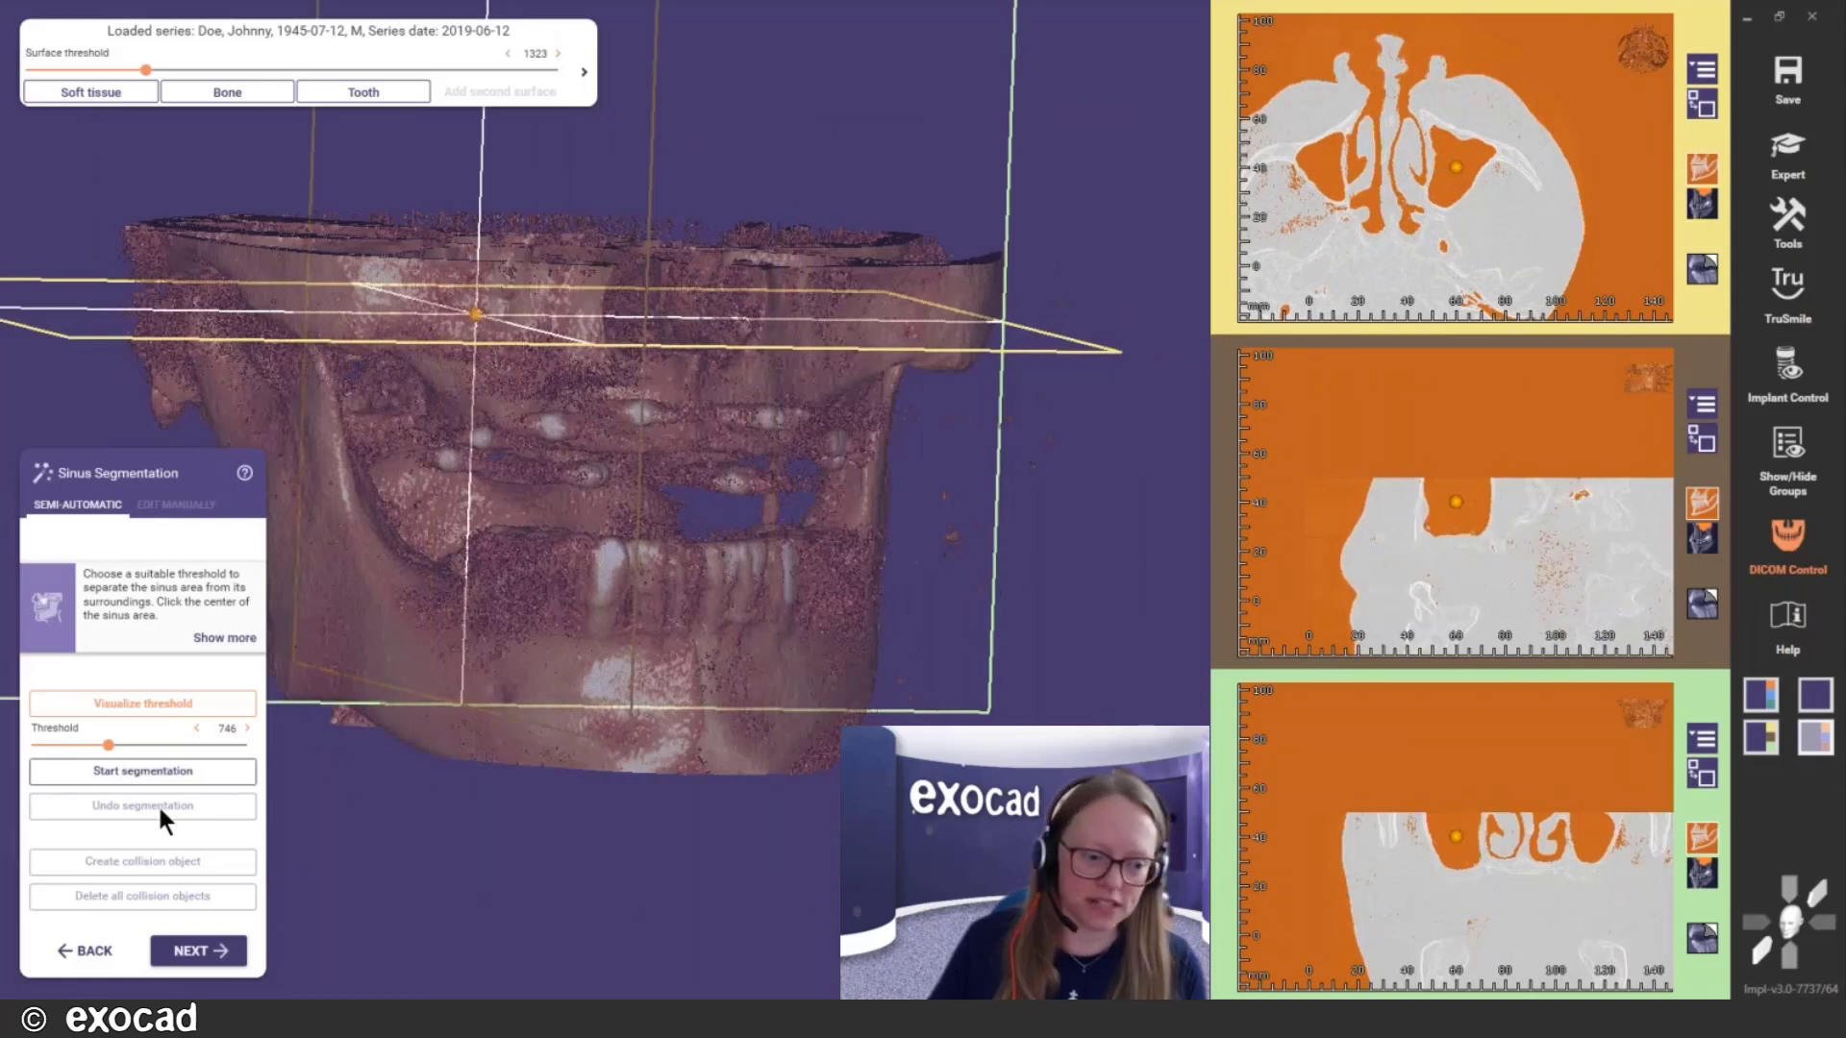
pyautogui.click(117, 784)
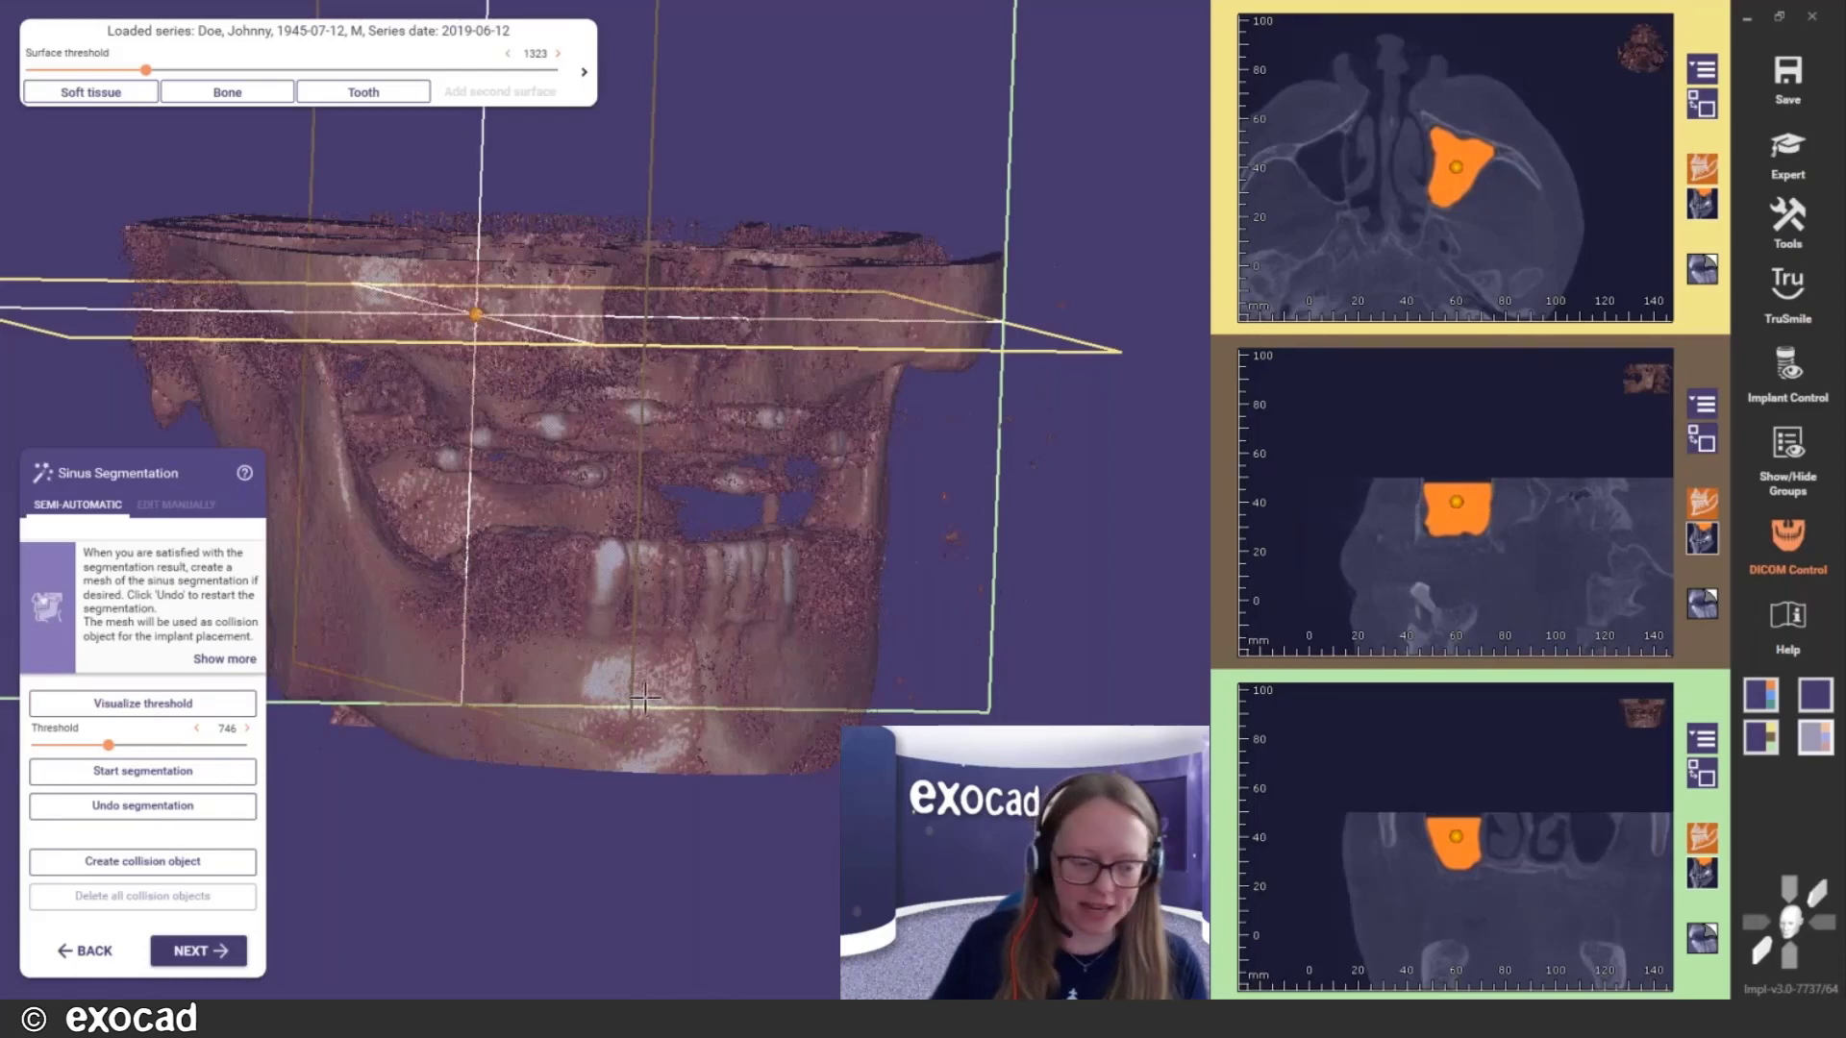
pyautogui.click(127, 866)
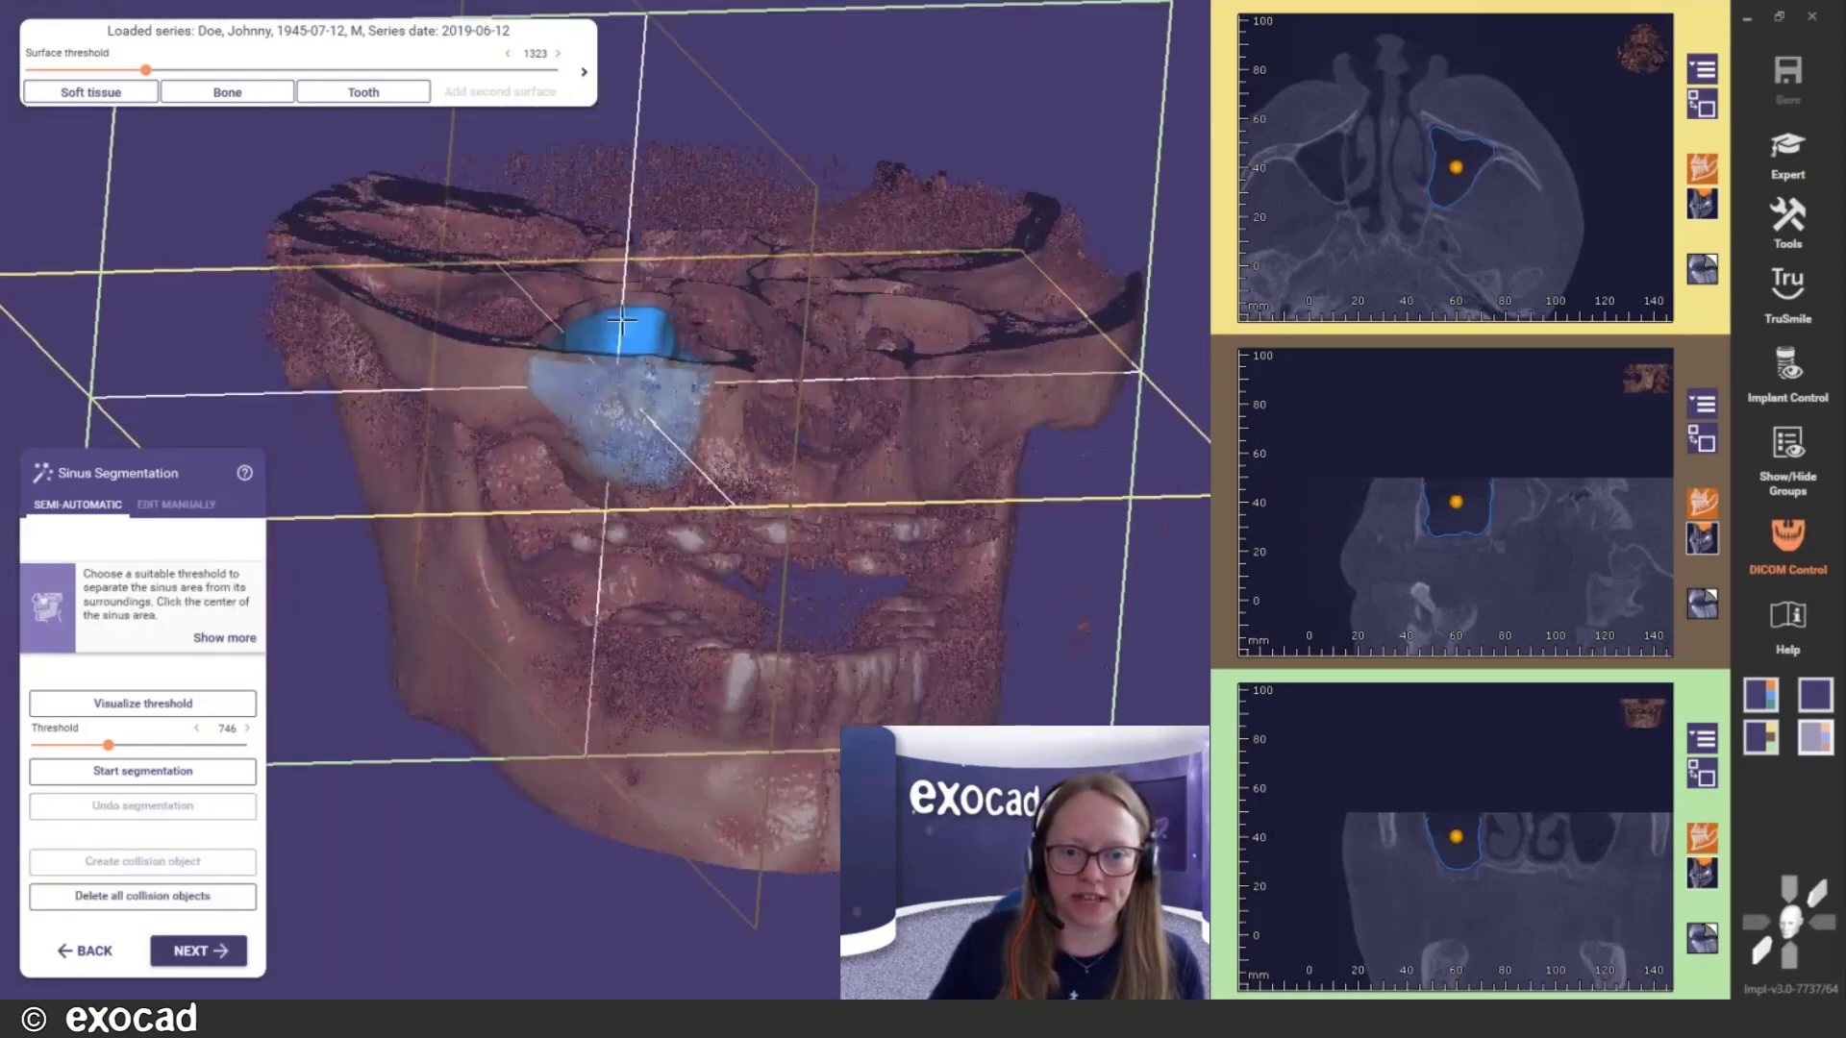
# Mark the center of the patient's left sinus, segment it with a threshold of 817, and create its collision object
pyautogui.moveTo(630, 479)
pyautogui.mouseDown(button='right')
pyautogui.moveTo(654, 529)
pyautogui.moveTo(630, 476)
pyautogui.moveTo(653, 464)
pyautogui.mouseUp(button='right')
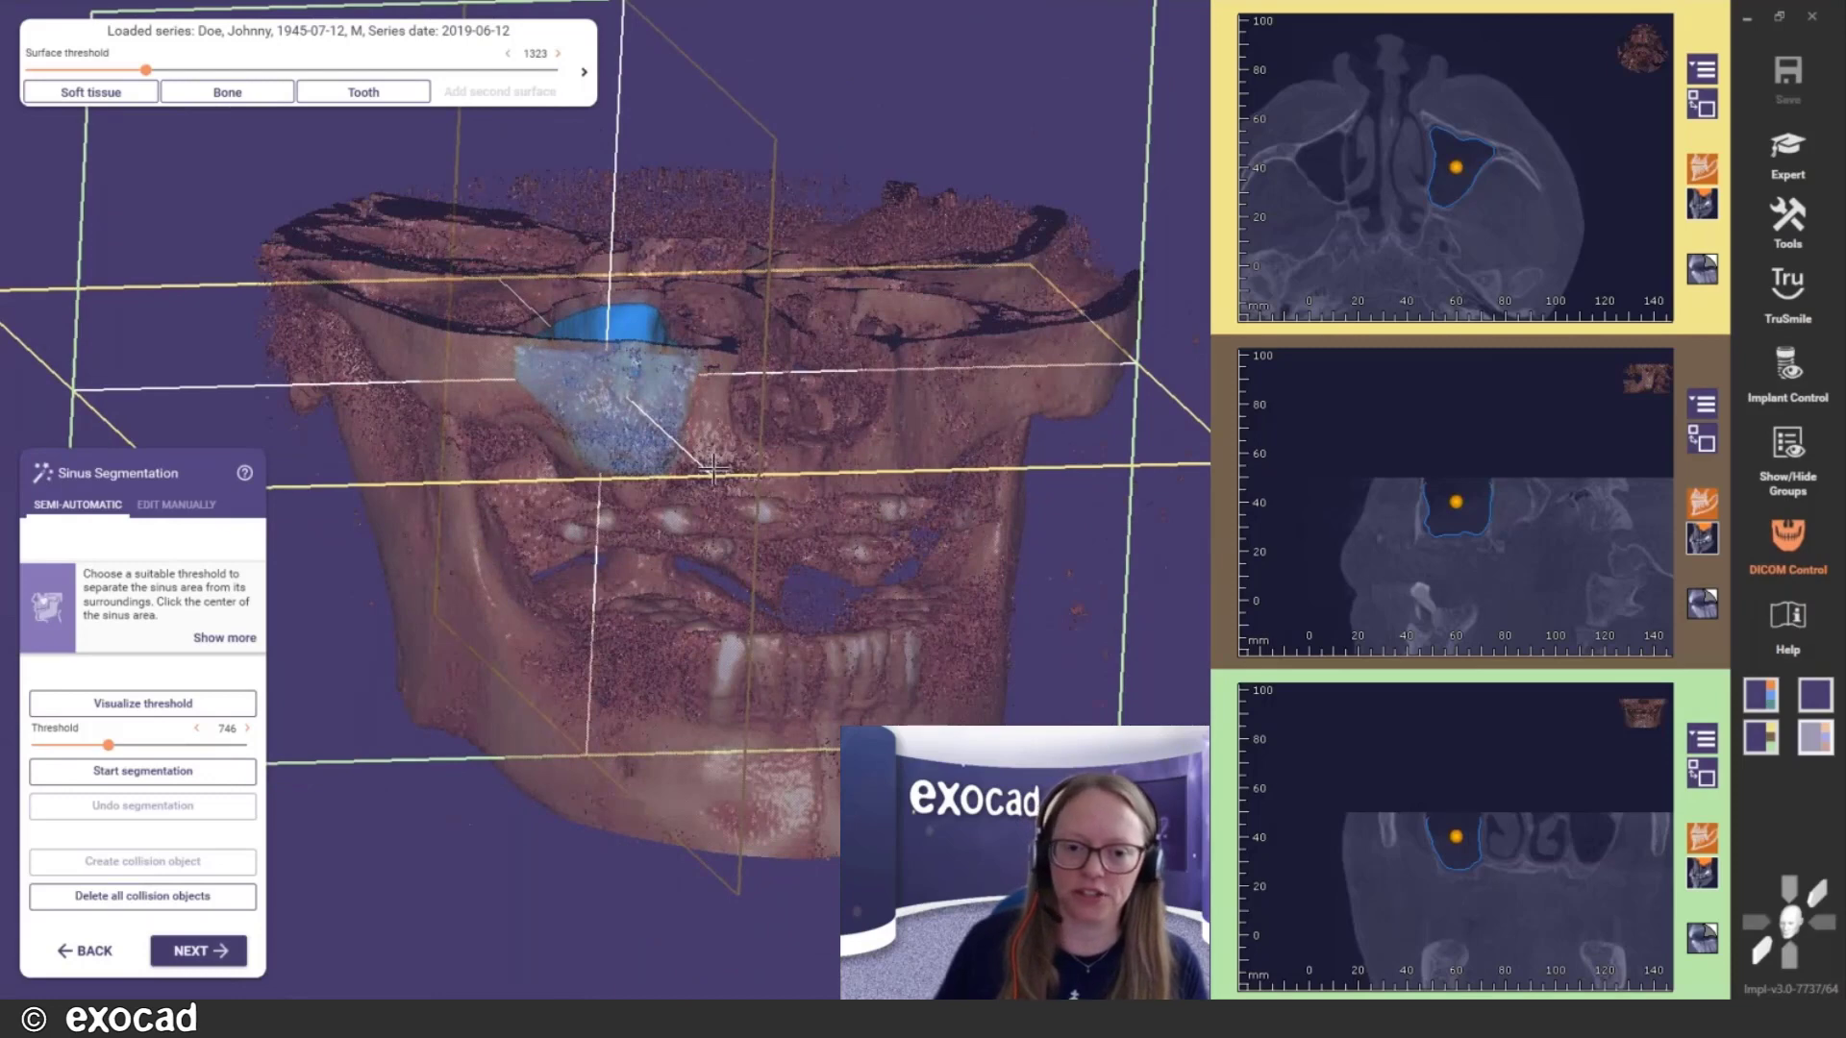
pyautogui.moveTo(688, 583); pyautogui.dragTo(713, 570, button='right')
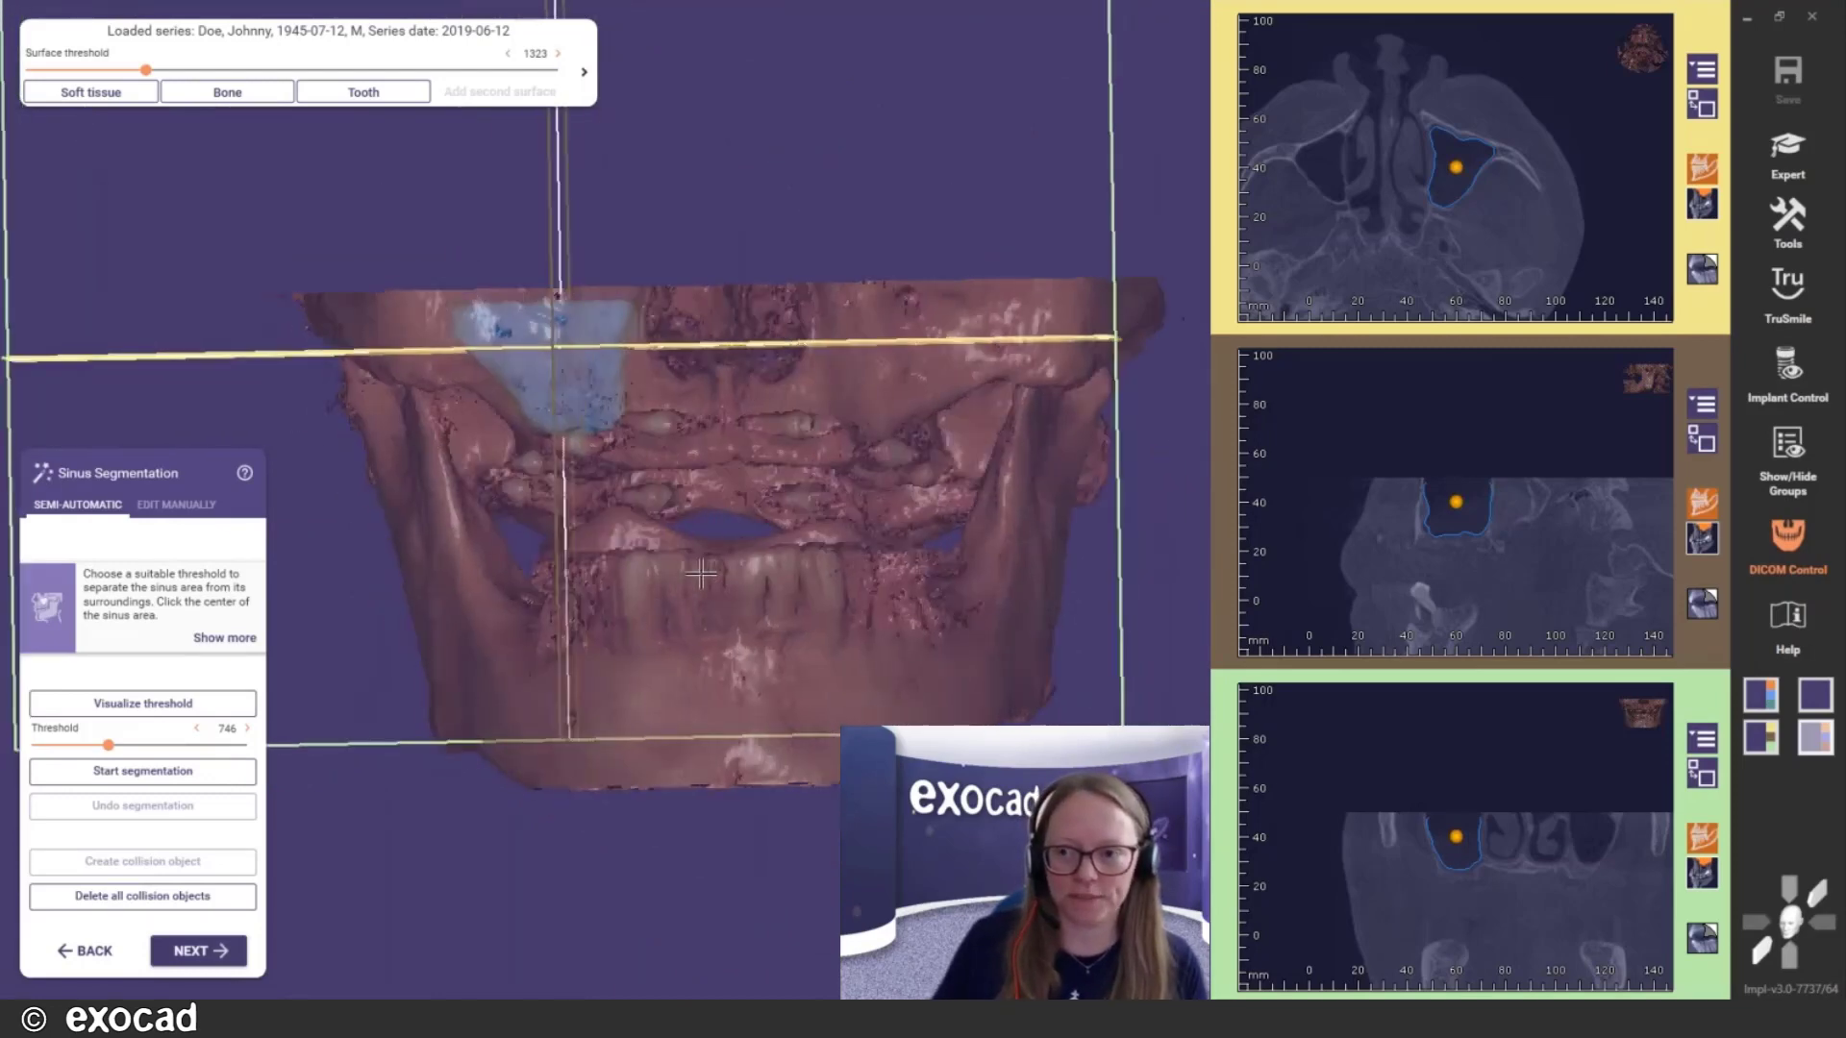
pyautogui.click(1323, 165)
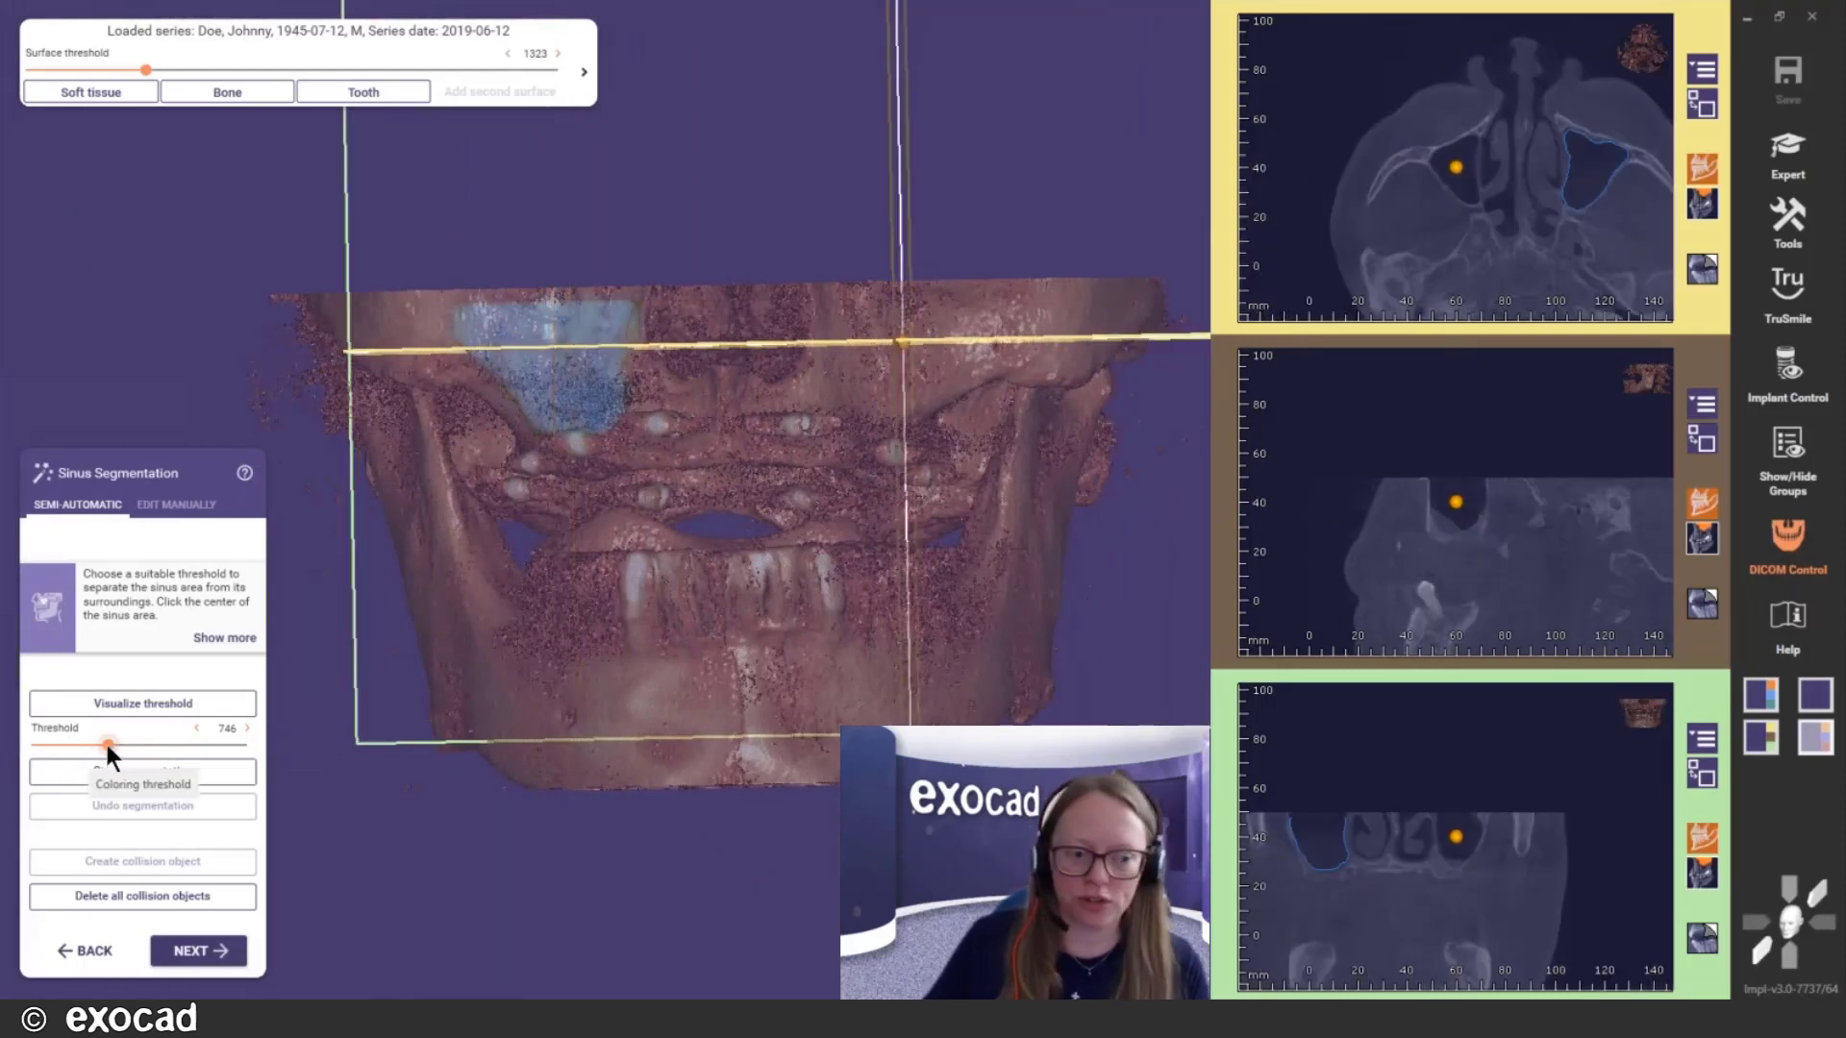
pyautogui.moveTo(106, 740); pyautogui.dragTo(107, 740)
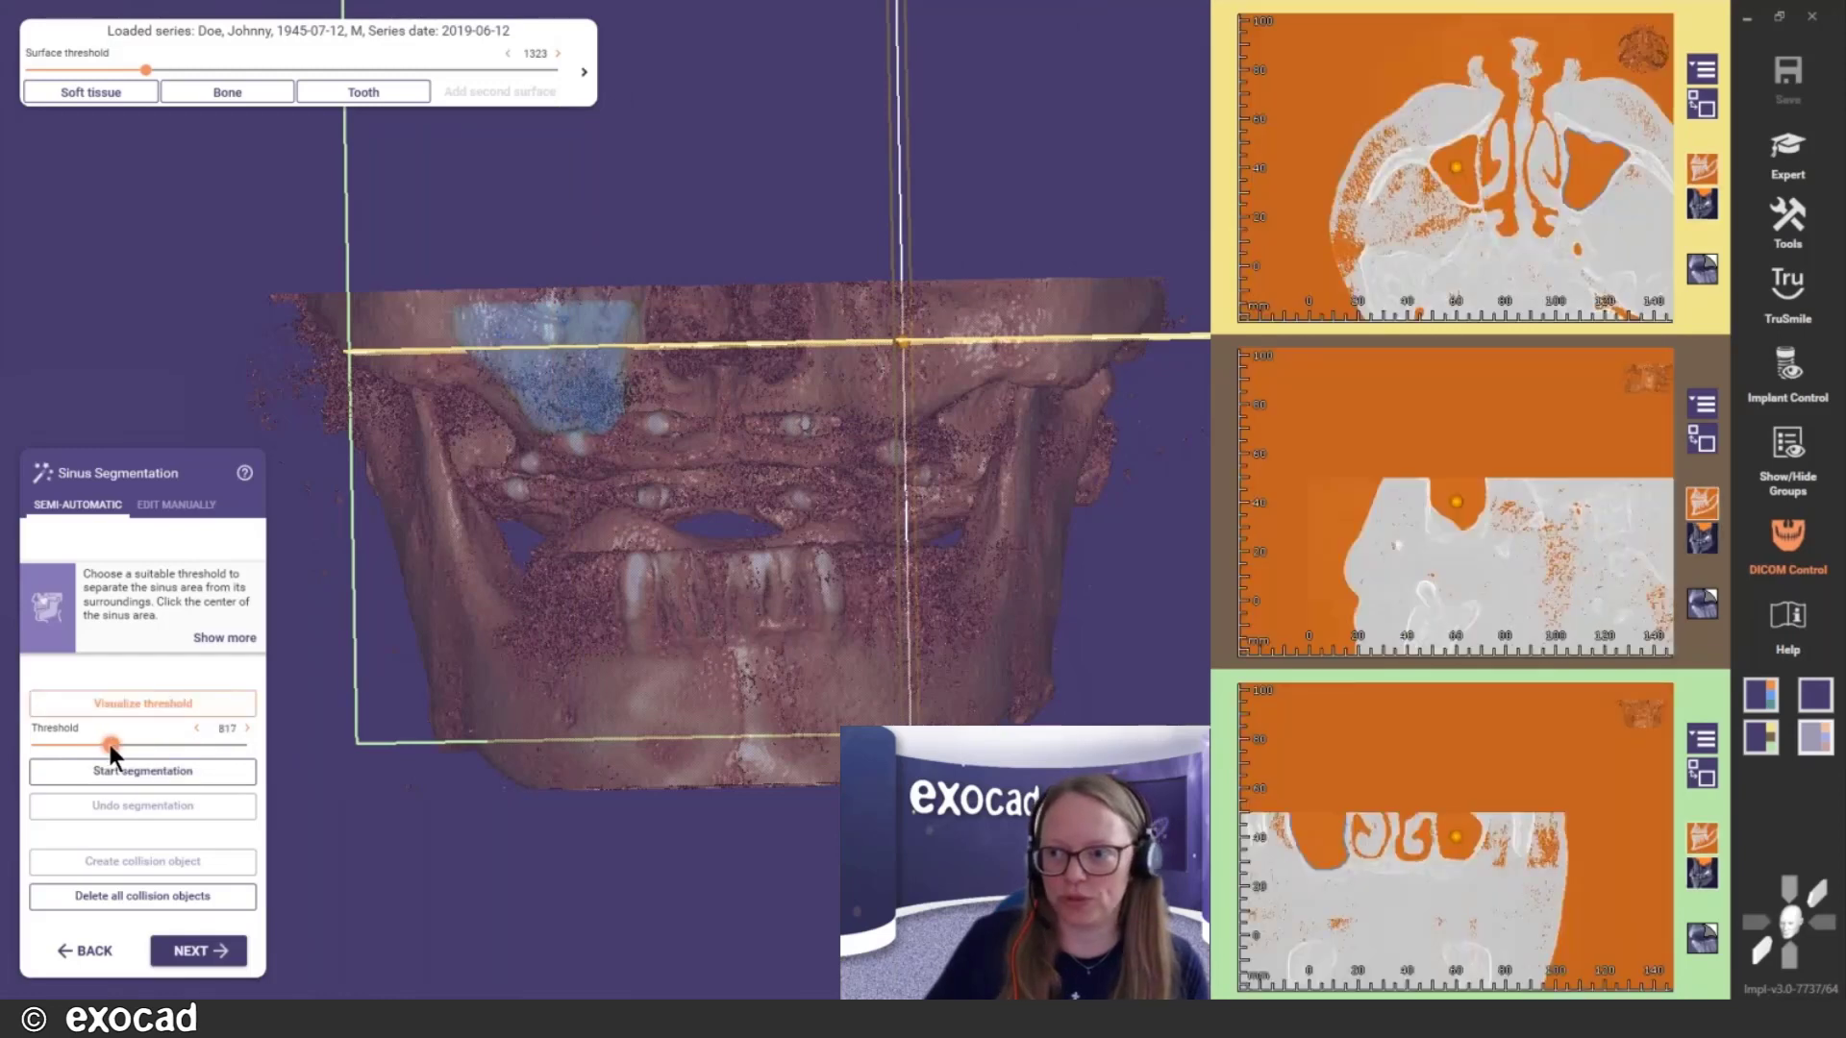
pyautogui.click(120, 770)
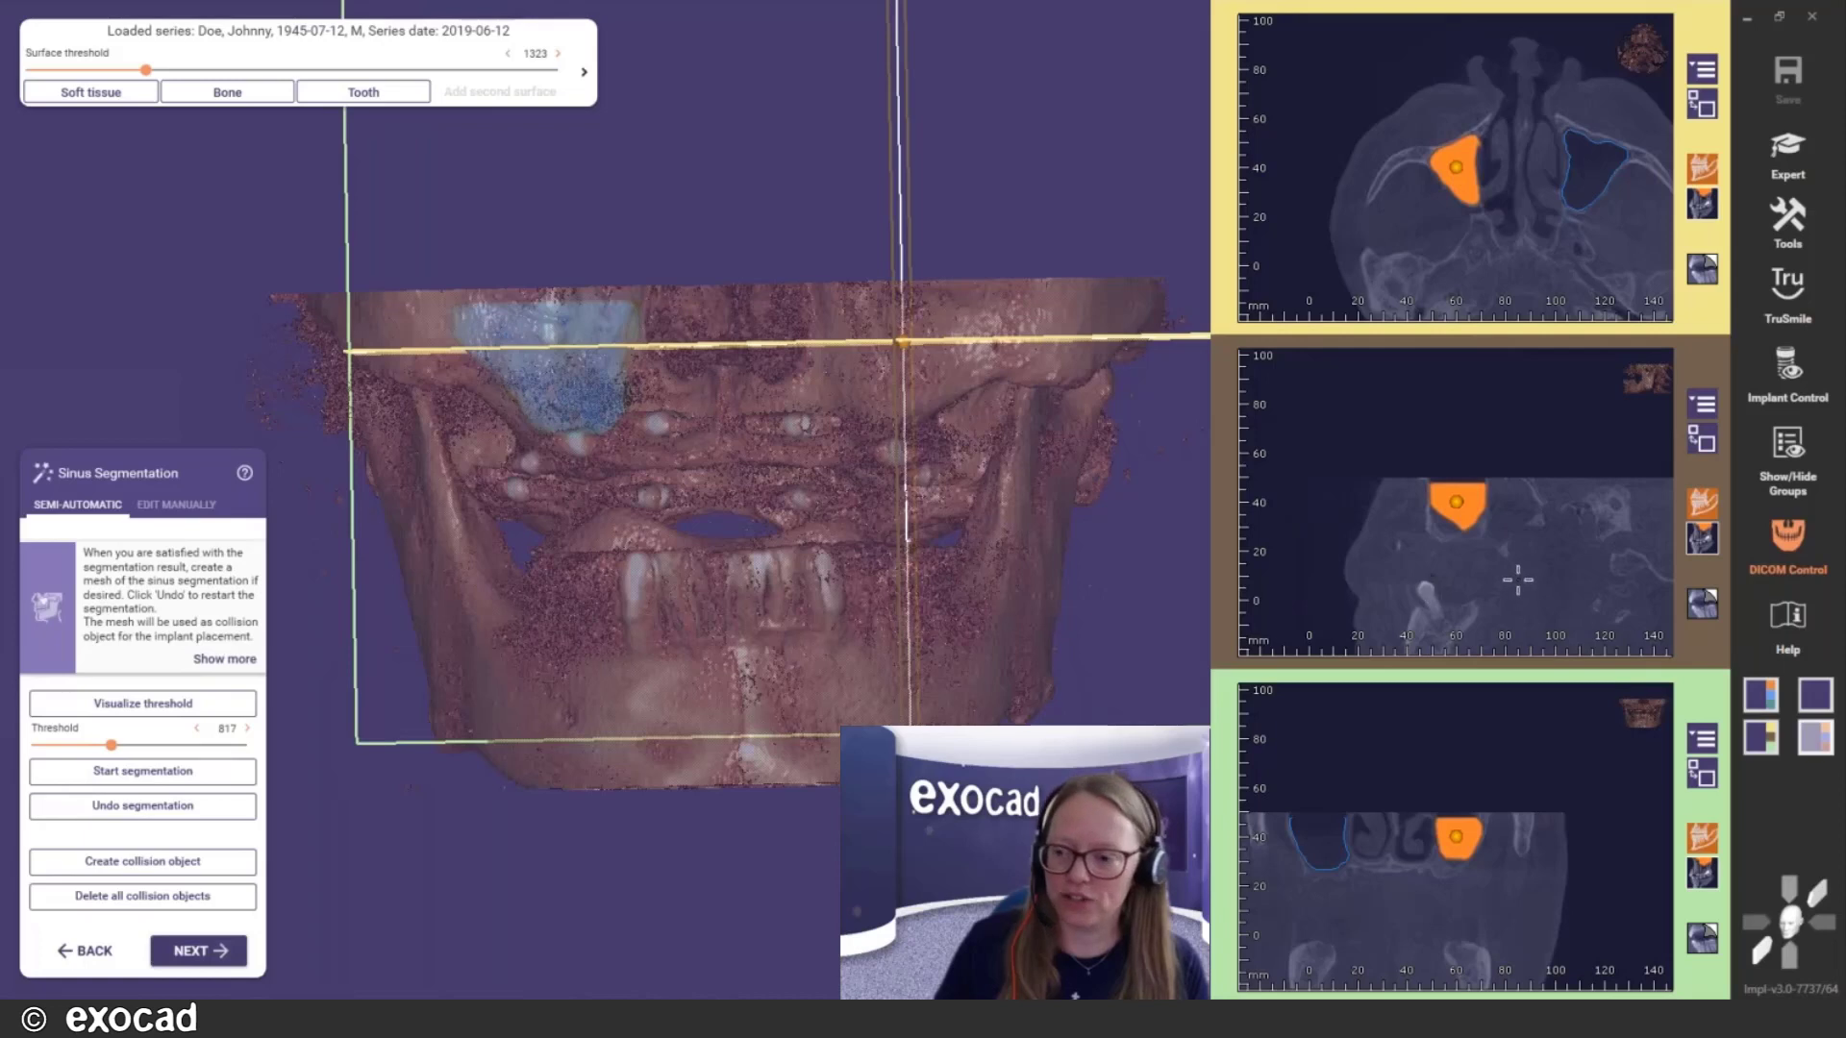
pyautogui.scroll(3, 1517, 580)
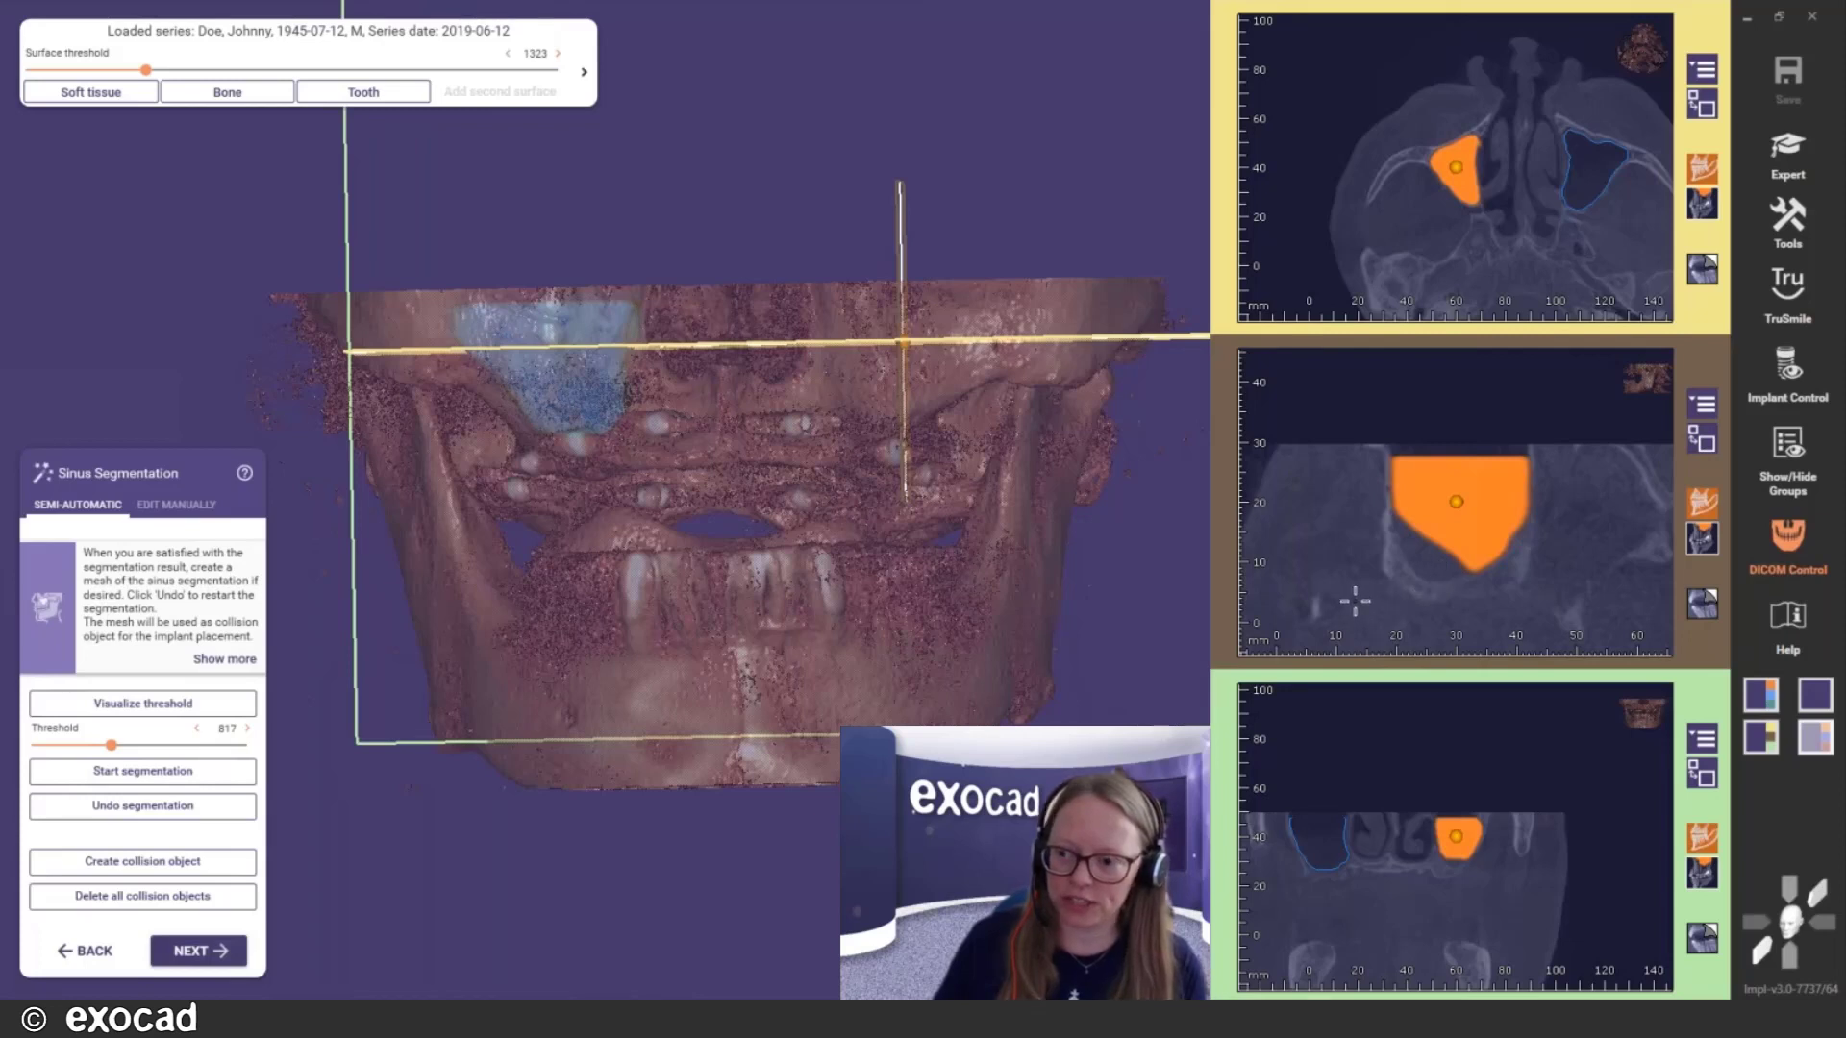
pyautogui.click(154, 865)
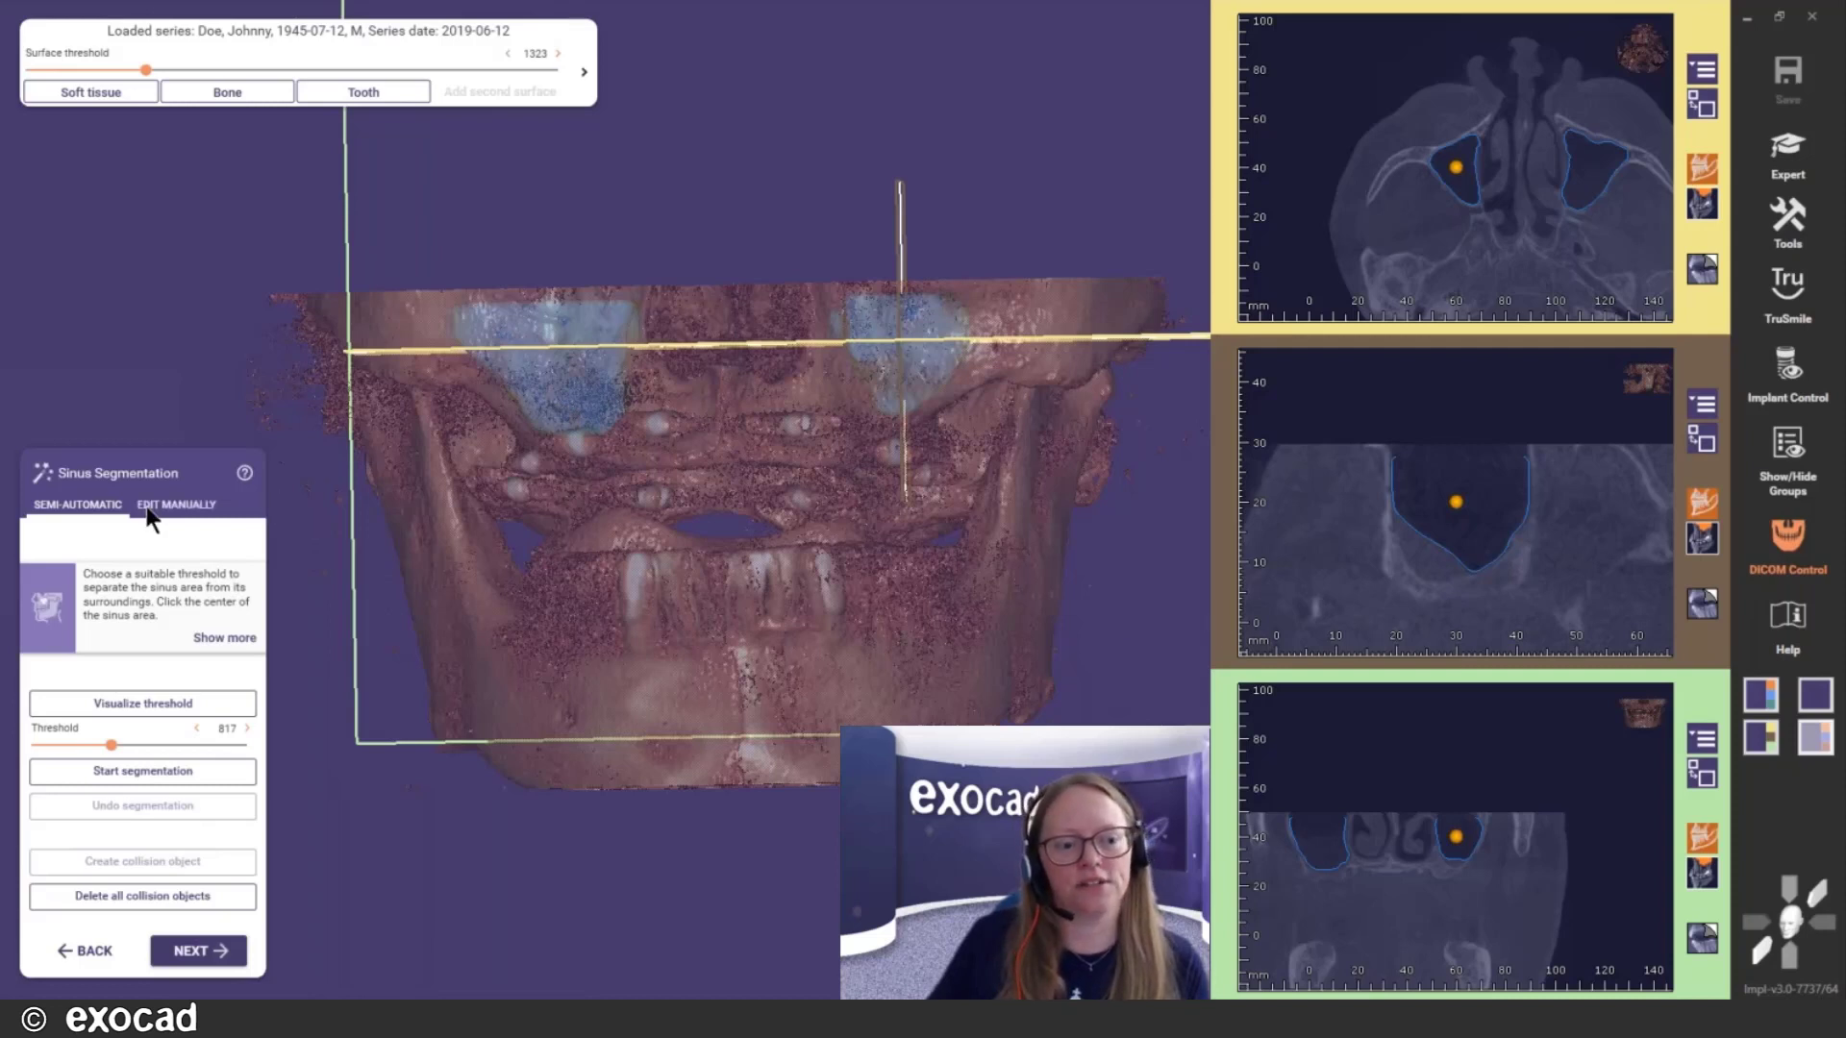
# Open manual editing of both sinus collision objects, with the CT surface hidden around them
pyautogui.click(181, 505)
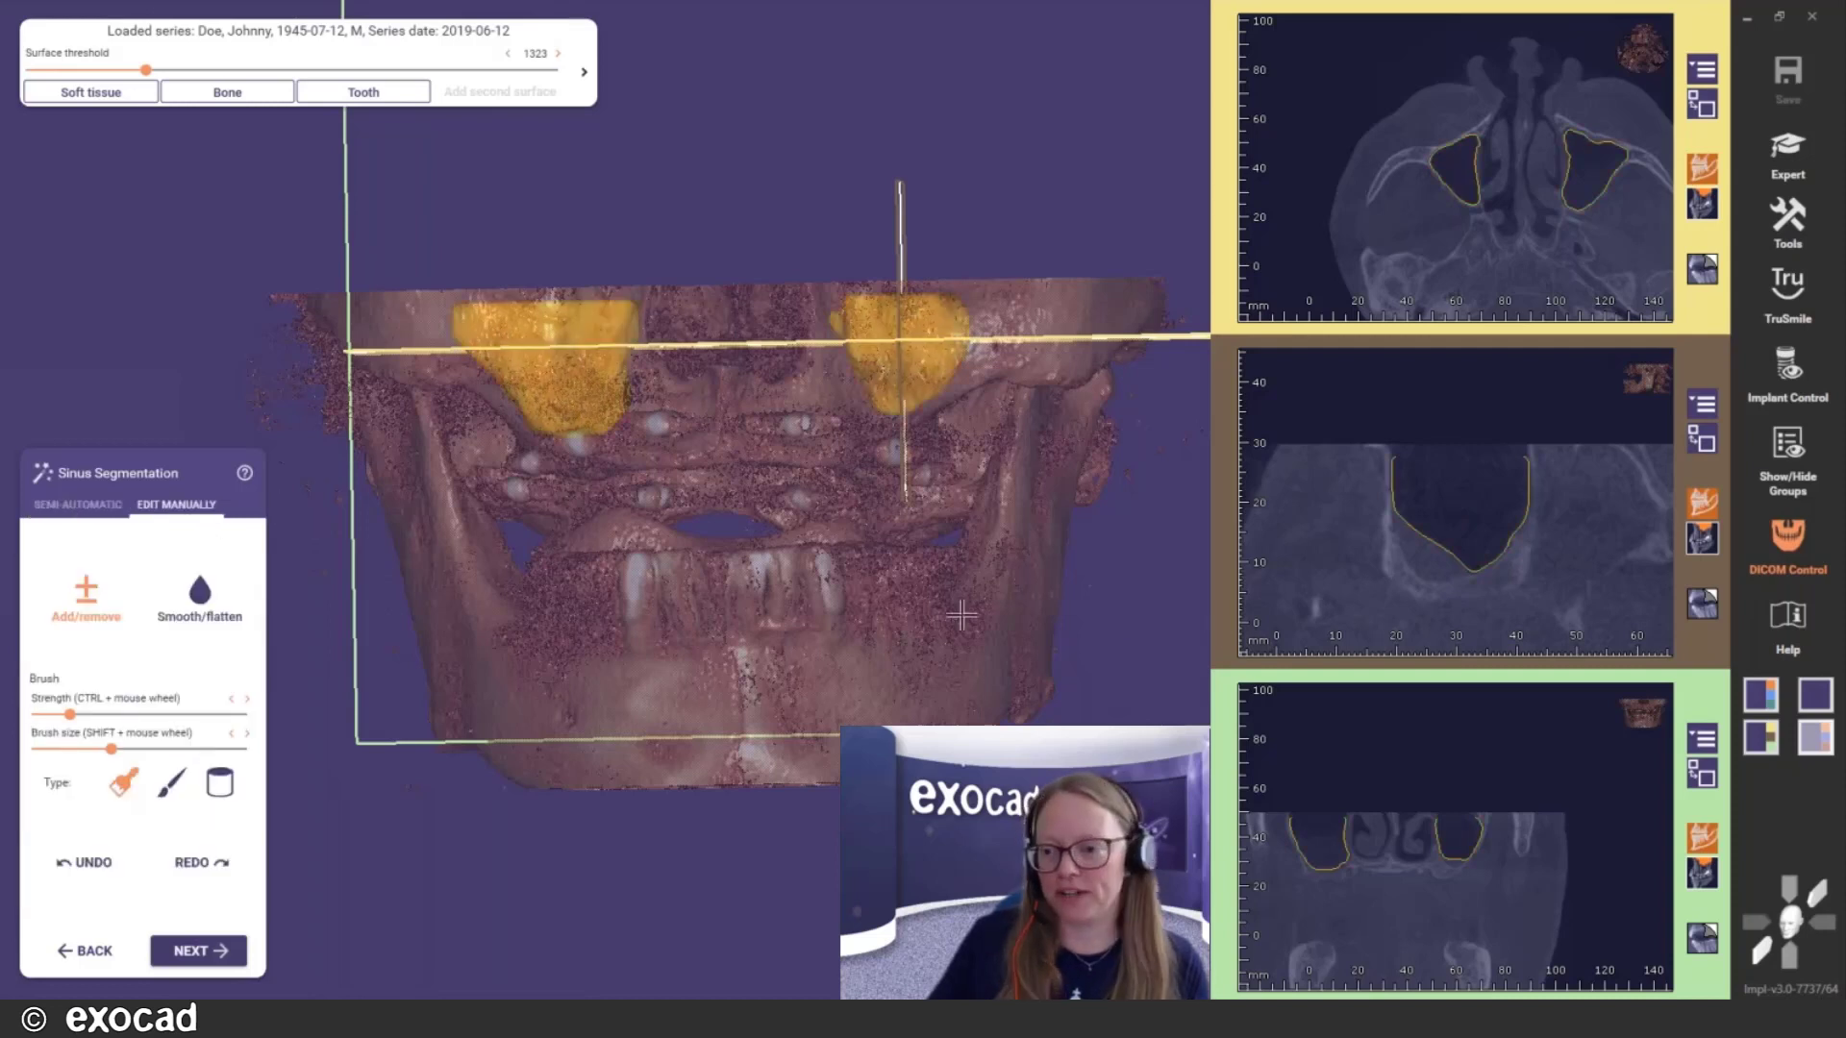
pyautogui.moveTo(914, 621); pyautogui.dragTo(926, 481, button='right')
pyautogui.scroll(3, 927, 481)
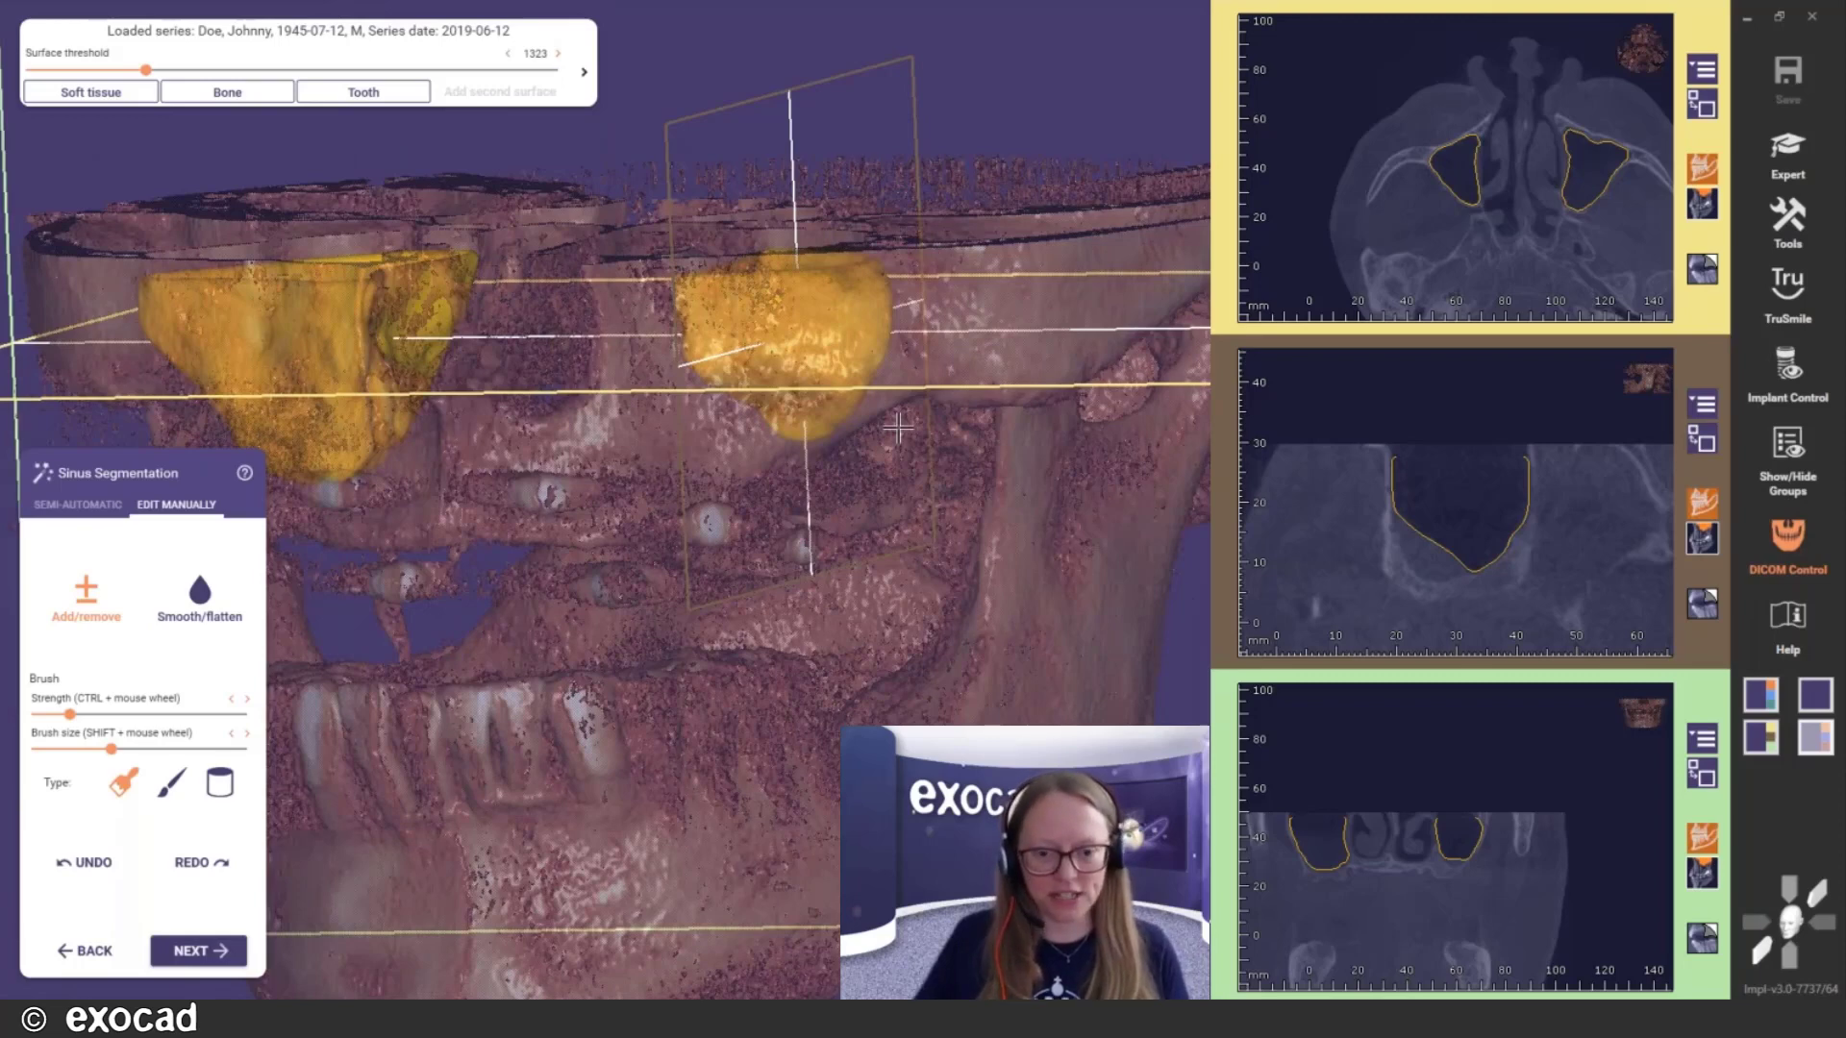
pyautogui.moveTo(898, 420); pyautogui.dragTo(895, 409, button='right')
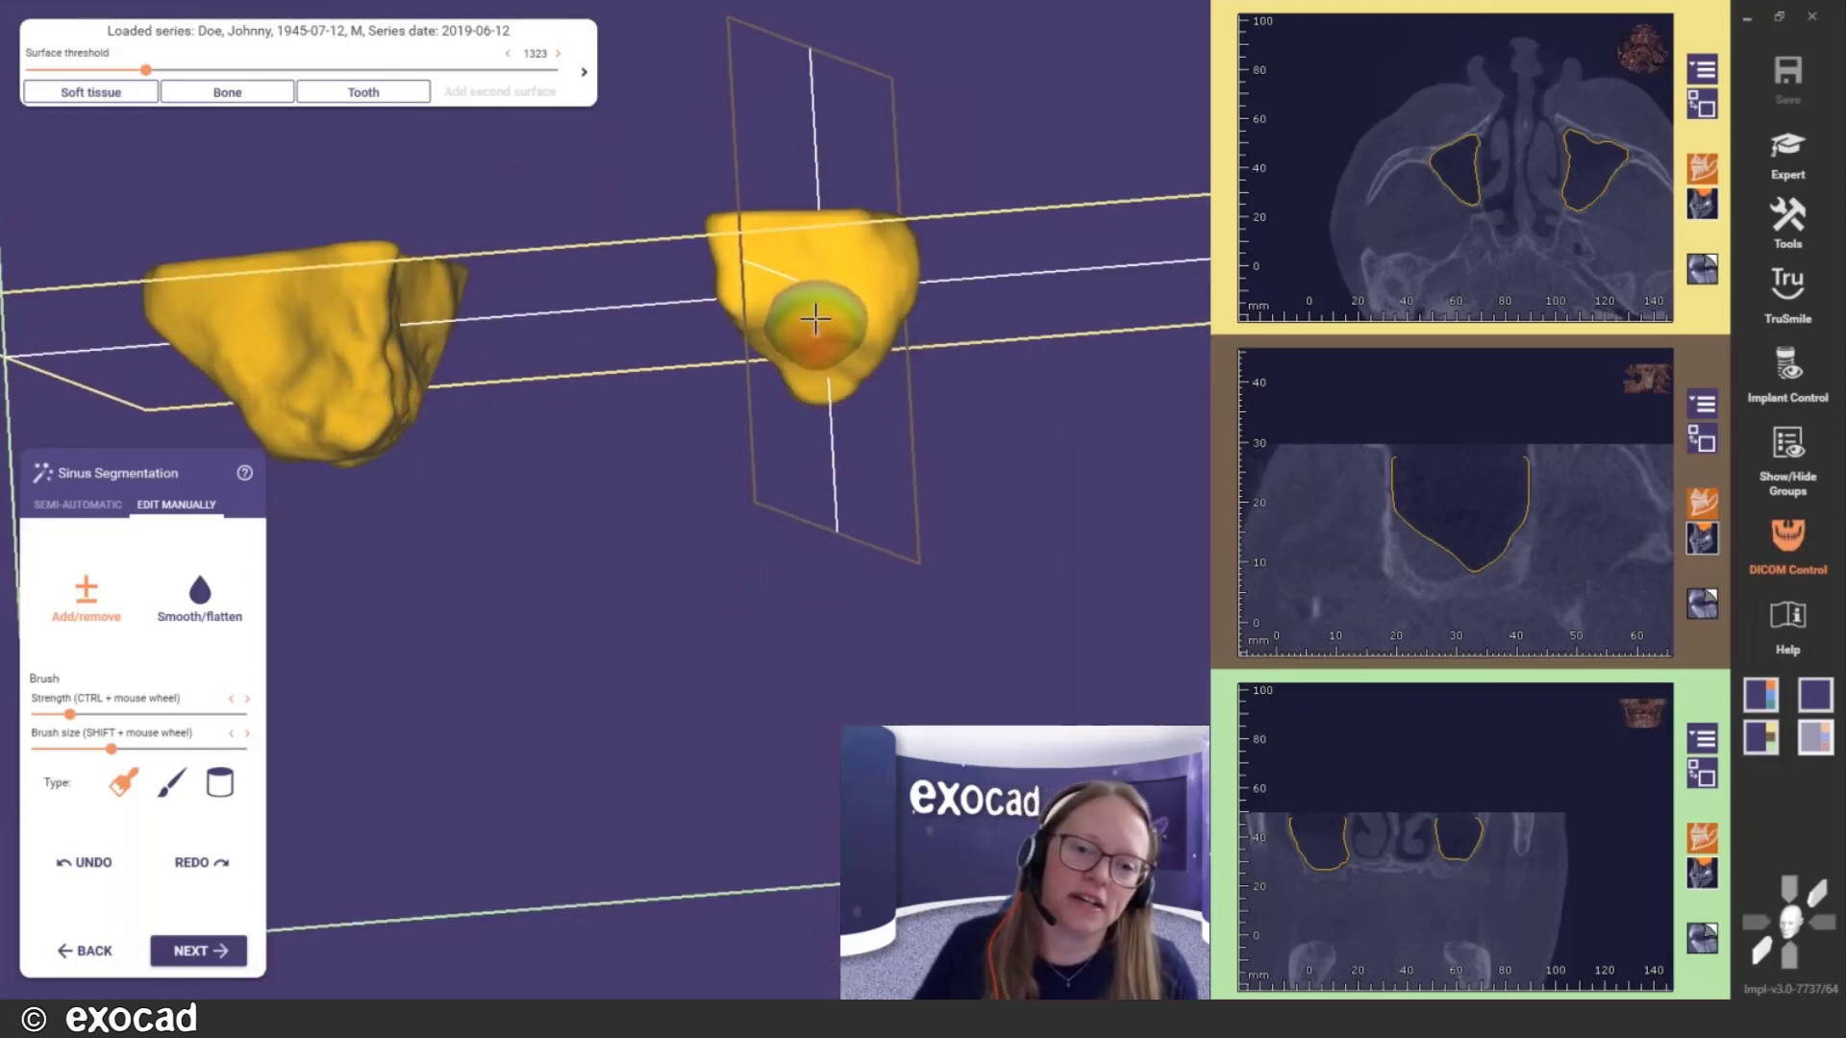
# Try reshaping the patient's left sinus collision object with the Add/remove brush, and undo the stroke
pyautogui.moveTo(815, 319)
pyautogui.mouseDown()
pyautogui.moveTo(791, 337)
pyautogui.moveTo(764, 322)
pyautogui.moveTo(826, 348)
pyautogui.moveTo(828, 368)
pyautogui.moveTo(782, 342)
pyautogui.moveTo(805, 327)
pyautogui.mouseUp()
pyautogui.moveTo(806, 327); pyautogui.dragTo(794, 322, button='right')
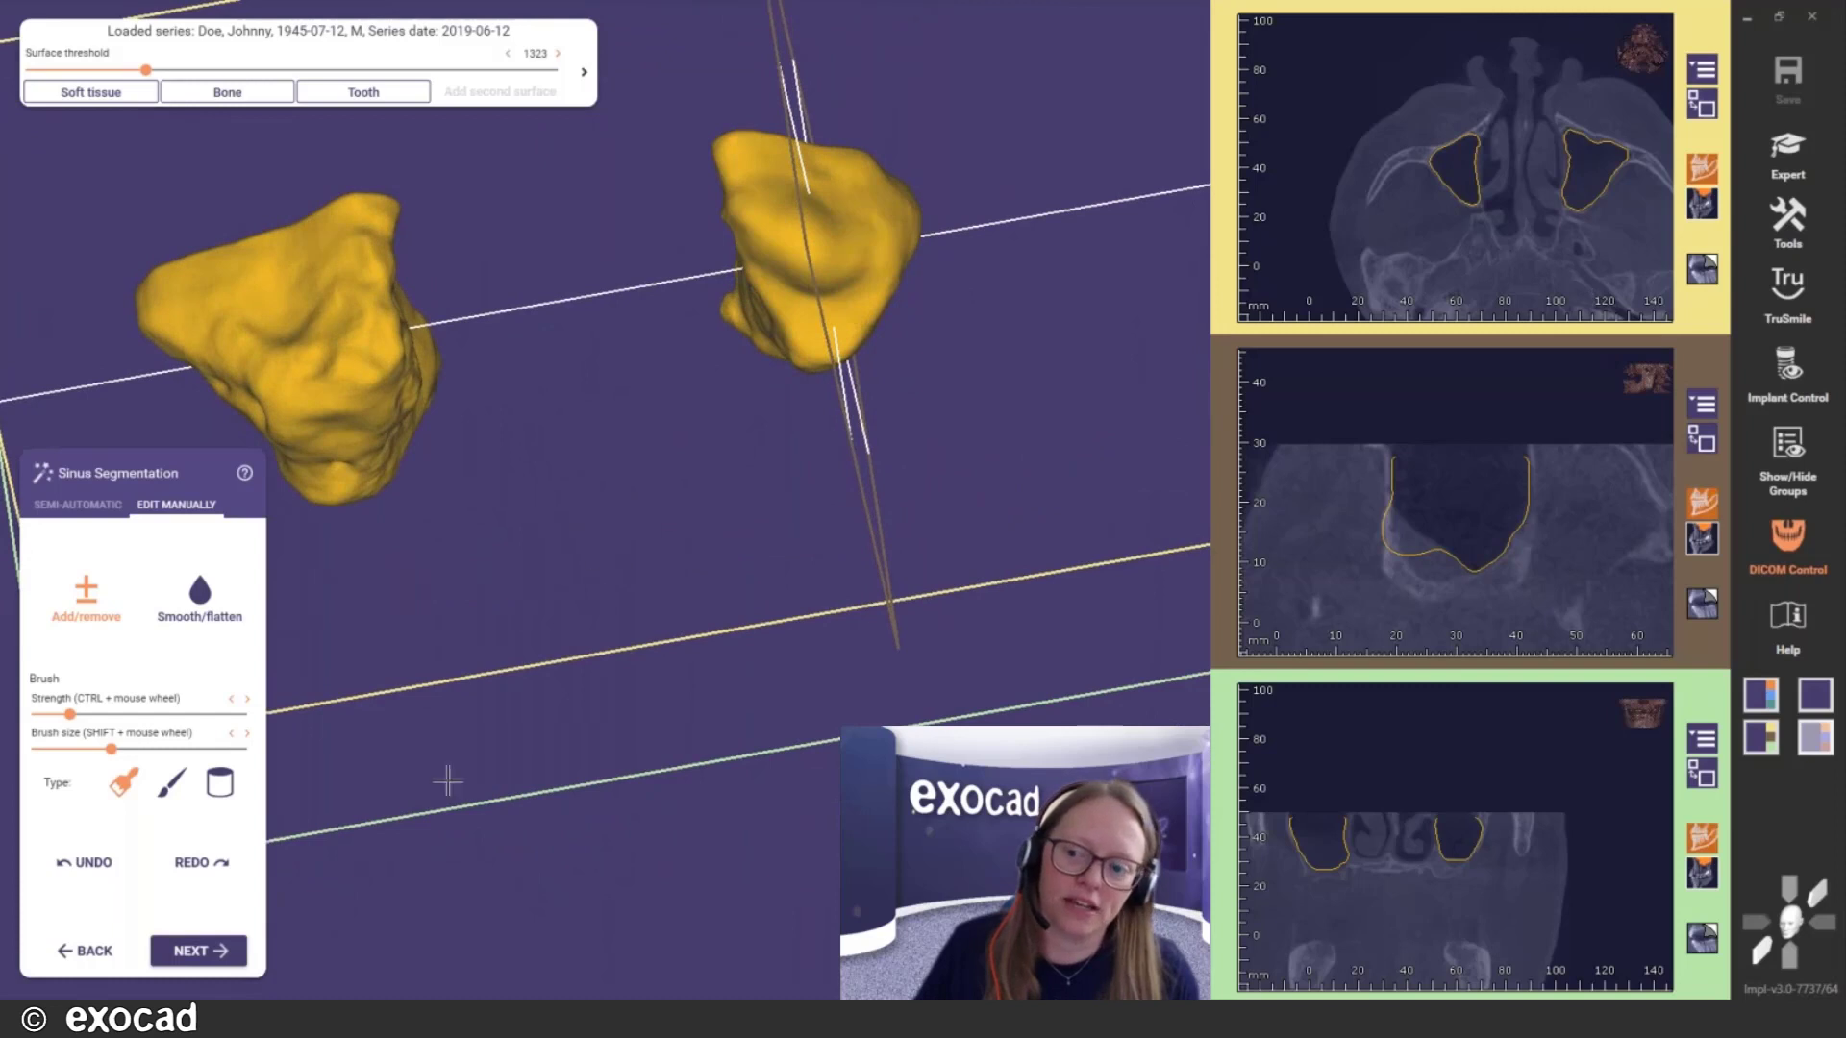
pyautogui.click(85, 862)
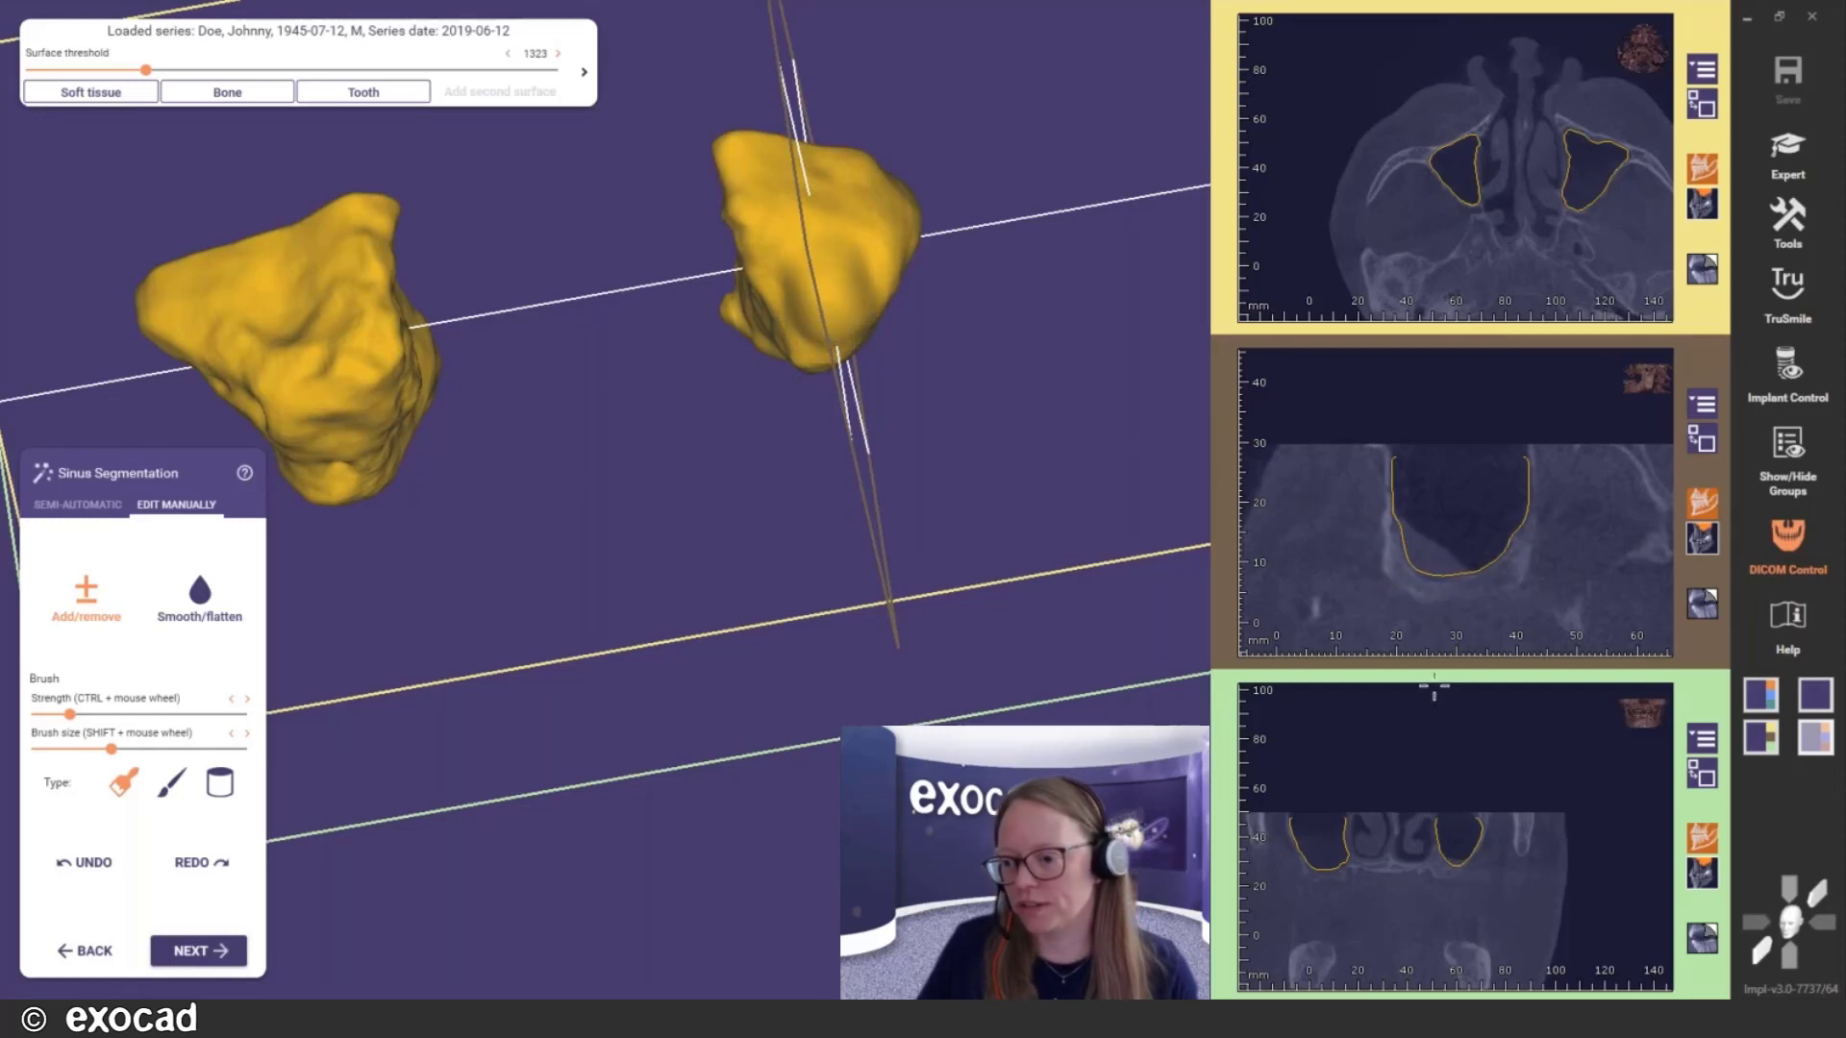
# Examine the patient's left sinus outline slice by slice with a smaller brush, and finish the sinus segmentation to reach implant positioning
pyautogui.moveTo(1584, 582)
pyautogui.mouseDown(button='right')
pyautogui.moveTo(1549, 583)
pyautogui.moveTo(1529, 550)
pyautogui.mouseUp(button='right')
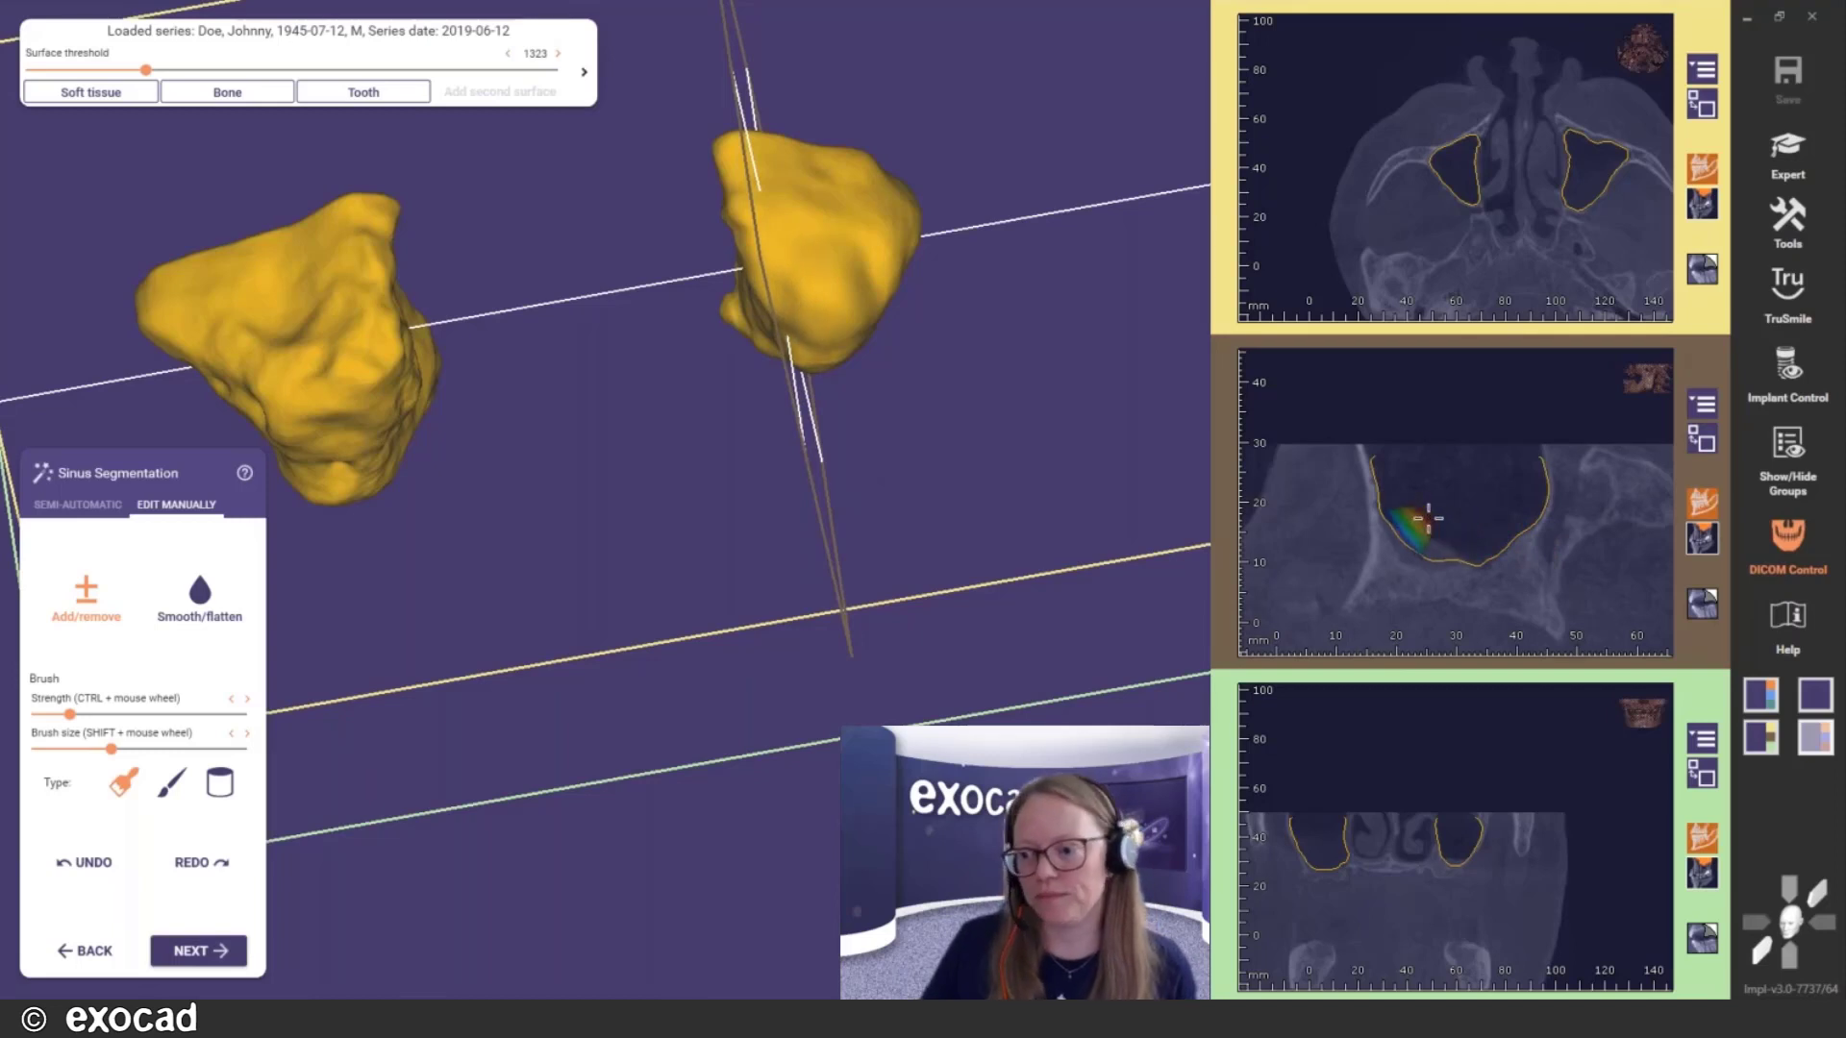
pyautogui.keyDown('shift'); pyautogui.scroll(-2, 1438, 514); pyautogui.keyUp('shift')
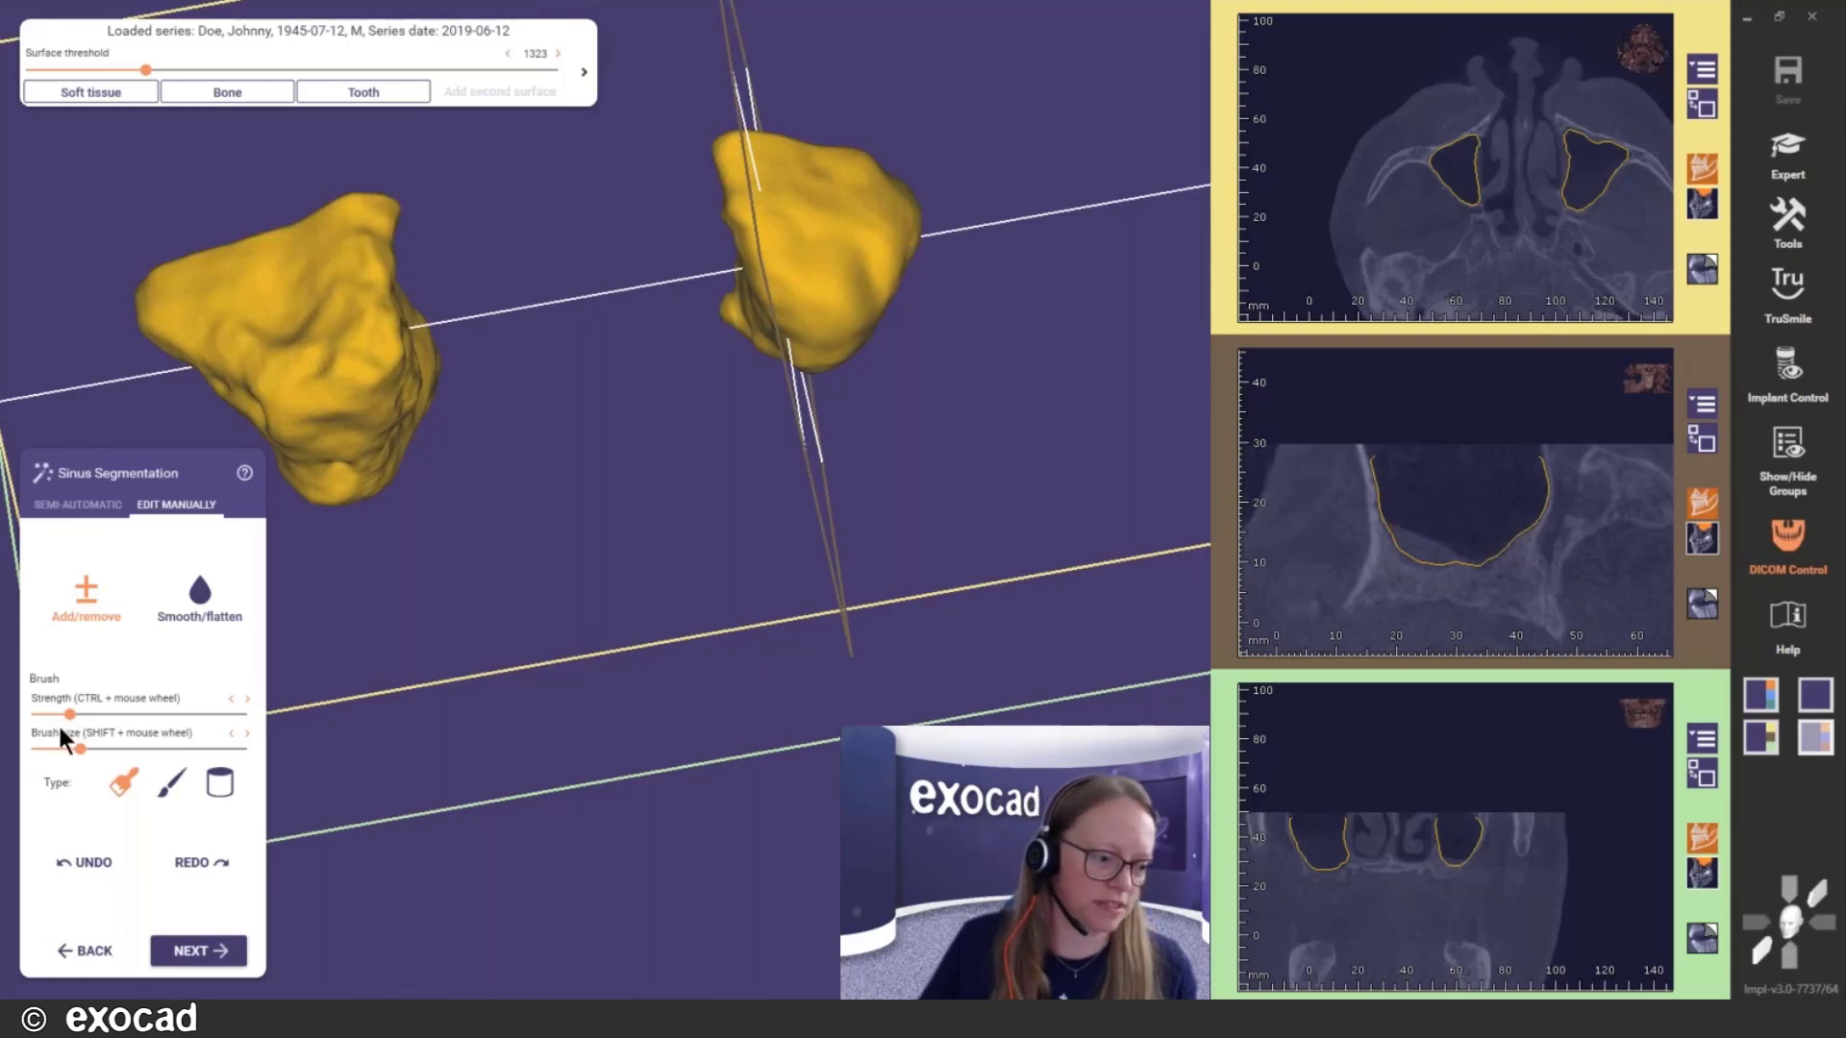
pyautogui.scroll(-5, 1538, 538)
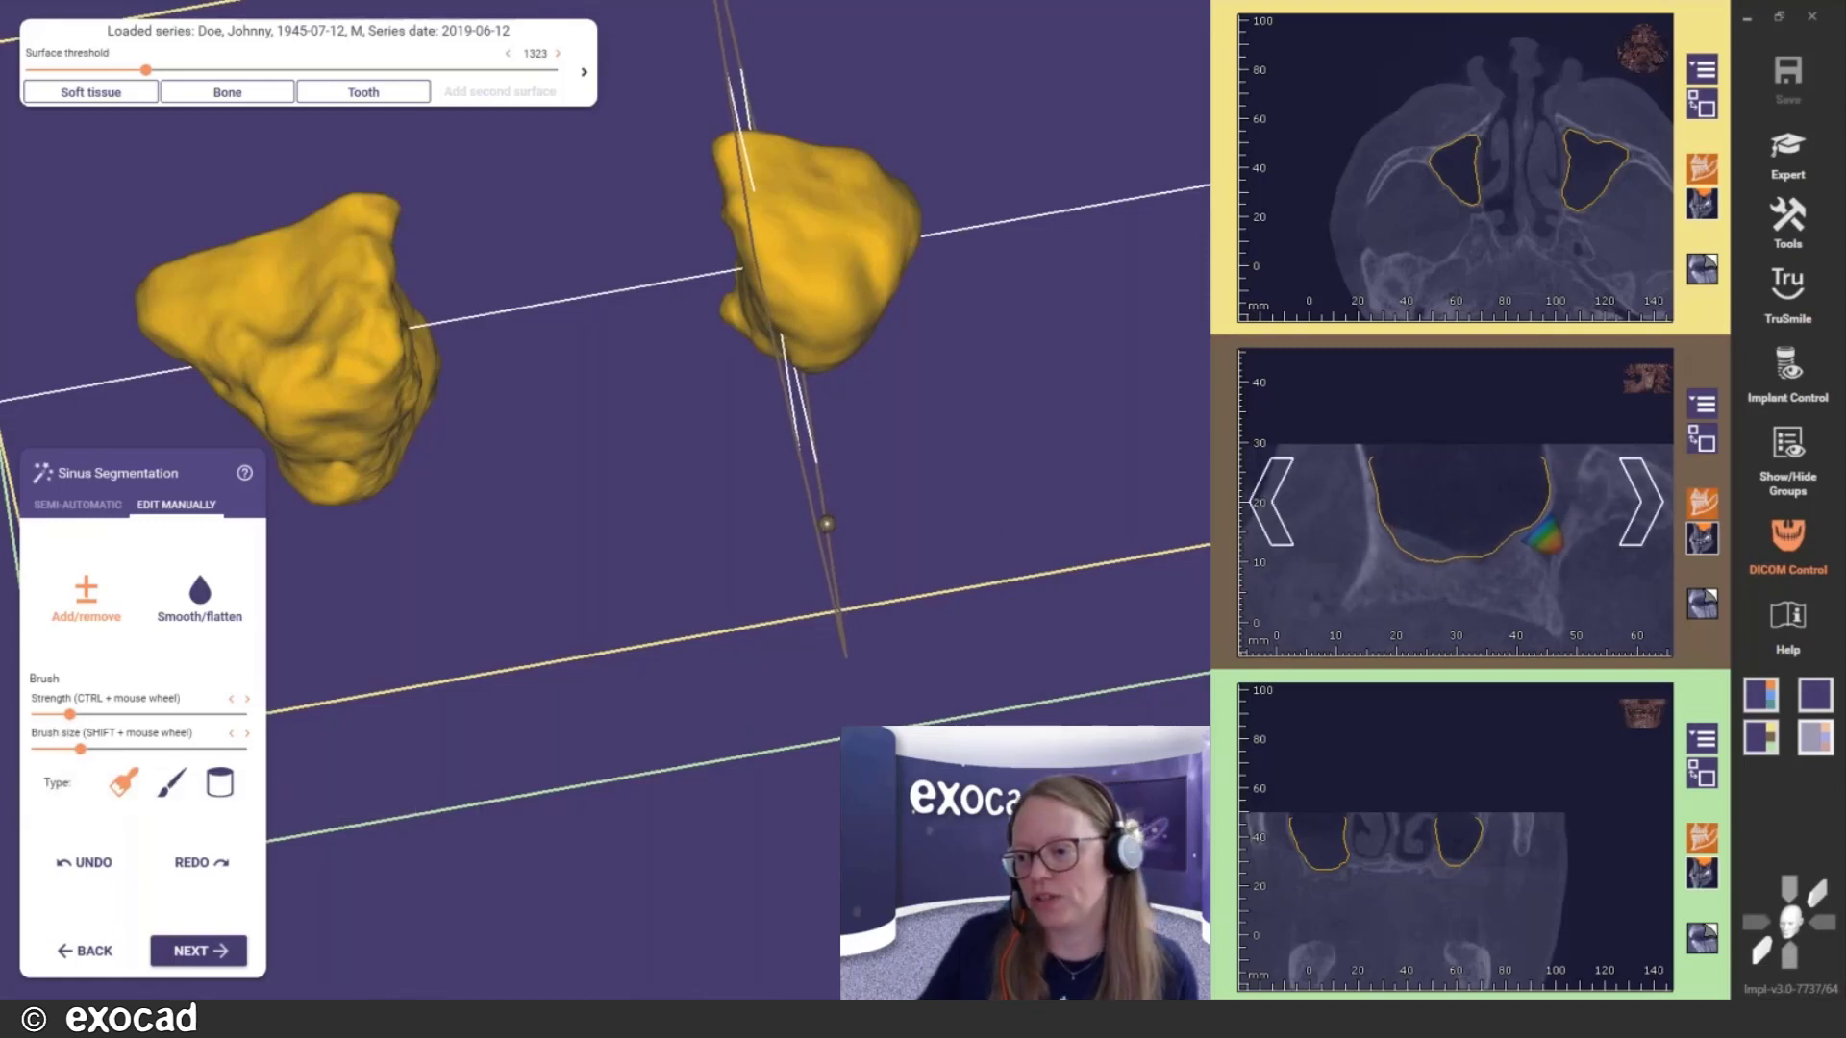
pyautogui.scroll(4, 1537, 538)
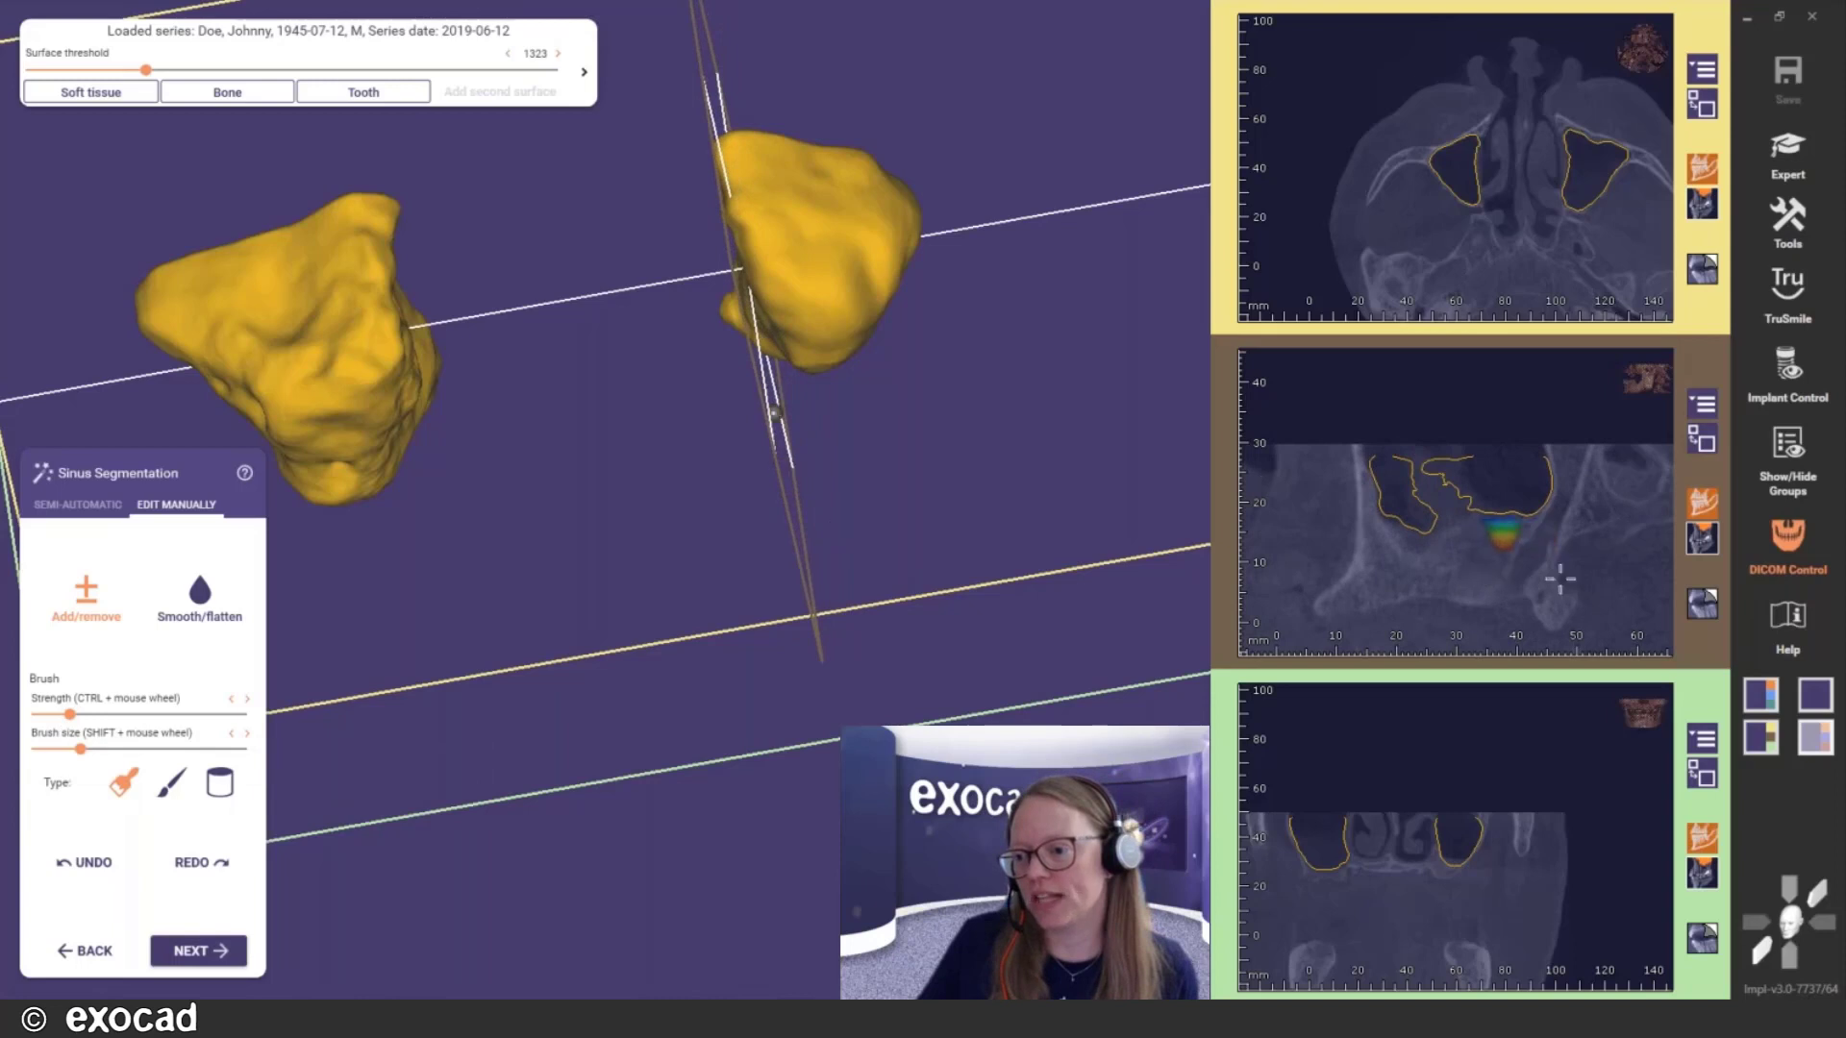
pyautogui.scroll(6, 1543, 524)
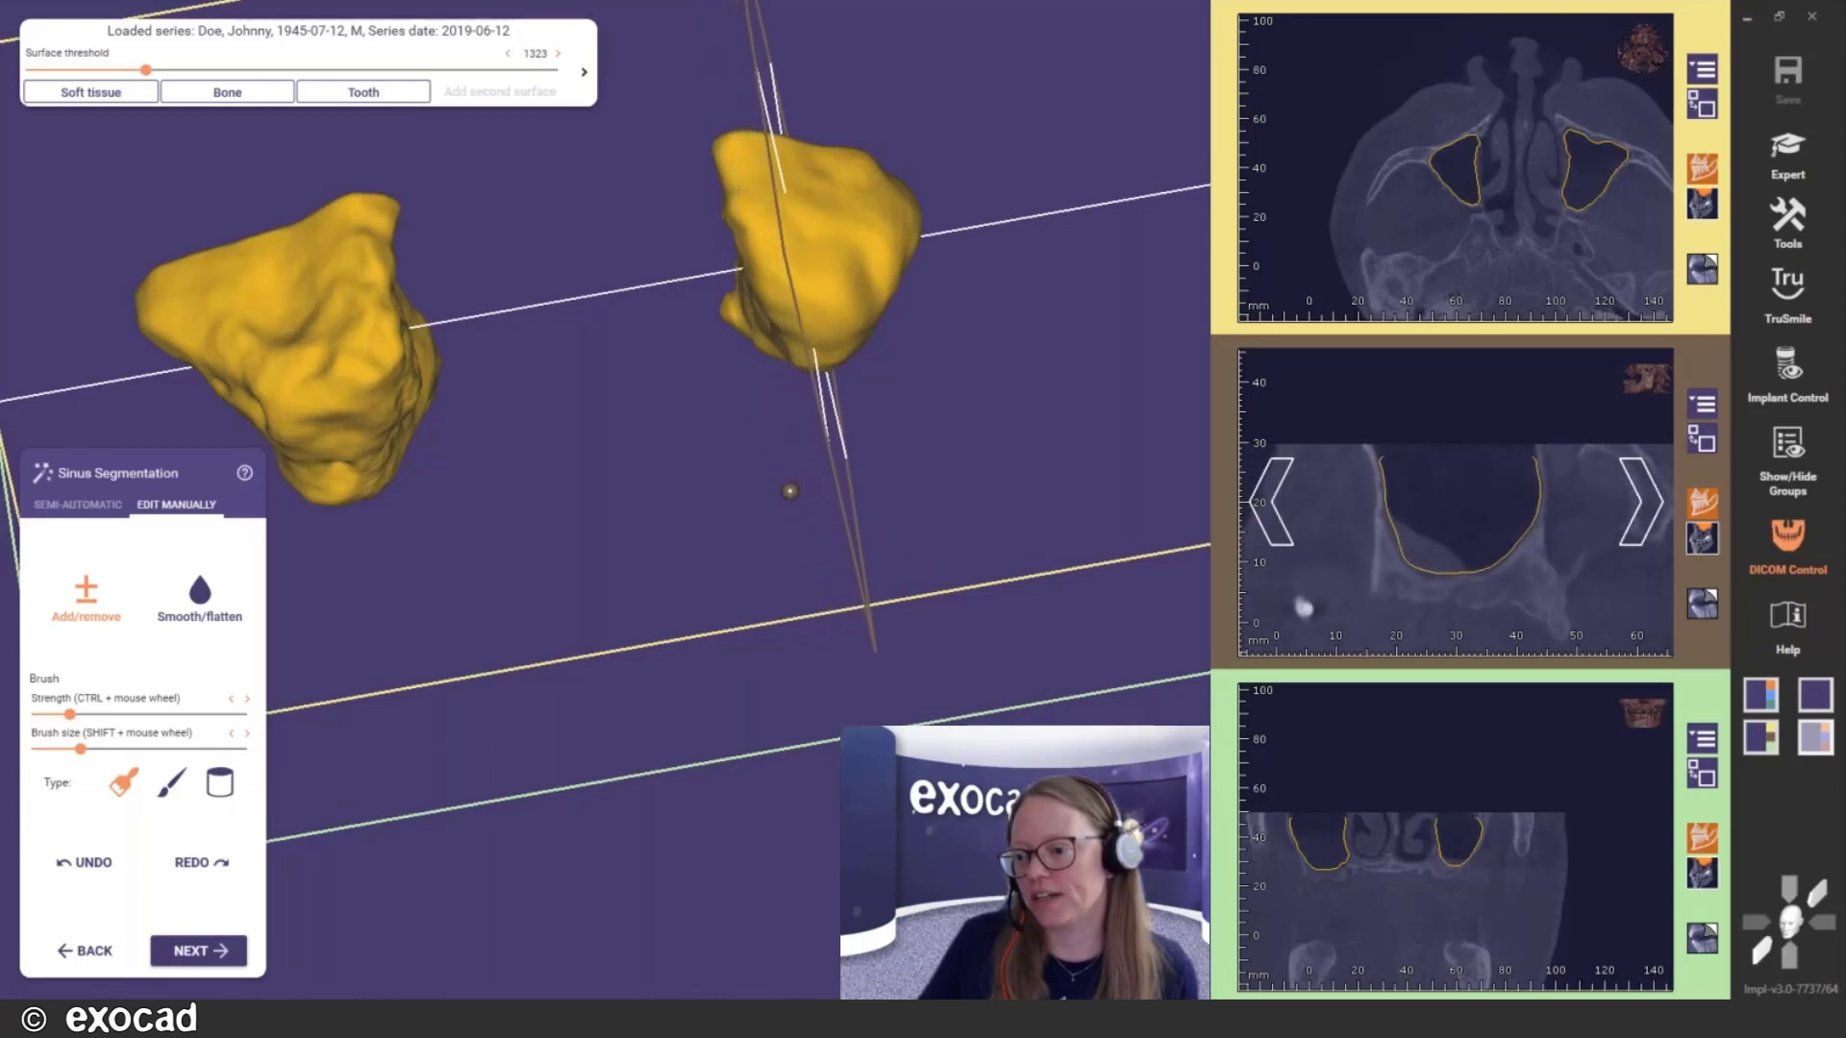
pyautogui.scroll(6, 1448, 574)
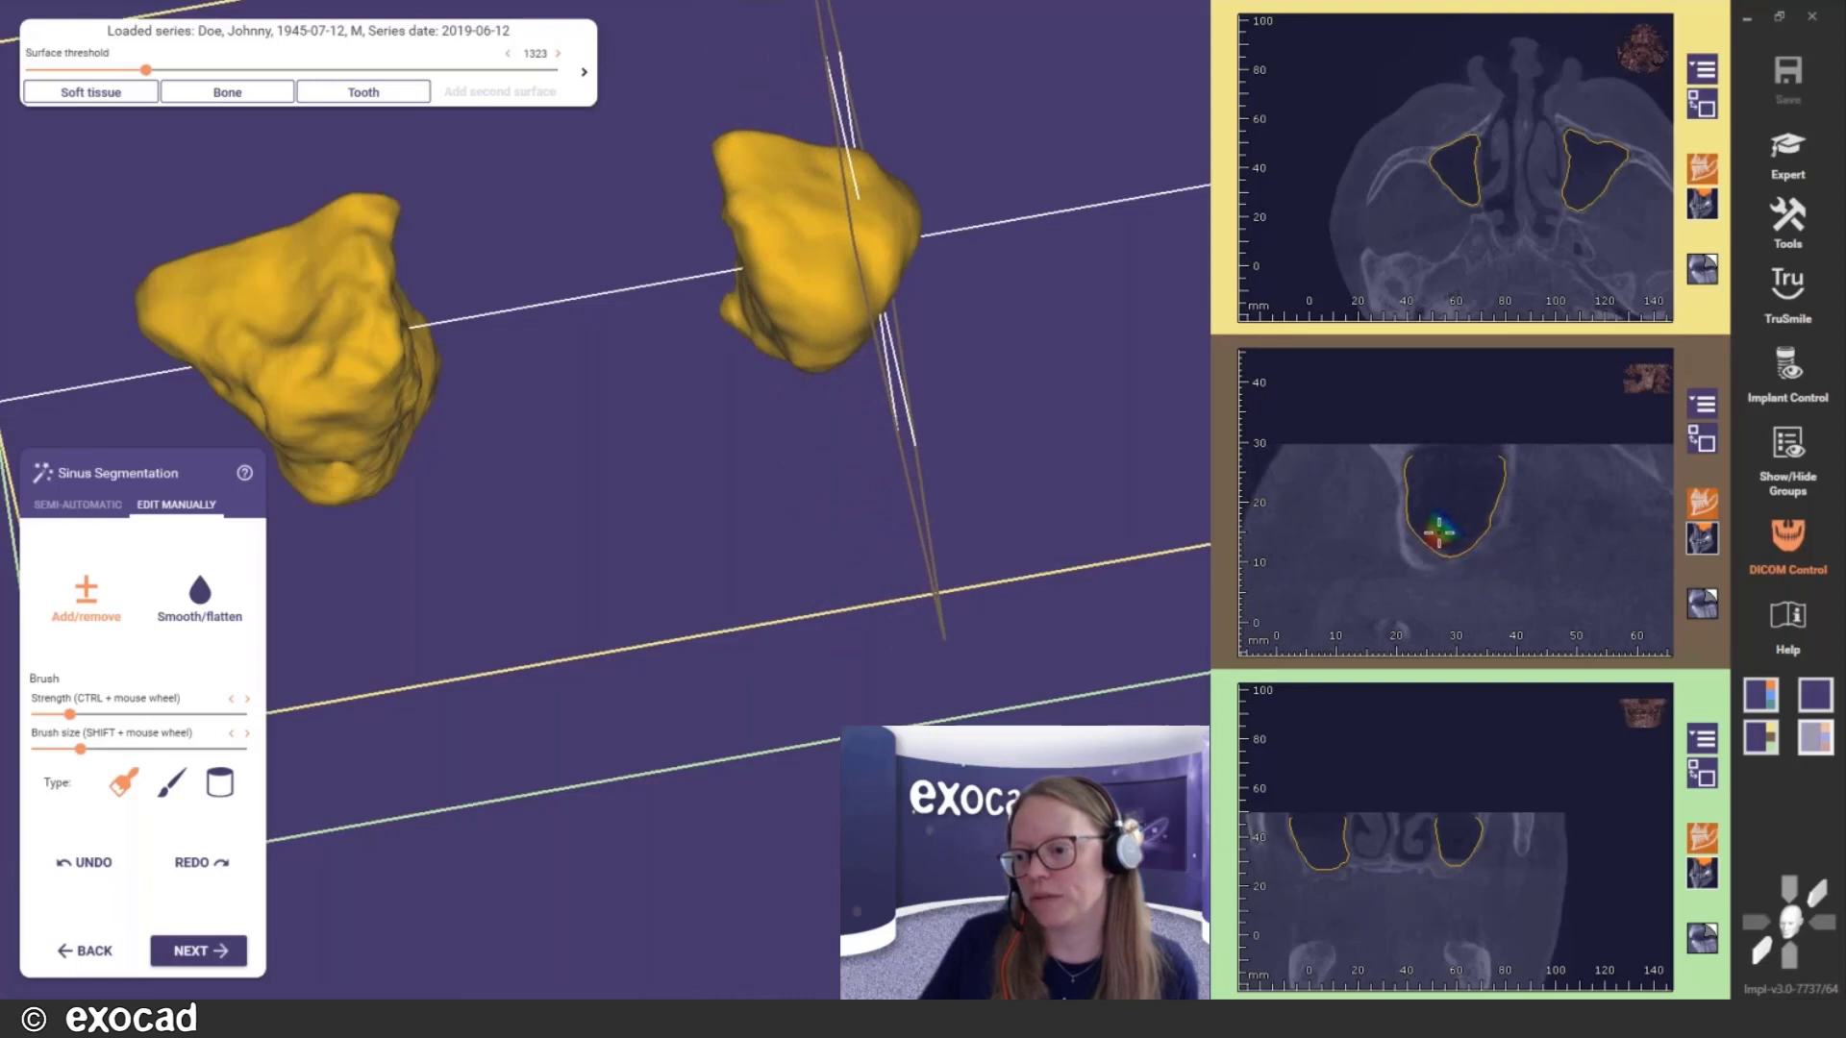
pyautogui.scroll(4, 1496, 536)
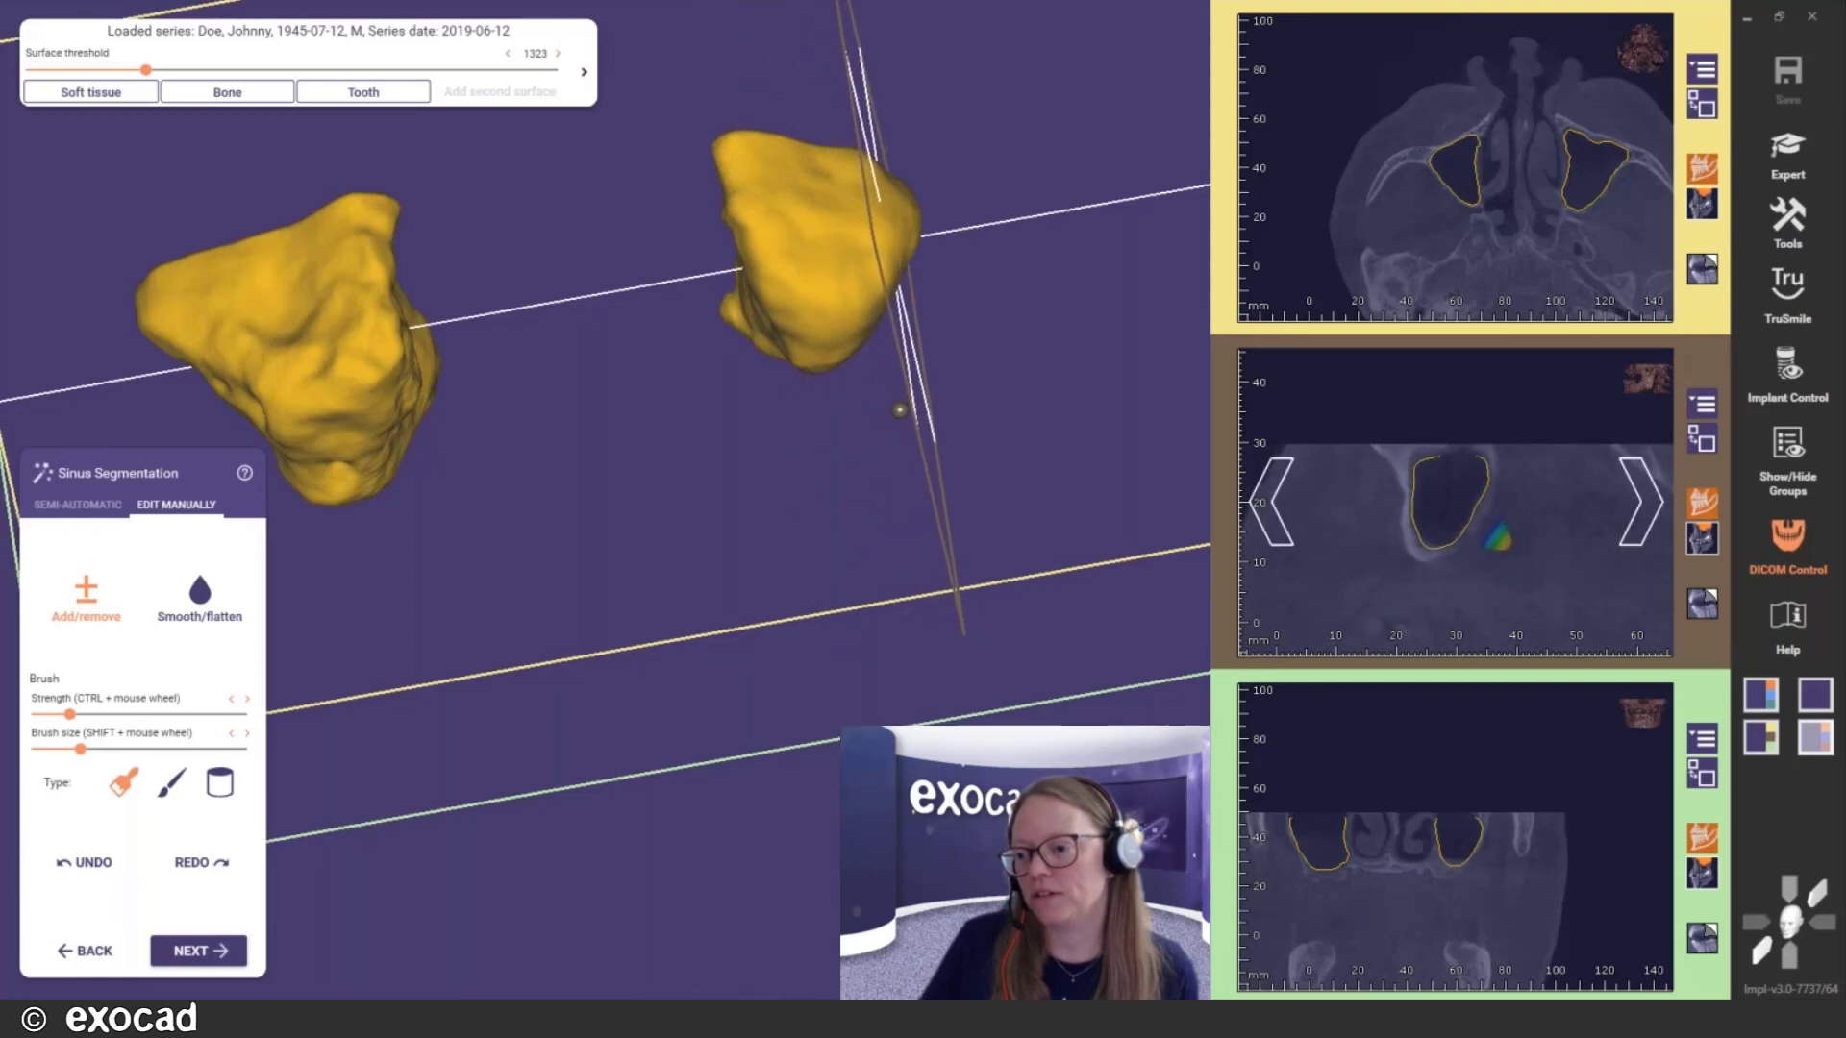
pyautogui.moveTo(906, 639); pyautogui.dragTo(482, 827, button='right')
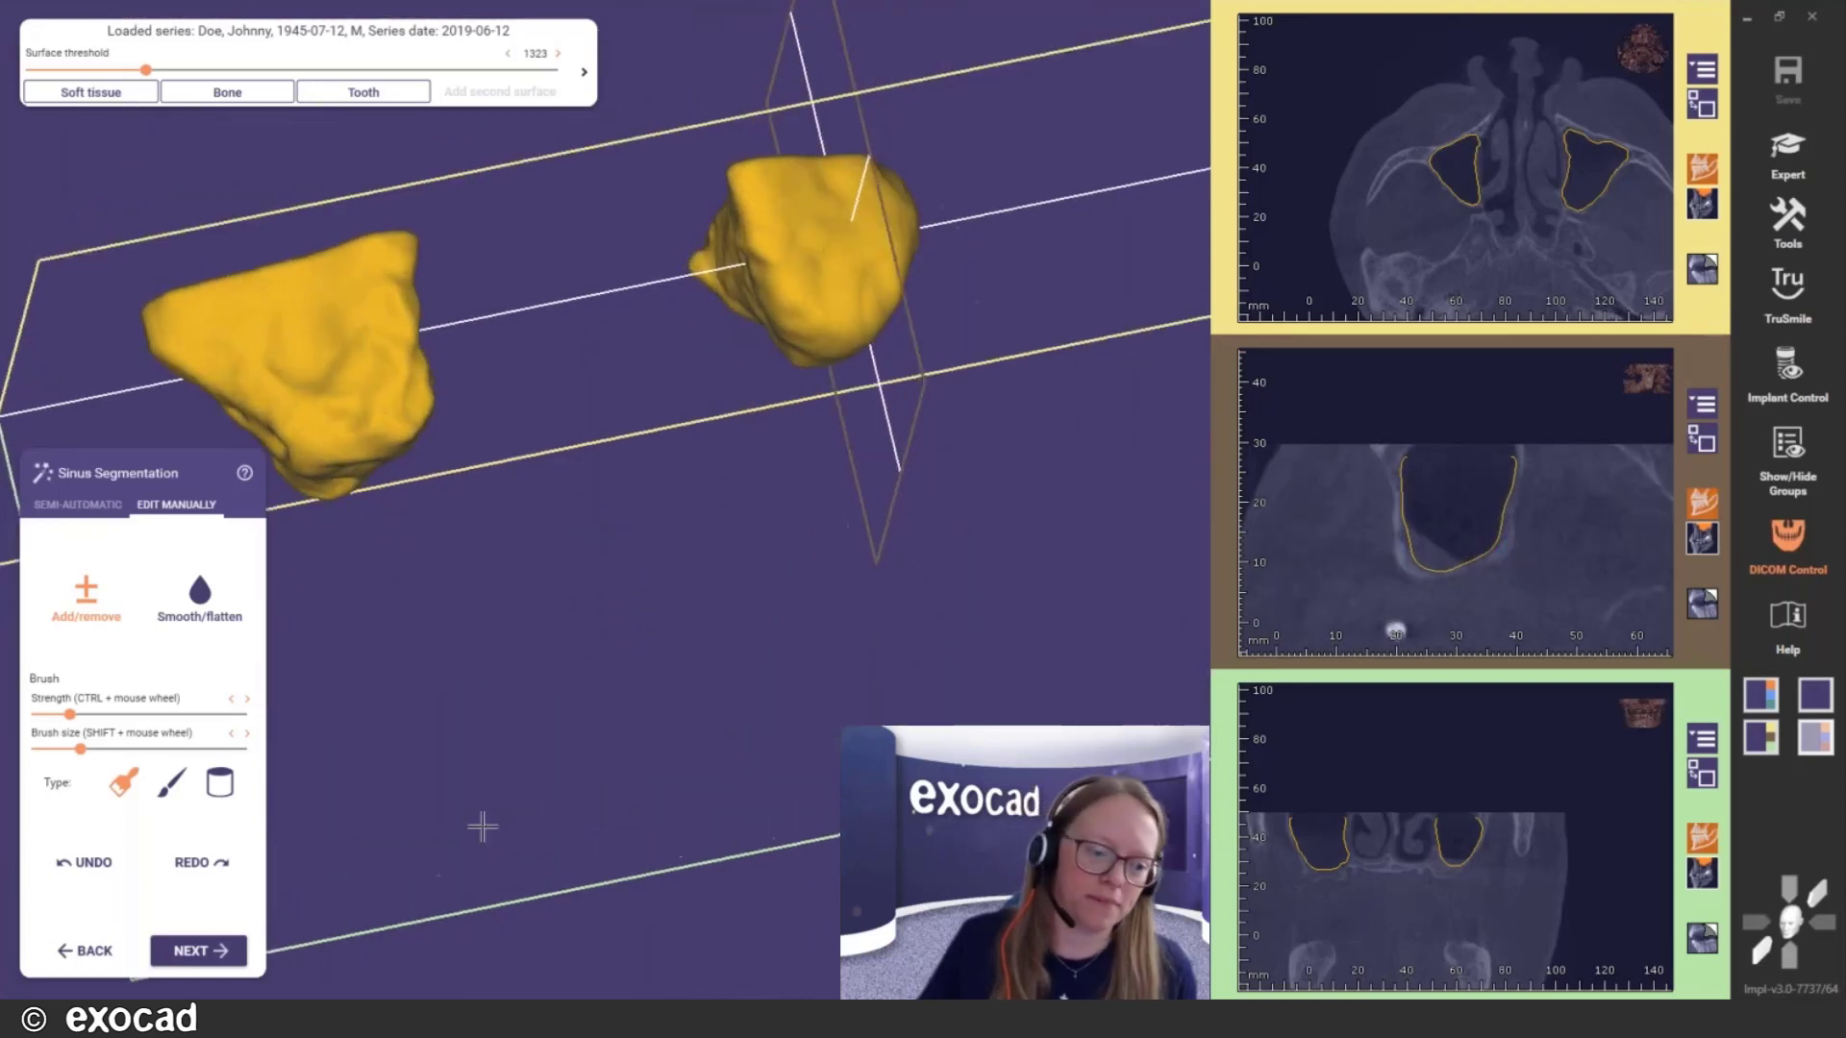
pyautogui.click(197, 951)
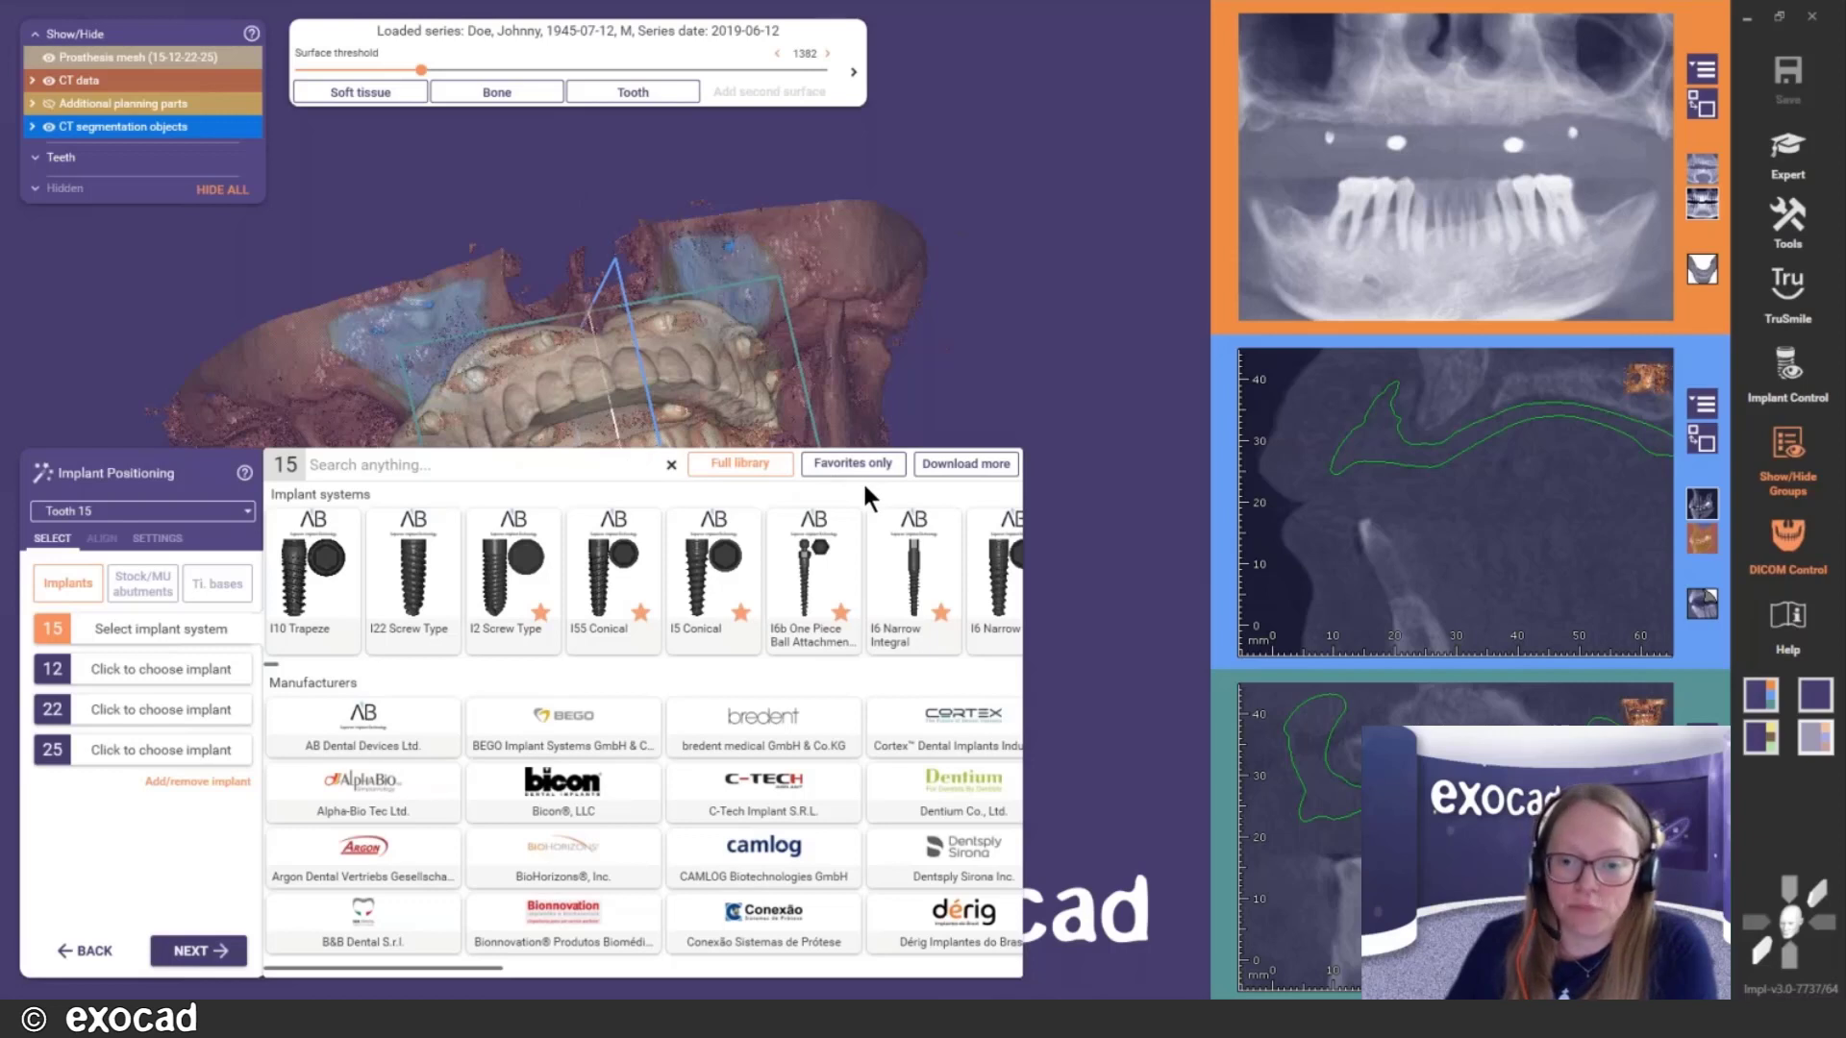
# Open exocad's implant library website in the browser and add the 3D Diagnostix Sleeve Kit AnchorPin GuideCreator package to the download list
pyautogui.click(987, 464)
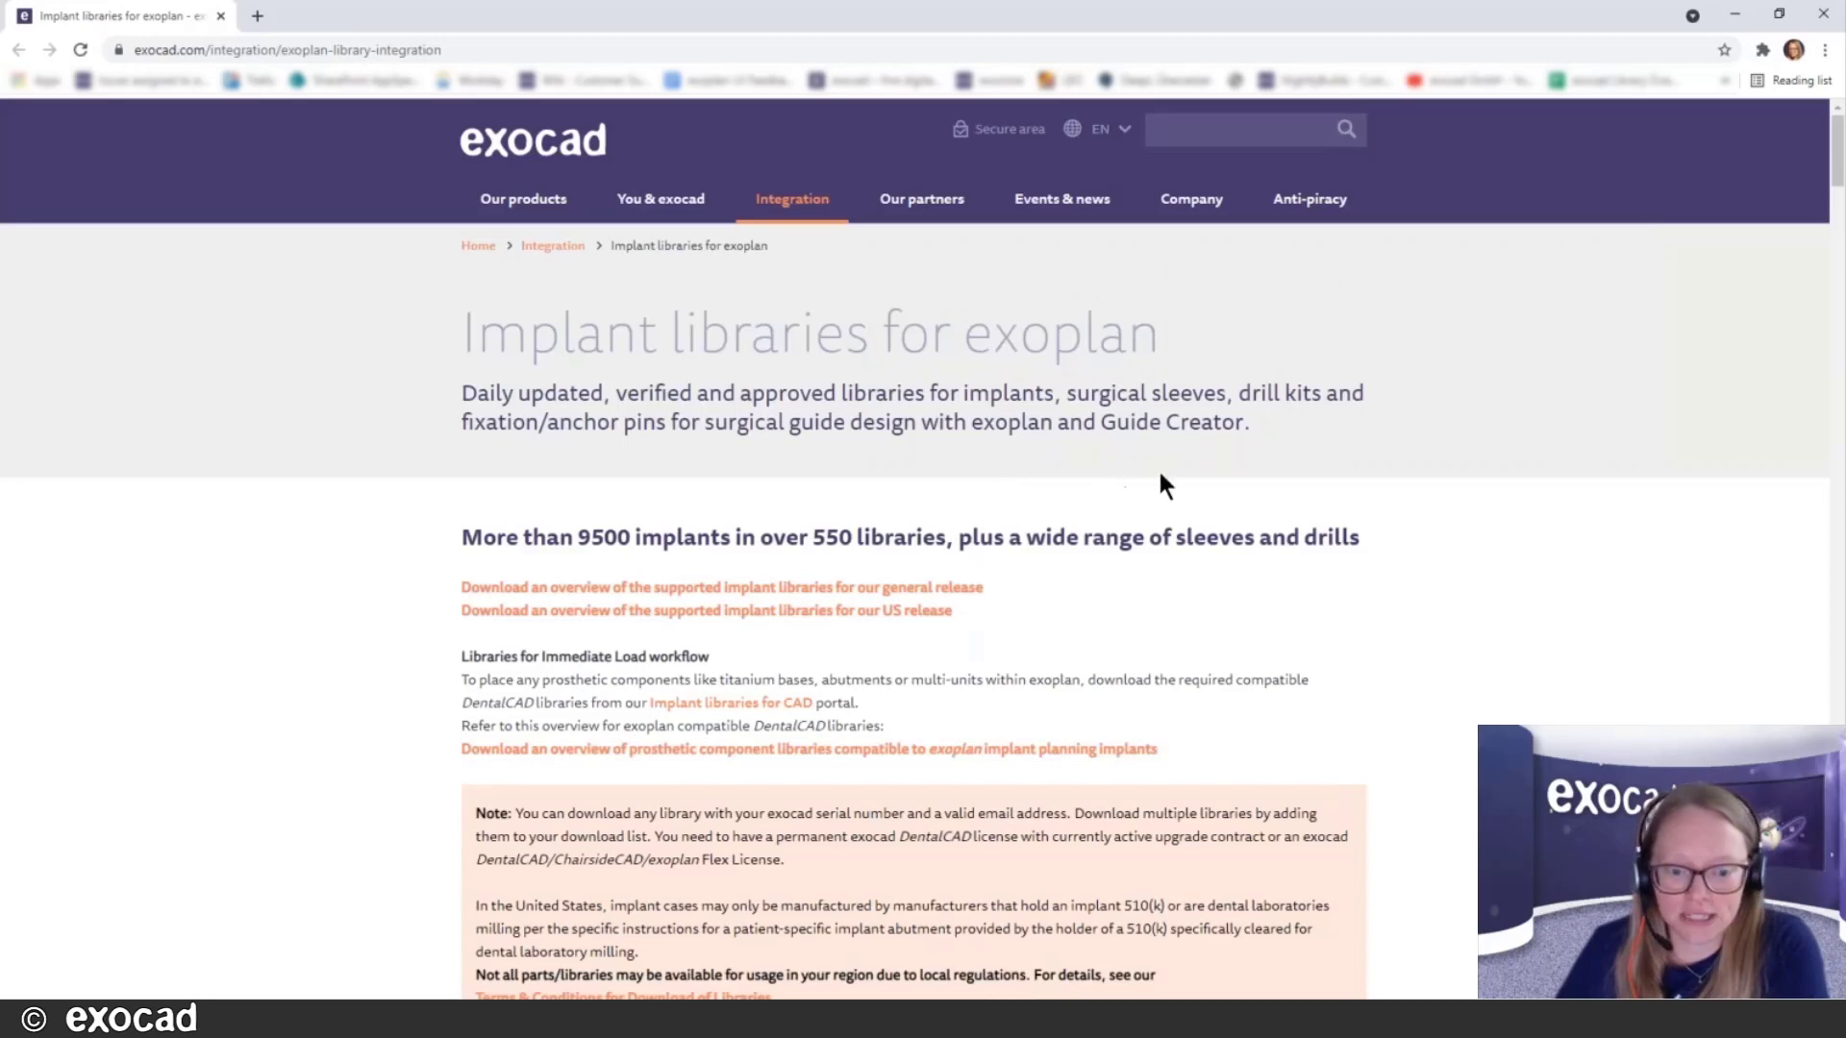
pyautogui.scroll(-4, 1160, 484)
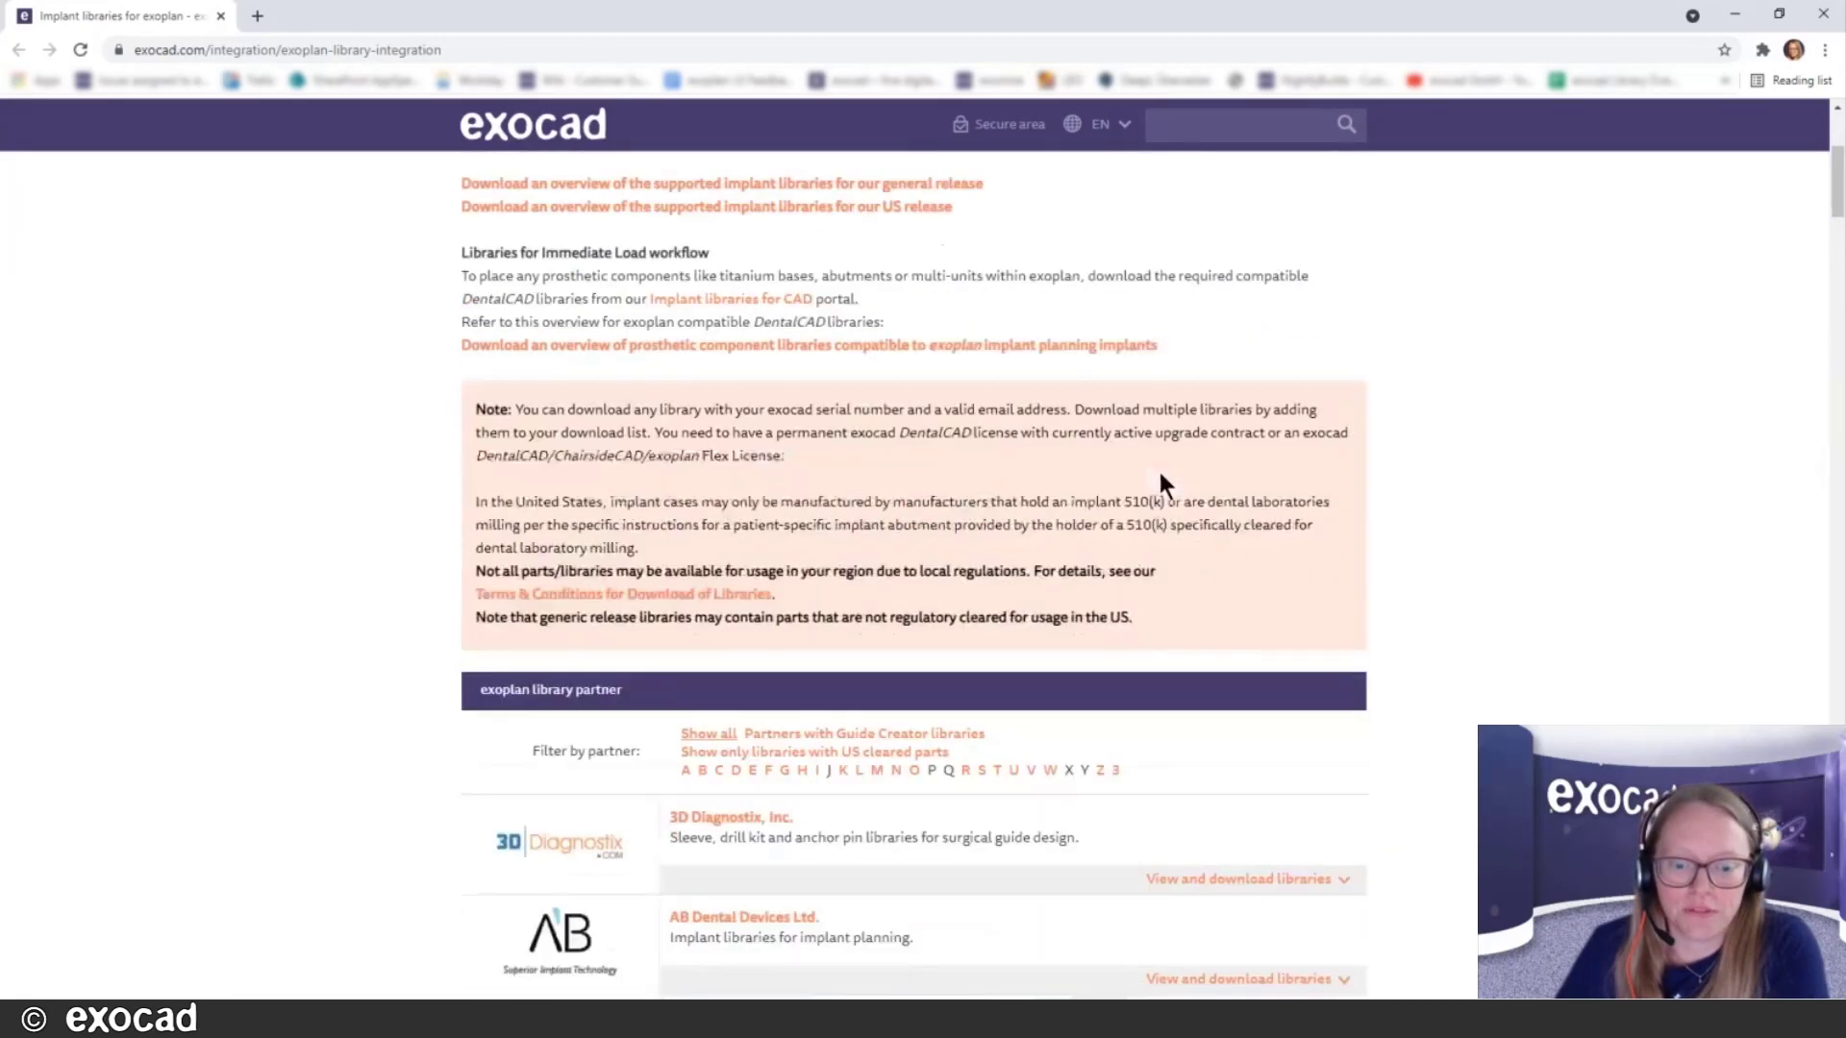
pyautogui.scroll(-4, 1161, 484)
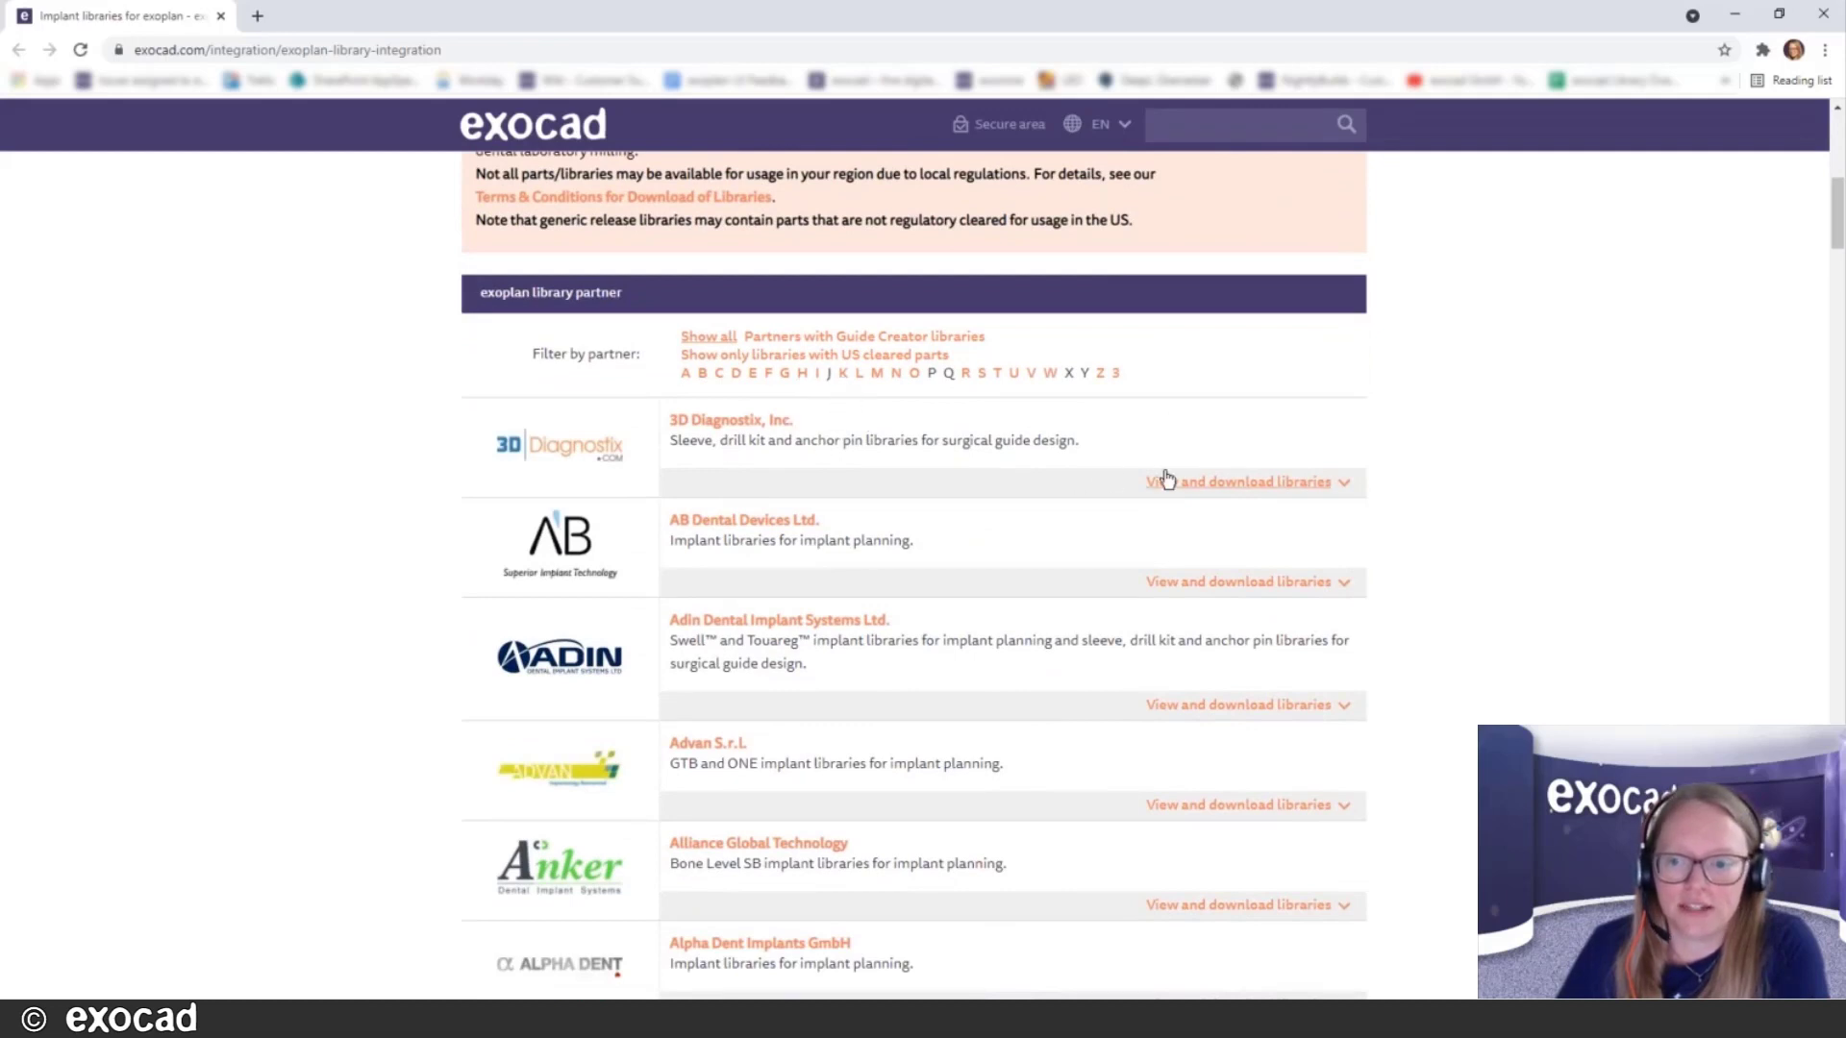
pyautogui.click(1204, 481)
pyautogui.click(830, 595)
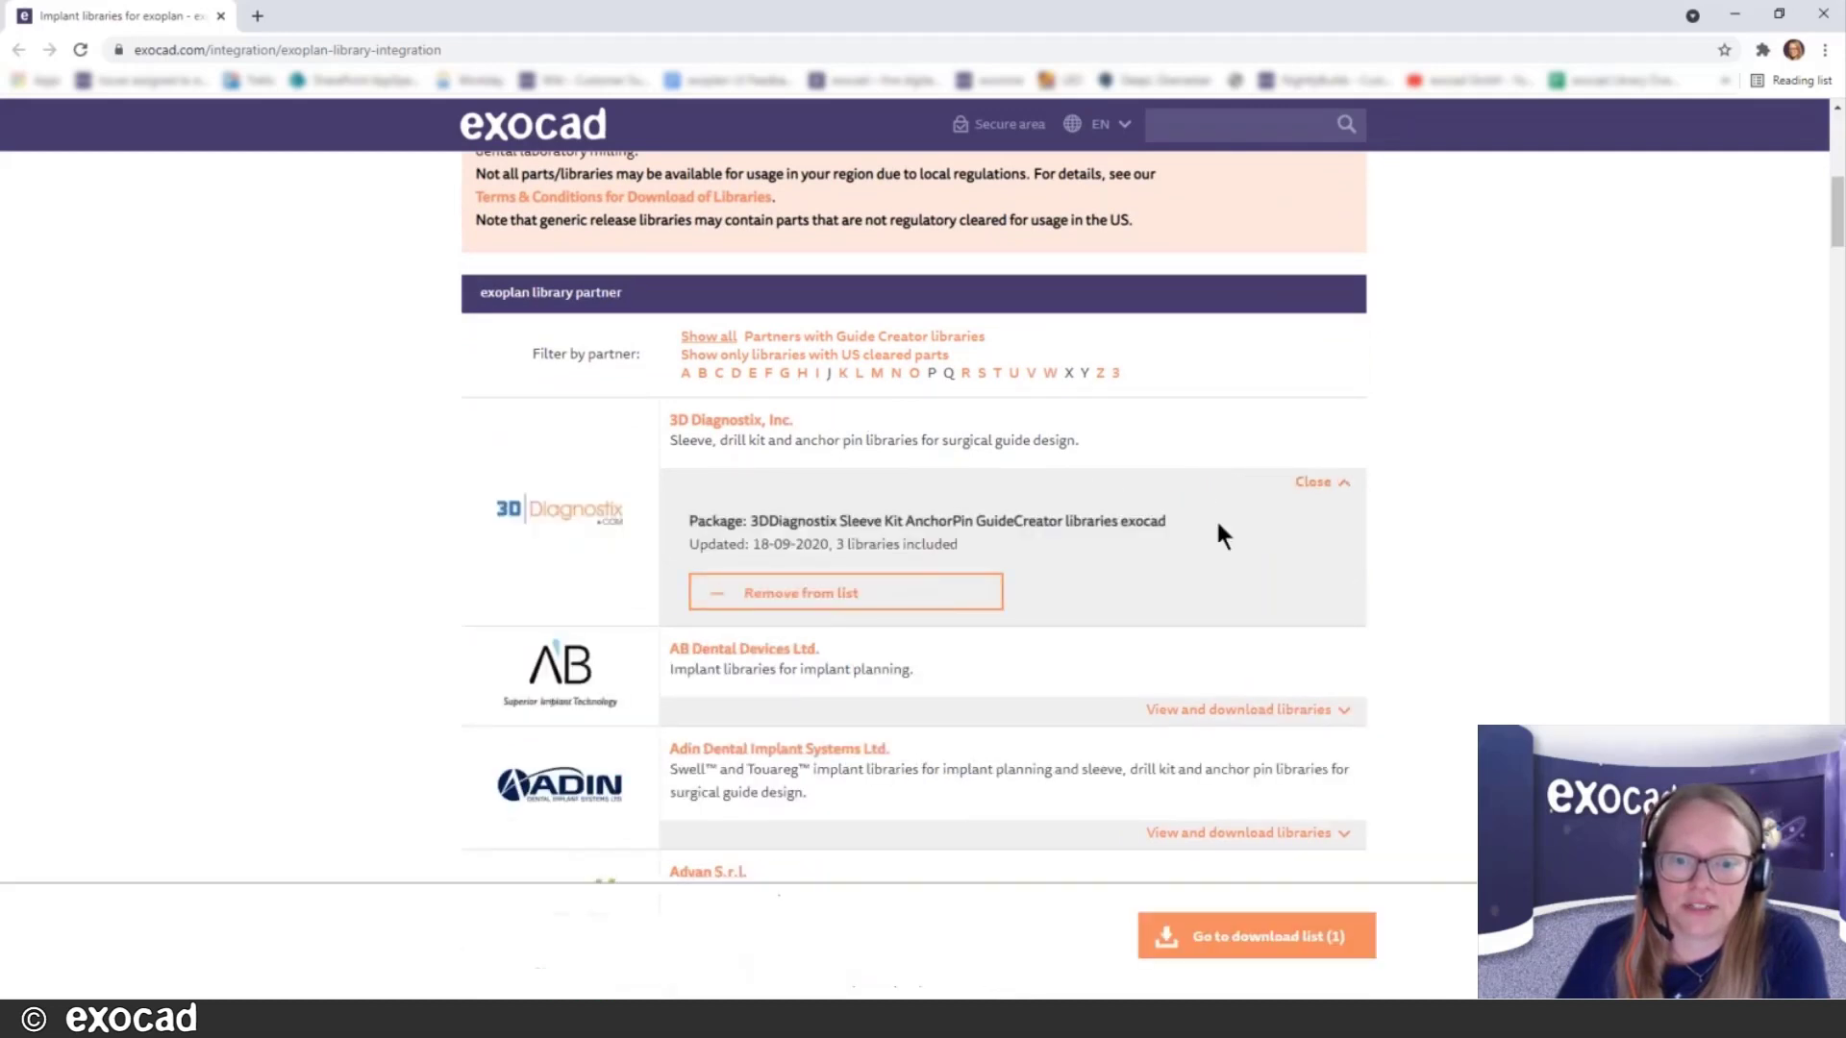
pyautogui.scroll(-2, 1105, 485)
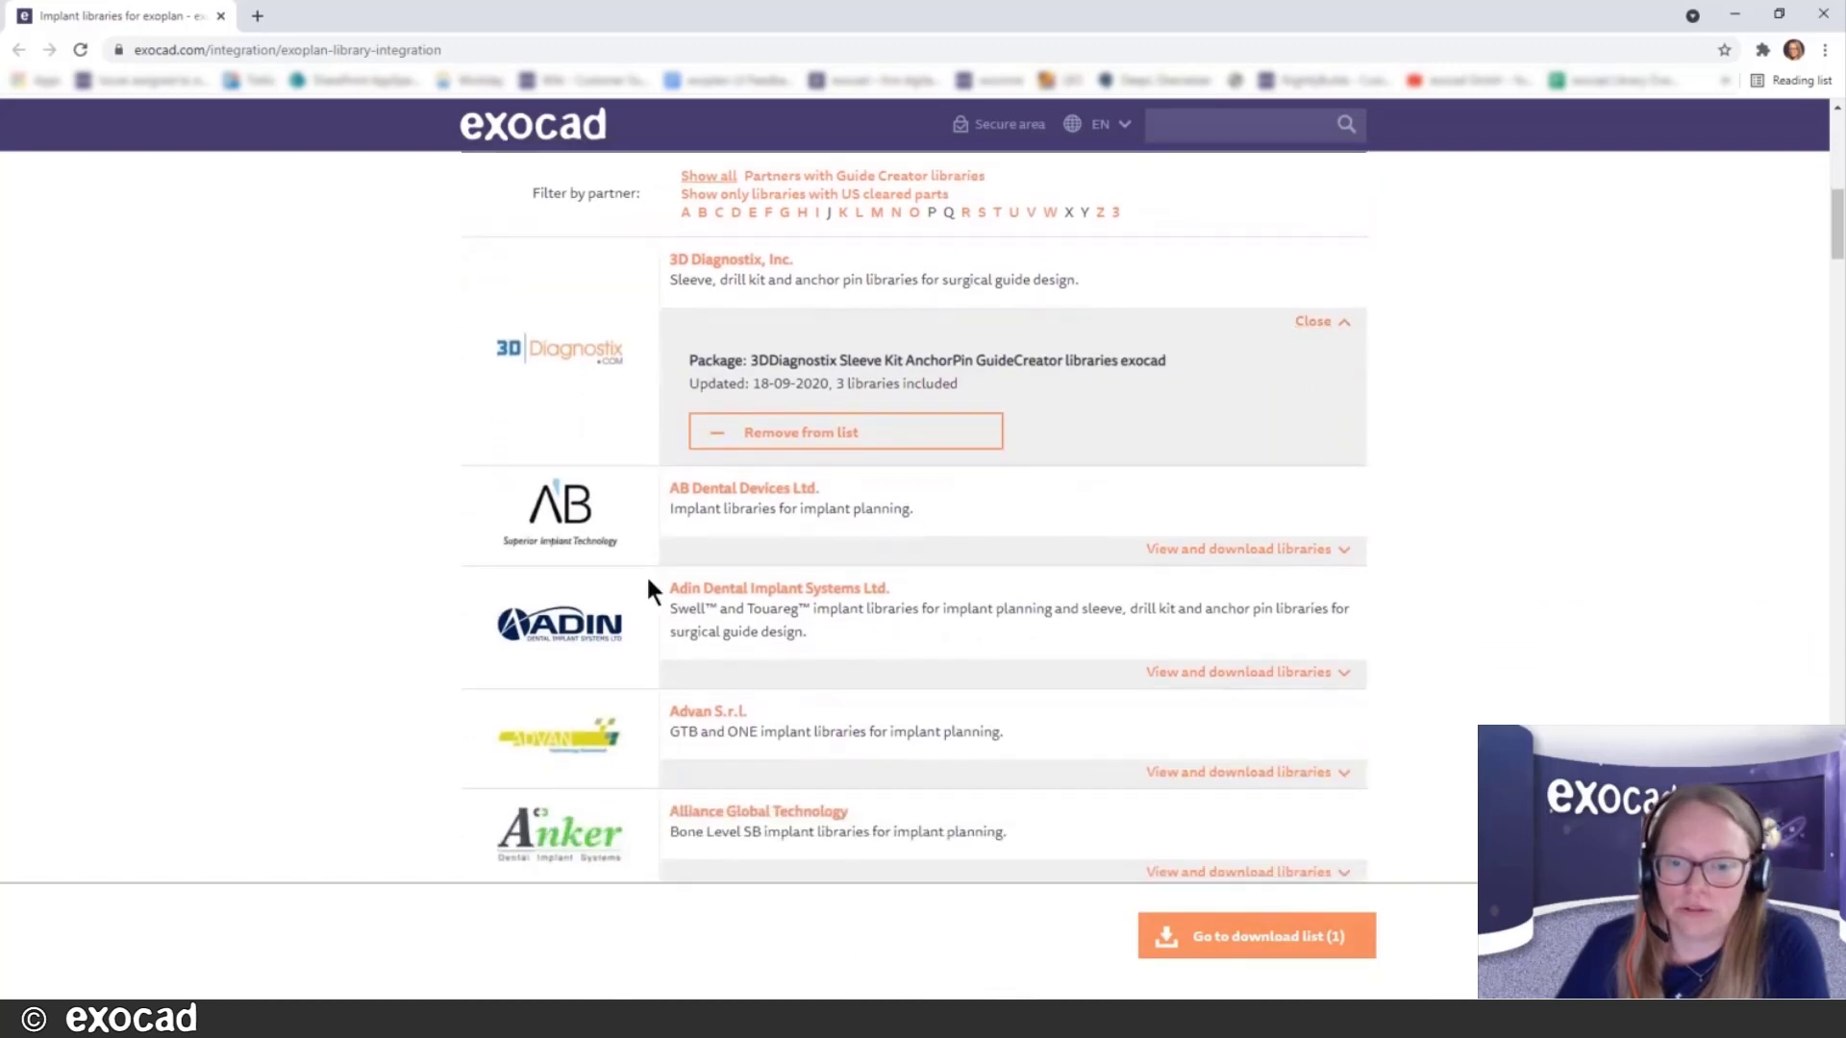
# Open the download list, review the request form for the library download link, and return to exoplan
pyautogui.click(1252, 948)
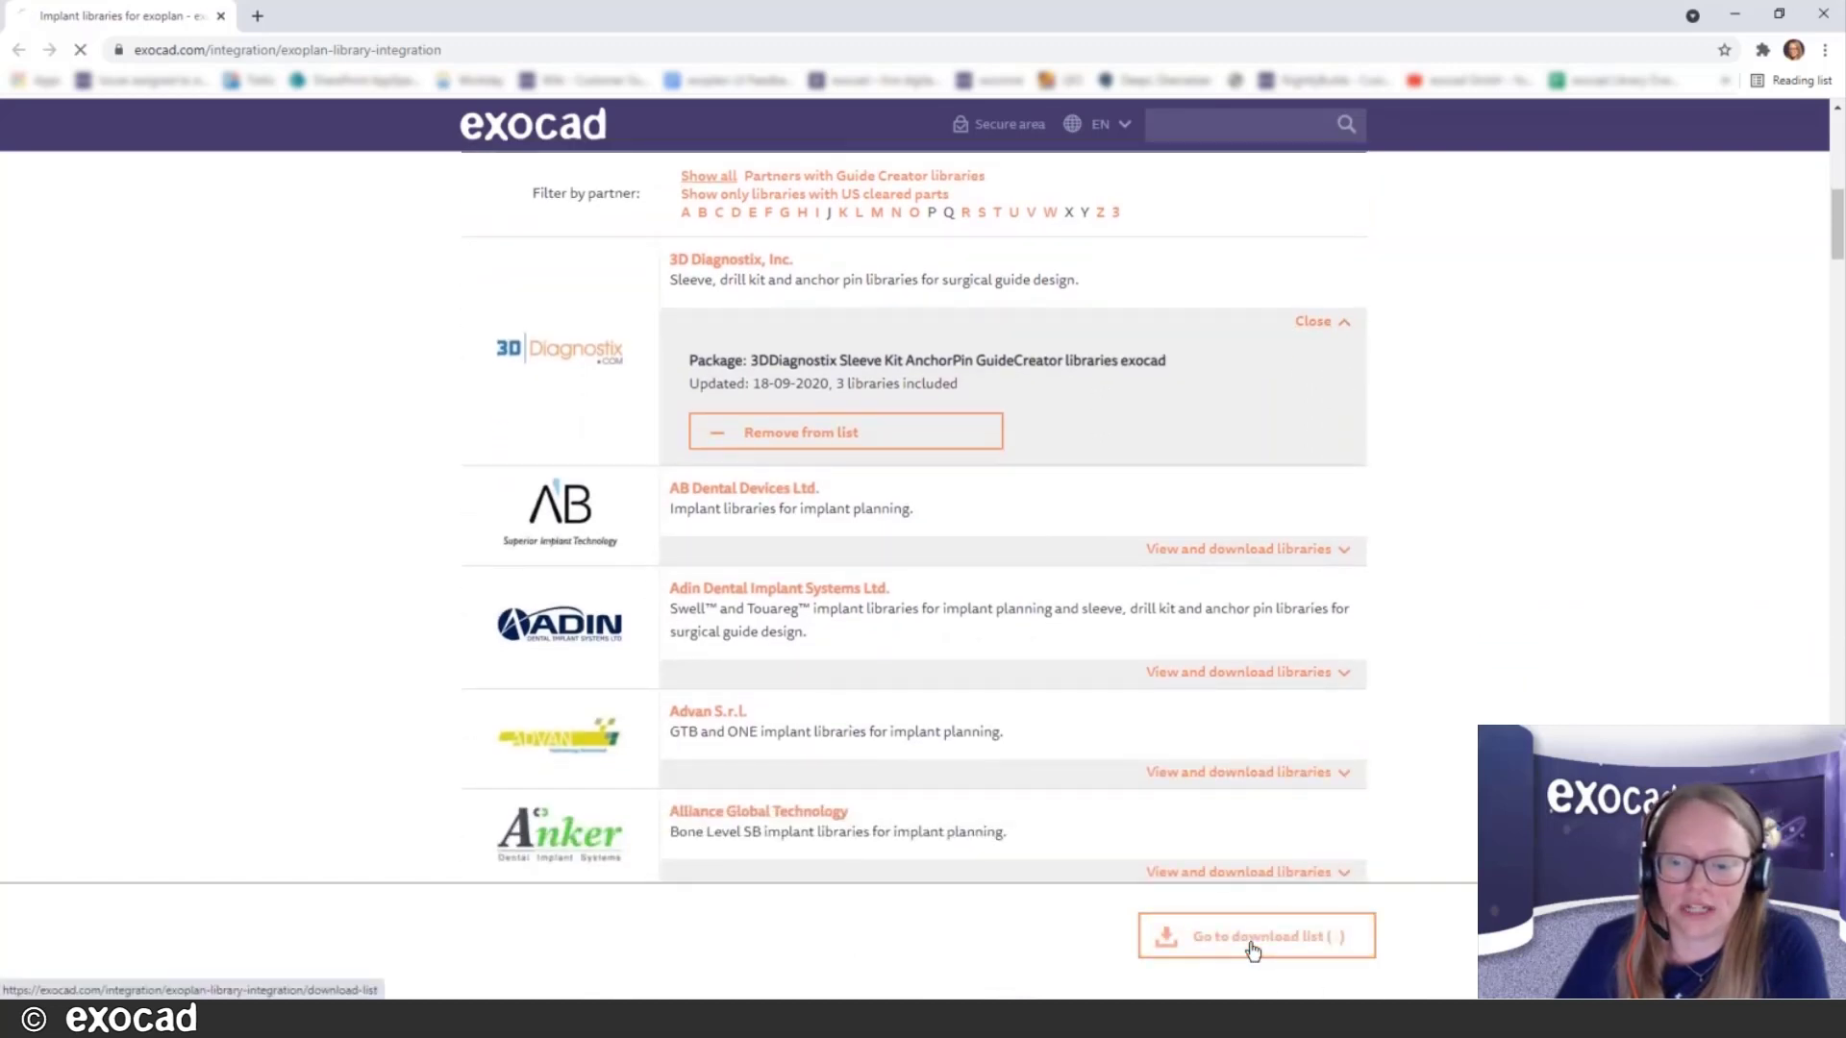
pyautogui.scroll(-5, 1261, 746)
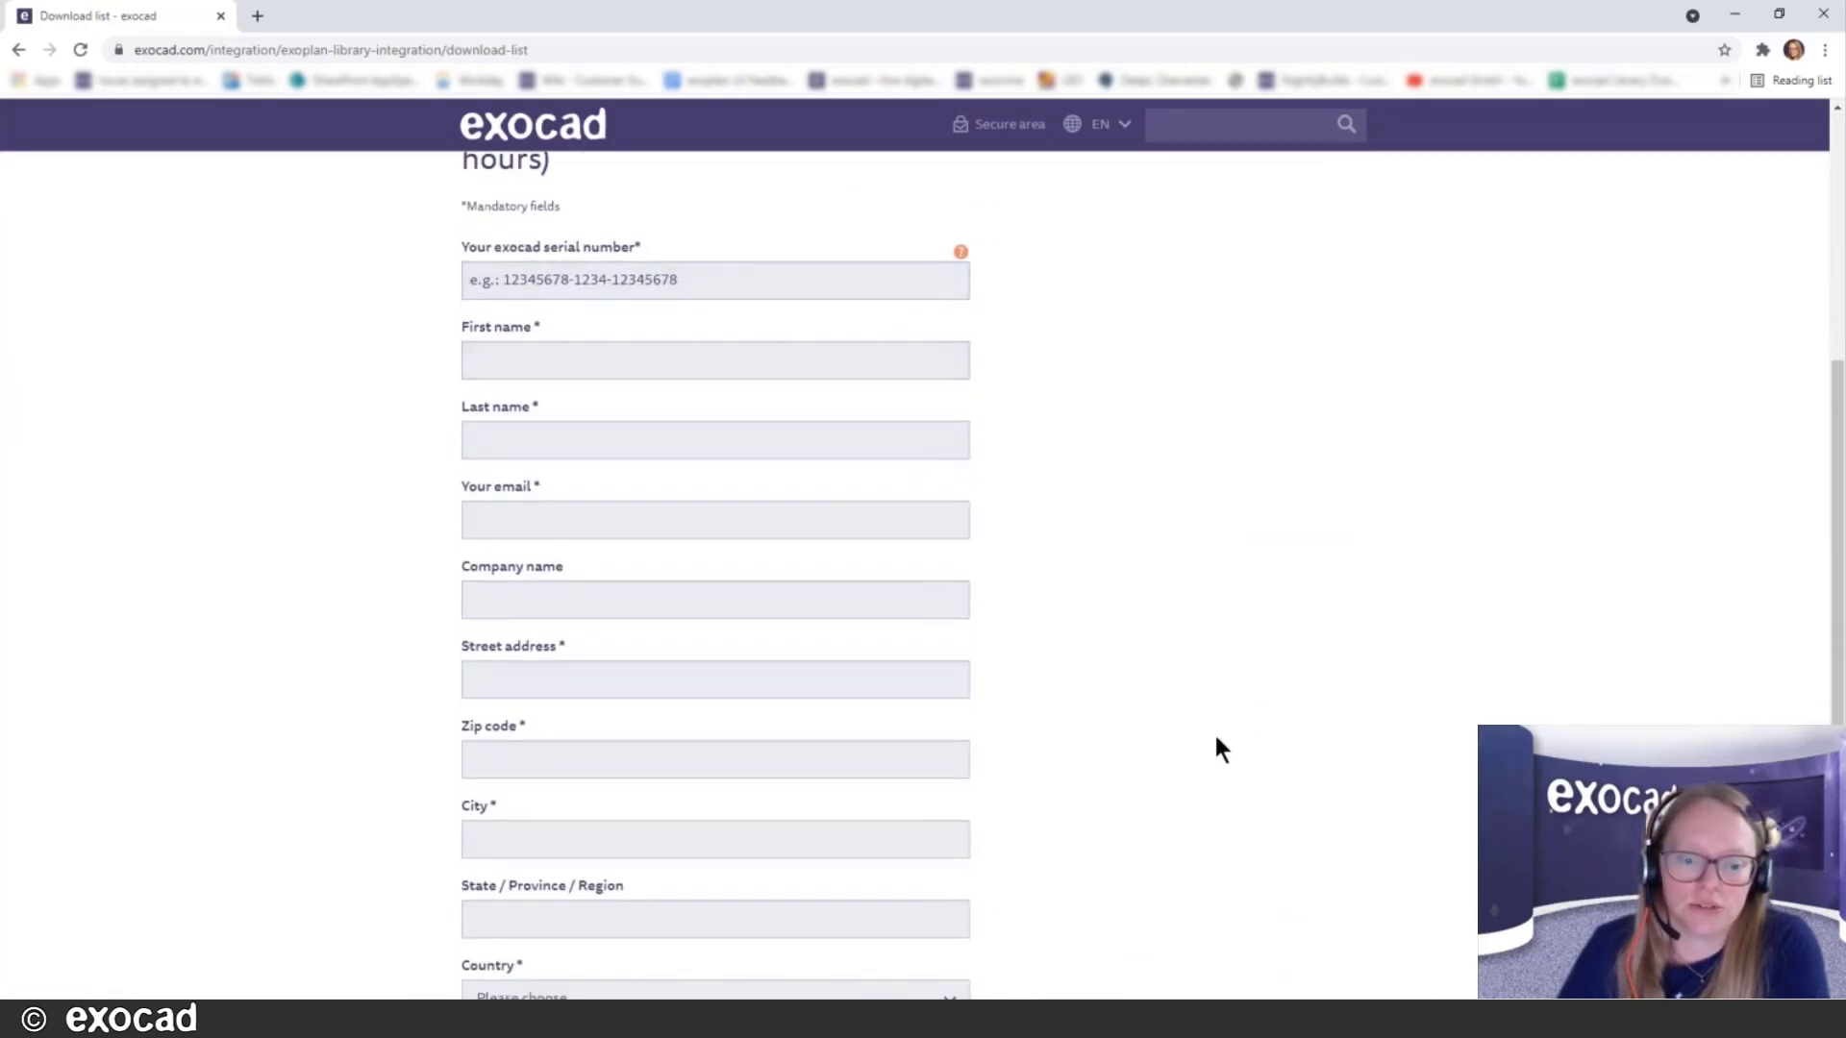
pyautogui.scroll(-3, 1215, 738)
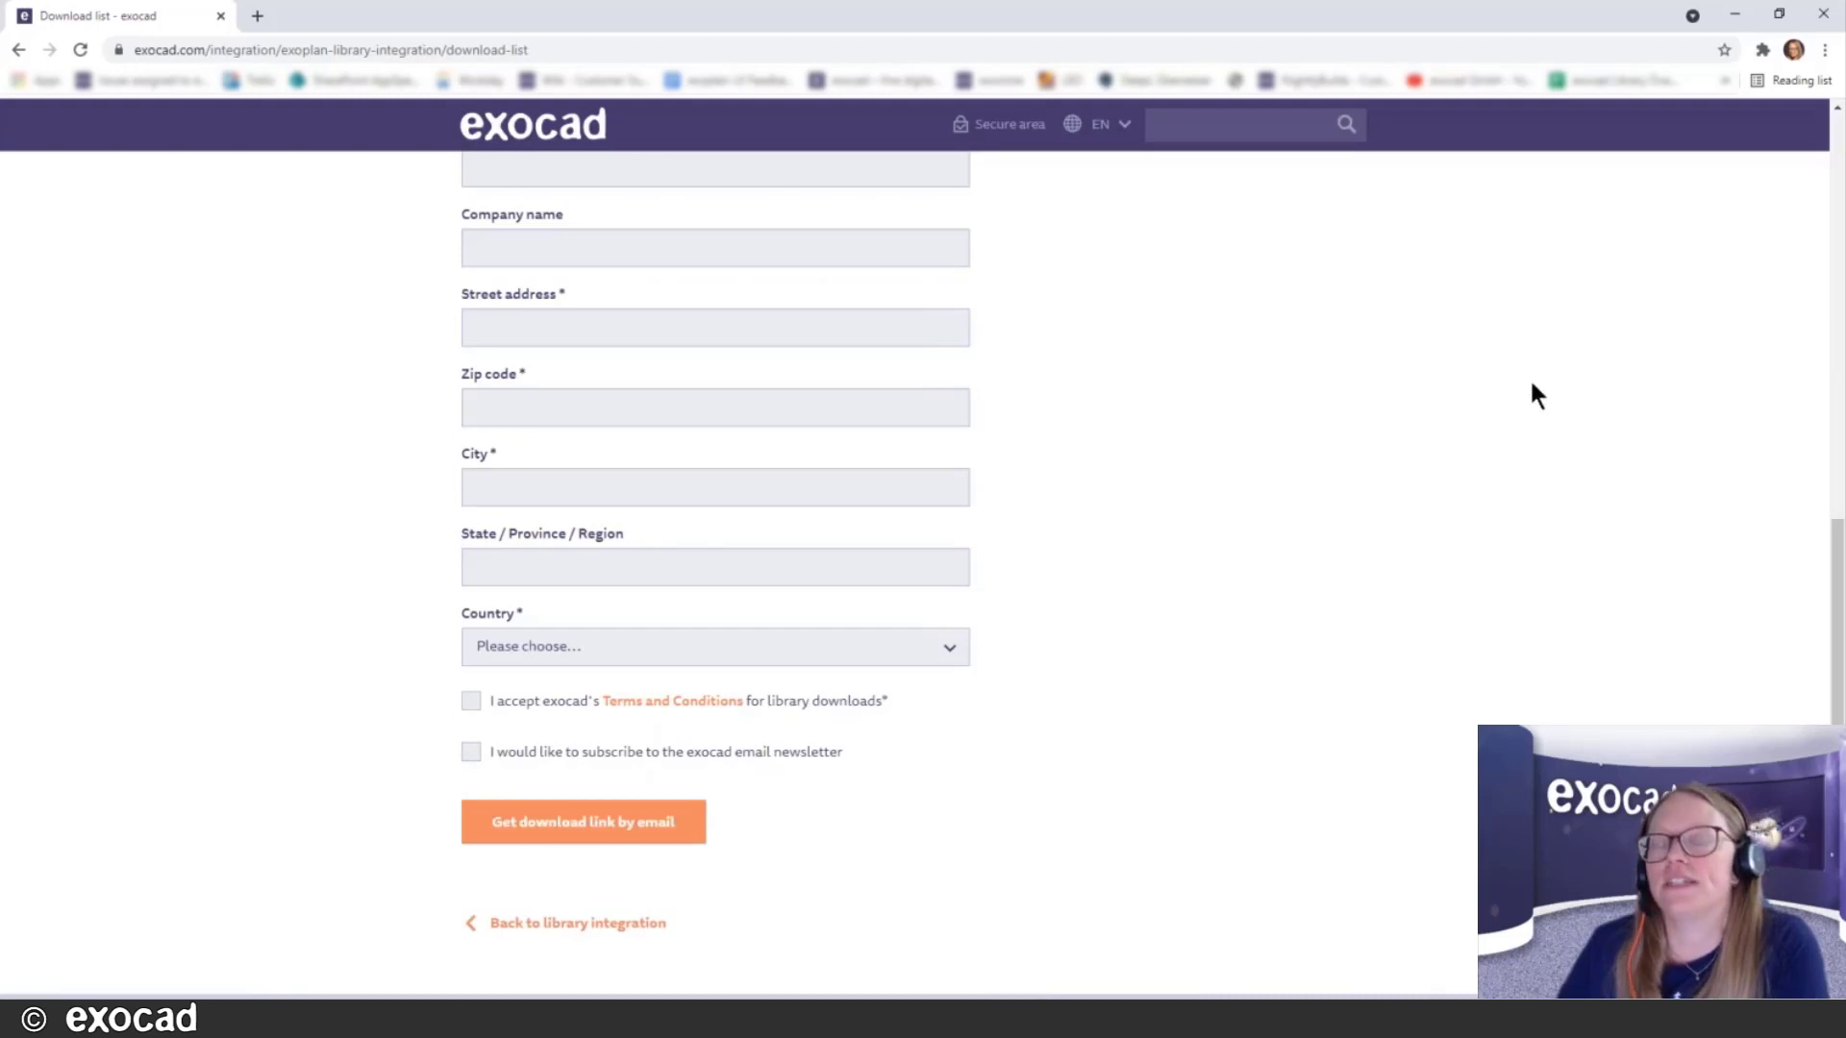
pyautogui.click(1734, 14)
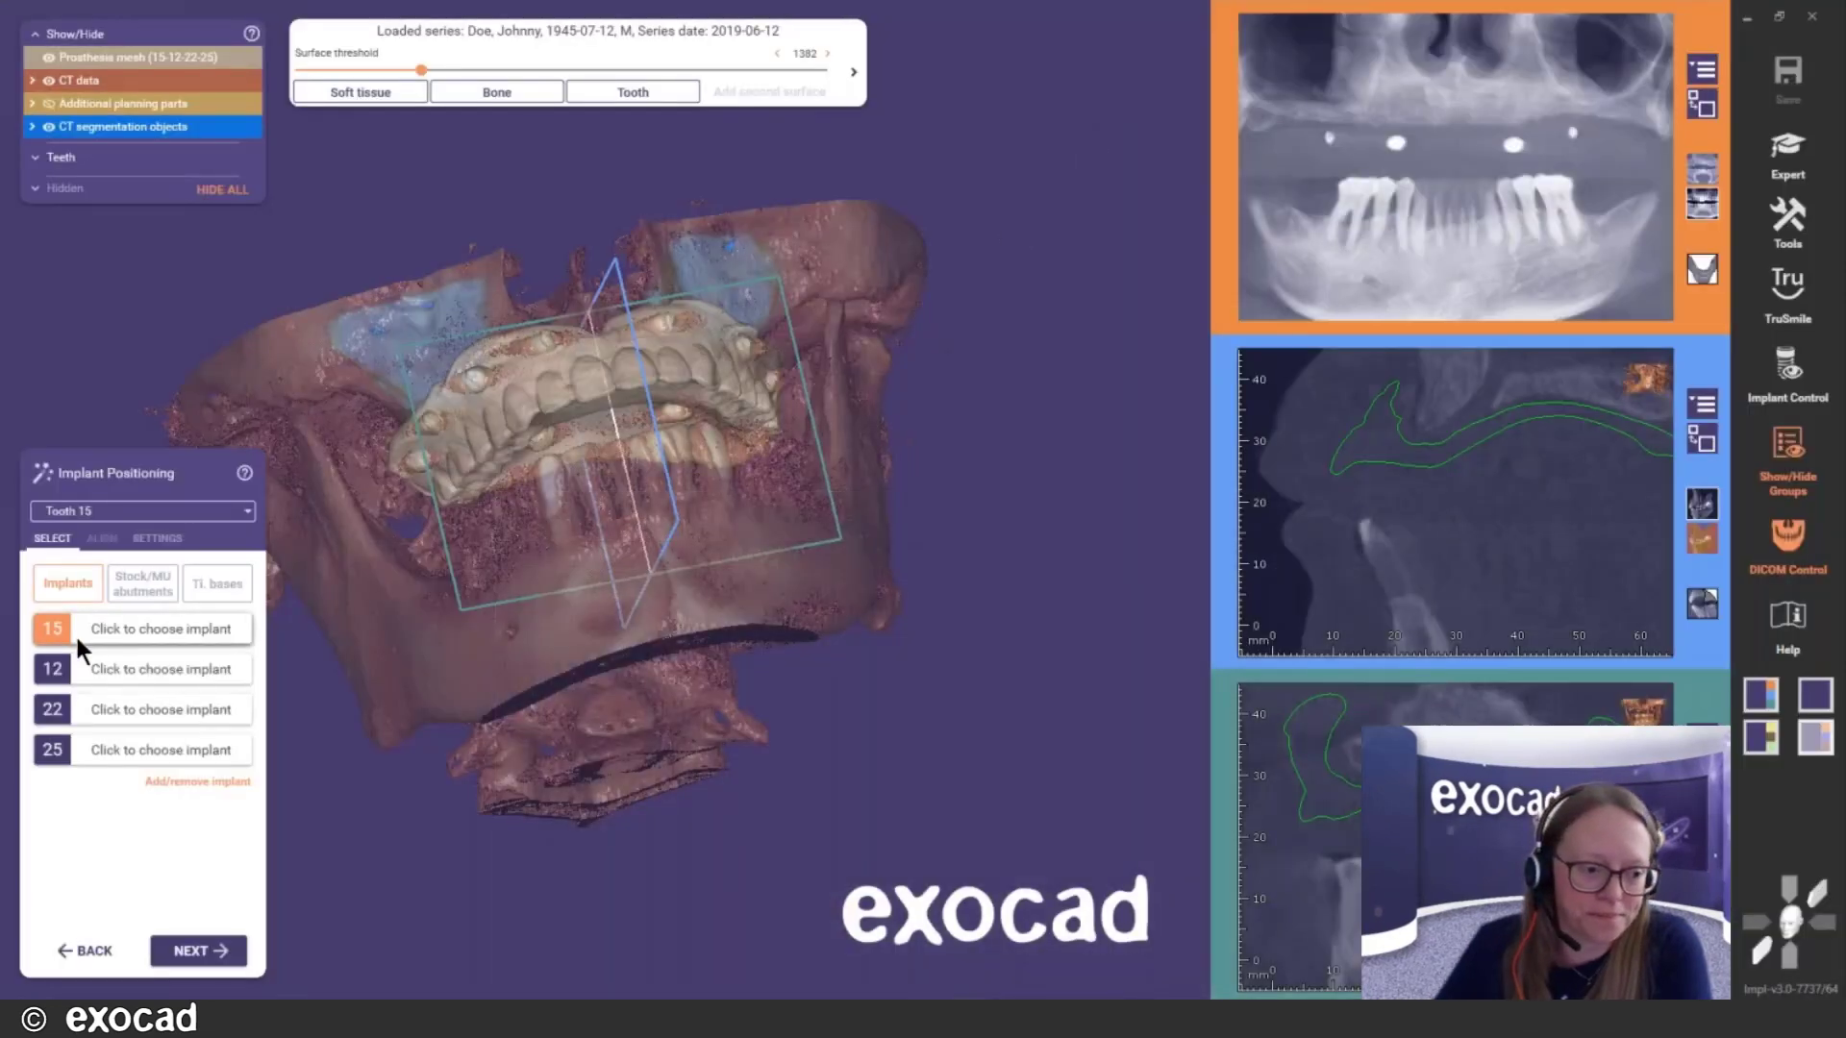
# Open the implant library for tooth 15 and filter the implant systems to CAMLOG Biotechnologies favorites
pyautogui.click(77, 632)
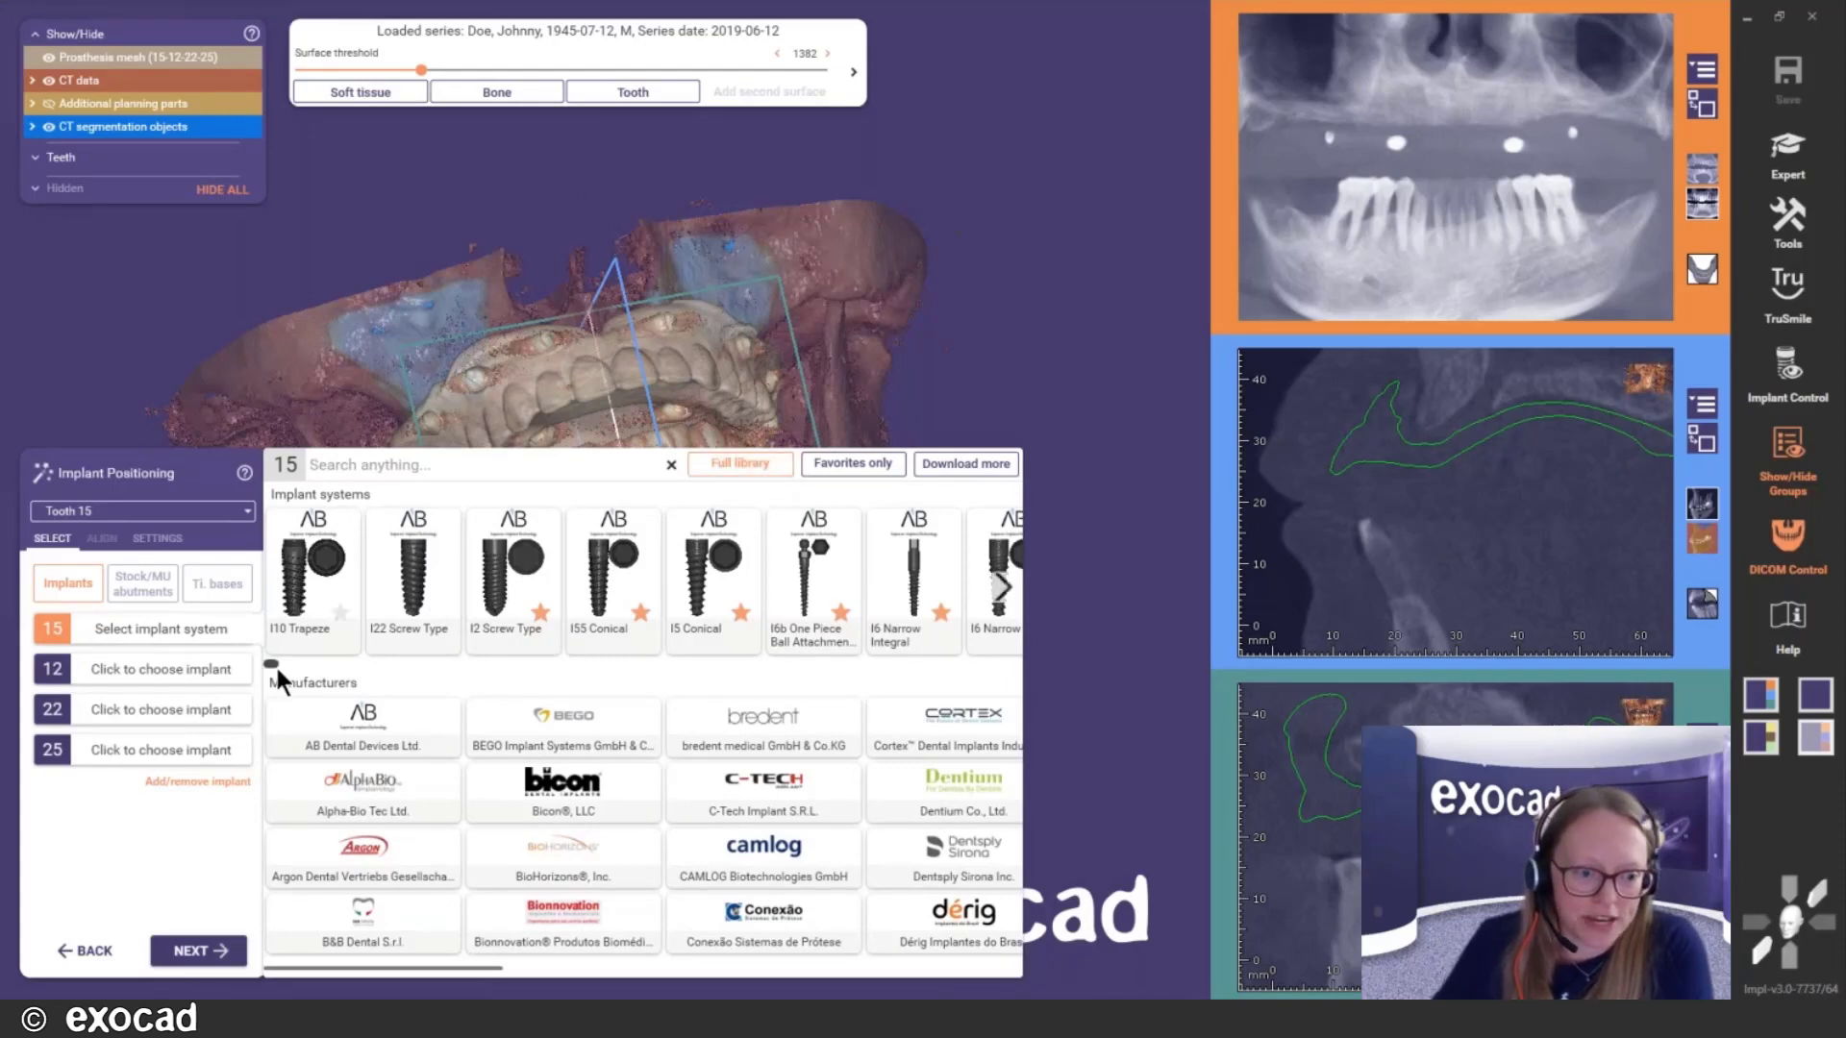
pyautogui.moveTo(275, 665)
pyautogui.mouseDown()
pyautogui.moveTo(399, 673)
pyautogui.moveTo(271, 660)
pyautogui.mouseUp()
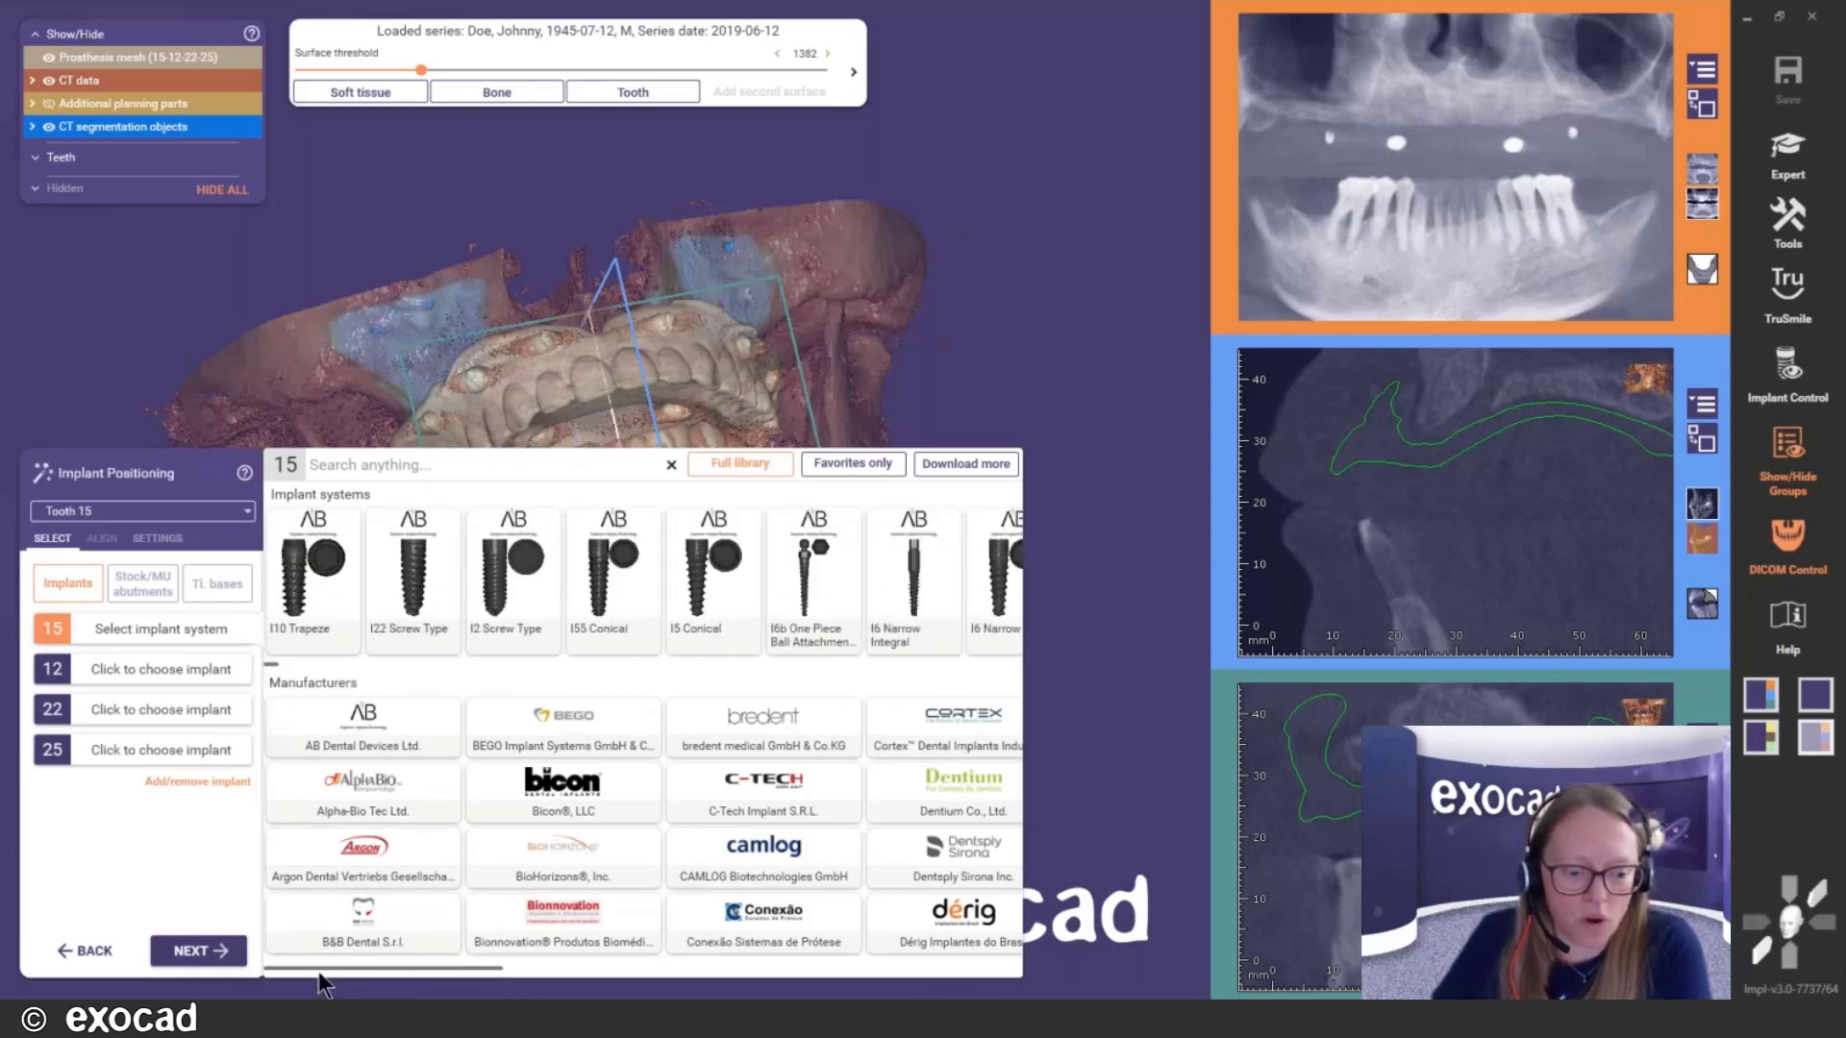
pyautogui.moveTo(320, 967); pyautogui.dragTo(414, 975)
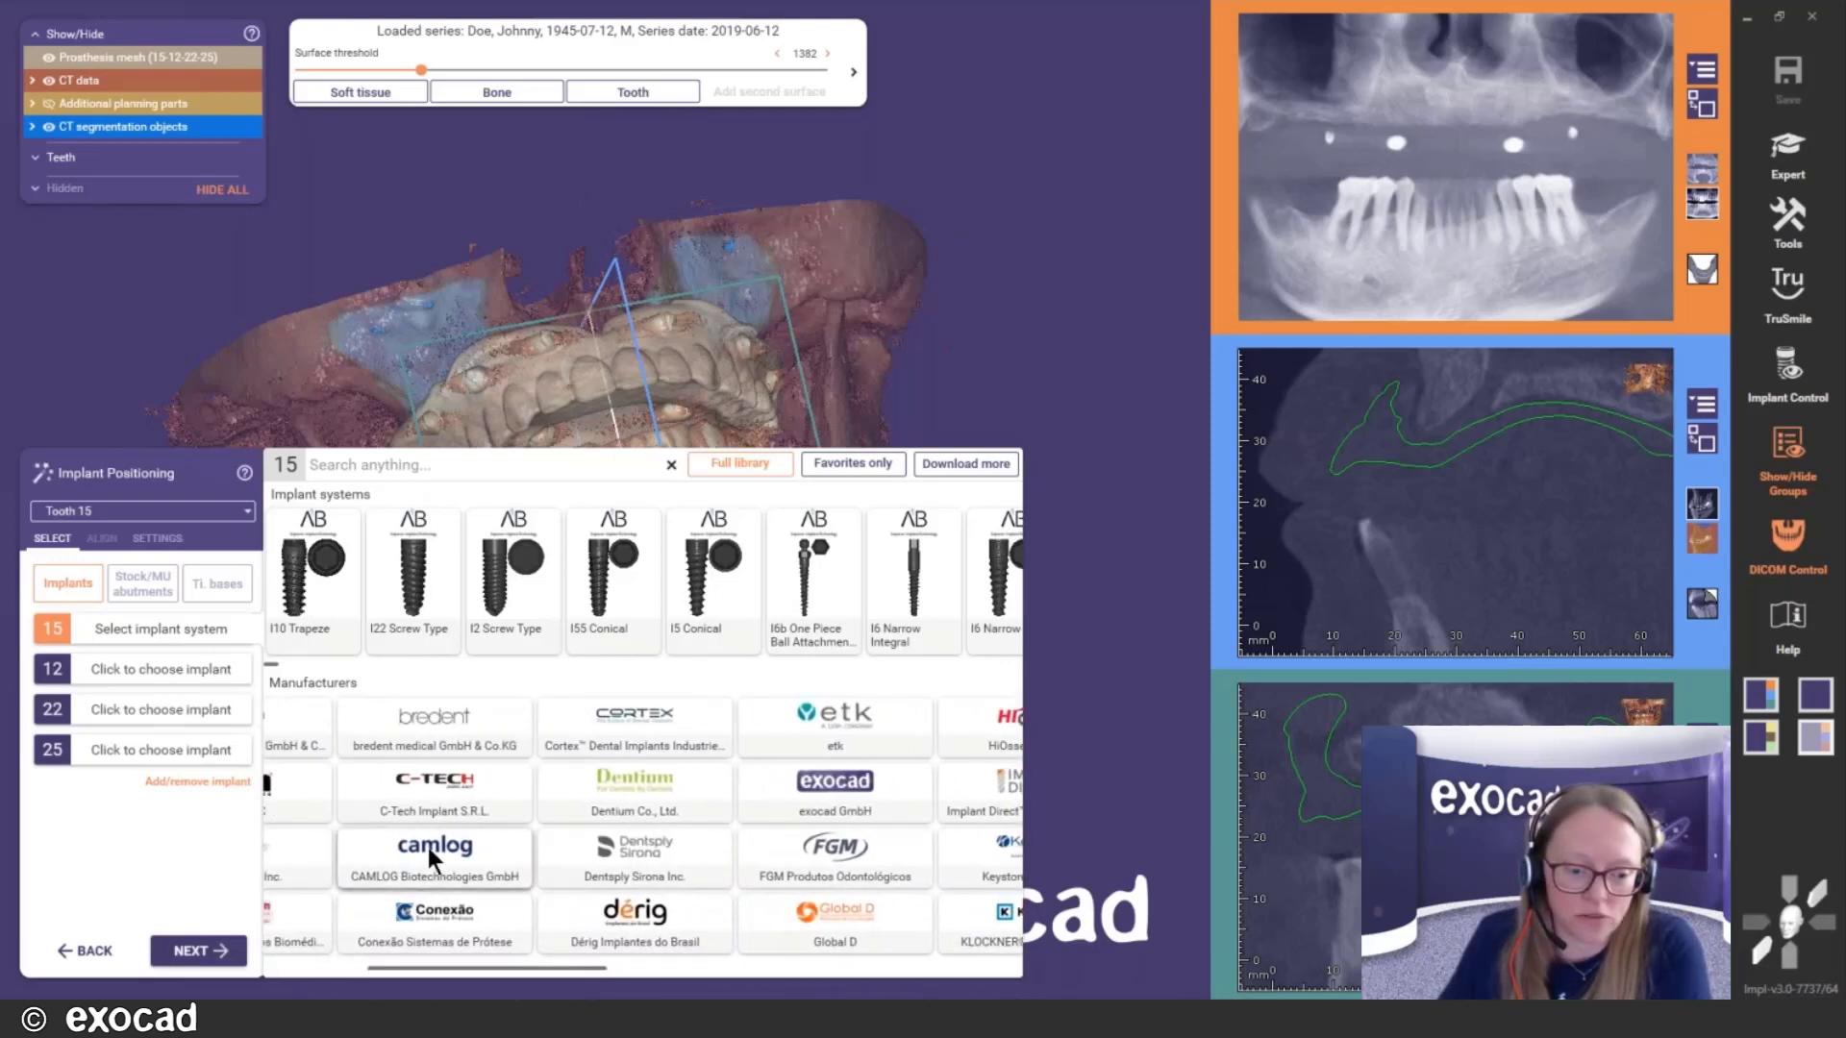
pyautogui.click(429, 845)
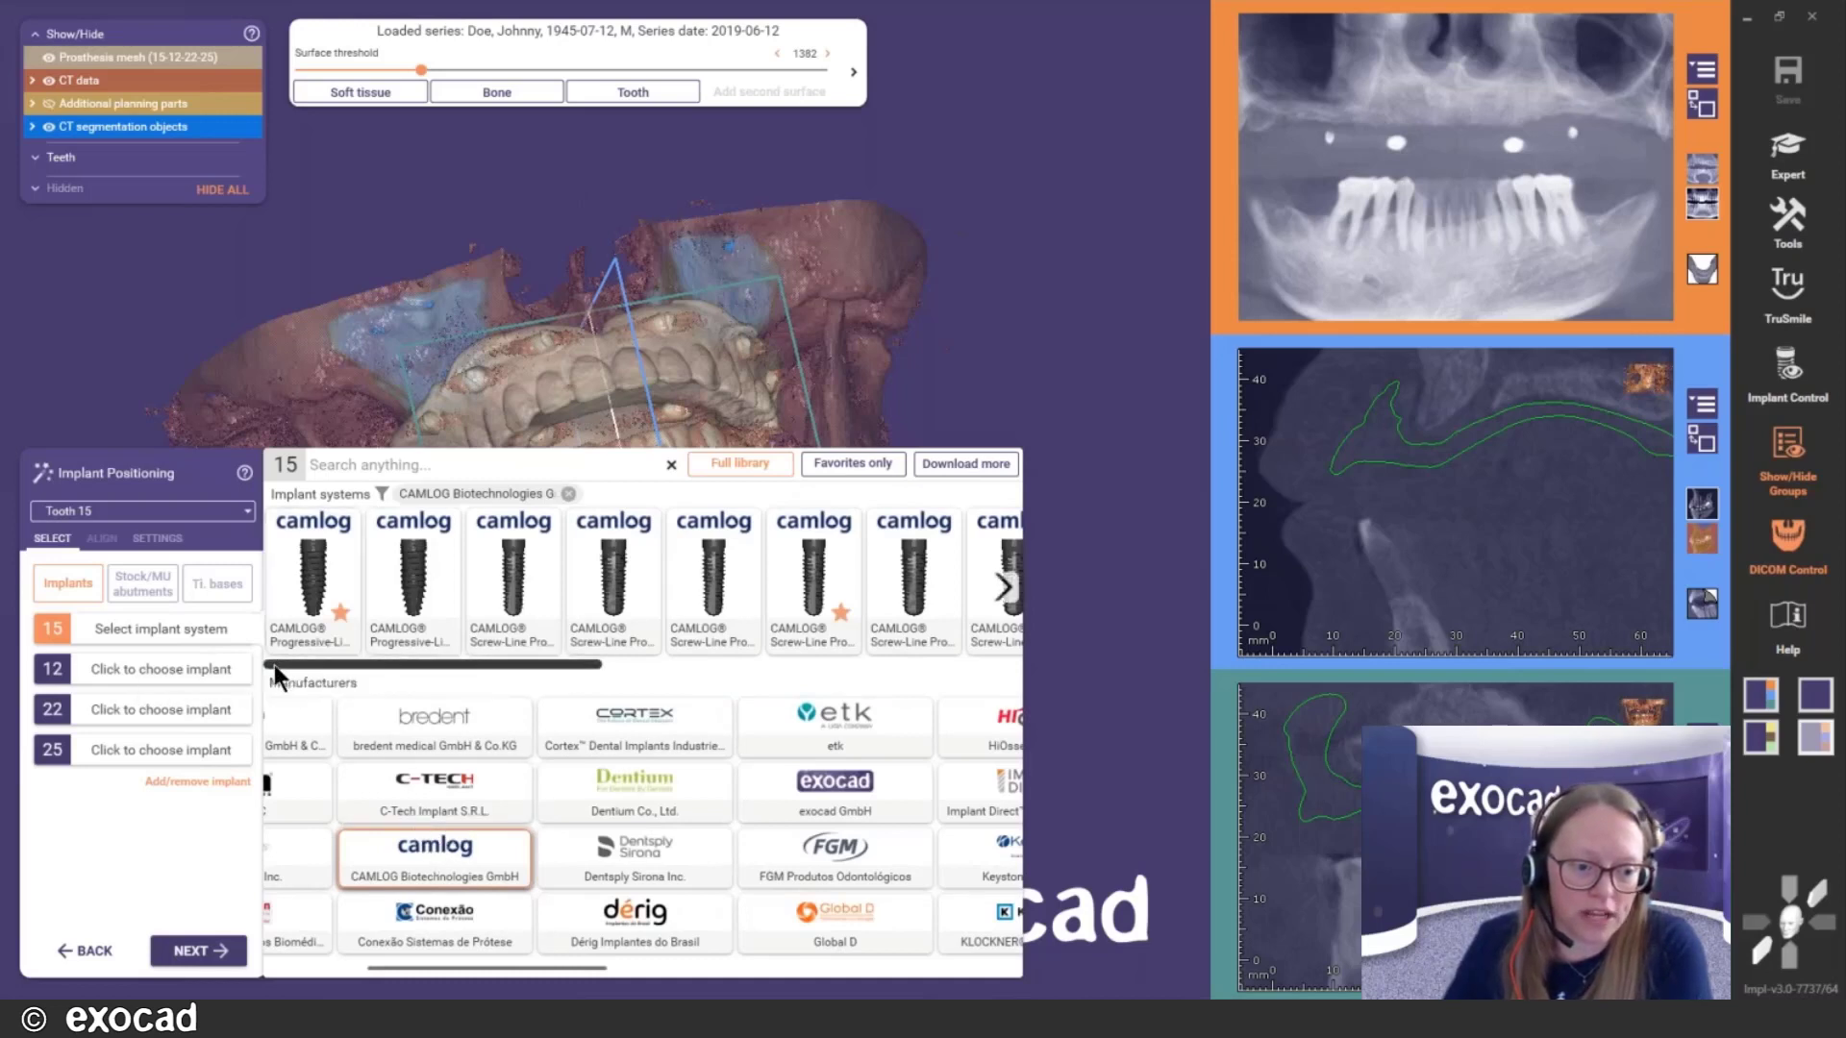
pyautogui.moveTo(274, 666); pyautogui.dragTo(430, 706)
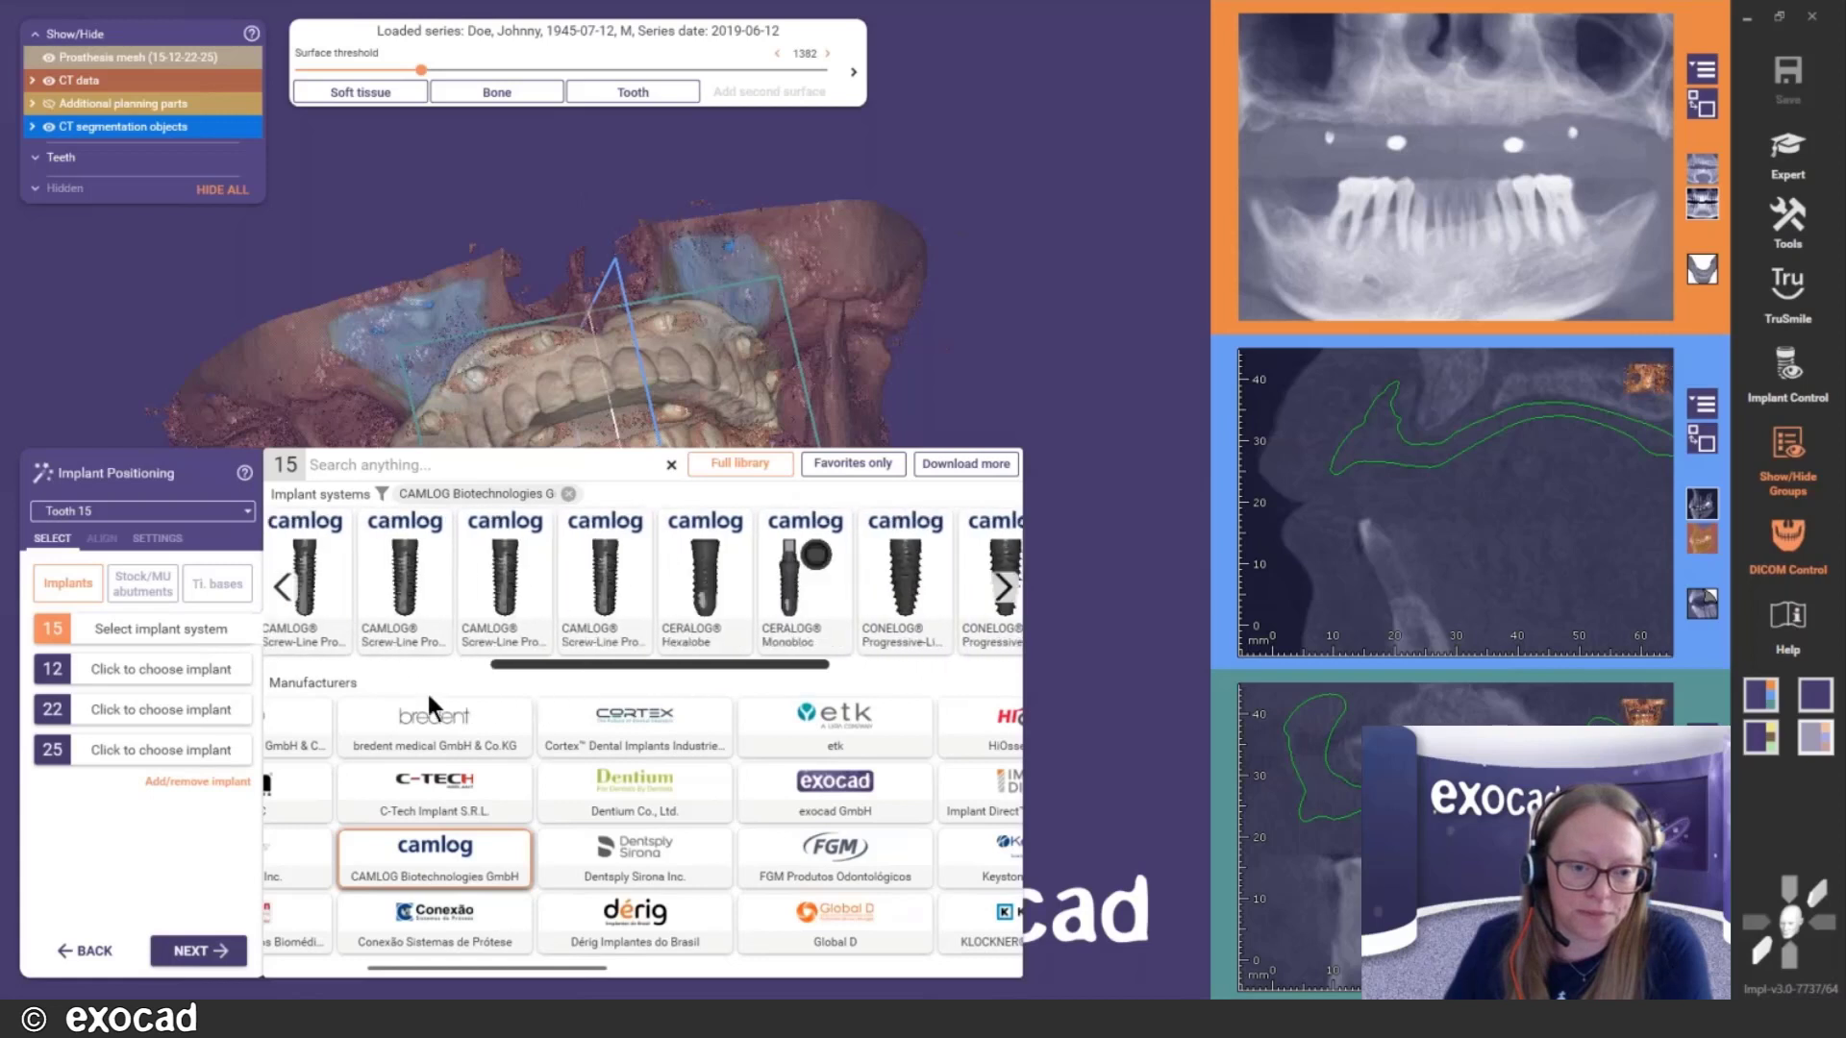
pyautogui.click(850, 465)
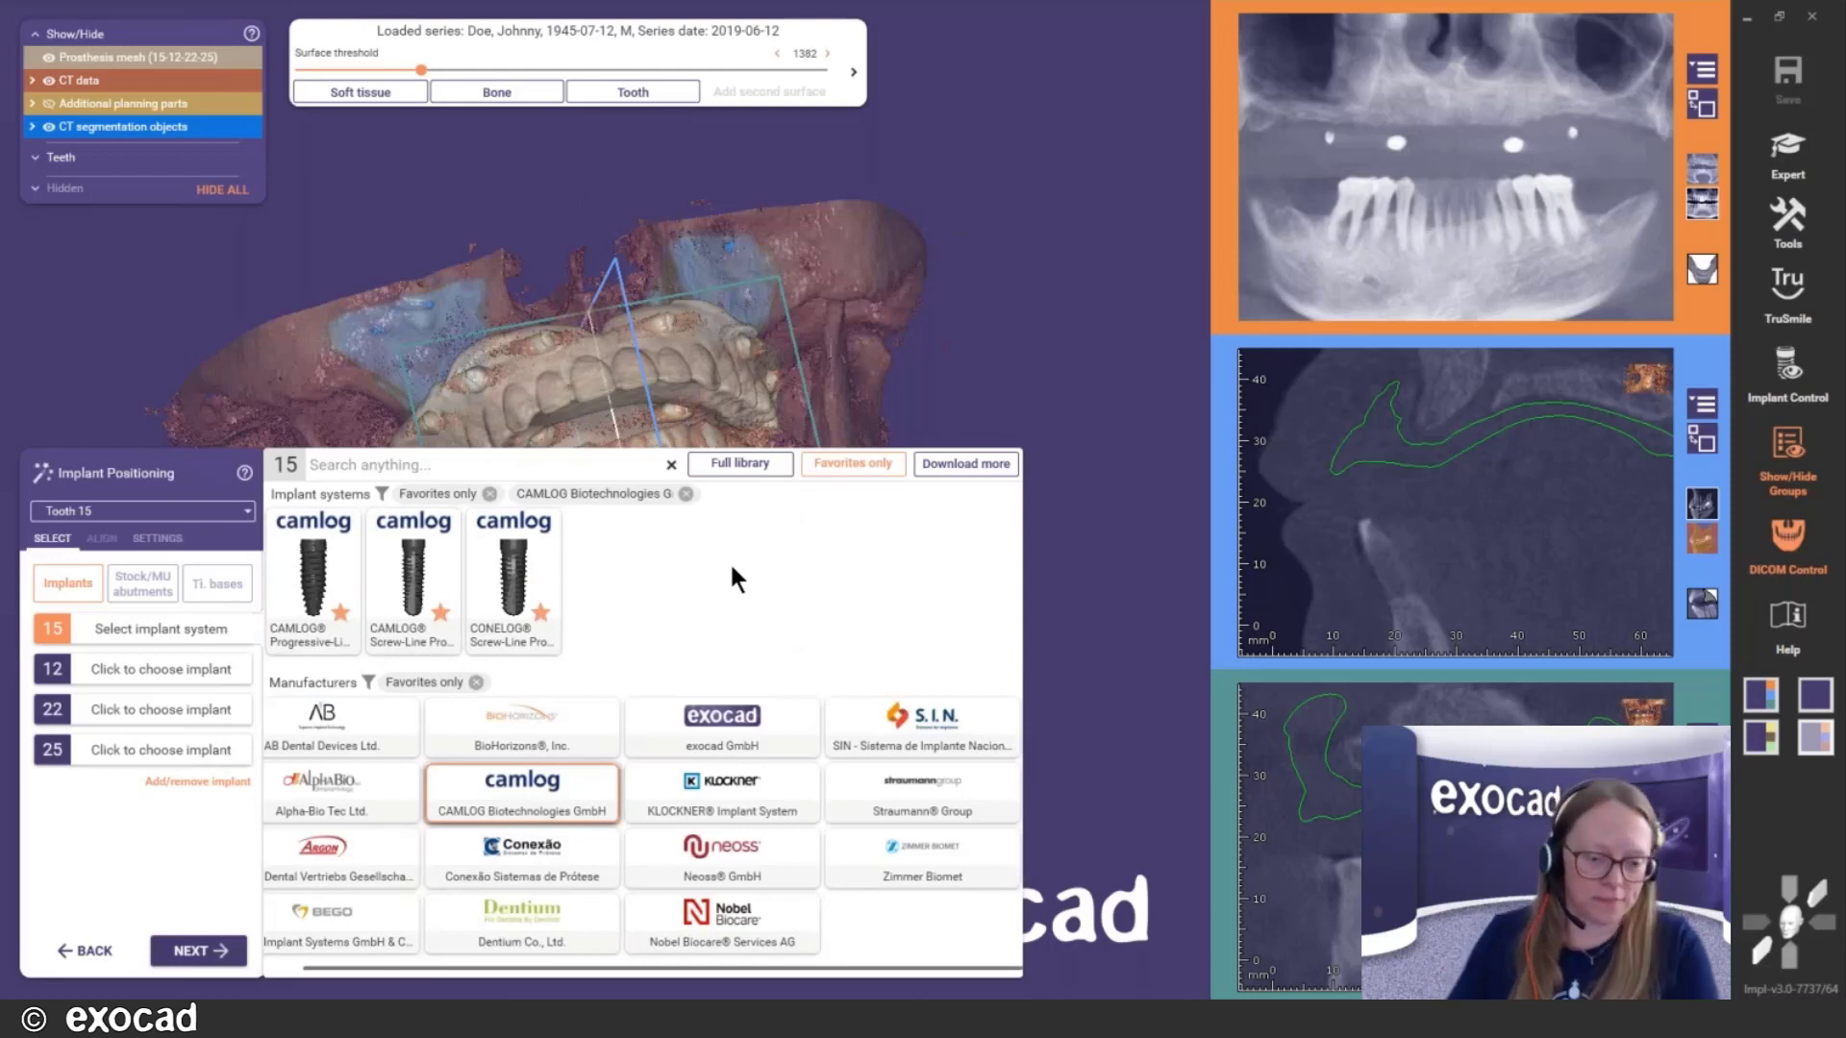
# Search the implant library for "con" and remove that search filter
pyautogui.click(429, 462)
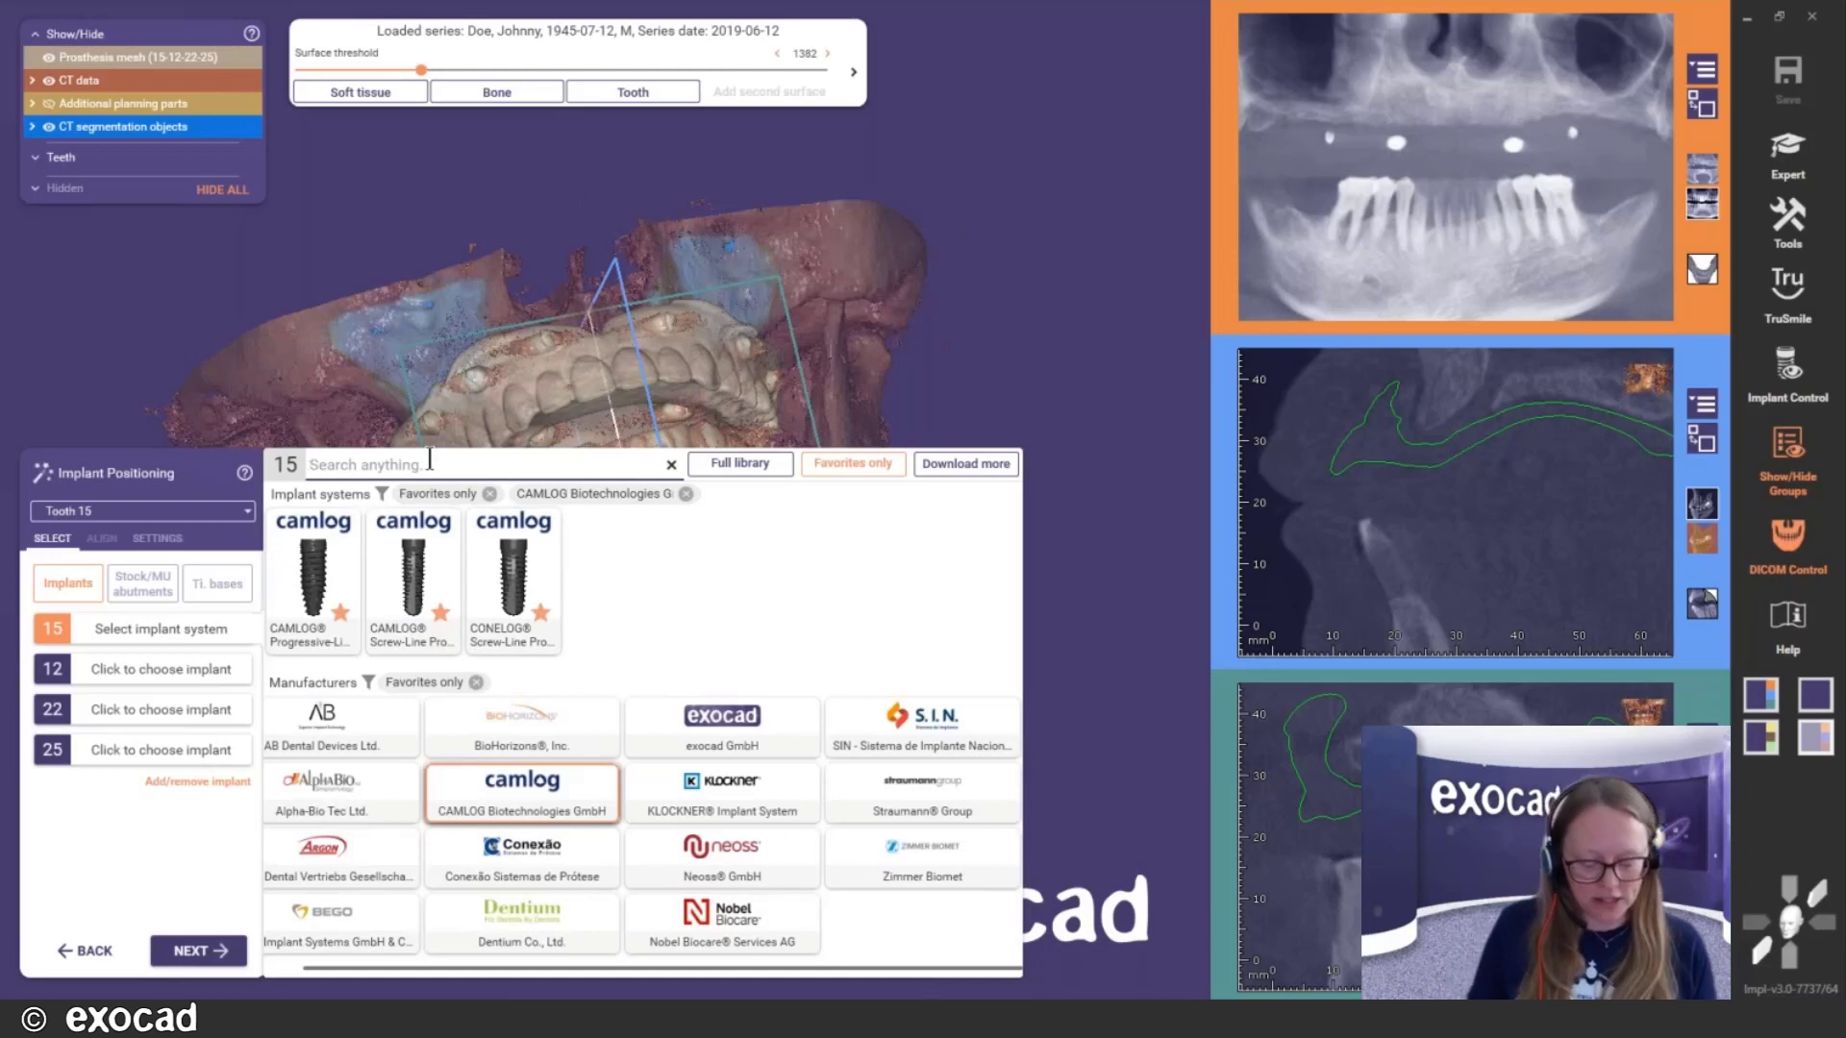
pyautogui.write('con')
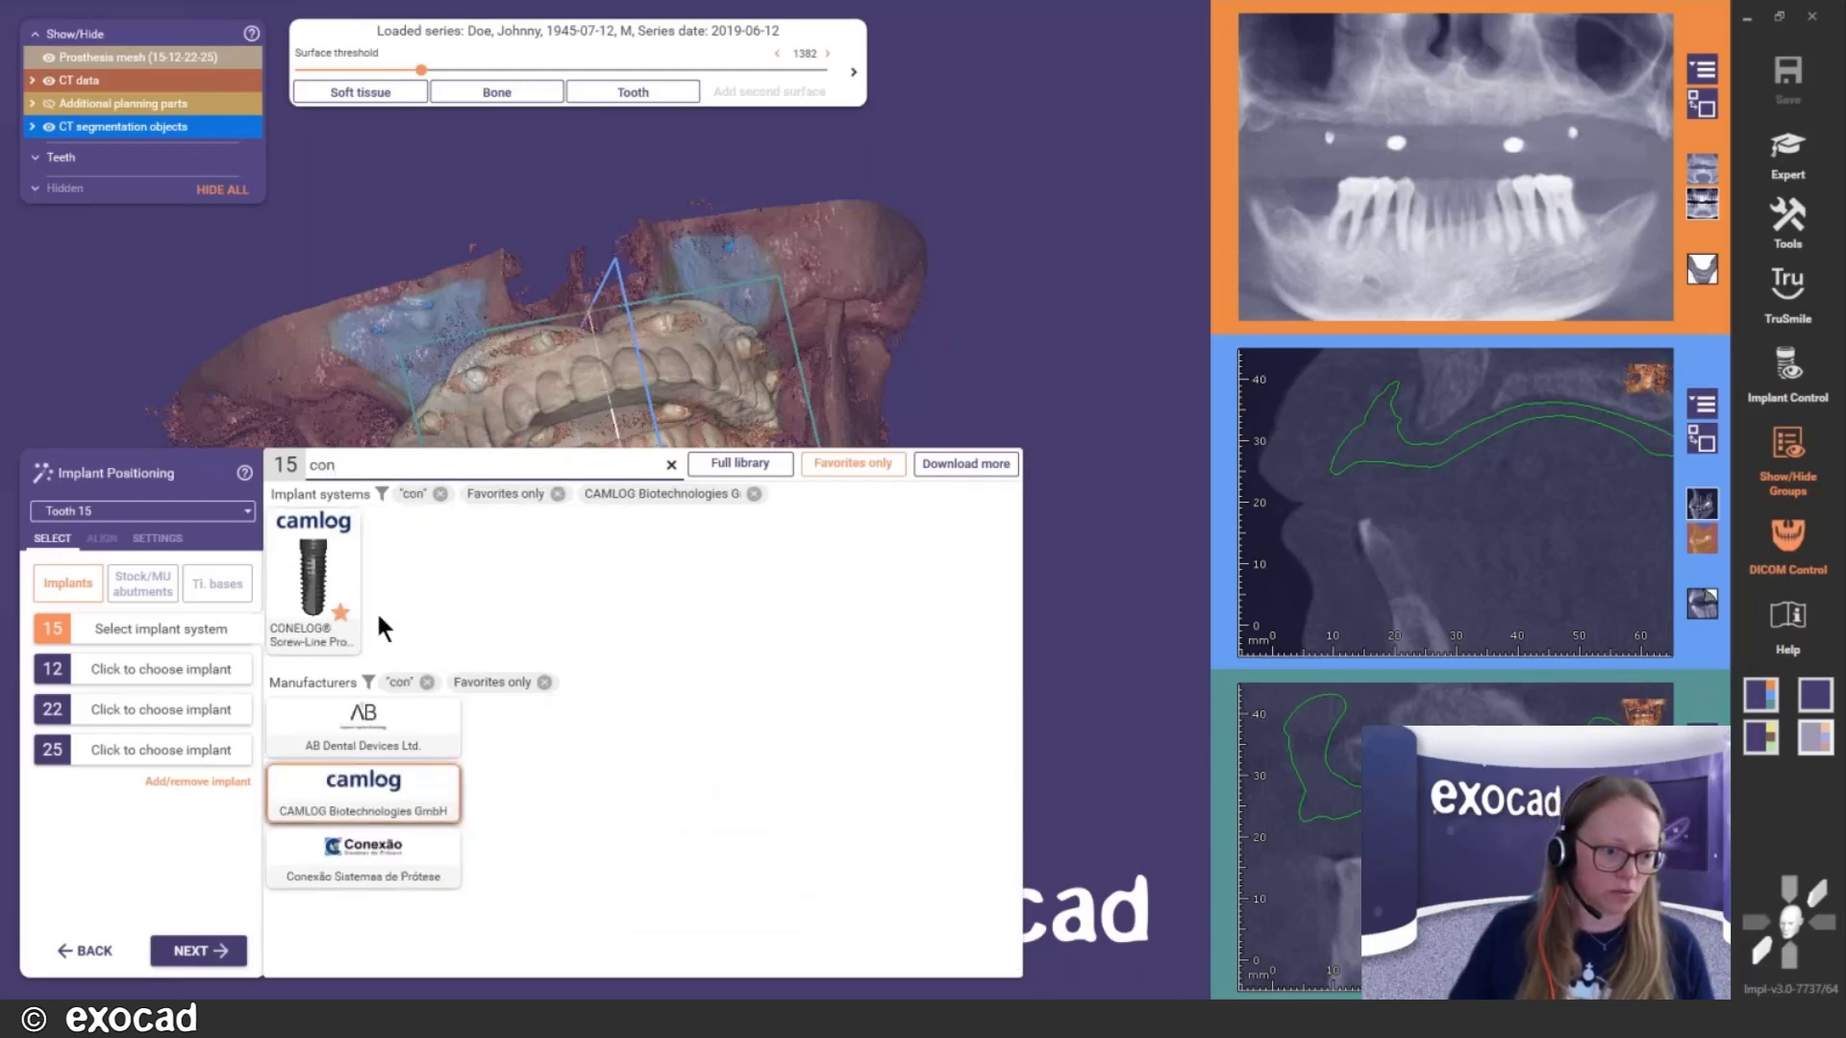
pyautogui.click(427, 683)
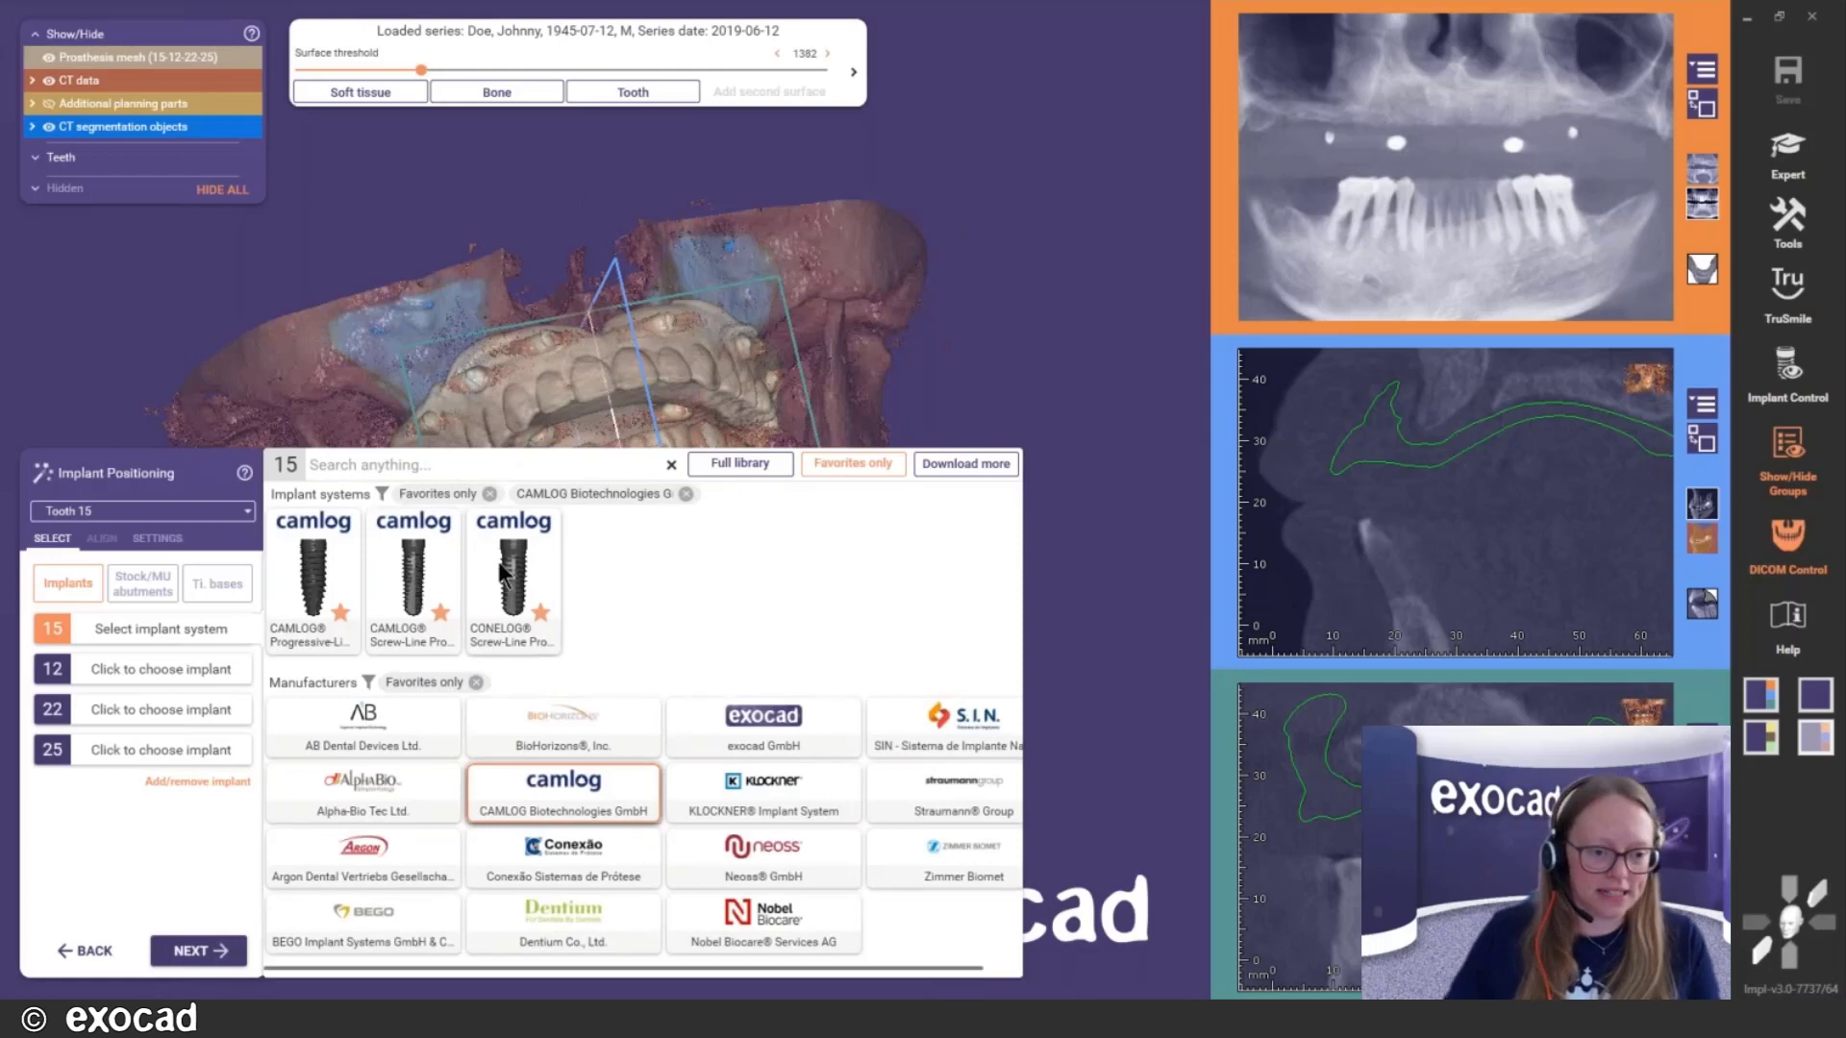
# Select CAMLOG Screw-Line Promote Plus Guided, Ø 4.3 mm, 16 mm, for tooth 15 with the CAMLOG COMFOUR 30° bar abutment, Ø 4.3 mm GH 4.0 mm
pyautogui.click(419, 580)
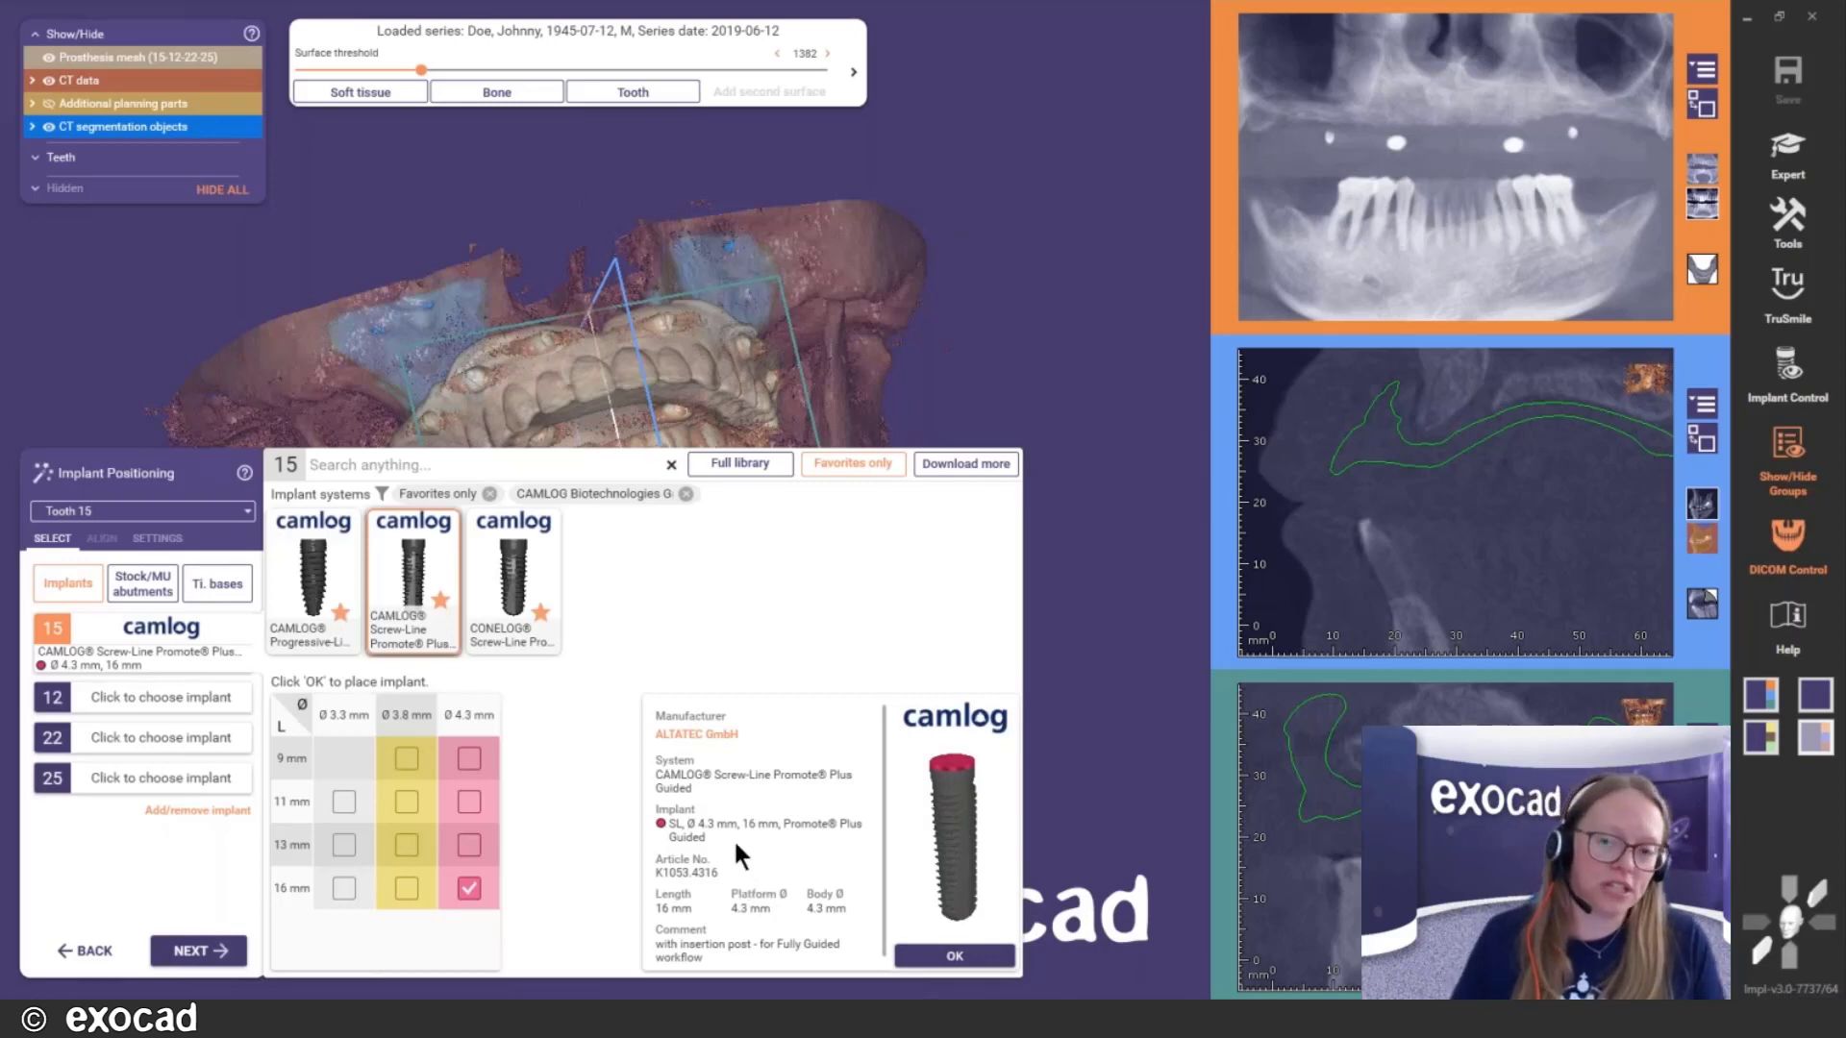
pyautogui.click(140, 583)
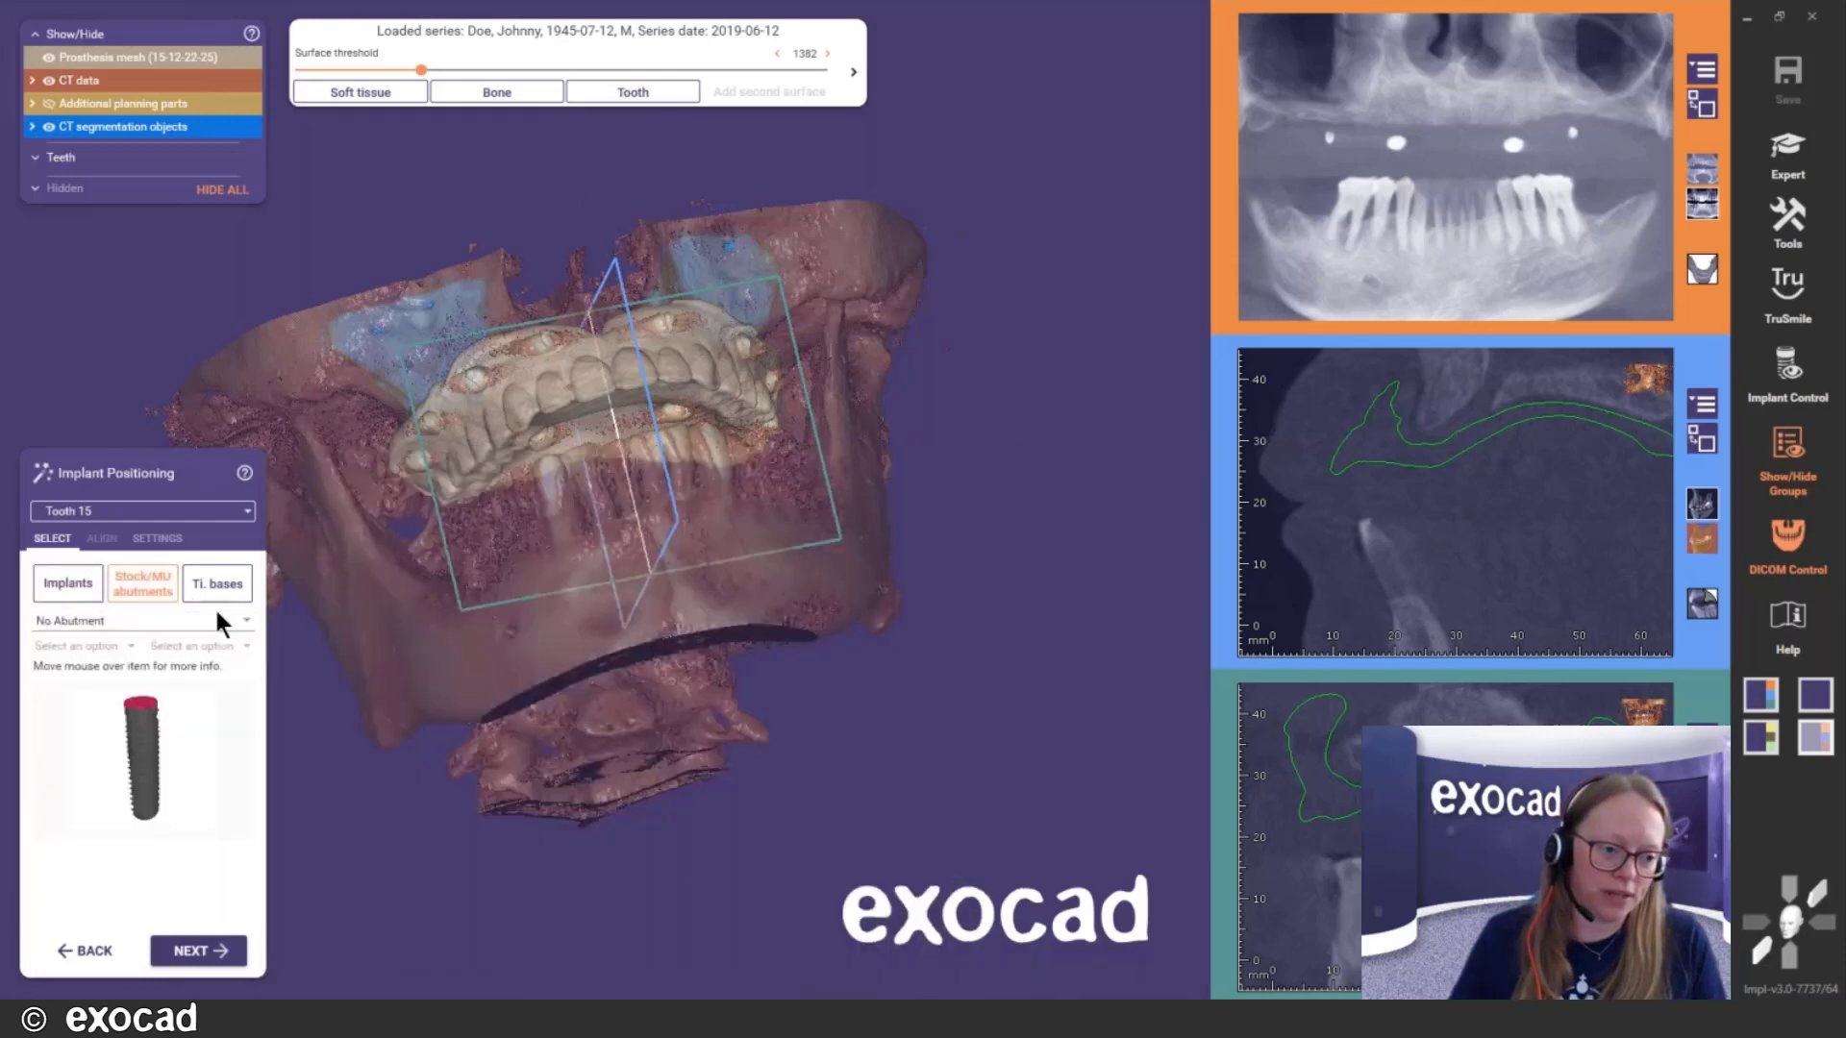
pyautogui.click(241, 620)
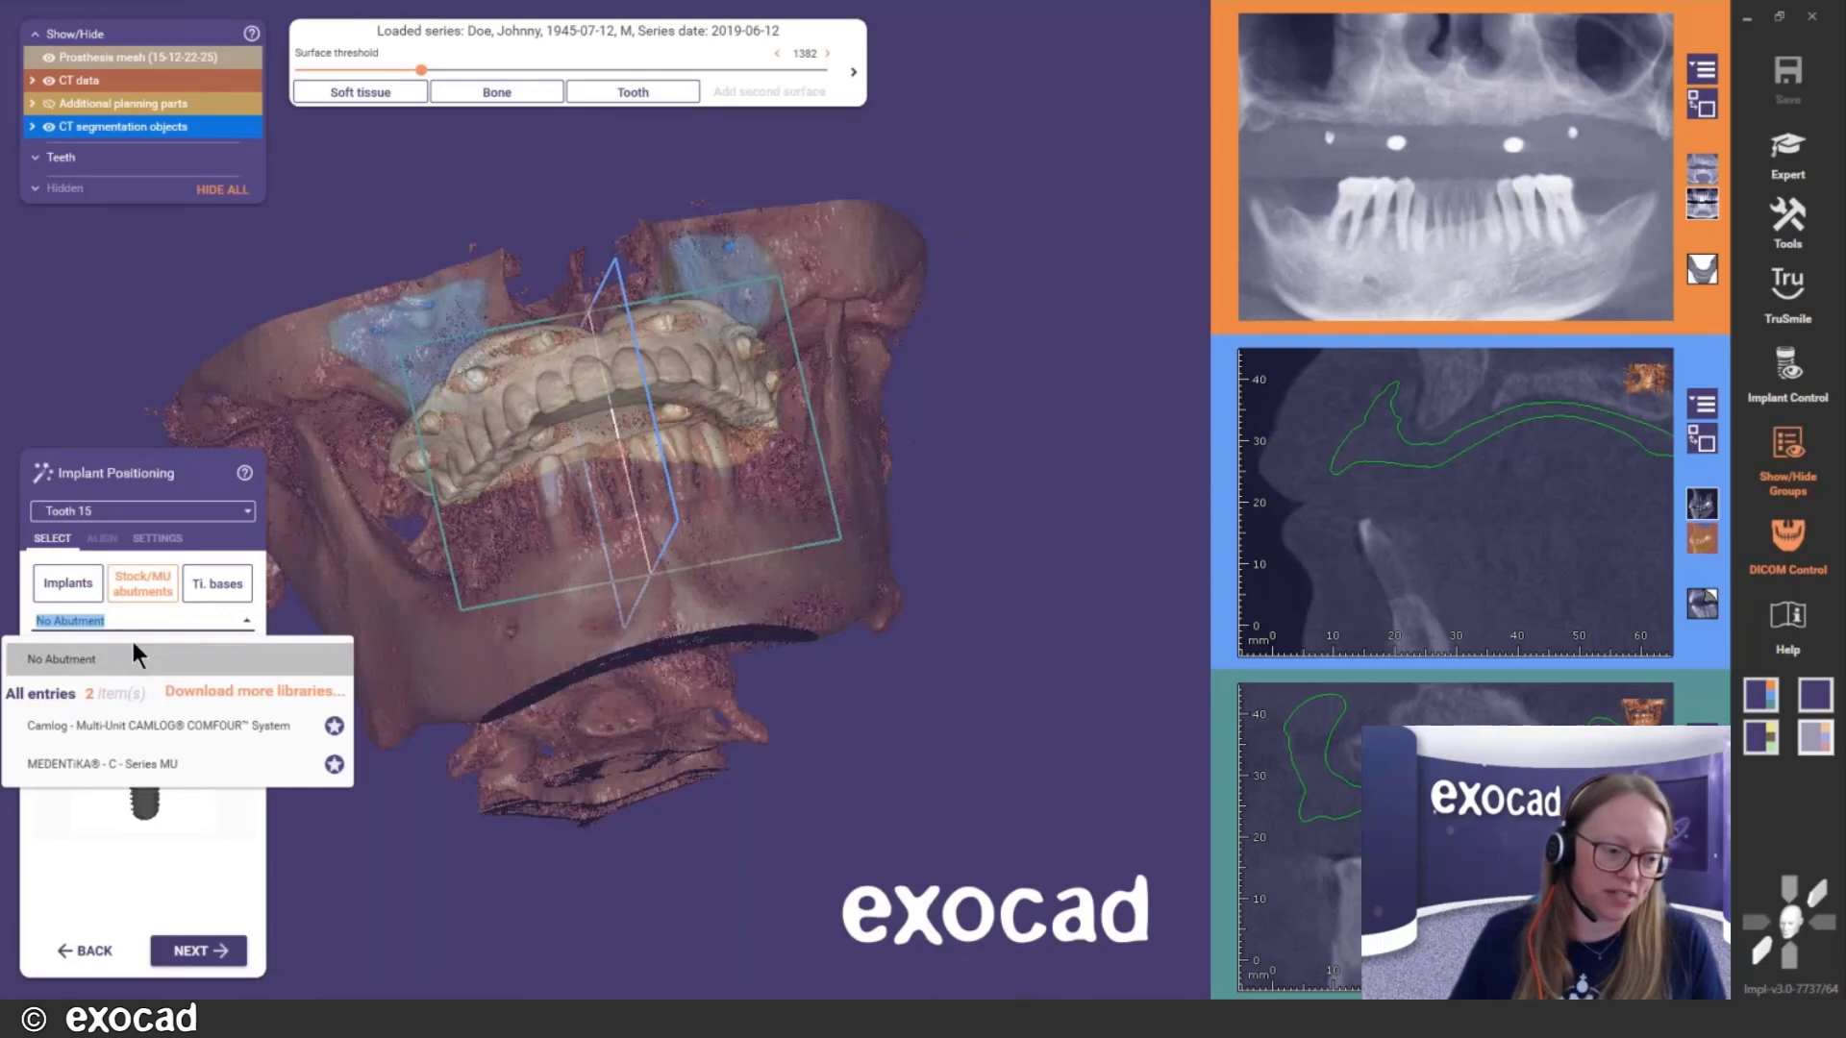
pyautogui.click(108, 723)
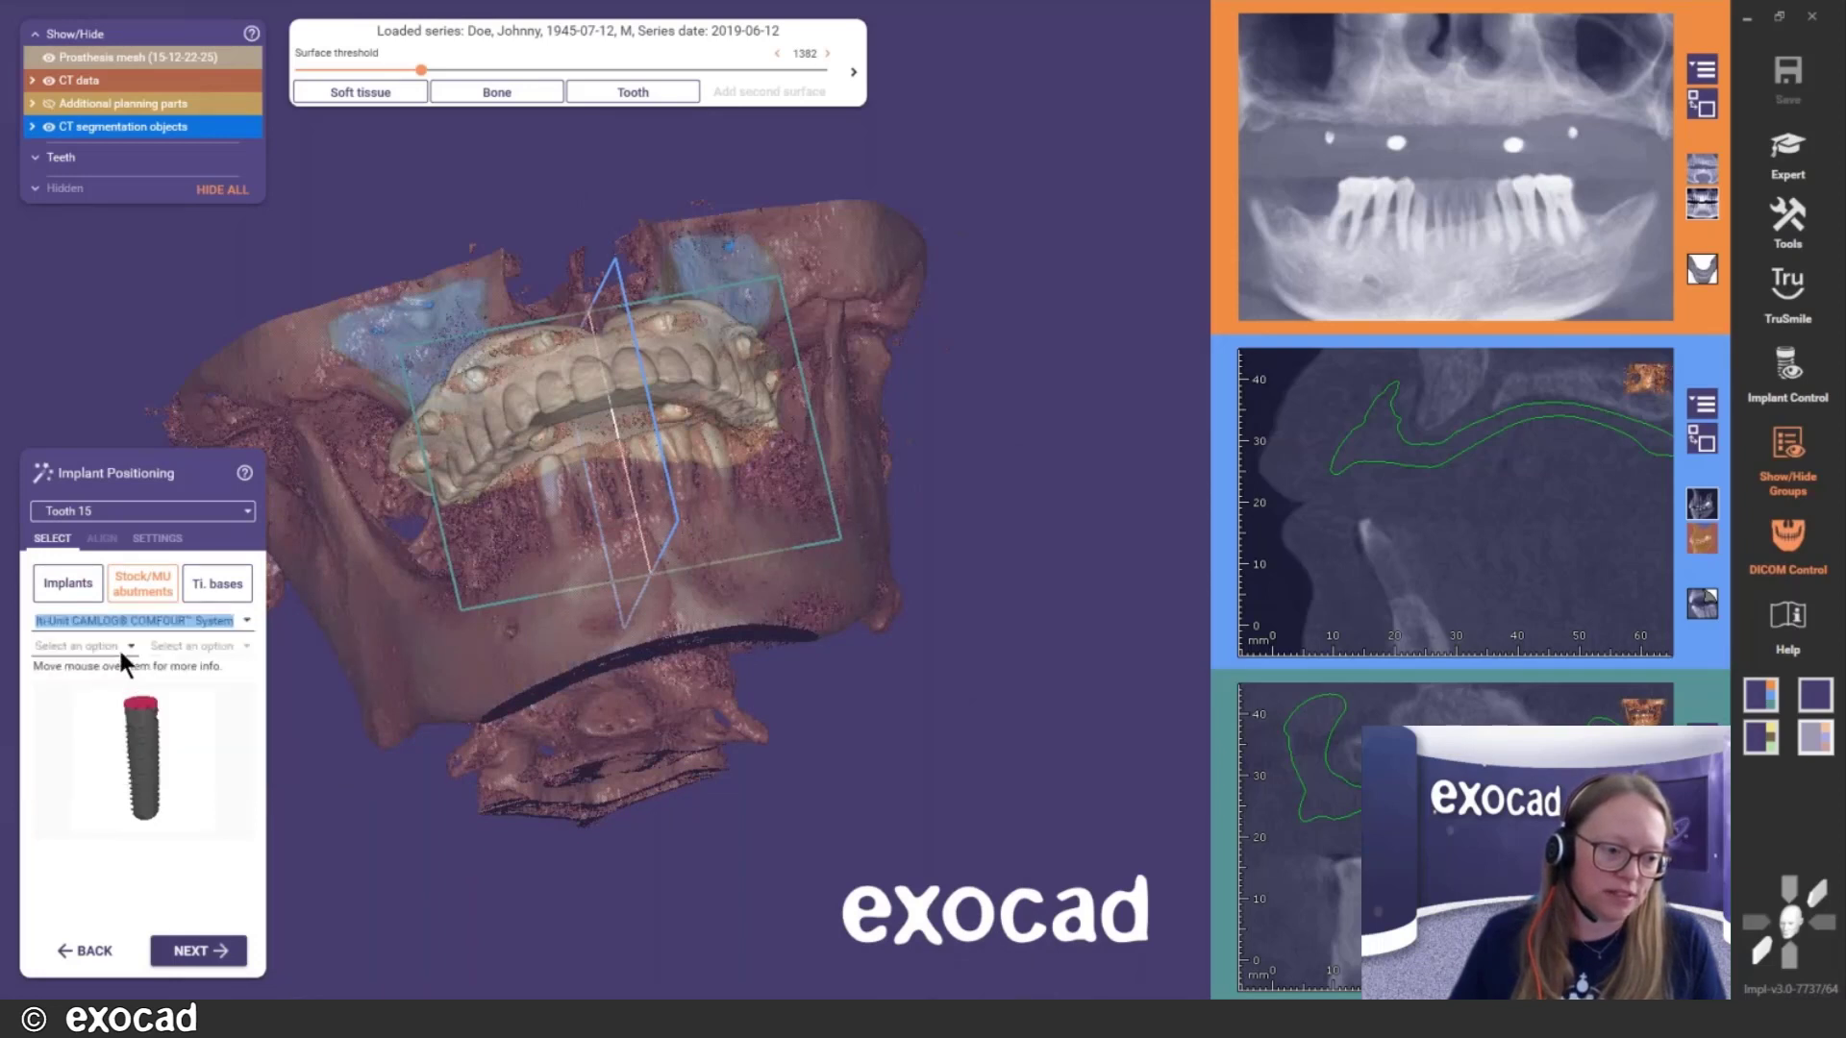
pyautogui.click(118, 646)
pyautogui.click(53, 739)
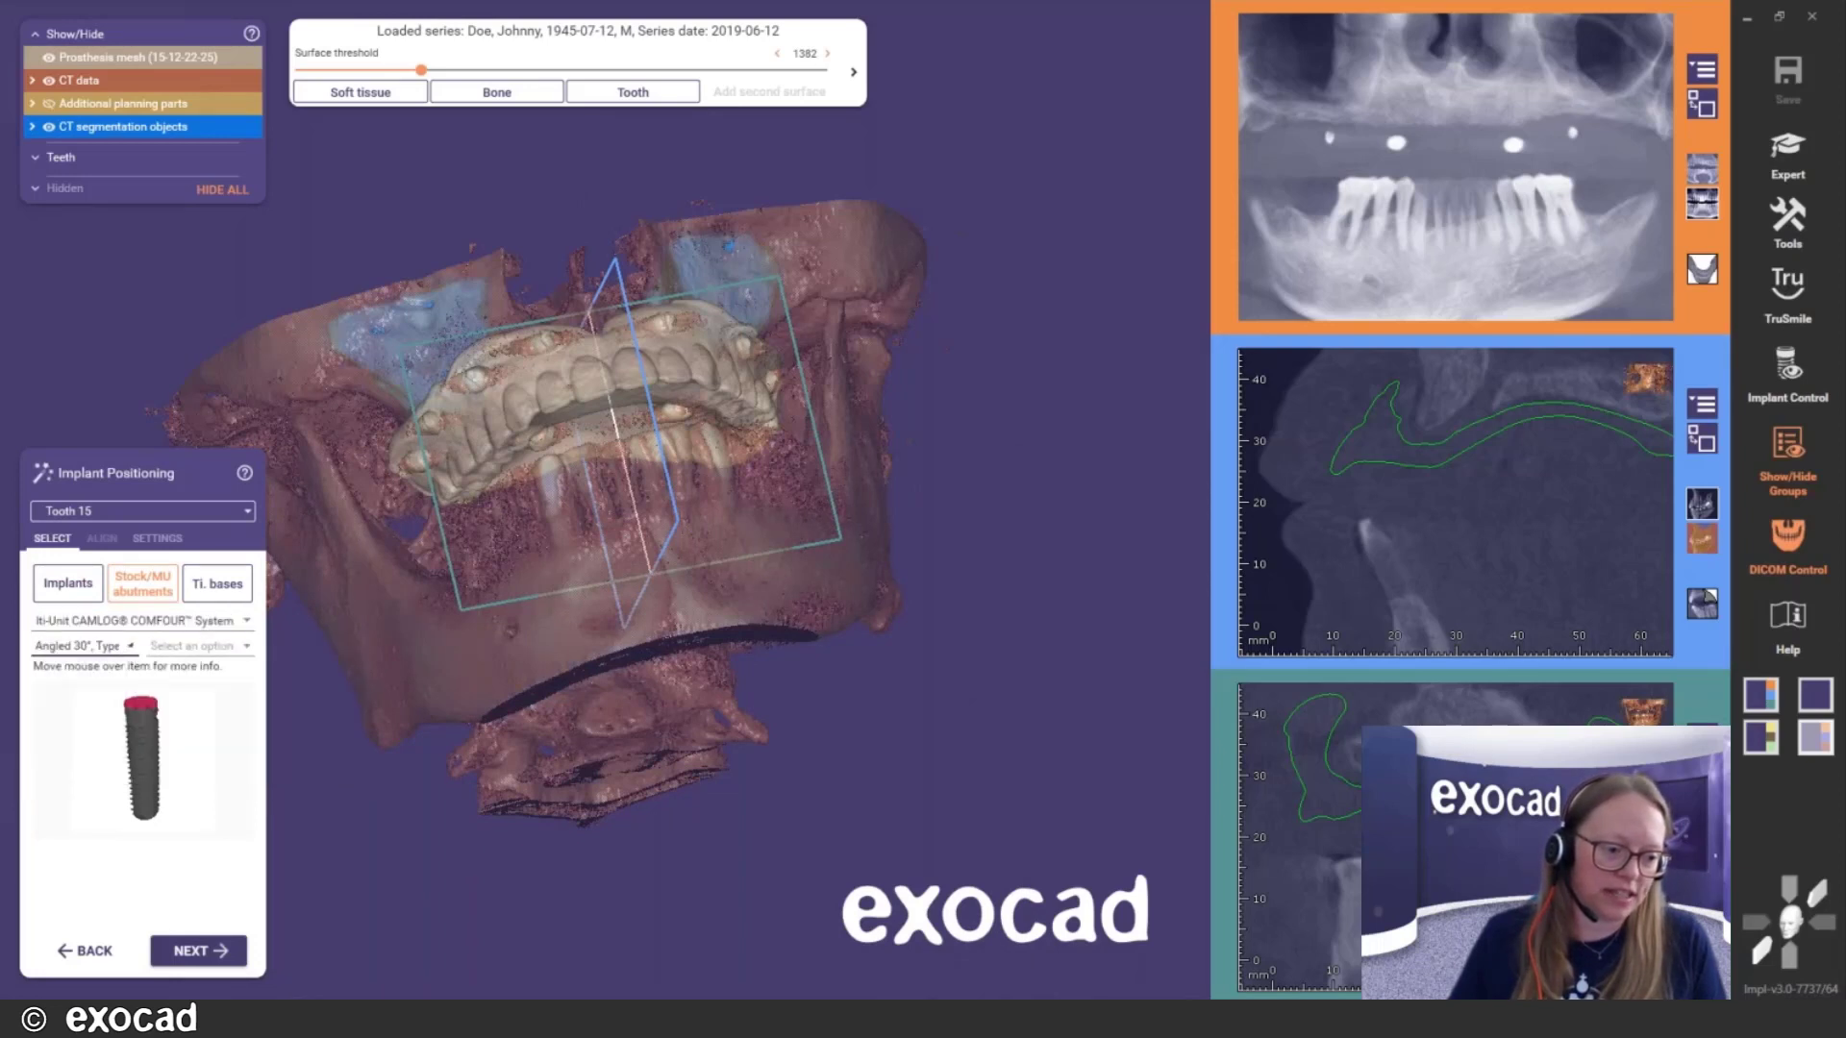
pyautogui.click(213, 646)
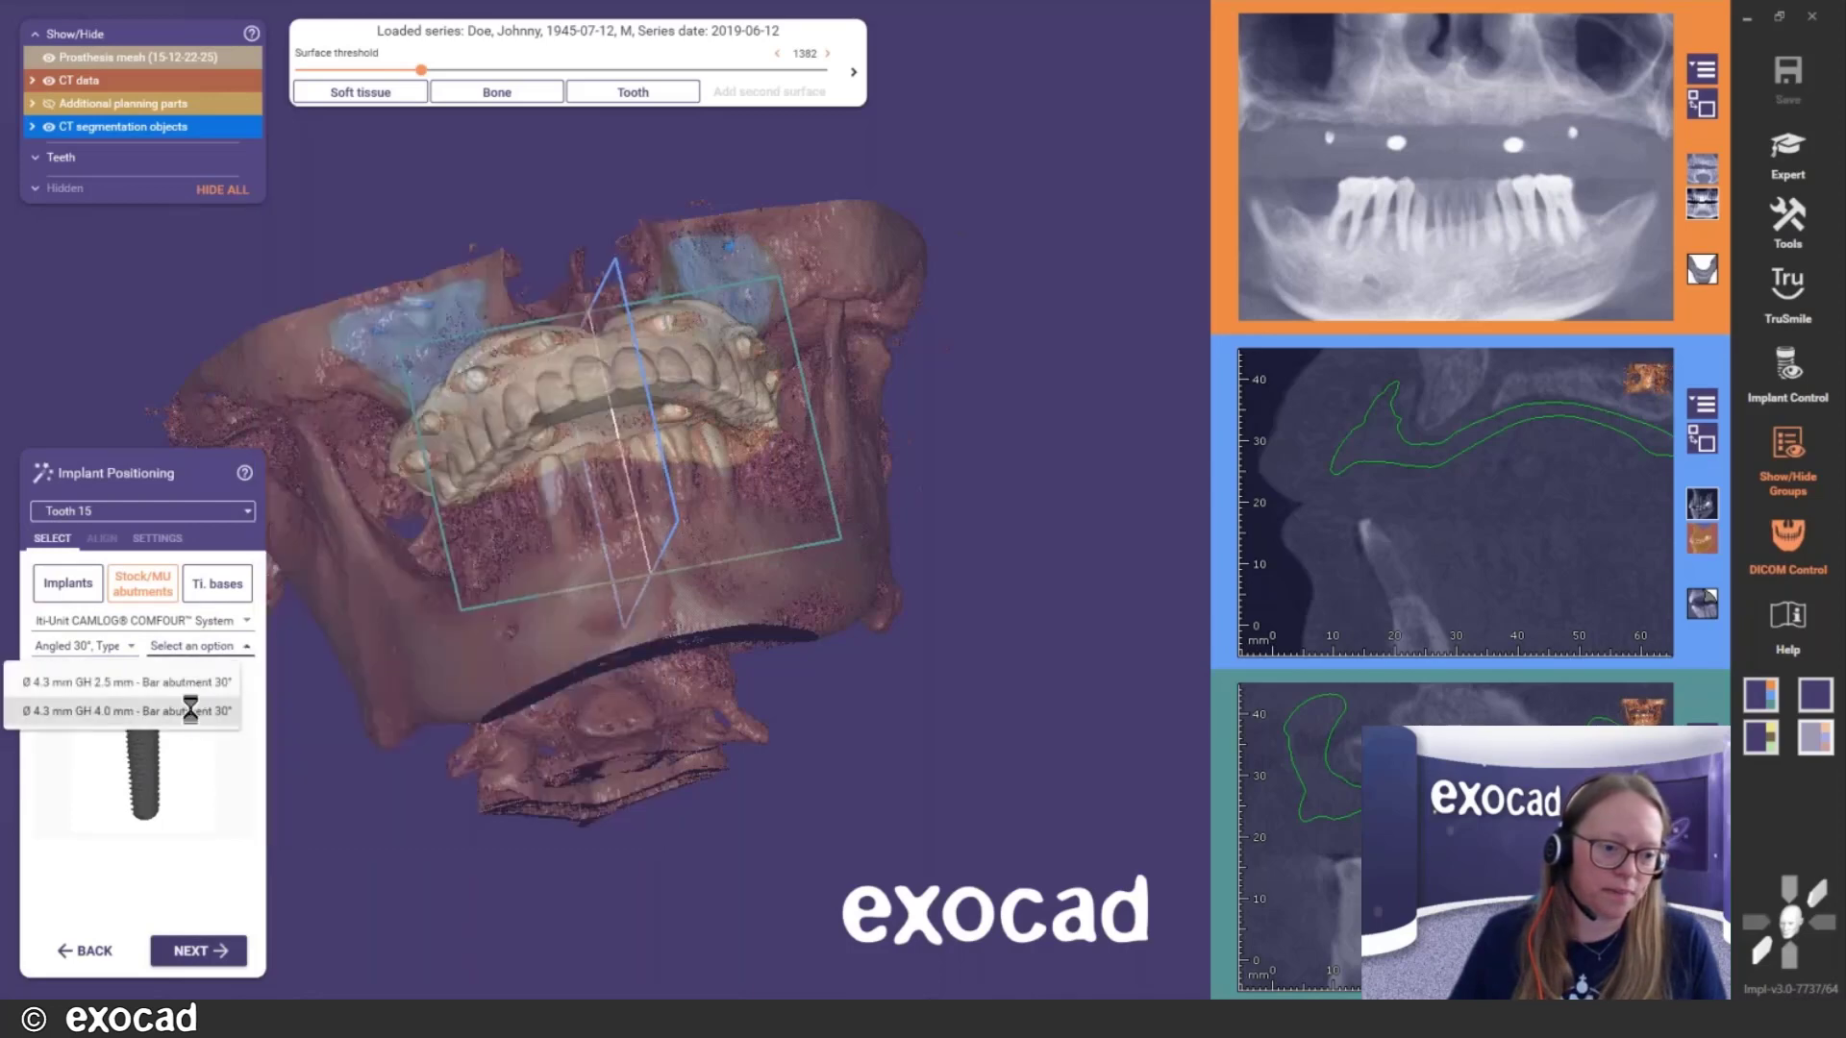
pyautogui.click(181, 716)
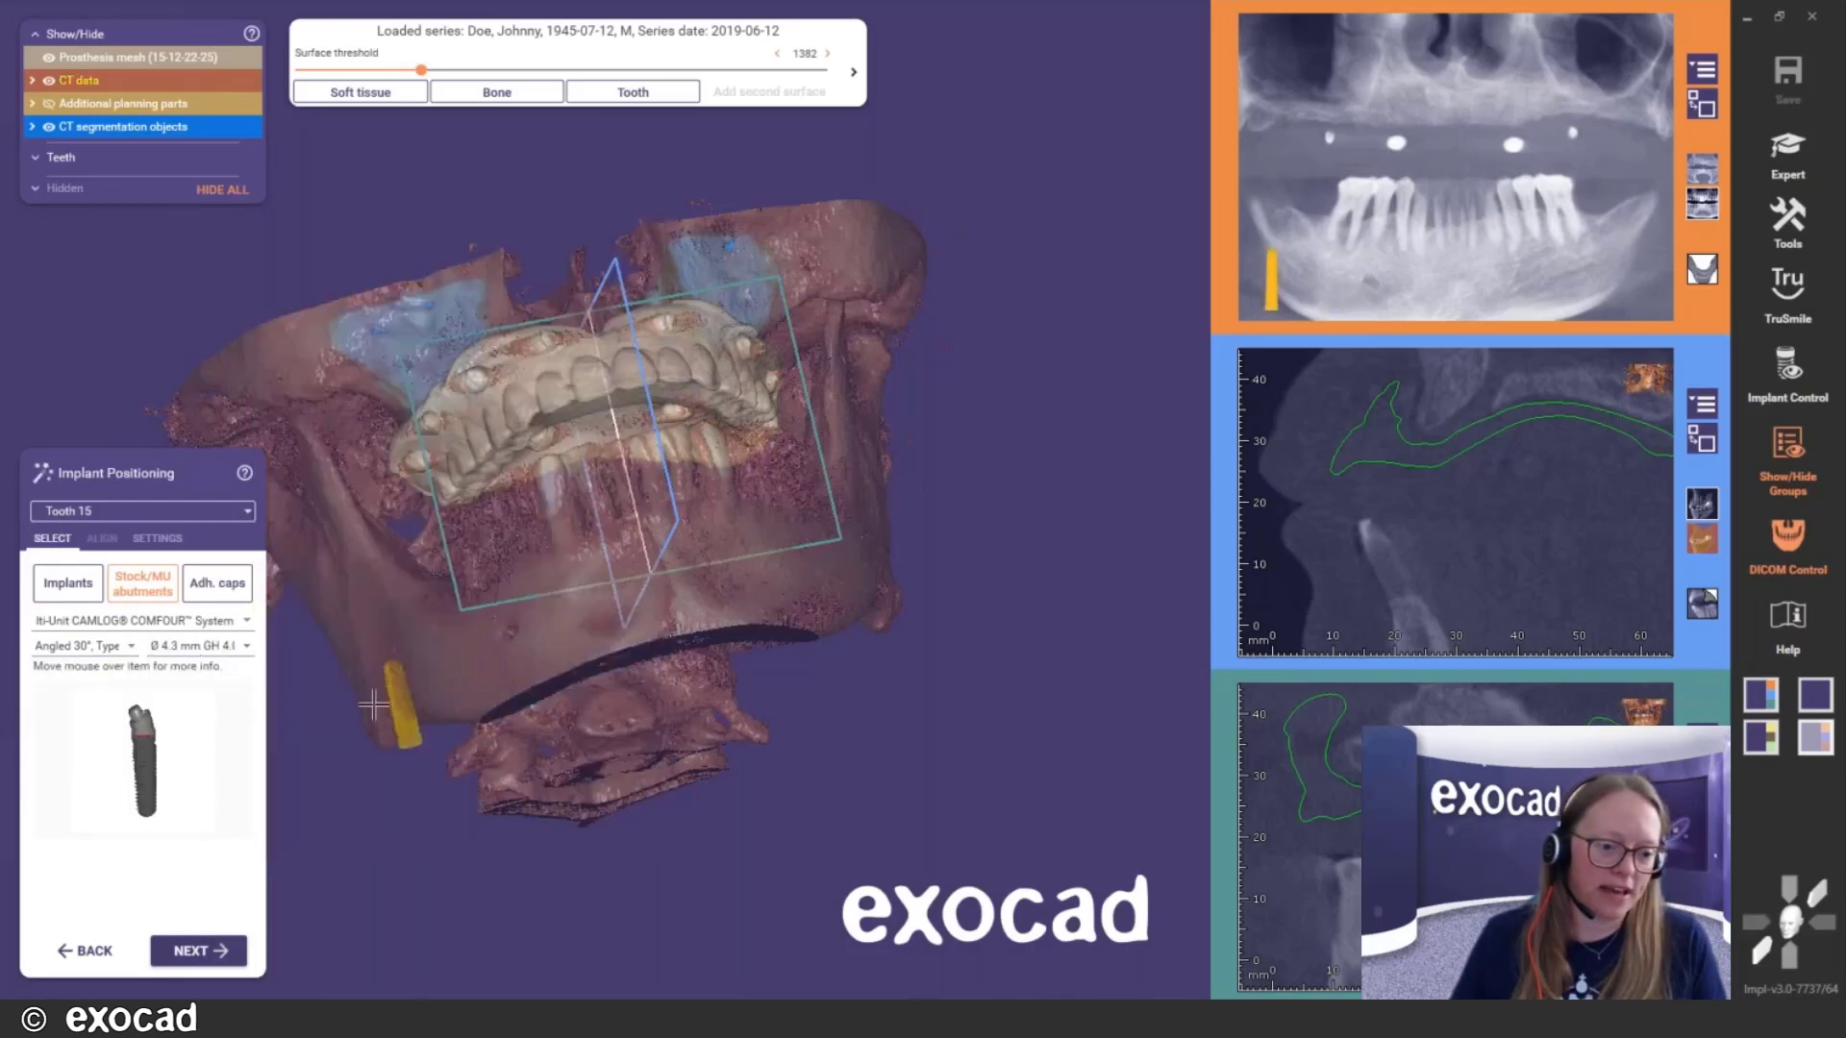
pyautogui.moveTo(142, 721)
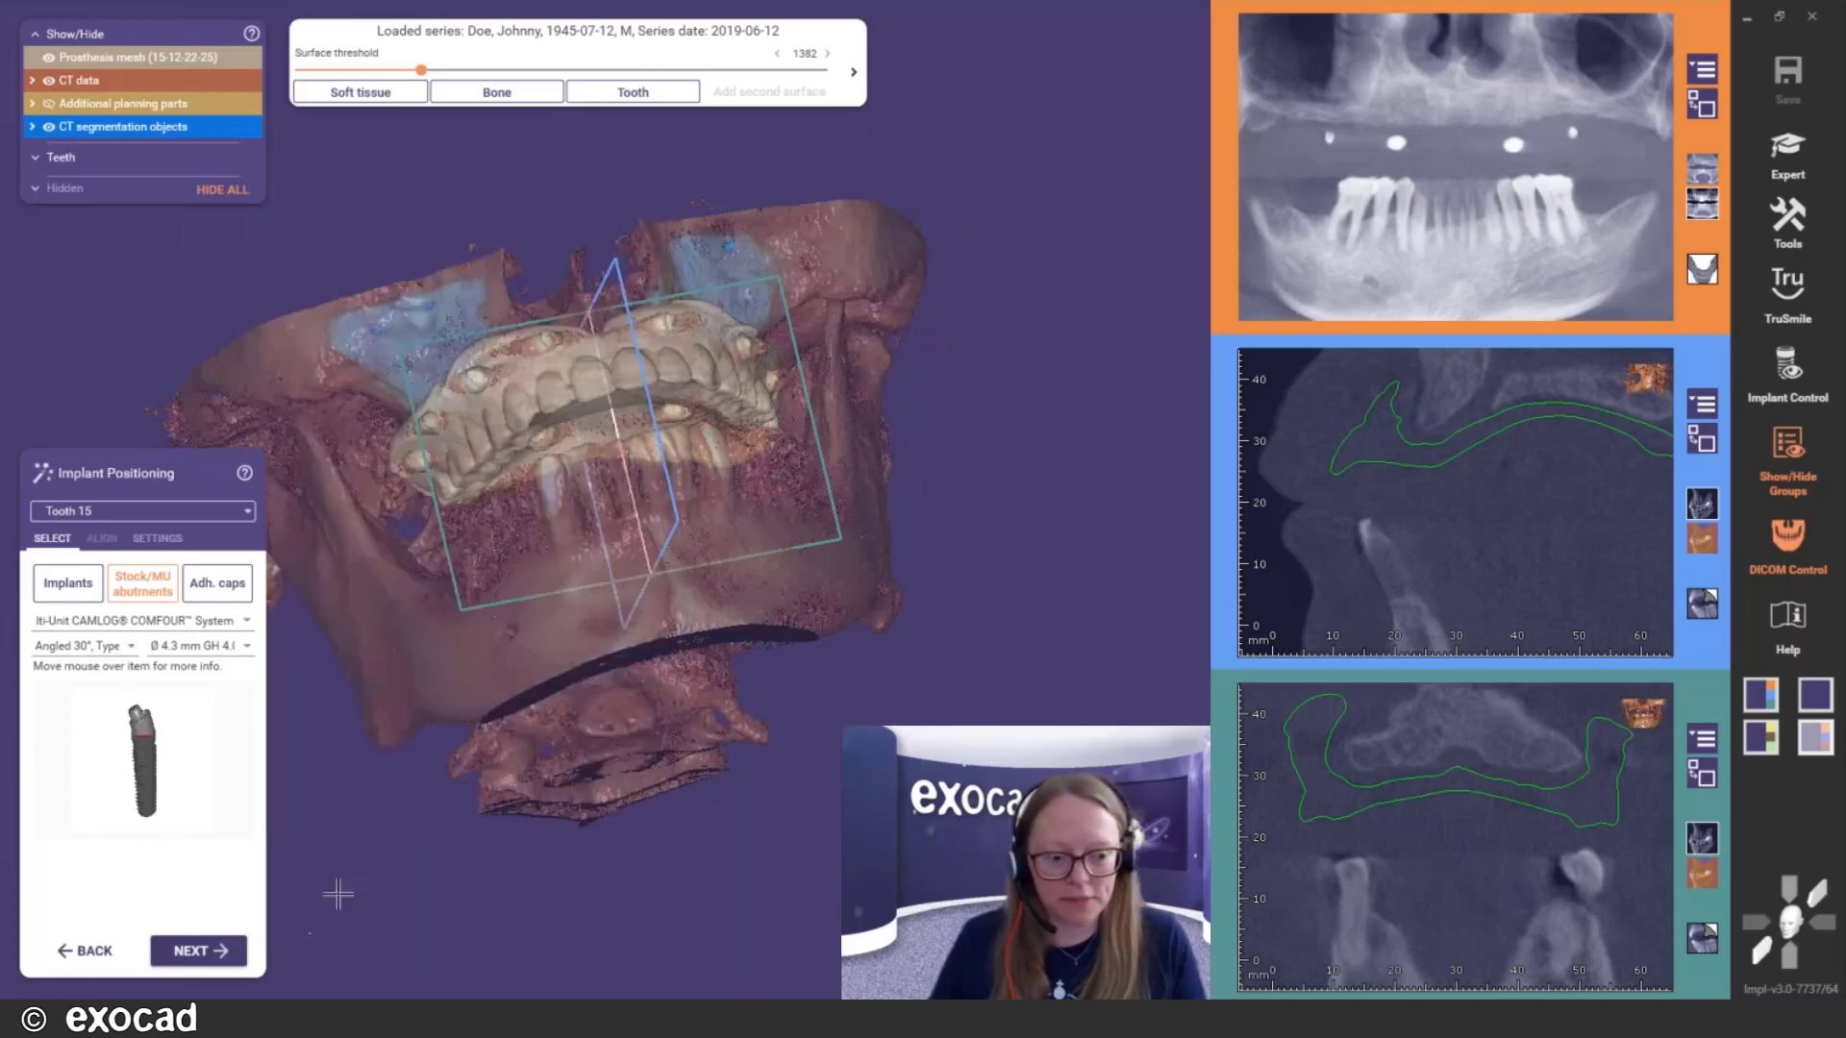
# Place the tooth 15 implant in the upper jaw bone just in front of the sinus
pyautogui.moveTo(494, 641); pyautogui.dragTo(498, 643, button='right')
pyautogui.moveTo(589, 575); pyautogui.dragTo(590, 679, button='right')
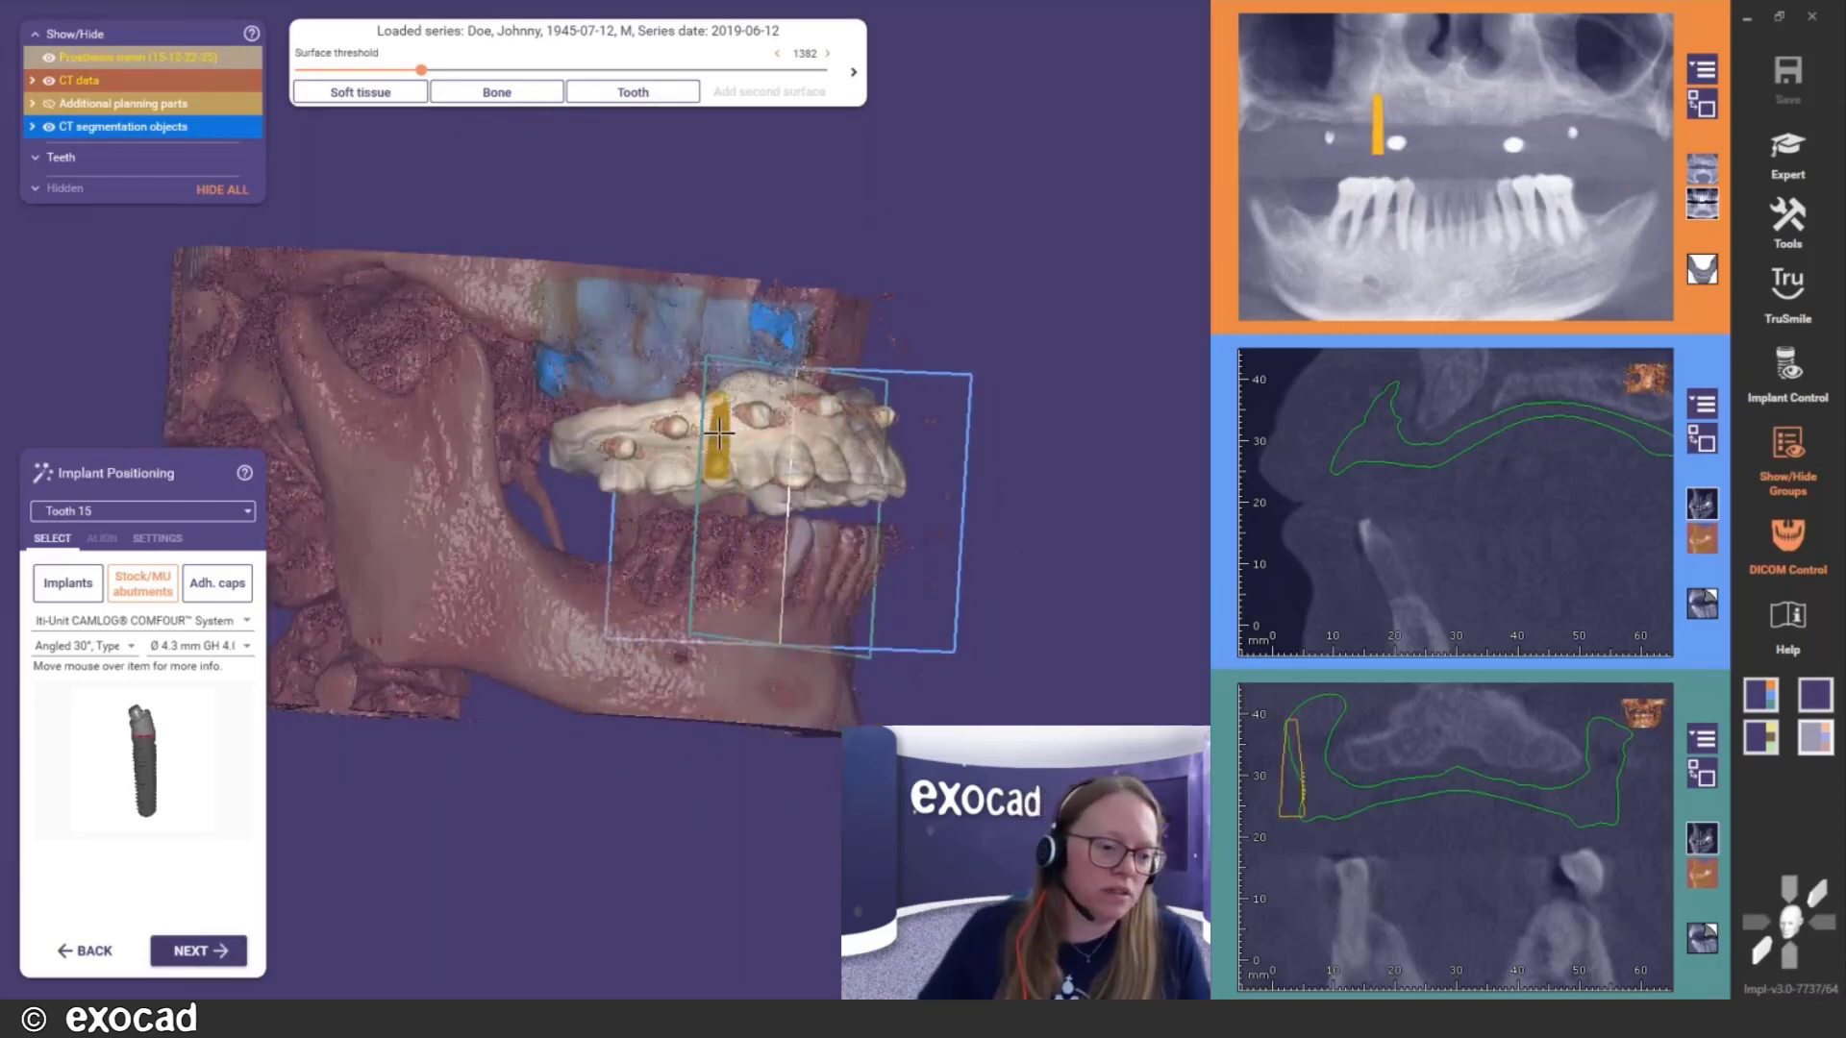
pyautogui.middleClick(719, 433)
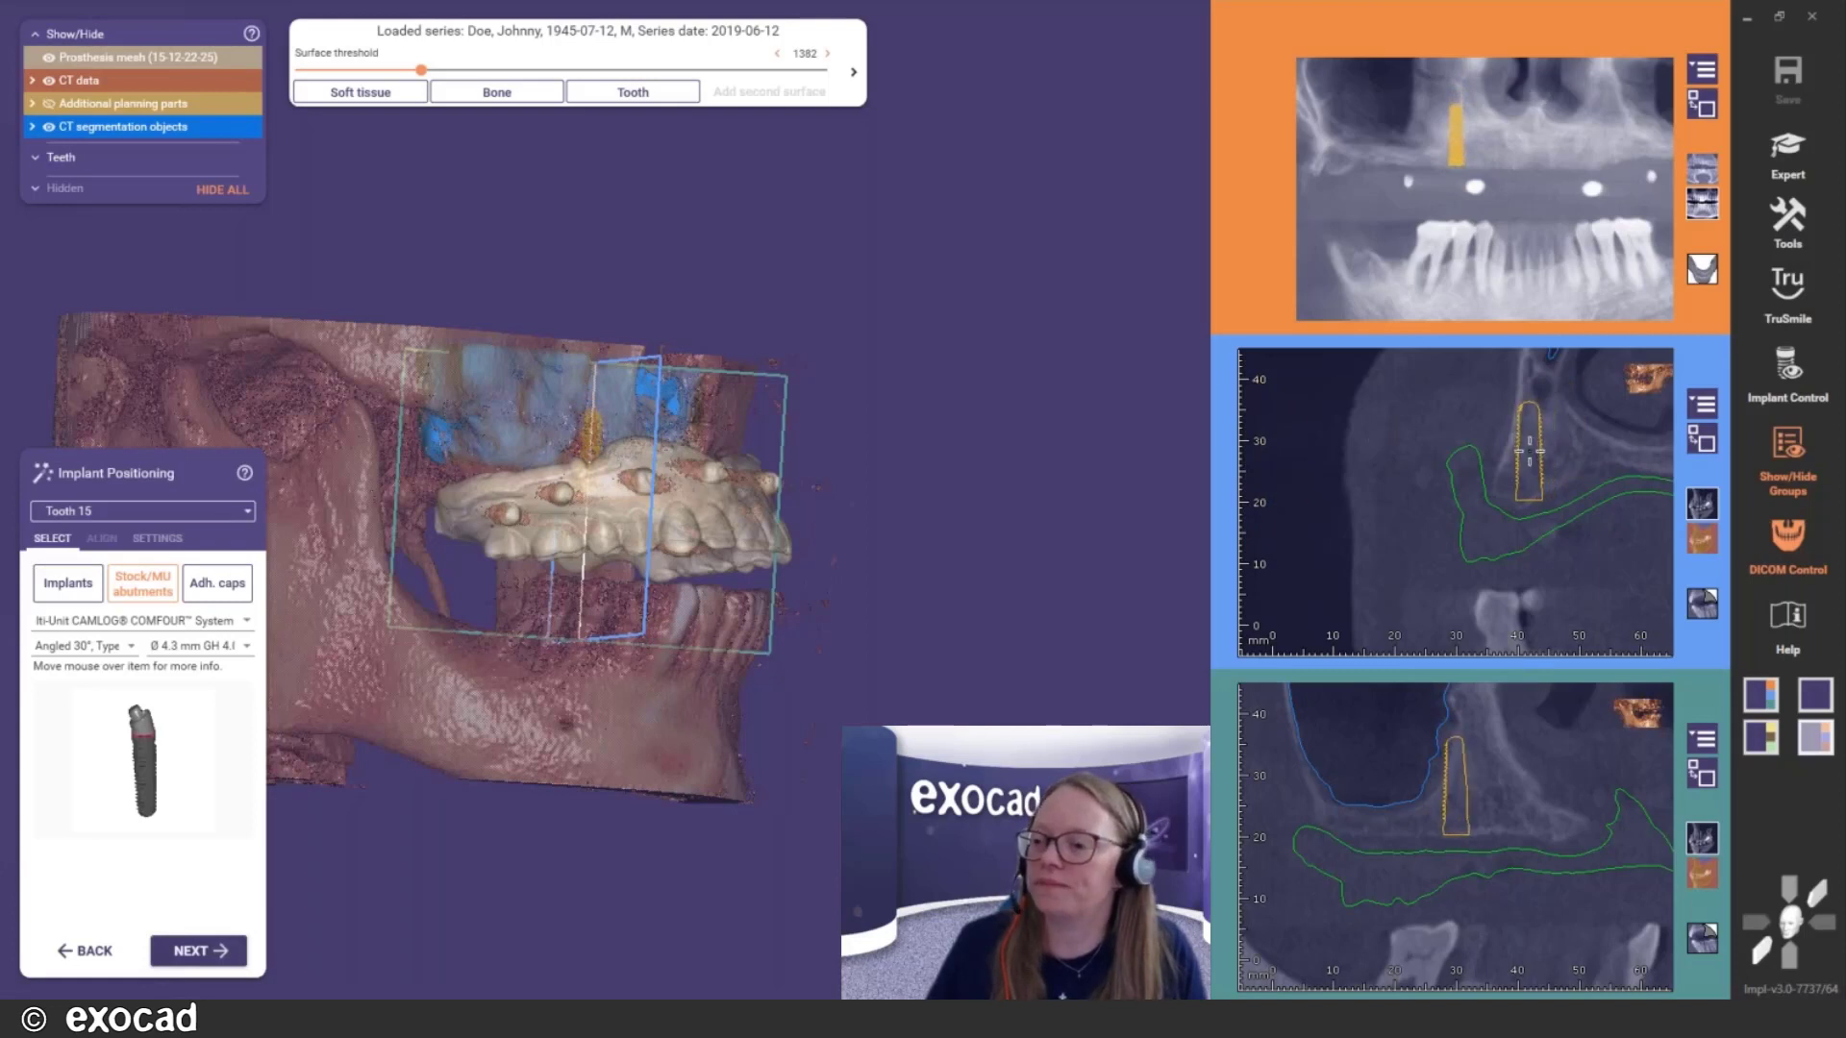
pyautogui.click(1528, 451)
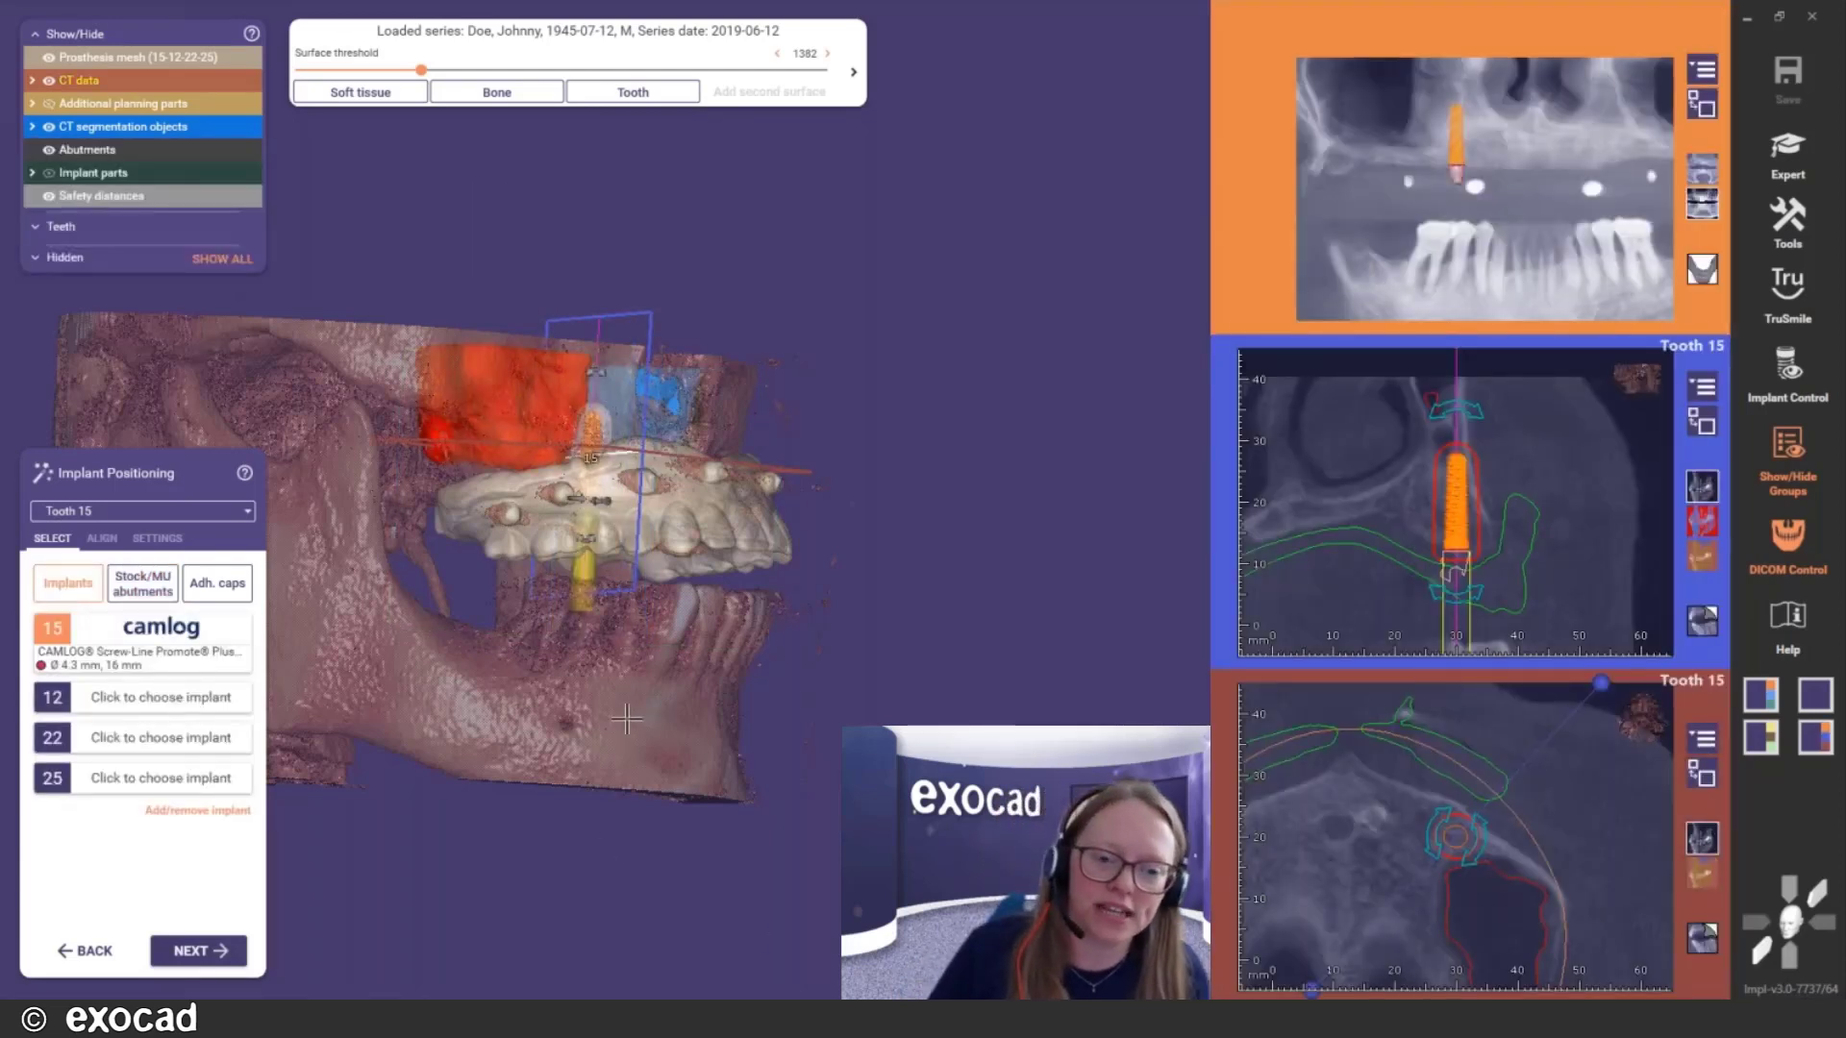
# Tilt implant 15 by about 12° in the 3D view and angle it further in the implant cross-section to clear the sinus
pyautogui.moveTo(663, 717); pyautogui.dragTo(676, 342, button='right')
pyautogui.scroll(3, 606, 478)
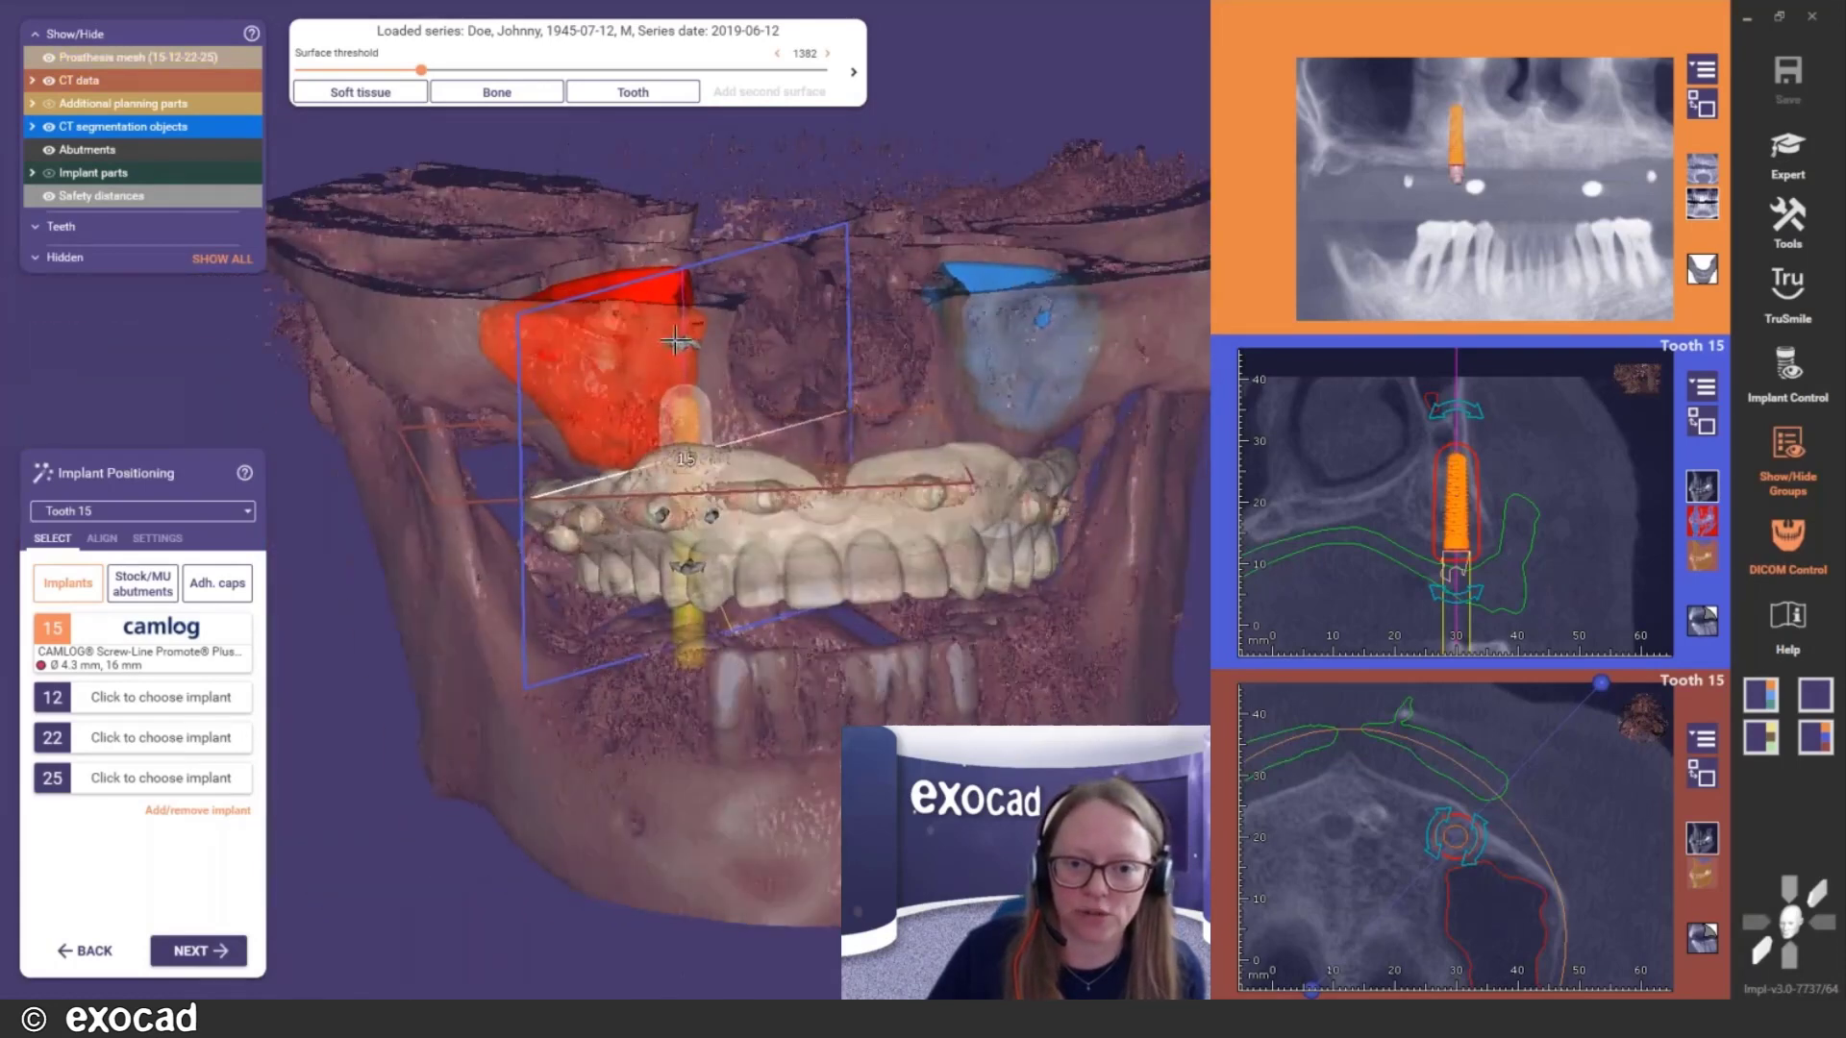
pyautogui.moveTo(676, 341); pyautogui.dragTo(719, 359)
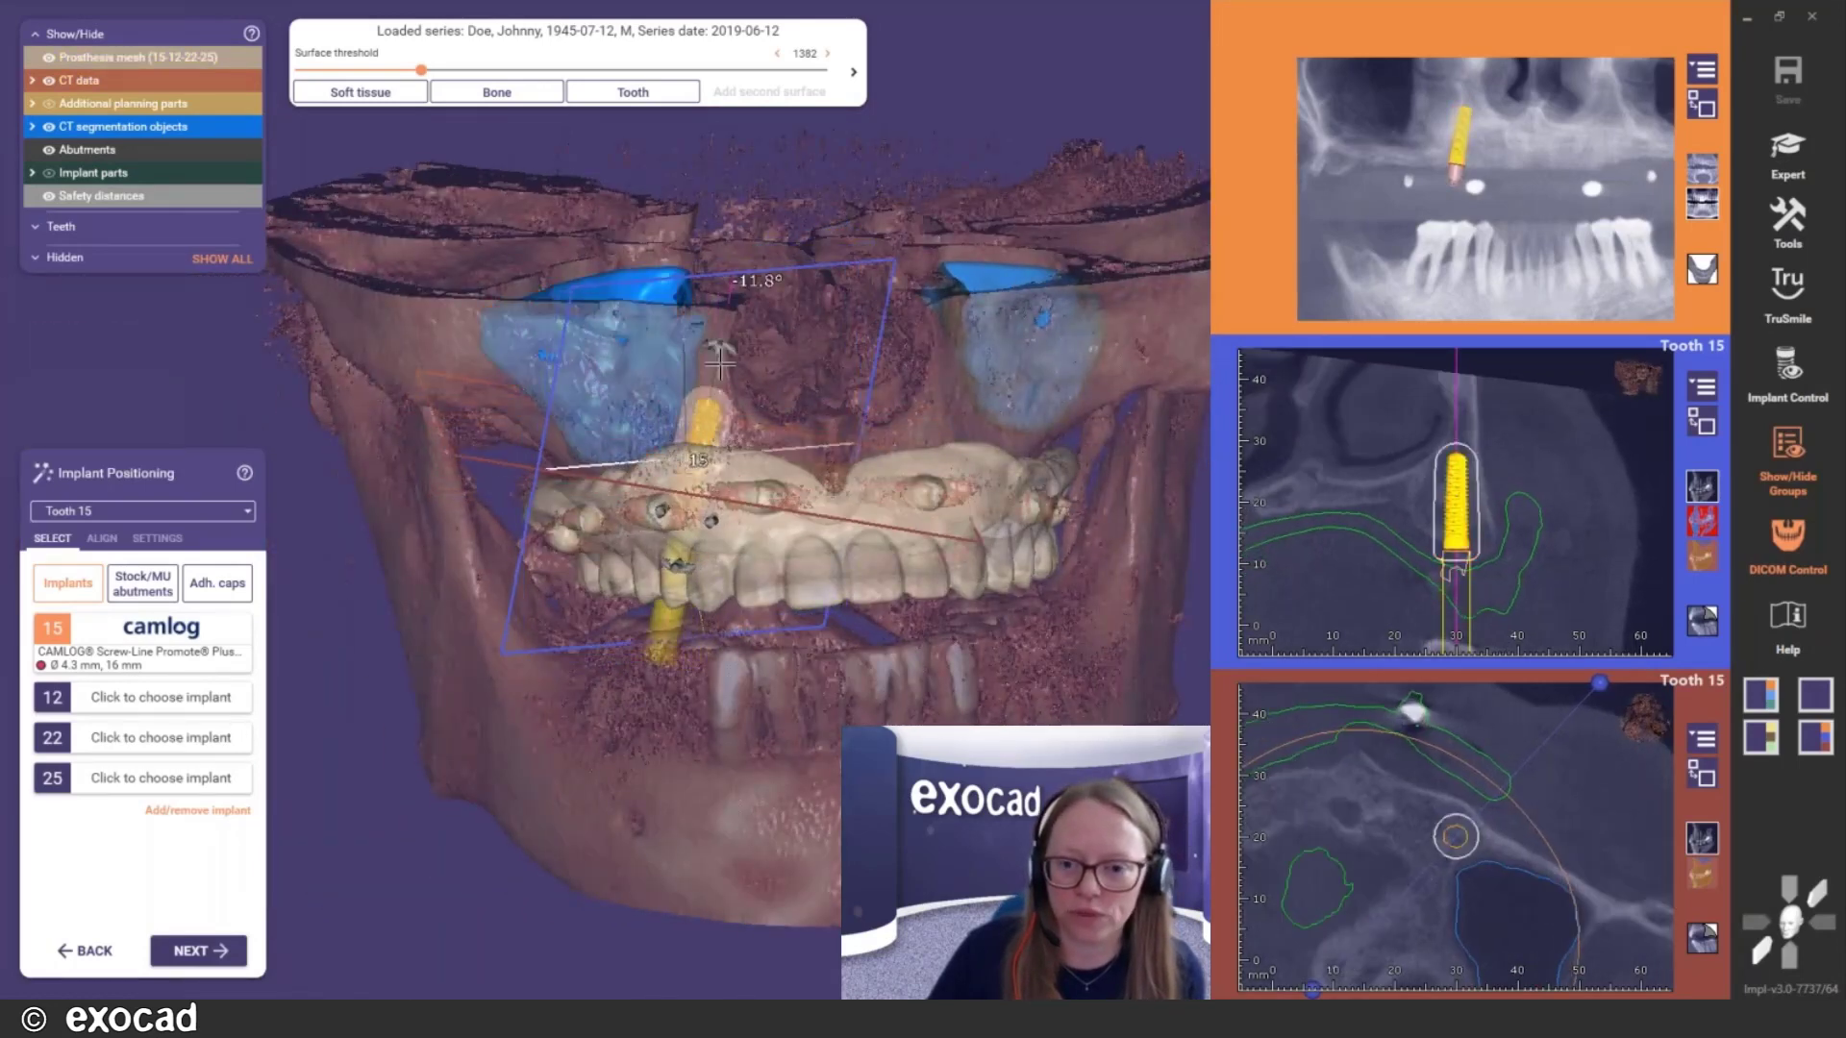
pyautogui.moveTo(679, 552)
pyautogui.mouseDown(button='right')
pyautogui.moveTo(723, 557)
pyautogui.moveTo(666, 573)
pyautogui.mouseUp(button='right')
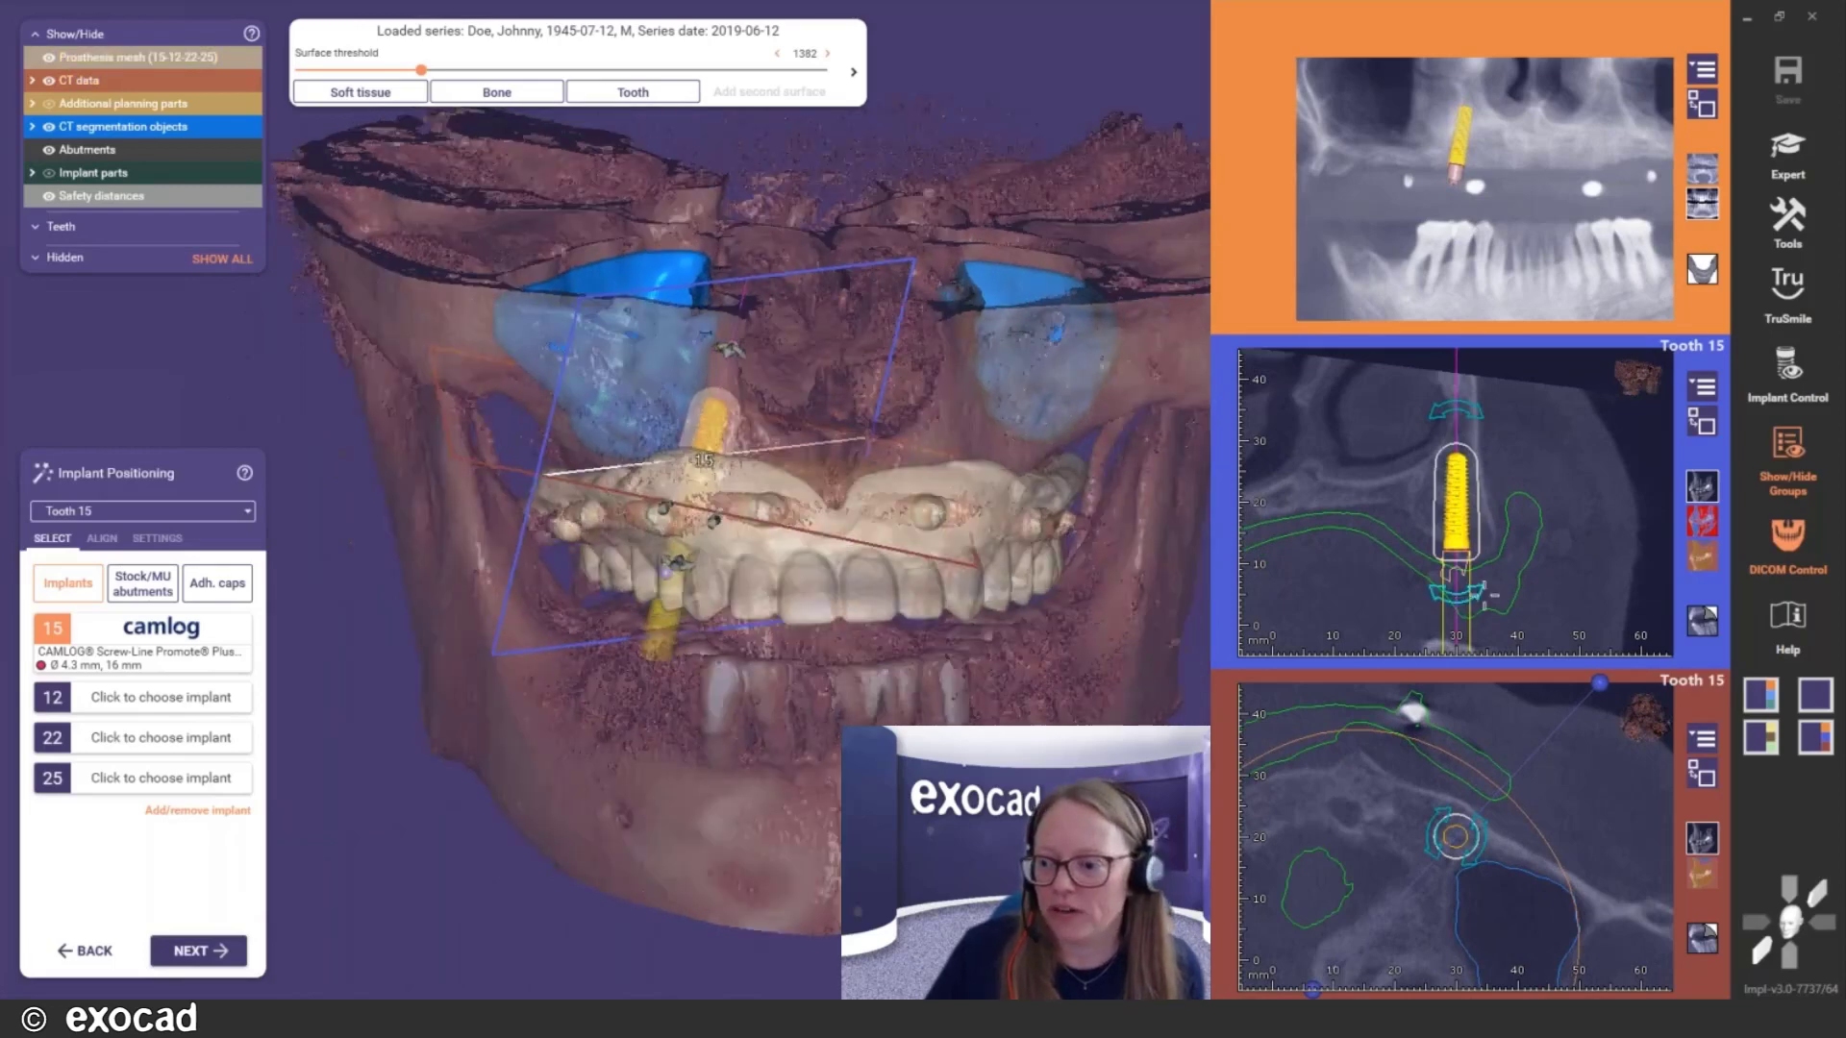
pyautogui.moveTo(1476, 595); pyautogui.dragTo(1486, 585)
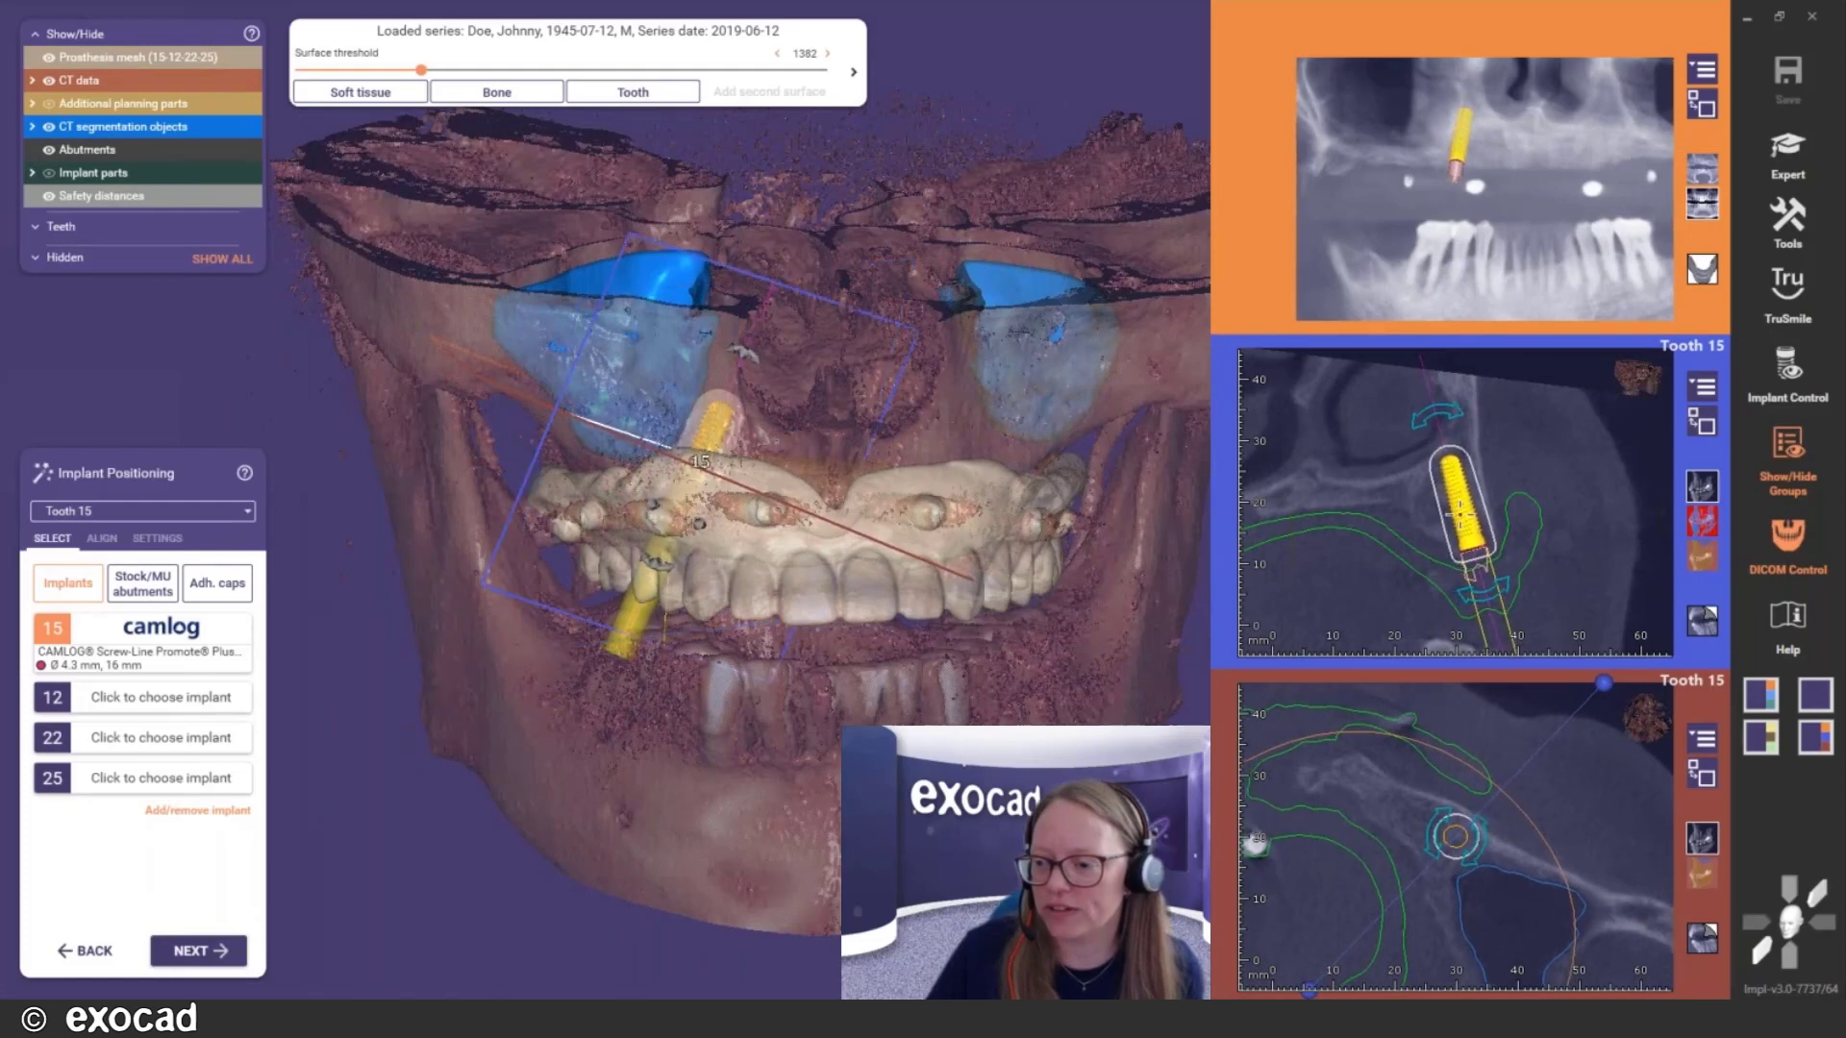
pyautogui.moveTo(823, 658); pyautogui.dragTo(836, 660, button='right')
pyautogui.moveTo(667, 738); pyautogui.dragTo(620, 767, button='right')
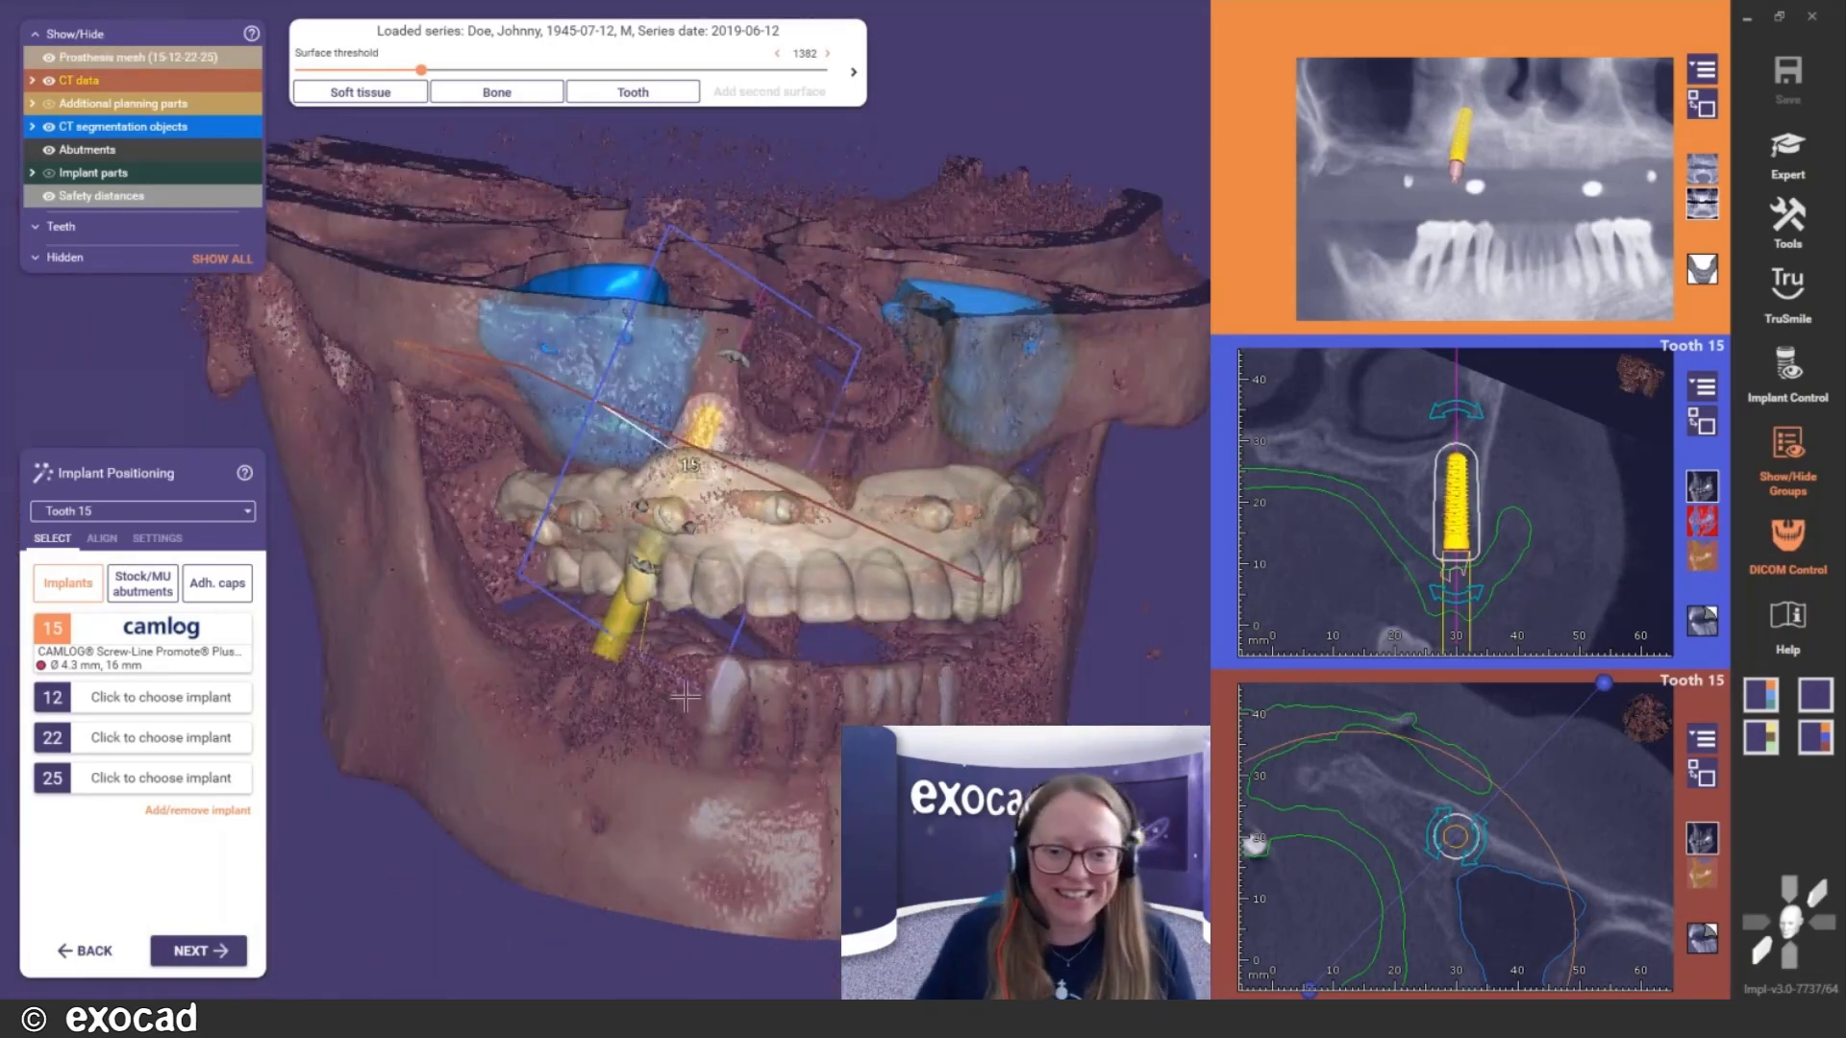
pyautogui.moveTo(695, 684); pyautogui.dragTo(696, 686, button='right')
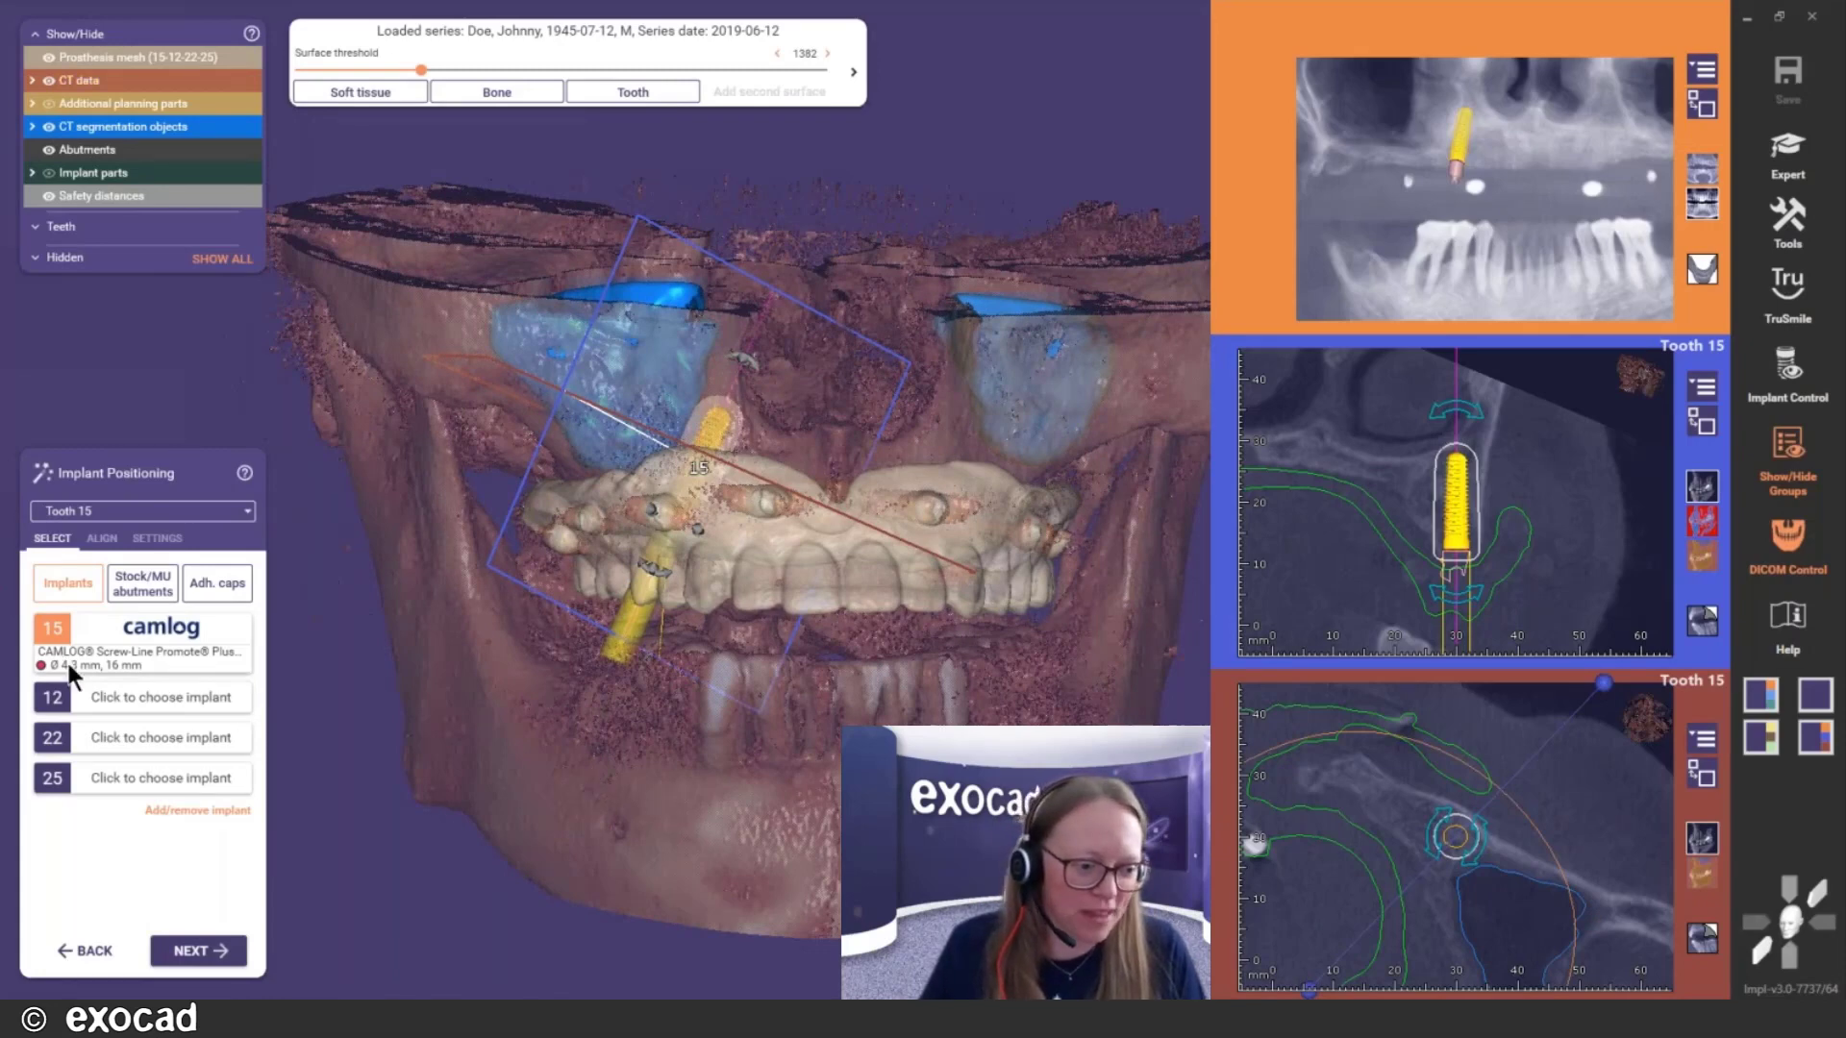
# Rotate implant 15 about its own axis to orient its angled abutment relative to the prosthesis
pyautogui.moveTo(509, 701); pyautogui.dragTo(689, 534, button='right')
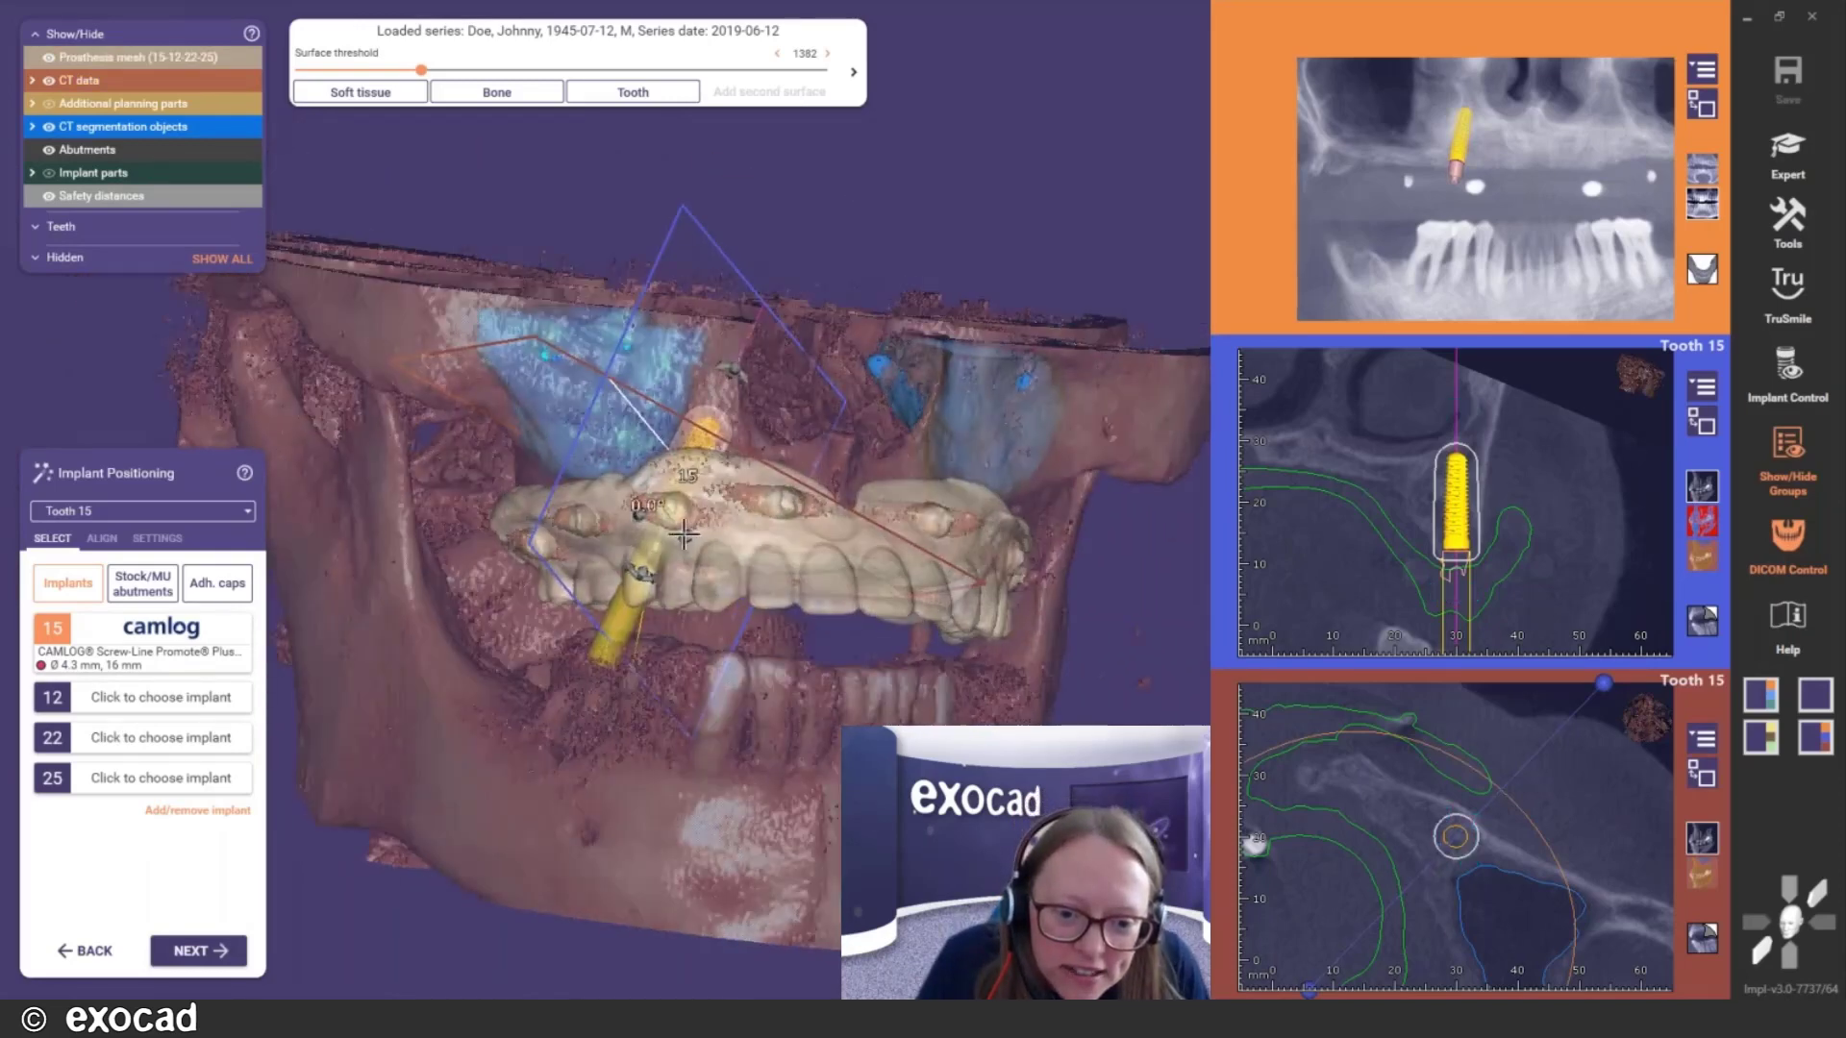
pyautogui.moveTo(641, 513); pyautogui.dragTo(670, 529)
pyautogui.moveTo(750, 551)
pyautogui.mouseDown(button='right')
pyautogui.moveTo(756, 377)
pyautogui.moveTo(751, 522)
pyautogui.mouseUp(button='right')
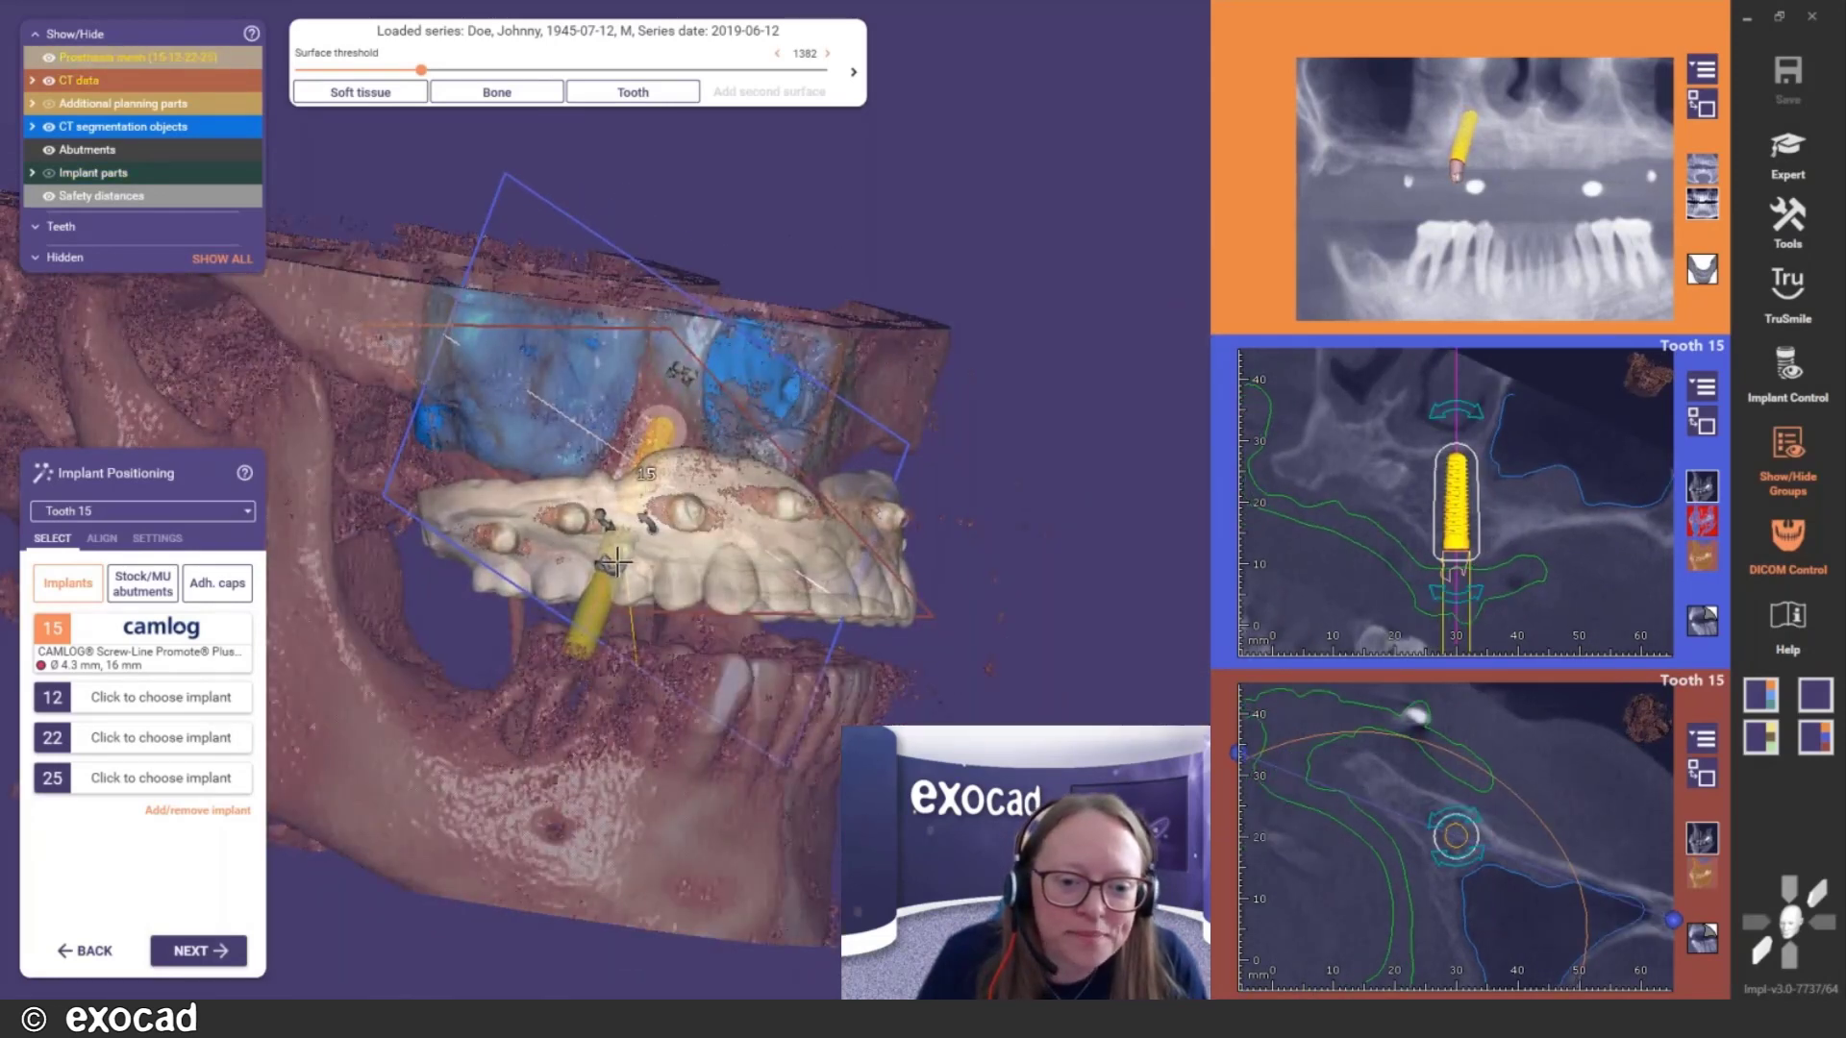
pyautogui.moveTo(620, 564); pyautogui.dragTo(613, 565)
pyautogui.moveTo(613, 564); pyautogui.dragTo(457, 562, button='right')
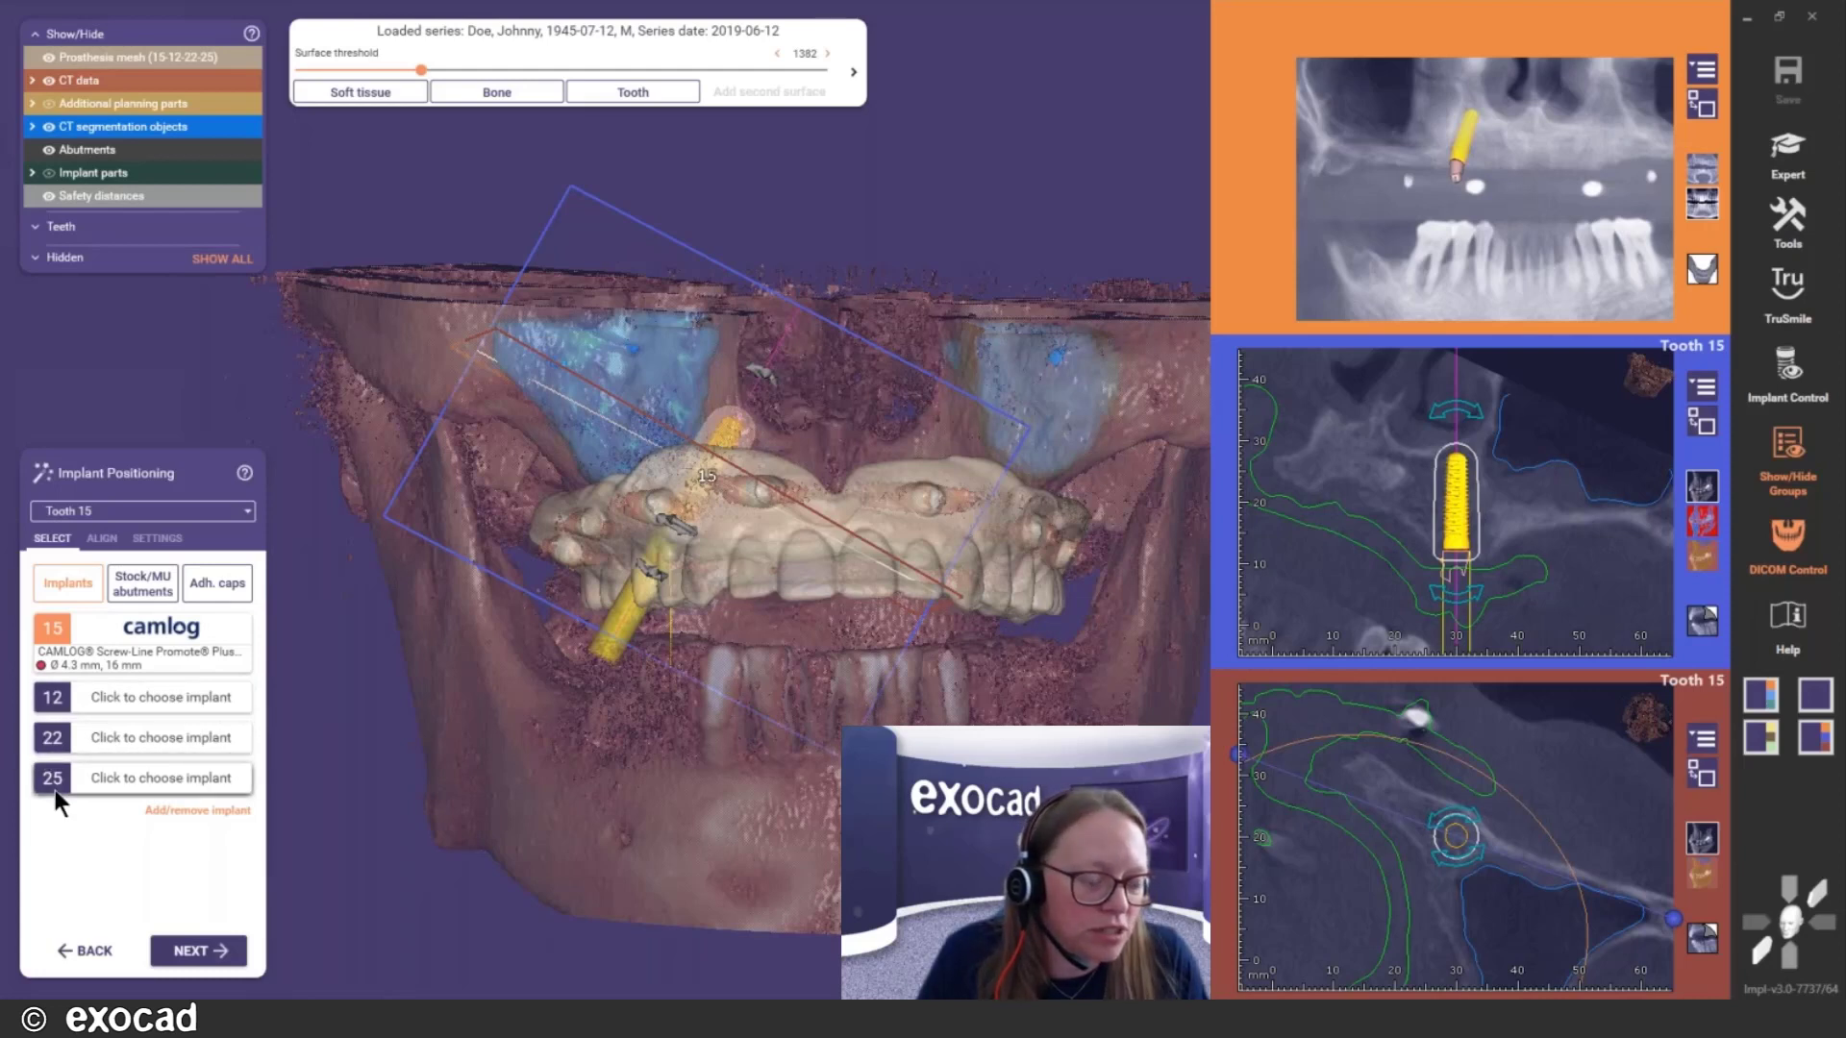
# Select CAMLOG Screw-Line Promote Plus Guided, Ø 3.3 mm, 16 mm, for tooth 12 and place it upright in the bone
pyautogui.click(63, 692)
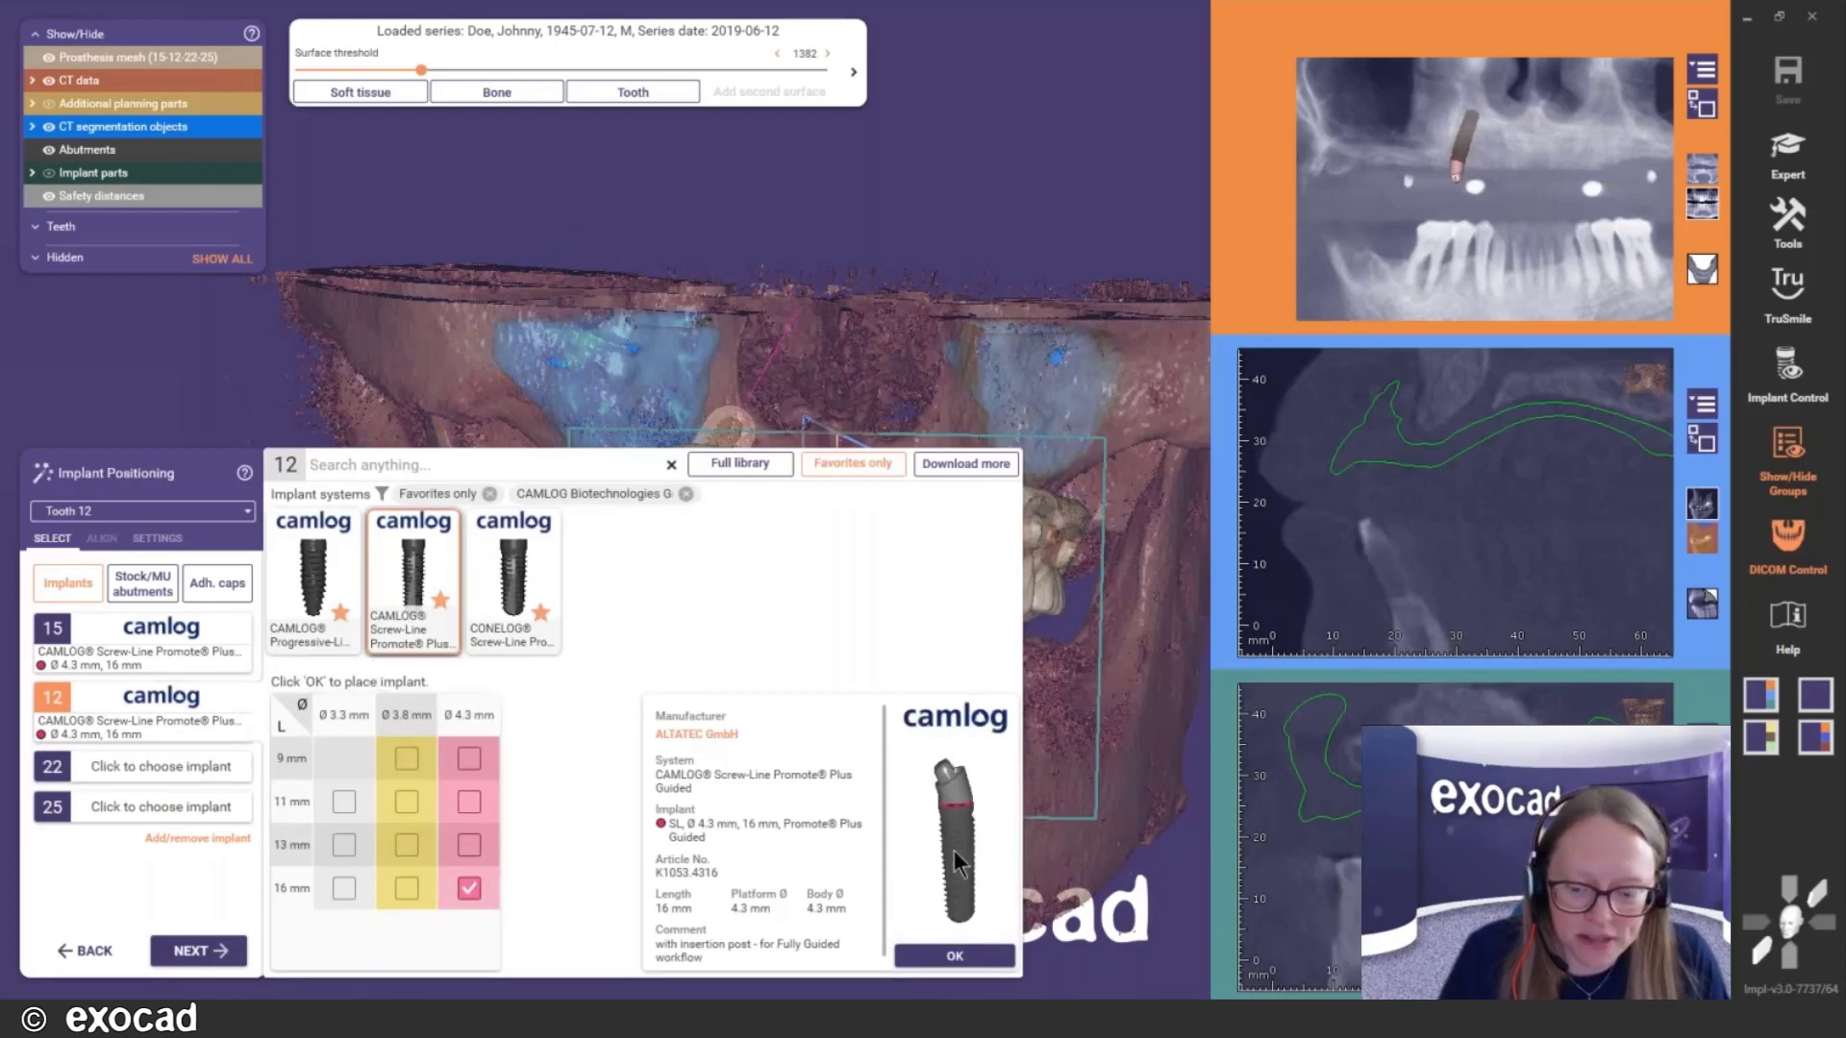
pyautogui.moveTo(951, 806)
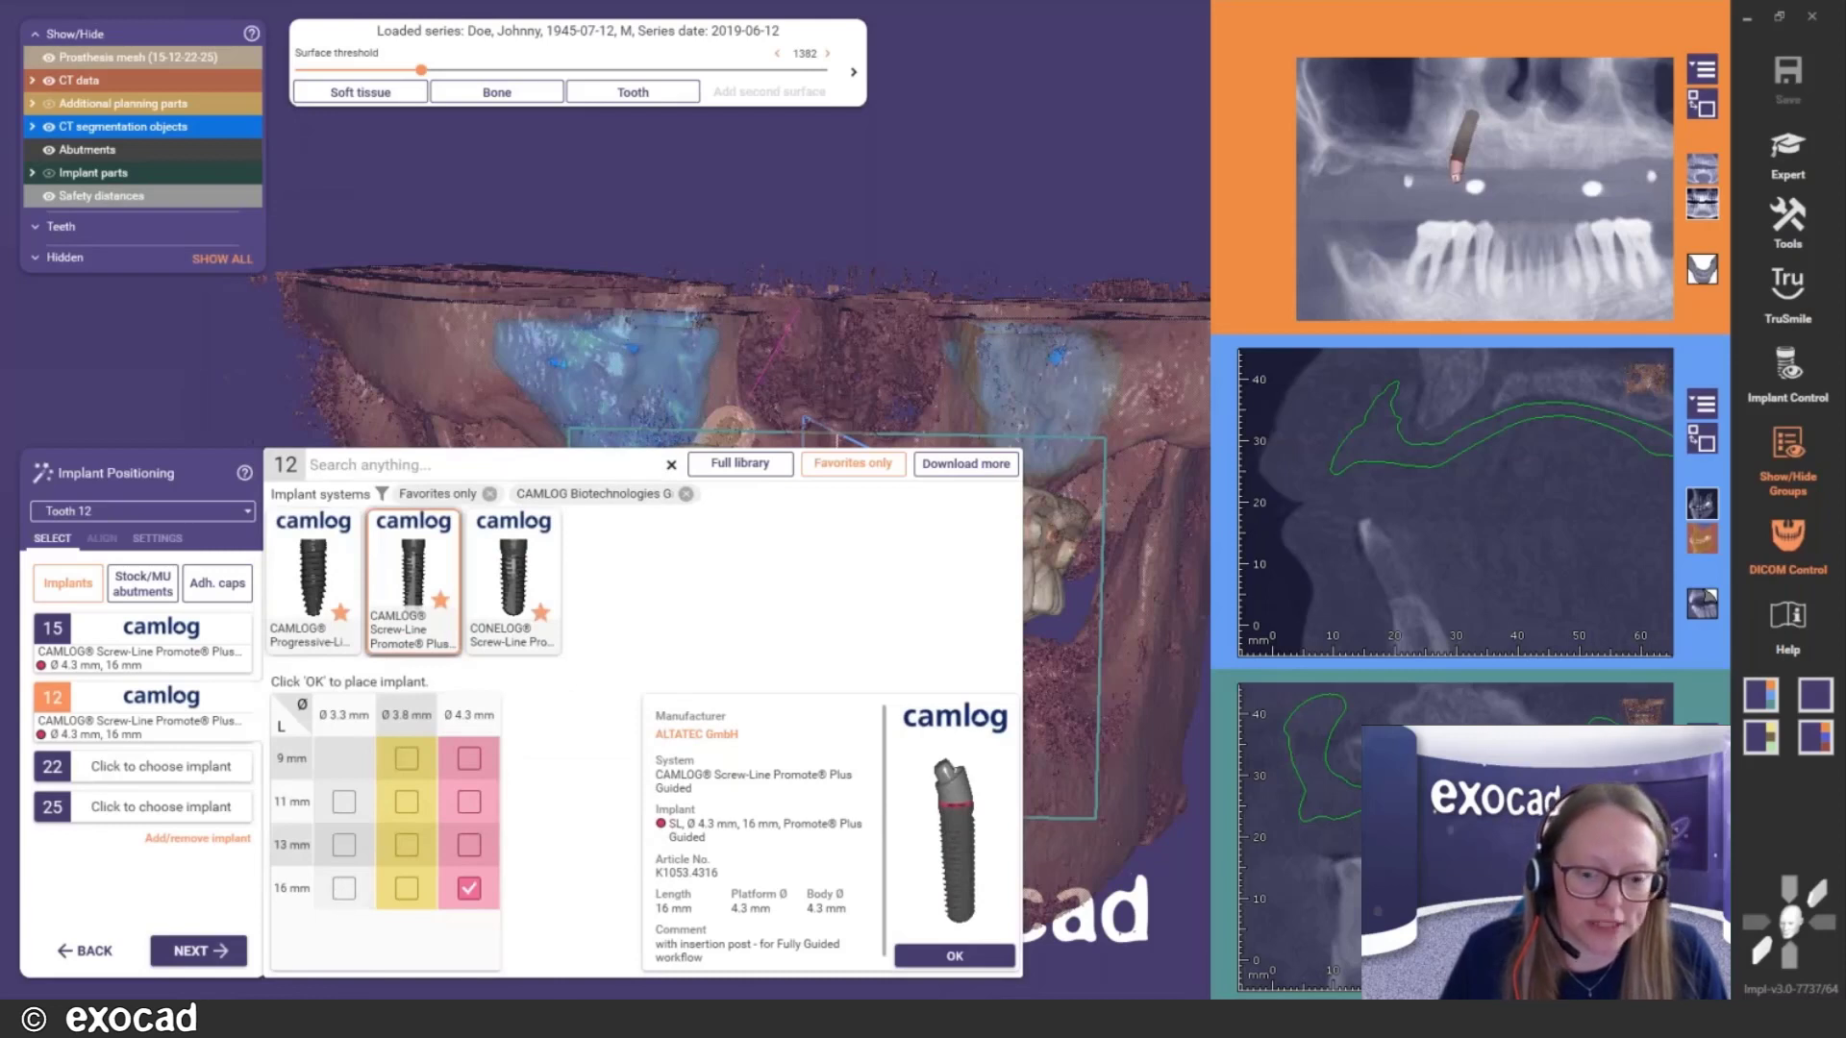
pyautogui.click(344, 888)
pyautogui.click(952, 954)
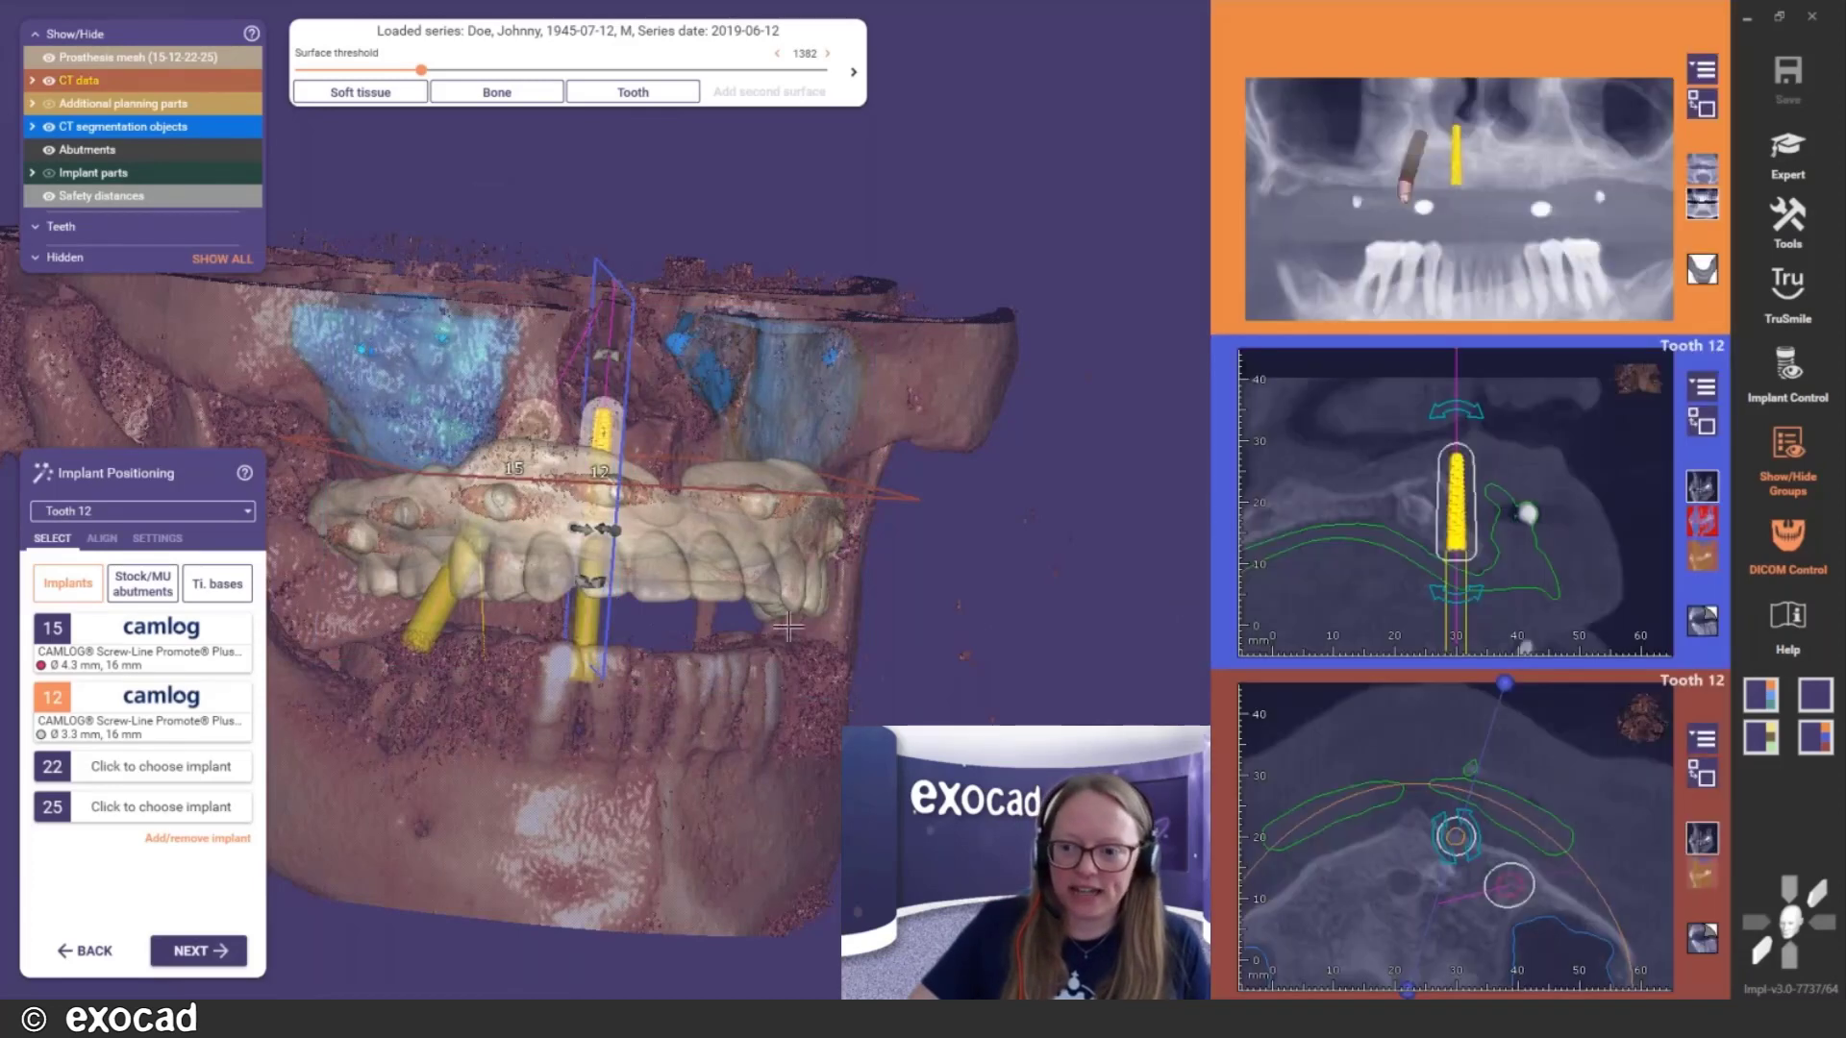
pyautogui.moveTo(788, 626); pyautogui.dragTo(964, 593, button='right')
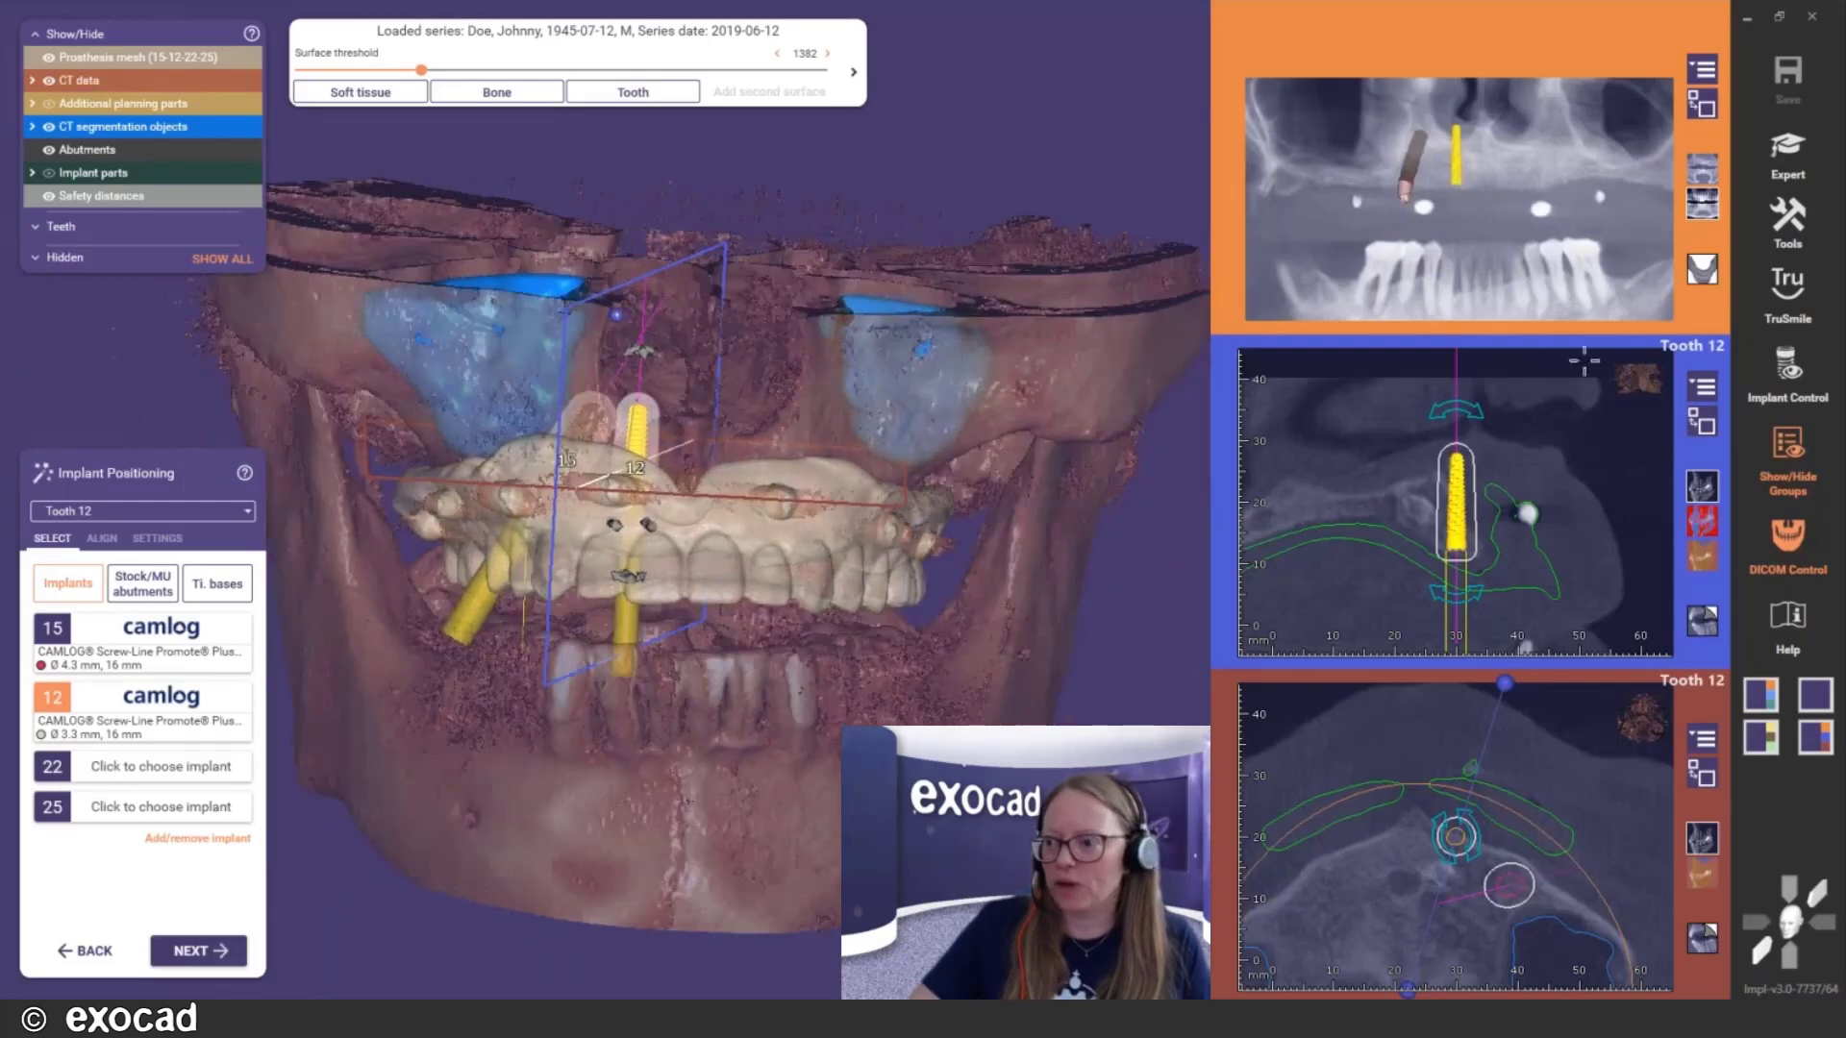
# Open Implant Control and compare the implant angles with the topmost part angles between teeth 15 and 12
pyautogui.click(1788, 370)
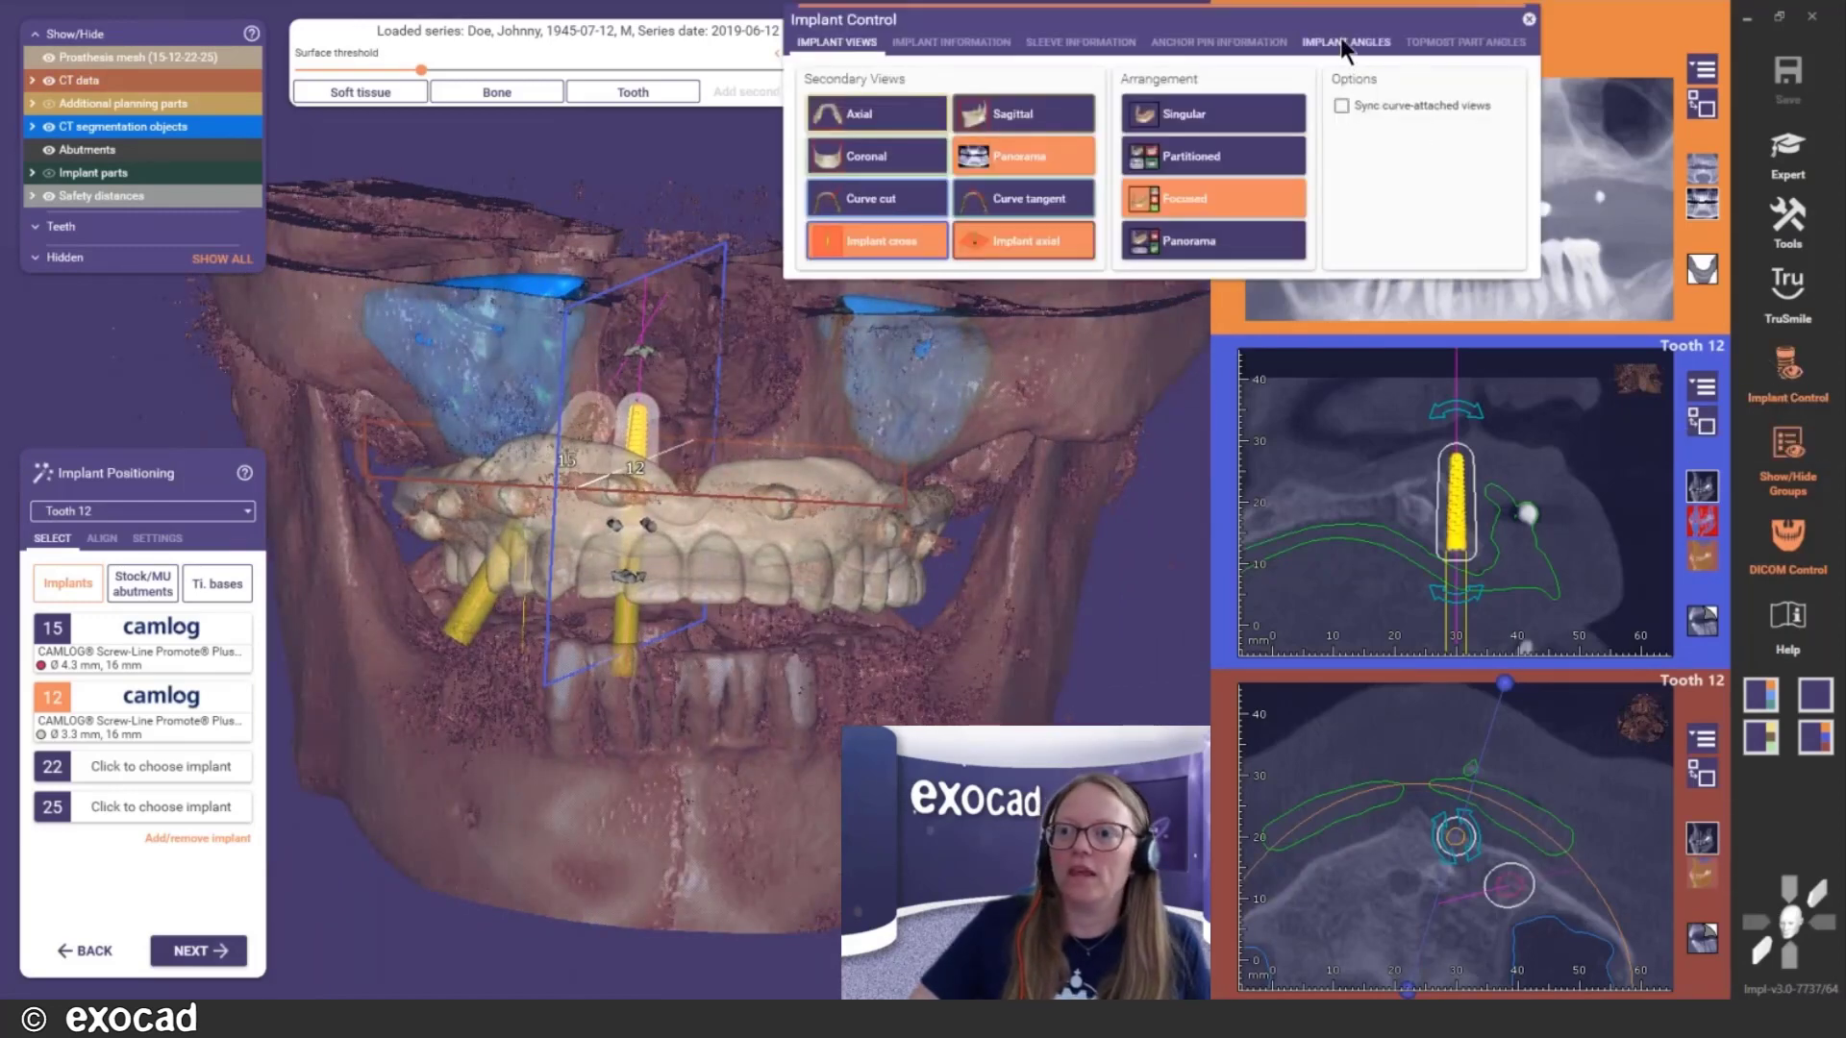
pyautogui.moveTo(1330, 26); pyautogui.dragTo(1219, 36)
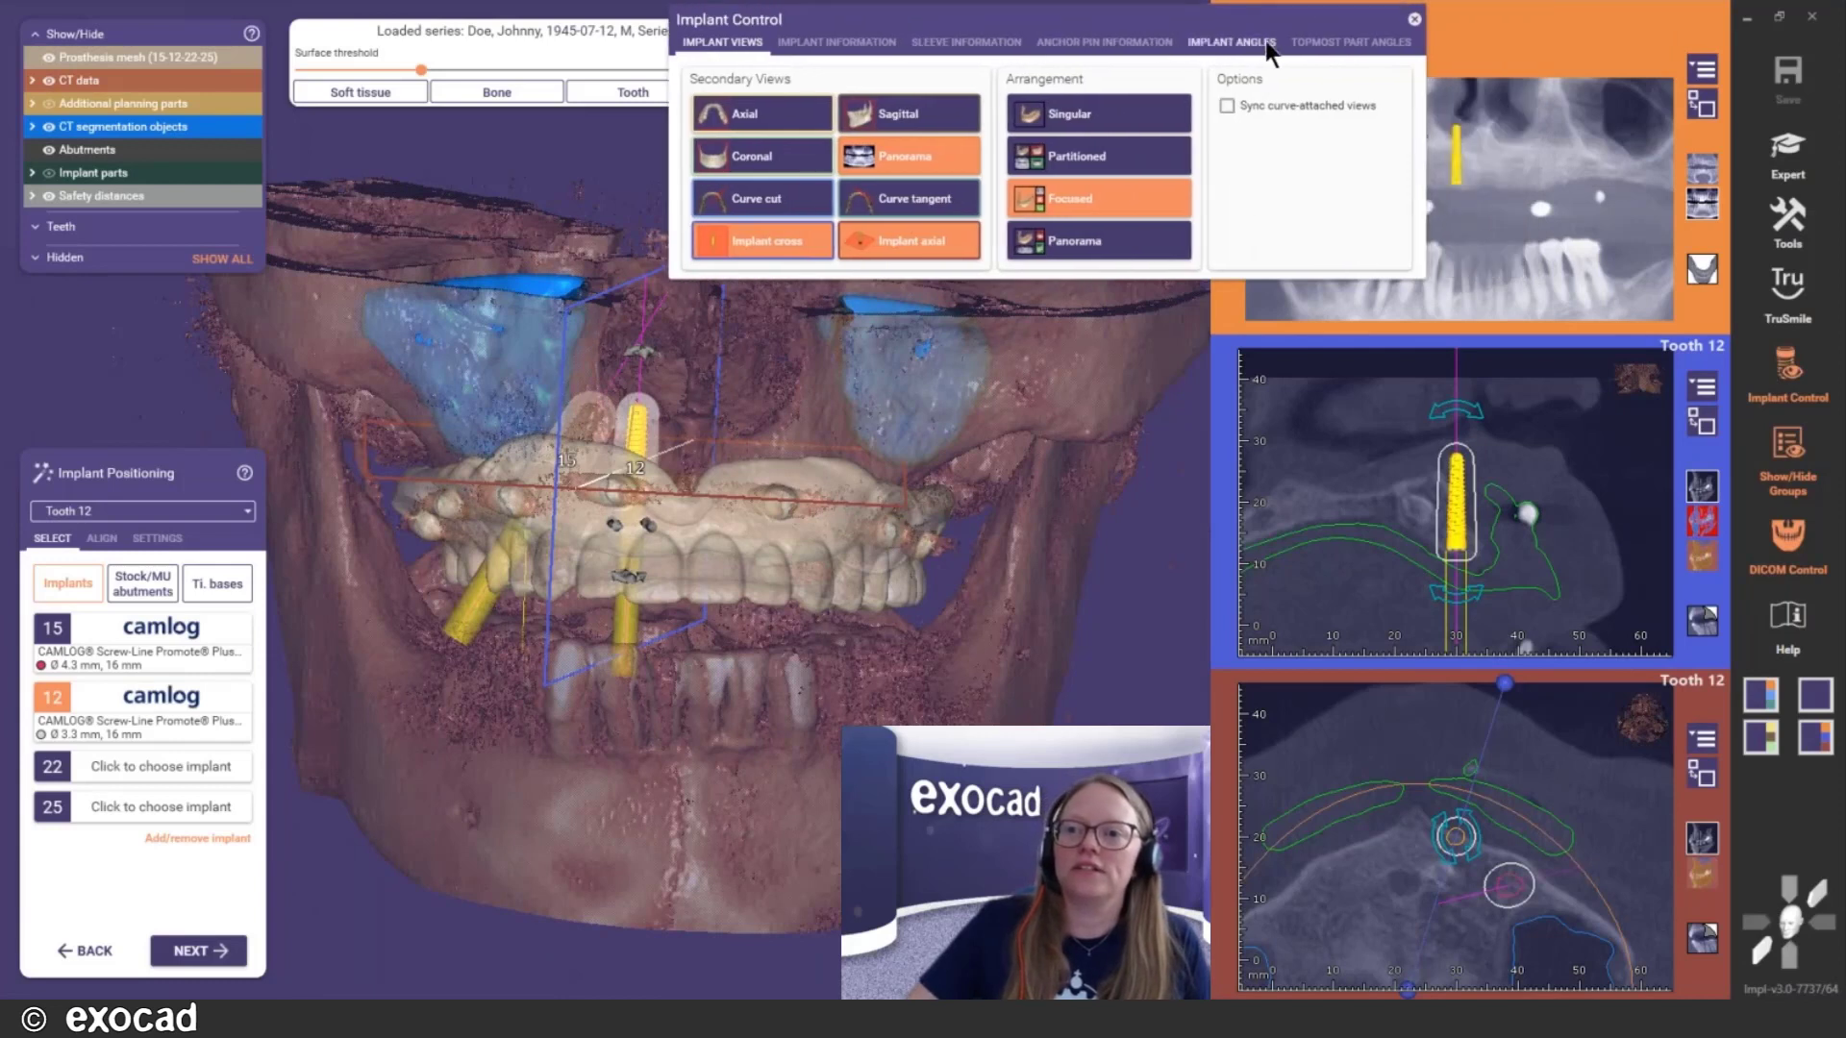
pyautogui.click(1213, 44)
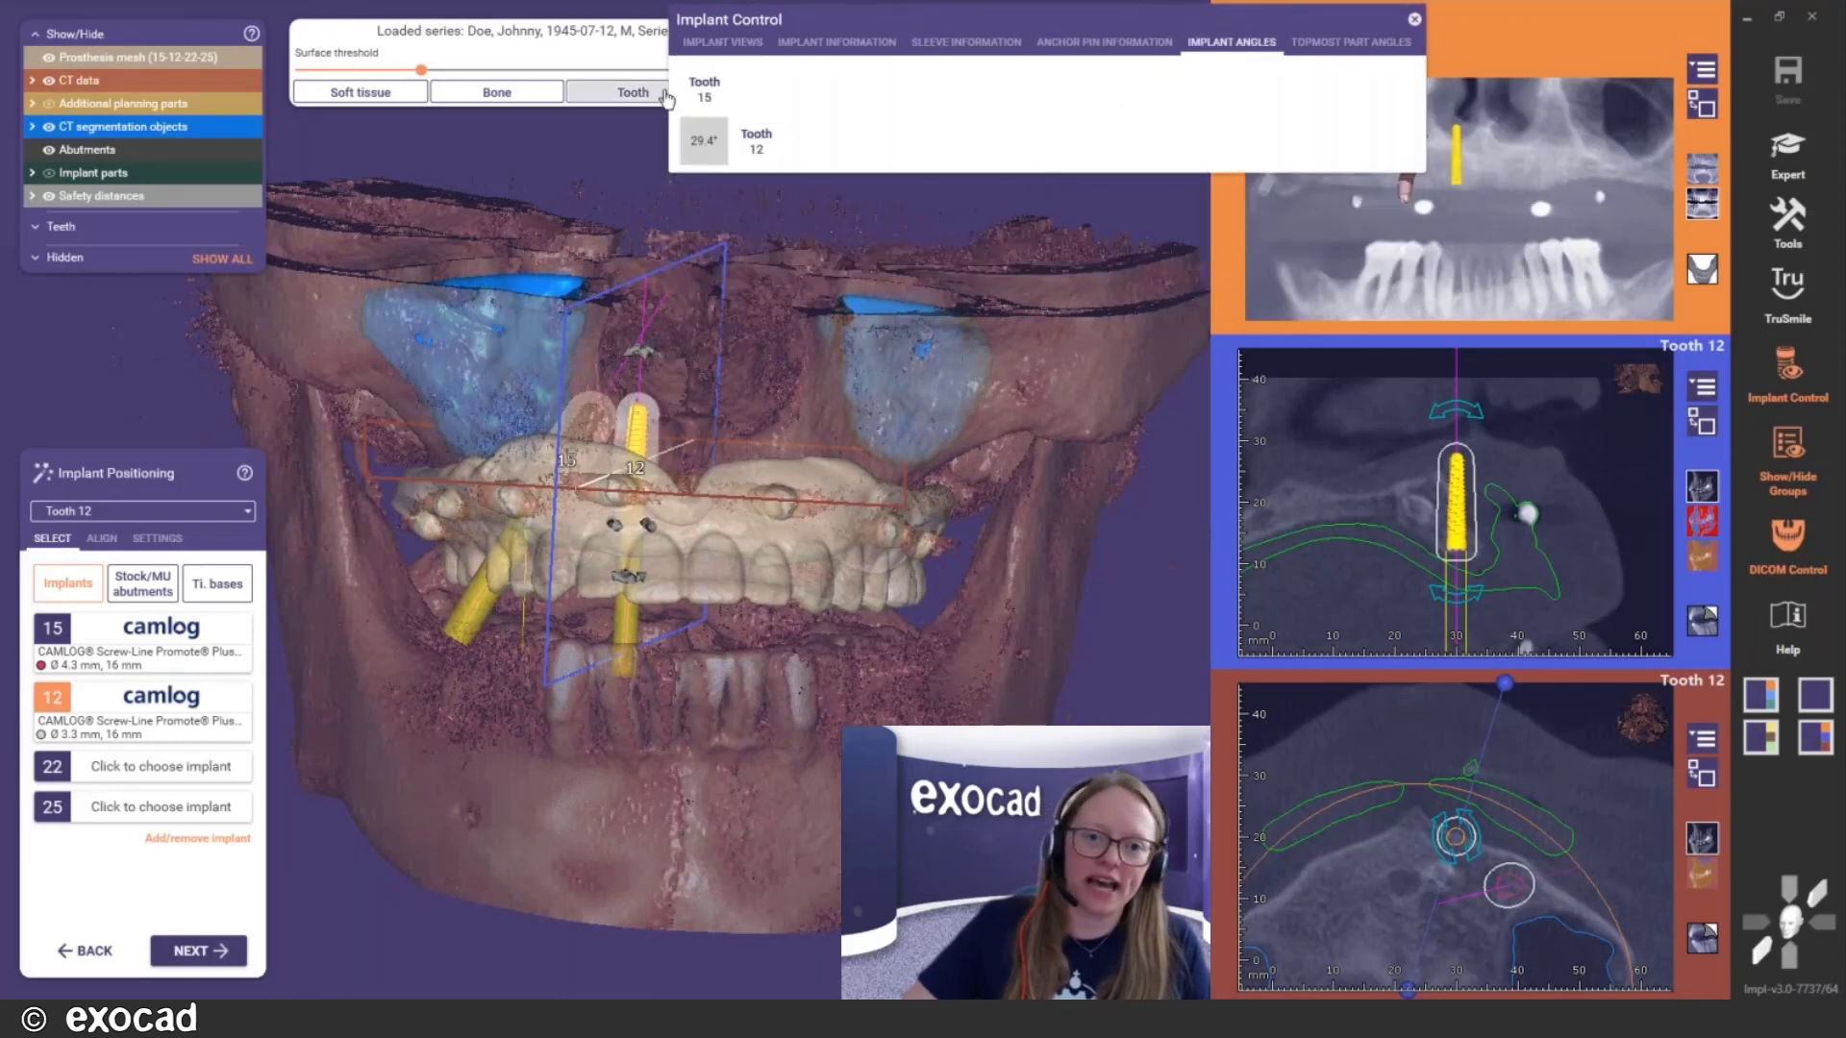
pyautogui.moveTo(740, 407); pyautogui.dragTo(745, 324, button='right')
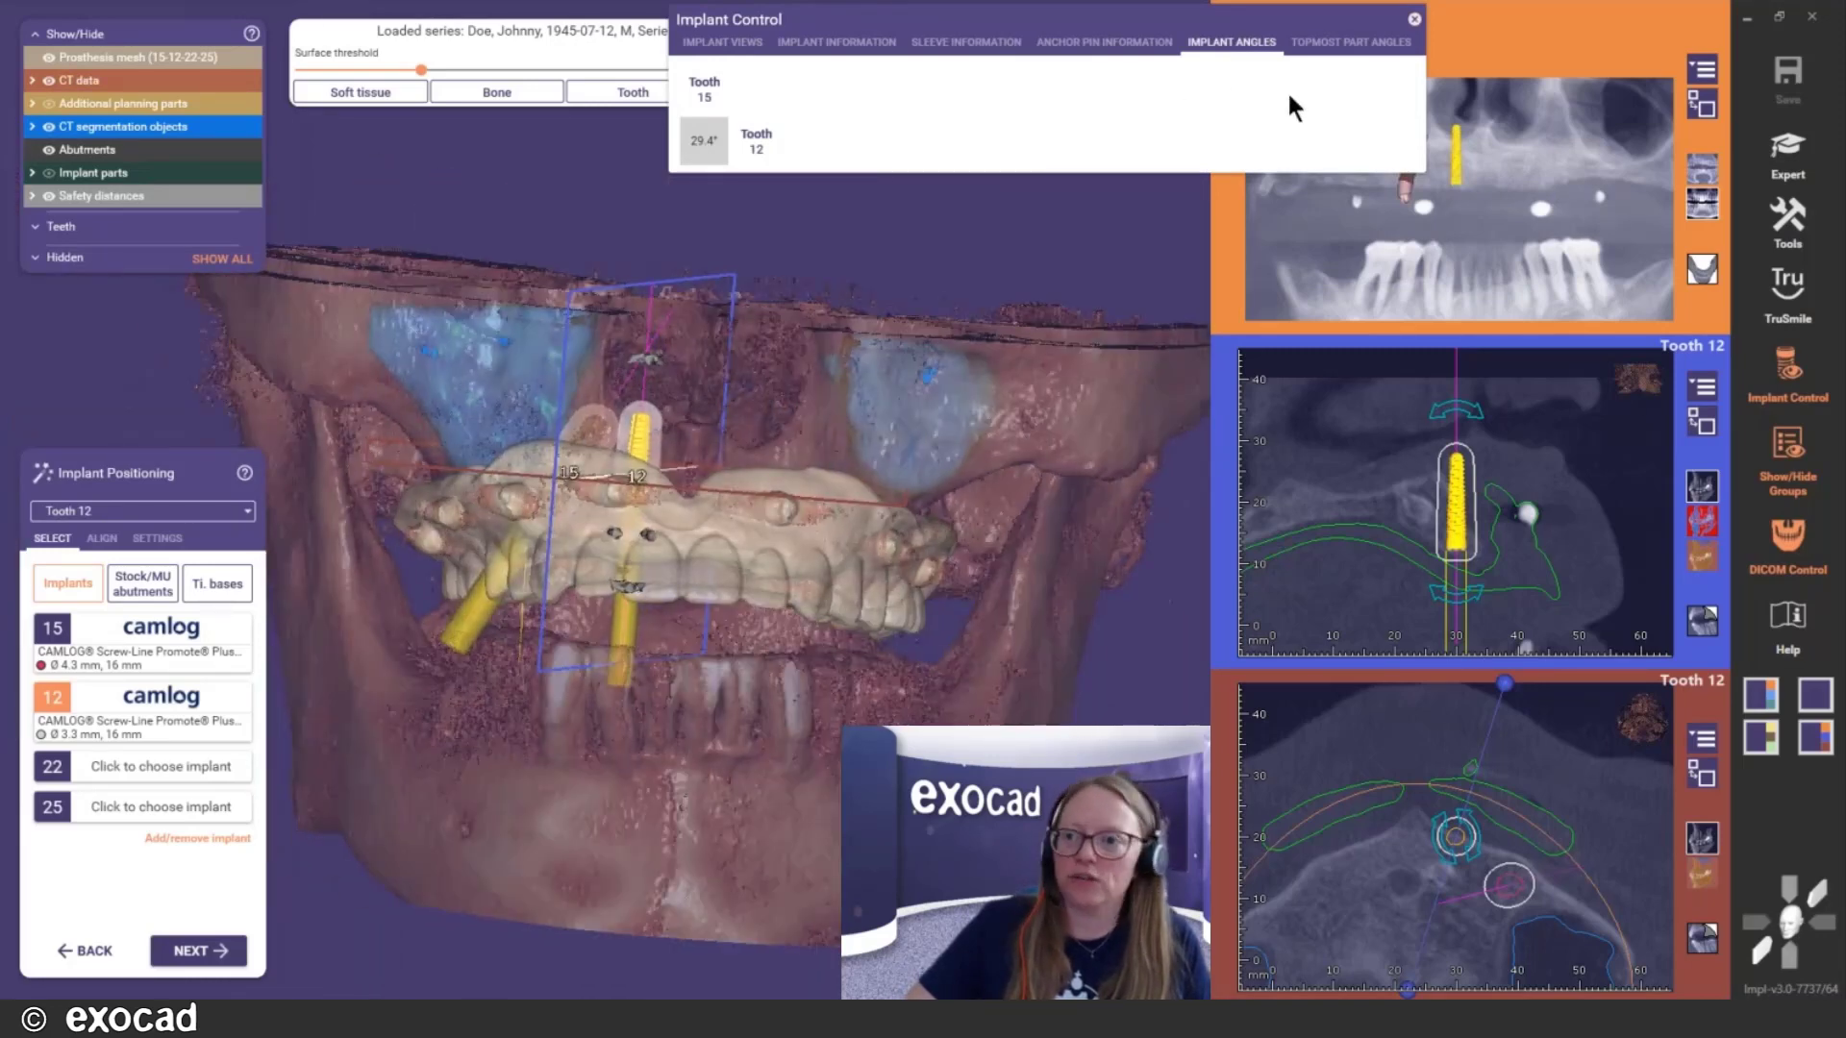
pyautogui.click(1332, 42)
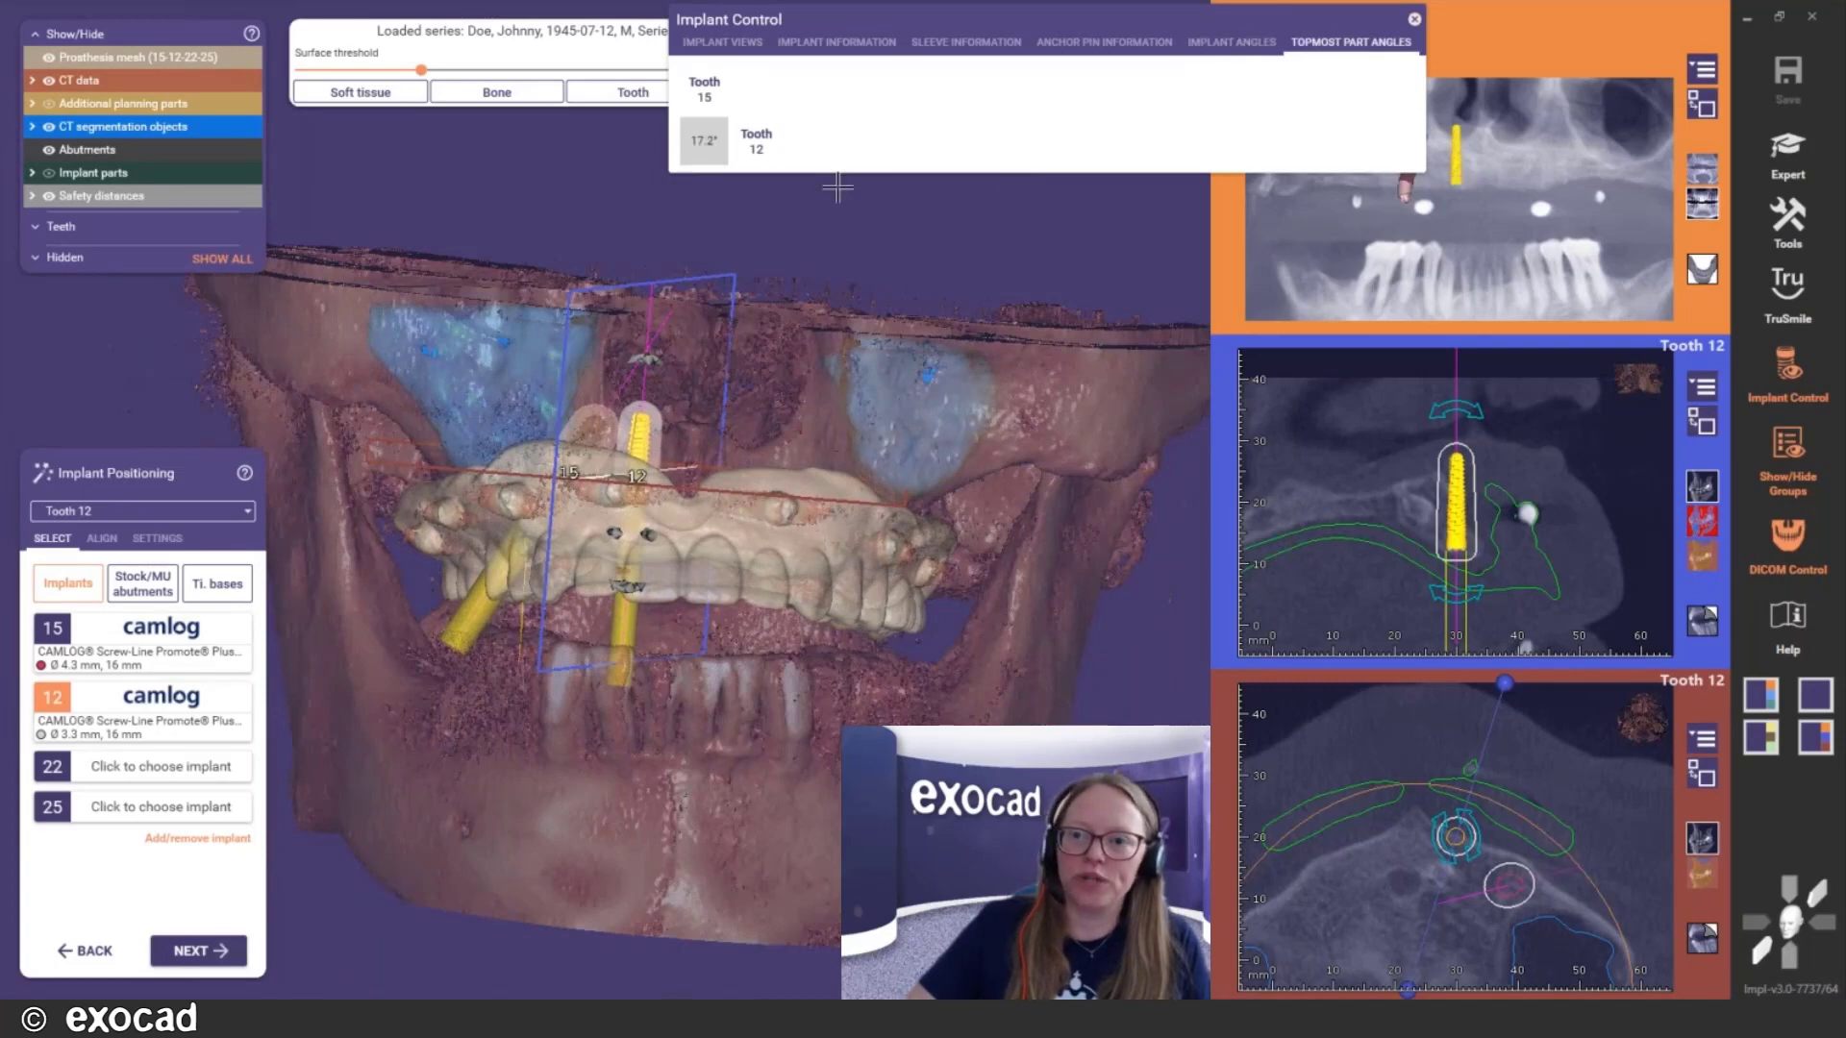
pyautogui.moveTo(715, 514); pyautogui.dragTo(741, 533, button='right')
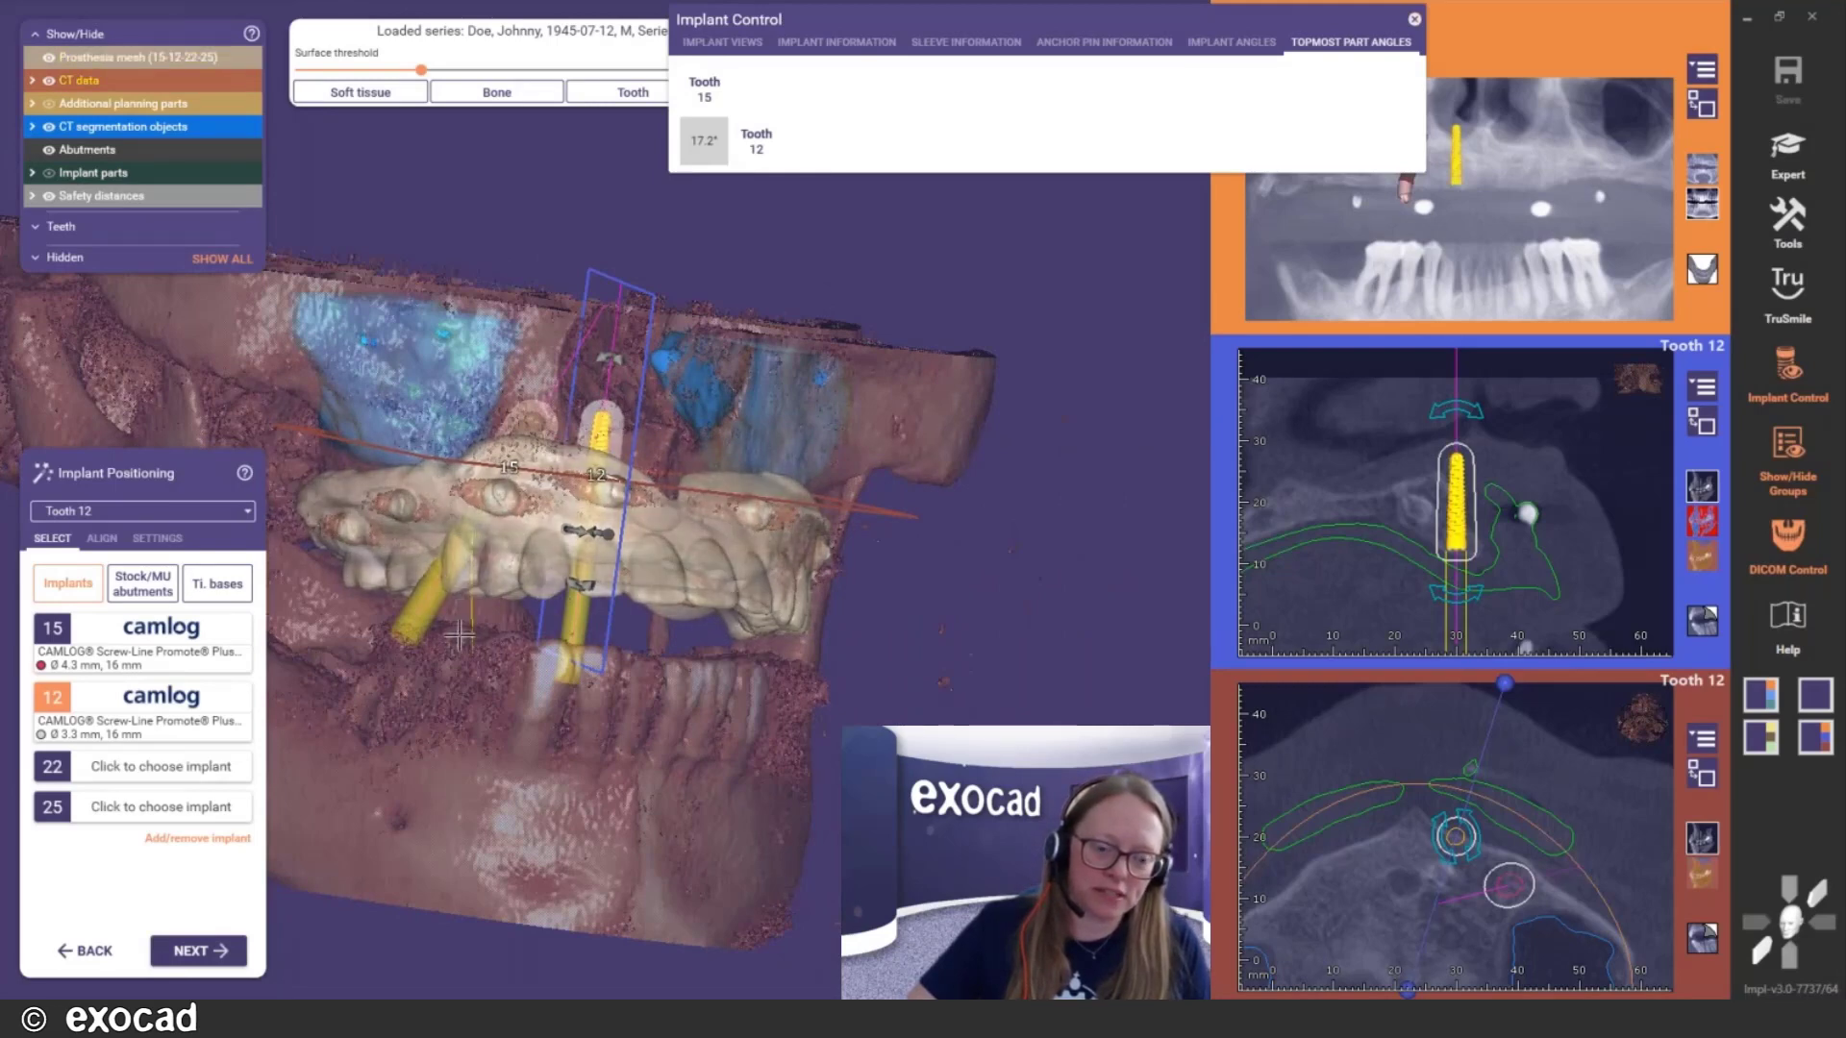
pyautogui.moveTo(460, 635); pyautogui.dragTo(466, 634, button='right')
pyautogui.moveTo(624, 532); pyautogui.dragTo(615, 532, button='right')
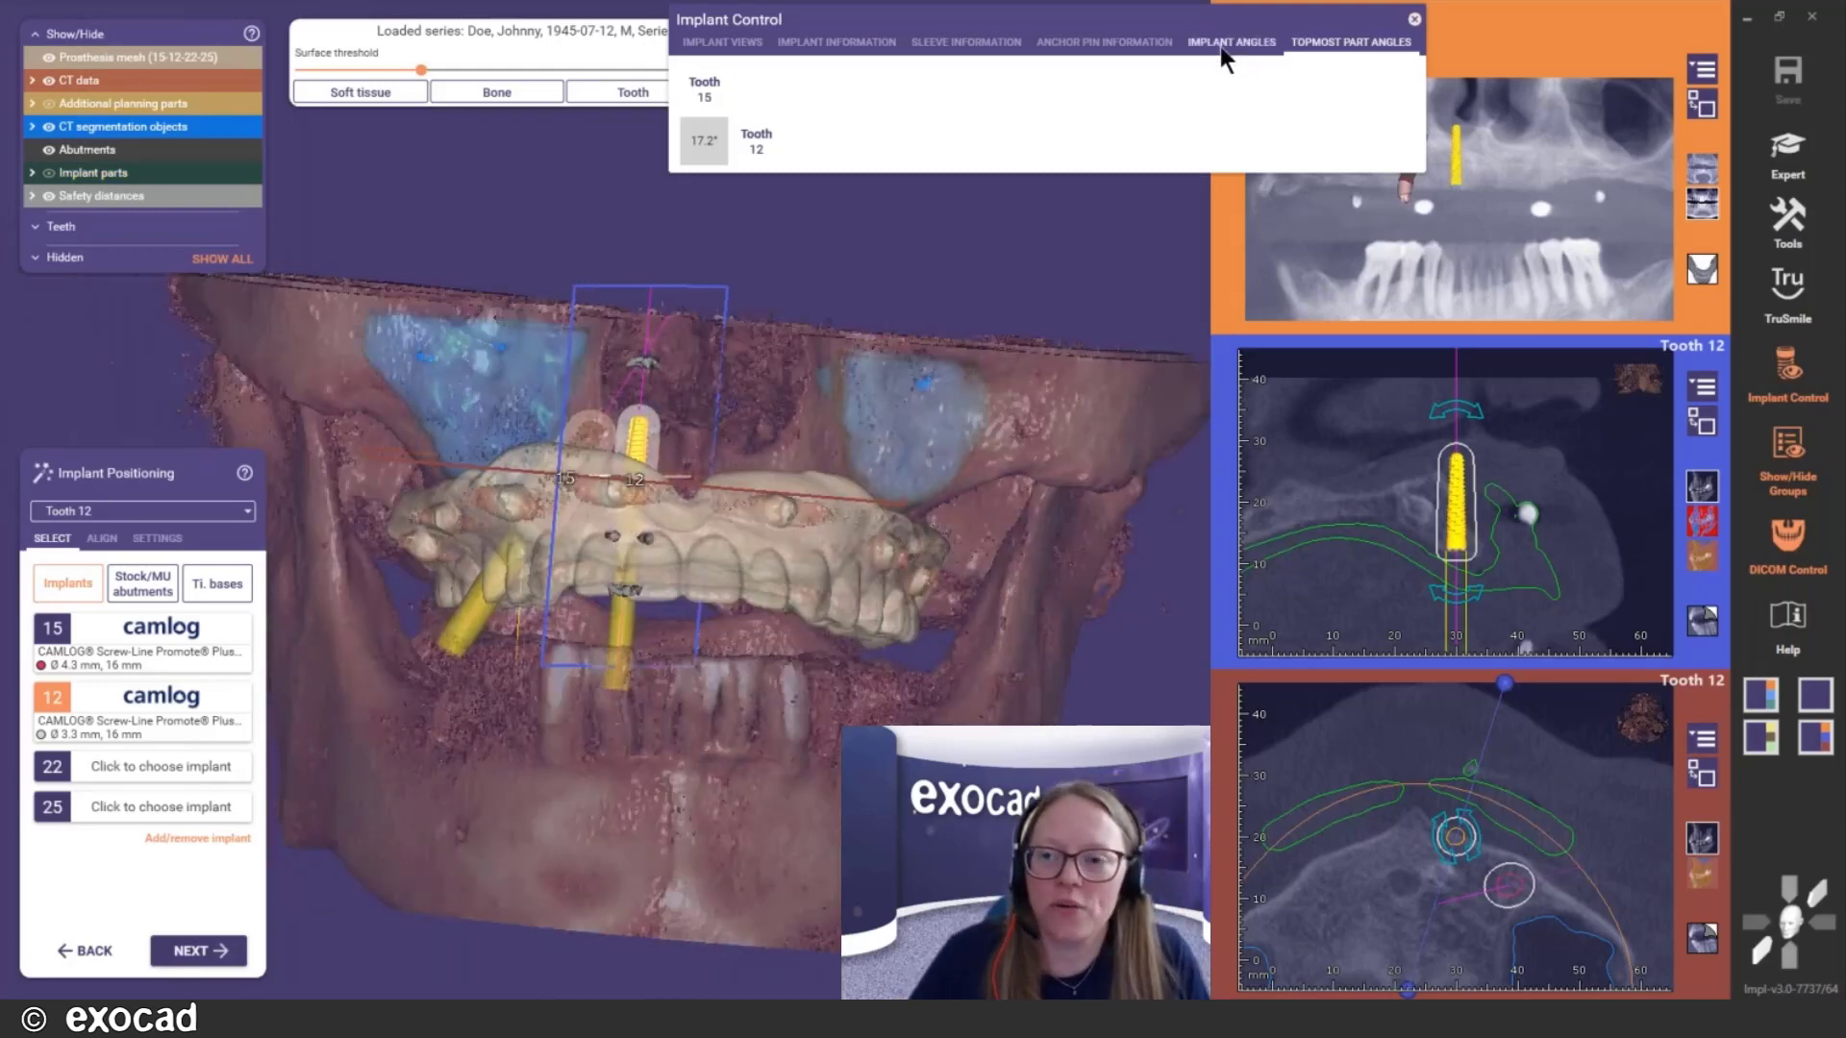
pyautogui.click(1221, 44)
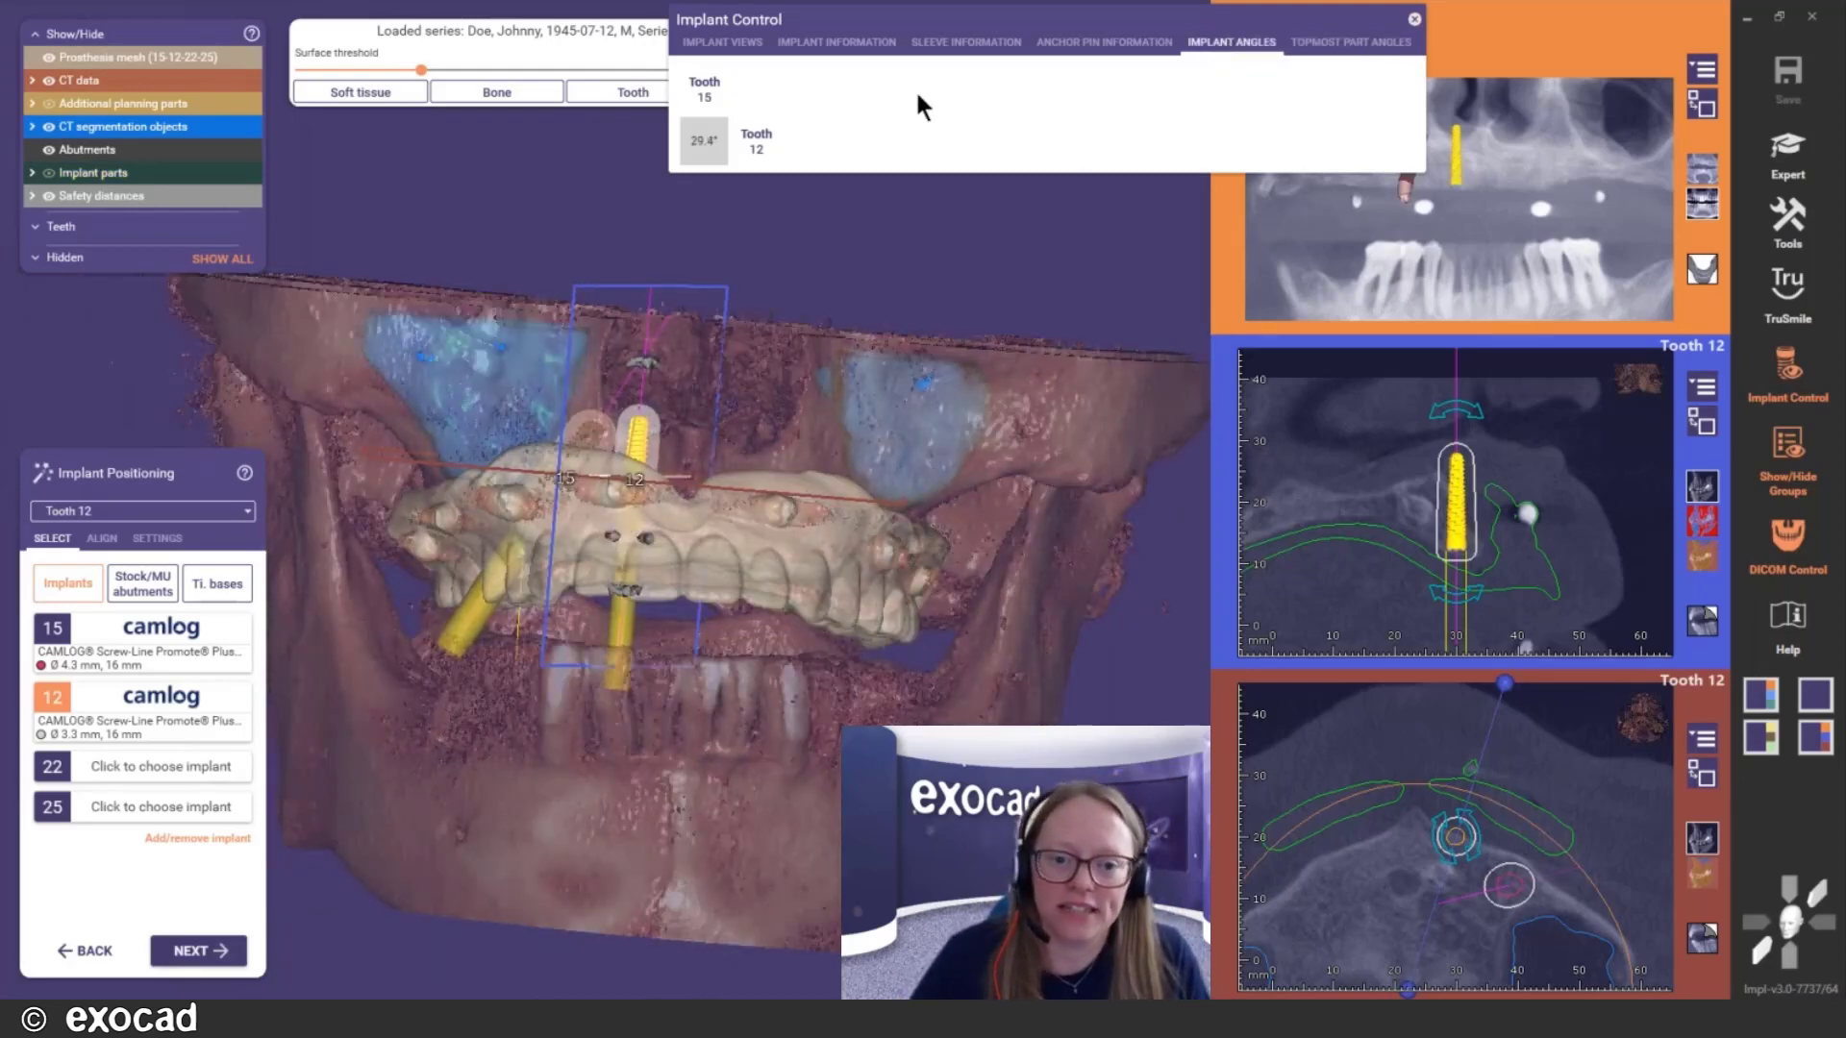
# Align the direction of implant 12 to implant 15
pyautogui.moveTo(651, 604); pyautogui.dragTo(689, 423, button='right')
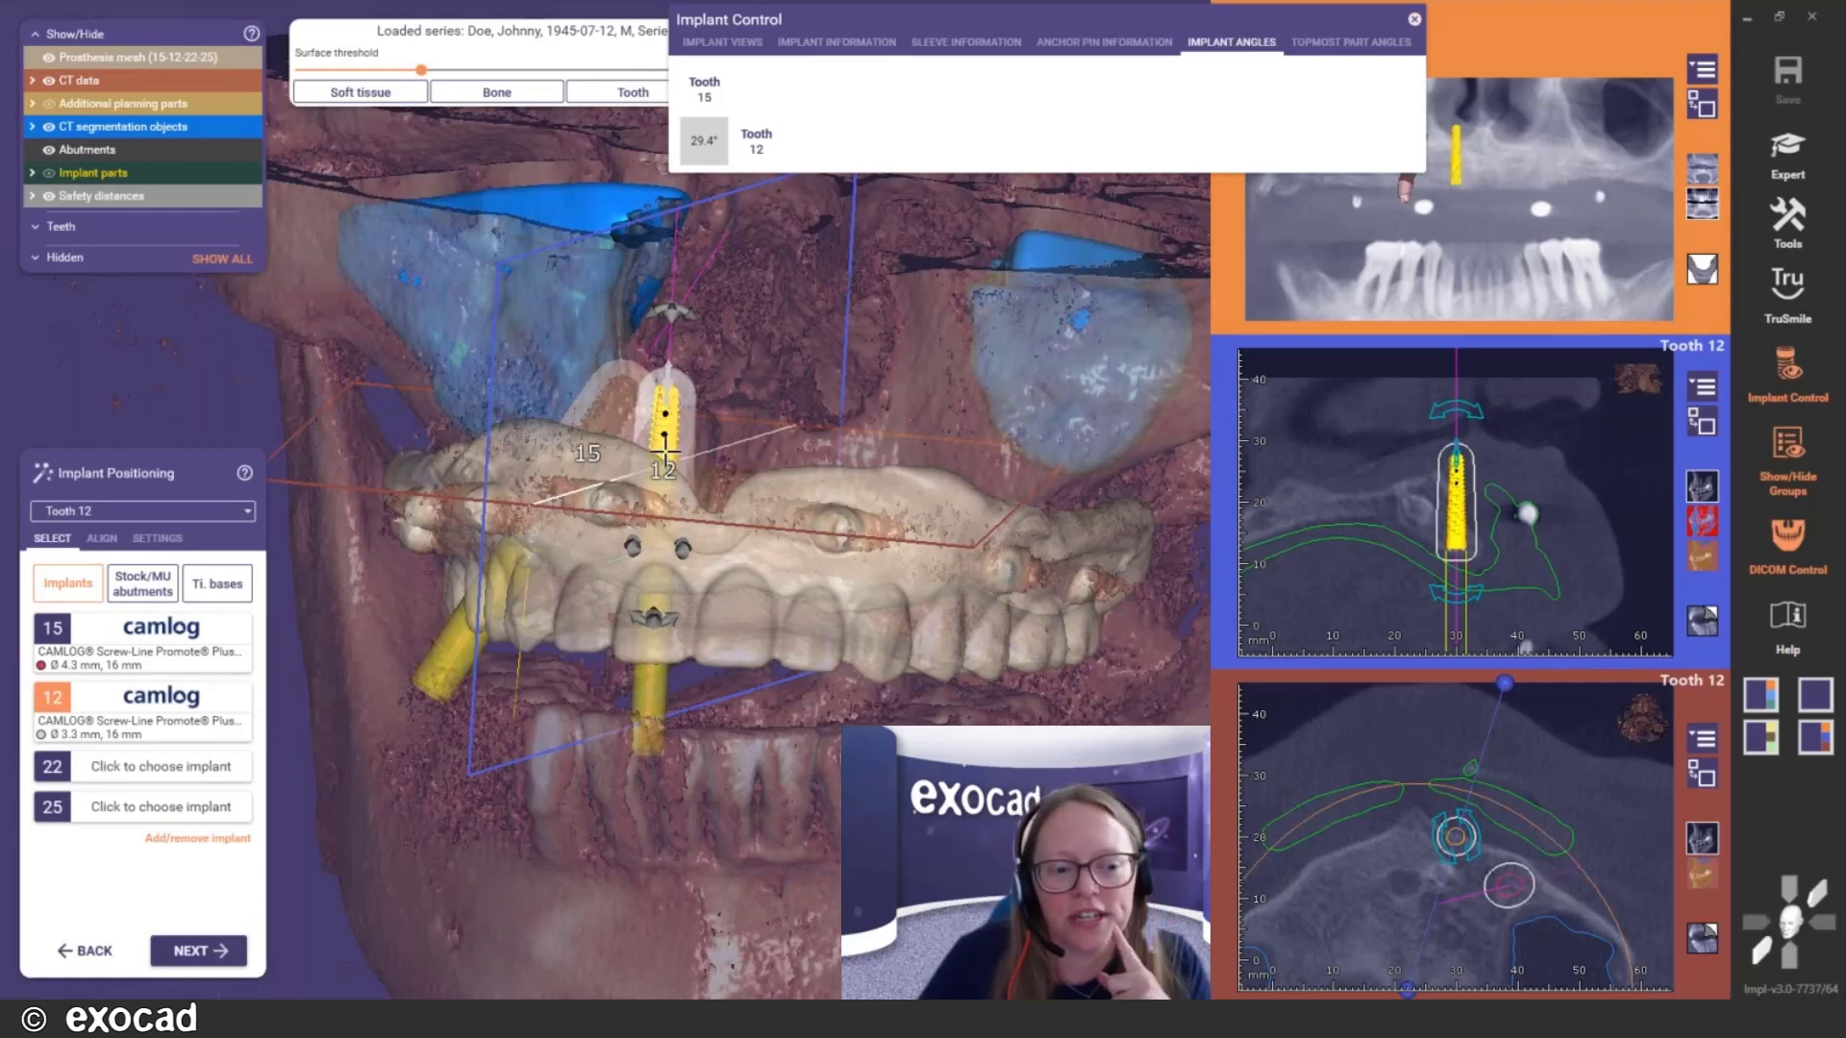
pyautogui.rightClick(663, 447)
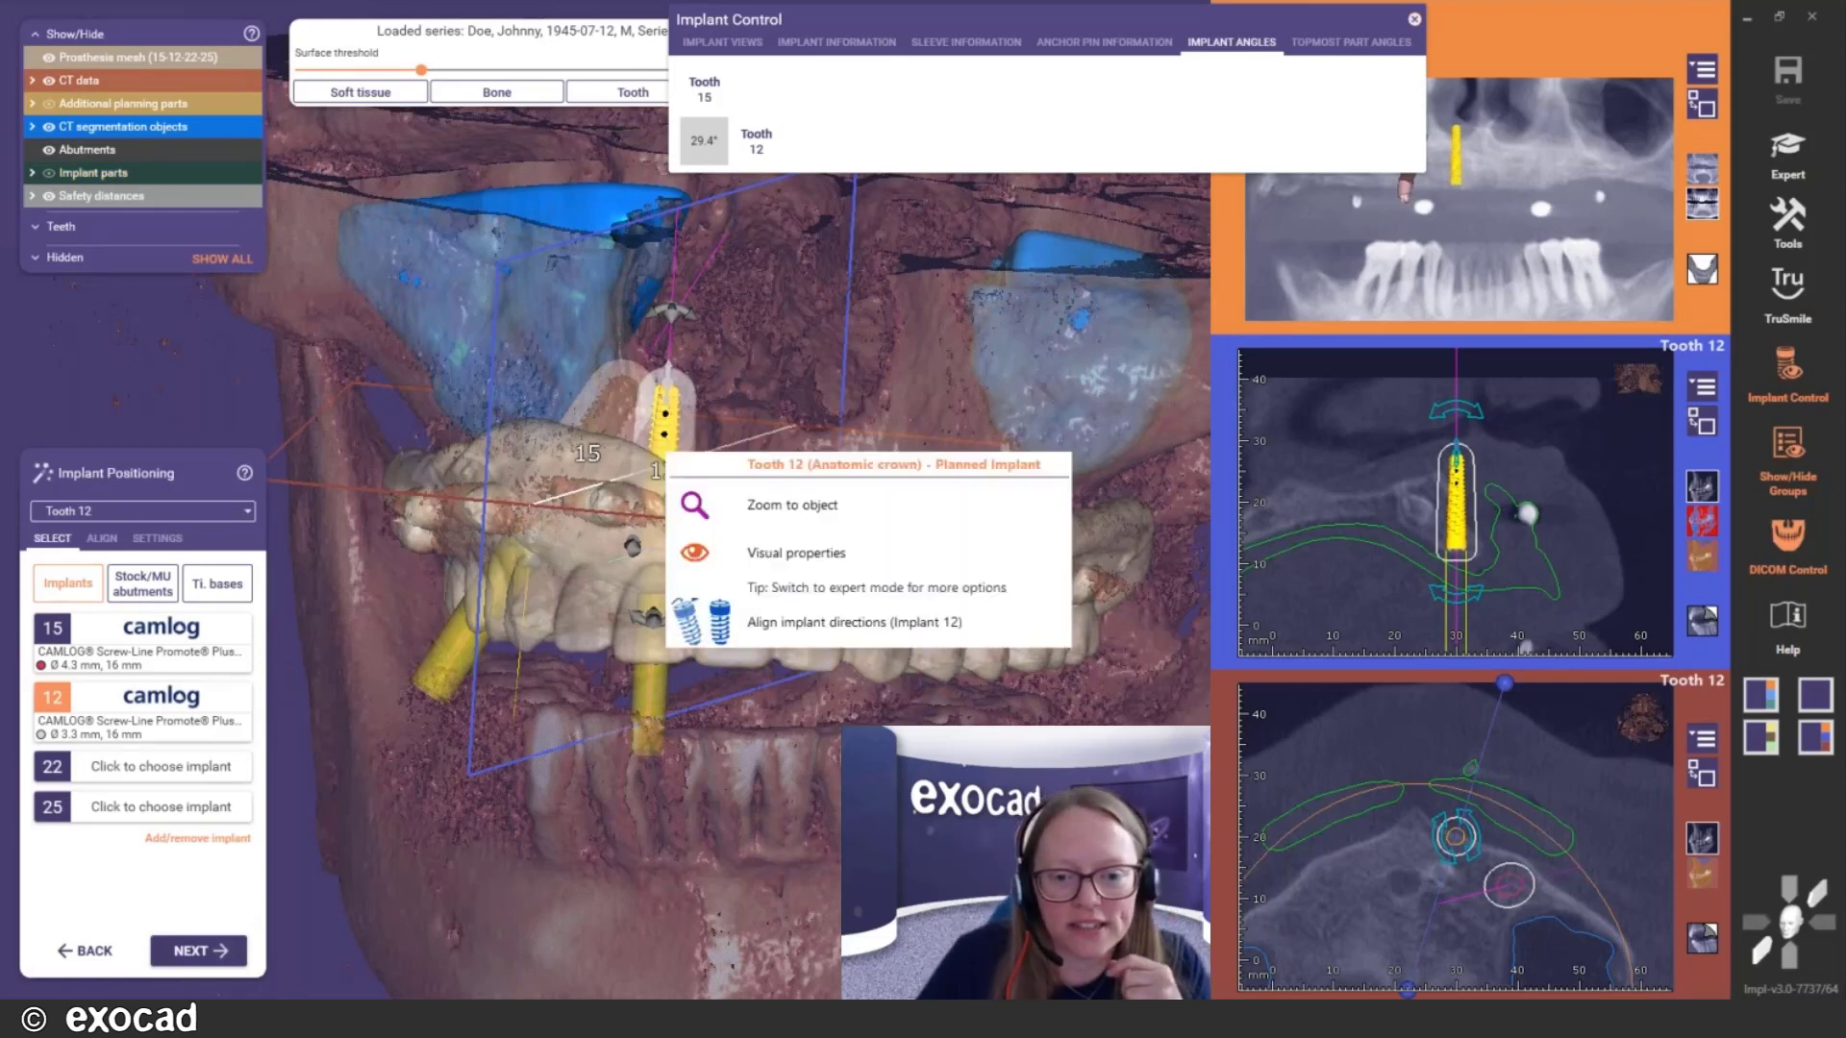
pyautogui.moveTo(754, 623)
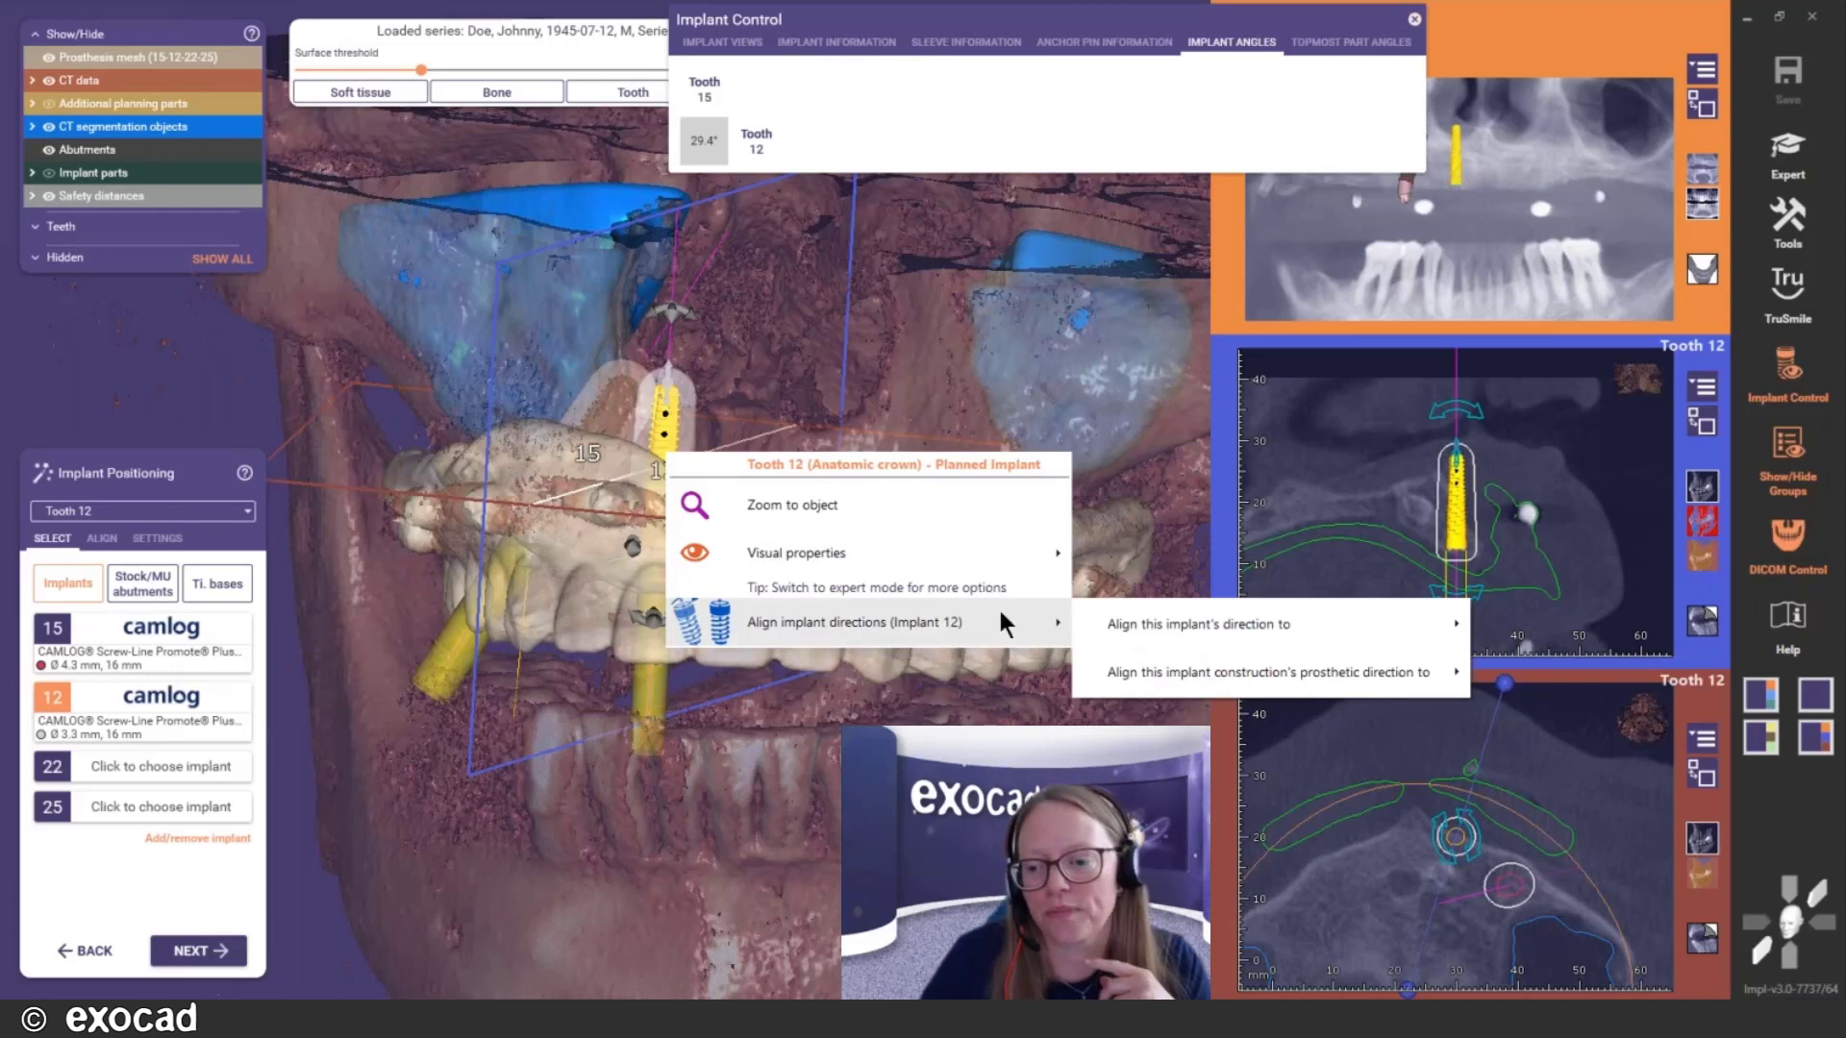
pyautogui.moveTo(1161, 623)
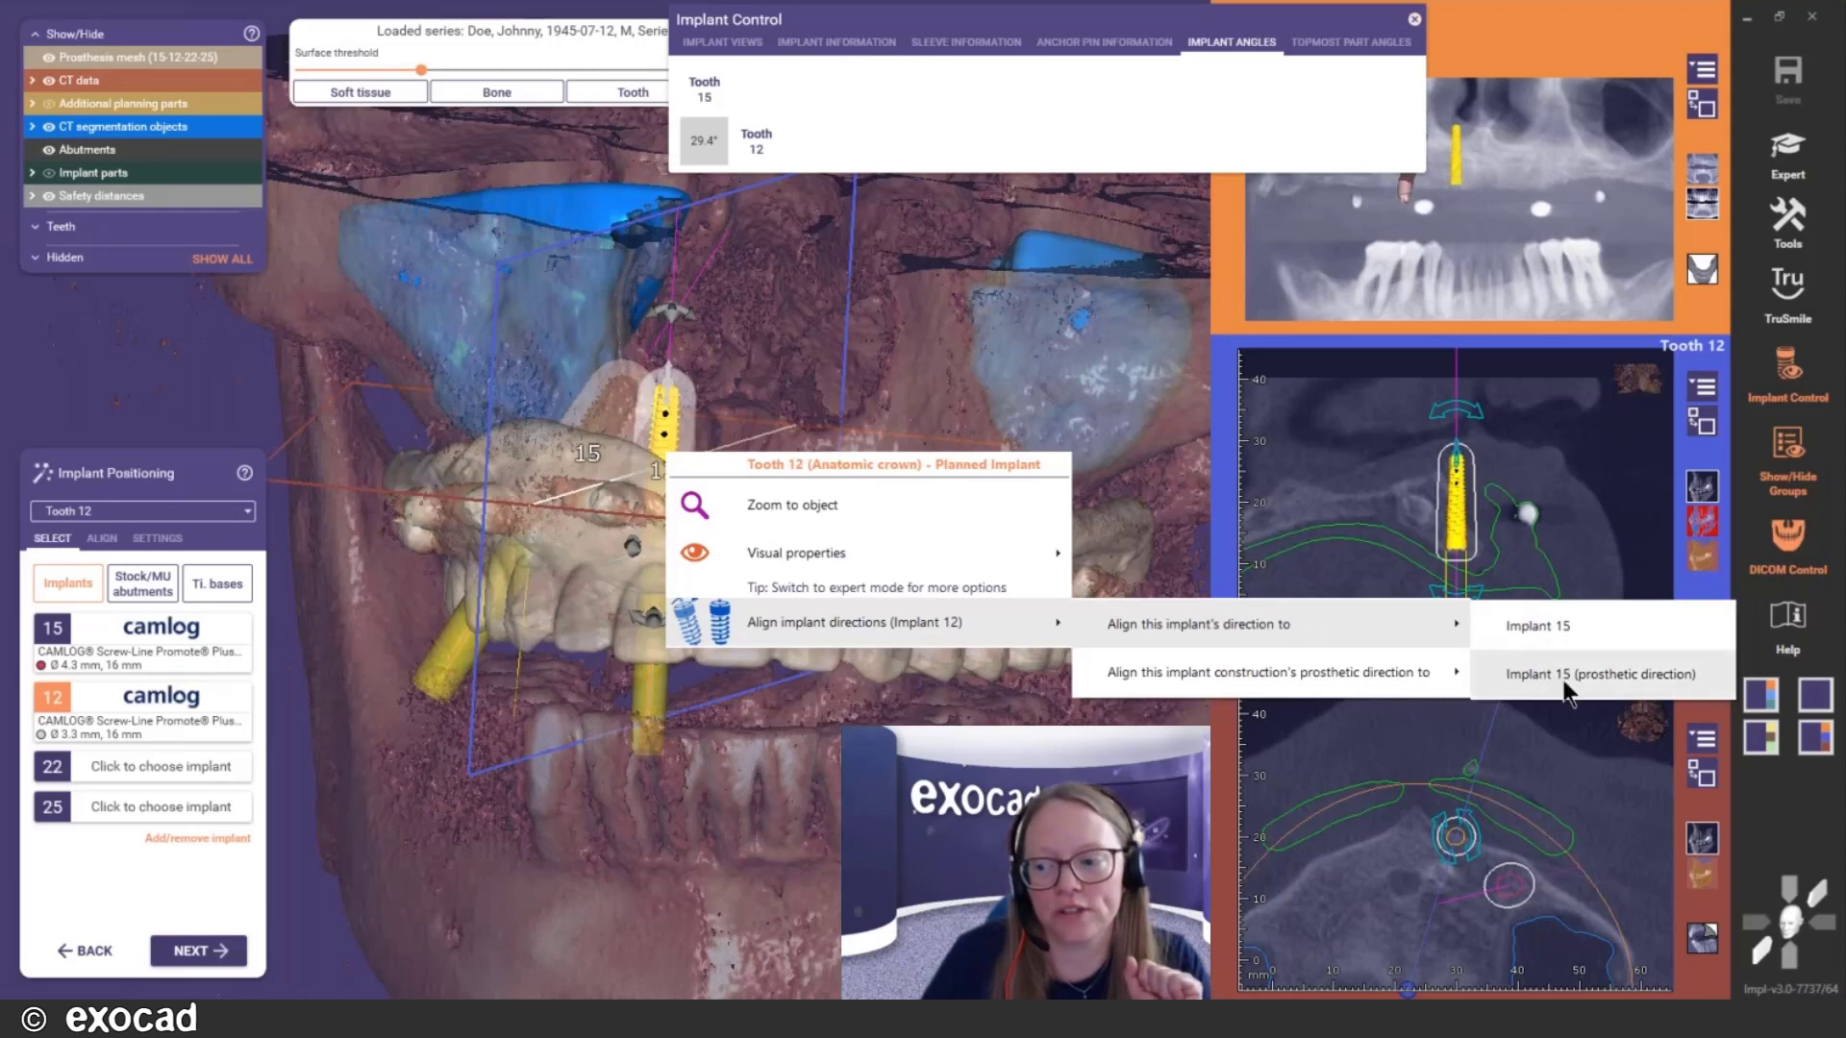
pyautogui.click(1534, 623)
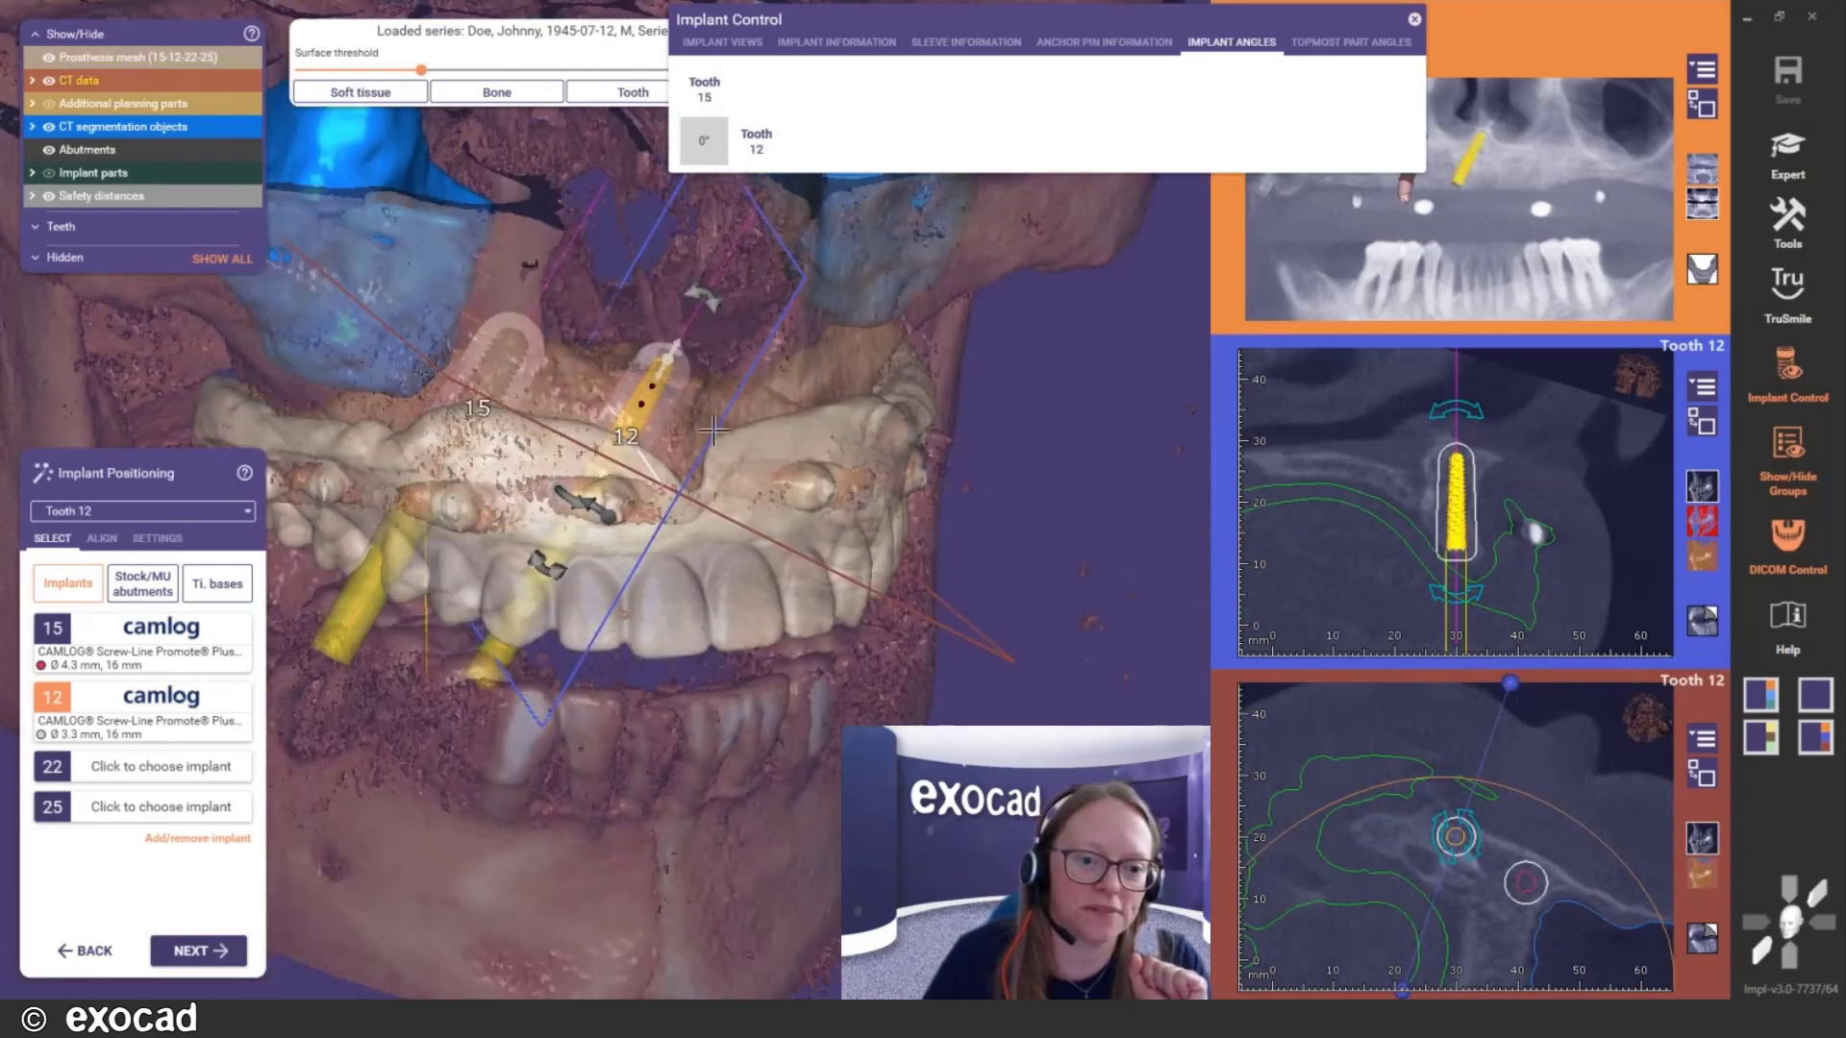
# Tilt implant 12 back to an upright direction in the 3D view
pyautogui.moveTo(715, 454)
pyautogui.mouseDown(button='right')
pyautogui.moveTo(706, 553)
pyautogui.moveTo(721, 452)
pyautogui.moveTo(719, 485)
pyautogui.moveTo(690, 427)
pyautogui.moveTo(694, 445)
pyautogui.mouseUp(button='right')
pyautogui.moveTo(755, 339); pyautogui.dragTo(634, 325)
pyautogui.moveTo(717, 539); pyautogui.dragTo(719, 541, button='right')
# Align implant 12's direction to the prosthetic direction of implant 15 and check the topmost part angle between them
pyautogui.rightClick(661, 441)
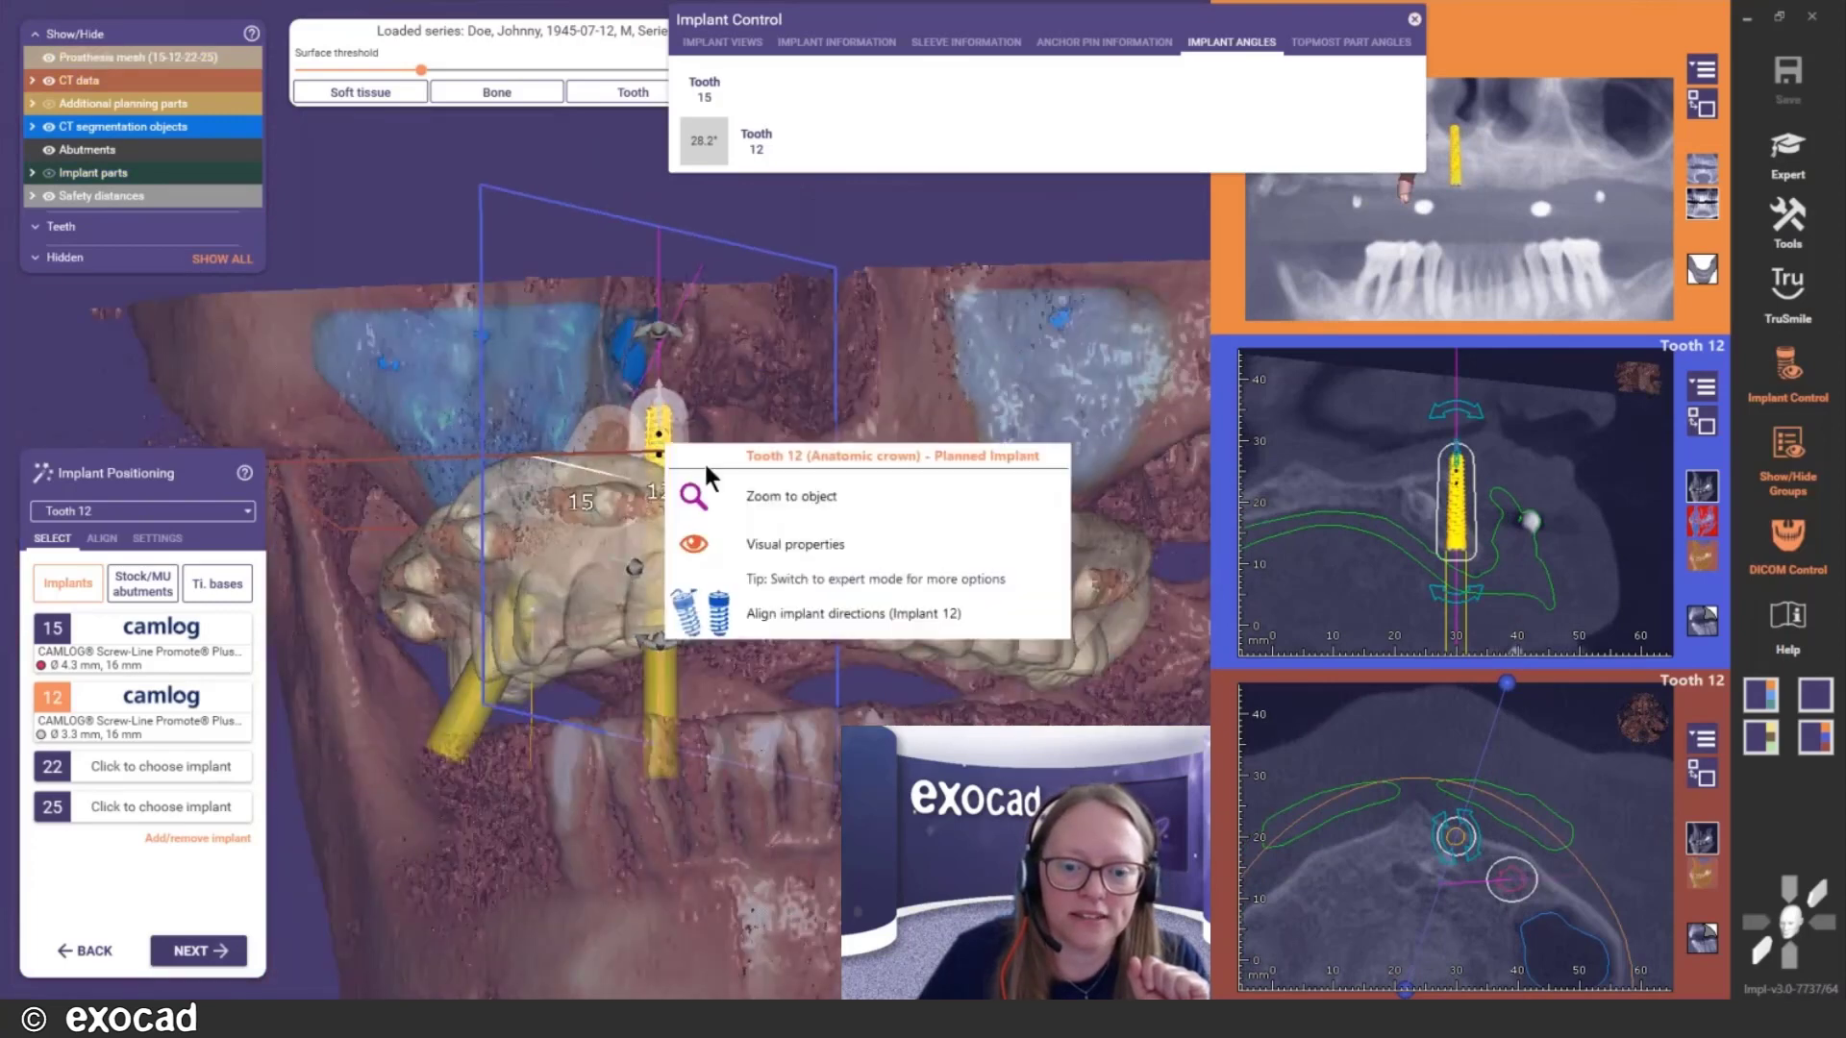
pyautogui.moveTo(845, 611)
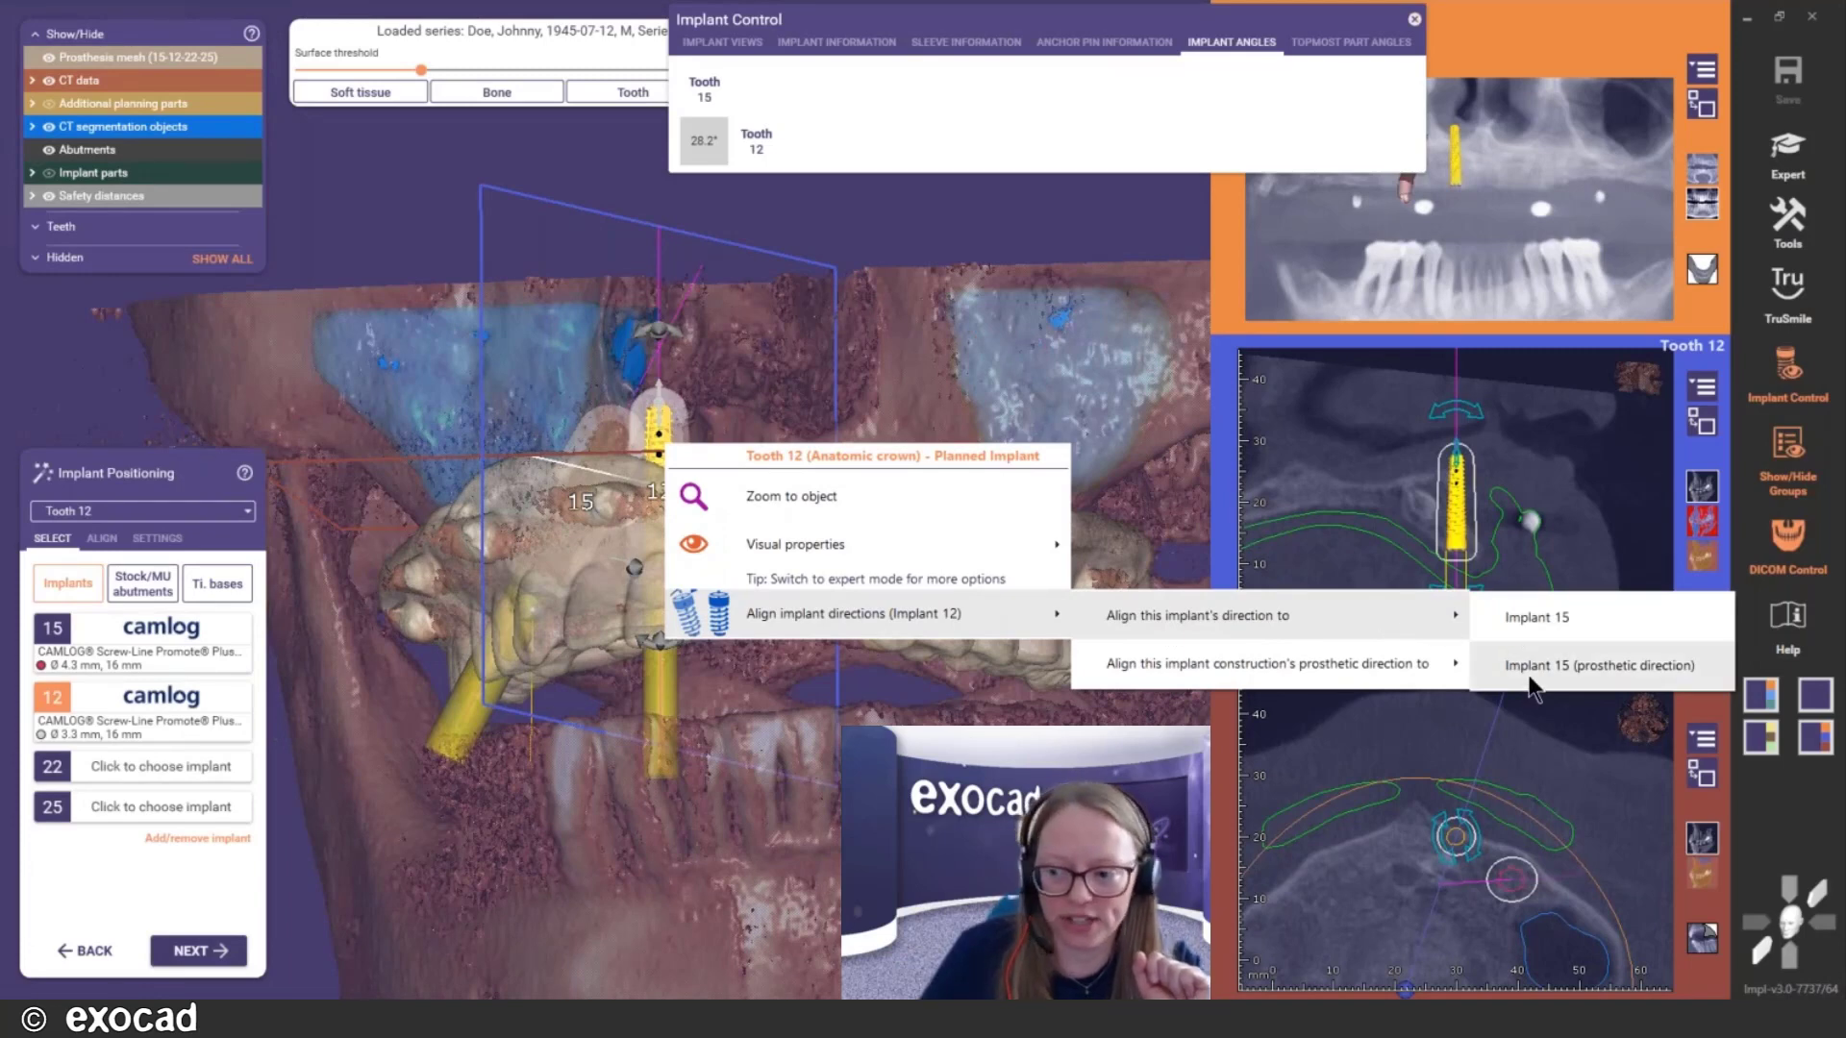
pyautogui.click(1534, 666)
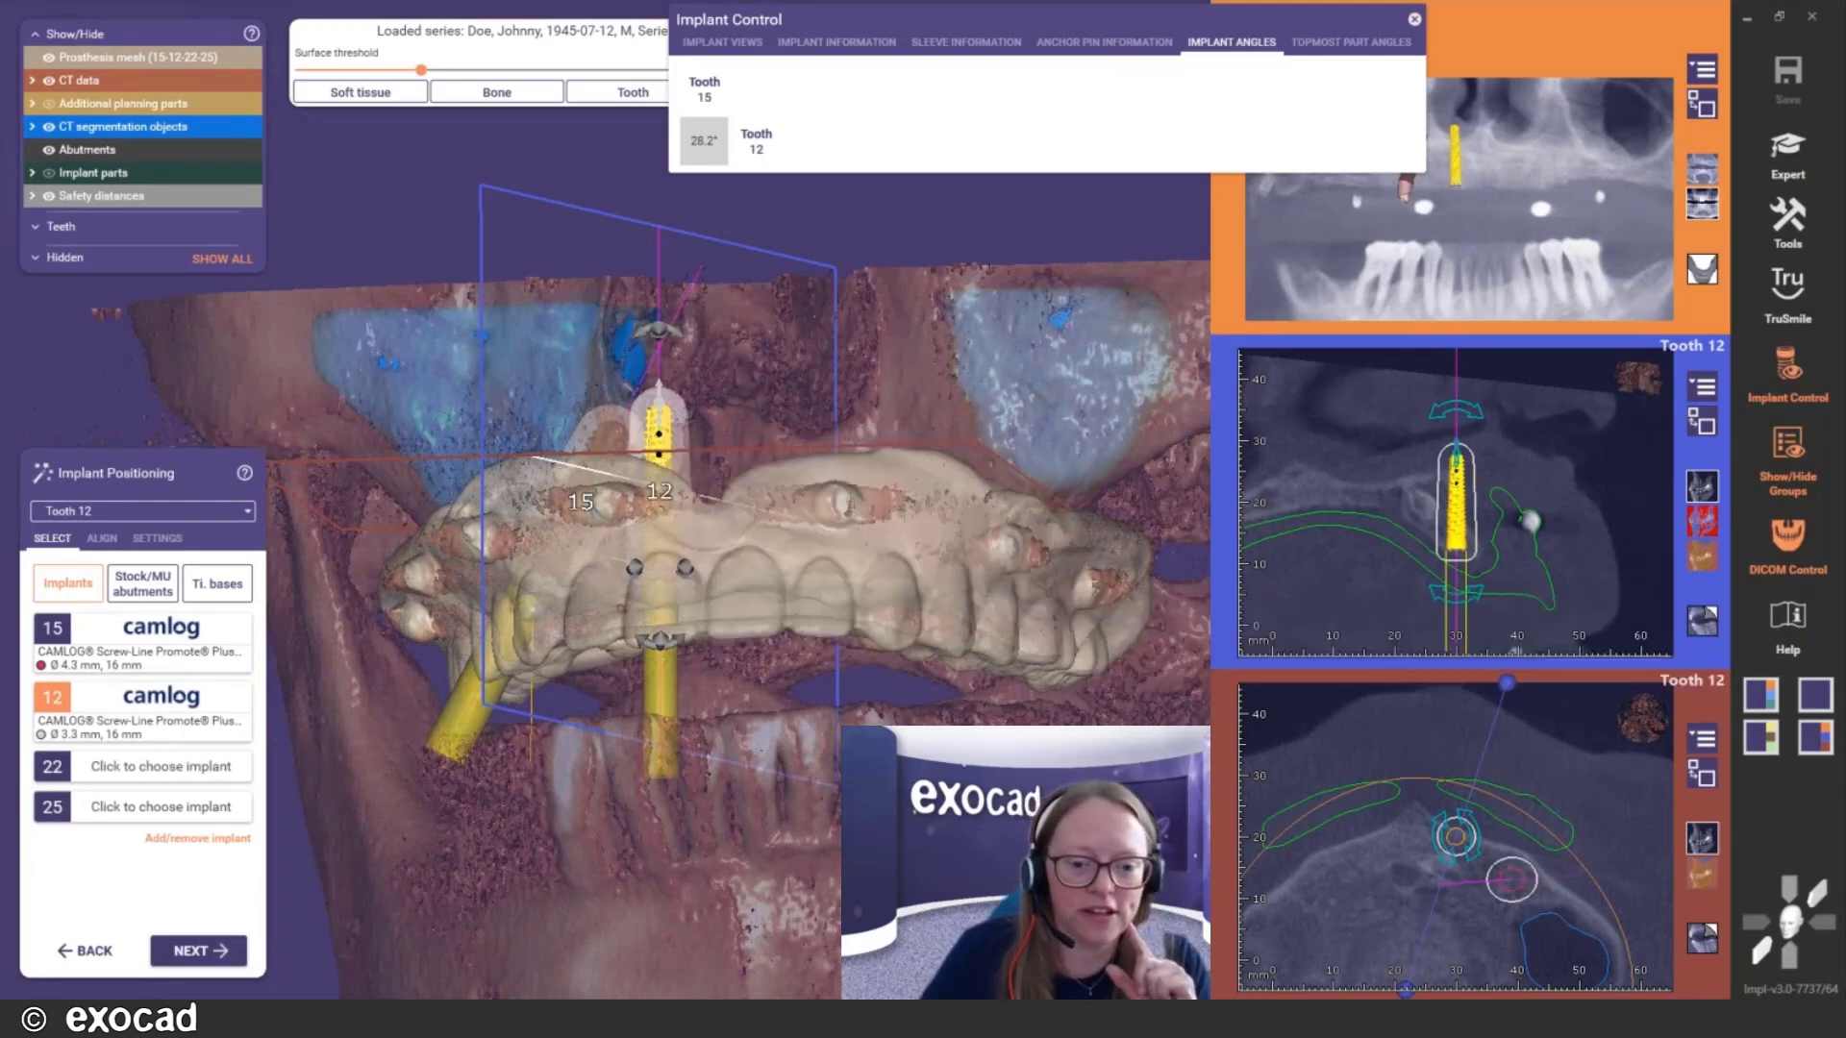
pyautogui.moveTo(885, 690); pyautogui.dragTo(514, 673, button='right')
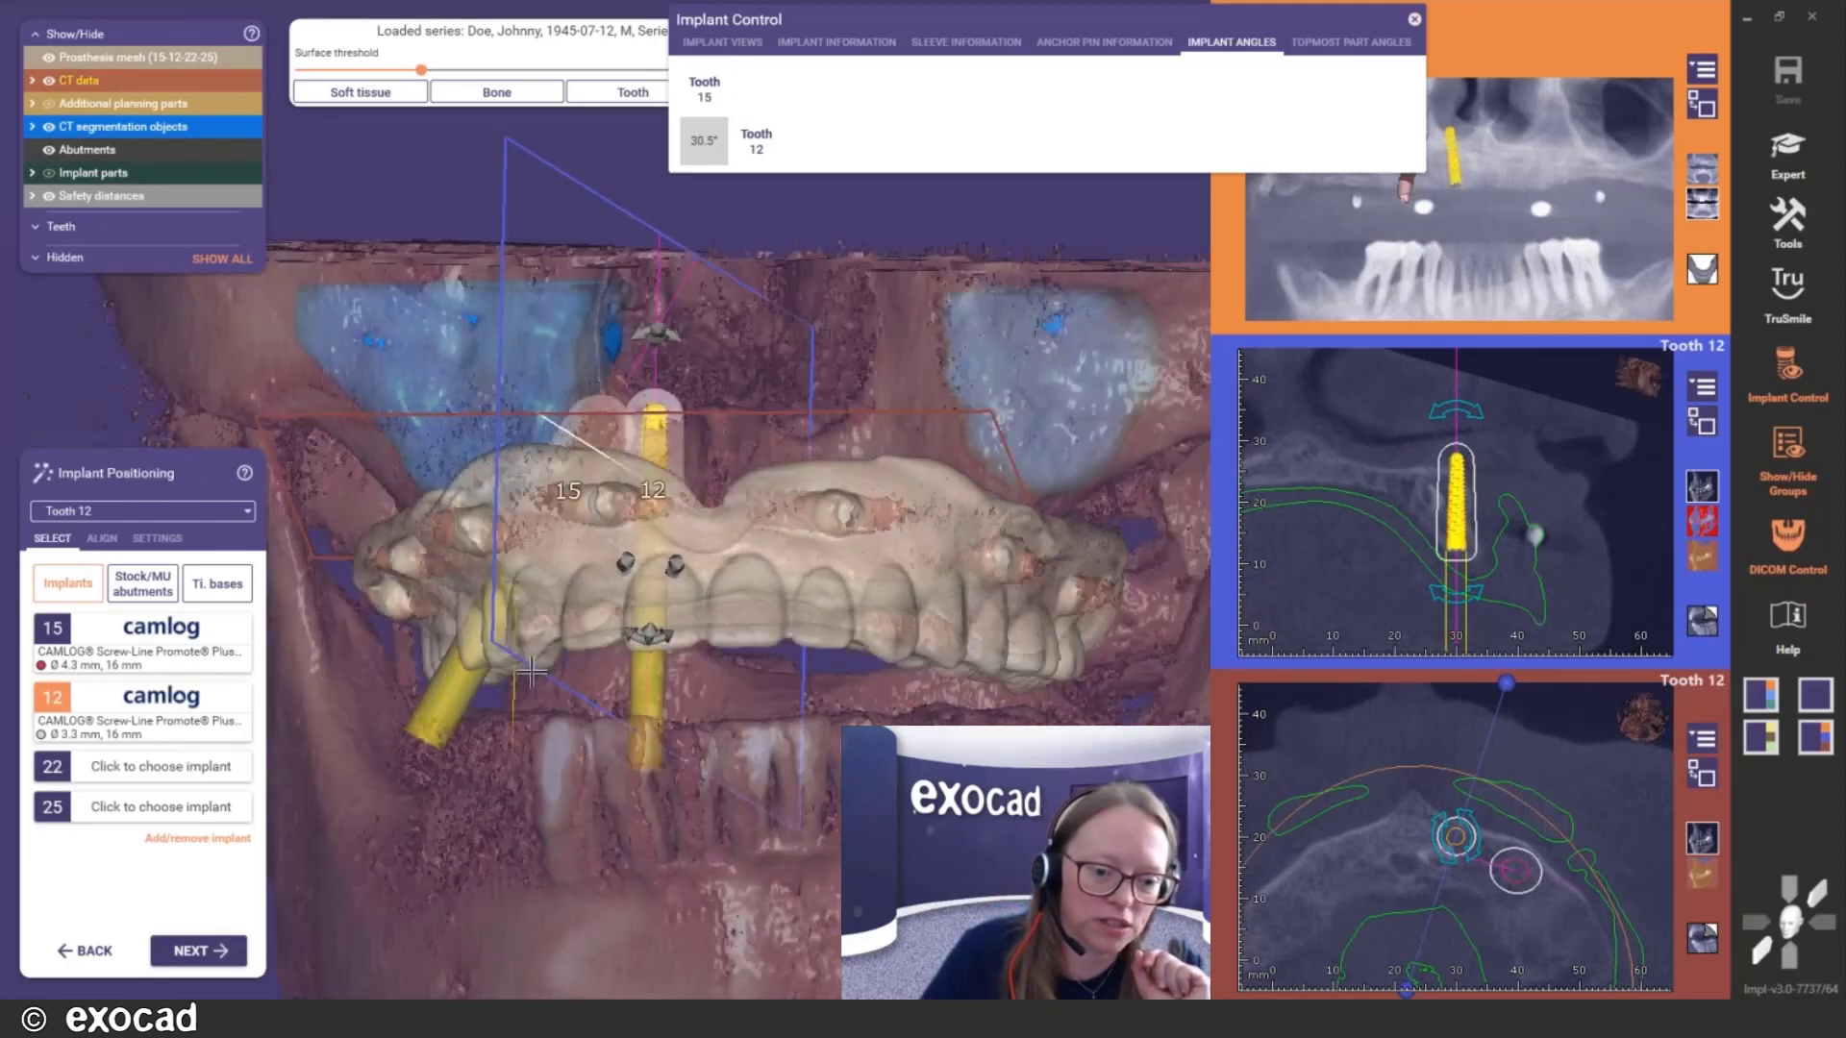
pyautogui.click(1311, 42)
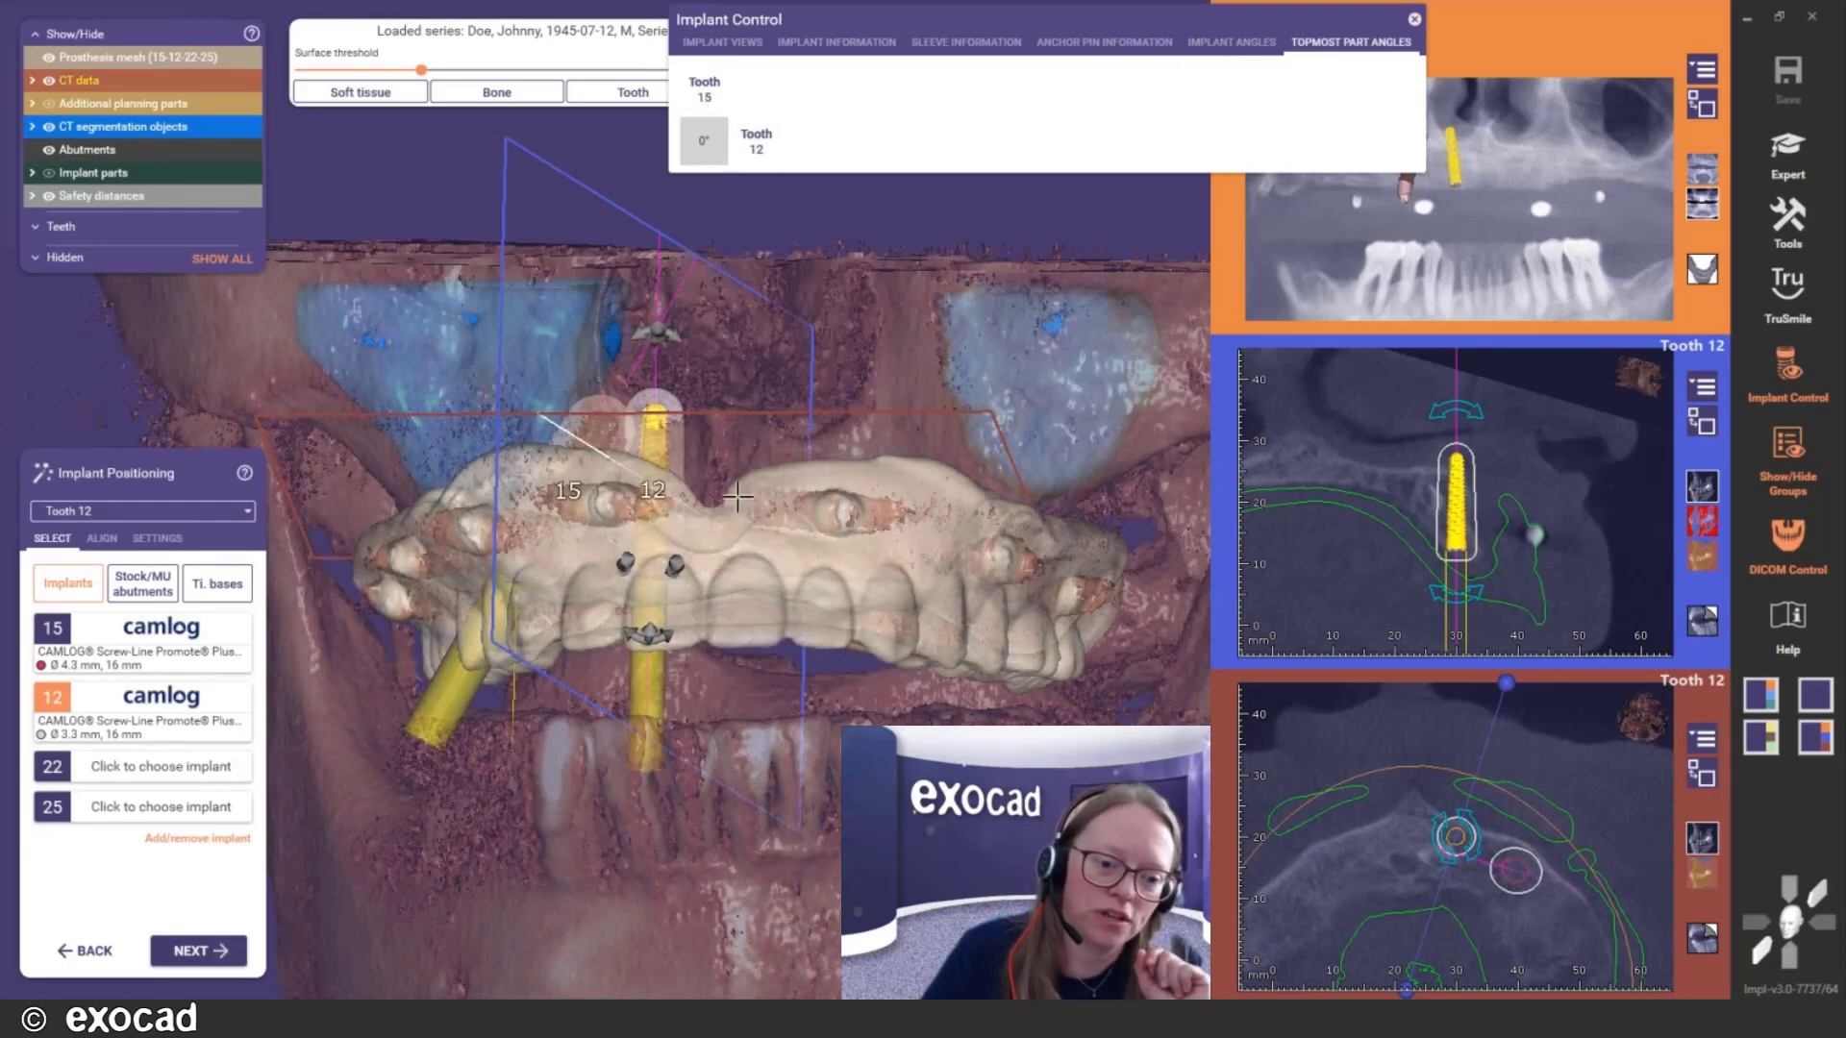
pyautogui.moveTo(783, 503); pyautogui.dragTo(733, 499, button='right')
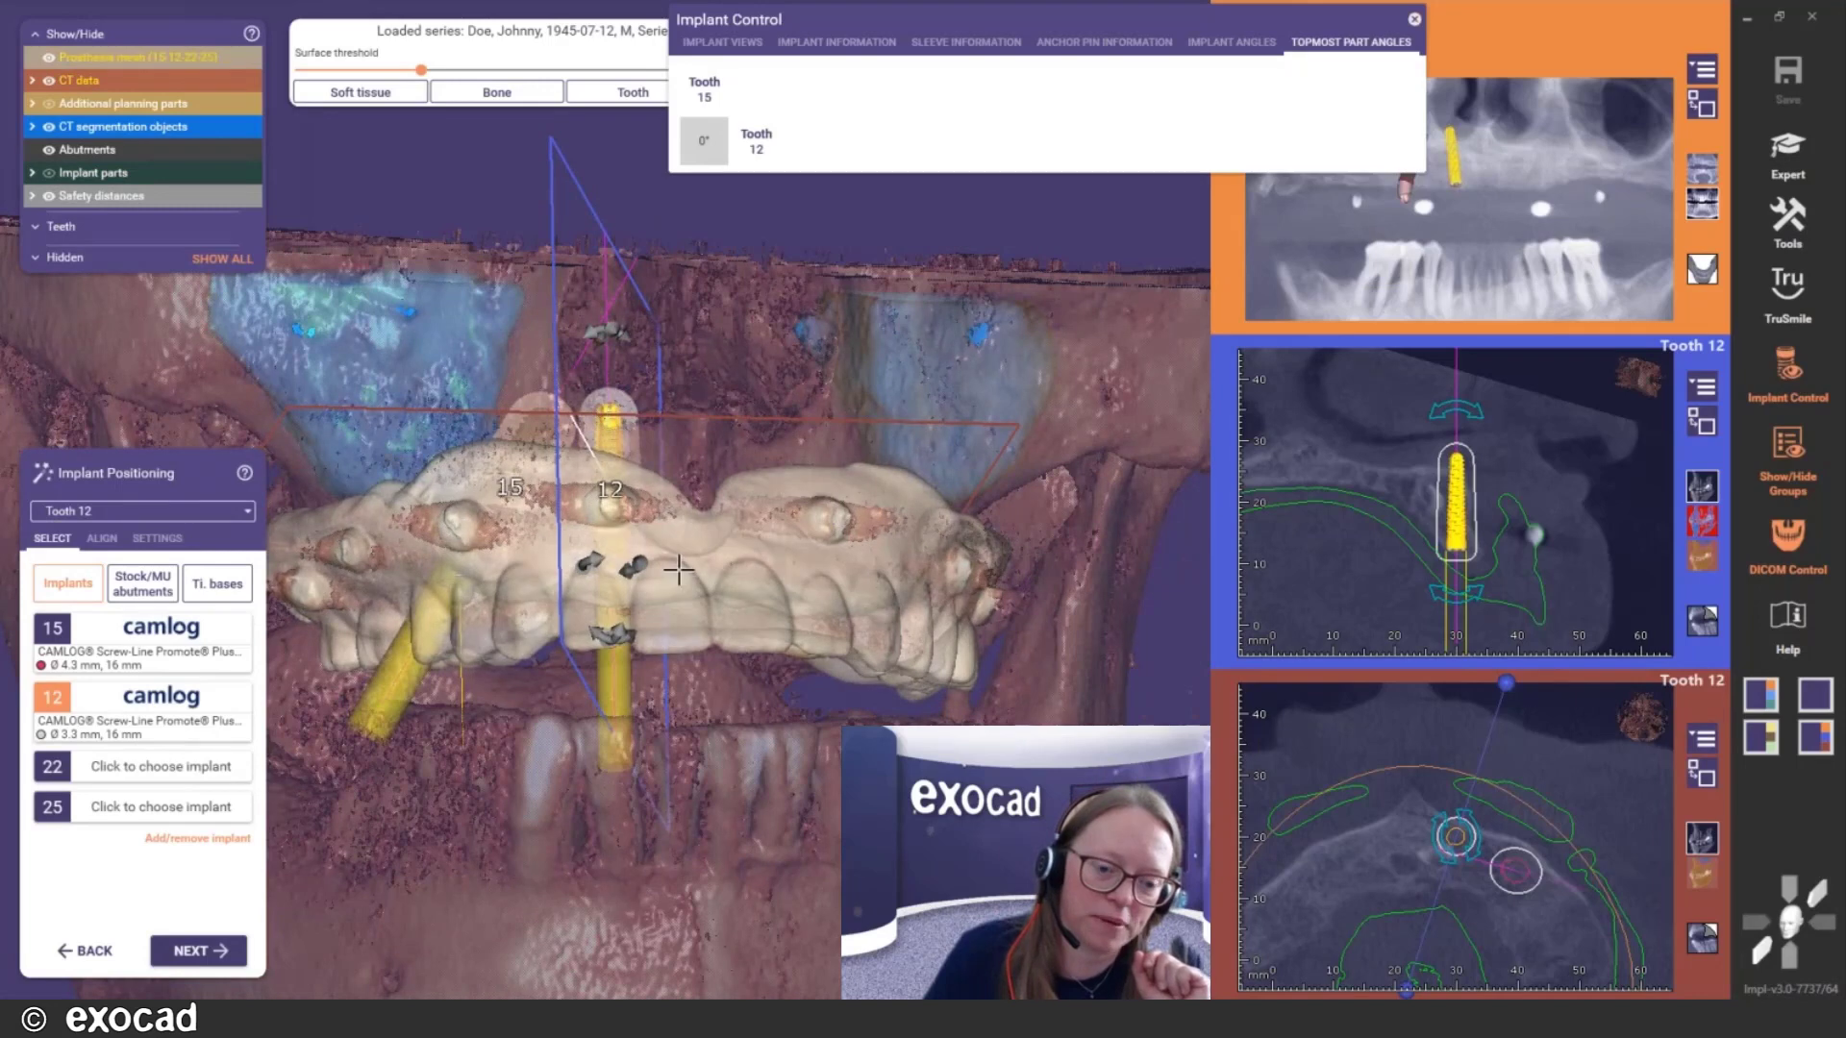
# Enlarge the cross-section view of tooth 12, shorten its implant to 11 mm, and restore the 3D model as the main view
pyautogui.moveTo(677, 569)
pyautogui.mouseDown(button='right')
pyautogui.moveTo(657, 557)
pyautogui.moveTo(673, 559)
pyautogui.mouseUp(button='right')
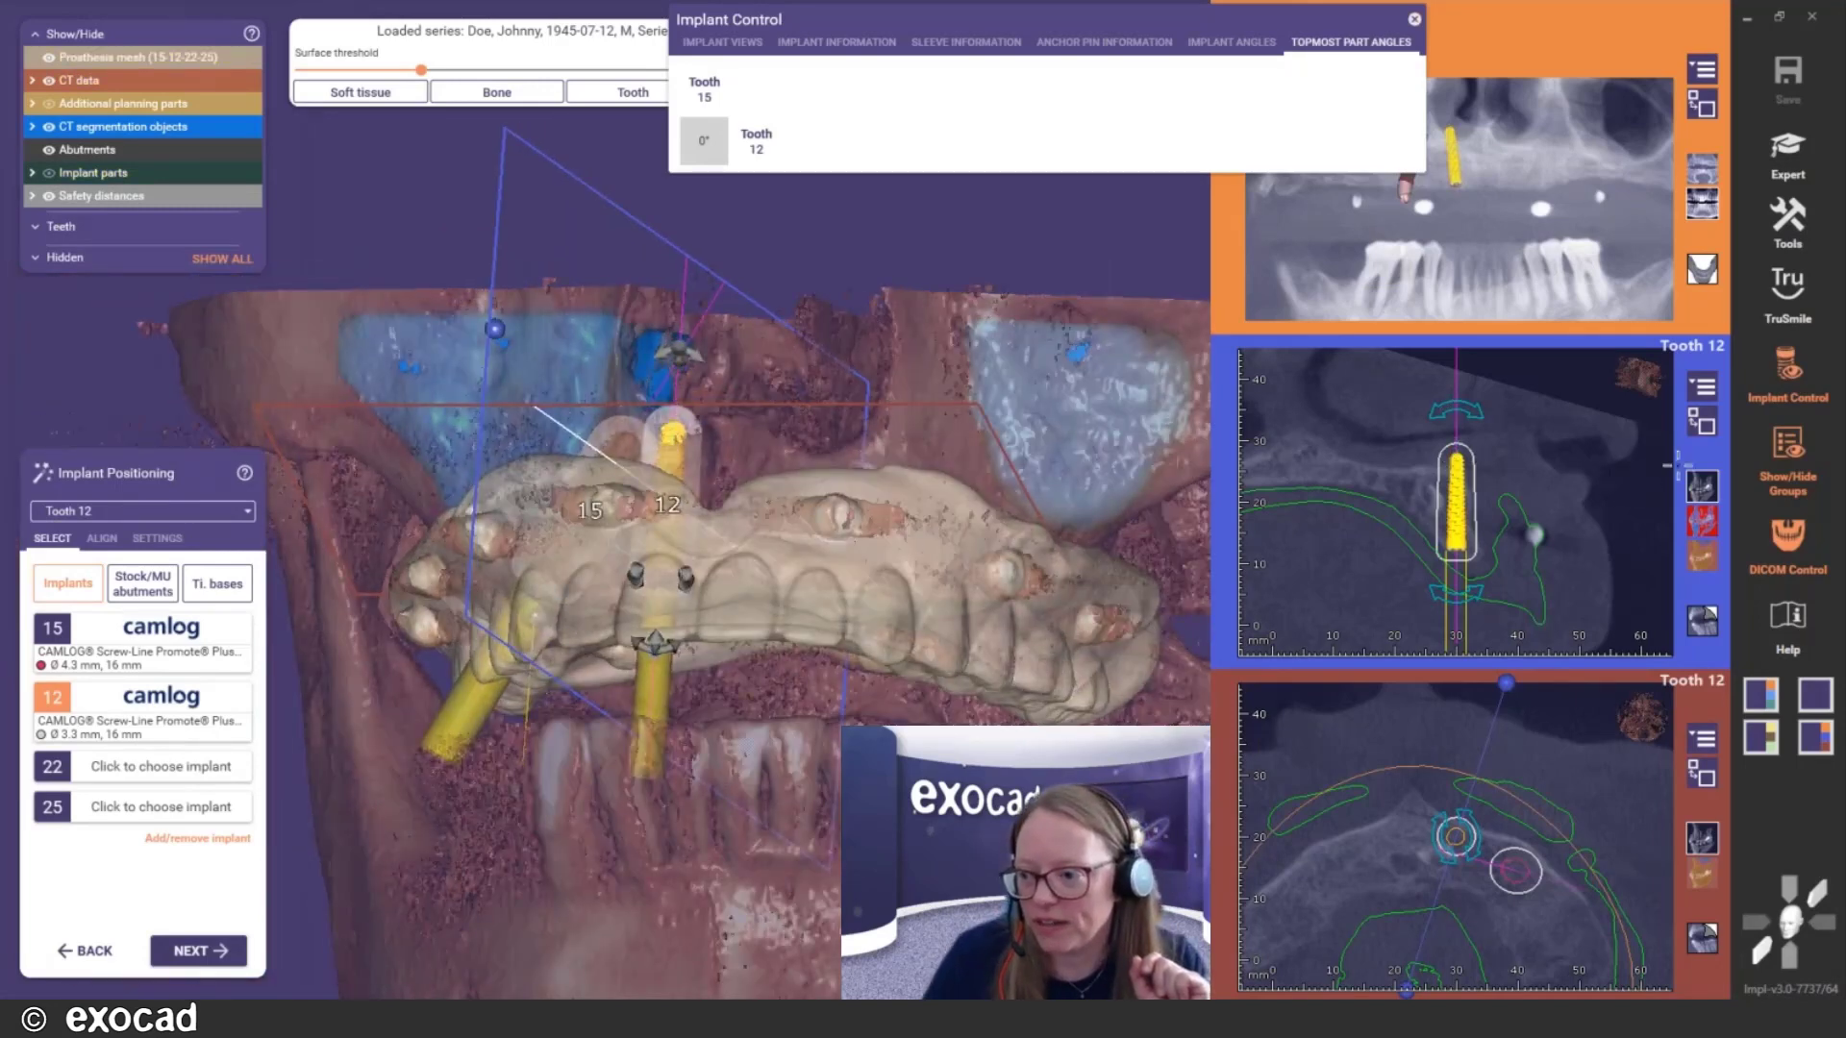
pyautogui.click(1702, 424)
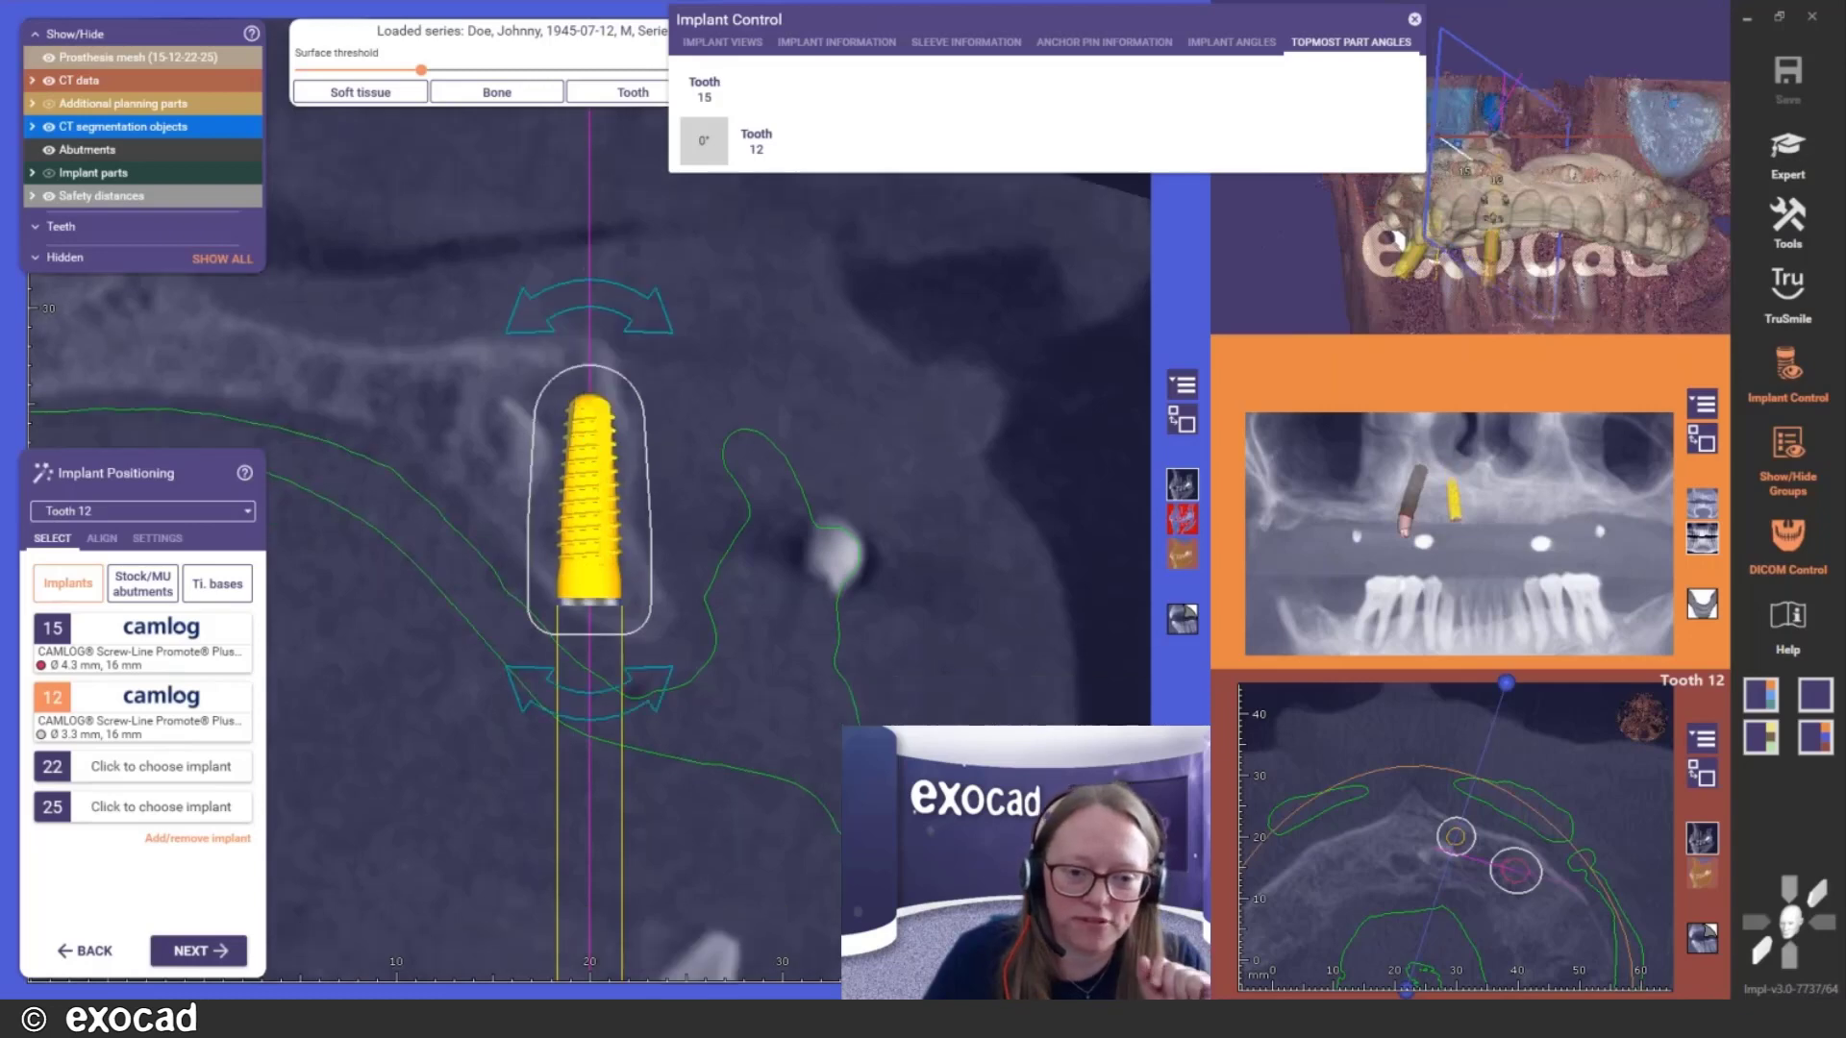
pyautogui.click(1187, 425)
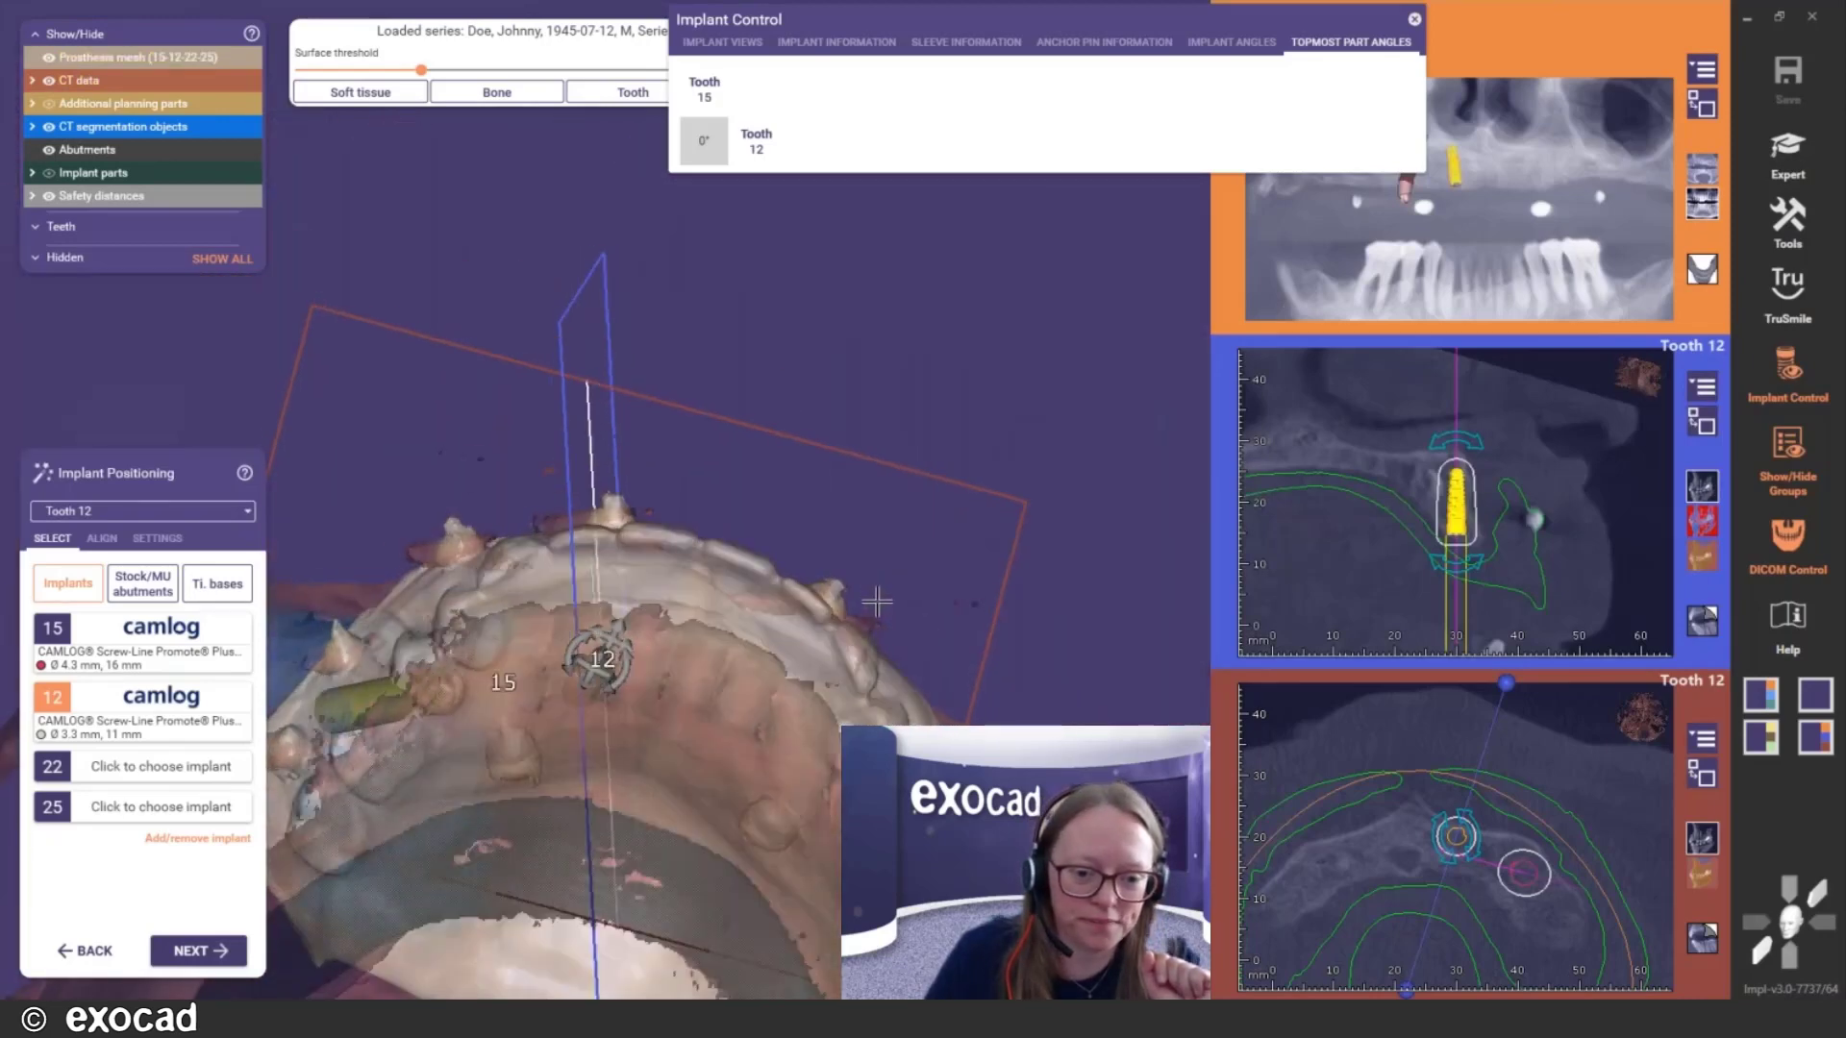
# Tilt implant 12 in the 3D view, check its implant angle to implant 15, and close Implant Control
pyautogui.moveTo(599, 661)
pyautogui.mouseDown()
pyautogui.moveTo(589, 634)
pyautogui.moveTo(594, 660)
pyautogui.mouseUp()
pyautogui.moveTo(856, 681); pyautogui.dragTo(851, 567, button='right')
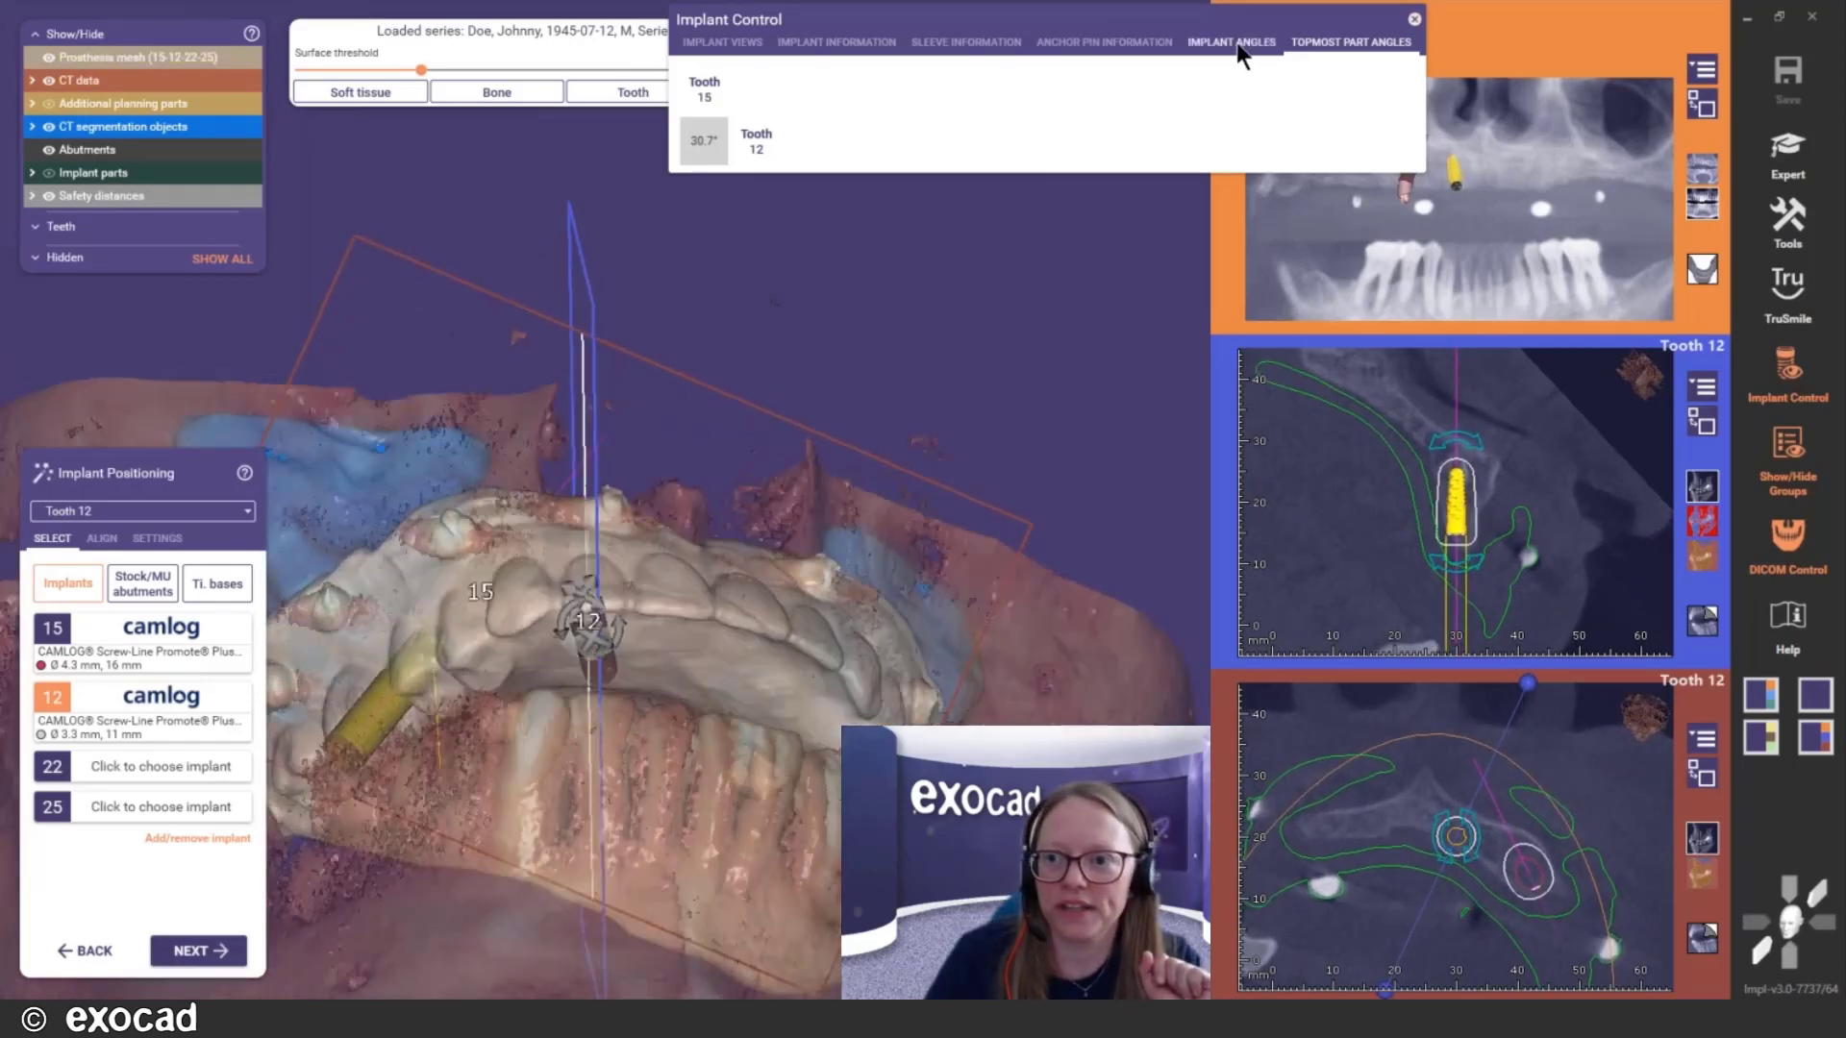
pyautogui.click(1236, 42)
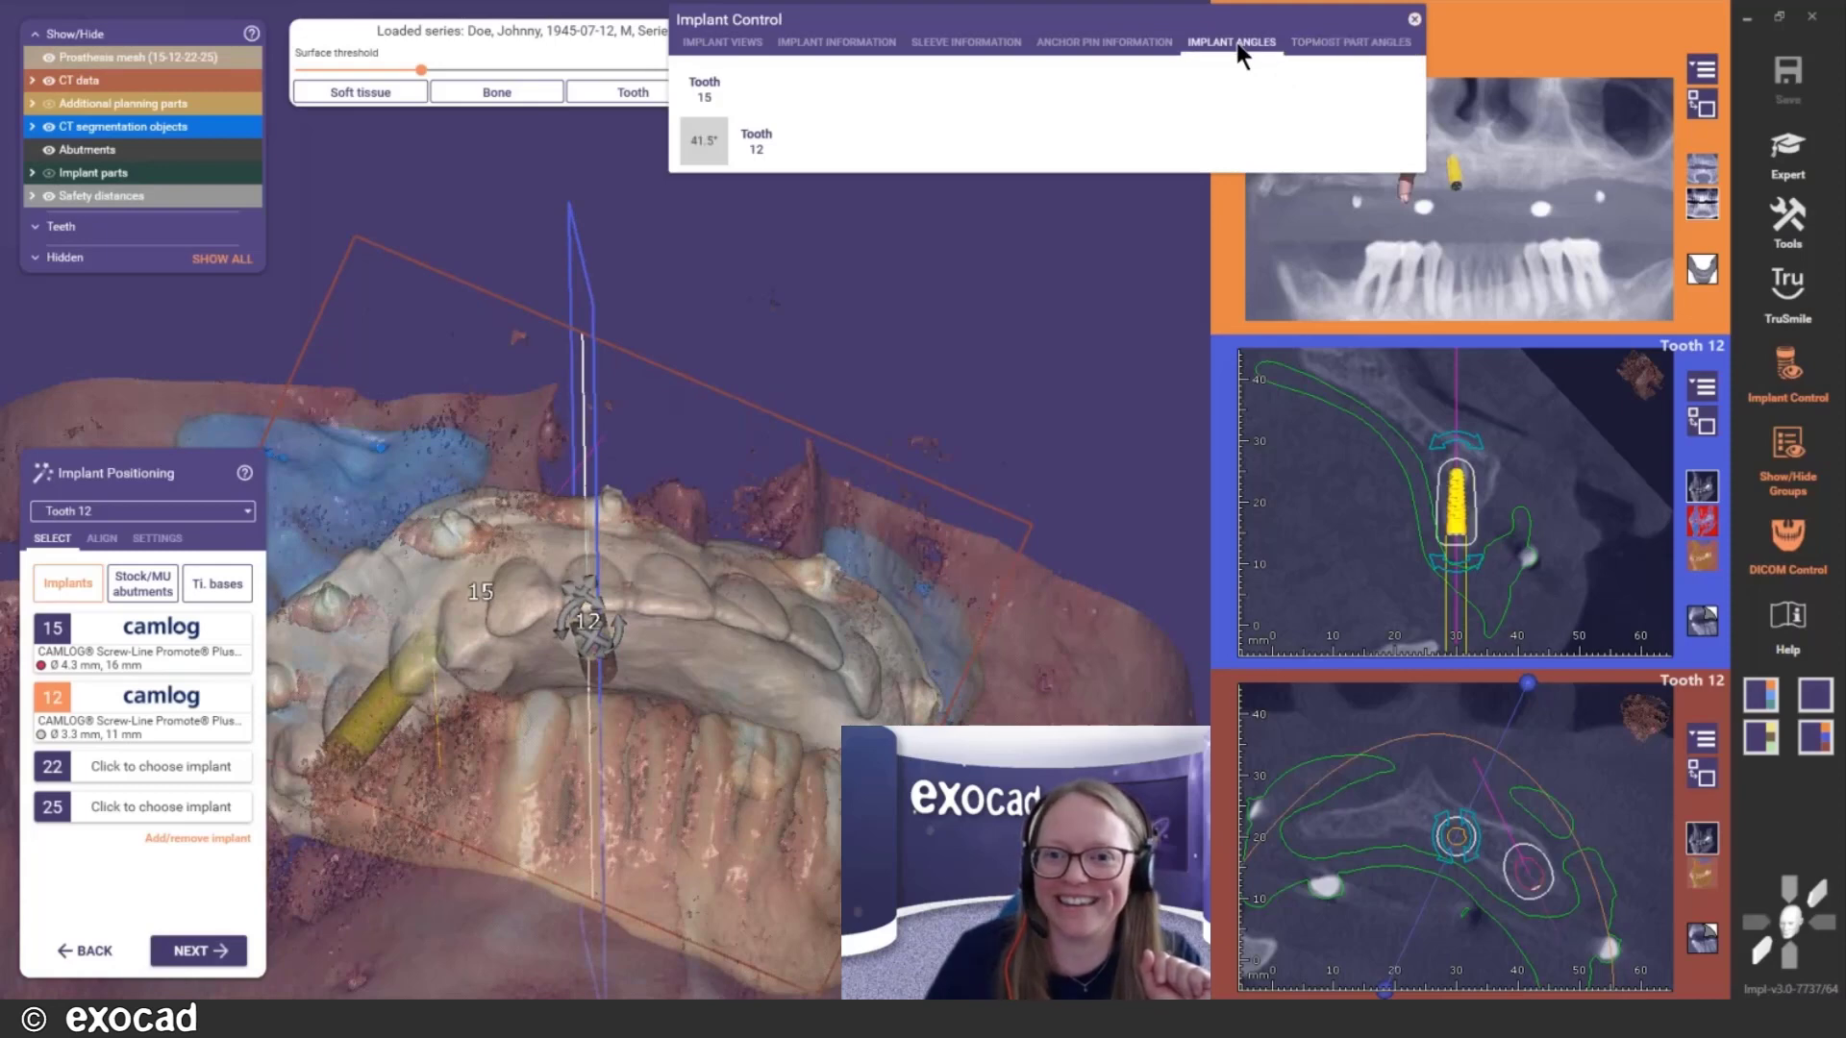
pyautogui.moveTo(699, 529); pyautogui.dragTo(675, 615, button='right')
pyautogui.click(1414, 19)
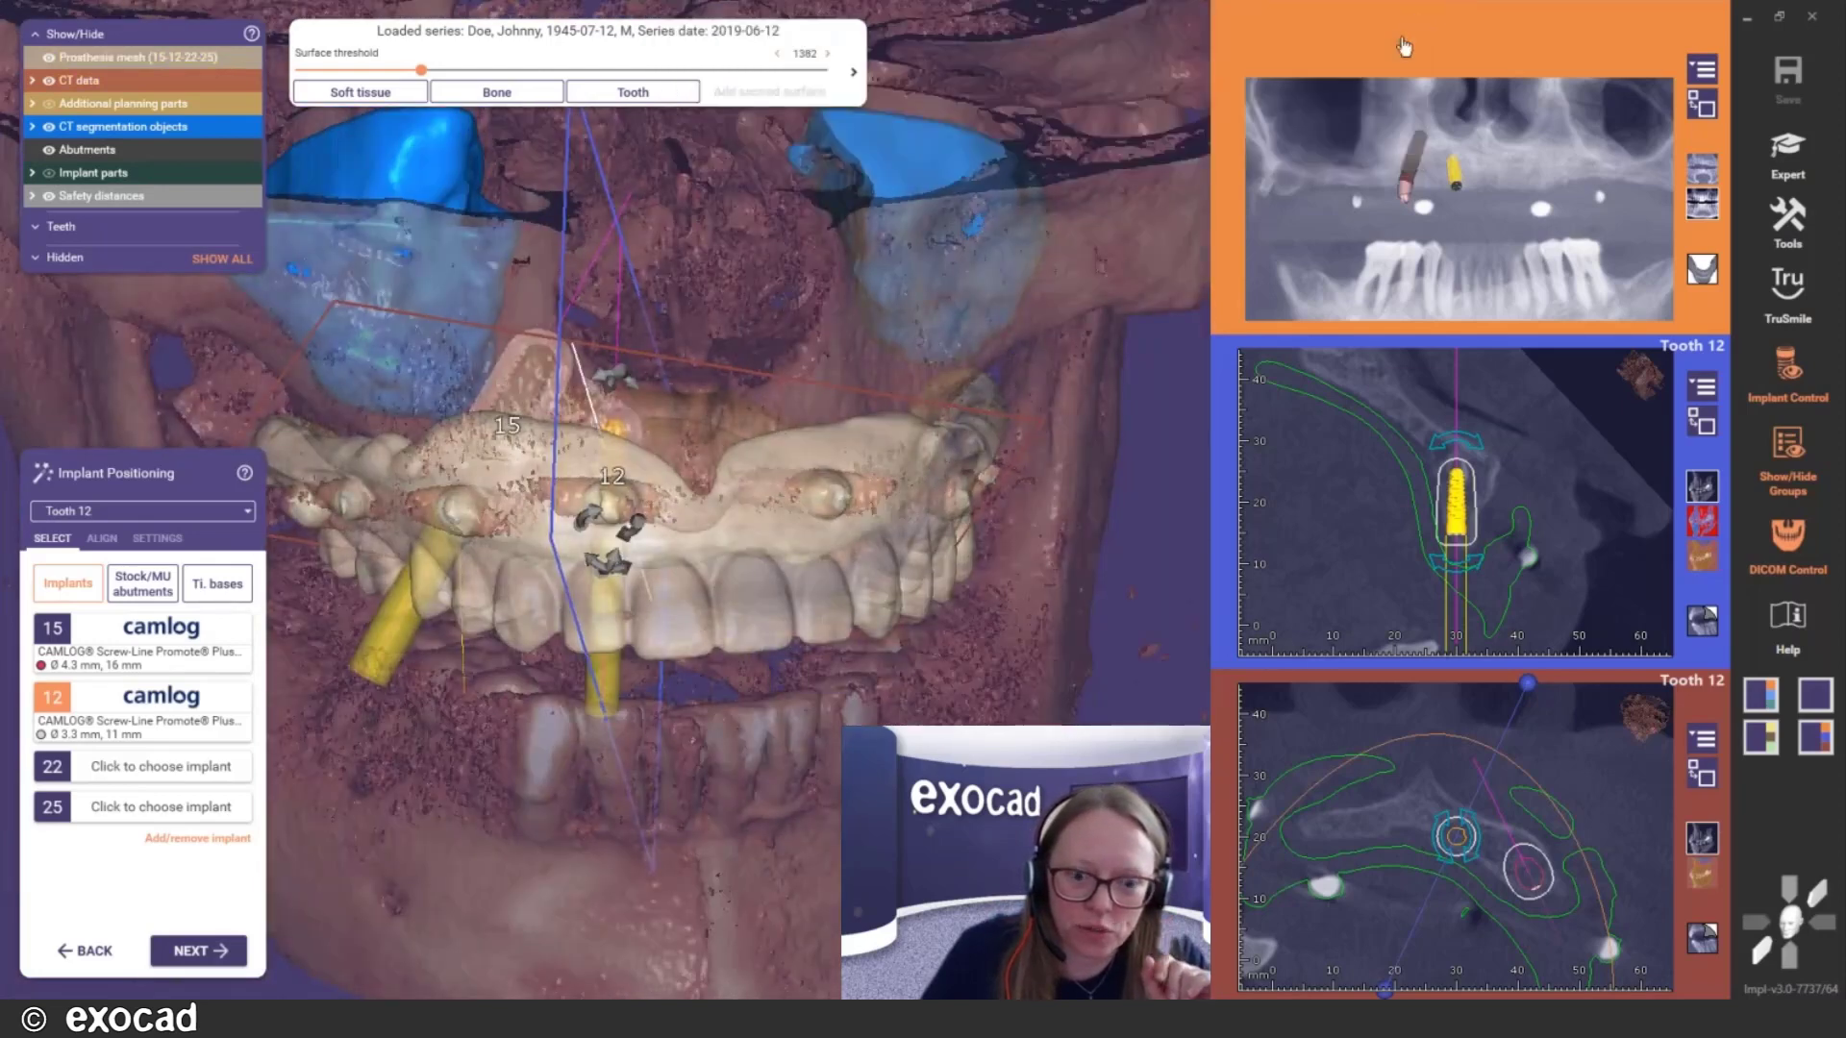
# Make implant 15 the active implant in the 3D view
pyautogui.moveTo(848, 534); pyautogui.dragTo(846, 451, button='right')
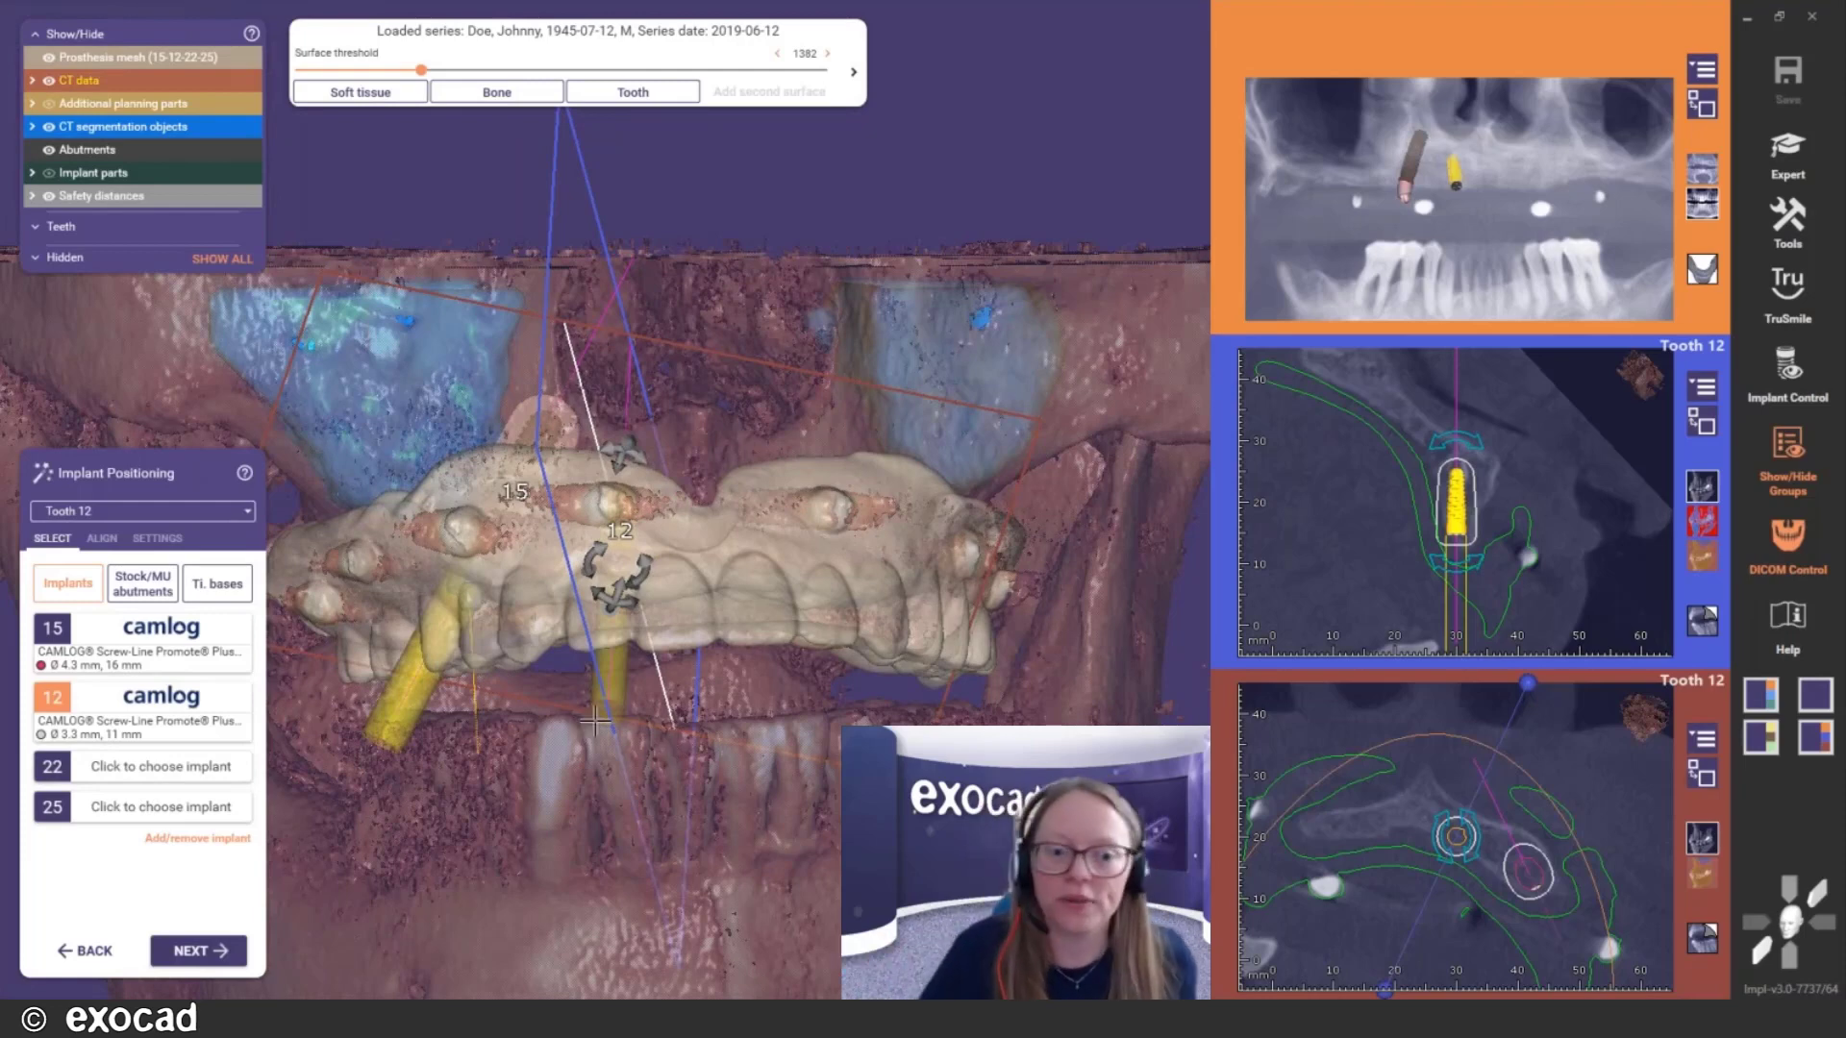
pyautogui.moveTo(603, 721); pyautogui.dragTo(841, 721, button='right')
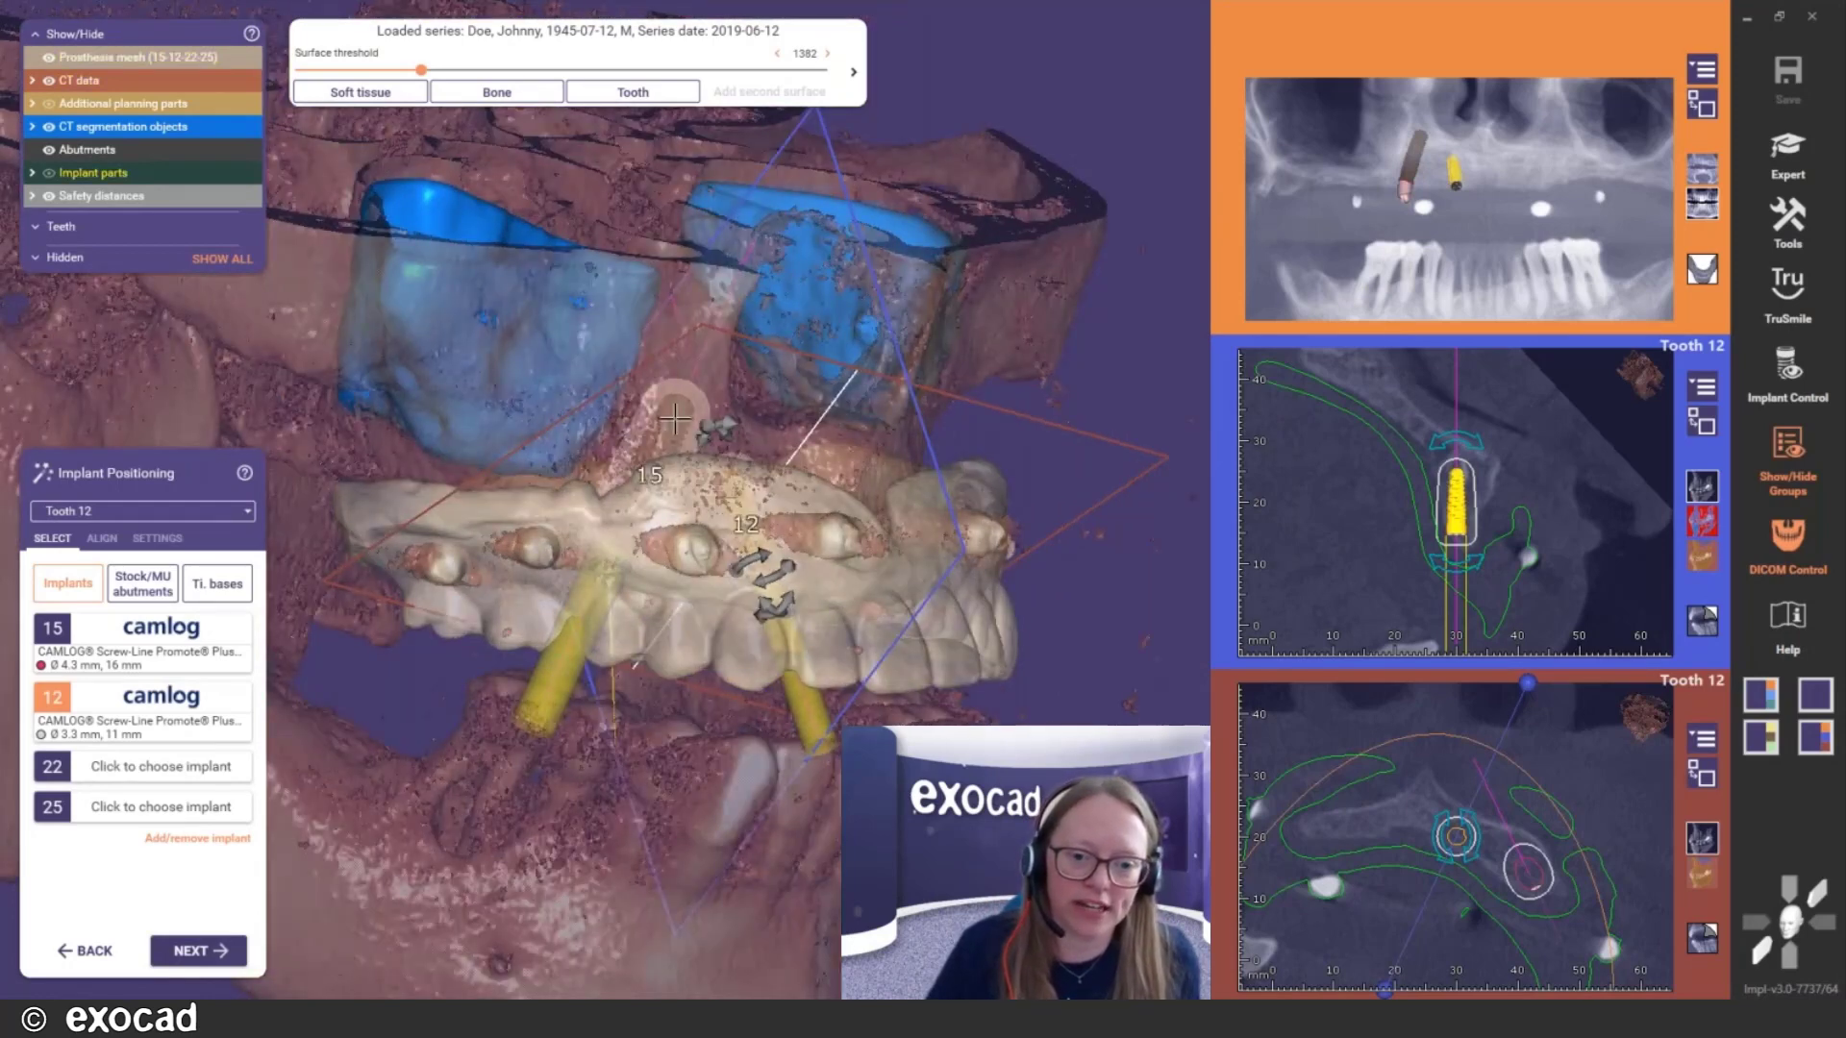
pyautogui.click(674, 417)
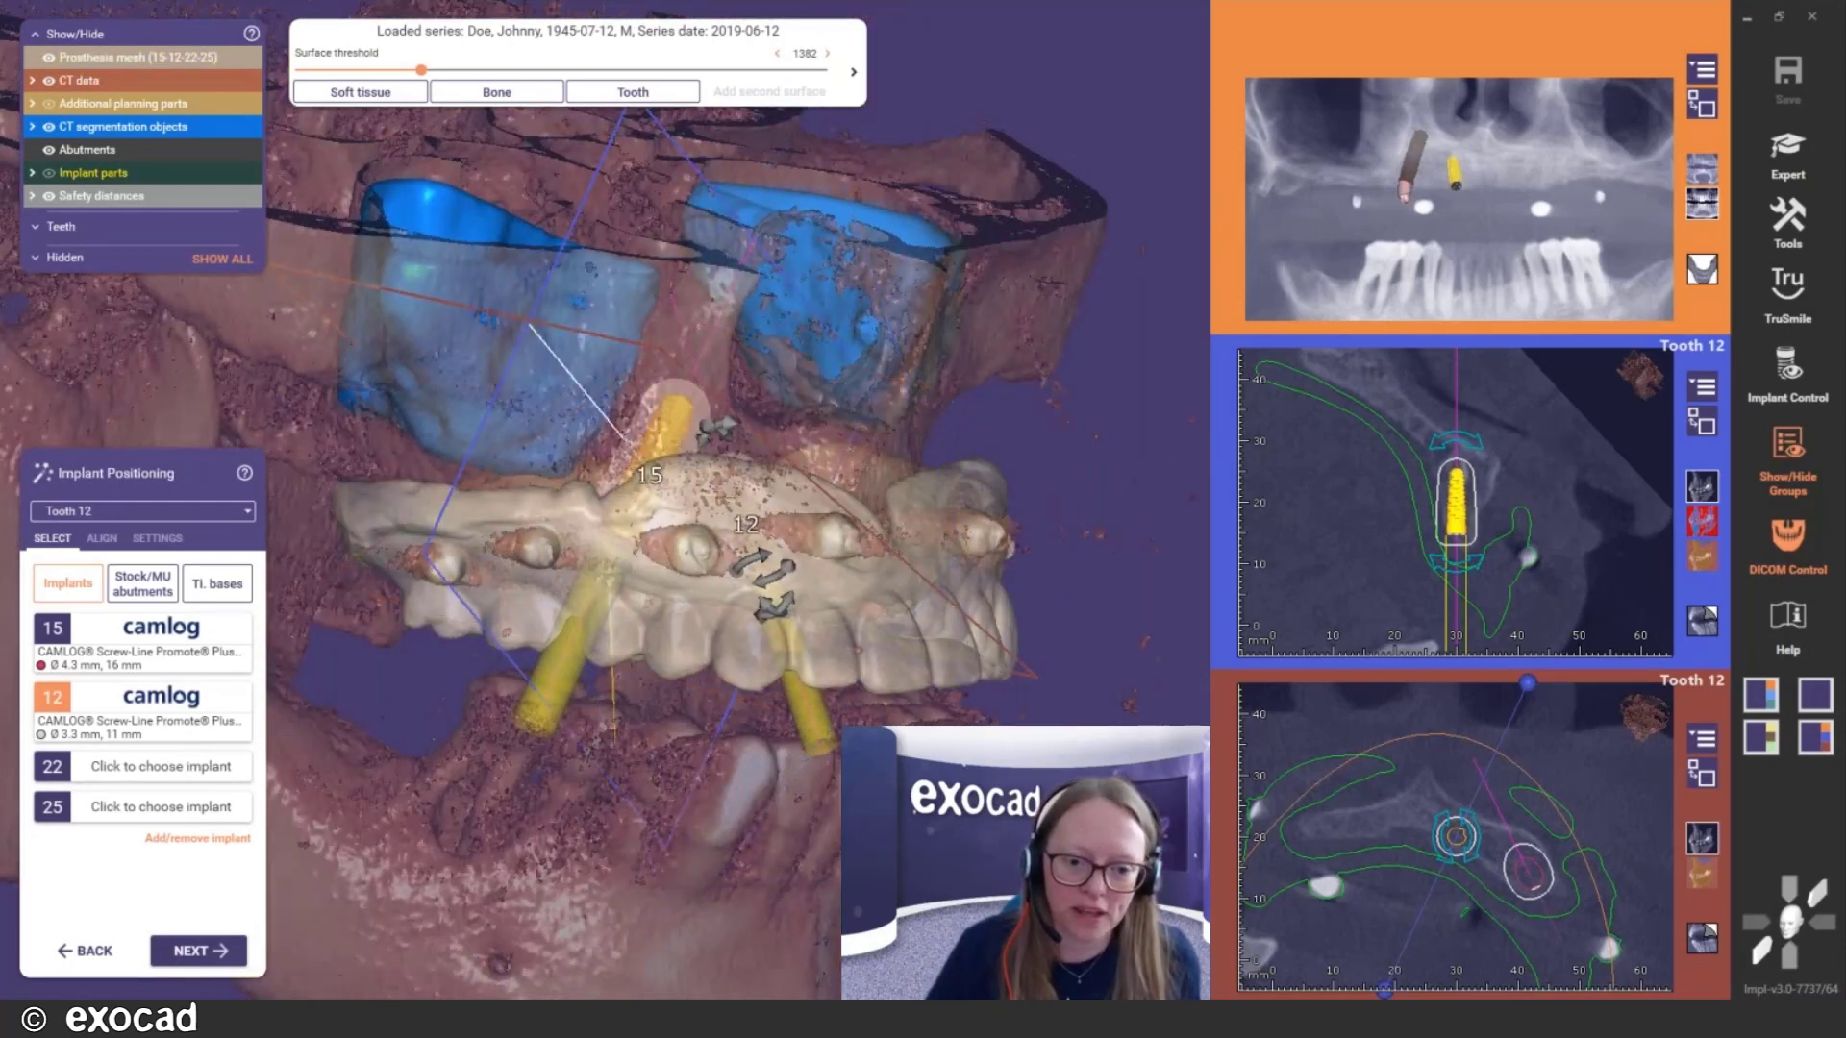
pyautogui.moveTo(675, 417); pyautogui.dragTo(625, 542)
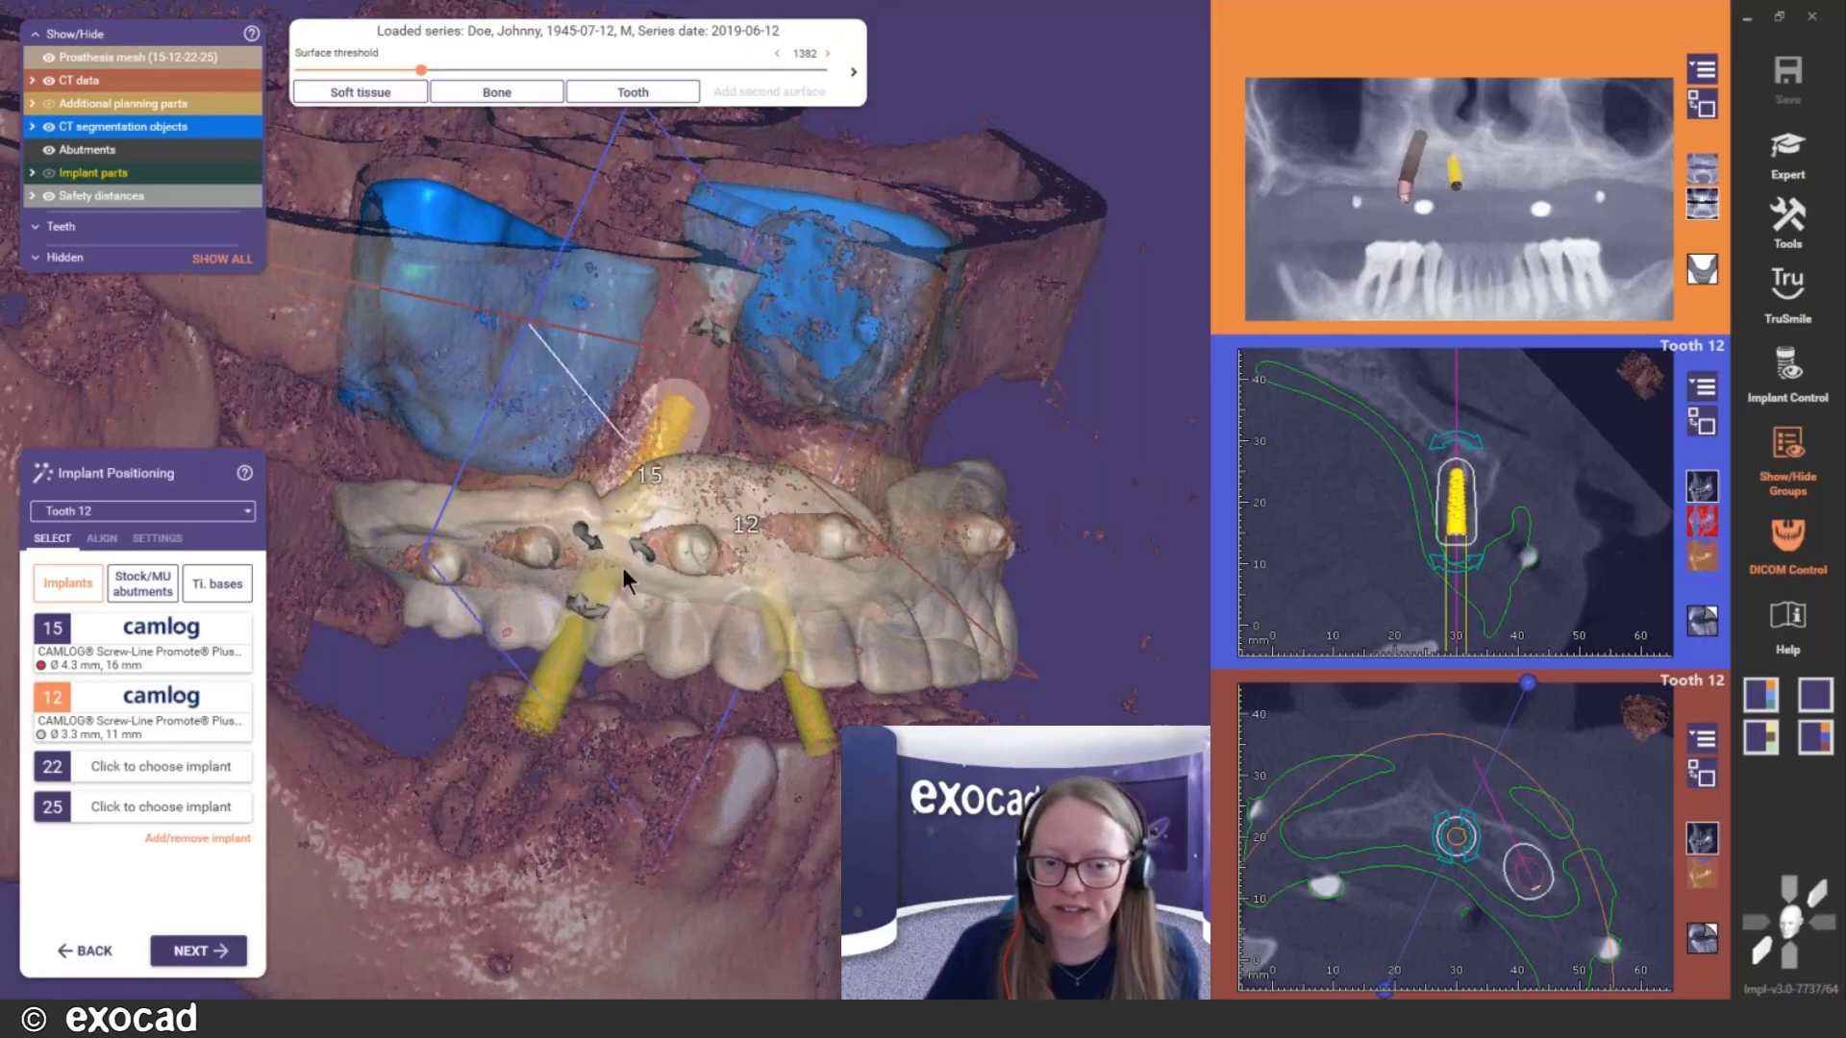
pyautogui.click(669, 429)
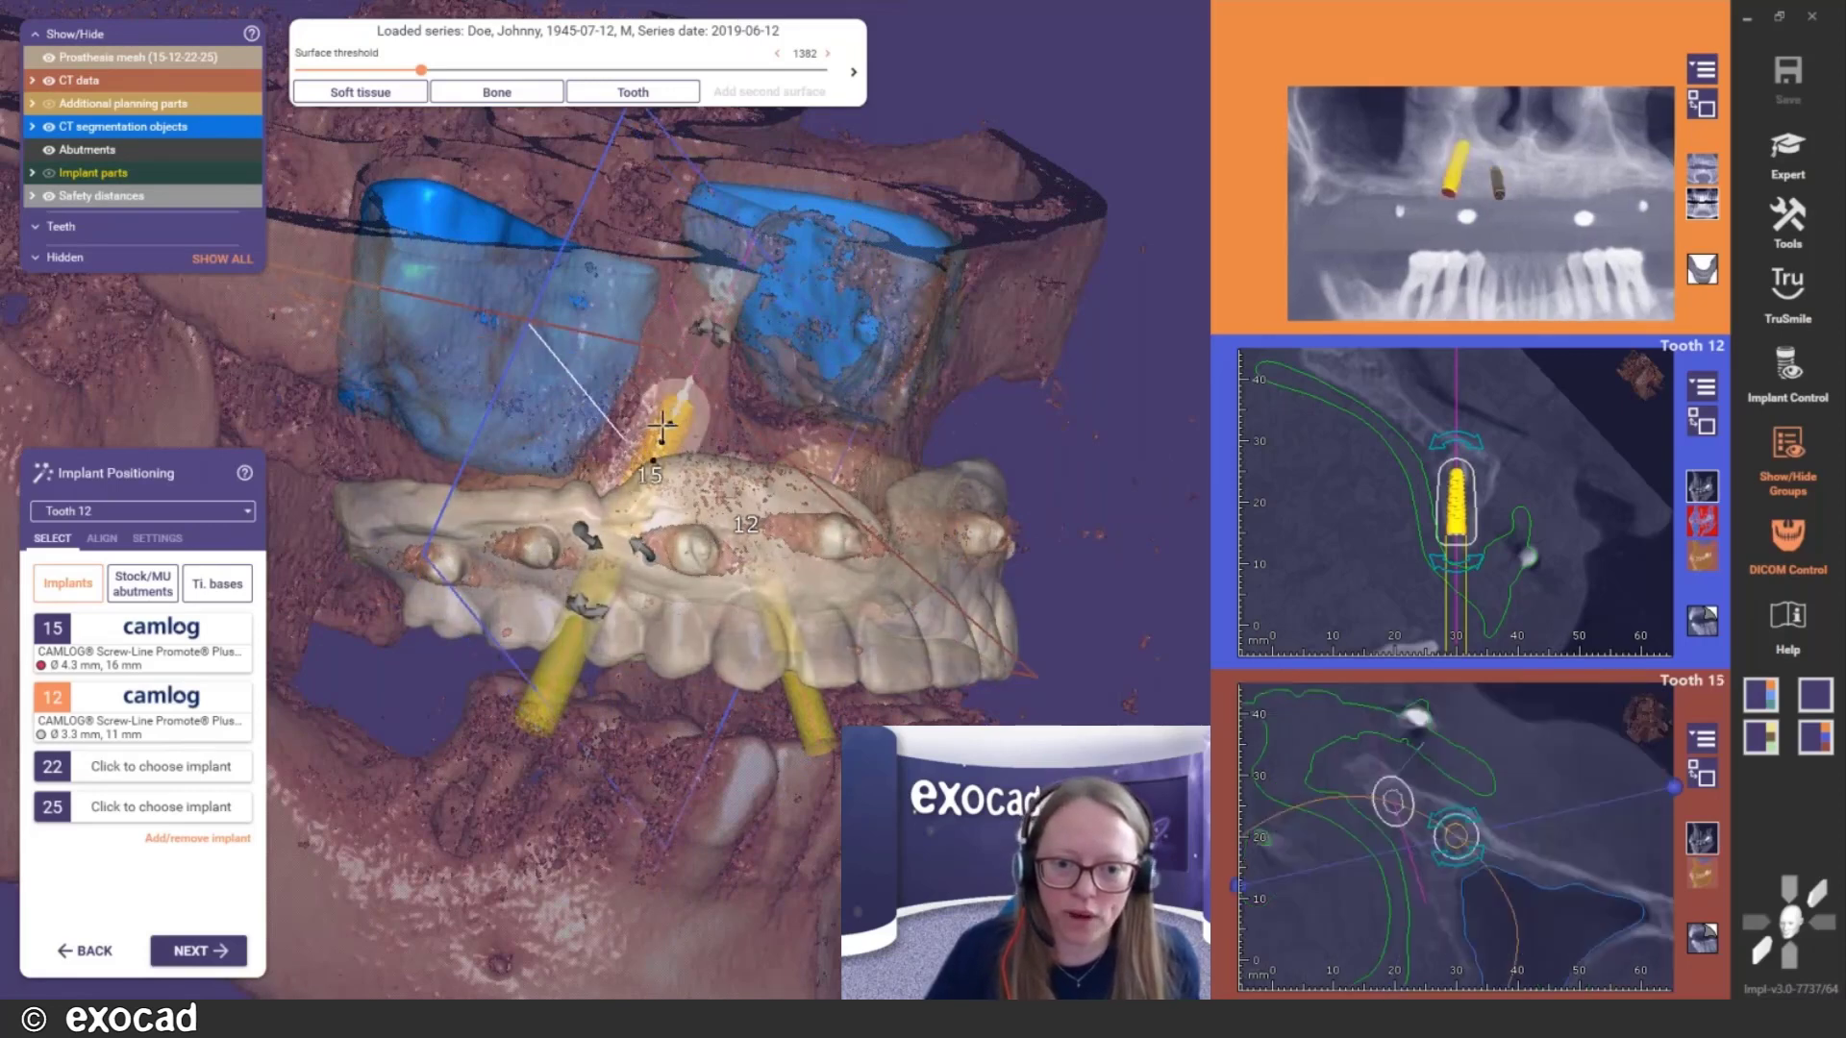
pyautogui.moveTo(658, 436); pyautogui.dragTo(744, 450, button='right')
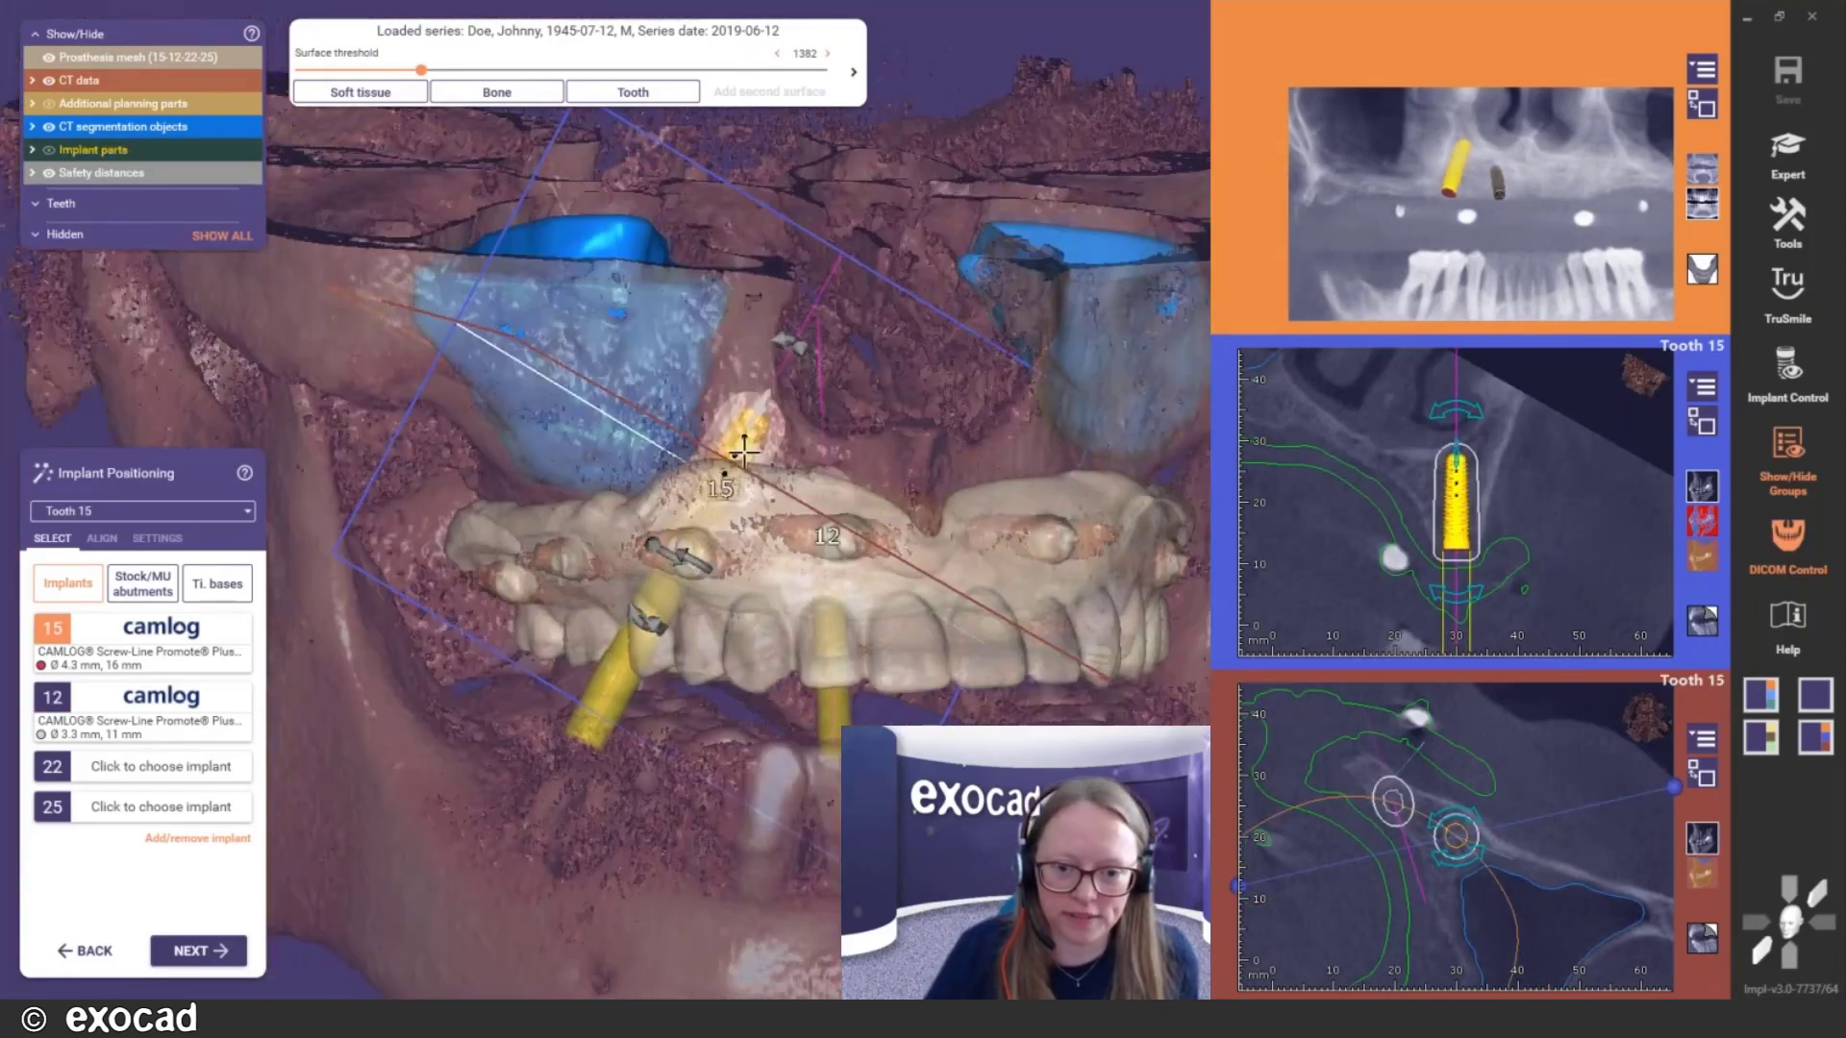
# Hide the prosthesis mesh in the 3D view so implants 15 and 12 are exposed
pyautogui.rightClick(744, 450)
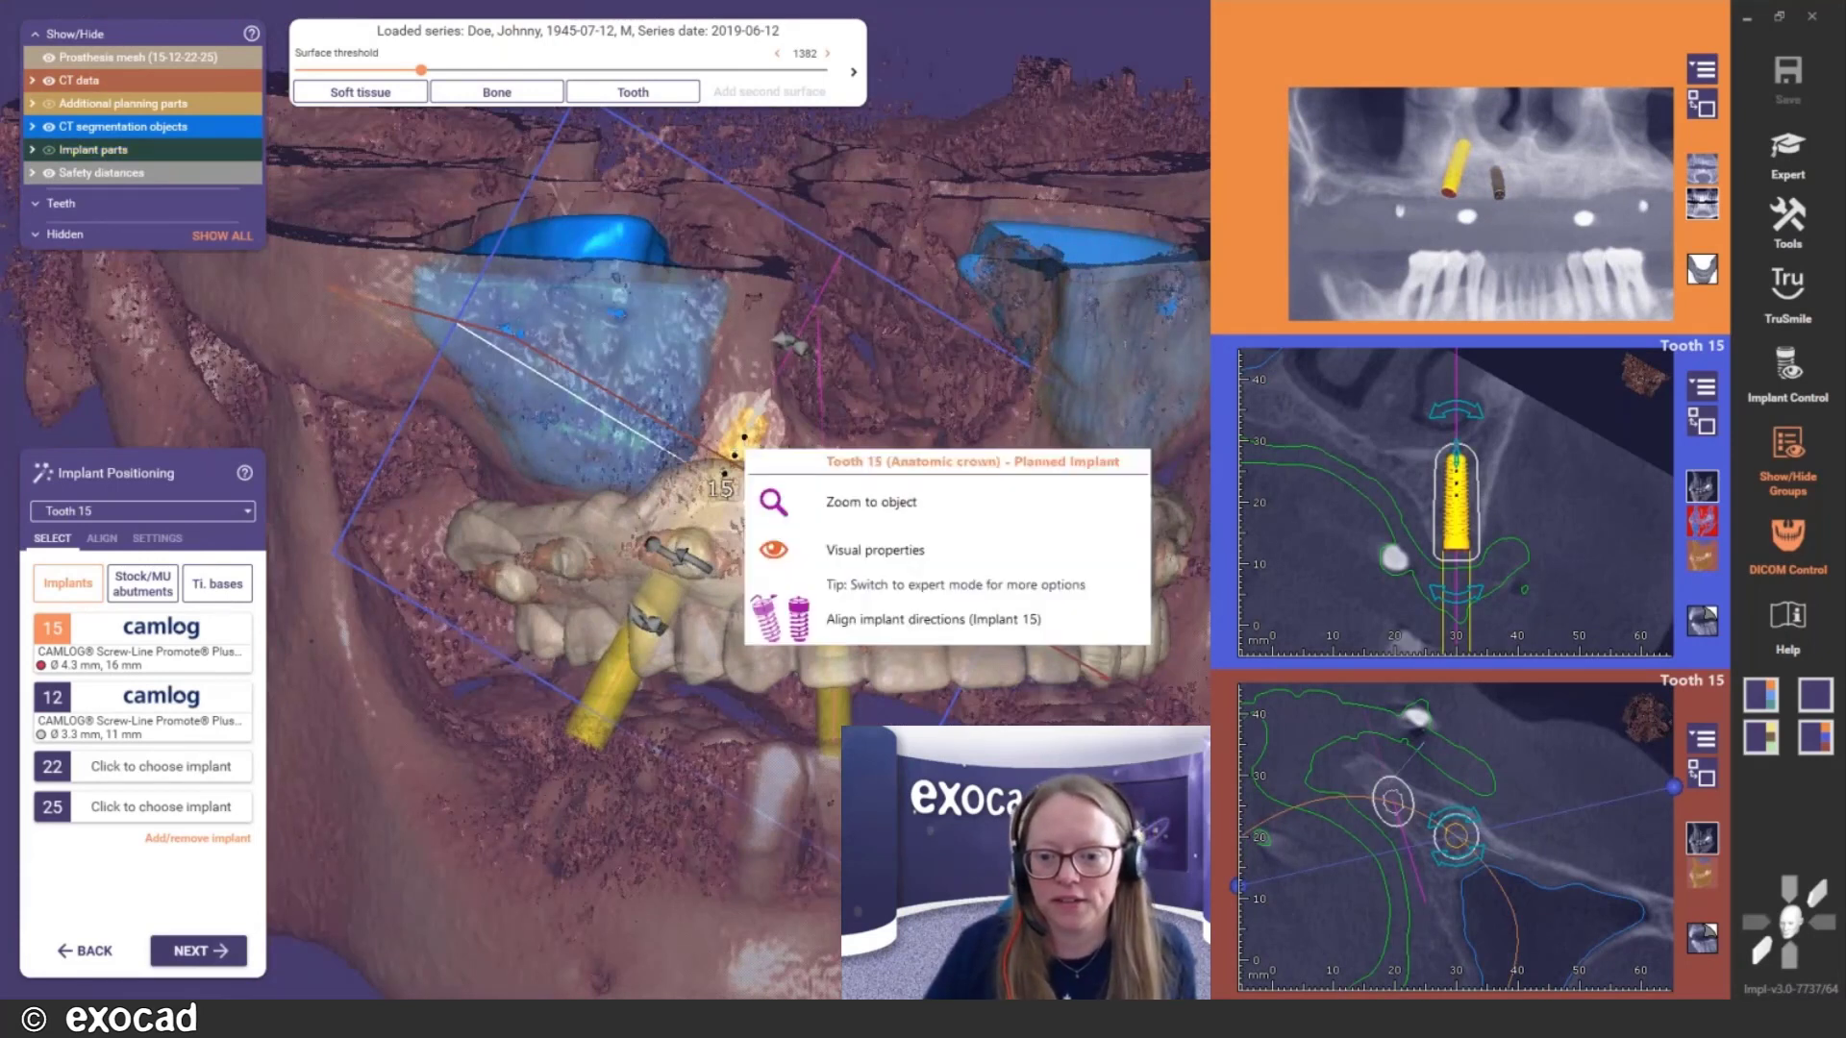
pyautogui.scroll(4, 669, 567)
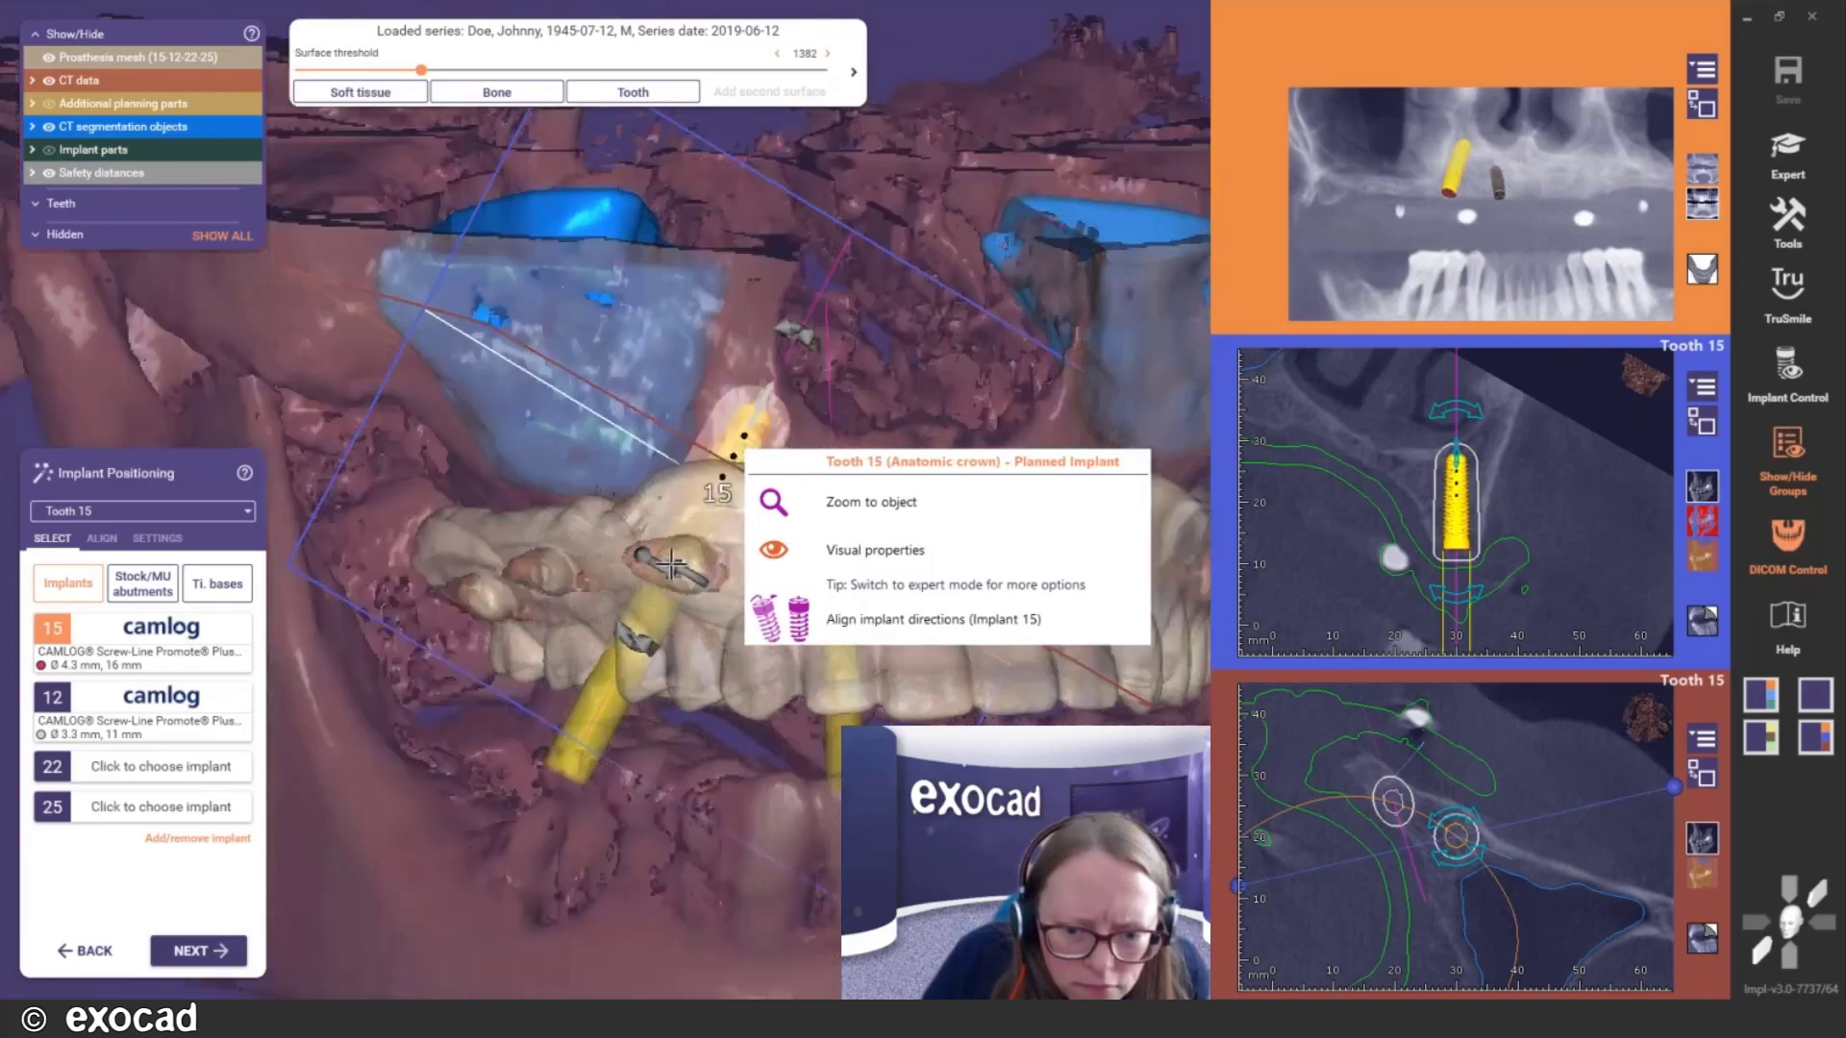
pyautogui.click(759, 532)
pyautogui.rightClick(758, 532)
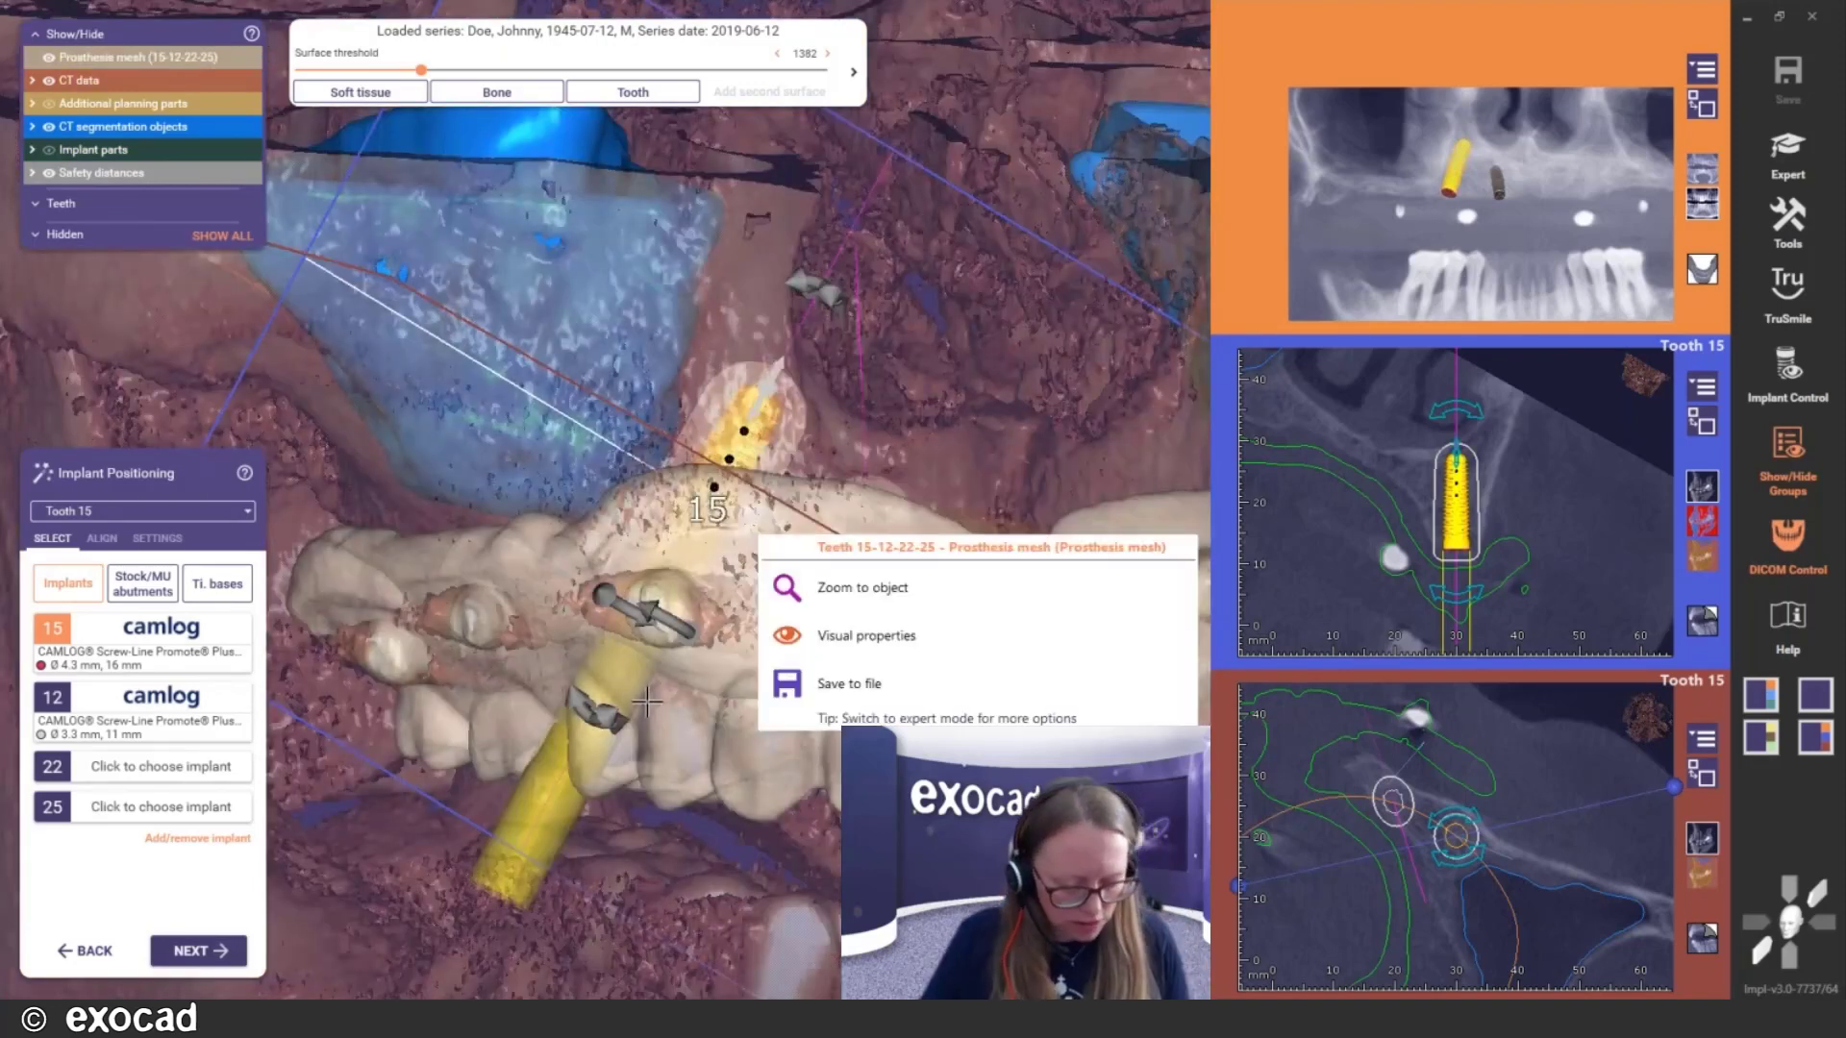
pyautogui.click(450, 680)
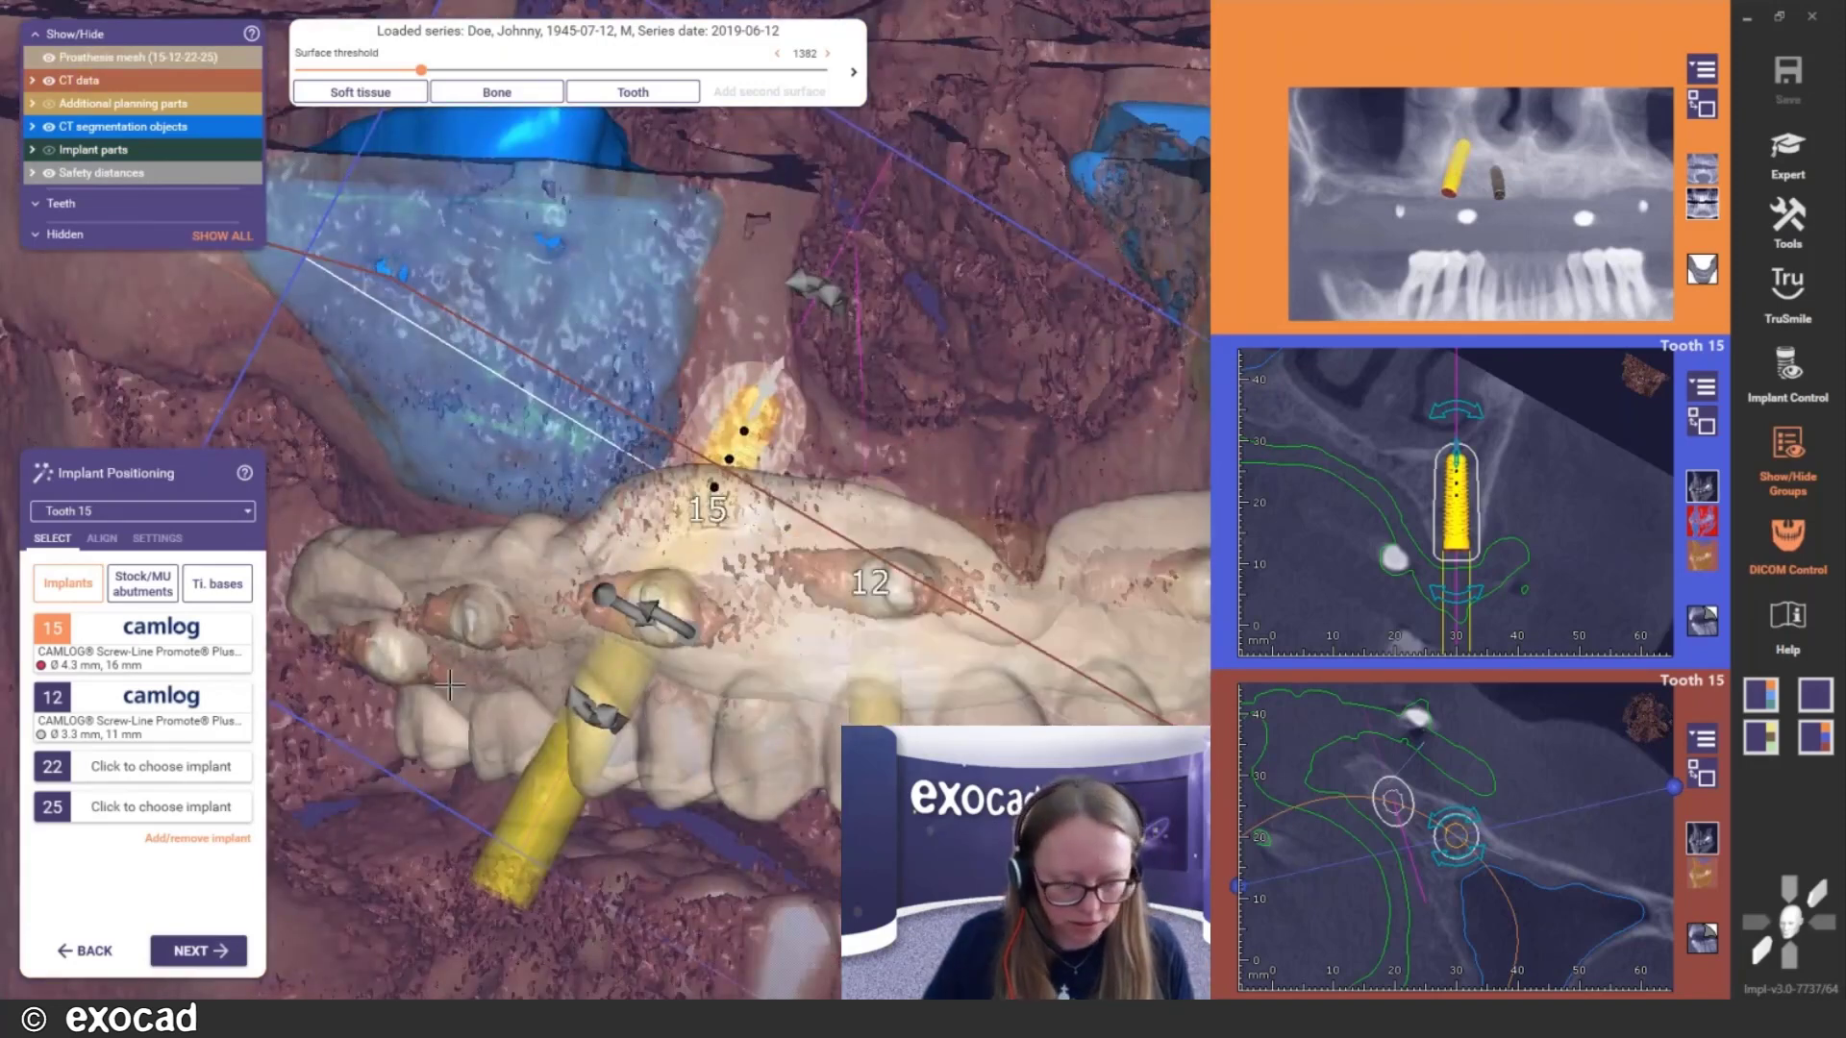
pyautogui.keyDown('ctrl'); pyautogui.middleClick(572, 719); pyautogui.keyUp('ctrl')
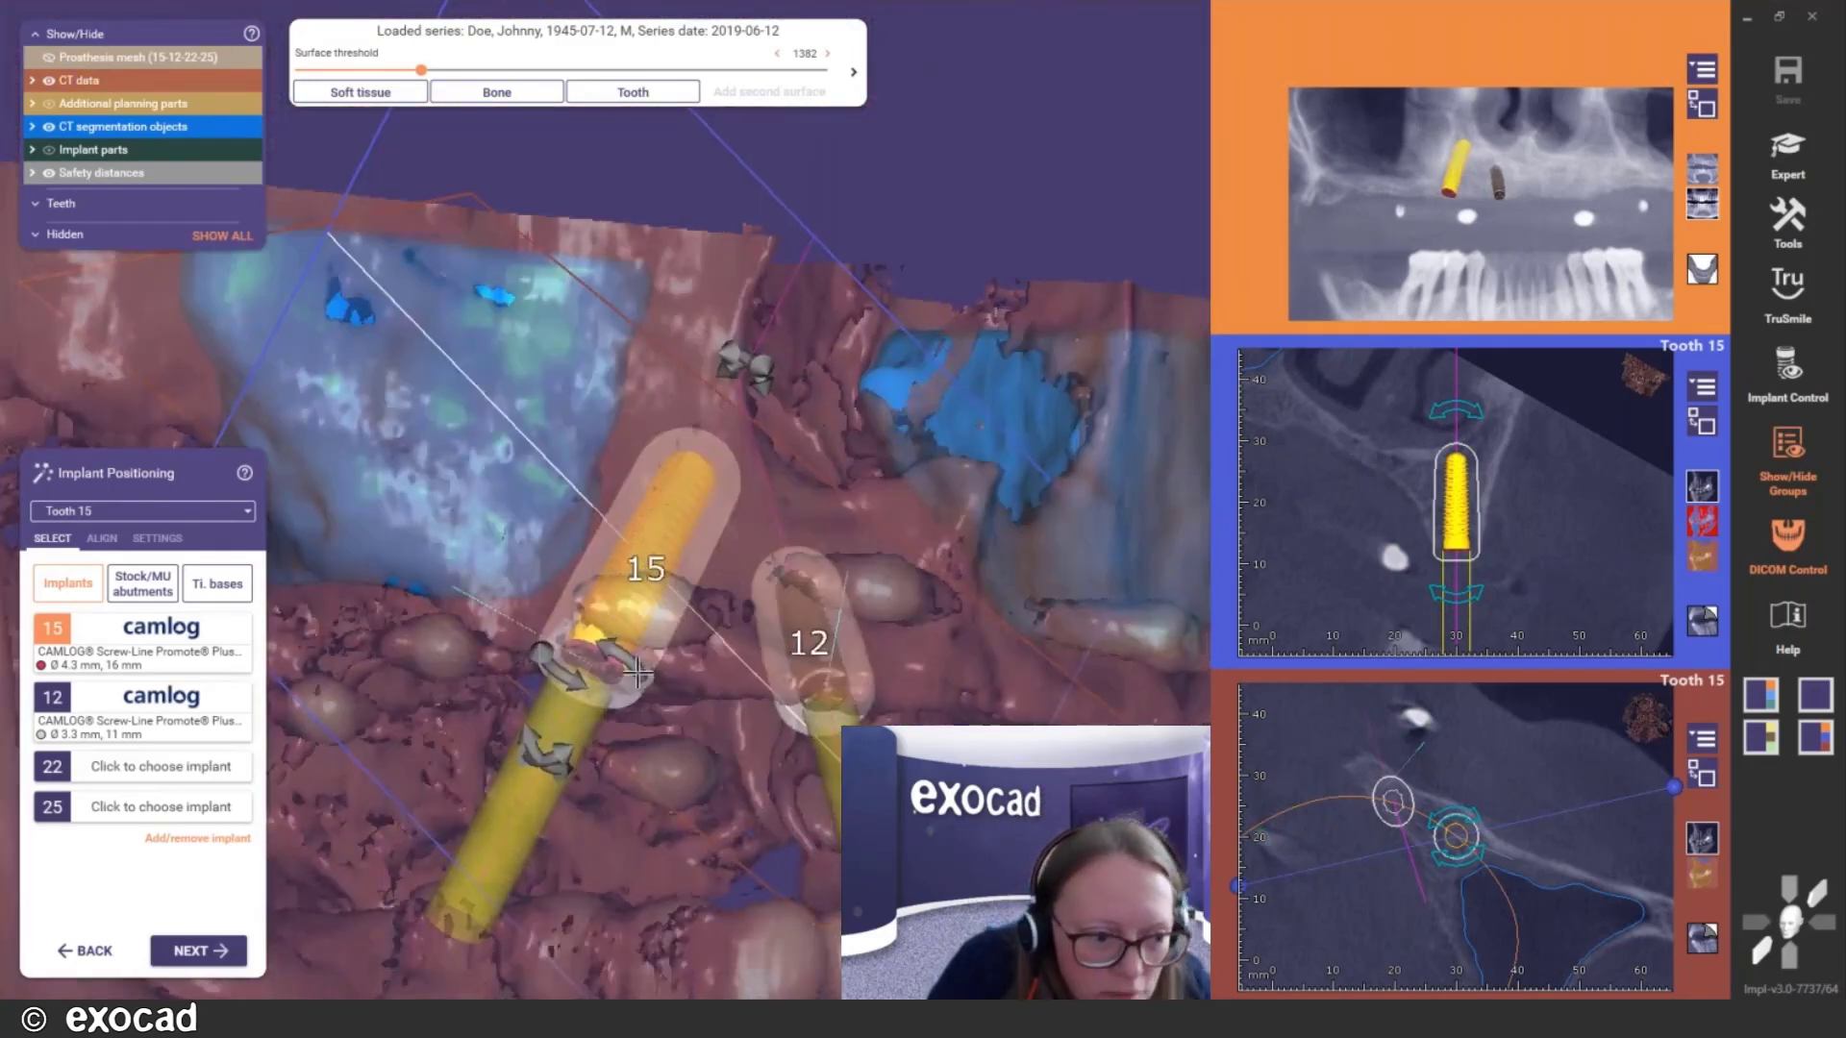
# Assign implant 15 the Camlog Multi-Unit COMFOUR abutment, Angled 30°, Type A, Ø 4.3 mm GH 4.0 mm
pyautogui.click(138, 593)
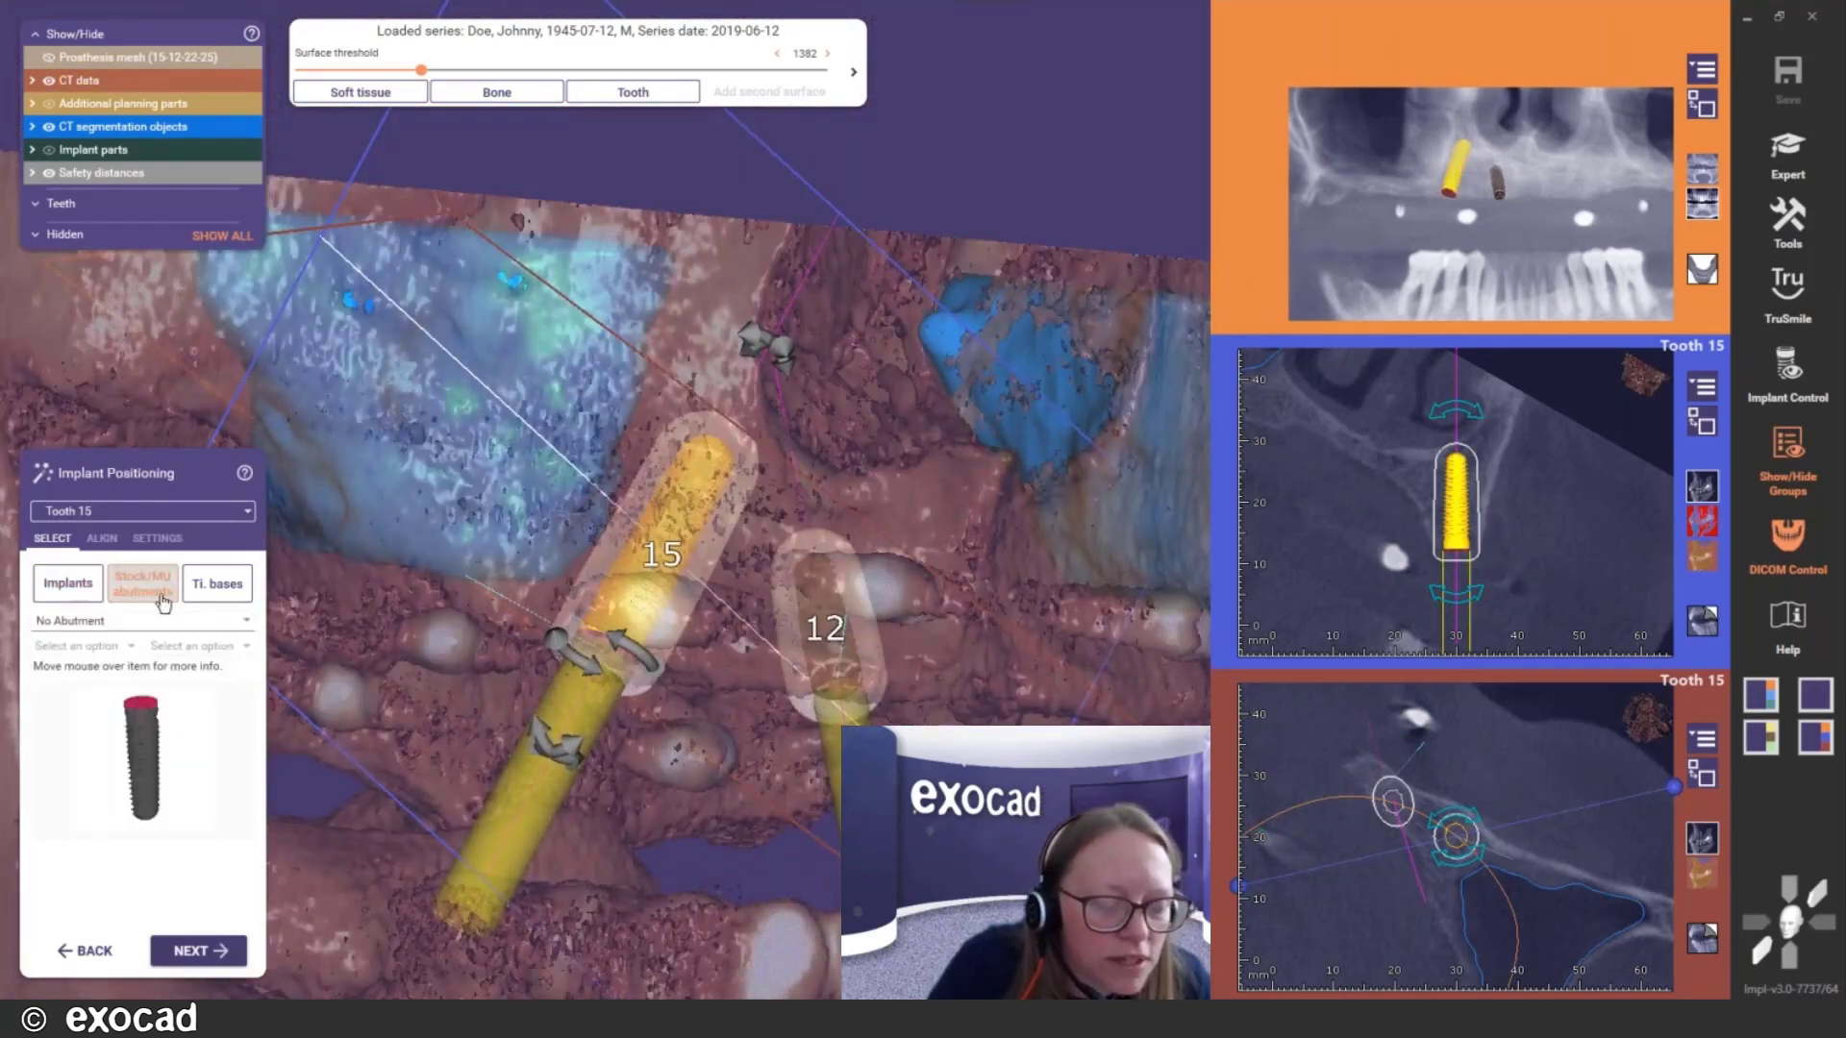
pyautogui.click(246, 621)
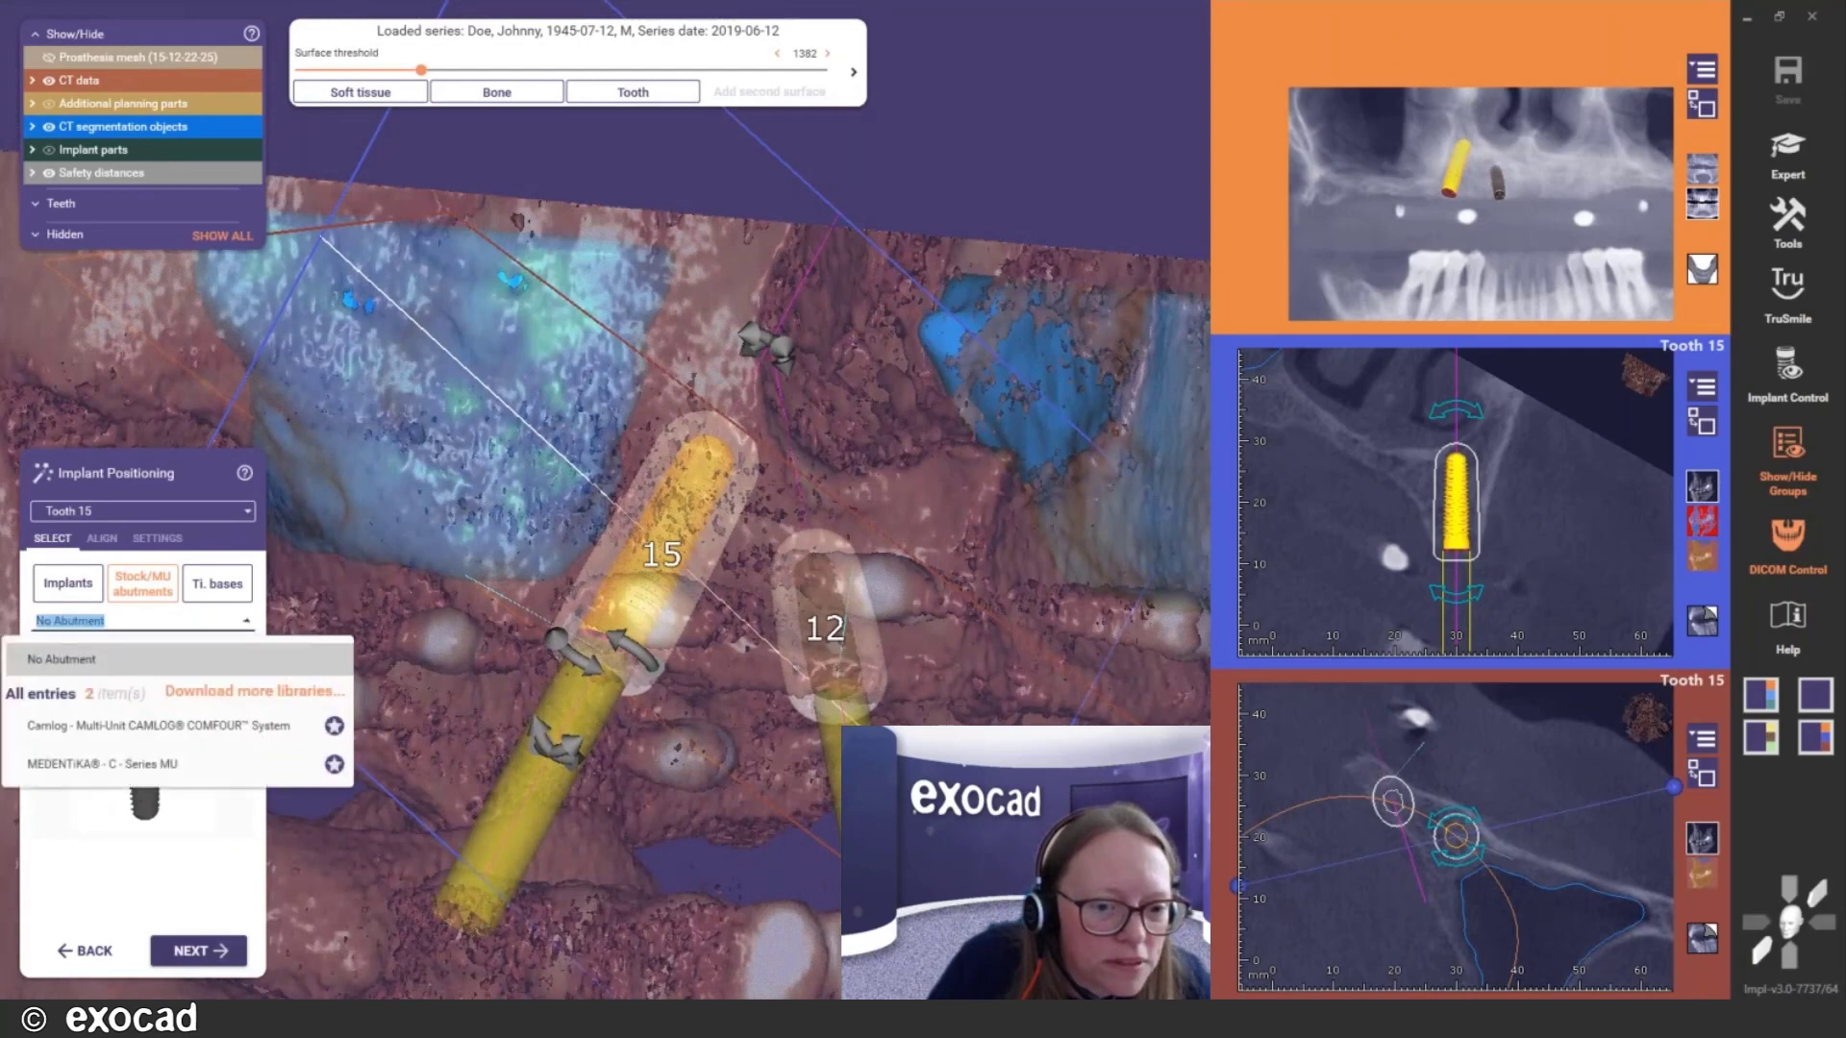
pyautogui.click(241, 726)
pyautogui.click(132, 648)
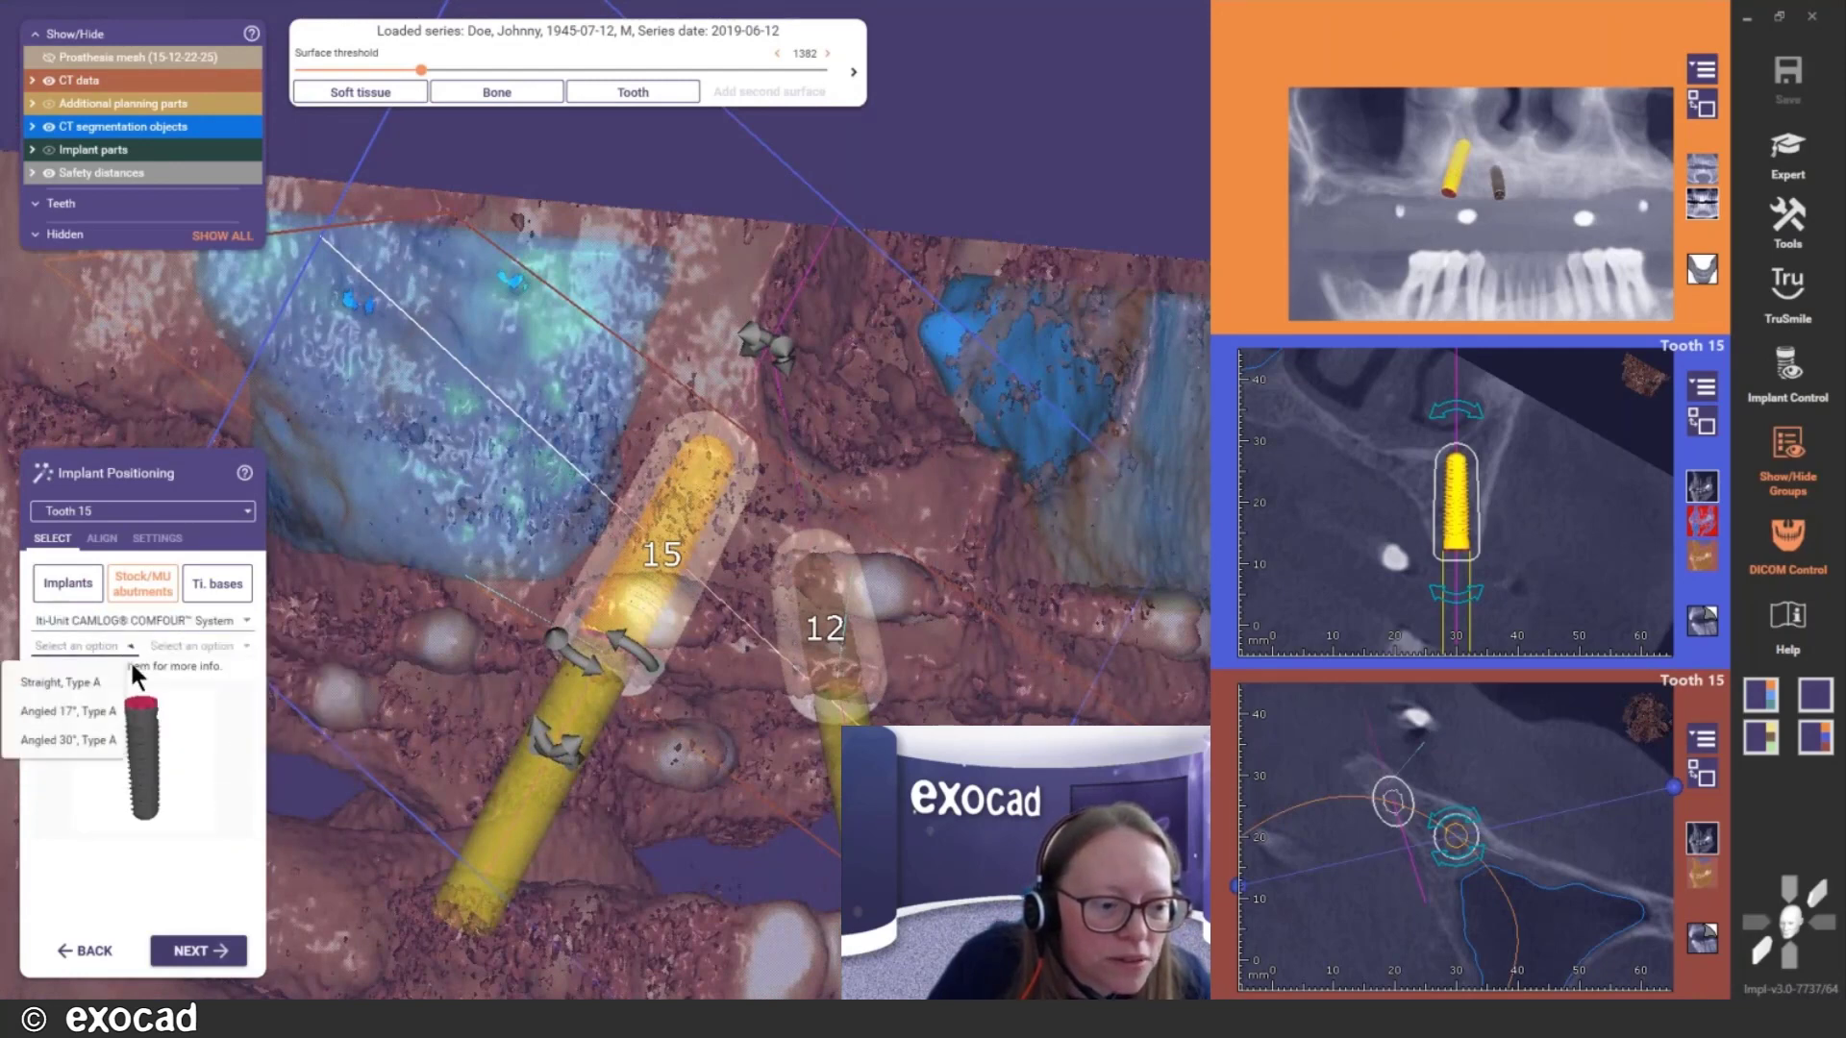
pyautogui.click(79, 724)
pyautogui.click(216, 653)
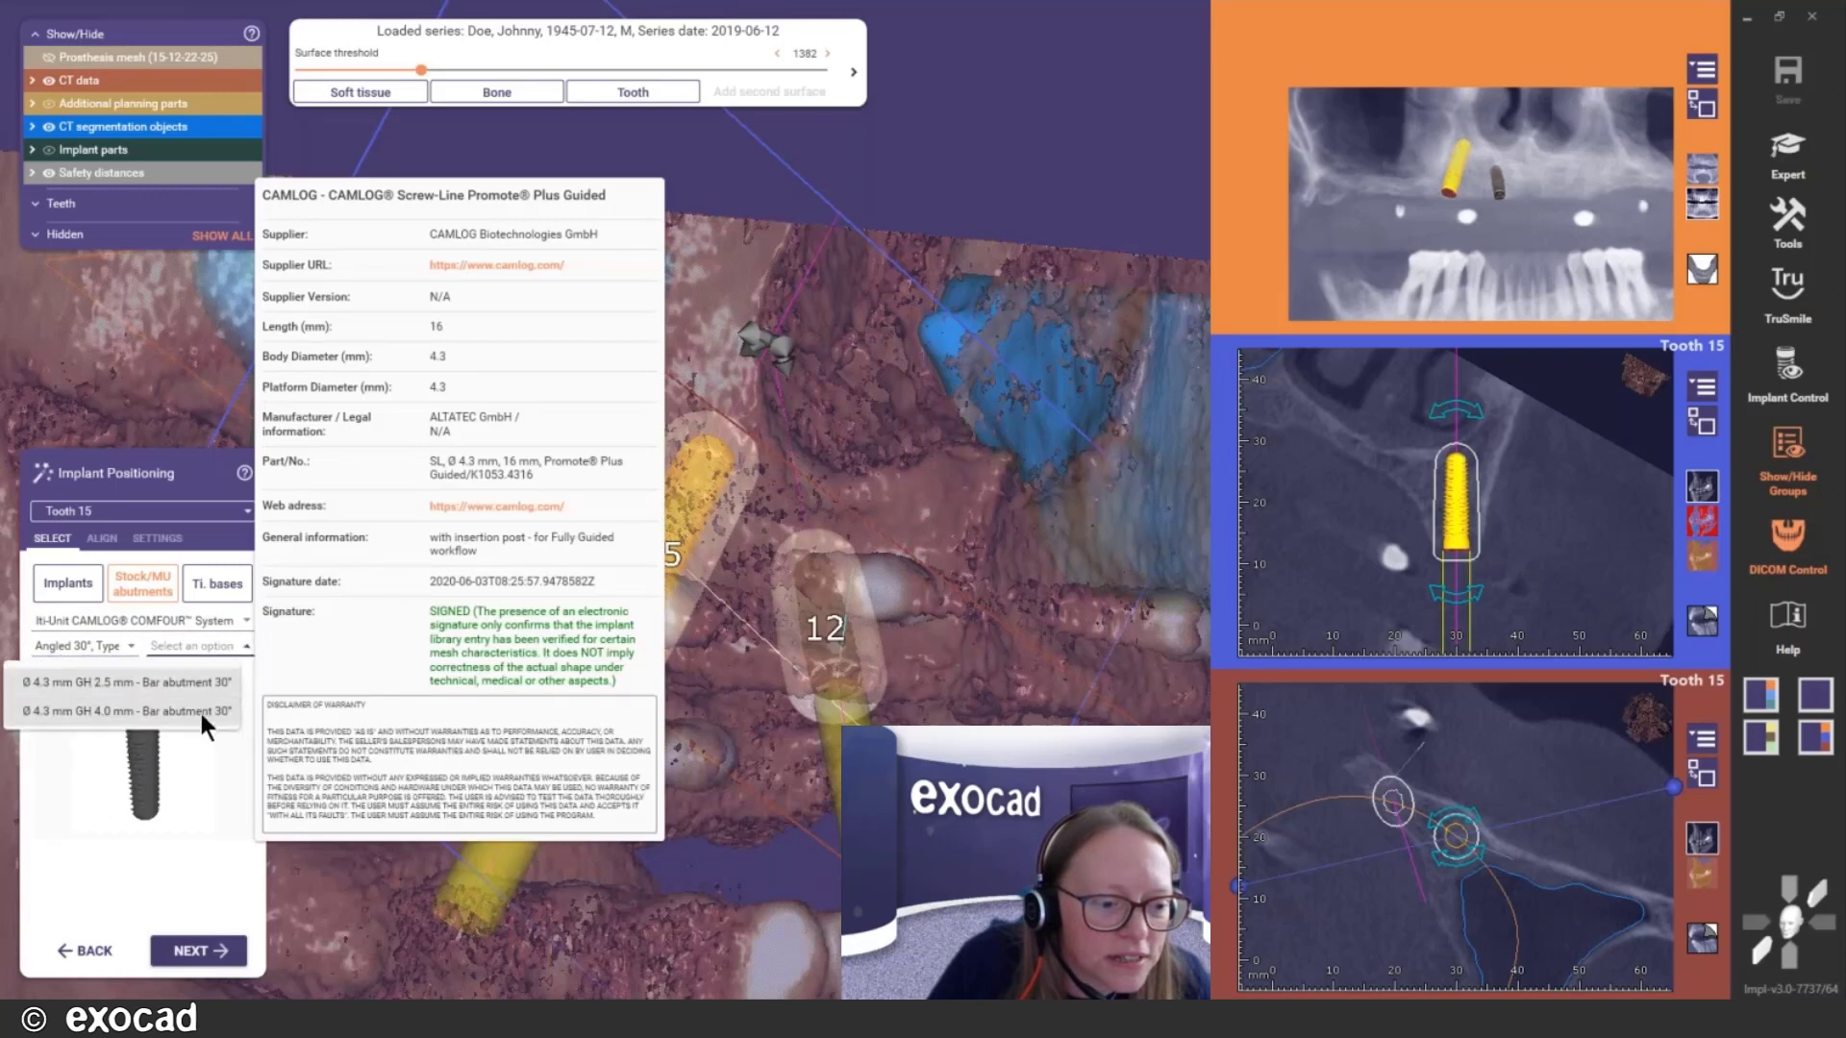
pyautogui.click(199, 711)
# Enable Rotate around Superstructure for implant 15 and adjust the implant's position about its abutment
pyautogui.moveTo(609, 661); pyautogui.dragTo(553, 653, button='right')
pyautogui.rightClick(588, 577)
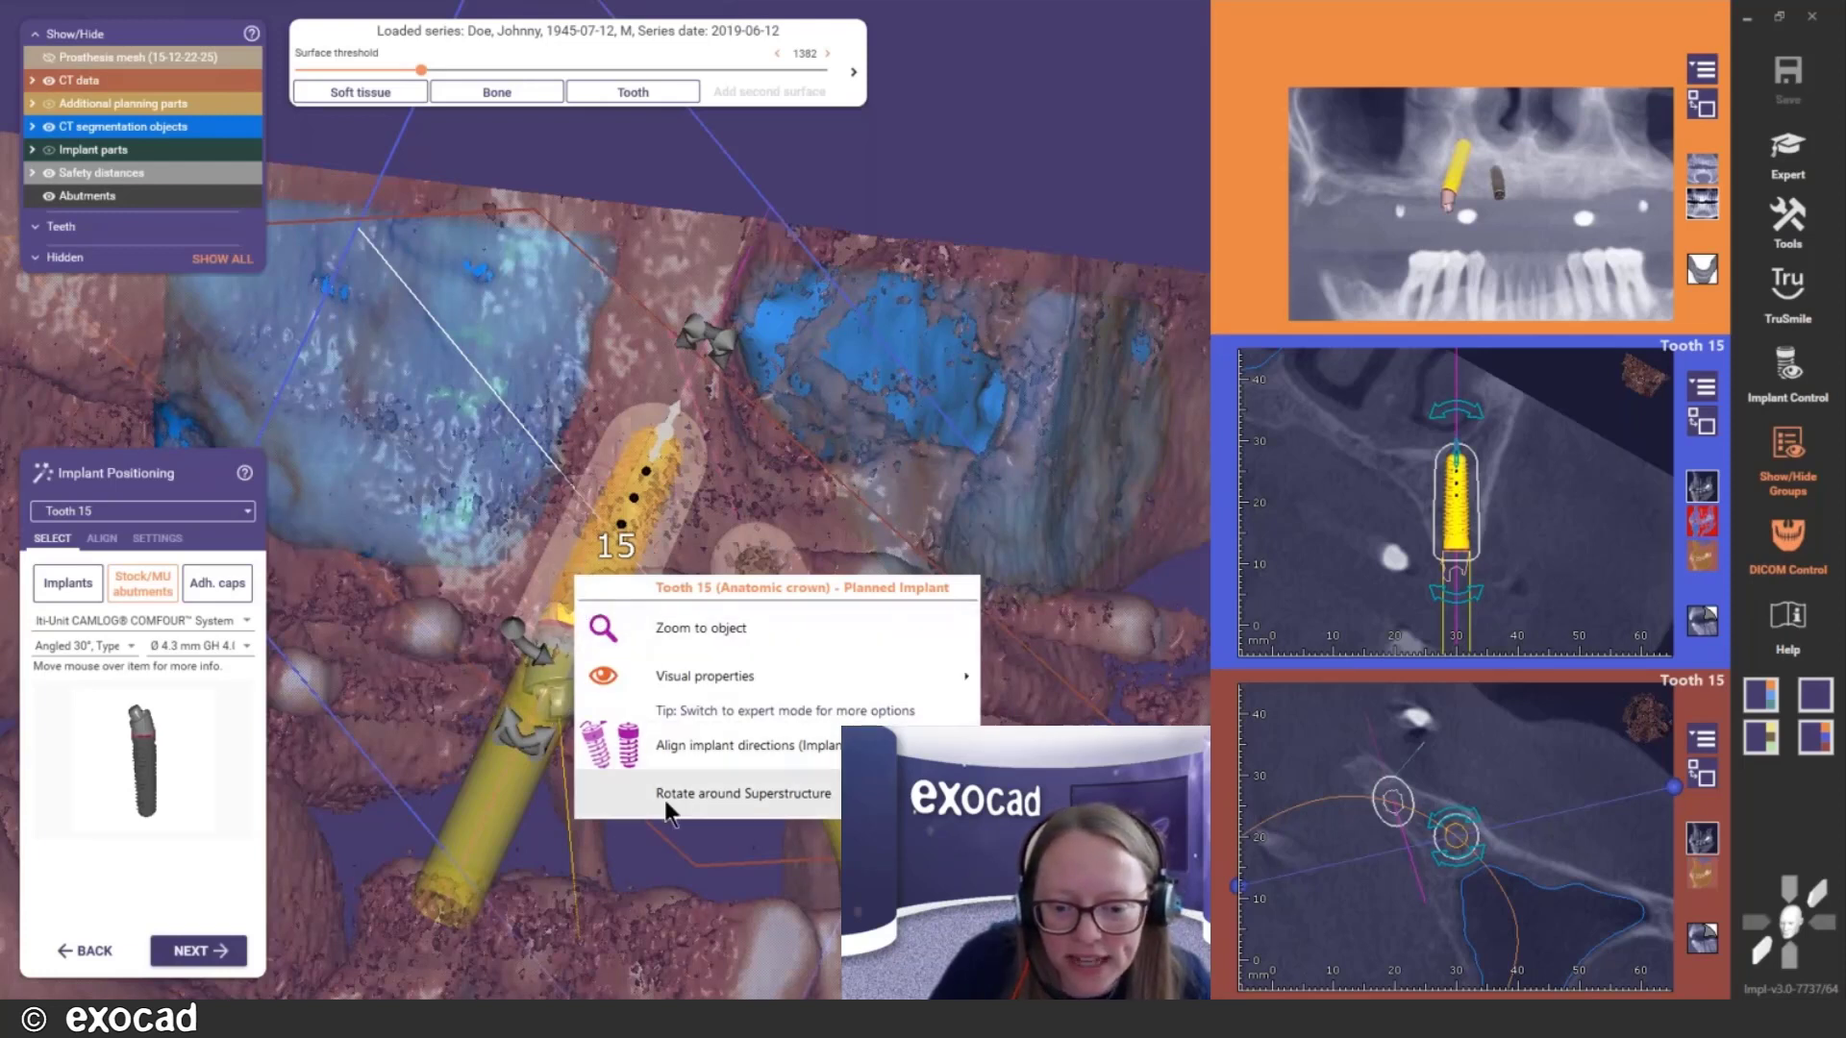
pyautogui.click(725, 794)
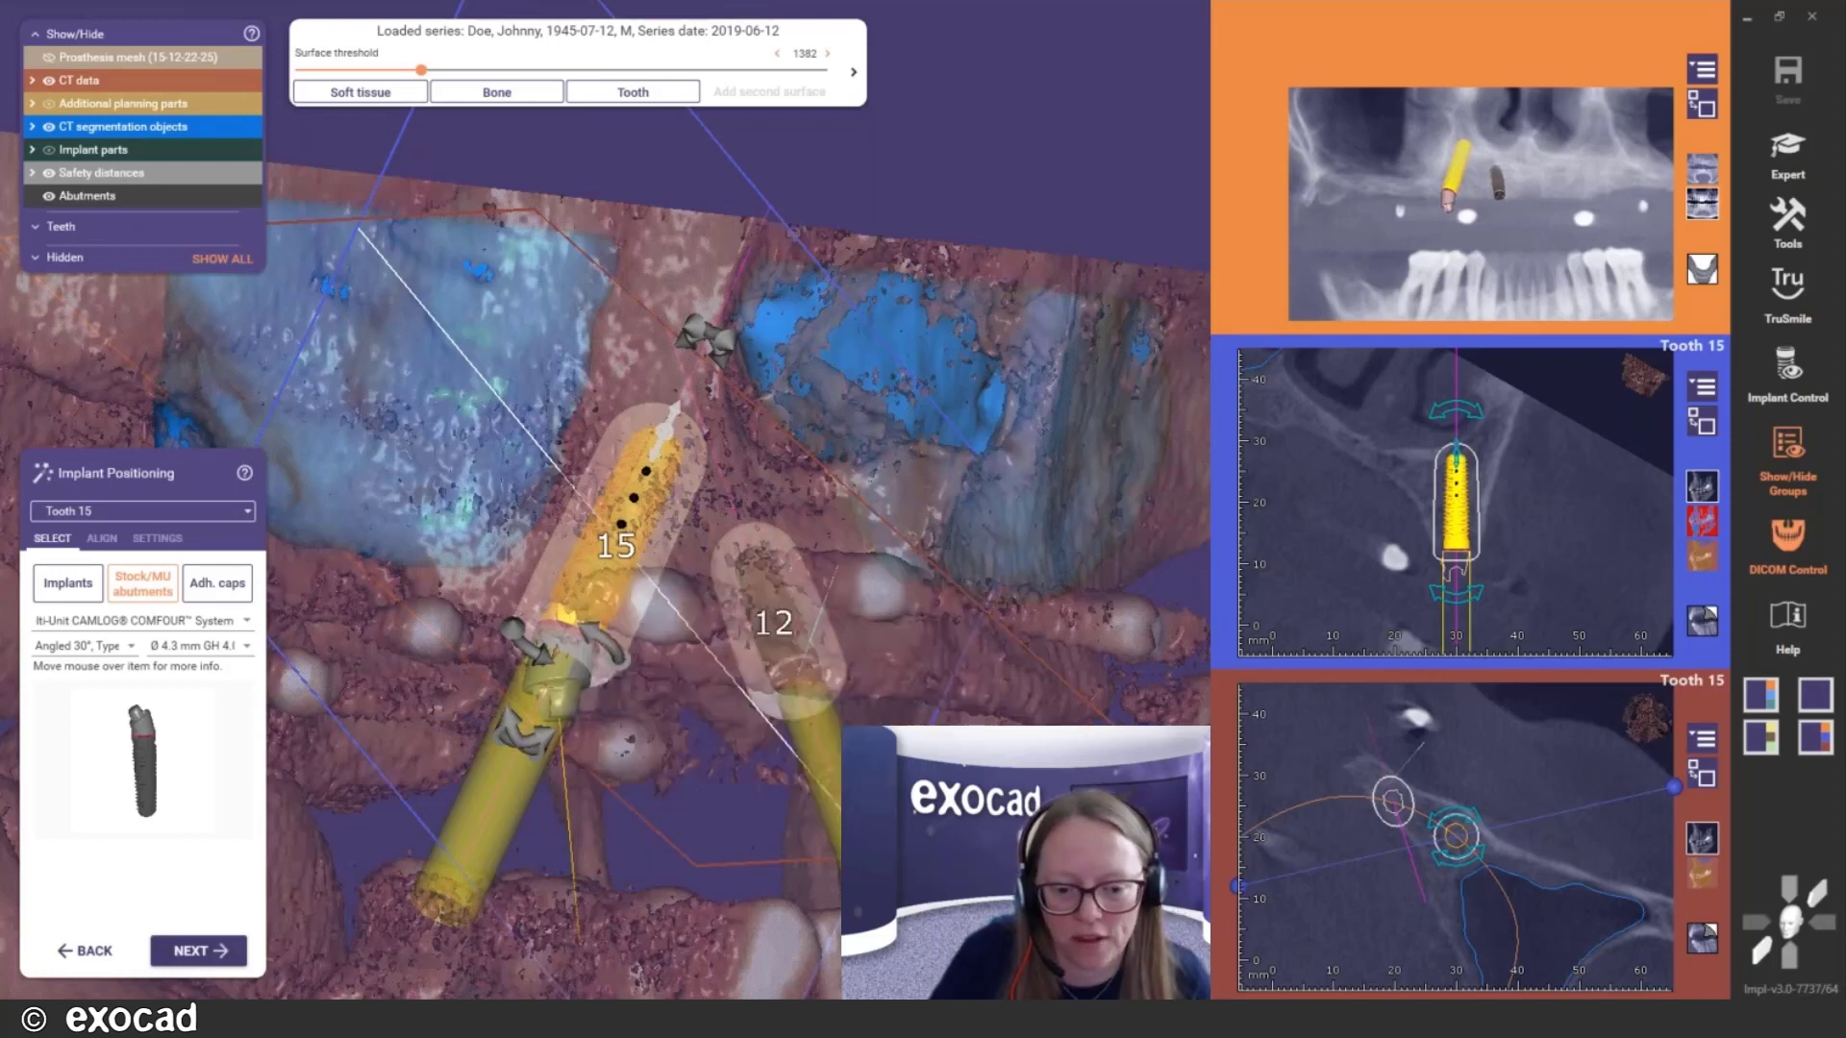
pyautogui.moveTo(662, 786)
pyautogui.mouseDown(button='right')
pyautogui.moveTo(700, 775)
pyautogui.moveTo(664, 782)
pyautogui.mouseUp(button='right')
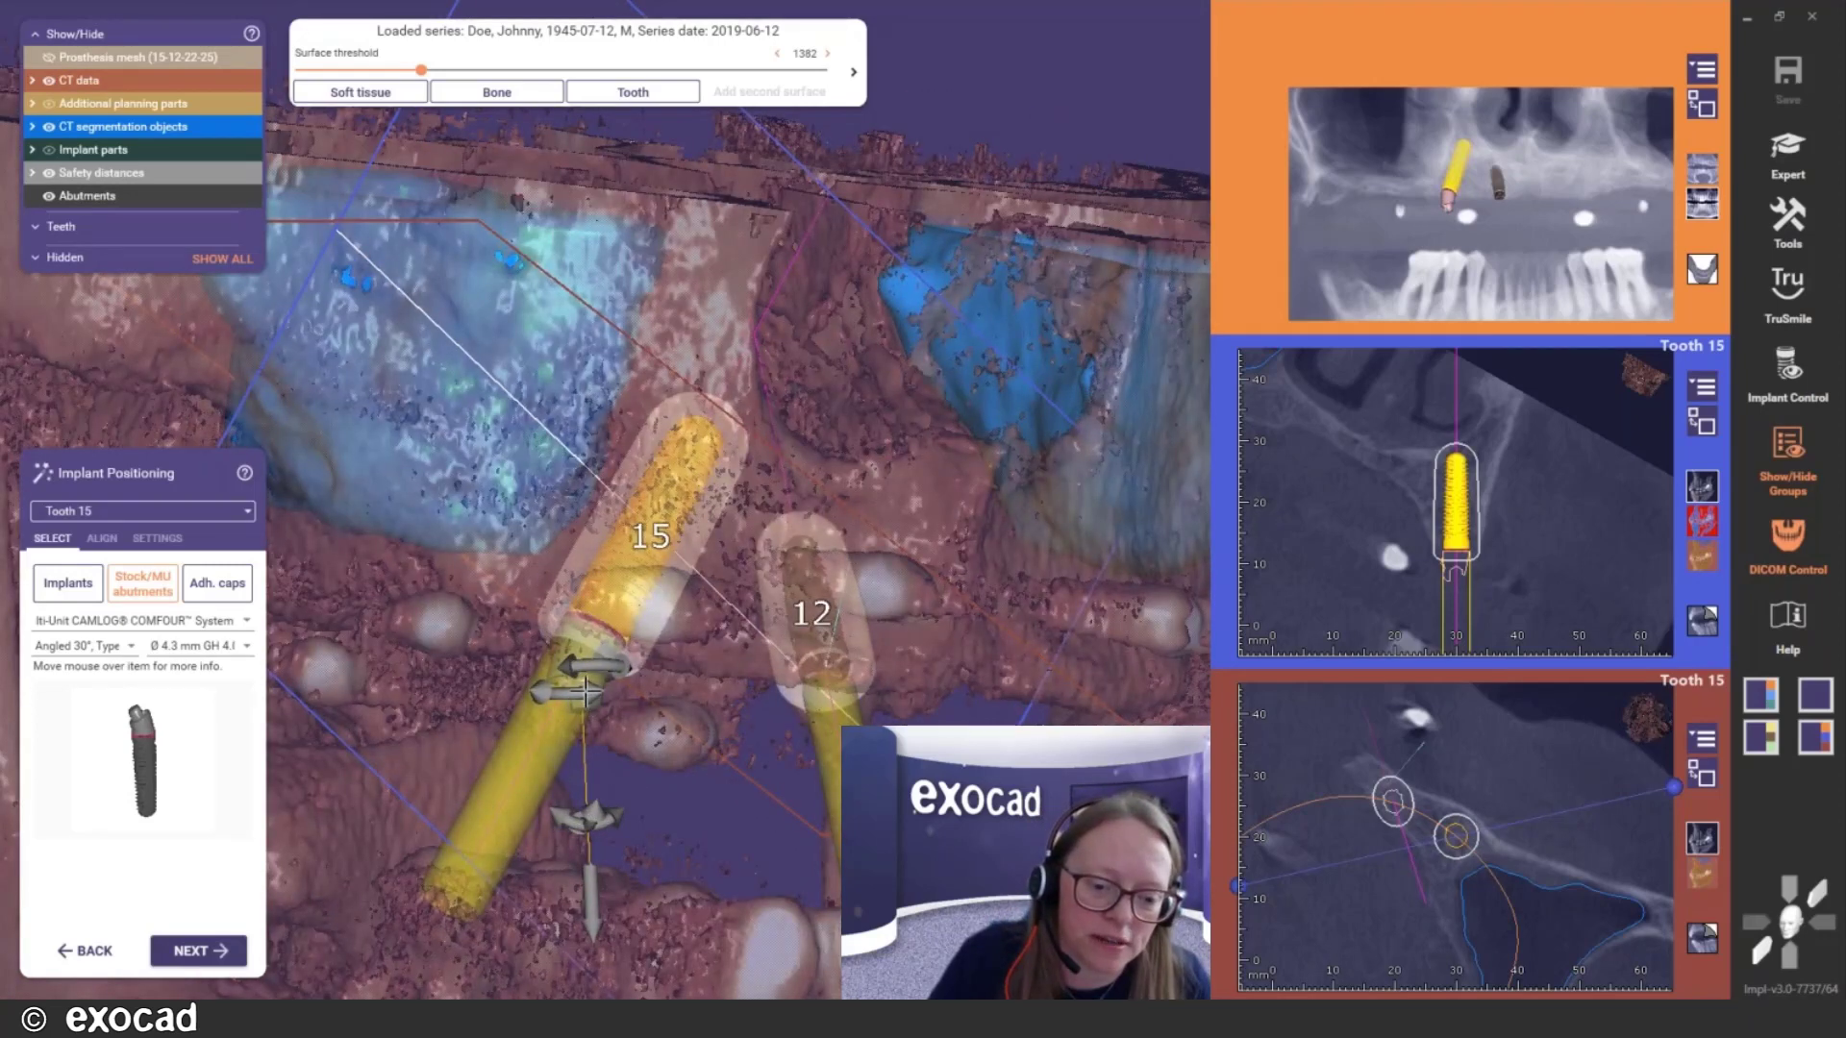
pyautogui.moveTo(605, 662)
pyautogui.mouseDown()
pyautogui.moveTo(553, 674)
pyautogui.moveTo(617, 689)
pyautogui.mouseUp()
pyautogui.moveTo(658, 795); pyautogui.dragTo(541, 682, button='right')
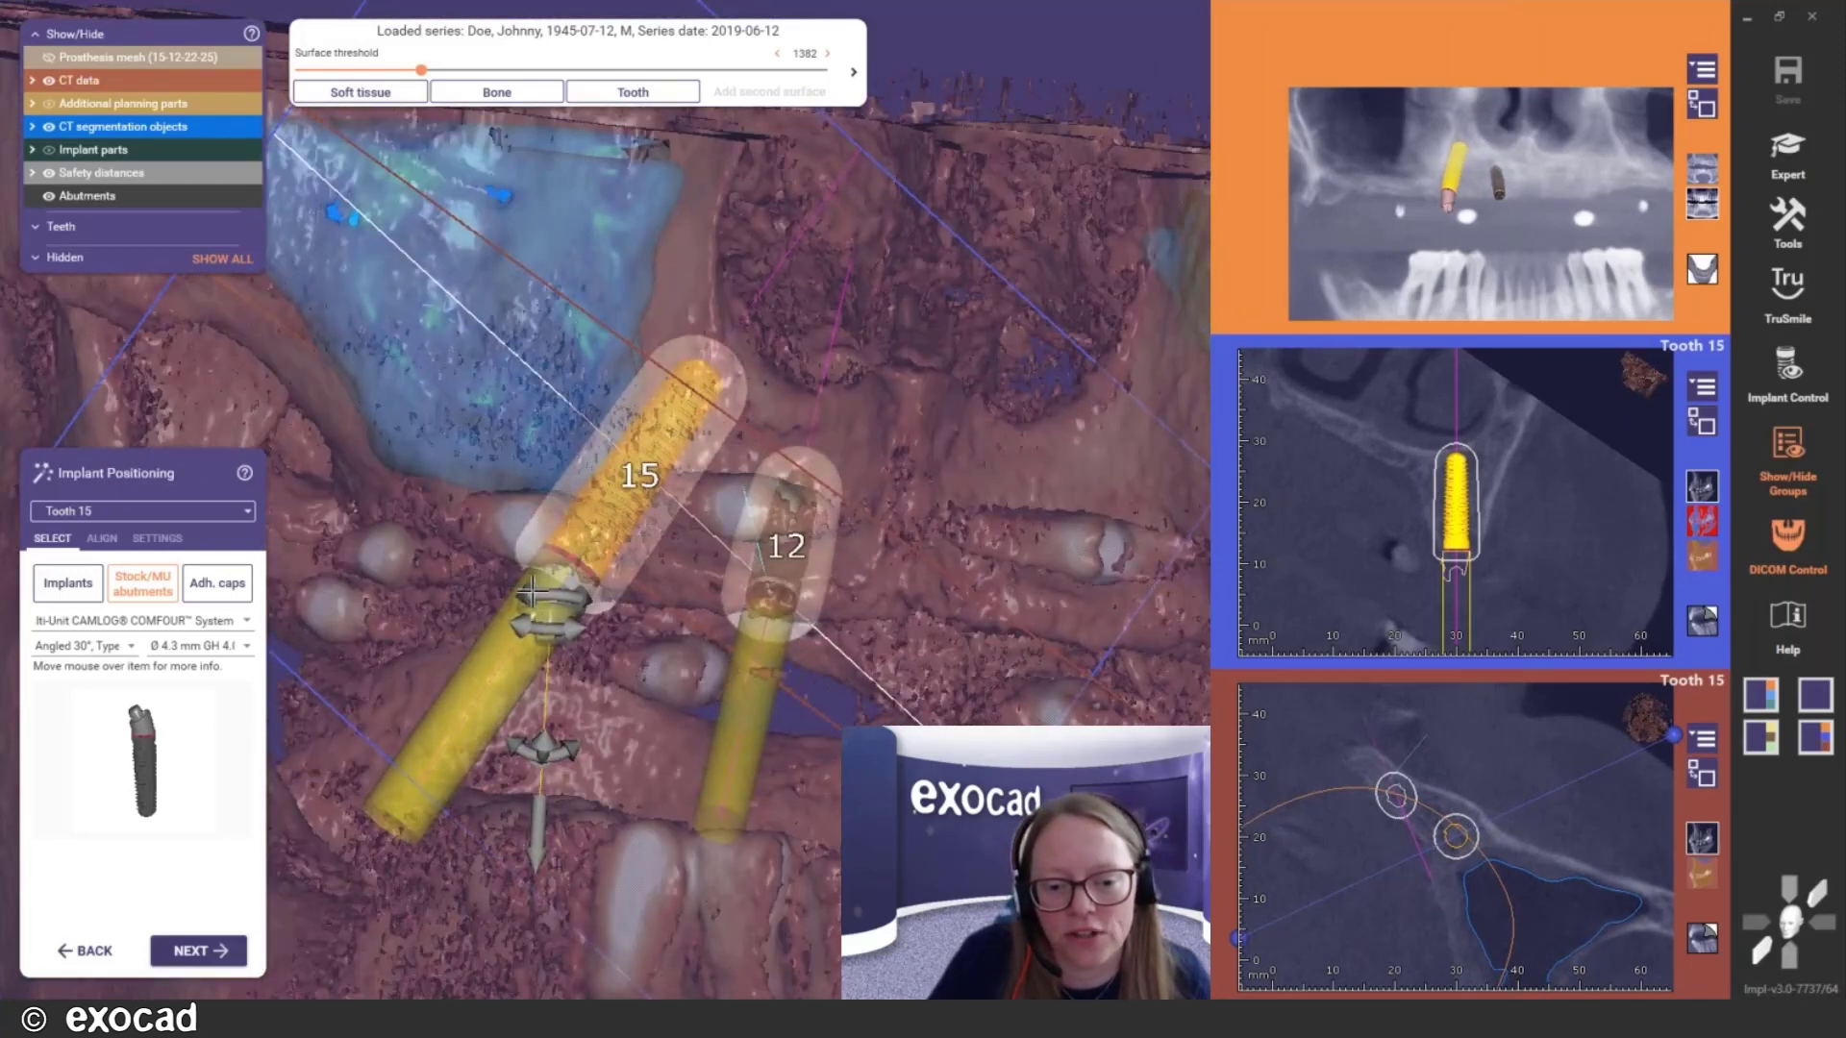
# Turn off Rotate around Superstructure for implant 15 and fine-tune its rotation about the implant's own axis
pyautogui.moveTo(532, 593); pyautogui.dragTo(534, 596)
pyautogui.rightClick(594, 534)
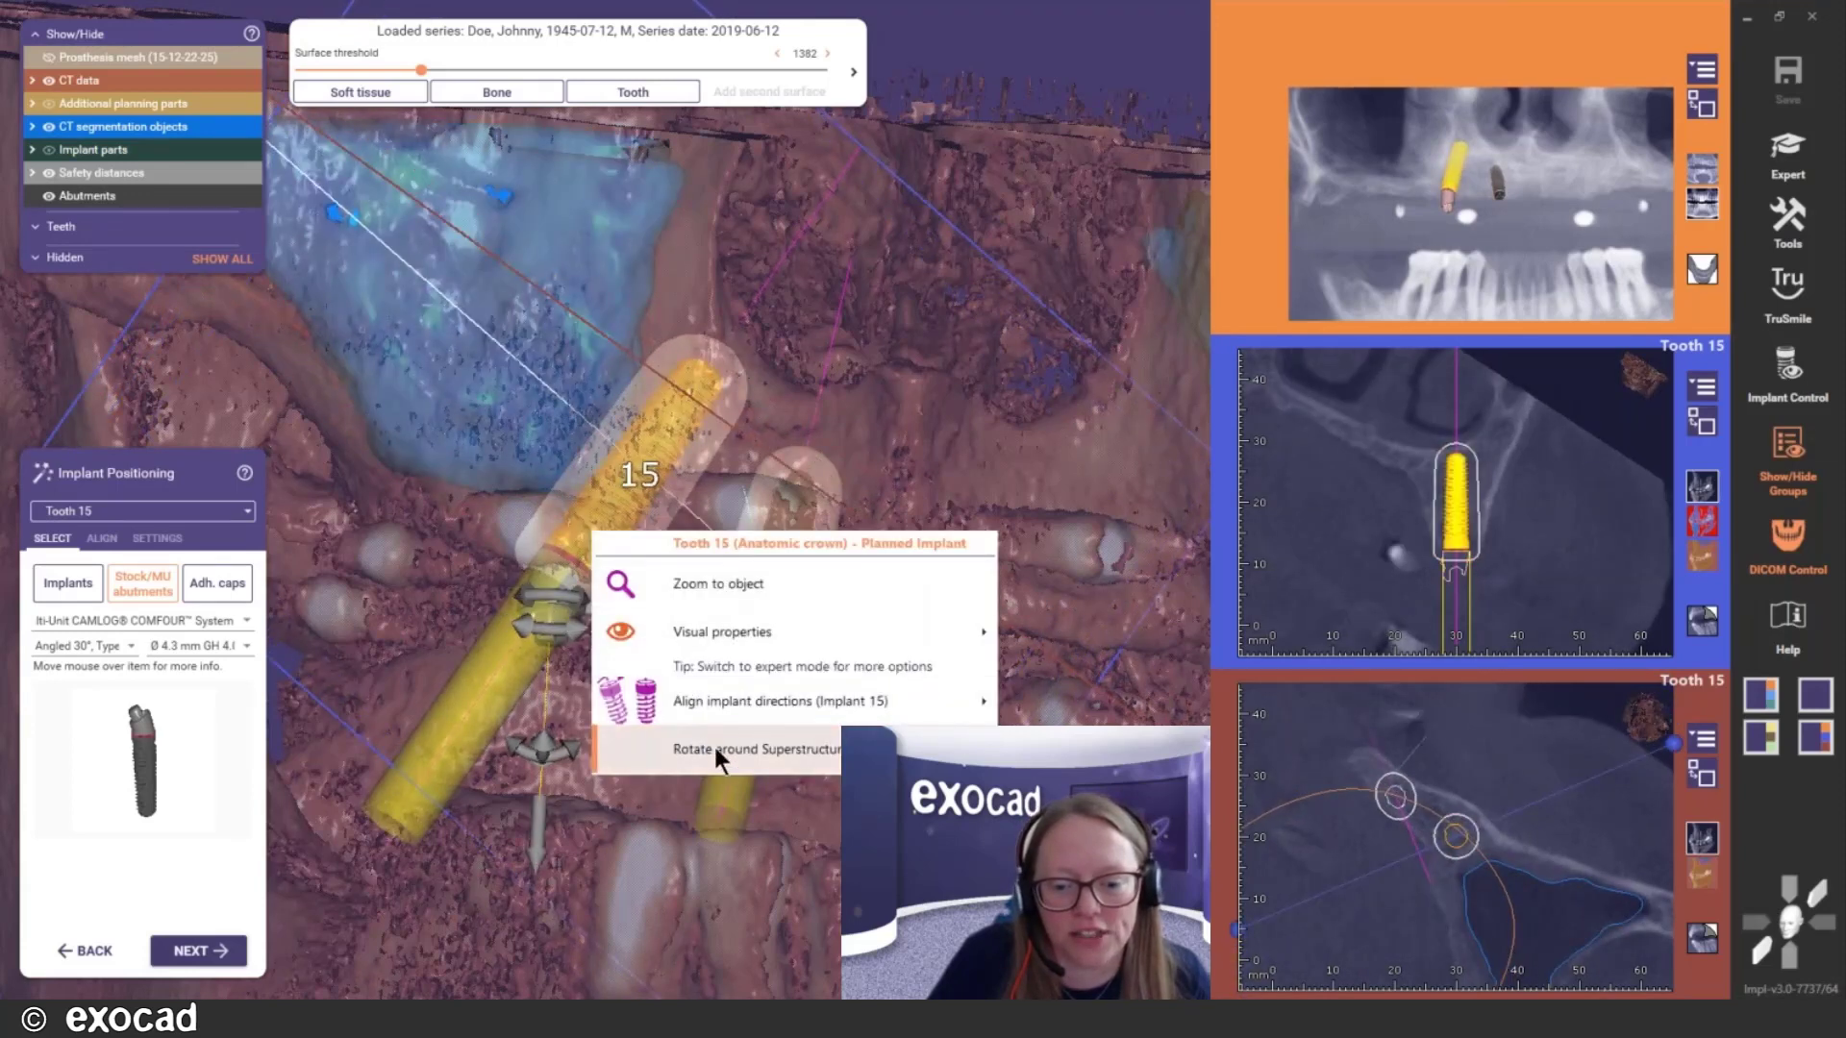
pyautogui.click(716, 751)
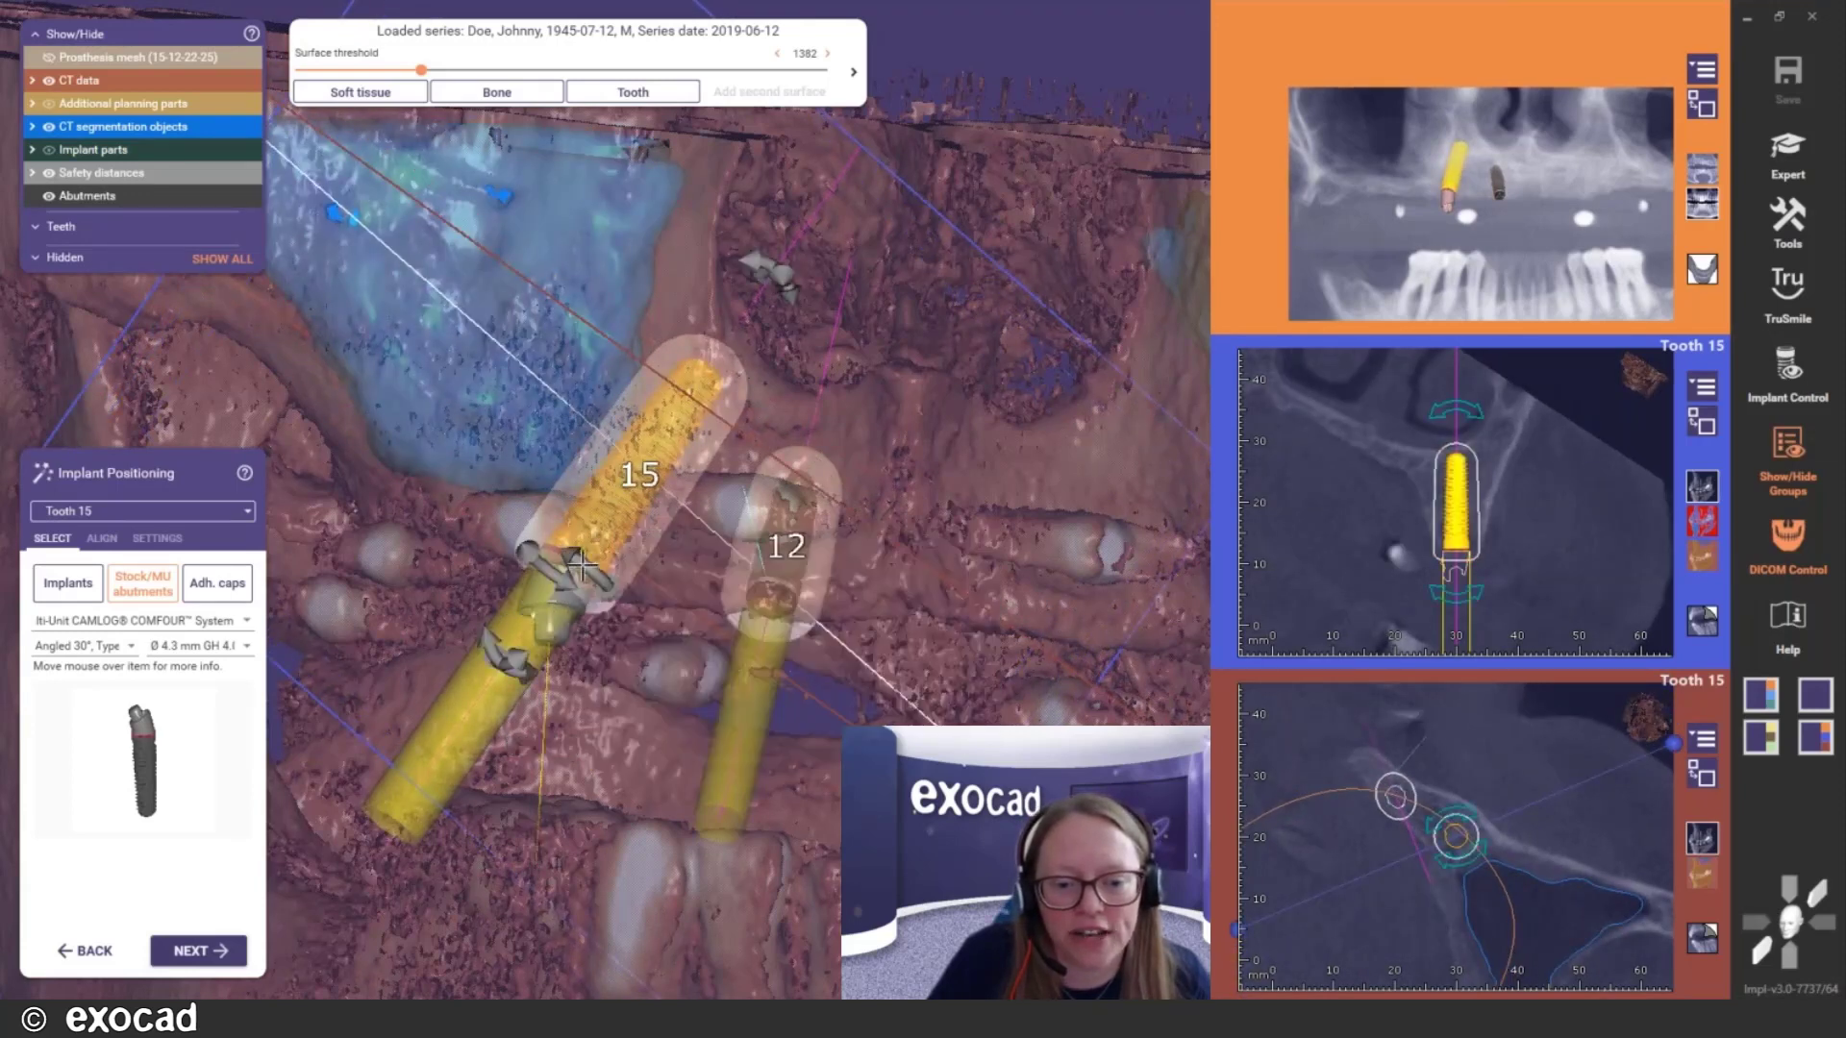
pyautogui.moveTo(587, 570); pyautogui.dragTo(592, 565)
pyautogui.moveTo(663, 702); pyautogui.dragTo(678, 767, button='right')
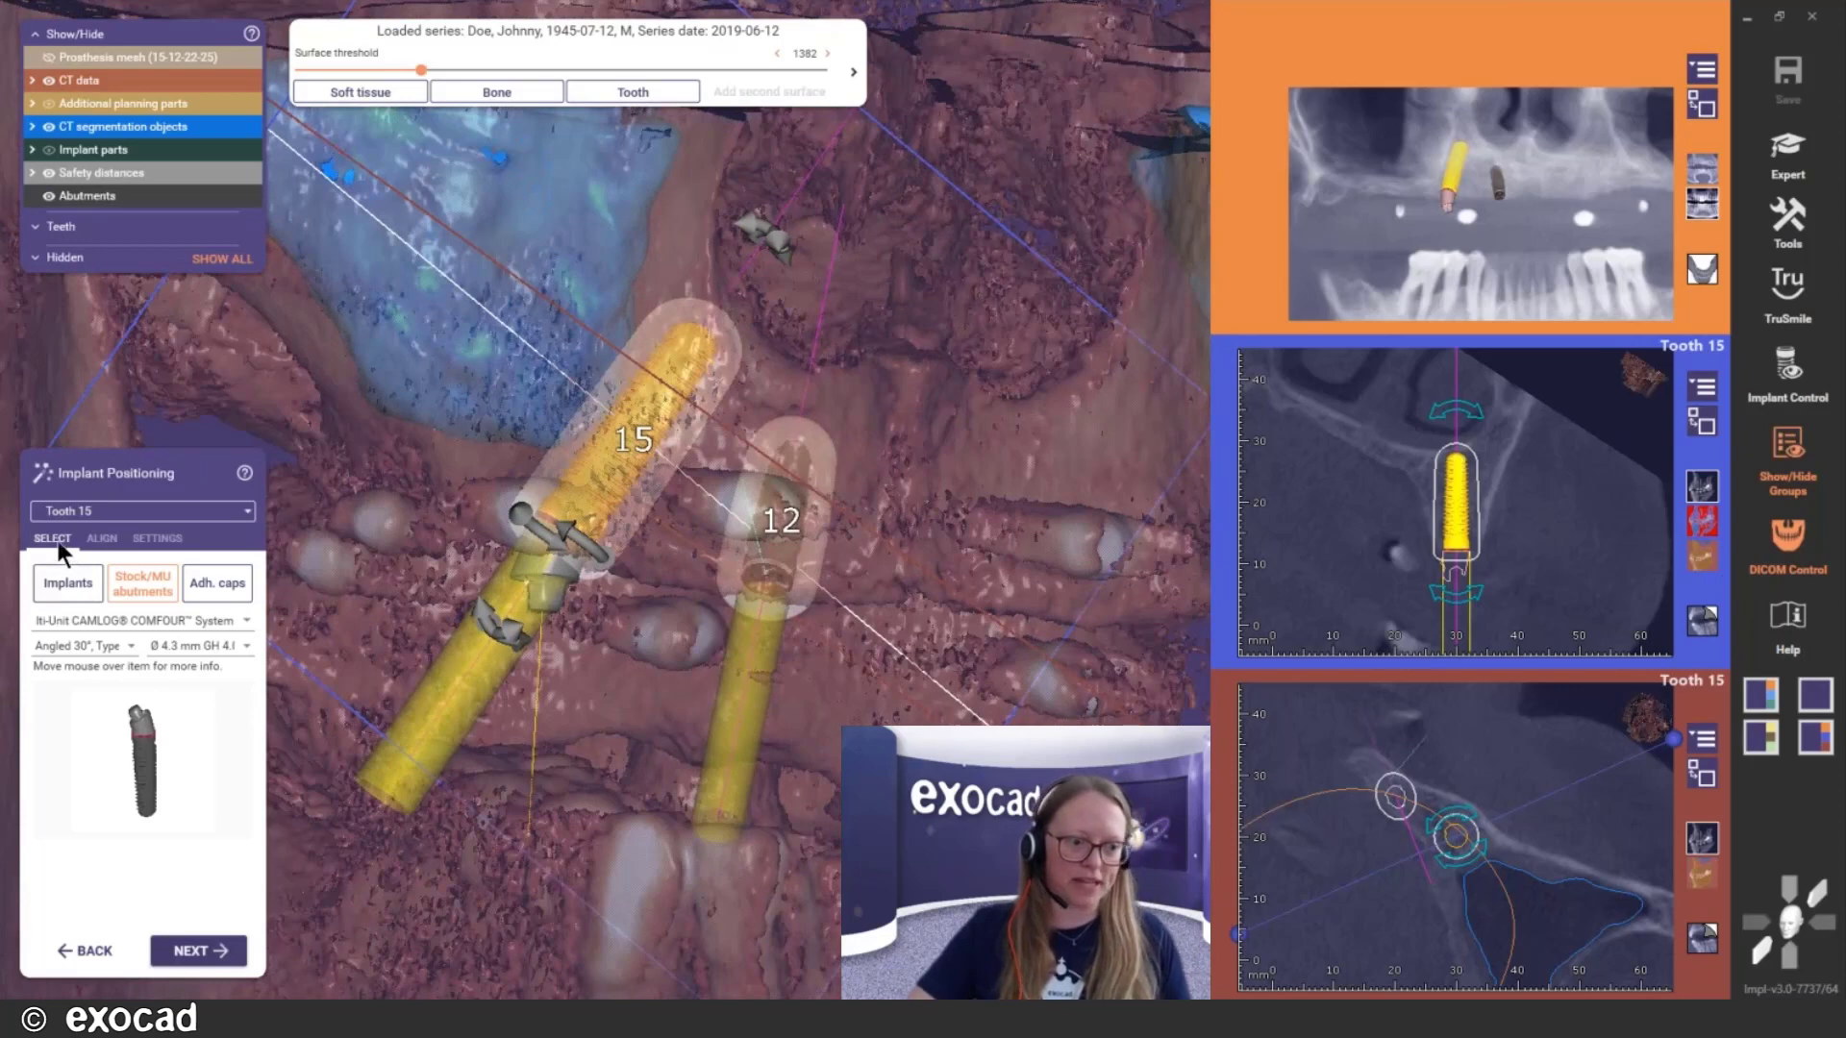
# Return to the implant selection list and show the prosthesis mesh again
pyautogui.click(67, 582)
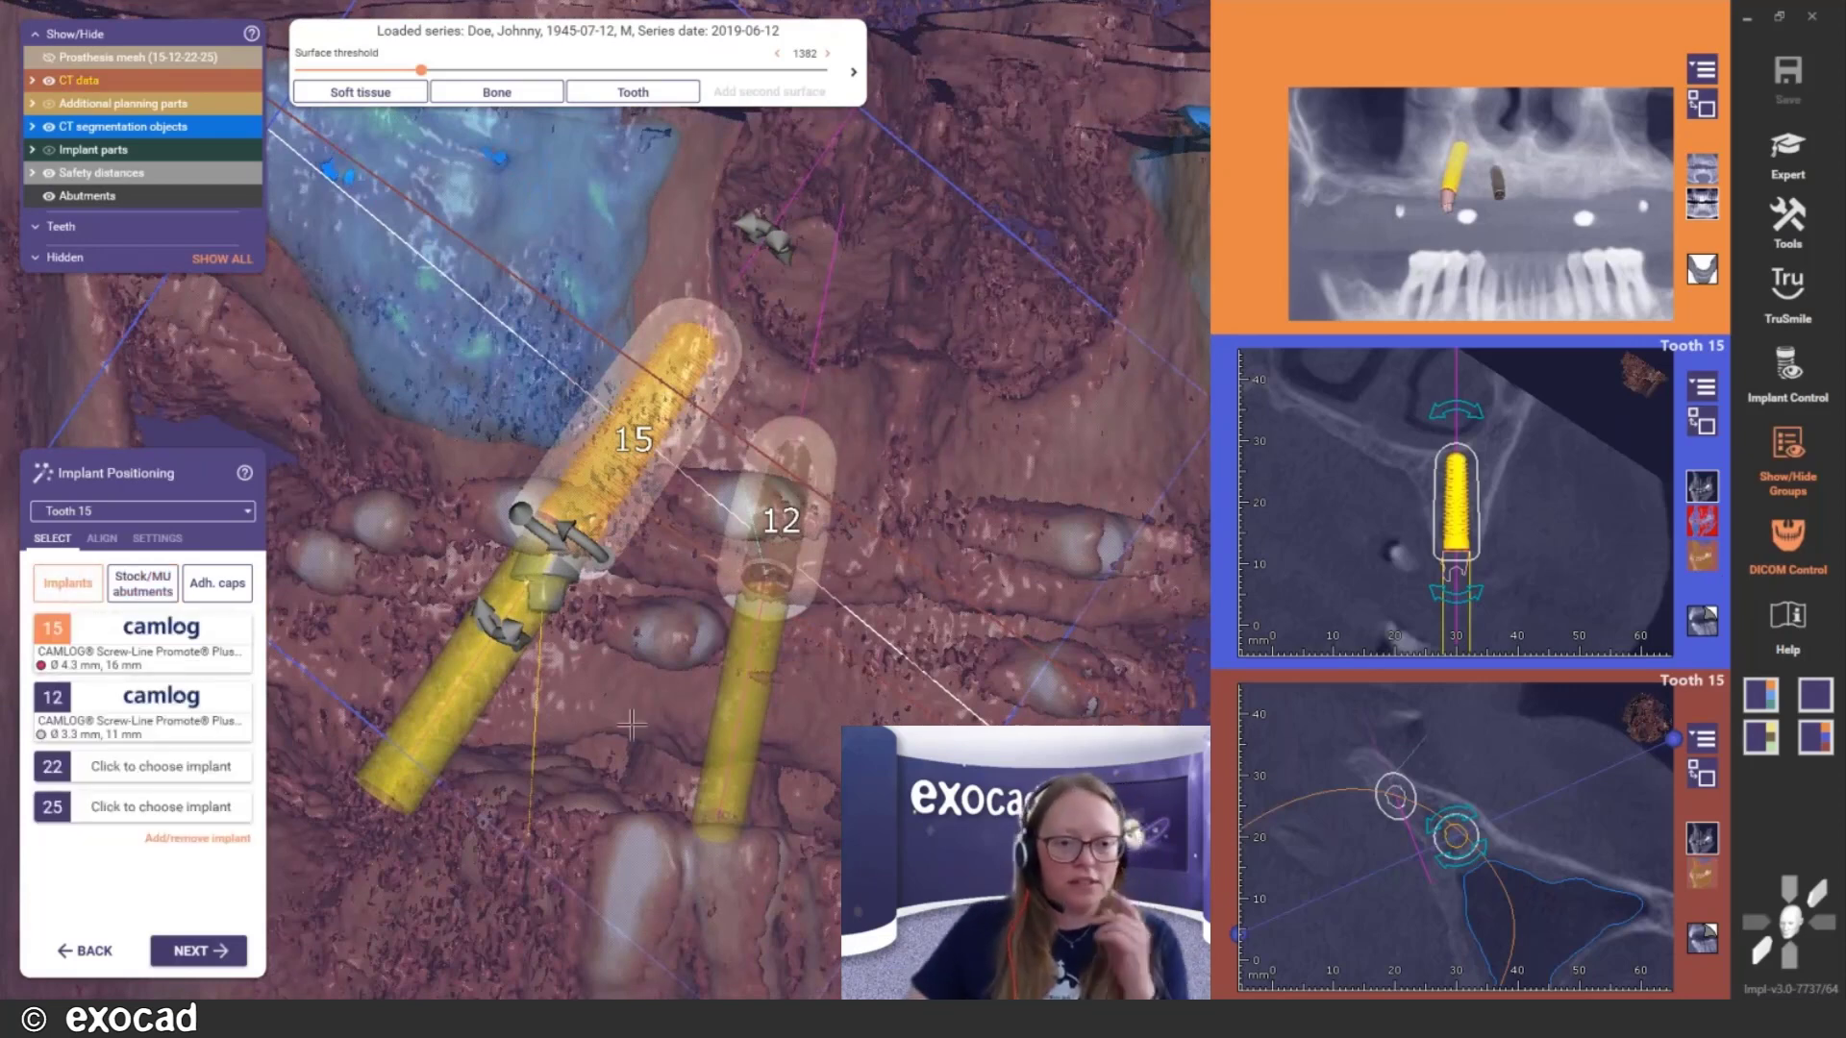
pyautogui.moveTo(645, 725); pyautogui.dragTo(637, 694, button='right')
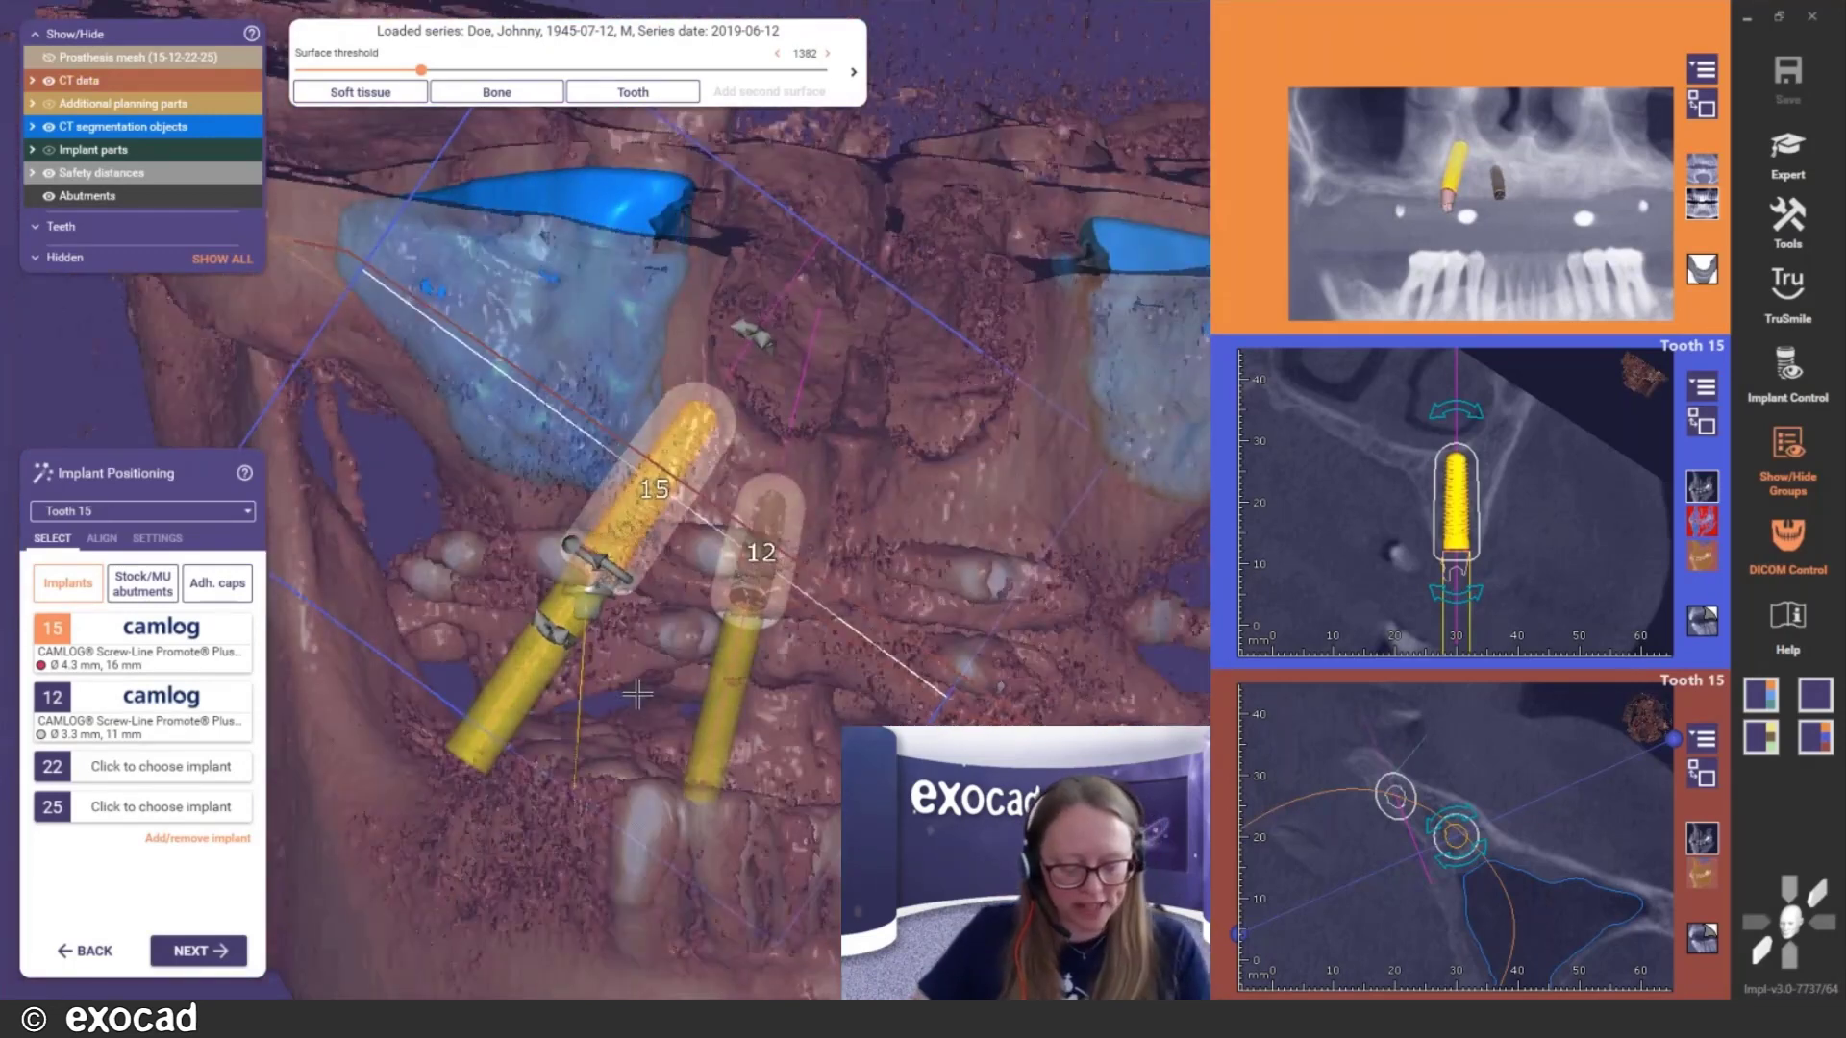
pyautogui.press('p')
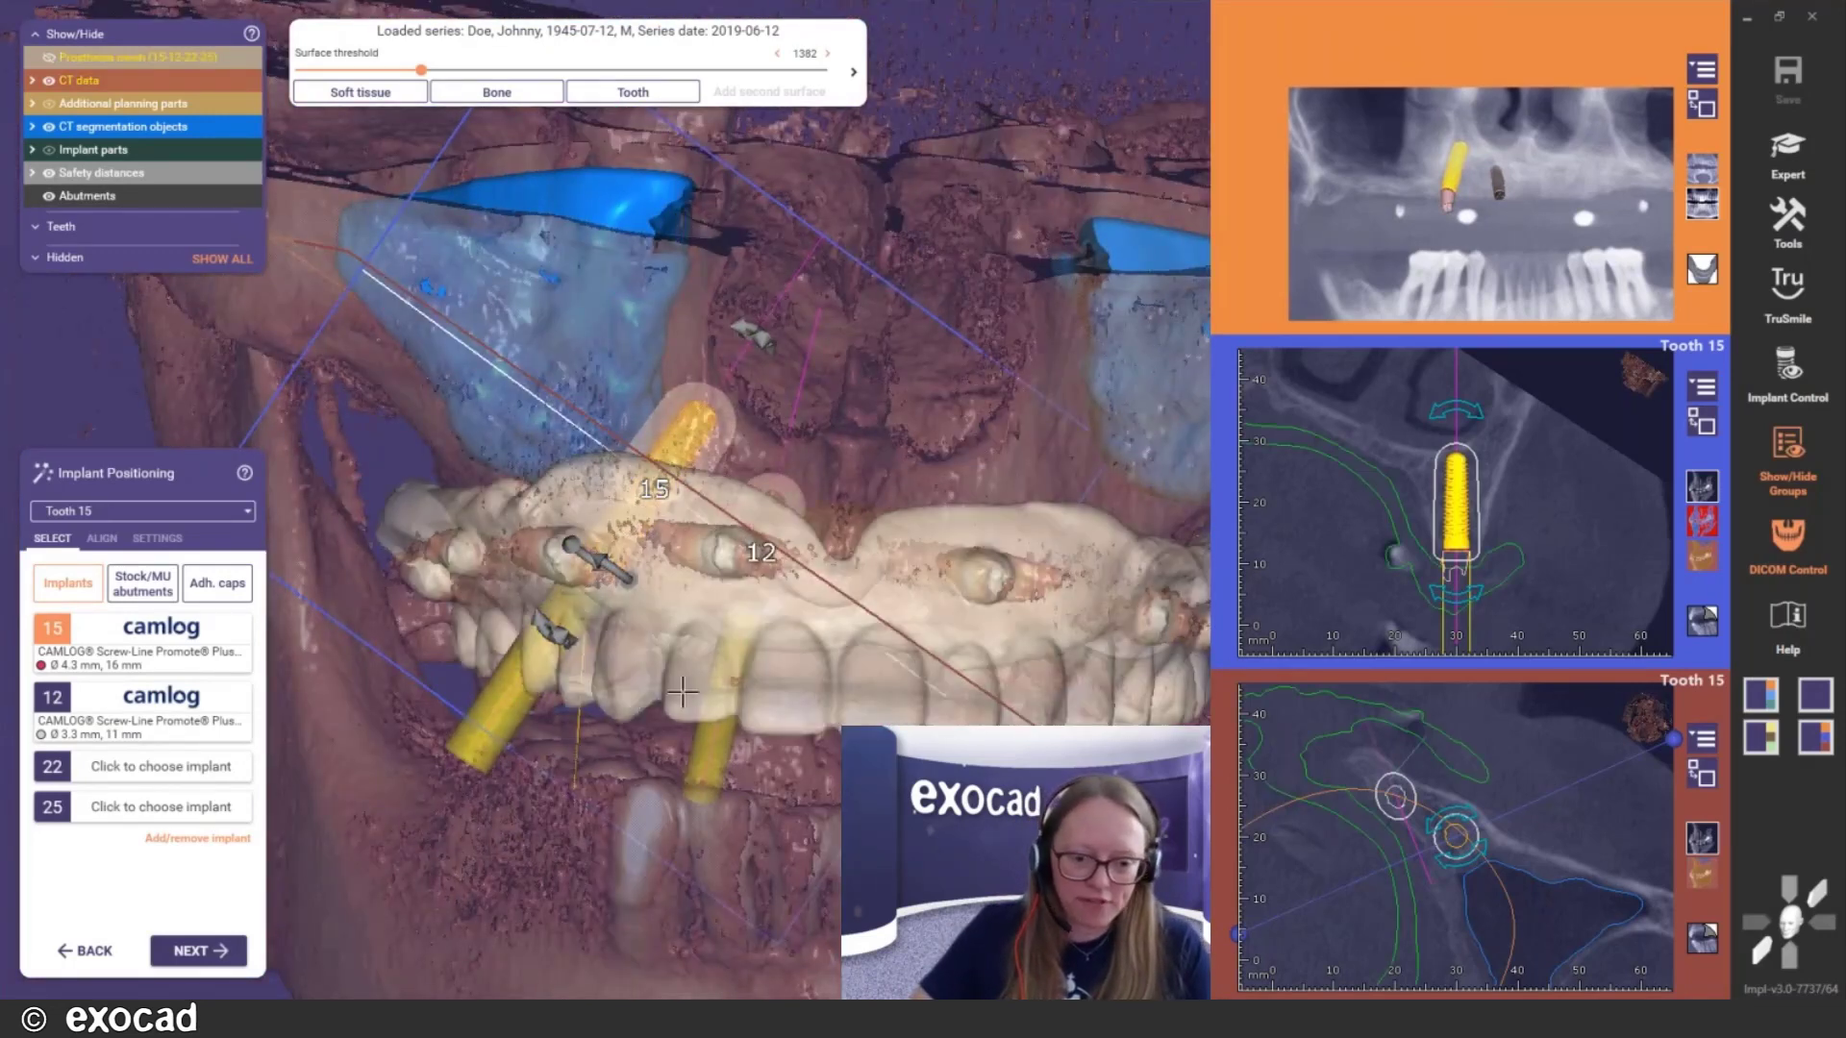
# Open the implant setup and remove the planned implants at teeth 22 and 25
pyautogui.moveTo(637, 694); pyautogui.dragTo(868, 649, button='right')
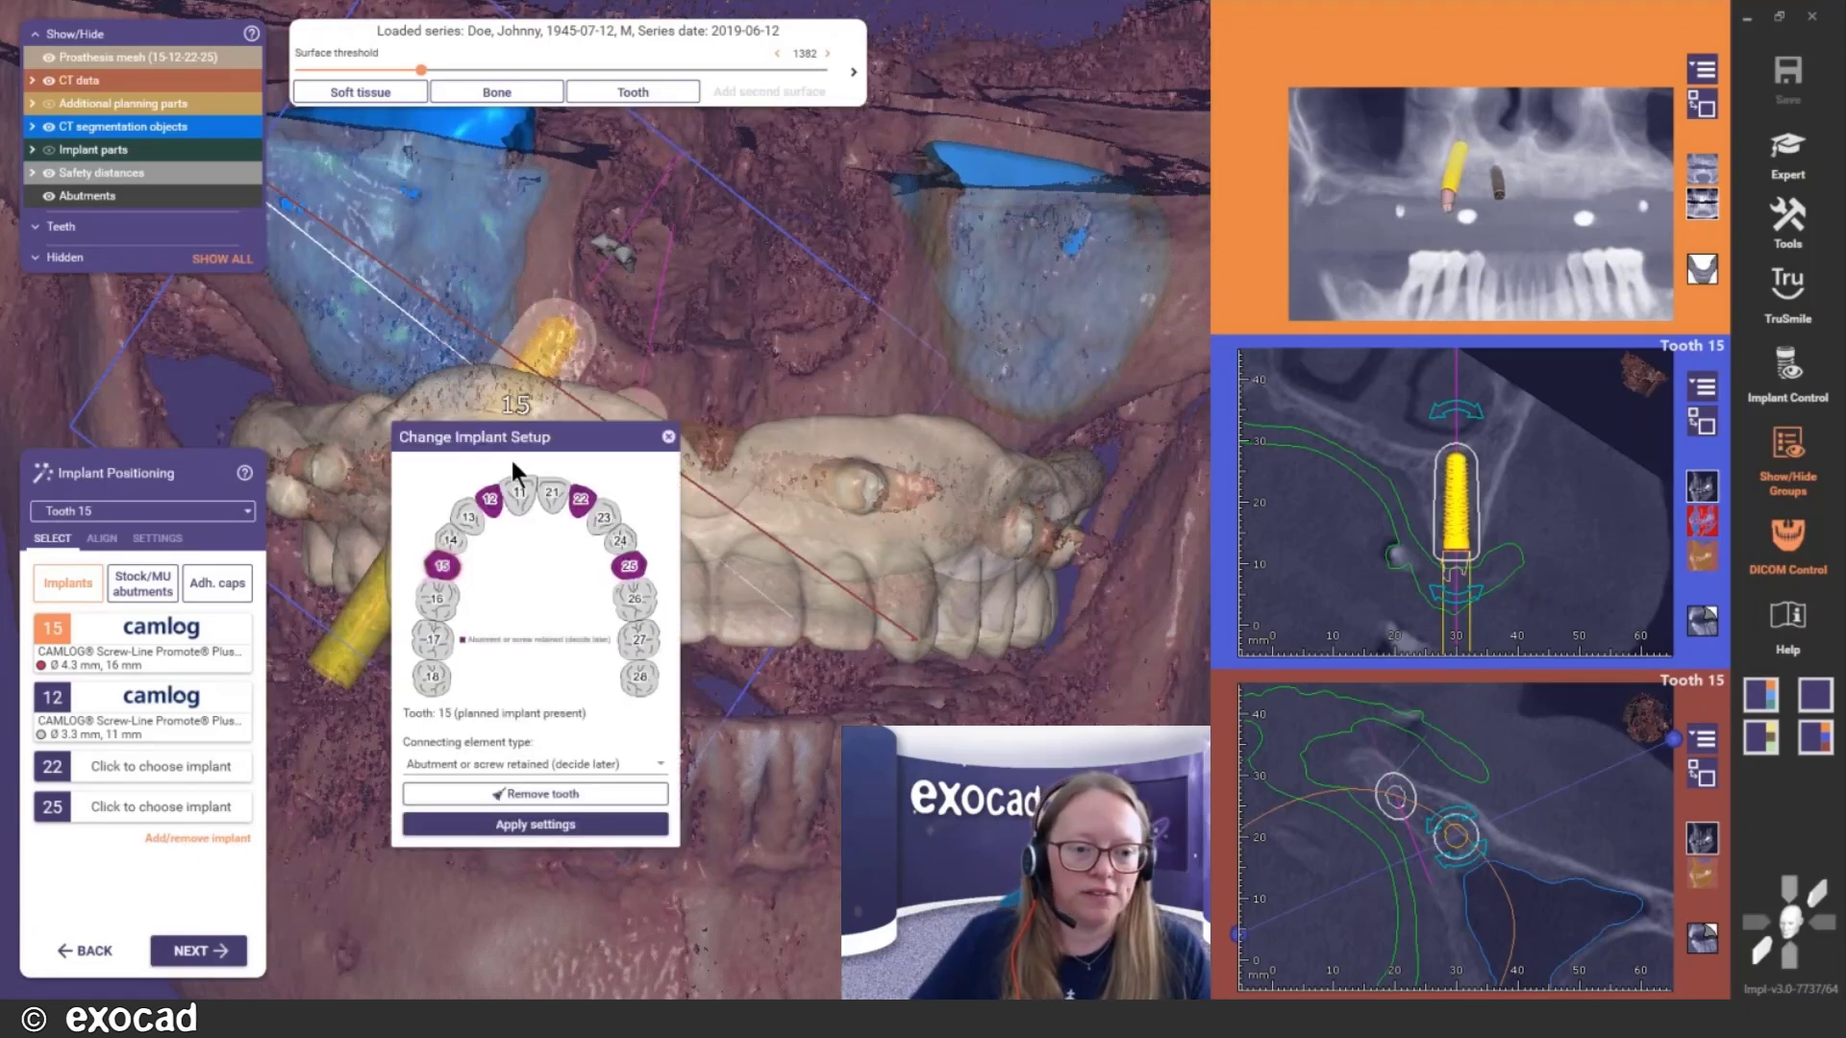
pyautogui.moveTo(577, 428); pyautogui.dragTo(540, 413)
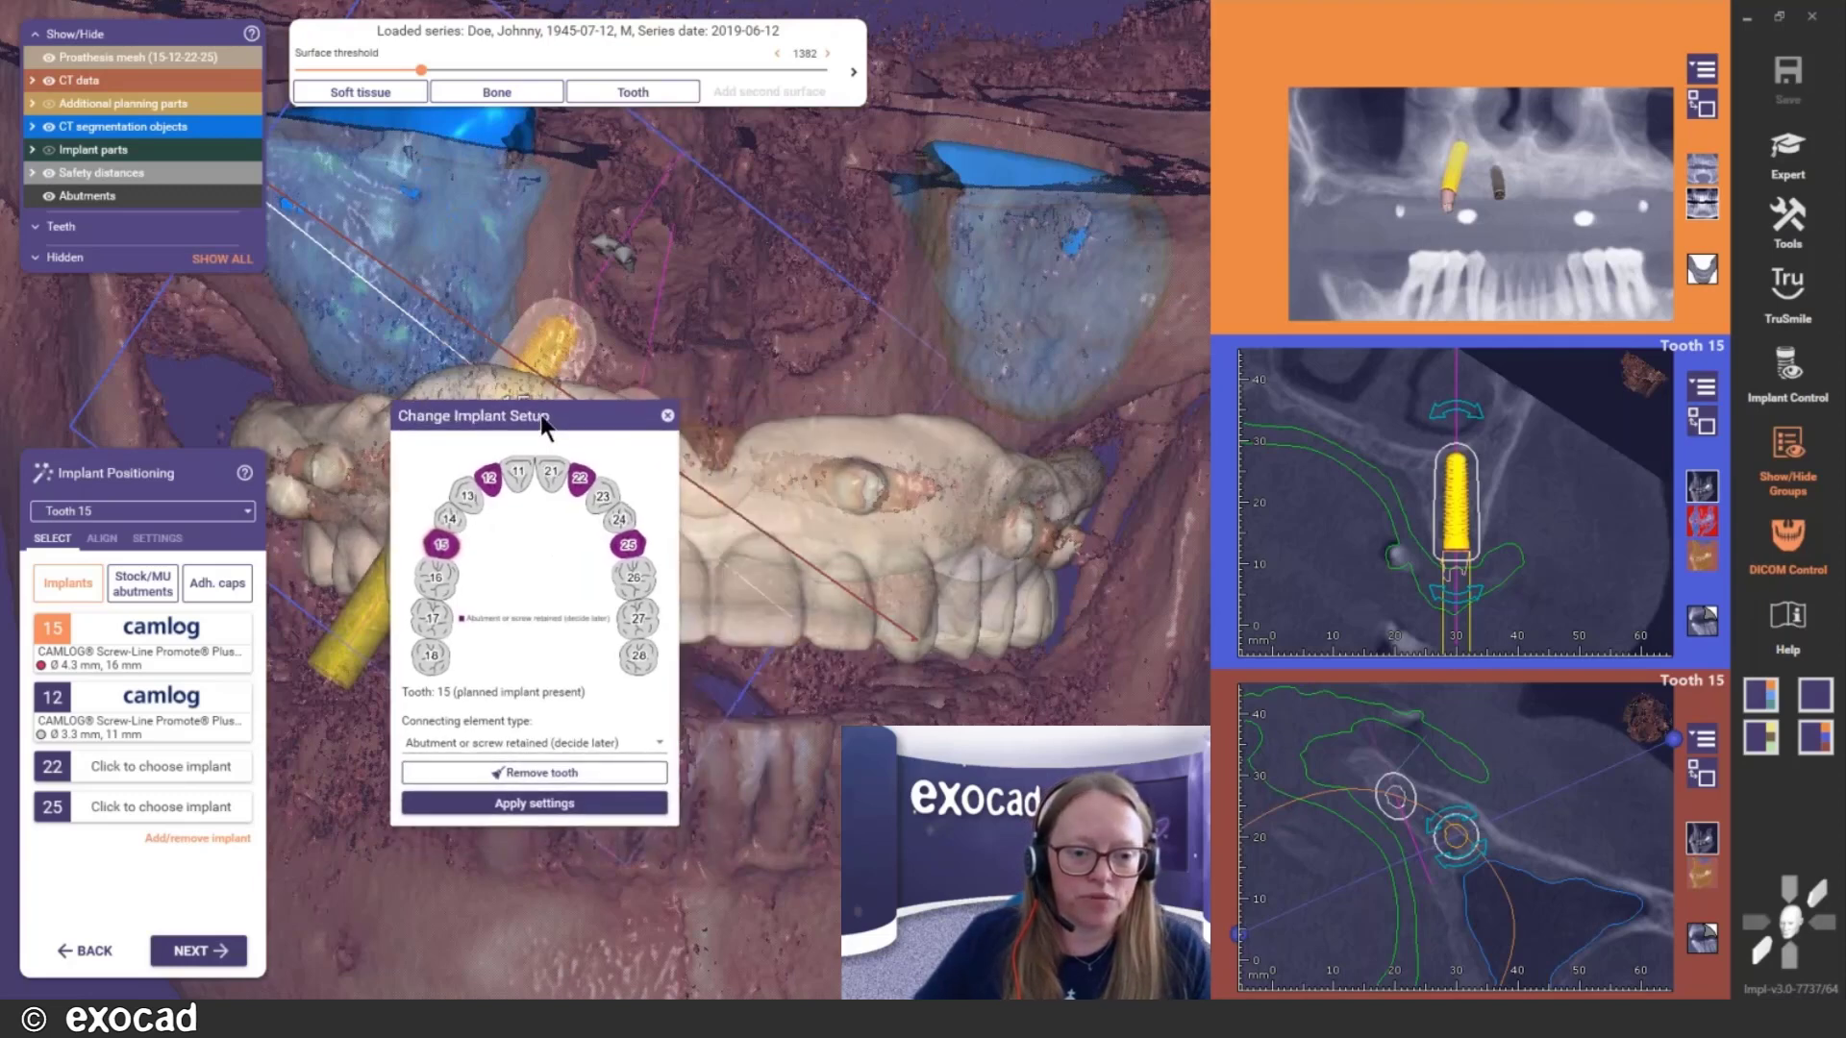
pyautogui.click(491, 483)
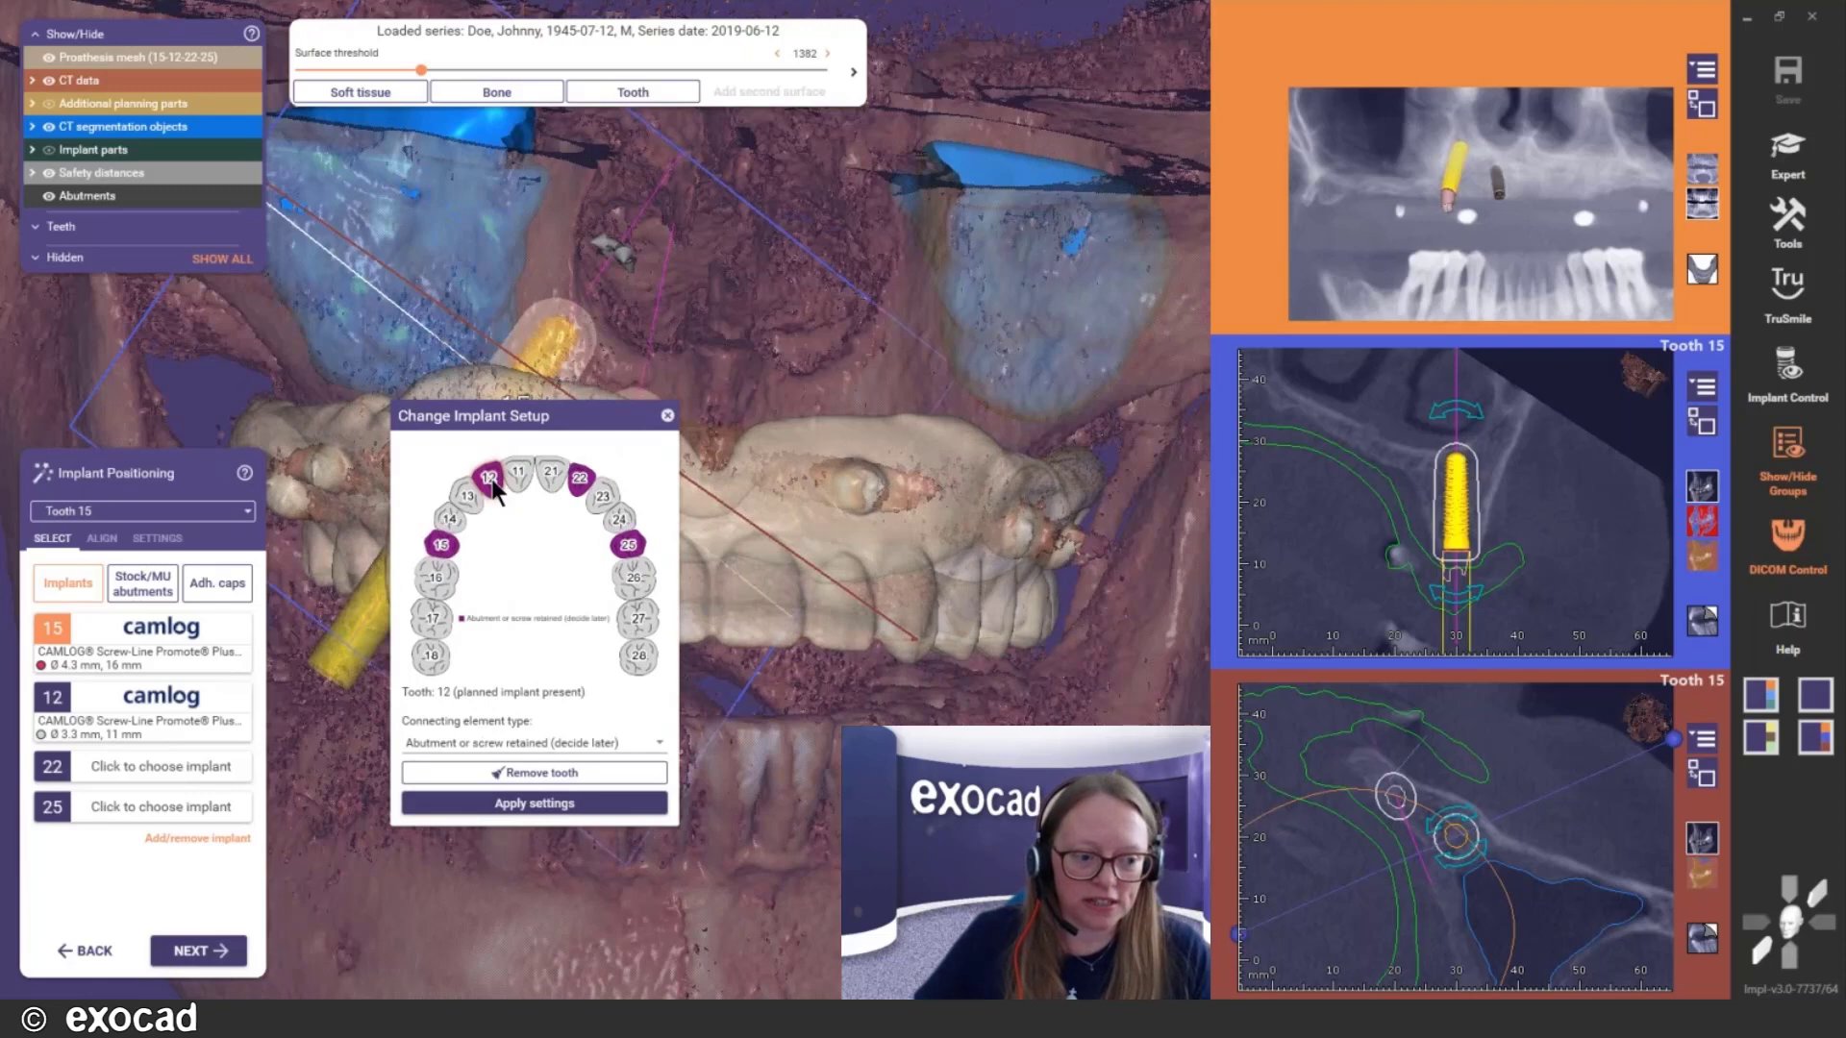
pyautogui.click(579, 479)
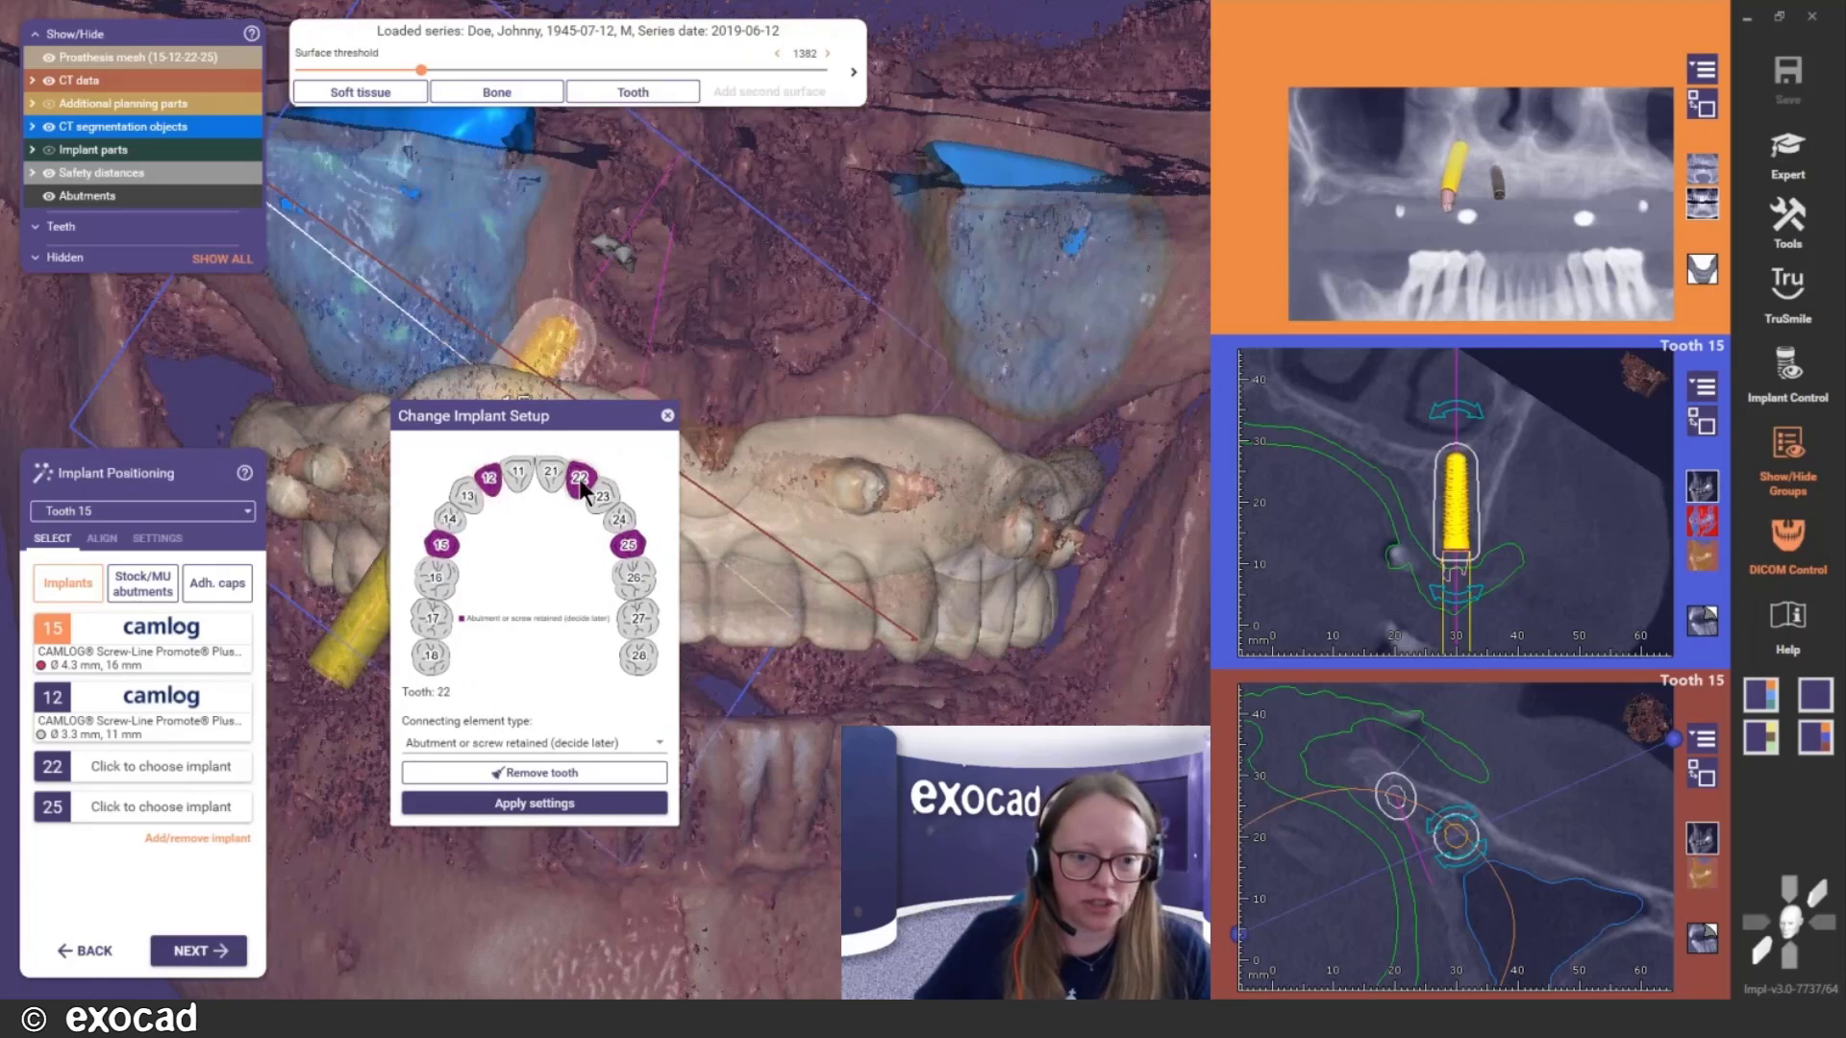
pyautogui.click(542, 773)
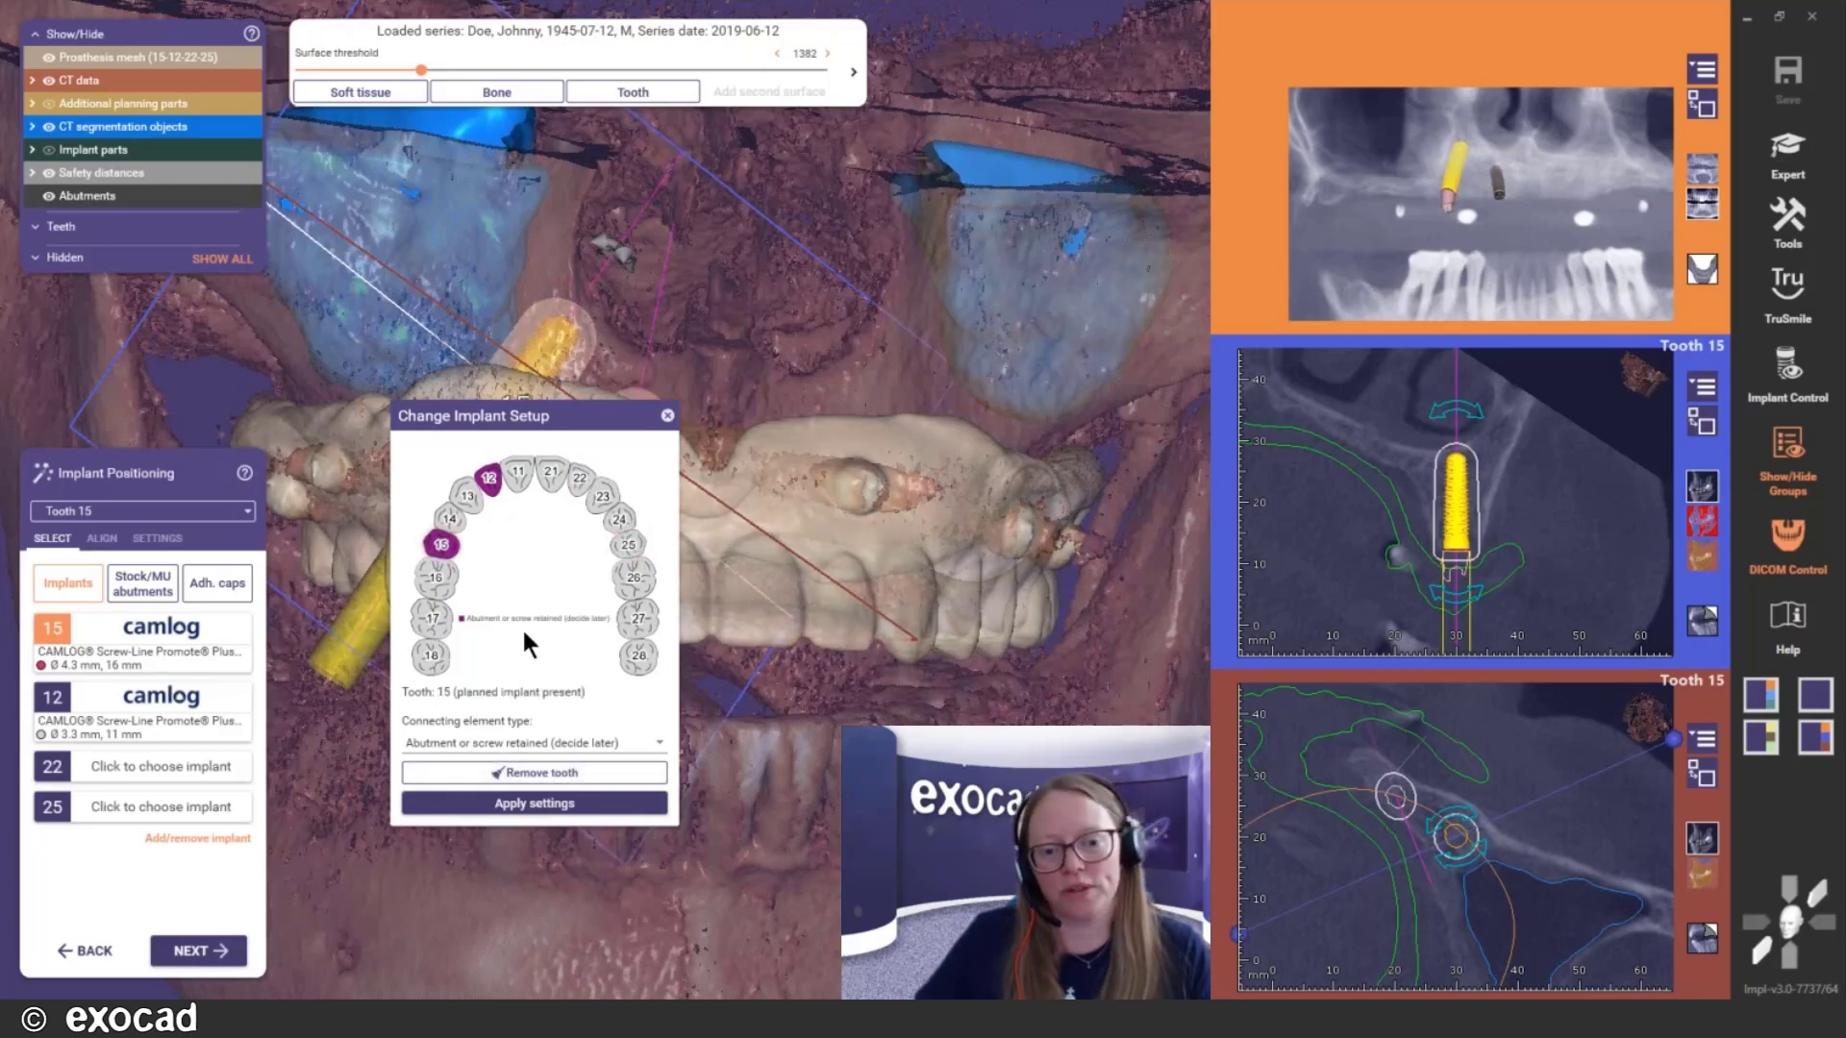
# Try adding an implant at tooth 23 as Abutment or screw retained (decide later), and remove that tooth again
pyautogui.click(597, 509)
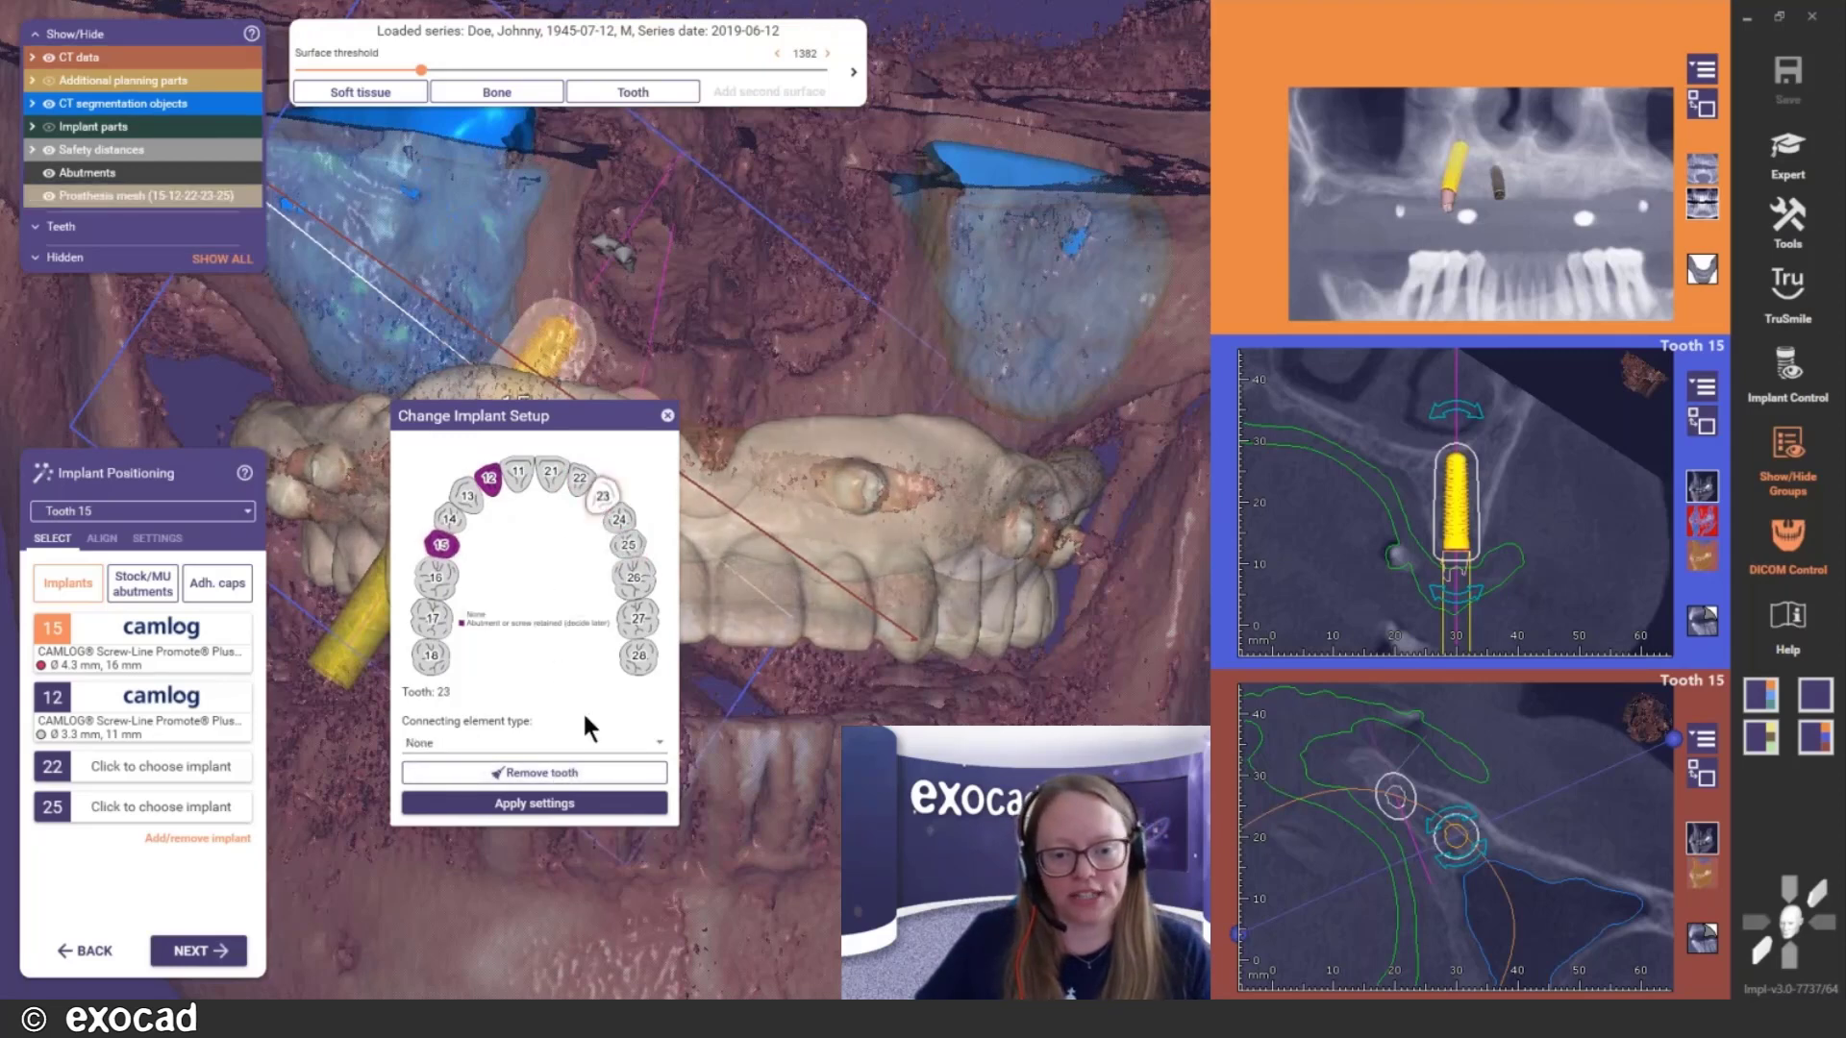
pyautogui.click(658, 744)
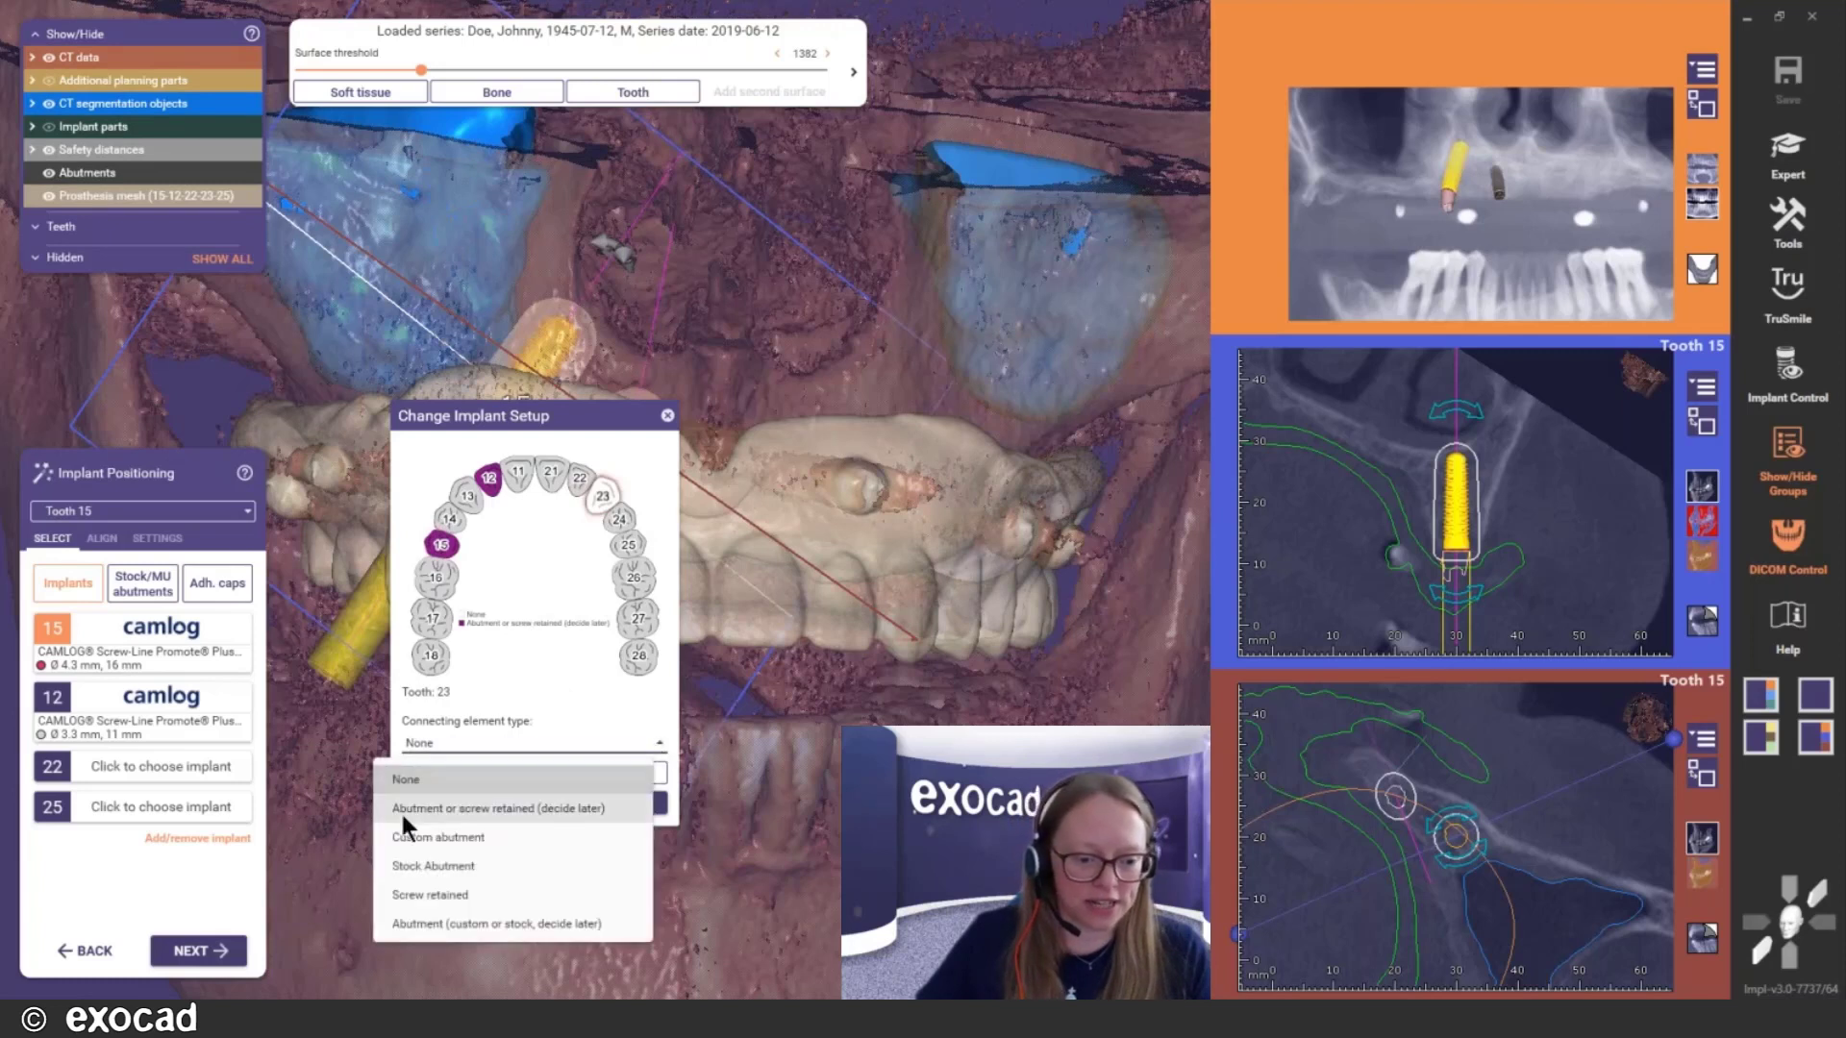
pyautogui.click(432, 808)
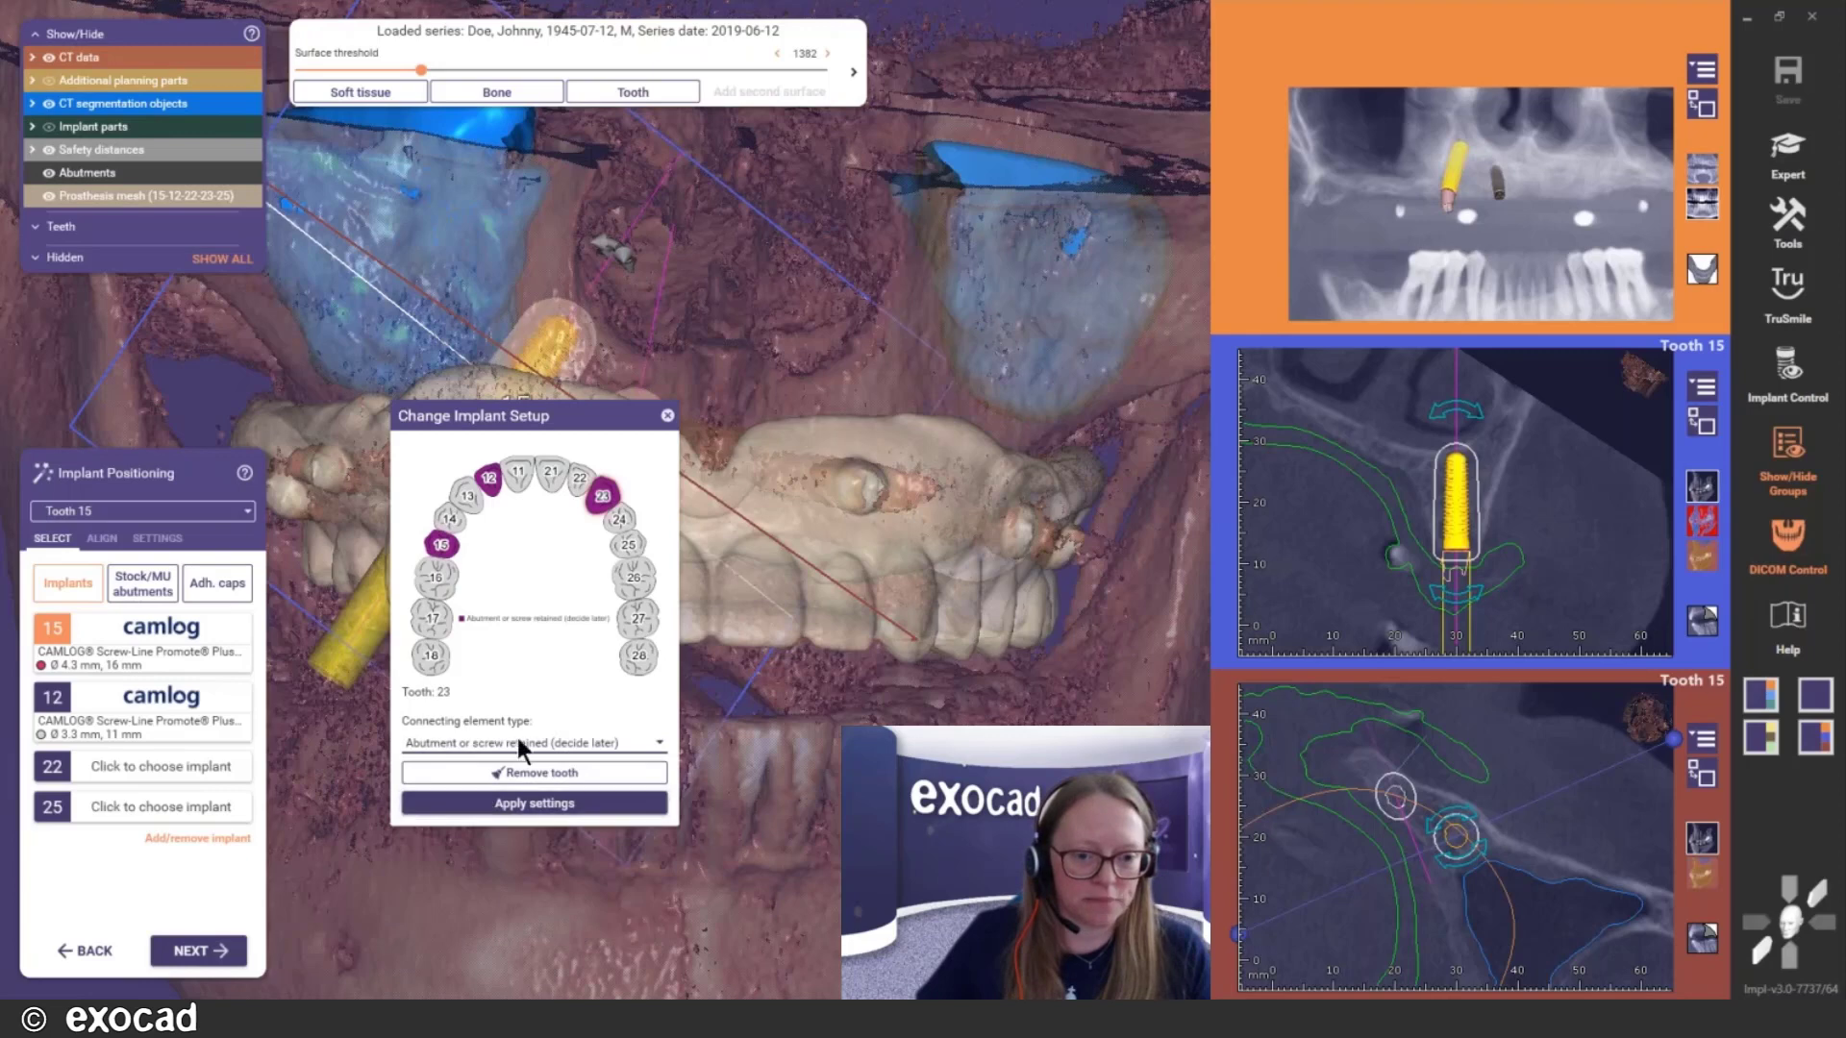
pyautogui.click(535, 773)
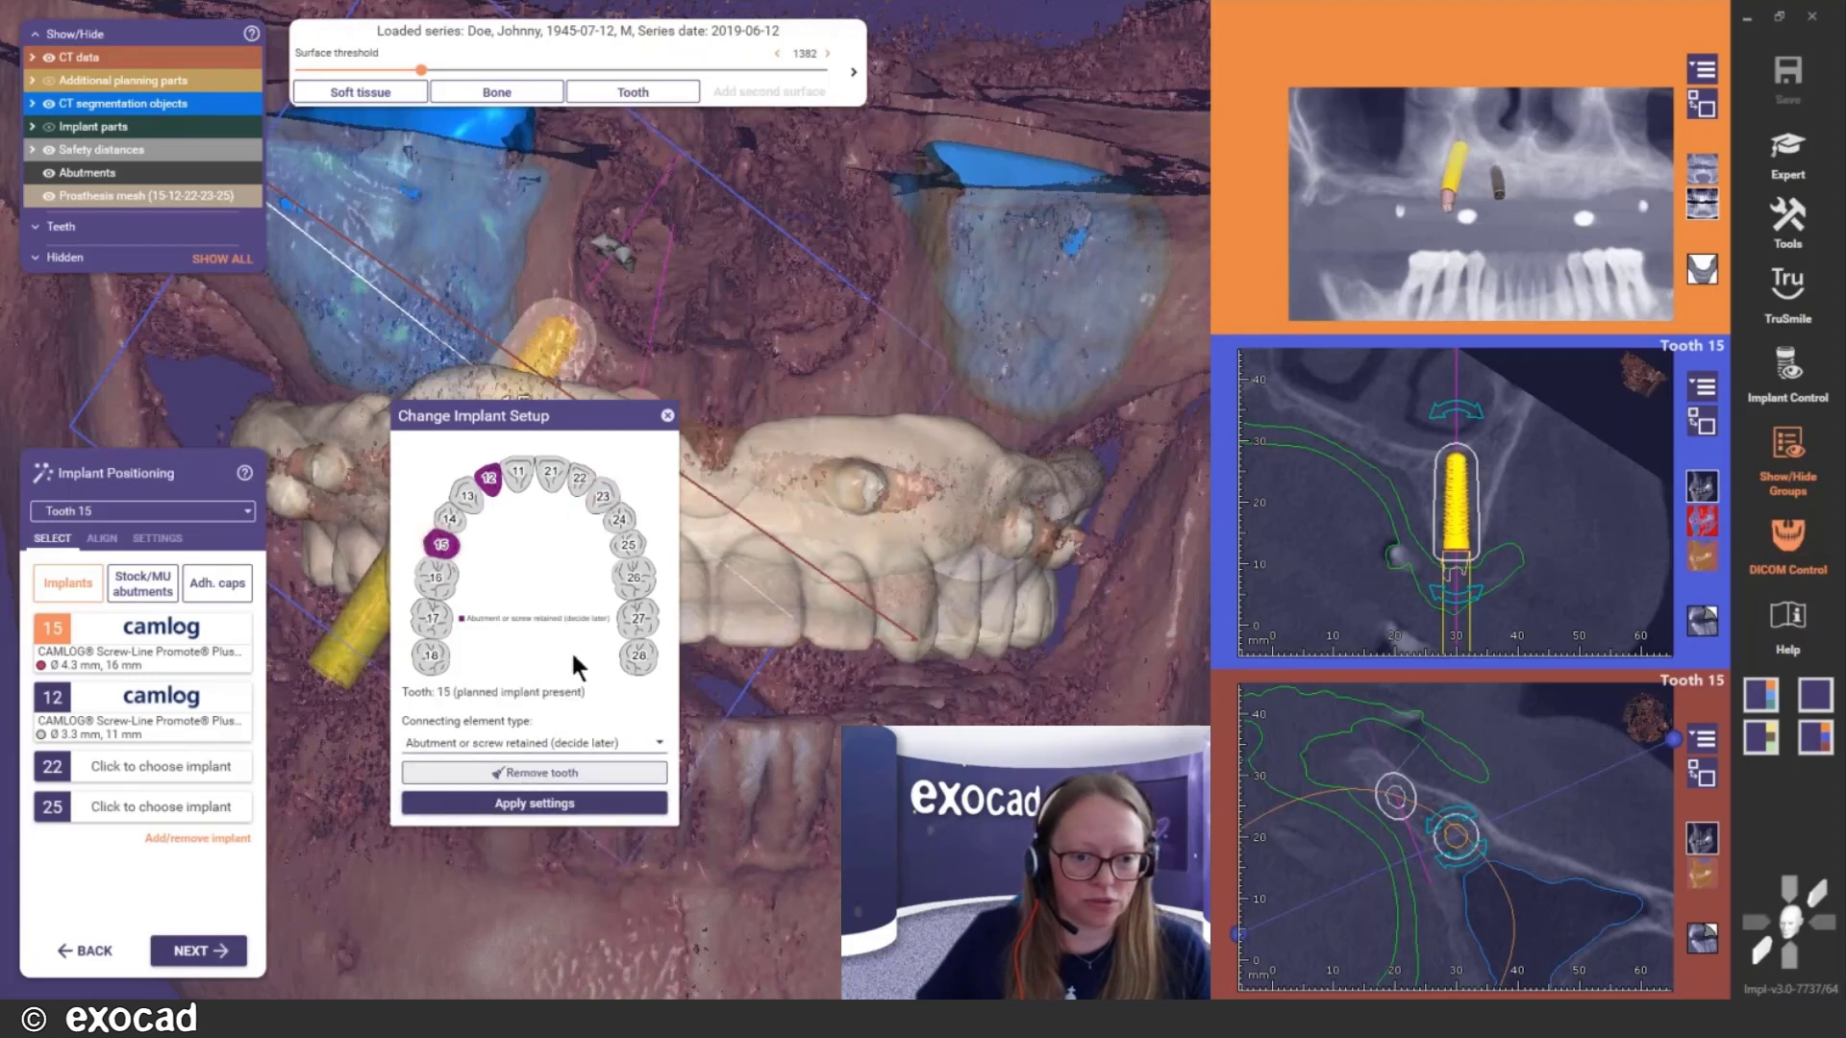
# Apply the implant setup with only teeth 15 and 12, and proceed to anchor pin placement
pyautogui.click(529, 803)
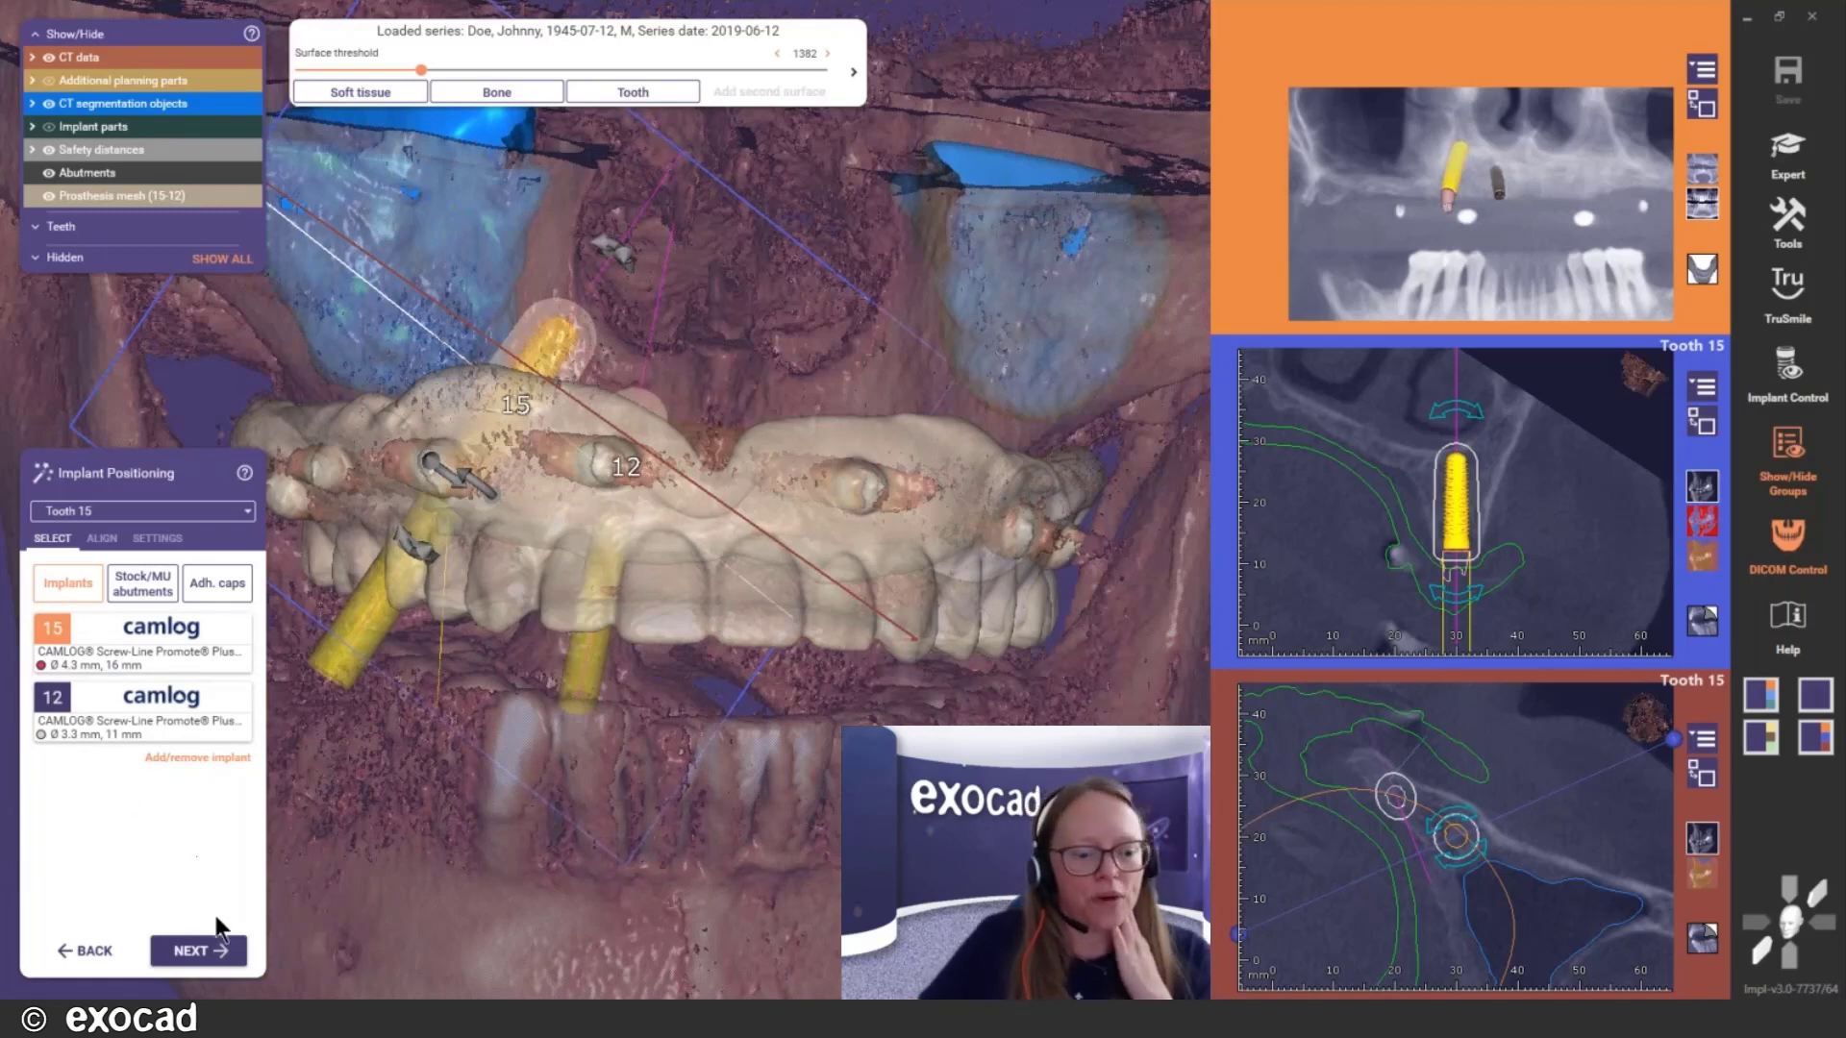
pyautogui.click(221, 953)
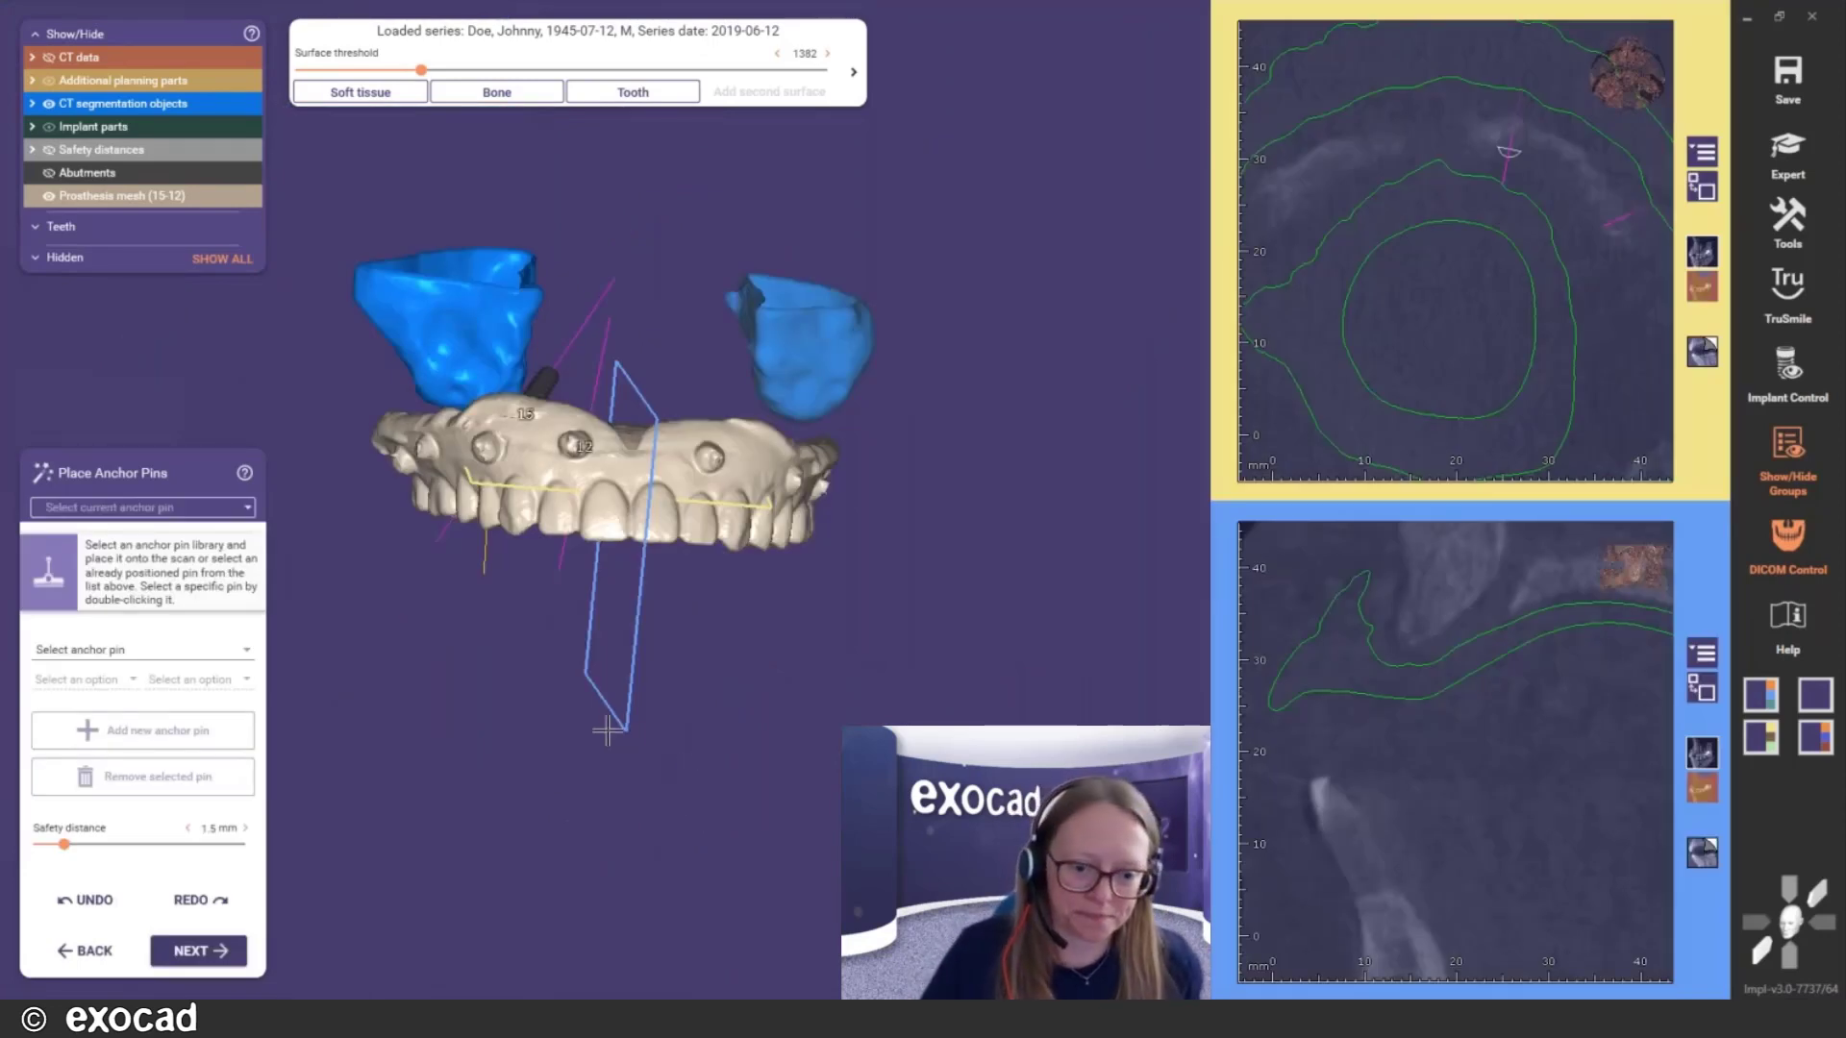
pyautogui.moveTo(607, 730); pyautogui.dragTo(598, 726, button='right')
pyautogui.moveTo(598, 726); pyautogui.dragTo(604, 768, button='middle')
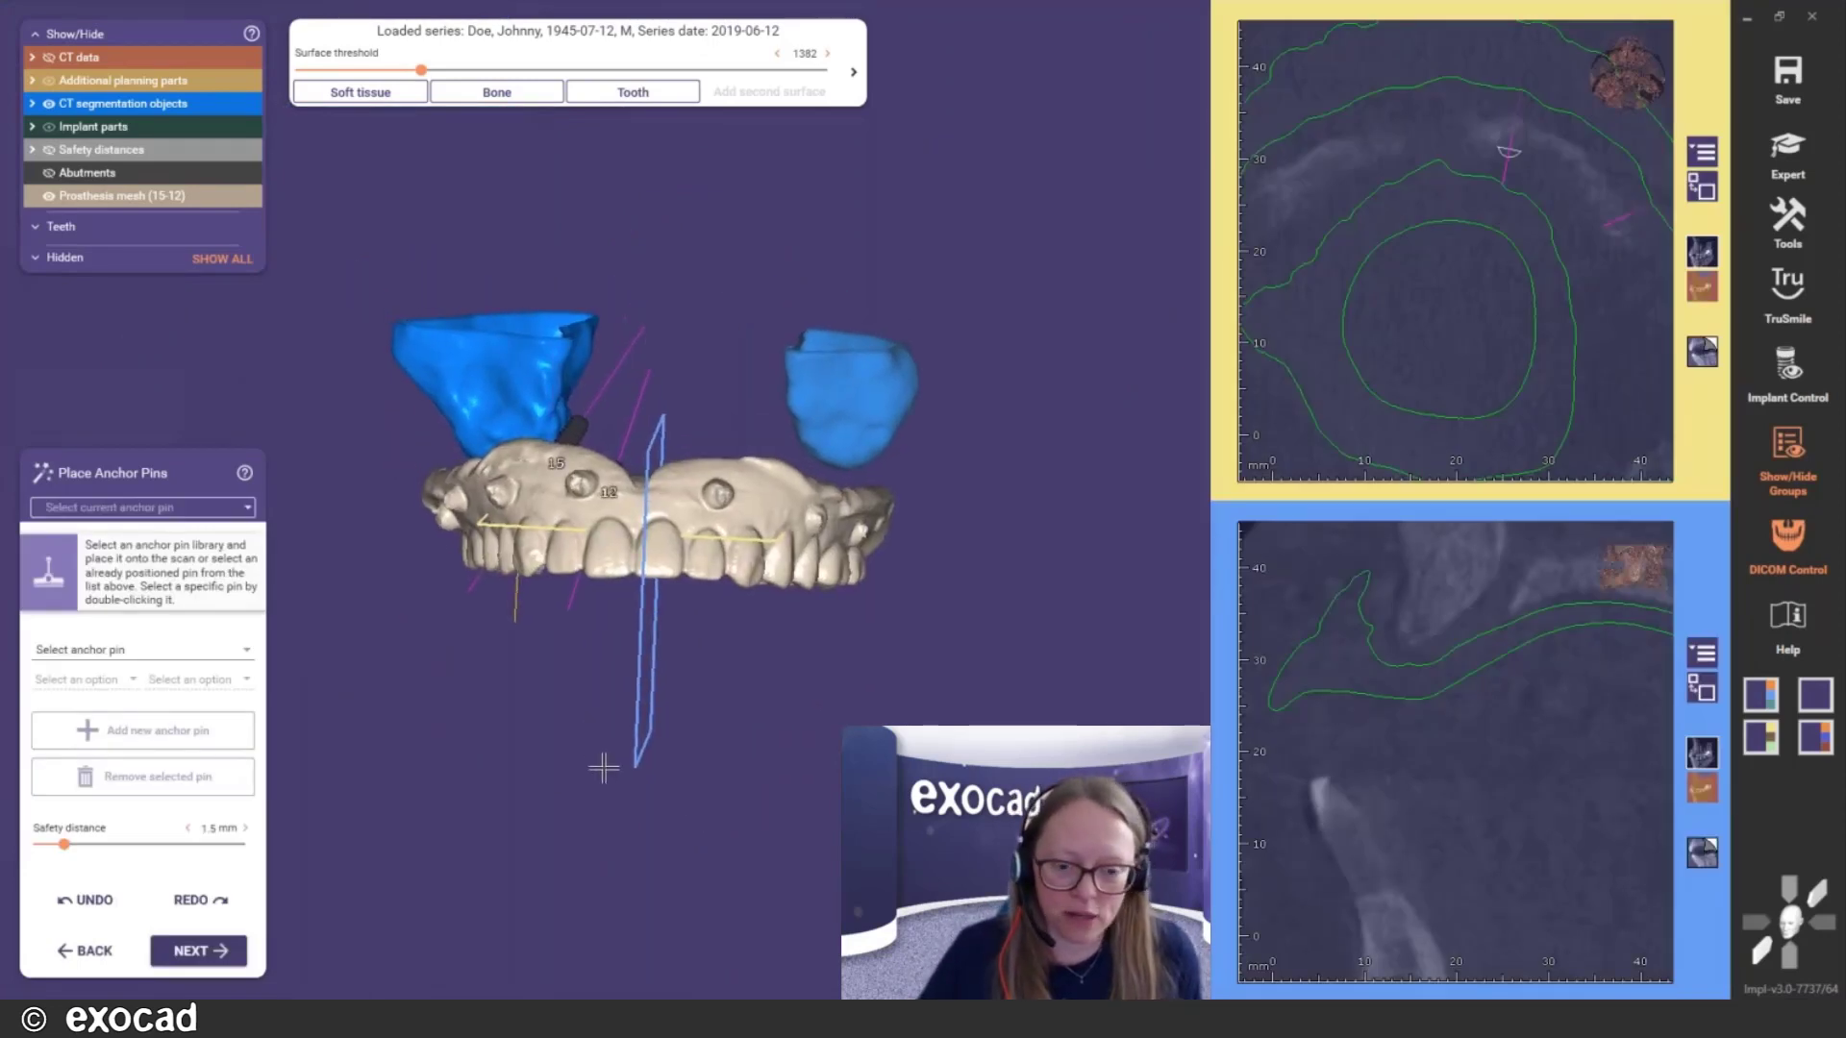
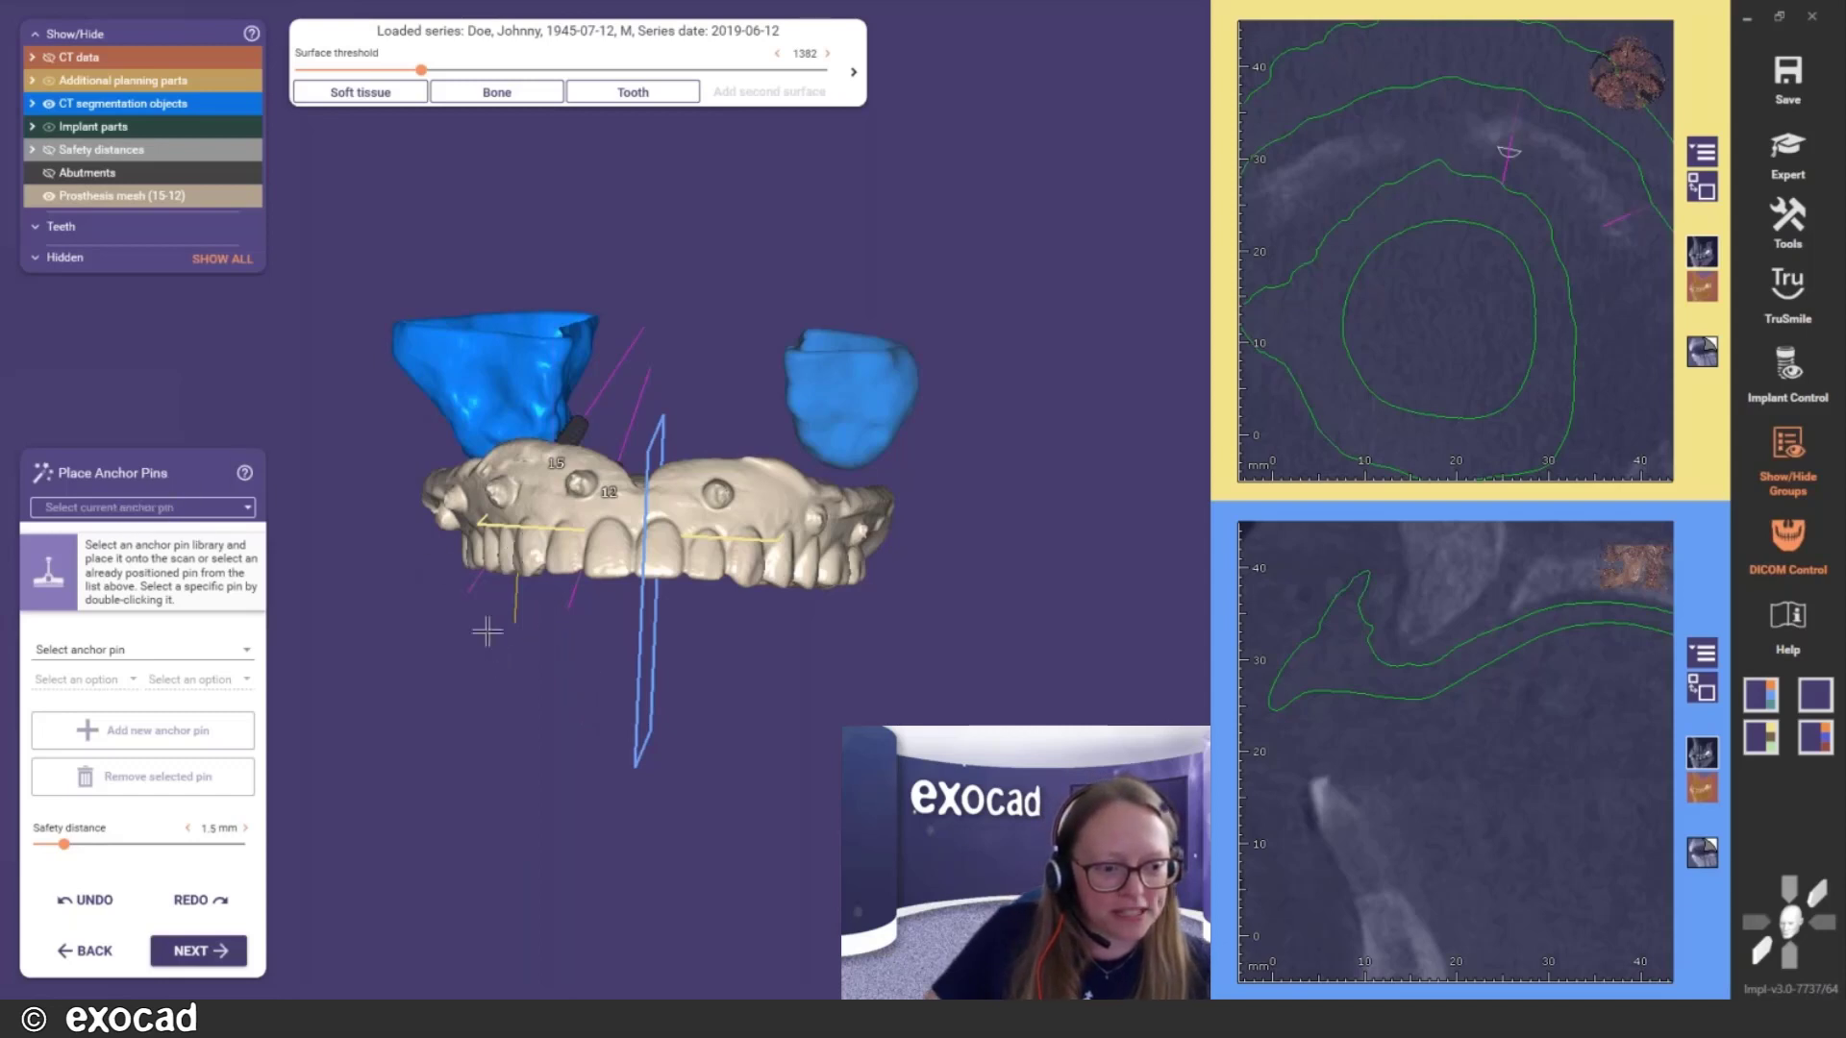
# Choose the 3DDX - Fixation Pin as the anchor pin, with Ø 1.5 mm and 20 mm length
pyautogui.click(246, 646)
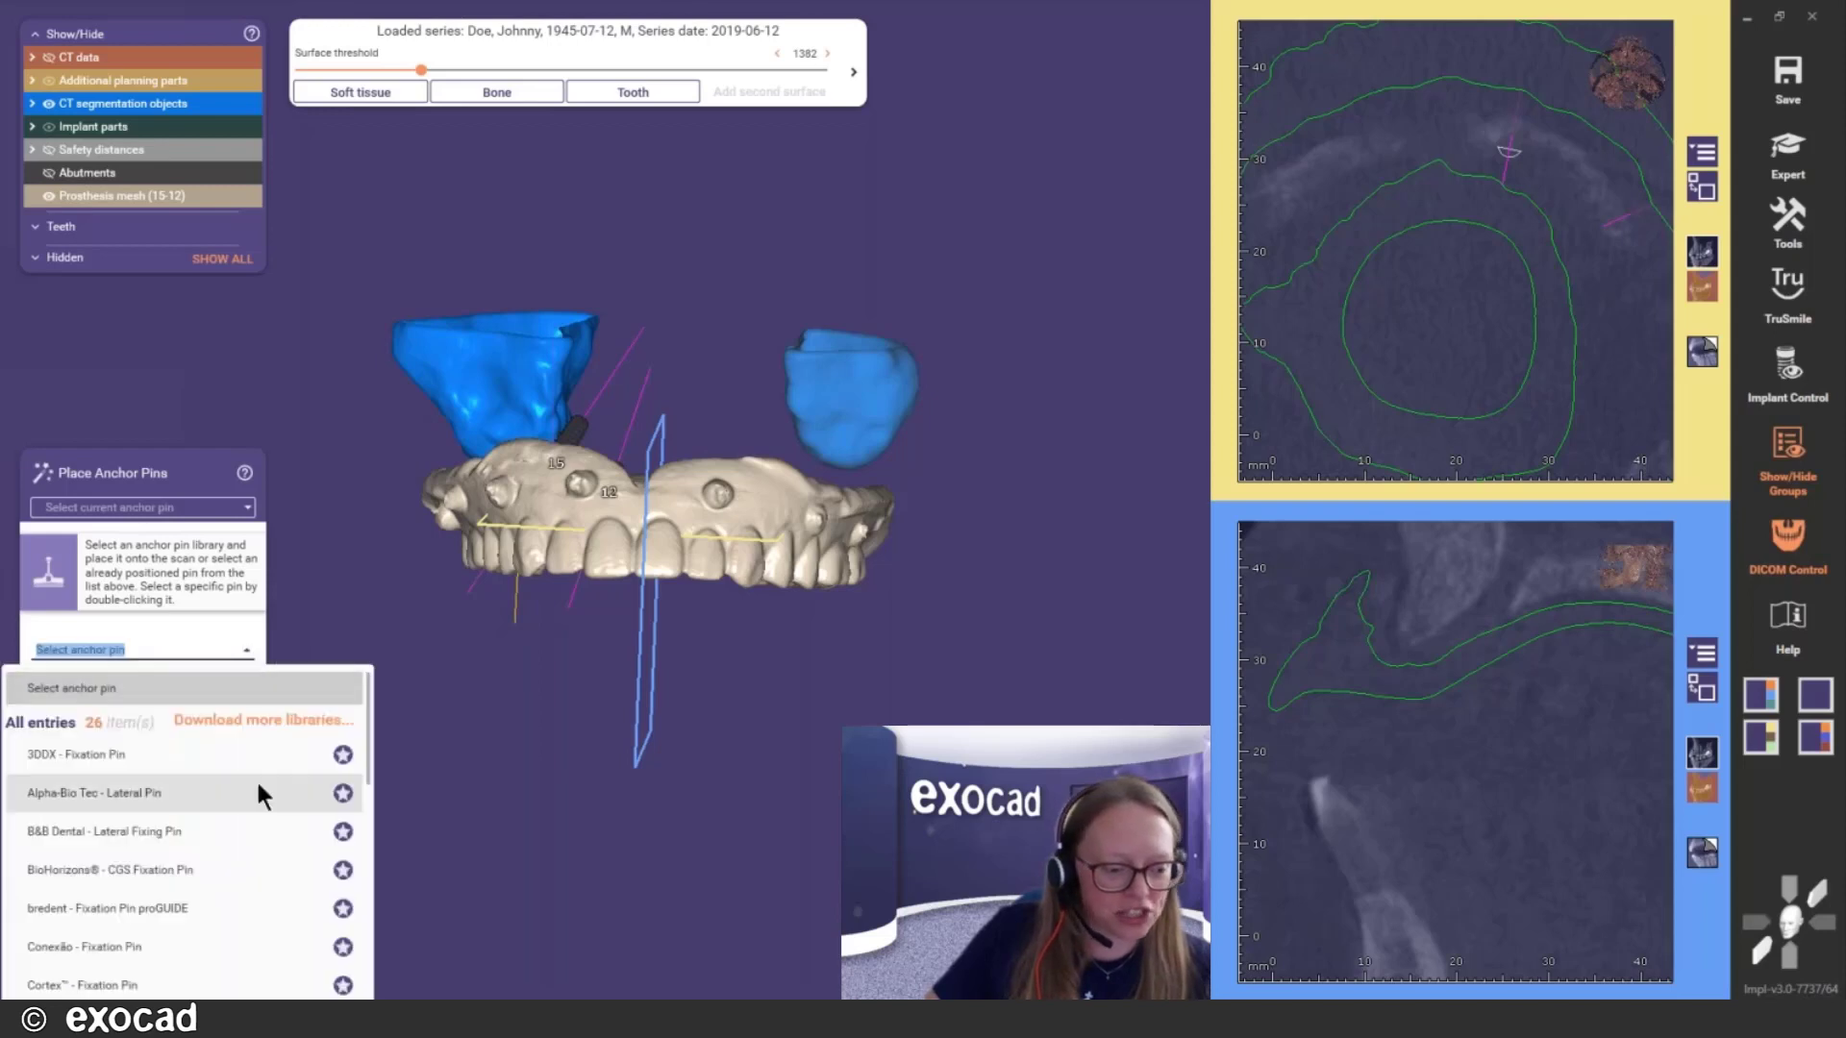
pyautogui.scroll(-1, 253, 817)
pyautogui.scroll(1, 246, 809)
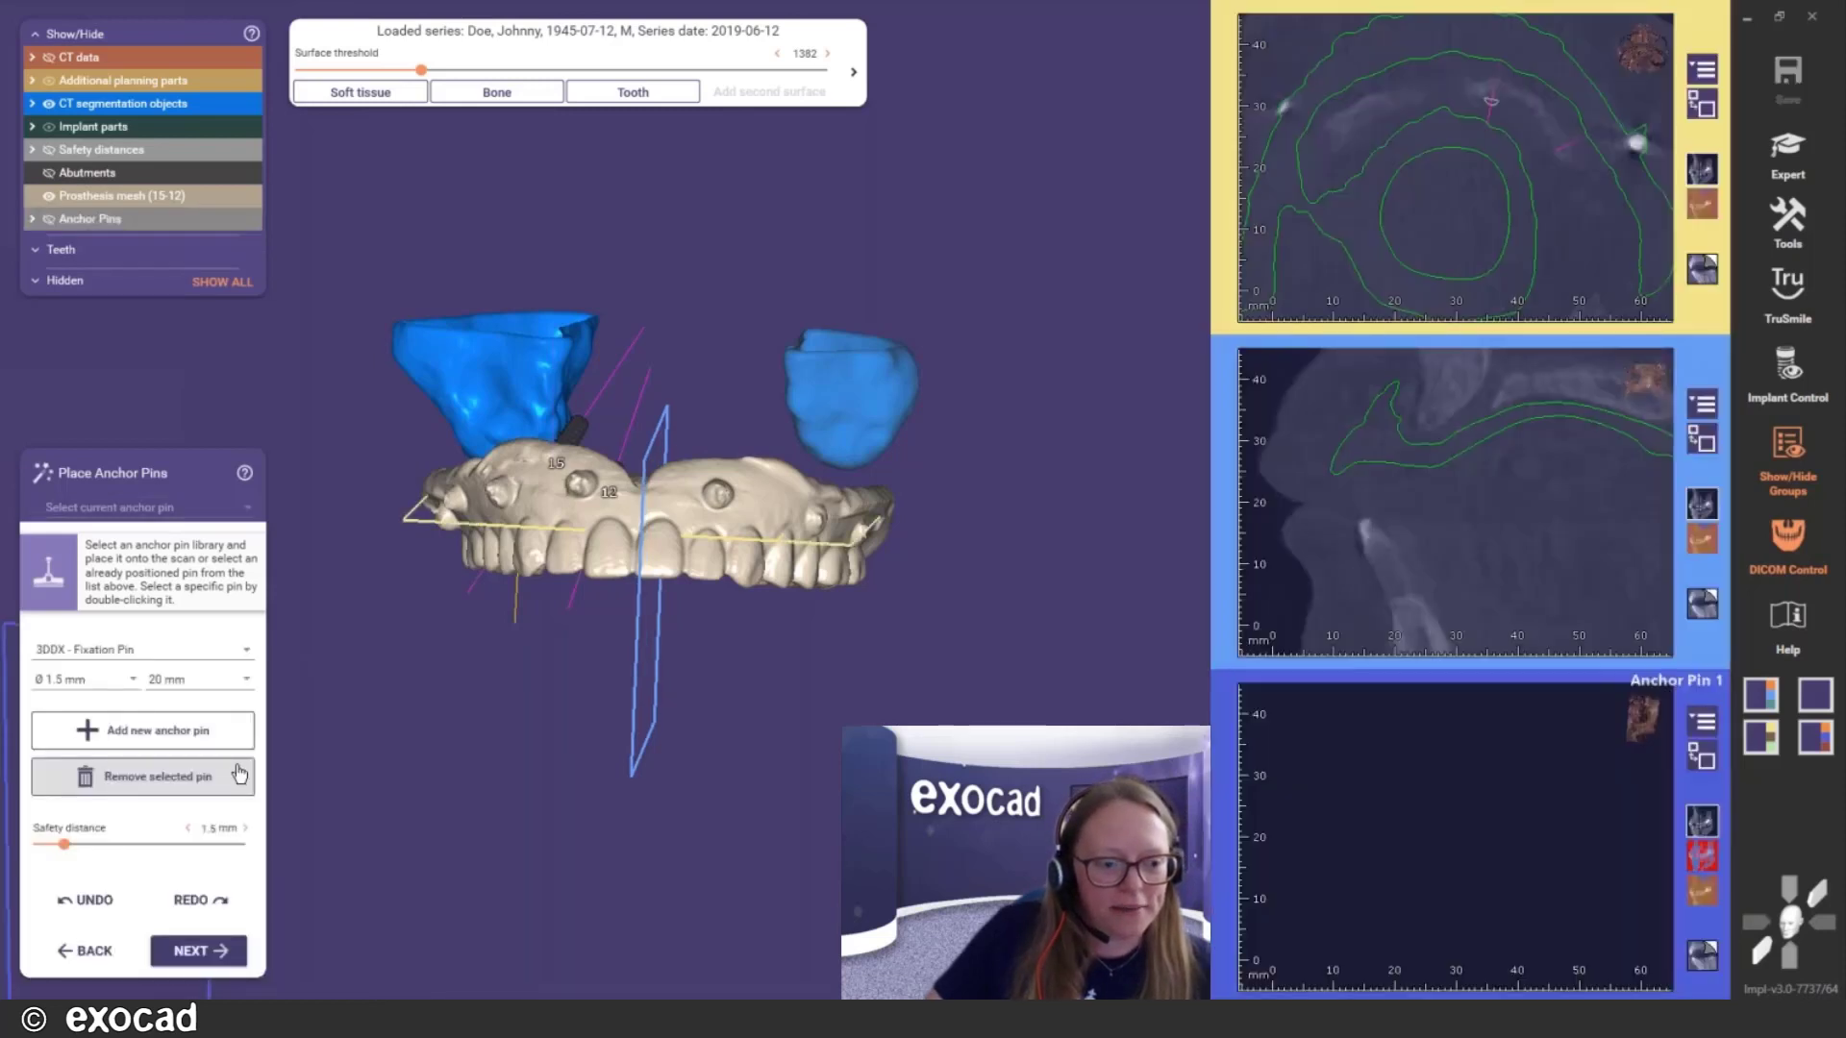
pyautogui.click(131, 677)
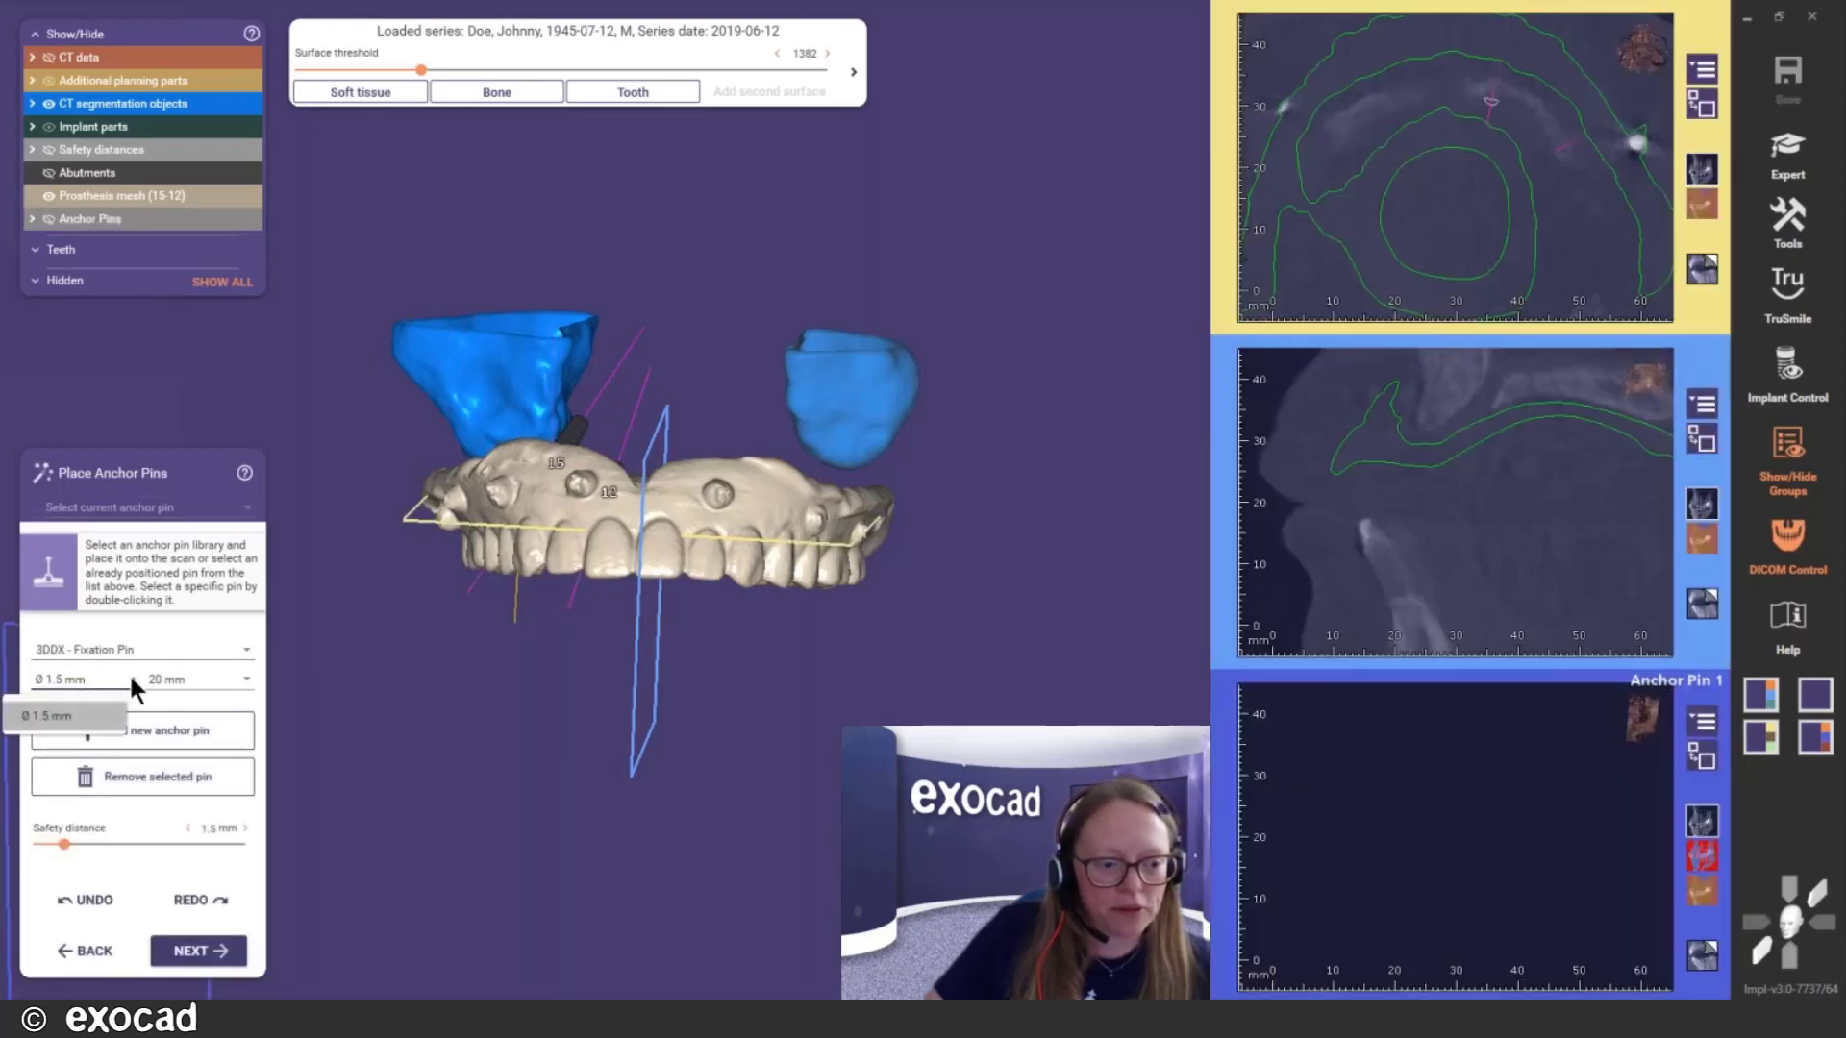
pyautogui.click(246, 676)
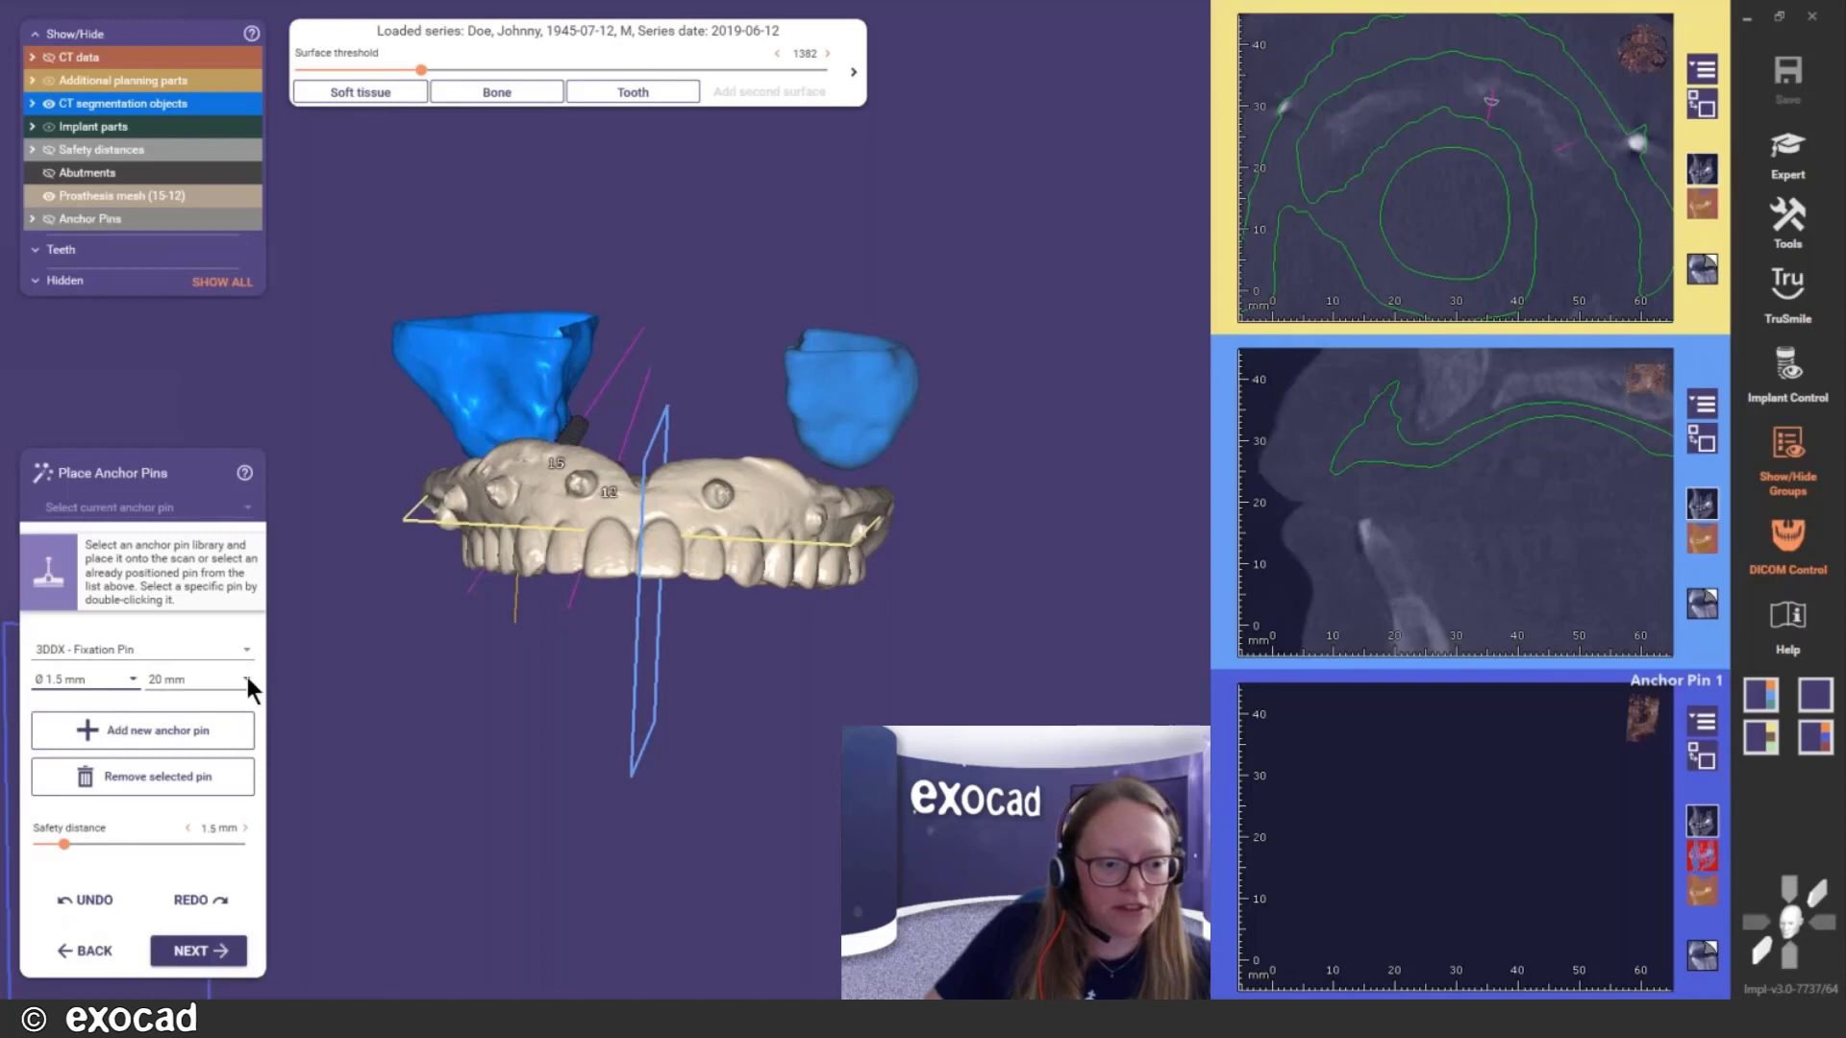
pyautogui.click(246, 676)
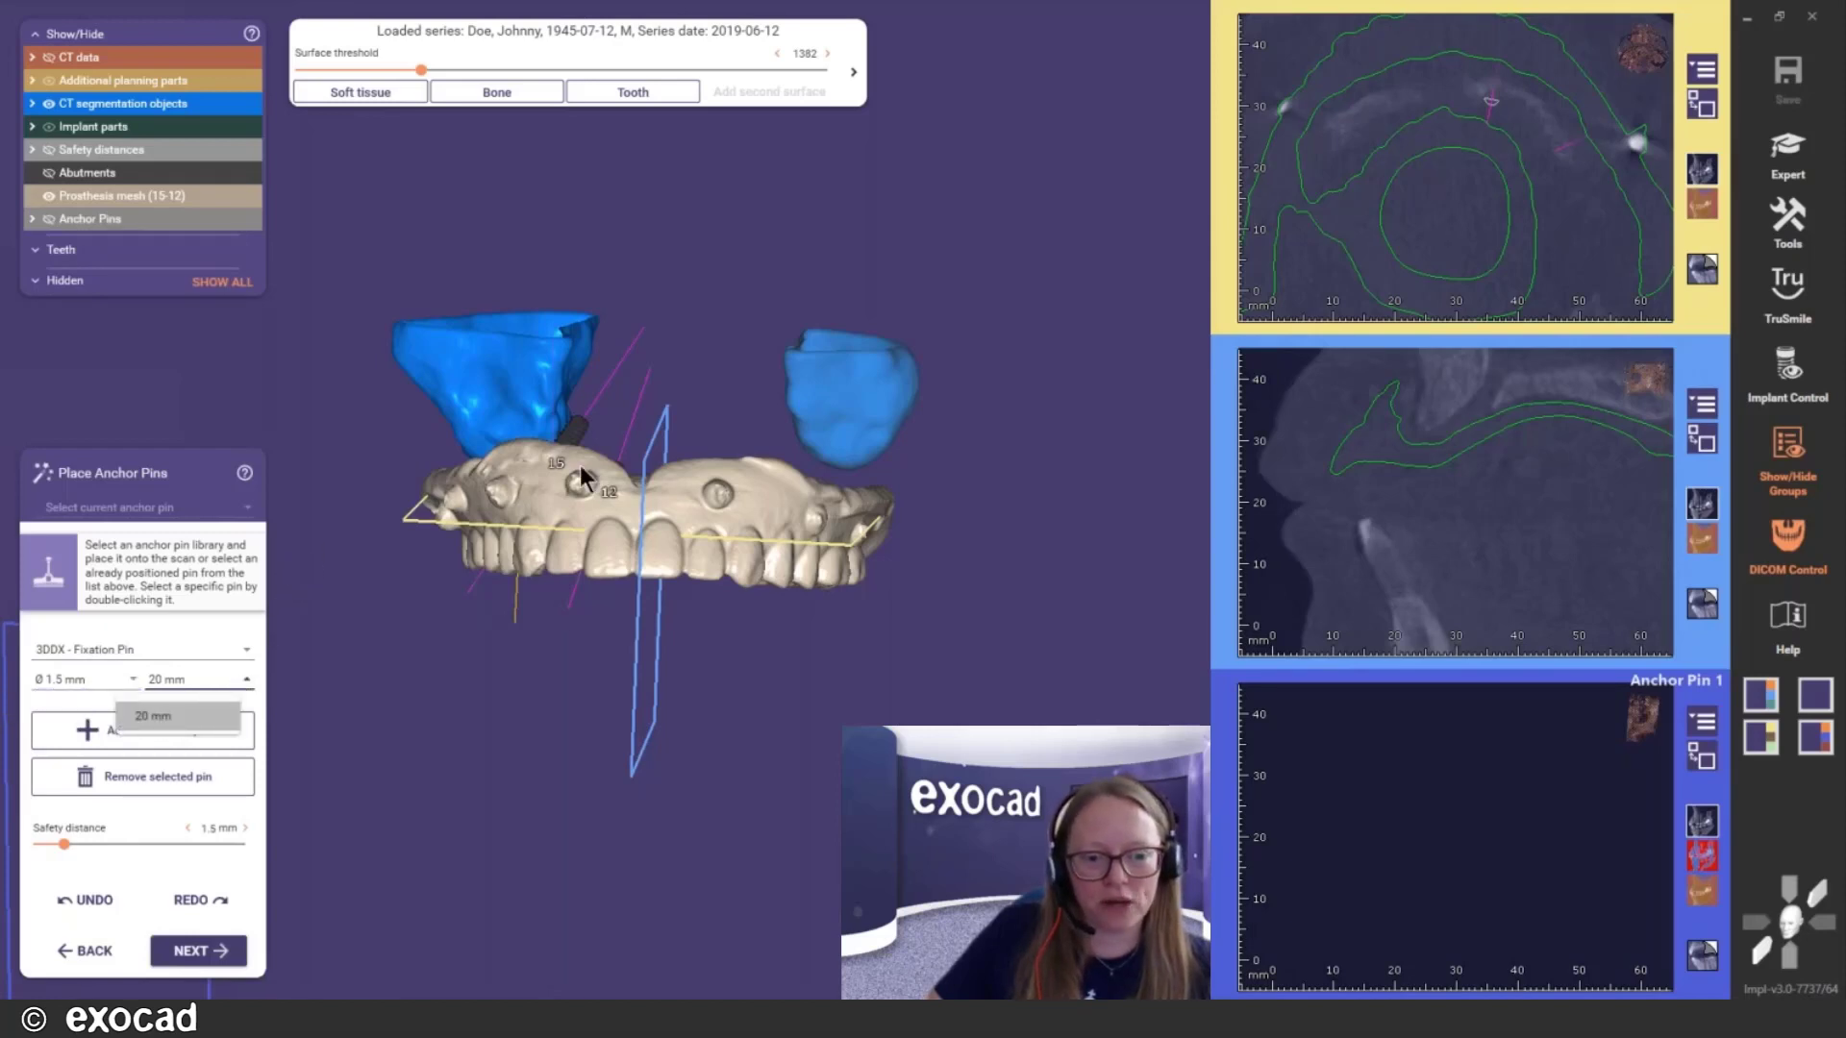
pyautogui.click(238, 711)
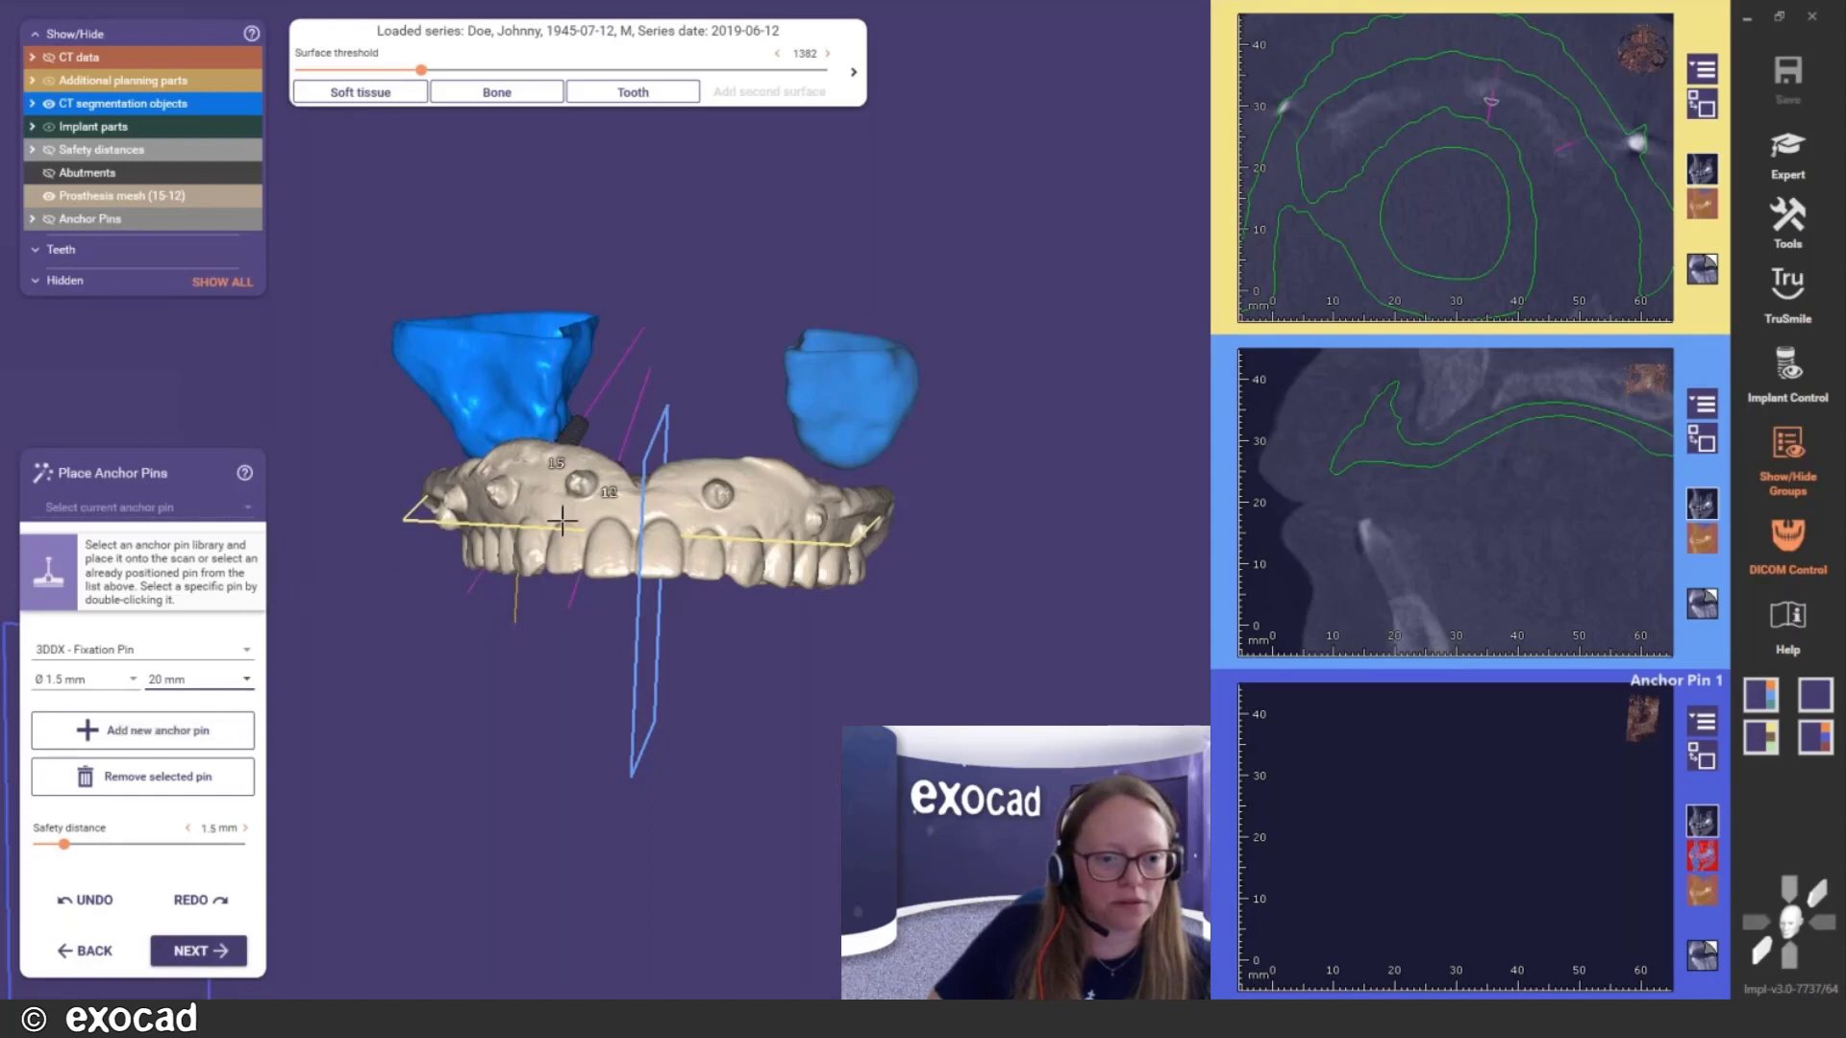
# Place the first anchor pin on the outer side of the prosthesis near implant 15
pyautogui.moveTo(520, 517); pyautogui.dragTo(547, 526, button='right')
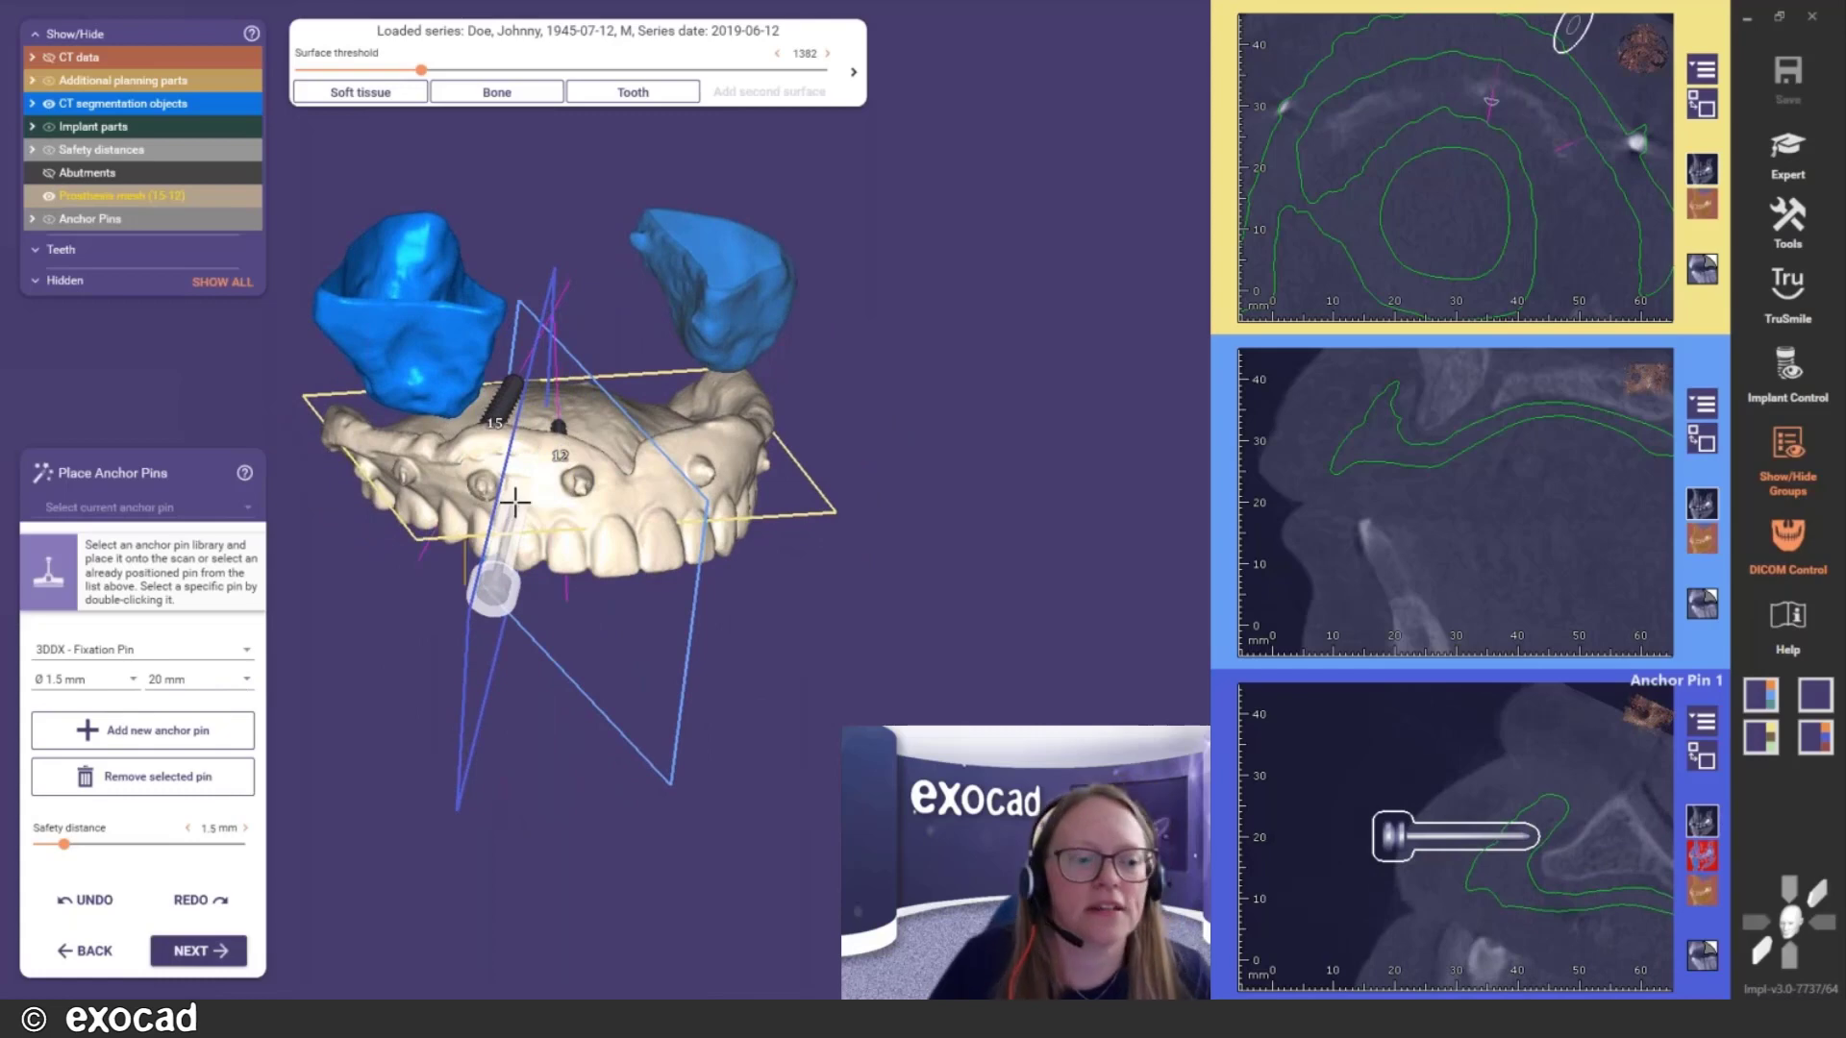
pyautogui.moveTo(609, 502); pyautogui.dragTo(610, 511, button='right')
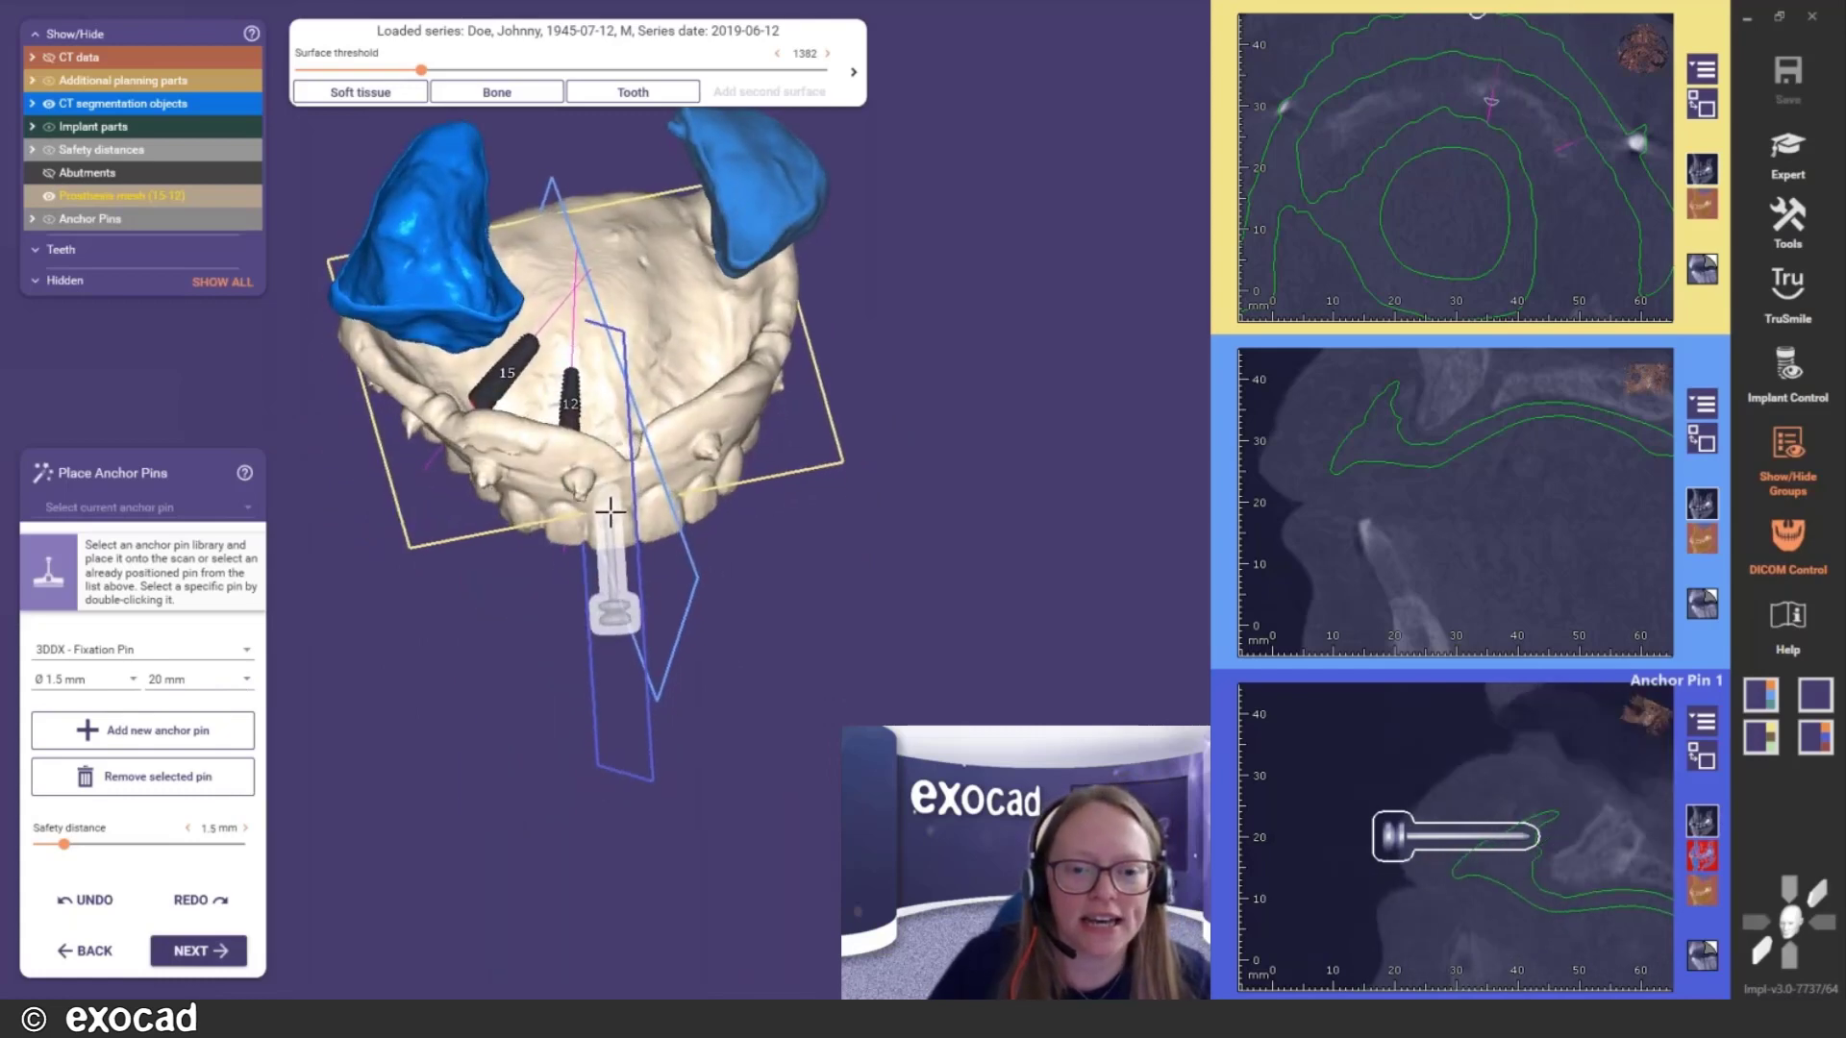
pyautogui.click(506, 475)
# Move and tilt anchor pin 1 so that it runs between implants 15 and 12
pyautogui.moveTo(607, 492); pyautogui.dragTo(608, 490, button='right')
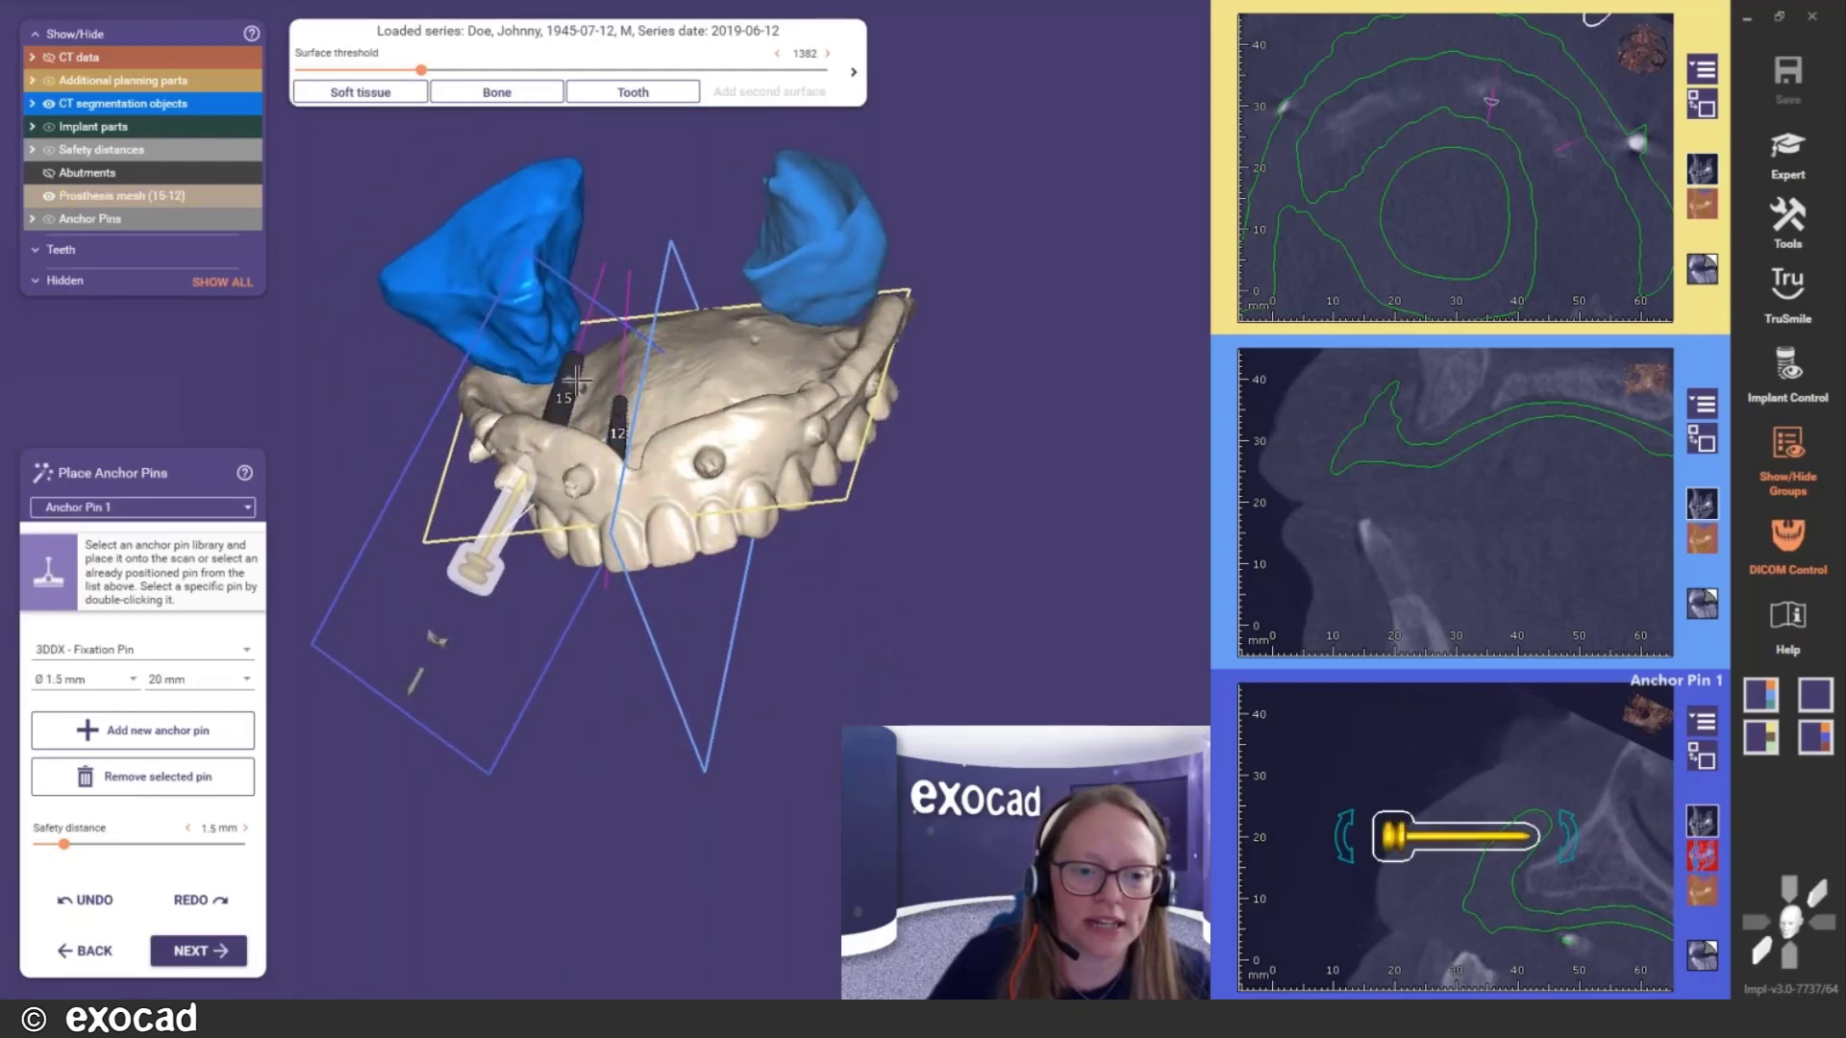
pyautogui.scroll(3, 559, 439)
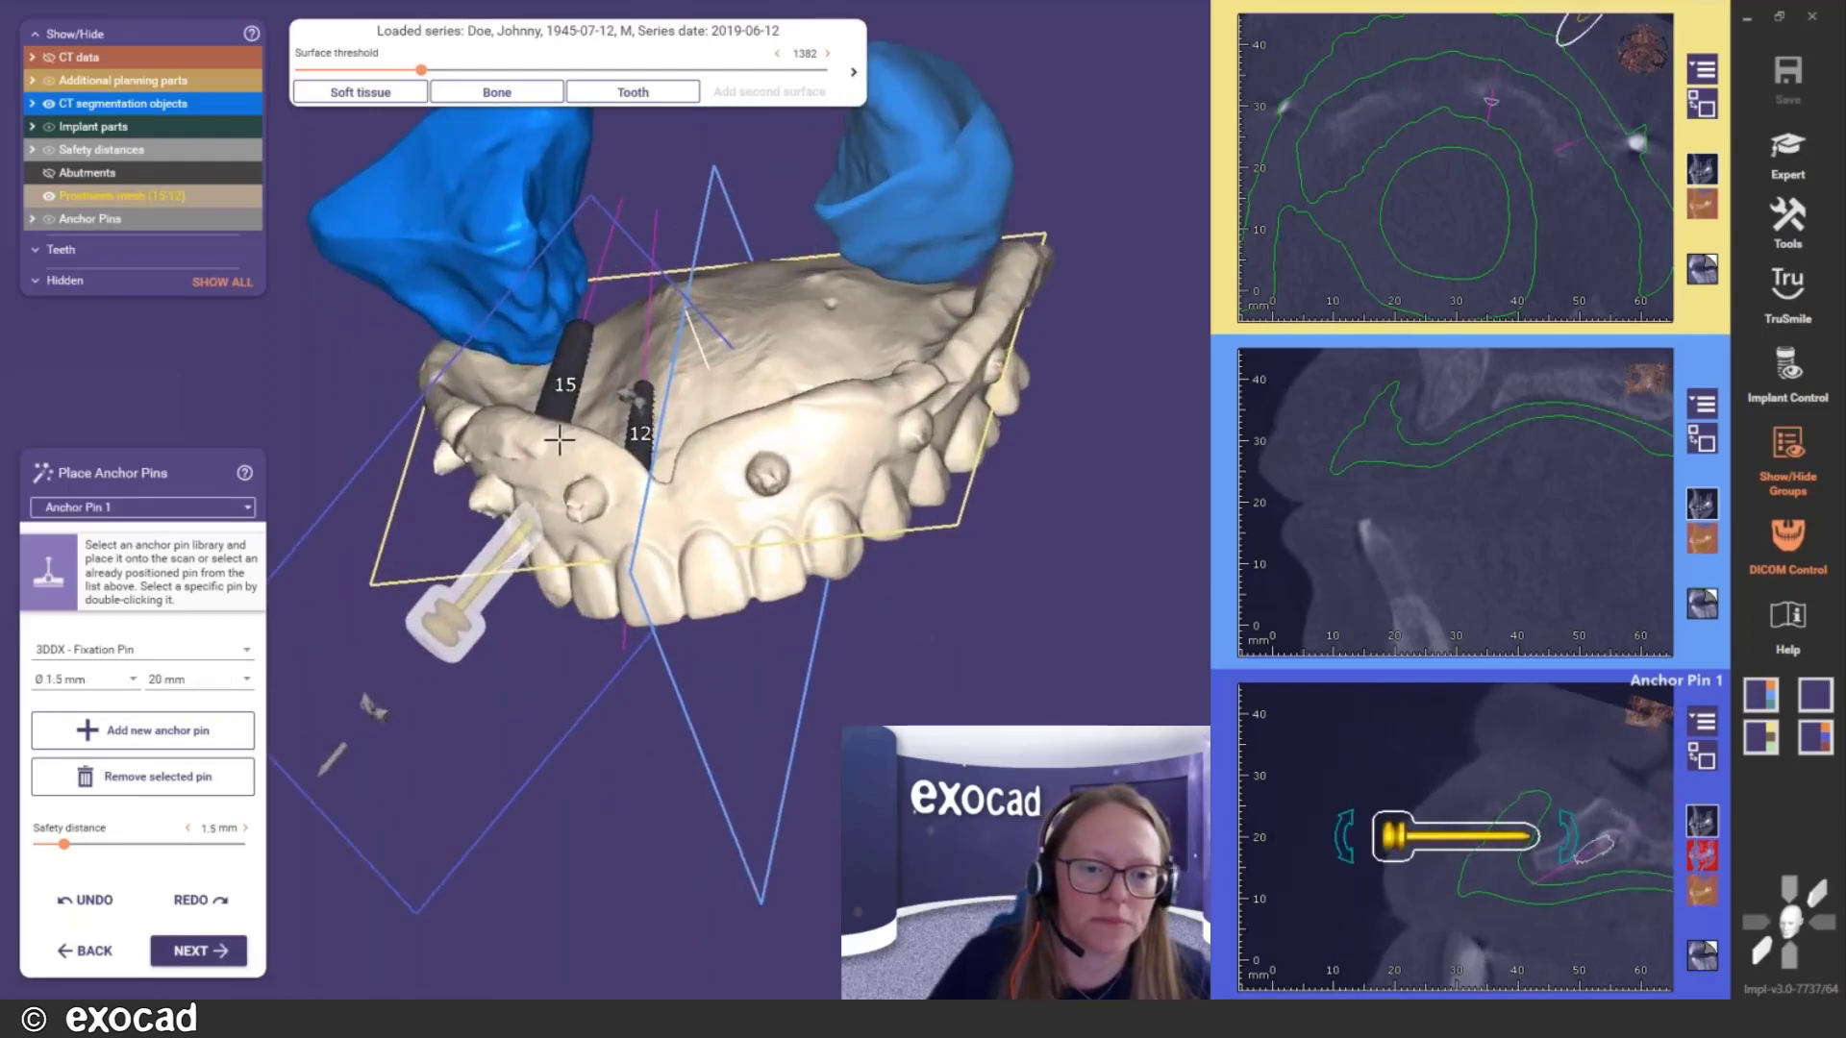
pyautogui.moveTo(559, 440); pyautogui.dragTo(612, 521, button='right')
pyautogui.moveTo(358, 738); pyautogui.dragTo(469, 581)
pyautogui.moveTo(568, 630); pyautogui.dragTo(442, 611, button='right')
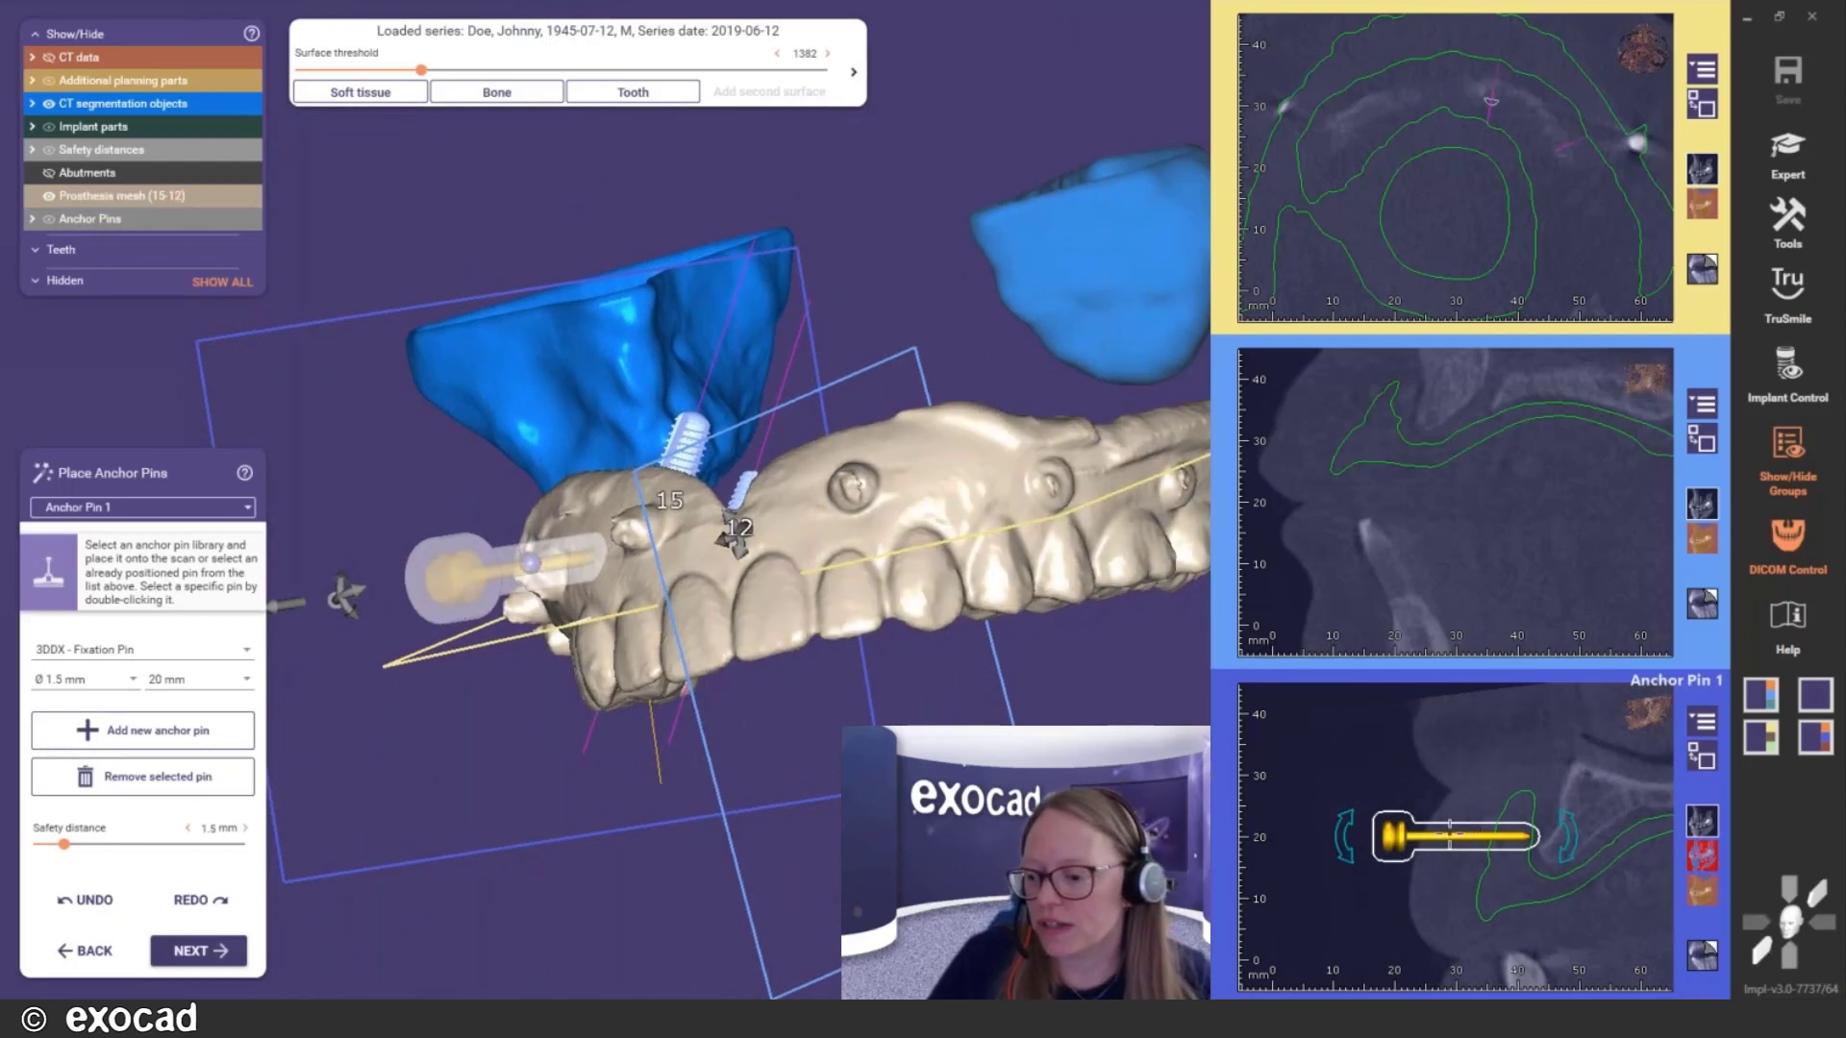
pyautogui.moveTo(735, 535); pyautogui.dragTo(803, 498)
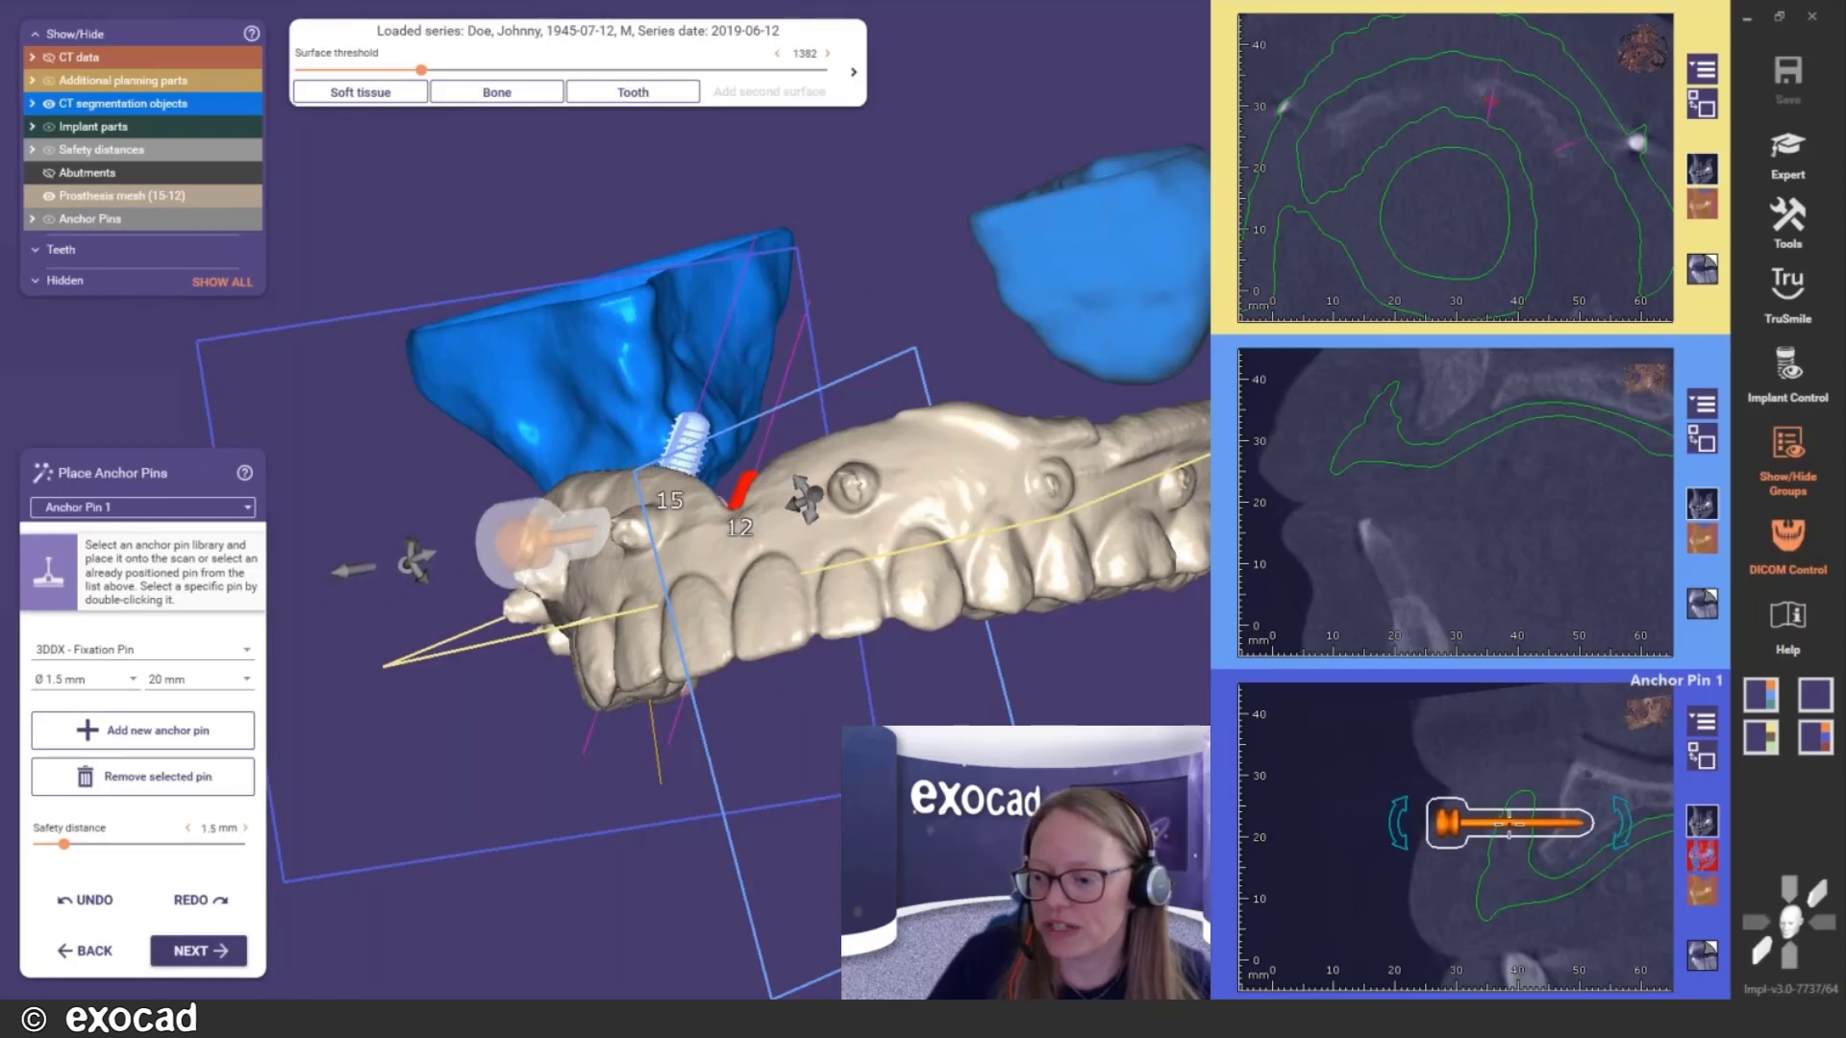
pyautogui.moveTo(808, 486); pyautogui.dragTo(676, 317, button='right')
pyautogui.moveTo(681, 329); pyautogui.dragTo(662, 320)
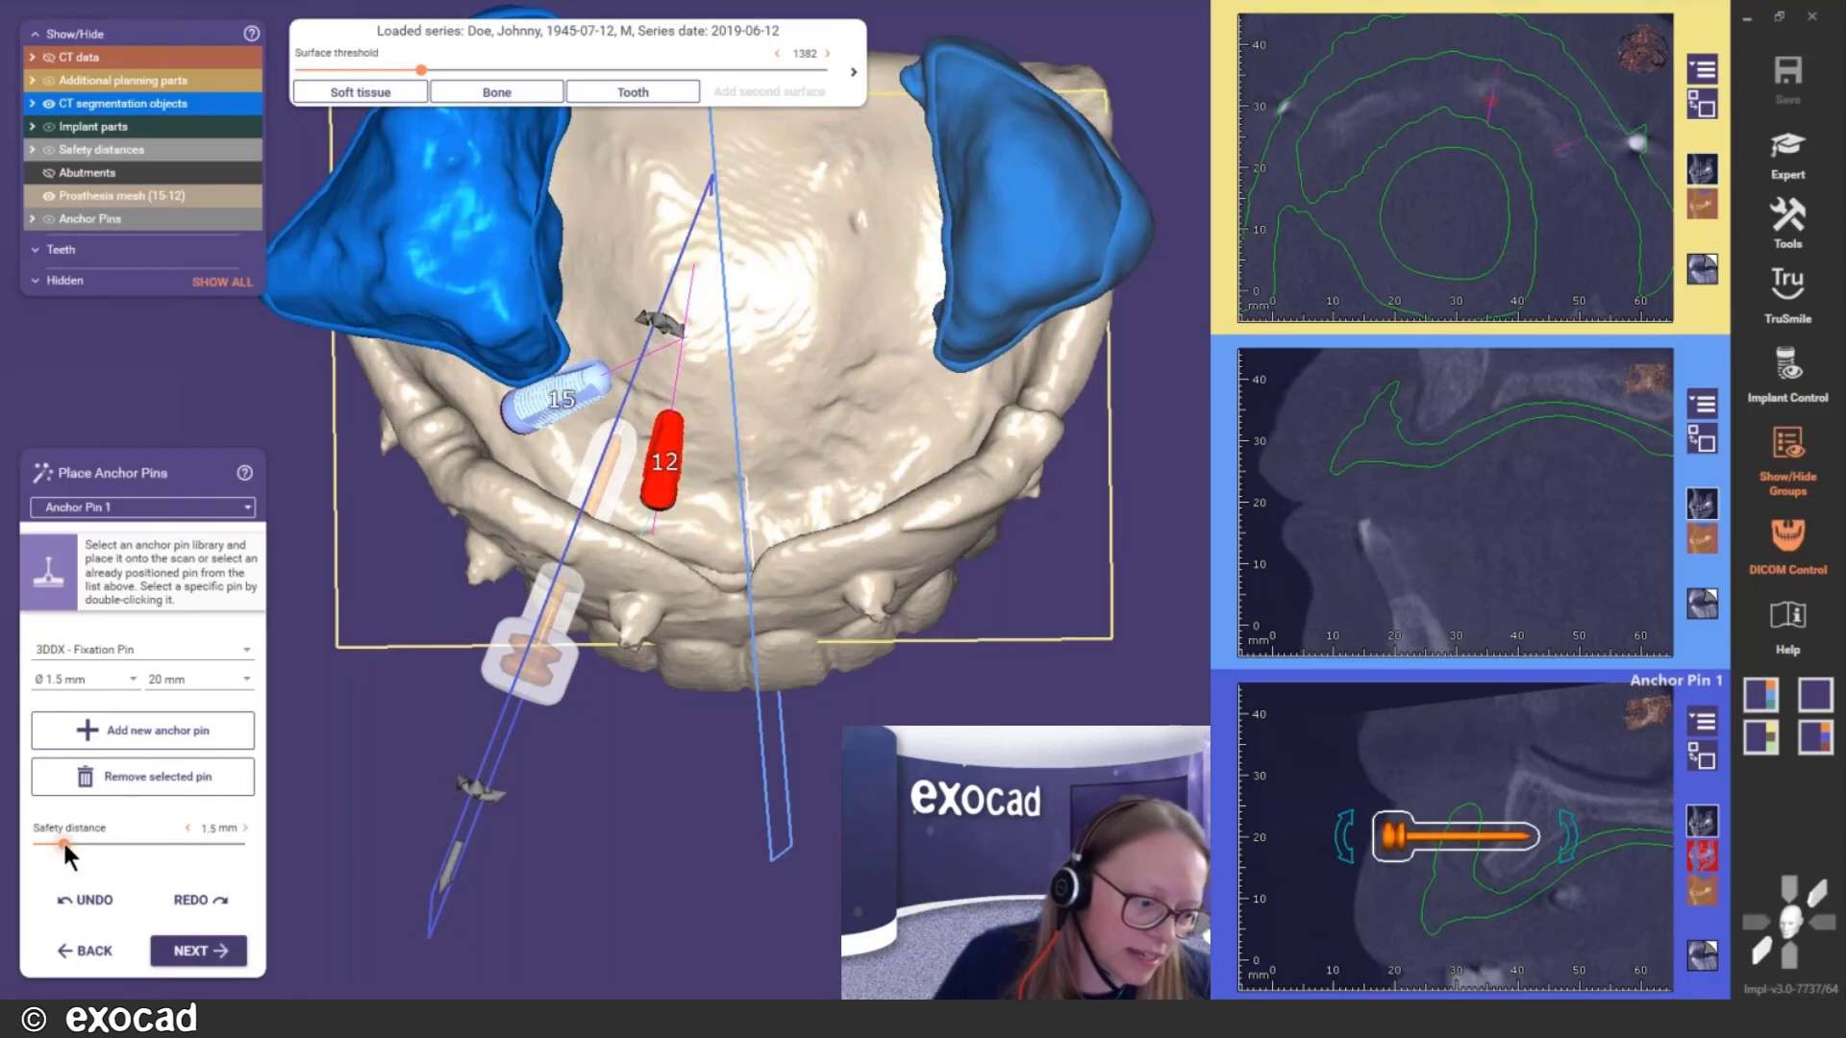
# Tilt anchor pin 1 slightly away from implant 12 and set the pin safety distance to 1.52 mm
pyautogui.moveTo(61, 839); pyautogui.dragTo(27, 835)
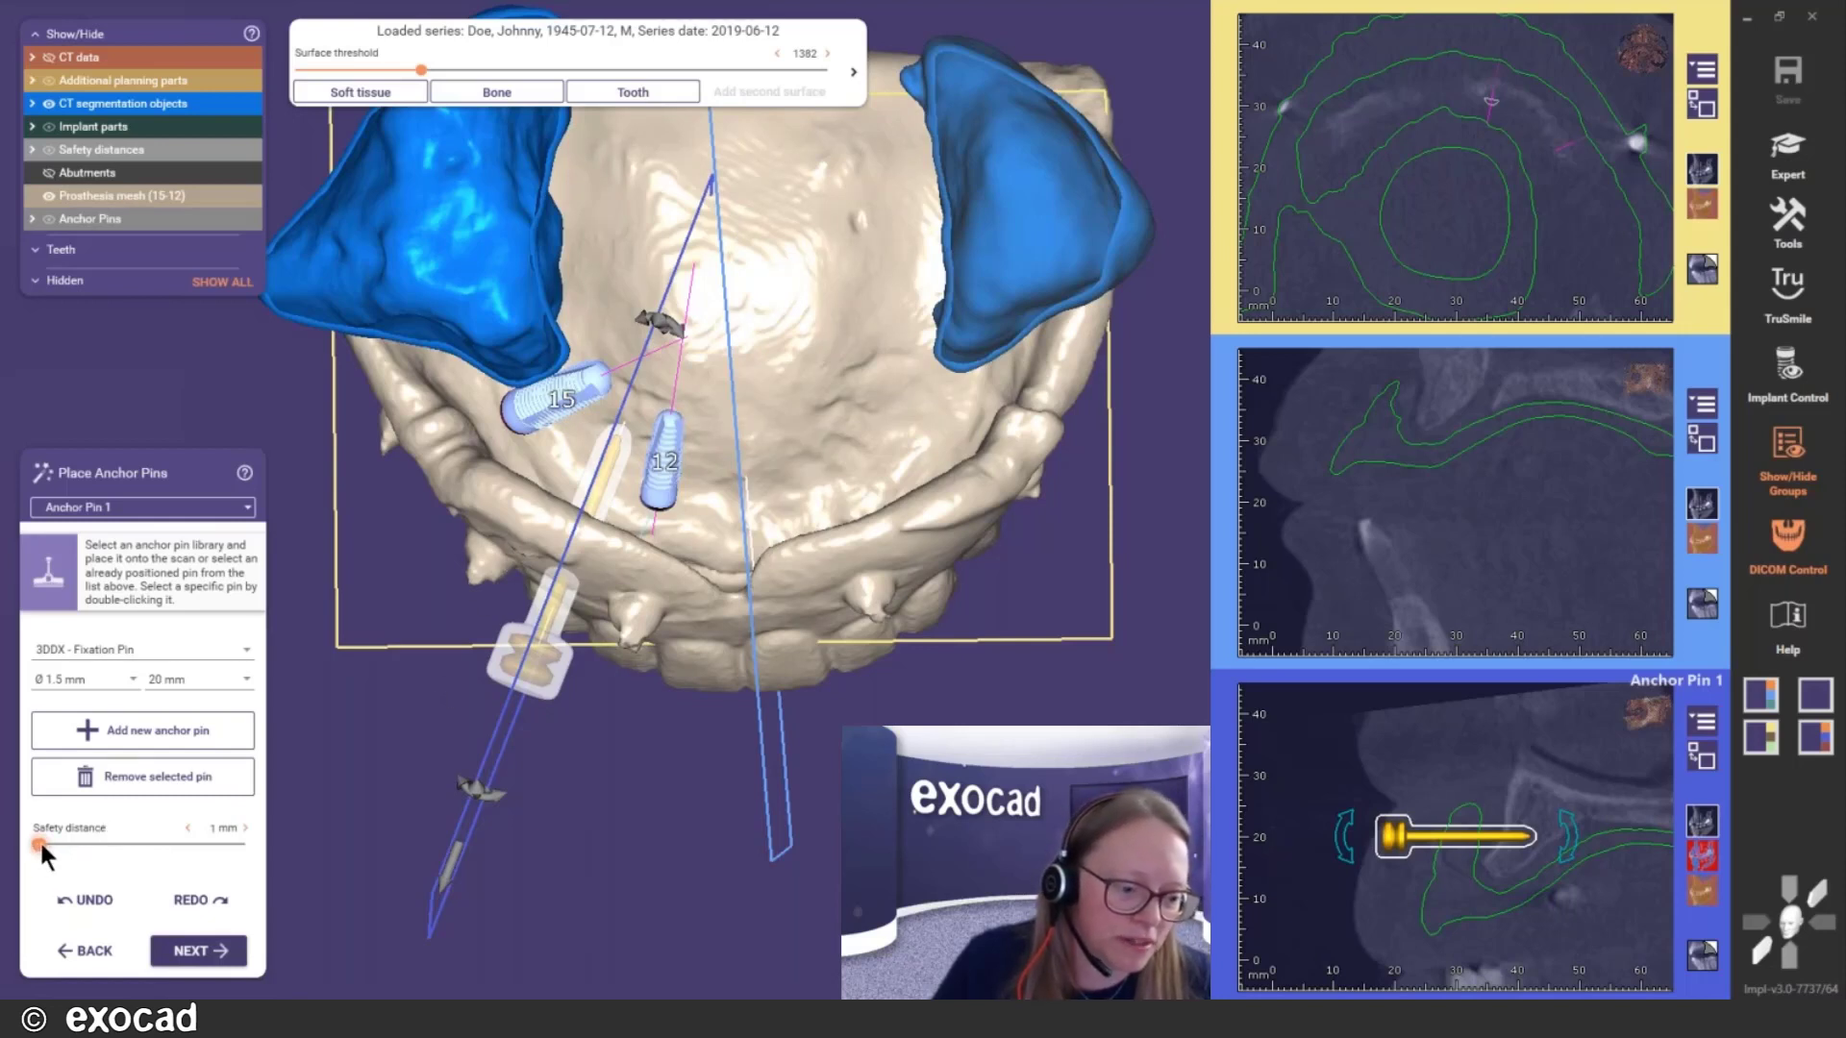
pyautogui.moveTo(38, 840); pyautogui.dragTo(56, 839)
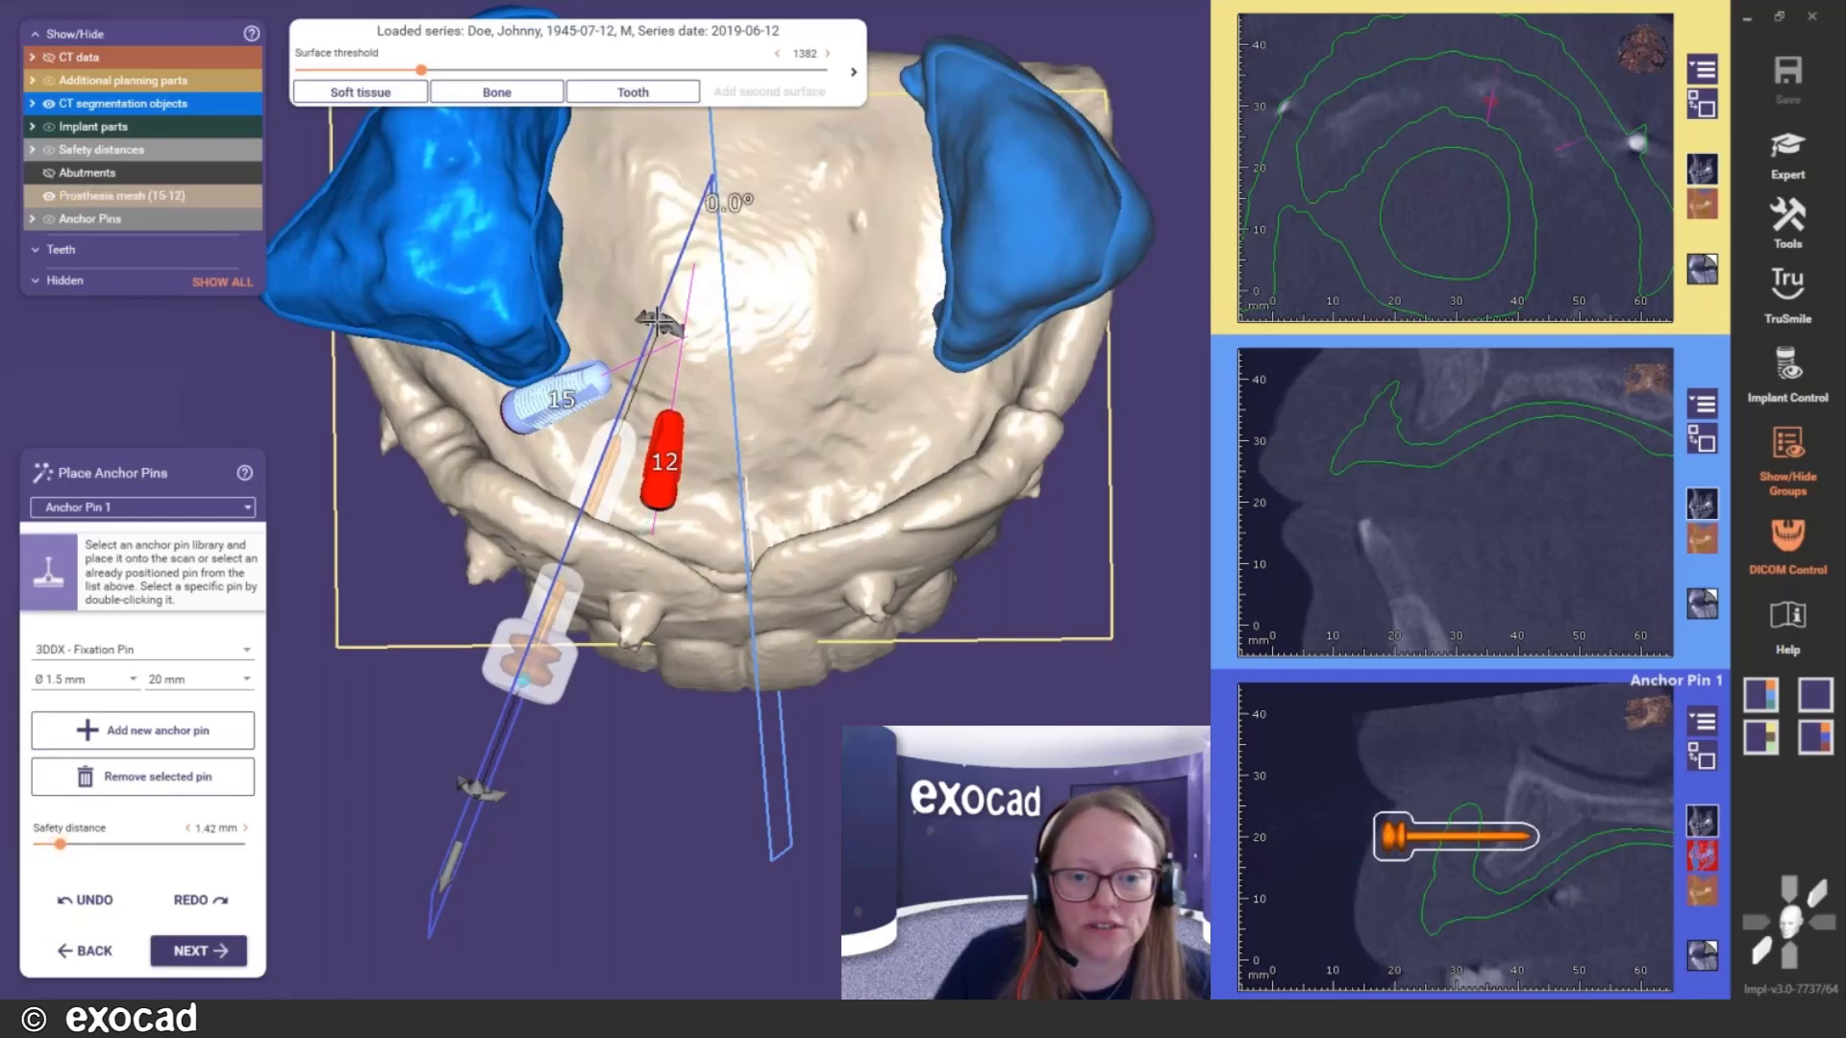
pyautogui.moveTo(658, 320); pyautogui.dragTo(646, 318)
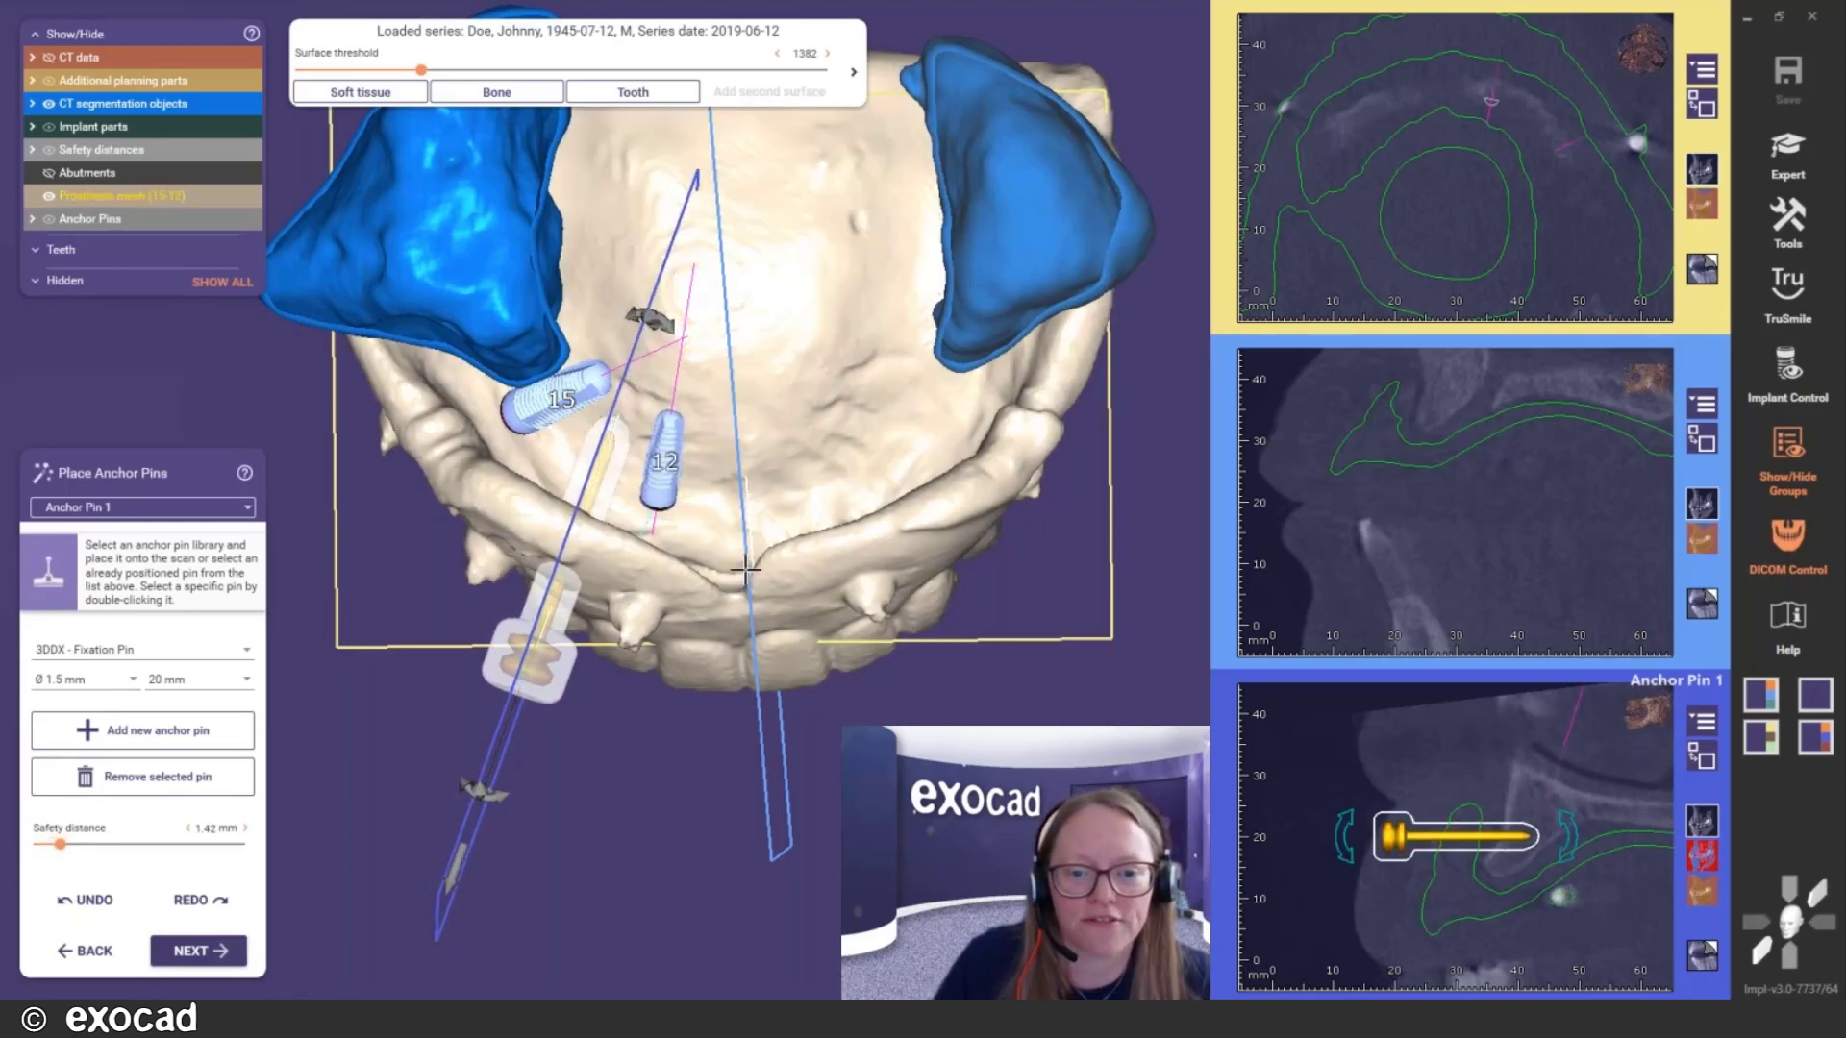
pyautogui.moveTo(747, 572); pyautogui.dragTo(740, 562, button='right')
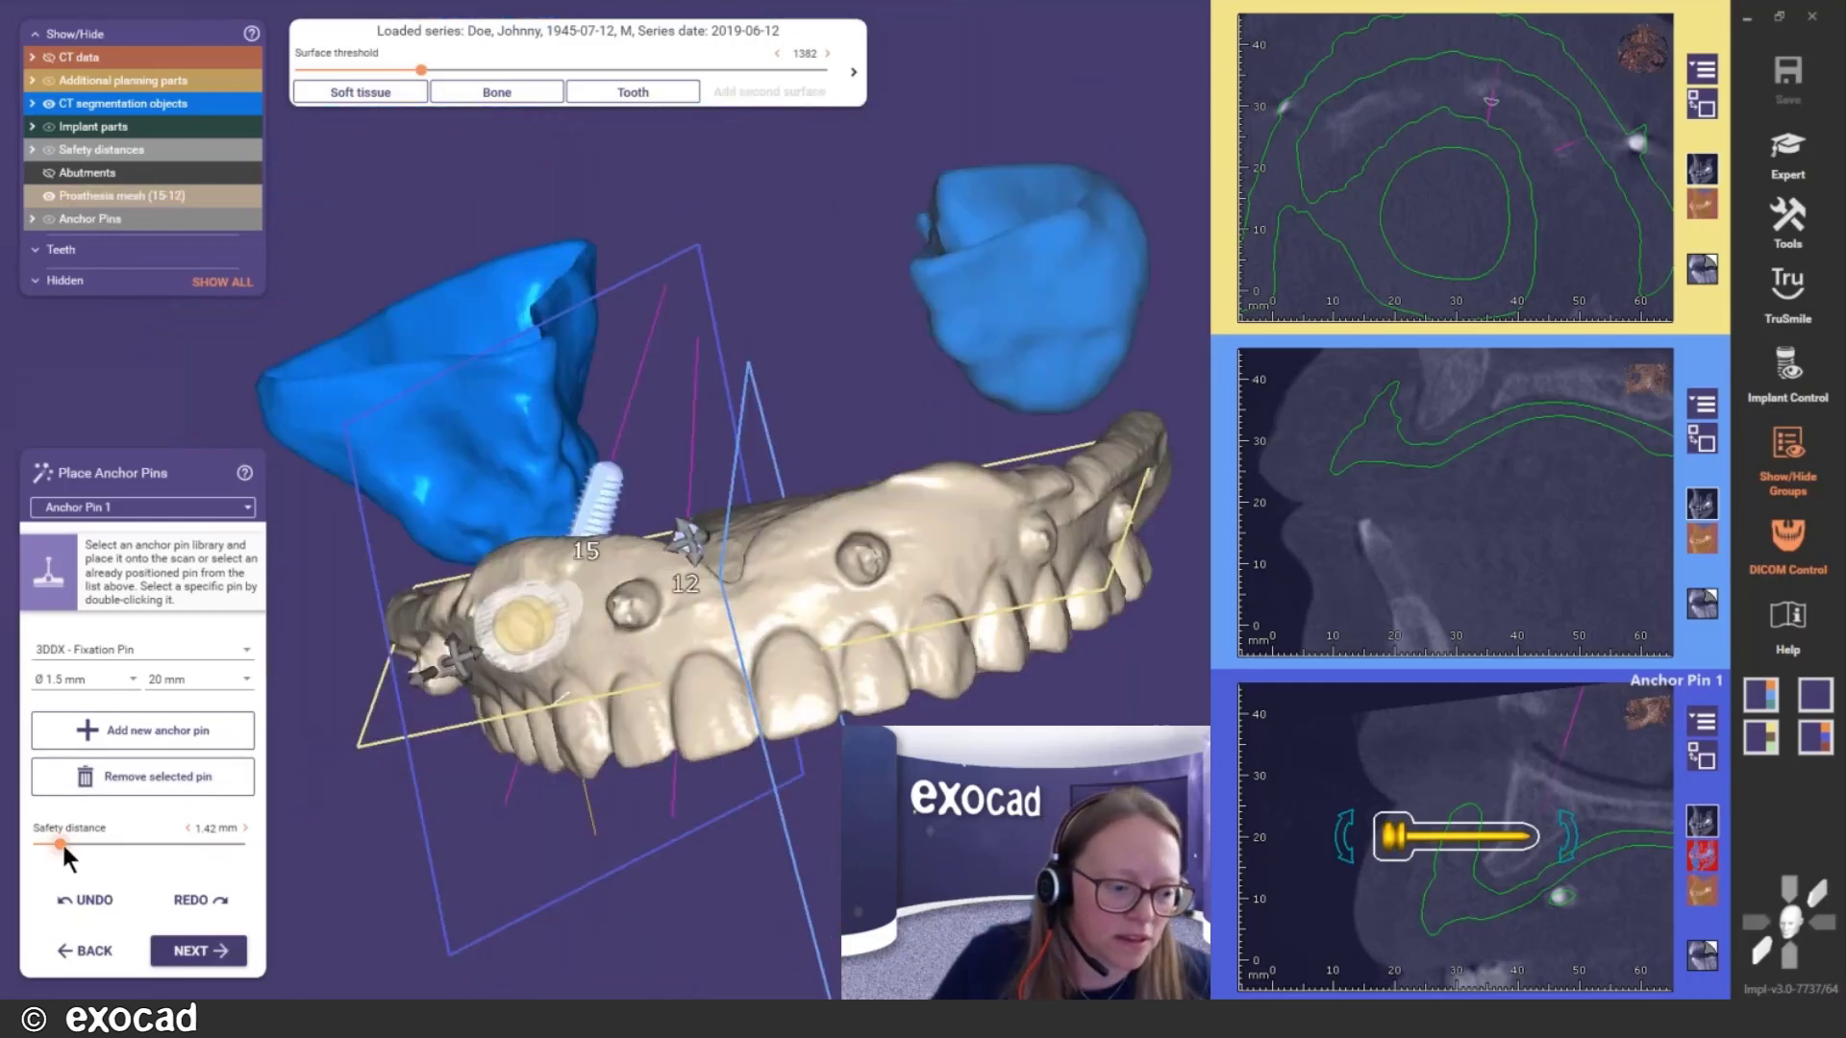
pyautogui.moveTo(60, 844); pyautogui.dragTo(65, 844)
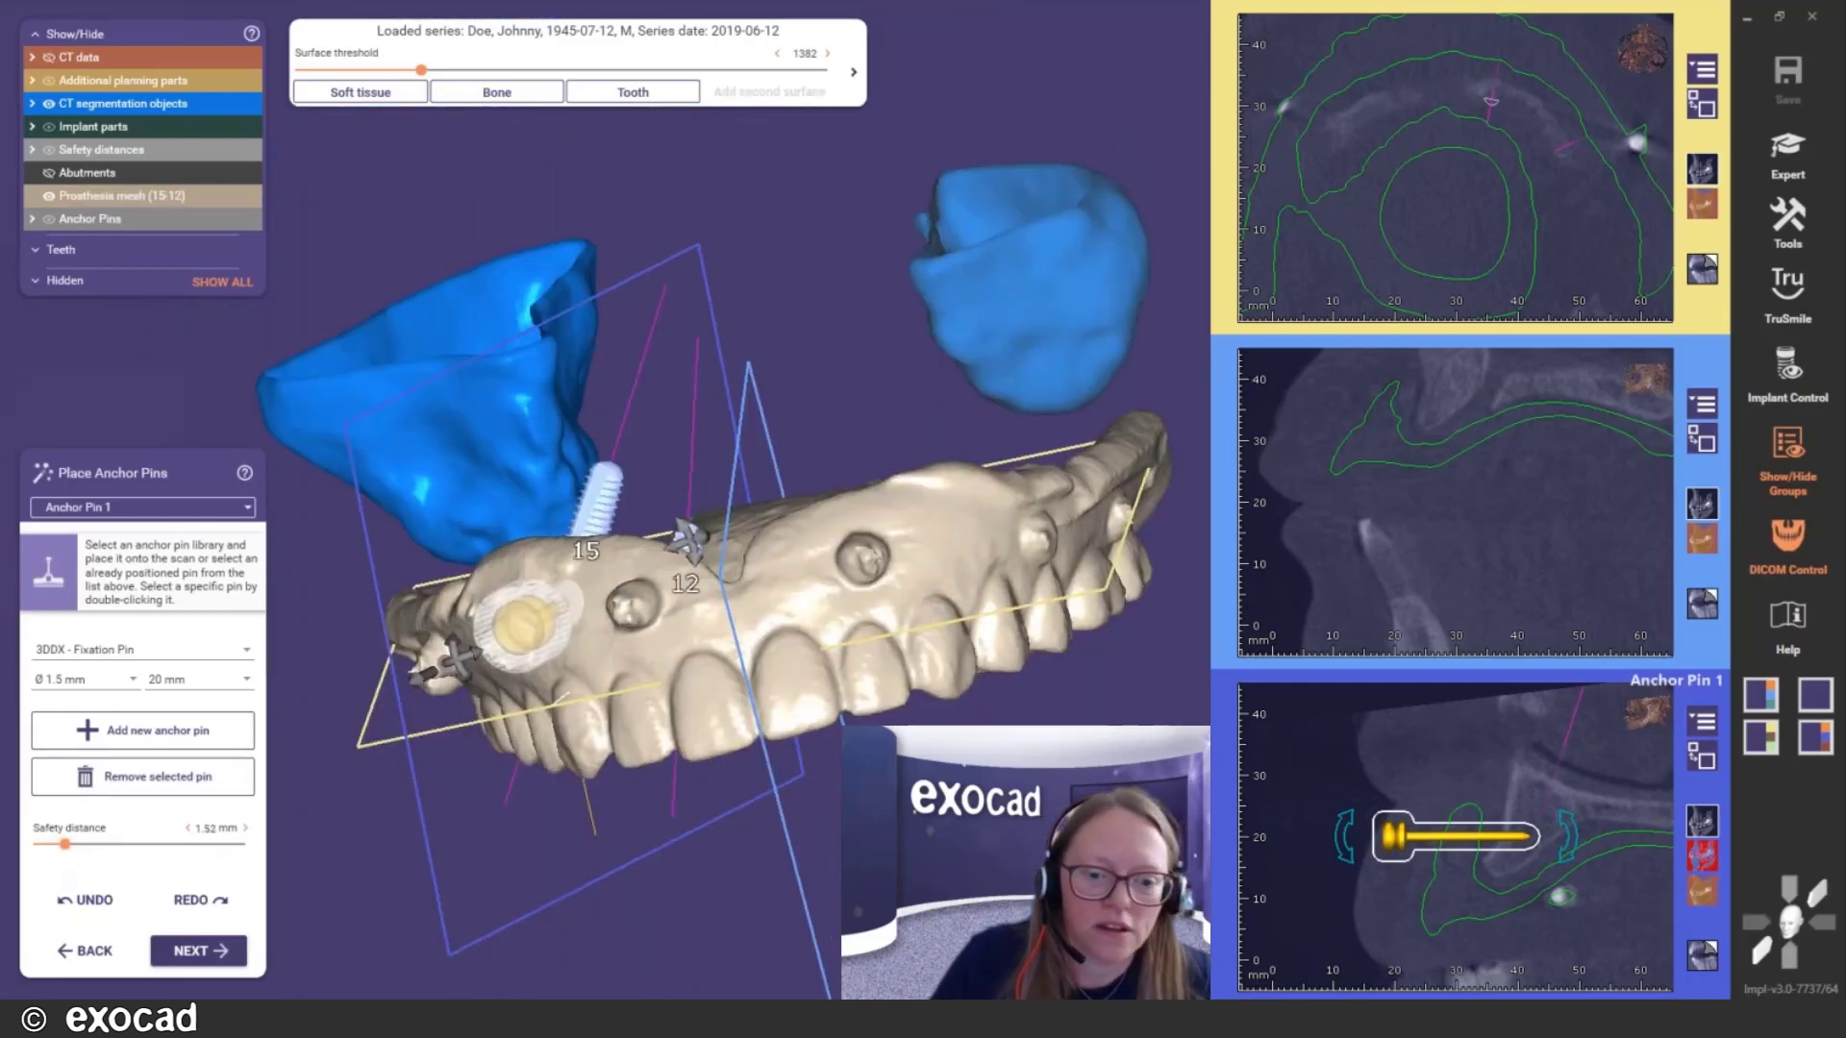
# Place a second anchor pin on the opposite side of the prosthesis's front and adjust its position and angle
pyautogui.moveTo(563, 699)
pyautogui.mouseDown(button='right')
pyautogui.moveTo(567, 769)
pyautogui.moveTo(565, 697)
pyautogui.mouseUp(button='right')
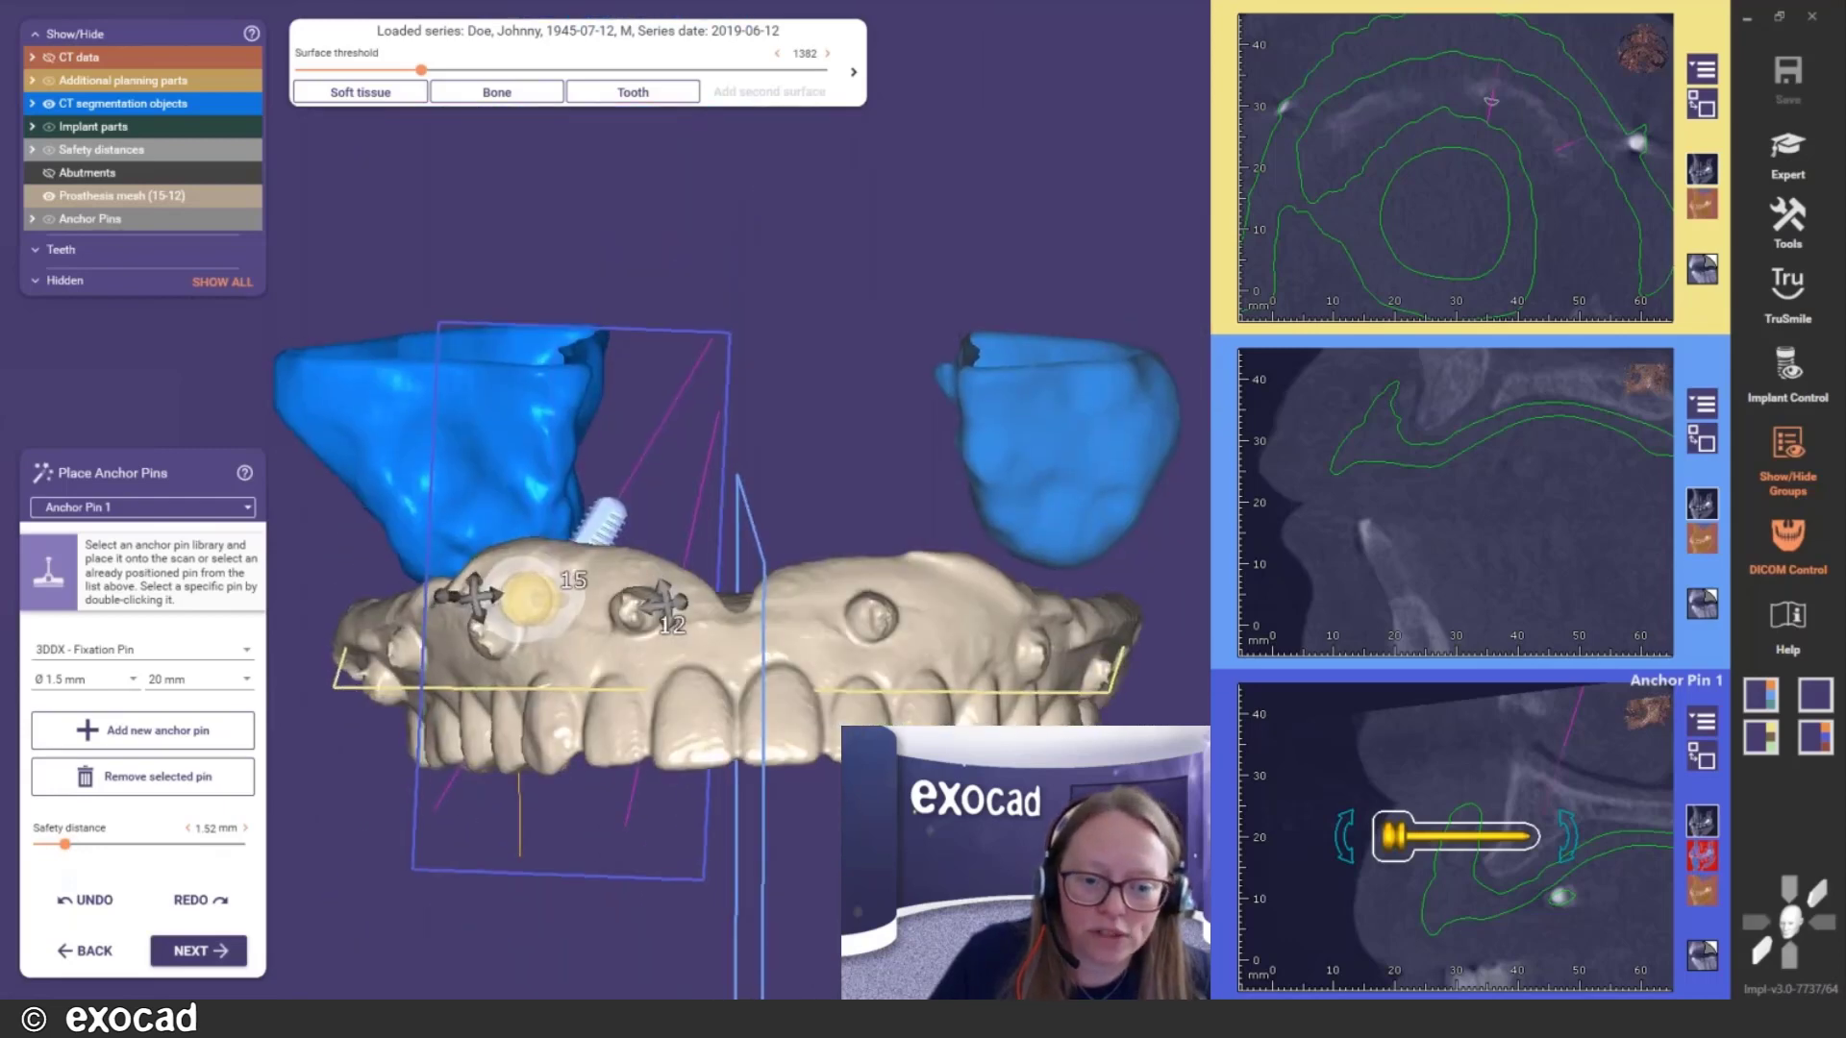
pyautogui.moveTo(788, 751); pyautogui.dragTo(818, 756, button='right')
pyautogui.scroll(-2, 818, 756)
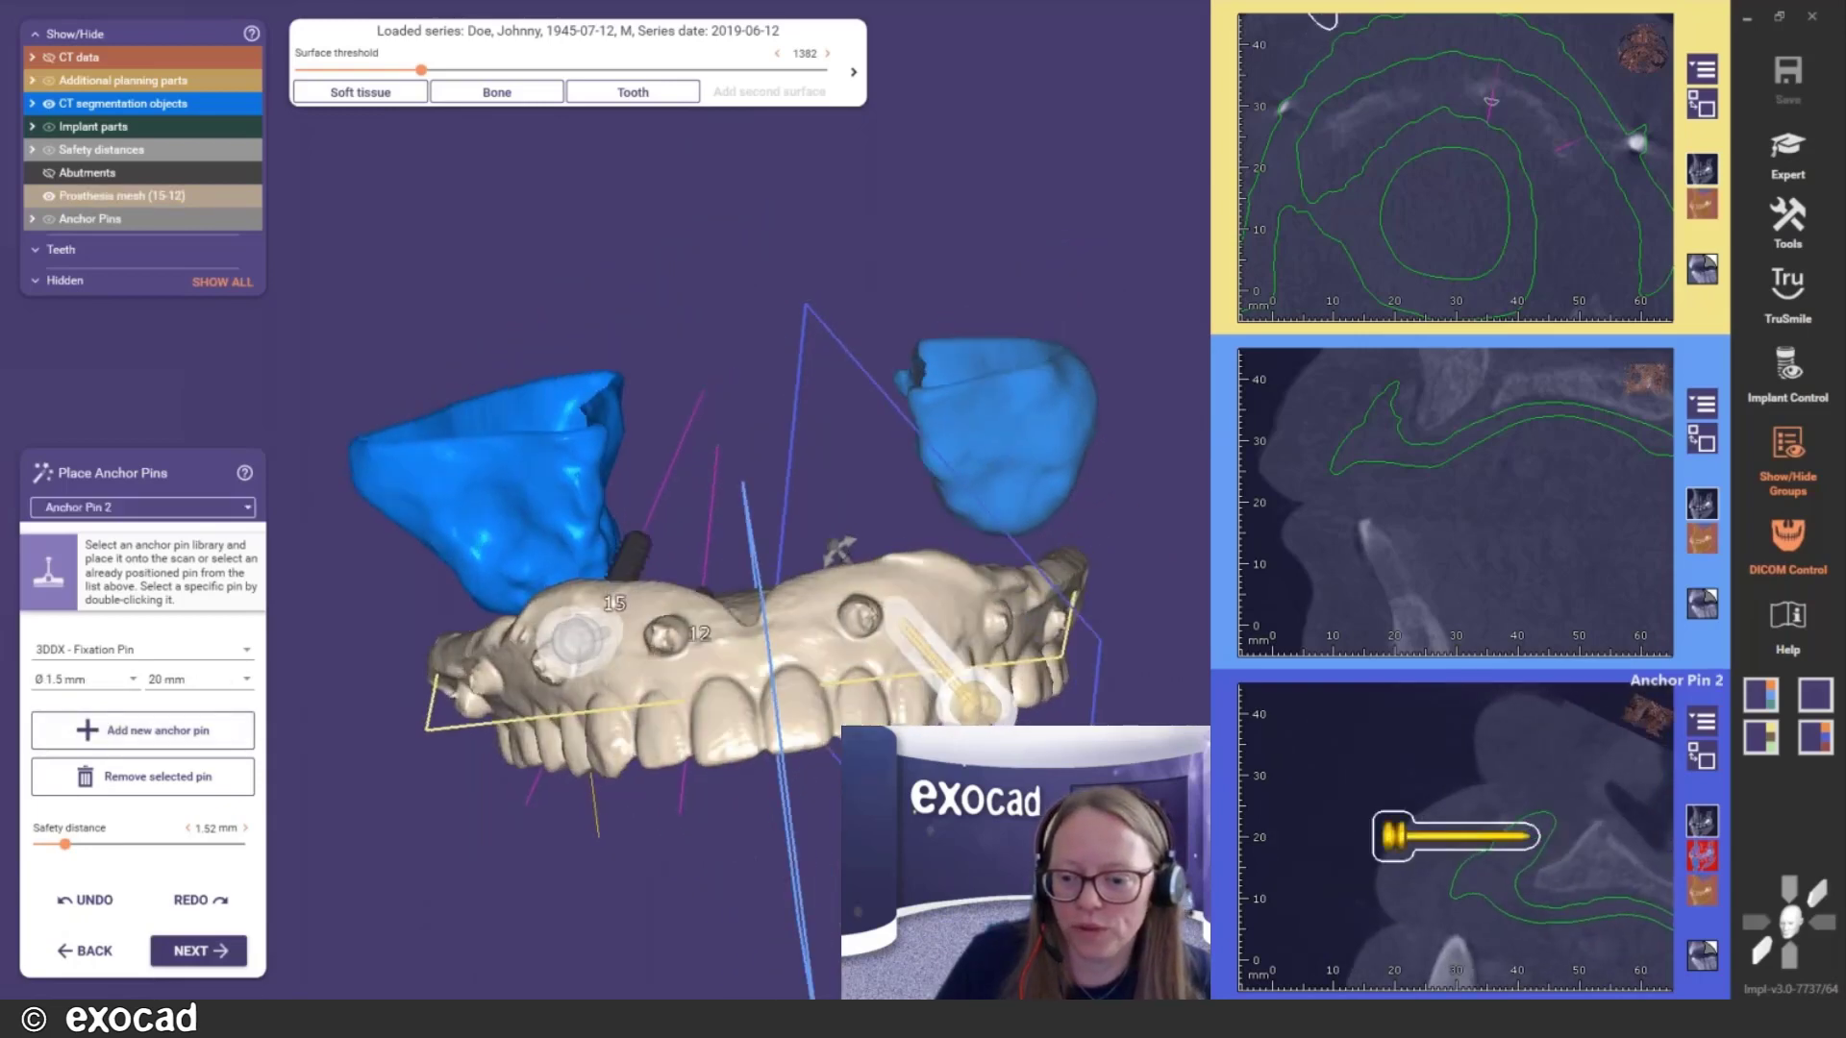
pyautogui.moveTo(1015, 732); pyautogui.dragTo(998, 663)
pyautogui.moveTo(1507, 807)
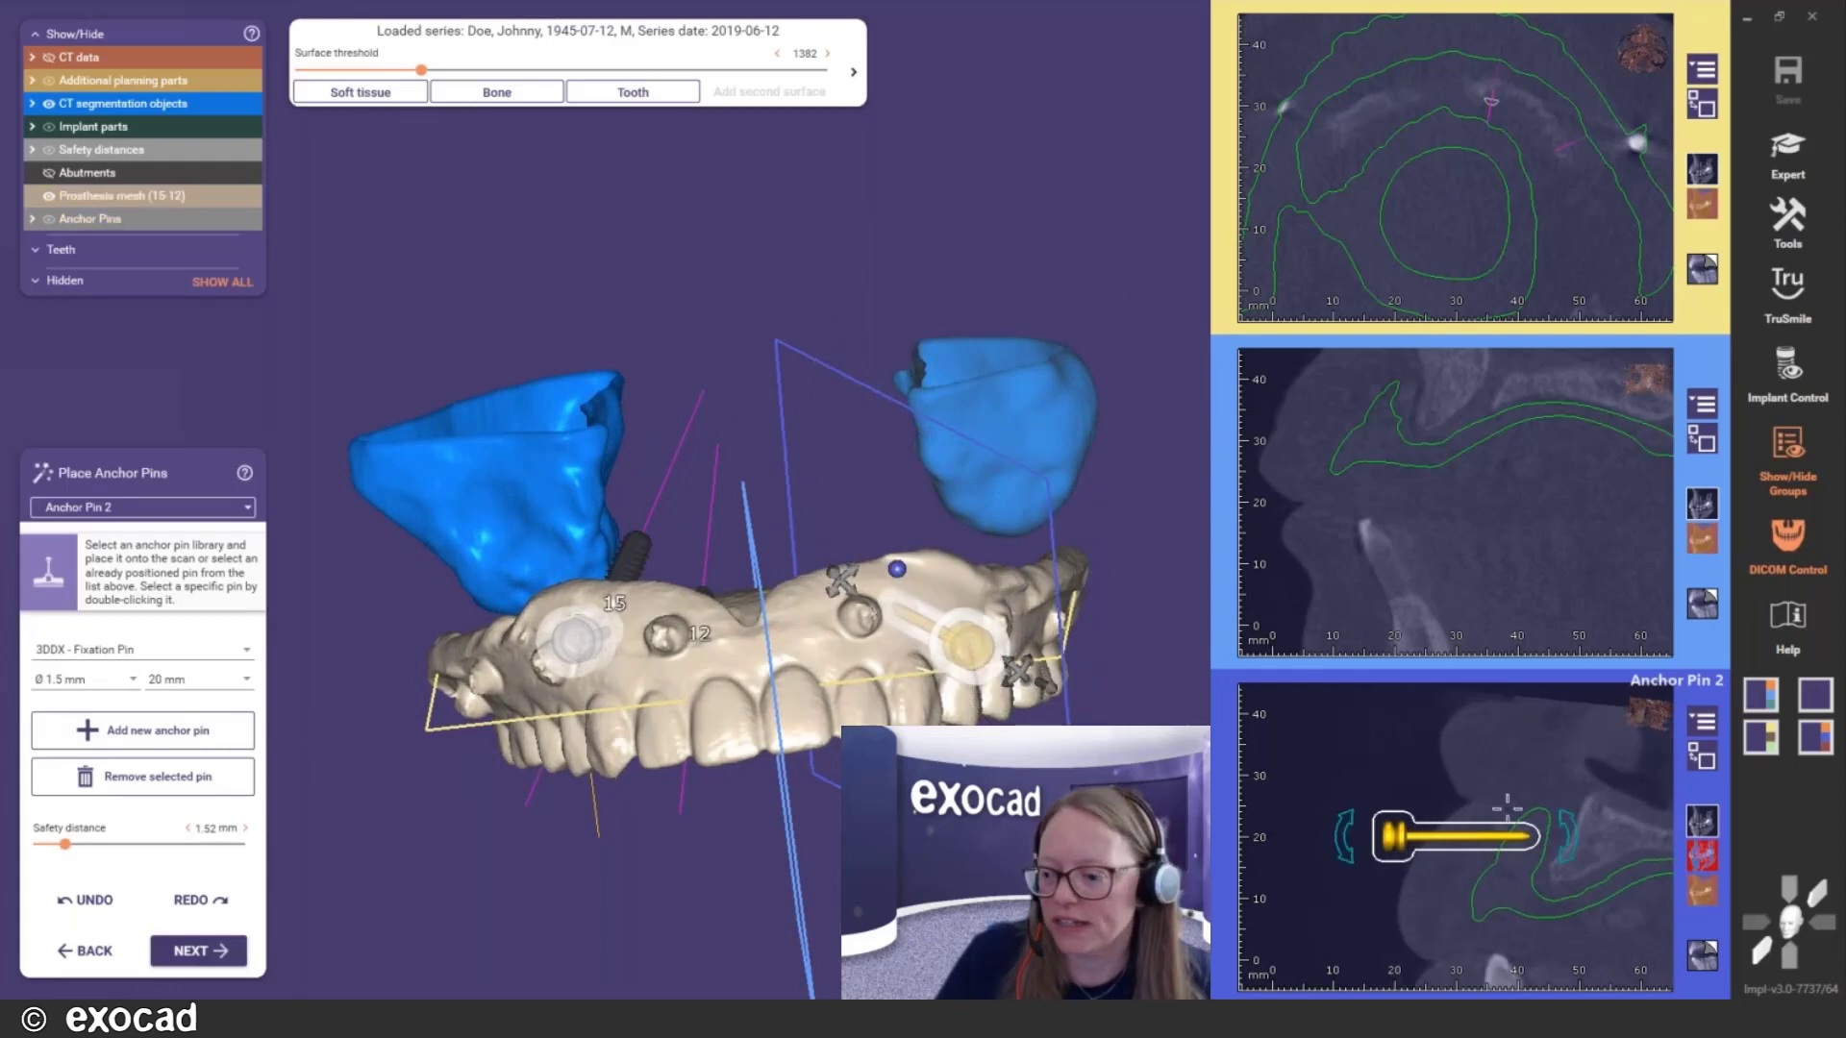
pyautogui.moveTo(1574, 831); pyautogui.dragTo(1536, 844)
pyautogui.moveTo(913, 519); pyautogui.dragTo(832, 685, button='right')
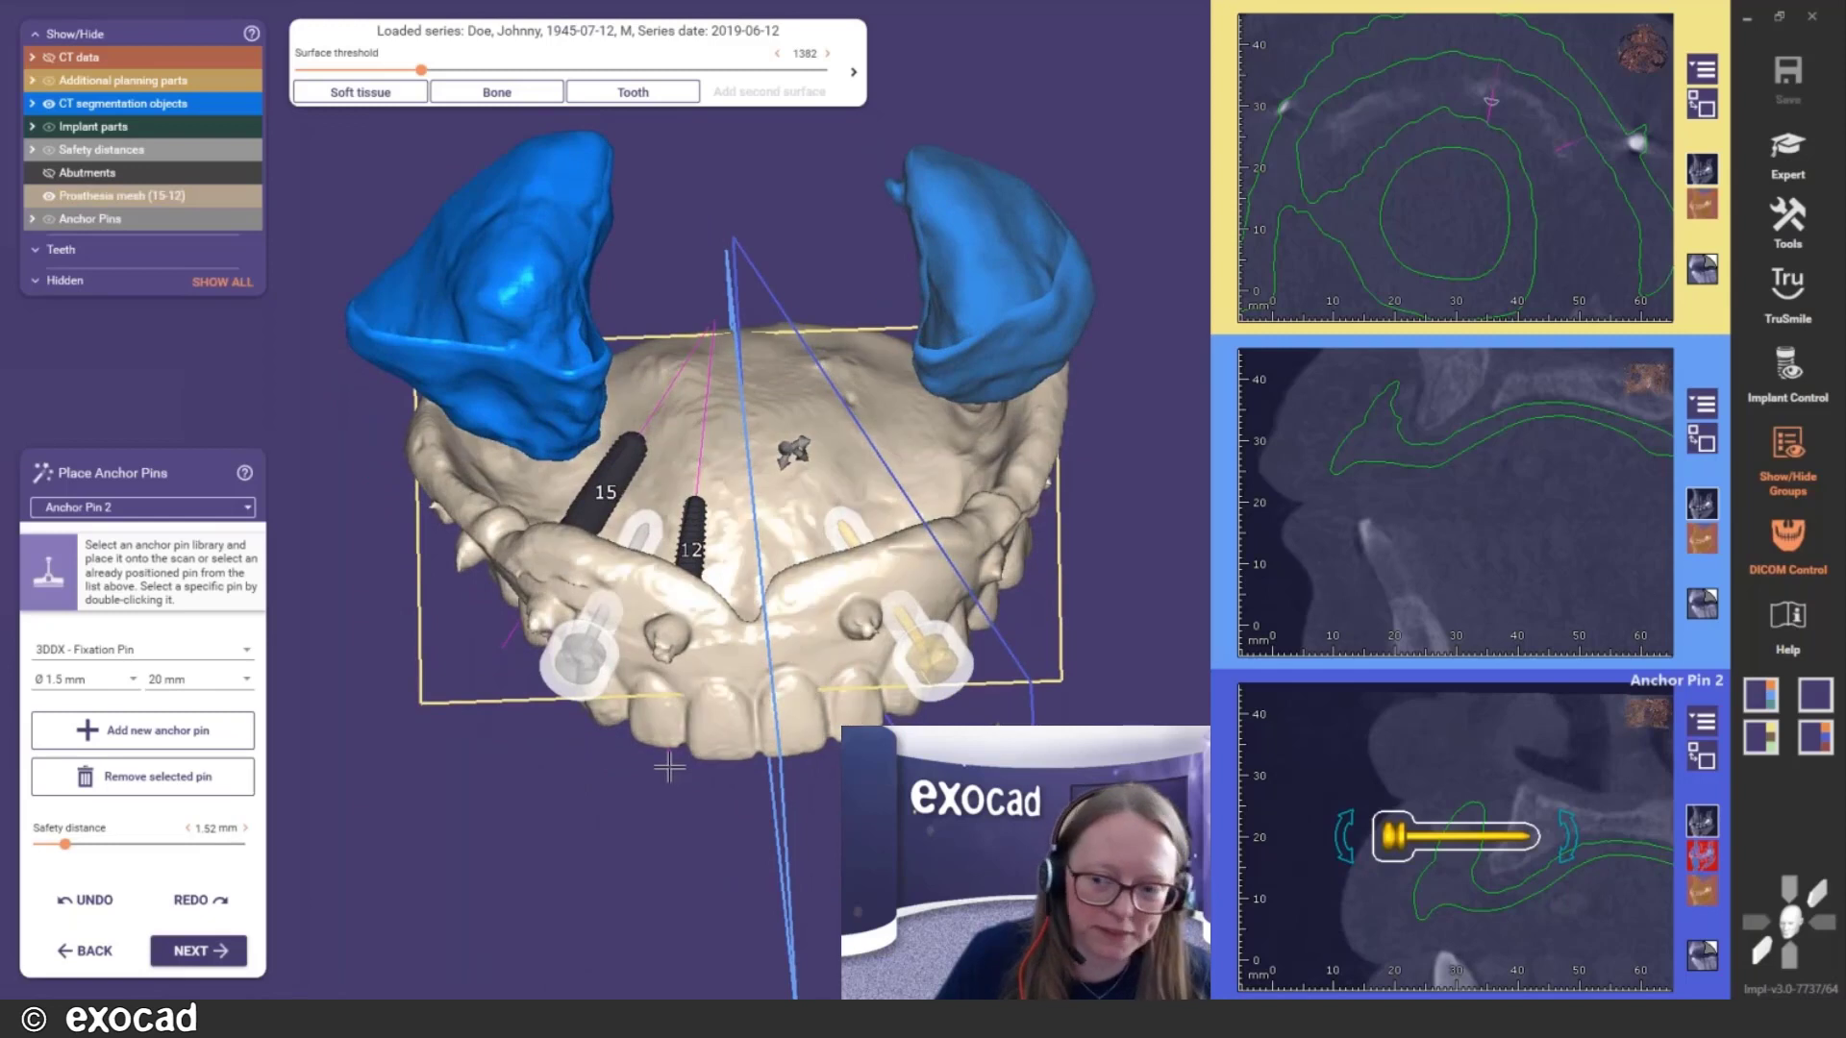
# Proceed to sleeve placement and inspect the guide sleeve of tooth 15 against the prosthesis from several sides
pyautogui.click(202, 951)
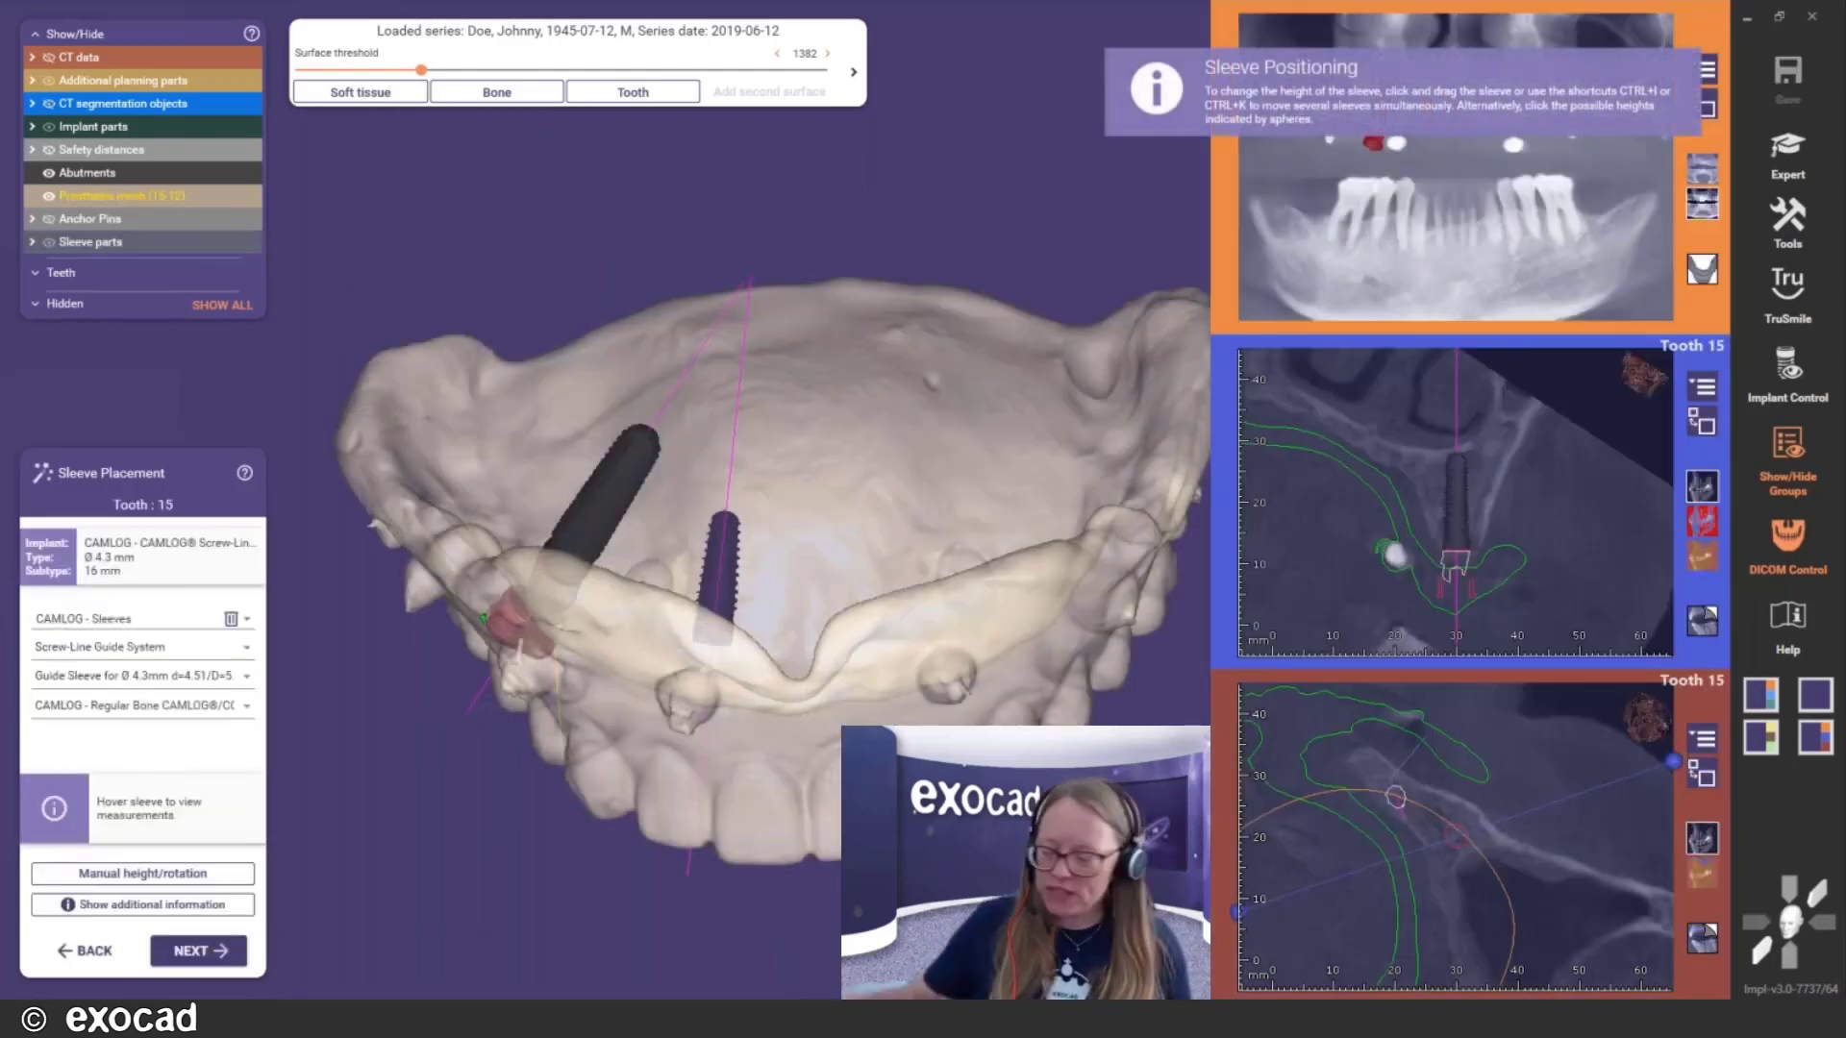
pyautogui.moveTo(737, 557); pyautogui.dragTo(759, 478, button='right')
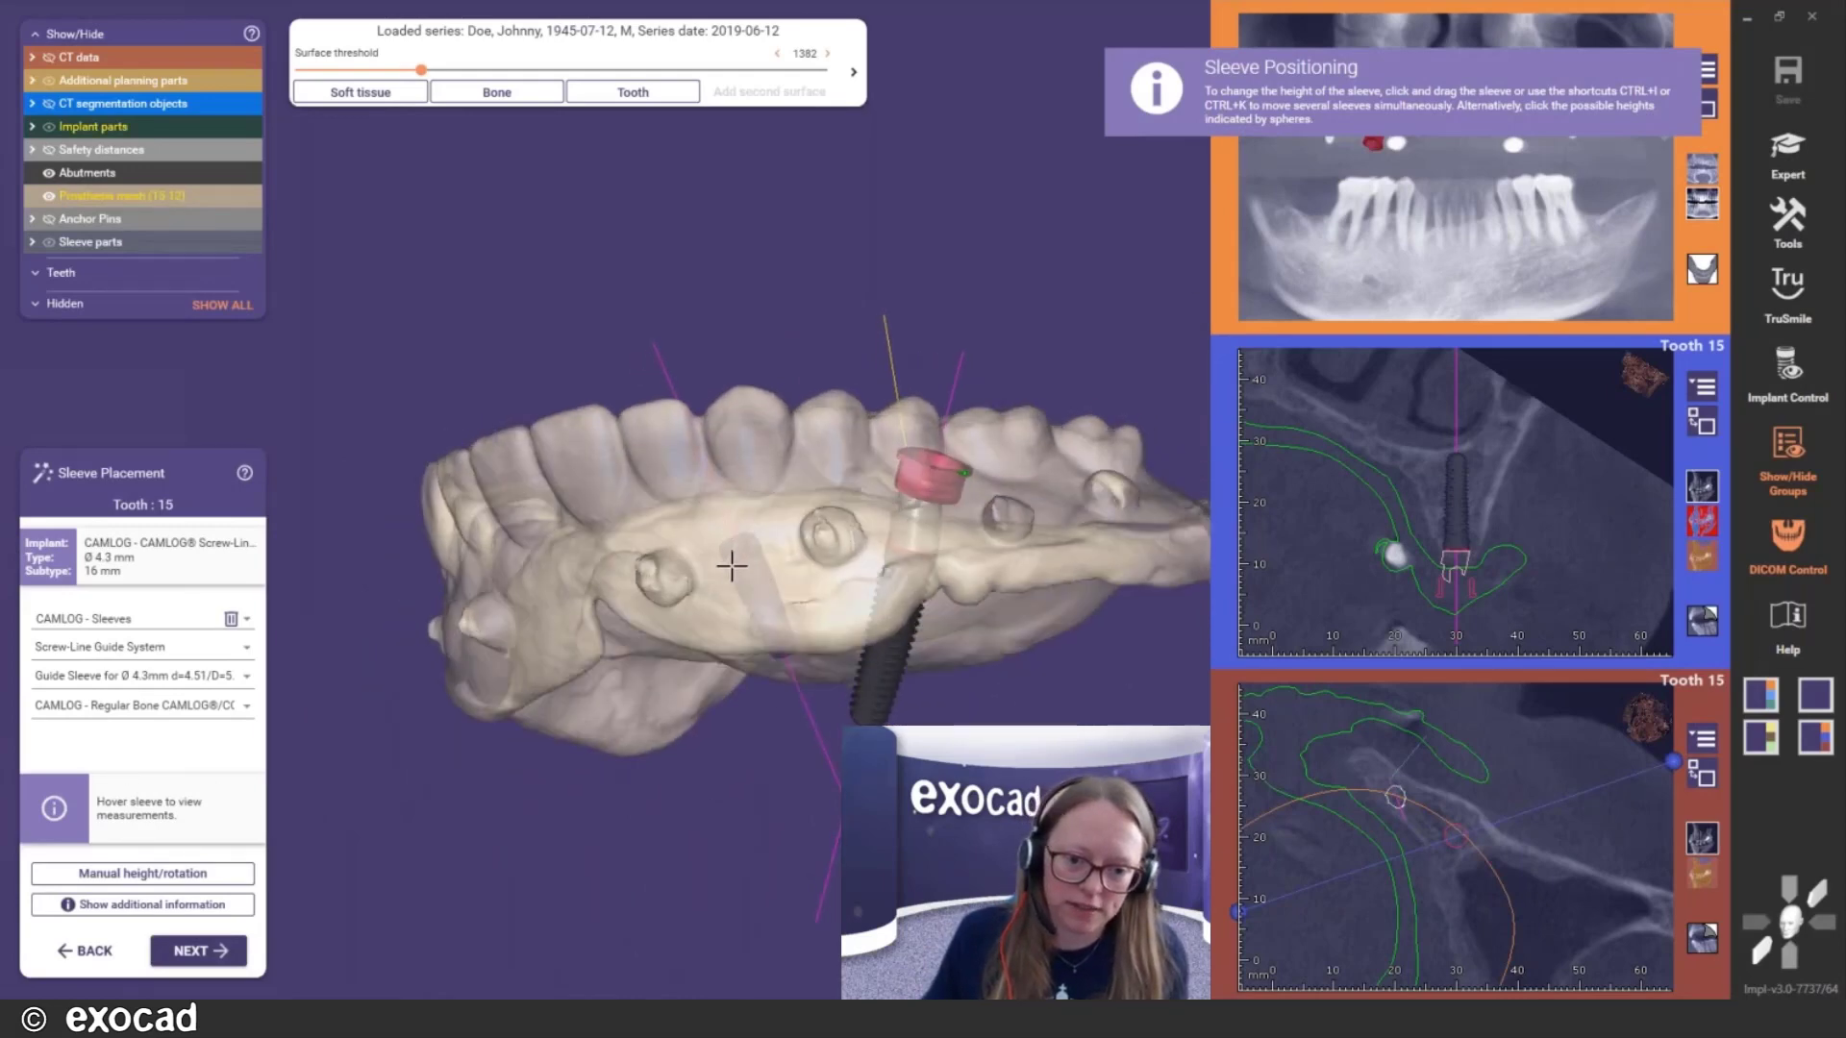
pyautogui.moveTo(733, 565); pyautogui.dragTo(344, 463, button='right')
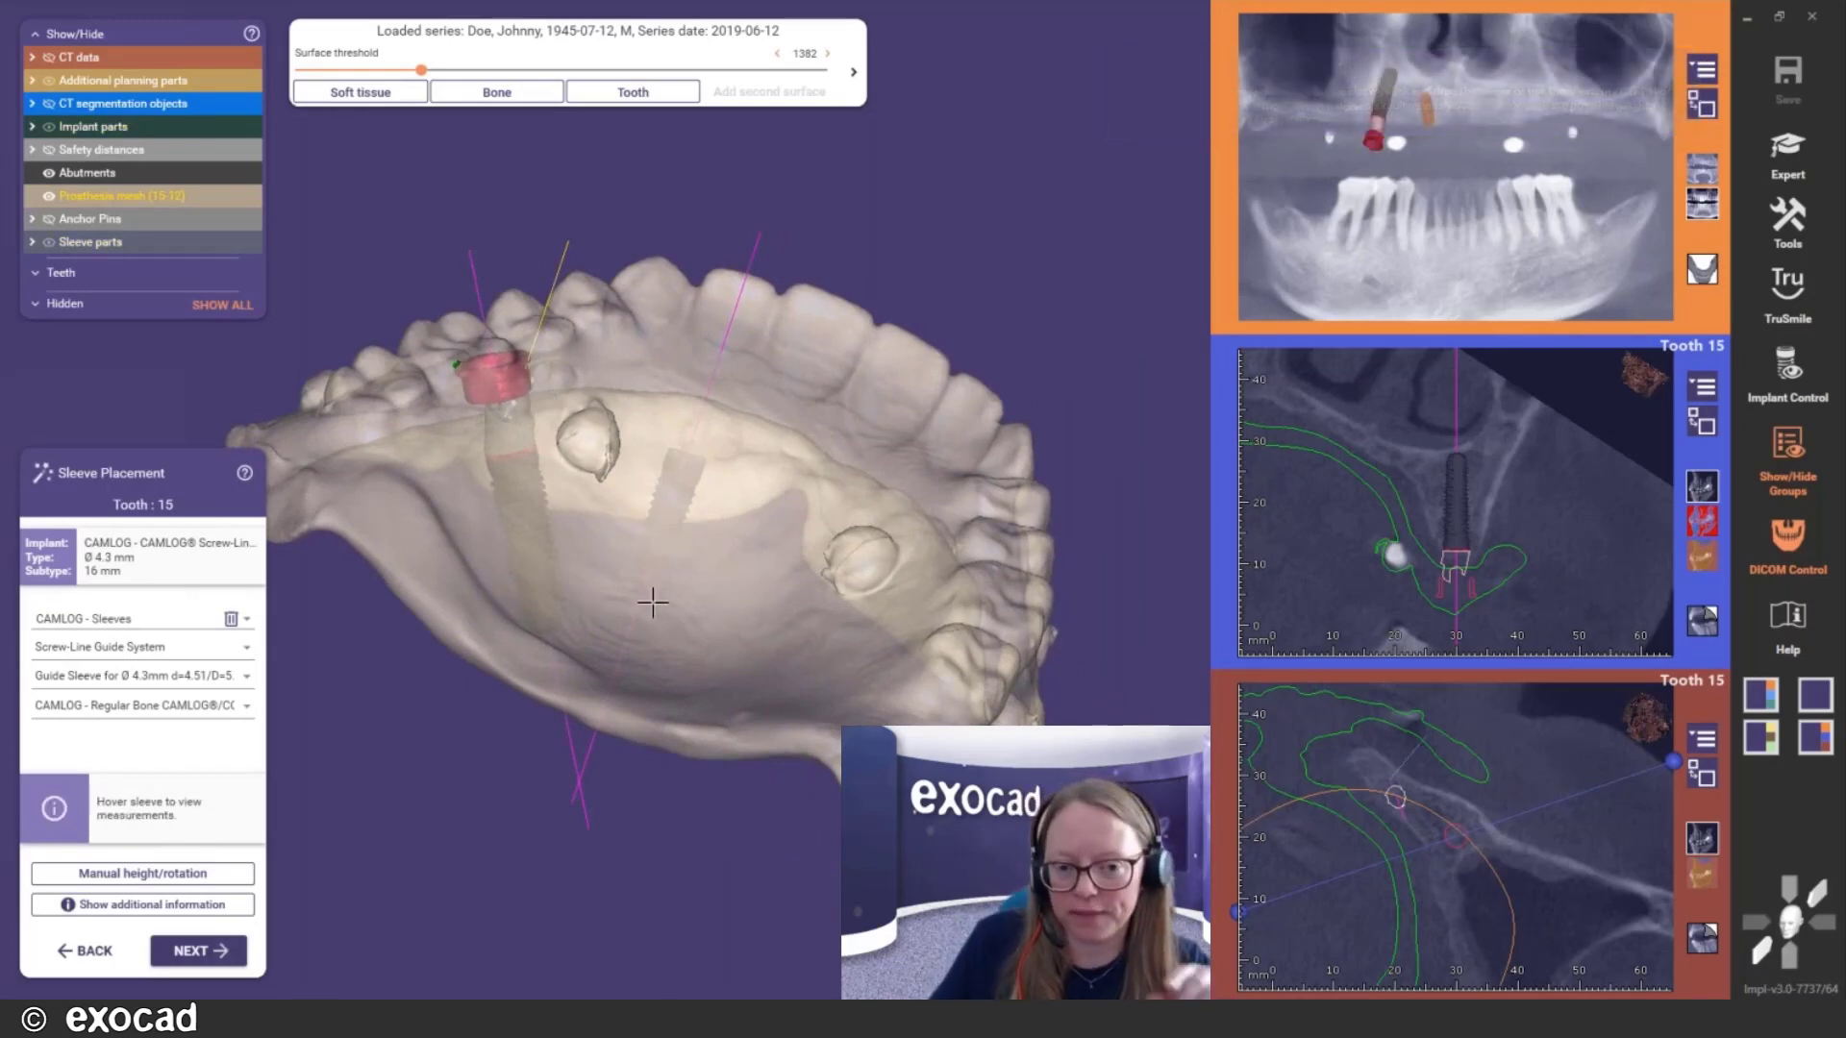
pyautogui.moveTo(650, 605); pyautogui.dragTo(639, 614, button='right')
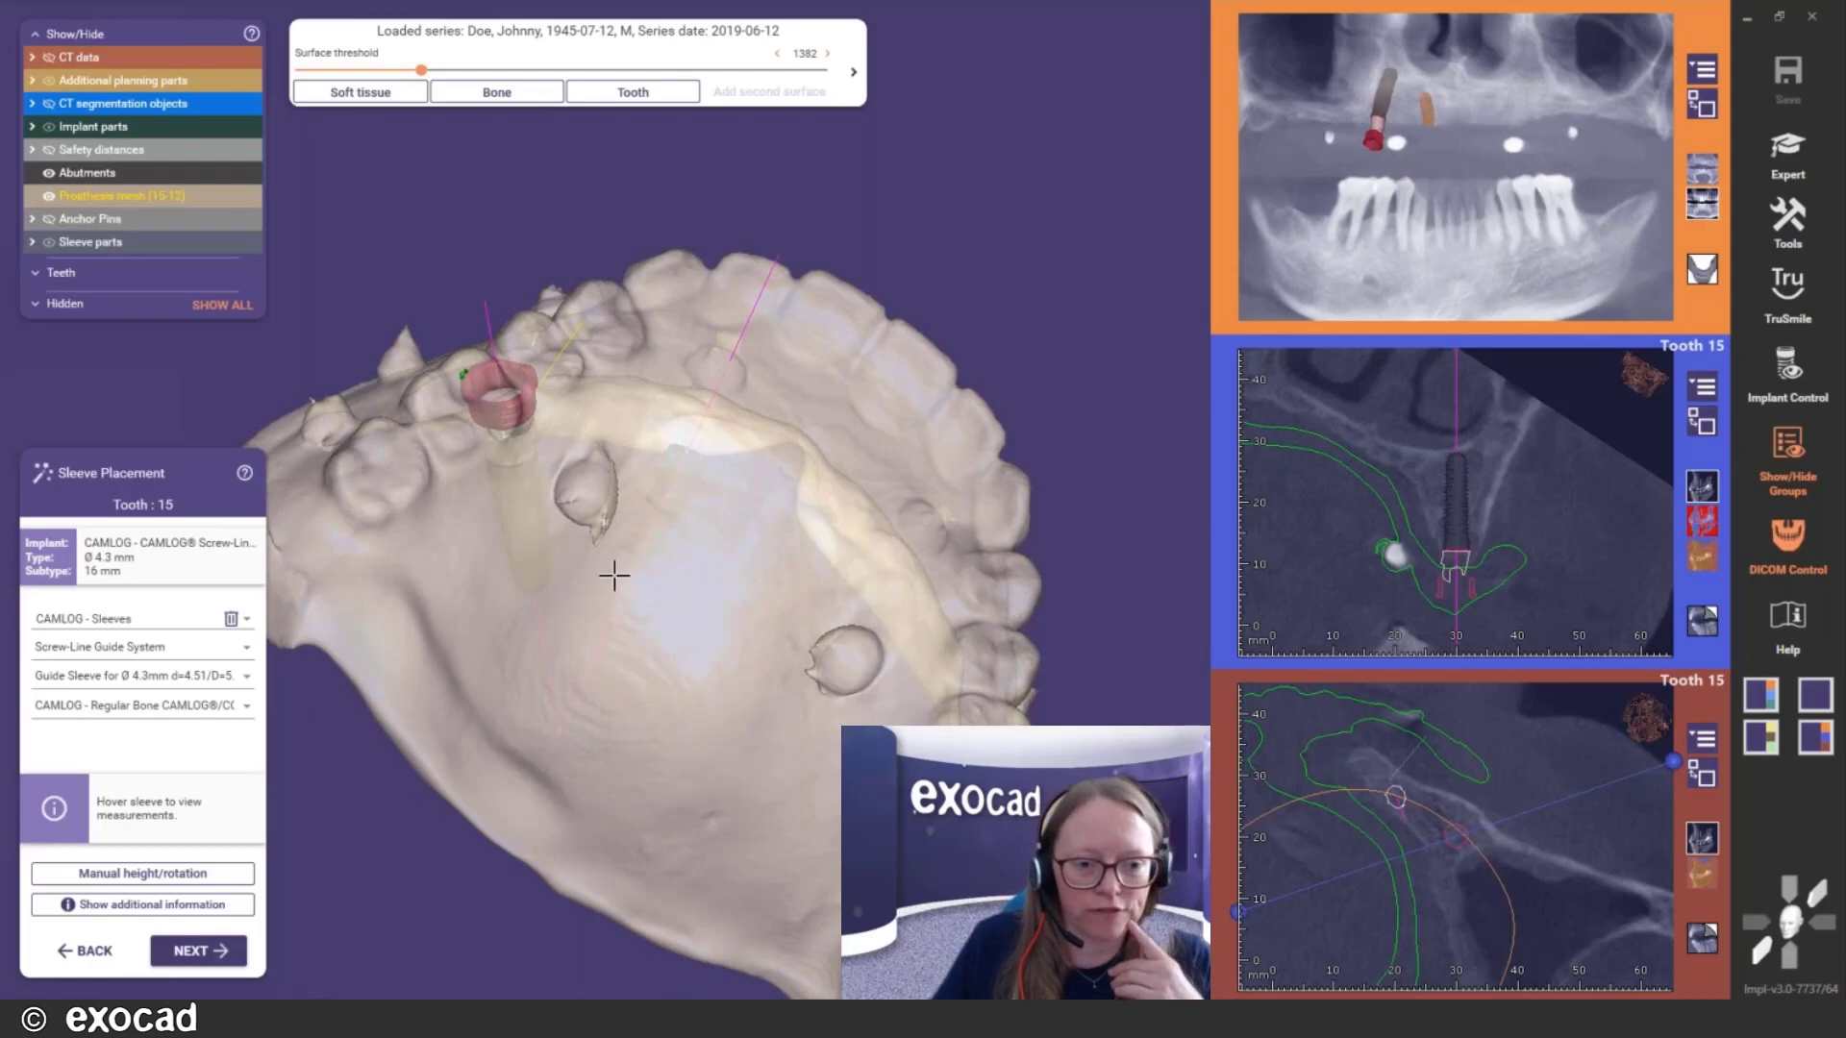
# Check the sleeve's depth measurements at tooth 15 and rotate the sleeve slightly about the implant axis by its orientation marker
pyautogui.moveTo(610, 590); pyautogui.dragTo(627, 541, button='right')
pyautogui.scroll(5, 361, 370)
pyautogui.moveTo(601, 379)
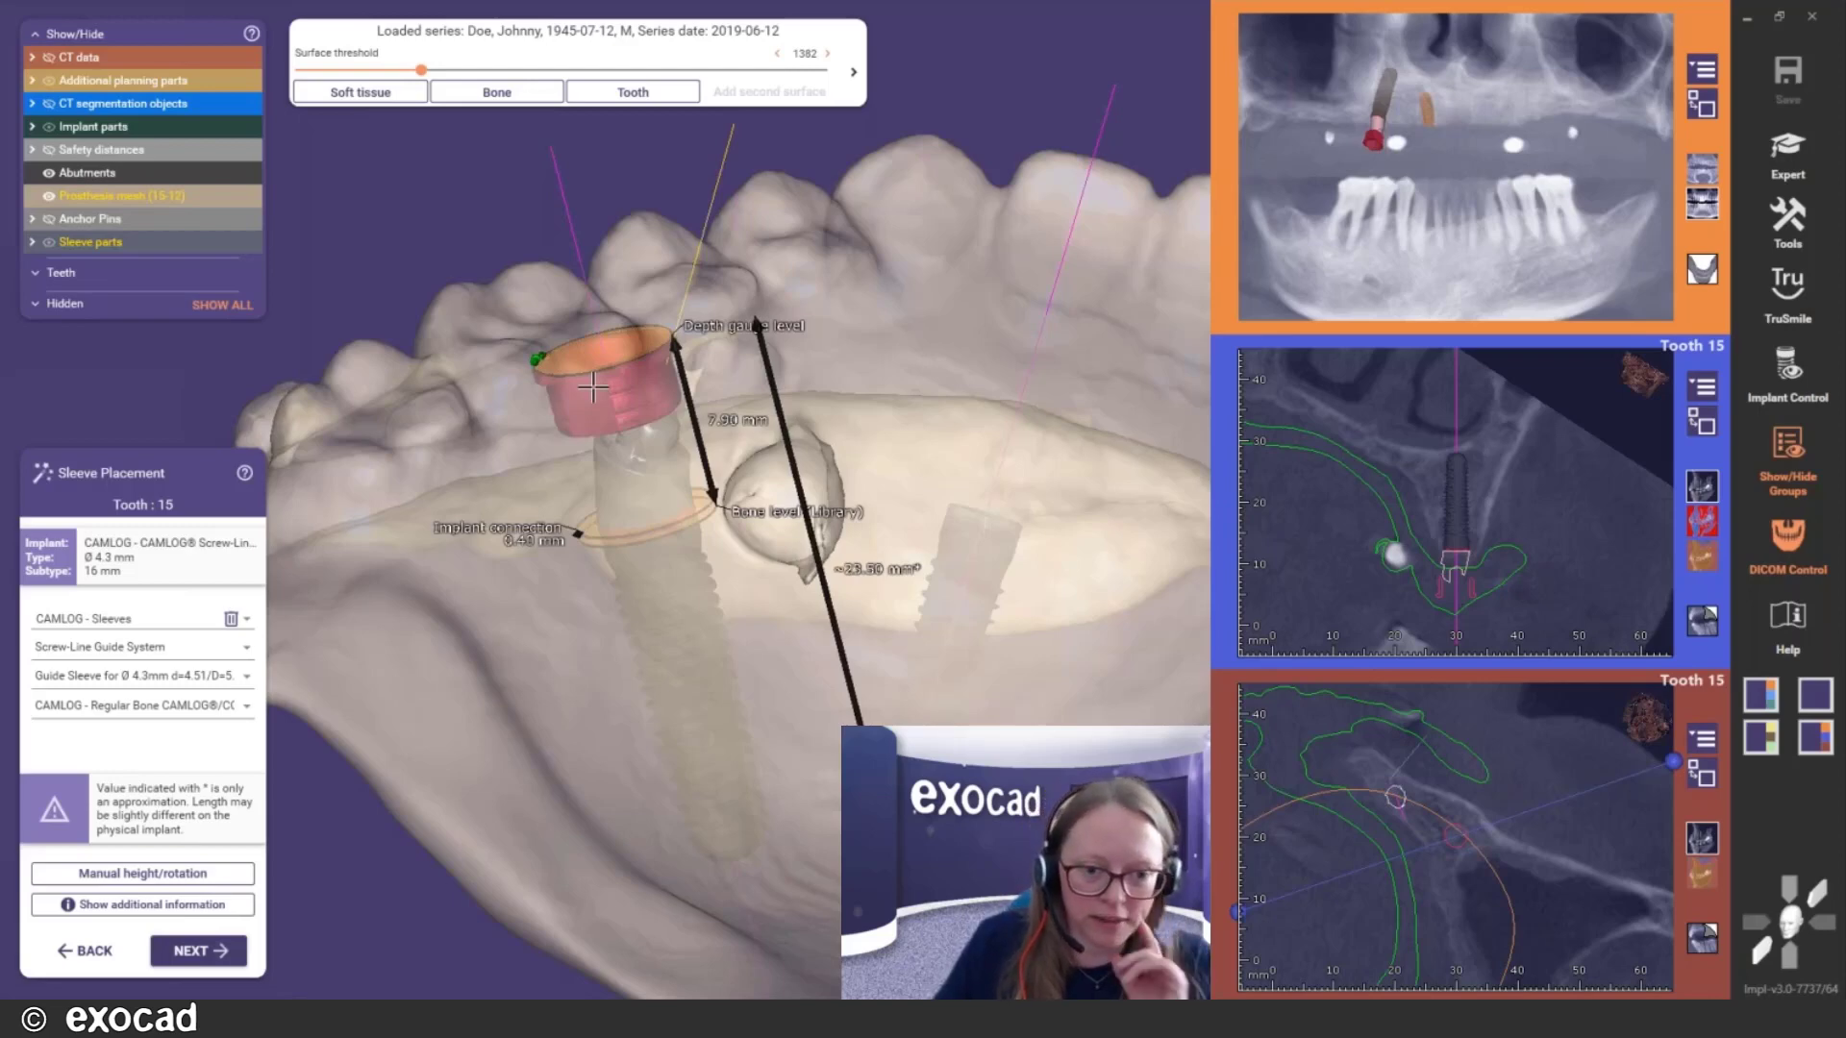
pyautogui.moveTo(574, 419); pyautogui.dragTo(608, 509, button='right')
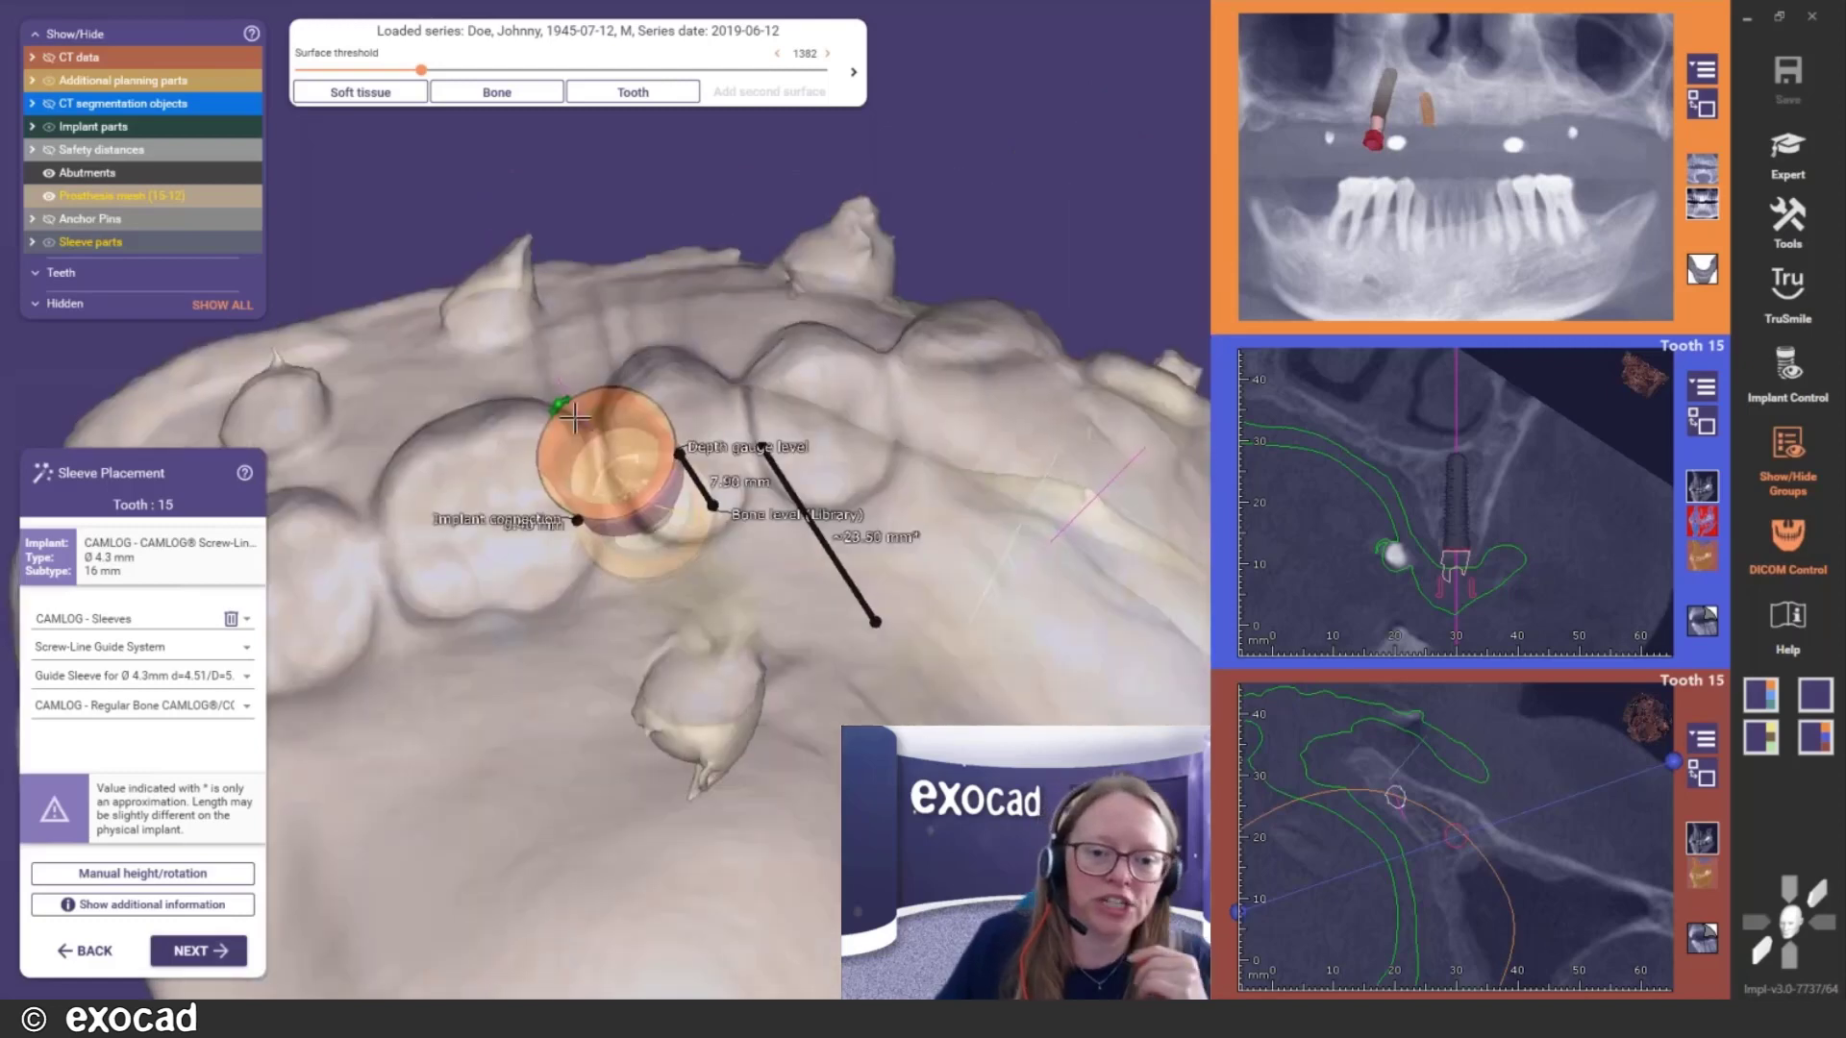
pyautogui.moveTo(613, 440); pyautogui.dragTo(575, 417, button='right')
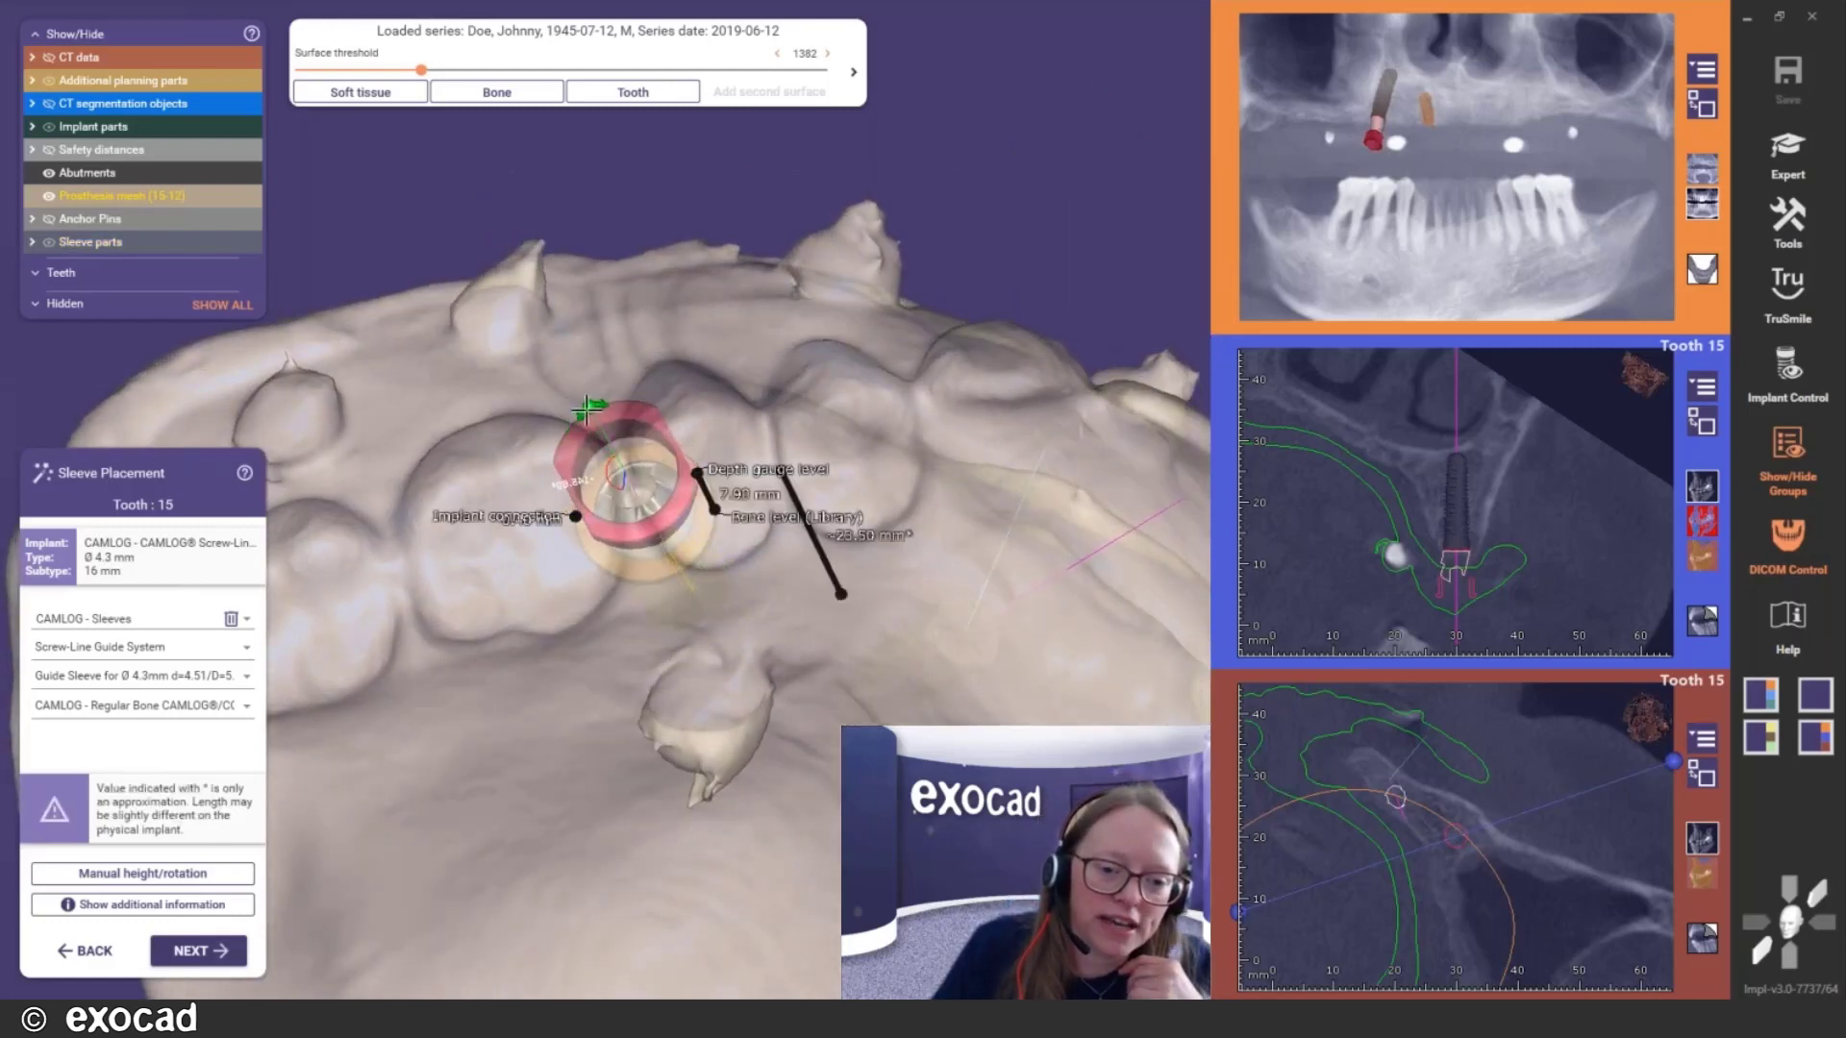
pyautogui.moveTo(800, 488); pyautogui.dragTo(801, 525, button='right')
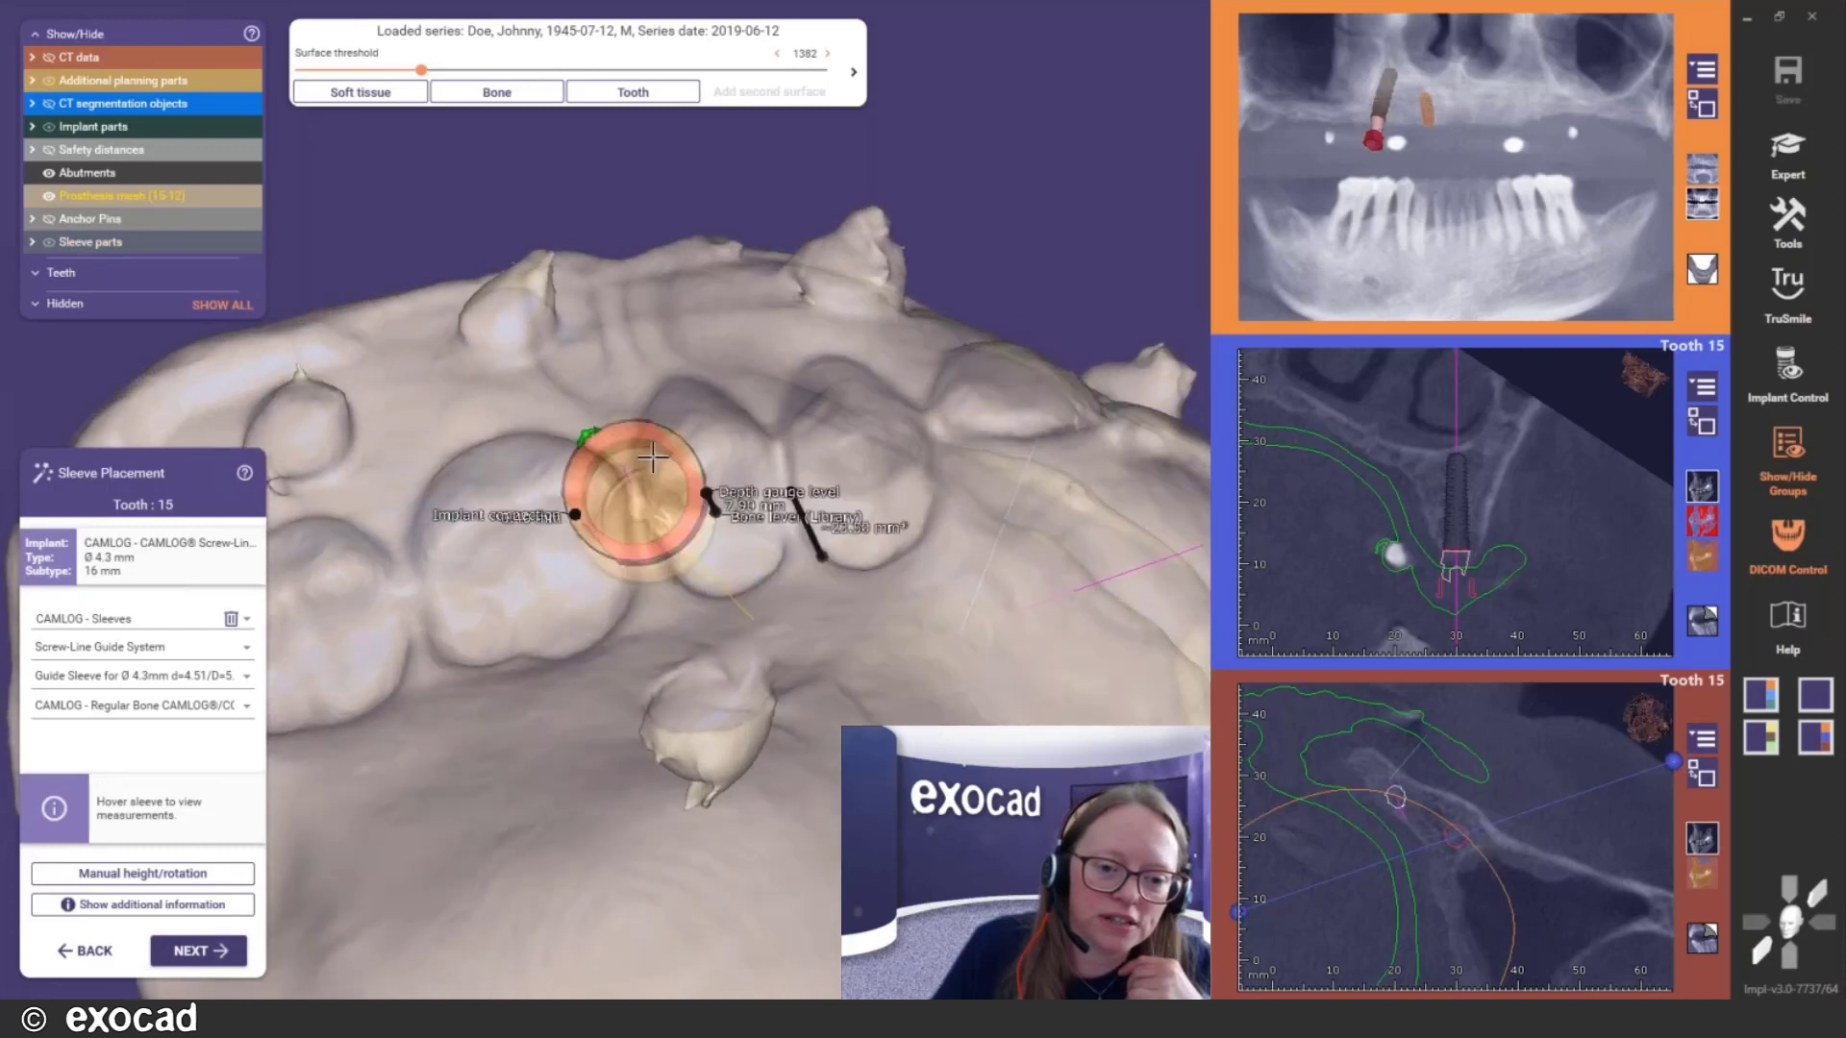
pyautogui.moveTo(589, 432)
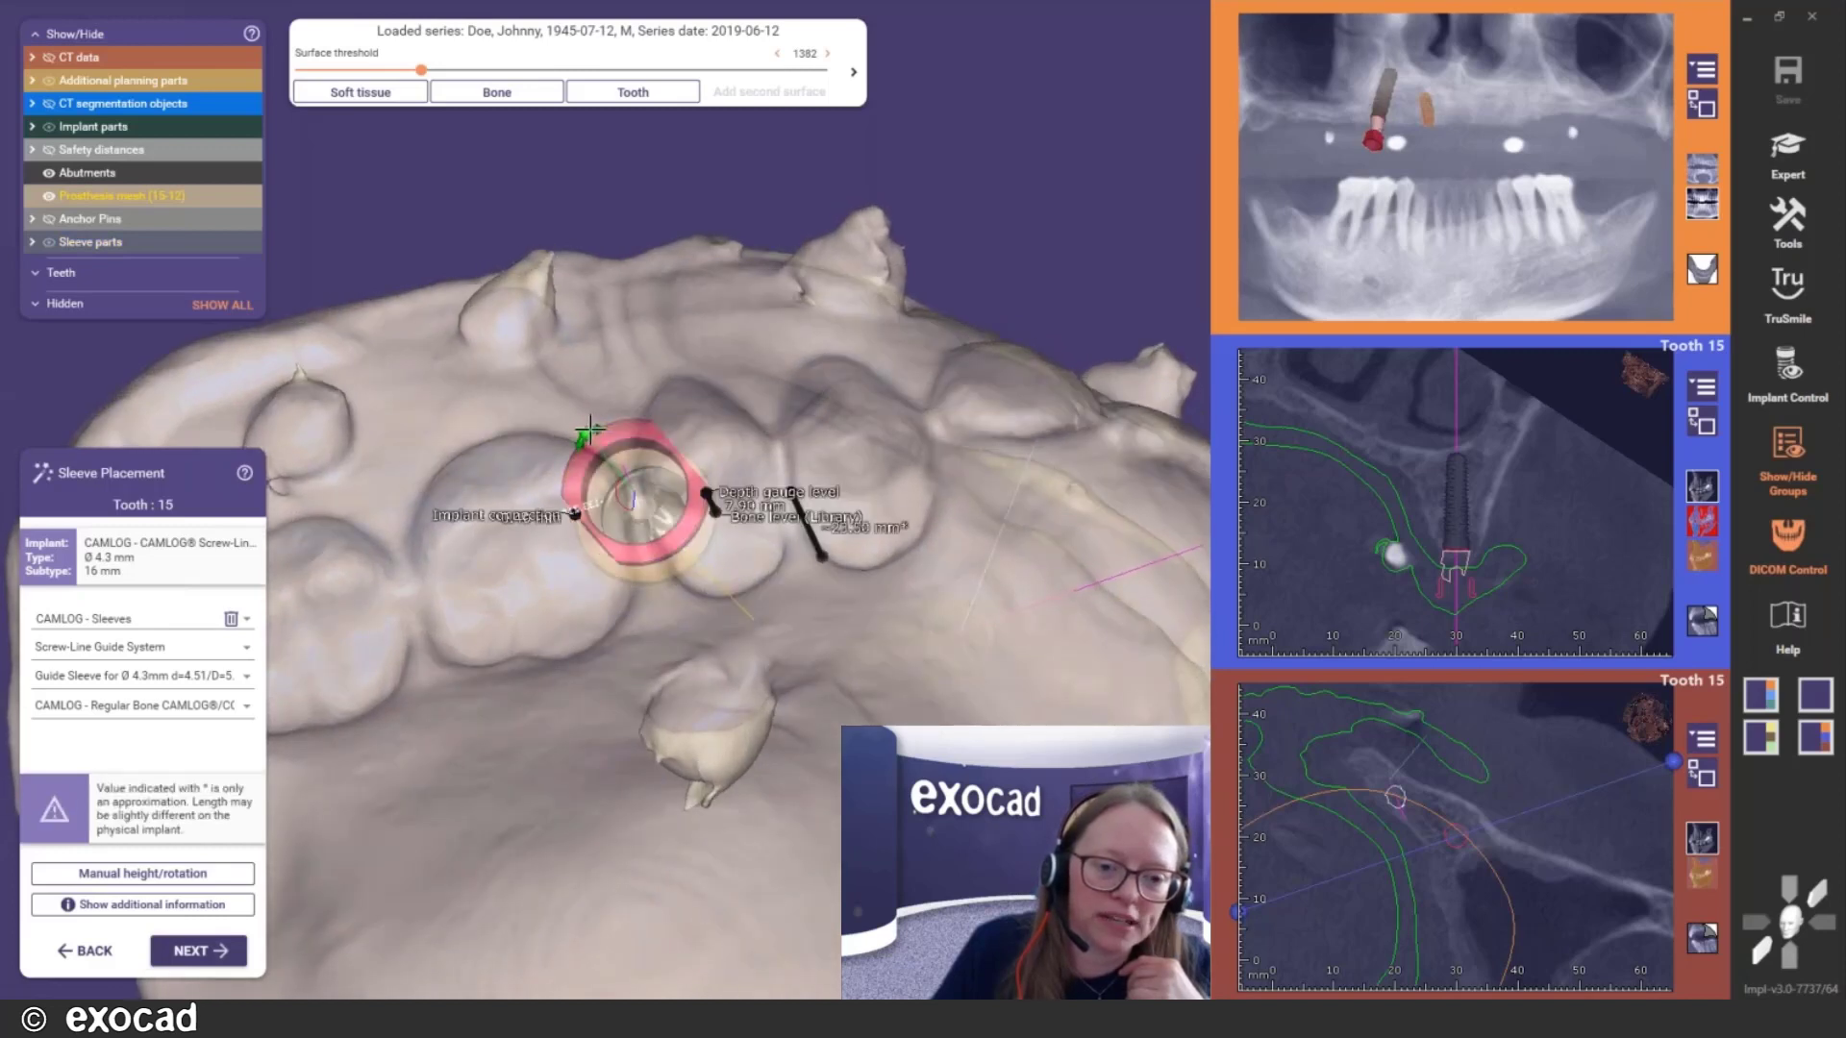
pyautogui.moveTo(589, 431); pyautogui.dragTo(613, 422)
# Examine the tooth 15 sleeve against its implant and the dental arch, and continue to the sleeve for tooth 12
pyautogui.moveTo(778, 489); pyautogui.dragTo(776, 471, button='right')
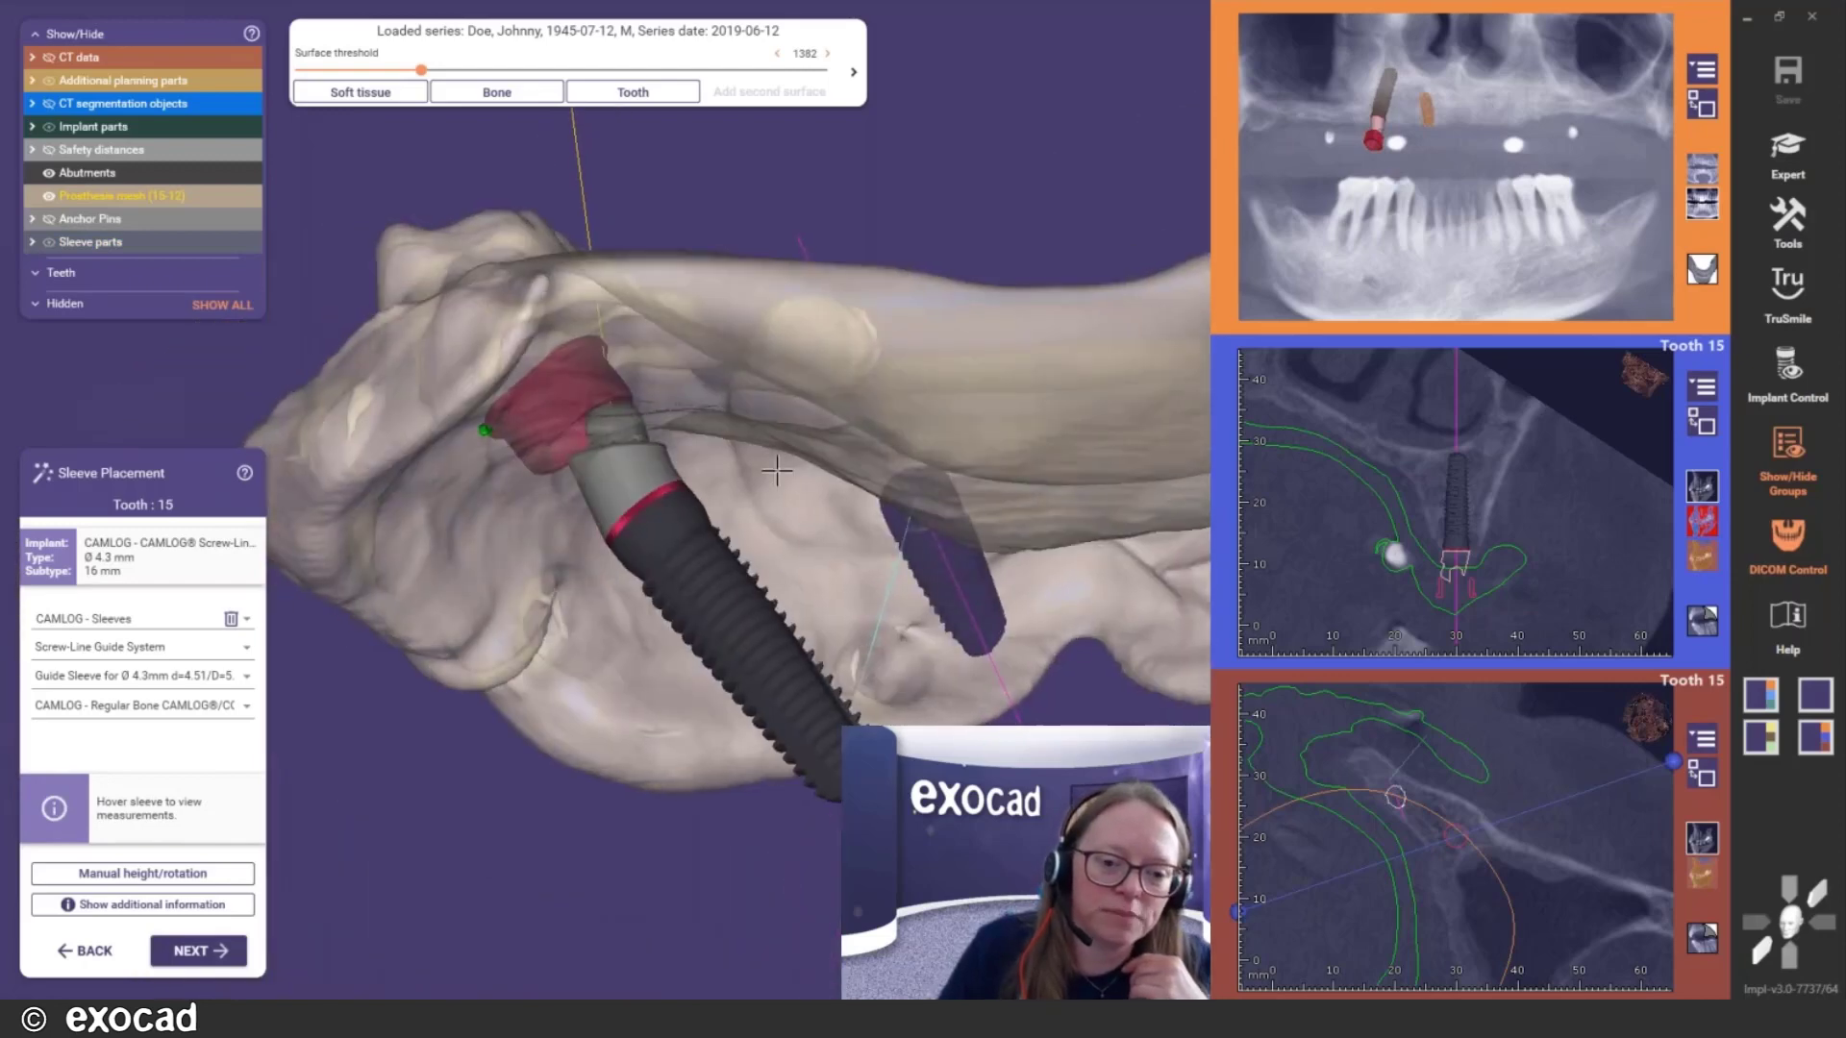
pyautogui.moveTo(646, 518); pyautogui.dragTo(644, 528, button='right')
pyautogui.moveTo(571, 448)
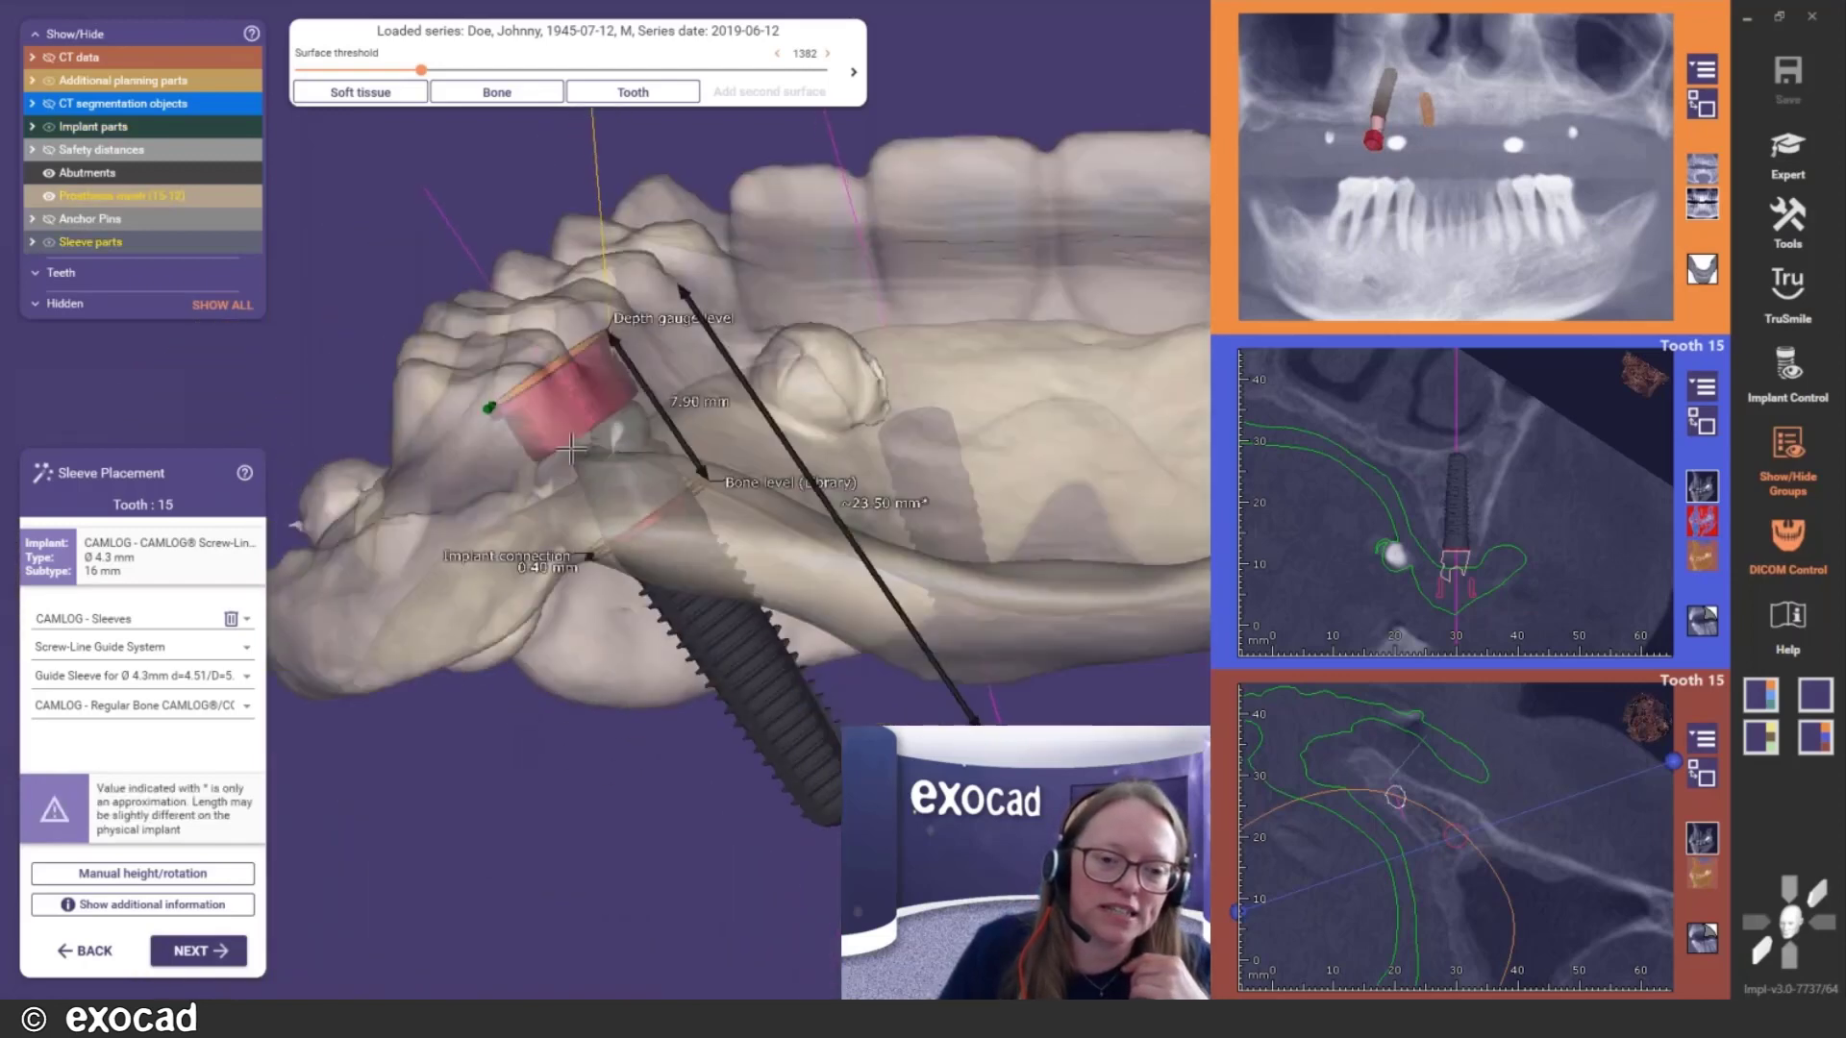
pyautogui.moveTo(571, 448); pyautogui.dragTo(574, 507, button='right')
pyautogui.scroll(-5, 748, 534)
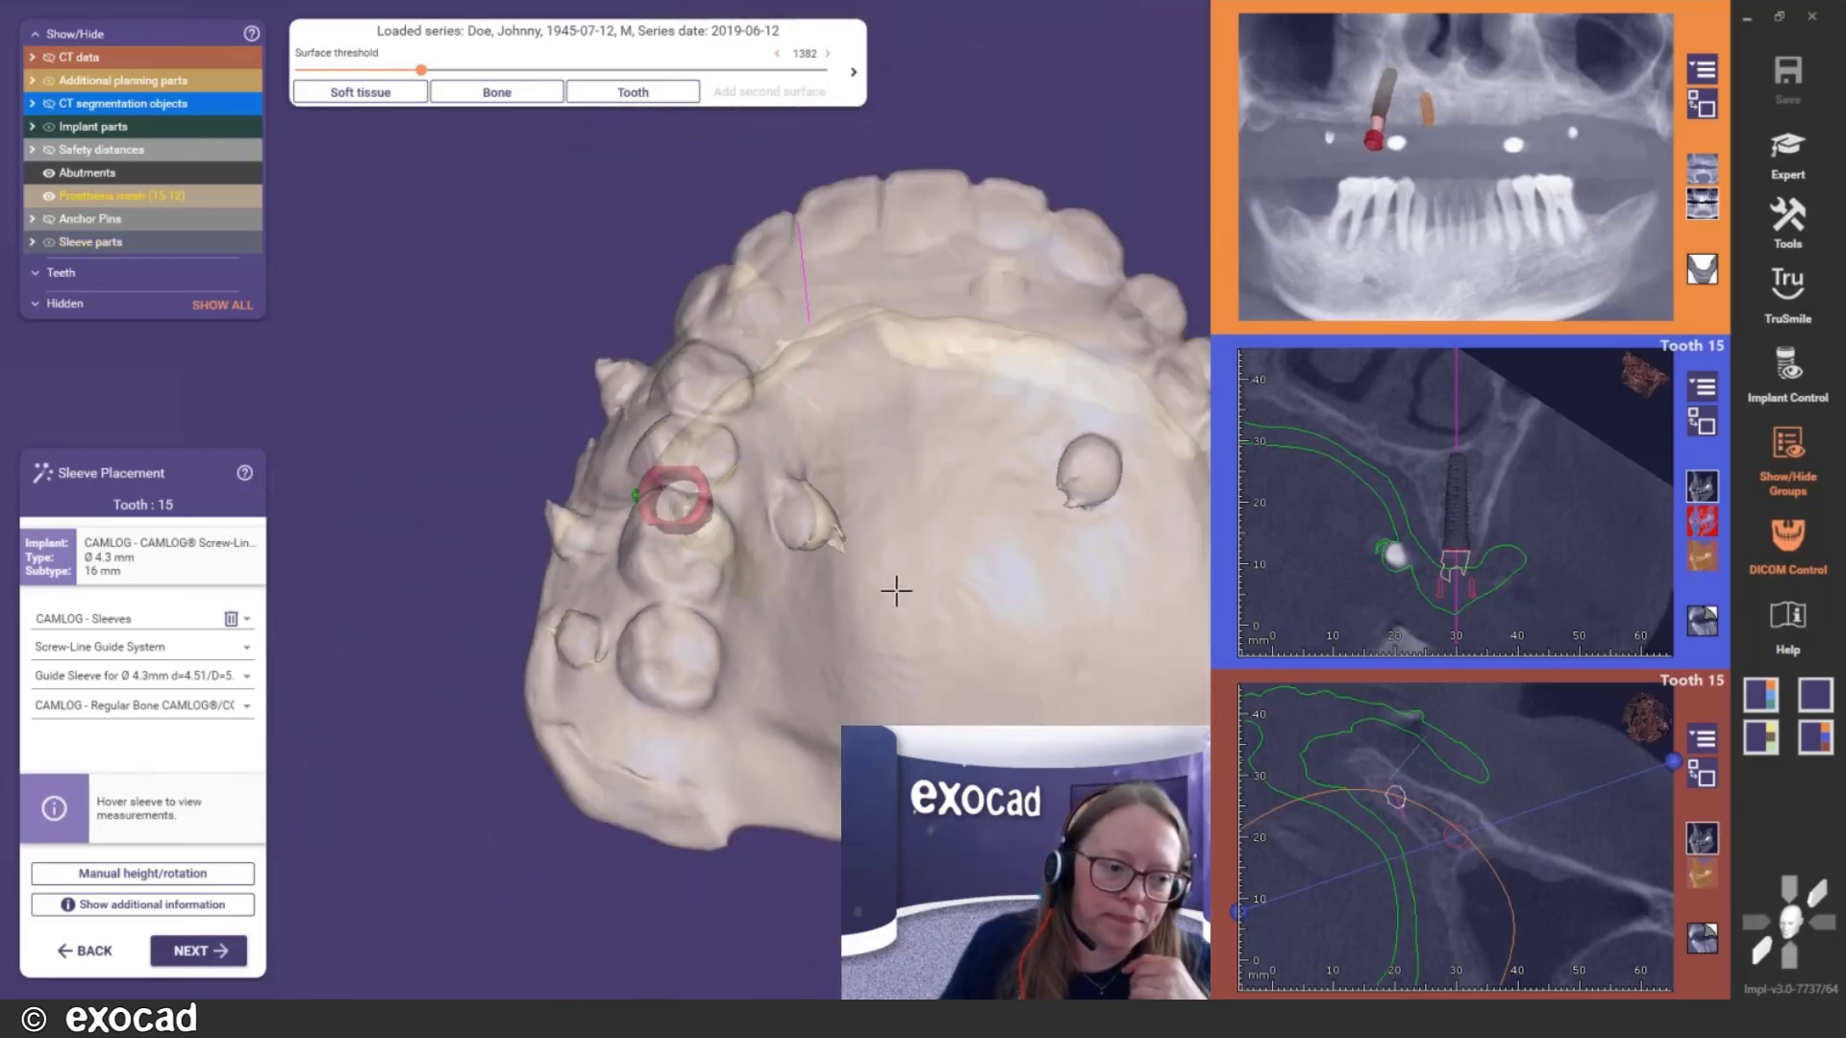
pyautogui.moveTo(865, 589); pyautogui.dragTo(621, 554, button='middle')
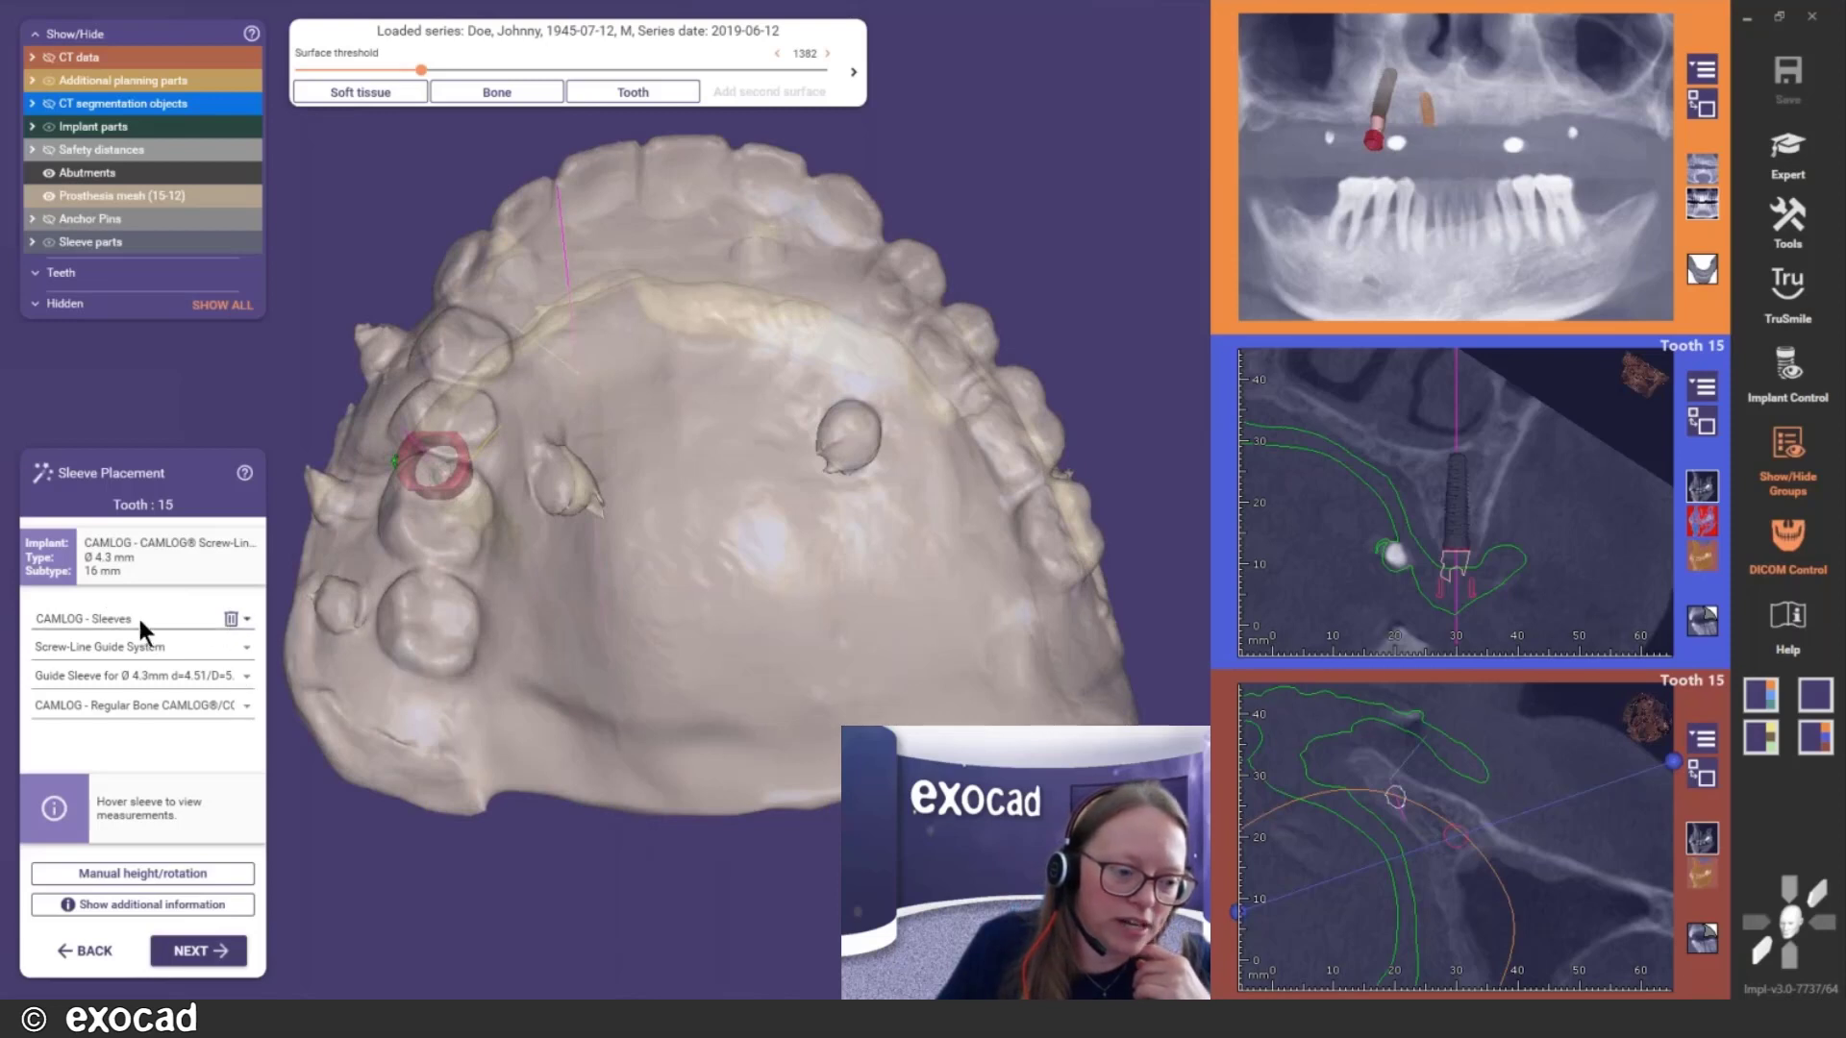
pyautogui.click(197, 952)
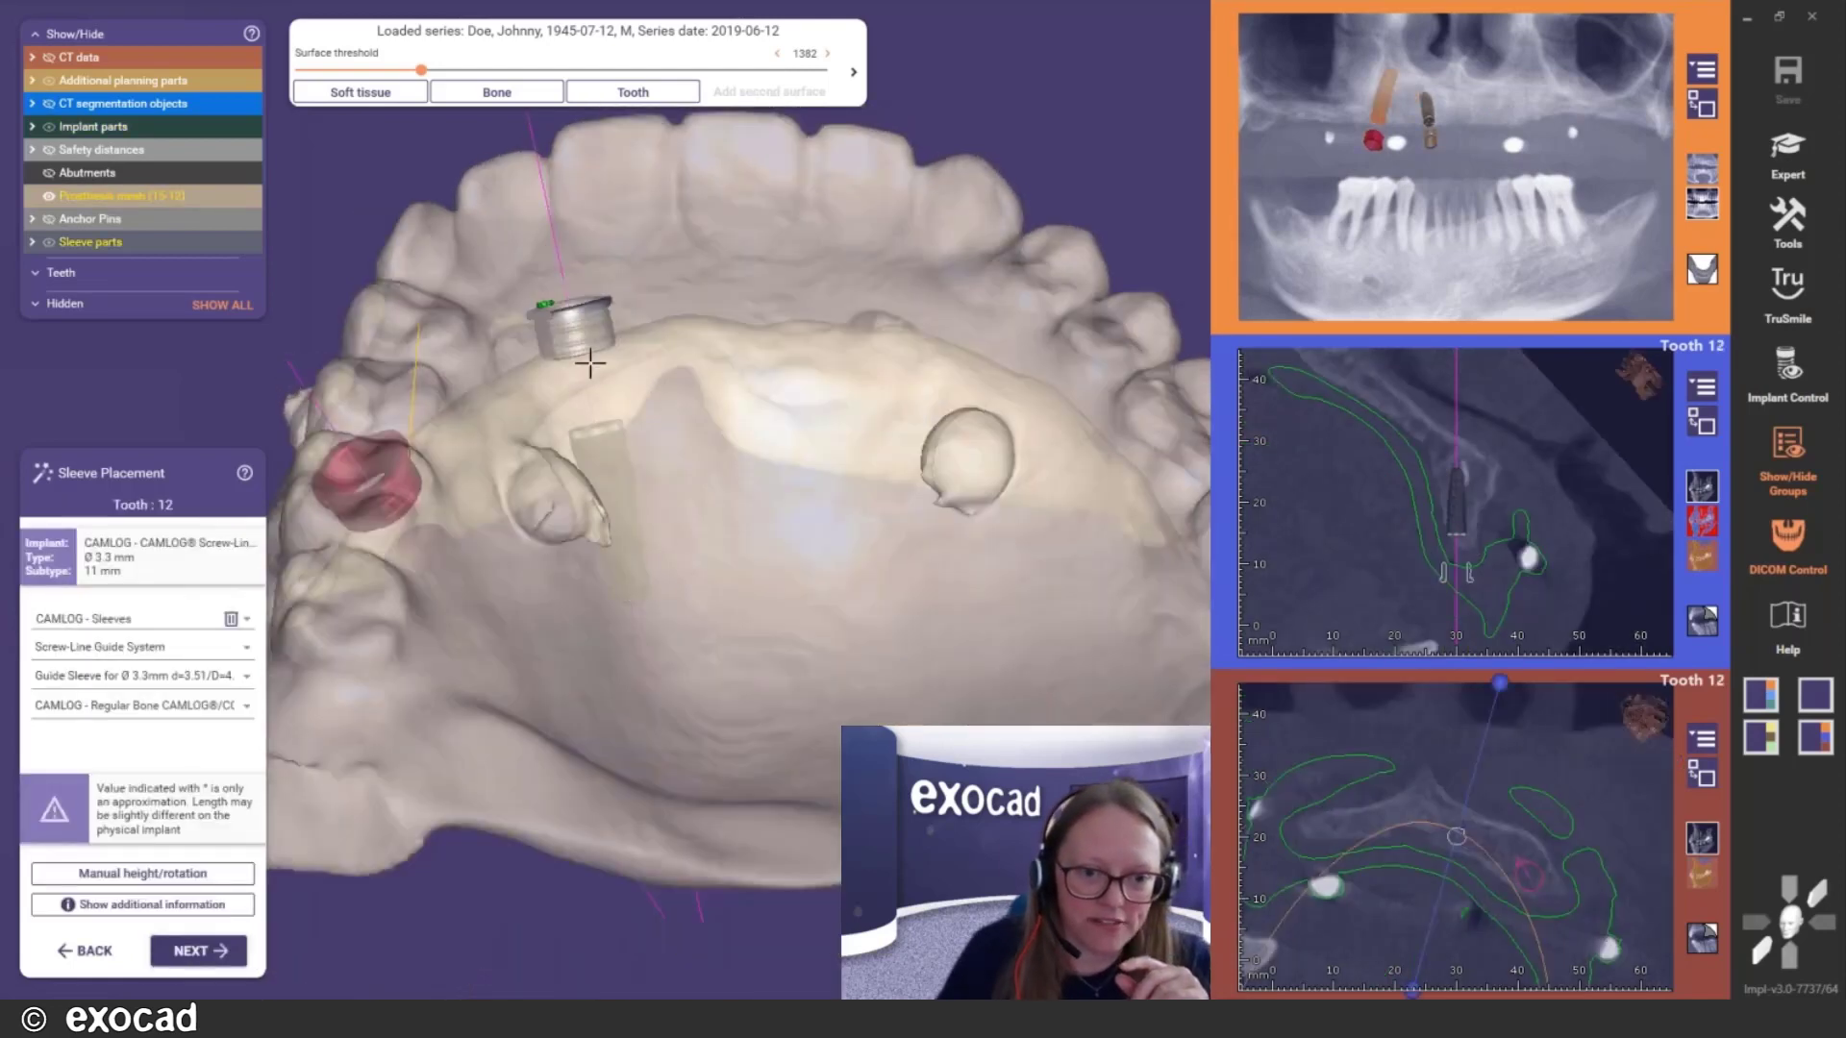
# Check the depth measurements of tooth 12's sleeve and replace it with one from the 3DDX - Sleeves library
pyautogui.moveTo(664, 399); pyautogui.dragTo(589, 288, button='right')
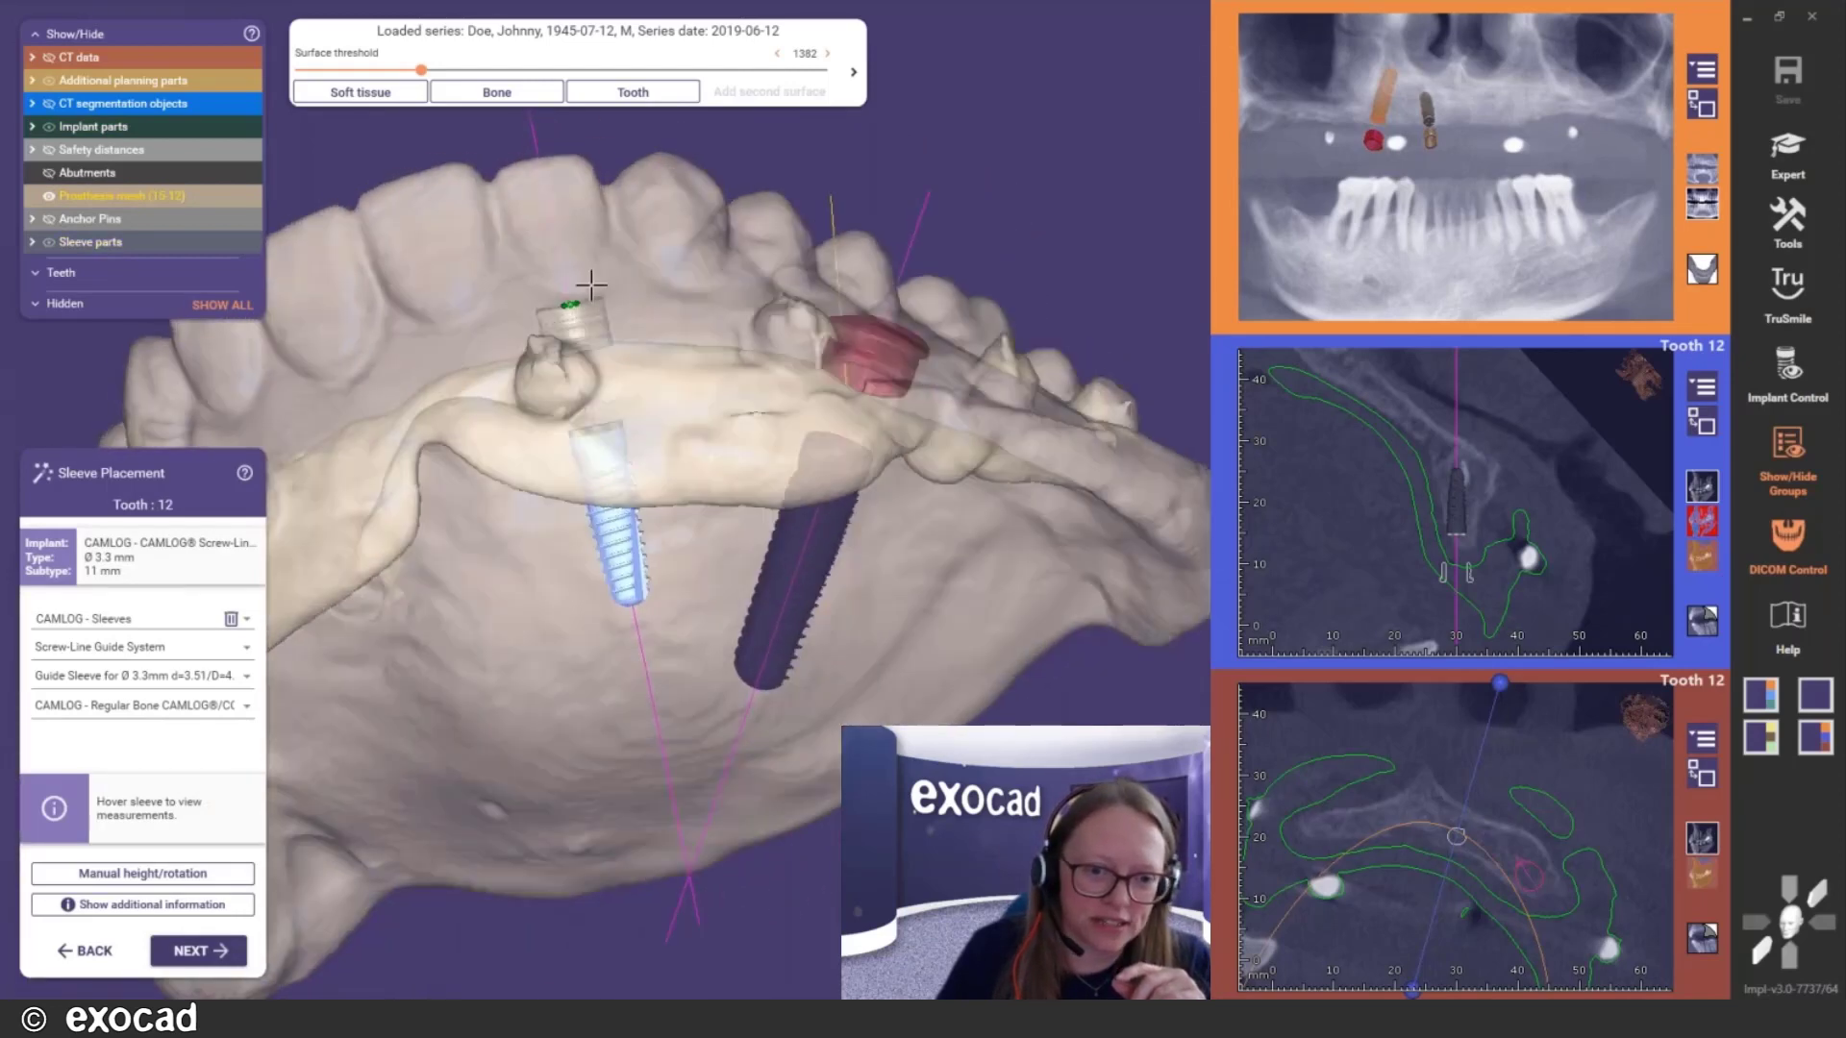
pyautogui.moveTo(584, 351)
pyautogui.scroll(3, 586, 350)
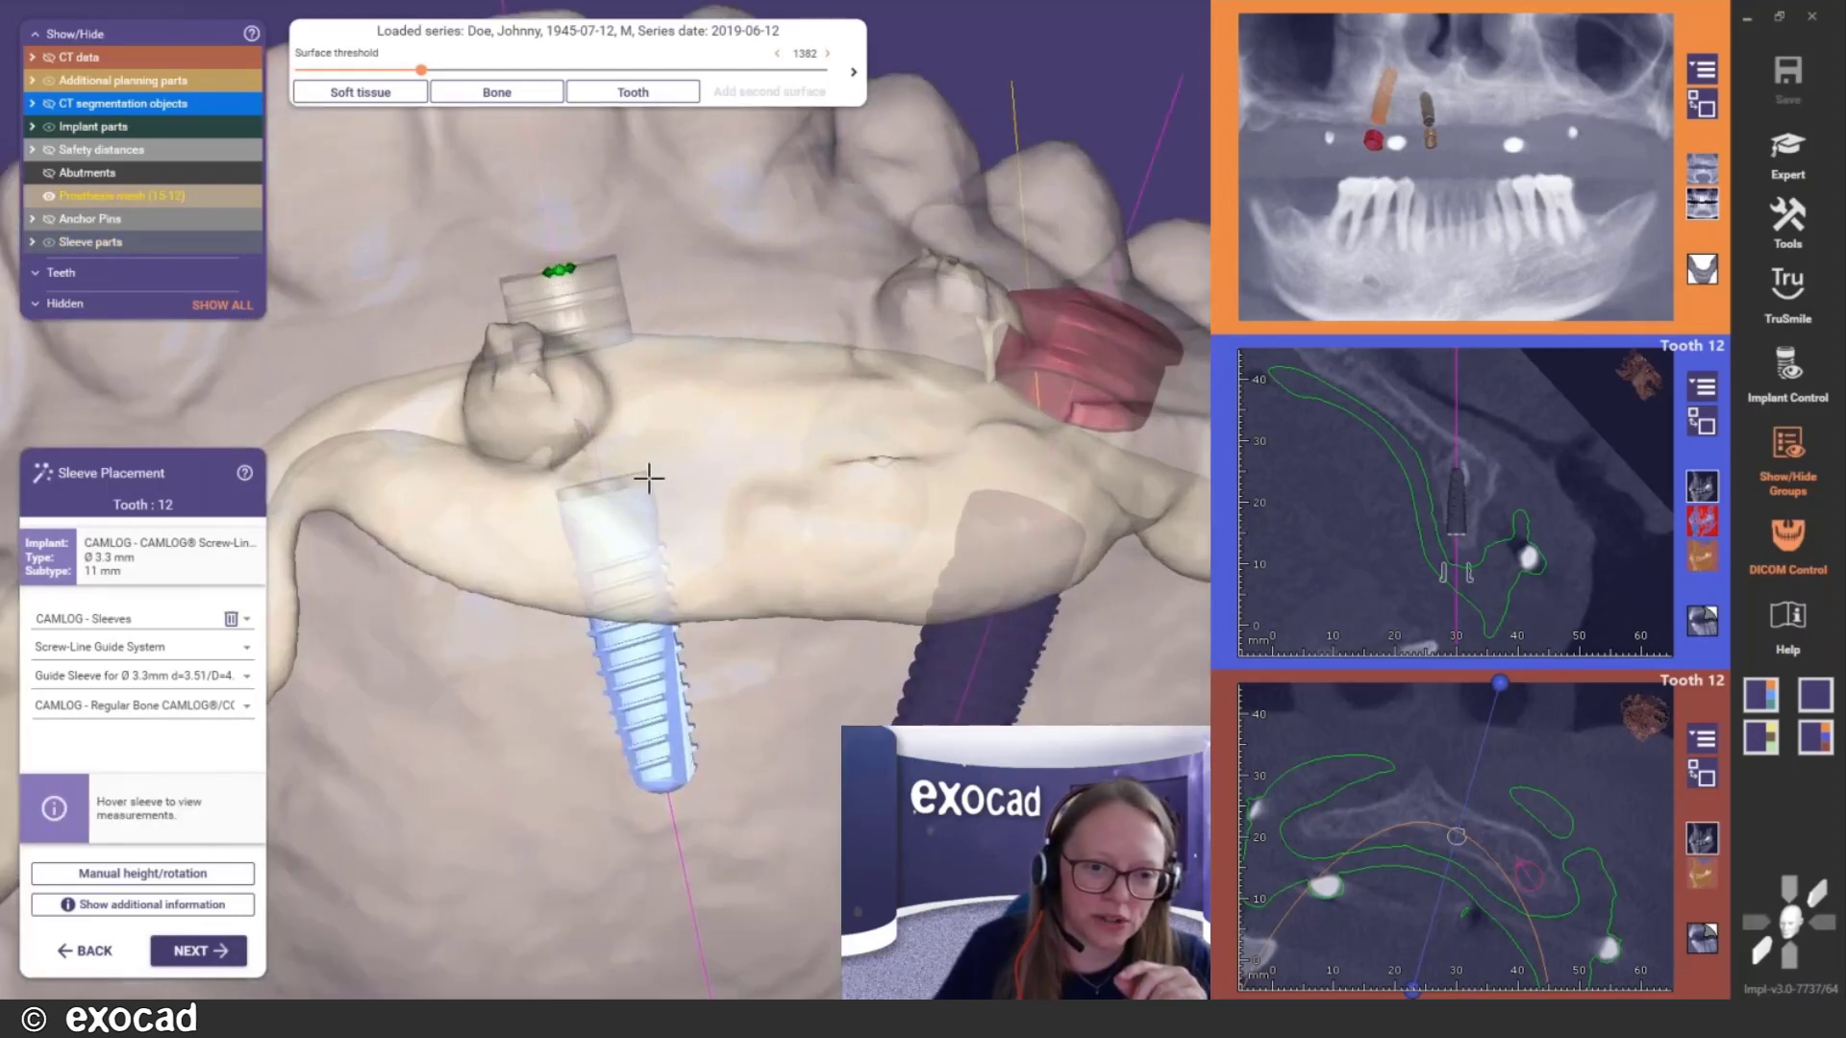
pyautogui.moveTo(649, 479); pyautogui.dragTo(643, 485, button='right')
pyautogui.moveTo(572, 306)
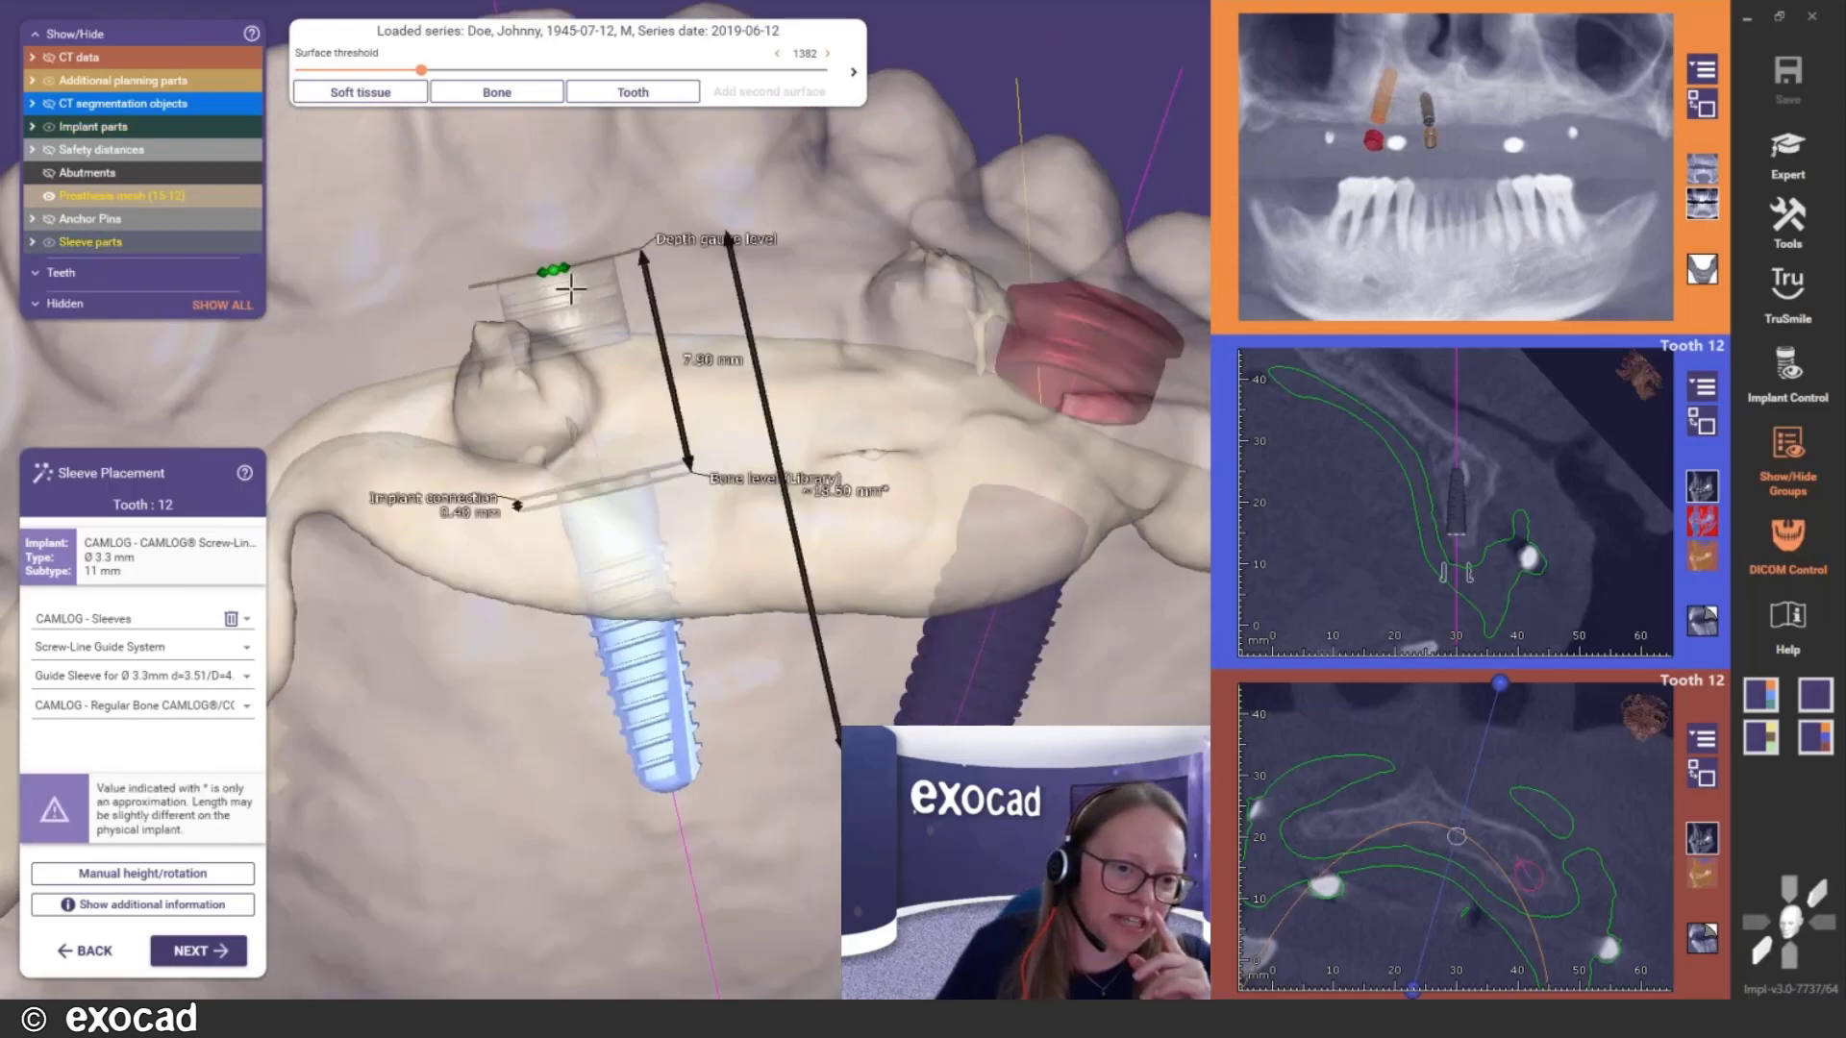
pyautogui.click(247, 622)
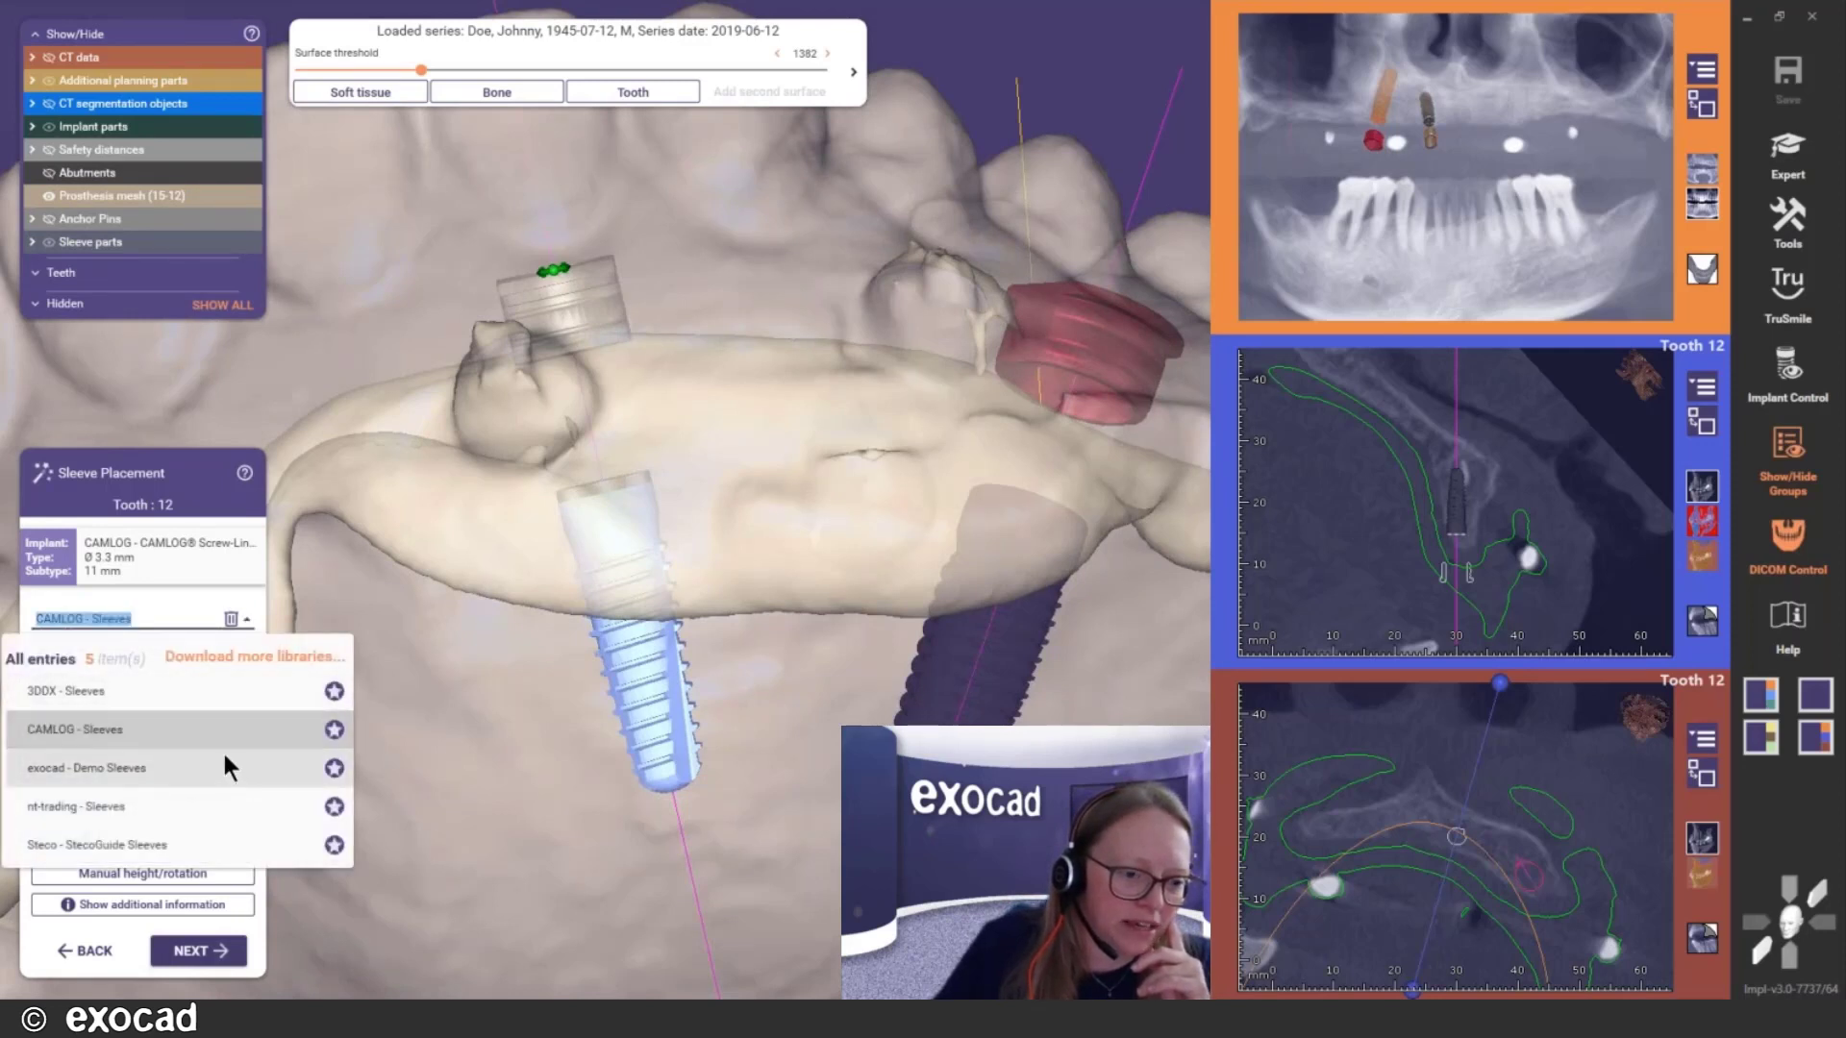
pyautogui.click(70, 691)
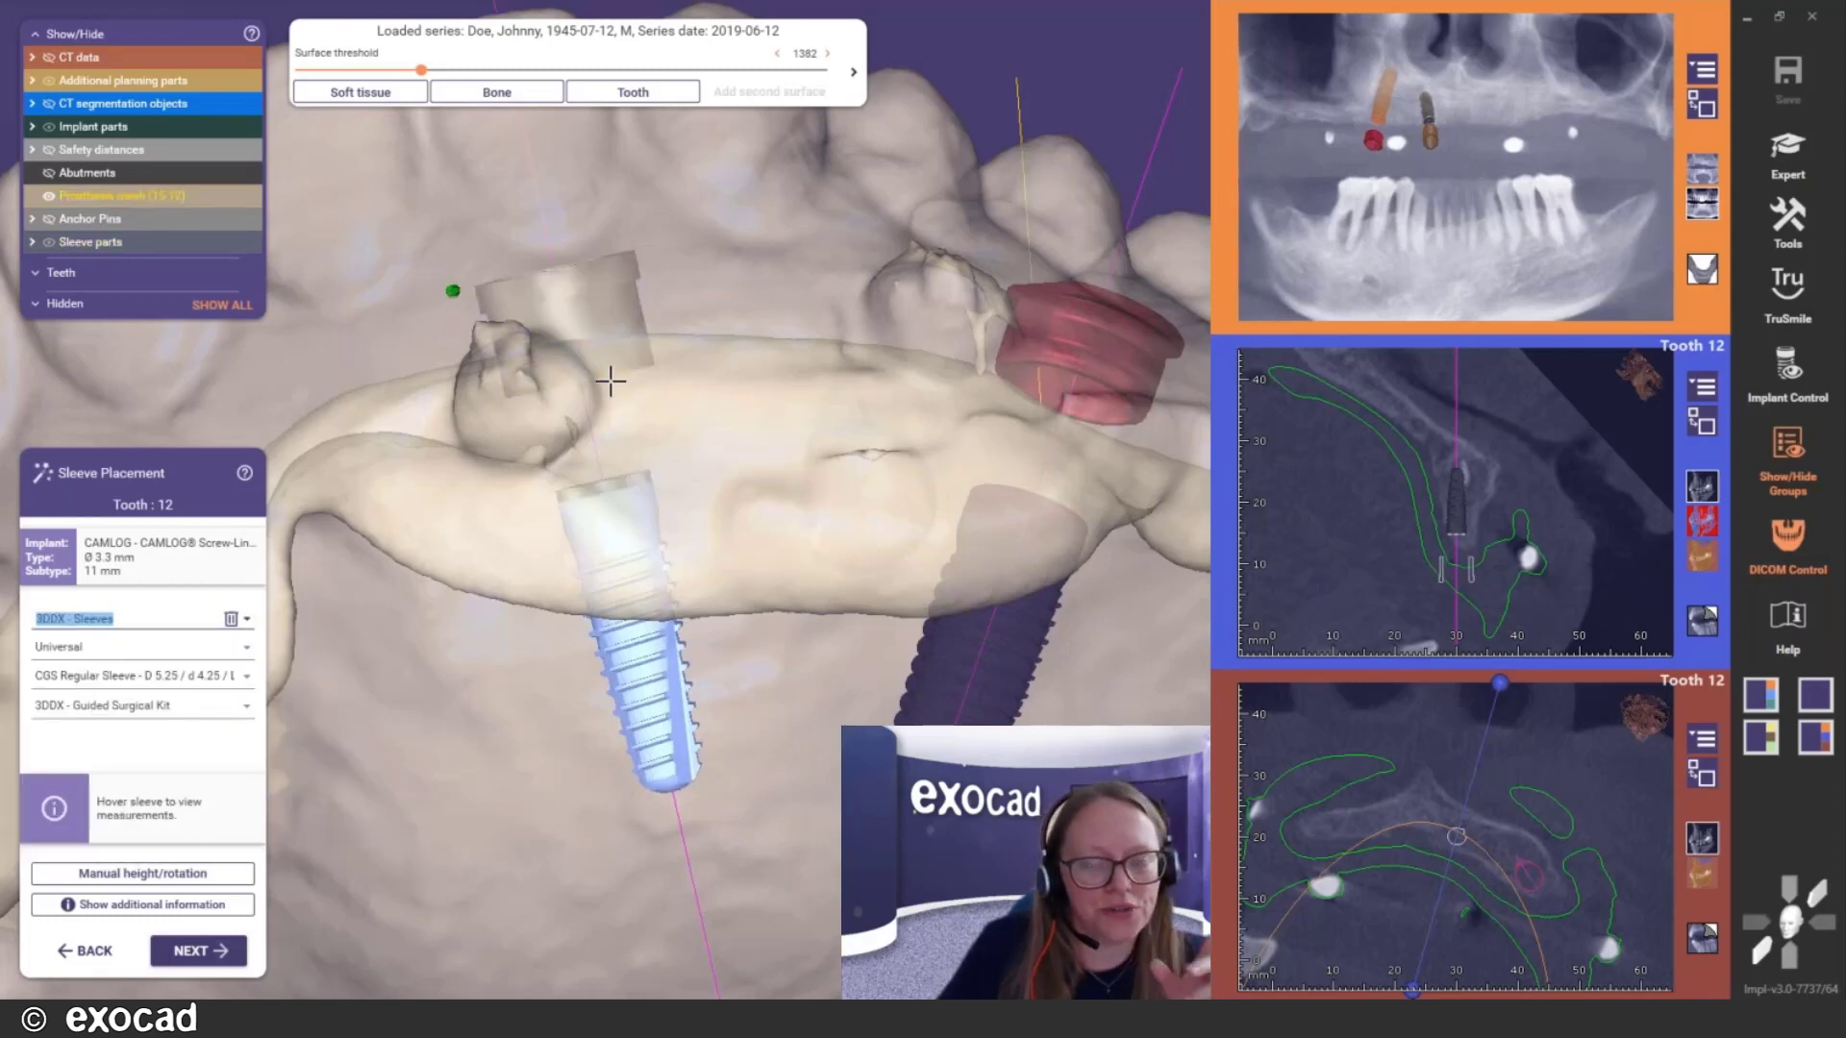
# Adjust the height of tooth 12's sleeve freehand along the implant axis to about 22 mm from the apical peak
pyautogui.moveTo(596, 344)
pyautogui.moveTo(596, 342); pyautogui.dragTo(561, 292)
pyautogui.scroll(-2, 589, 364)
pyautogui.scroll(-2, 589, 363)
pyautogui.moveTo(574, 284)
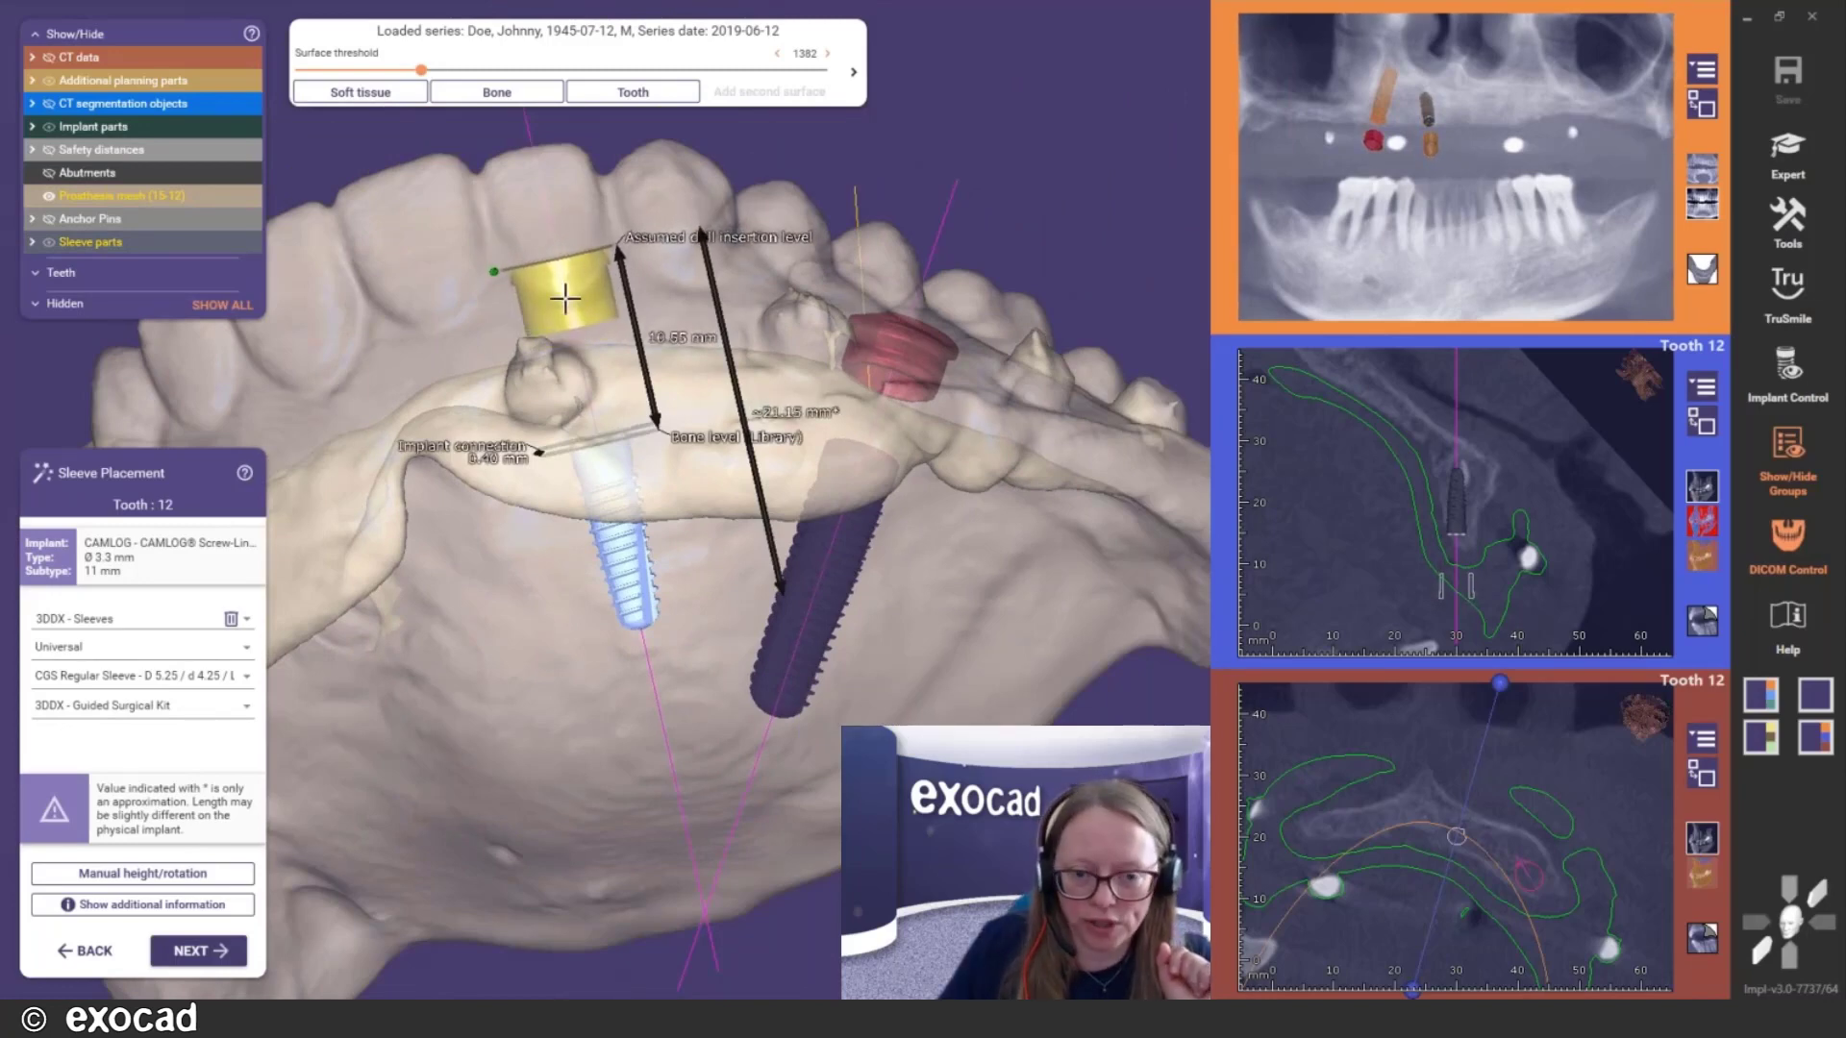
pyautogui.moveTo(579, 364)
pyautogui.mouseDown(button='right')
pyautogui.moveTo(560, 404)
pyautogui.moveTo(559, 375)
pyautogui.mouseUp(button='right')
pyautogui.moveTo(568, 293)
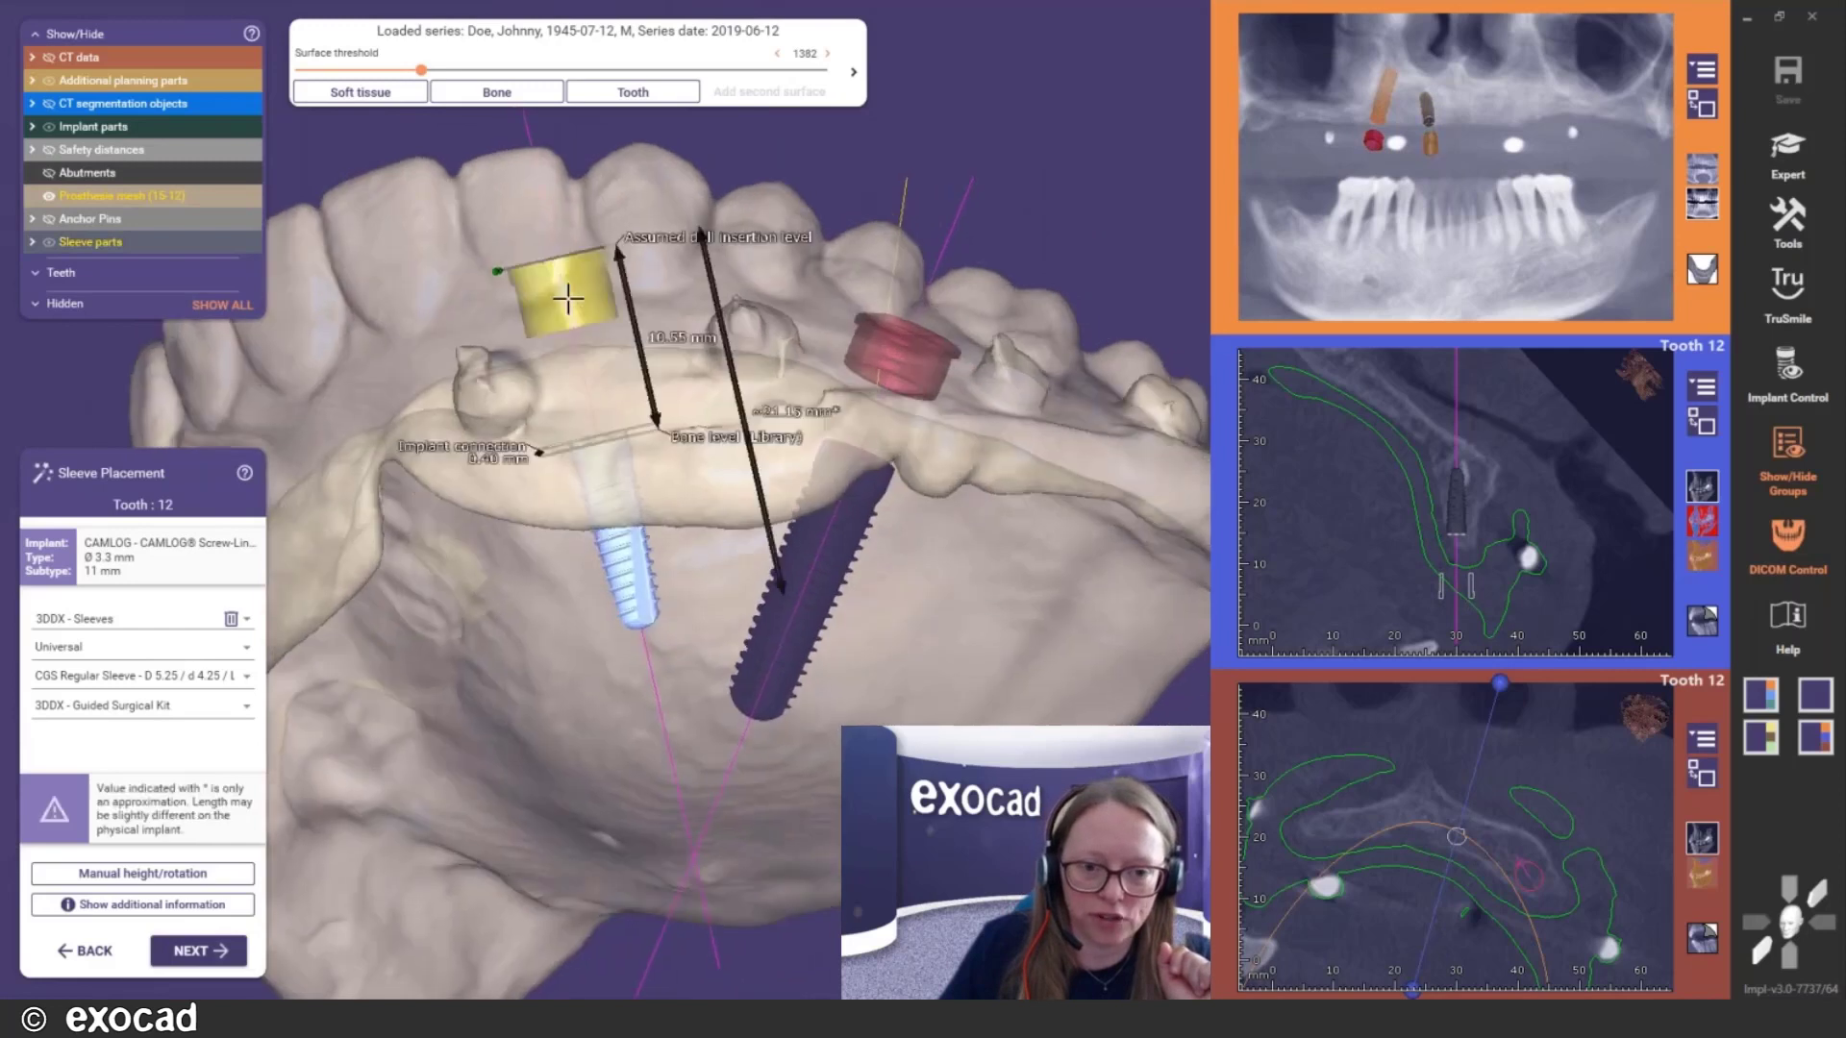
pyautogui.moveTo(568, 292); pyautogui.dragTo(570, 302)
pyautogui.hotkey('ctrl', 'z')
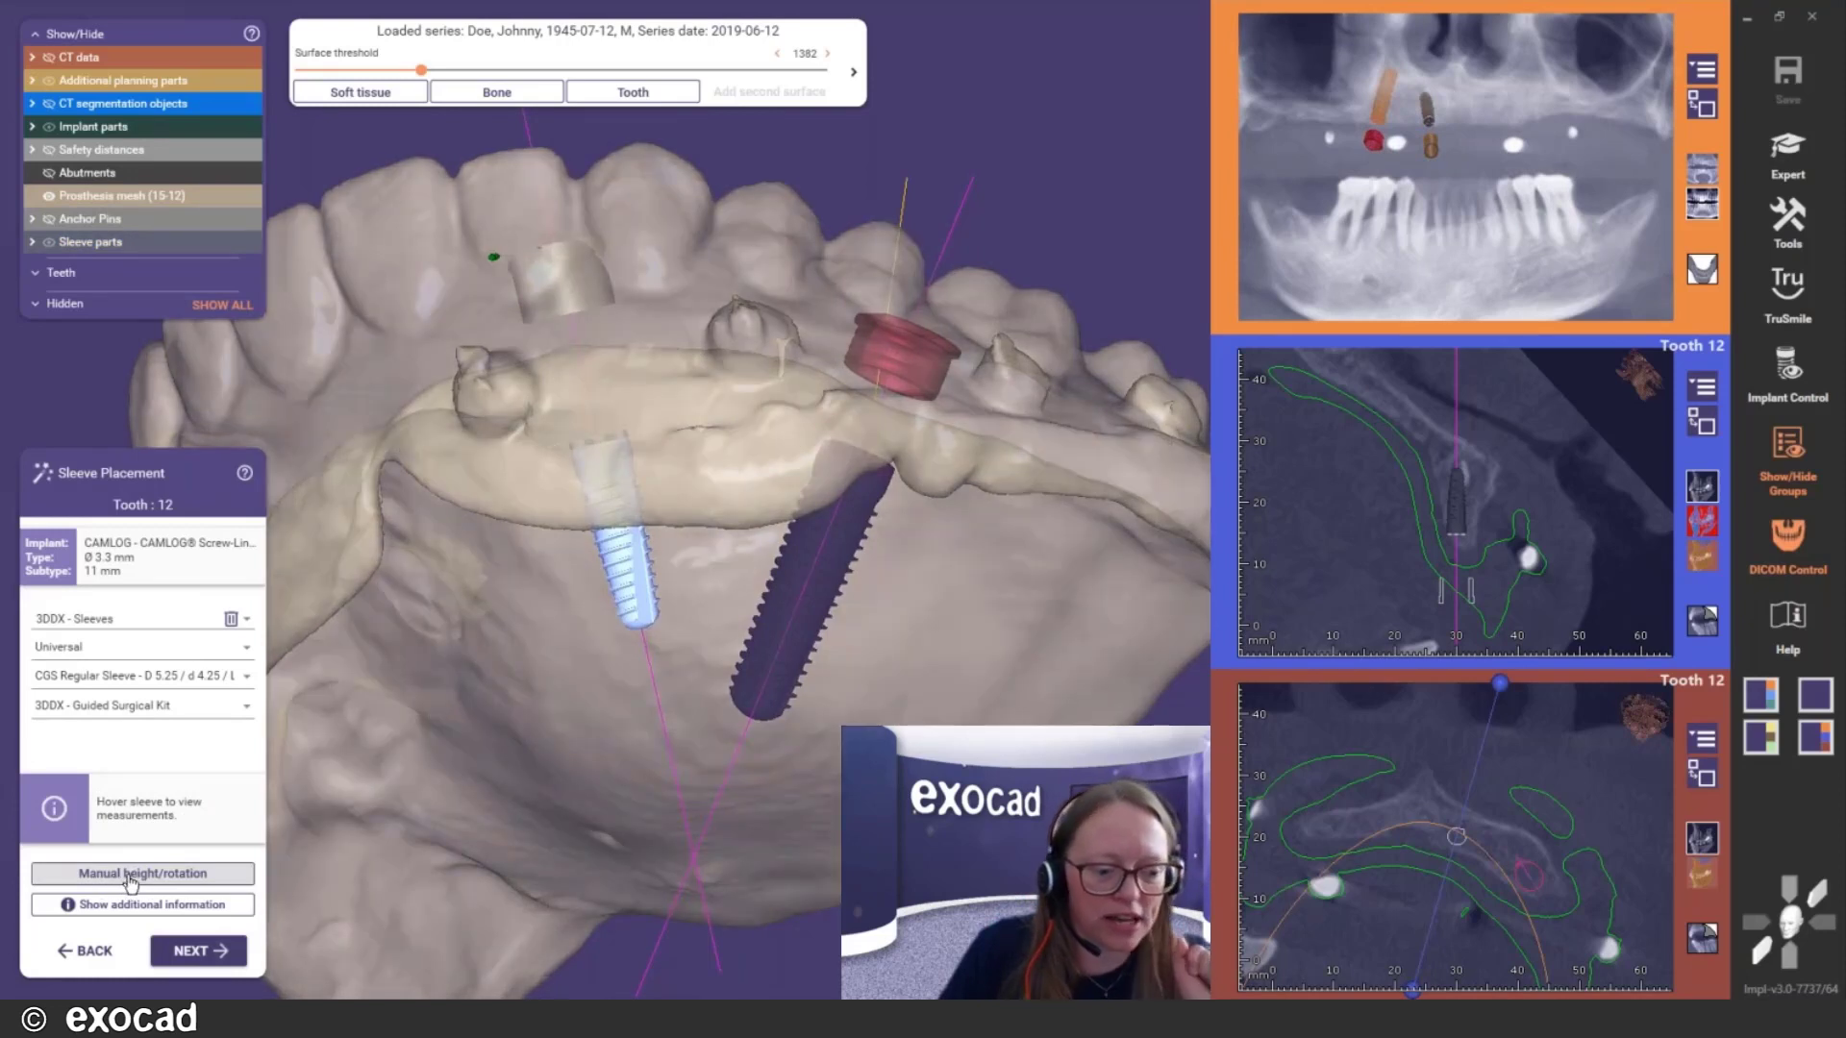
# Manually set the height of tooth 12's sleeve to 22 mm from the apical peak
pyautogui.click(131, 878)
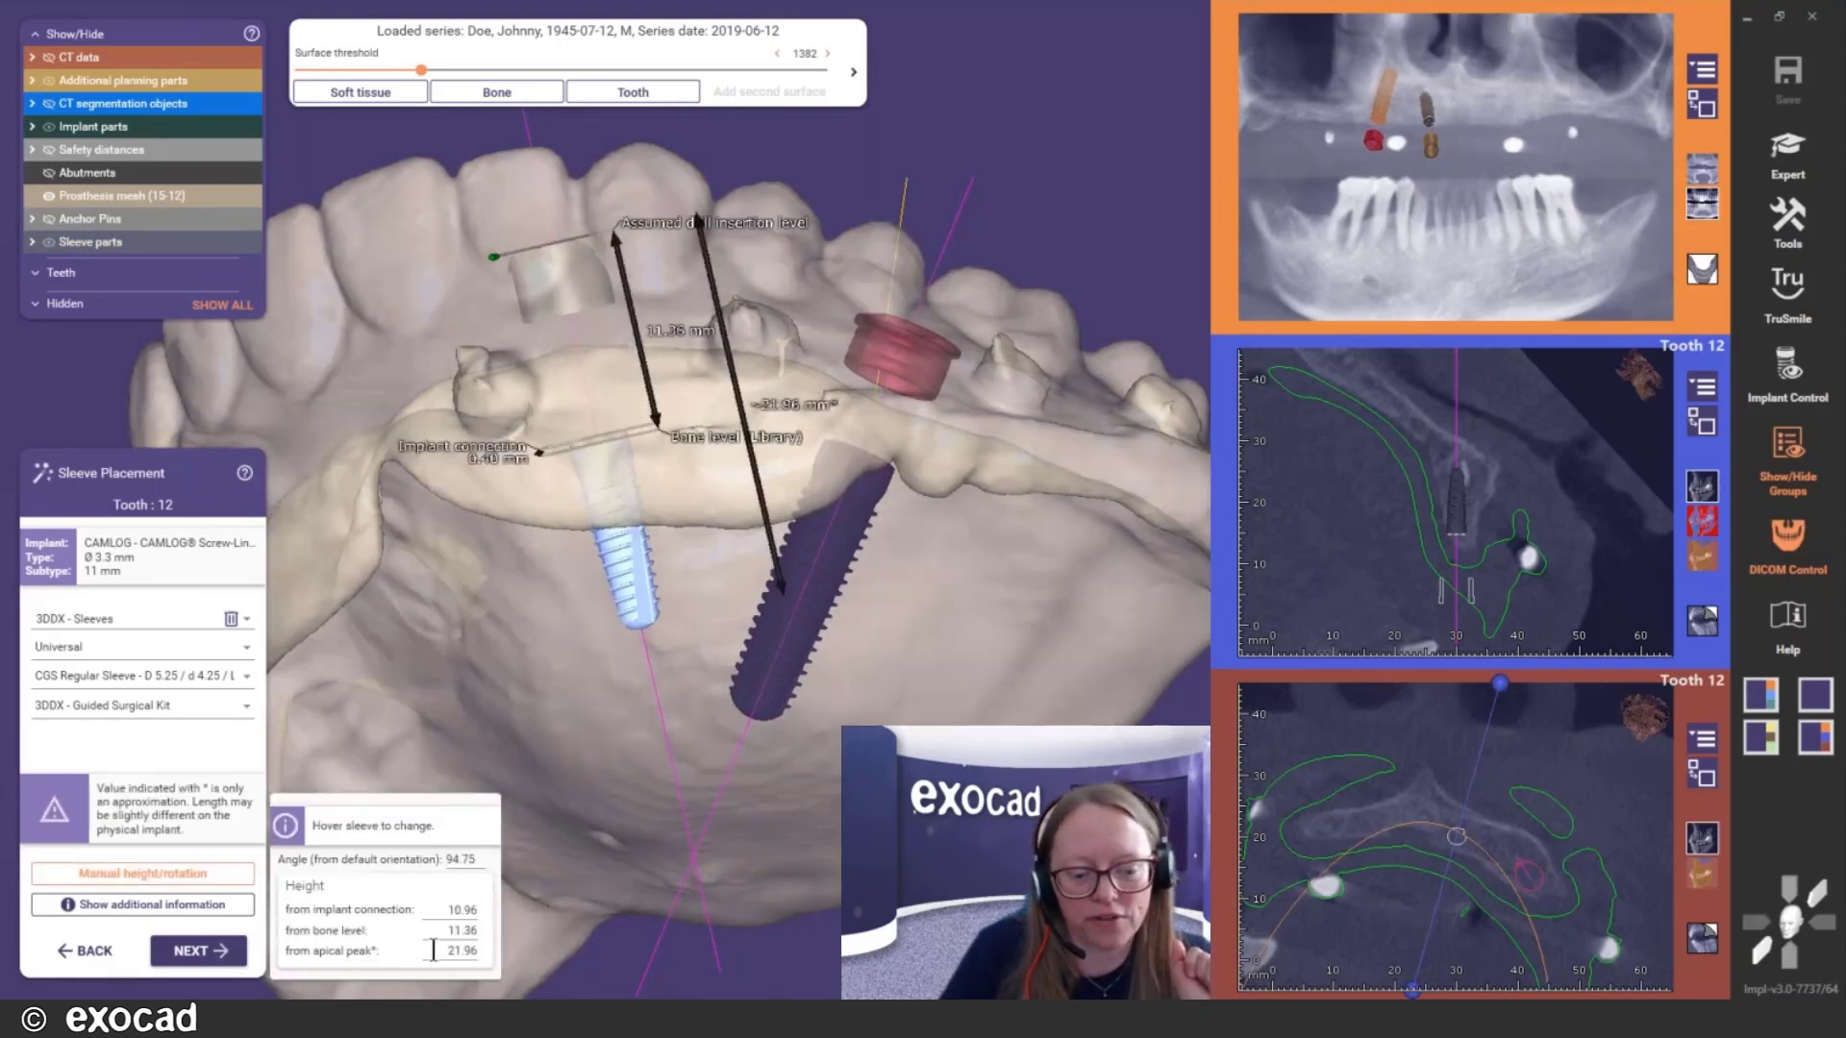
pyautogui.moveTo(433, 950); pyautogui.dragTo(477, 951)
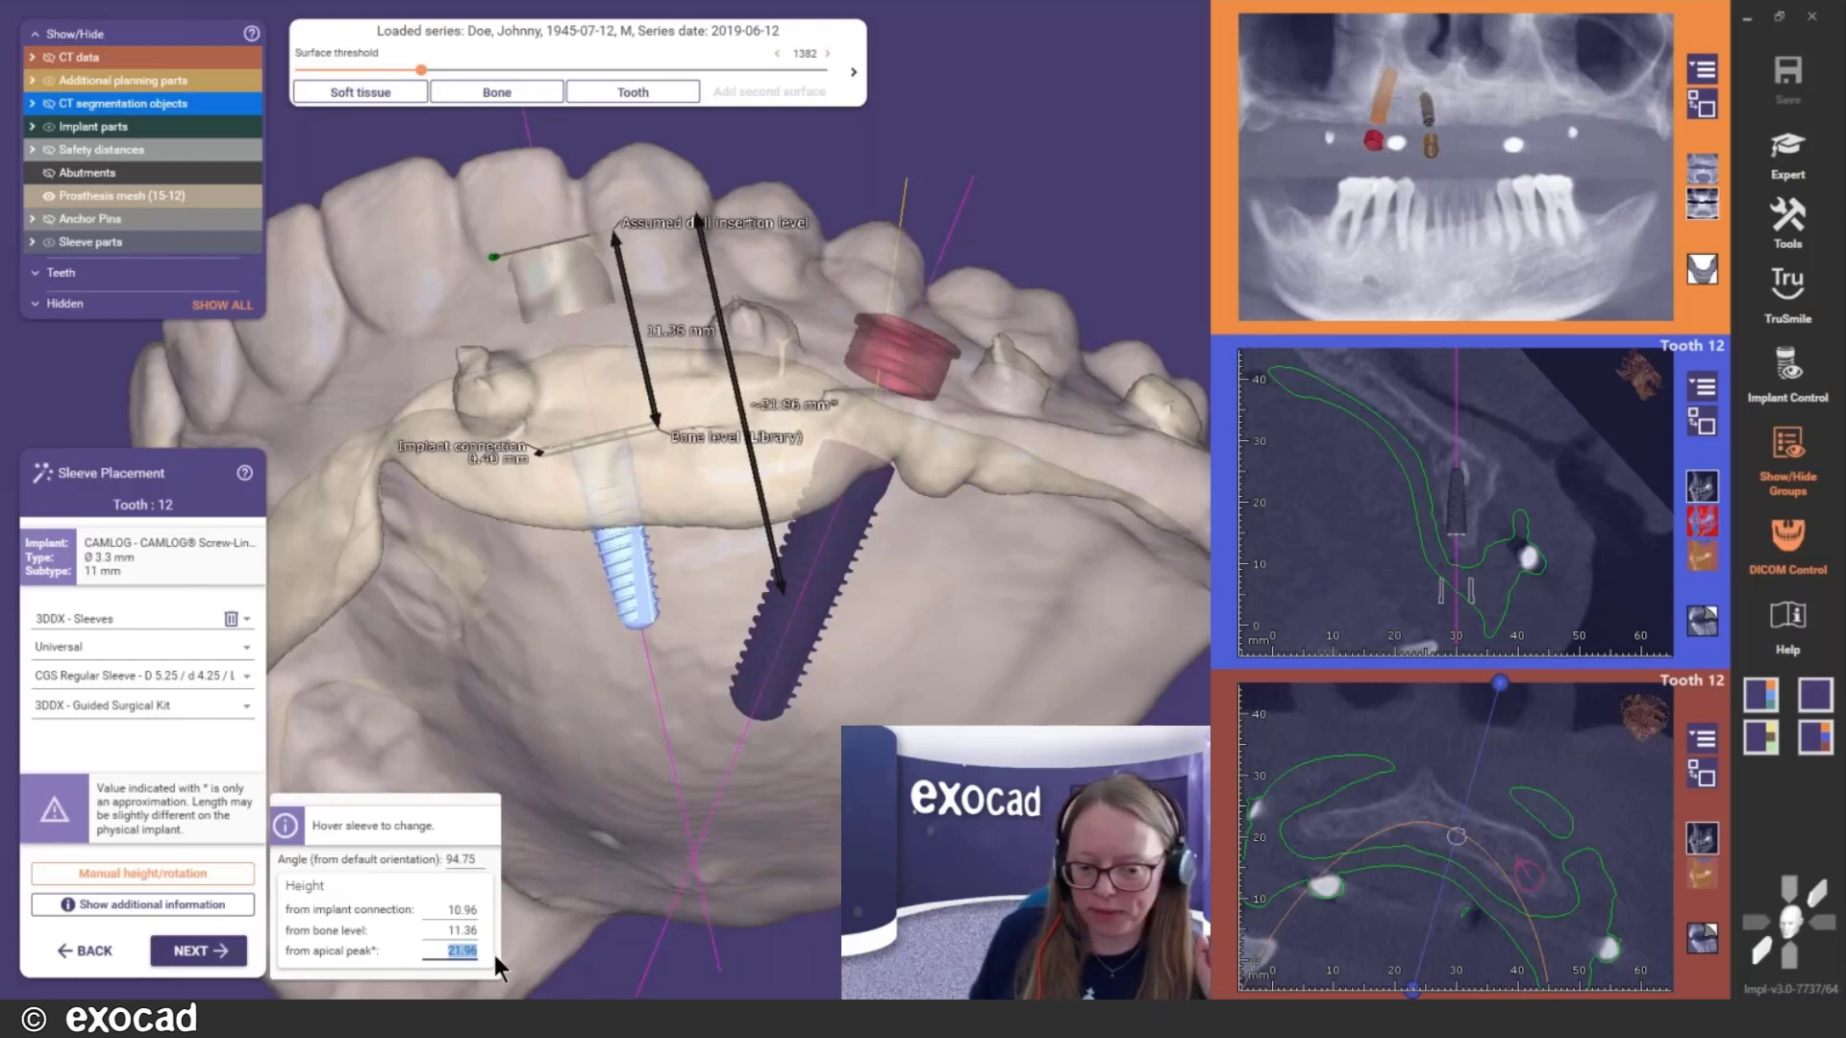
pyautogui.write('22')
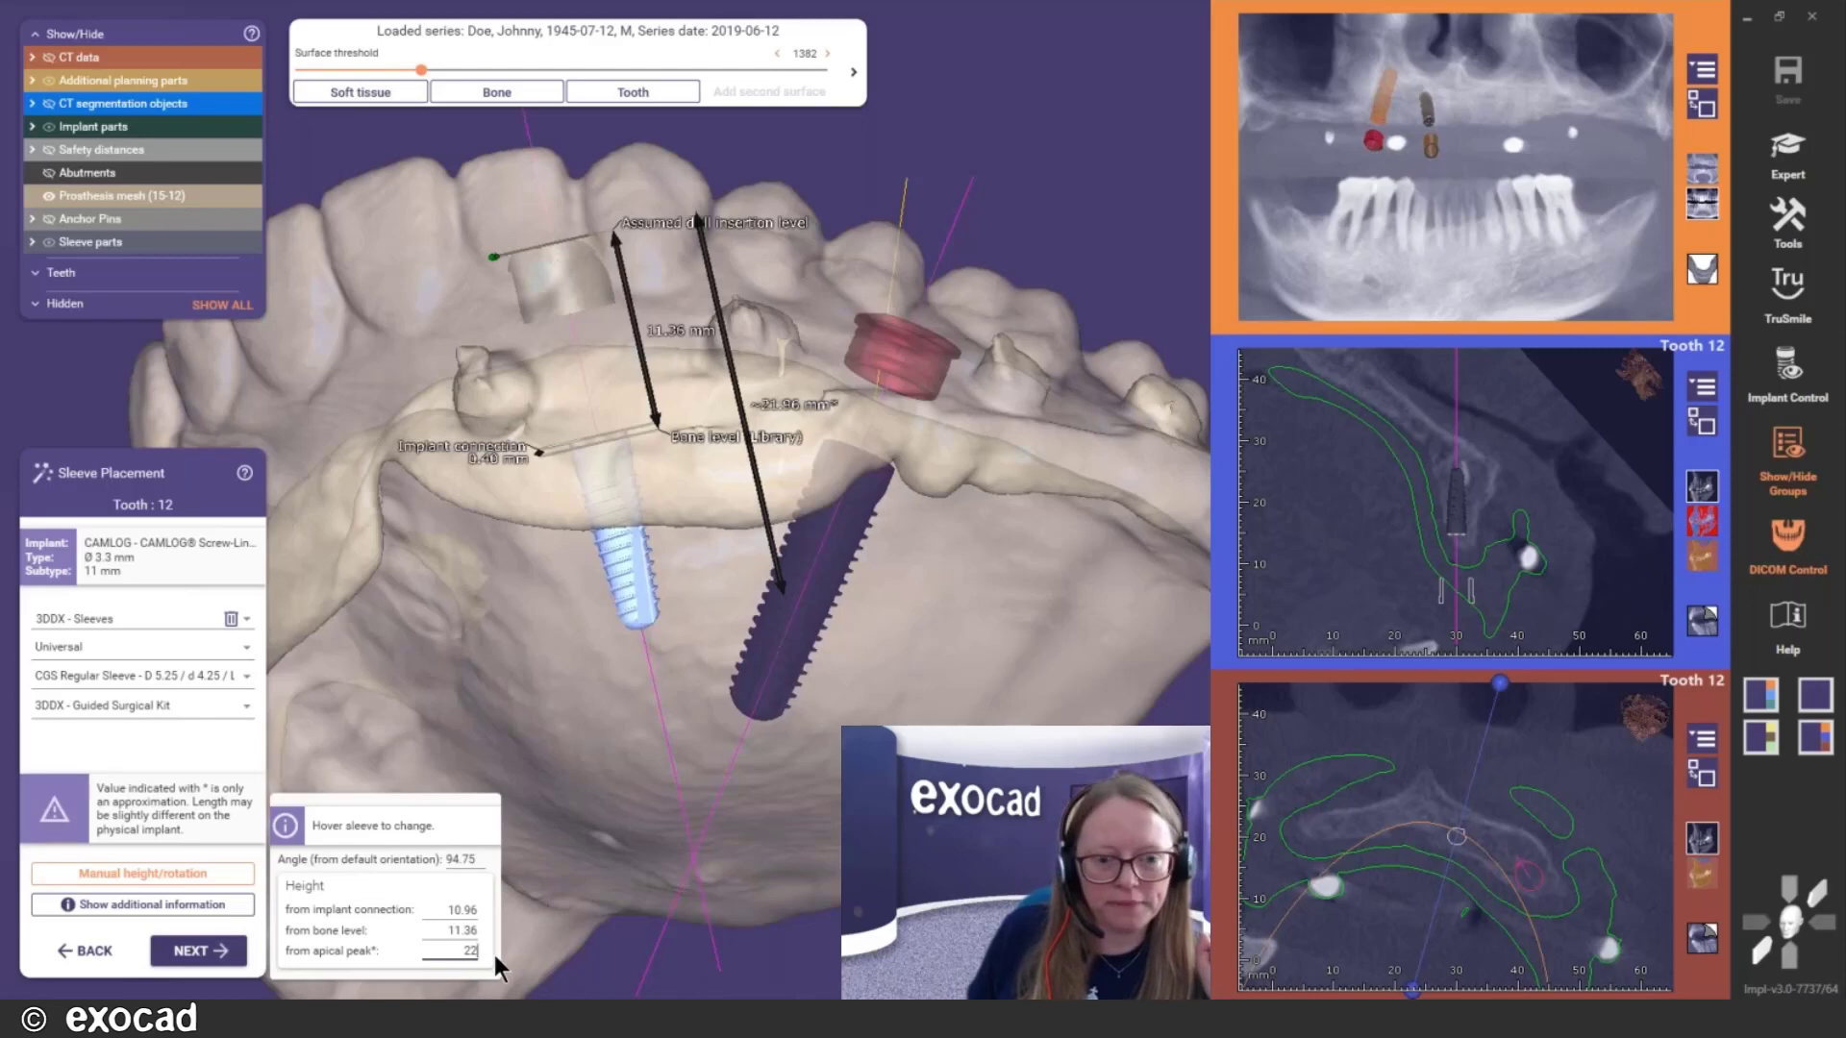
pyautogui.press('Return')
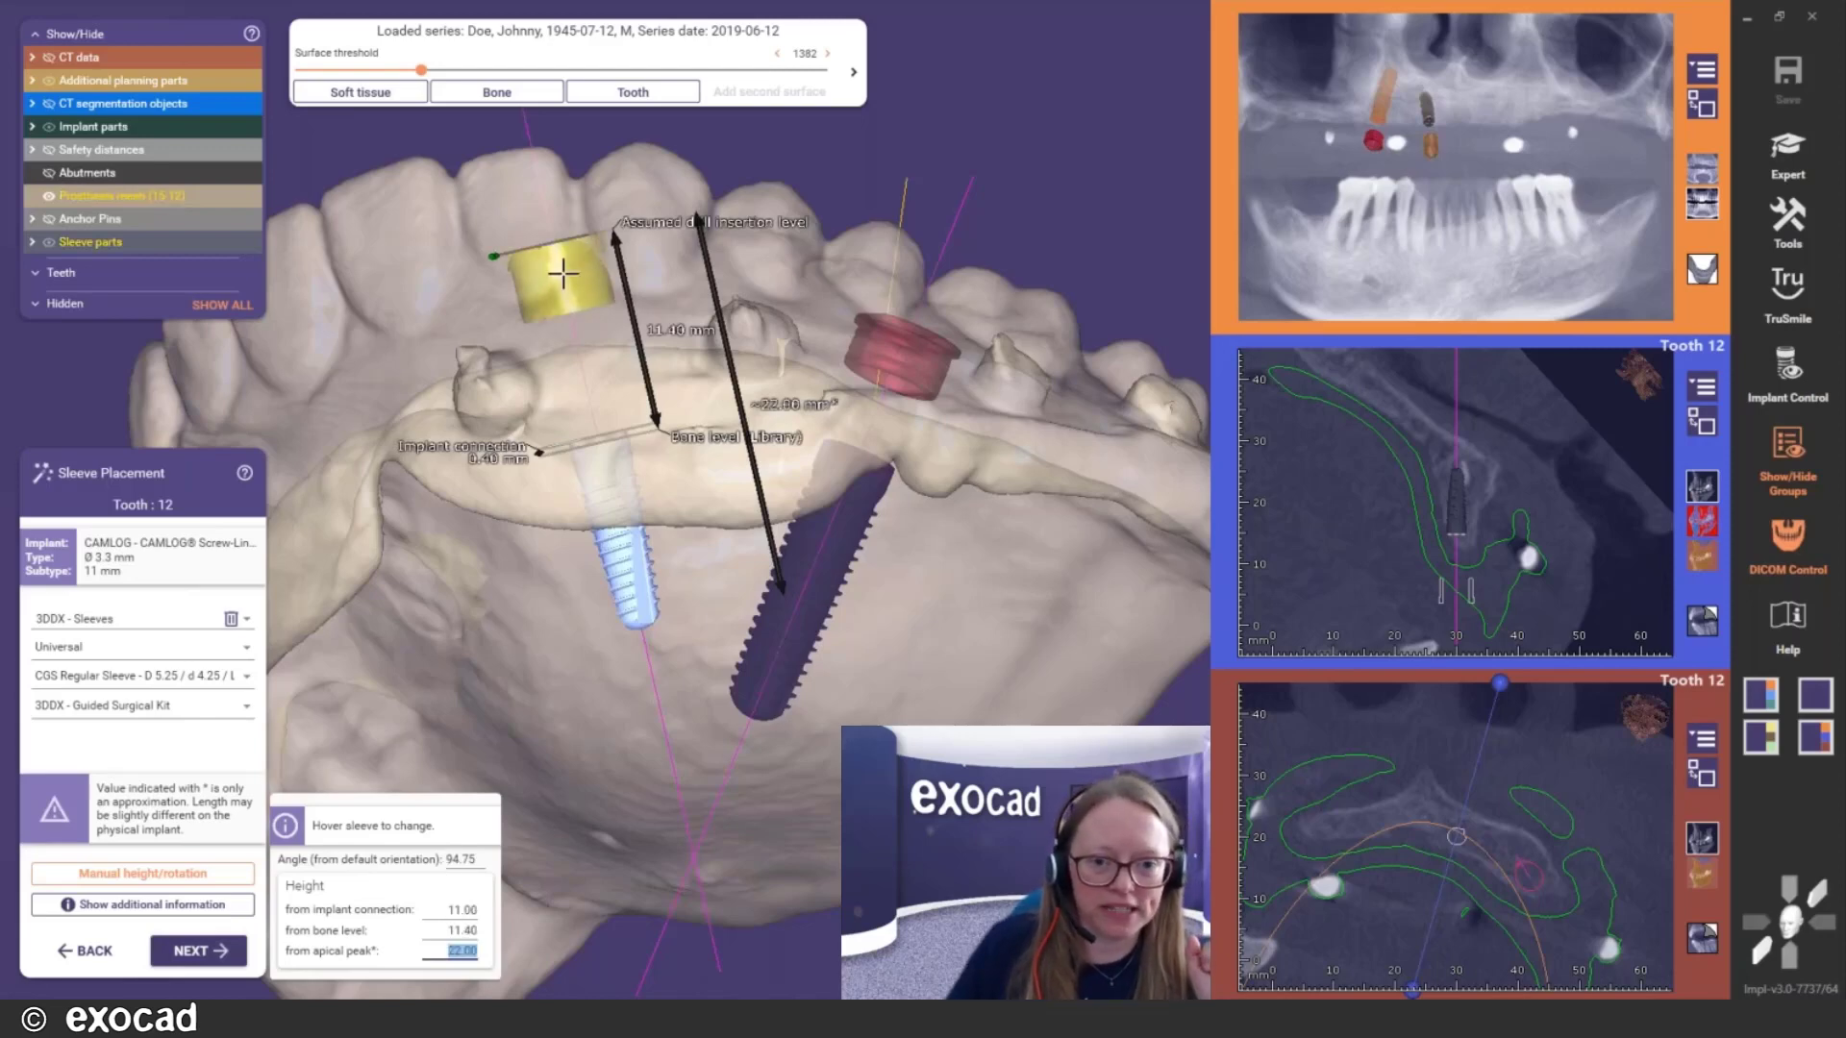
# Examine the tooth 12 sleeve against the implant and jaw from several sides, and finish sleeve placement to reach the planning approval
pyautogui.moveTo(562, 525); pyautogui.dragTo(567, 509, button='right')
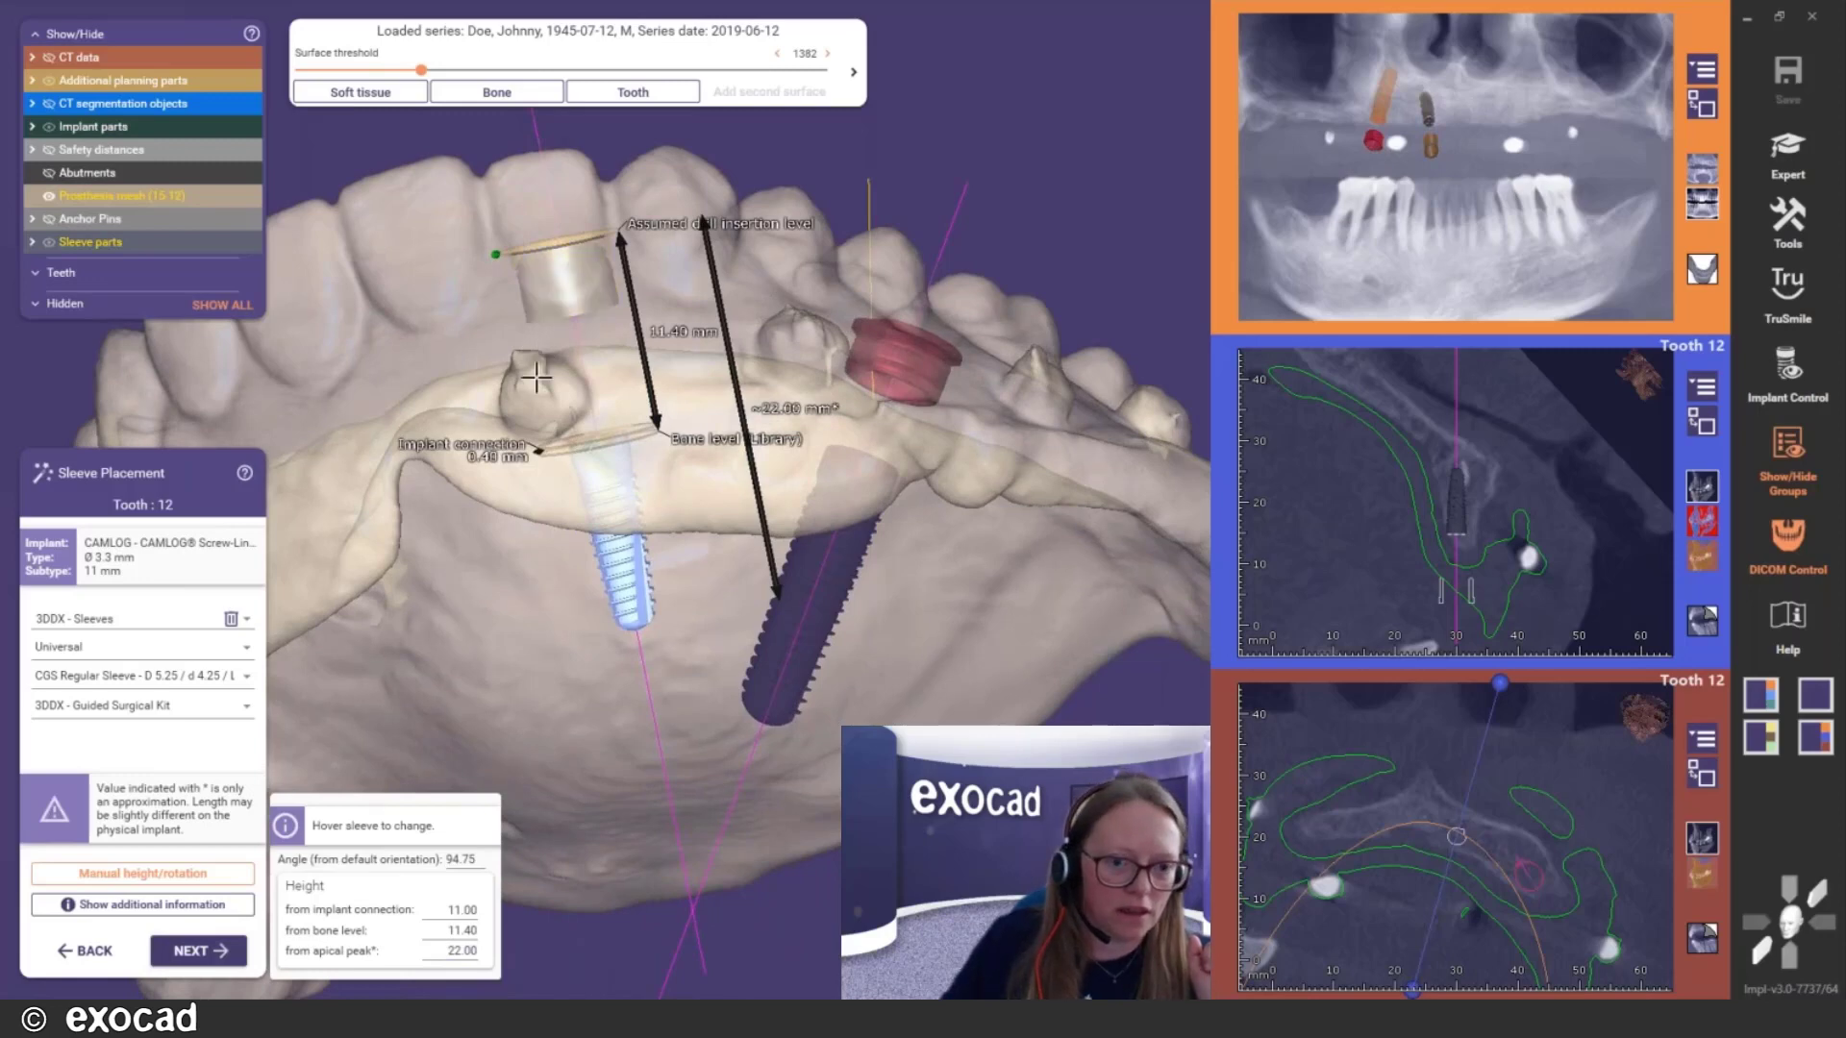
pyautogui.moveTo(531, 380)
pyautogui.mouseDown(button='right')
pyautogui.moveTo(548, 424)
pyautogui.moveTo(542, 408)
pyautogui.mouseUp(button='right')
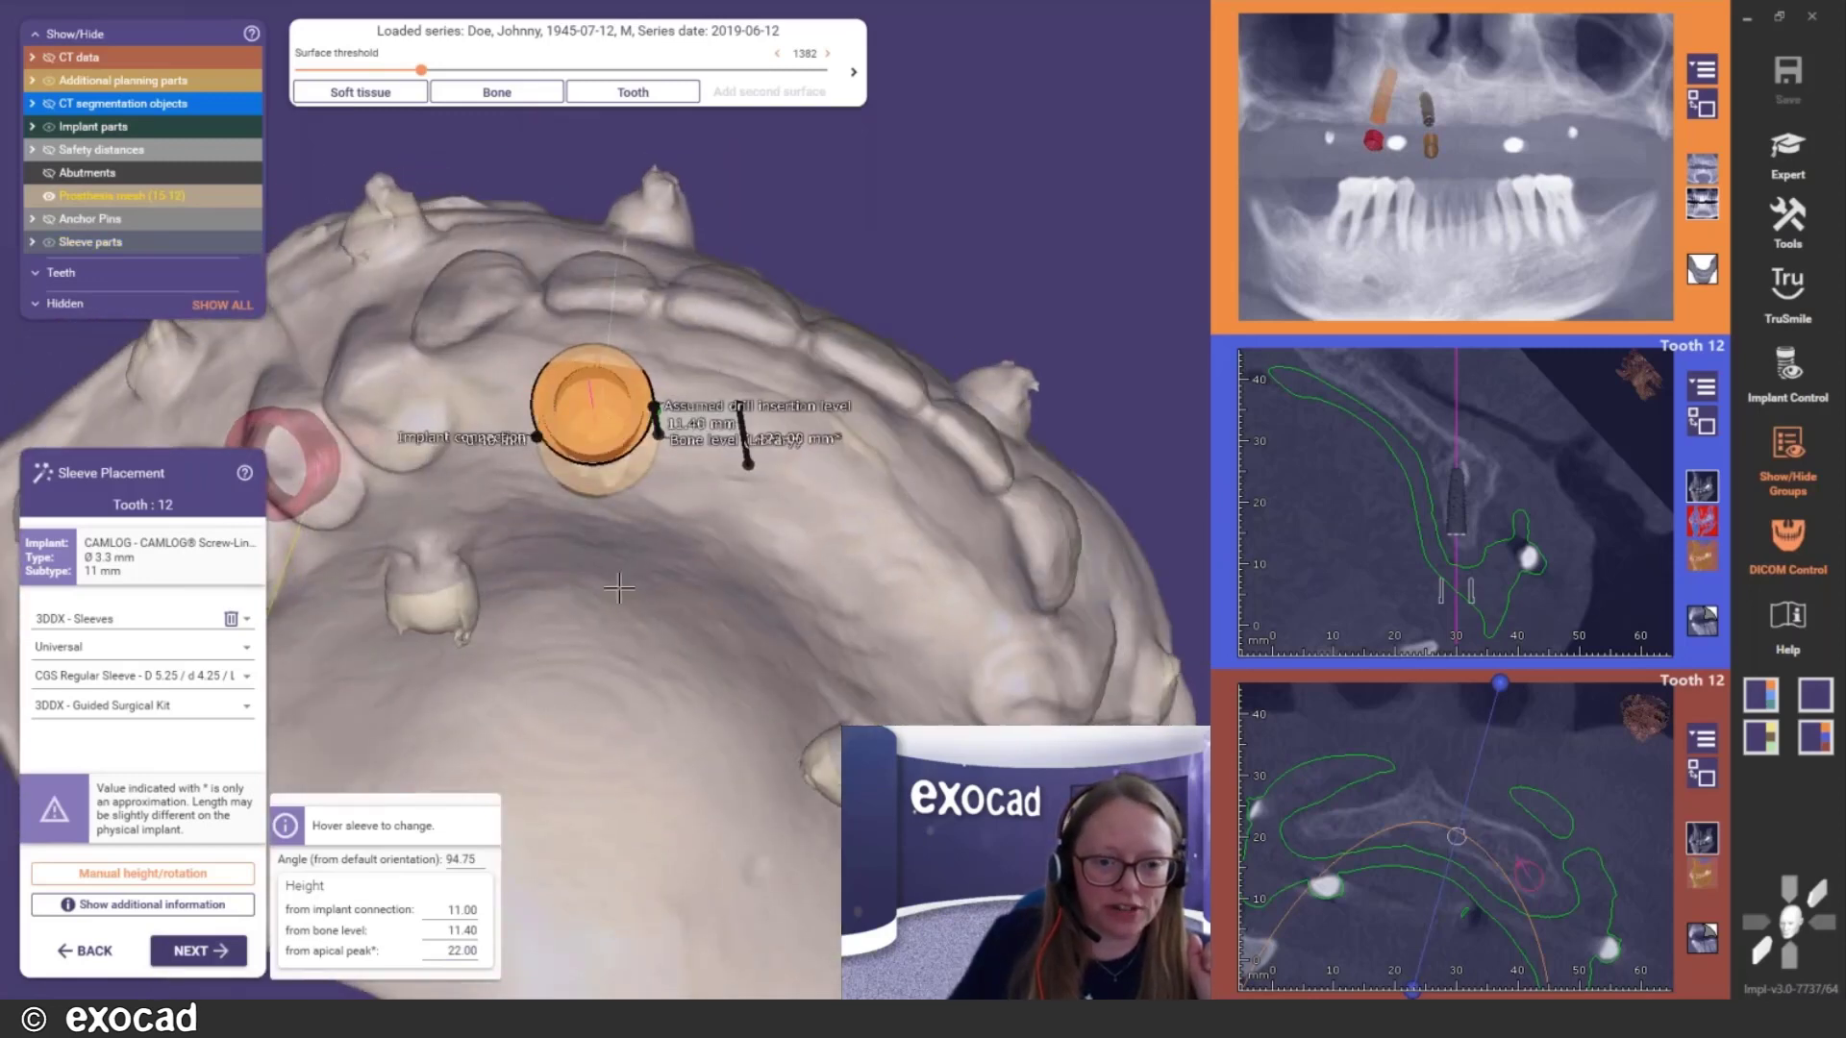
pyautogui.moveTo(621, 575); pyautogui.dragTo(564, 592, button='right')
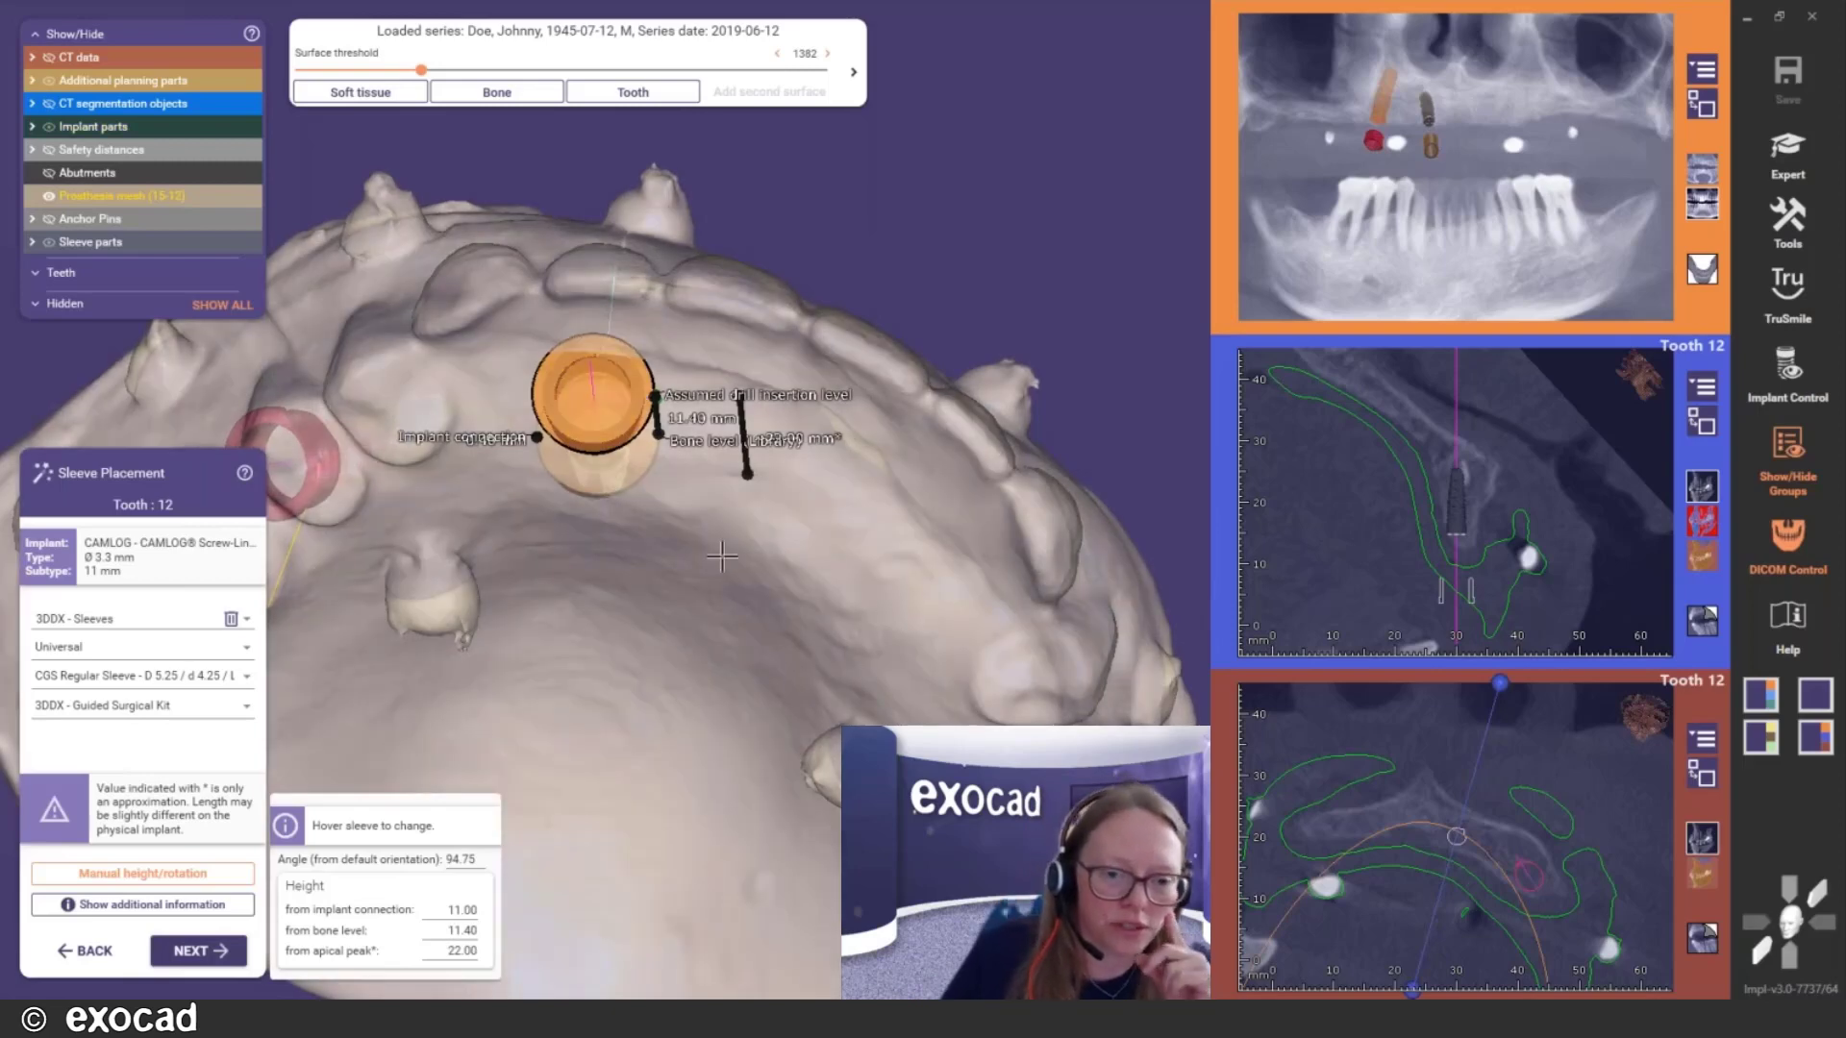
pyautogui.moveTo(727, 542); pyautogui.dragTo(720, 500, button='right')
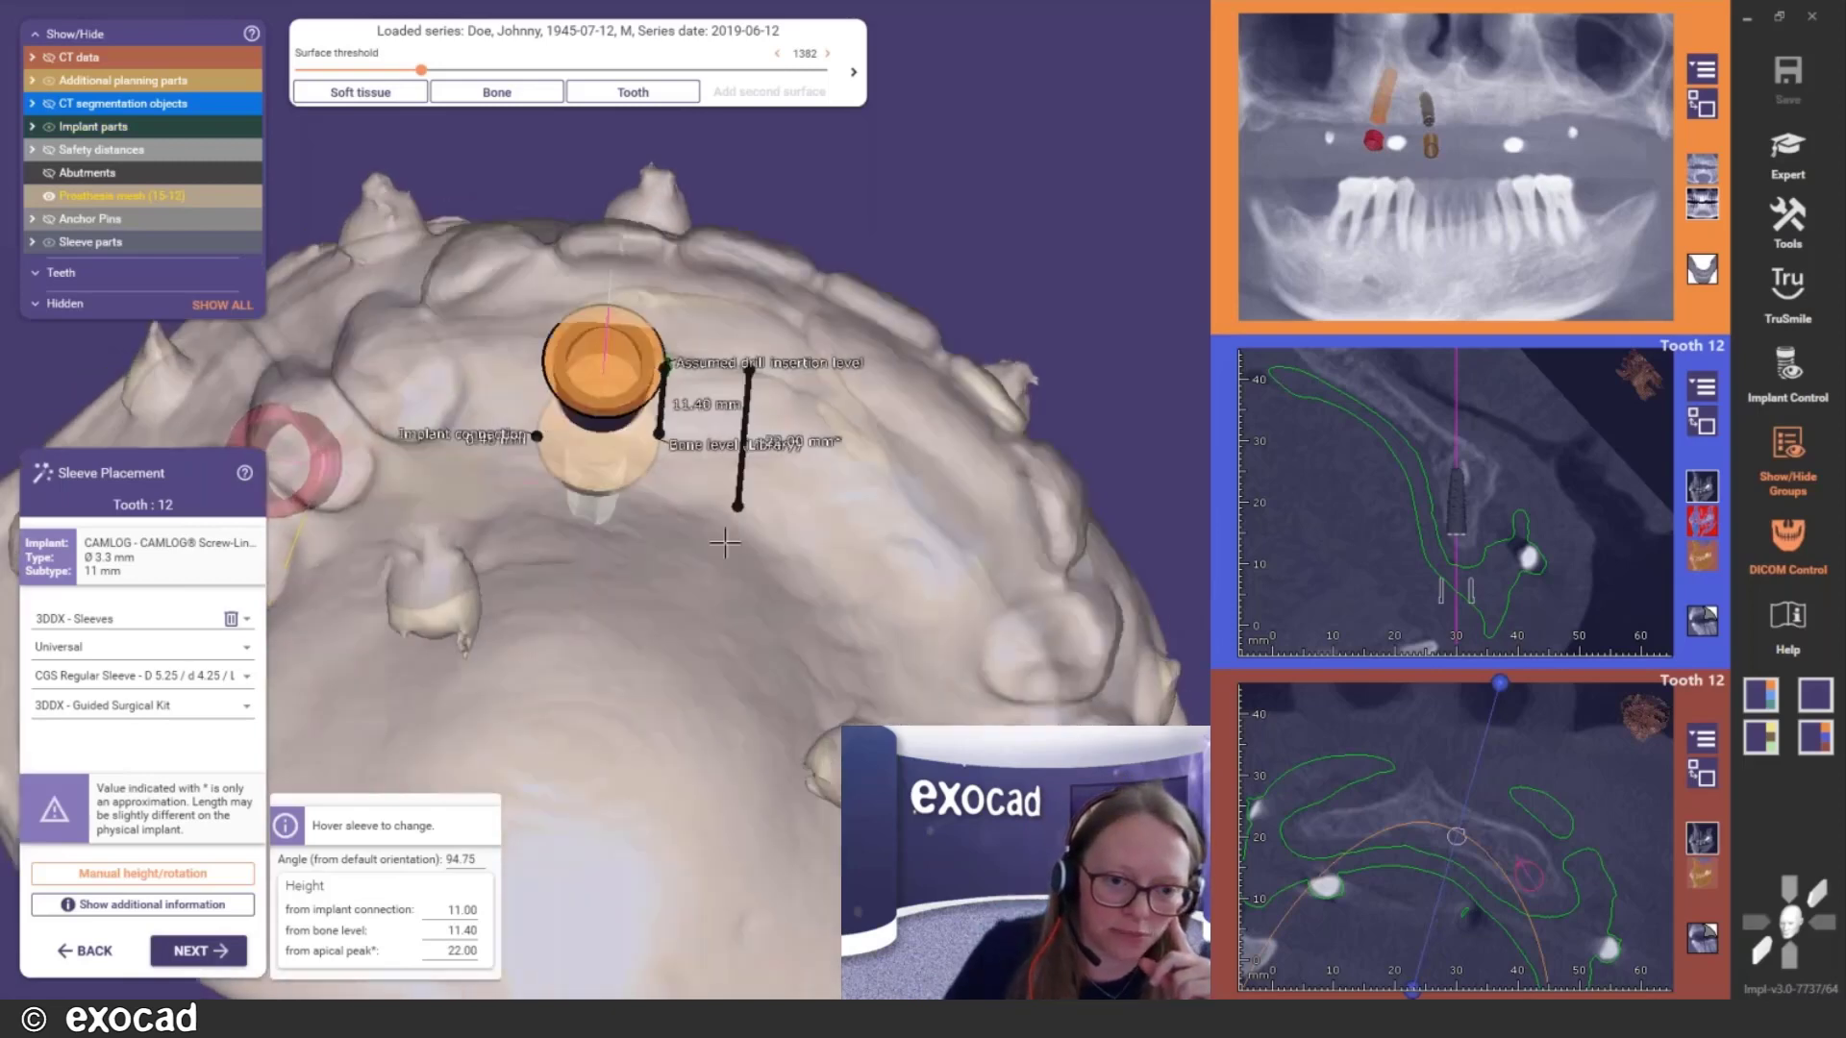
pyautogui.scroll(-3, 635, 586)
pyautogui.moveTo(633, 588); pyautogui.dragTo(631, 626, button='right')
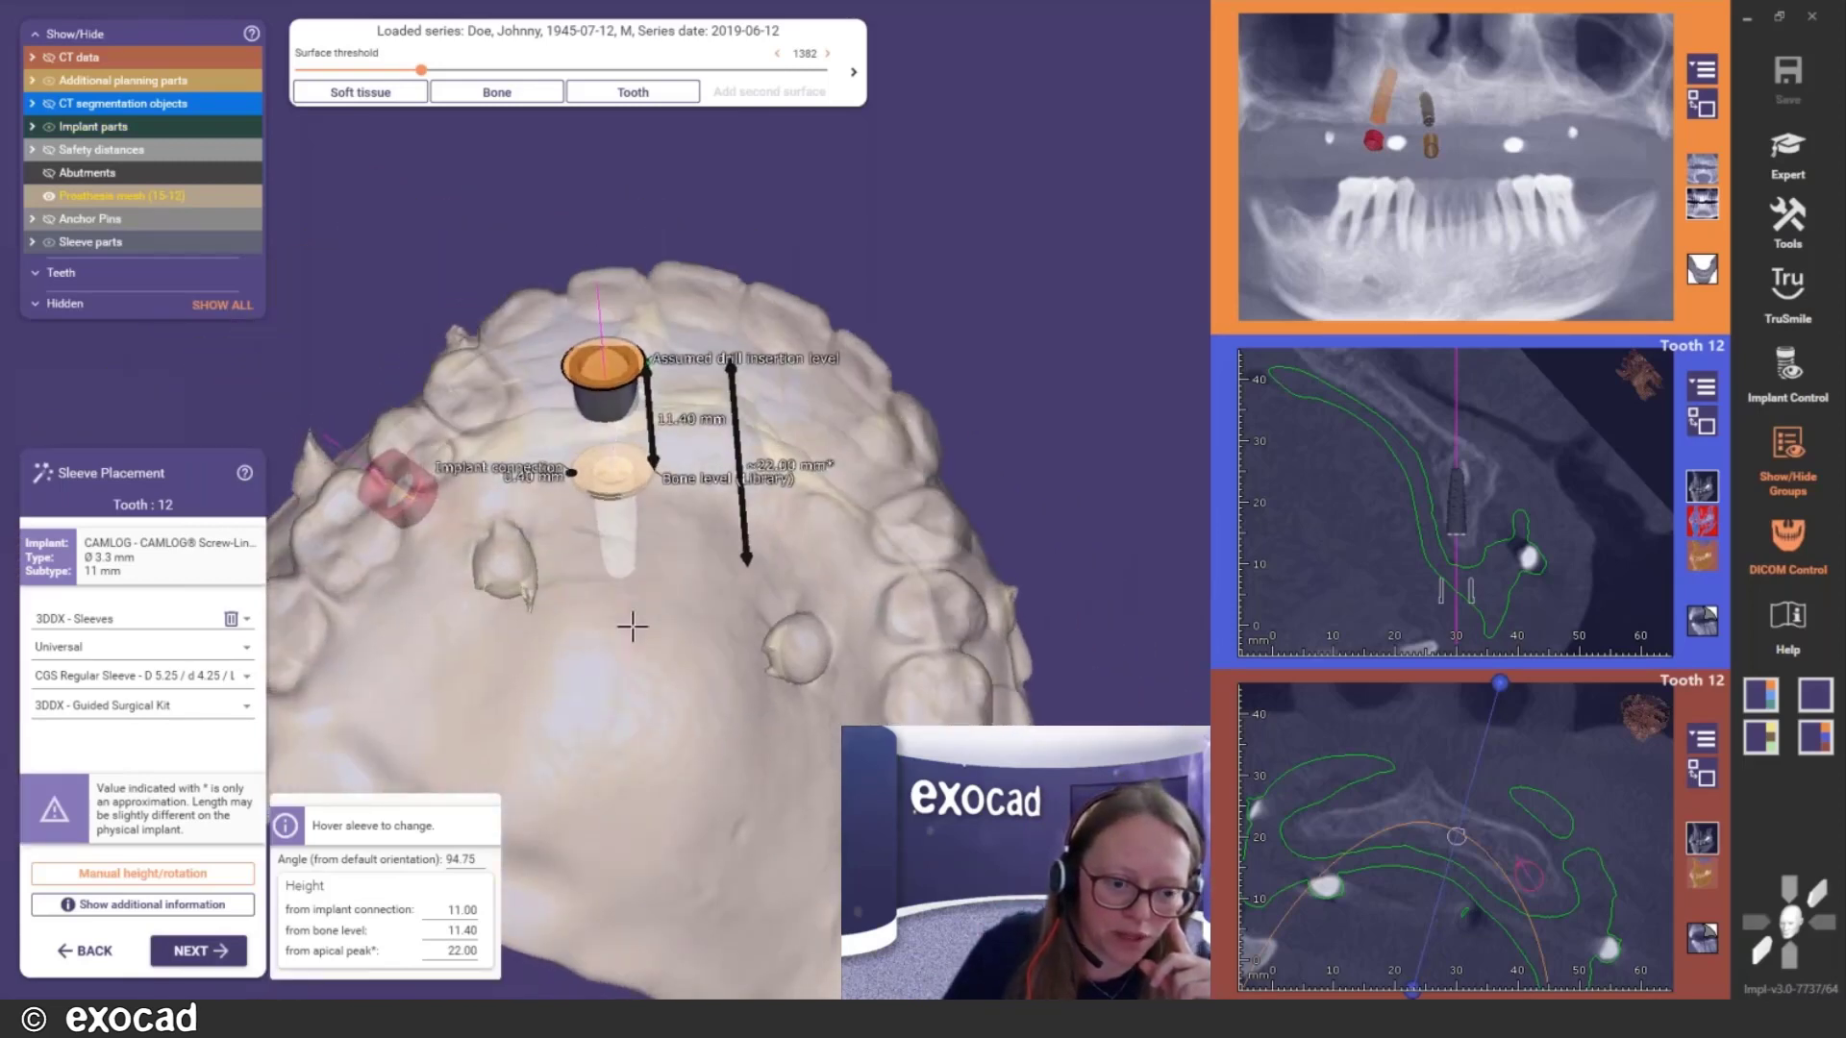
pyautogui.moveTo(534, 669); pyautogui.dragTo(535, 676, button='right')
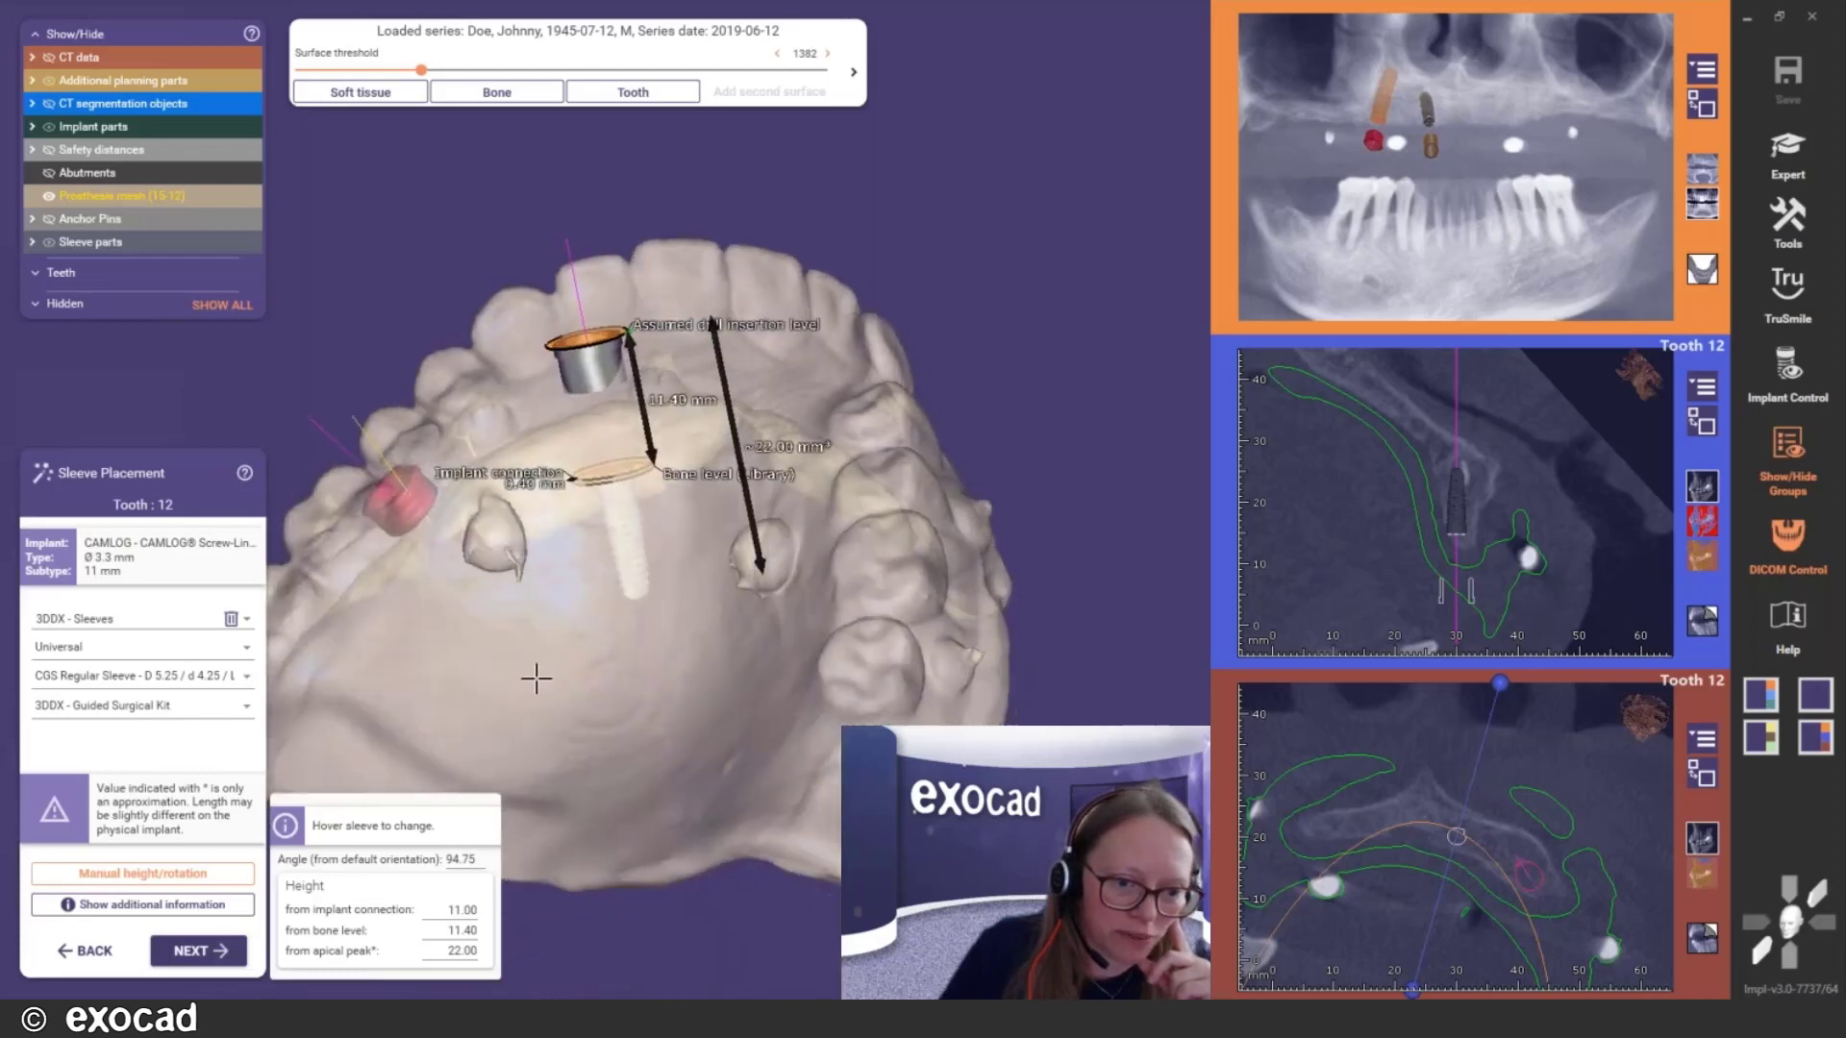
pyautogui.click(197, 950)
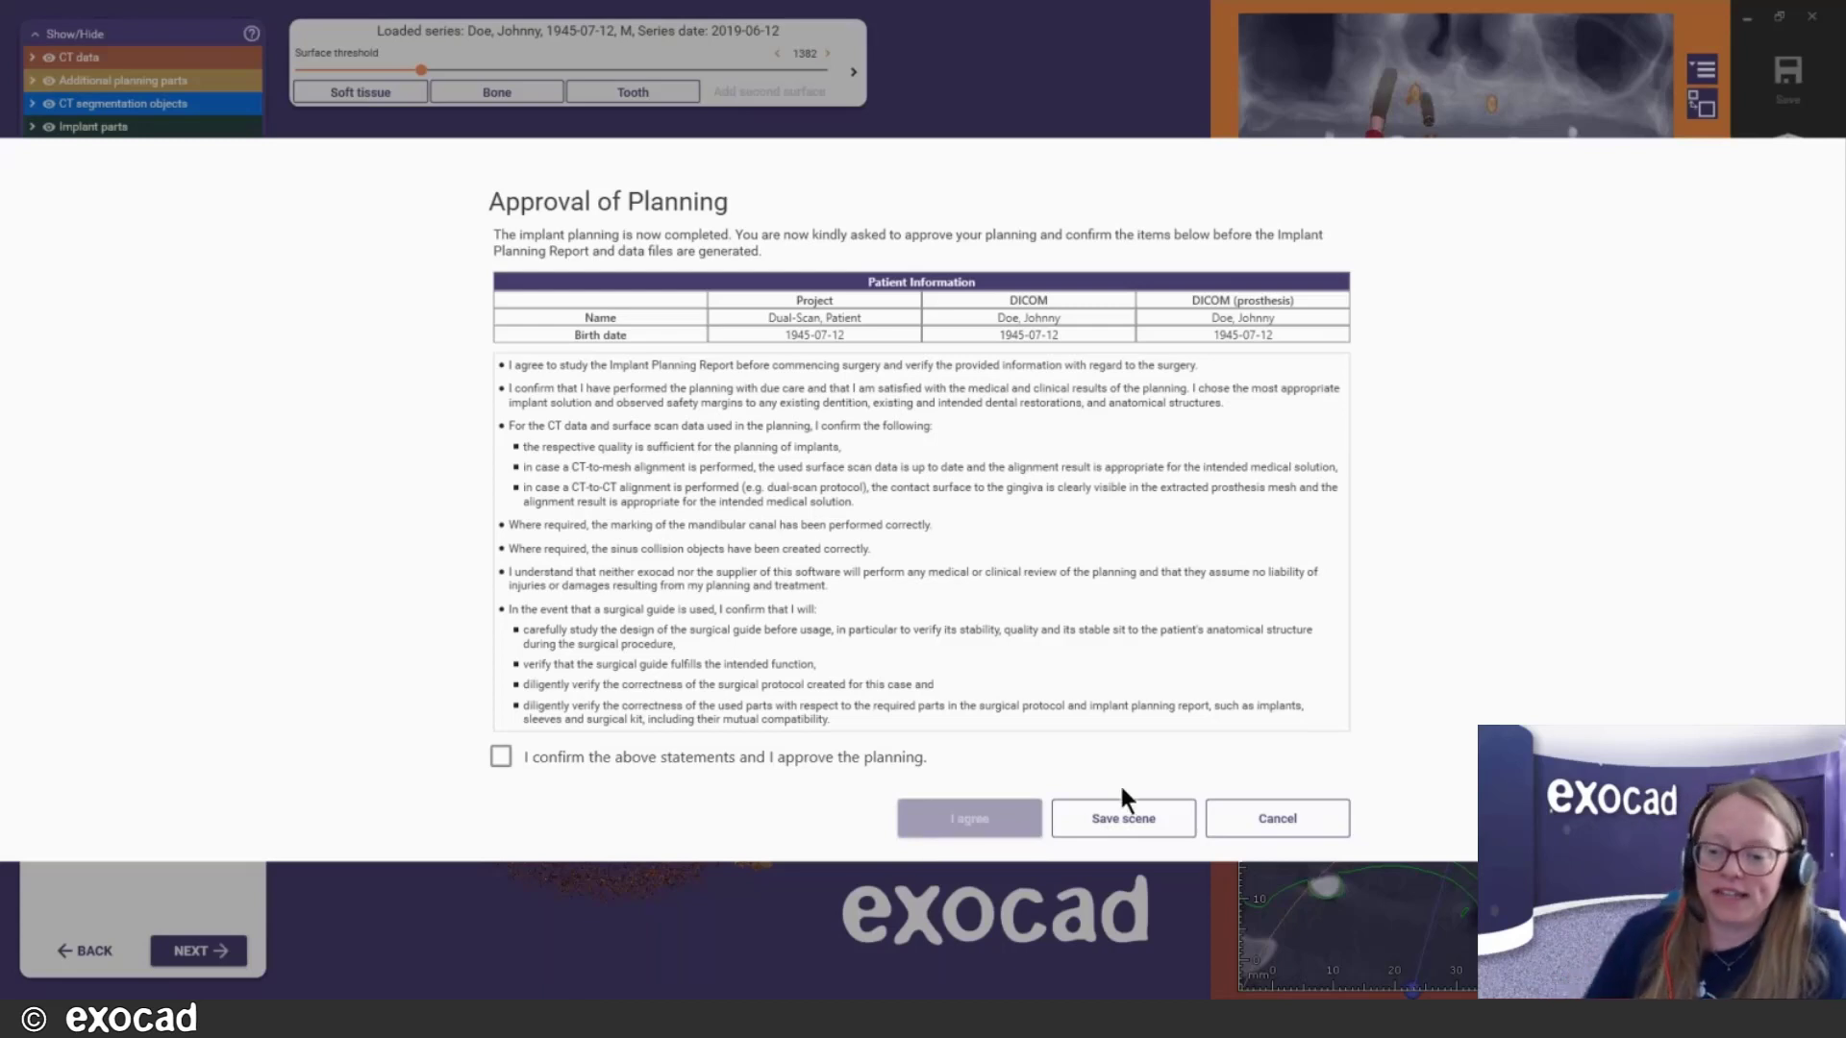
# Save the implant planning scene as "please check pre planning" and close the planning approval without agreeing
pyautogui.click(1121, 825)
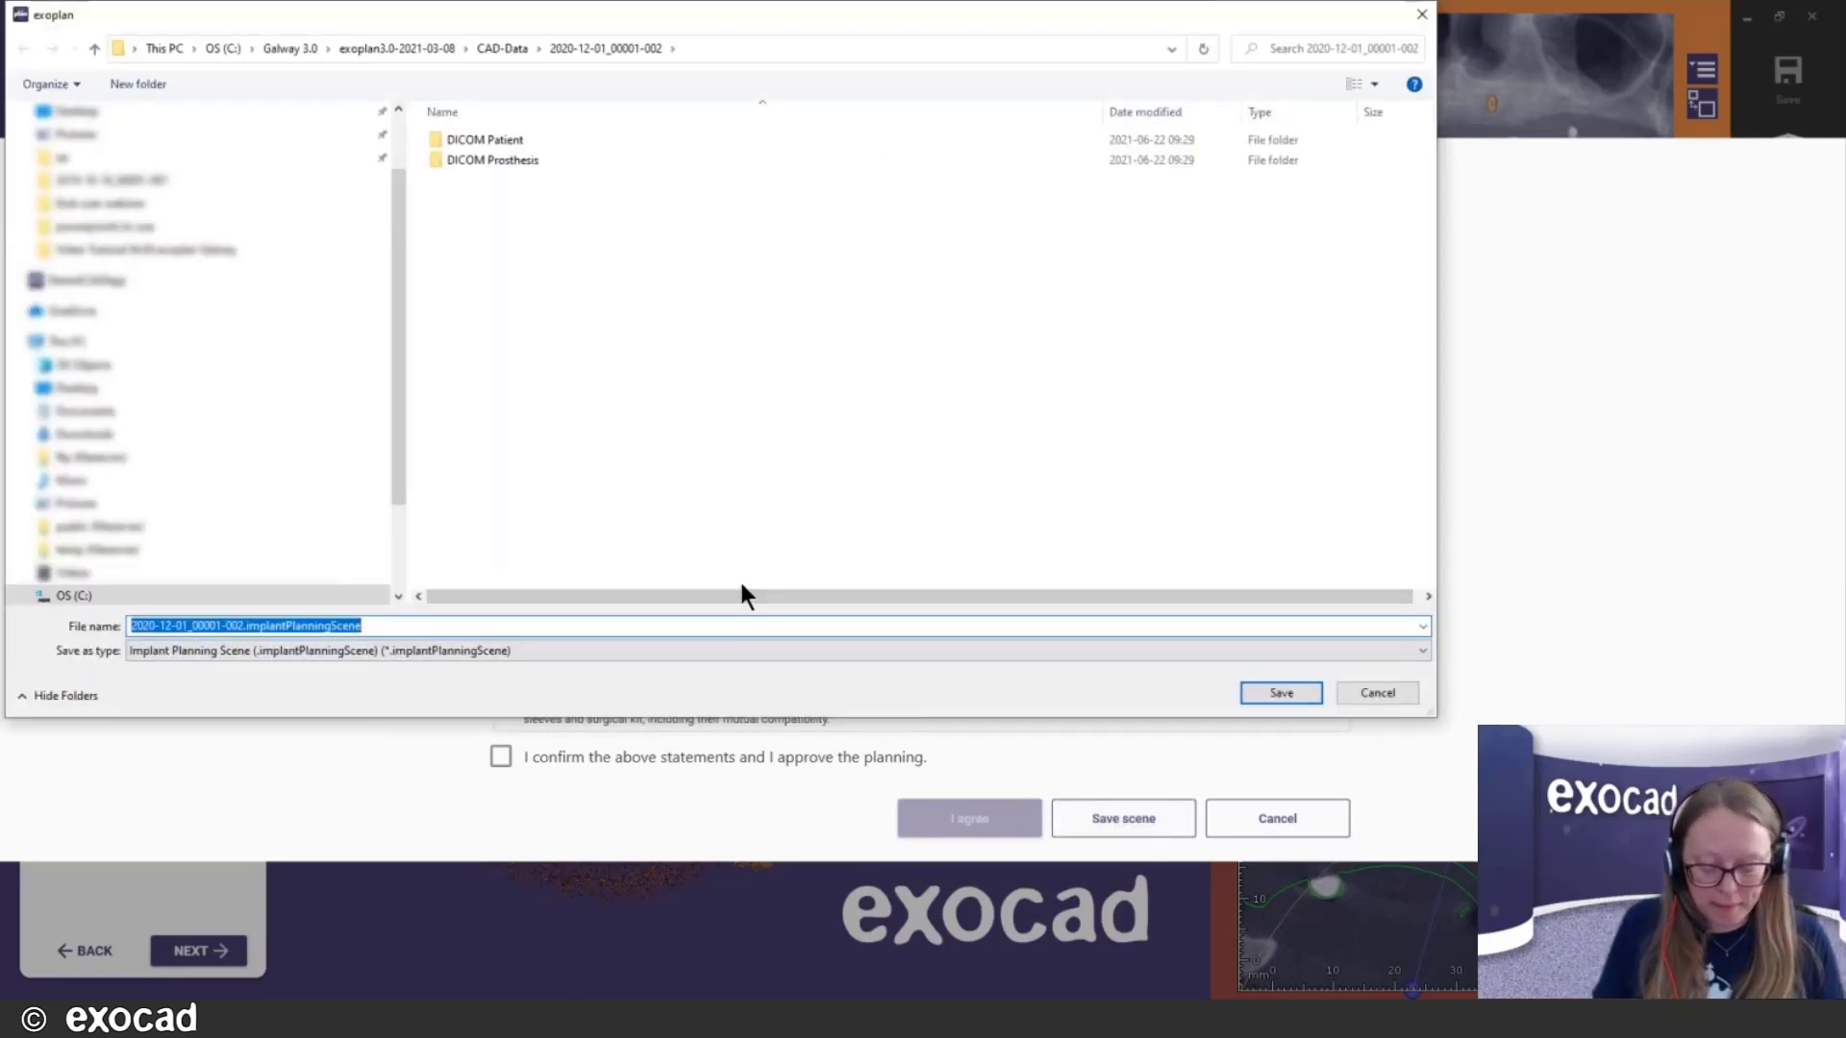
pyautogui.write('please check pre planning')
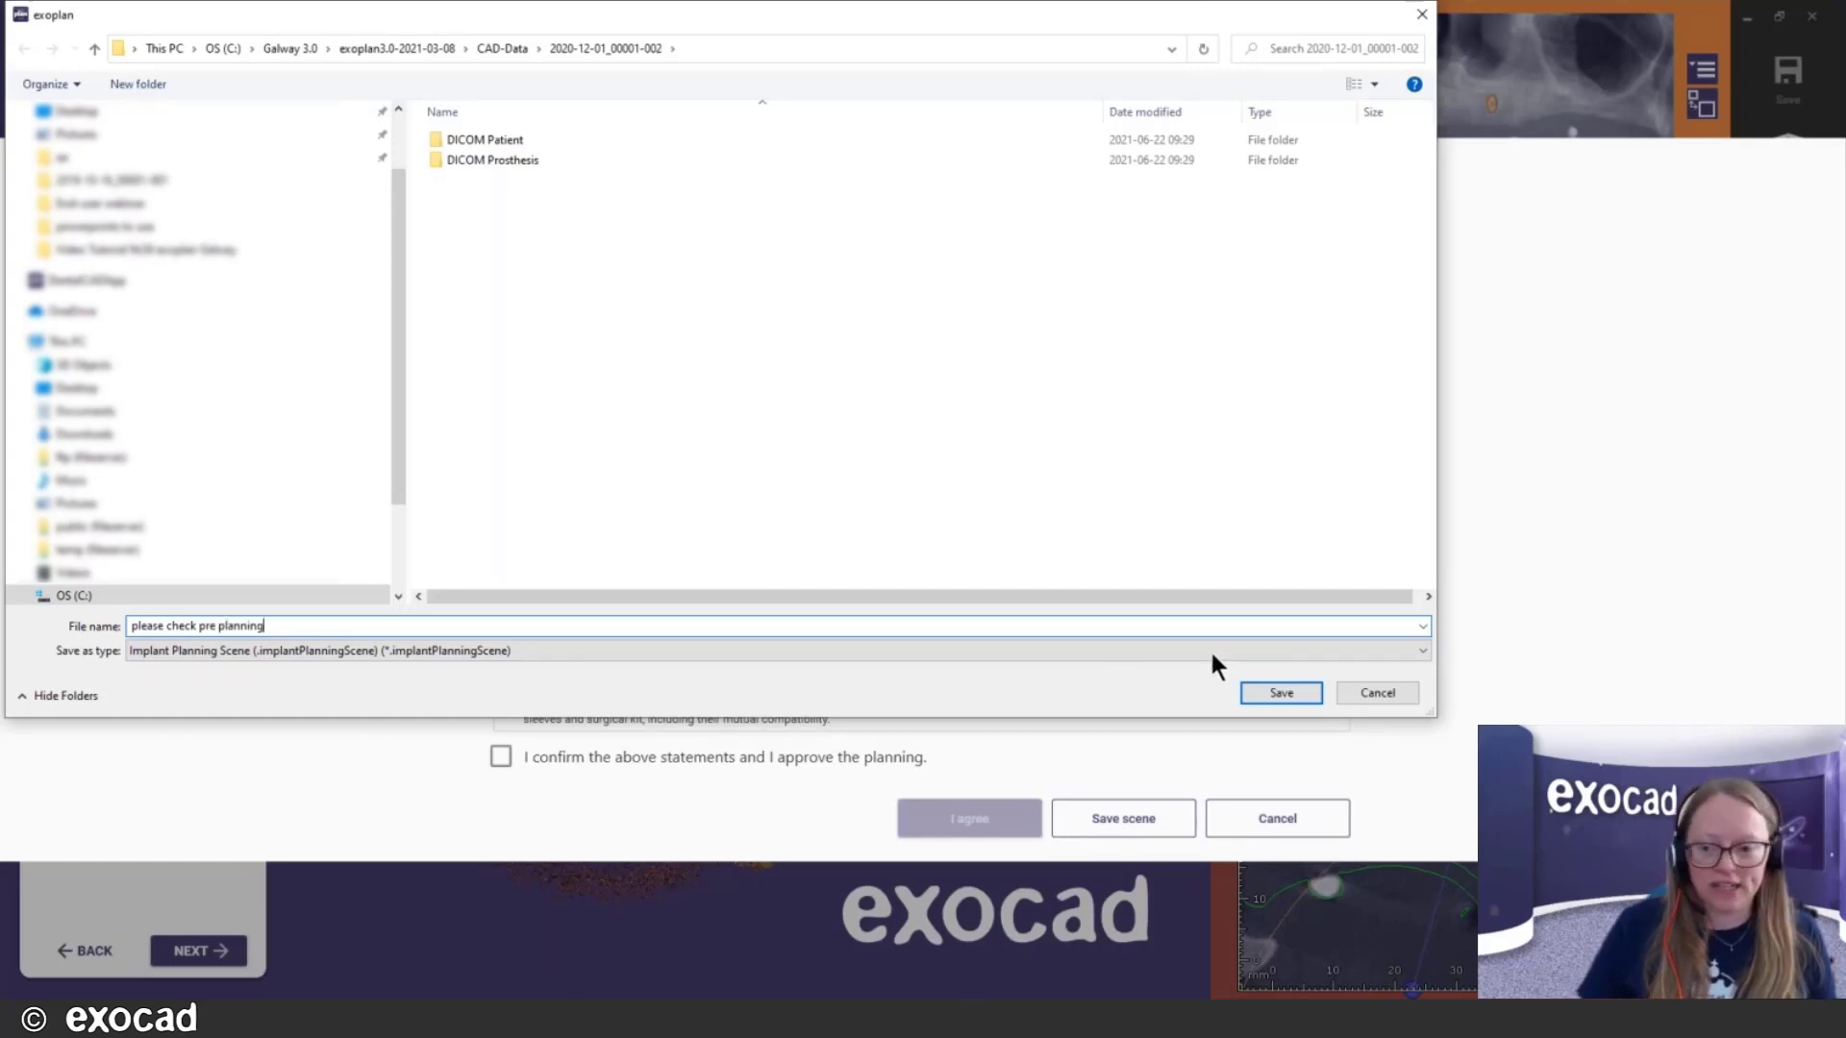
pyautogui.click(1263, 688)
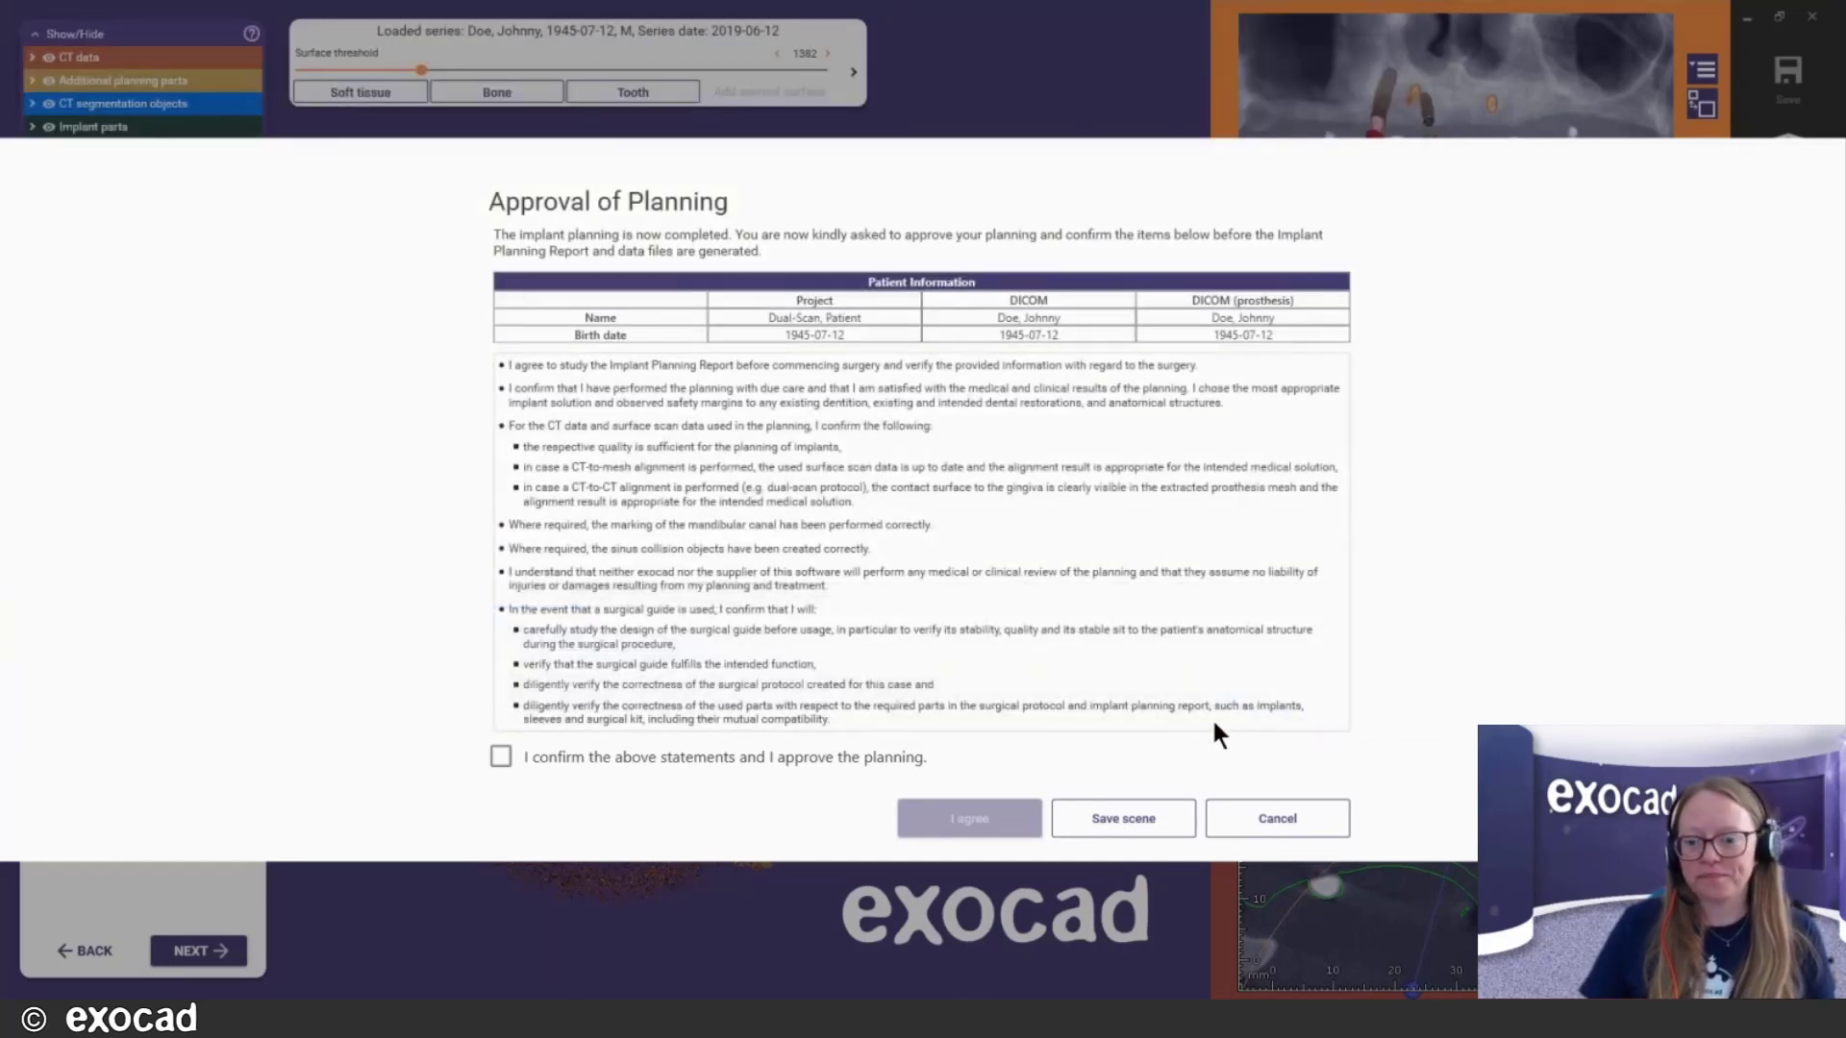
pyautogui.click(1308, 813)
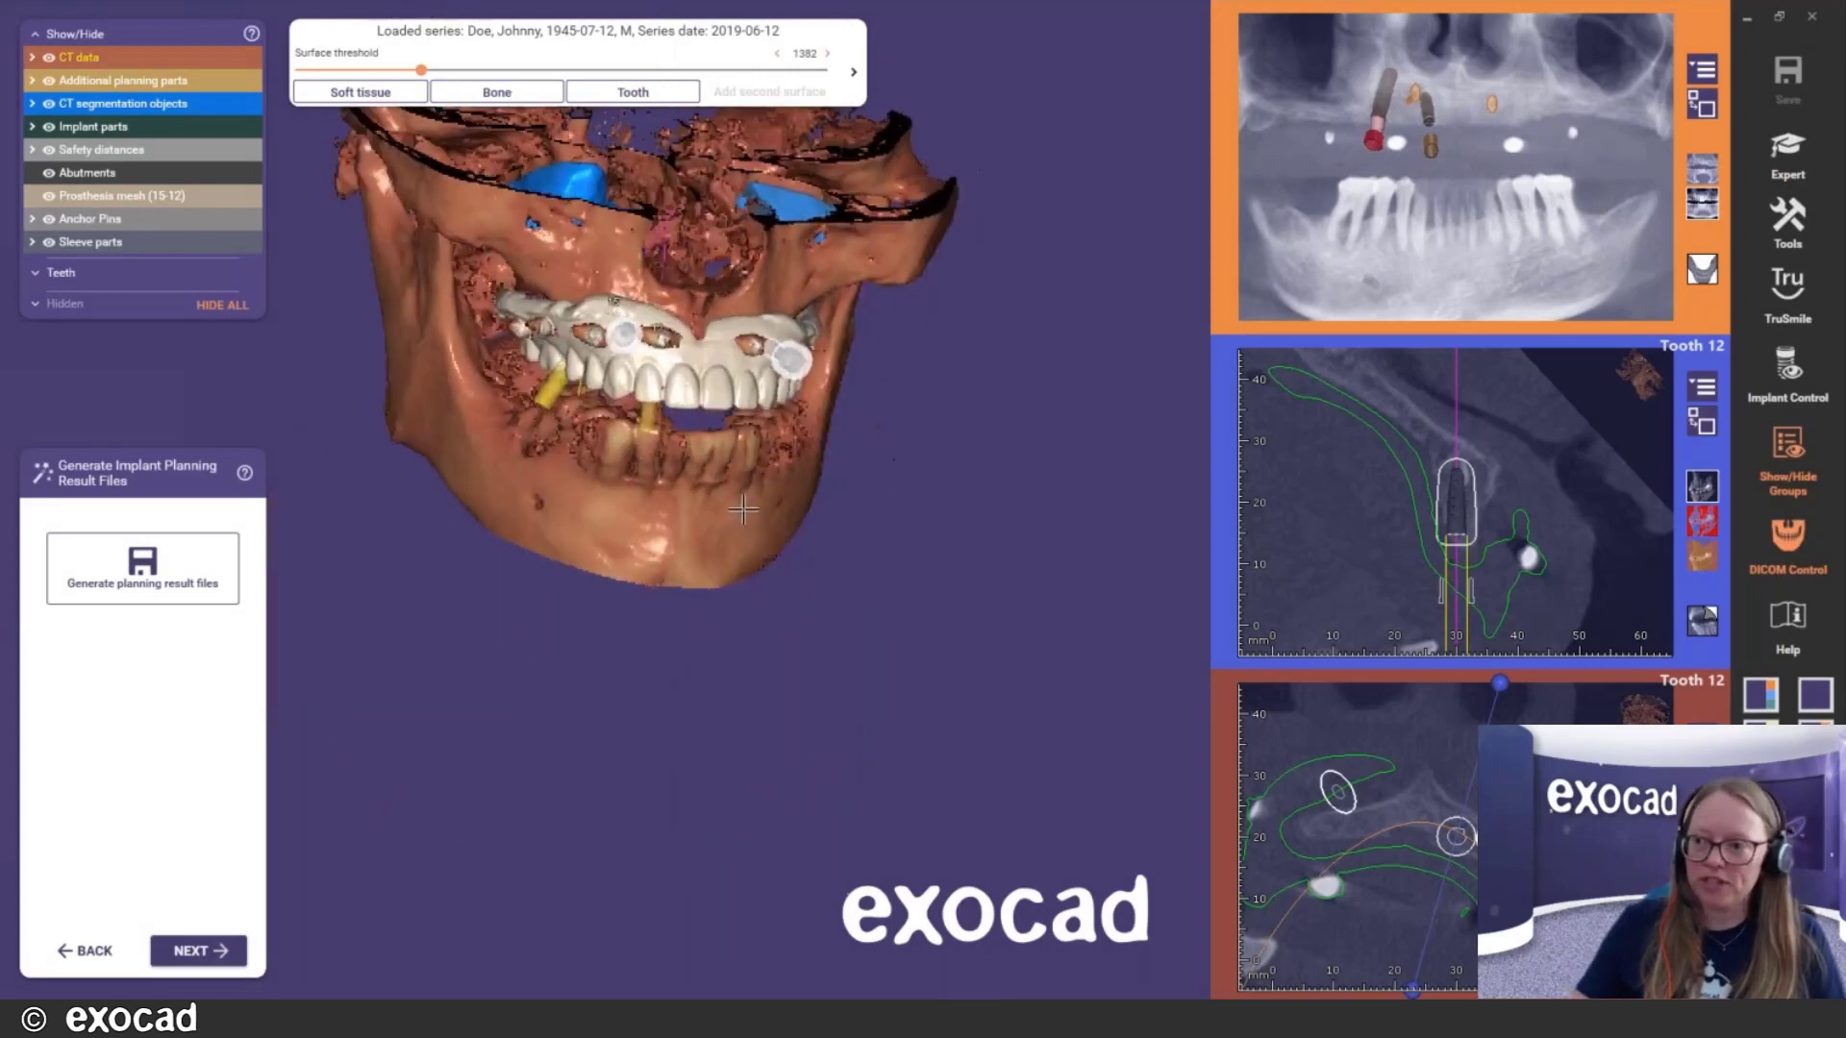
# Generate the planning result files, confirming the approval statements and agreeing to the planning
pyautogui.moveTo(699, 426); pyautogui.dragTo(638, 532, button='right')
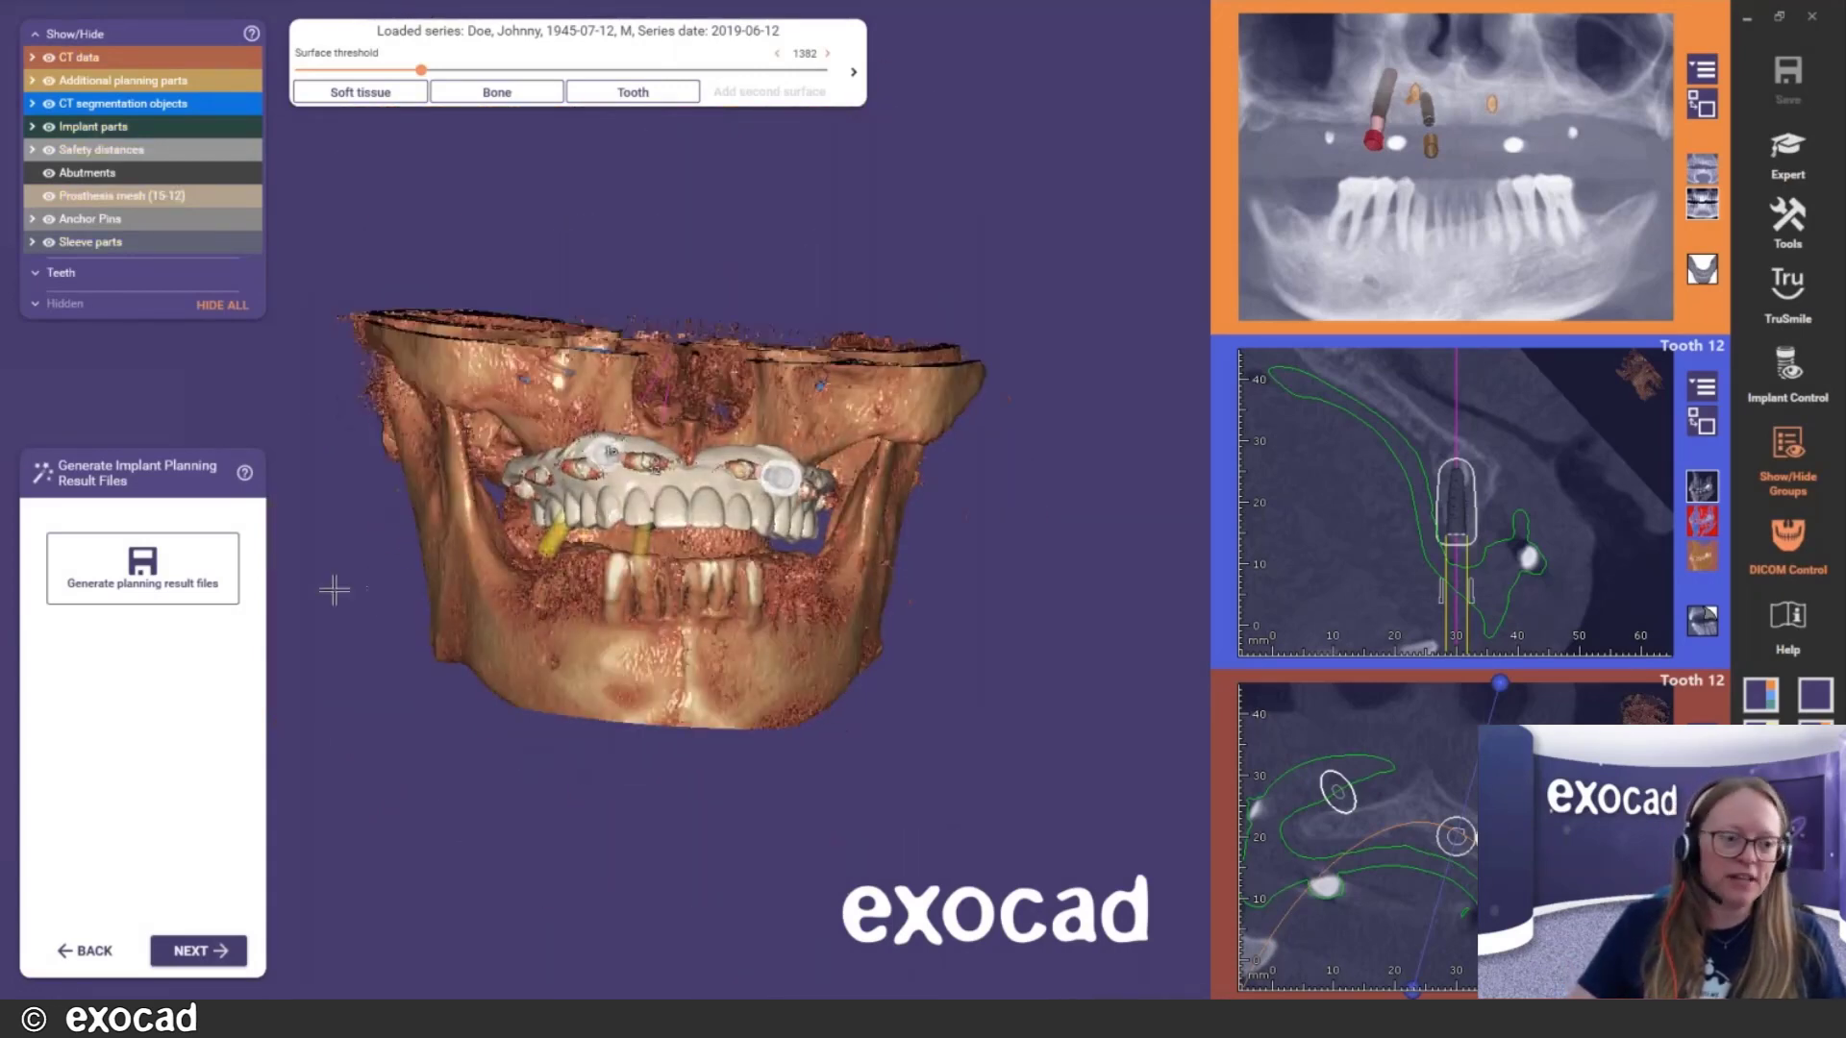
pyautogui.click(230, 582)
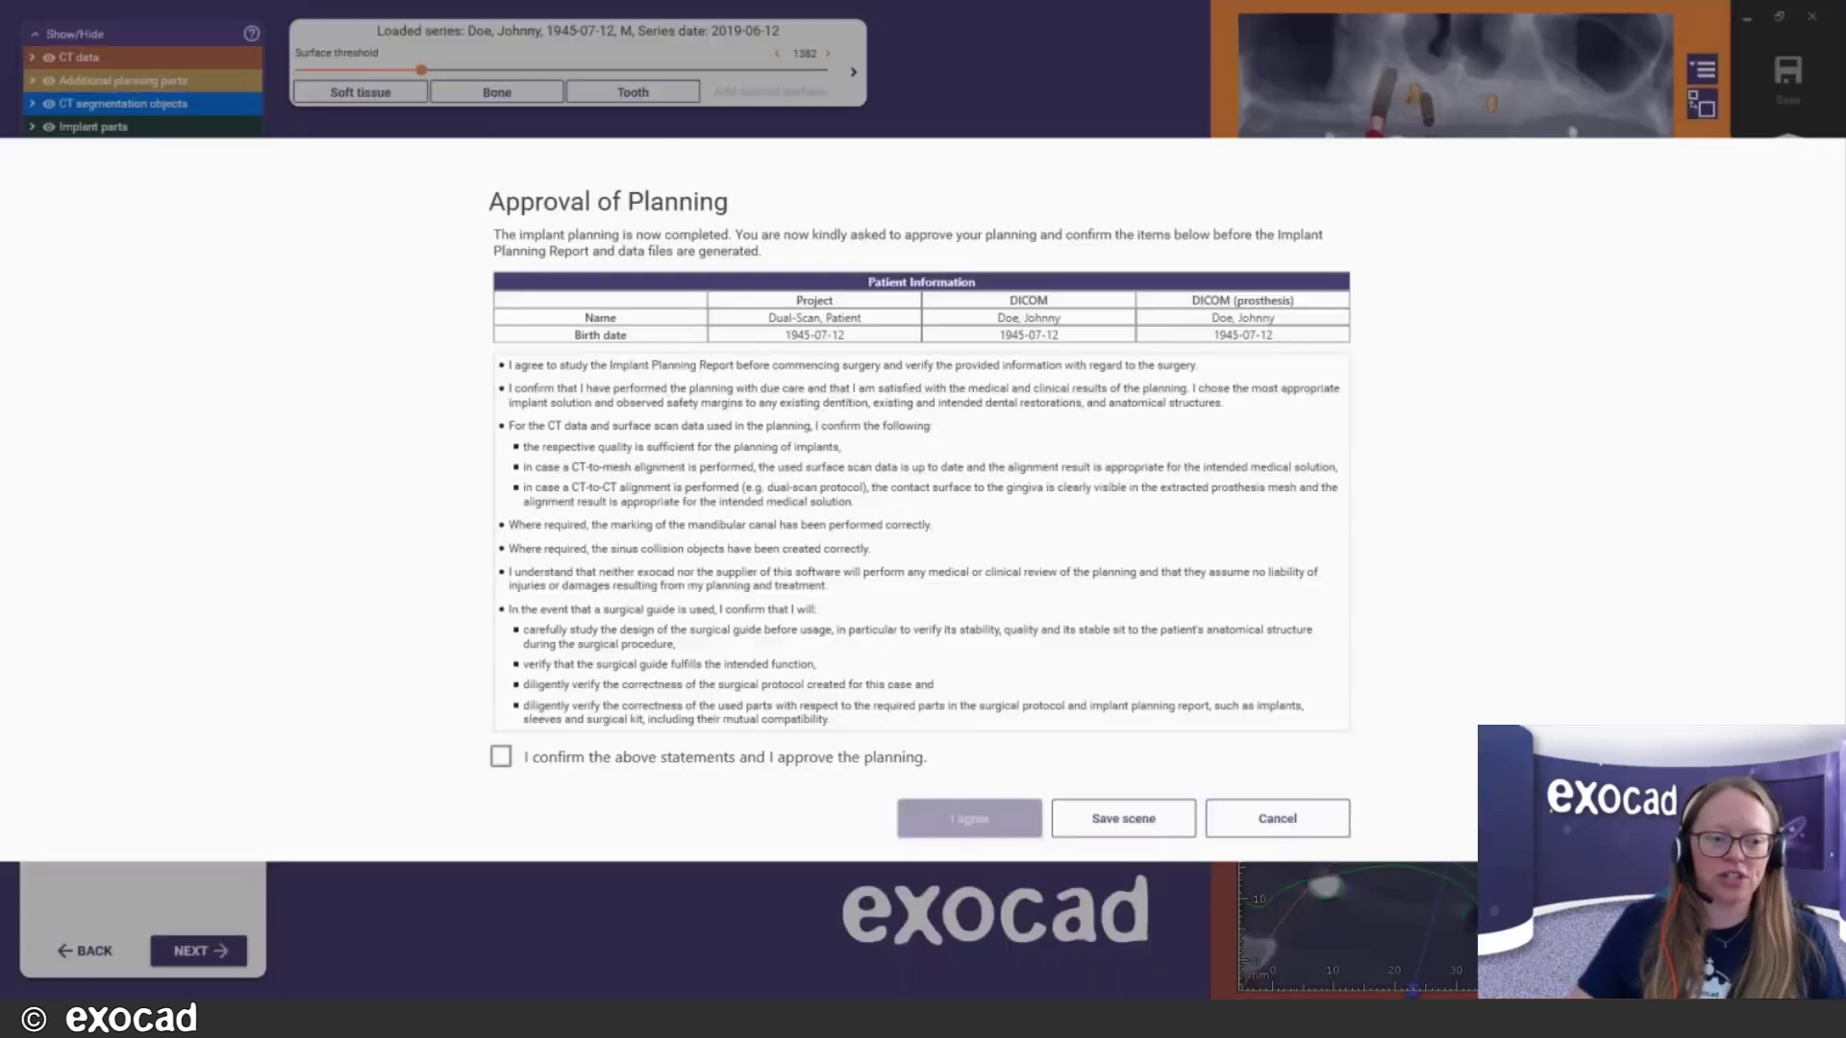
pyautogui.click(500, 759)
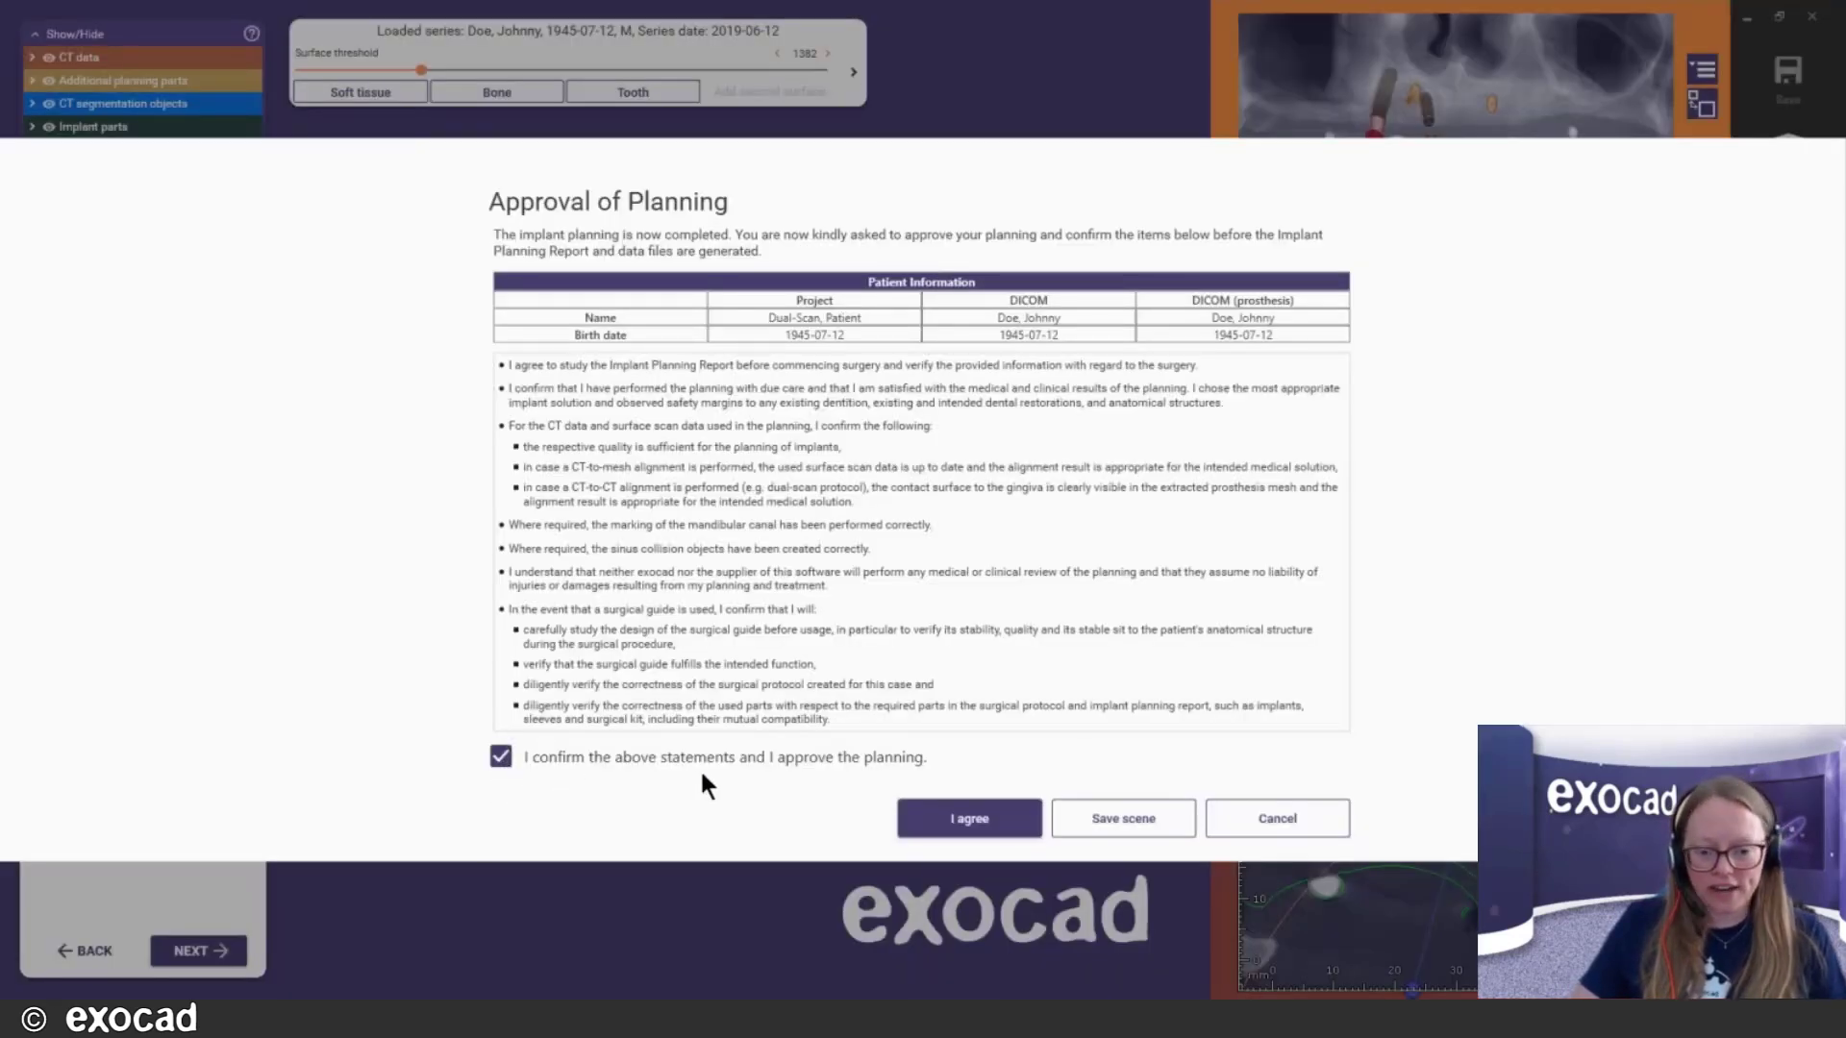
pyautogui.click(969, 824)
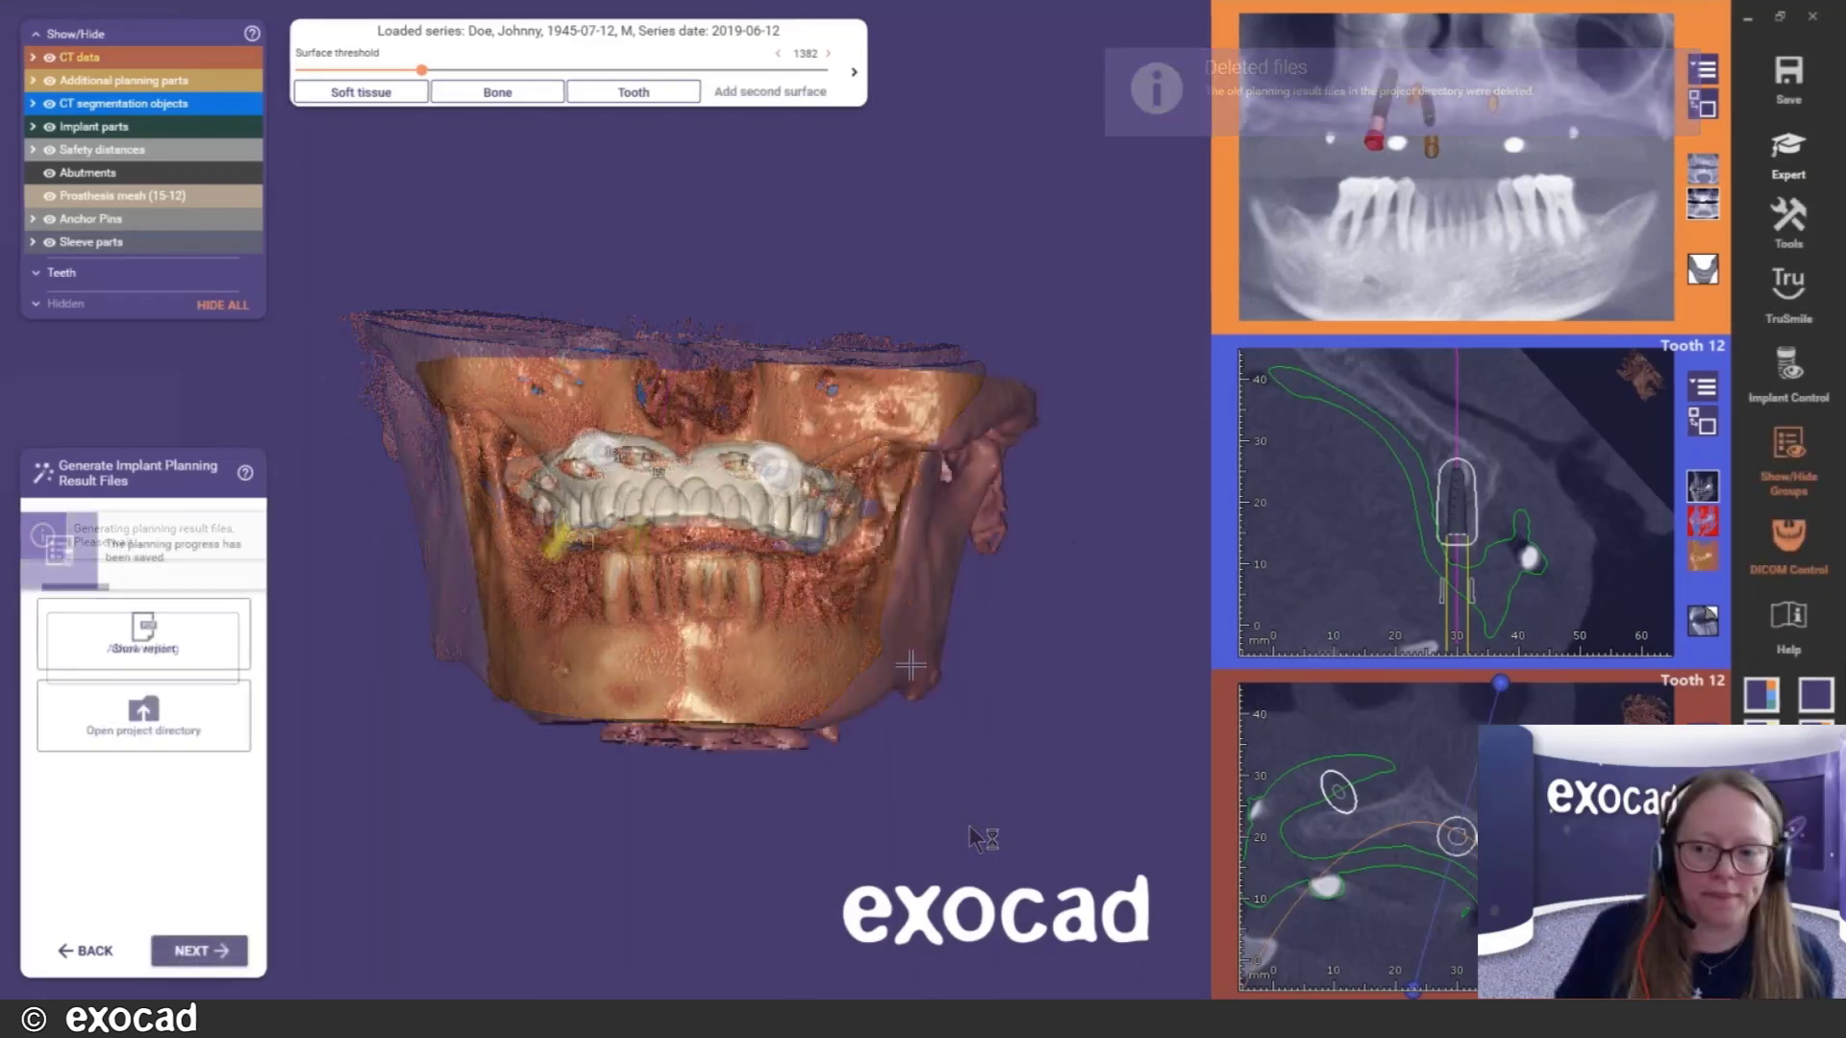
# Show the implant planning report in Adobe Acrobat Reader and fit one full page to the window
pyautogui.moveTo(786, 736); pyautogui.dragTo(688, 688, button='right')
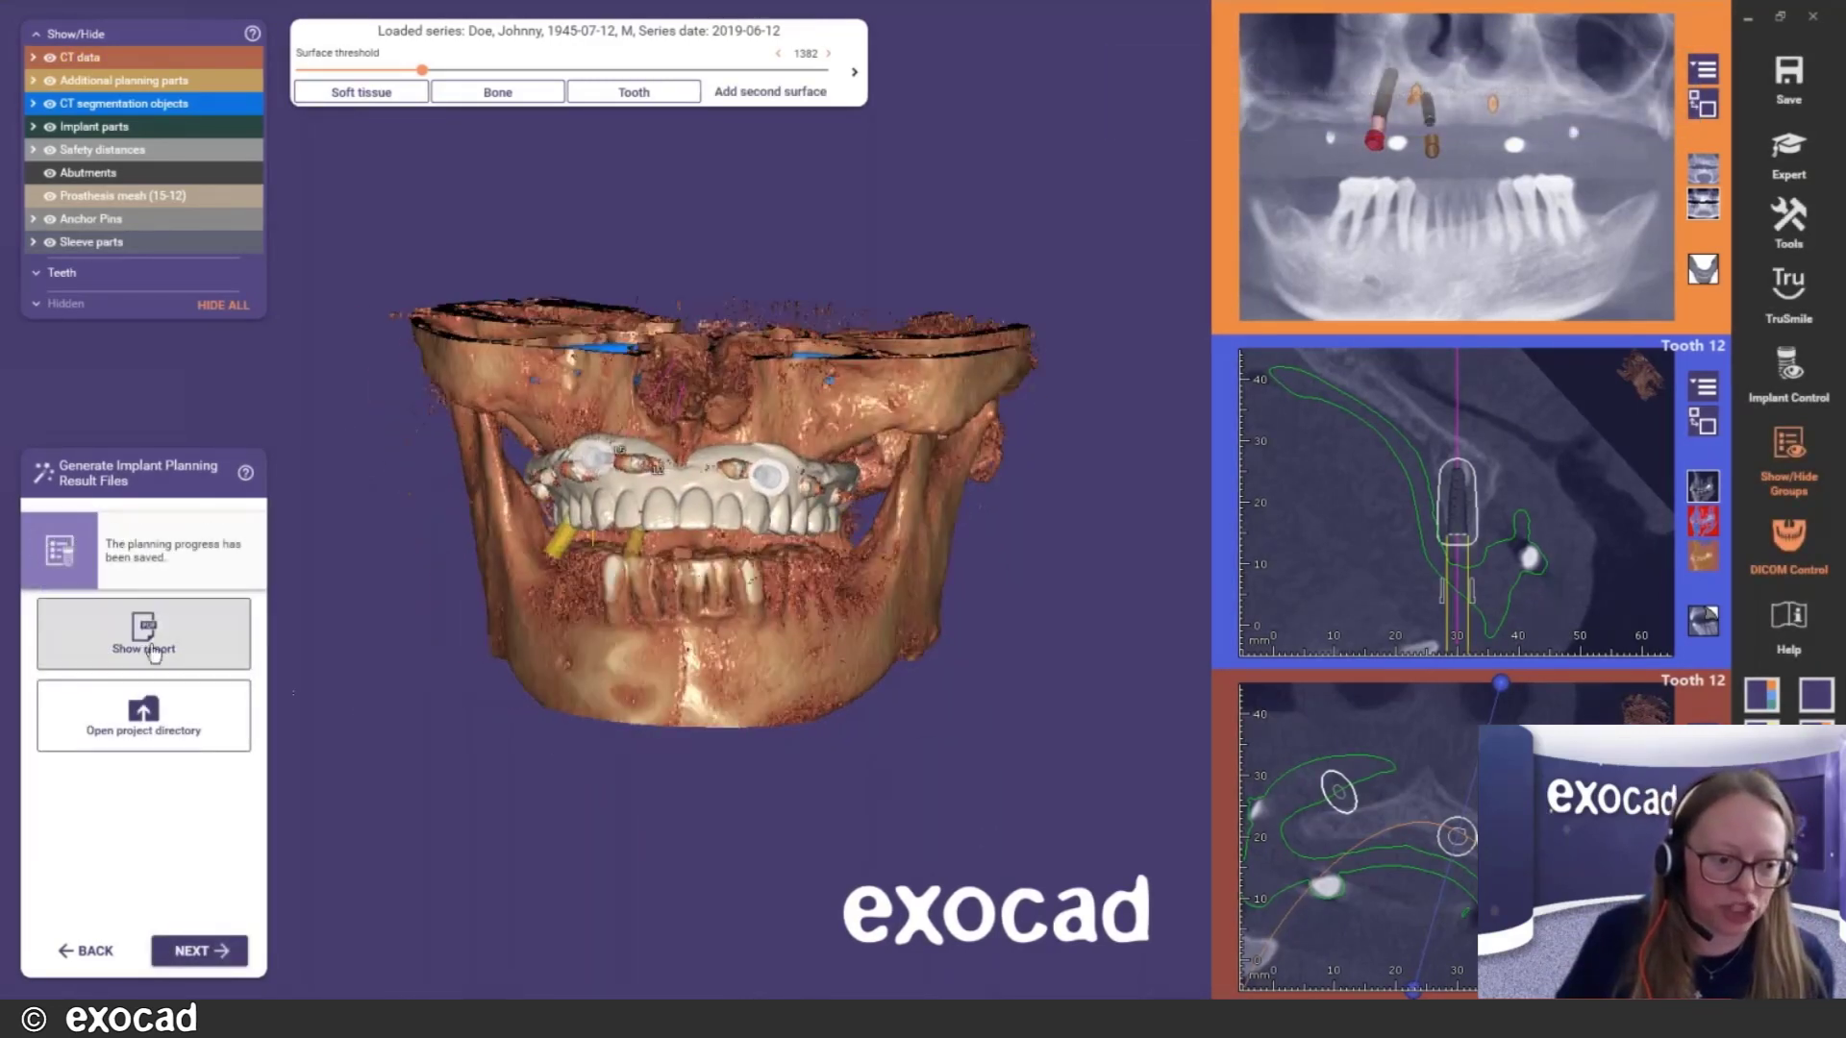
pyautogui.click(144, 640)
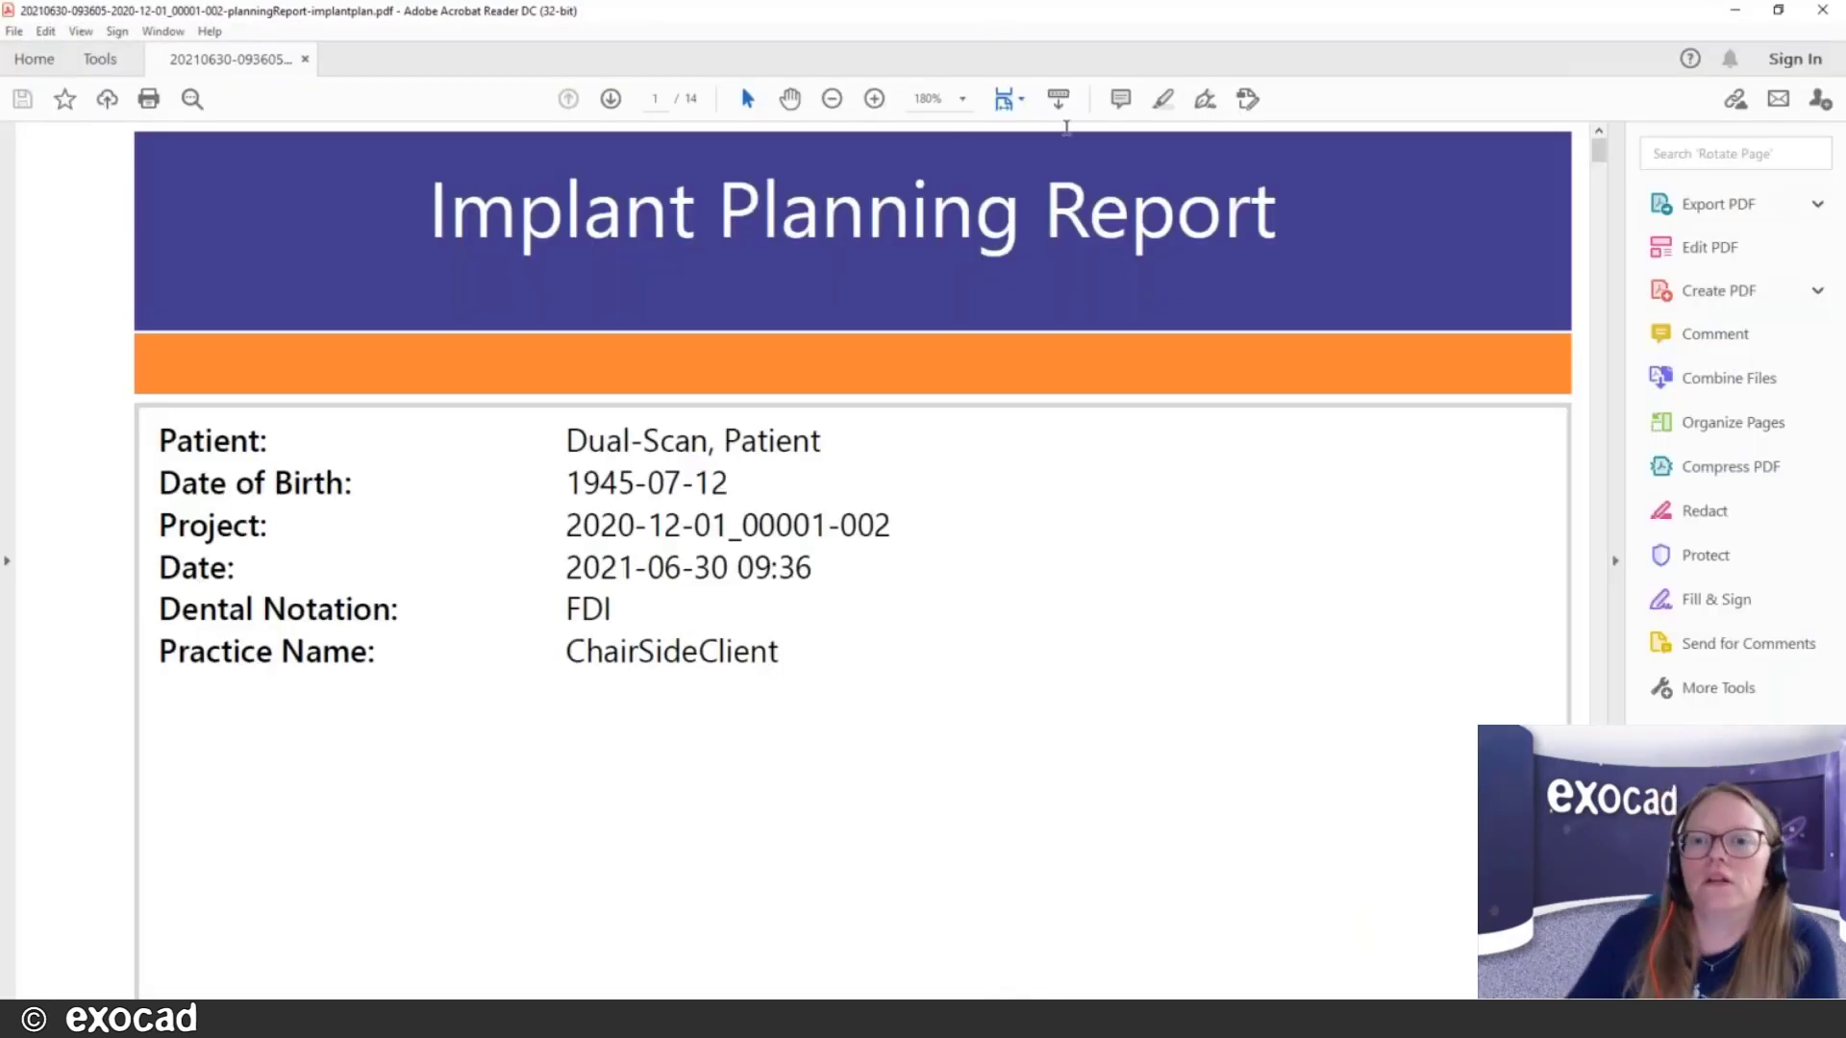
pyautogui.click(1022, 100)
pyautogui.click(1065, 158)
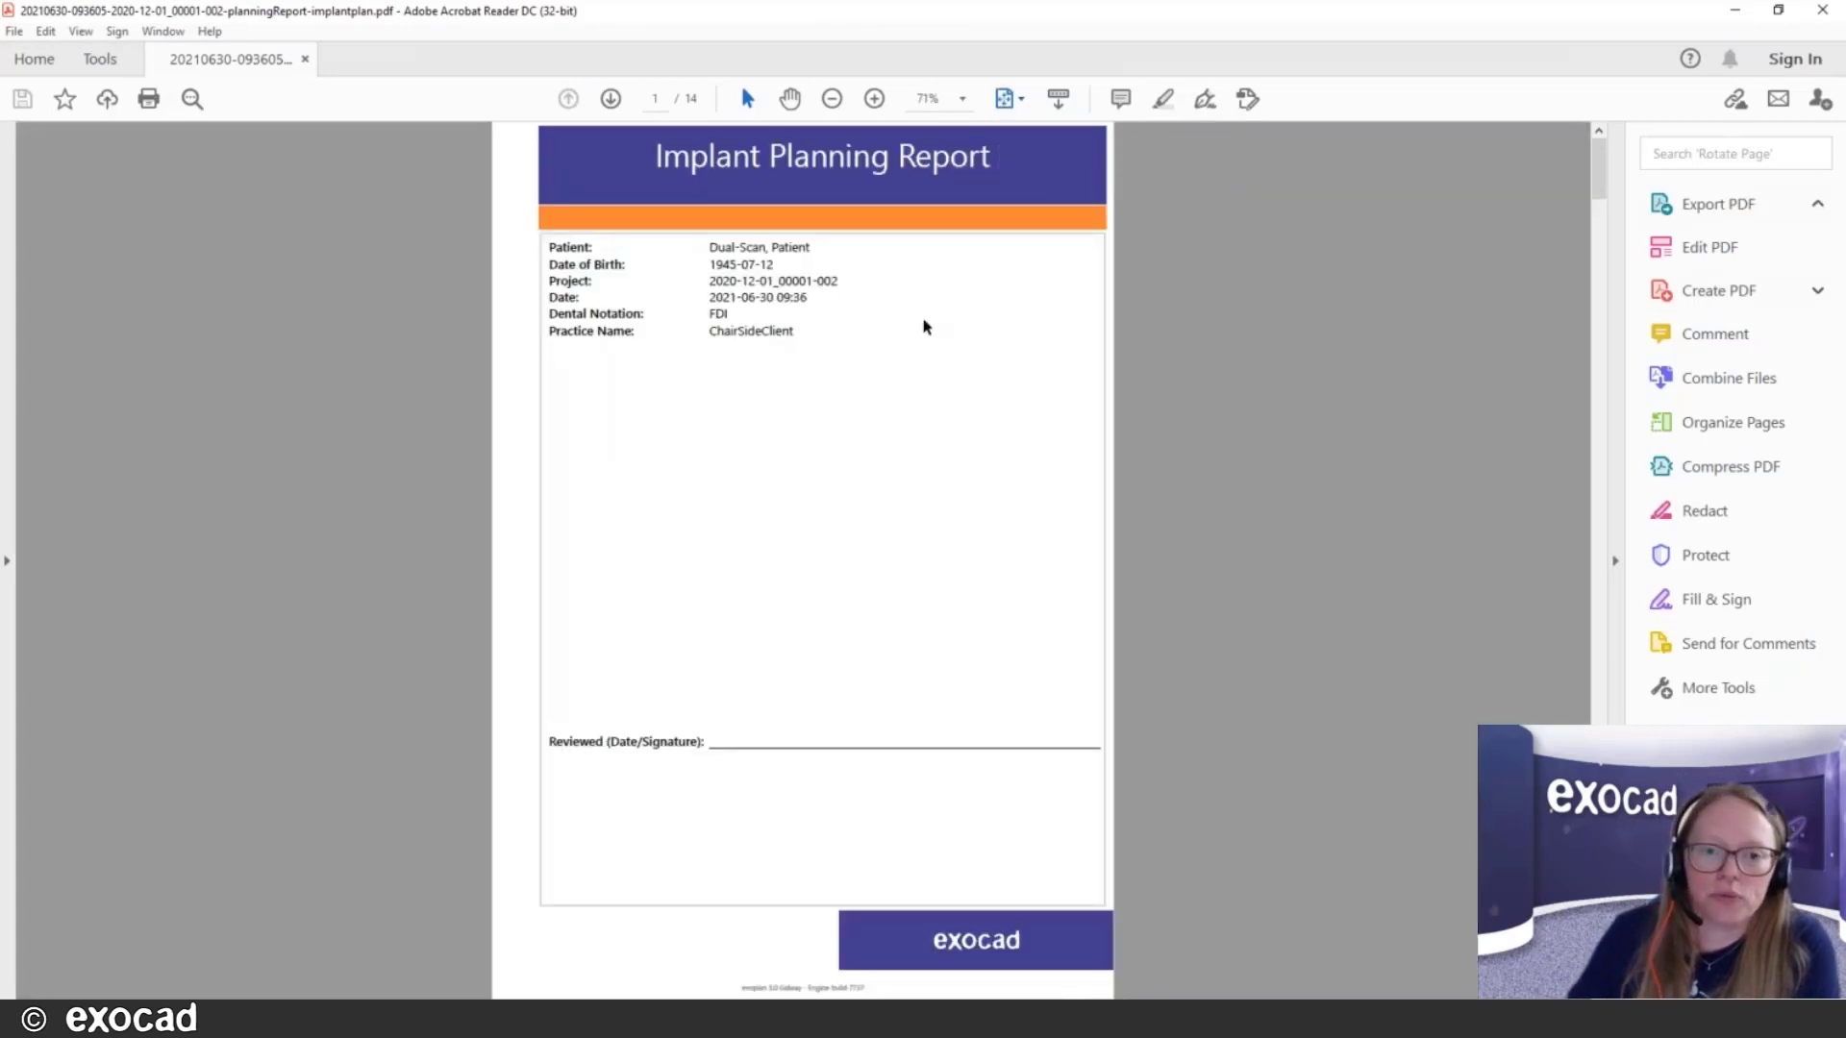
# Review the report's DICOM information, panoramic image, implant and prosthetic direction angles, and anchor pin pages through to the disclaimer, and close it
pyautogui.scroll(-1, 925, 327)
pyautogui.scroll(-1, 925, 327)
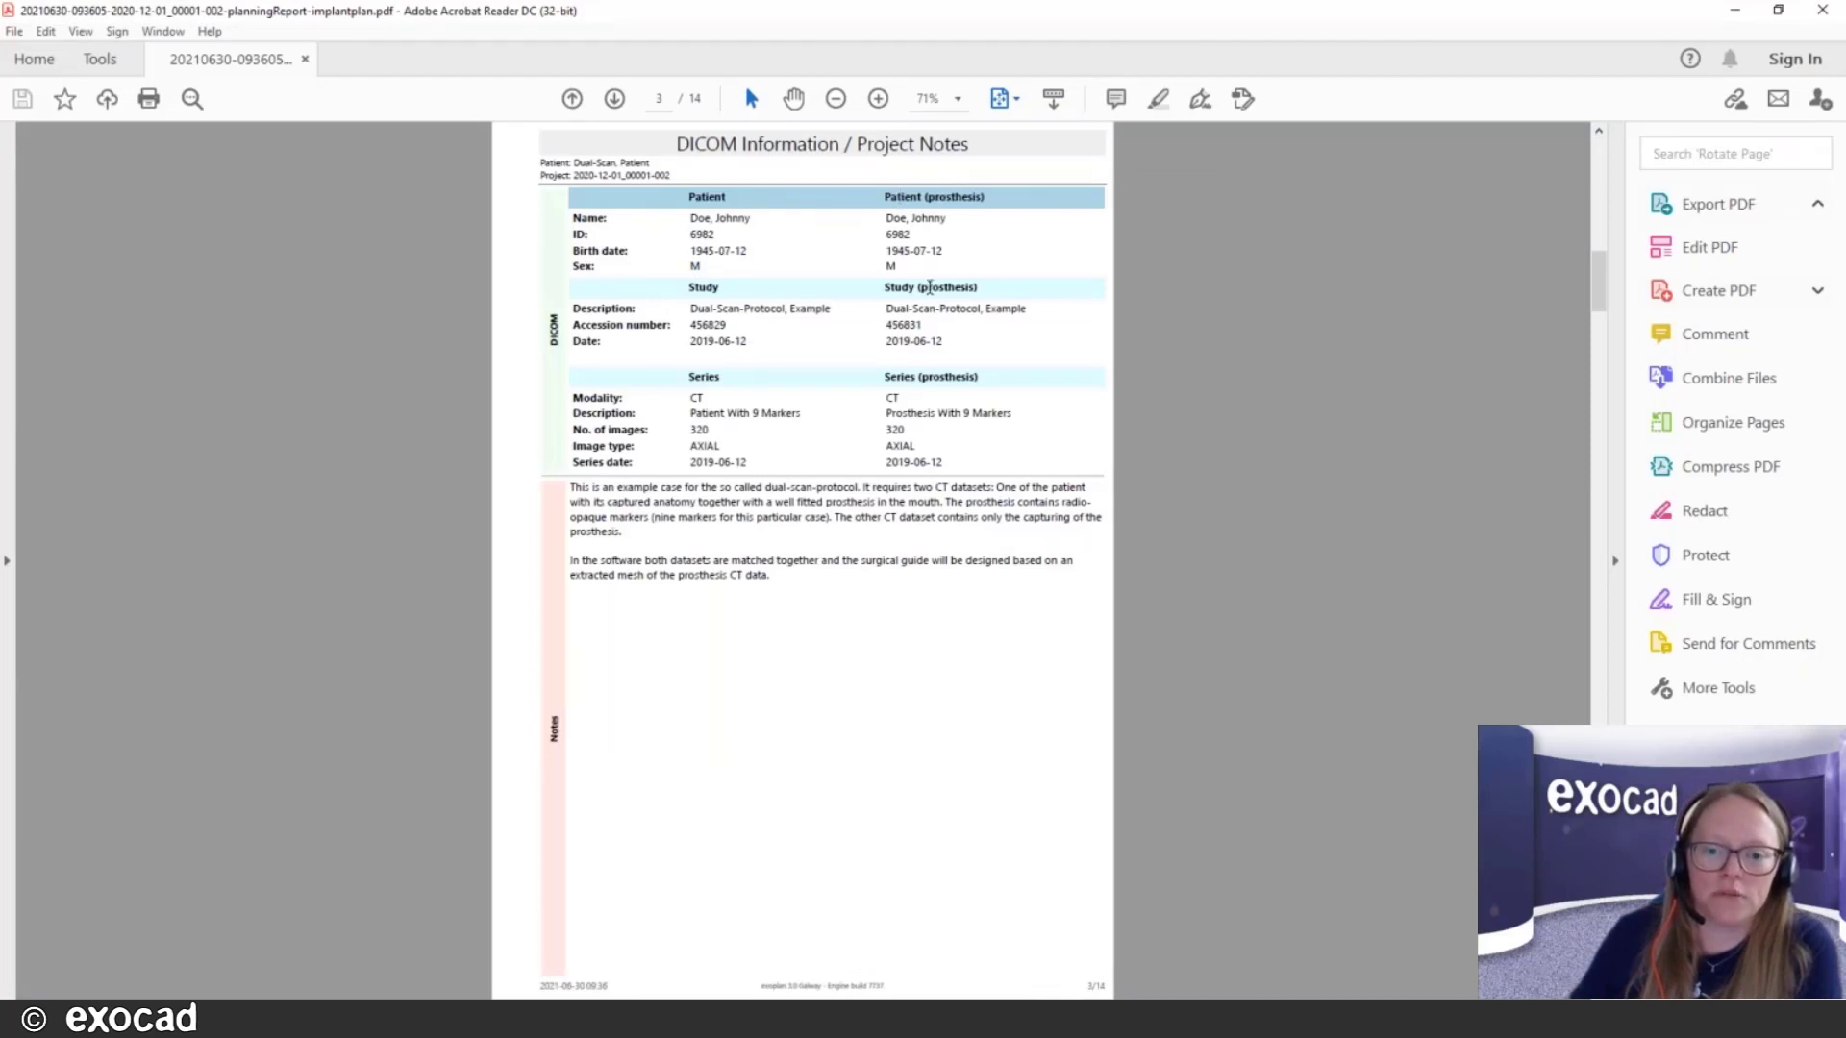
pyautogui.scroll(-2, 914, 371)
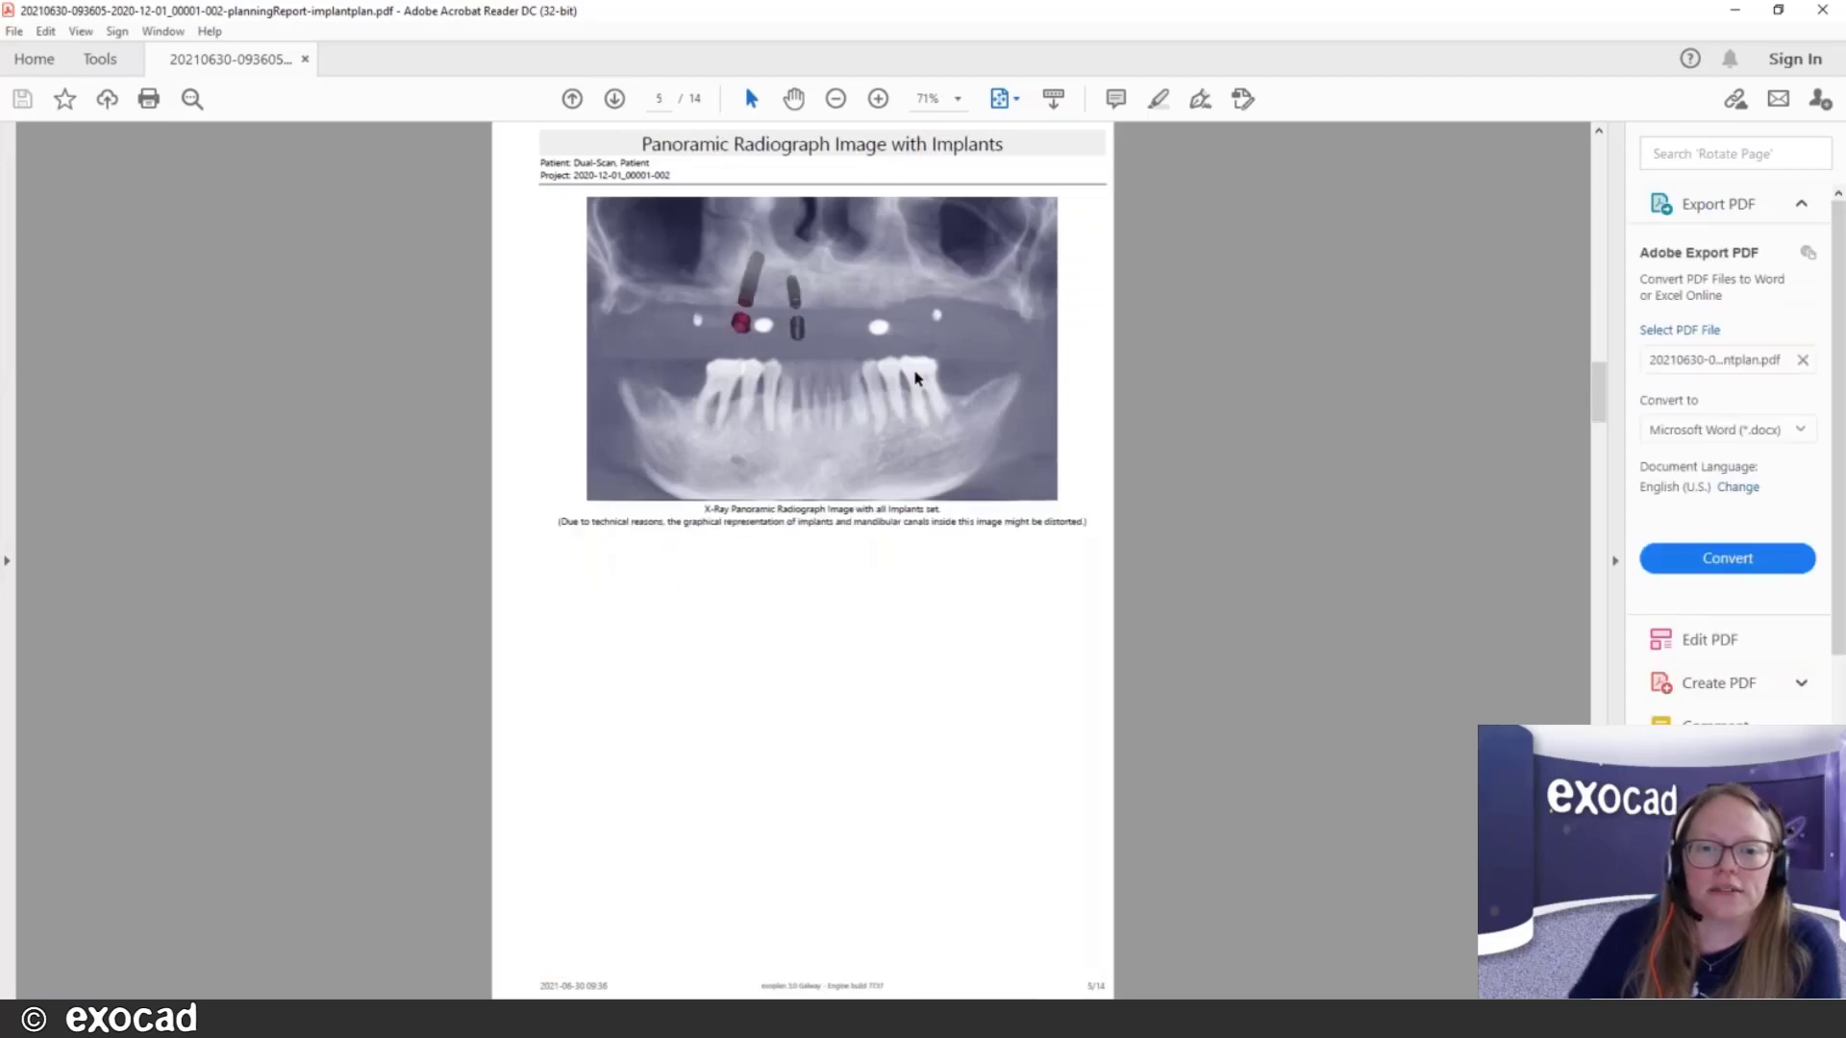
pyautogui.scroll(-2, 1174, 363)
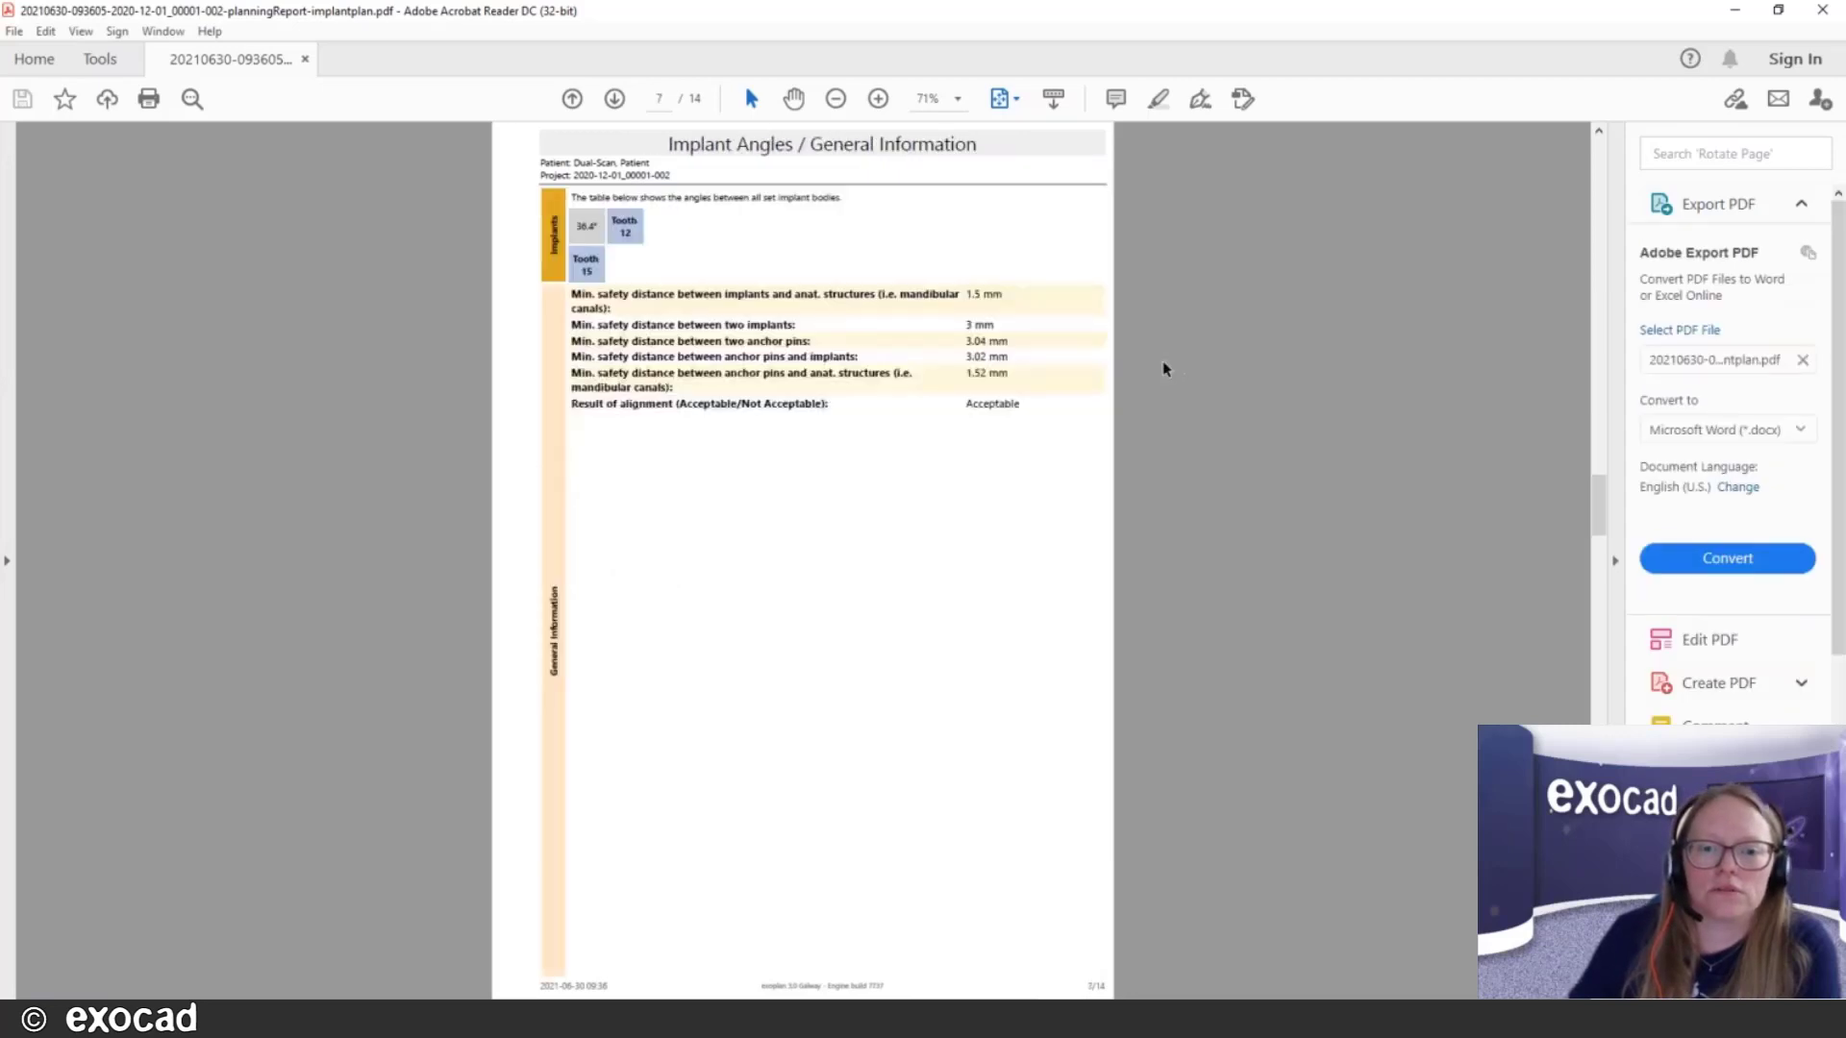
pyautogui.scroll(2, 1164, 363)
pyautogui.scroll(-1, 1163, 363)
pyautogui.scroll(-1, 1159, 367)
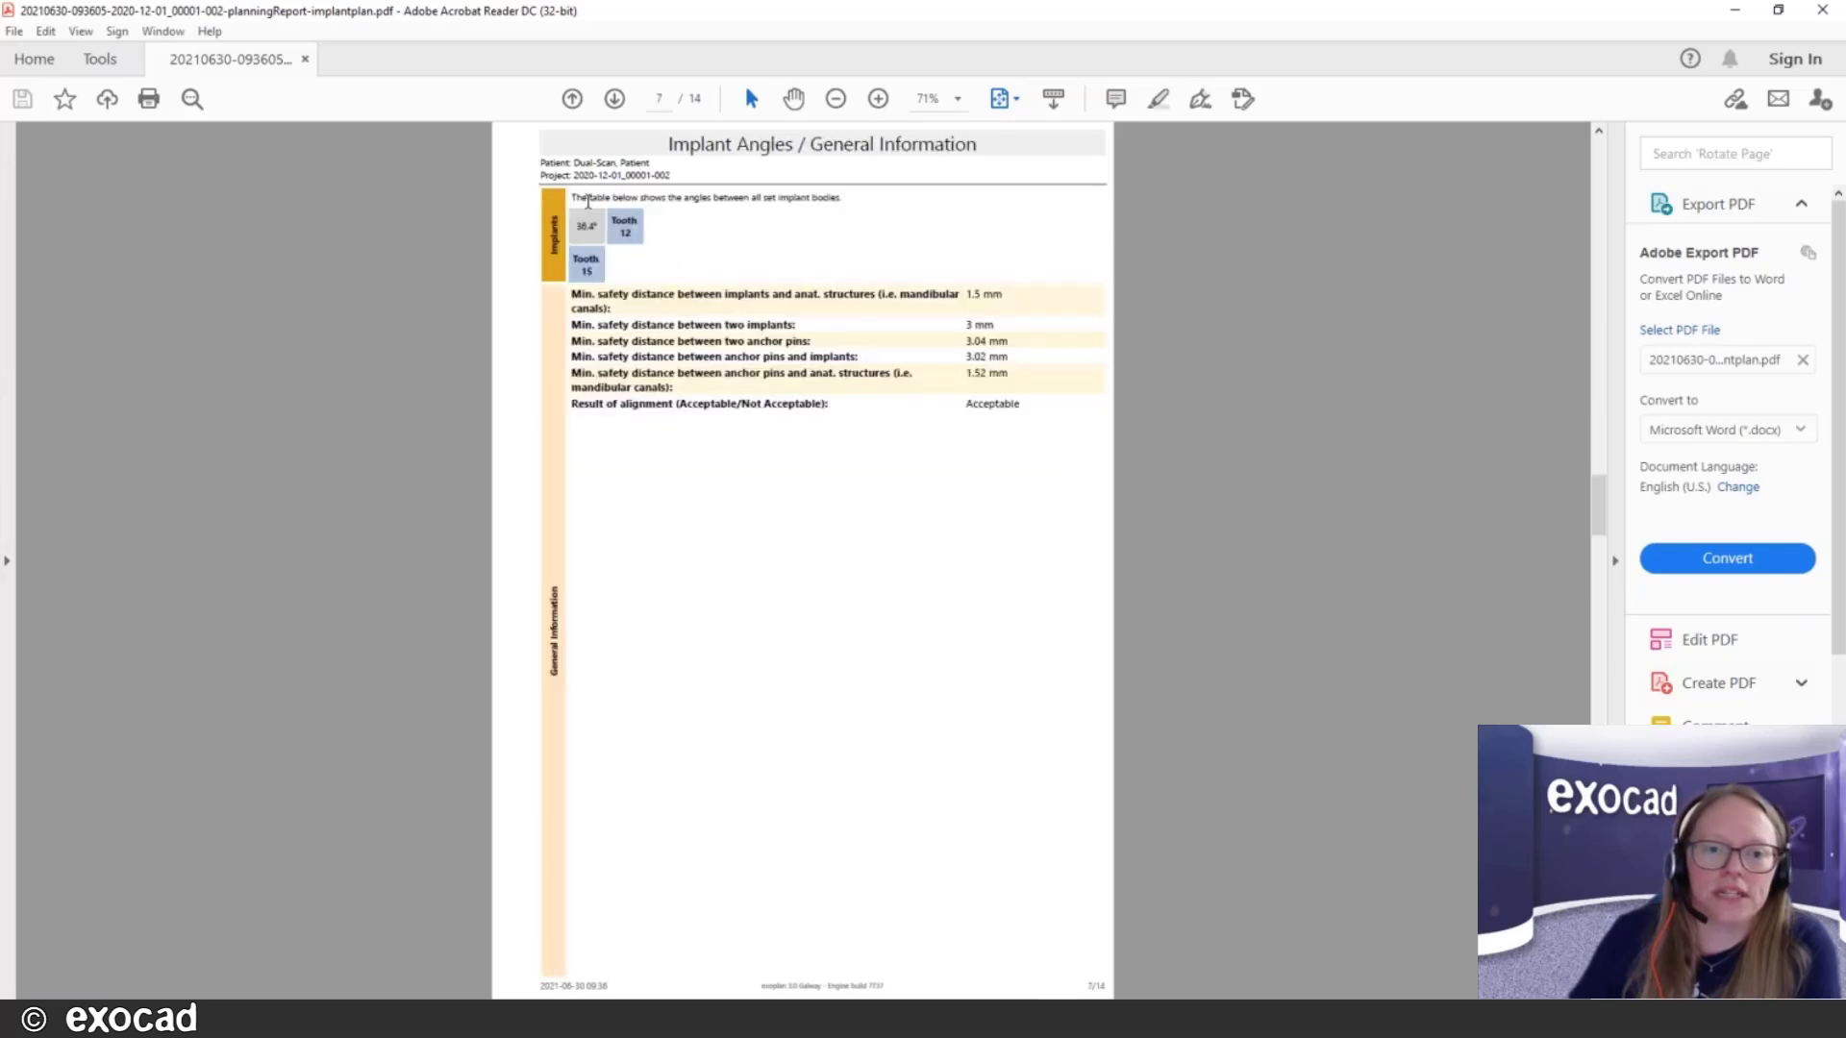
pyautogui.scroll(-1, 796, 267)
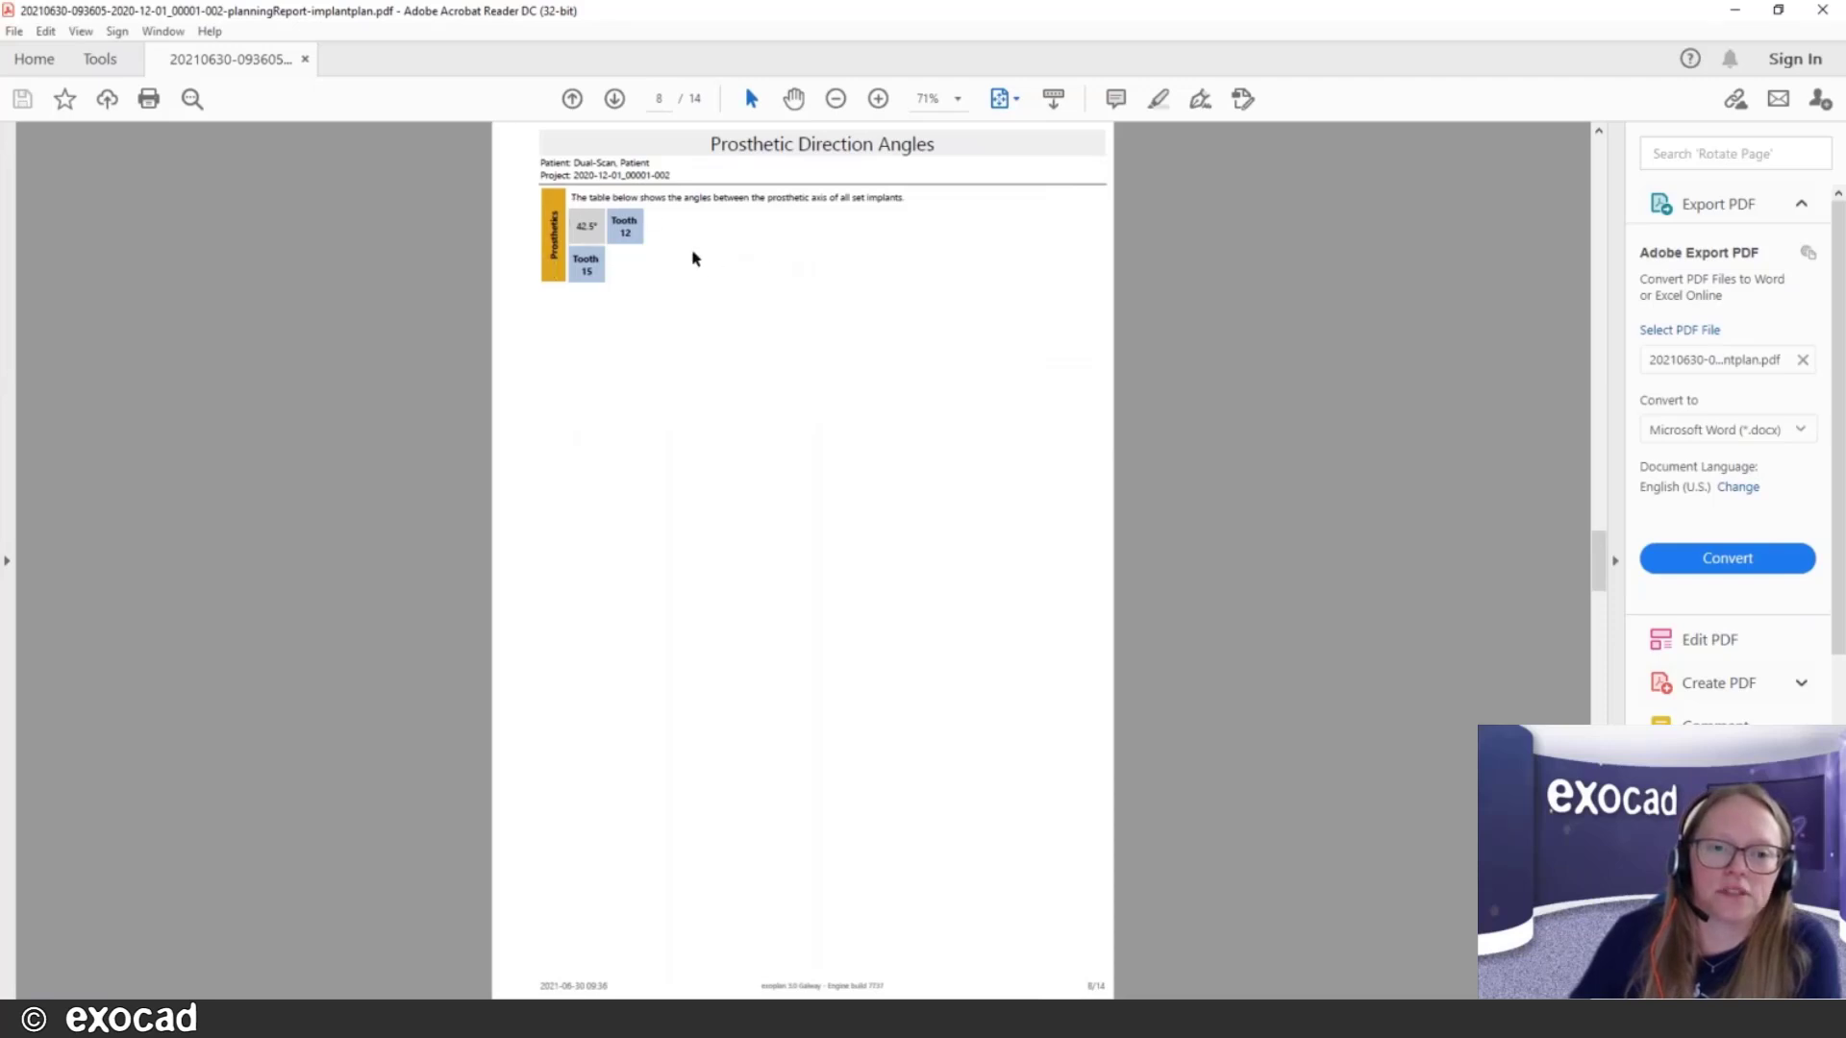
pyautogui.scroll(-2, 835, 332)
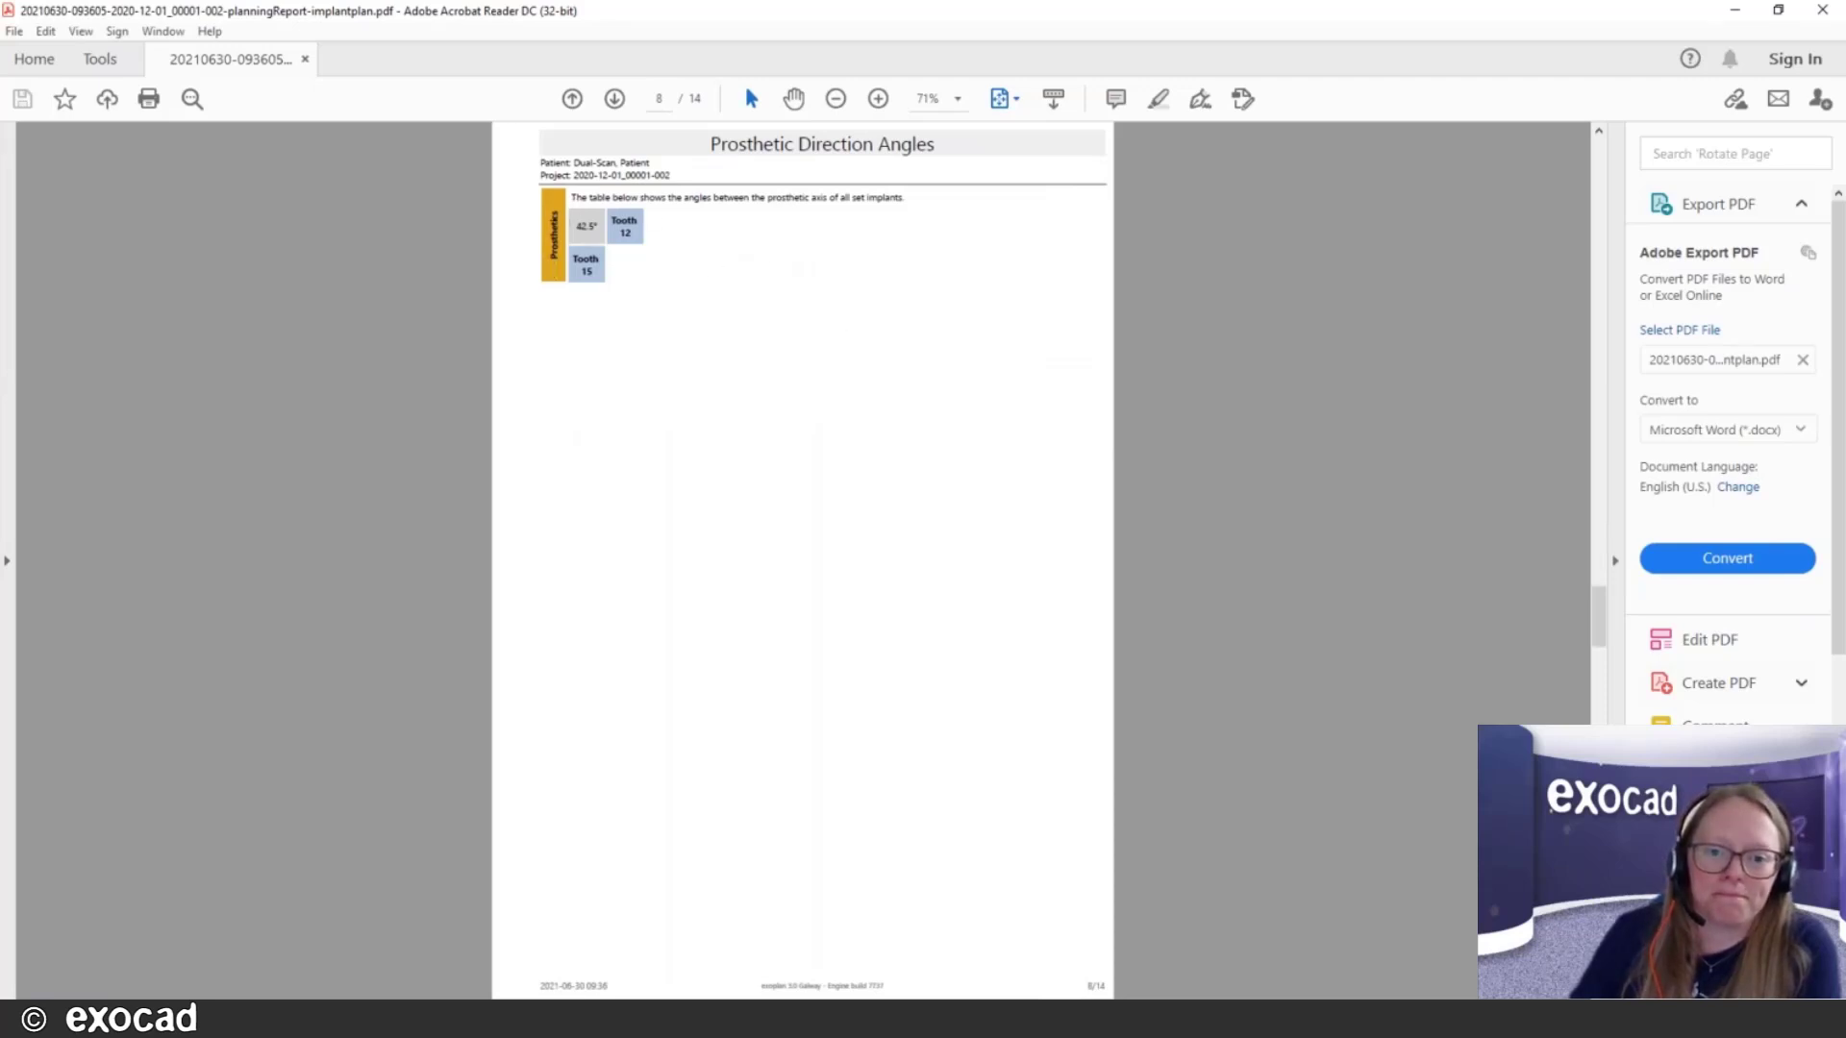
pyautogui.scroll(-1, 904, 389)
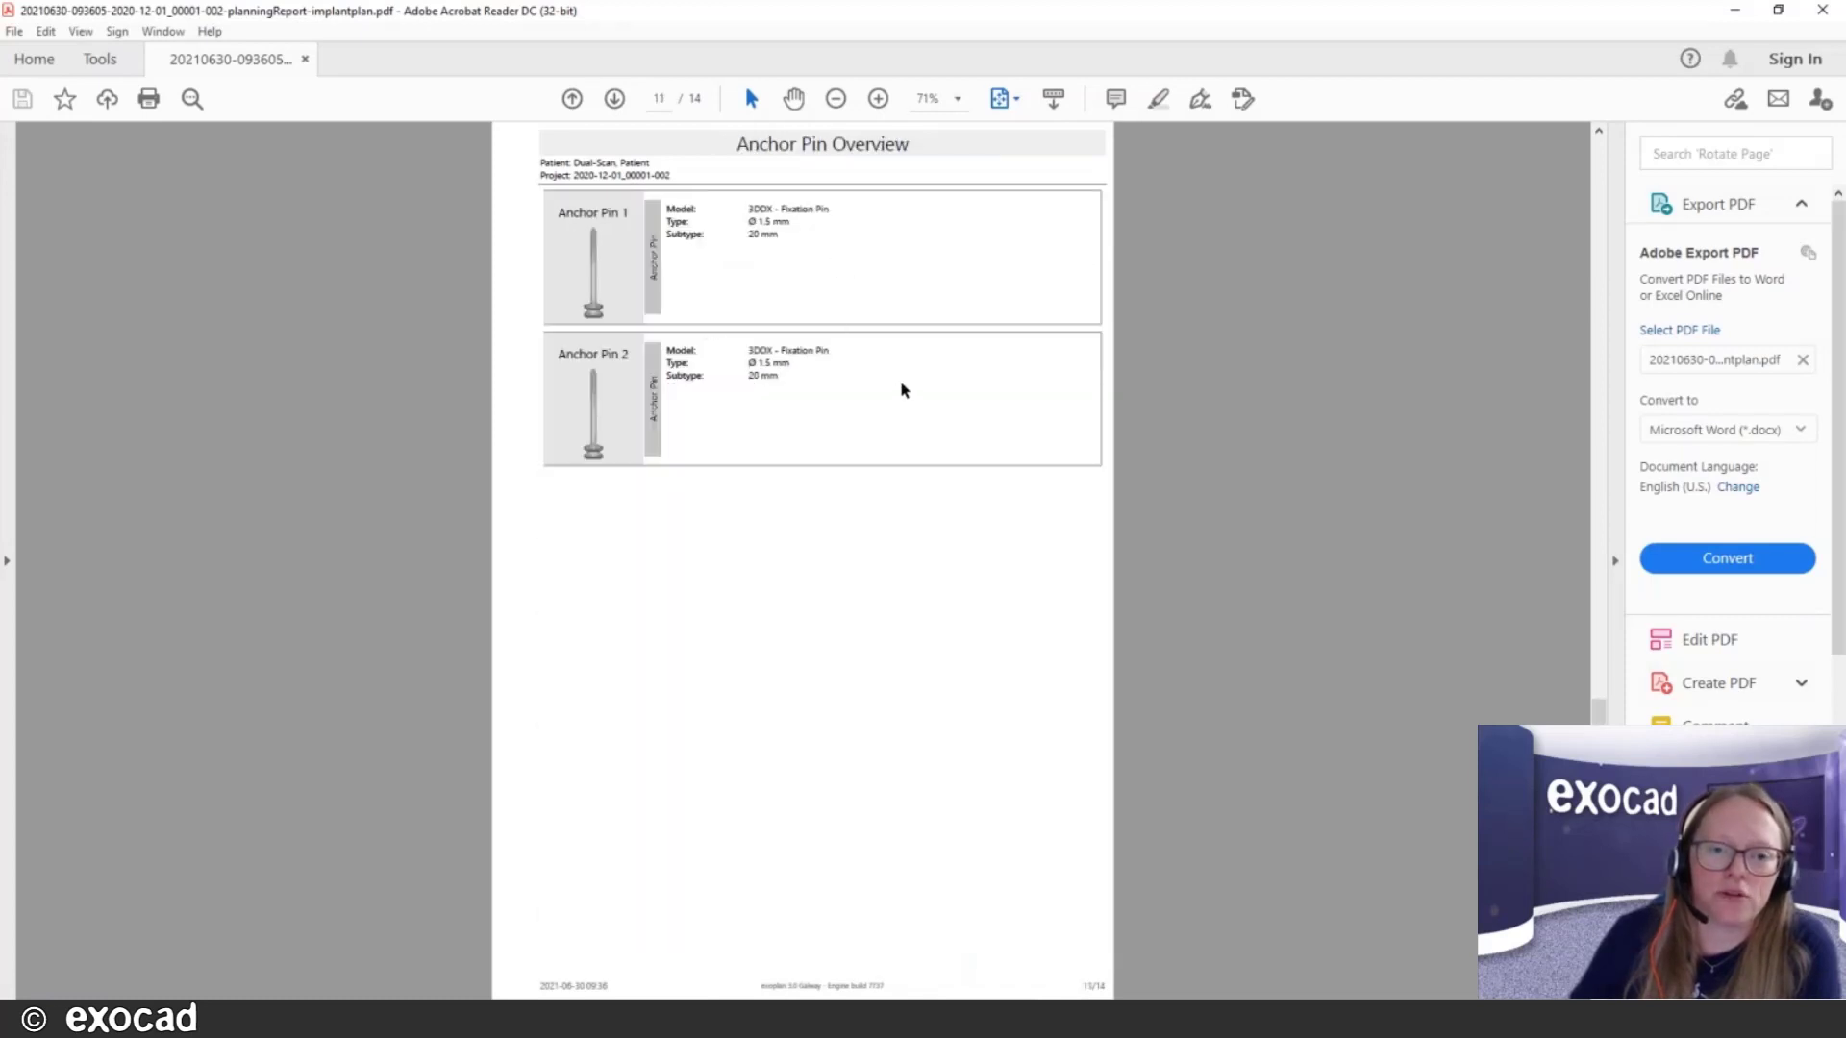
pyautogui.scroll(-1, 904, 389)
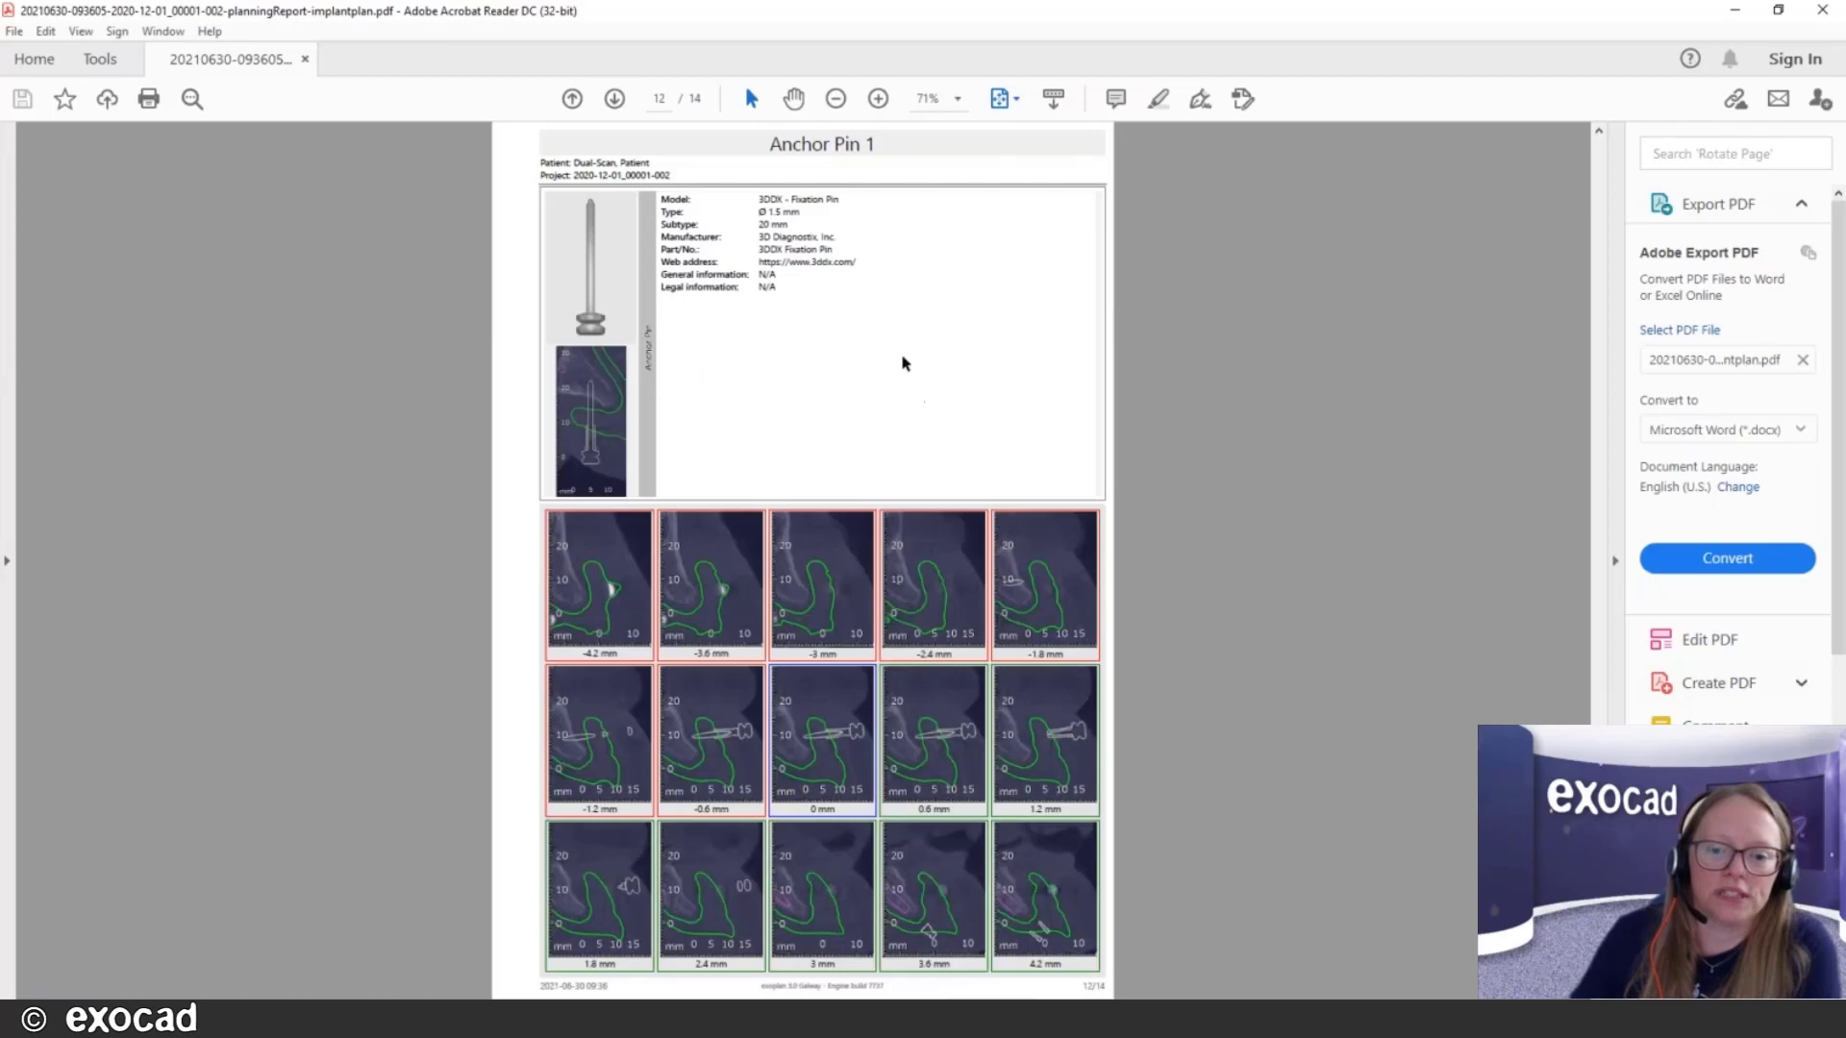
pyautogui.scroll(-2, 903, 363)
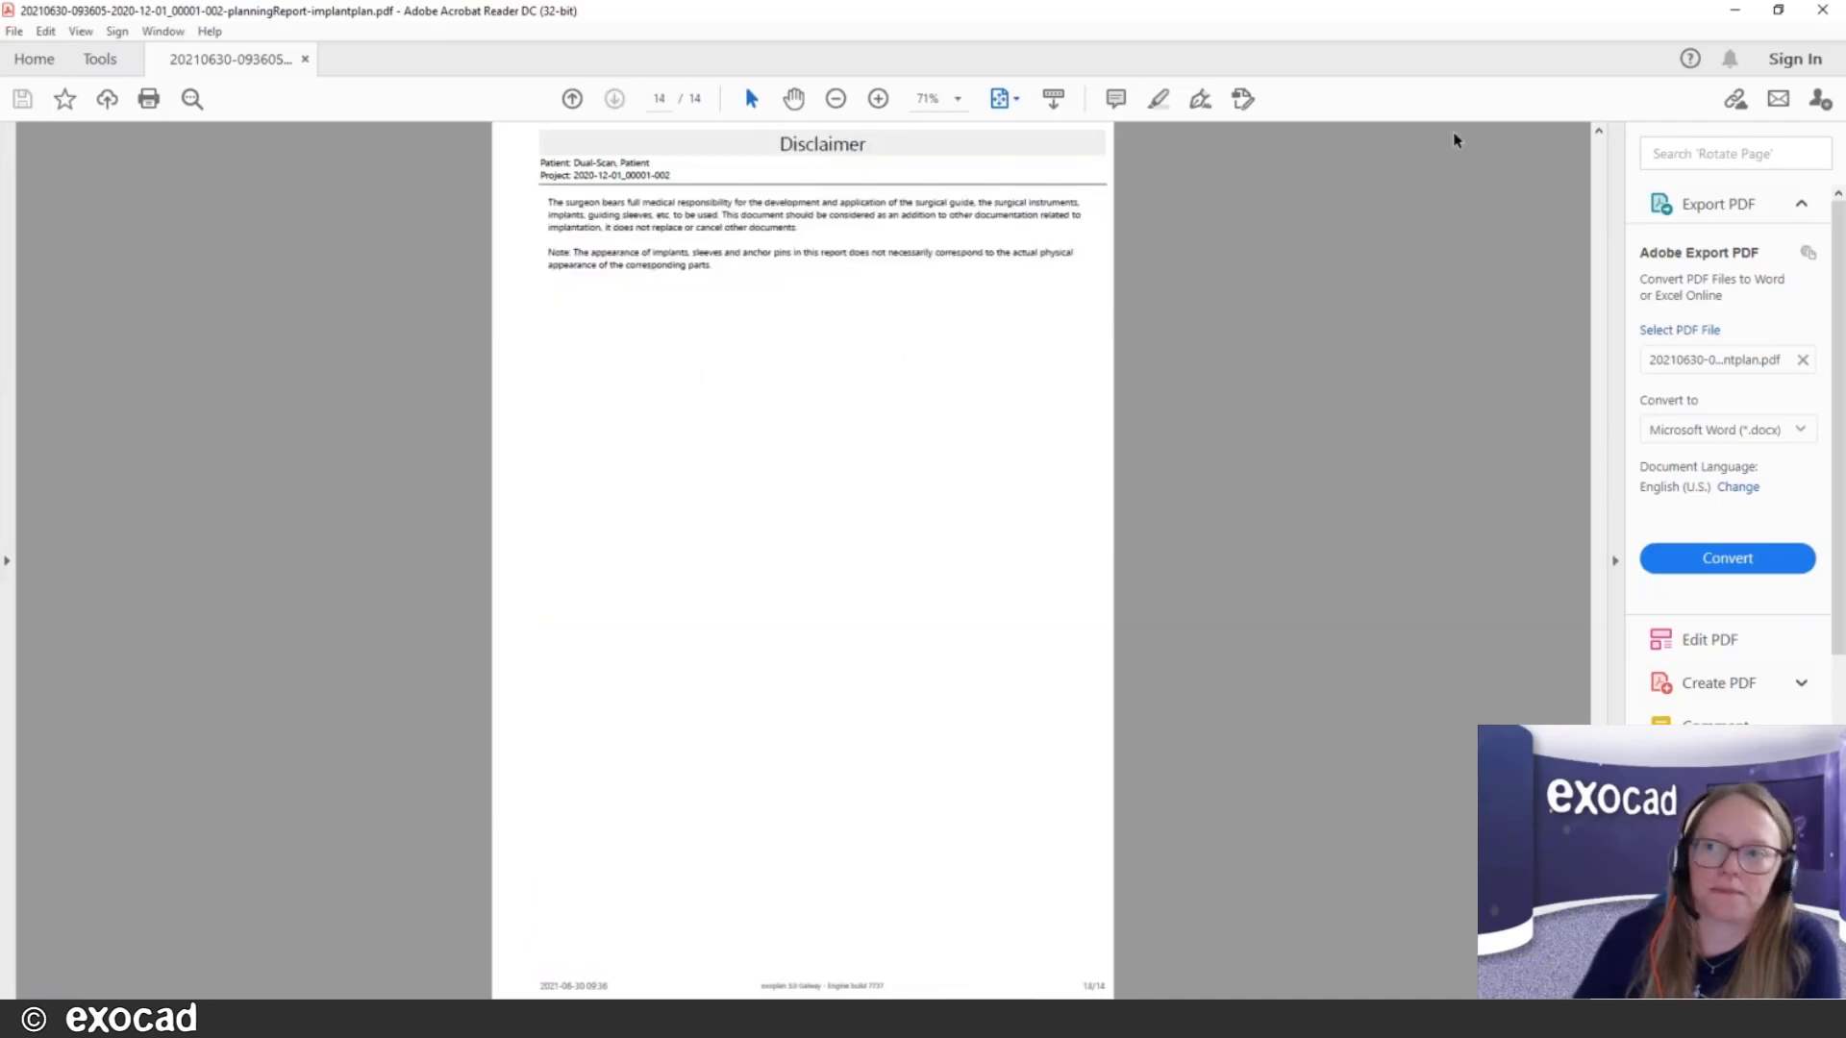
pyautogui.click(1823, 11)
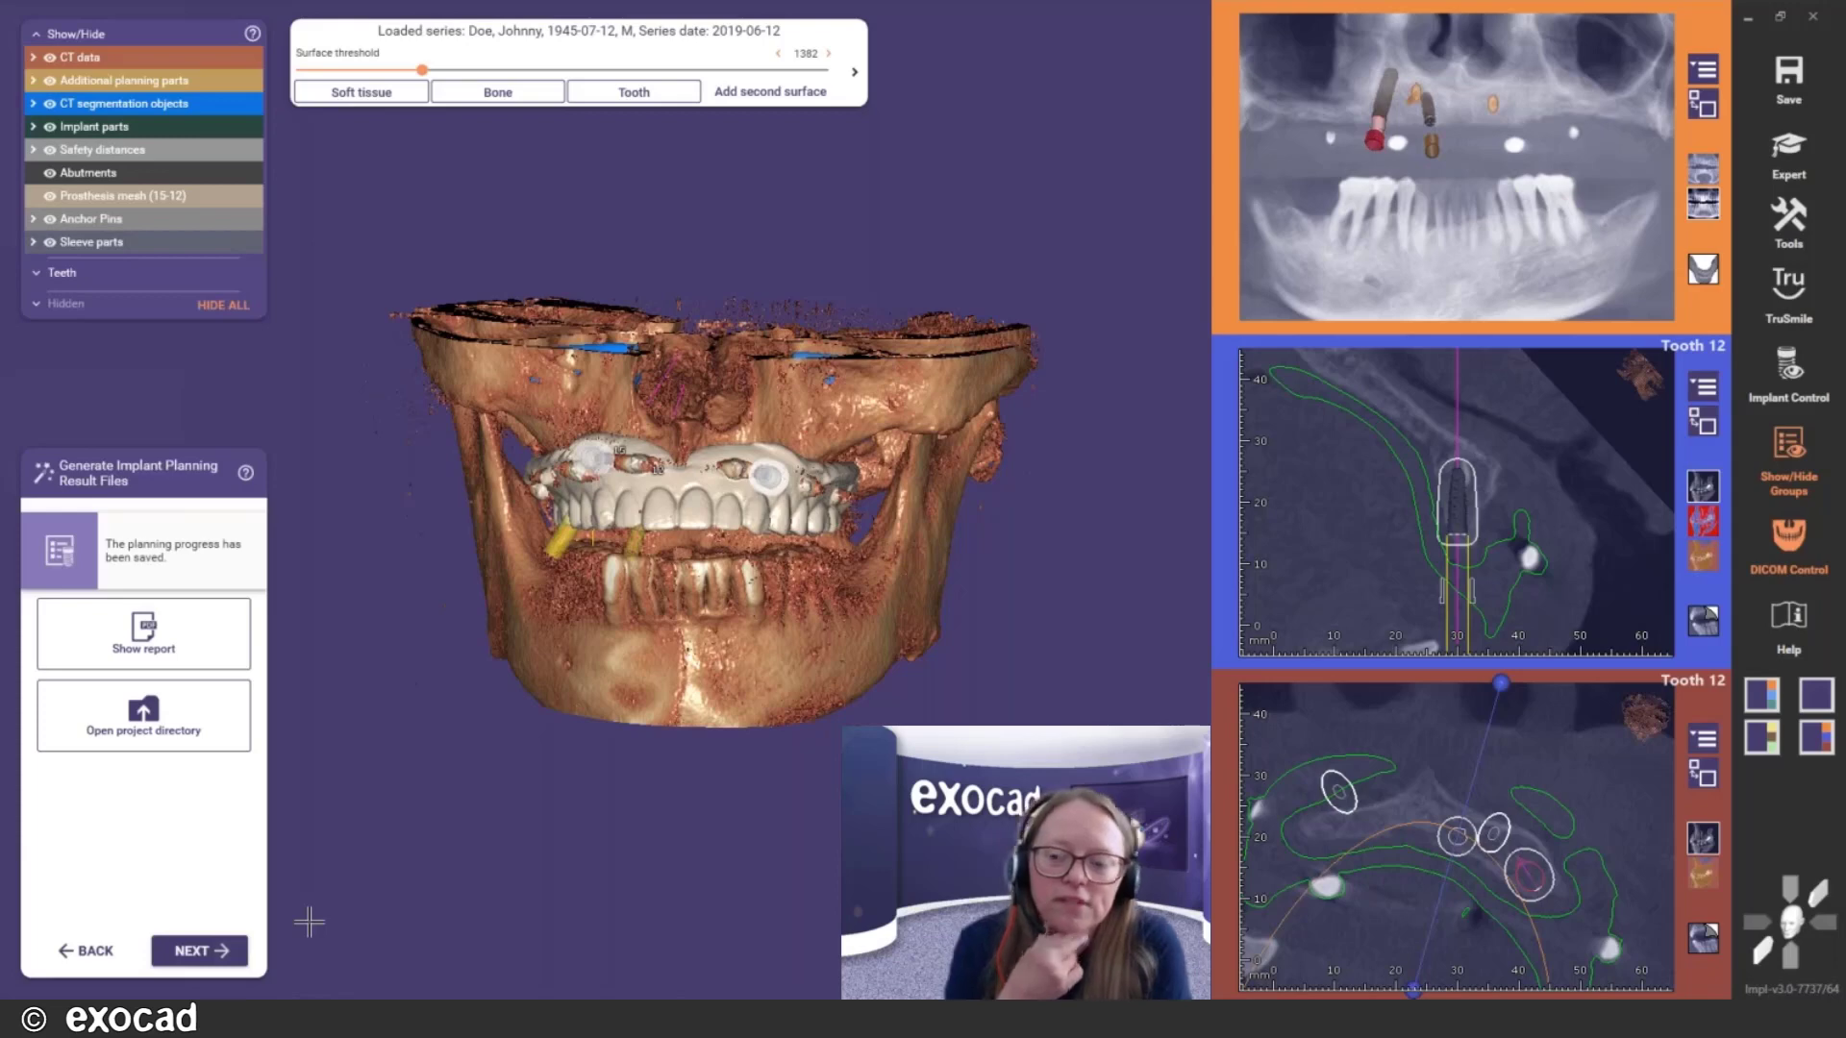
# Check the implant angles and the topmost part angles between teeth 15 and 12 in Implant Control
pyautogui.moveTo(681, 562)
pyautogui.mouseDown(button='right')
pyautogui.moveTo(684, 466)
pyautogui.moveTo(710, 552)
pyautogui.mouseUp(button='right')
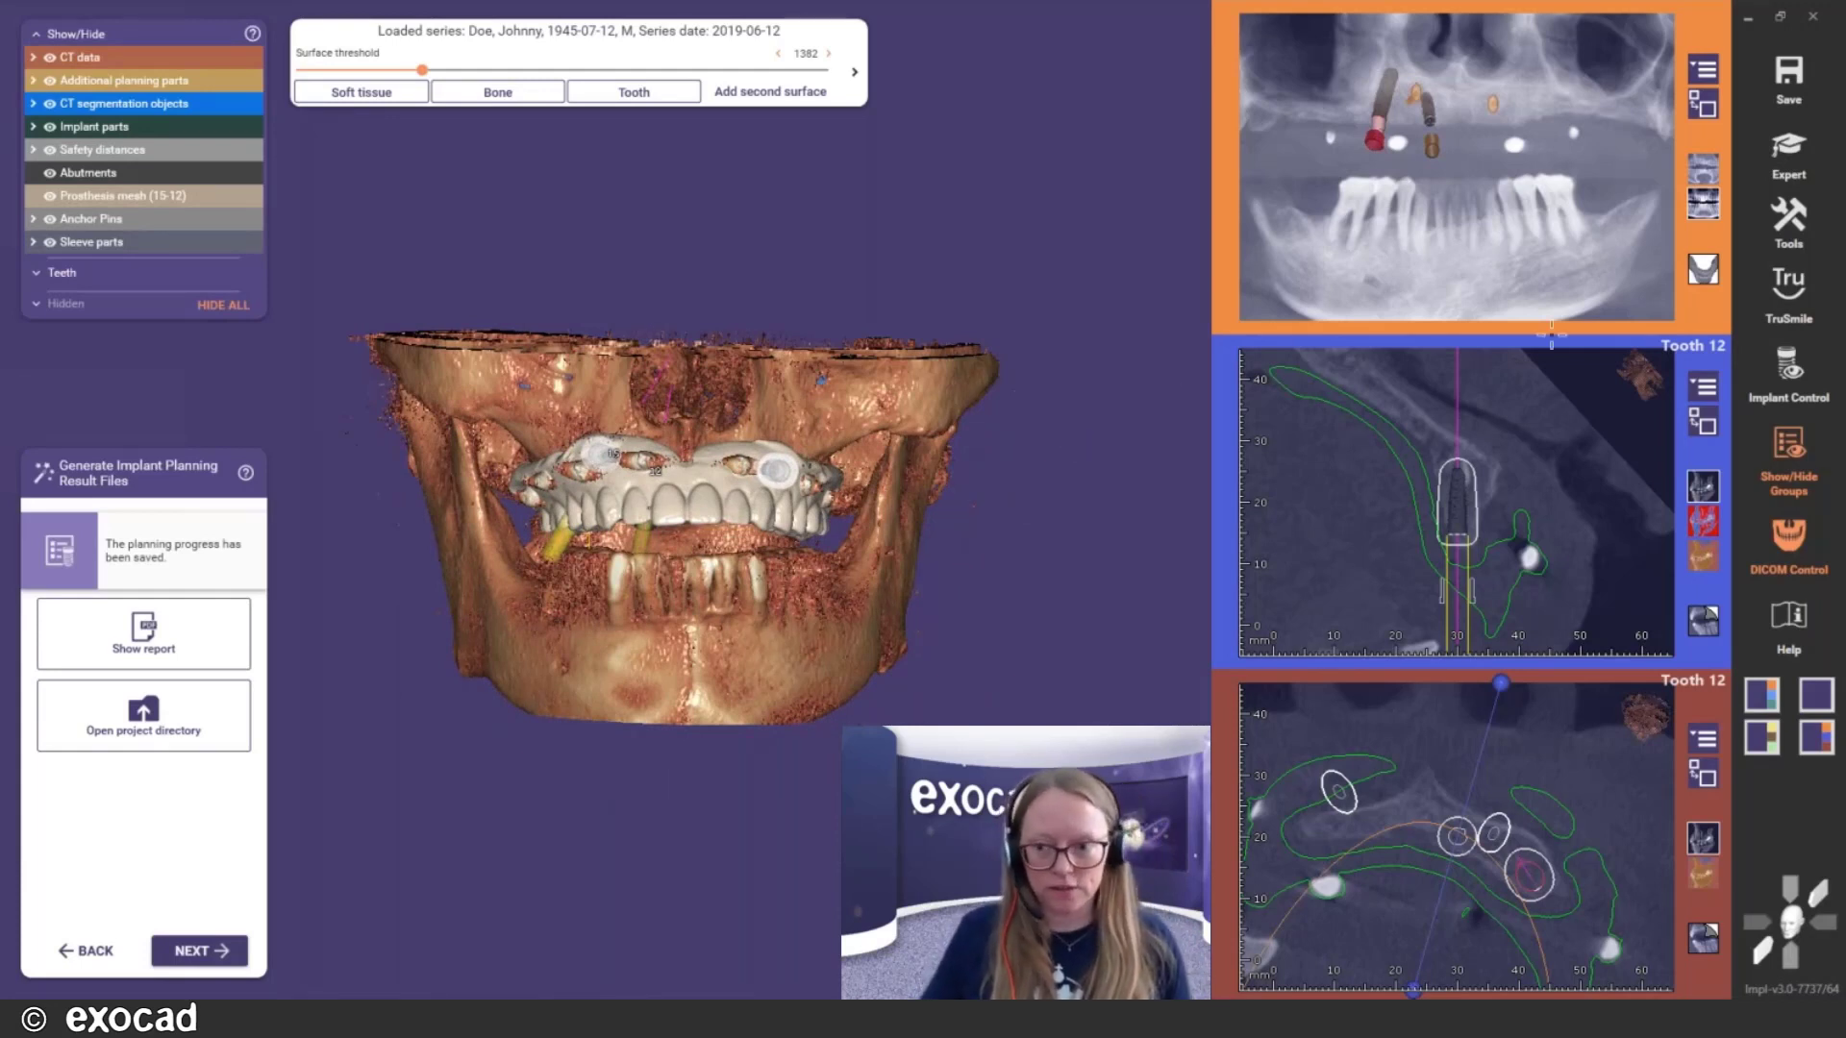
pyautogui.click(1786, 376)
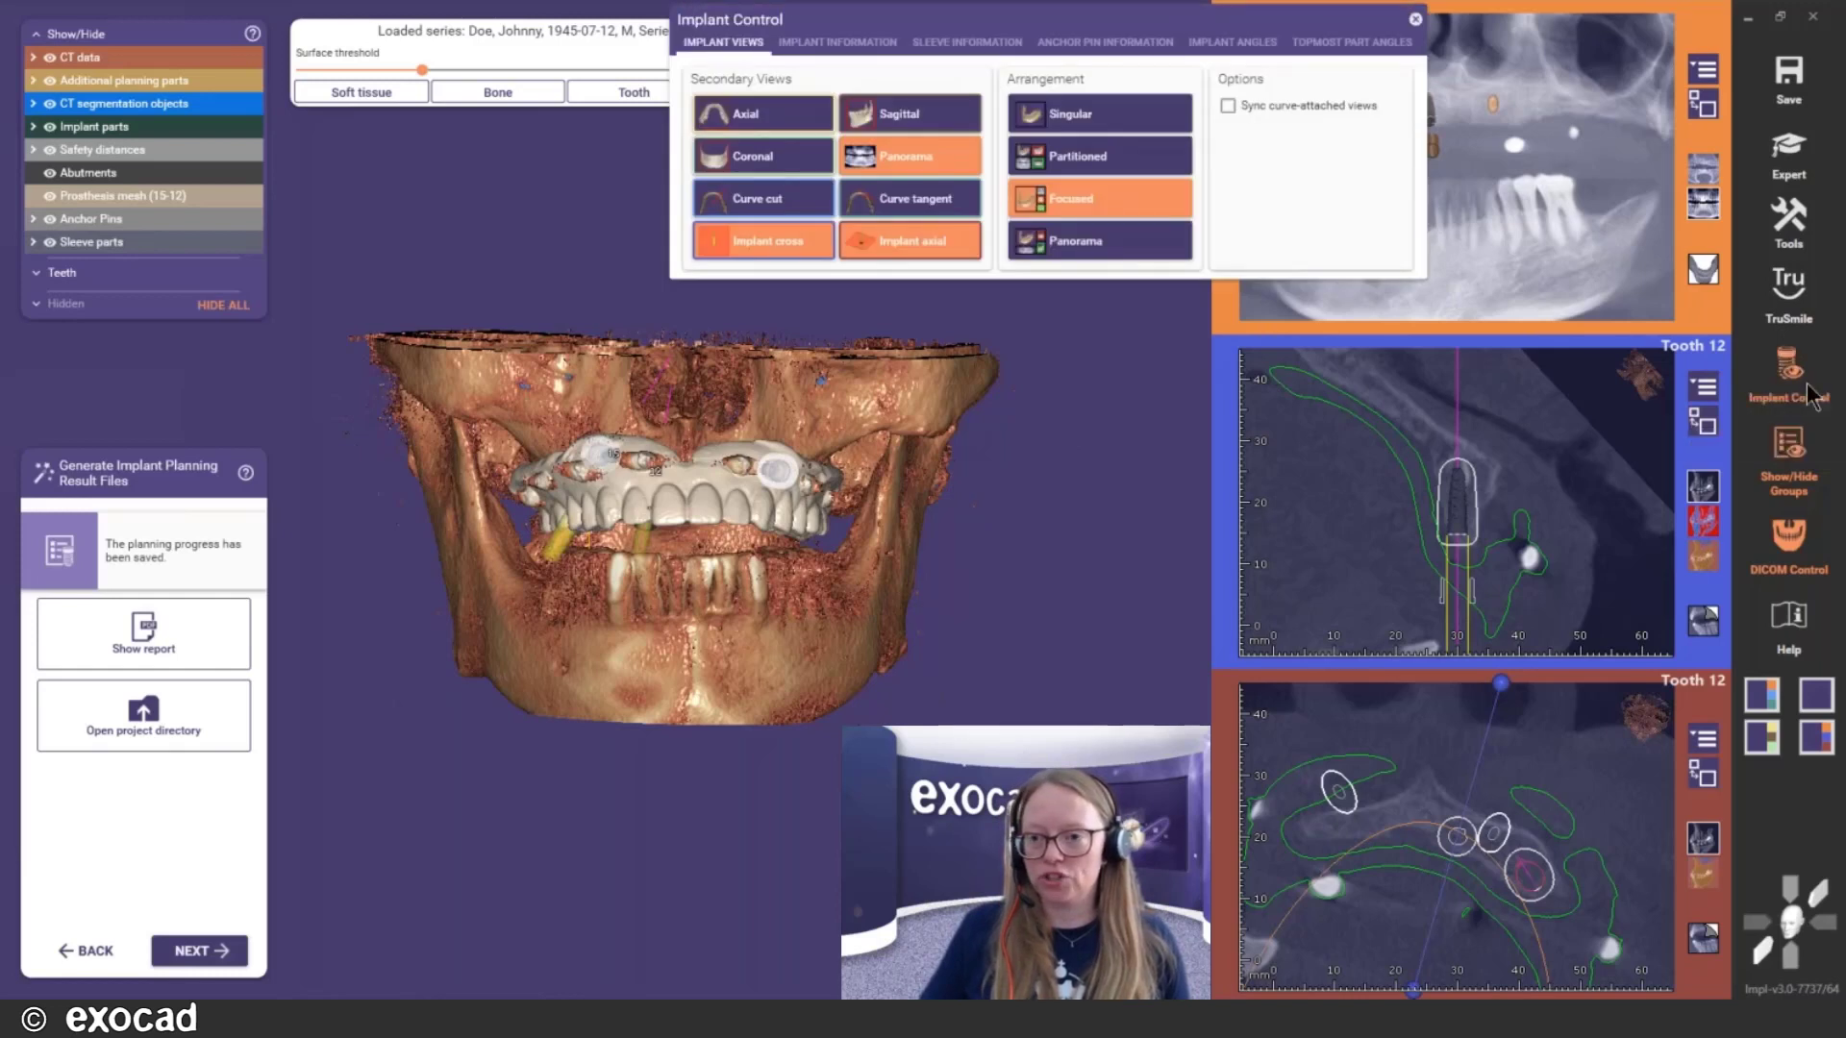
pyautogui.click(1226, 44)
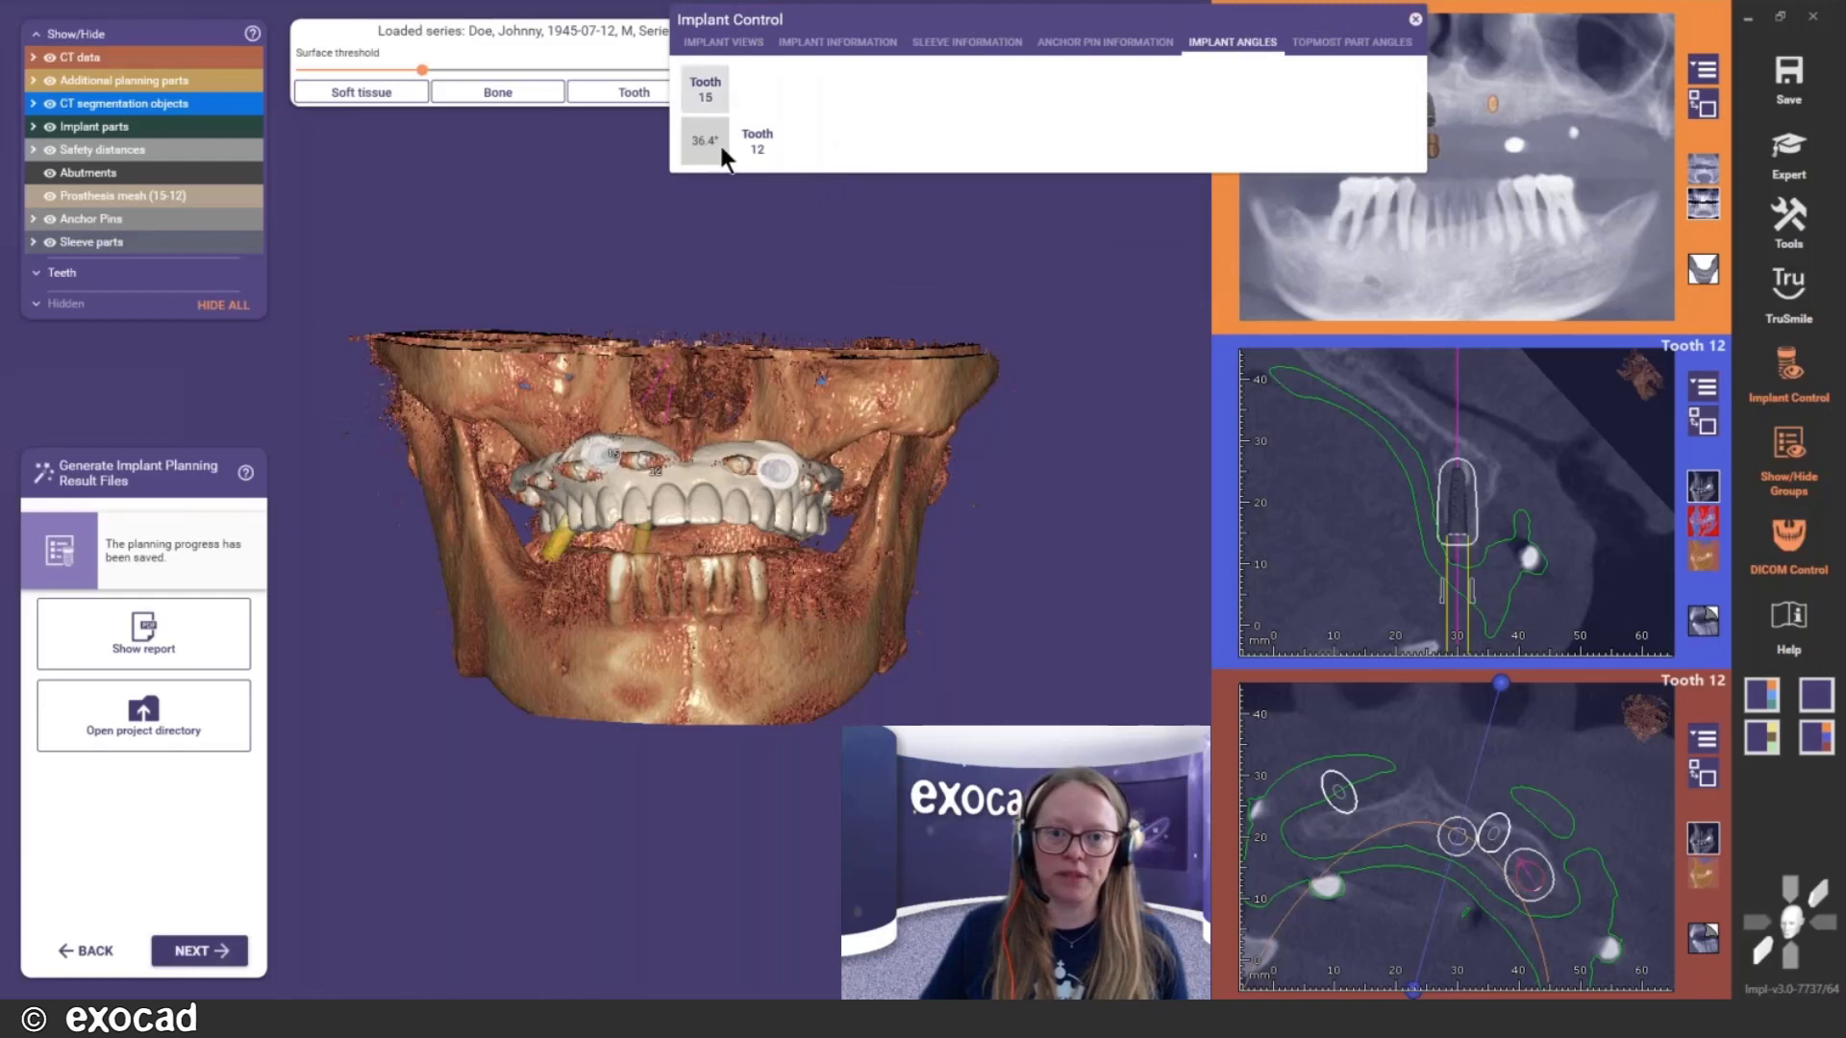
pyautogui.click(1348, 45)
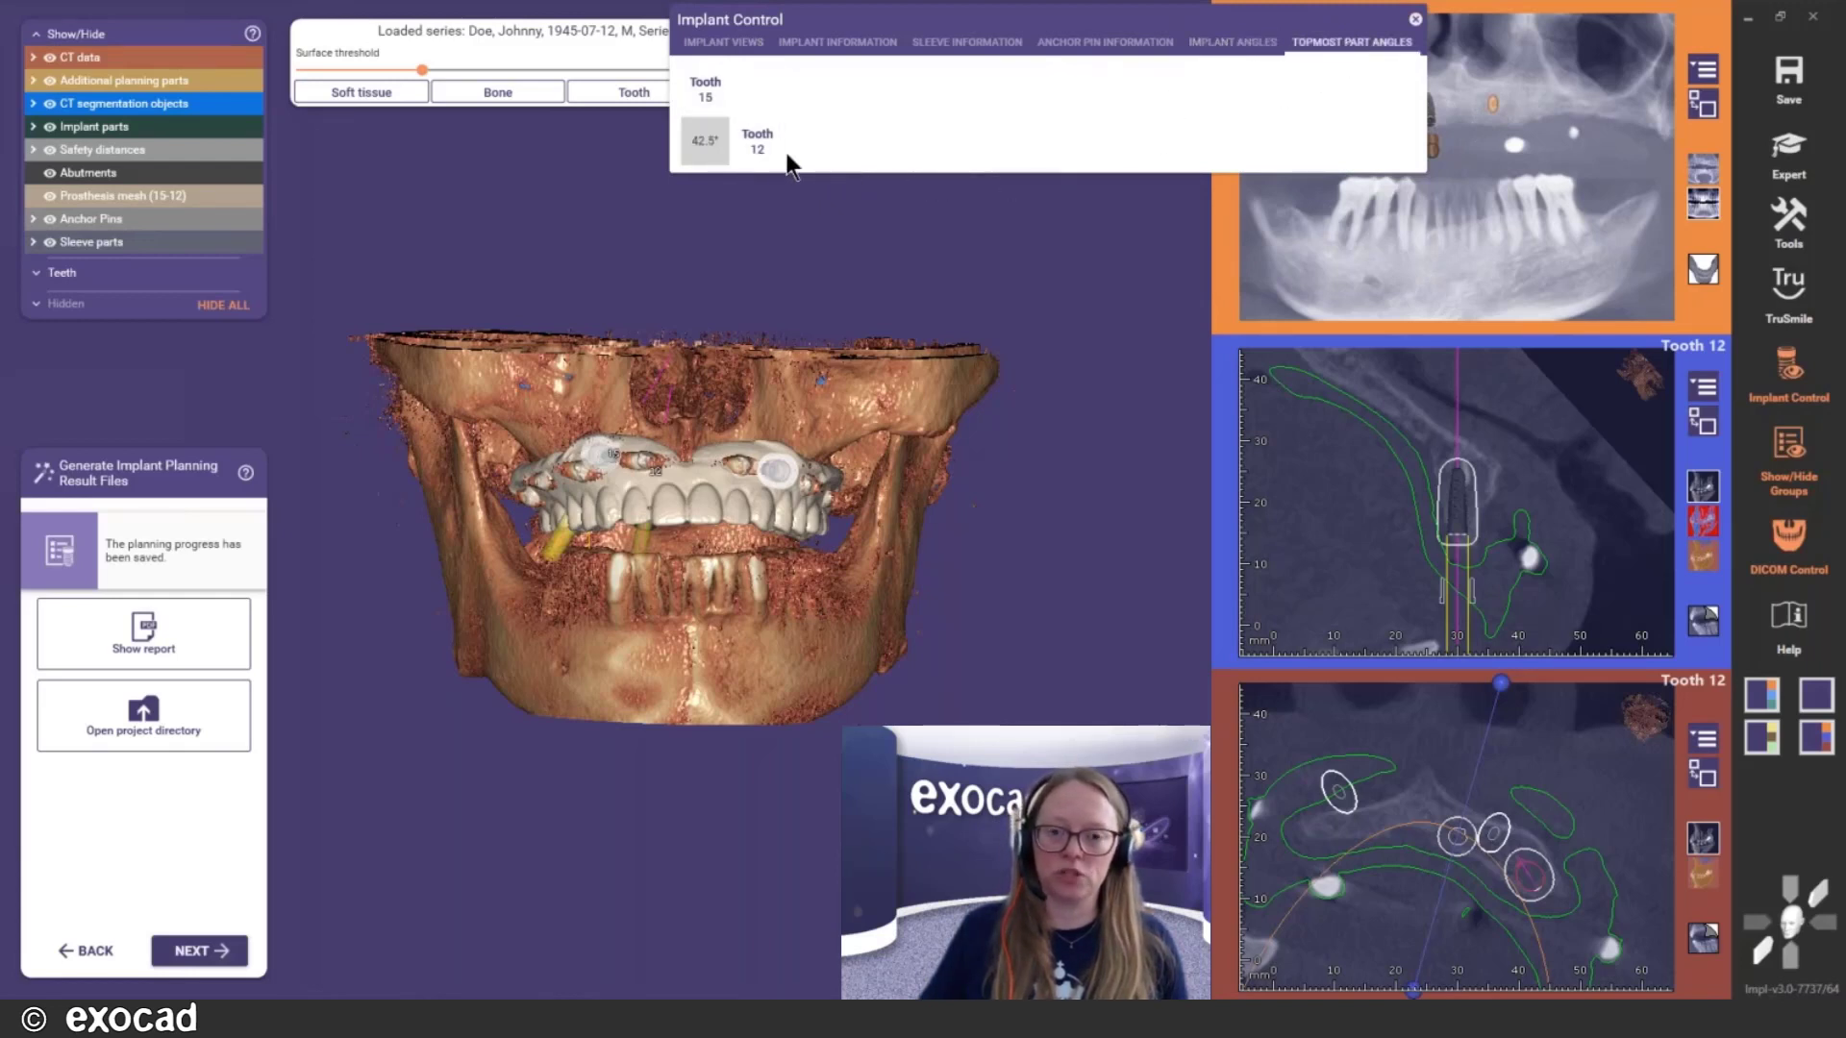
# Hide the prosthesis mesh, CT data and safety distances so the implants, sleeves and anchor pins can be viewed alone
pyautogui.scroll(5, 695, 685)
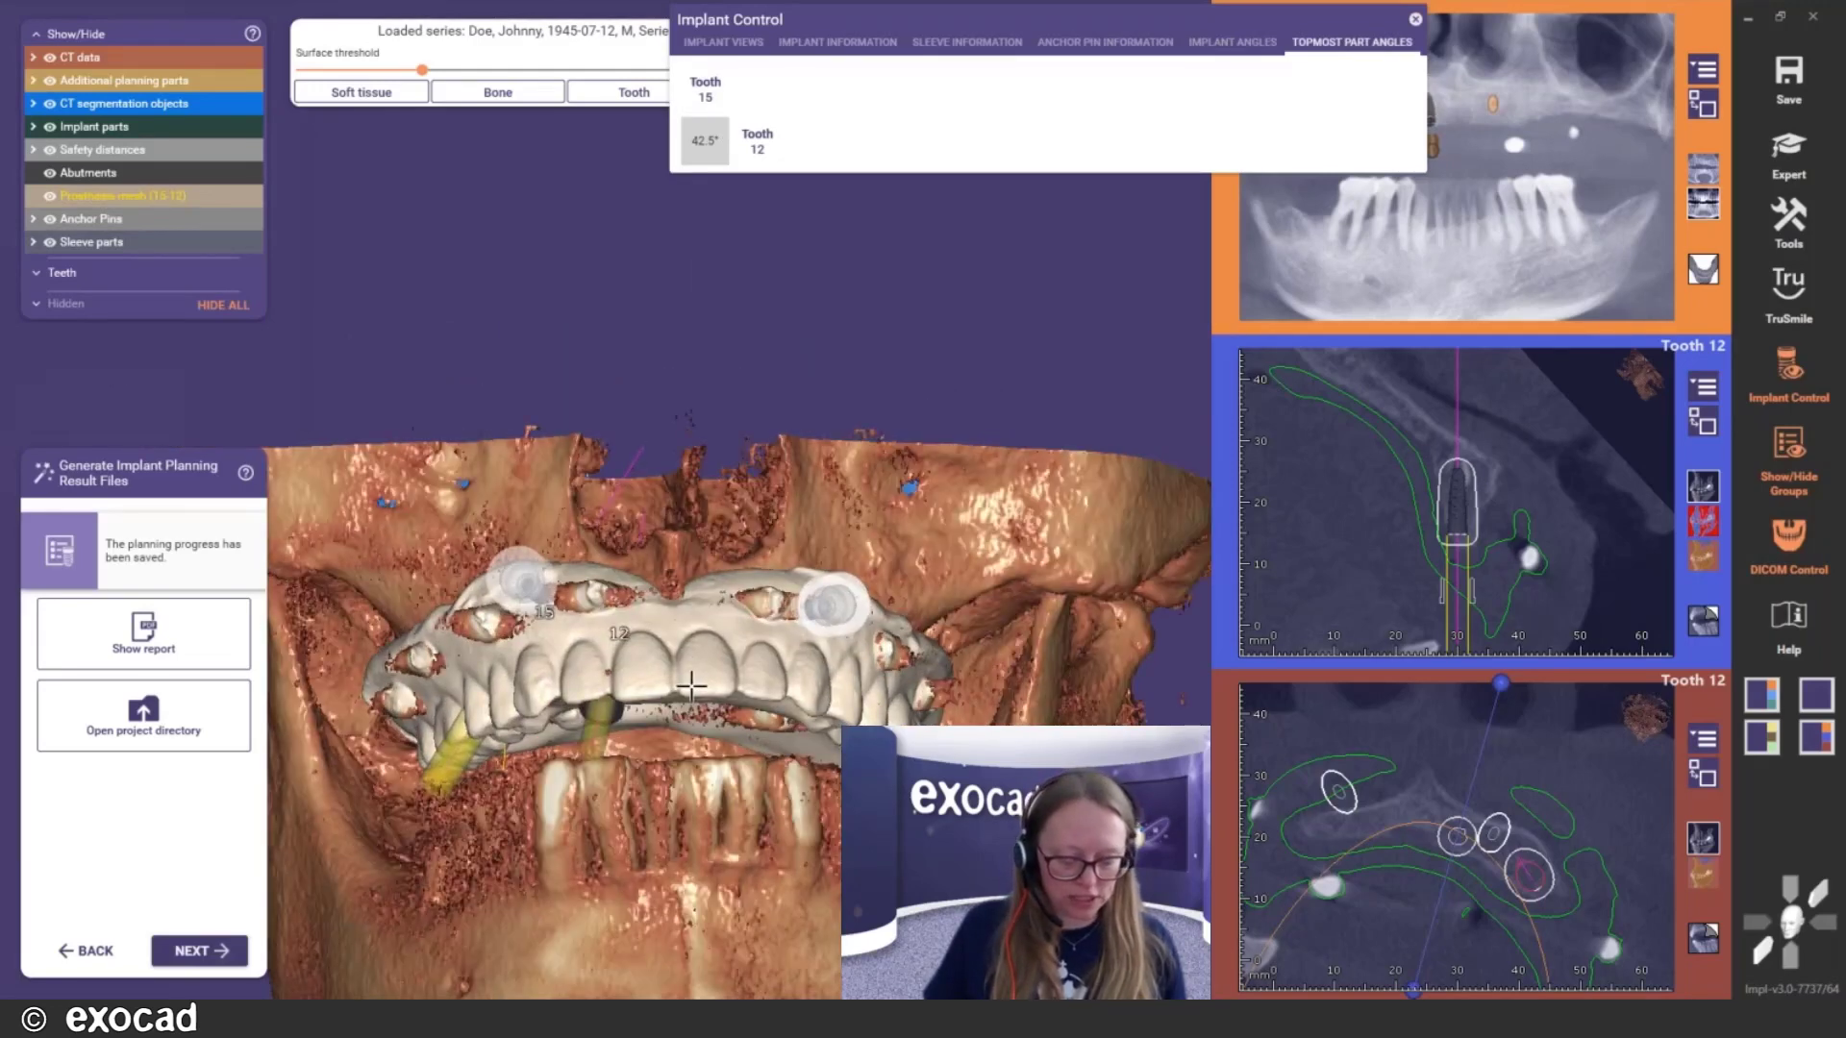
pyautogui.keyDown('ctrl'); pyautogui.click(691, 685); pyautogui.keyUp('ctrl')
pyautogui.moveTo(727, 800); pyautogui.dragTo(661, 749, button='right')
pyautogui.keyDown('ctrl'); pyautogui.click(720, 766); pyautogui.keyUp('ctrl')
pyautogui.scroll(3, 568, 749)
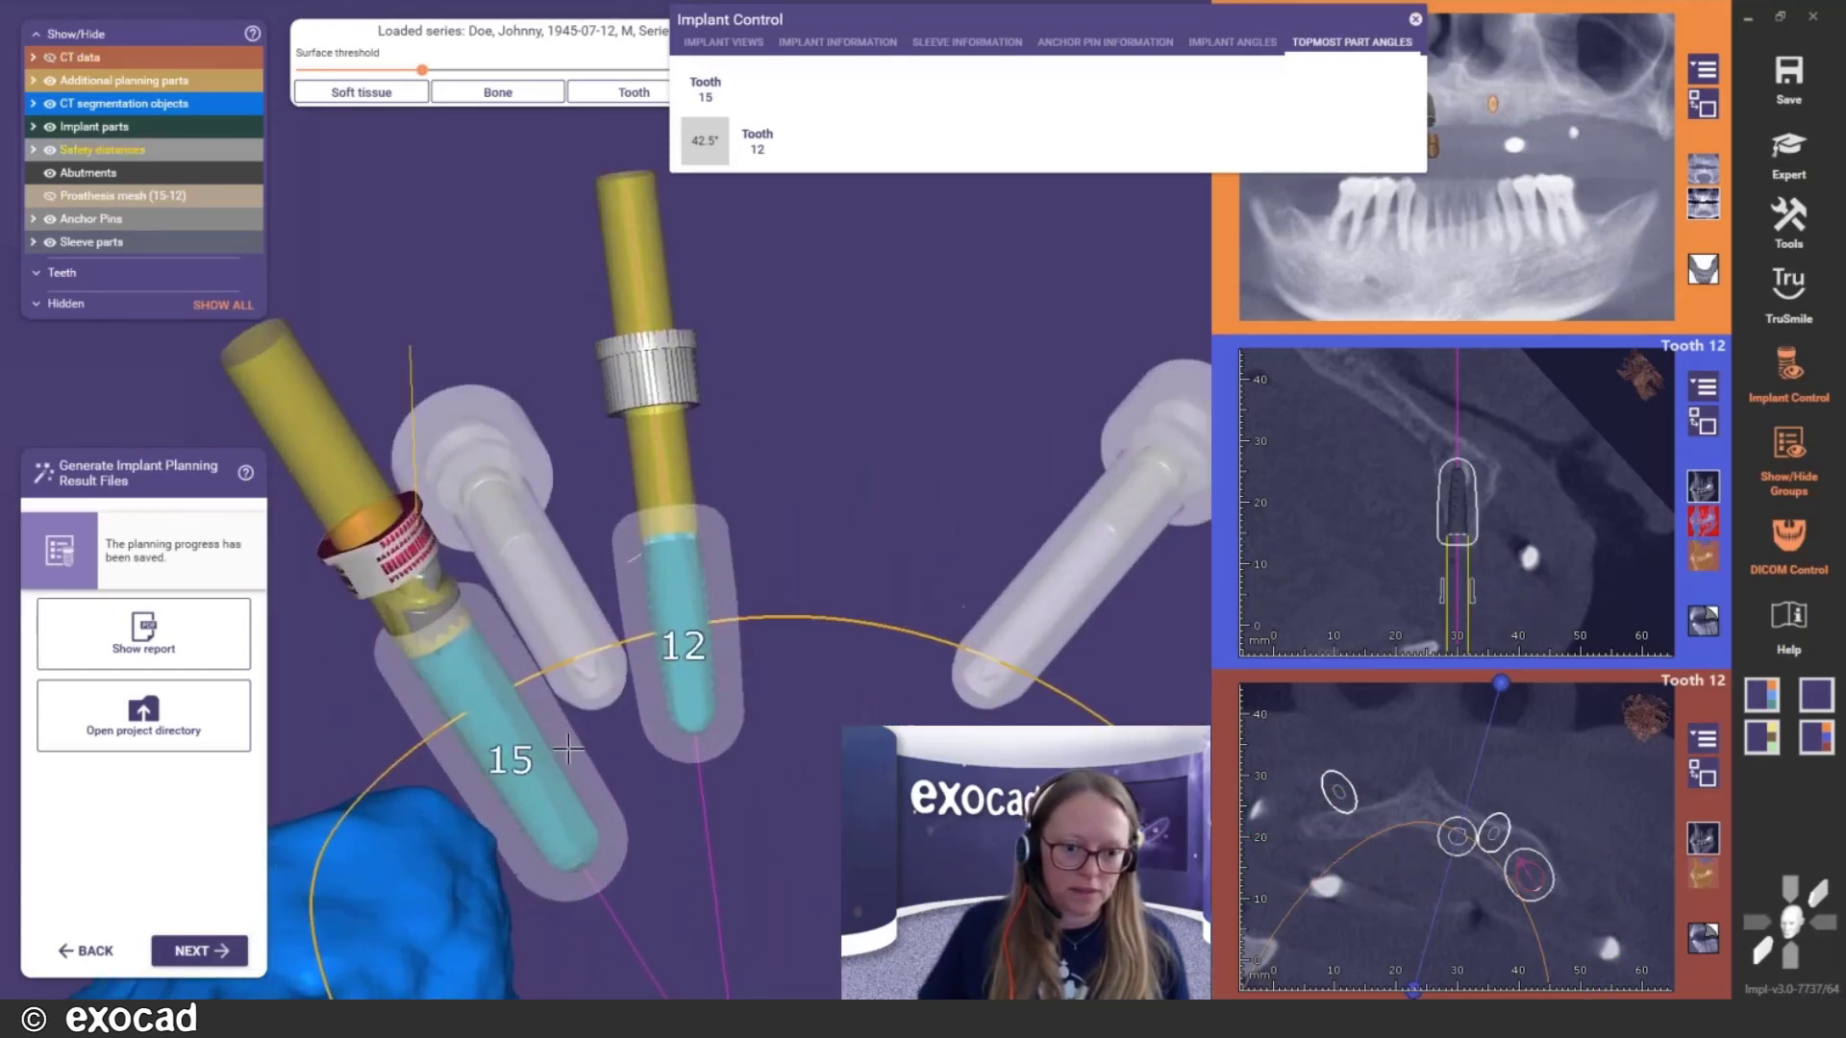
pyautogui.scroll(3, 565, 750)
pyautogui.moveTo(563, 750); pyautogui.dragTo(654, 775, button='middle')
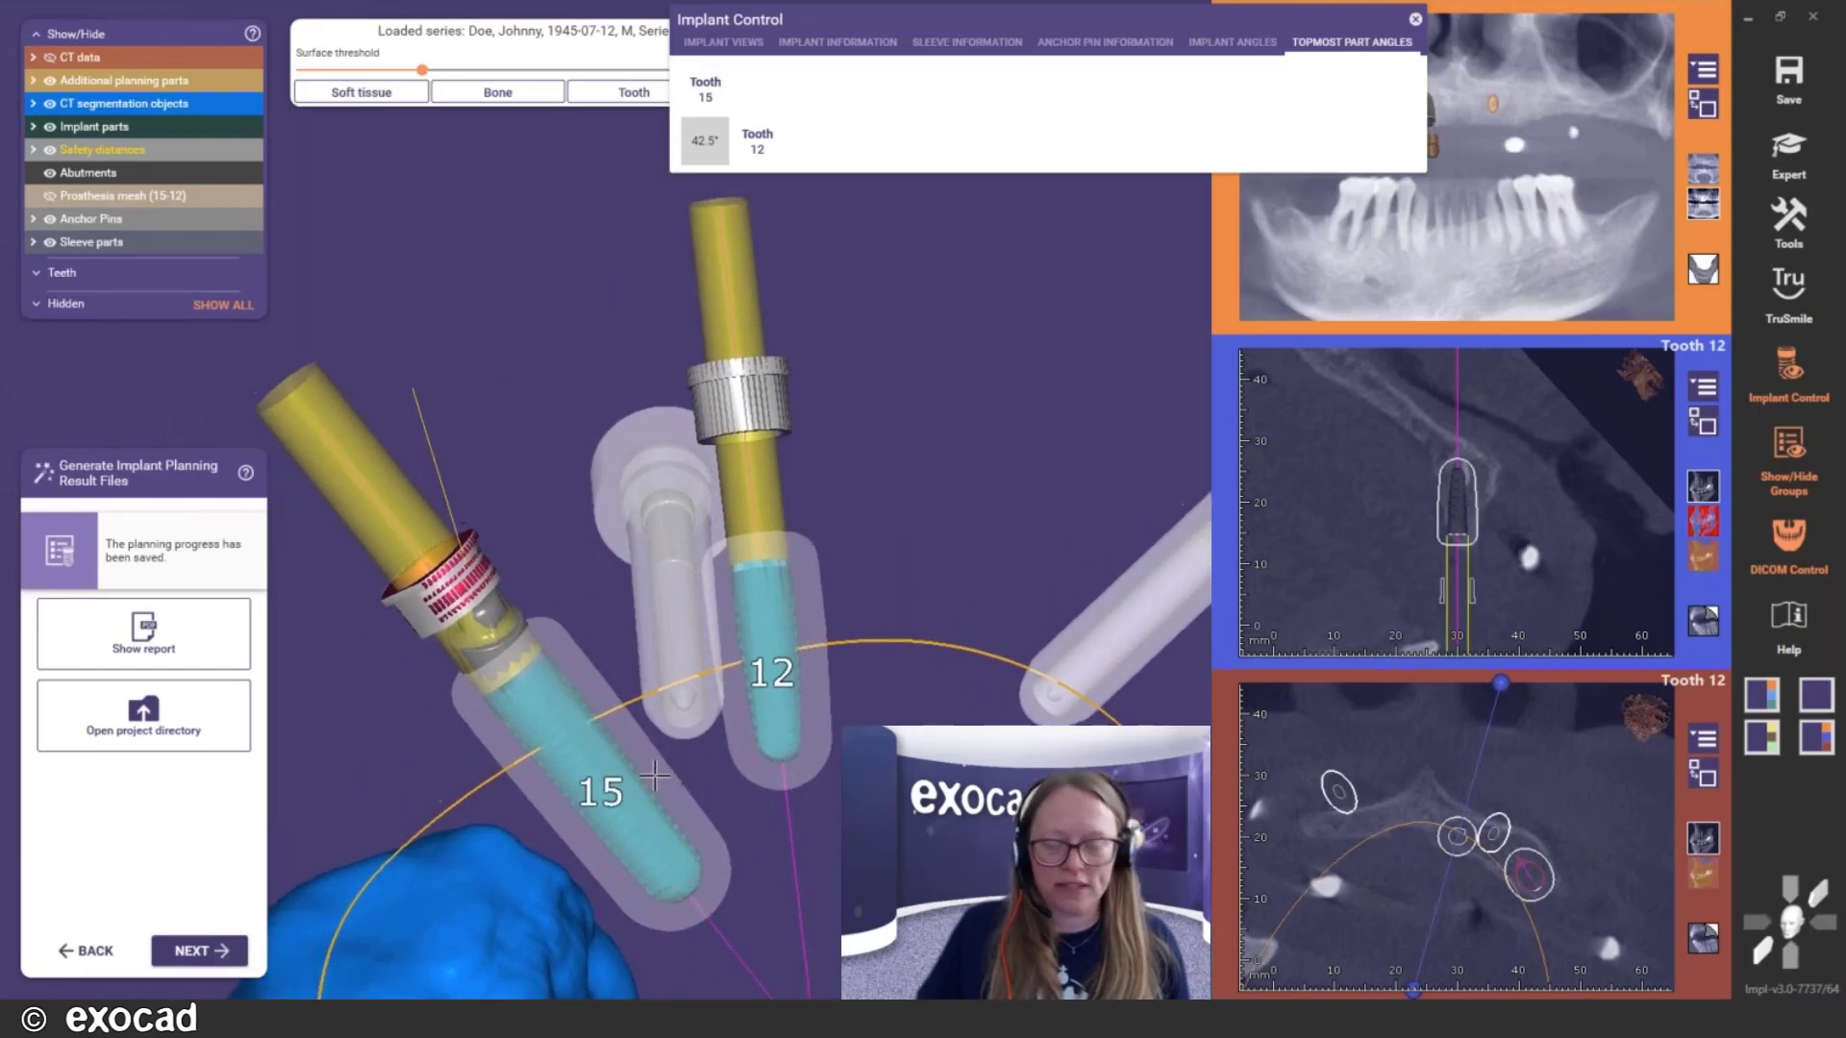
pyautogui.moveTo(717, 755); pyautogui.dragTo(705, 735, button='right')
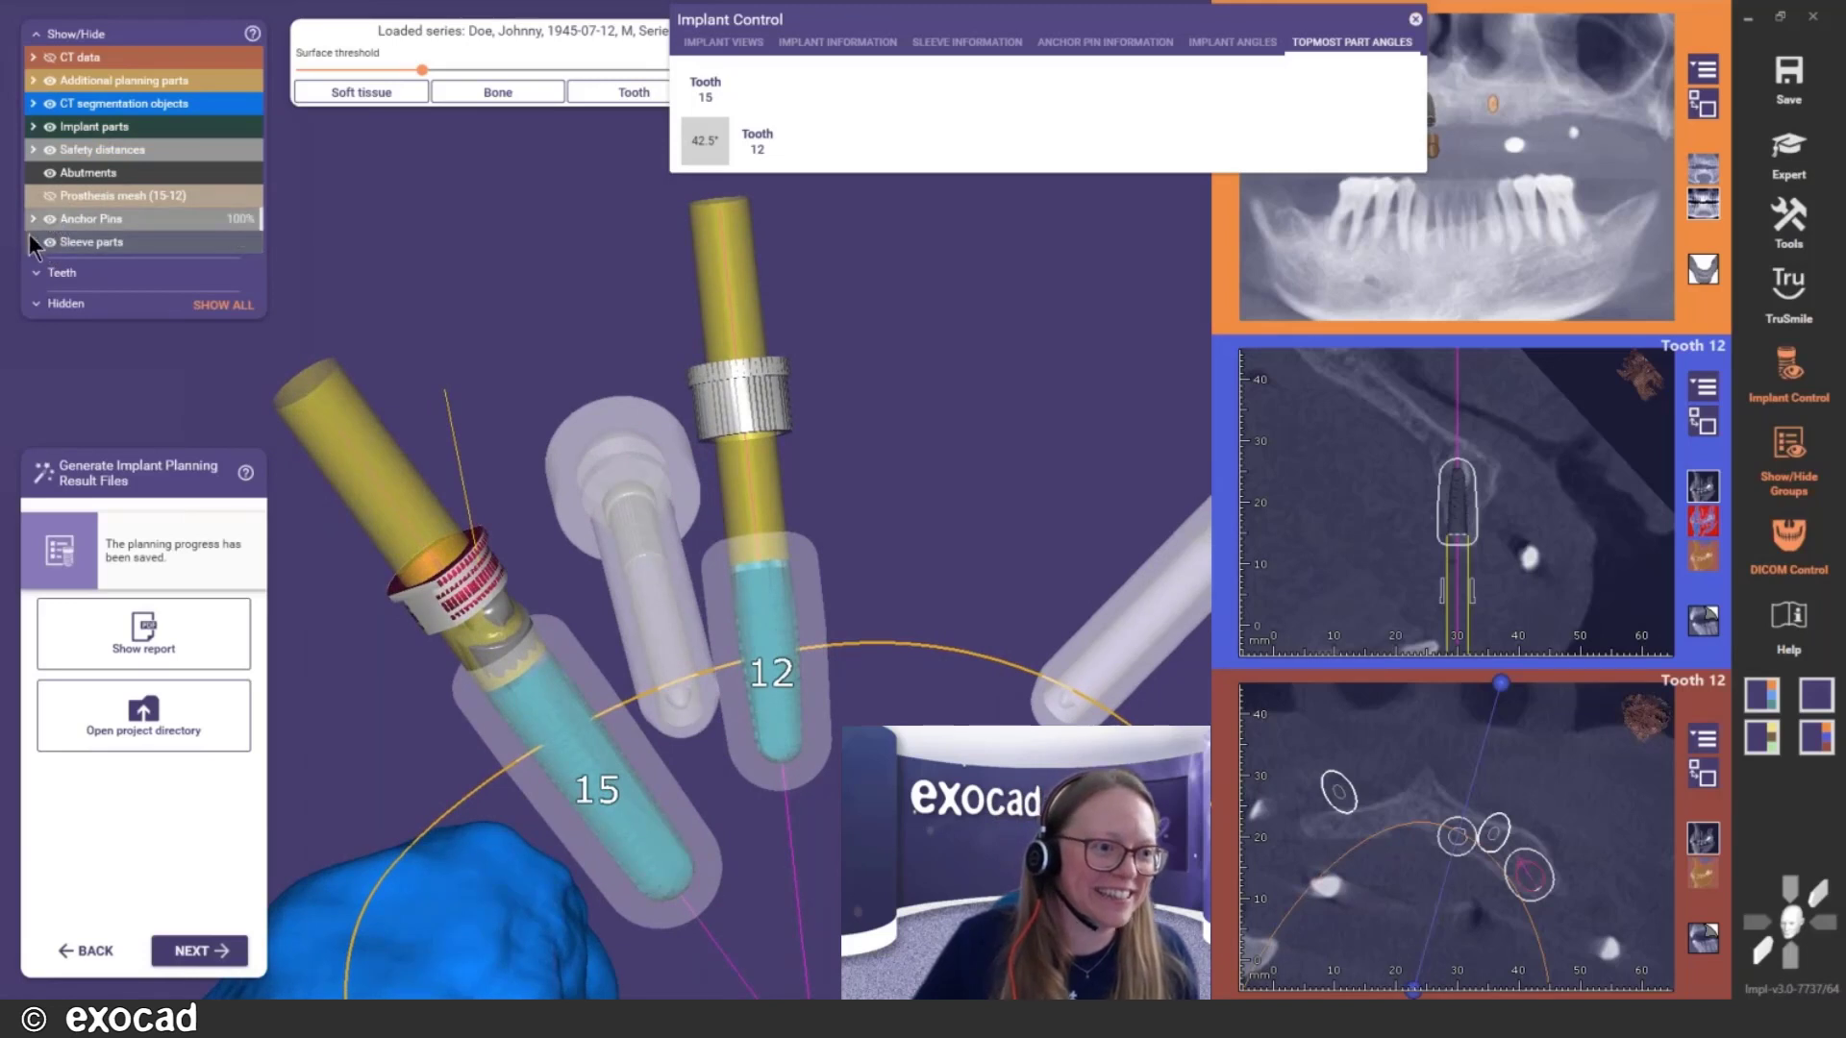
pyautogui.click(49, 149)
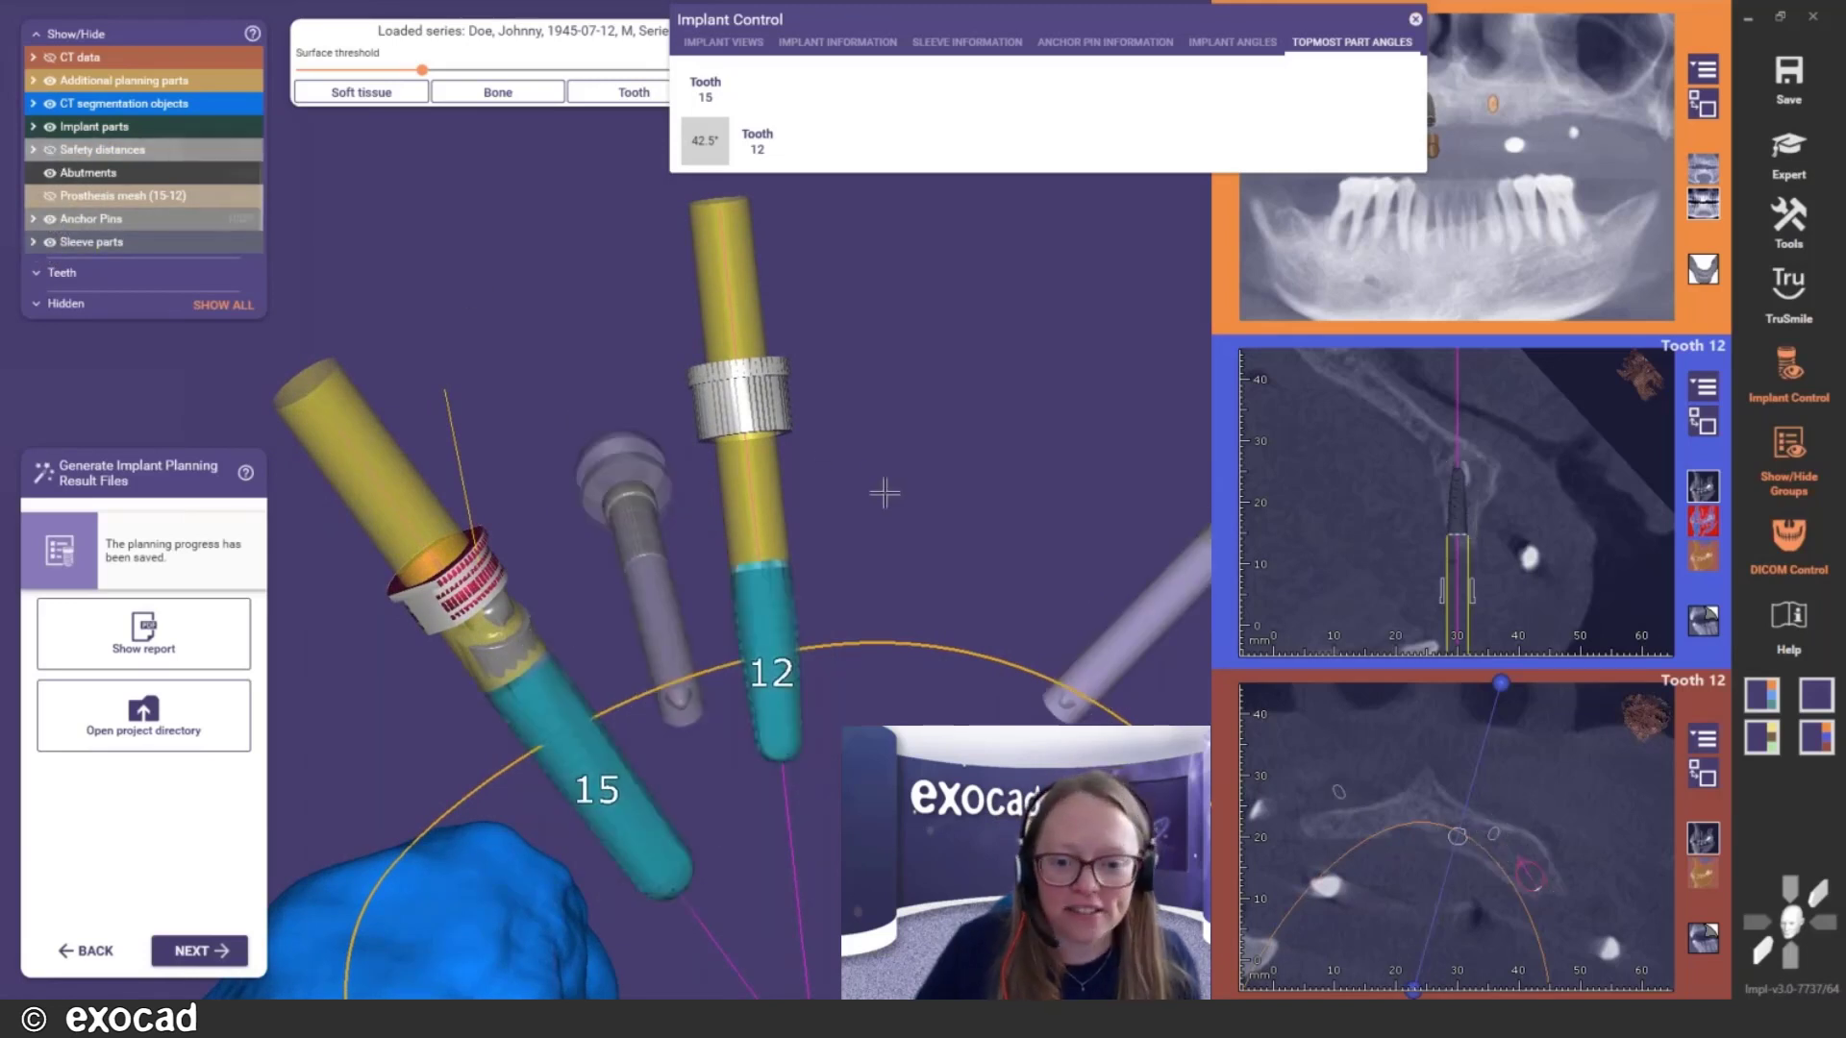
pyautogui.moveTo(885, 498); pyautogui.dragTo(876, 488, button='right')
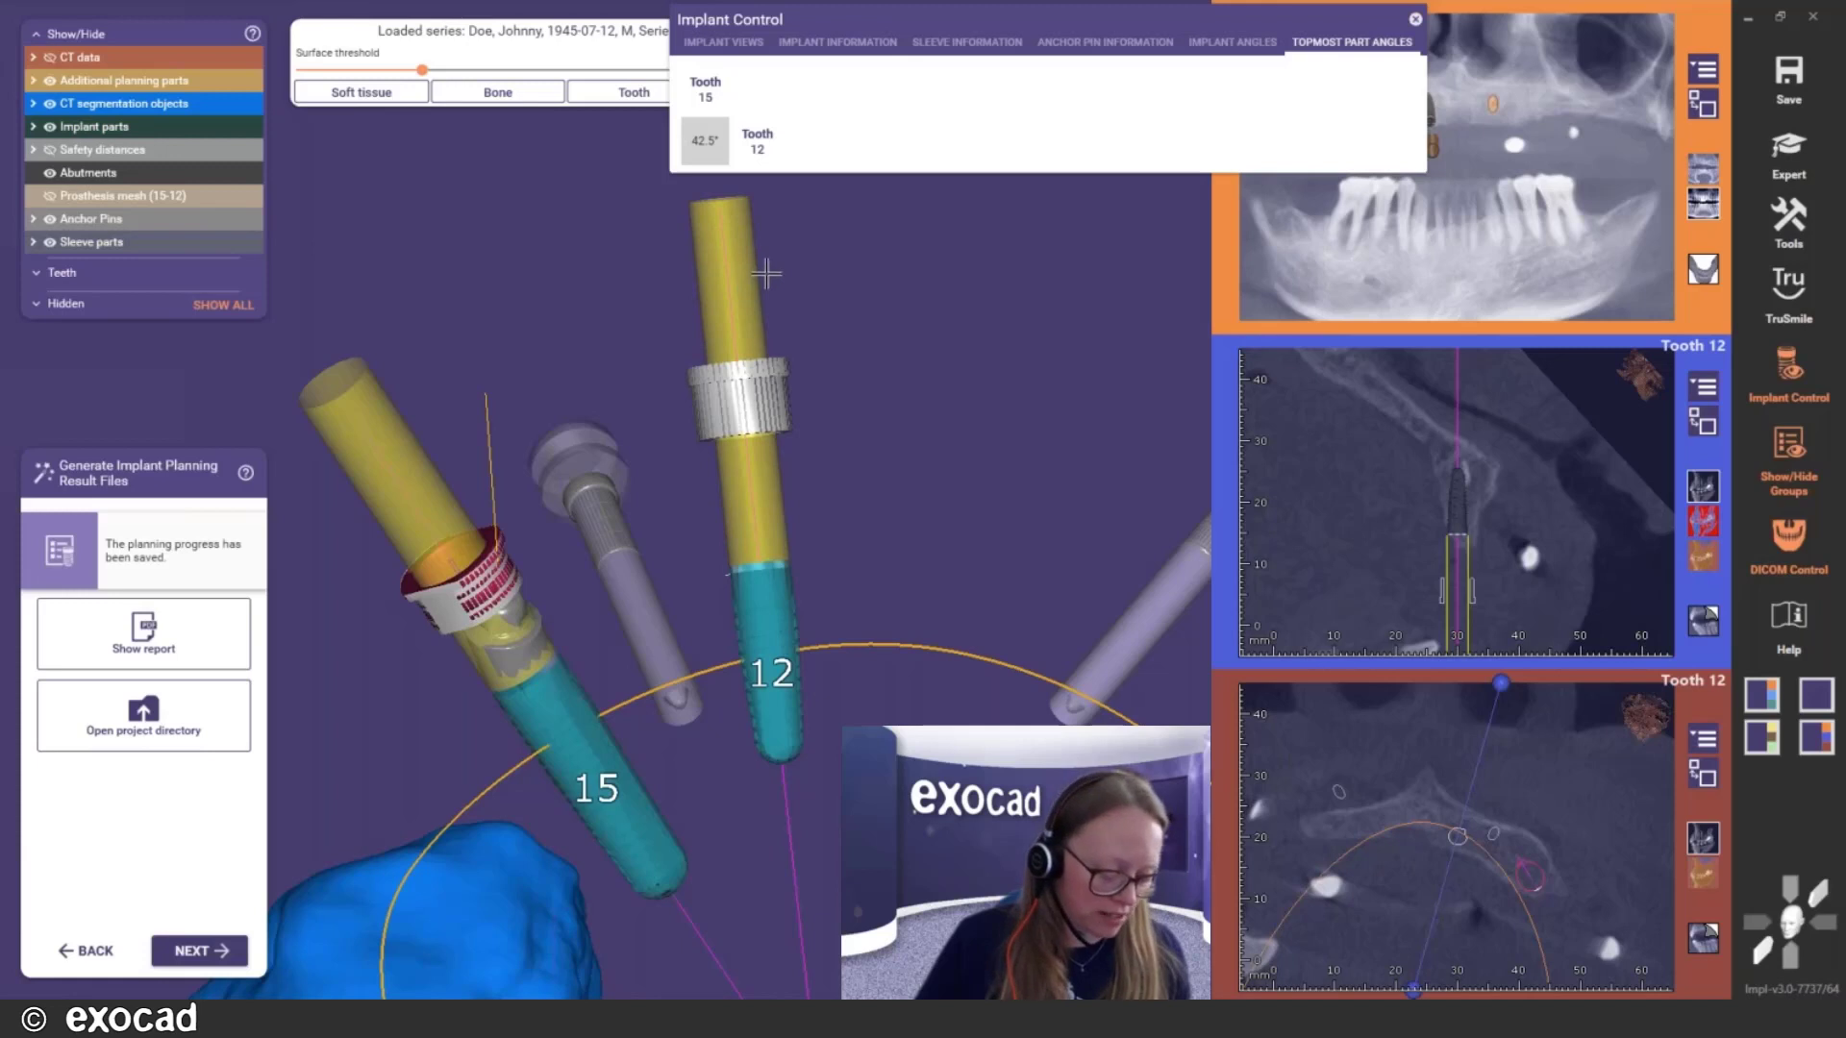
# Hide the yellow cylinders running through the sleeves of teeth 12 and 15, leaving the implants and their axes
pyautogui.keyDown('ctrl'); pyautogui.middleClick(700, 233); pyautogui.keyUp('ctrl')
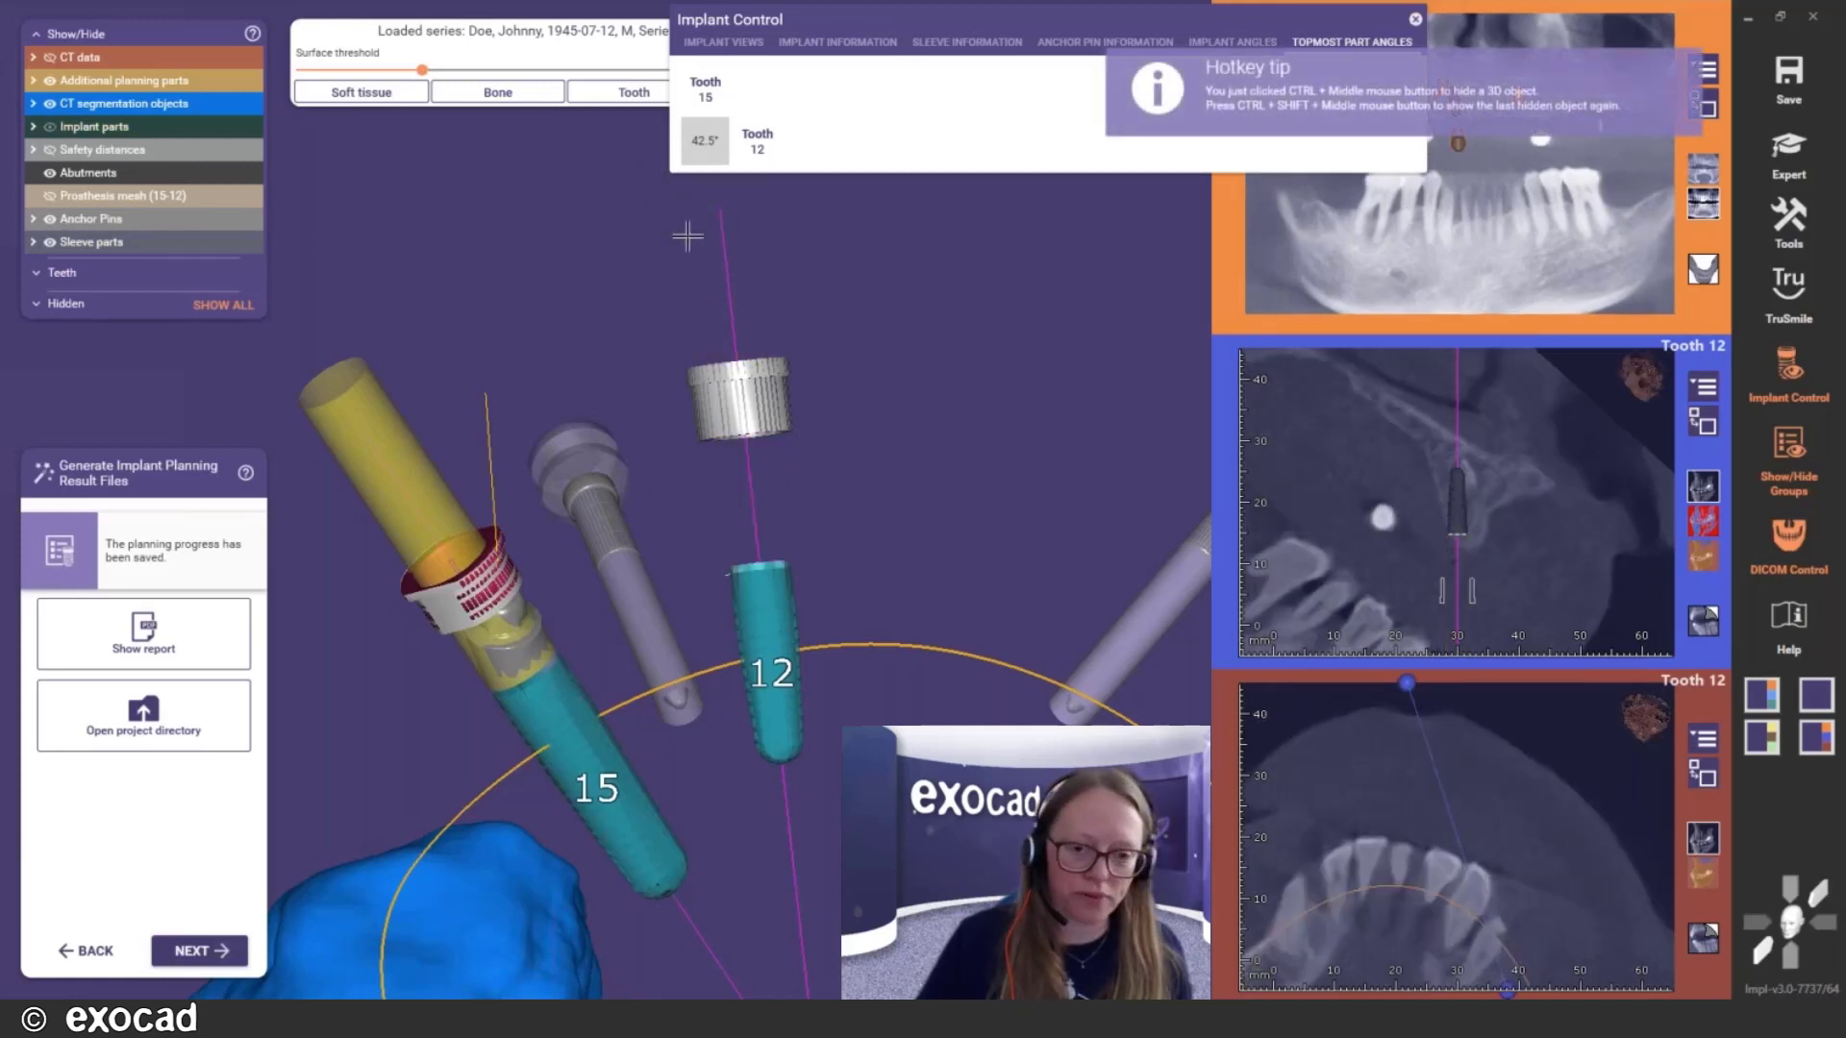
pyautogui.keyDown('ctrl'); pyautogui.middleClick(354, 392); pyautogui.keyUp('ctrl')
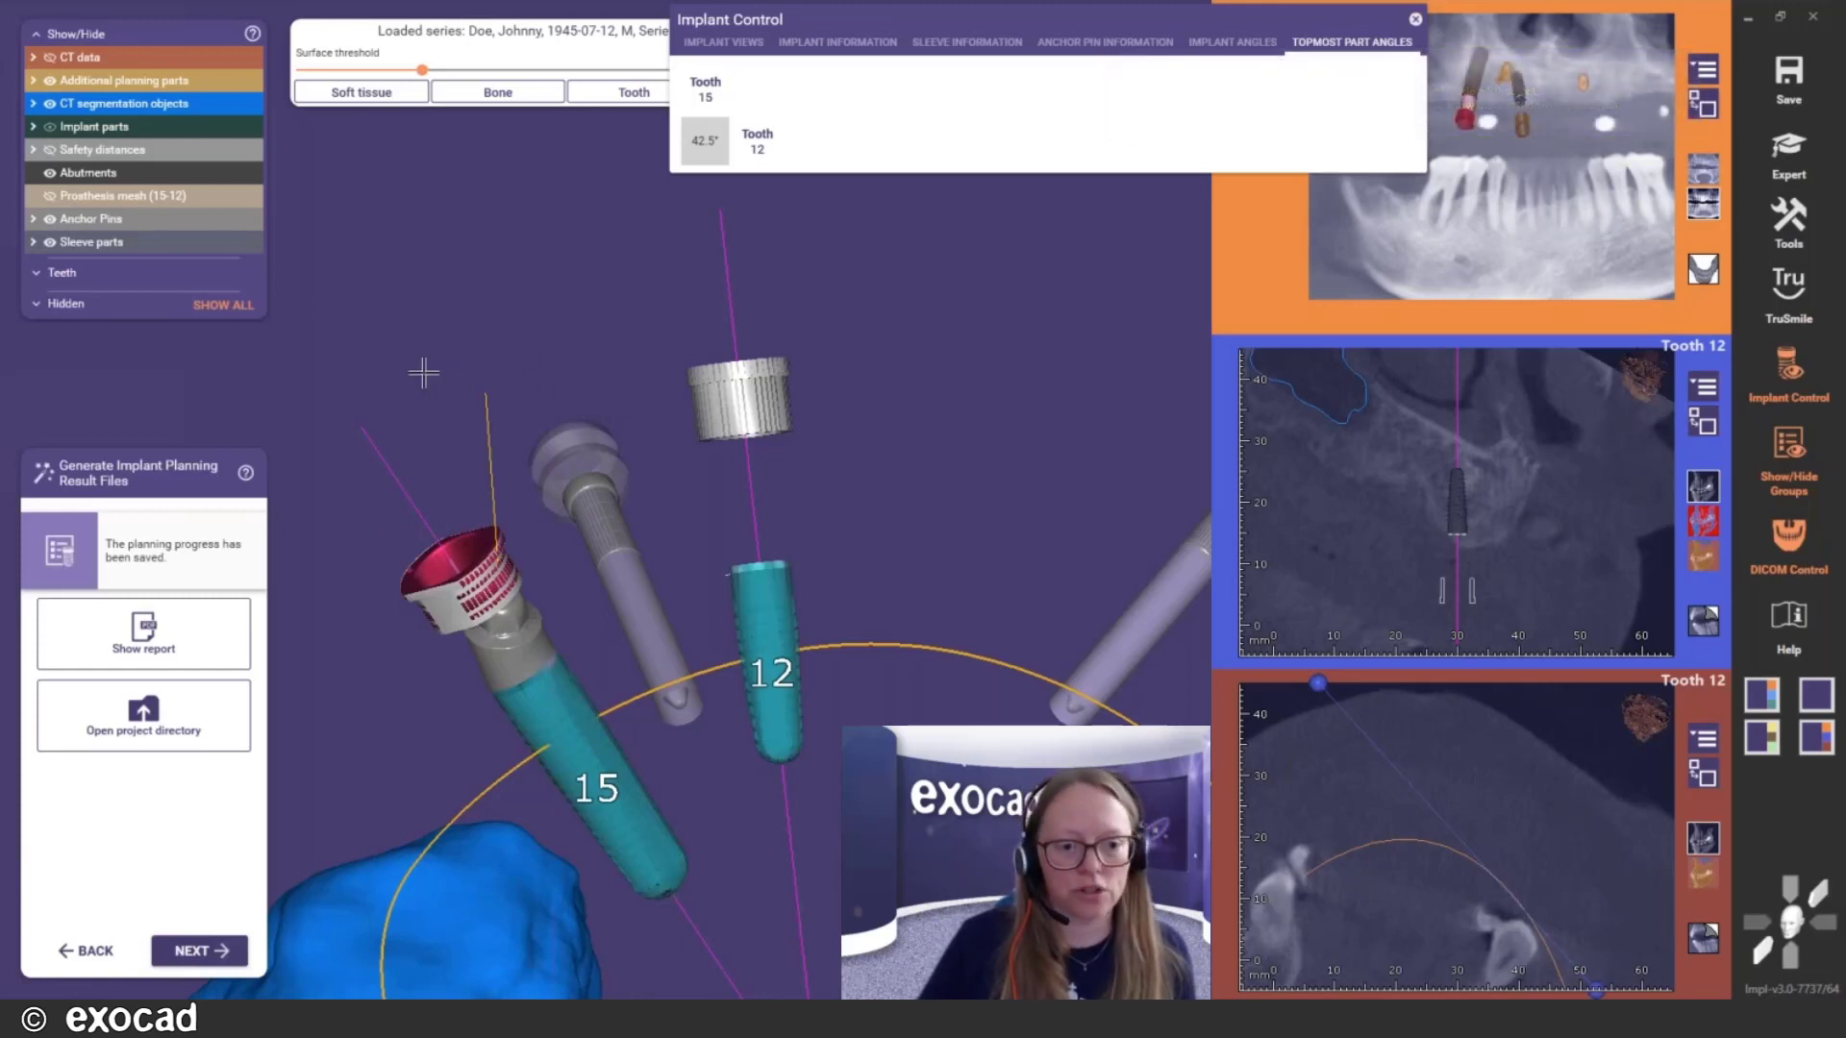
pyautogui.hotkey('ctrl', 'z')
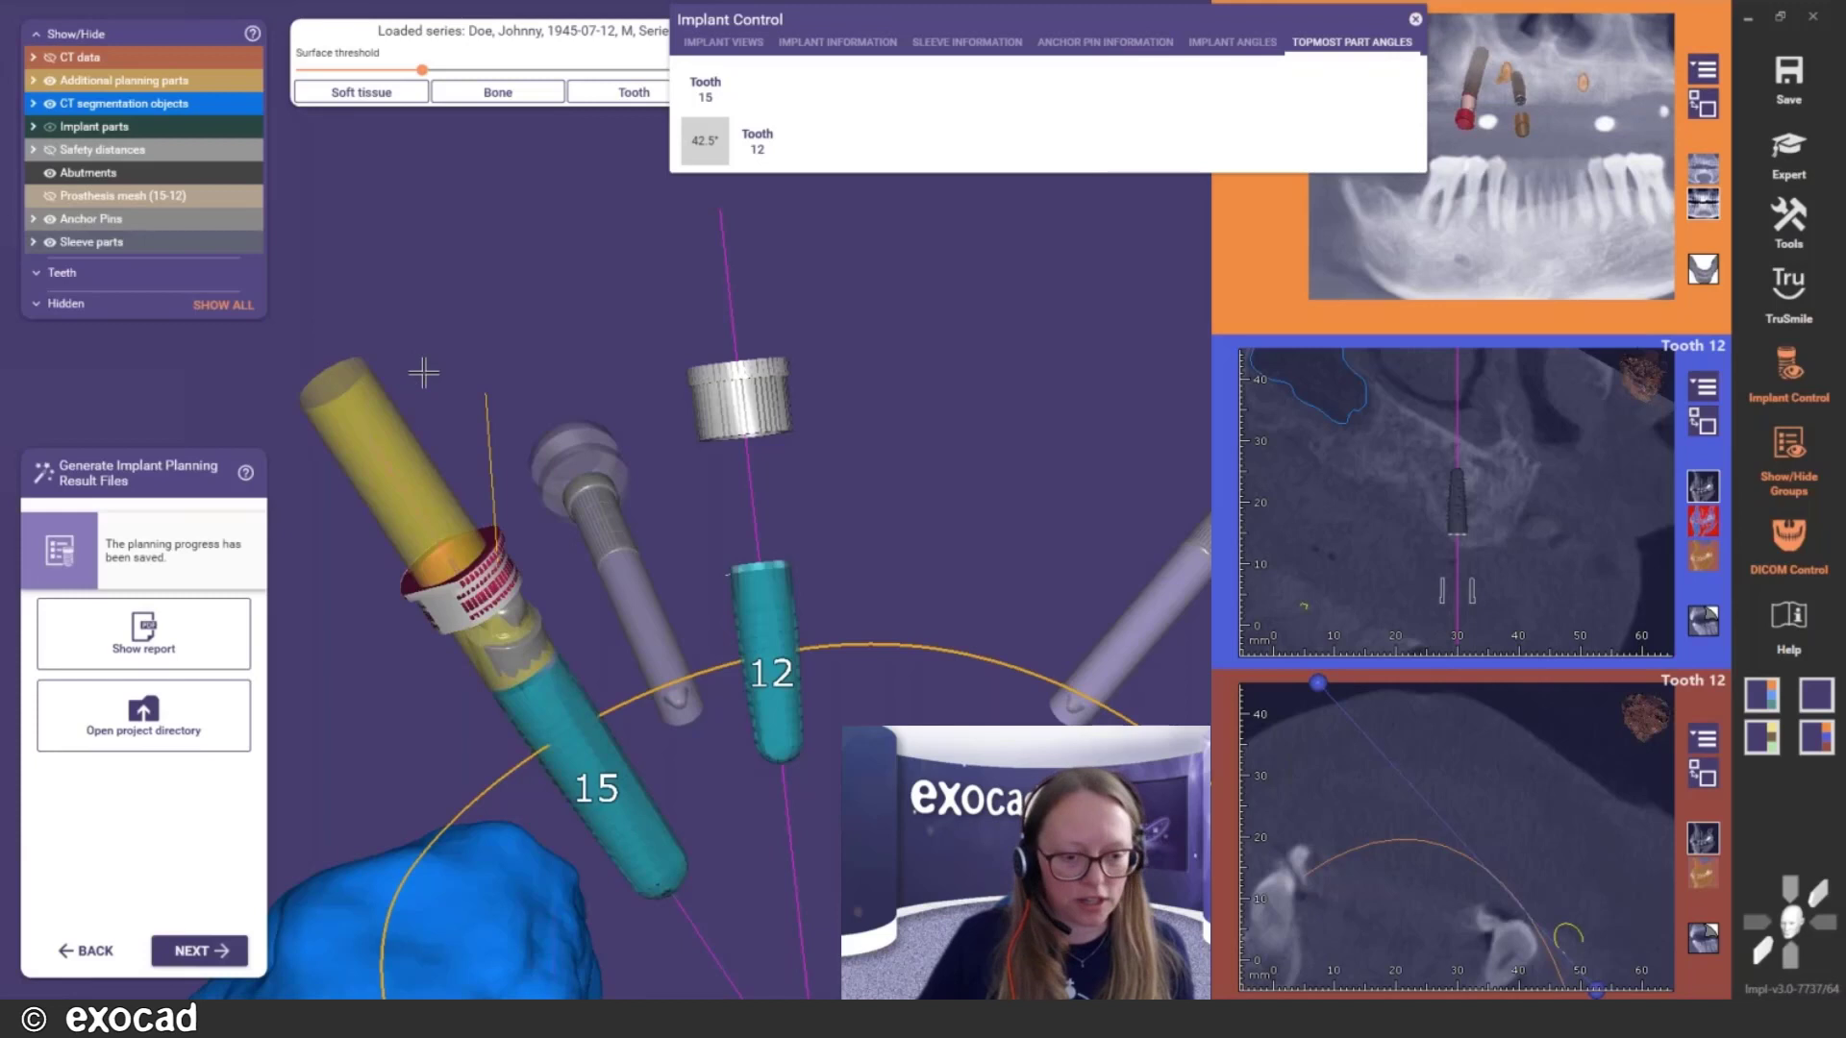
pyautogui.keyDown('ctrl'); pyautogui.click(385, 419); pyautogui.keyUp('ctrl')
# Measure the angle from the tip of implant 12 to the tip of implant 15, centred on the tooth 15 abutment, and clear the measurement
pyautogui.moveTo(727, 429); pyautogui.dragTo(734, 474, button='right')
pyautogui.moveTo(738, 612); pyautogui.dragTo(739, 612, button='right')
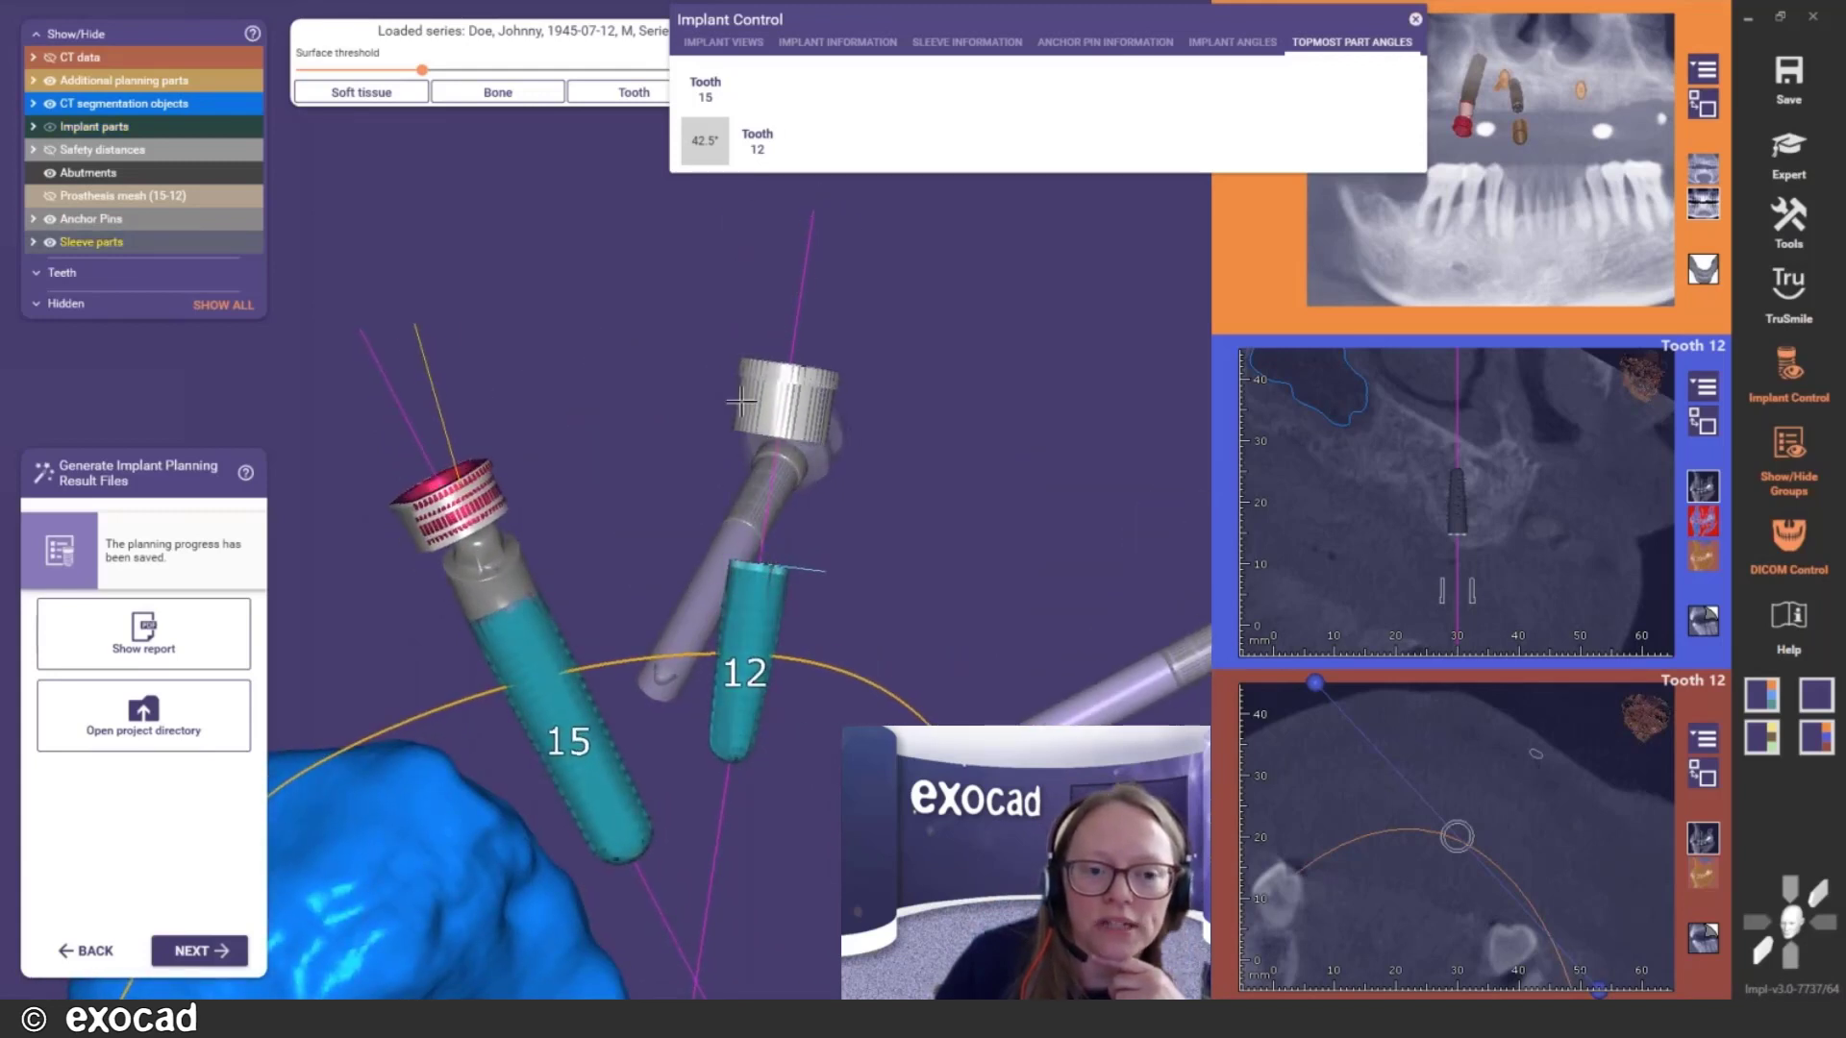
pyautogui.moveTo(475, 512); pyautogui.dragTo(475, 512, button='right')
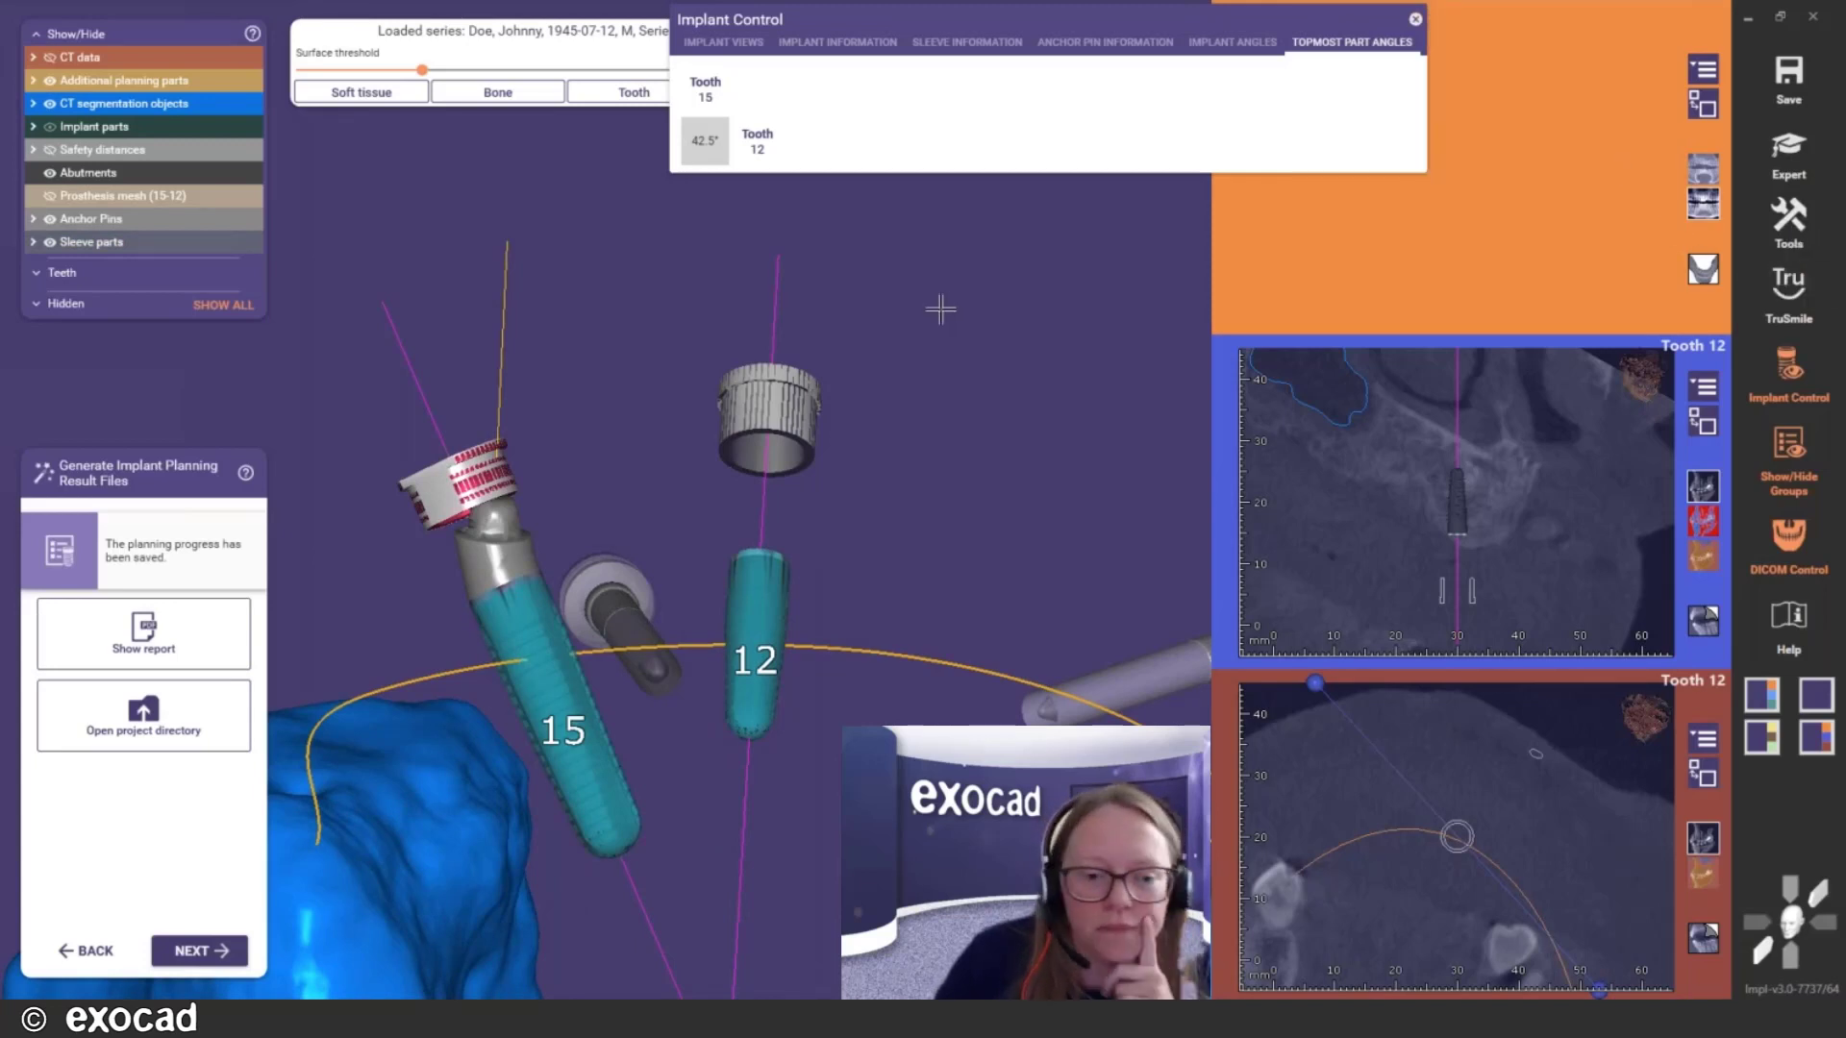
pyautogui.click(1788, 219)
pyautogui.click(1494, 225)
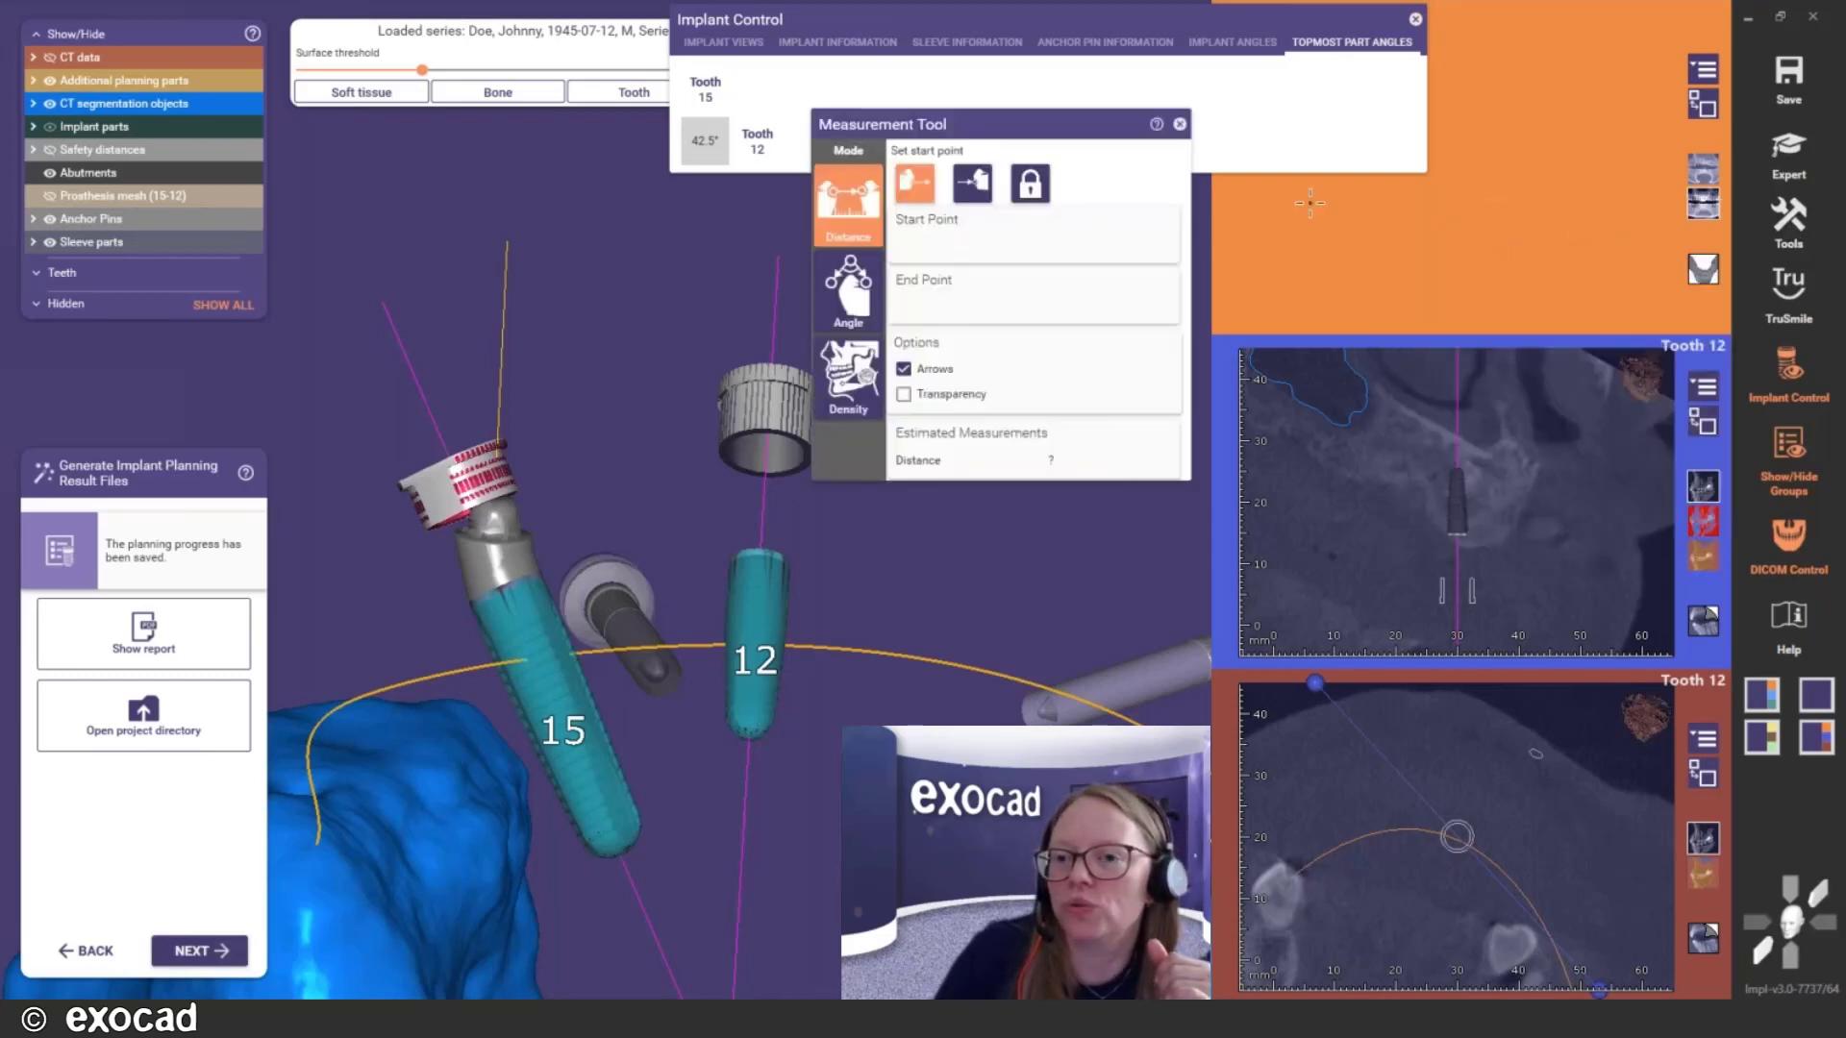
pyautogui.moveTo(1022, 129); pyautogui.dragTo(1032, 149)
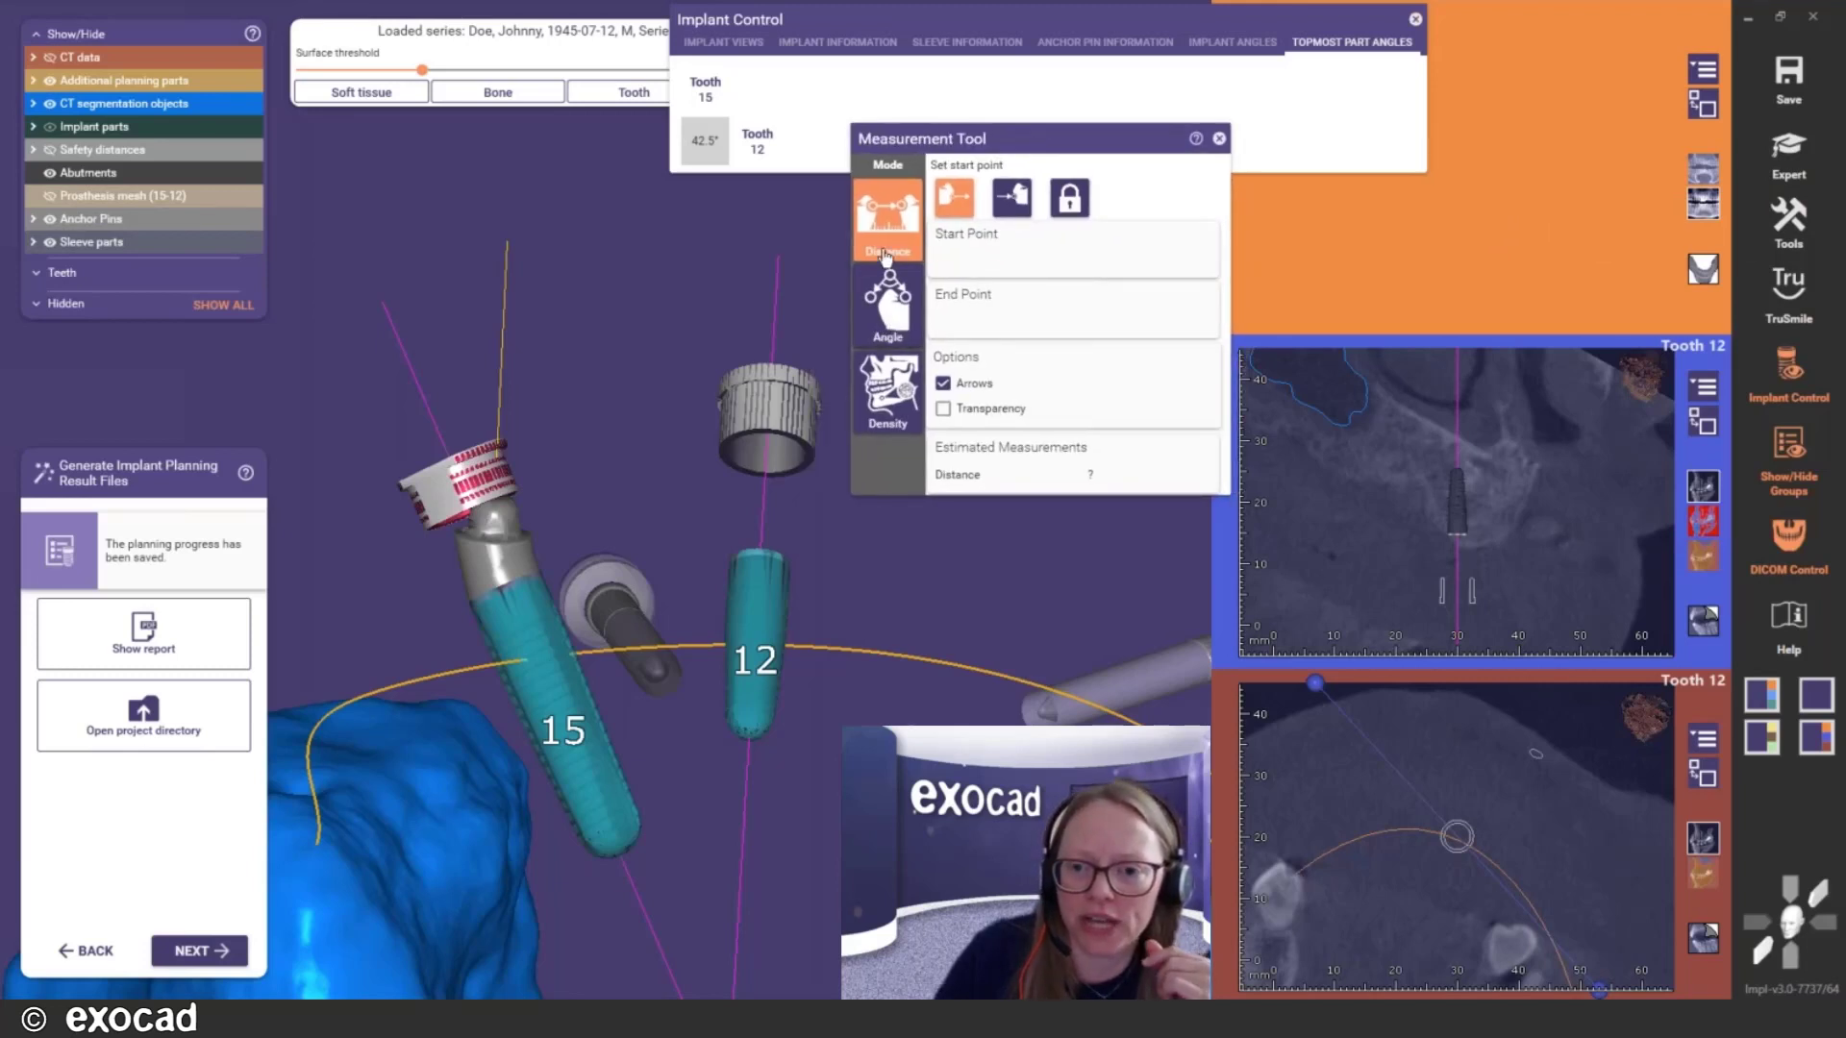
pyautogui.click(889, 309)
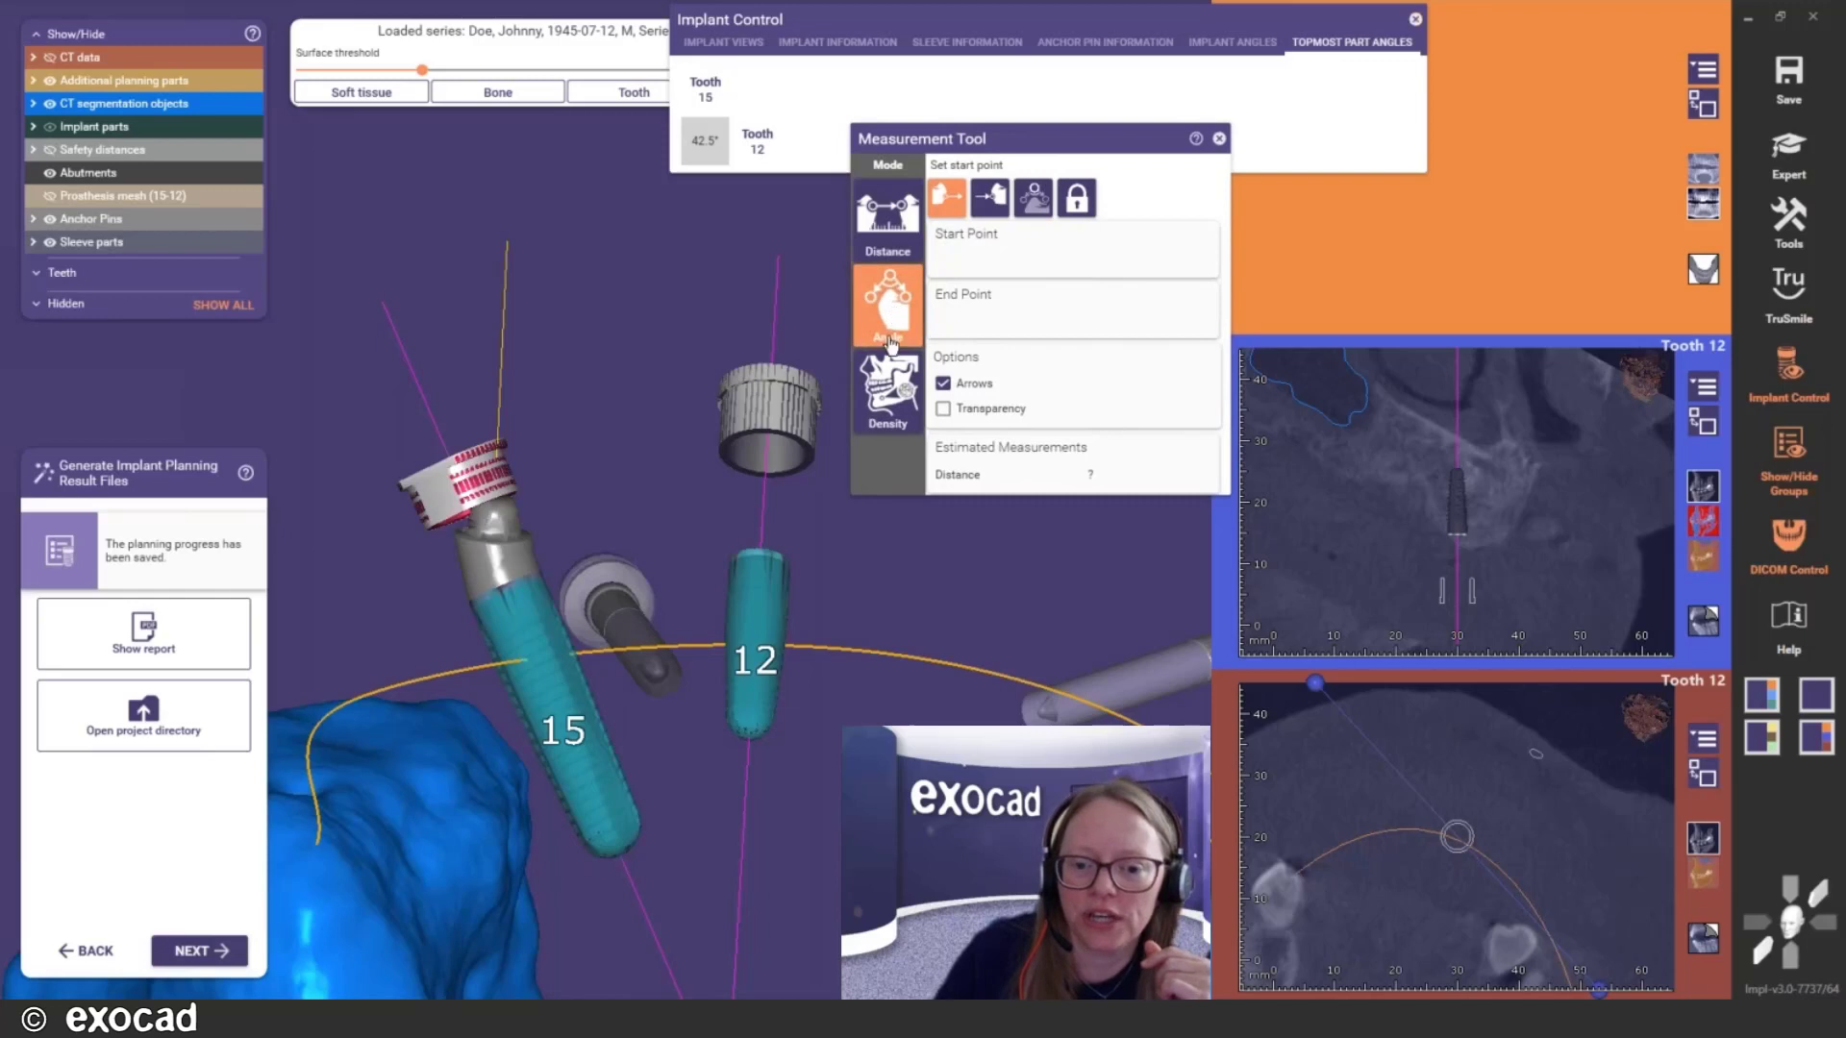
pyautogui.click(746, 706)
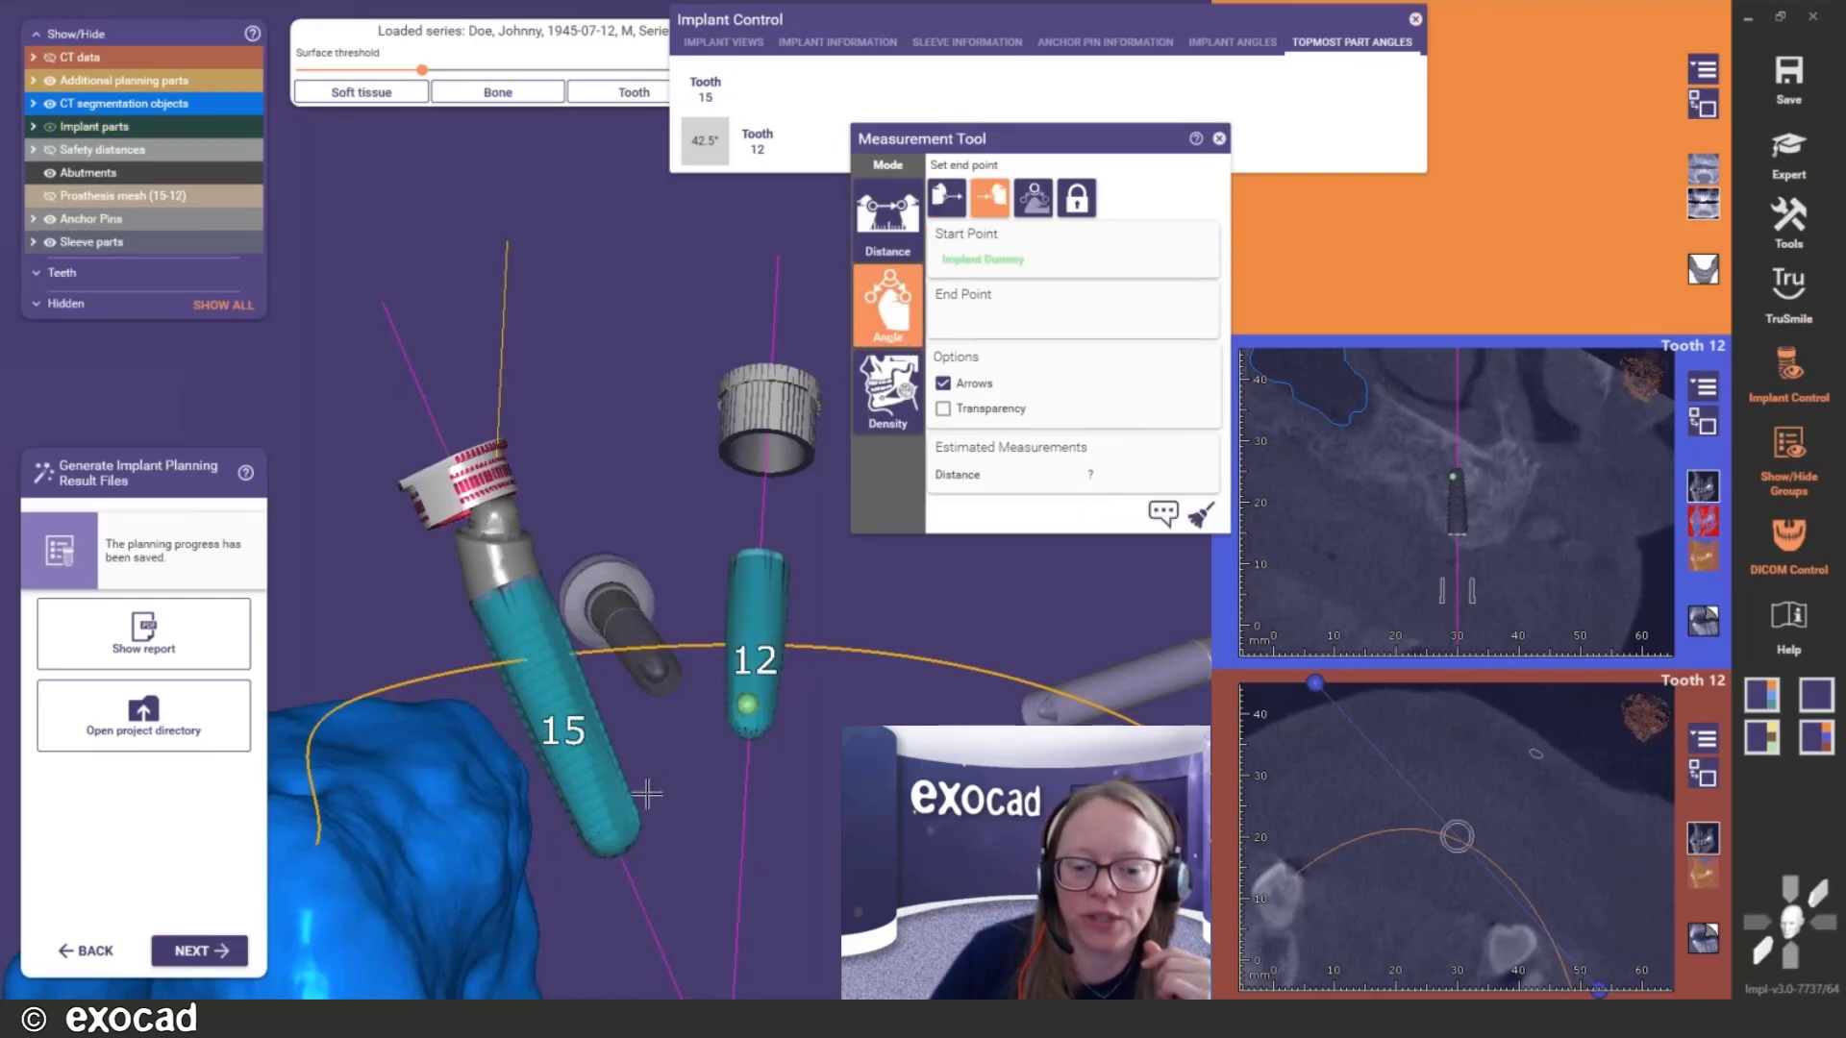
pyautogui.click(616, 820)
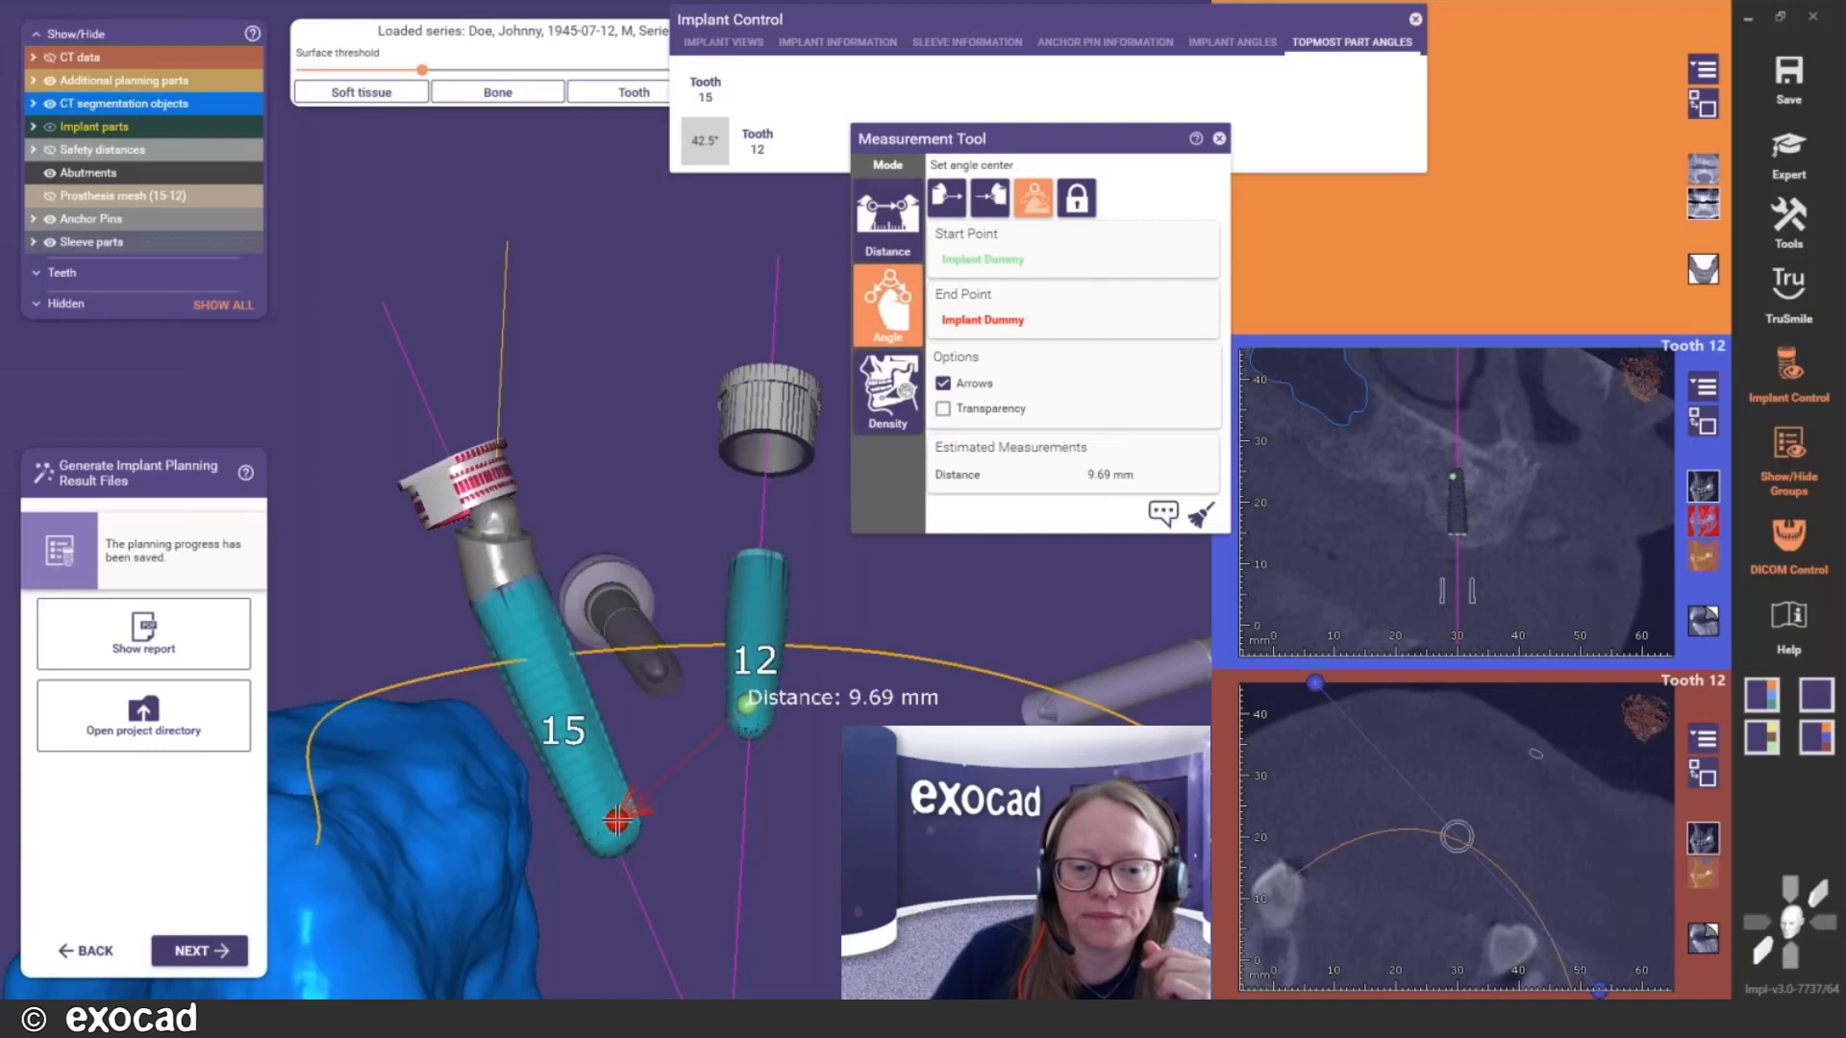
pyautogui.click(499, 503)
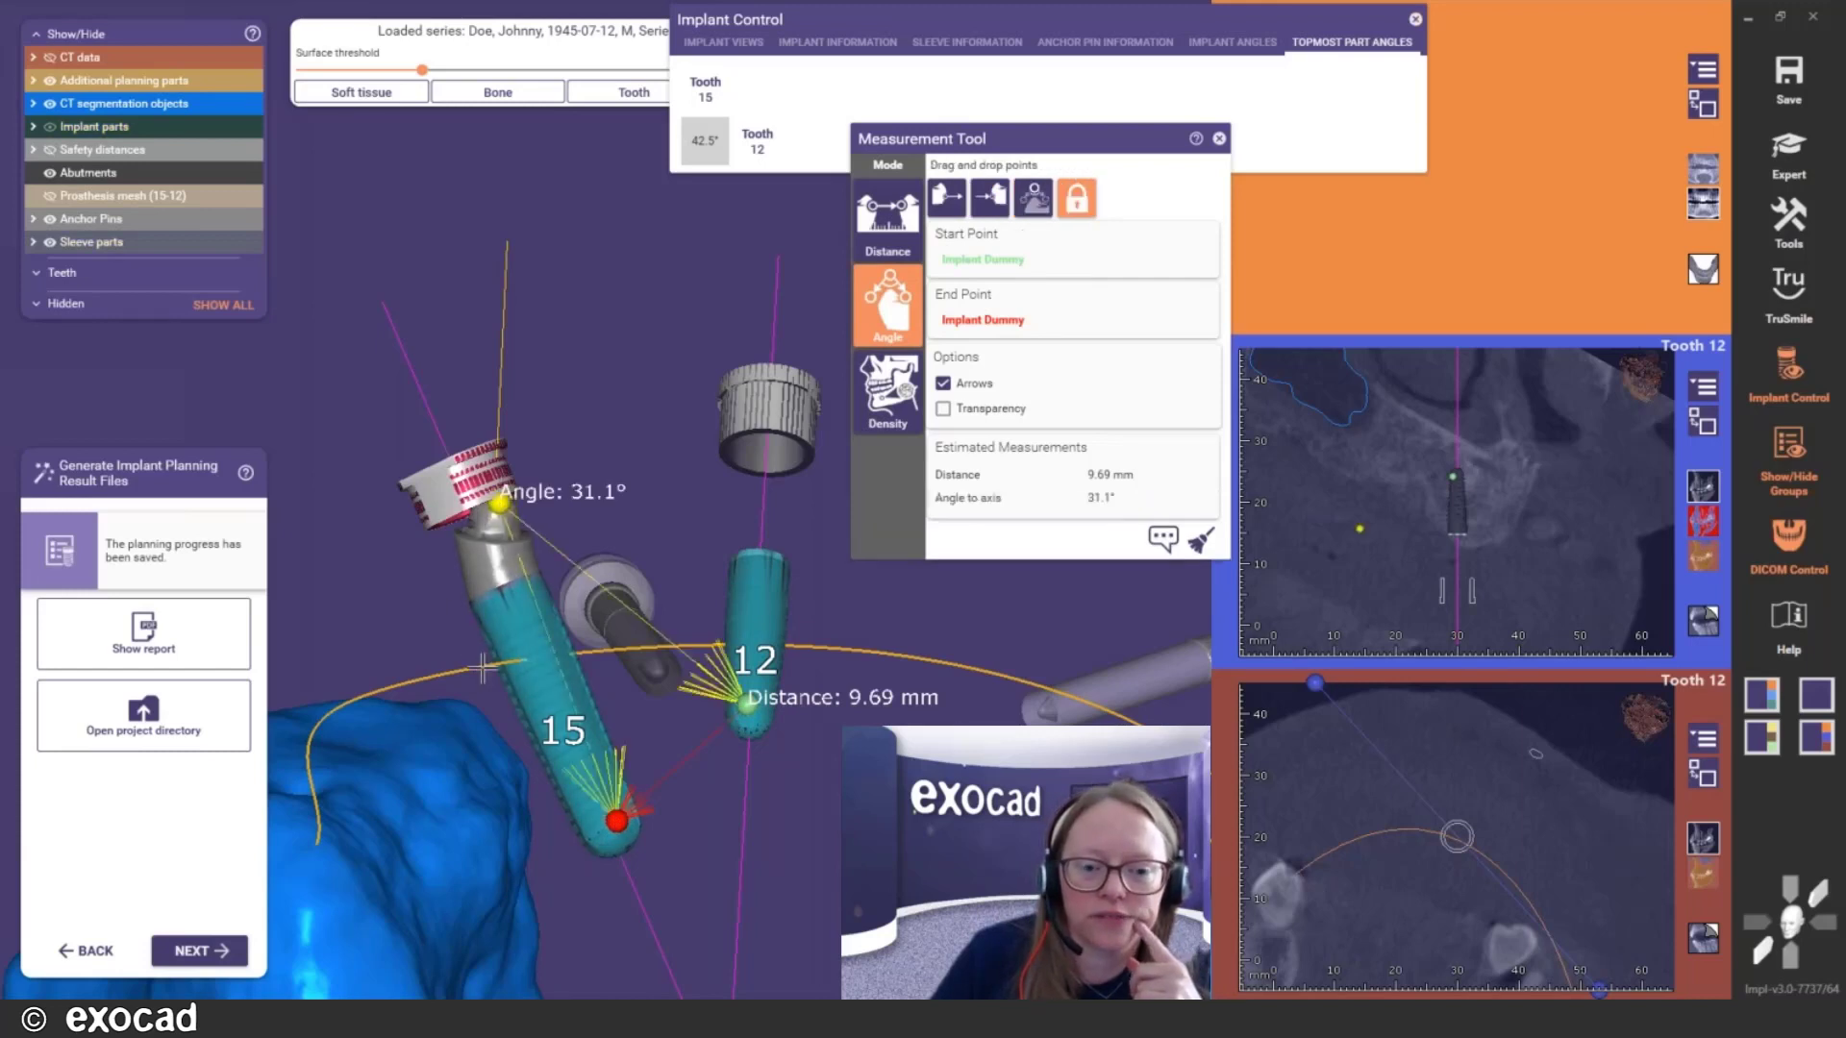
pyautogui.click(1201, 541)
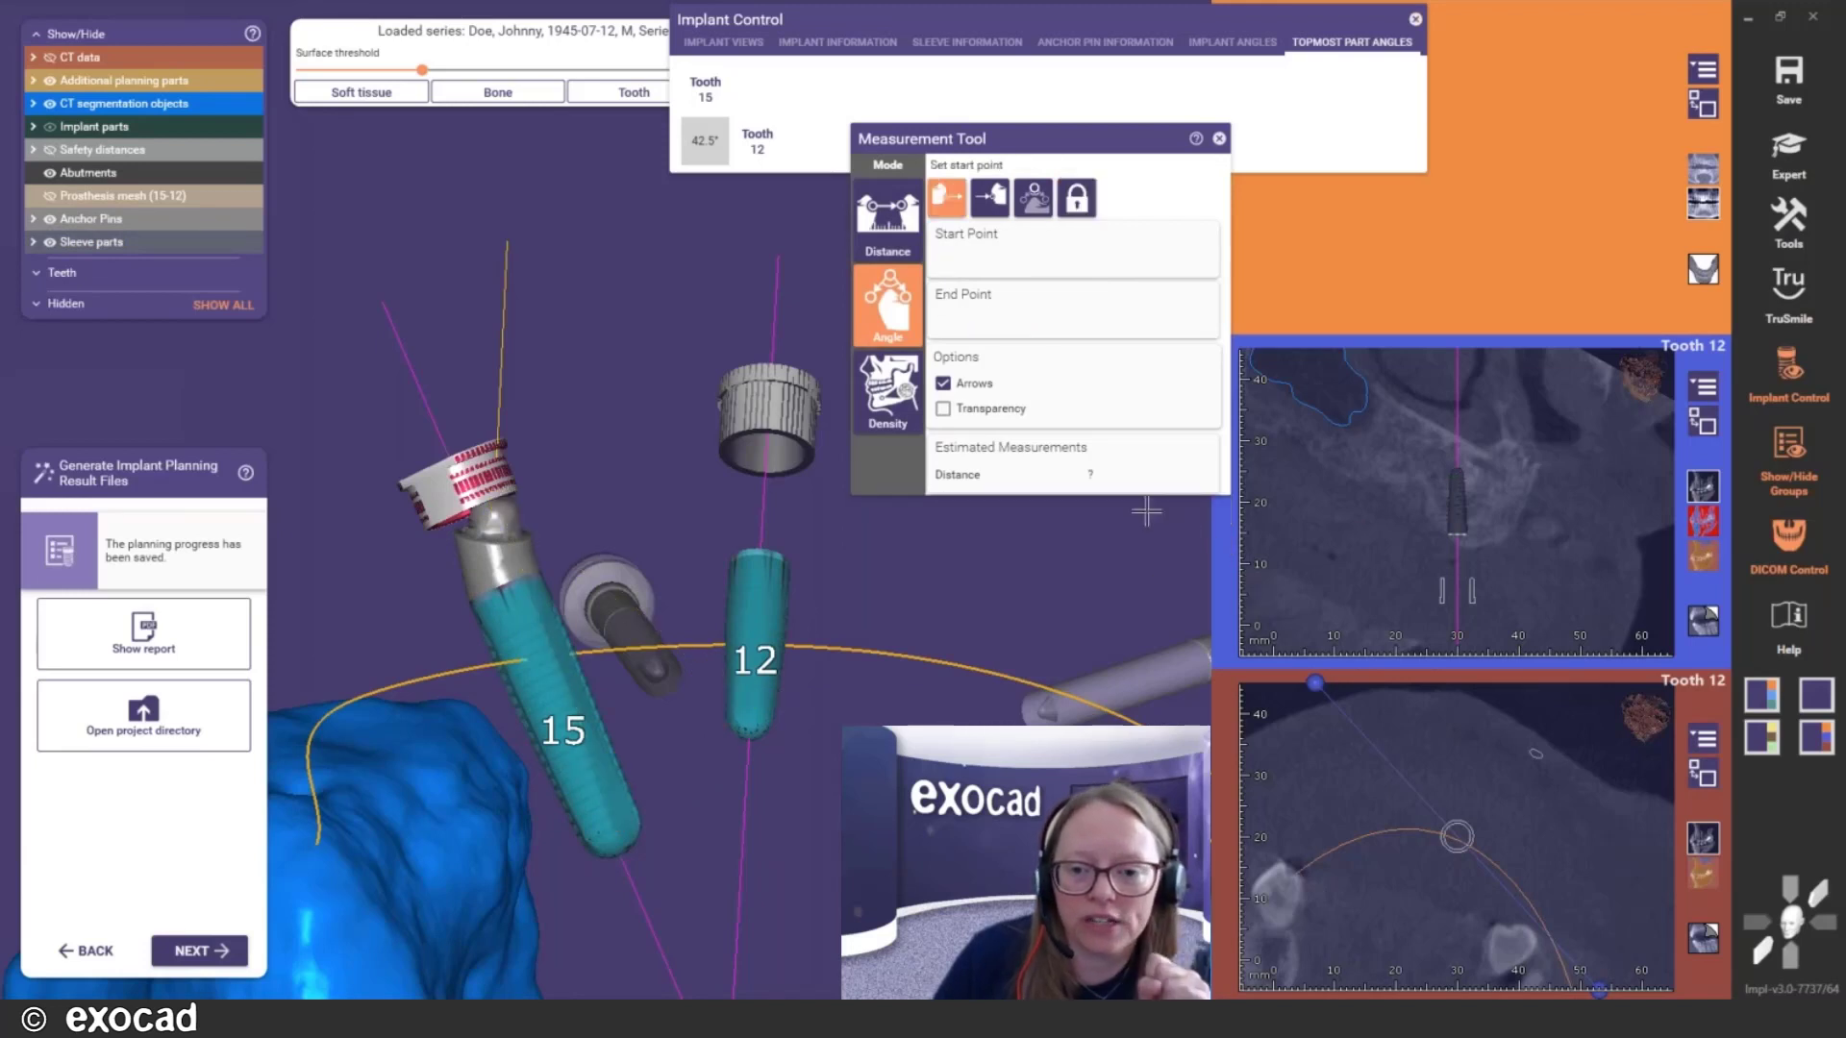
# Measure the bone density at a point beside the implant in the tooth 12 CT cross-section, using a 5 mm sphere
pyautogui.click(894, 402)
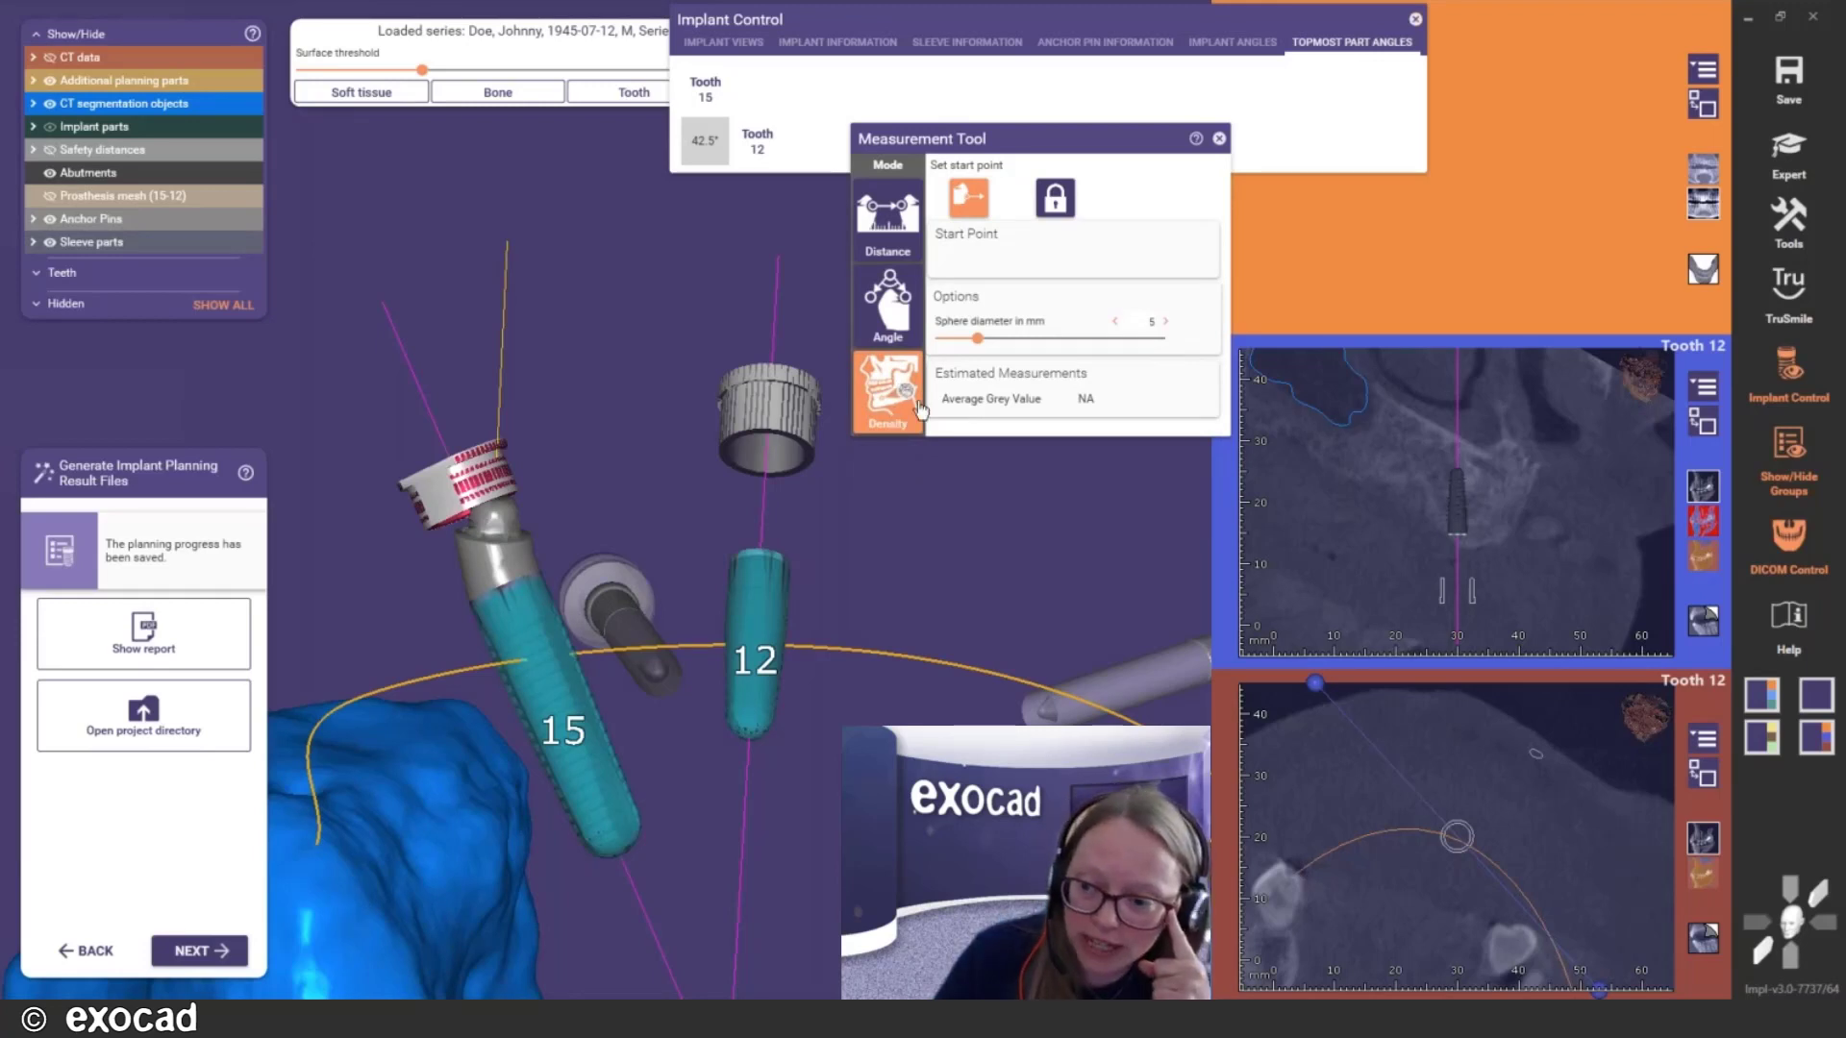
pyautogui.click(1399, 457)
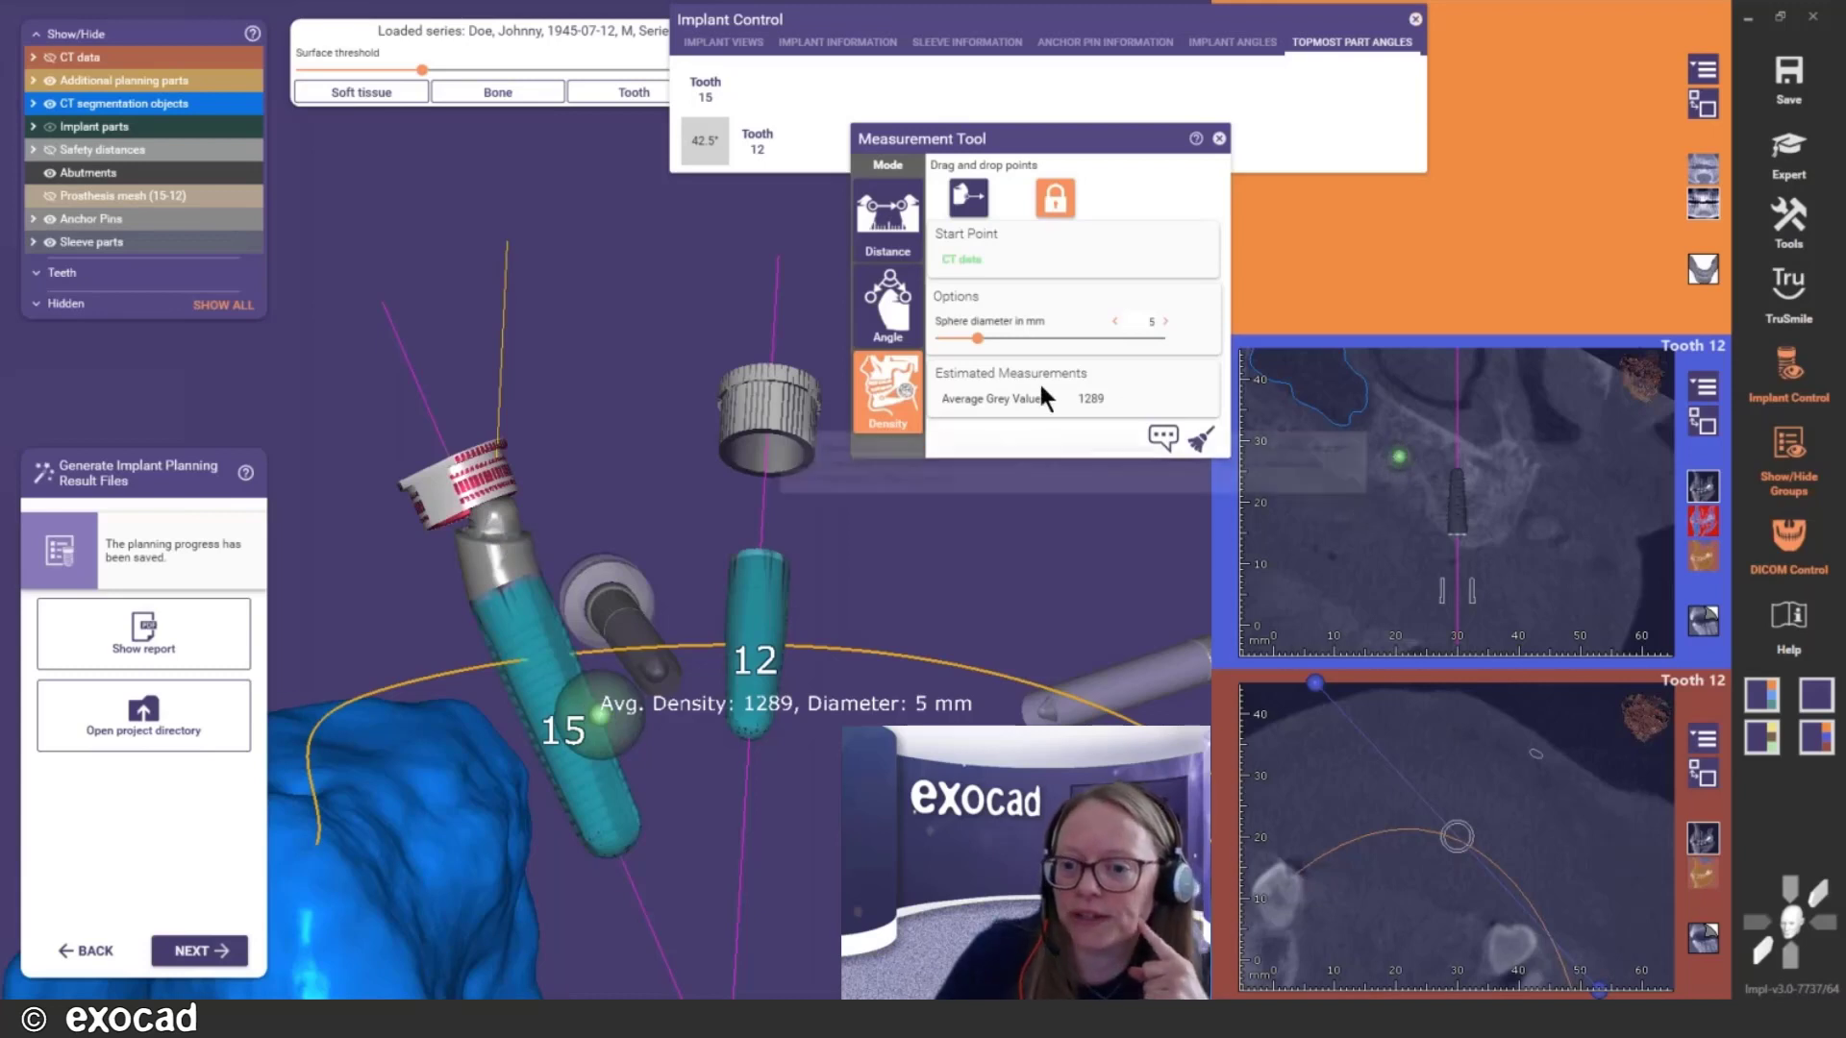
pyautogui.moveTo(985, 386)
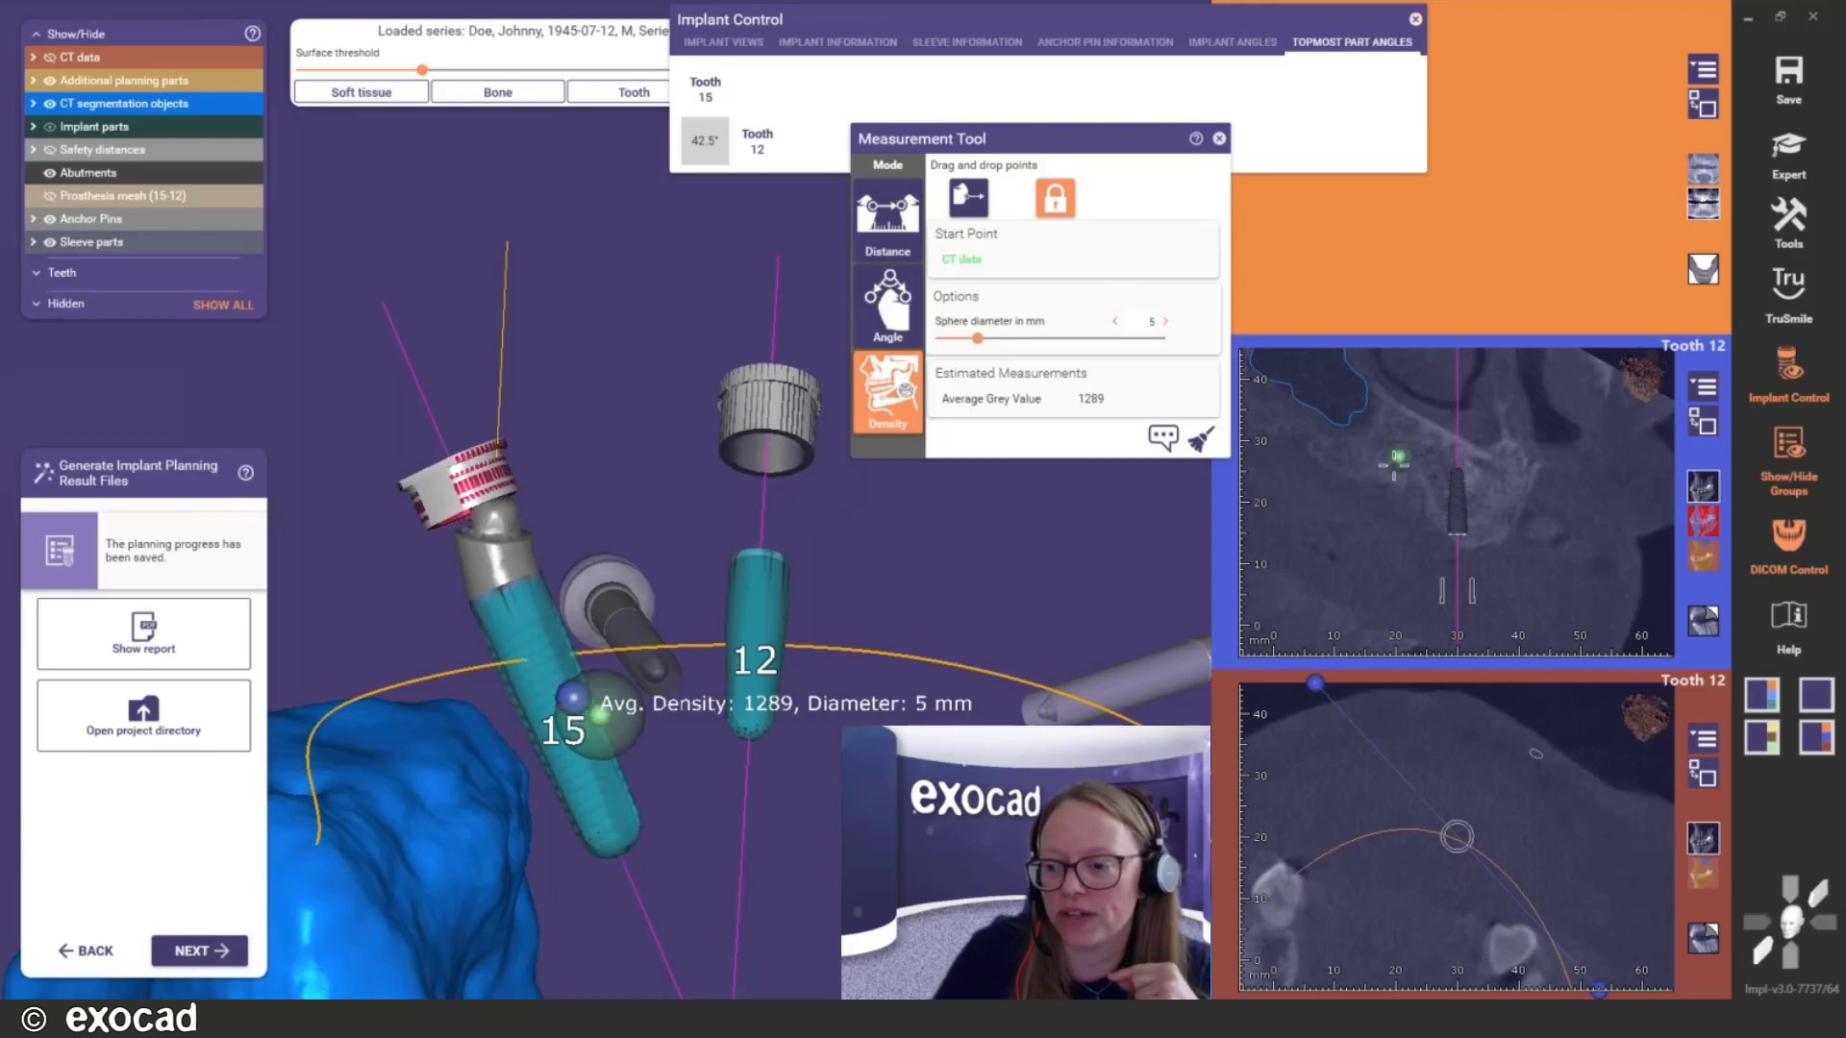
pyautogui.scroll(2, 1401, 457)
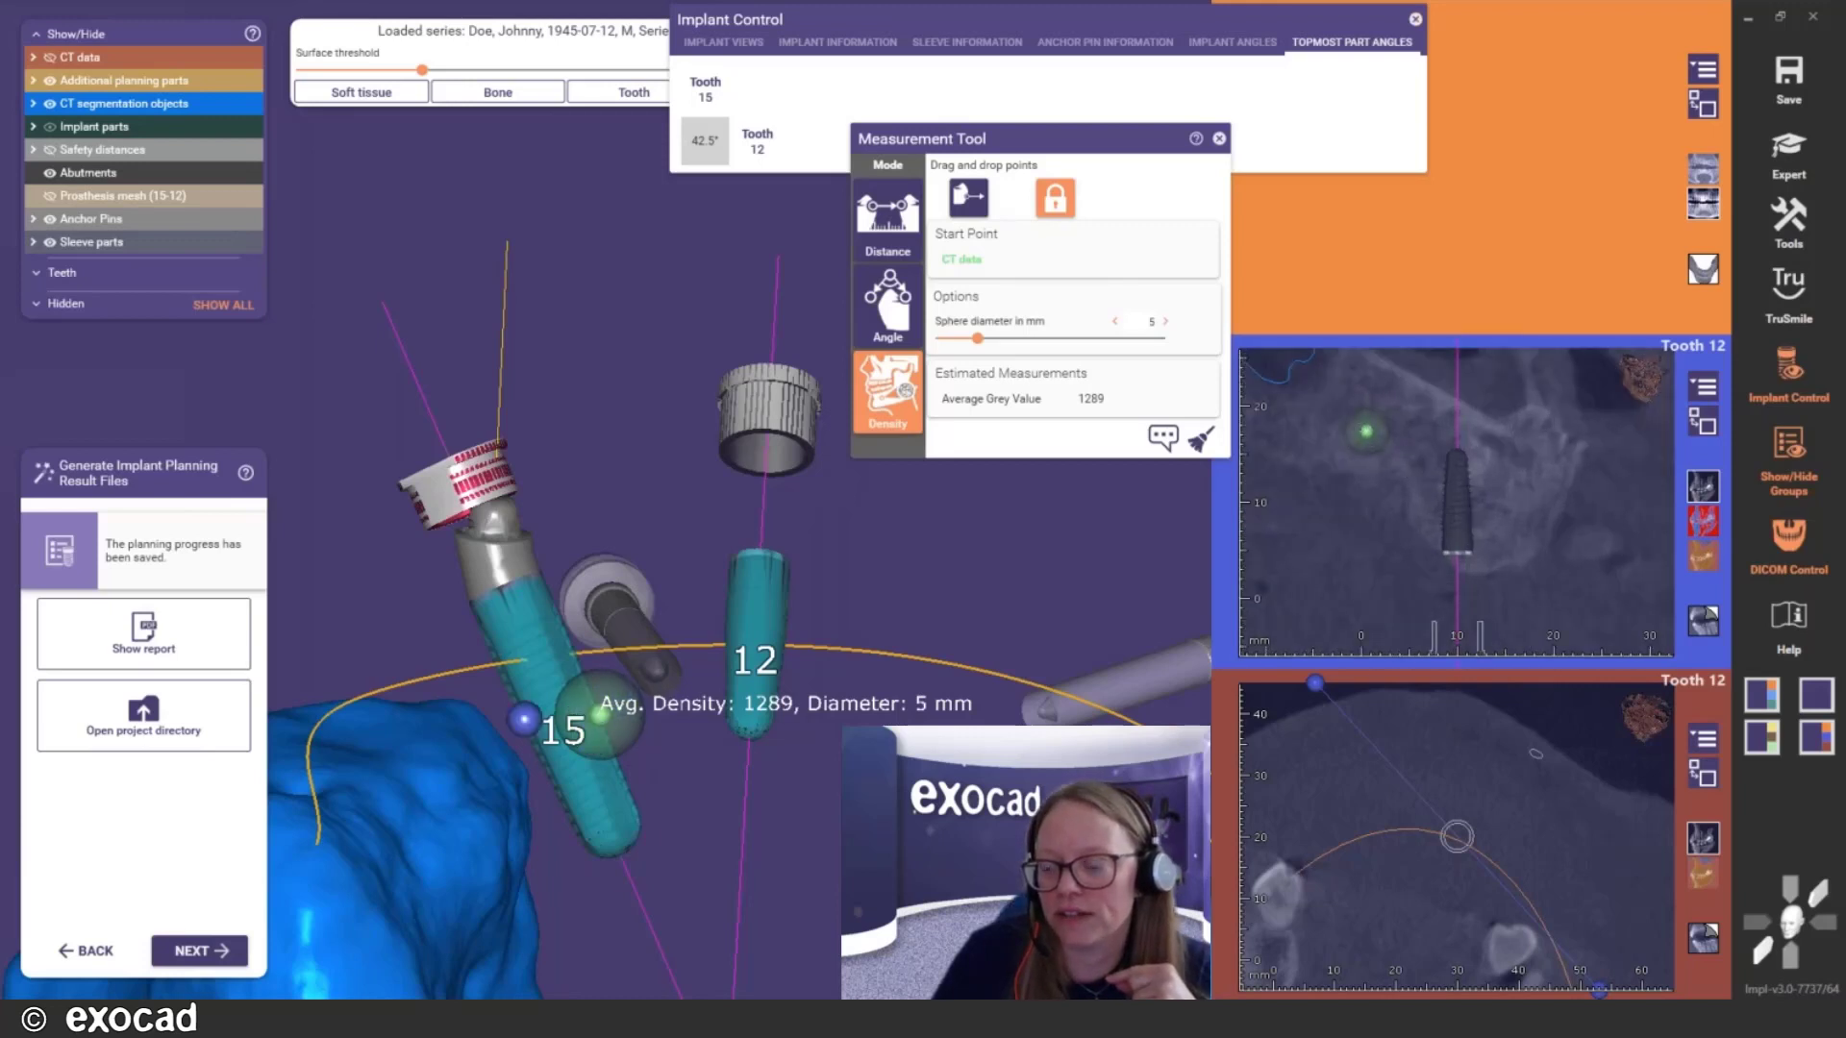
# Enlarge the density measurement sphere to 8.2 mm in diameter, and discard the measurement after examining its average grey value
pyautogui.moveTo(976, 337)
pyautogui.mouseDown()
pyautogui.moveTo(1021, 337)
pyautogui.moveTo(1002, 340)
pyautogui.mouseUp()
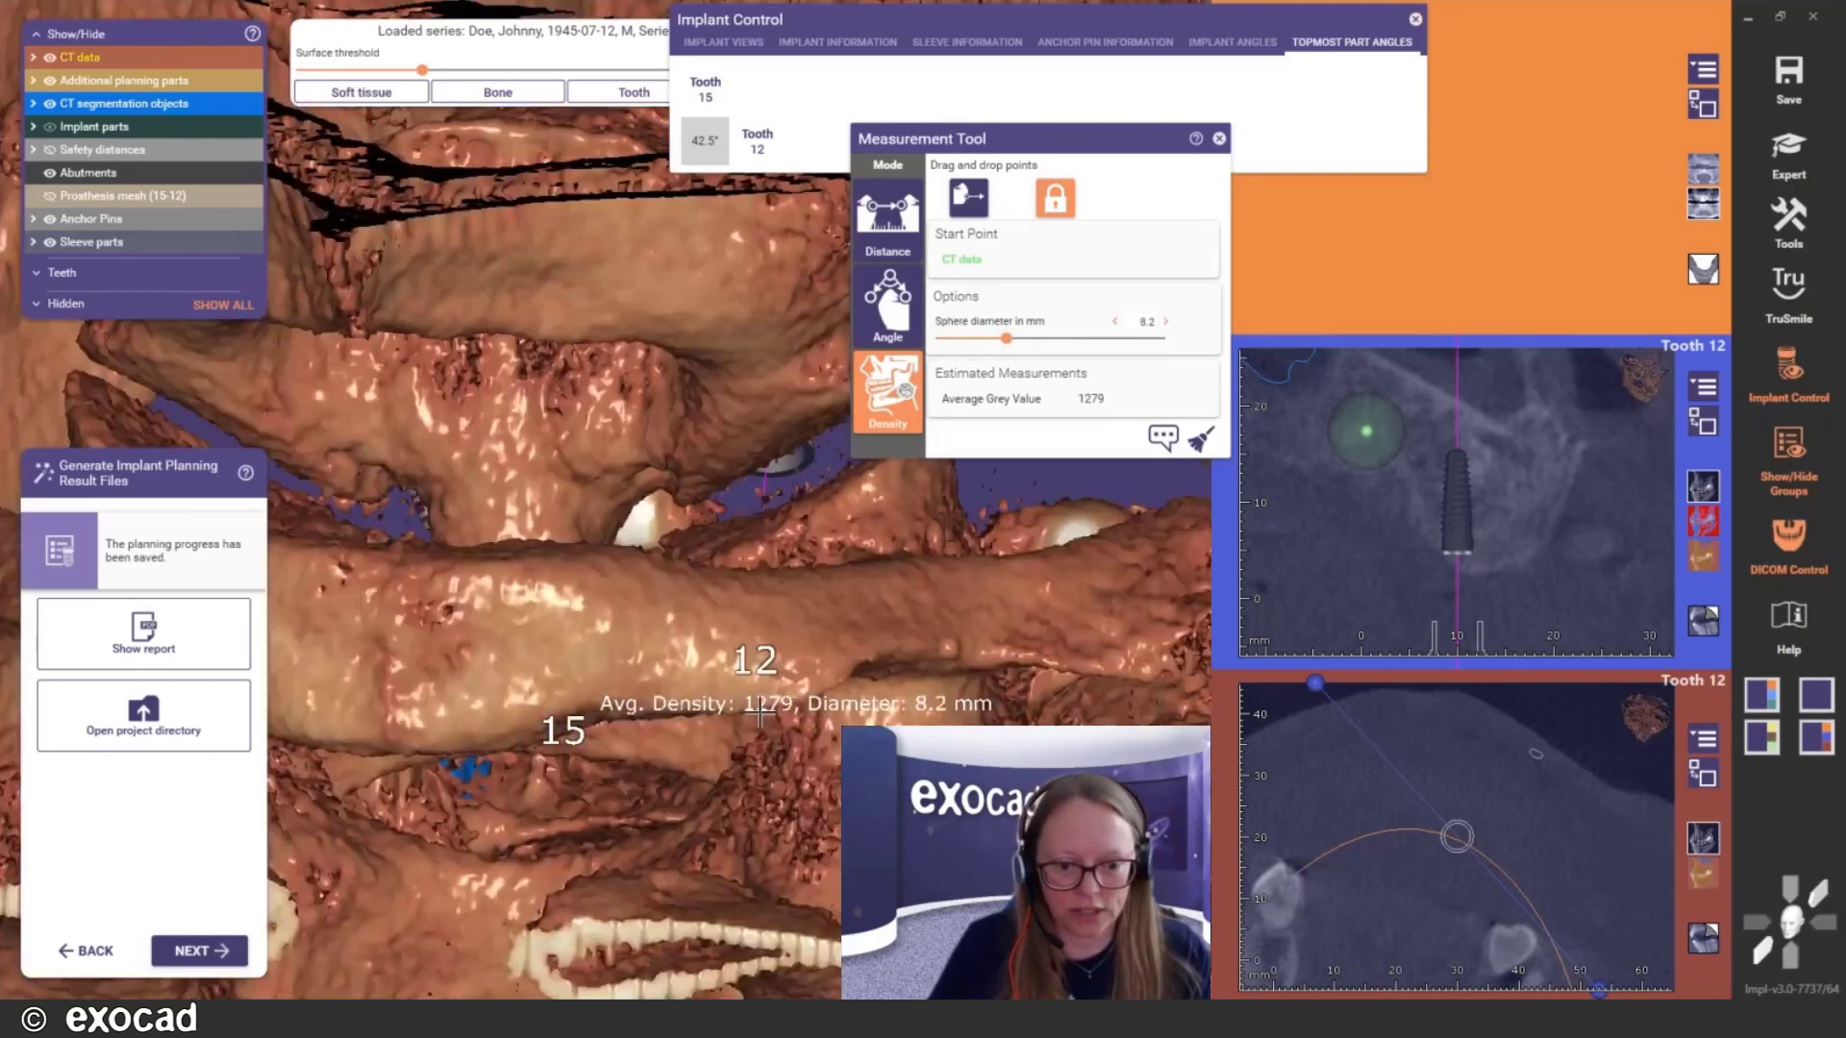
pyautogui.scroll(-8, 754, 680)
pyautogui.moveTo(725, 688); pyautogui.dragTo(978, 574, button='right')
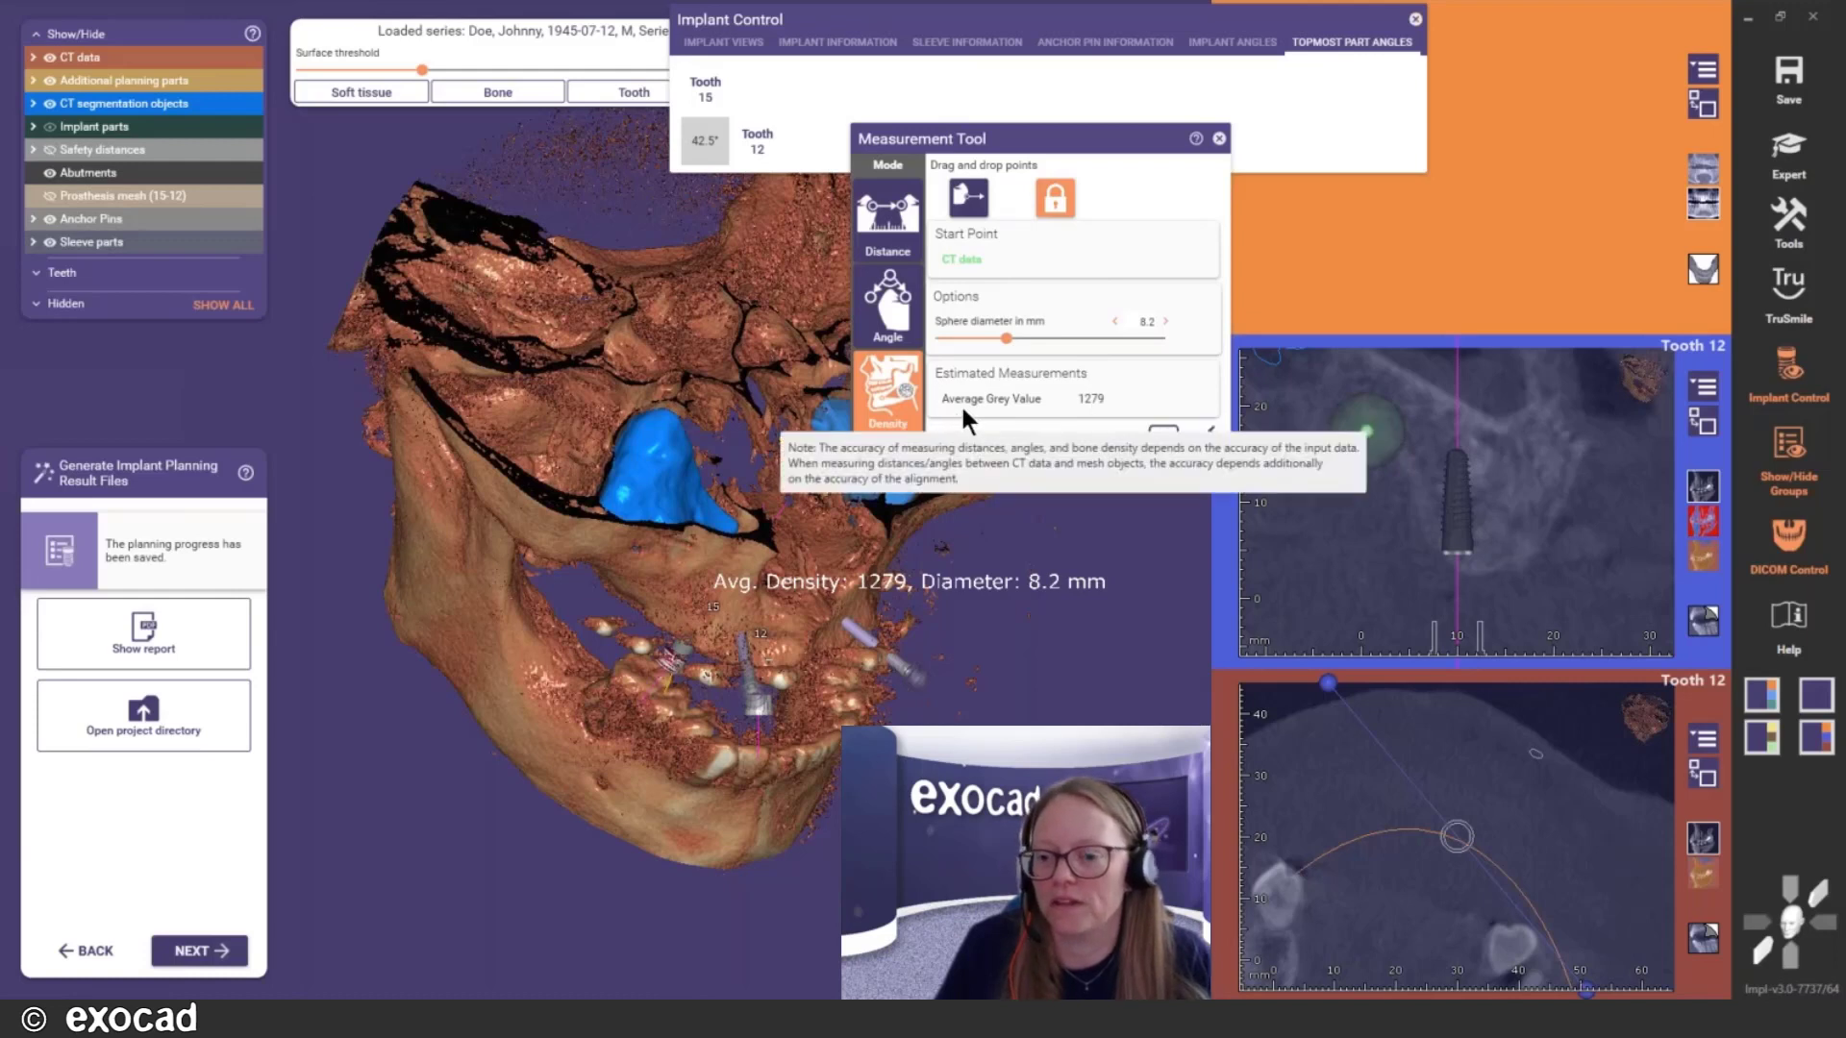
pyautogui.click(1201, 439)
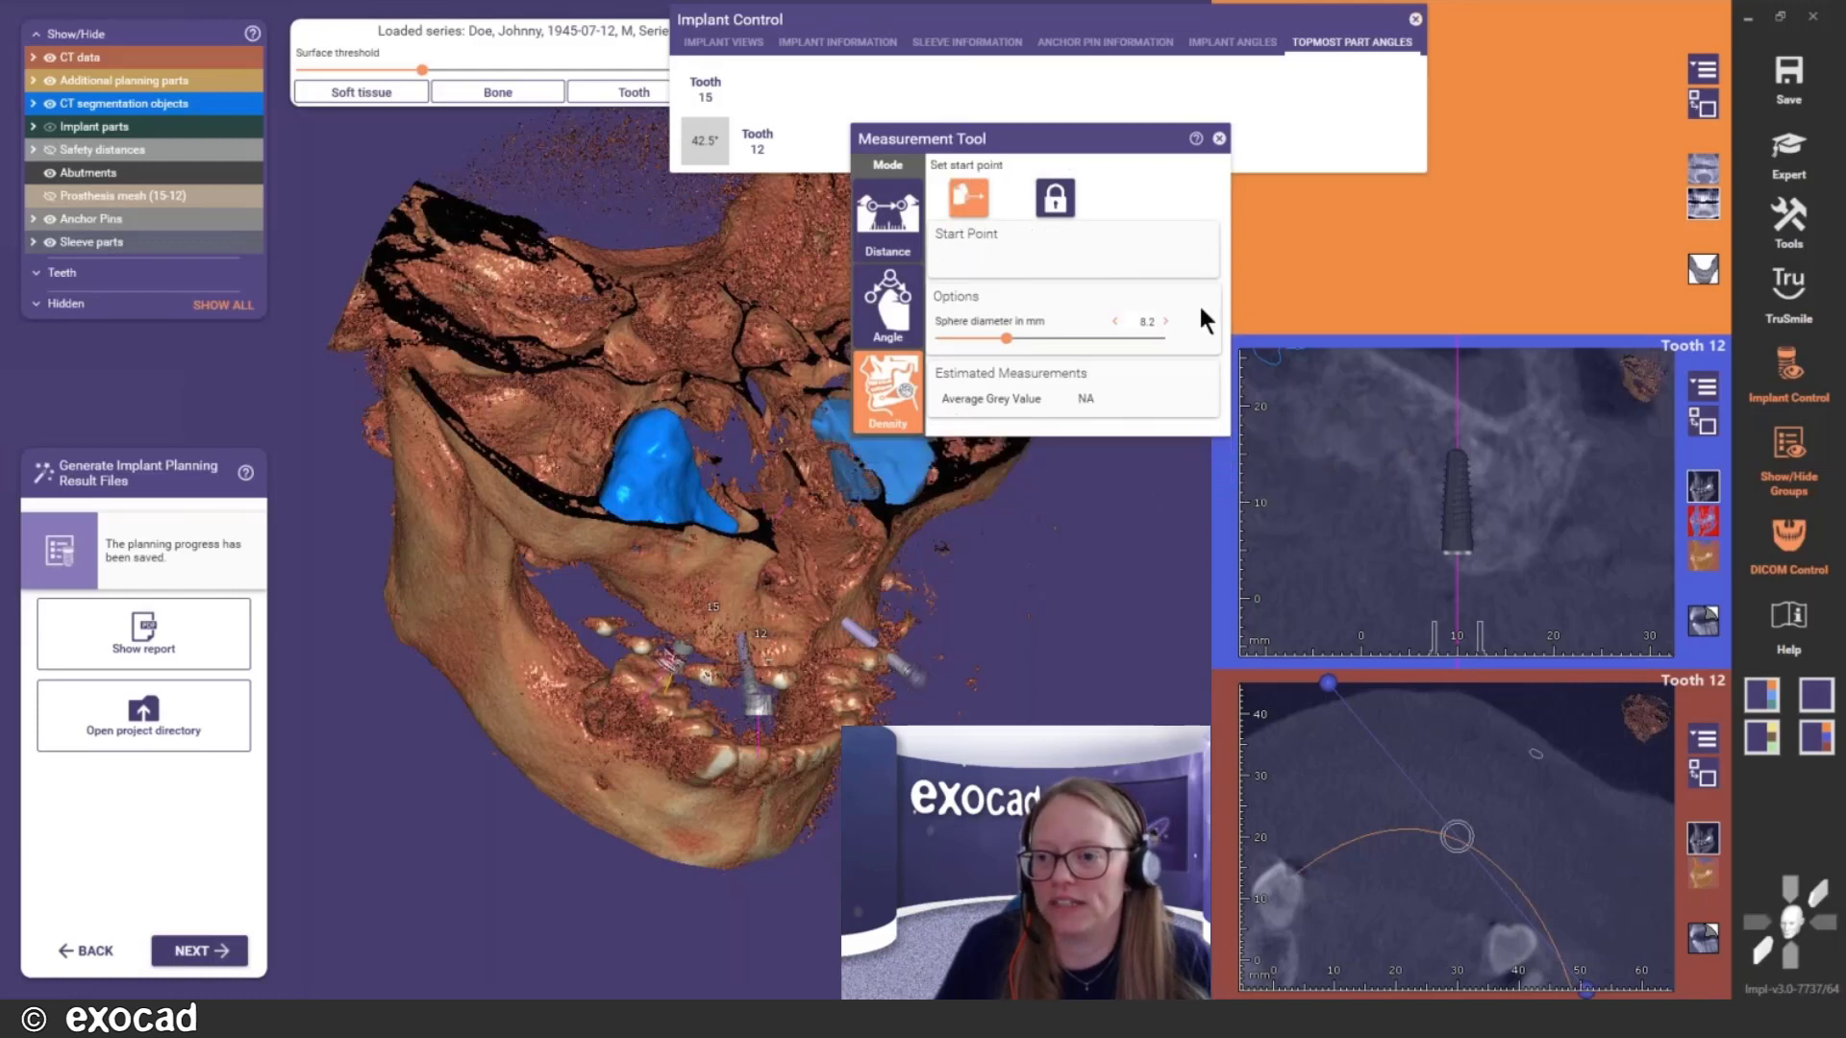
pyautogui.click(1219, 139)
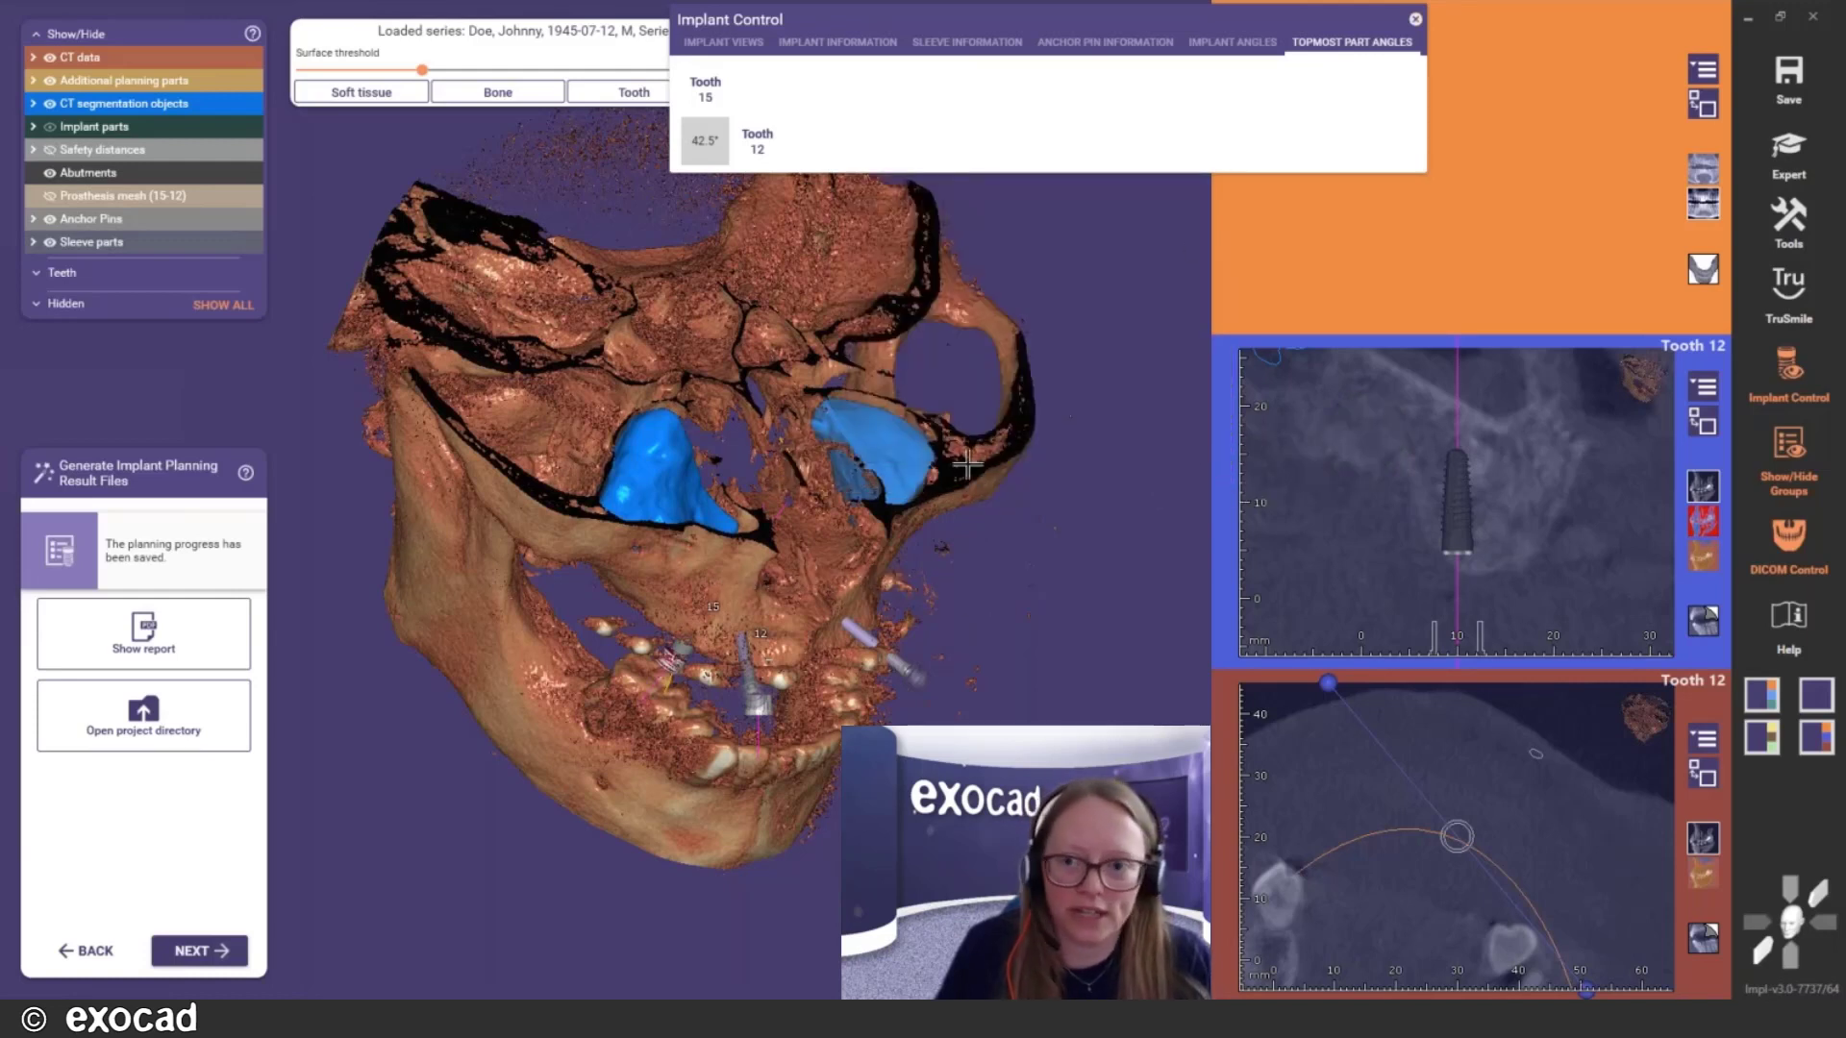
# Finish the implant planning wizard with Implant Control closed, and continue with the surgical guide design
pyautogui.moveTo(407, 952); pyautogui.dragTo(404, 886, button='right')
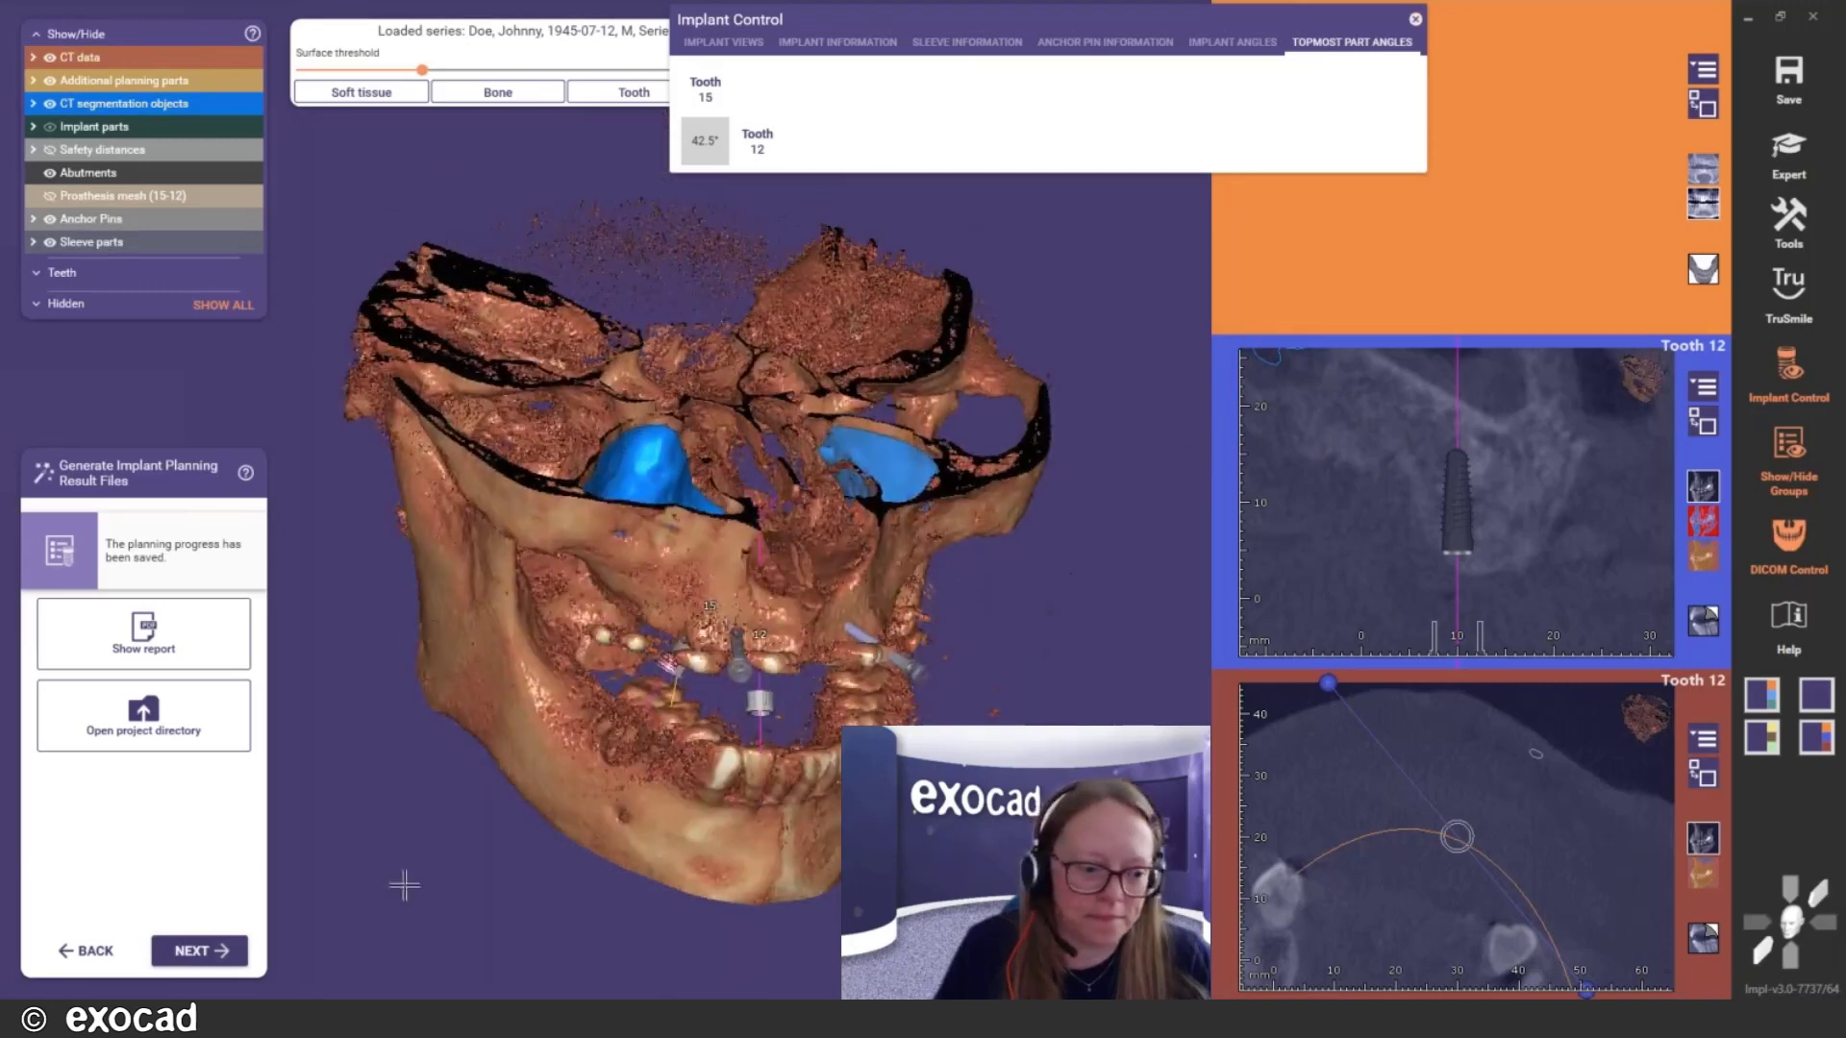
pyautogui.click(221, 954)
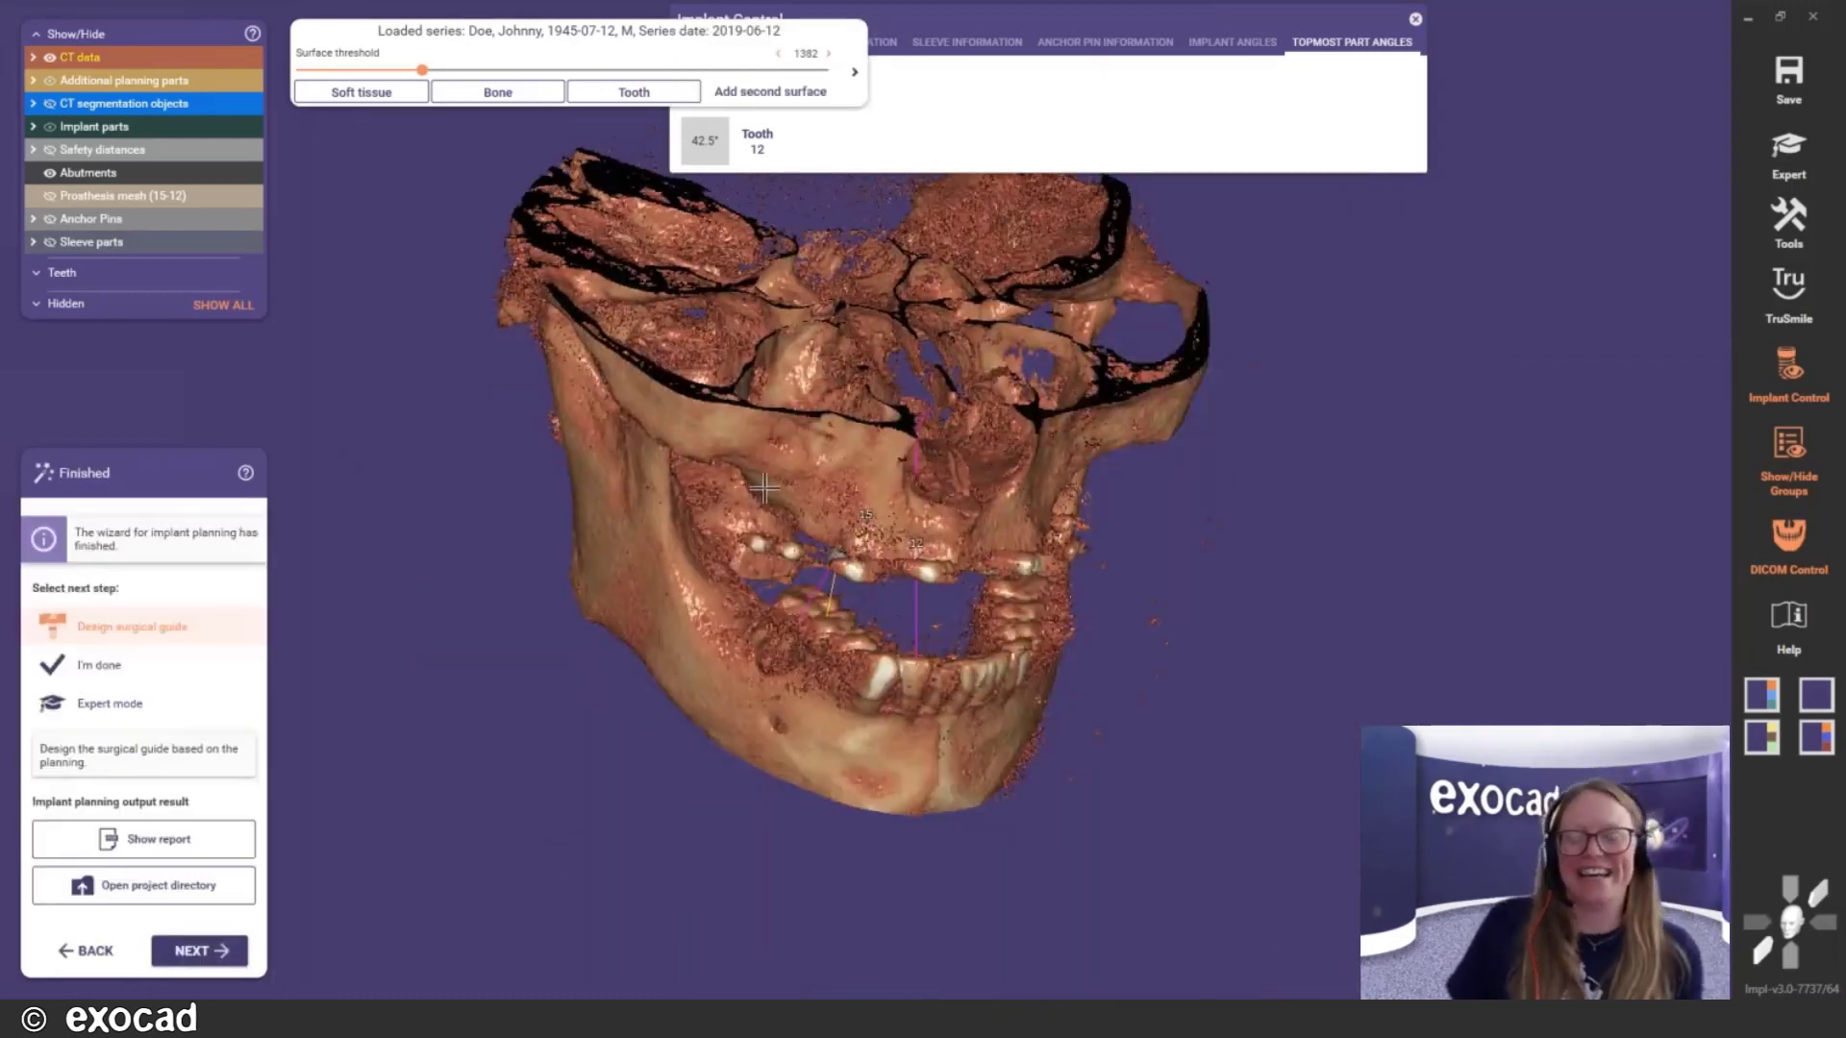
pyautogui.click(1415, 19)
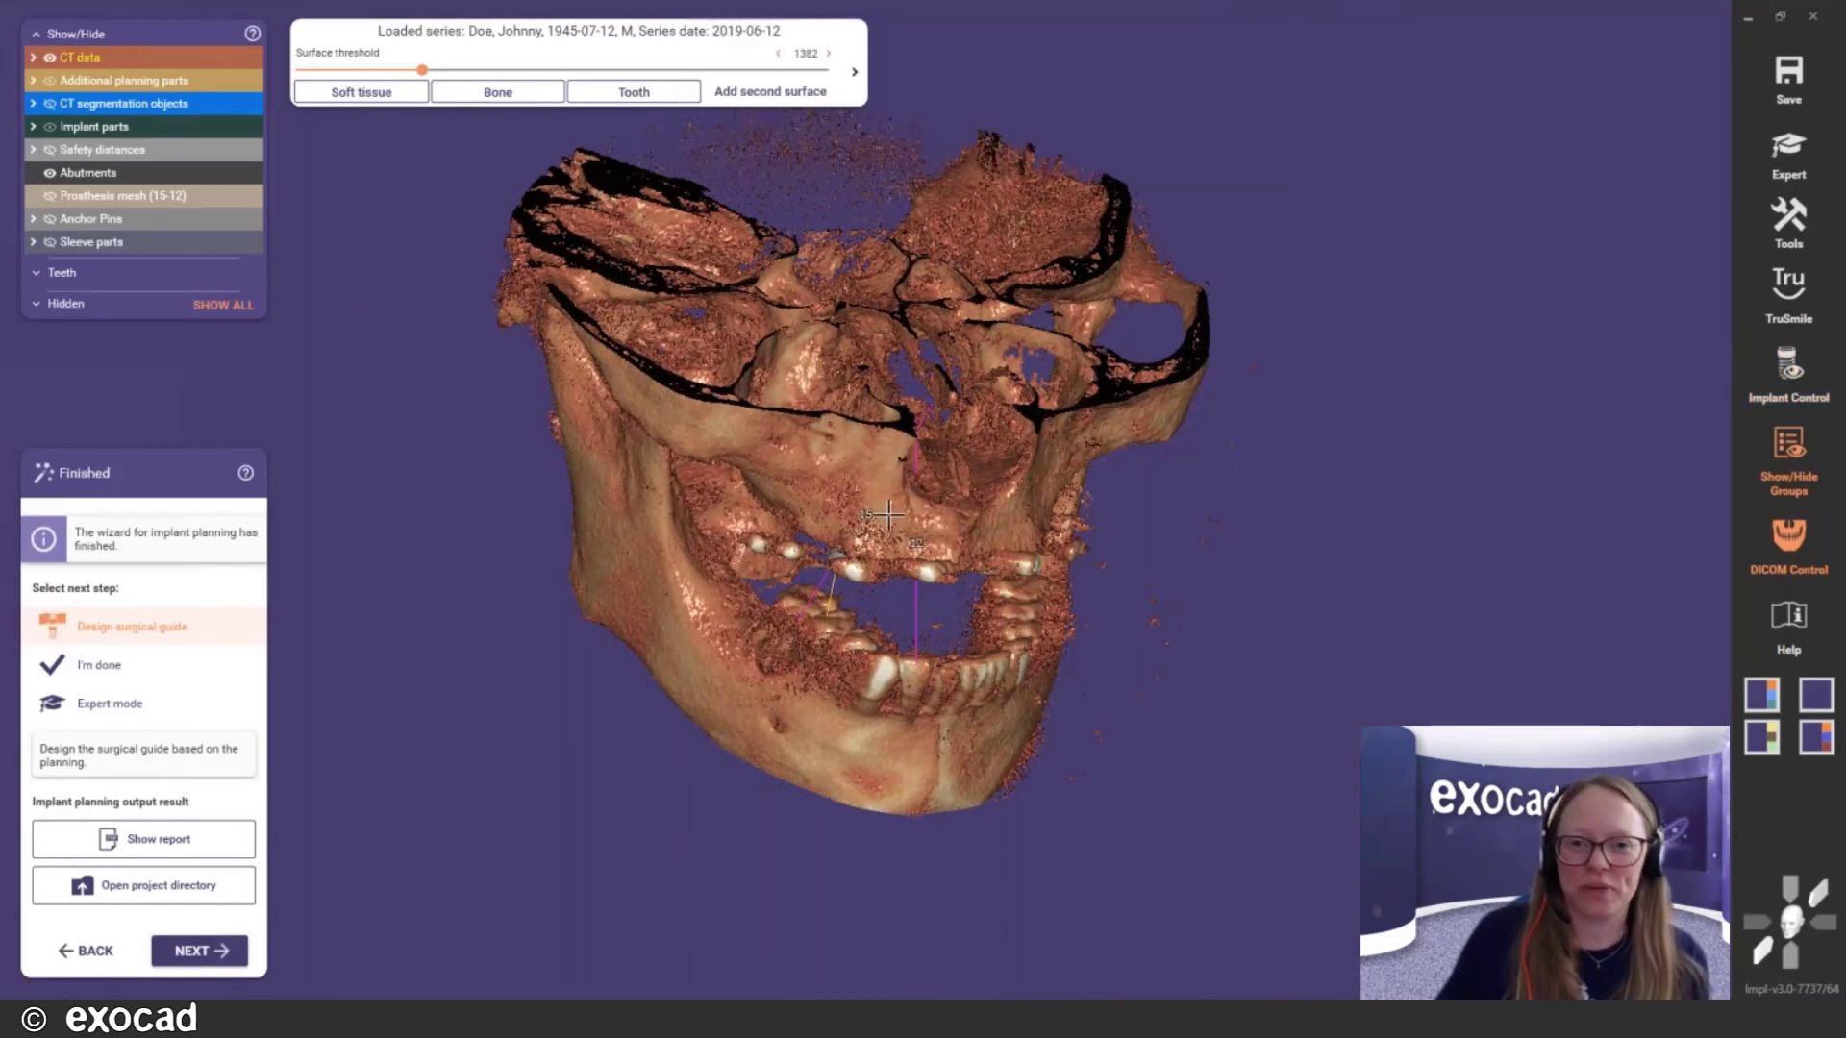
pyautogui.moveTo(813, 642); pyautogui.dragTo(716, 576, button='right')
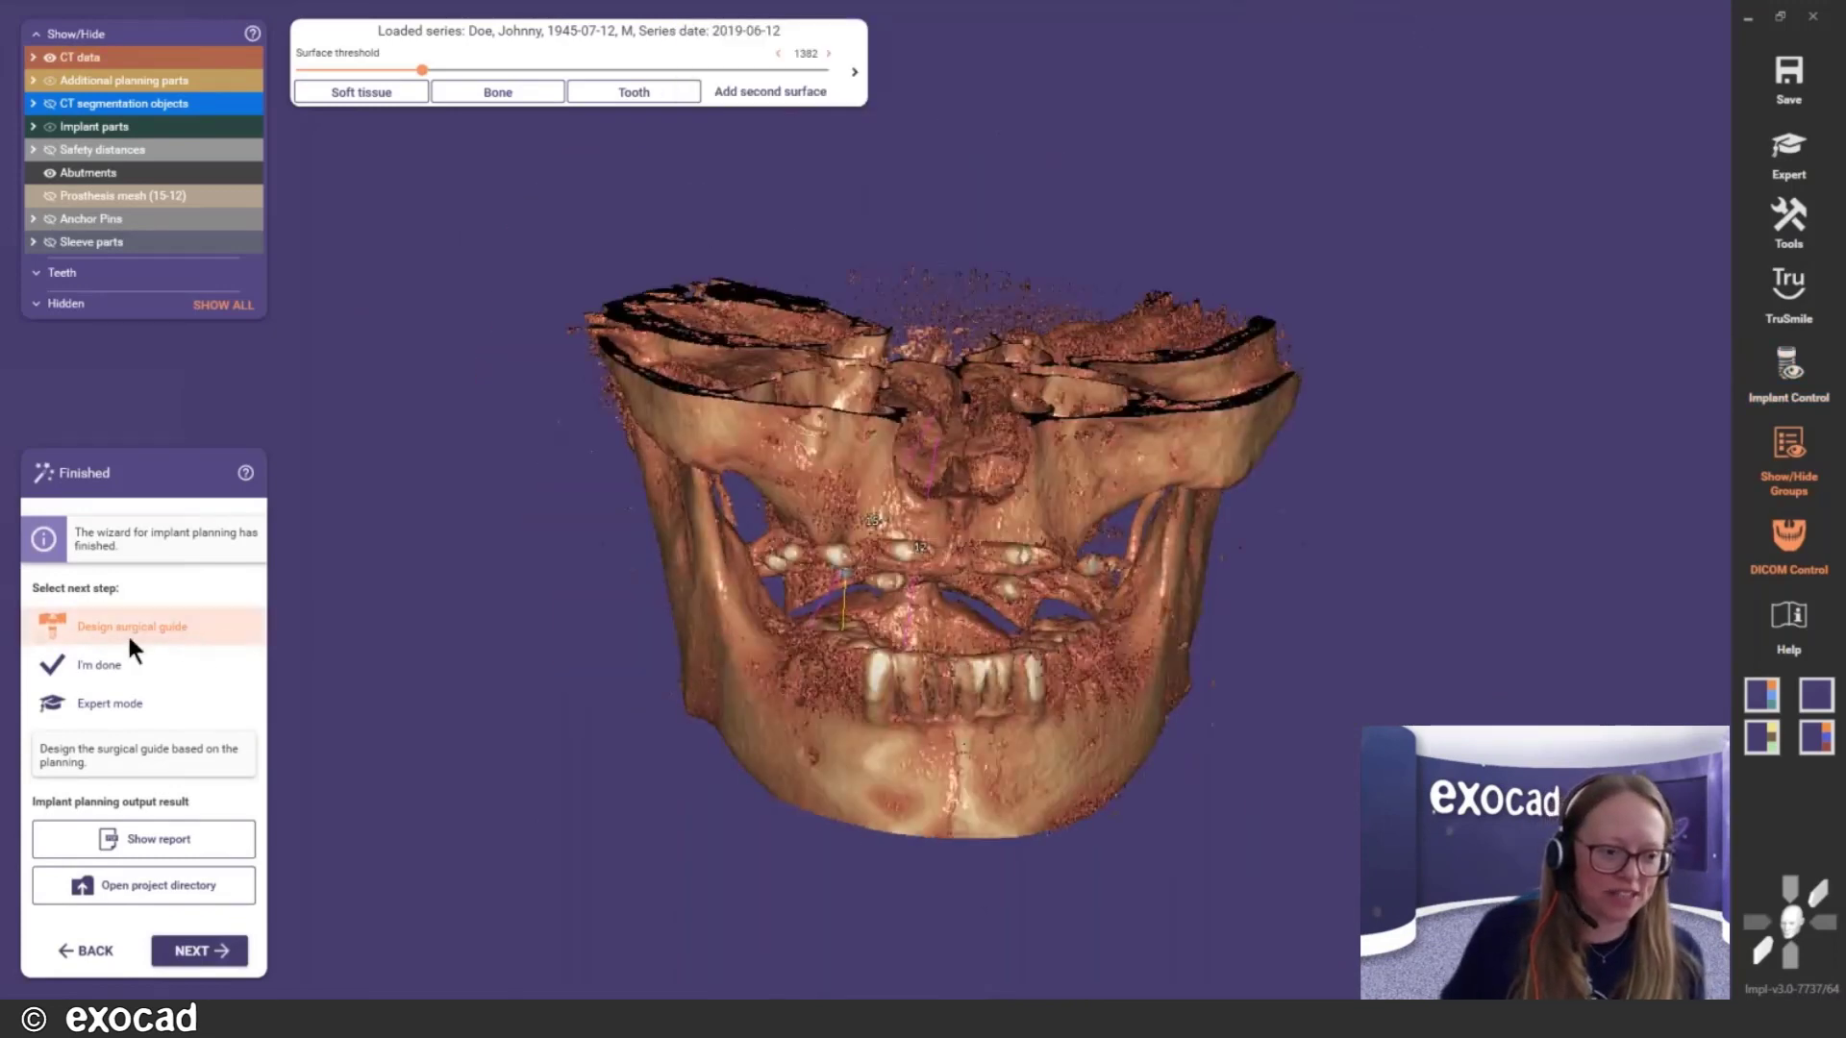
pyautogui.click(199, 951)
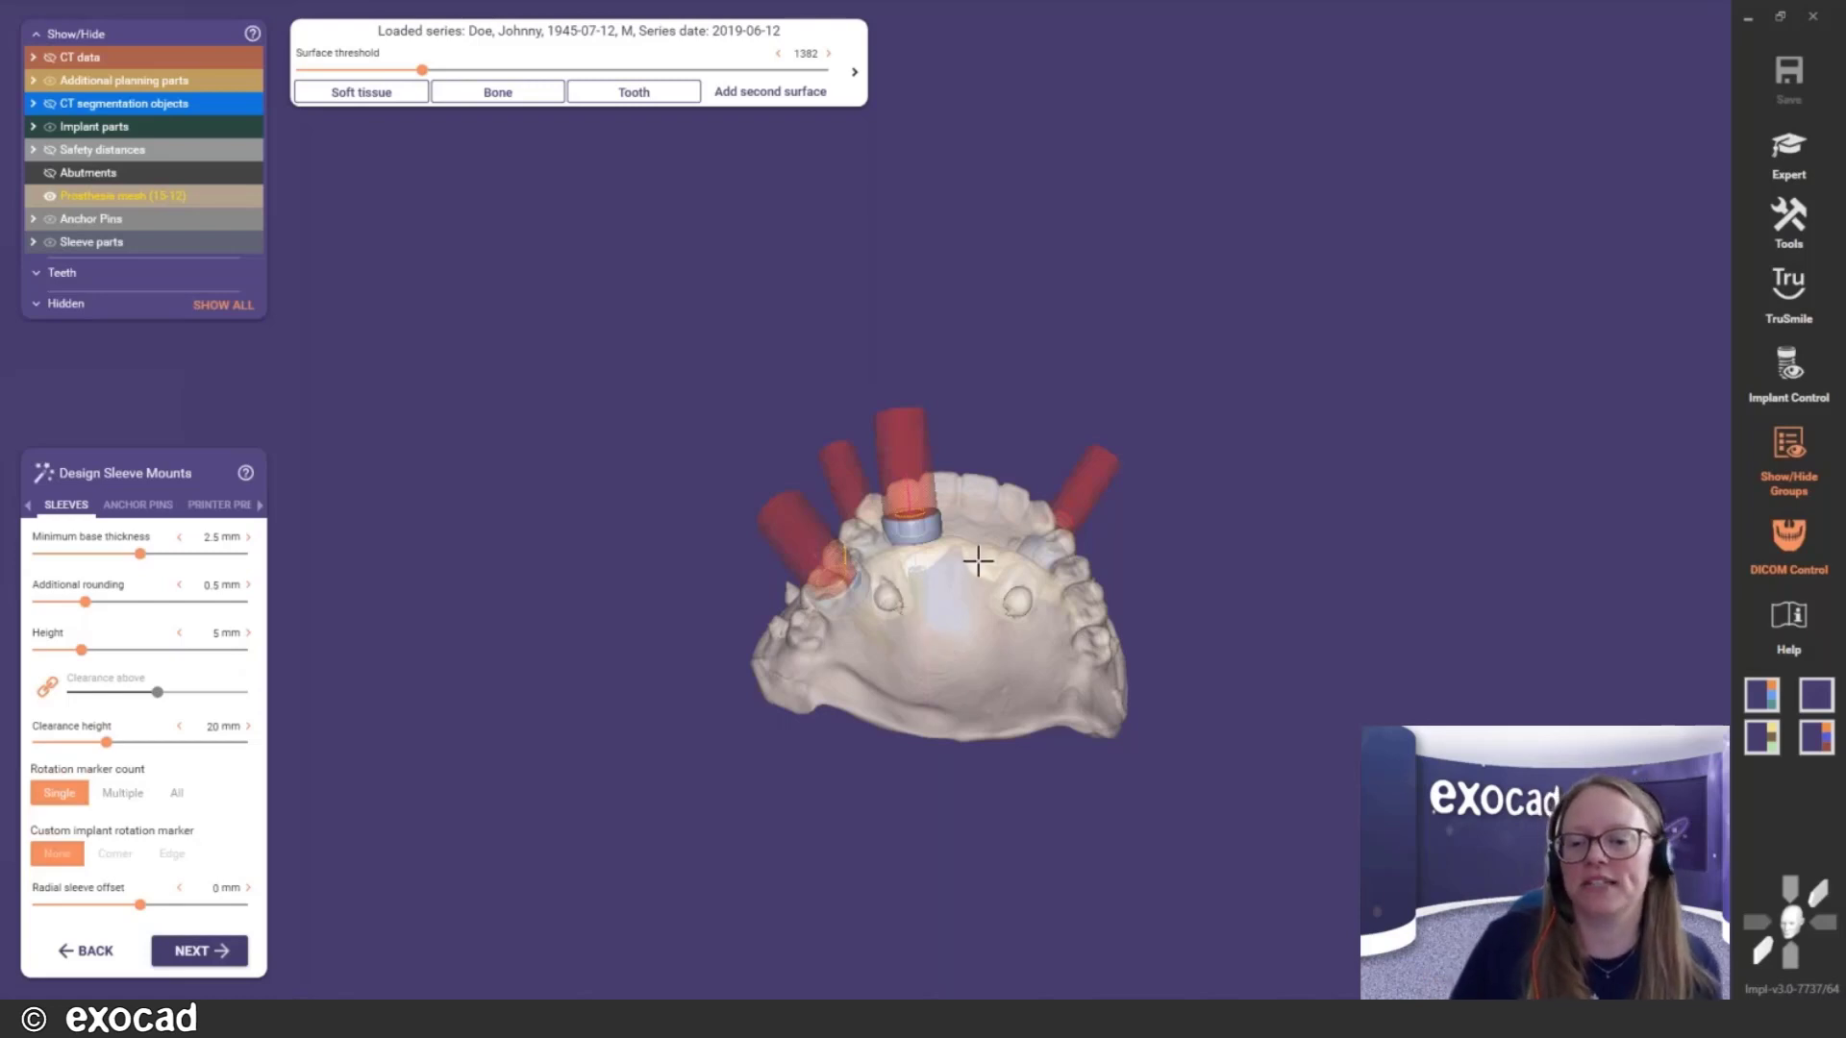
# Examine the proposed sleeve mounts, anchor pin mounts and clearance cylinders on the jaw model from several angles
pyautogui.scroll(6, 977, 560)
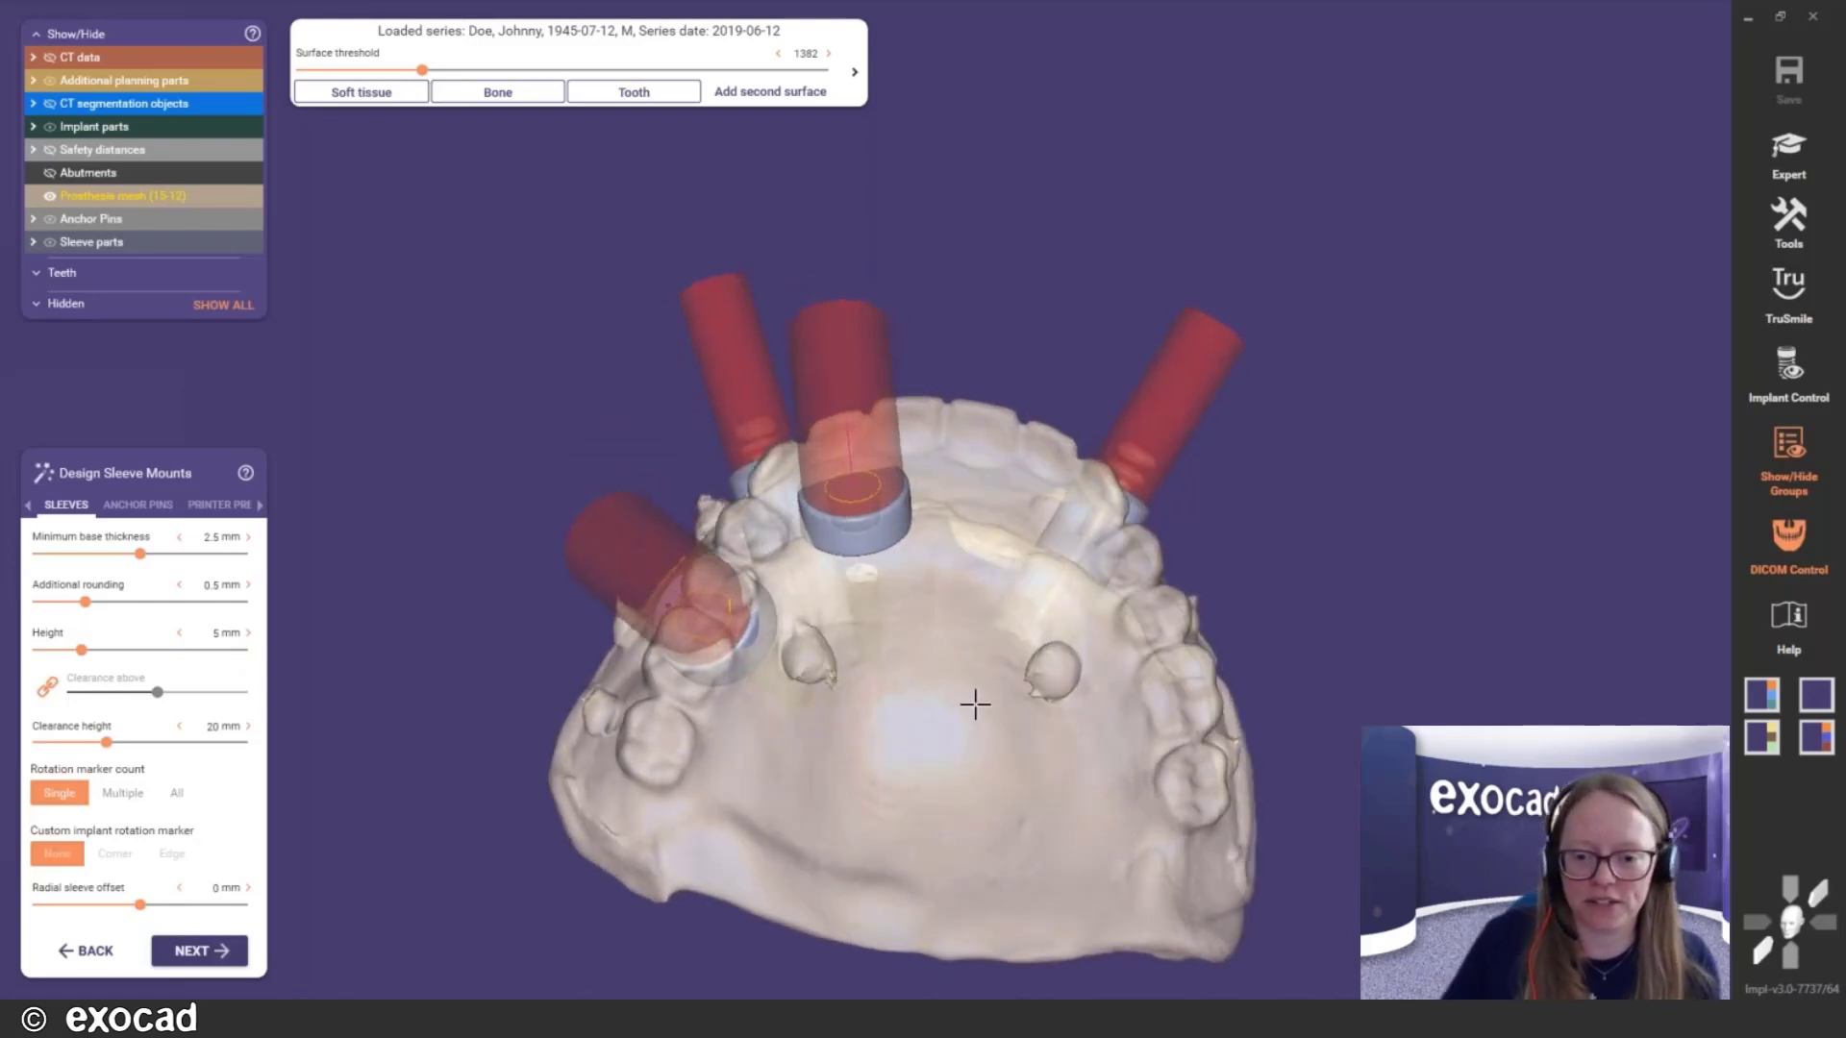
pyautogui.moveTo(975, 705); pyautogui.dragTo(912, 607, button='middle')
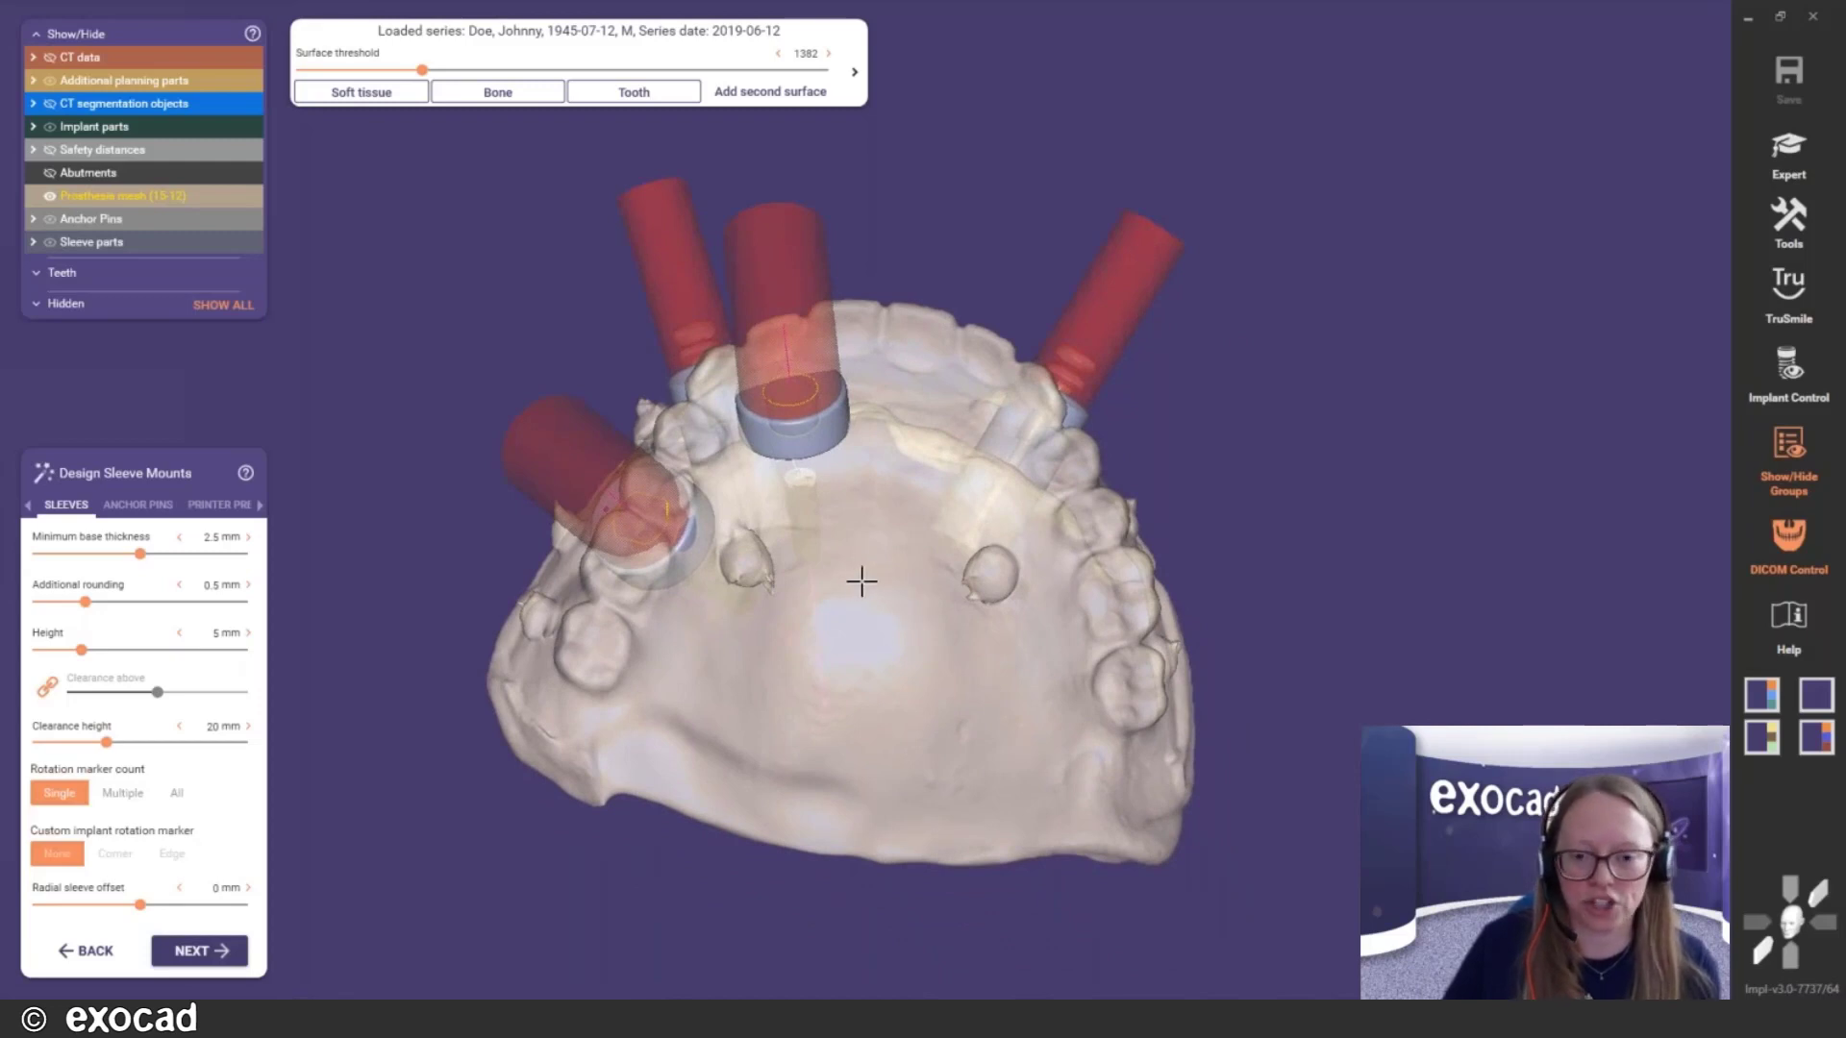
pyautogui.moveTo(862, 581); pyautogui.dragTo(869, 580, button='right')
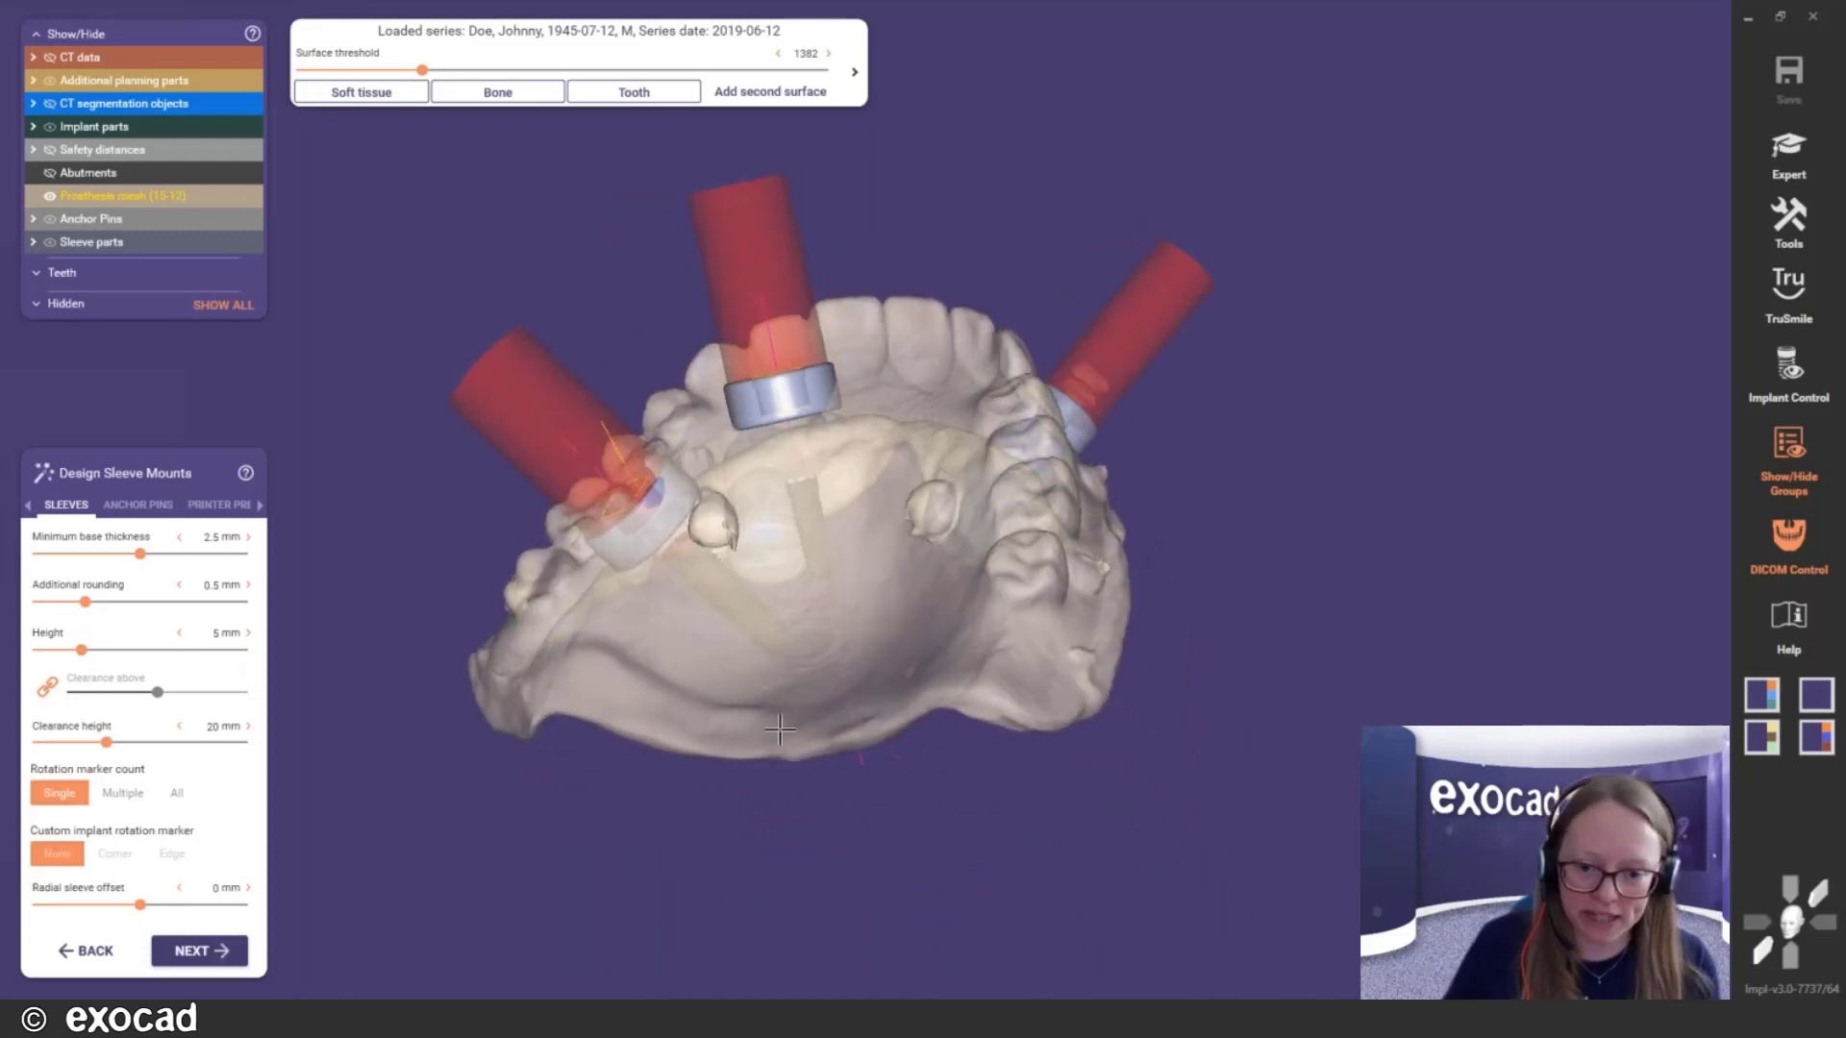
pyautogui.moveTo(762, 649); pyautogui.dragTo(756, 636, button='right')
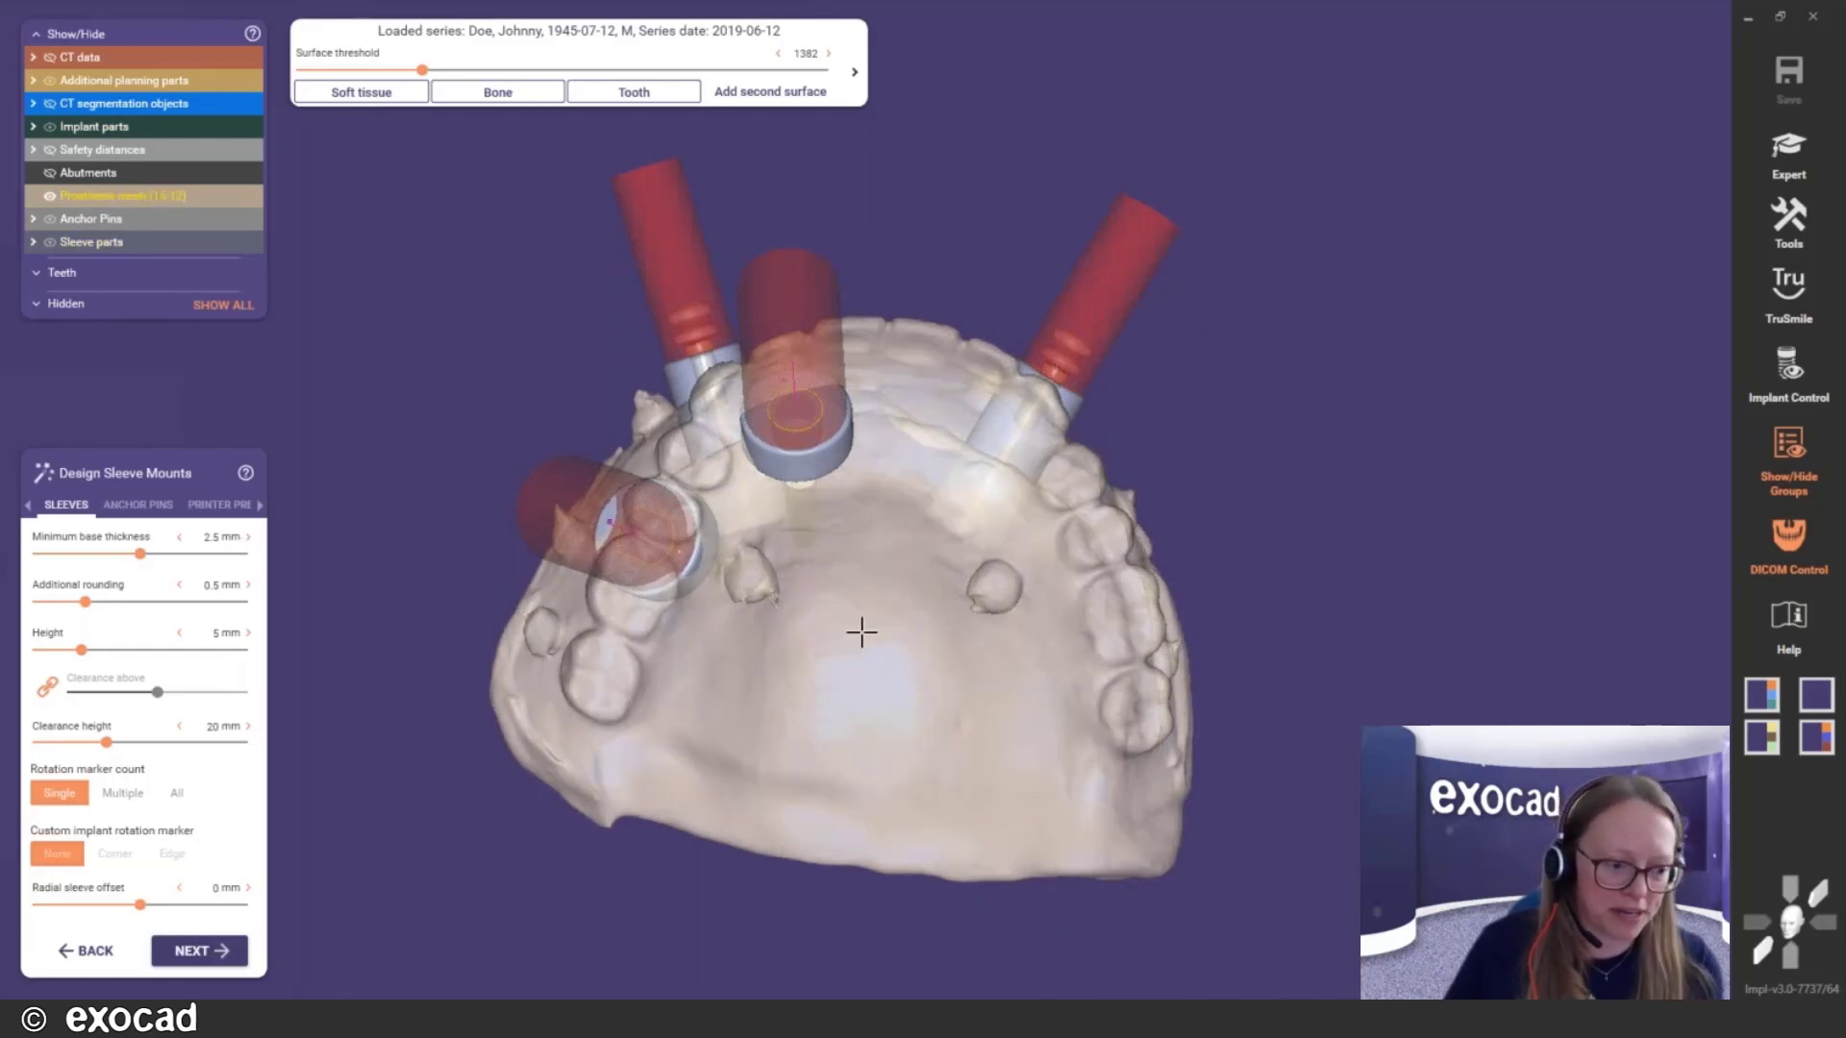
pyautogui.moveTo(861, 631); pyautogui.dragTo(791, 501, button='right')
pyautogui.scroll(4, 790, 501)
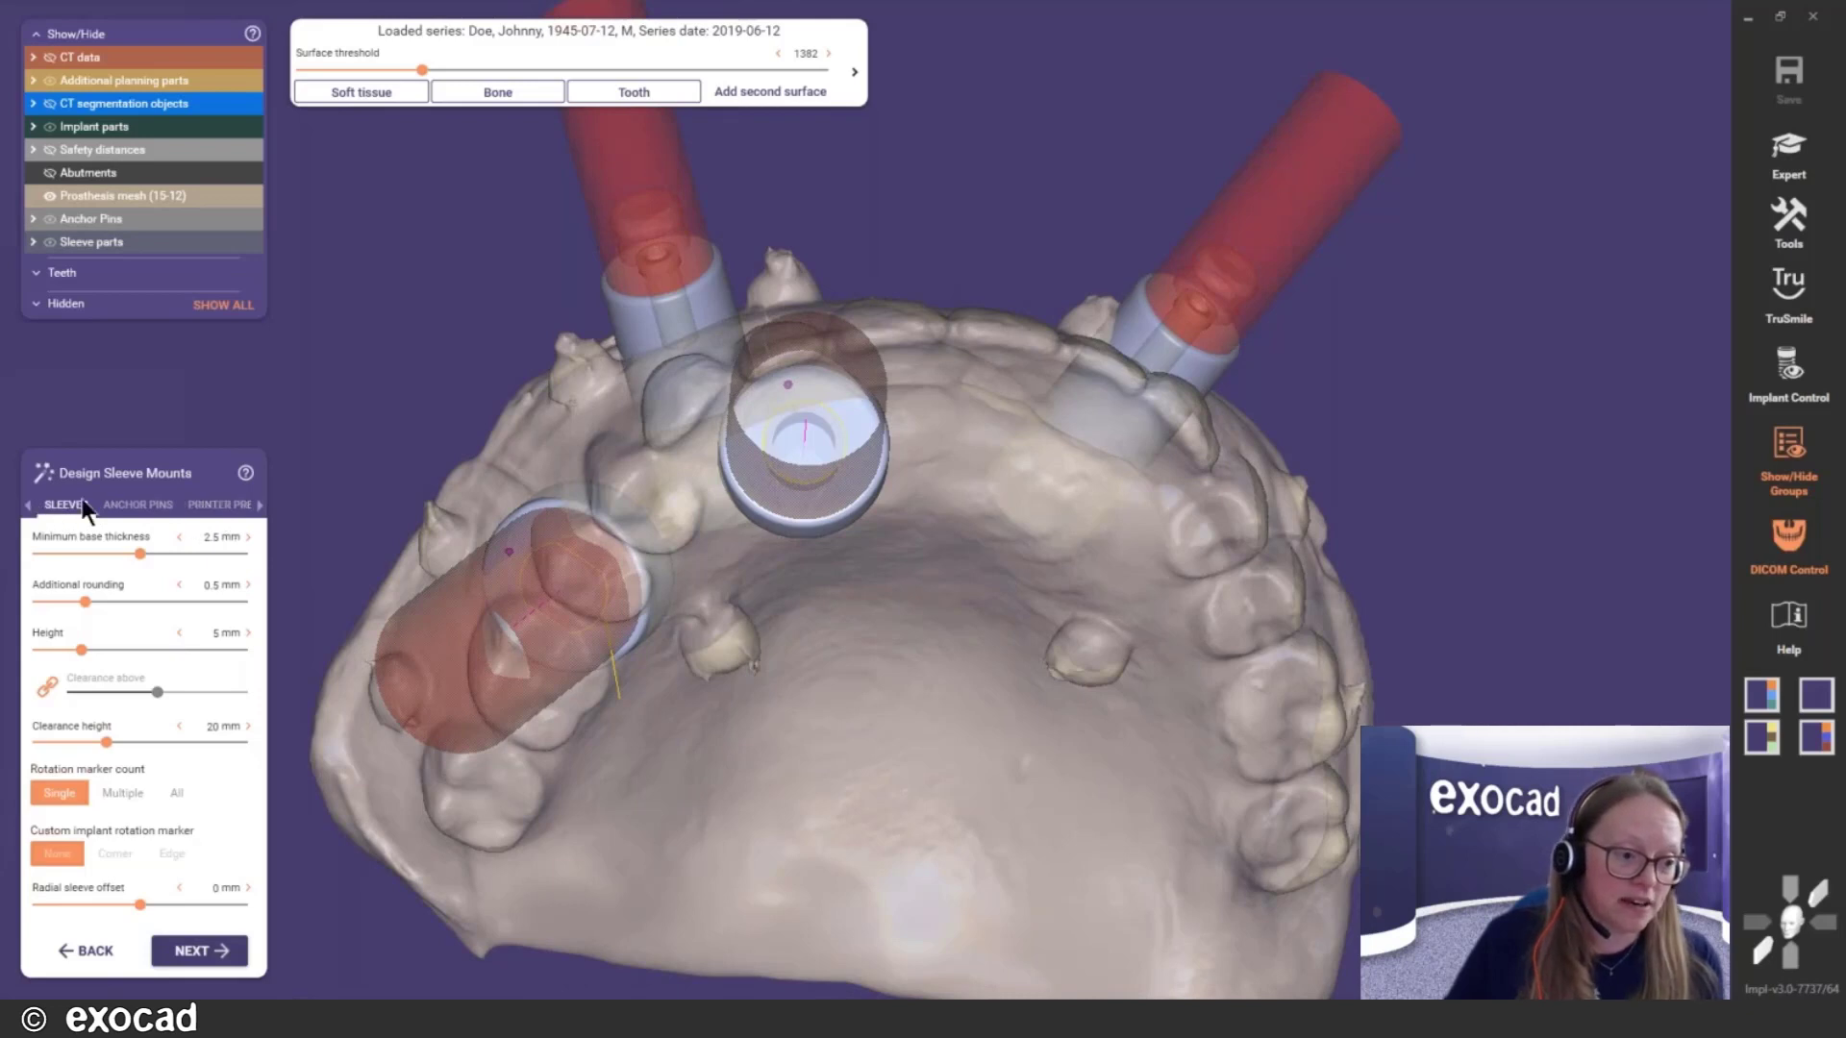
pyautogui.moveTo(639, 634); pyautogui.dragTo(666, 555, button='right')
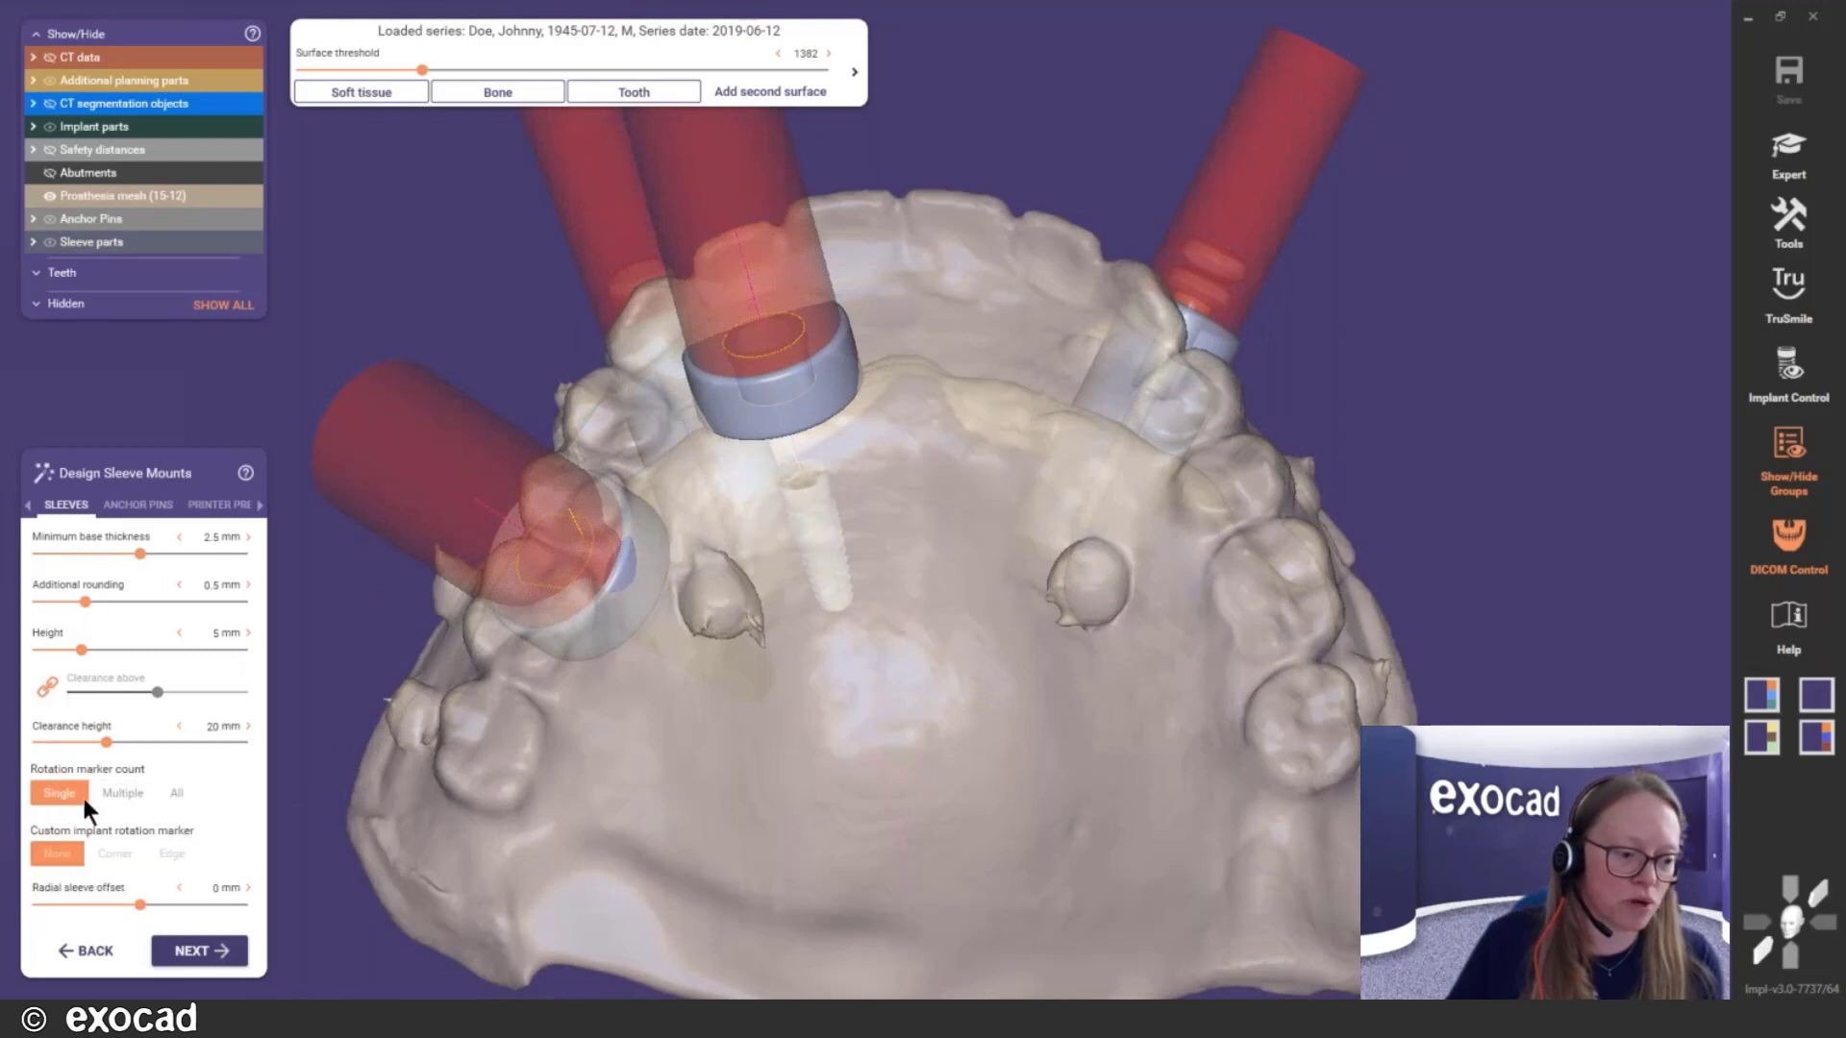
pyautogui.moveTo(791, 568); pyautogui.dragTo(798, 574, button='right')
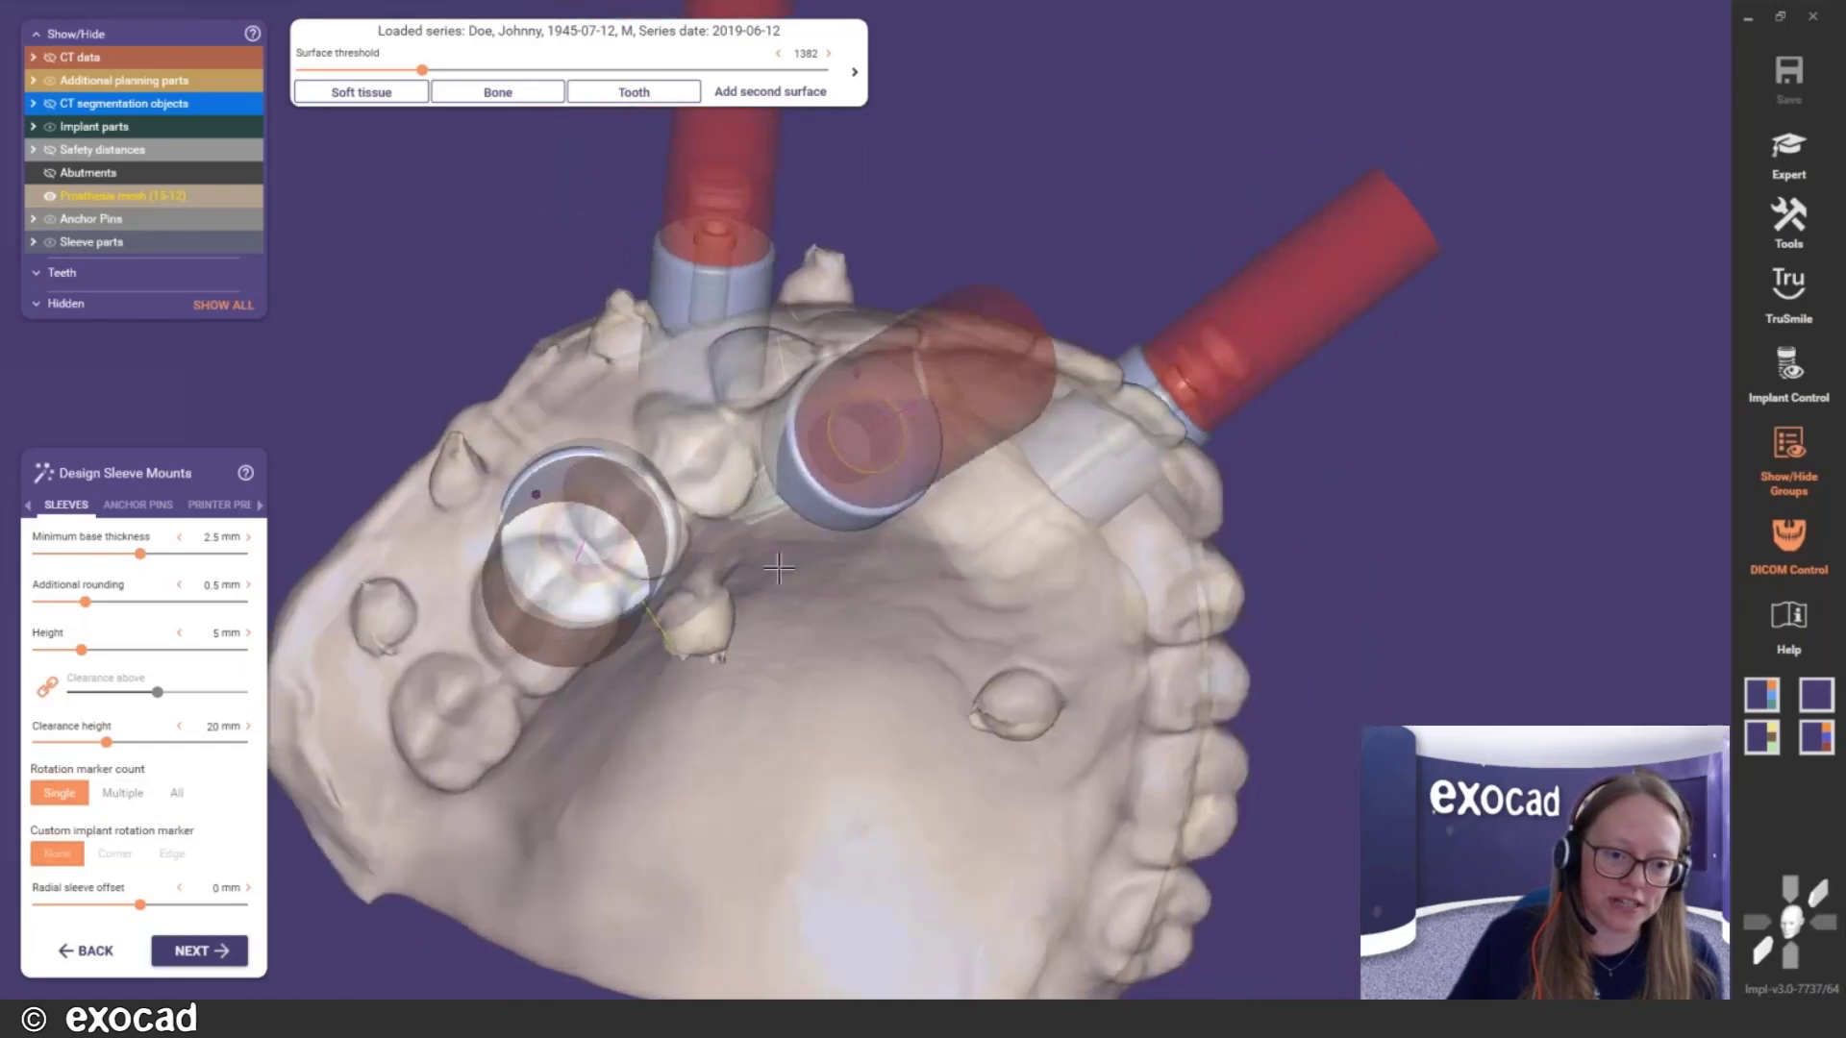
pyautogui.moveTo(604, 555); pyautogui.dragTo(612, 600, button='right')
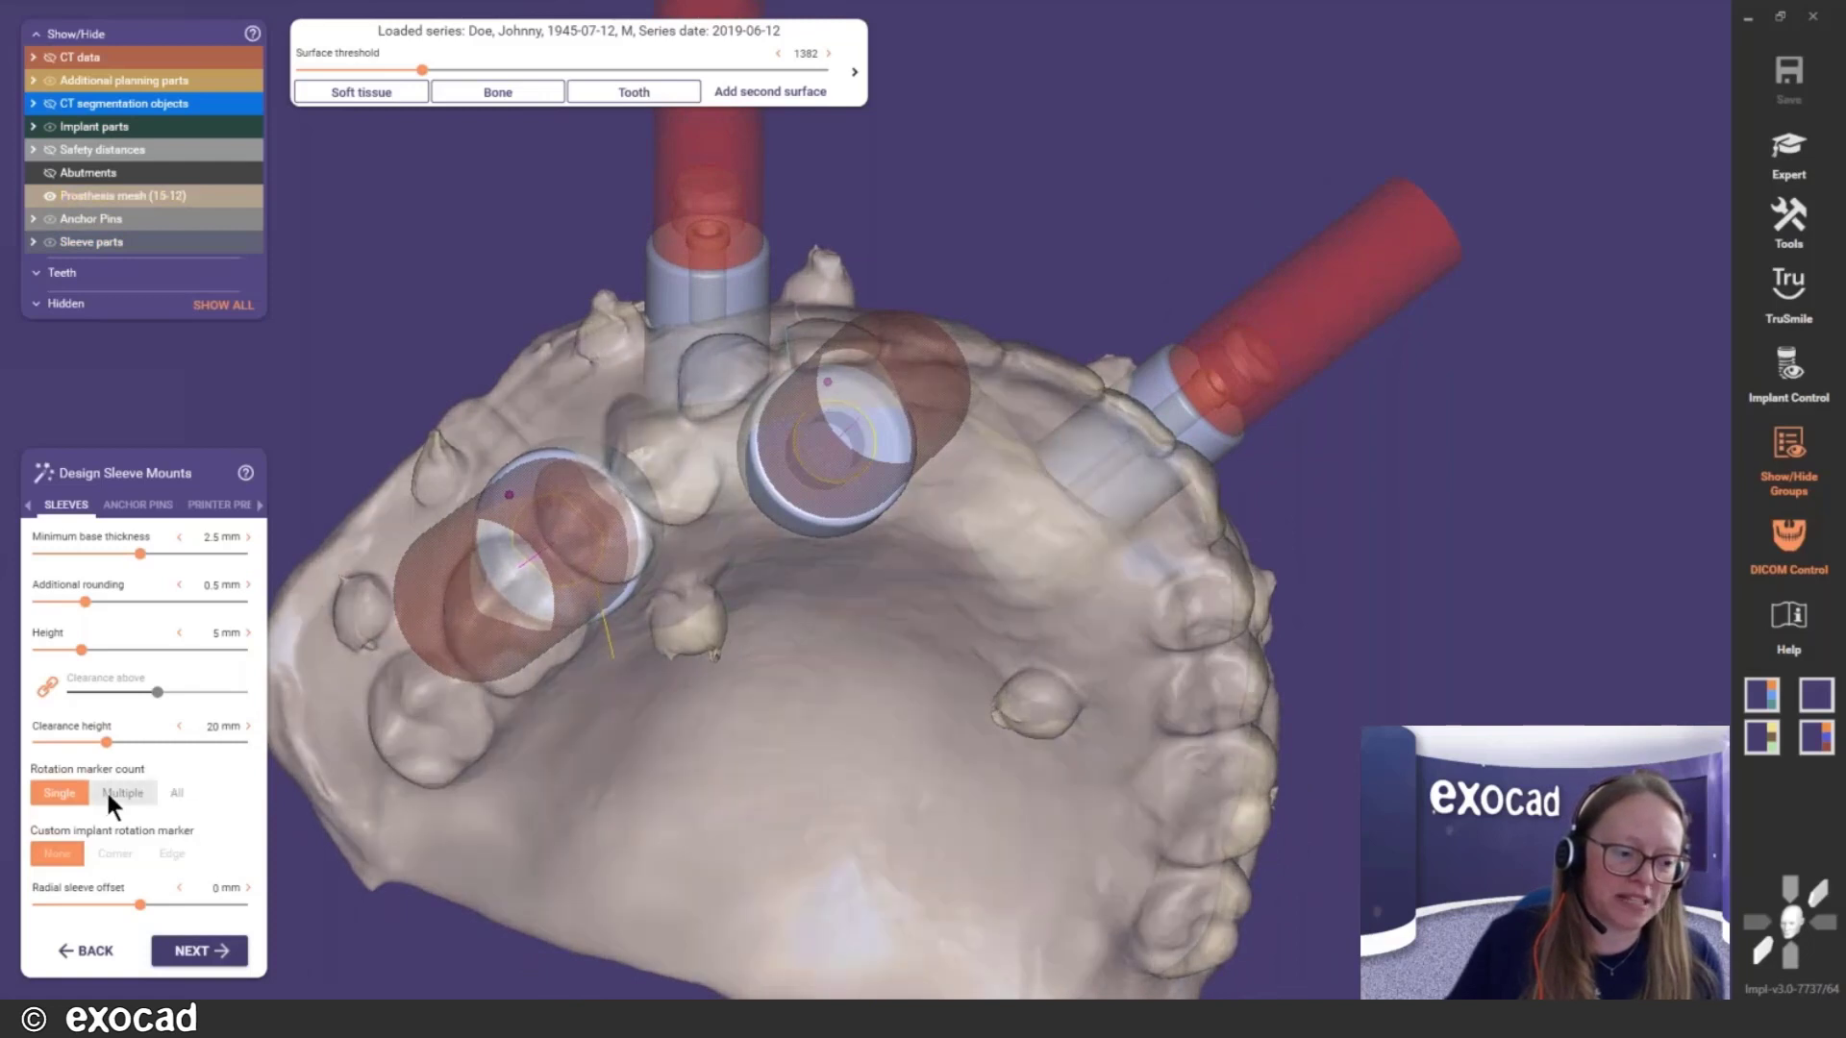
# Compare the Multiple rotation marker option with All for the sleeve mounts, and set the rotation marker count to All
pyautogui.click(107, 791)
pyautogui.moveTo(603, 647)
pyautogui.mouseDown(button='right')
pyautogui.moveTo(588, 620)
pyautogui.moveTo(601, 649)
pyautogui.moveTo(605, 635)
pyautogui.mouseUp(button='right')
pyautogui.click(177, 792)
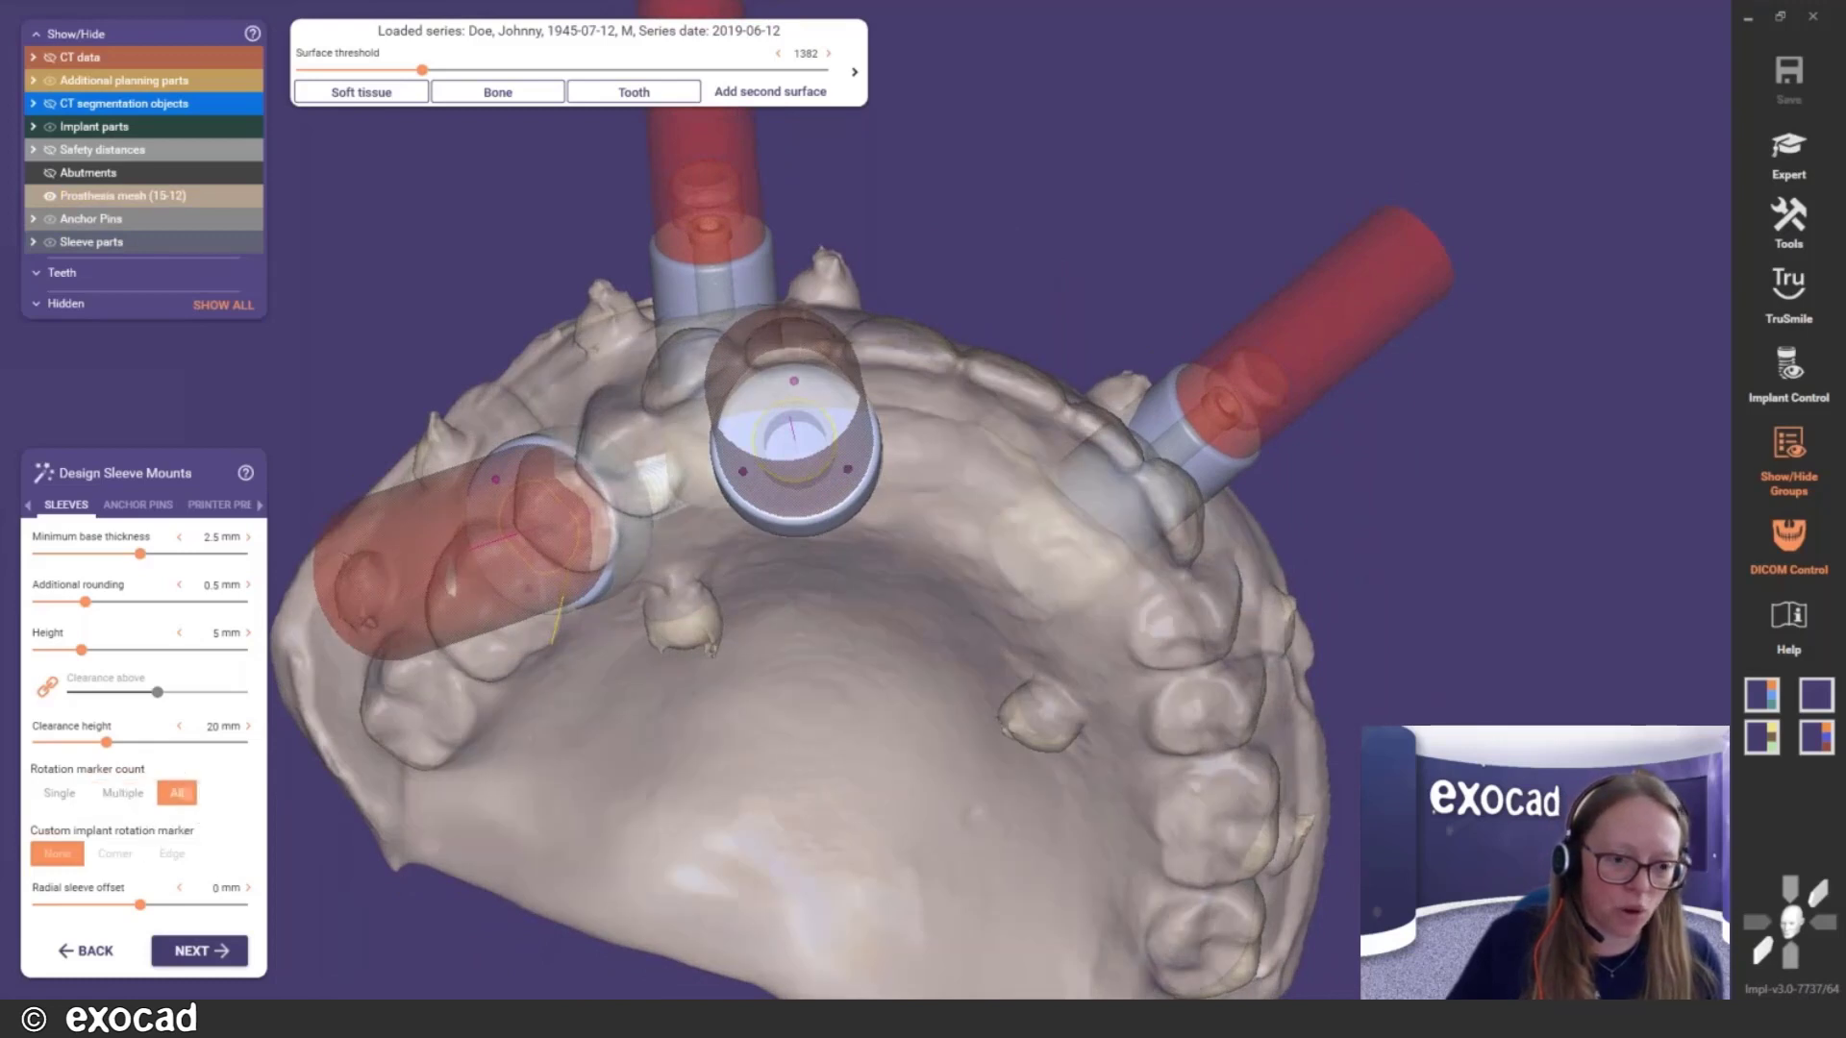
pyautogui.moveTo(413, 781); pyautogui.dragTo(610, 740, button='right')
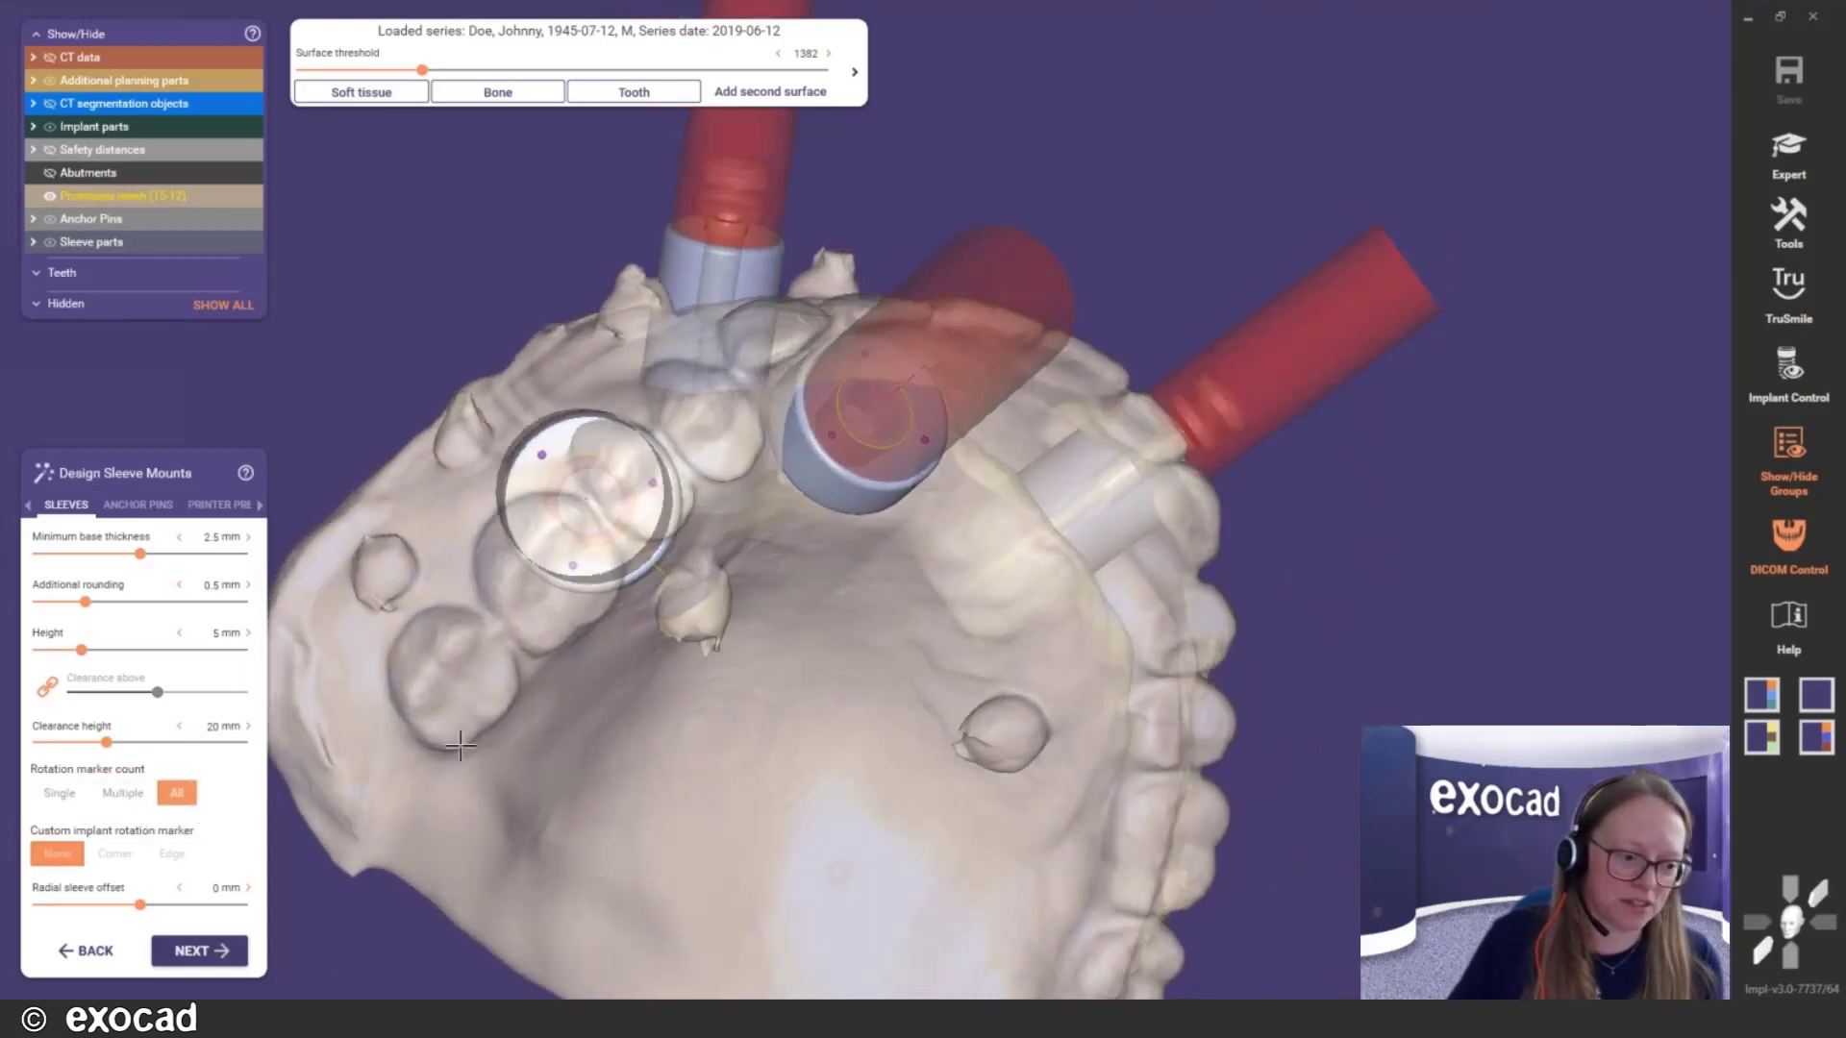
pyautogui.moveTo(625, 548)
pyautogui.mouseDown(button='right')
pyautogui.moveTo(608, 540)
pyautogui.moveTo(623, 550)
pyautogui.mouseUp(button='right')
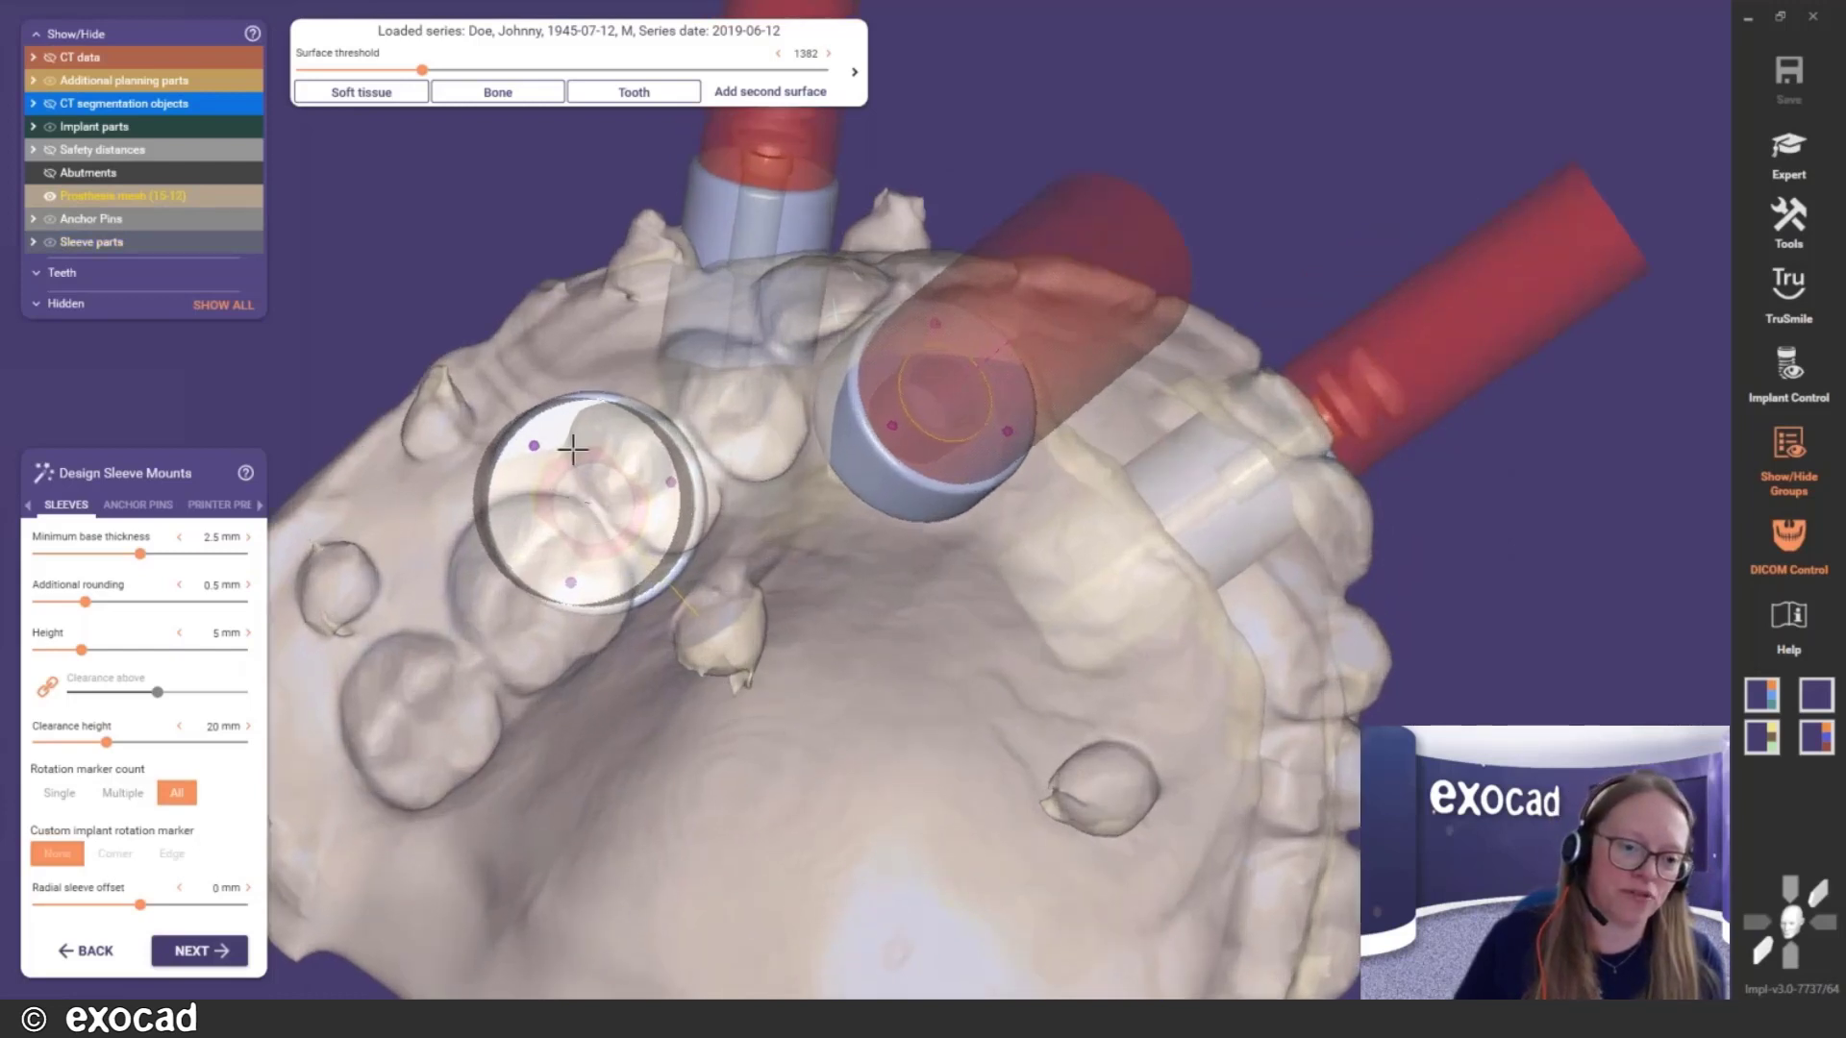
pyautogui.scroll(2, 589, 575)
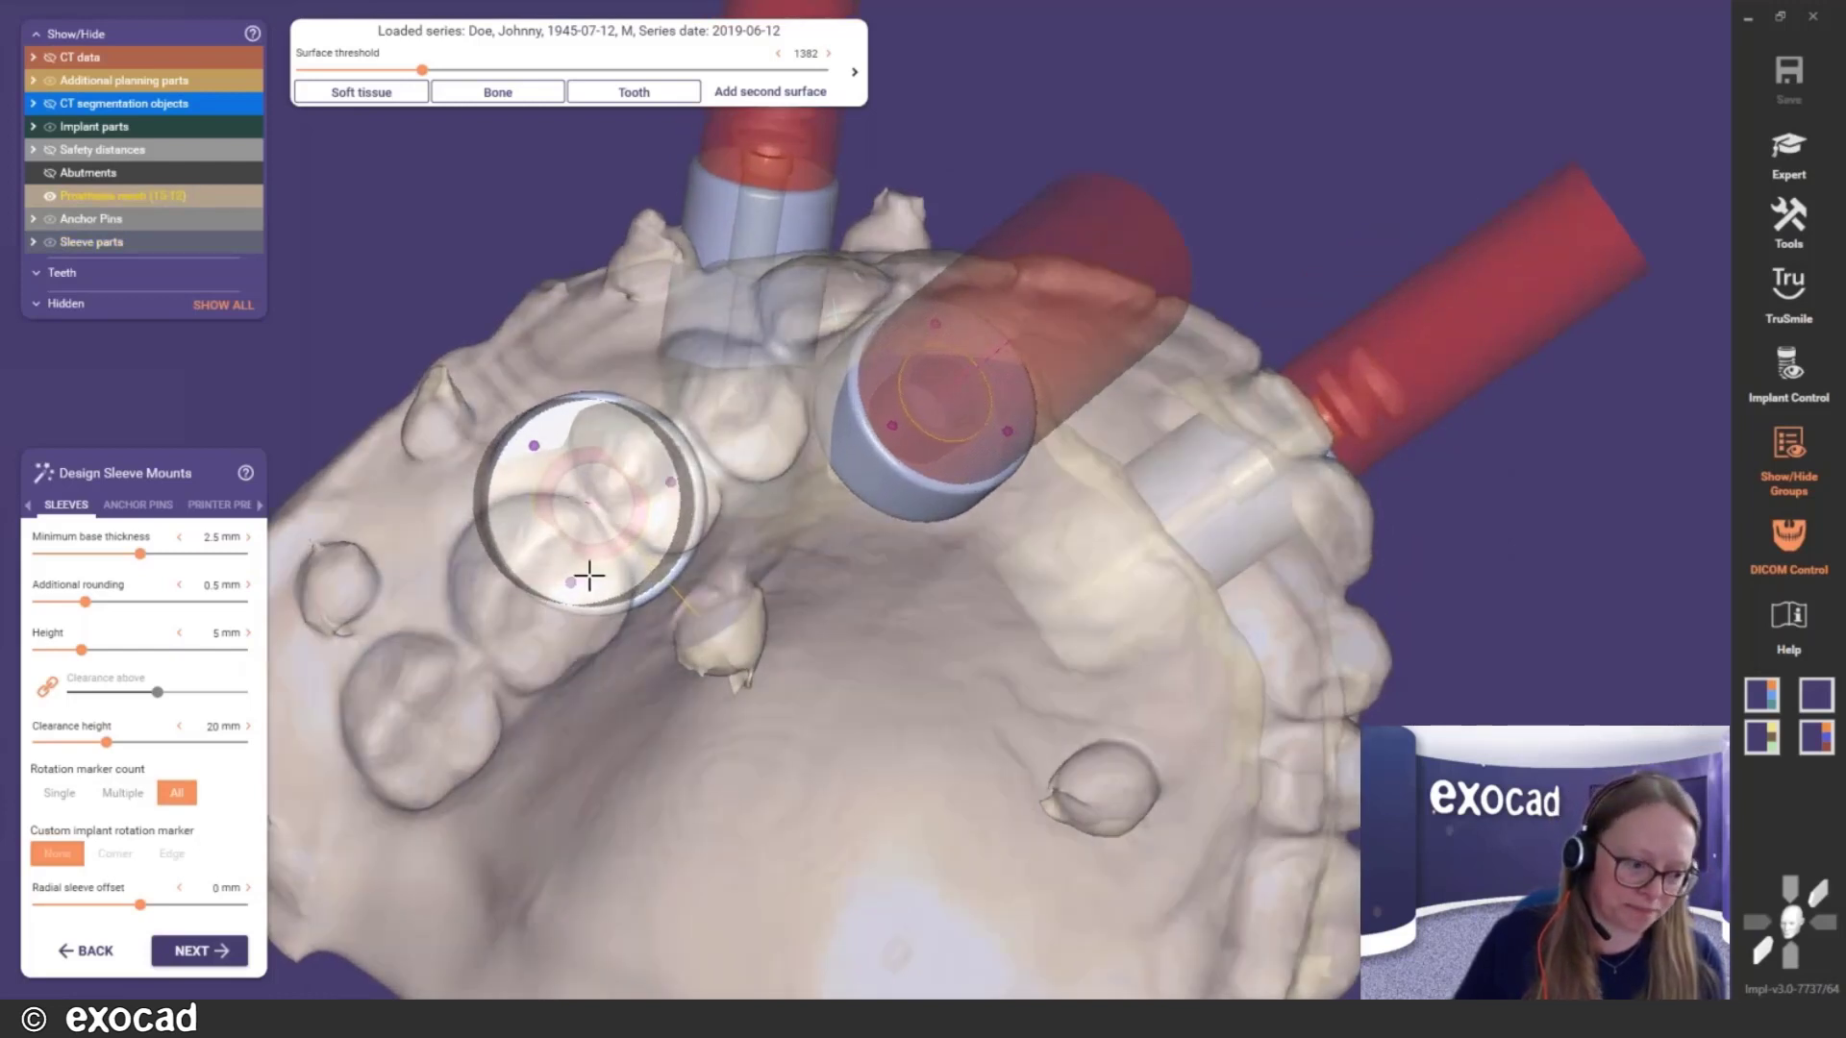
pyautogui.scroll(-3, 581, 572)
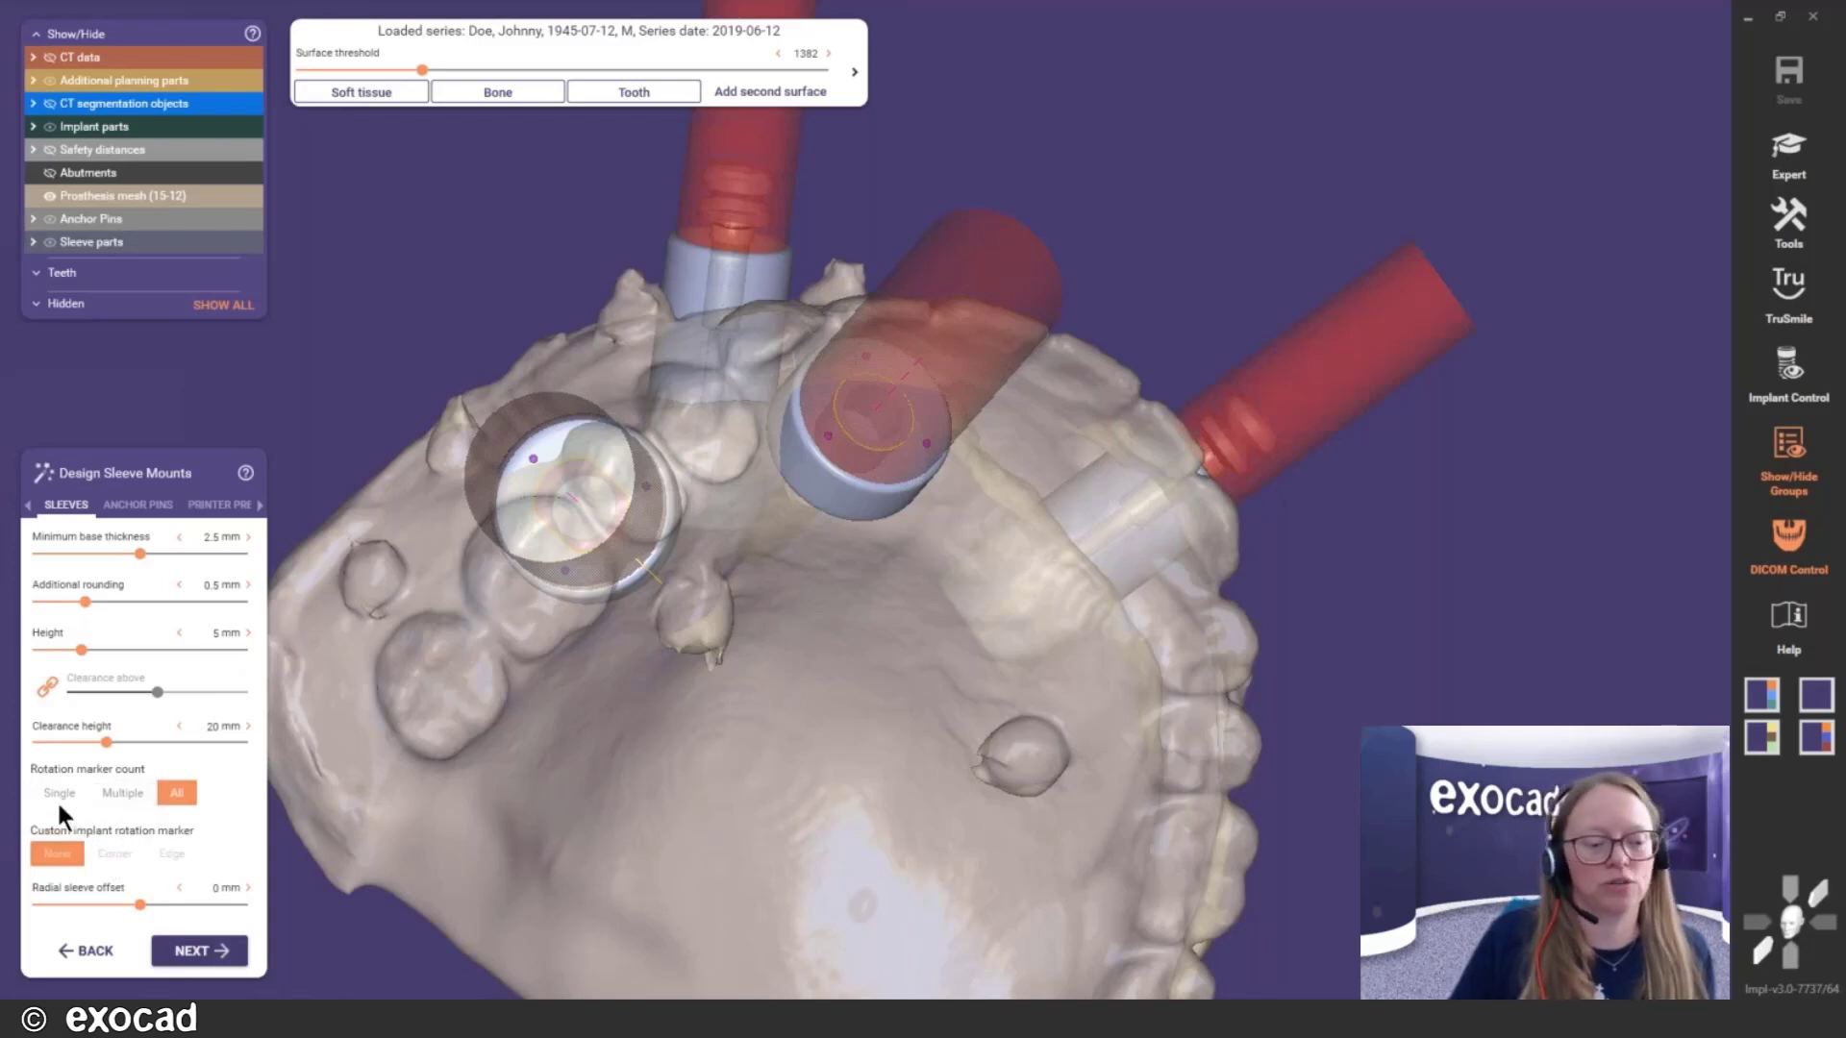
# Unlink the sleeves' clearance above value, set it to 8.52 mm, and examine the widened clearance cylinders on the jaw model
pyautogui.moveTo(771, 683); pyautogui.dragTo(775, 684, button='right')
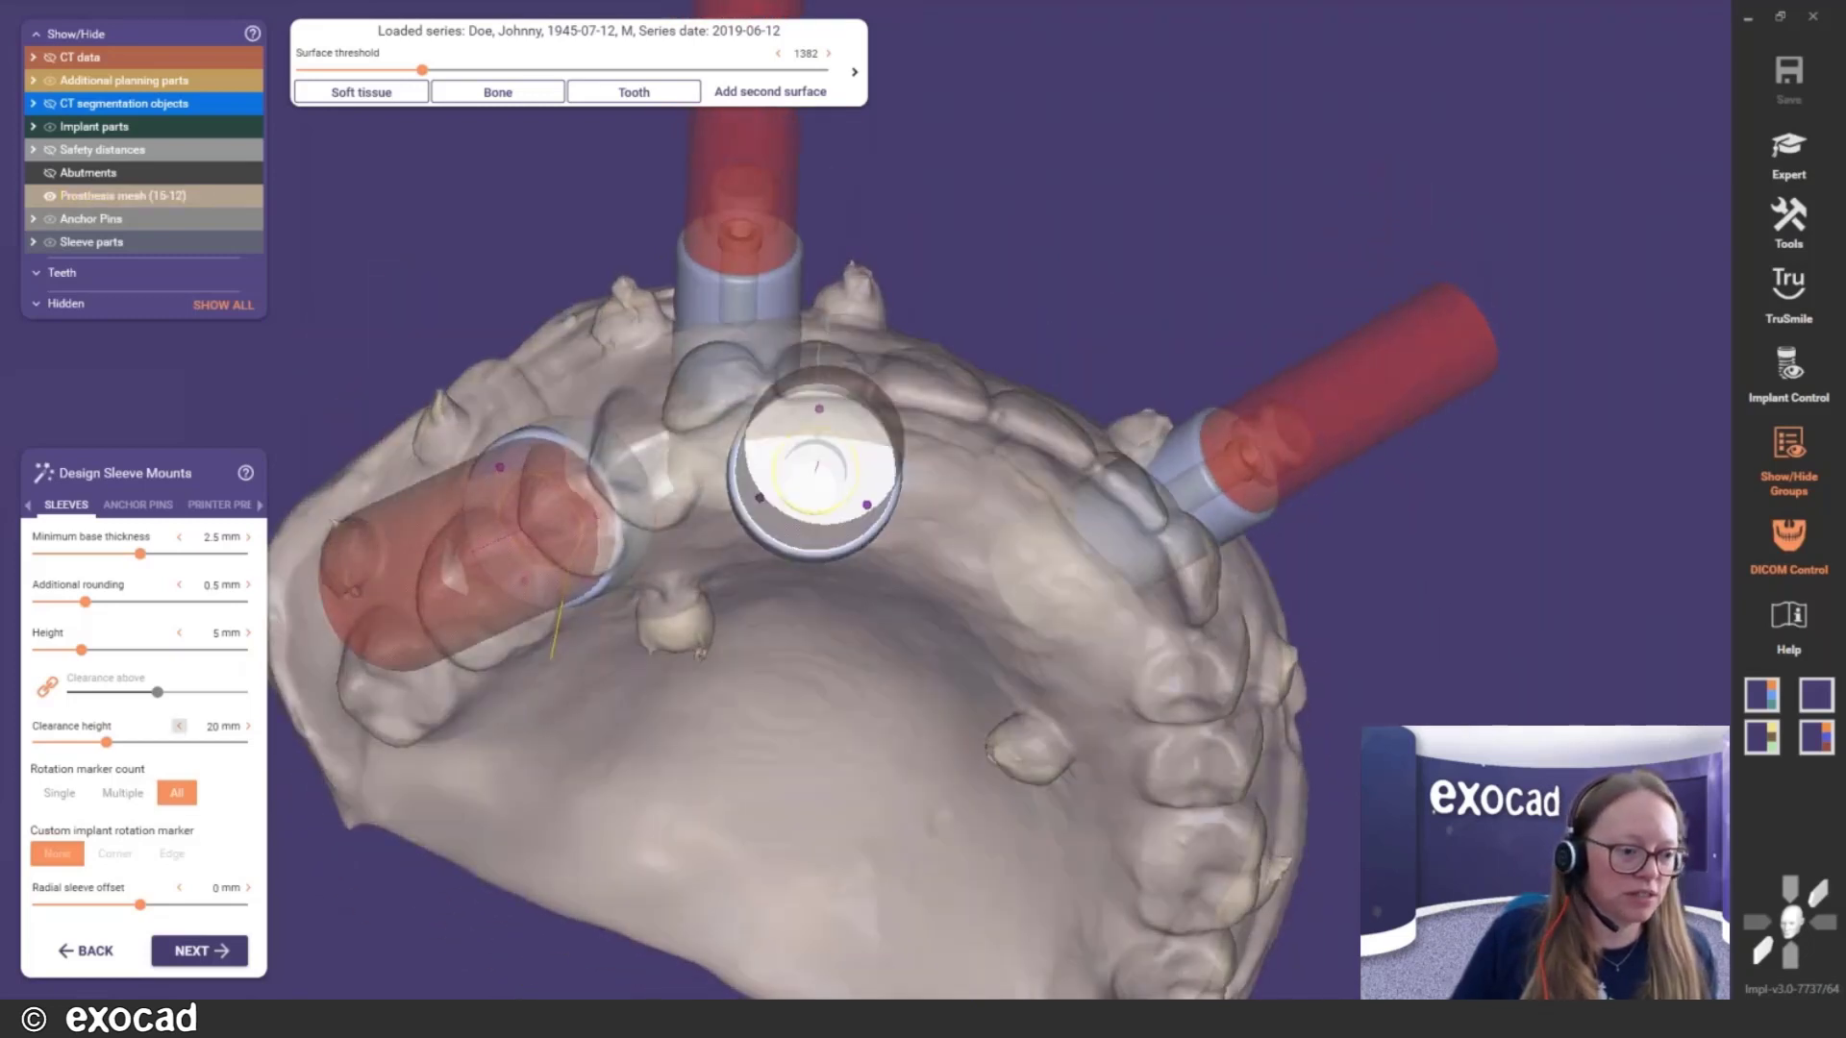
pyautogui.click(49, 690)
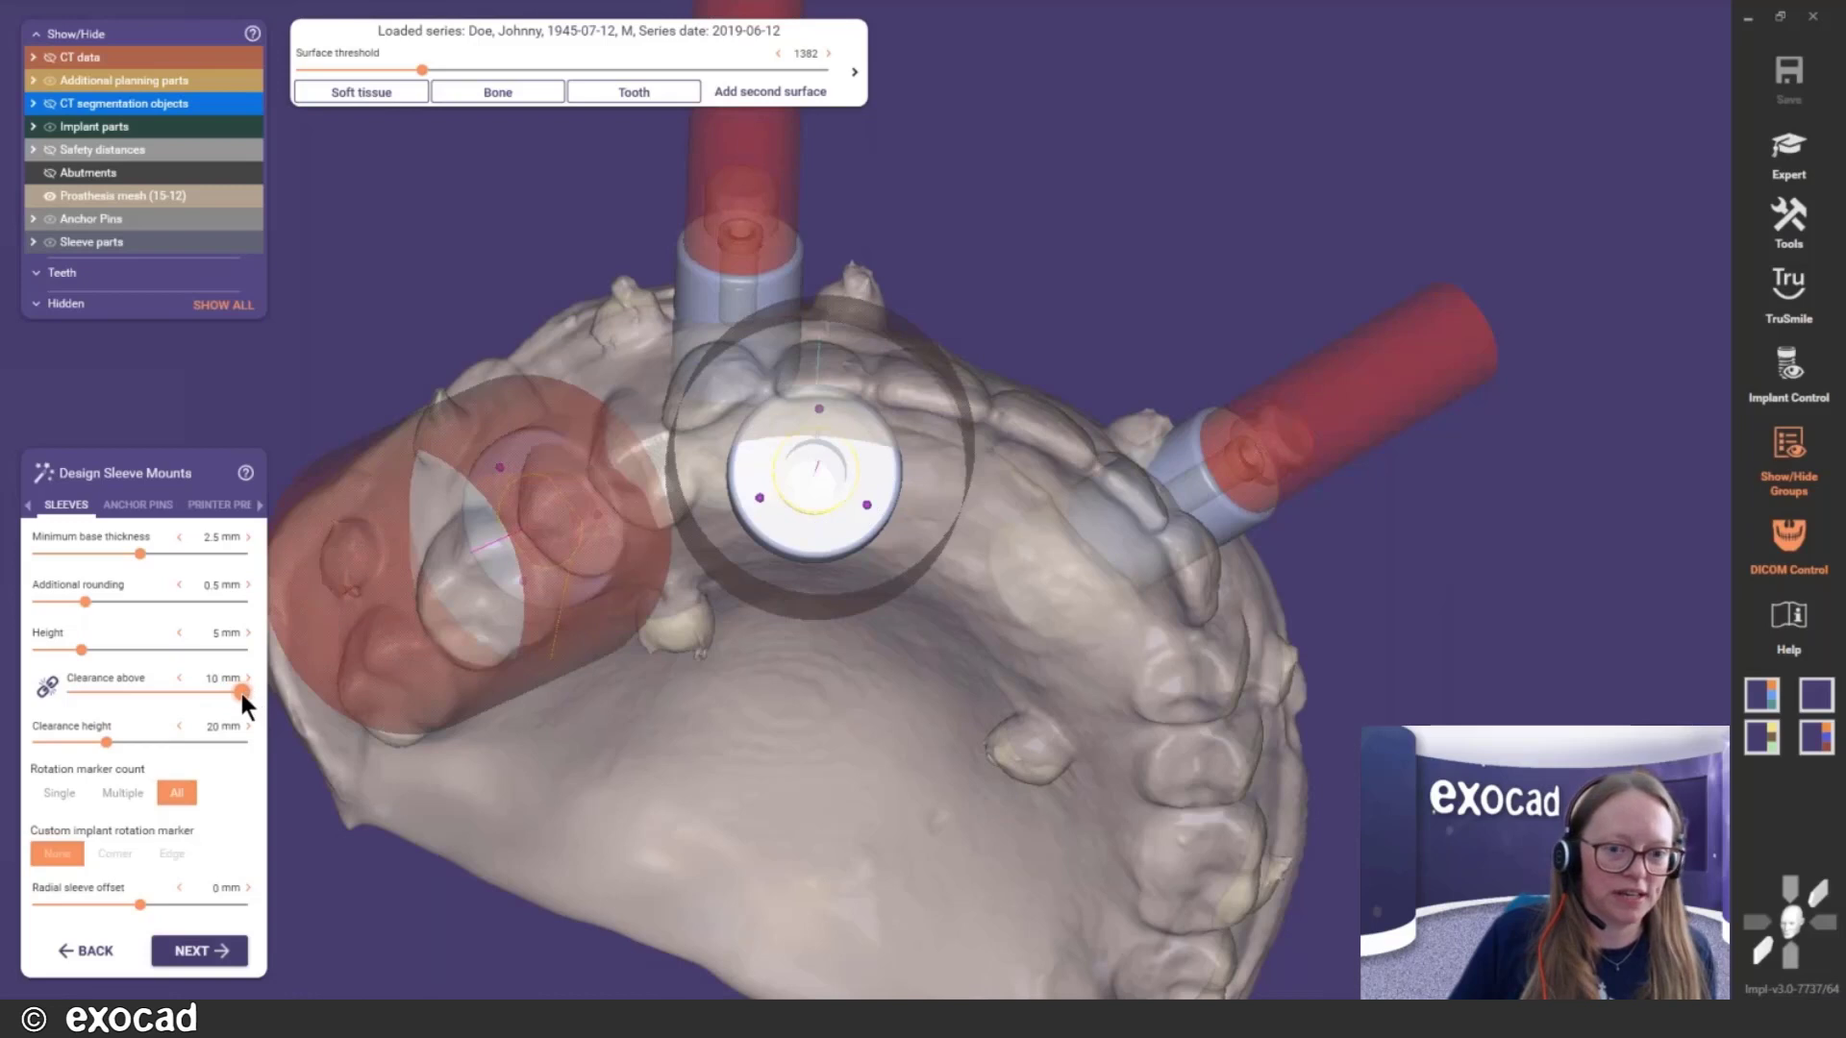
pyautogui.moveTo(223, 691); pyautogui.dragTo(217, 691)
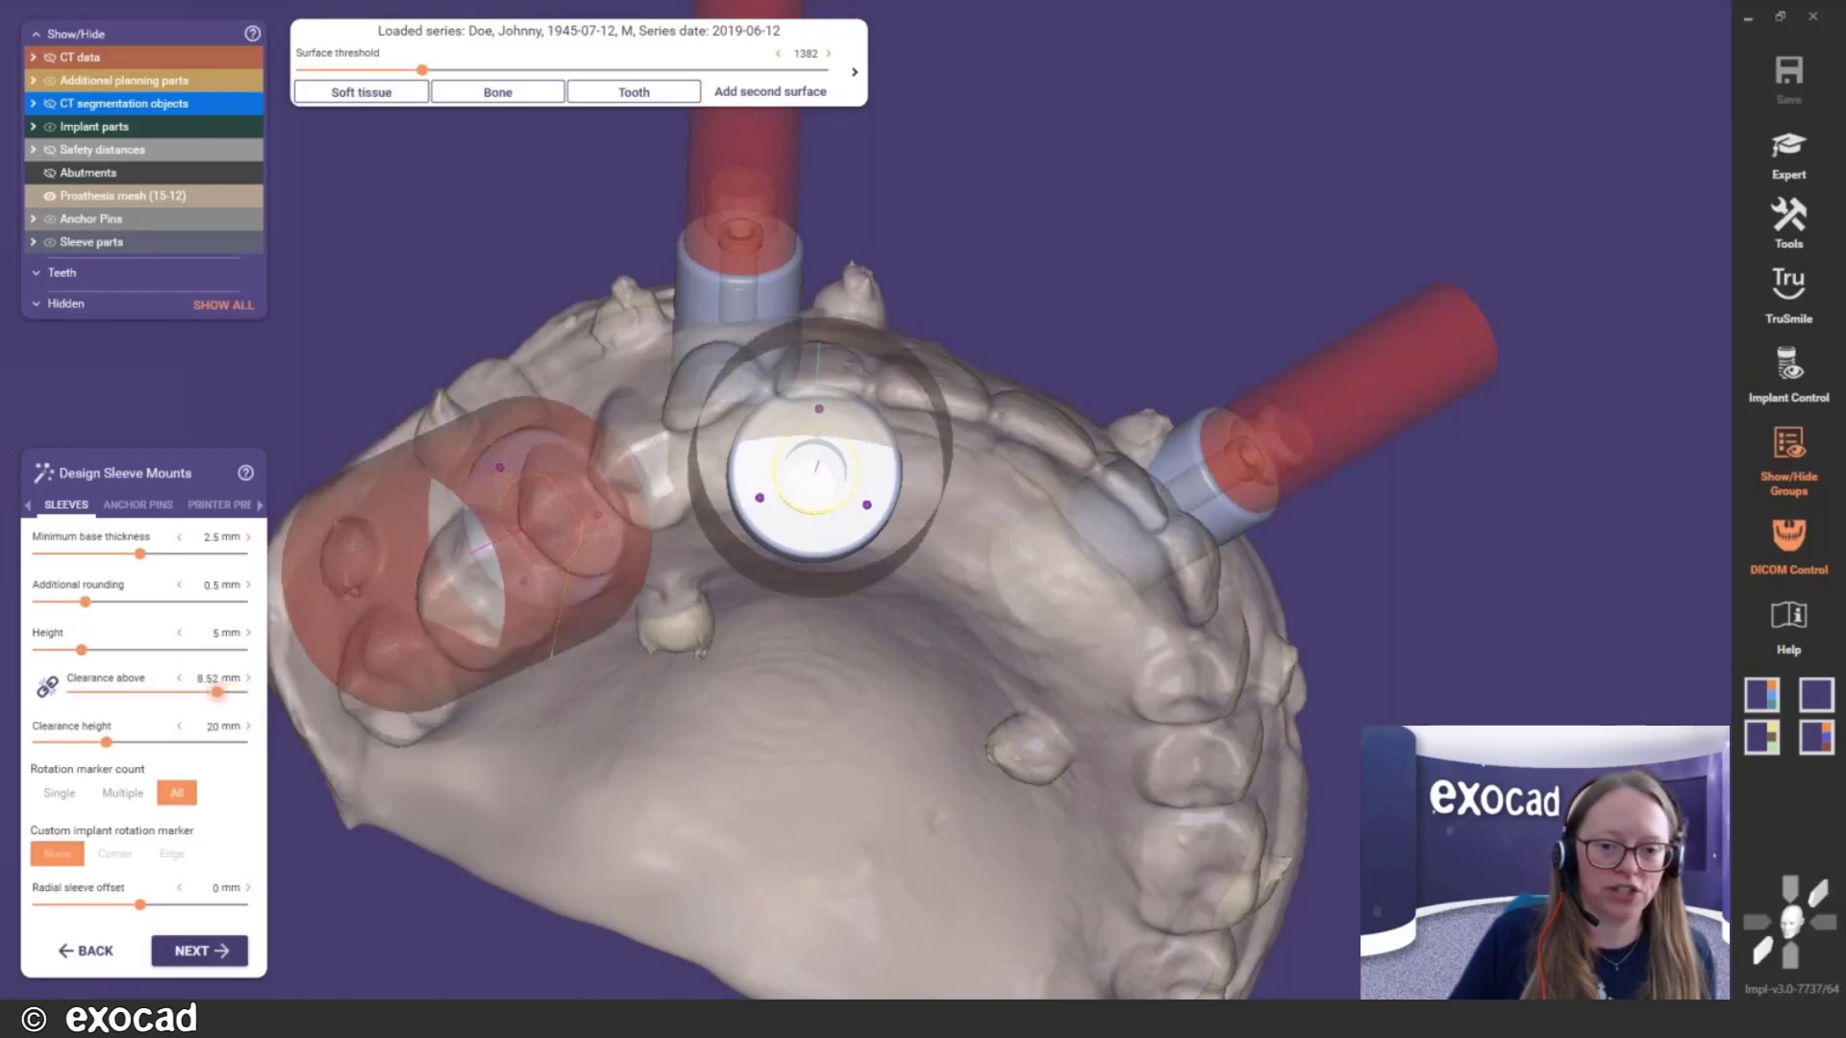
pyautogui.moveTo(736, 654); pyautogui.dragTo(810, 526, button='right')
pyautogui.moveTo(886, 466); pyautogui.dragTo(877, 465, button='right')
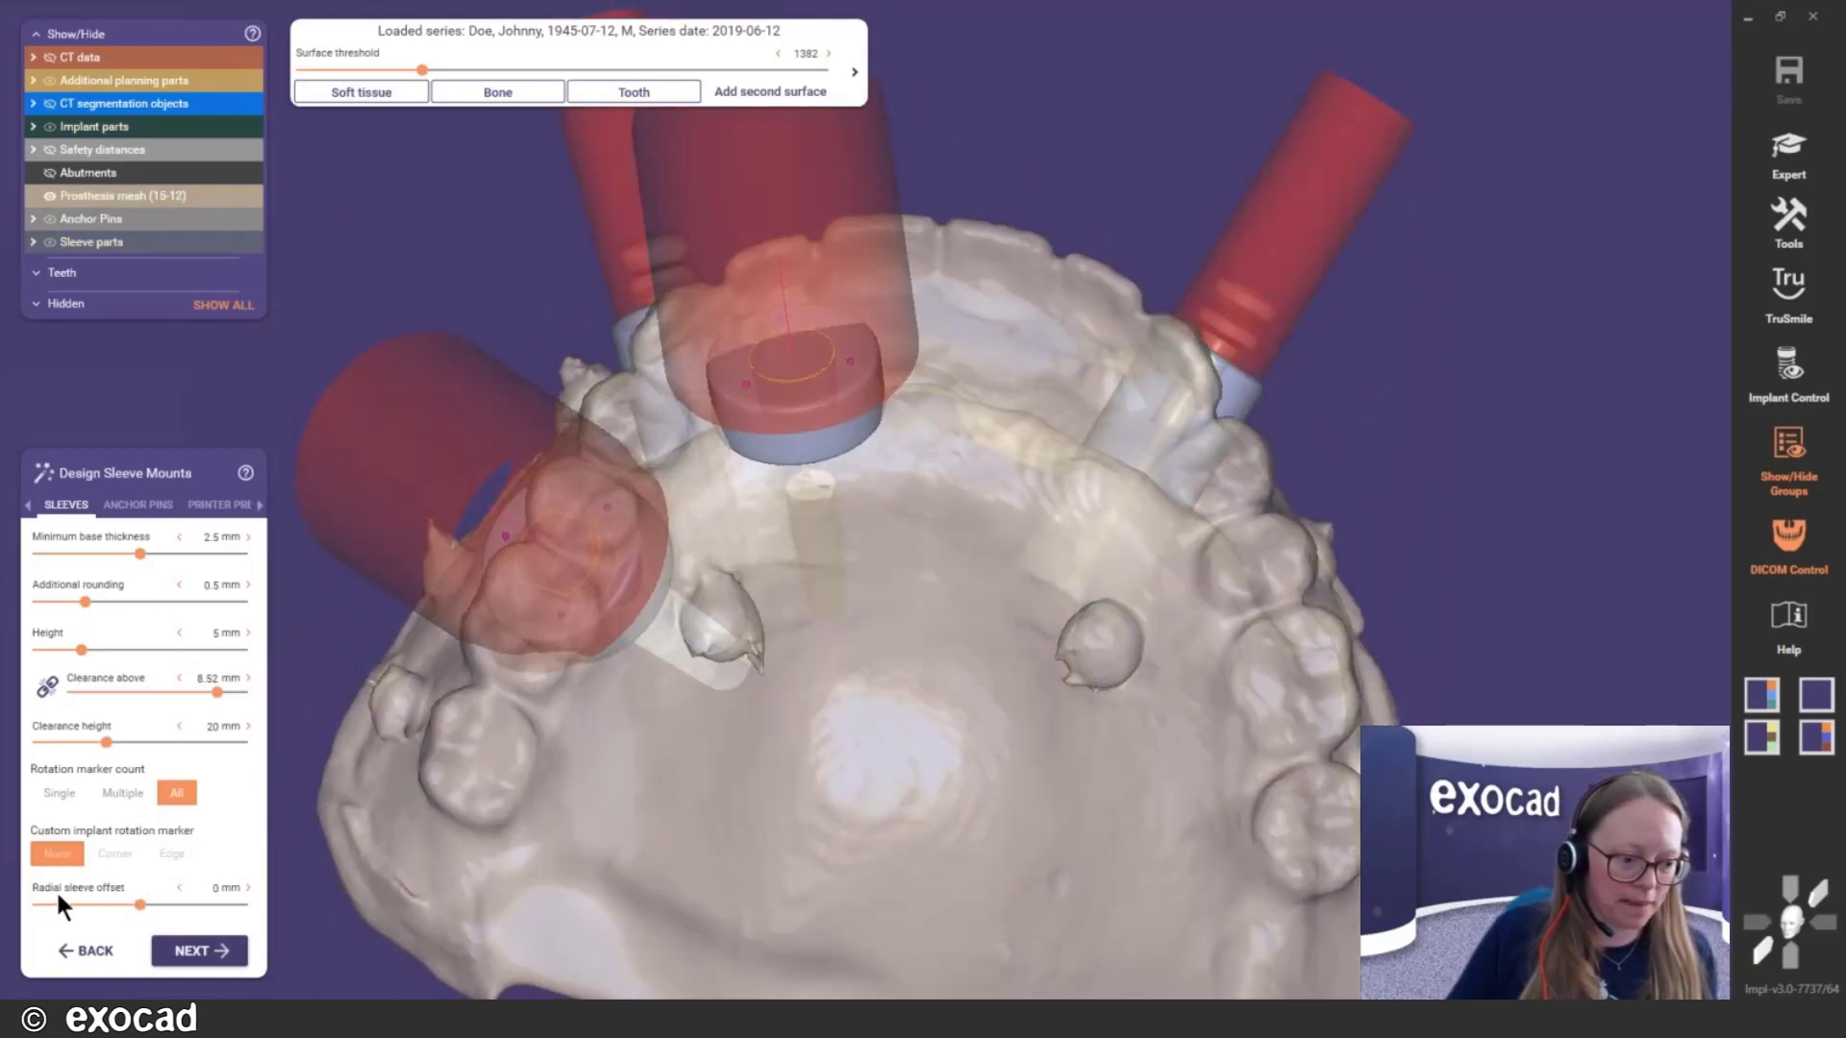
# Set the radial sleeve offset of the sleeves to 0.01 mm after trying 0.02 mm
pyautogui.moveTo(46, 886)
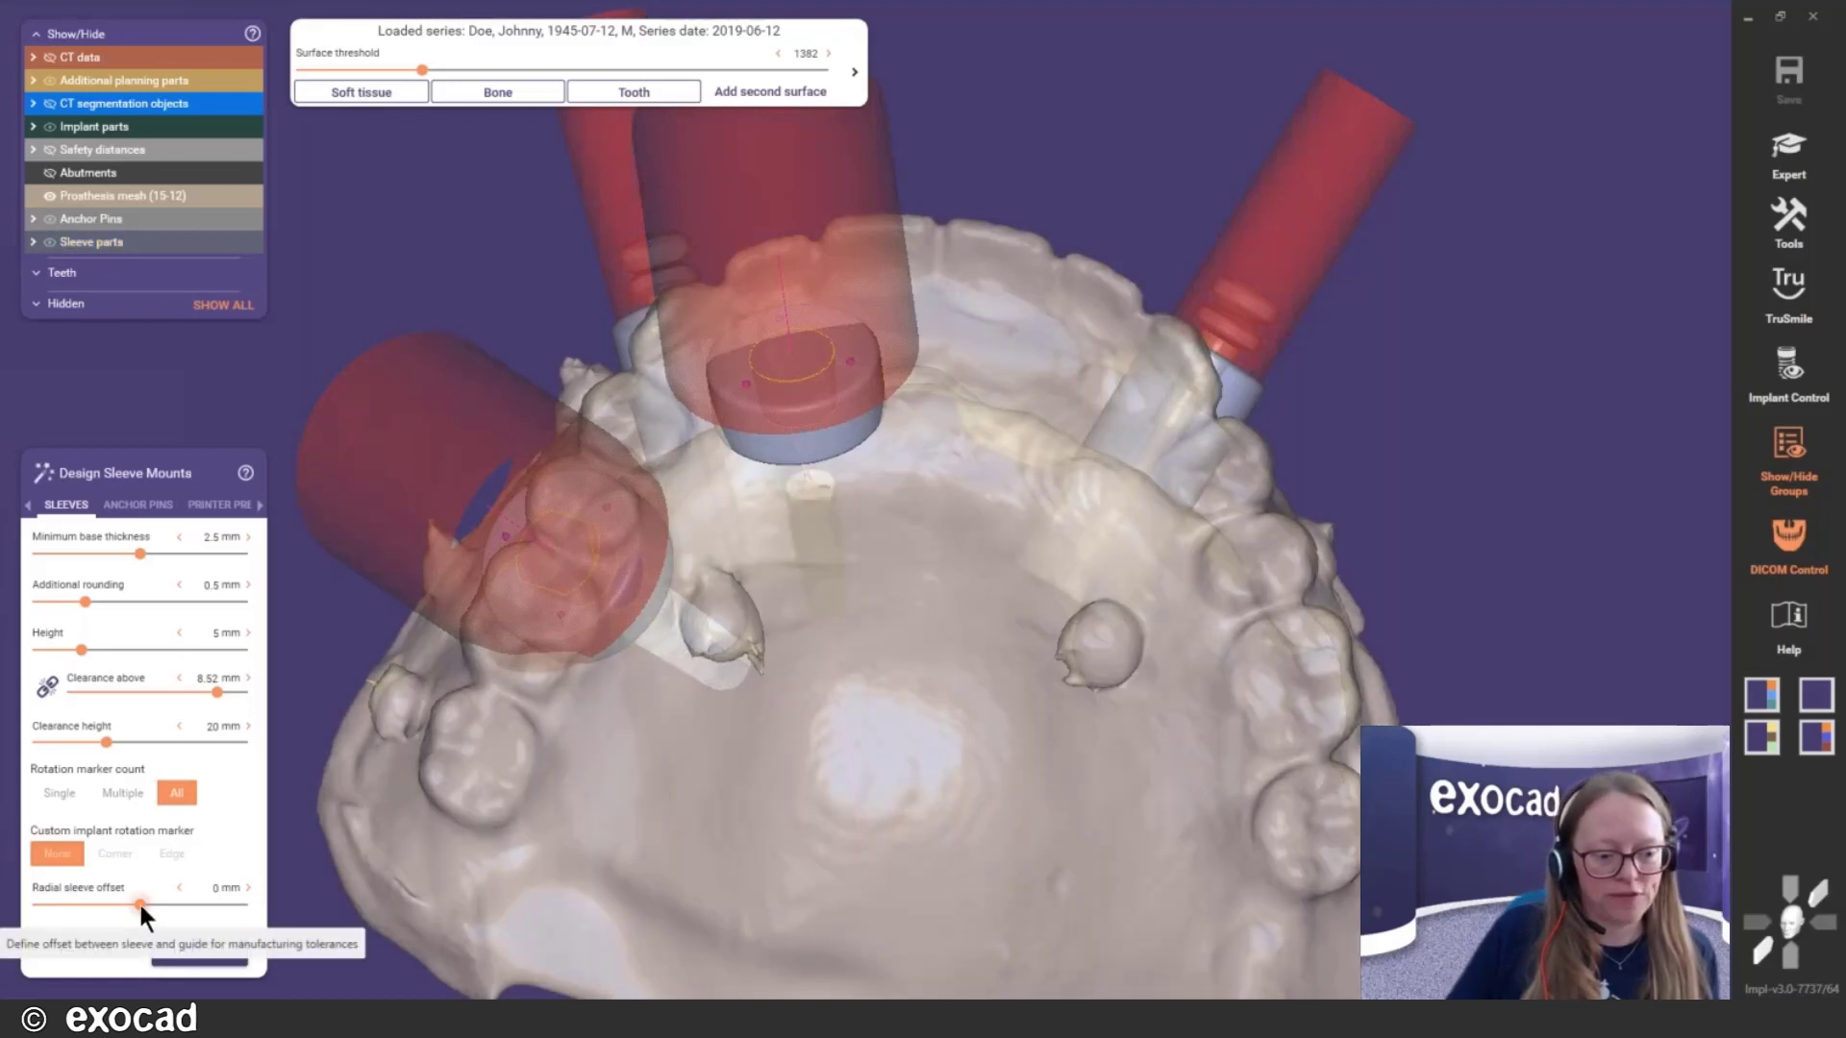
pyautogui.moveTo(139, 901); pyautogui.dragTo(147, 908)
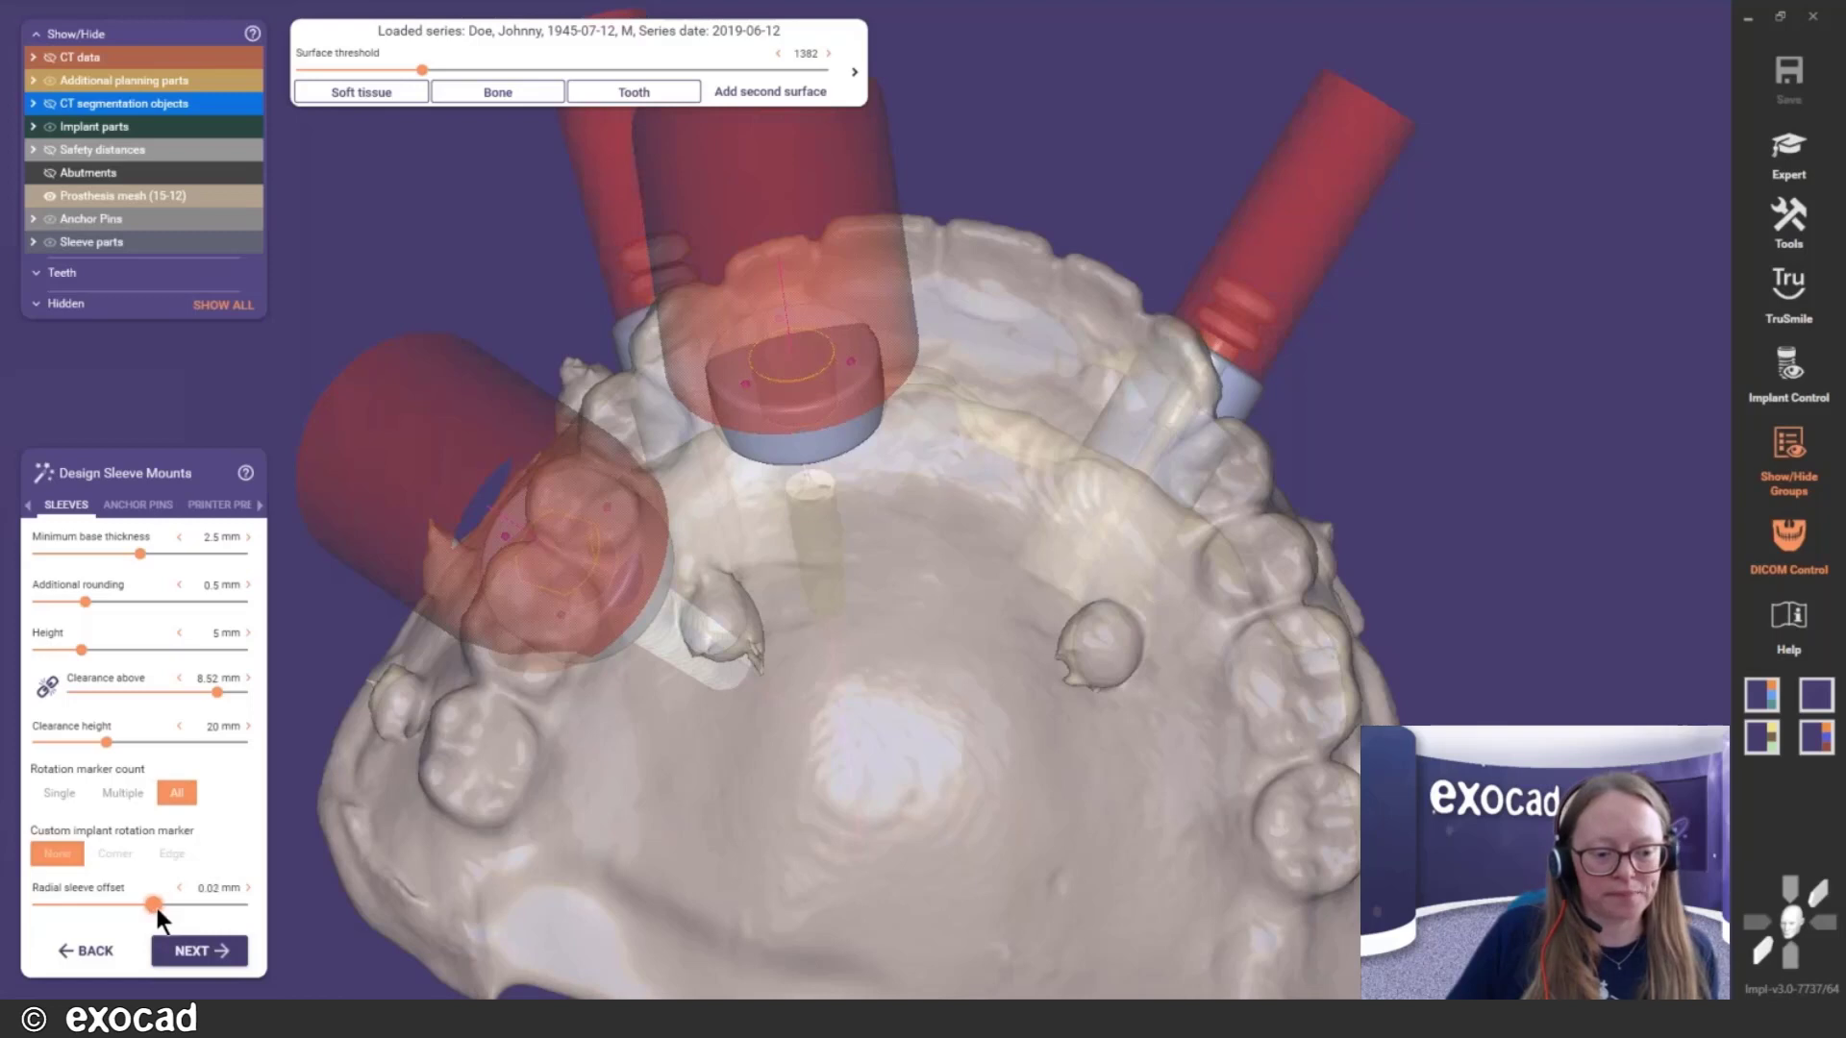
pyautogui.moveTo(158, 907); pyautogui.dragTo(148, 909)
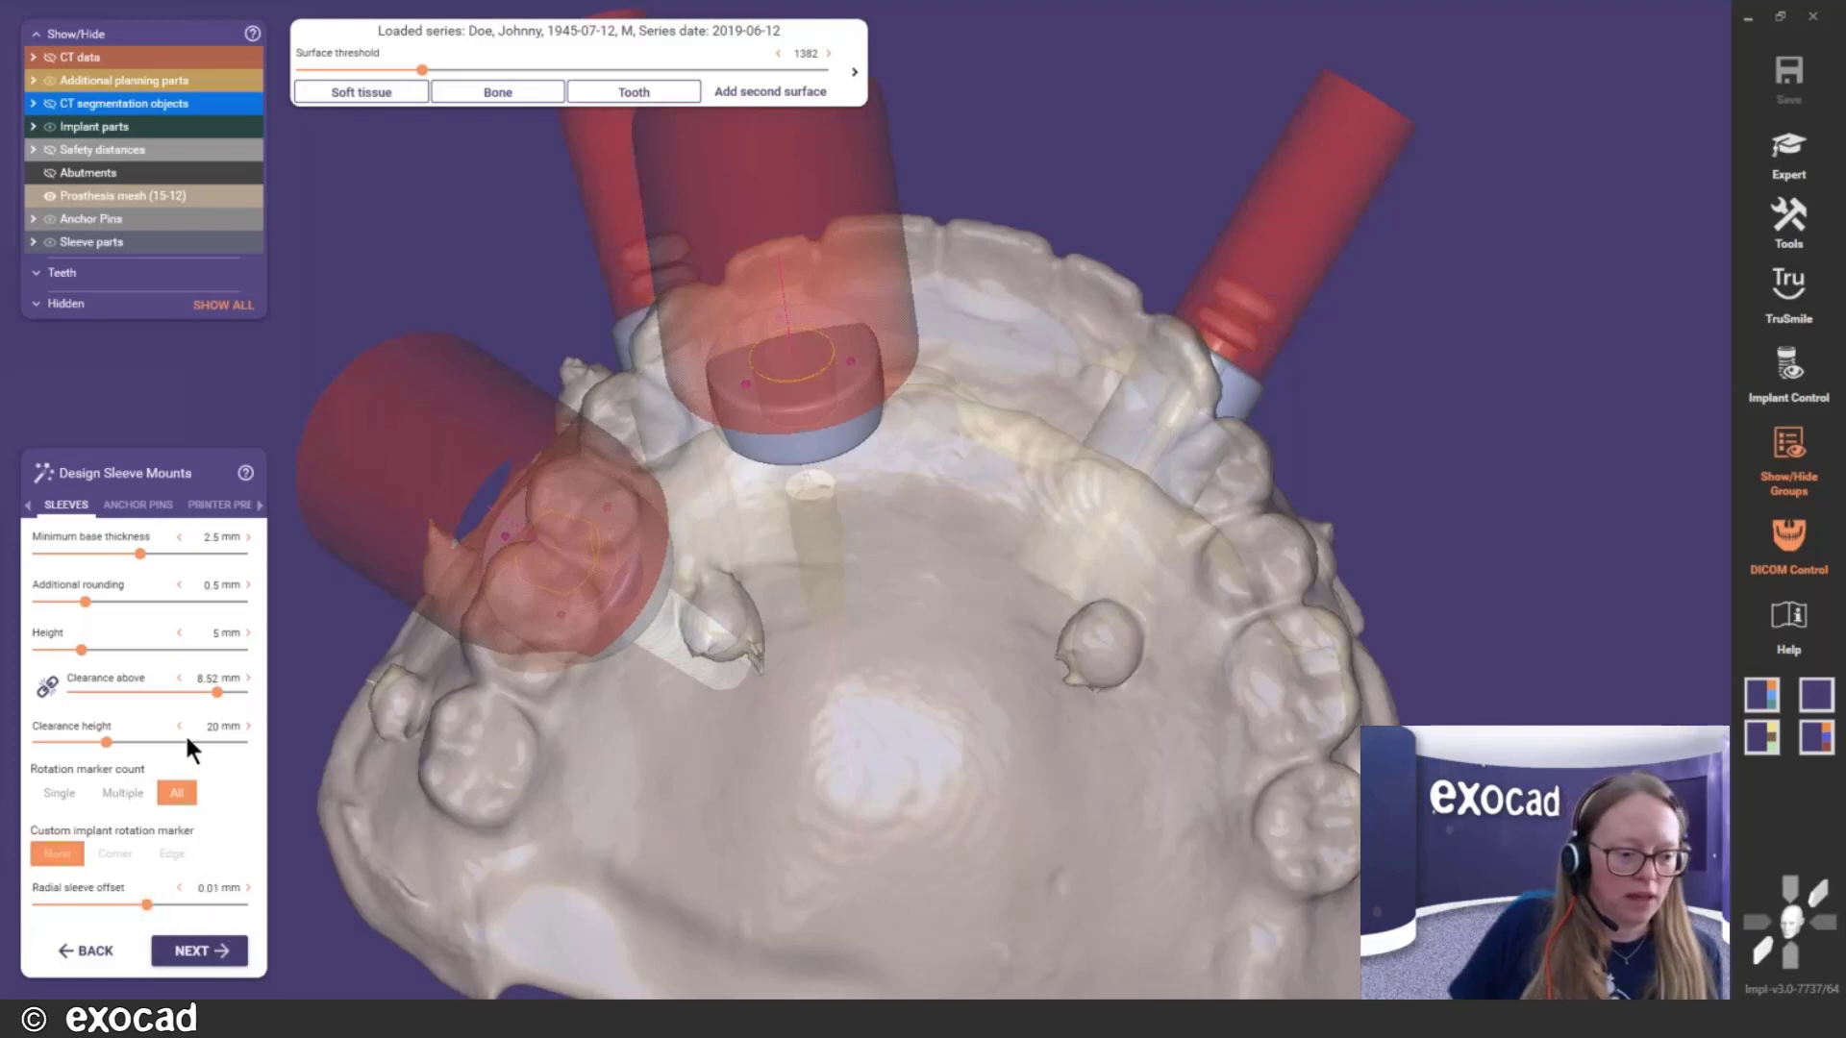
# Set the anchor pins' minimum base thickness to 2.03 mm and their radial sleeve offset to 0.01 mm
pyautogui.click(130, 500)
pyautogui.moveTo(824, 474)
pyautogui.mouseDown(button='right')
pyautogui.moveTo(870, 509)
pyautogui.moveTo(825, 455)
pyautogui.mouseUp(button='right')
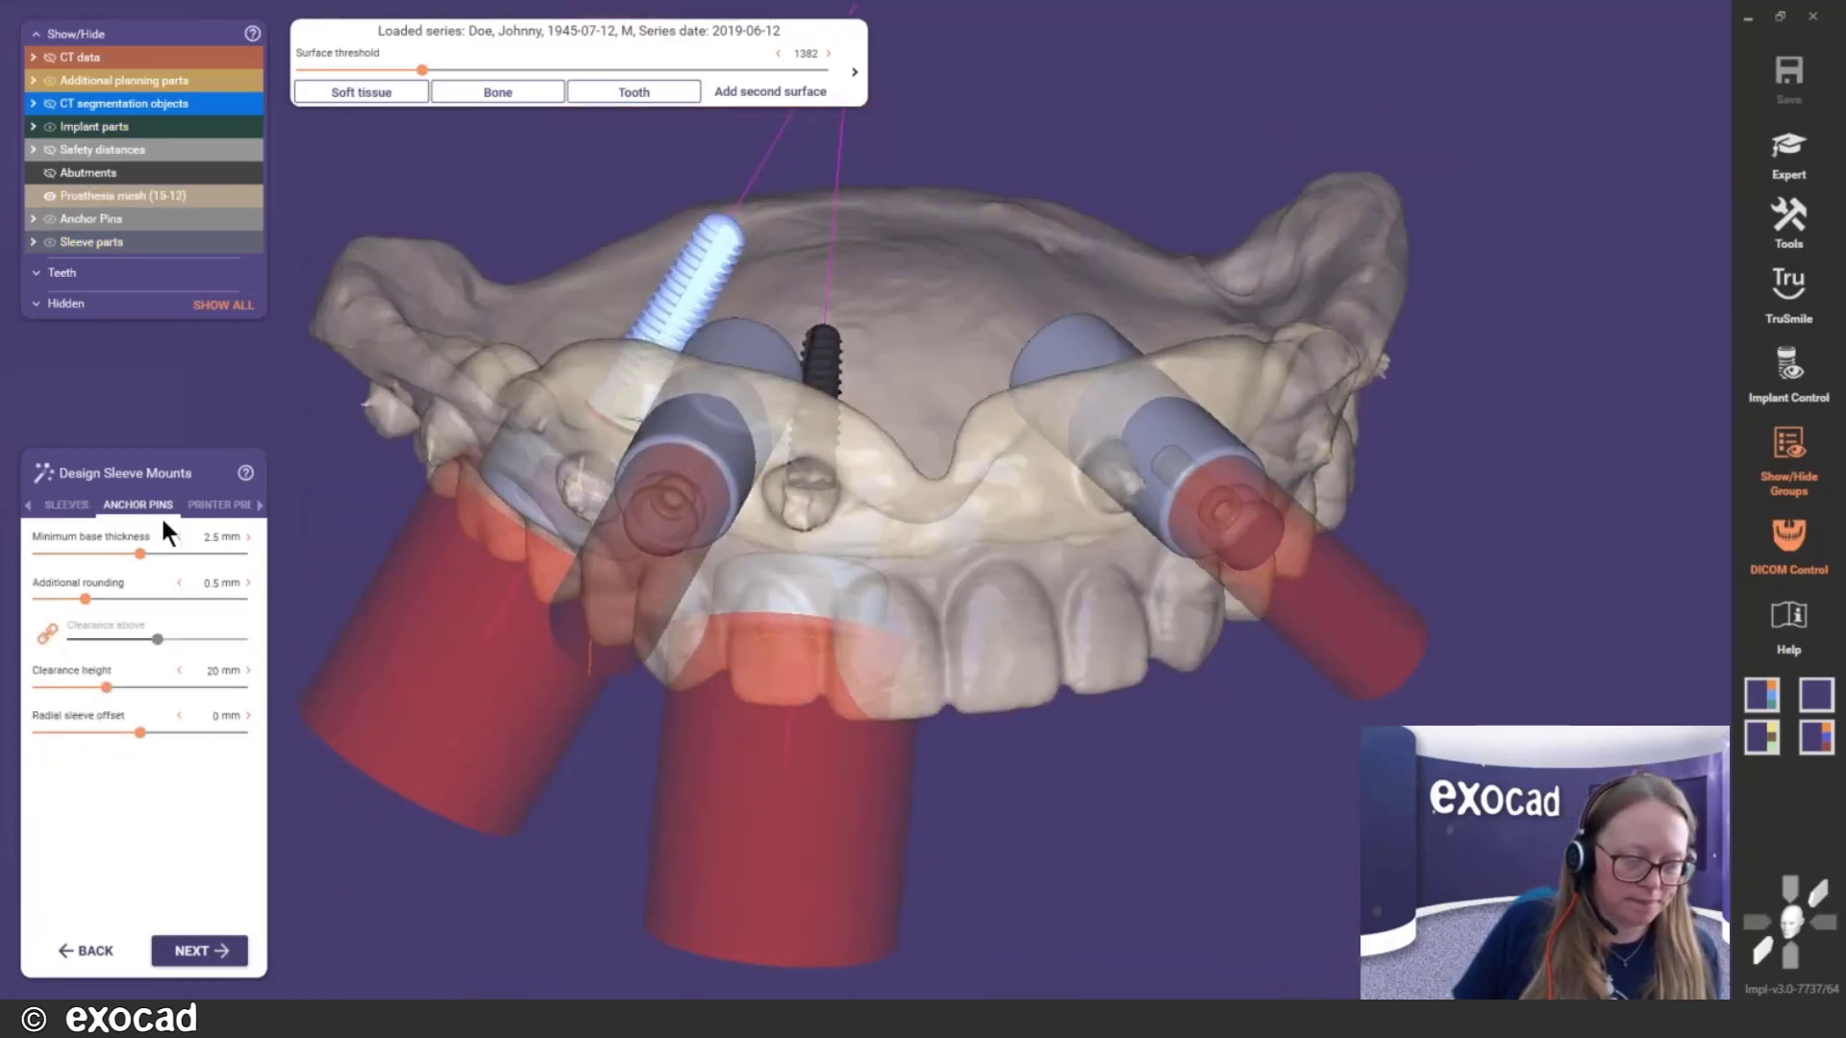
pyautogui.moveTo(736, 536); pyautogui.dragTo(760, 485, button='right')
pyautogui.moveTo(136, 544); pyautogui.dragTo(119, 545)
pyautogui.moveTo(796, 536); pyautogui.dragTo(741, 503, button='right')
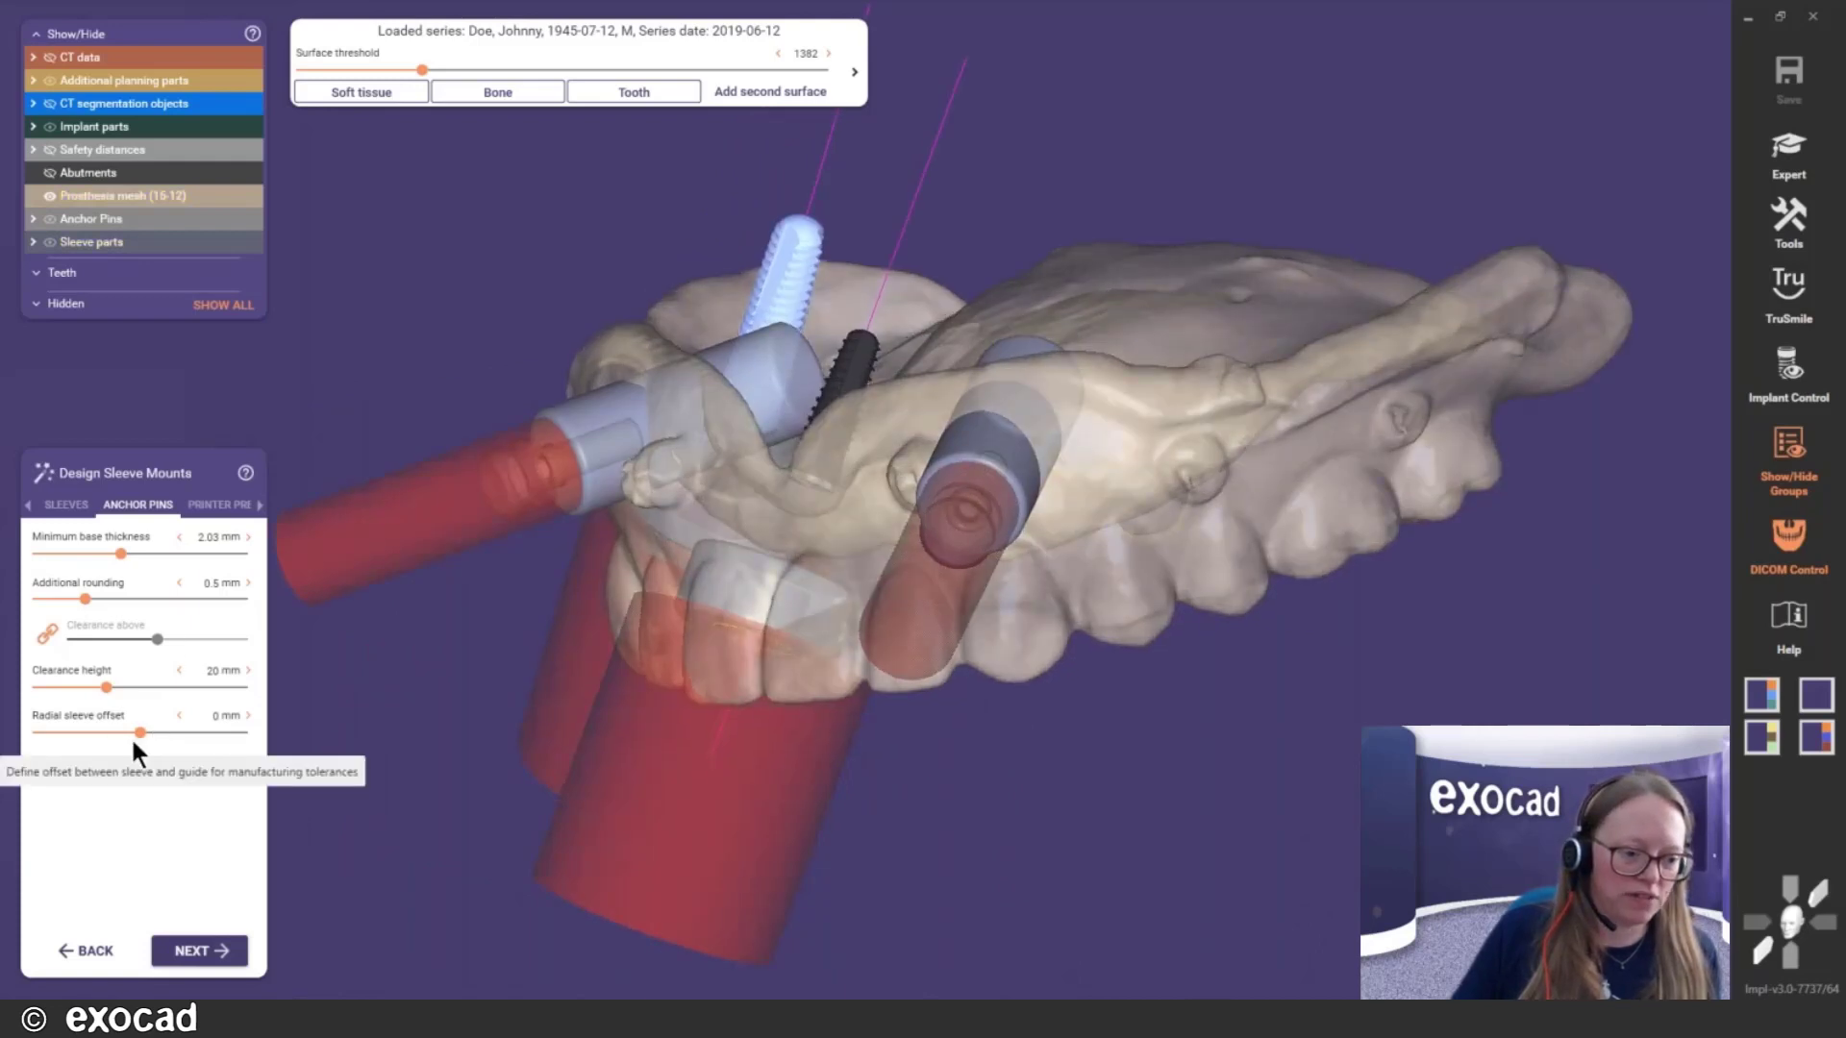
pyautogui.moveTo(140, 731); pyautogui.dragTo(147, 732)
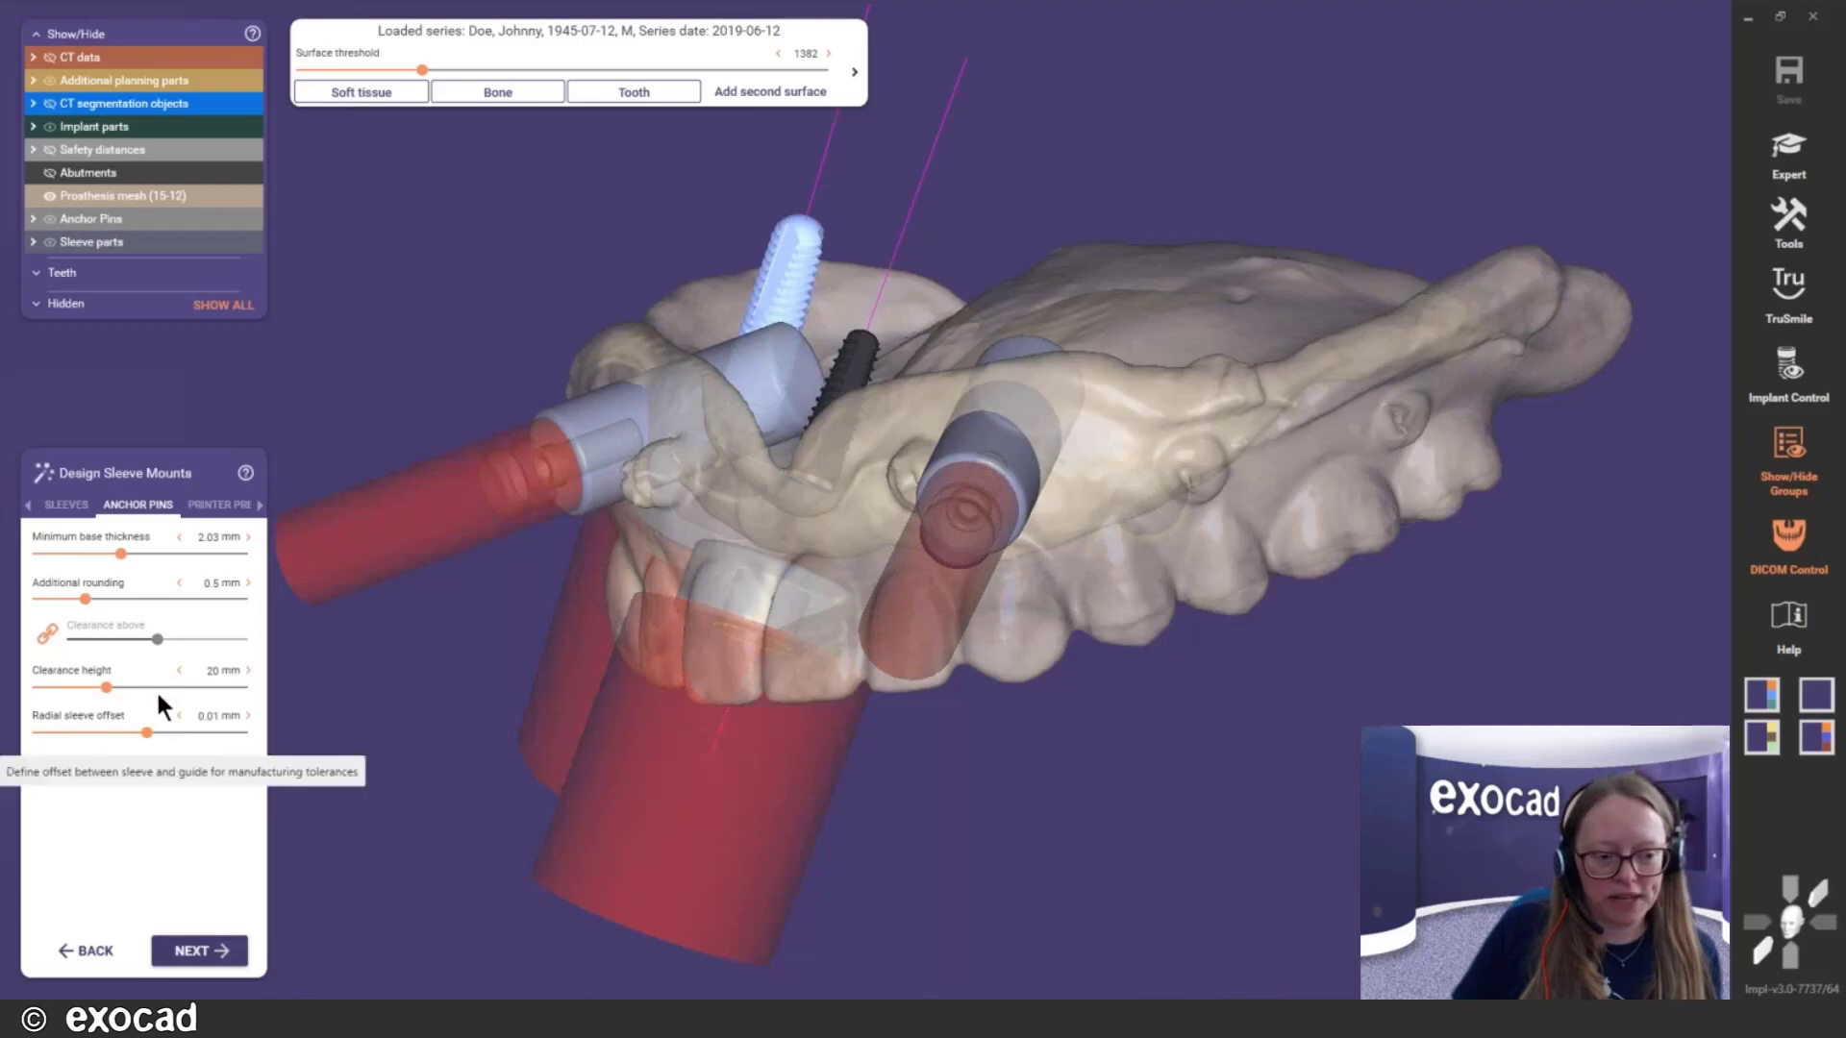
# Apply the Ackuretta - Freeshape 120 printer preset with Default material, and check the anchor pins' radial sleeve offset
pyautogui.click(217, 503)
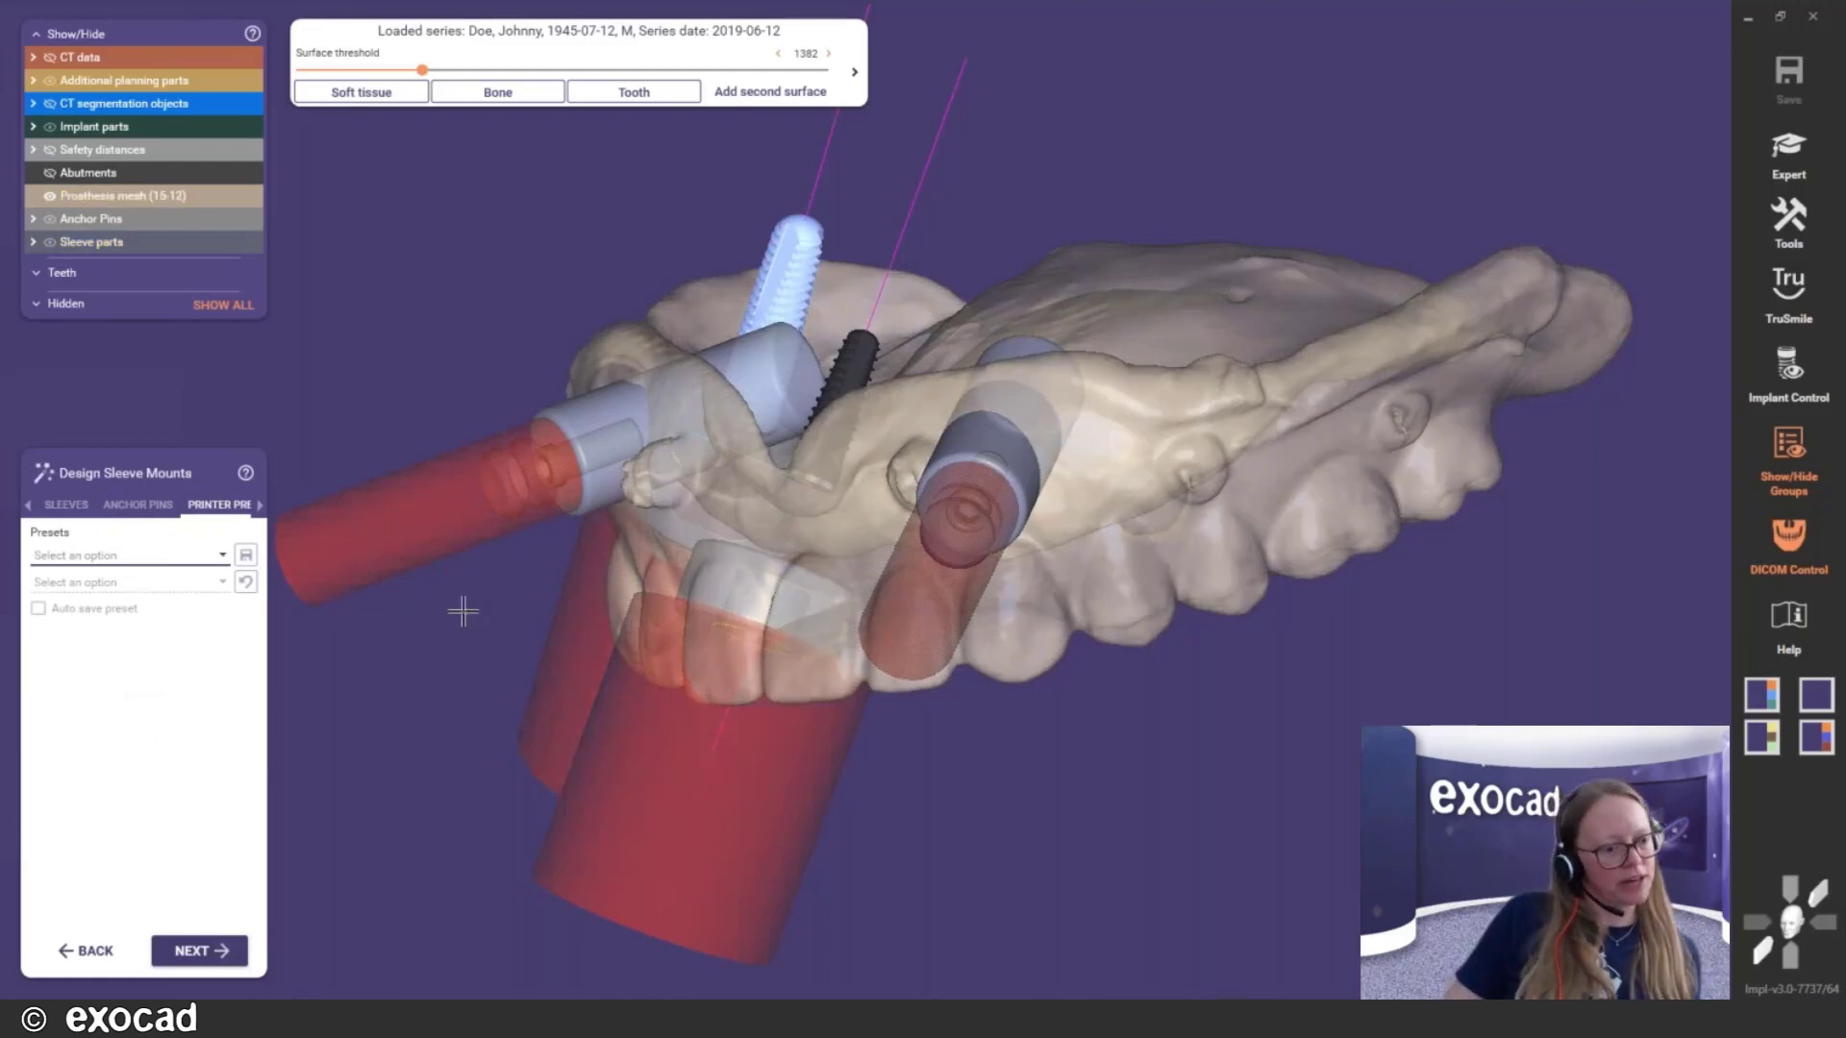
pyautogui.click(220, 560)
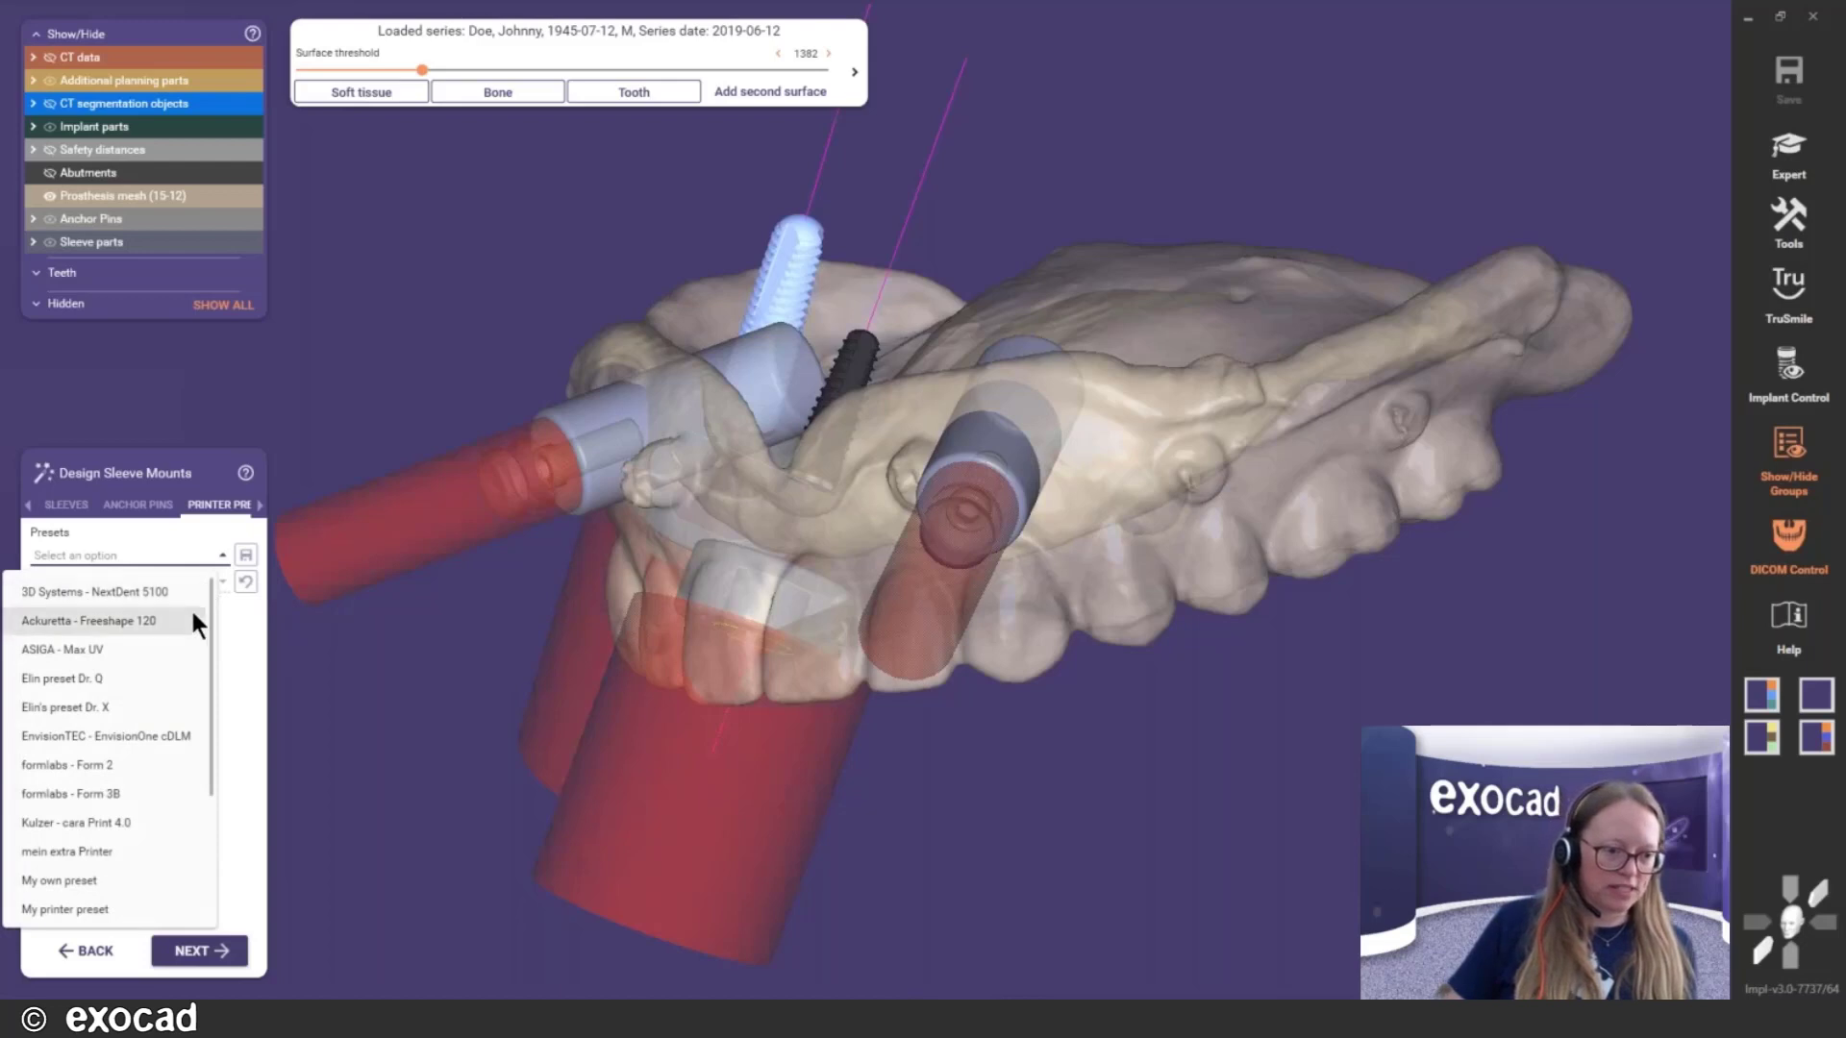
pyautogui.click(75, 618)
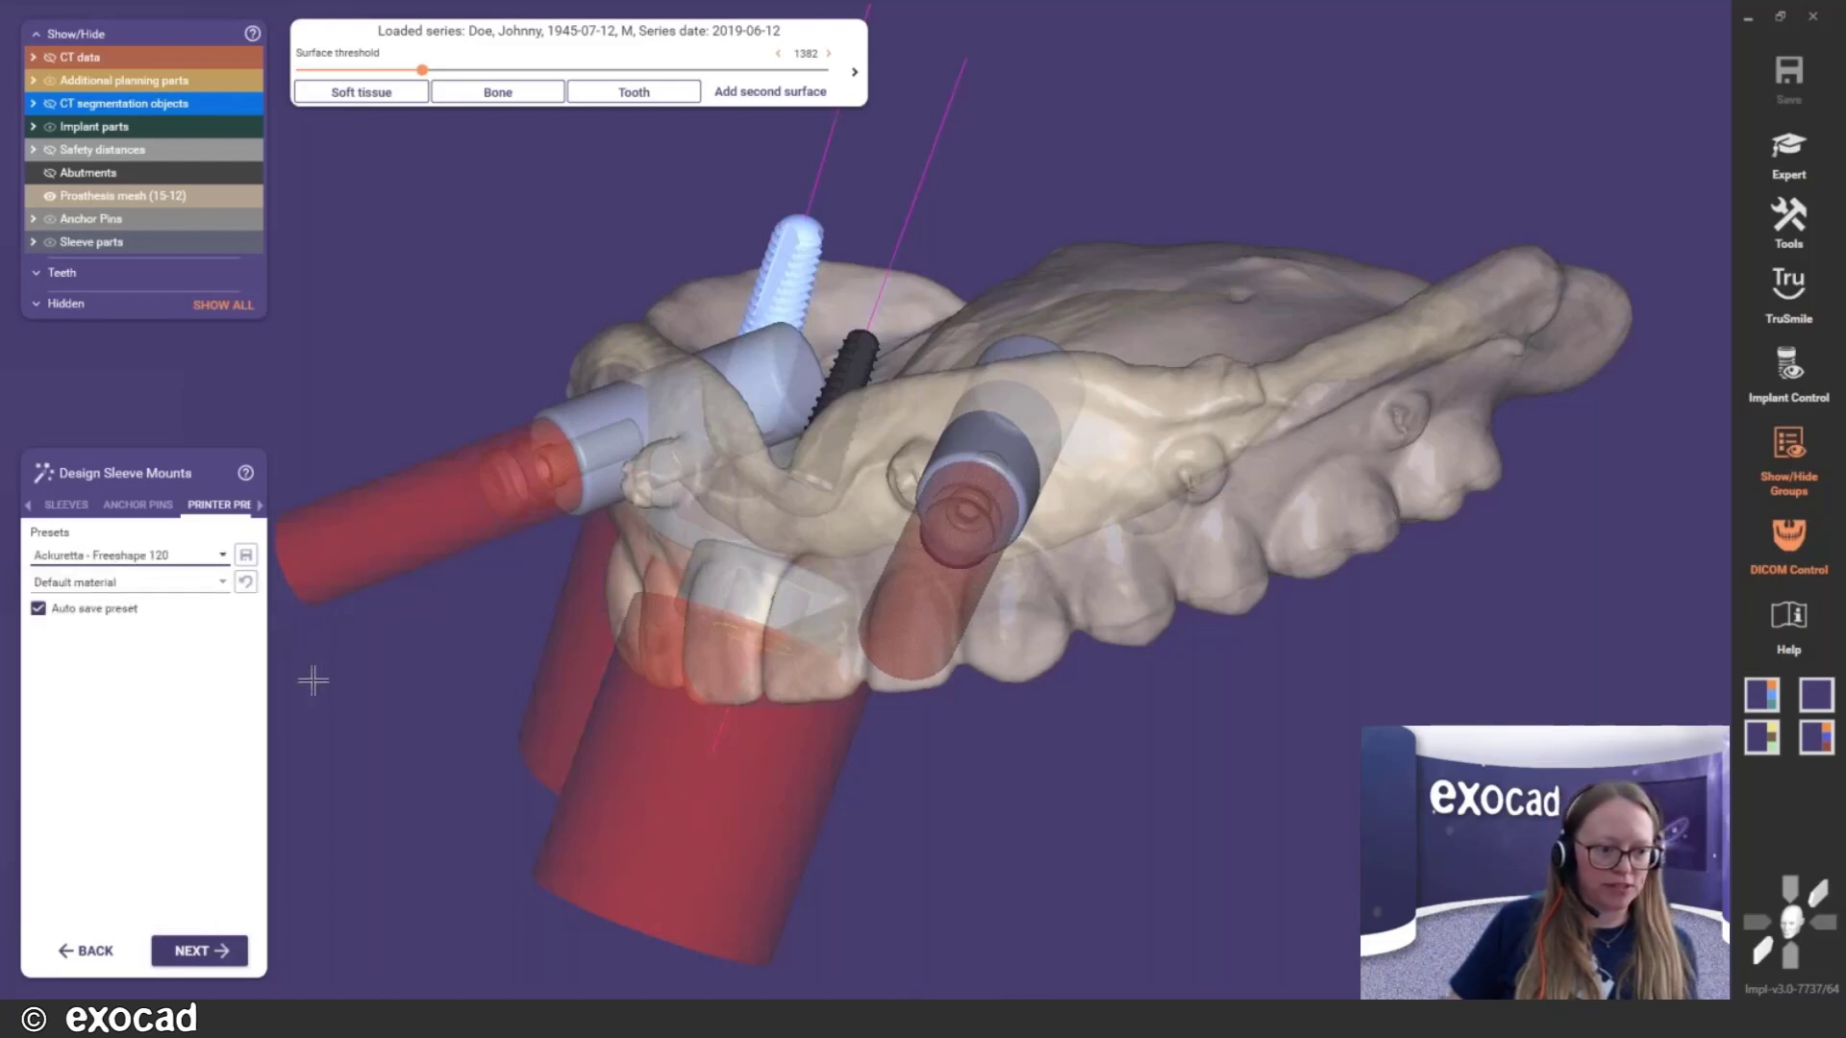
pyautogui.click(222, 581)
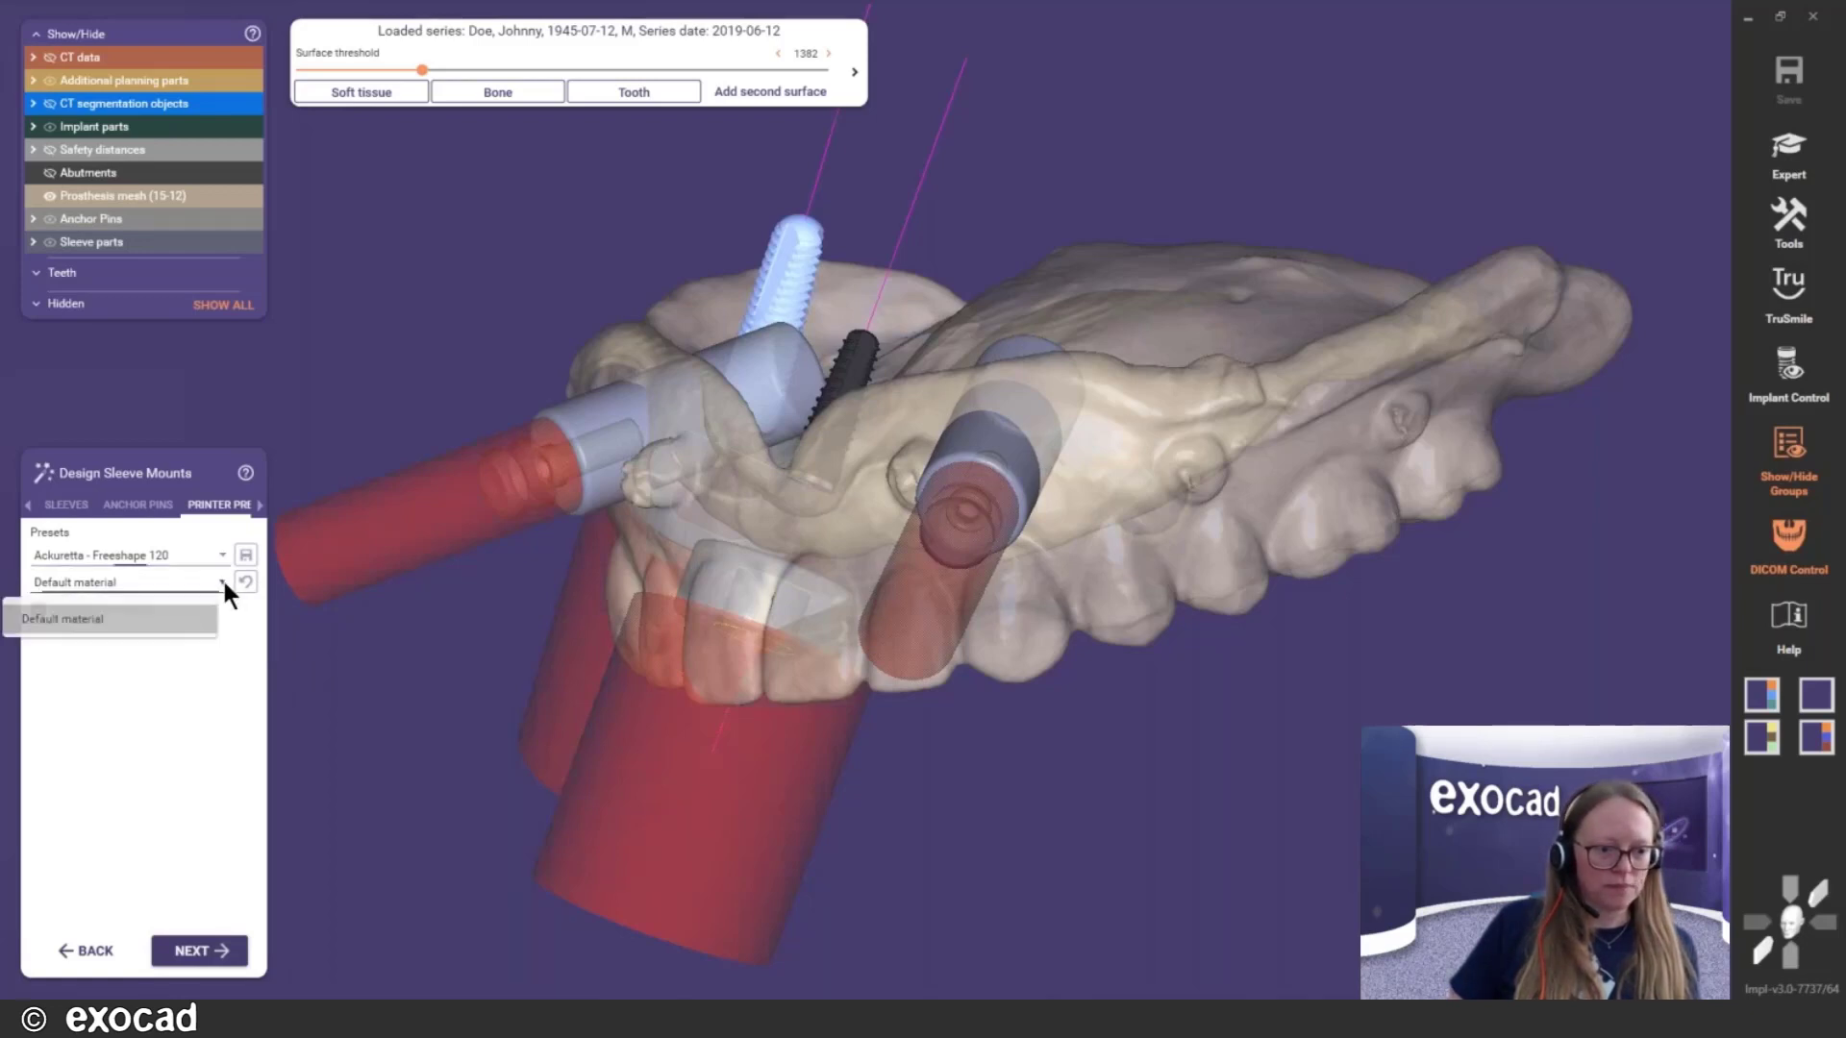
pyautogui.click(118, 621)
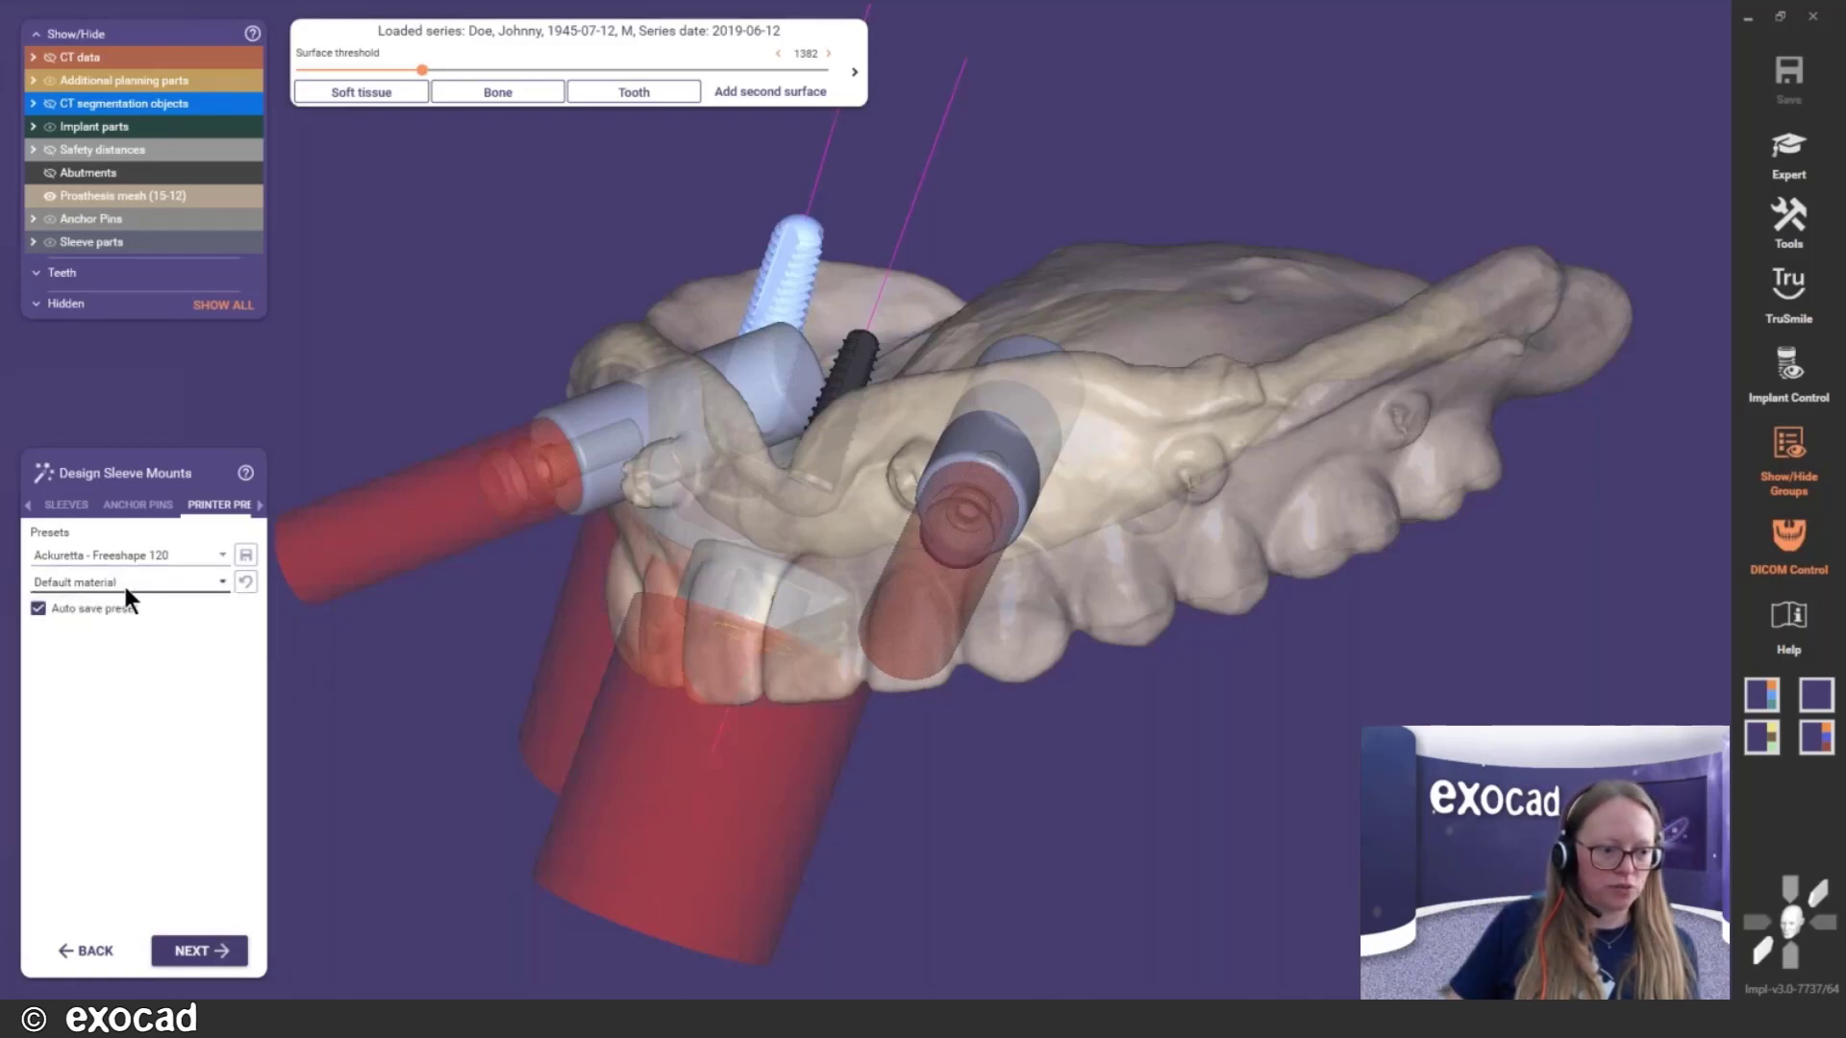
pyautogui.click(136, 503)
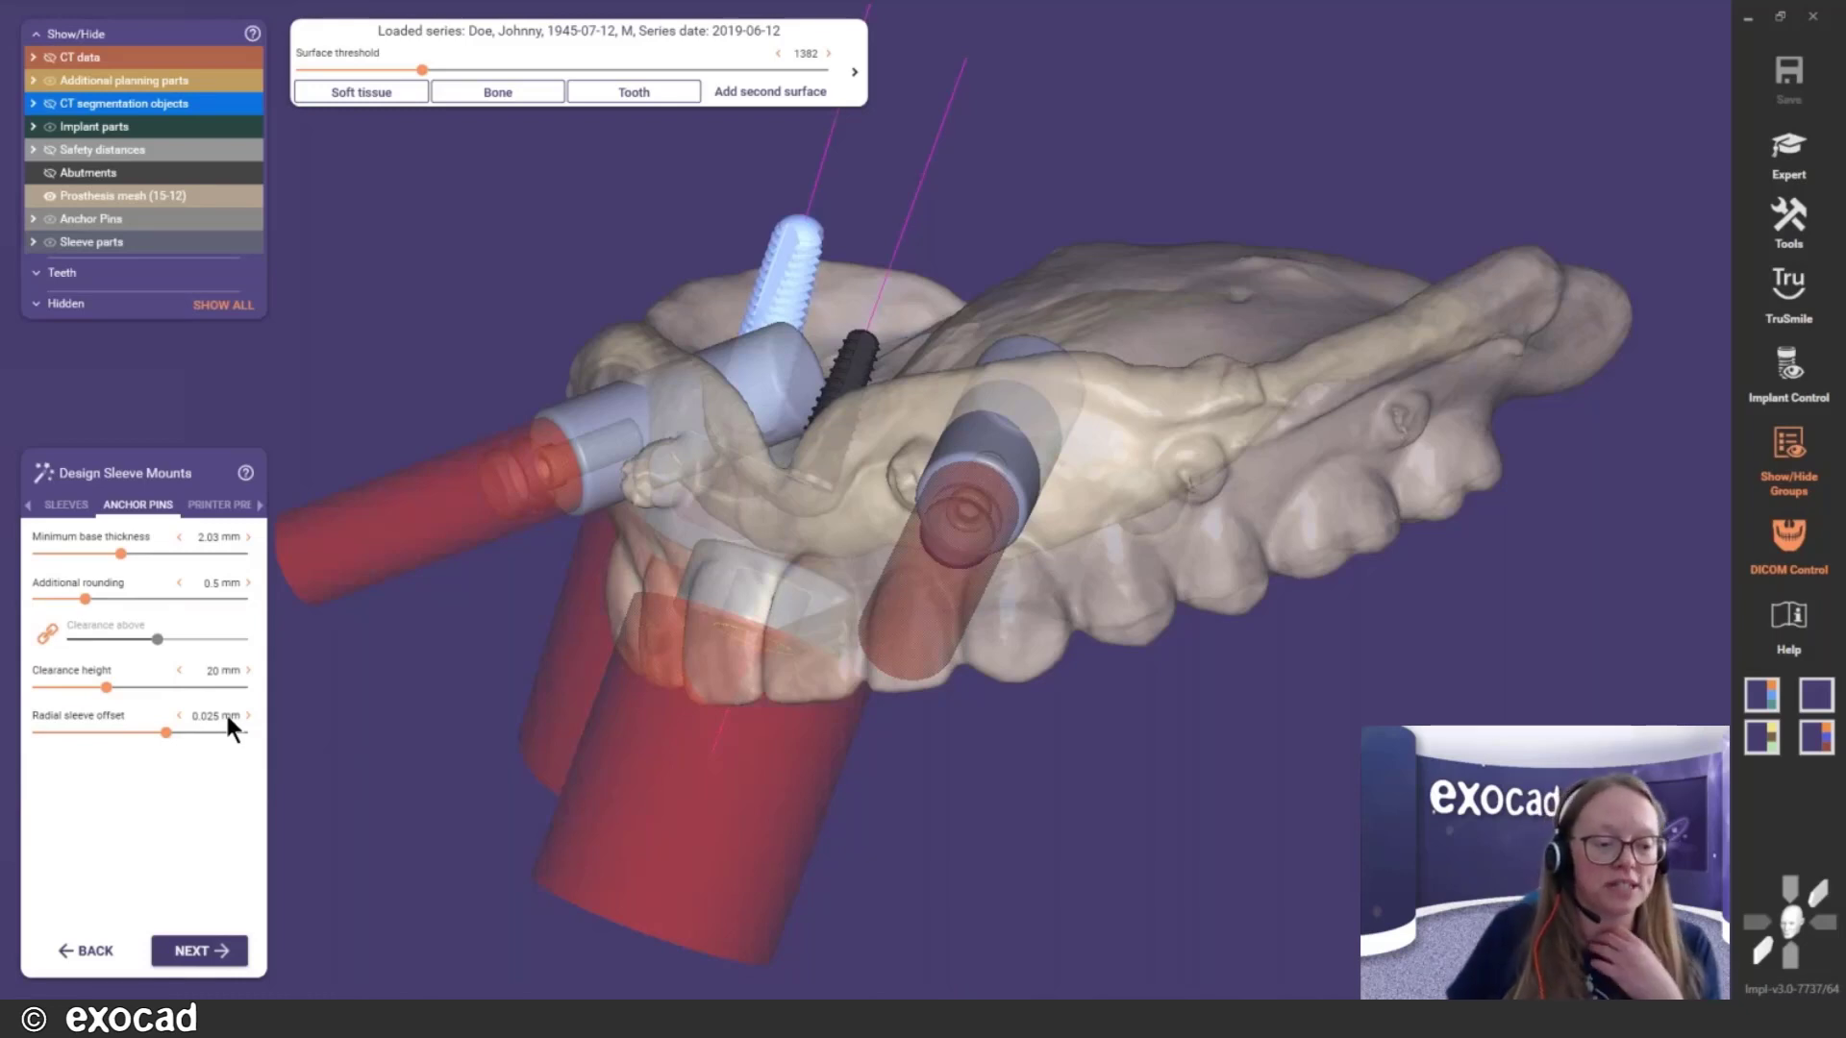
pyautogui.click(217, 505)
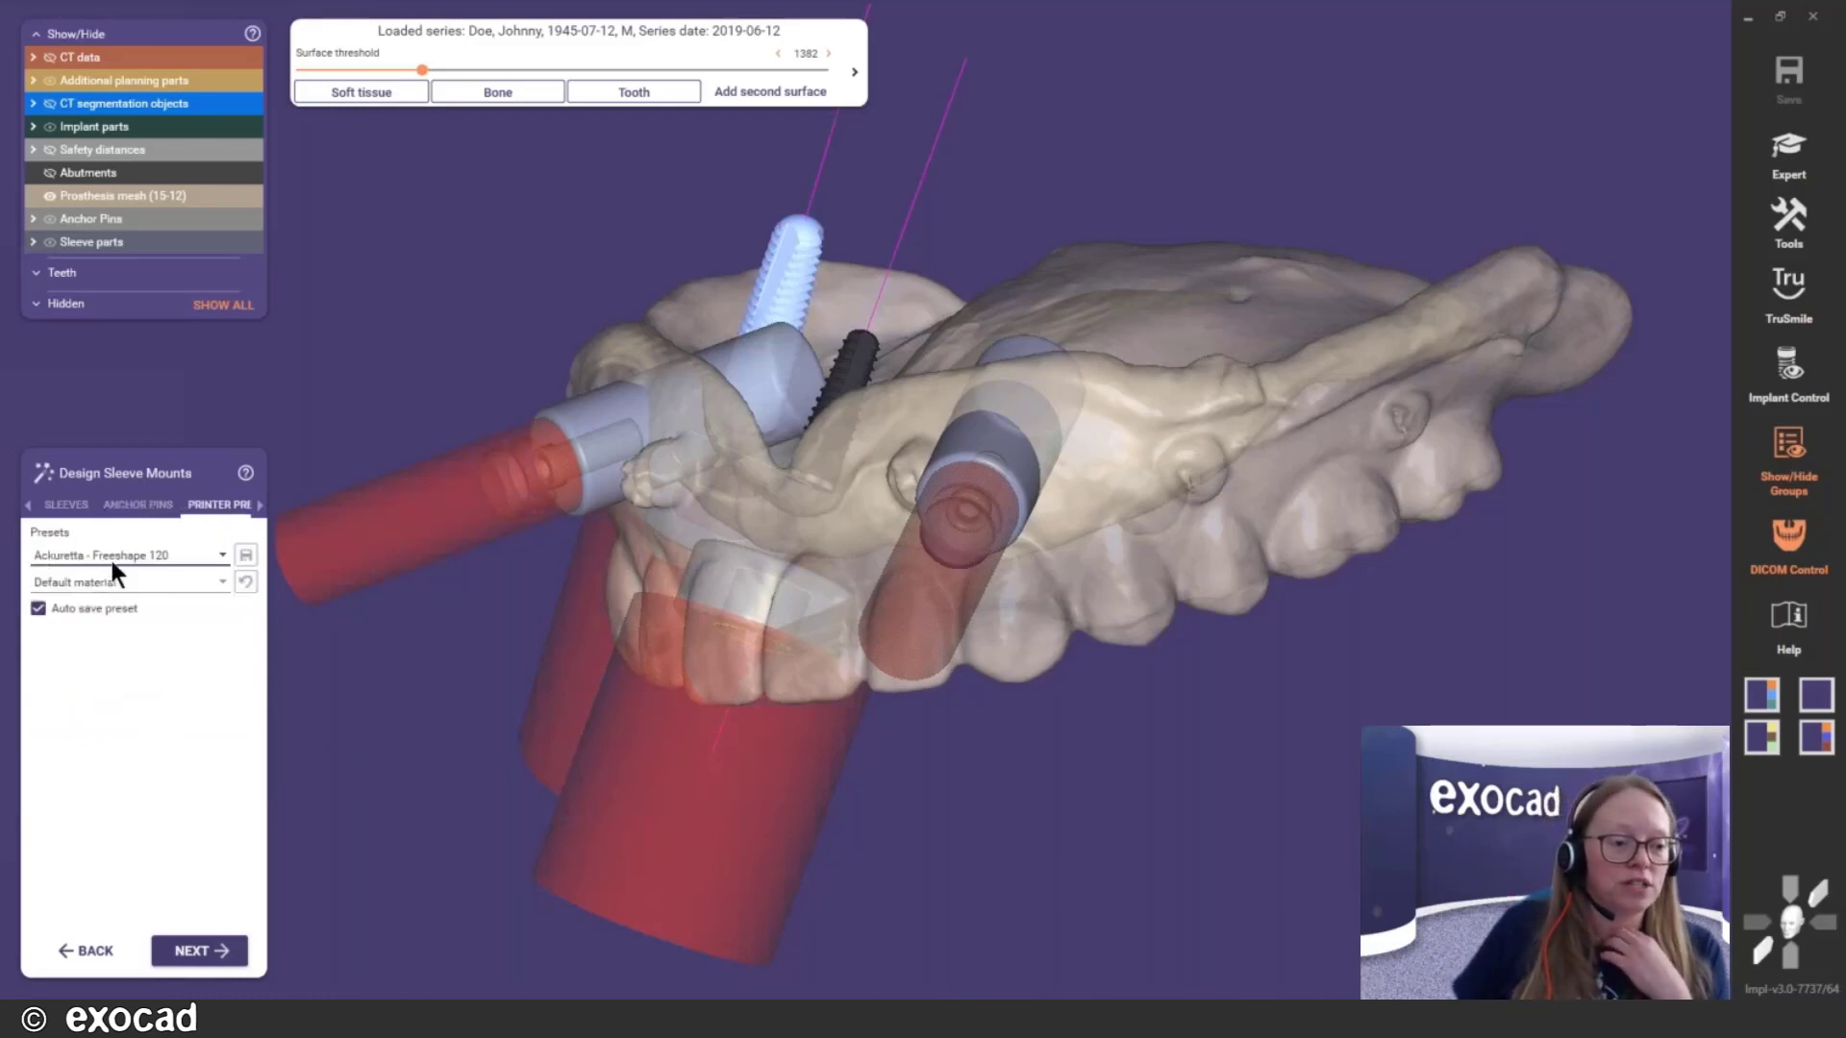
# Set the radial sleeve offset to 0.03 mm for both the sleeves and the anchor pins
pyautogui.click(57, 505)
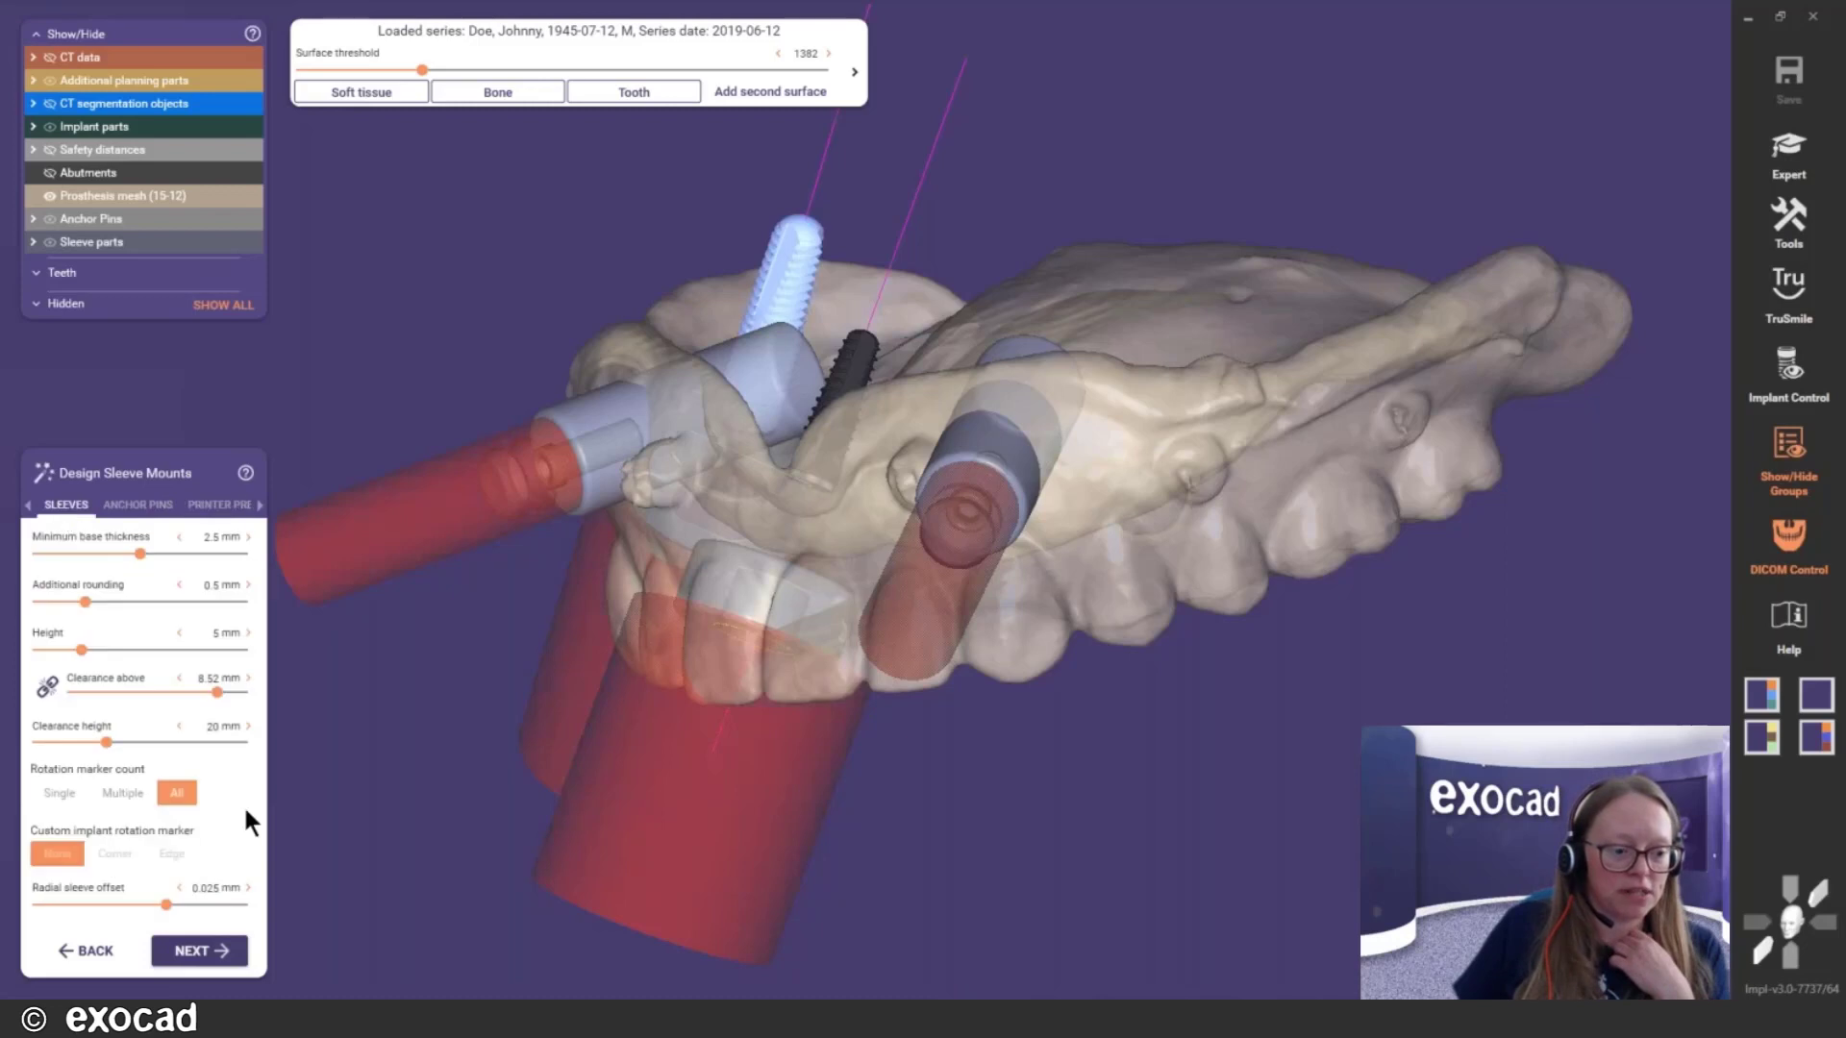
pyautogui.click(165, 903)
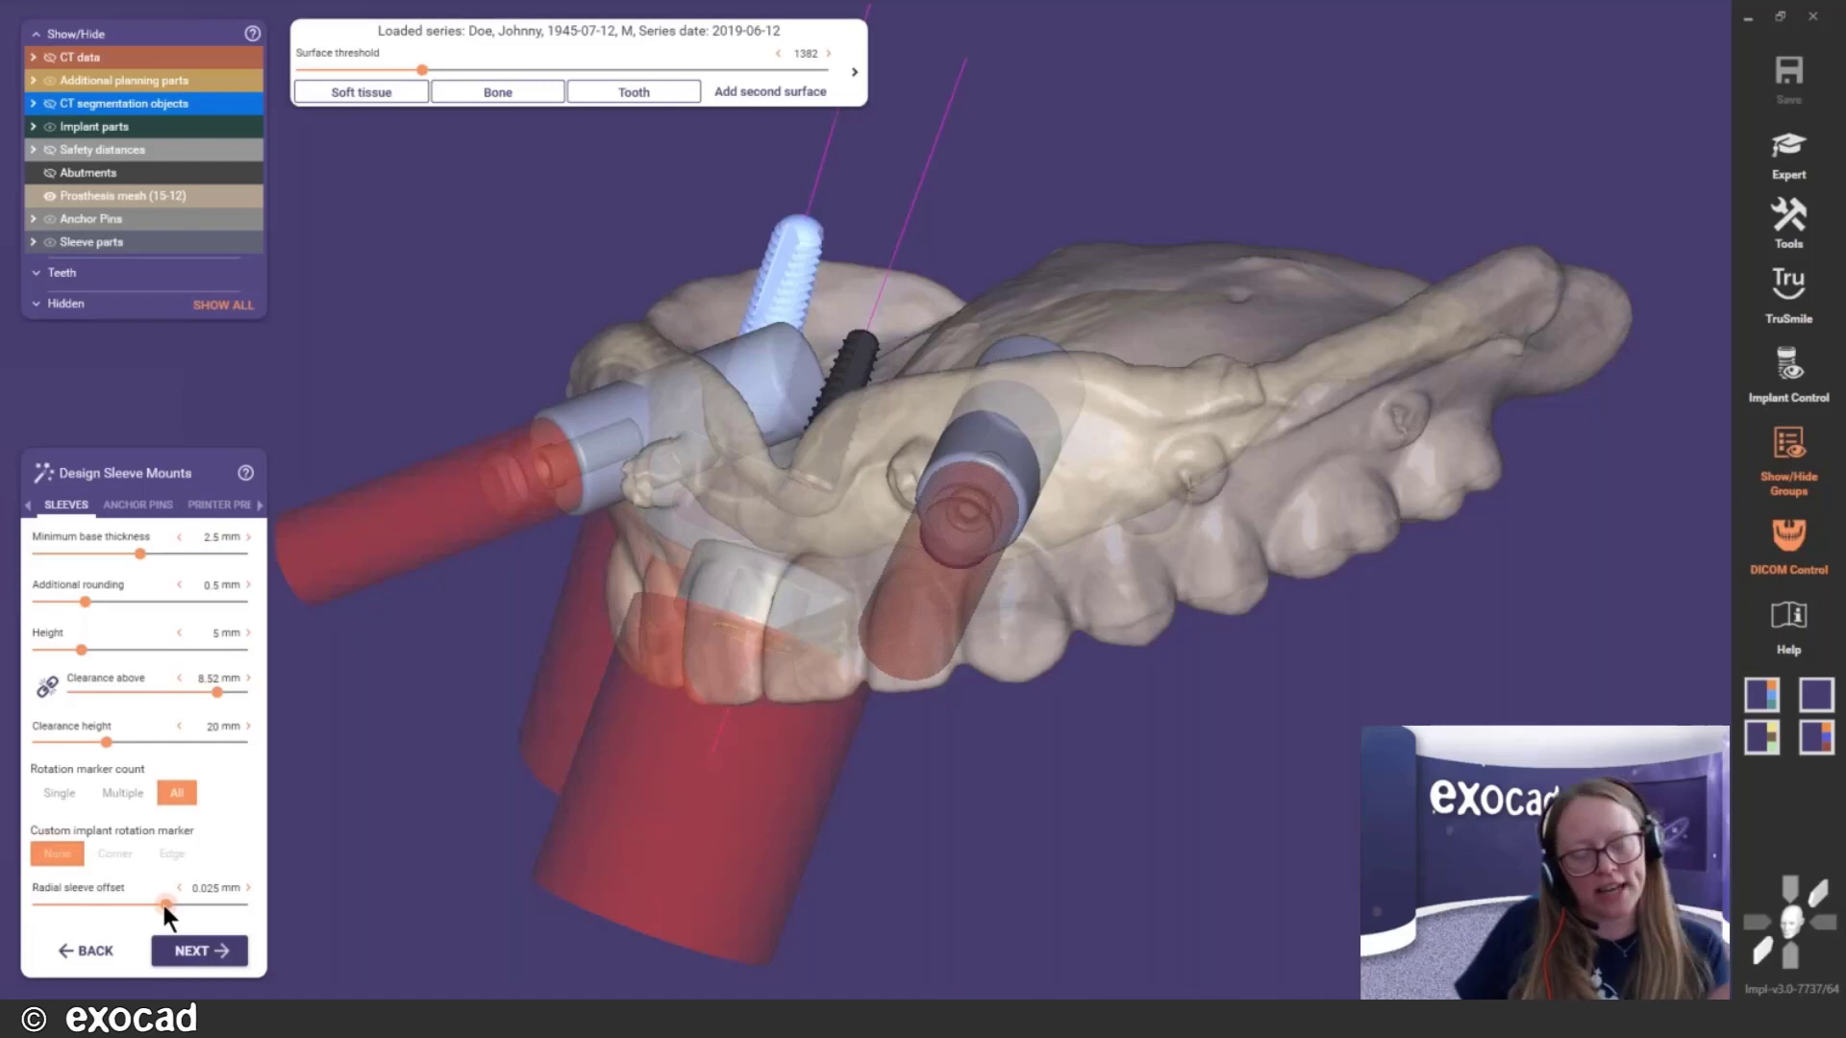
pyautogui.scroll(1, 164, 904)
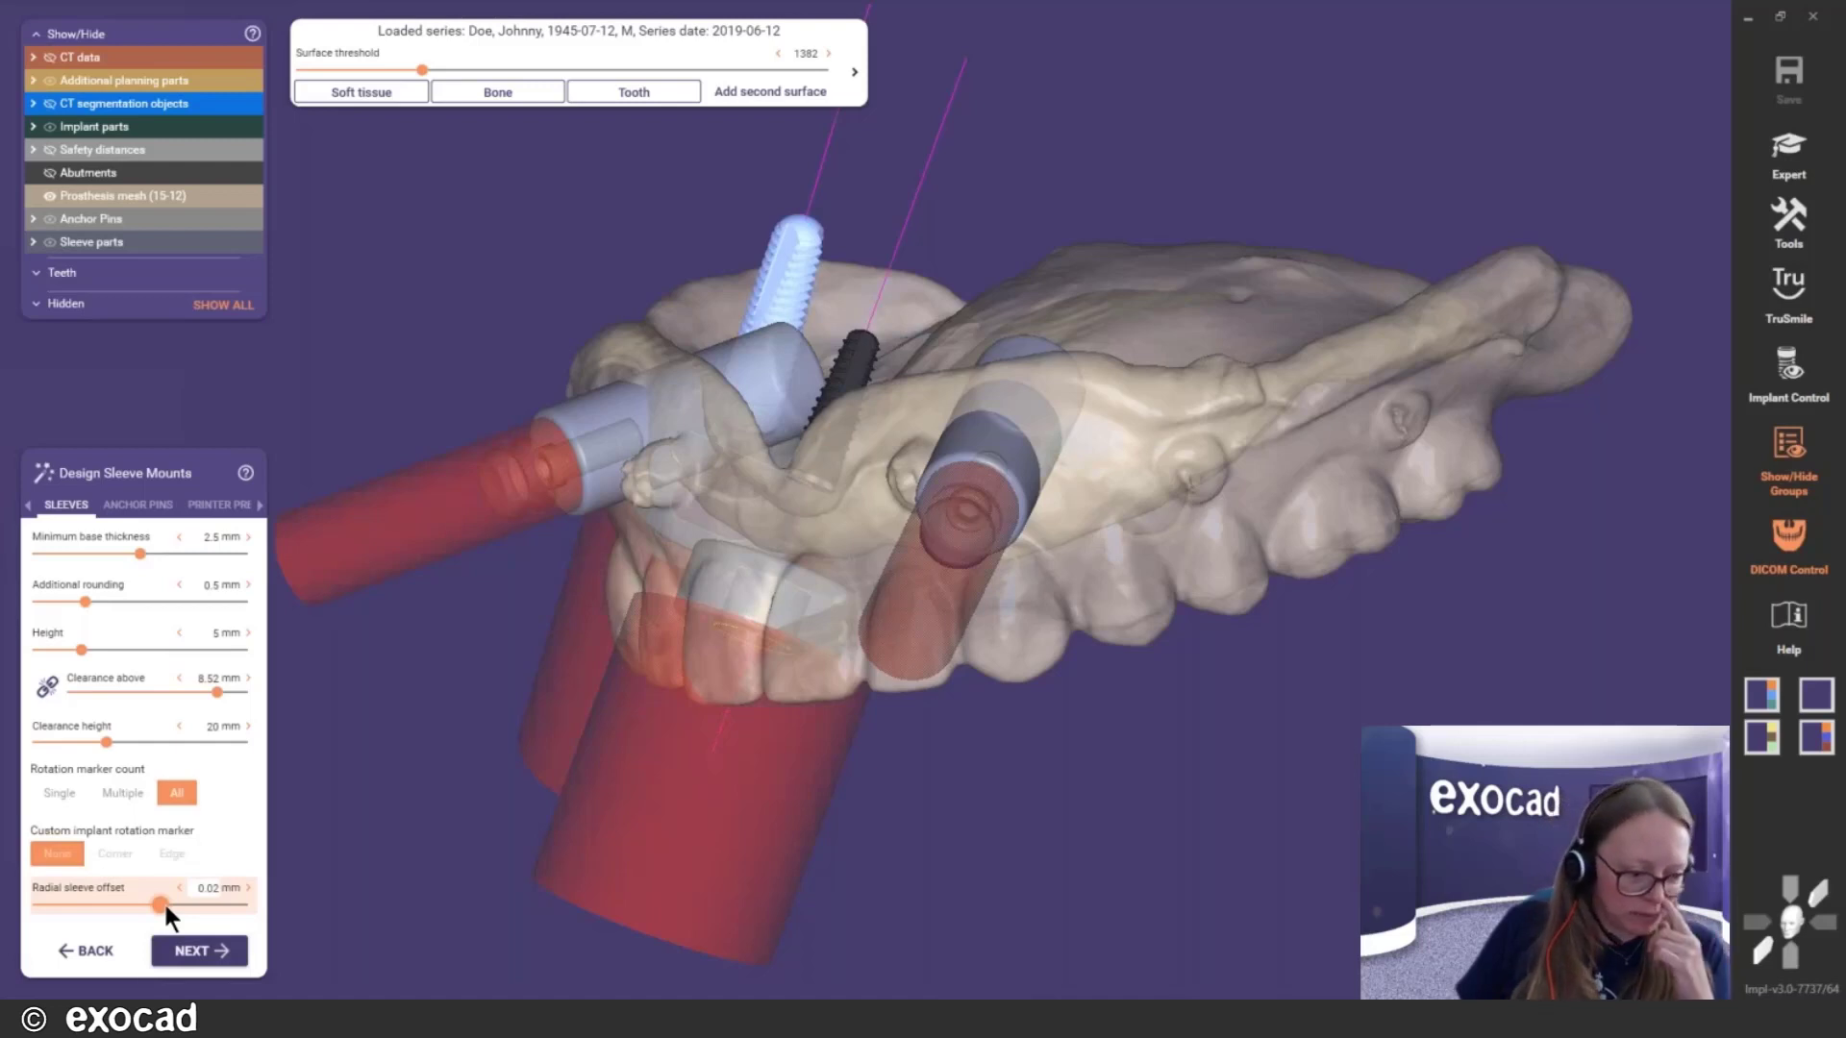
pyautogui.moveTo(164, 902); pyautogui.dragTo(170, 902)
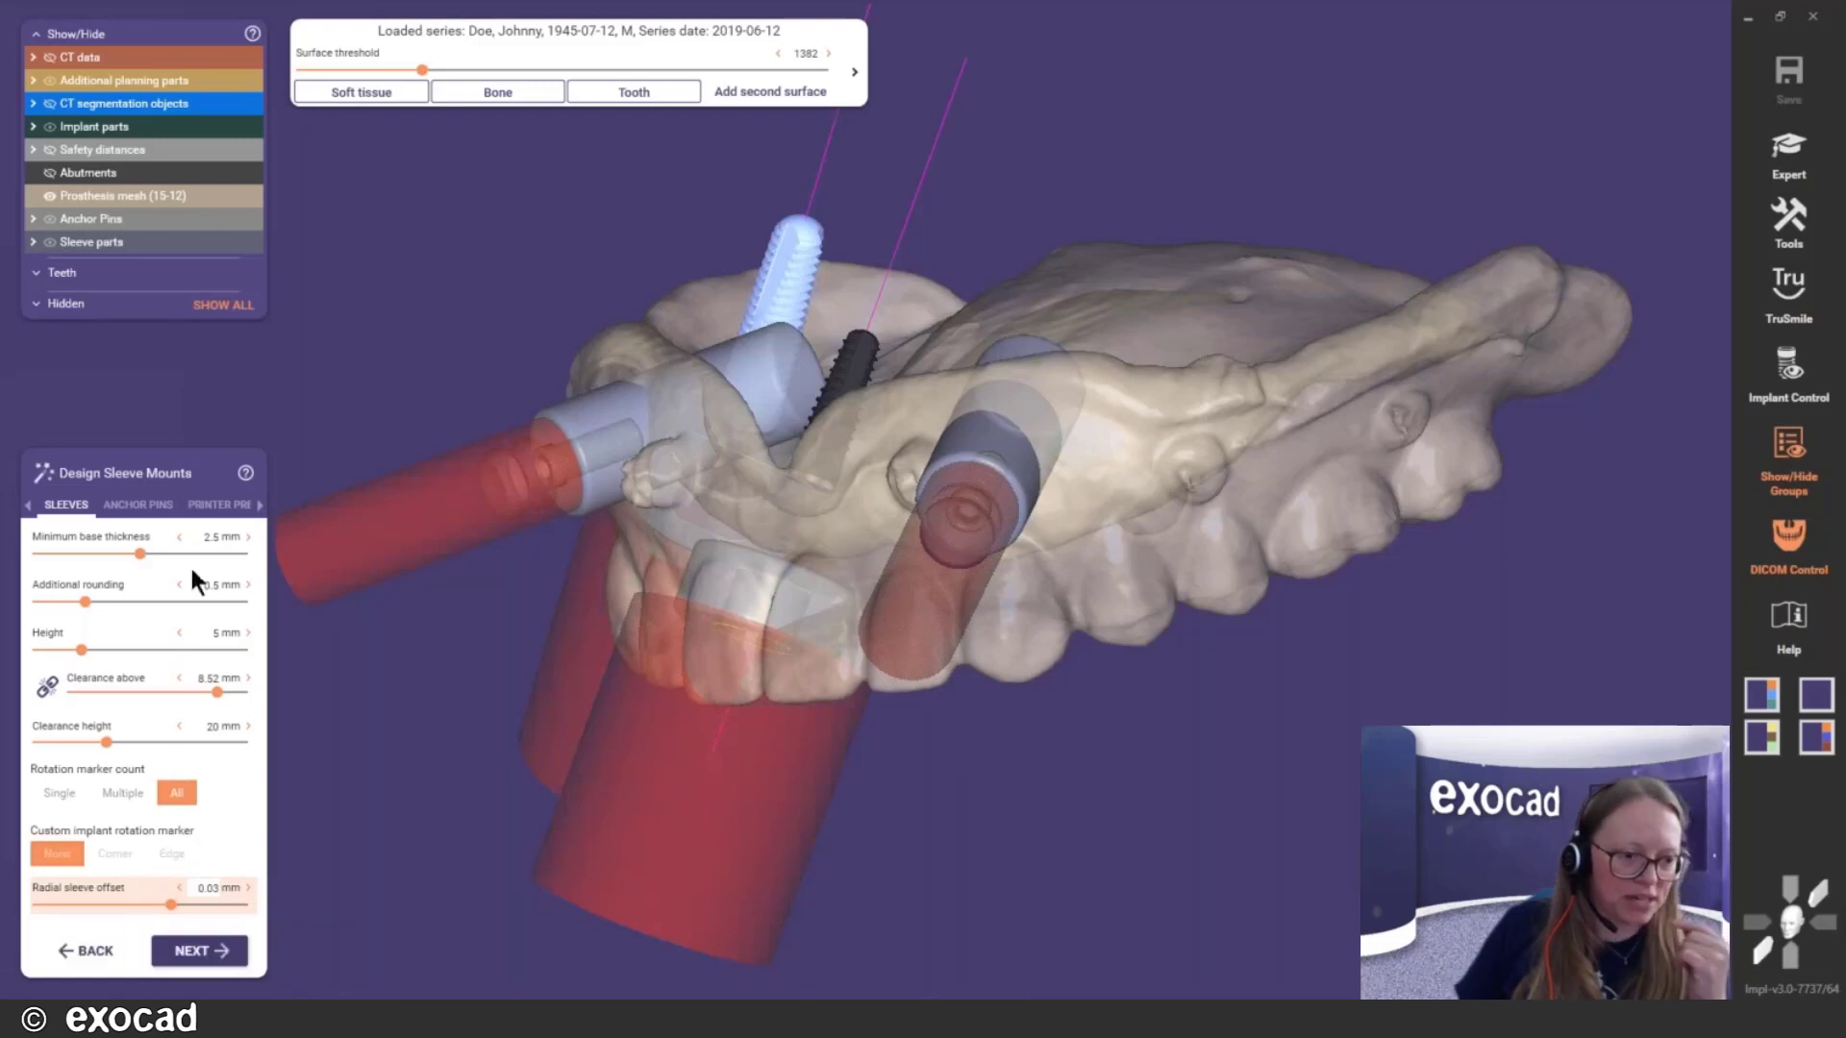
pyautogui.click(138, 505)
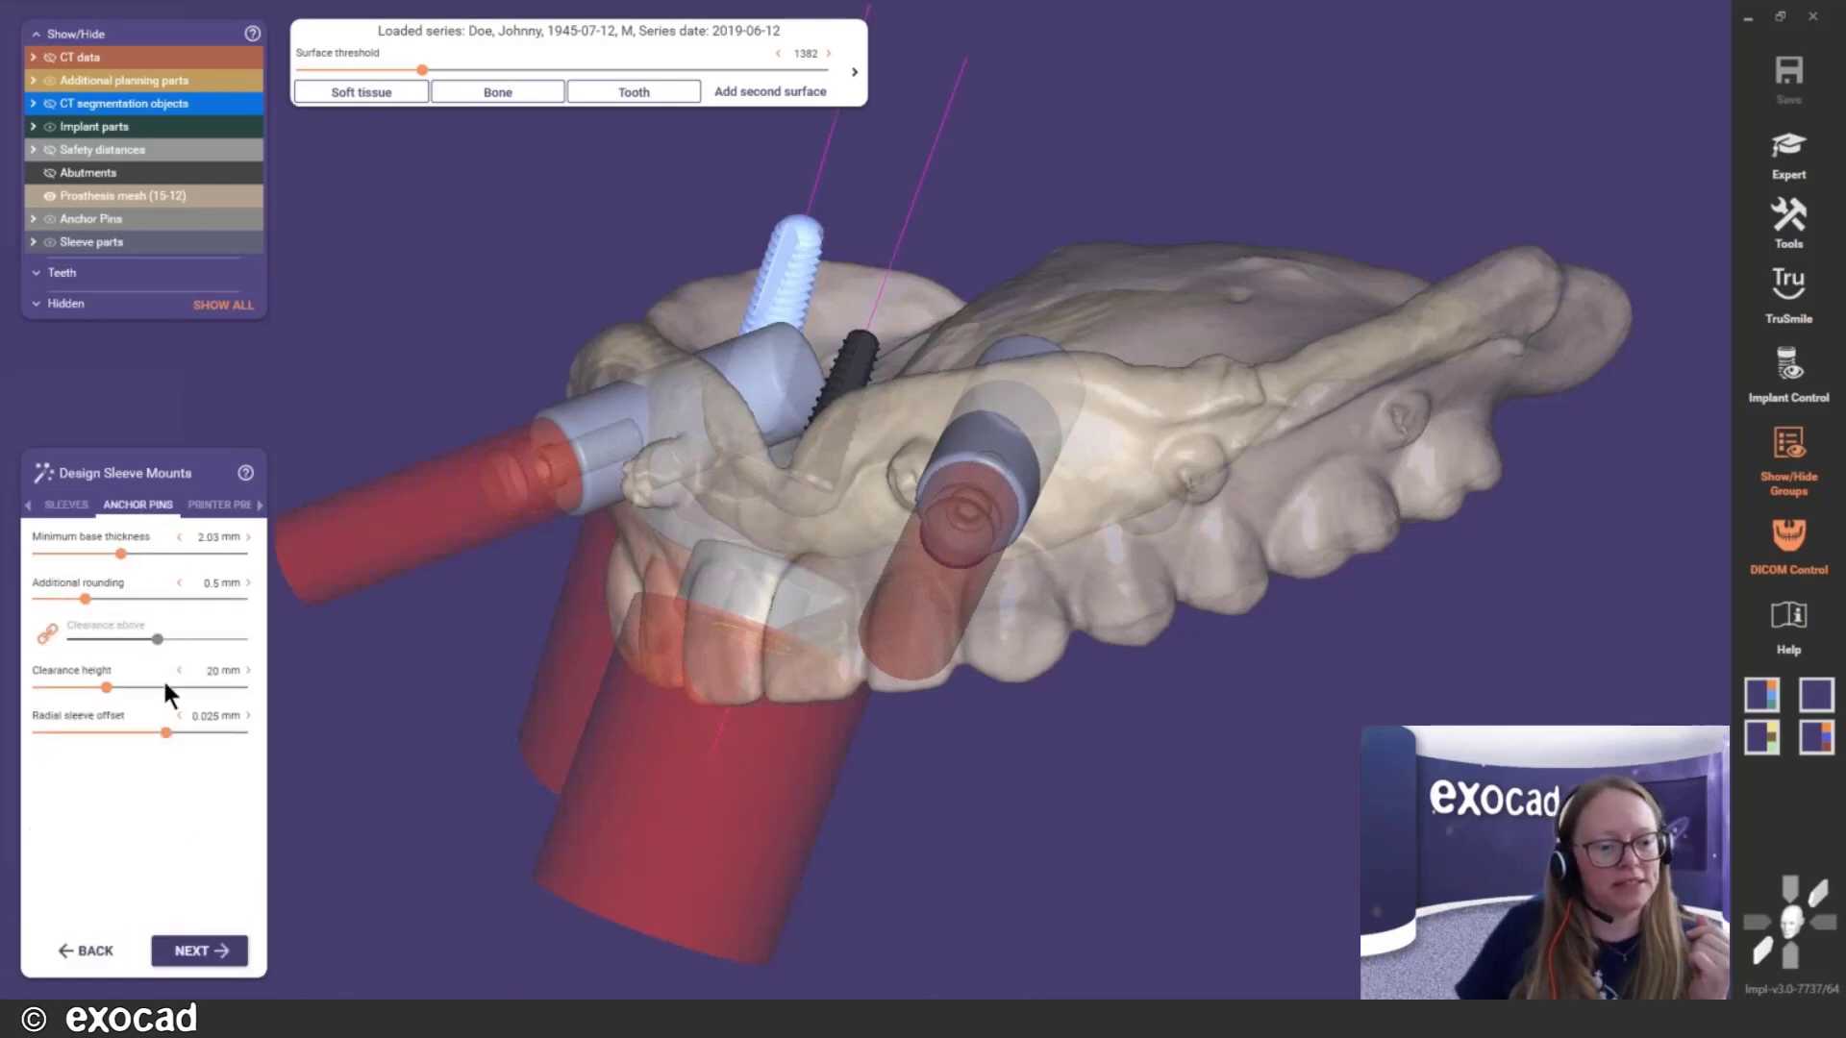
pyautogui.click(167, 731)
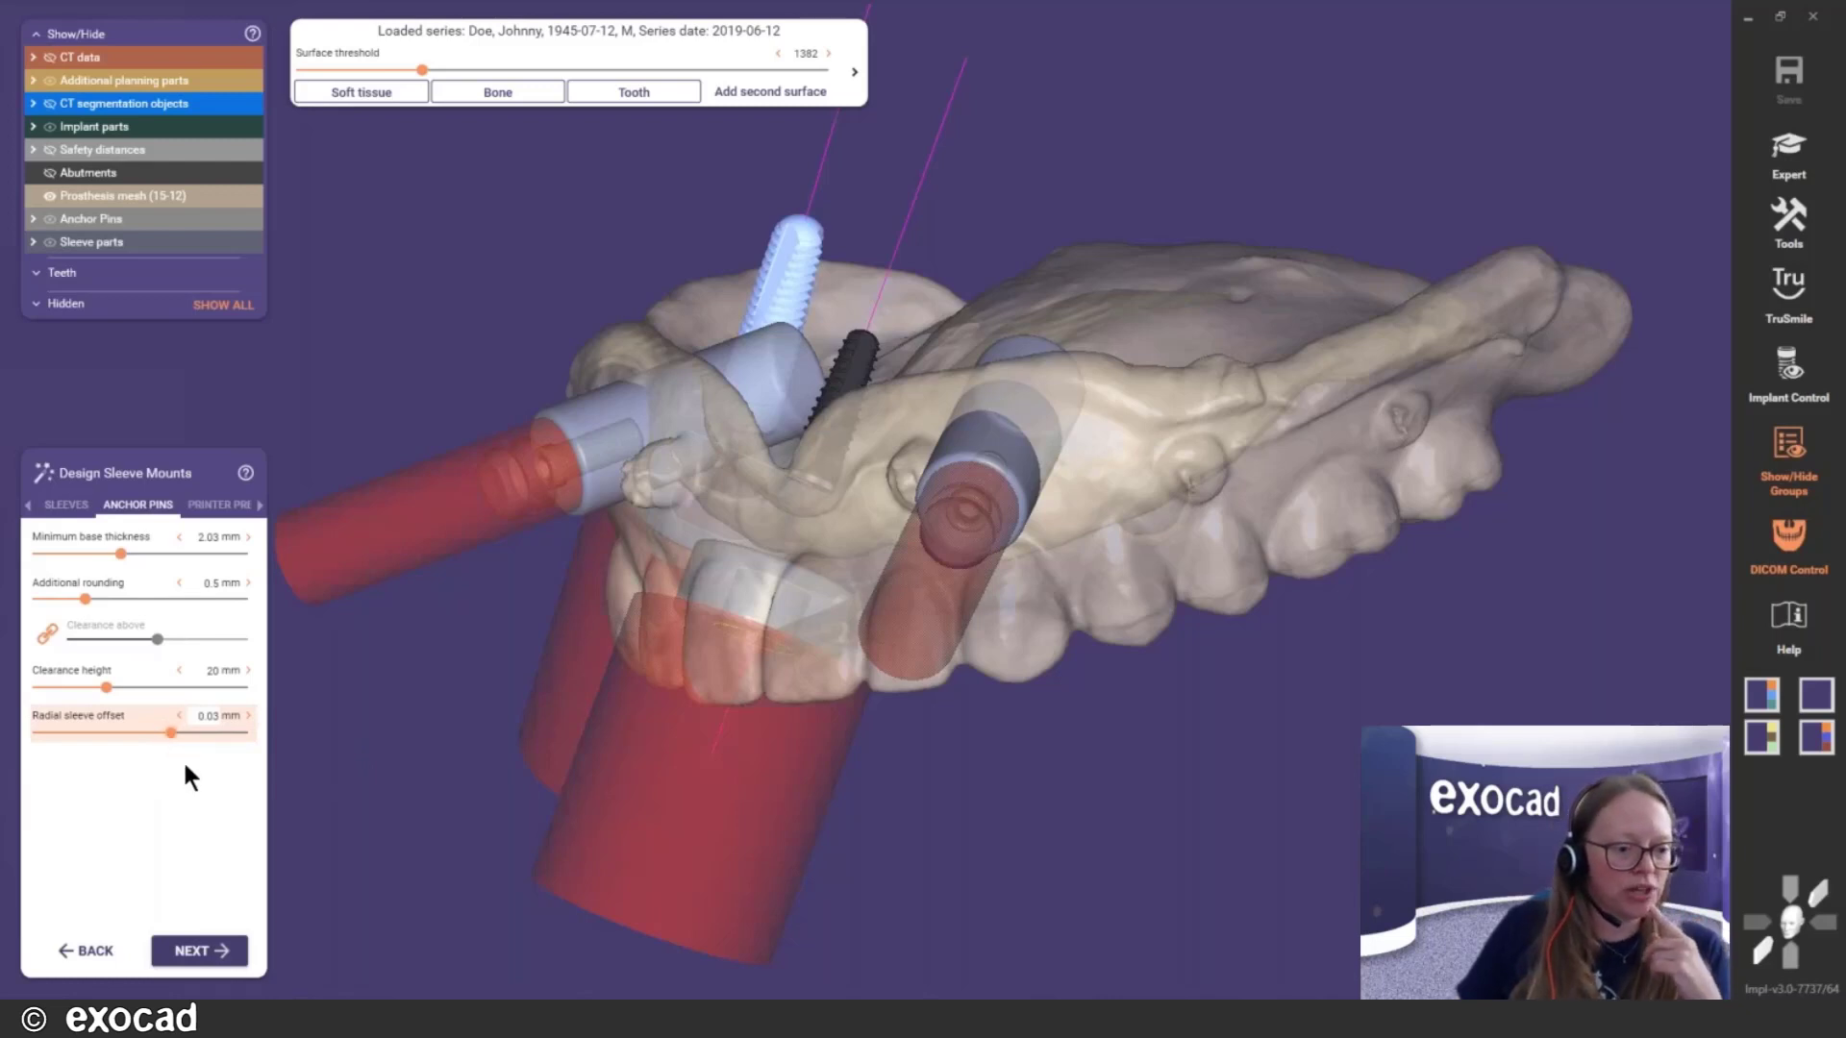
# Save the adjusted printer settings as a new preset named with the presenter's first name followed by "Presets 1", and check the preset list
pyautogui.click(200, 507)
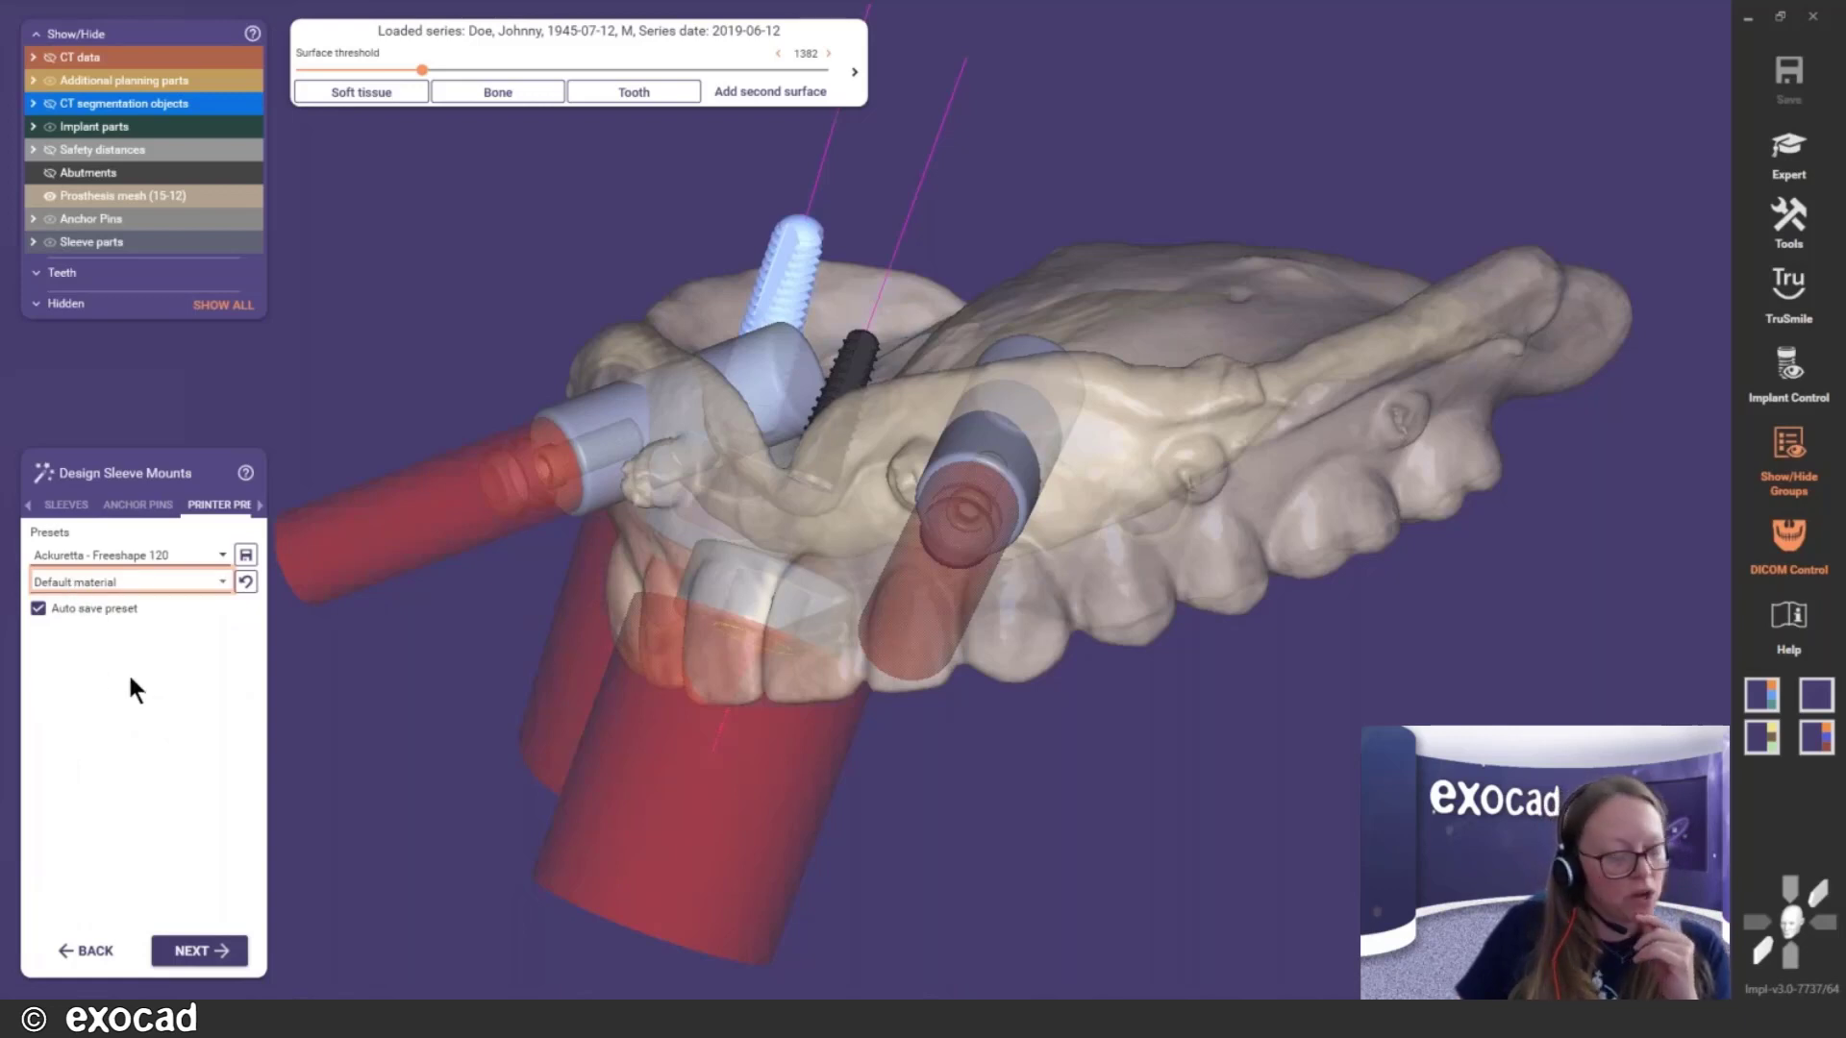
pyautogui.rightClick(131, 554)
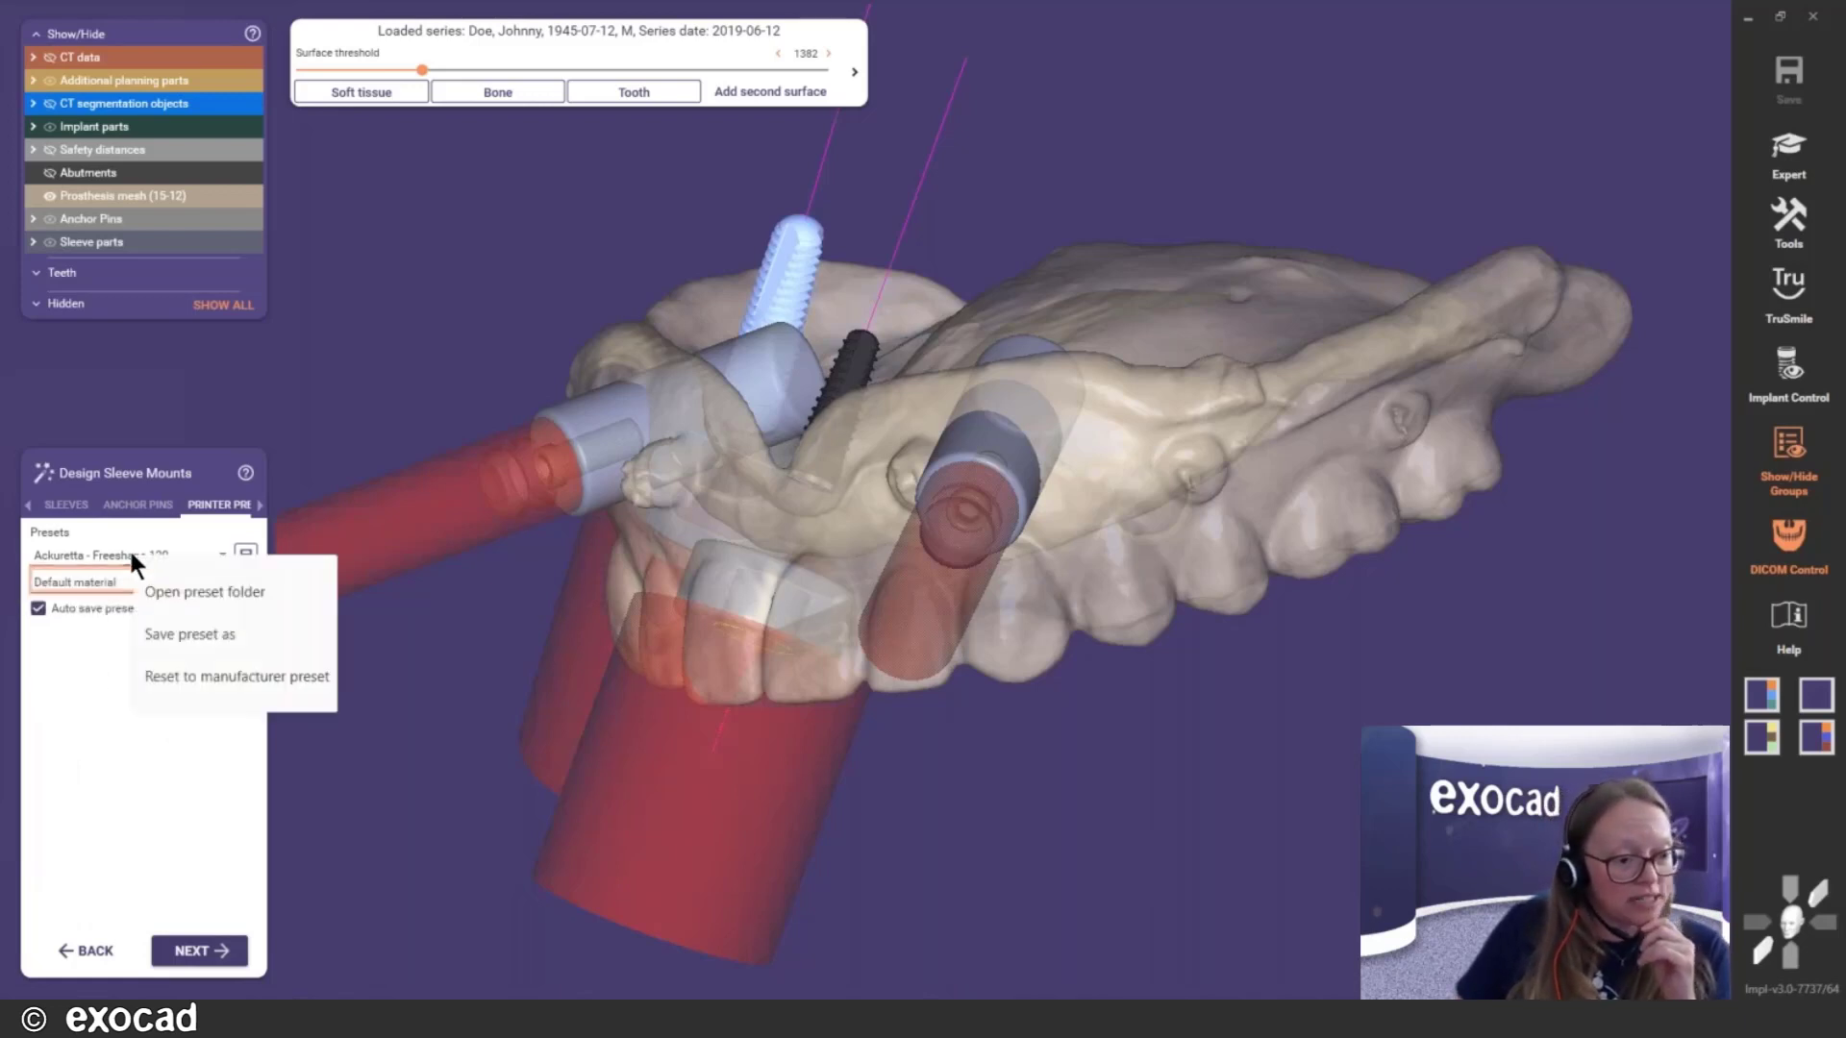
pyautogui.click(168, 638)
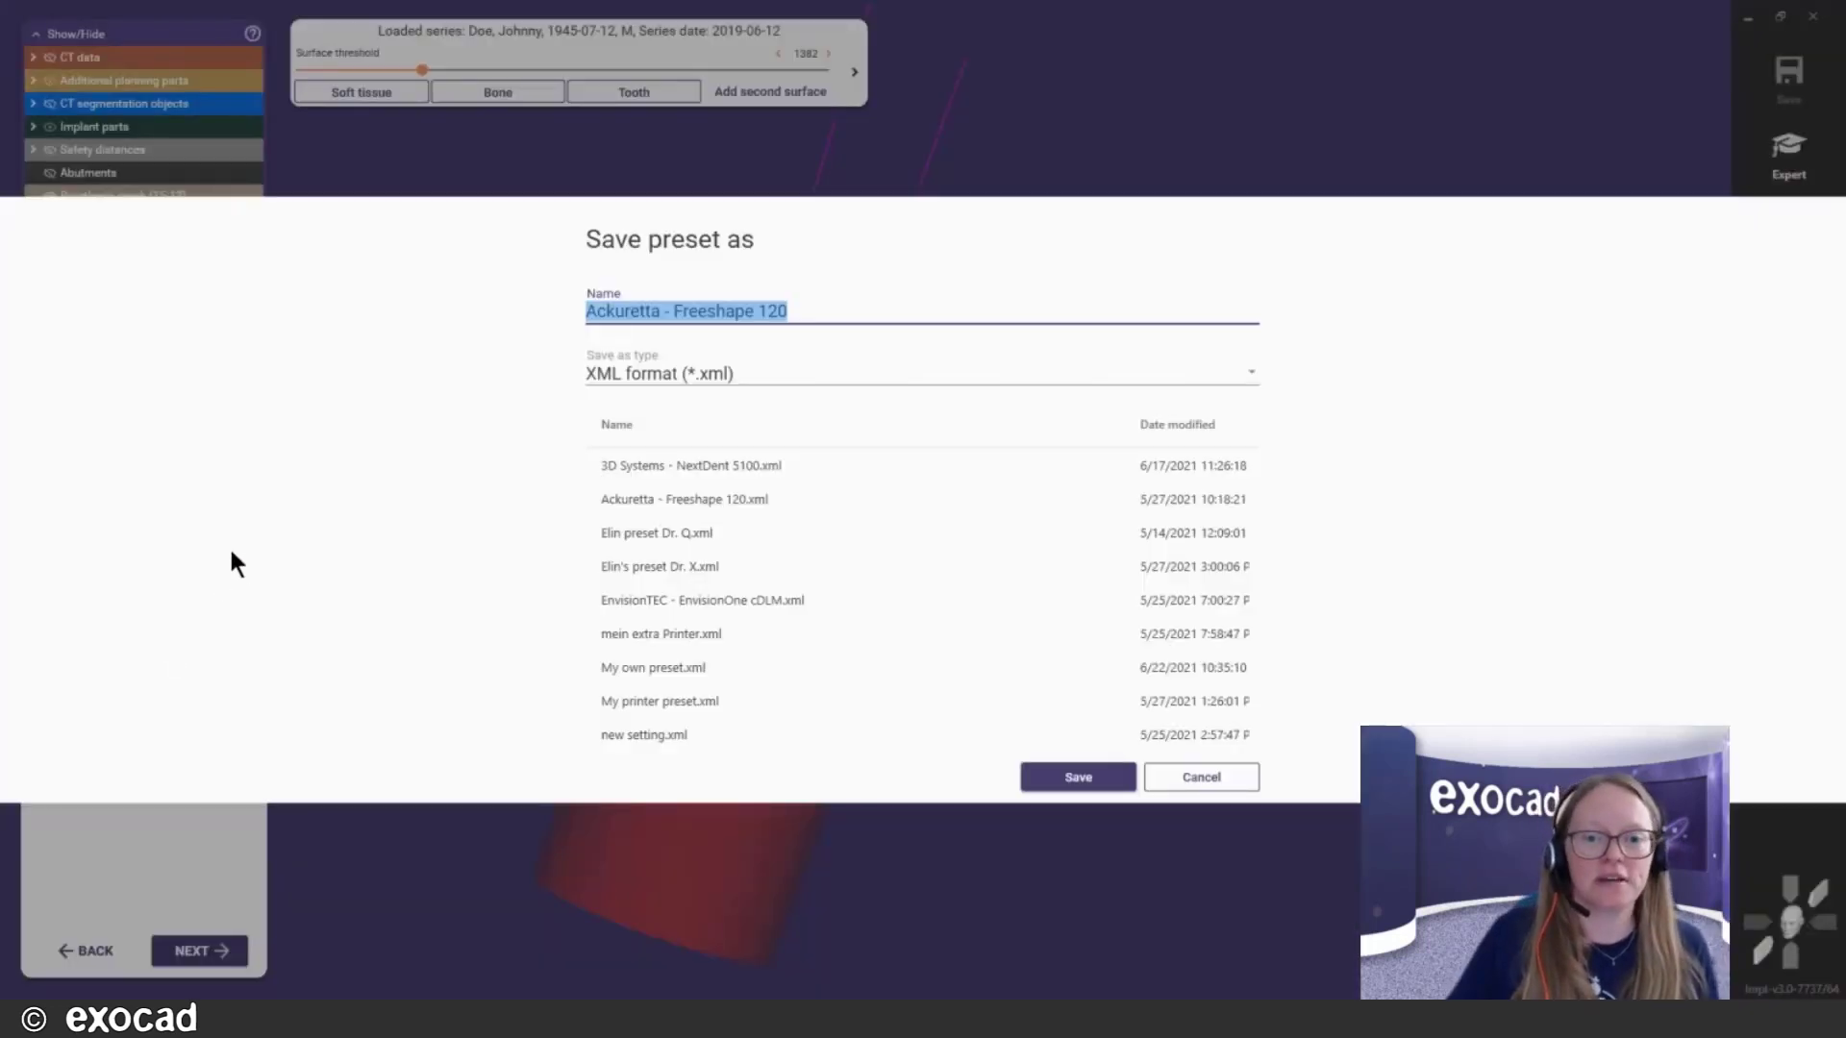
pyautogui.write('E')
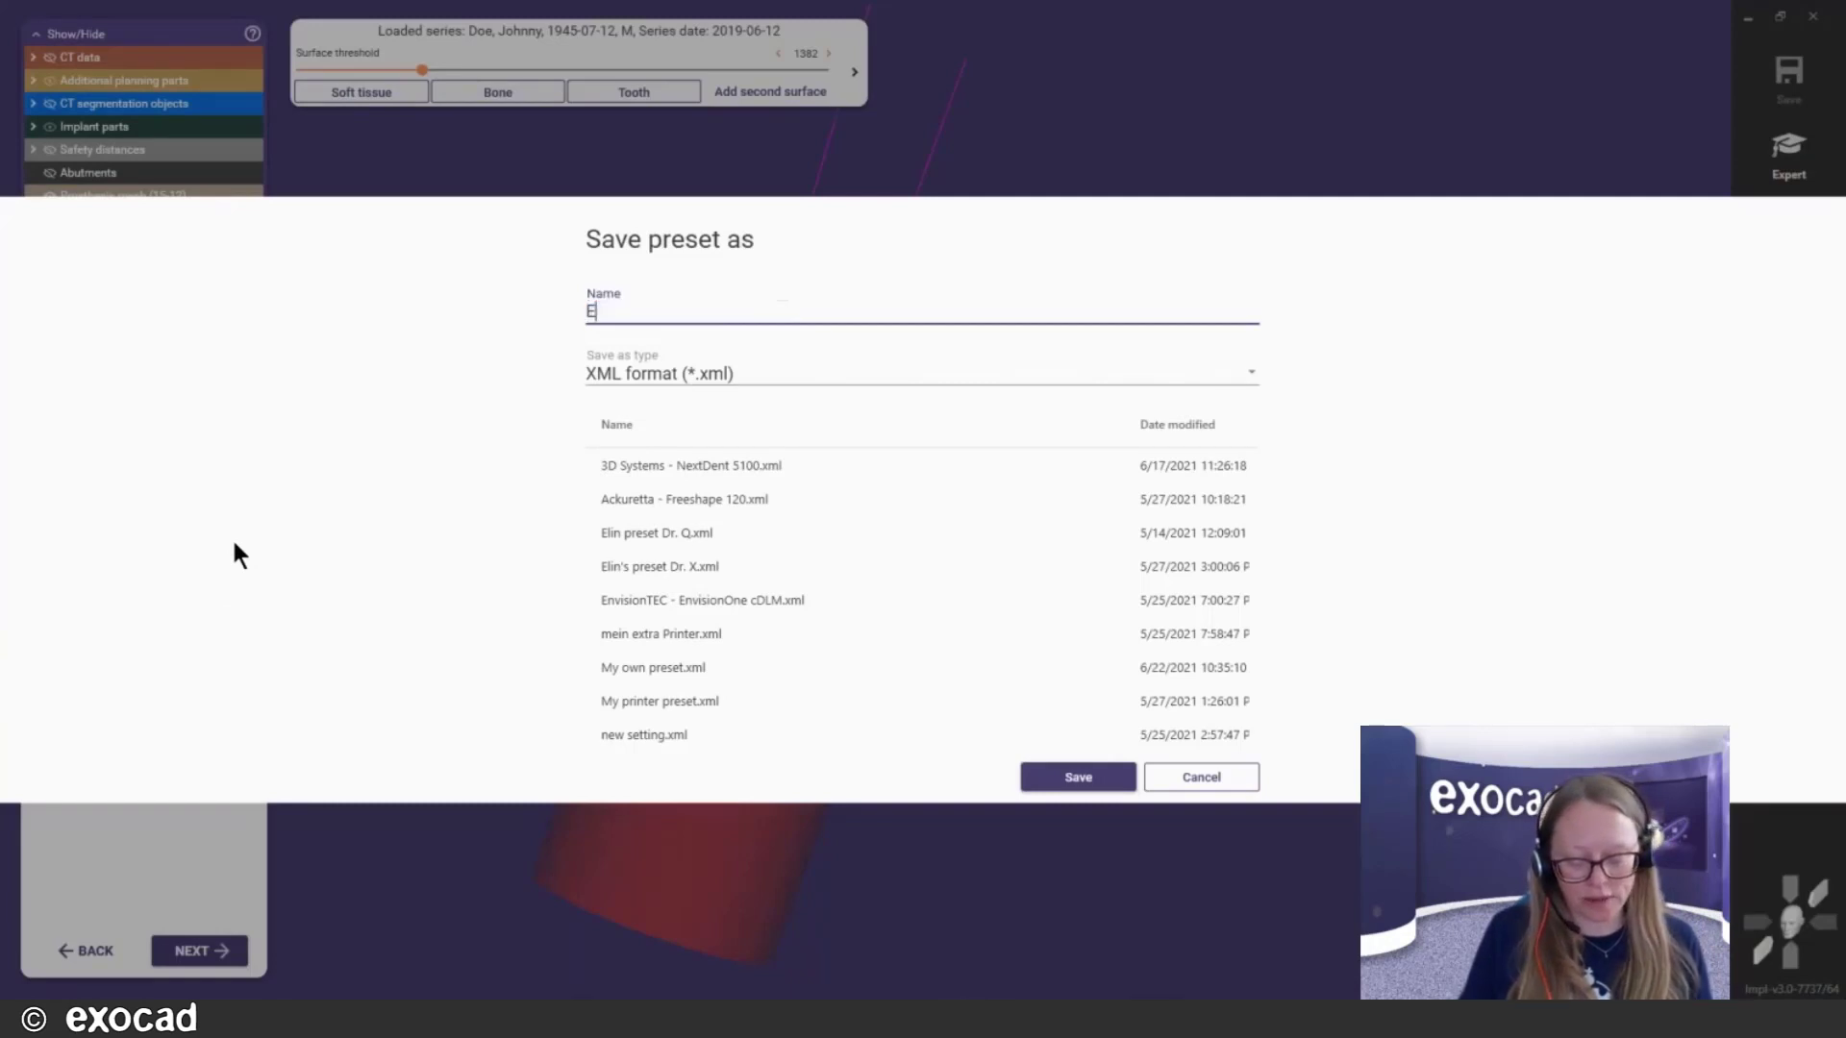
pyautogui.write('Lin')
pyautogui.press('BackSpace')
pyautogui.press('BackSpace')
pyautogui.press('BackSpace')
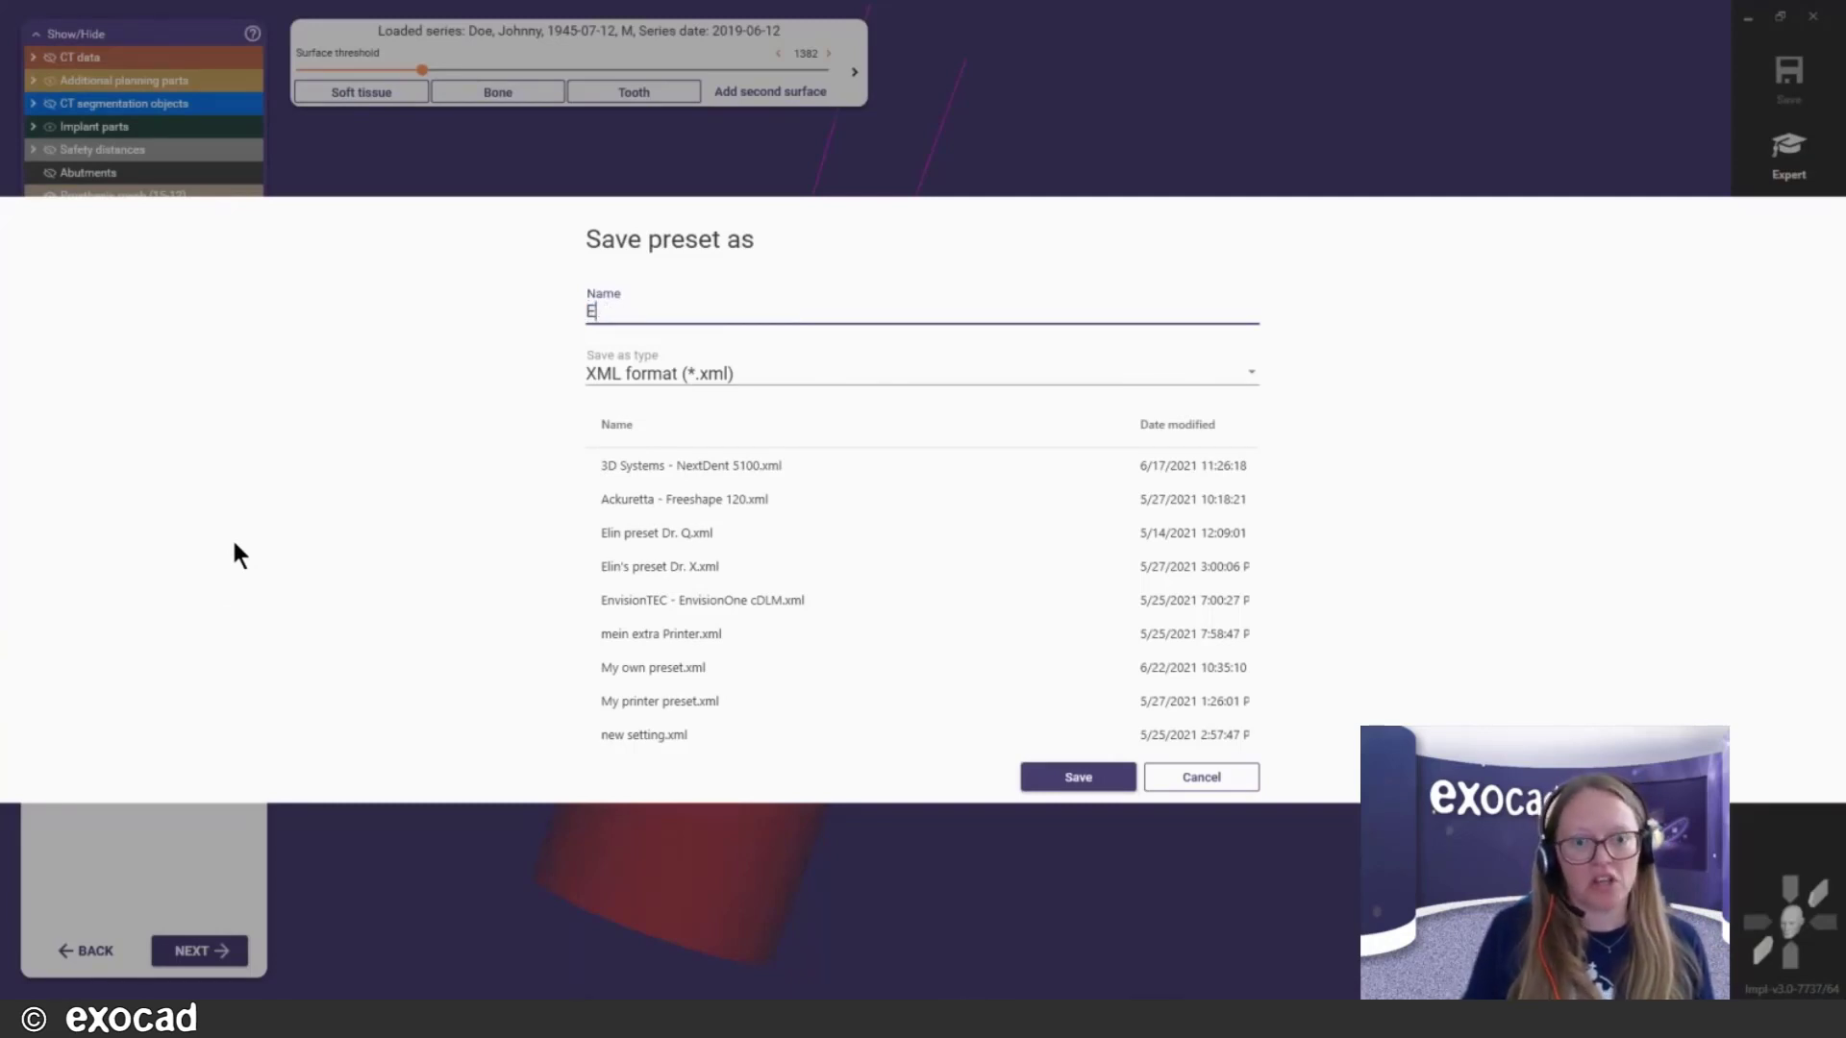
pyautogui.write('LIN')
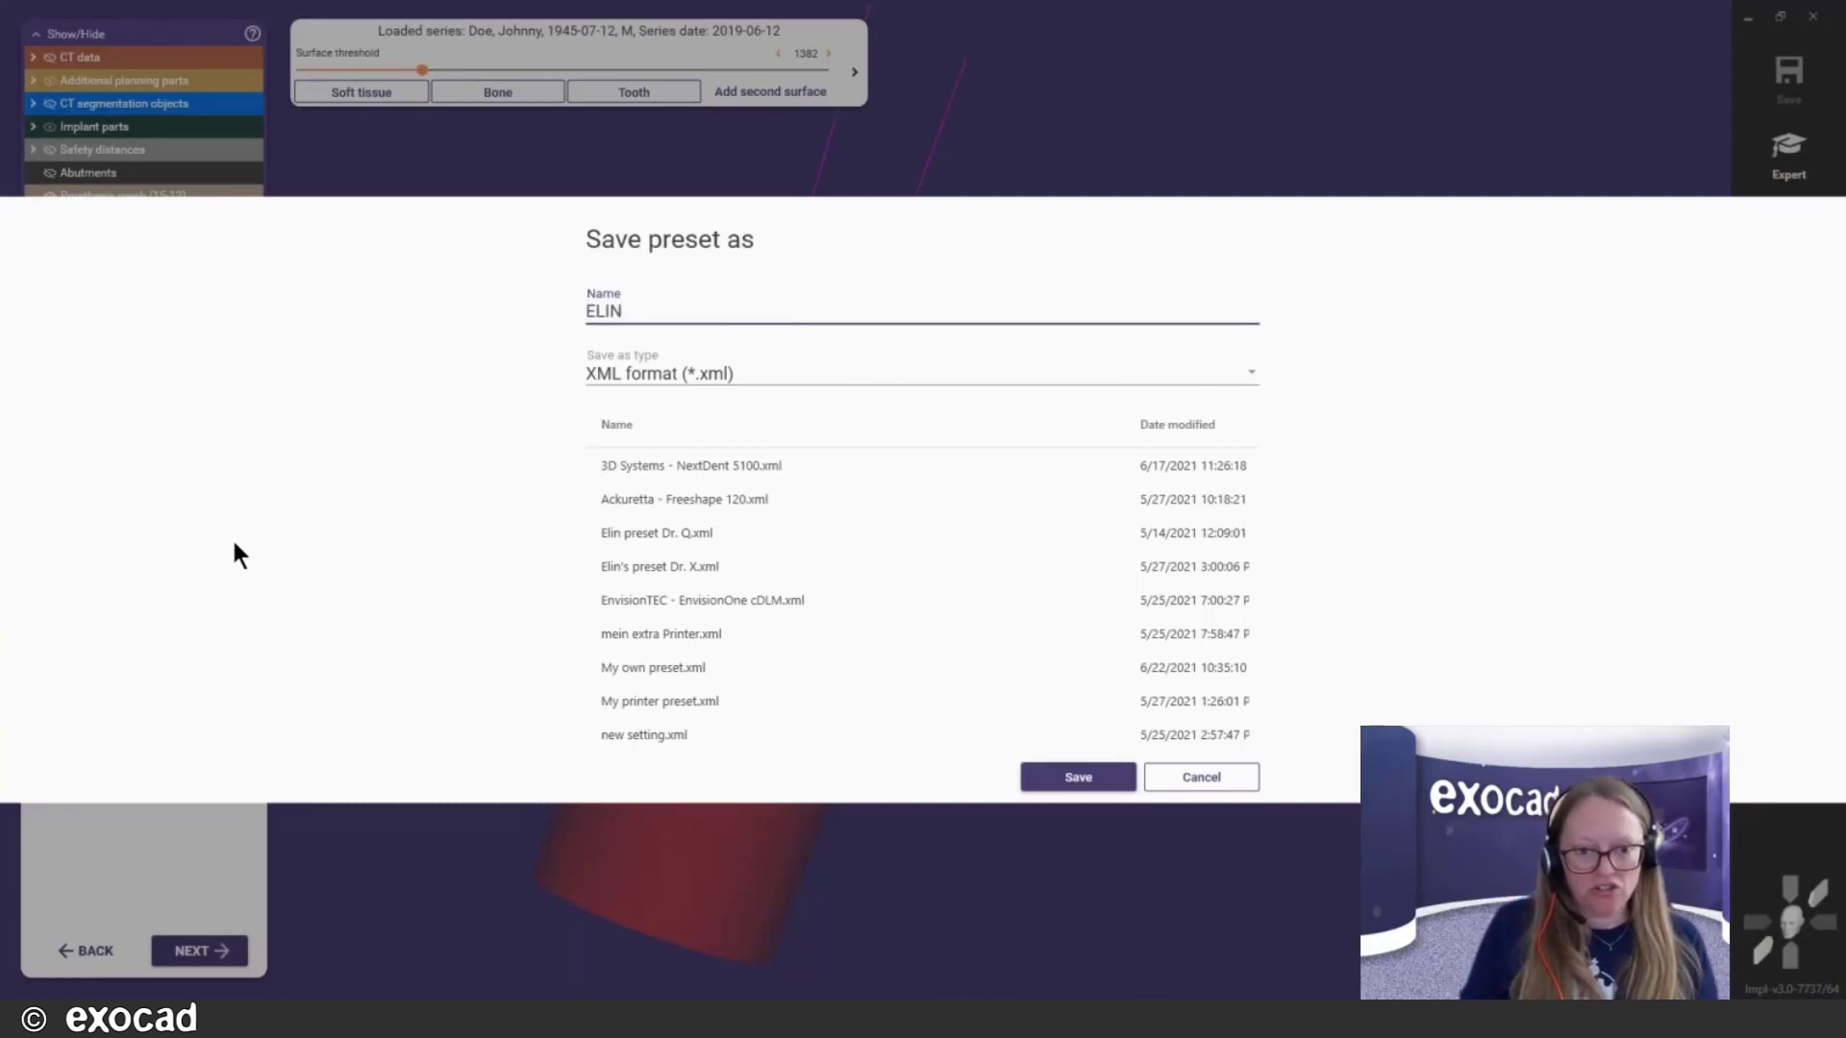
pyautogui.write(' Prestets')
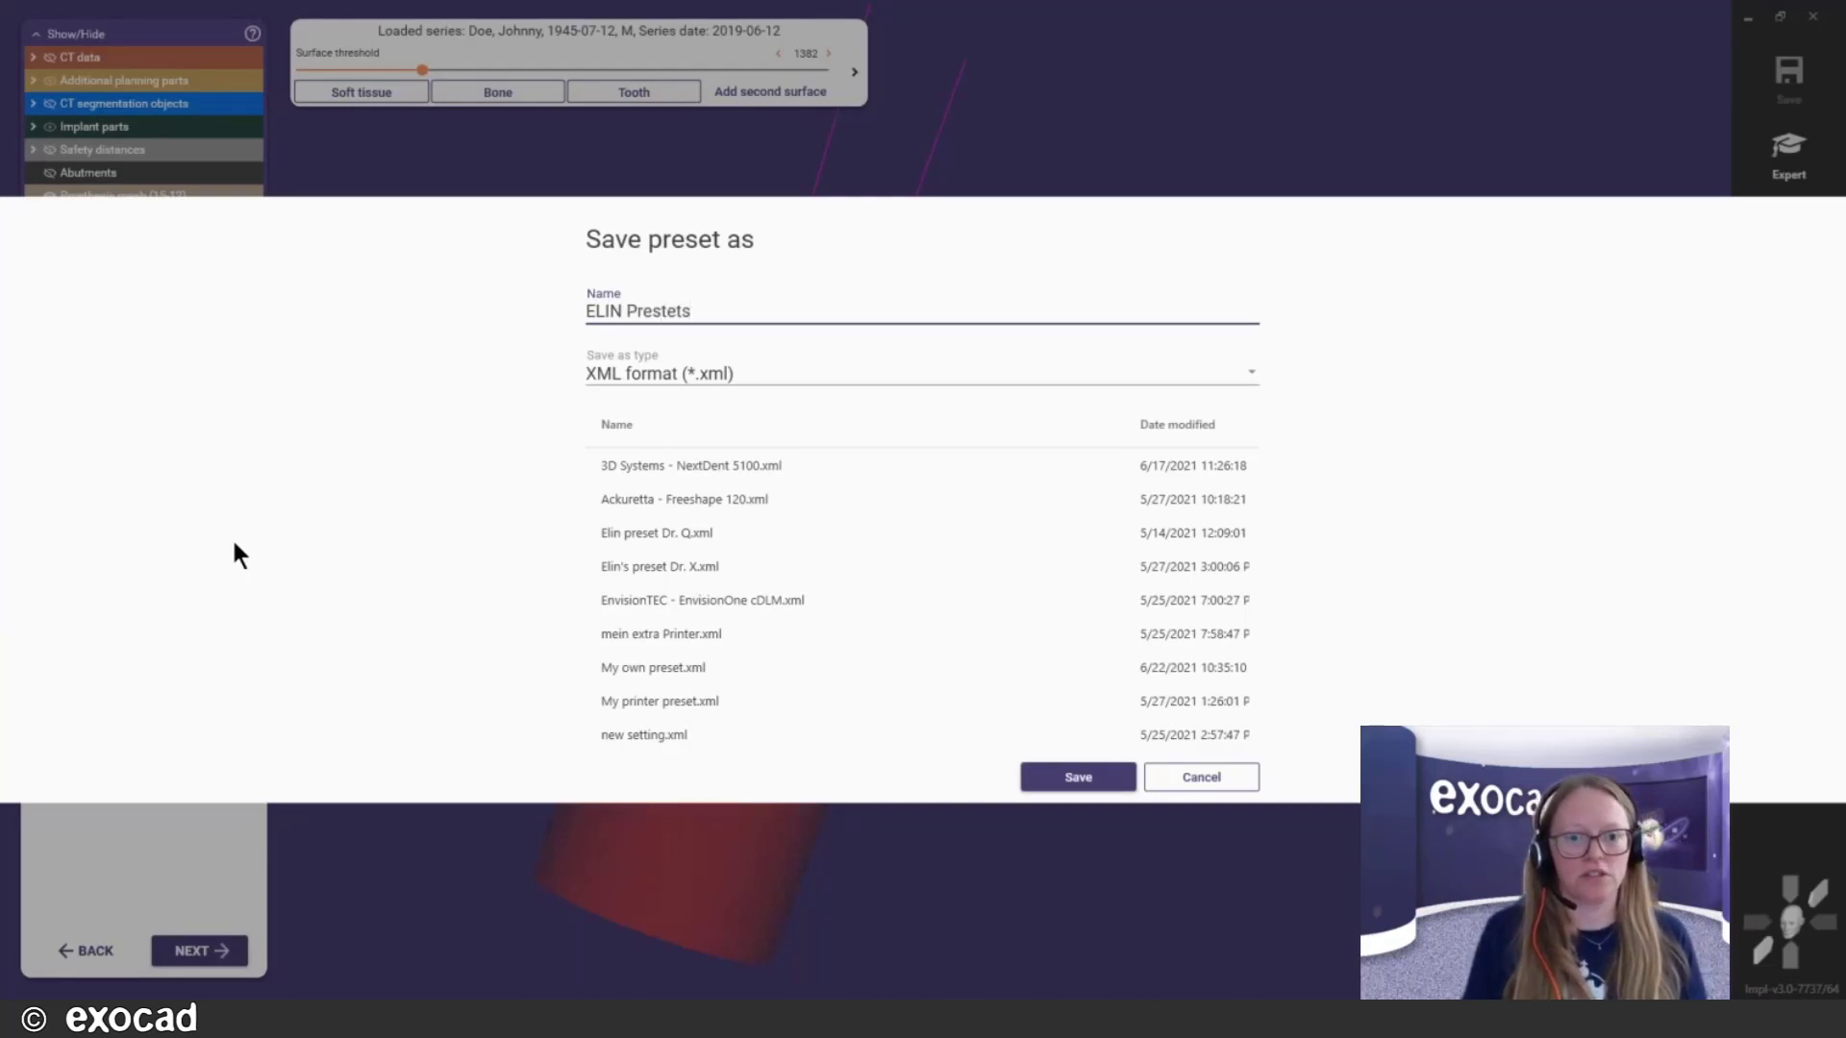
pyautogui.press('BackSpace')
pyautogui.press('BackSpace')
pyautogui.press('BackSpace')
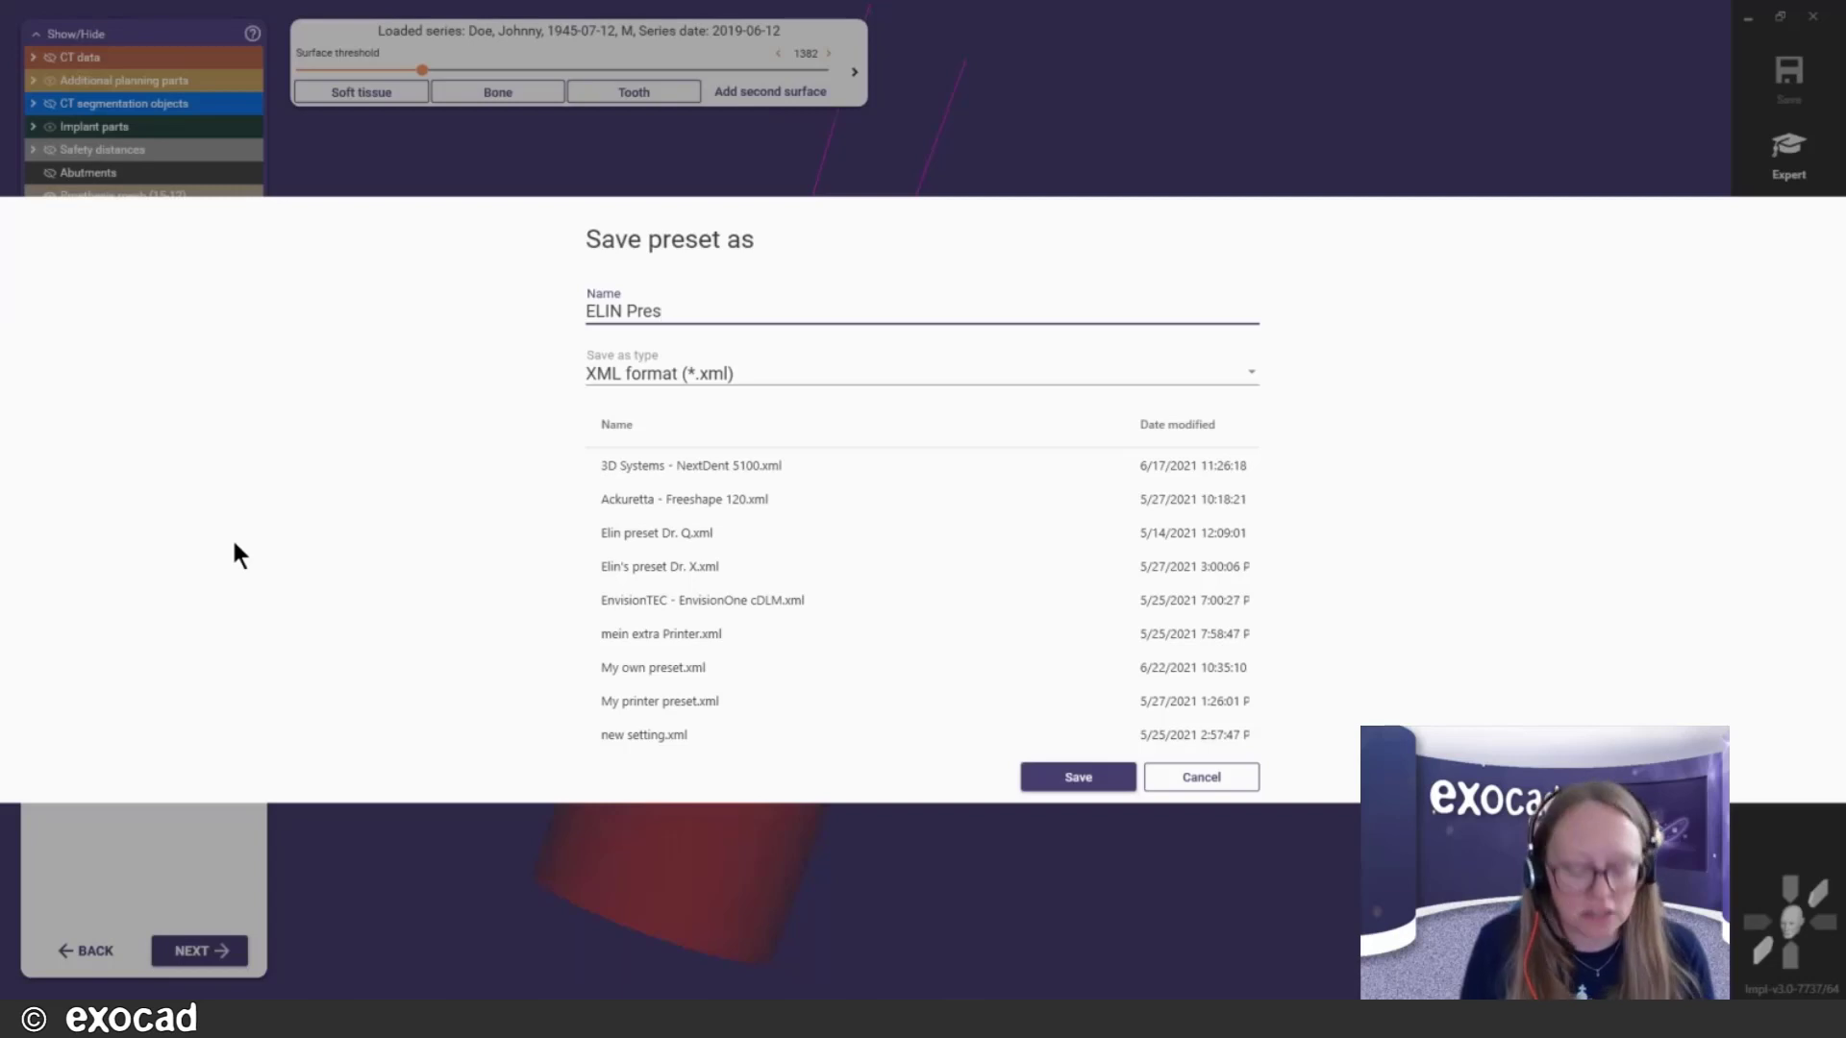
pyautogui.write('ets')
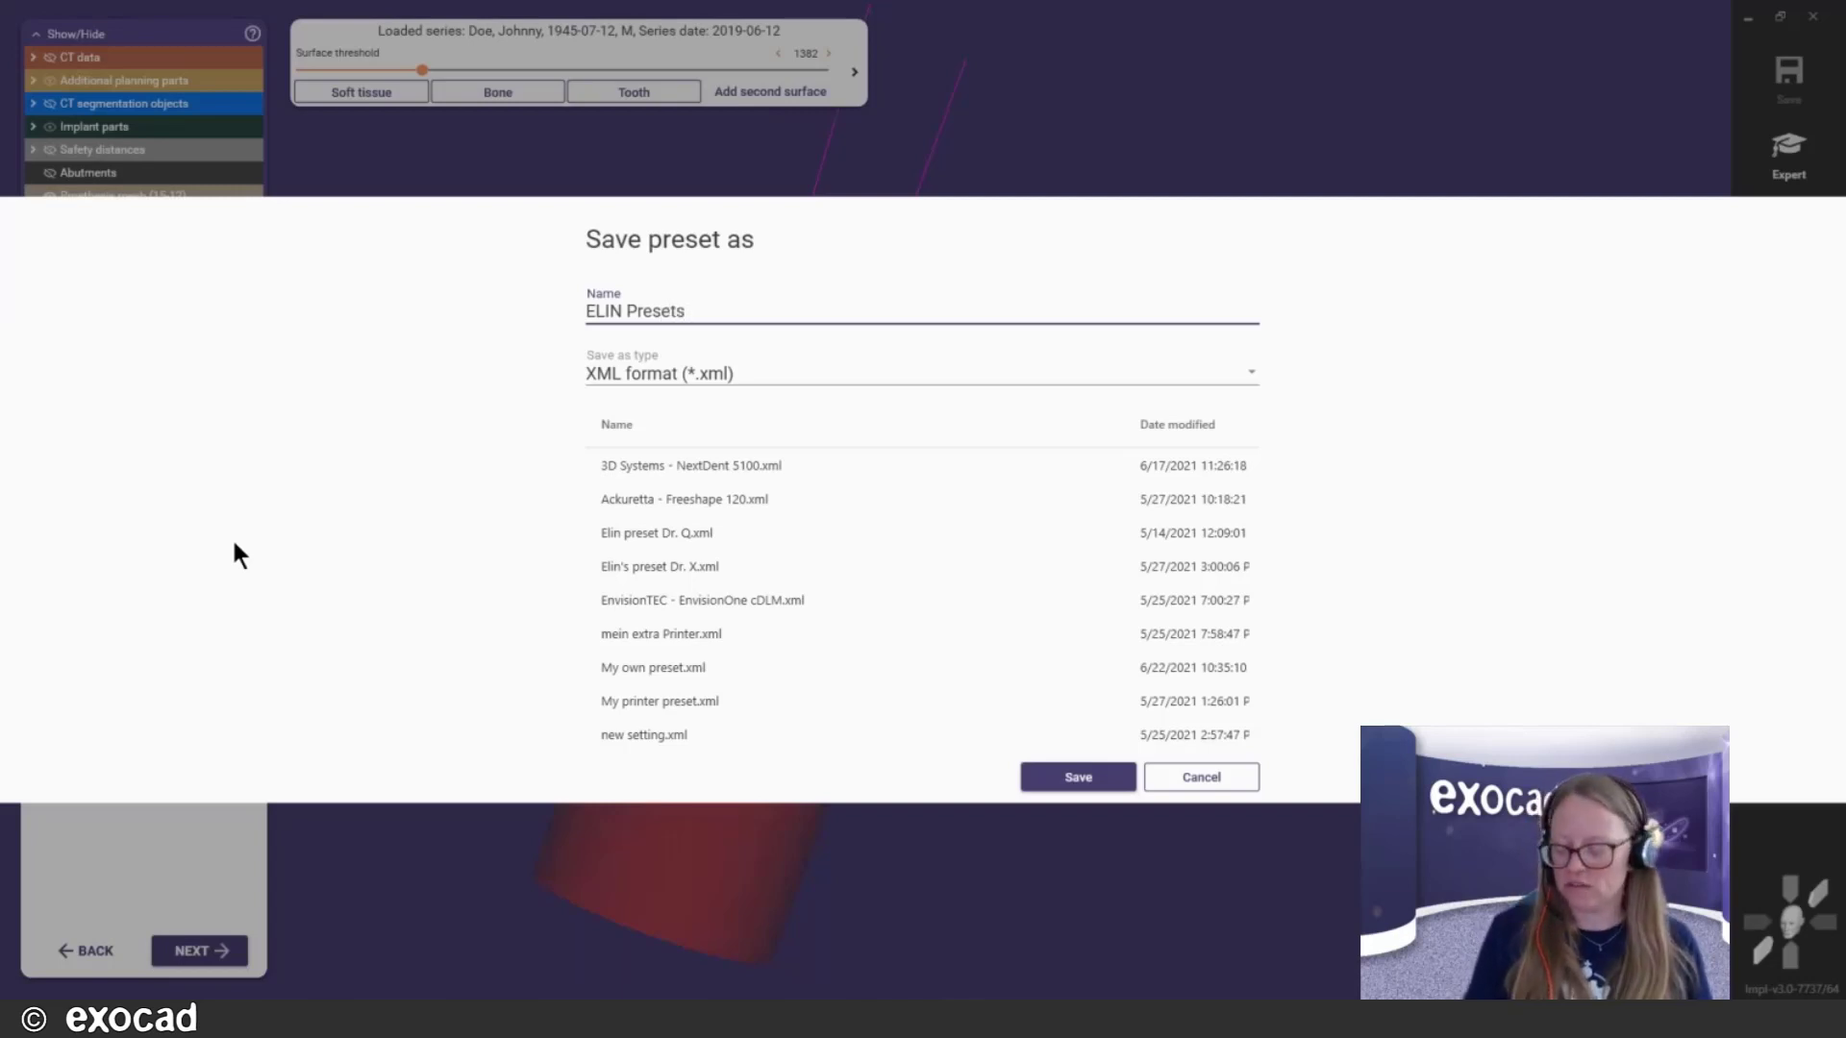
pyautogui.write(' 1')
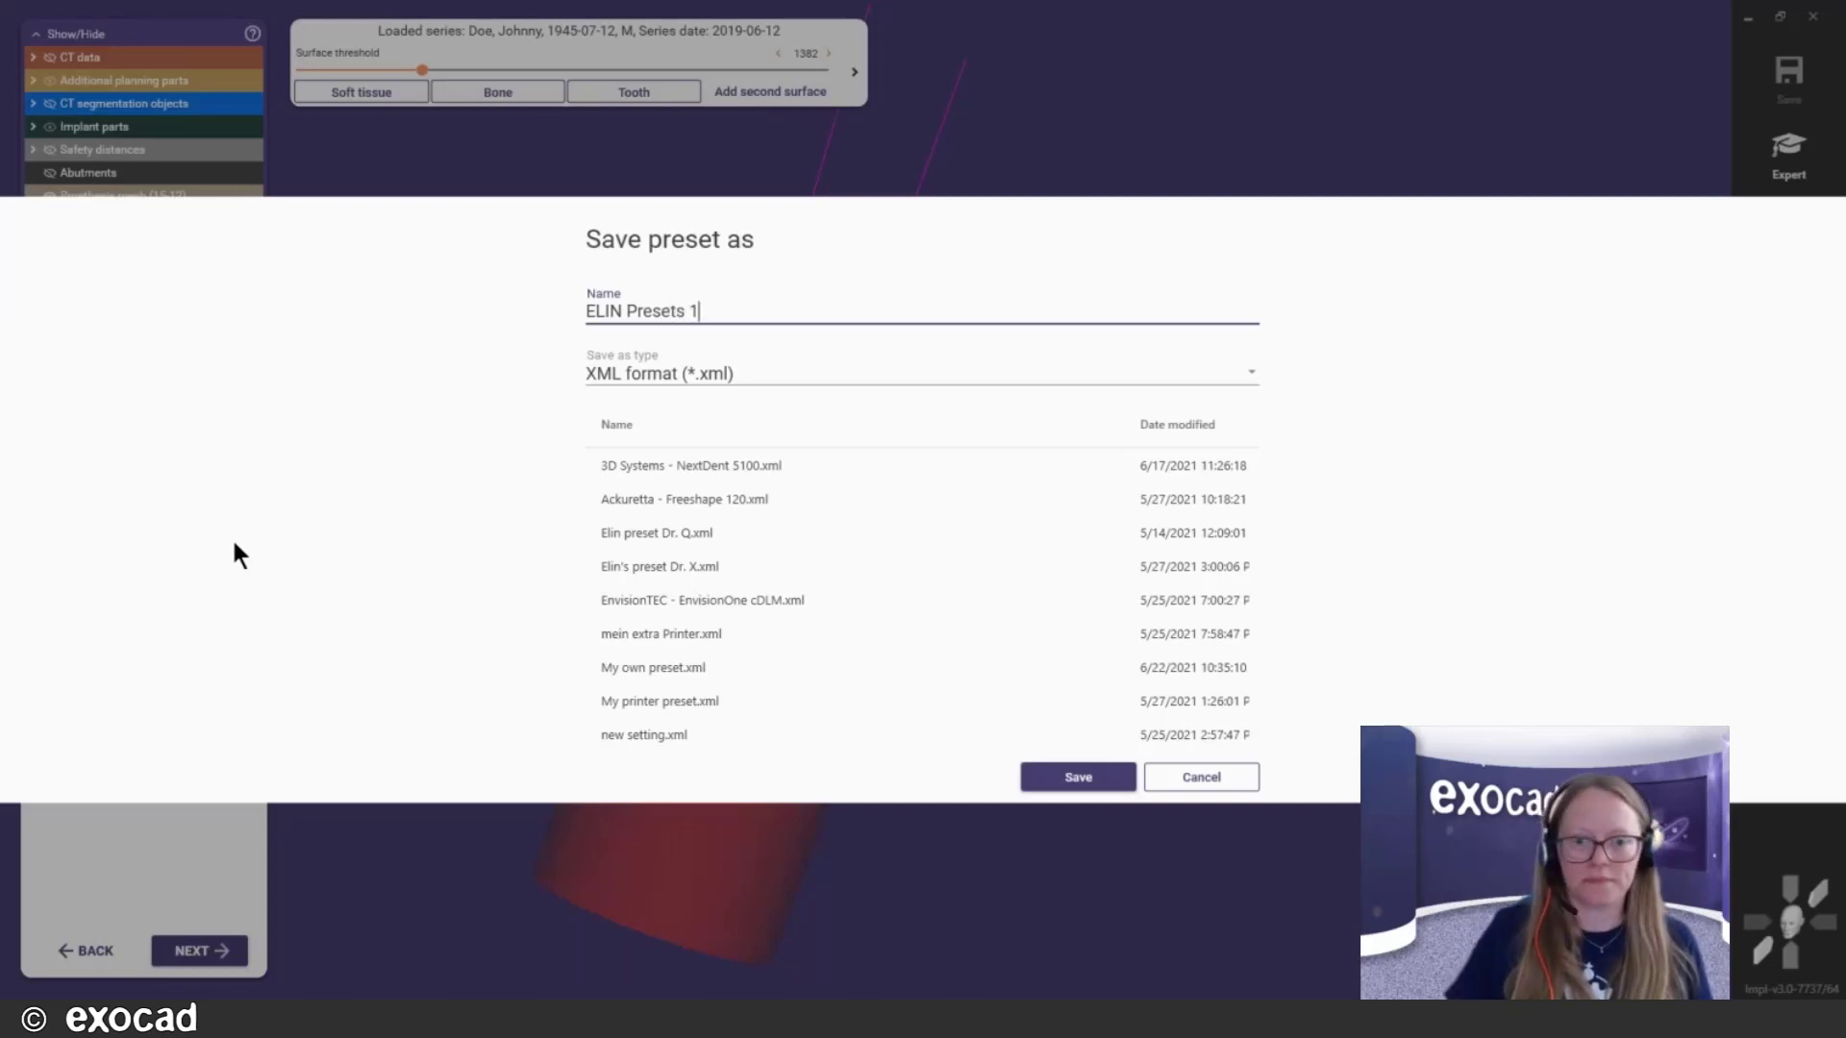
pyautogui.click(1057, 779)
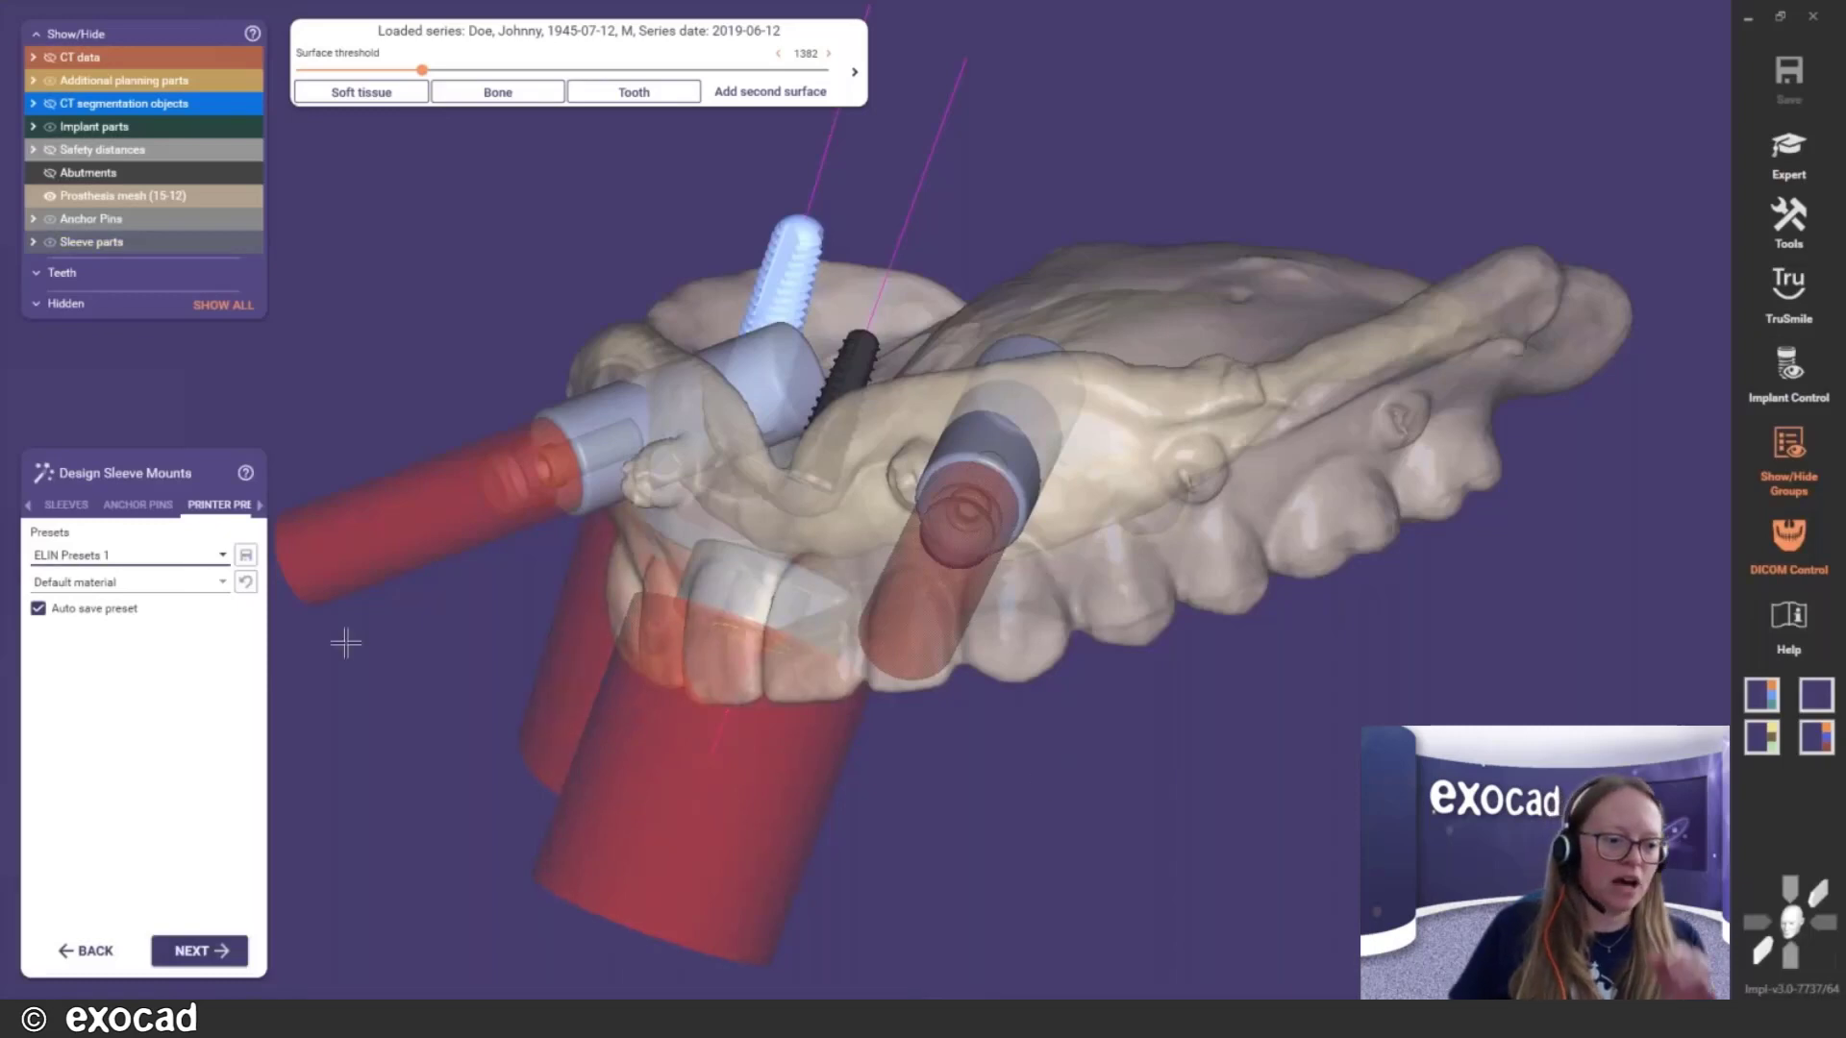
pyautogui.click(201, 554)
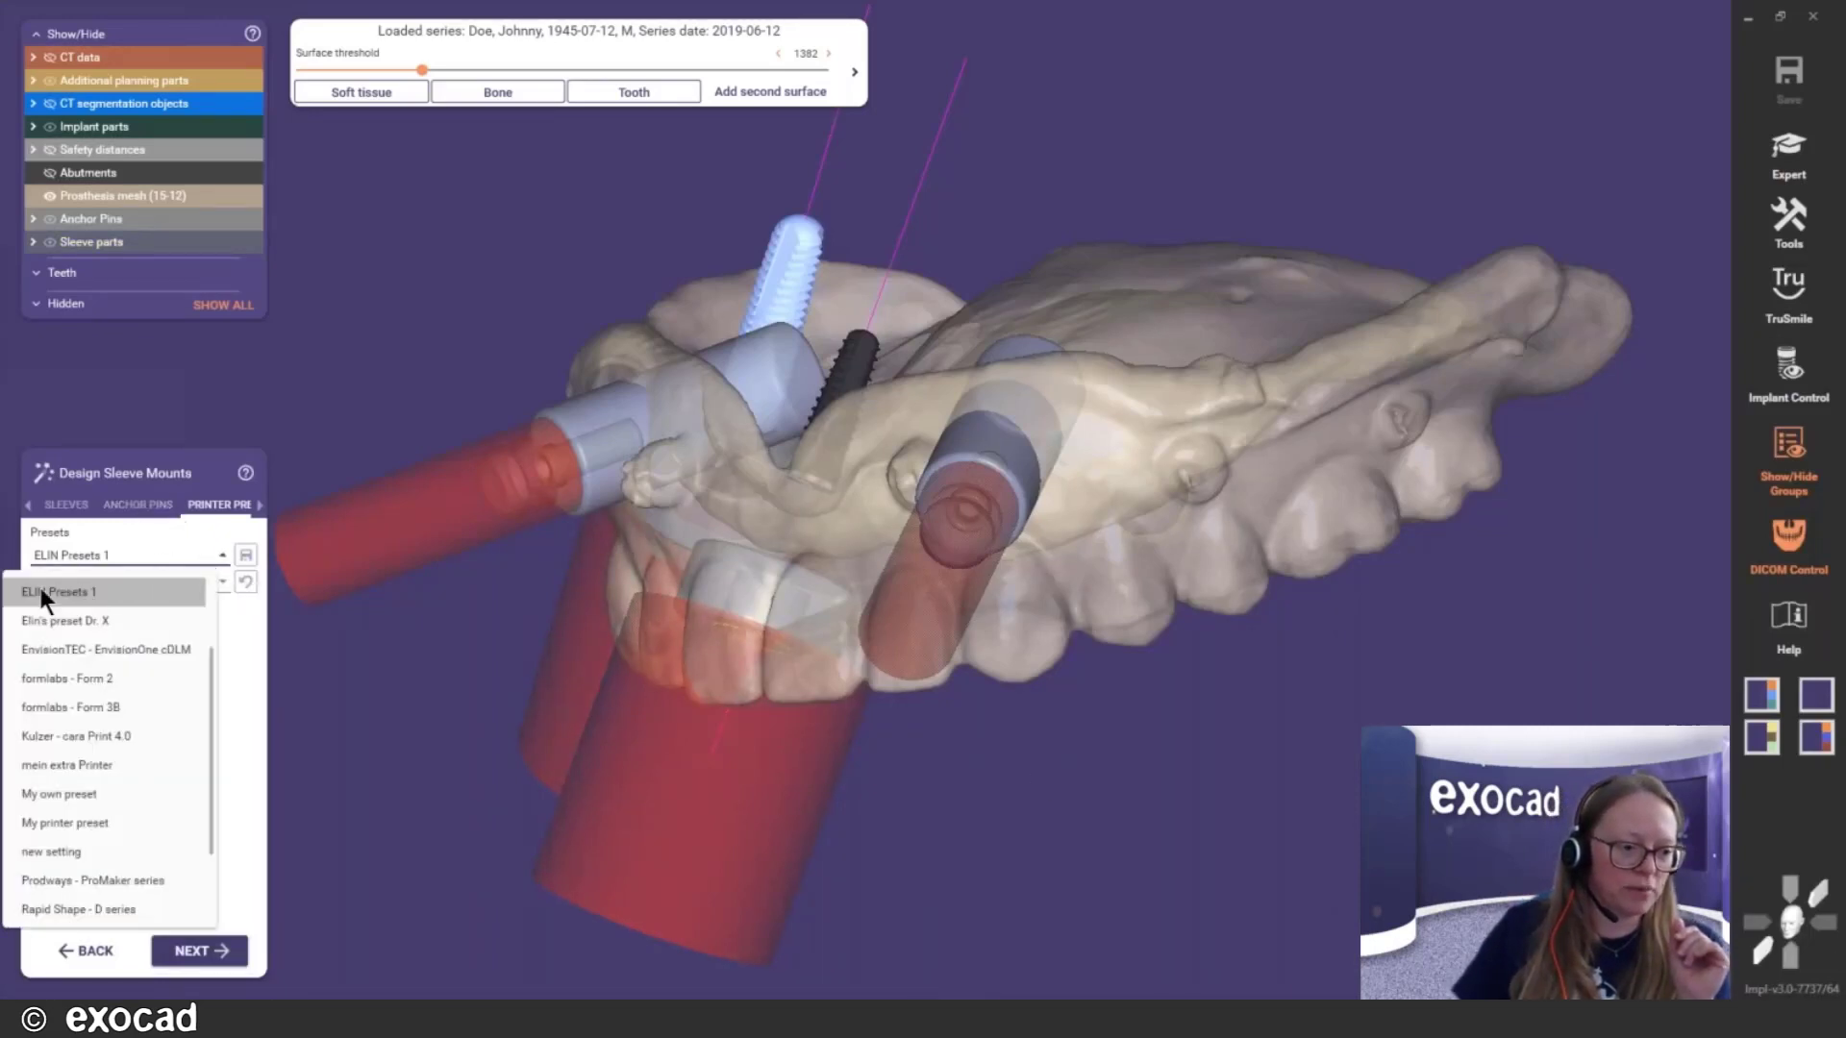
# Keep the saved custom printer preset selected and continue to the gingiva contact surface definition
pyautogui.click(163, 550)
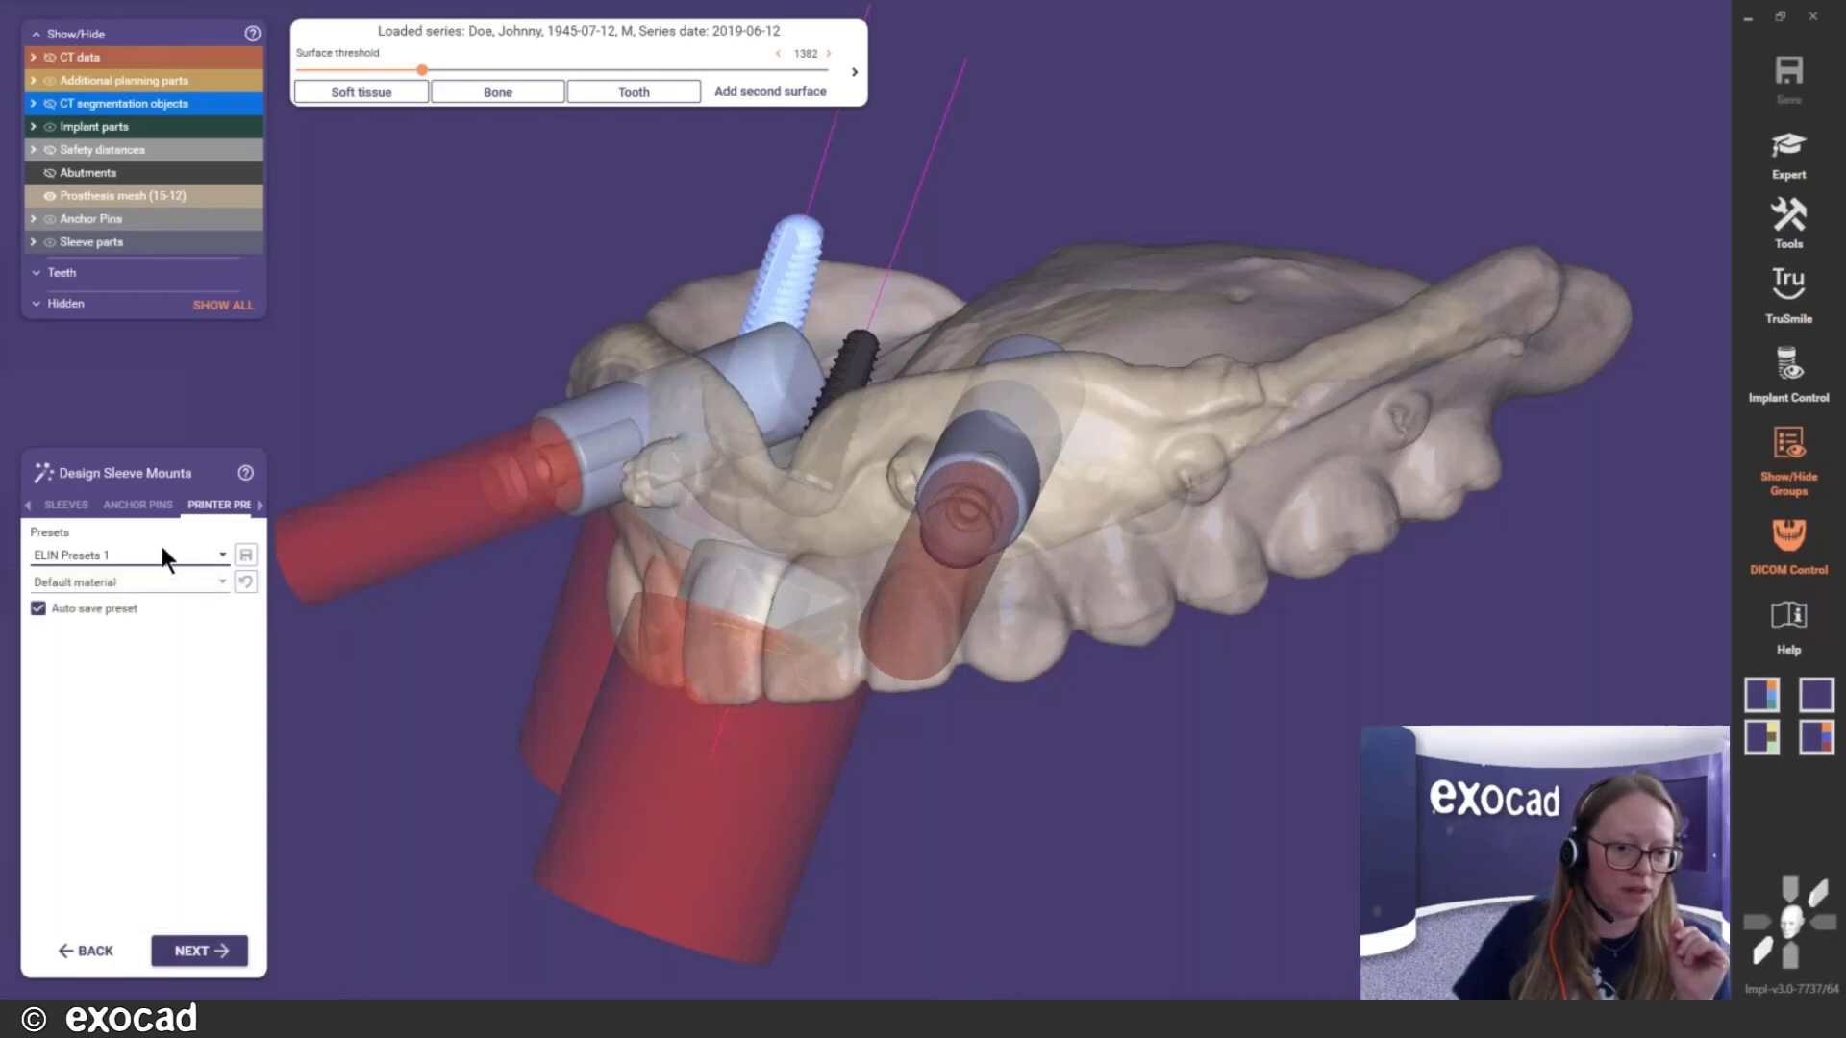
pyautogui.moveTo(596, 574); pyautogui.dragTo(626, 575, button='right')
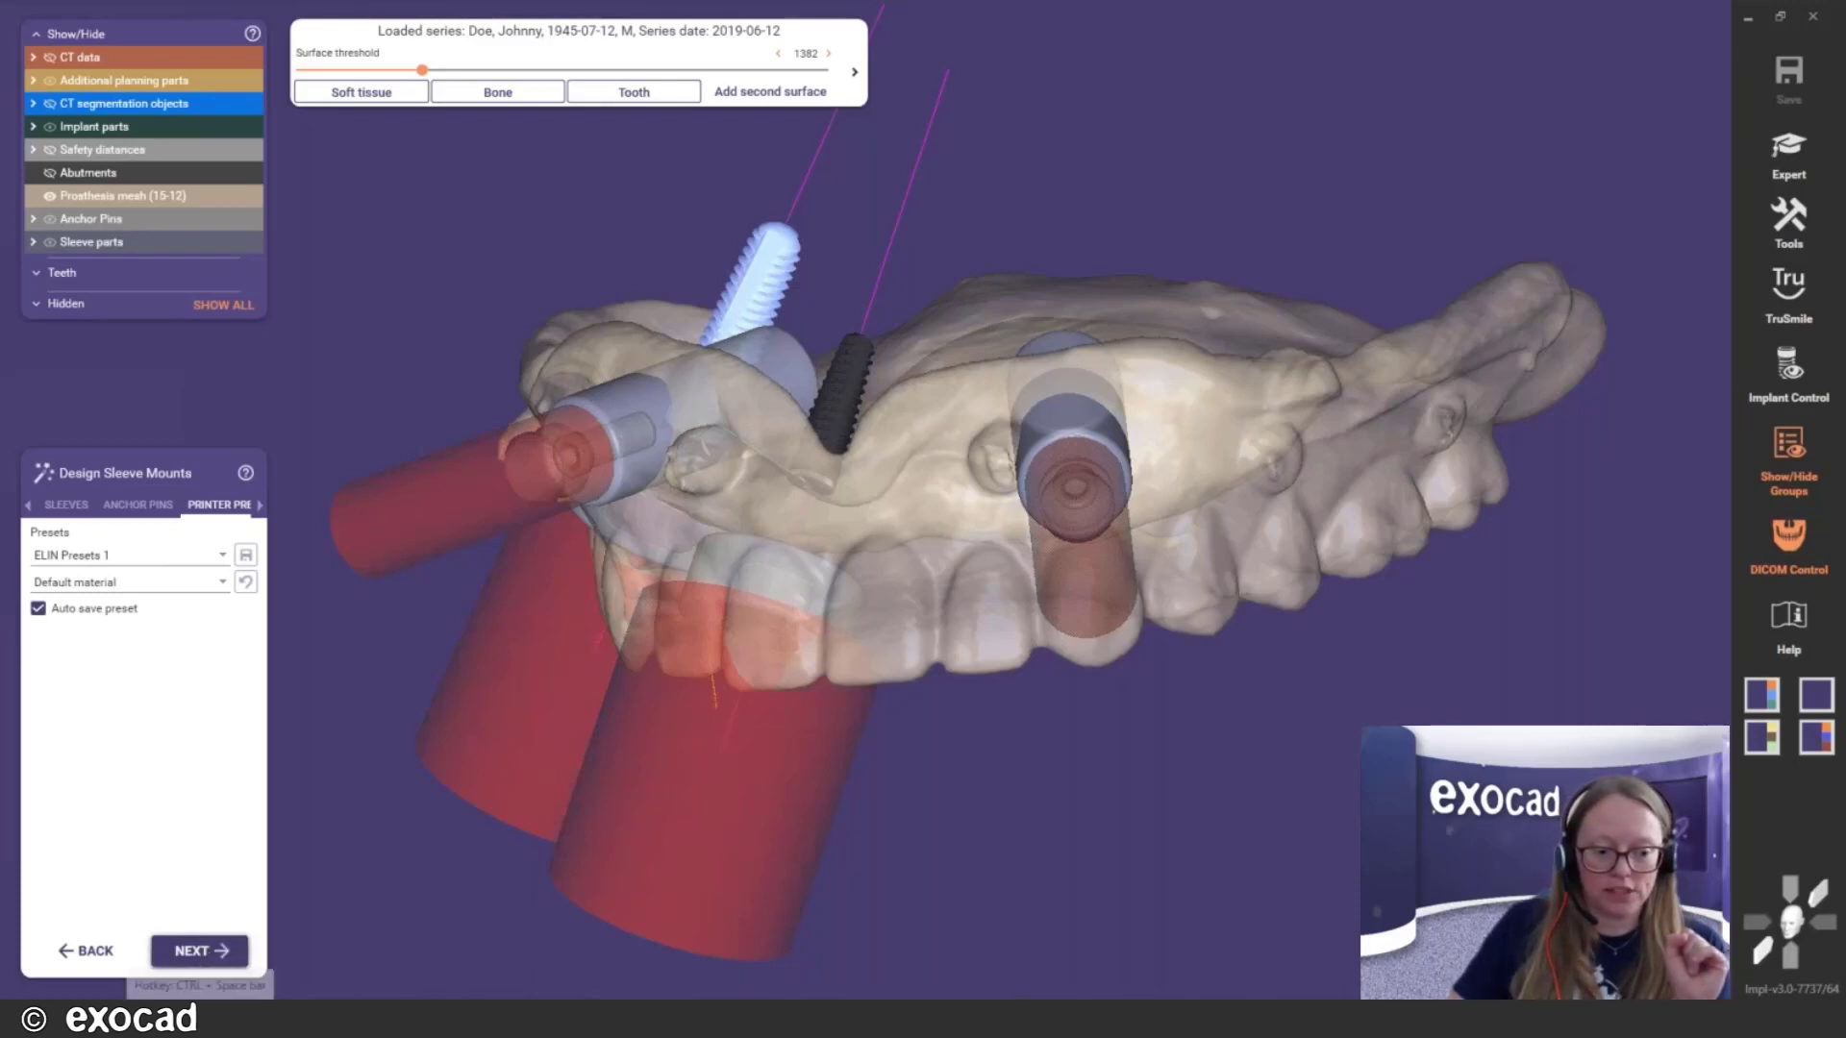
pyautogui.click(199, 950)
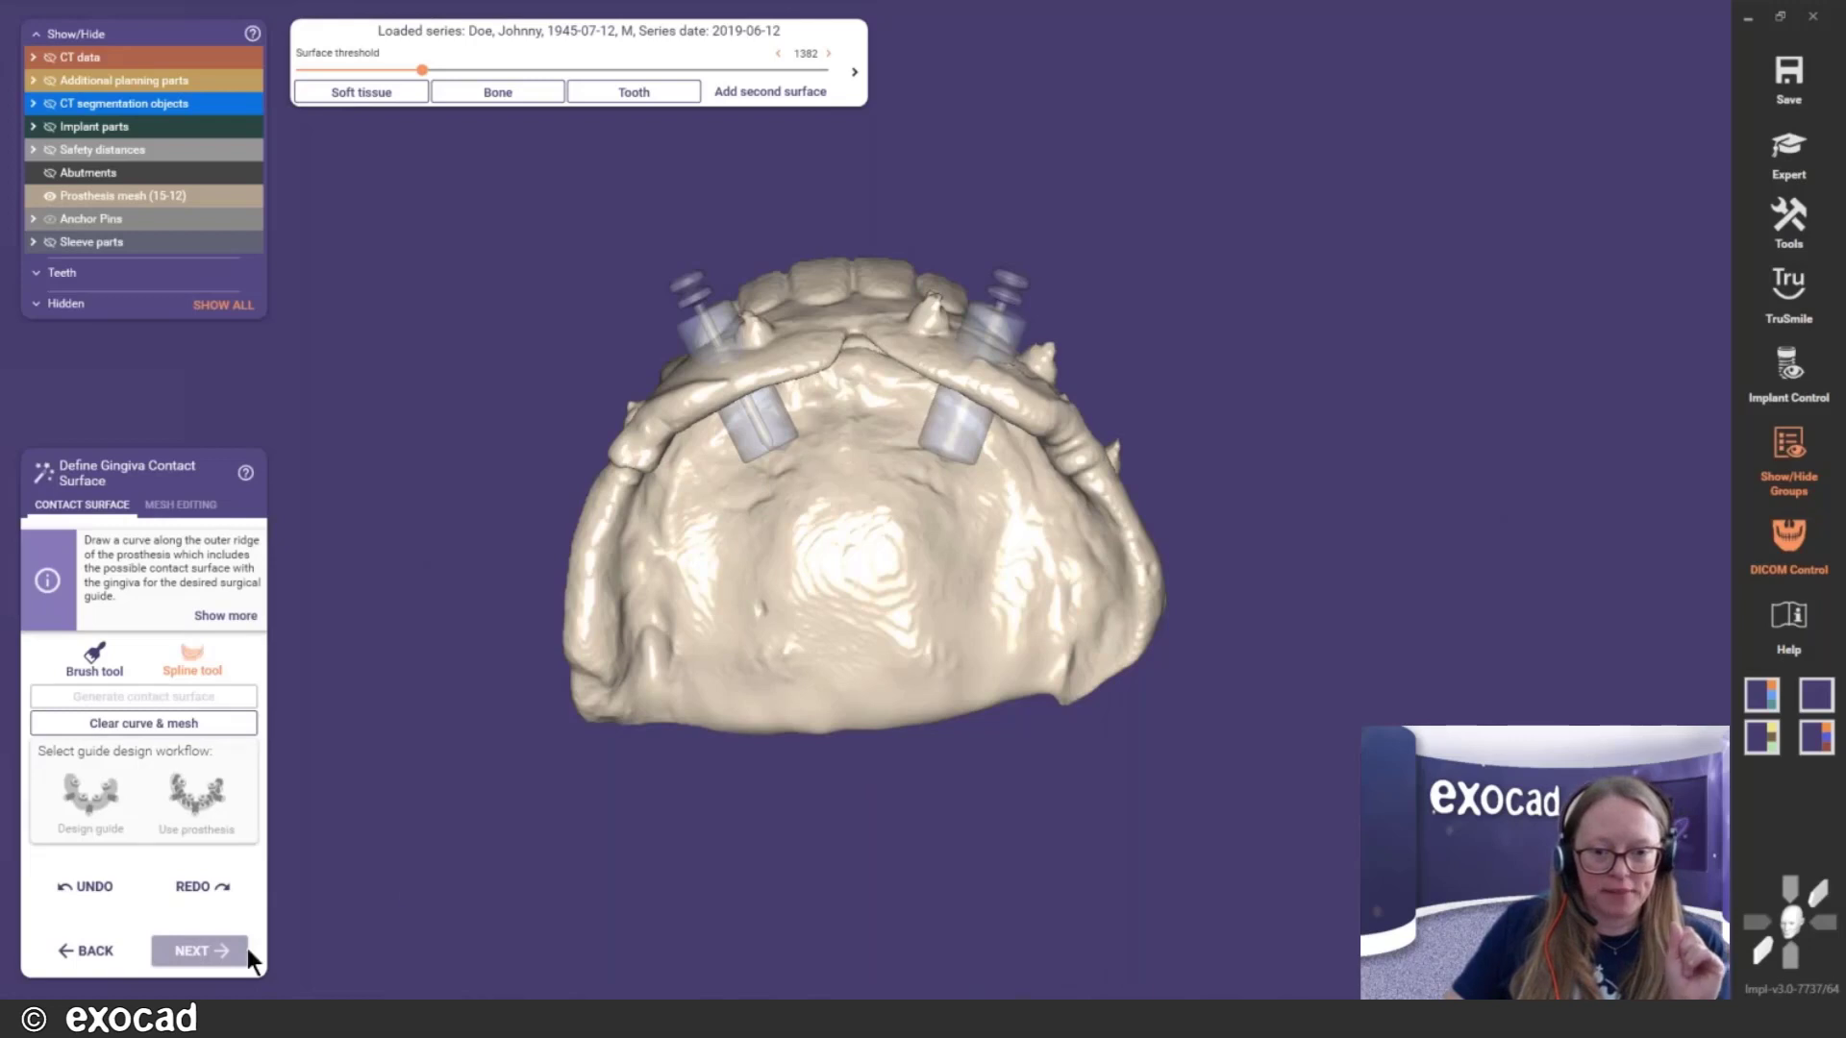
# Smooth away the two marker bumps on the palatal side of the prosthesis mesh with the Smooth/flatten brush
pyautogui.moveTo(553, 845); pyautogui.dragTo(553, 846, button='right')
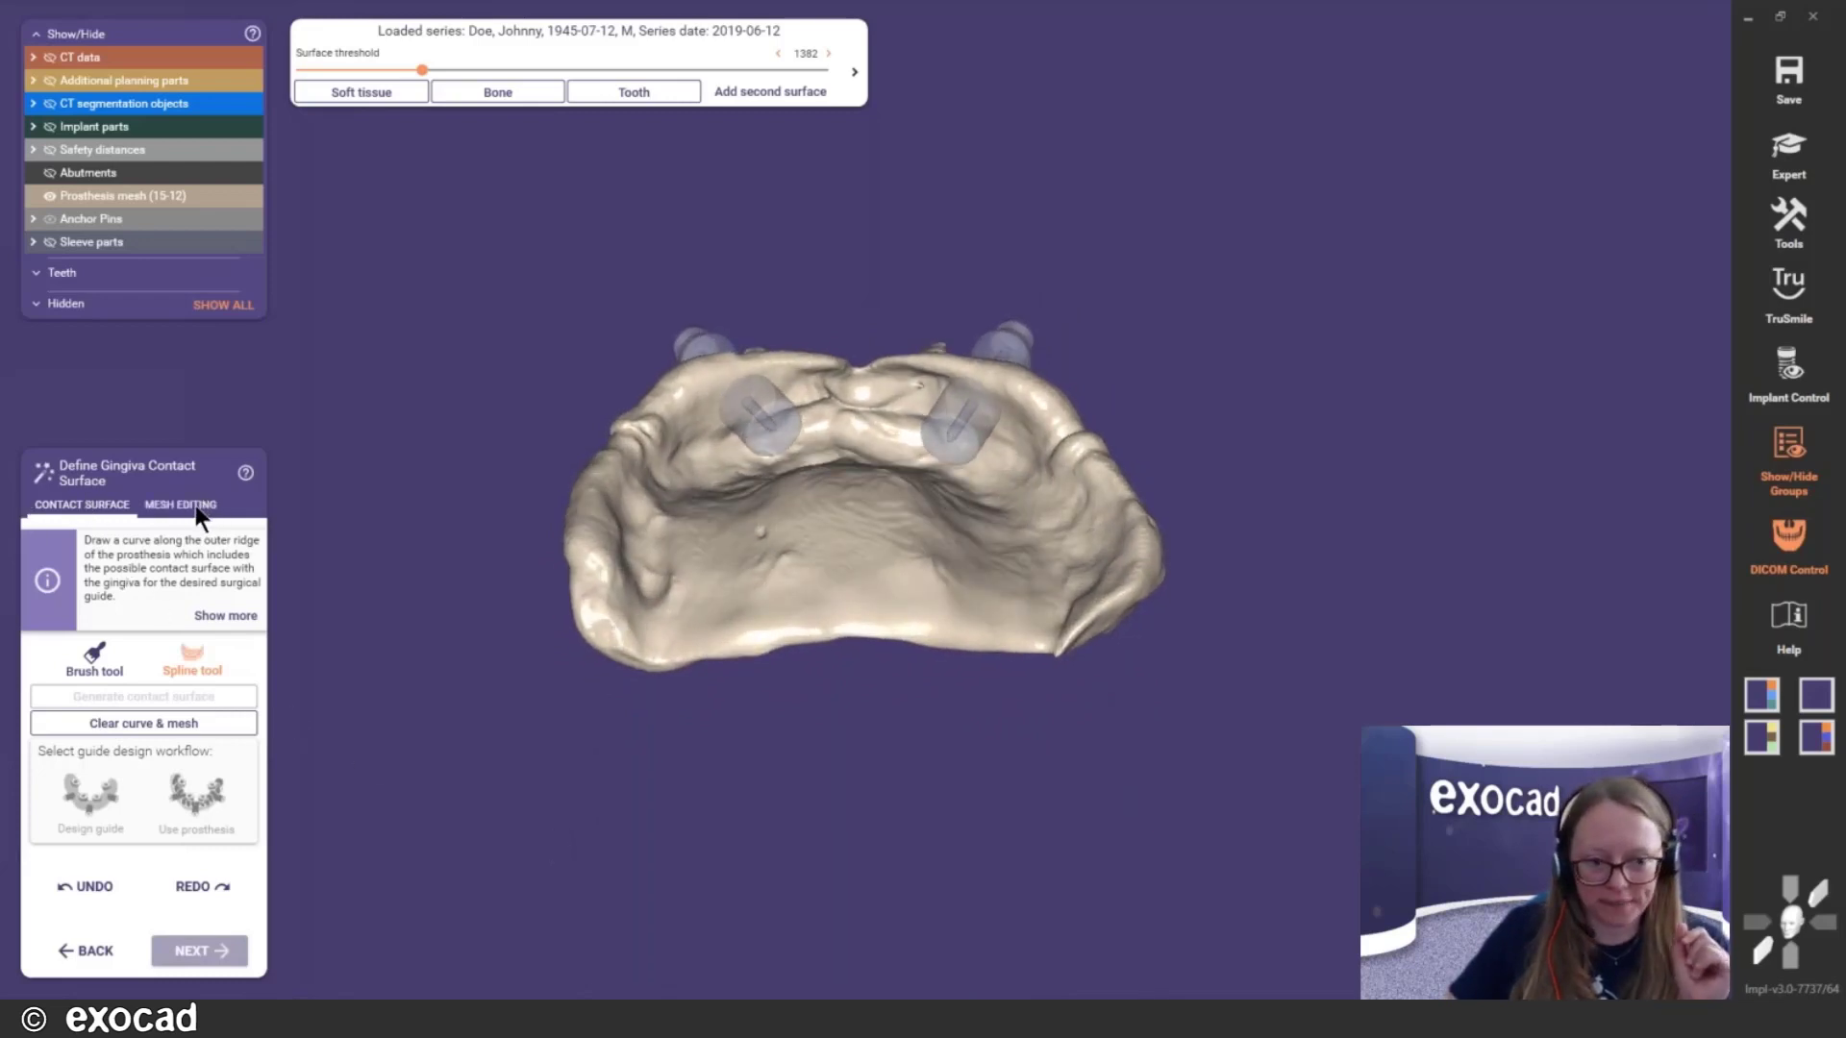
pyautogui.moveTo(567, 560); pyautogui.dragTo(807, 736, button='right')
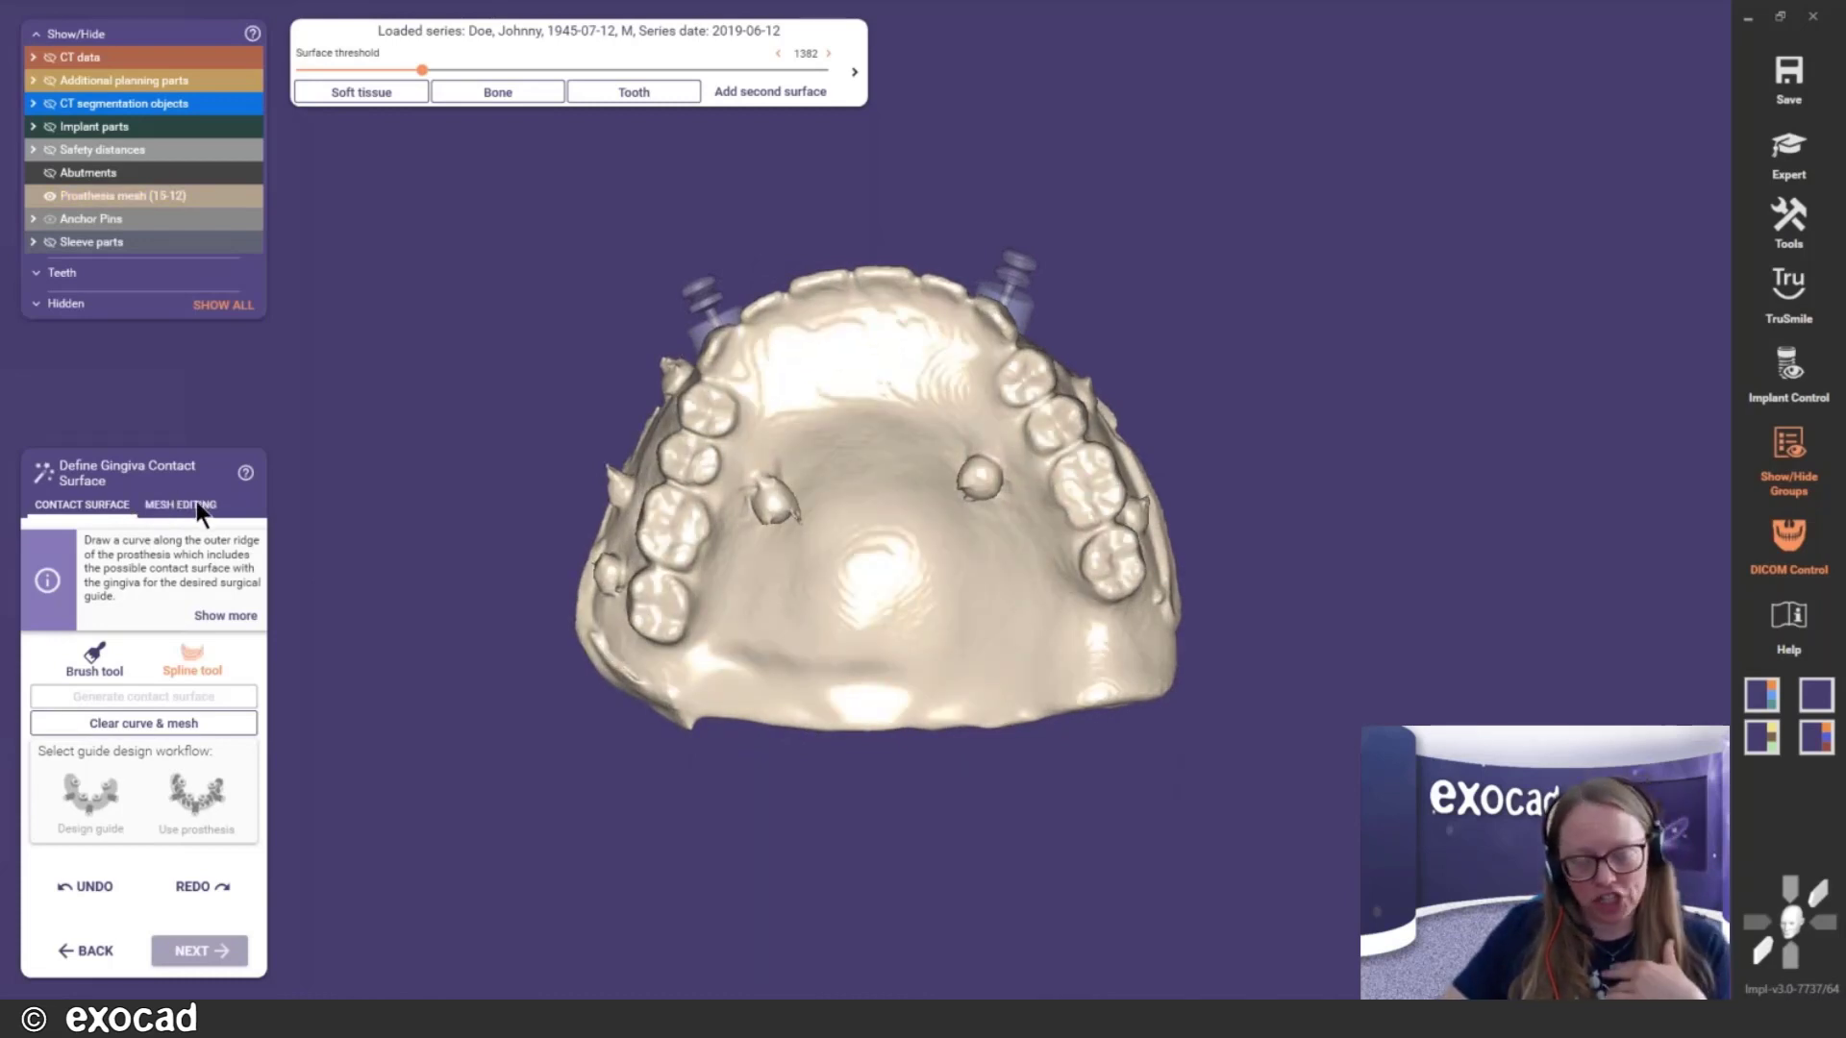
pyautogui.click(196, 507)
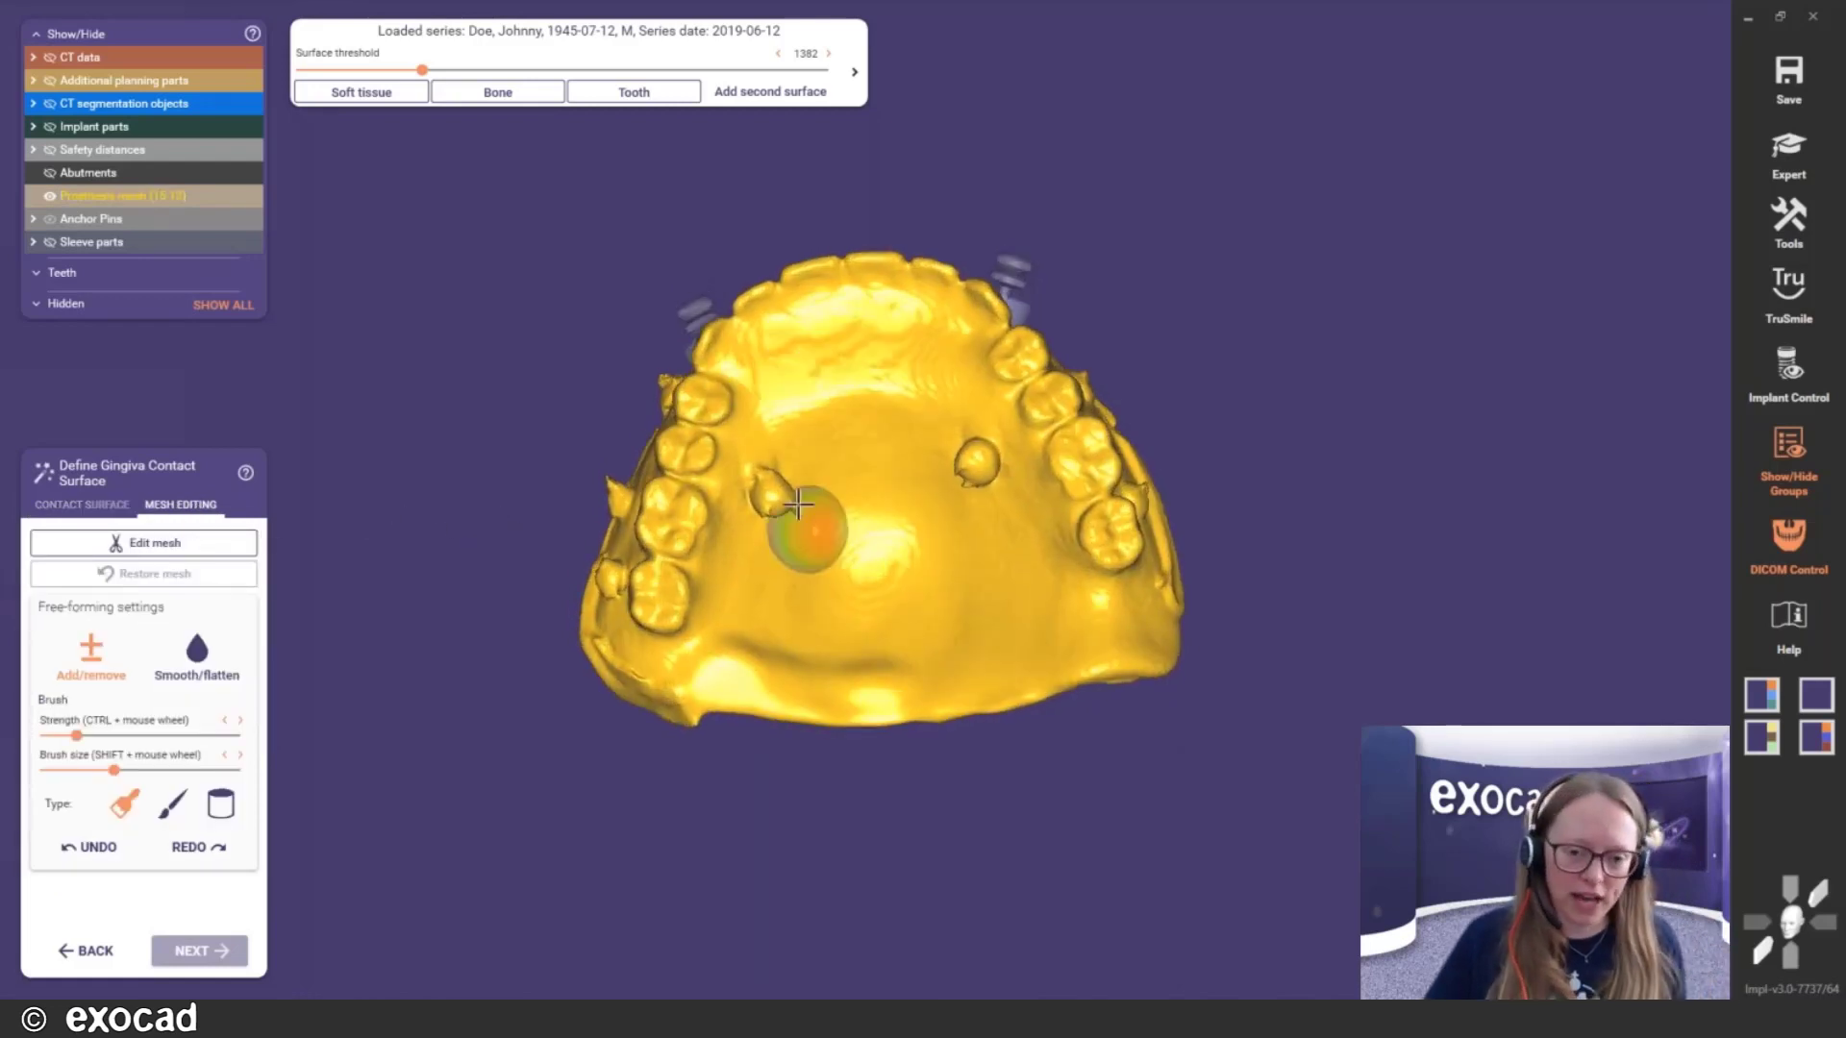
pyautogui.click(187, 677)
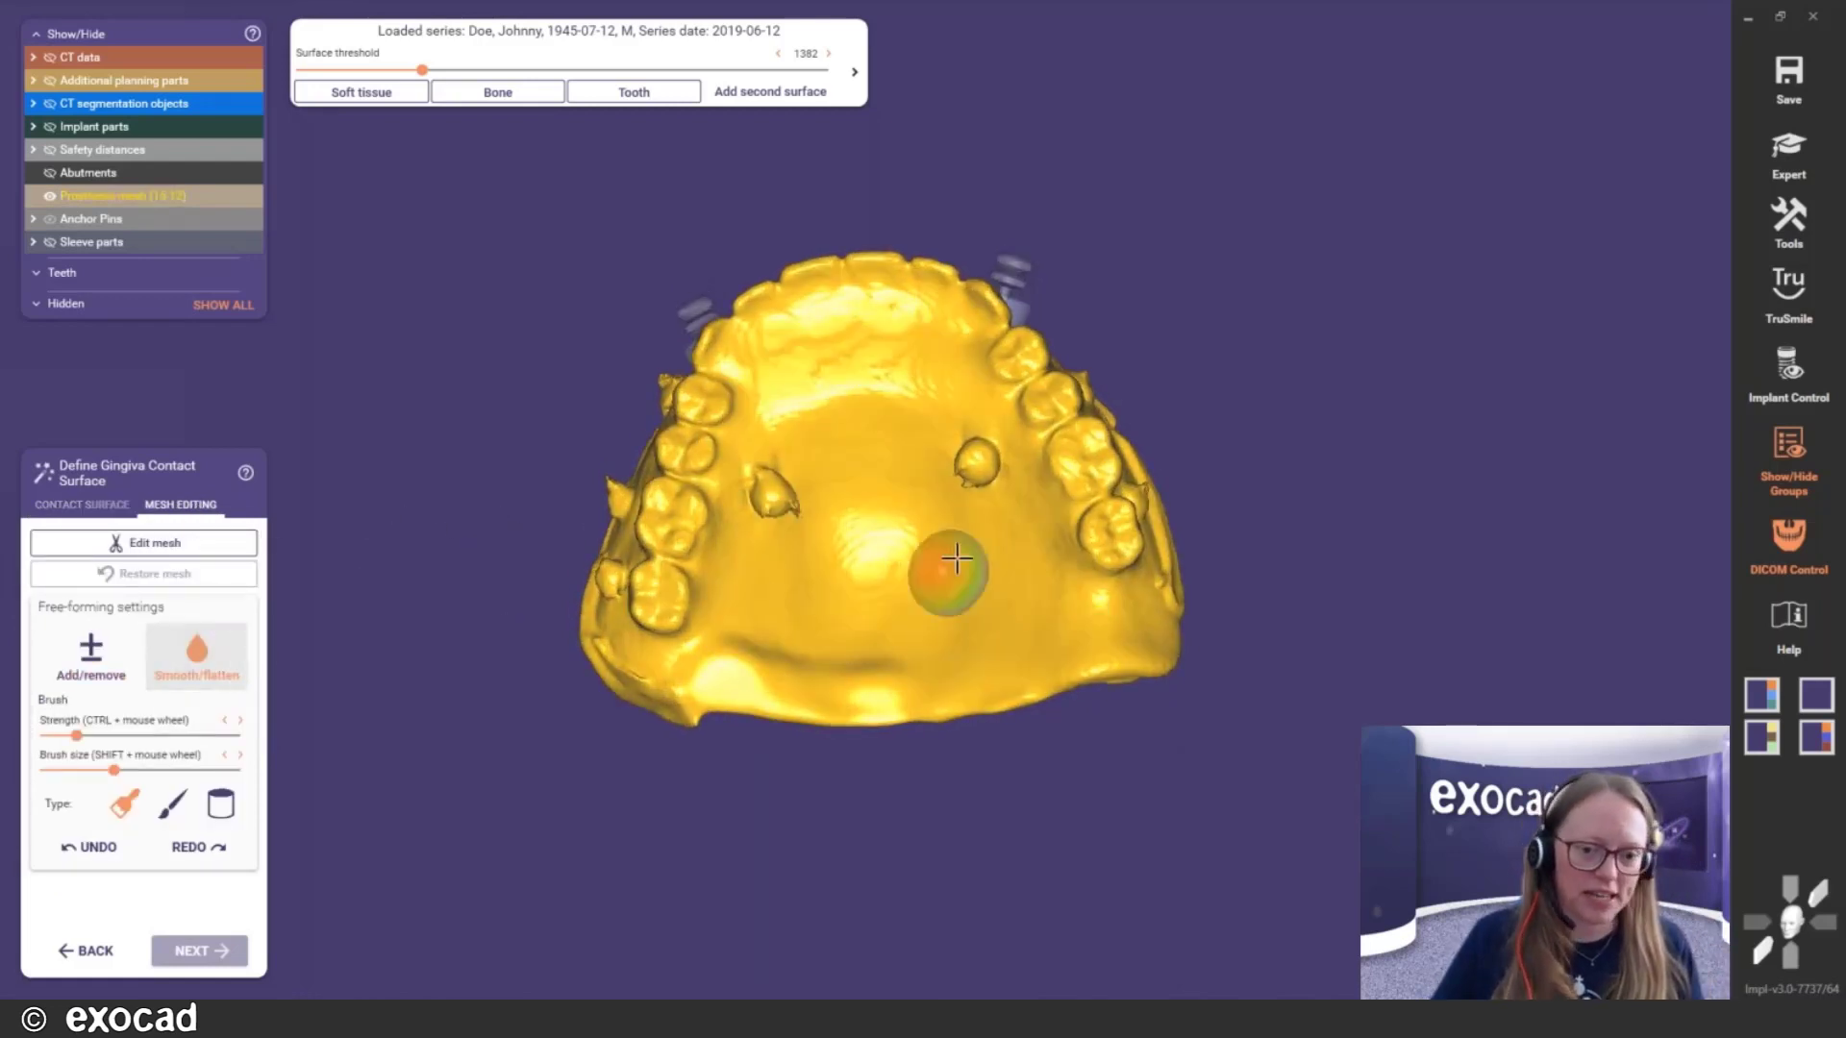
pyautogui.moveTo(781, 501); pyautogui.dragTo(779, 497)
pyautogui.moveTo(779, 497); pyautogui.dragTo(971, 500, button='right')
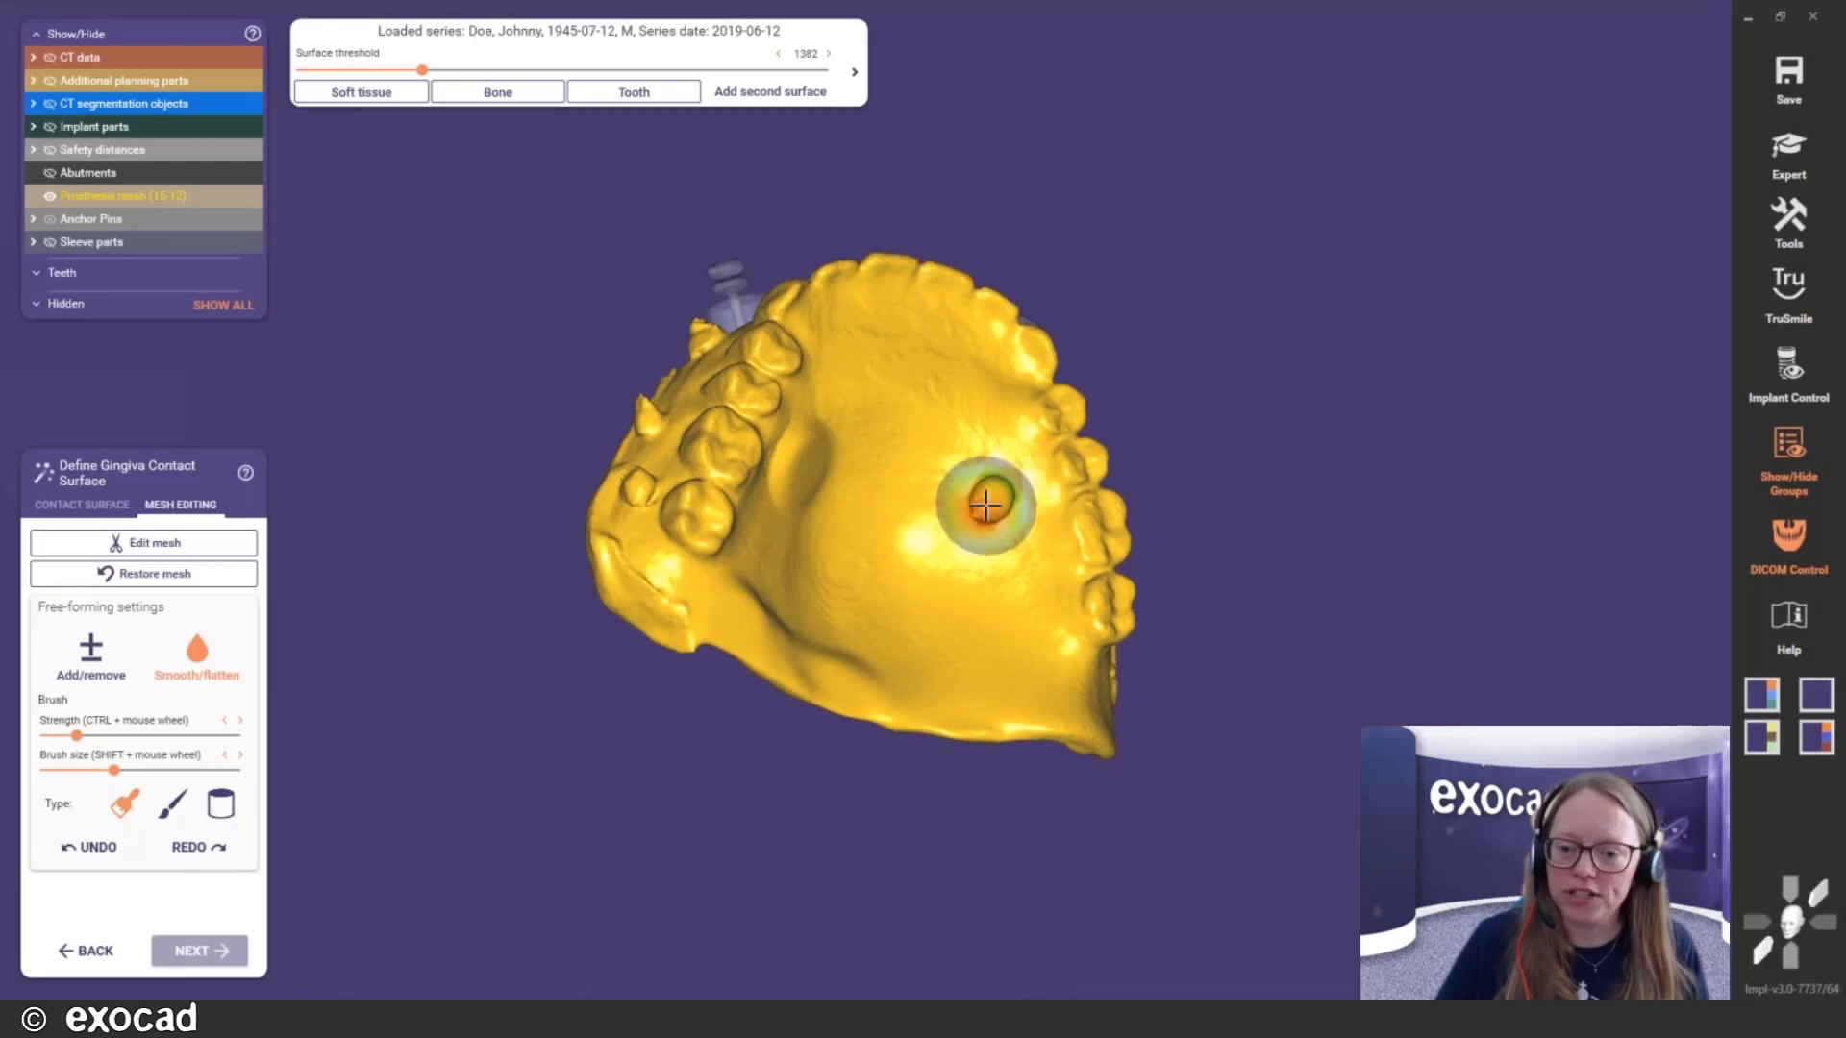
pyautogui.moveTo(988, 502); pyautogui.dragTo(983, 500)
# Smooth the marker bumps along the outer buccal side of the prosthesis mesh on both sides, using a smaller brush
pyautogui.moveTo(878, 540)
pyautogui.mouseDown(button='right')
pyautogui.moveTo(807, 490)
pyautogui.moveTo(680, 501)
pyautogui.mouseUp(button='right')
pyautogui.keyDown('shift'); pyautogui.scroll(-3, 676, 500); pyautogui.keyUp('shift')
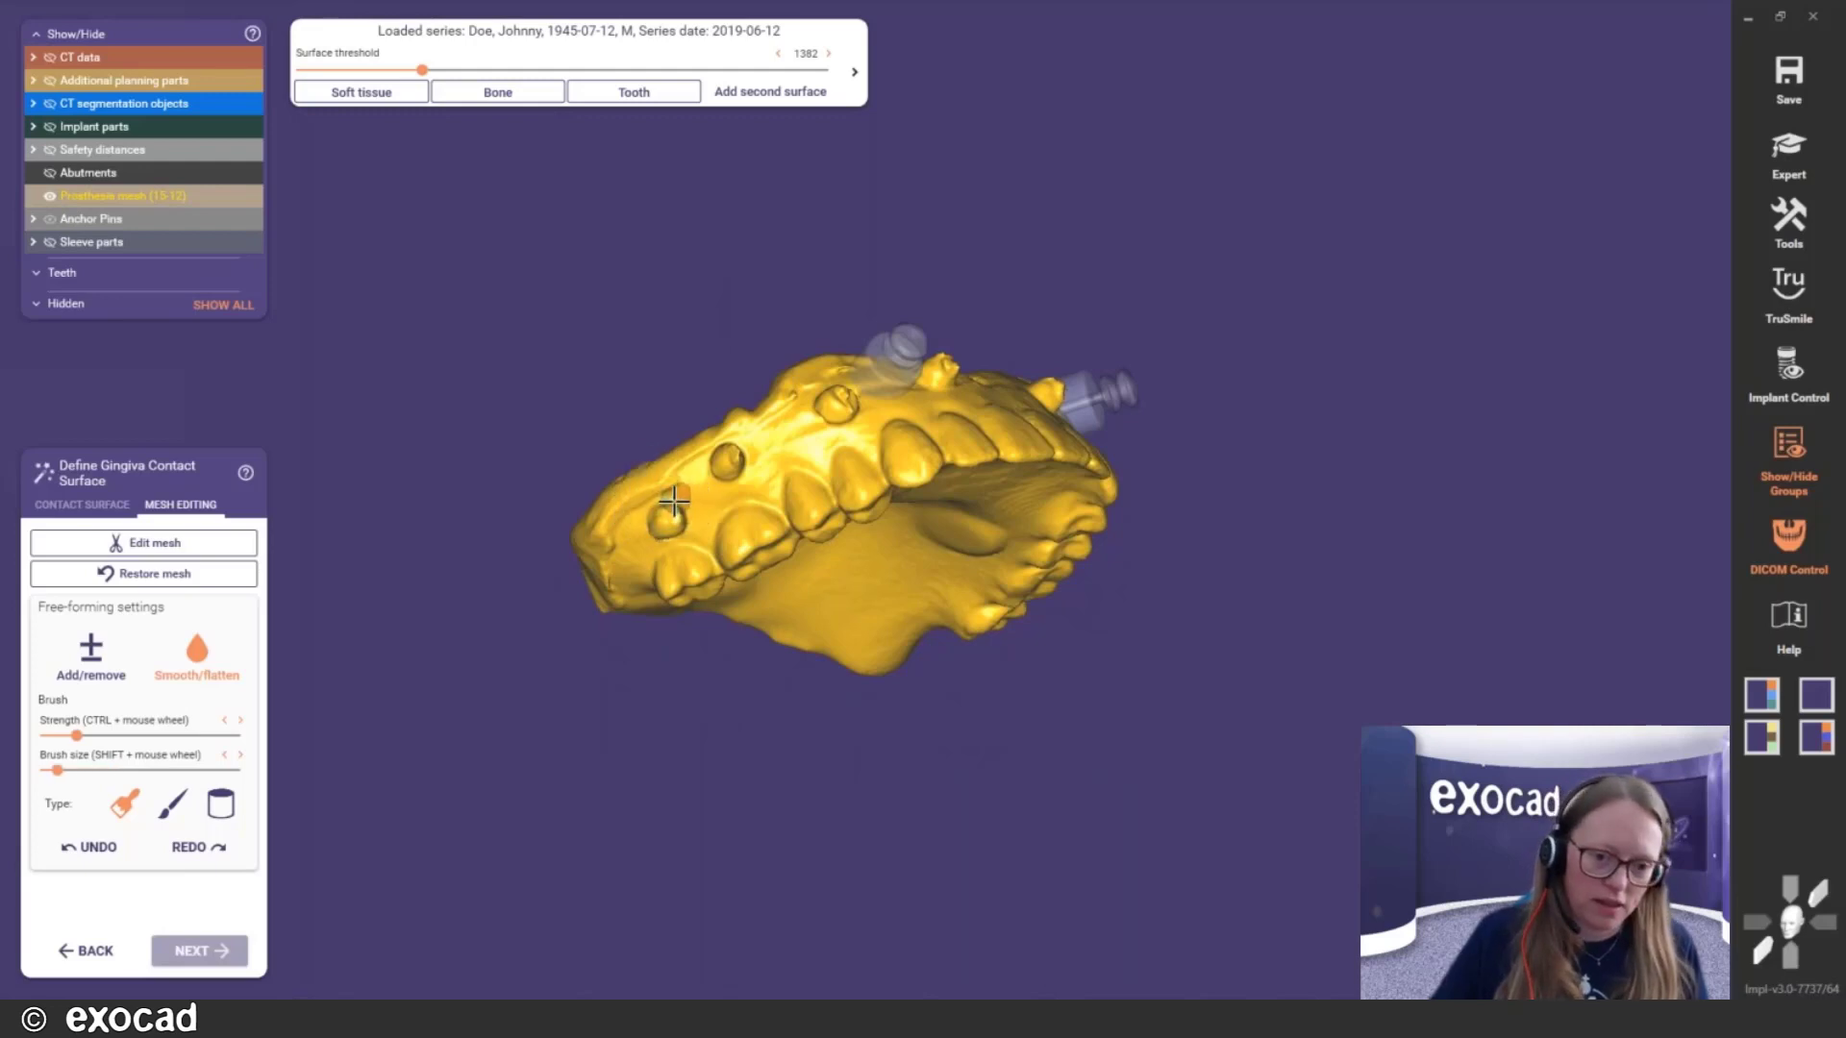
pyautogui.moveTo(669, 522); pyautogui.dragTo(663, 523)
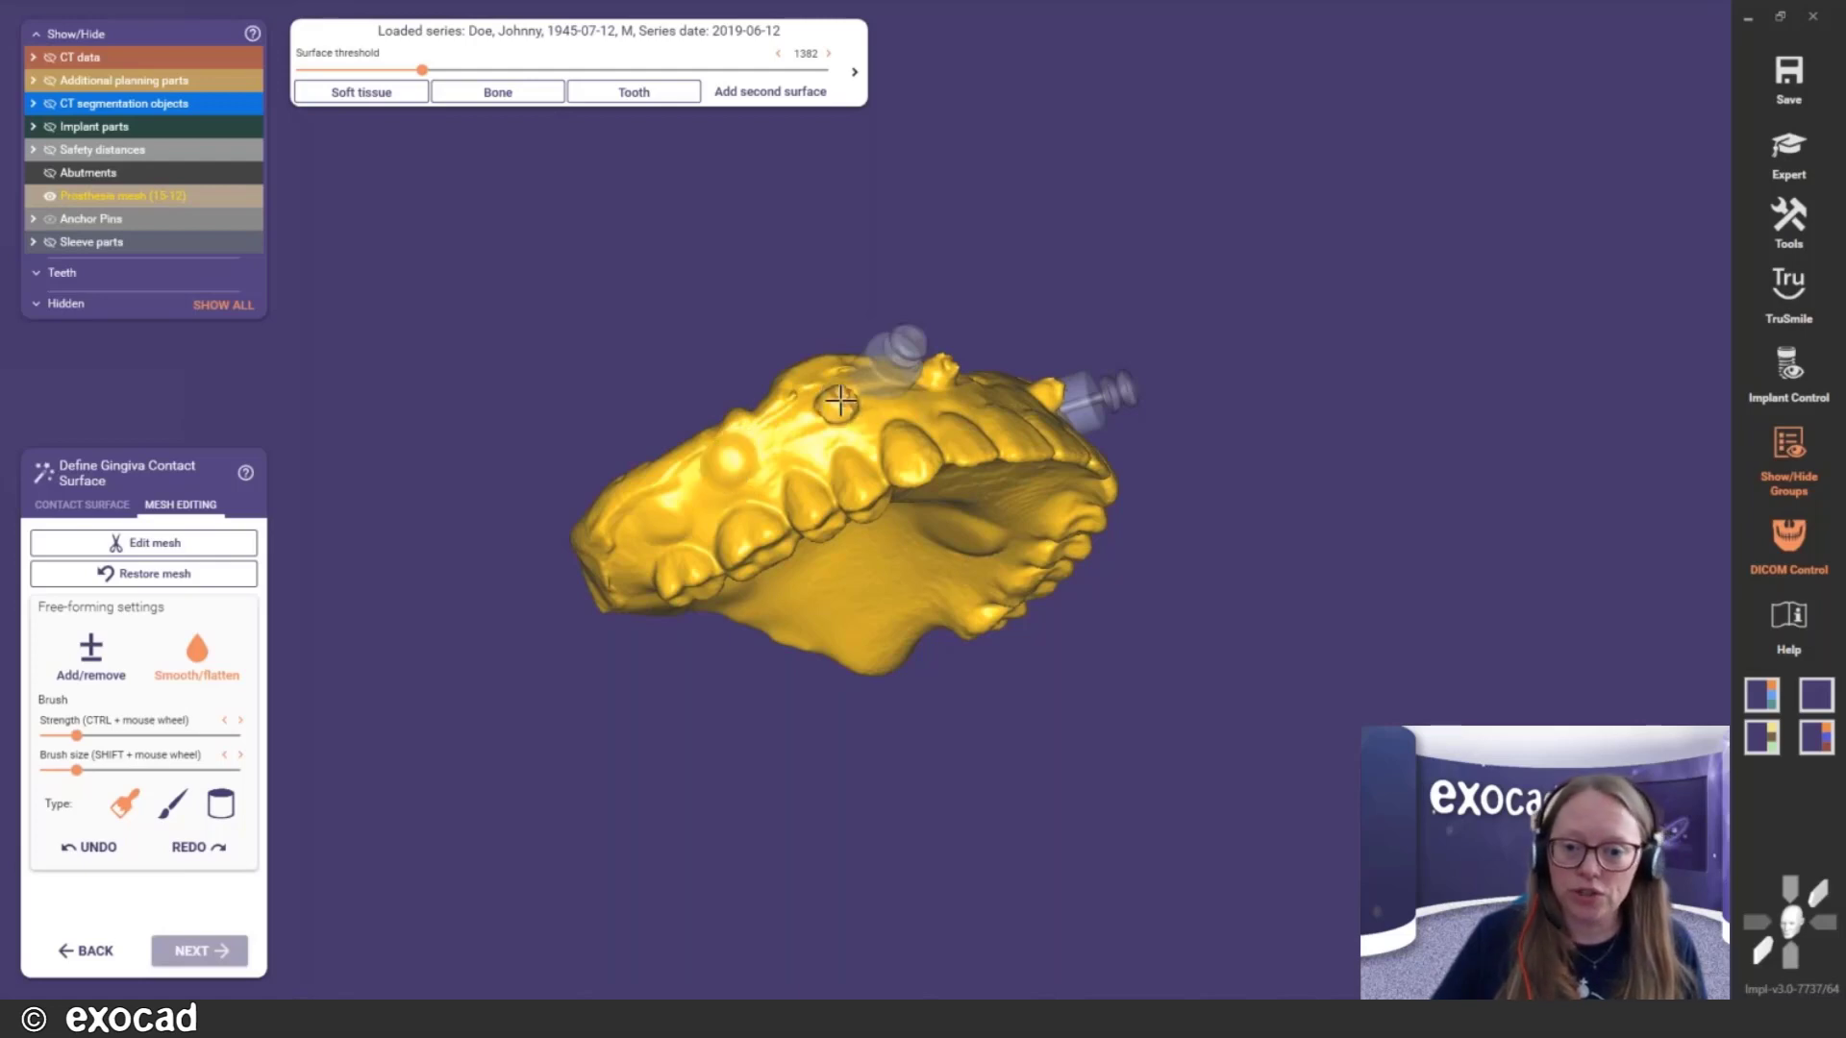
pyautogui.moveTo(841, 398)
pyautogui.mouseDown()
pyautogui.moveTo(831, 411)
pyautogui.moveTo(843, 383)
pyautogui.moveTo(840, 404)
pyautogui.mouseUp()
pyautogui.moveTo(841, 404)
pyautogui.mouseDown(button='right')
pyautogui.moveTo(824, 428)
pyautogui.moveTo(874, 532)
pyautogui.mouseUp(button='right')
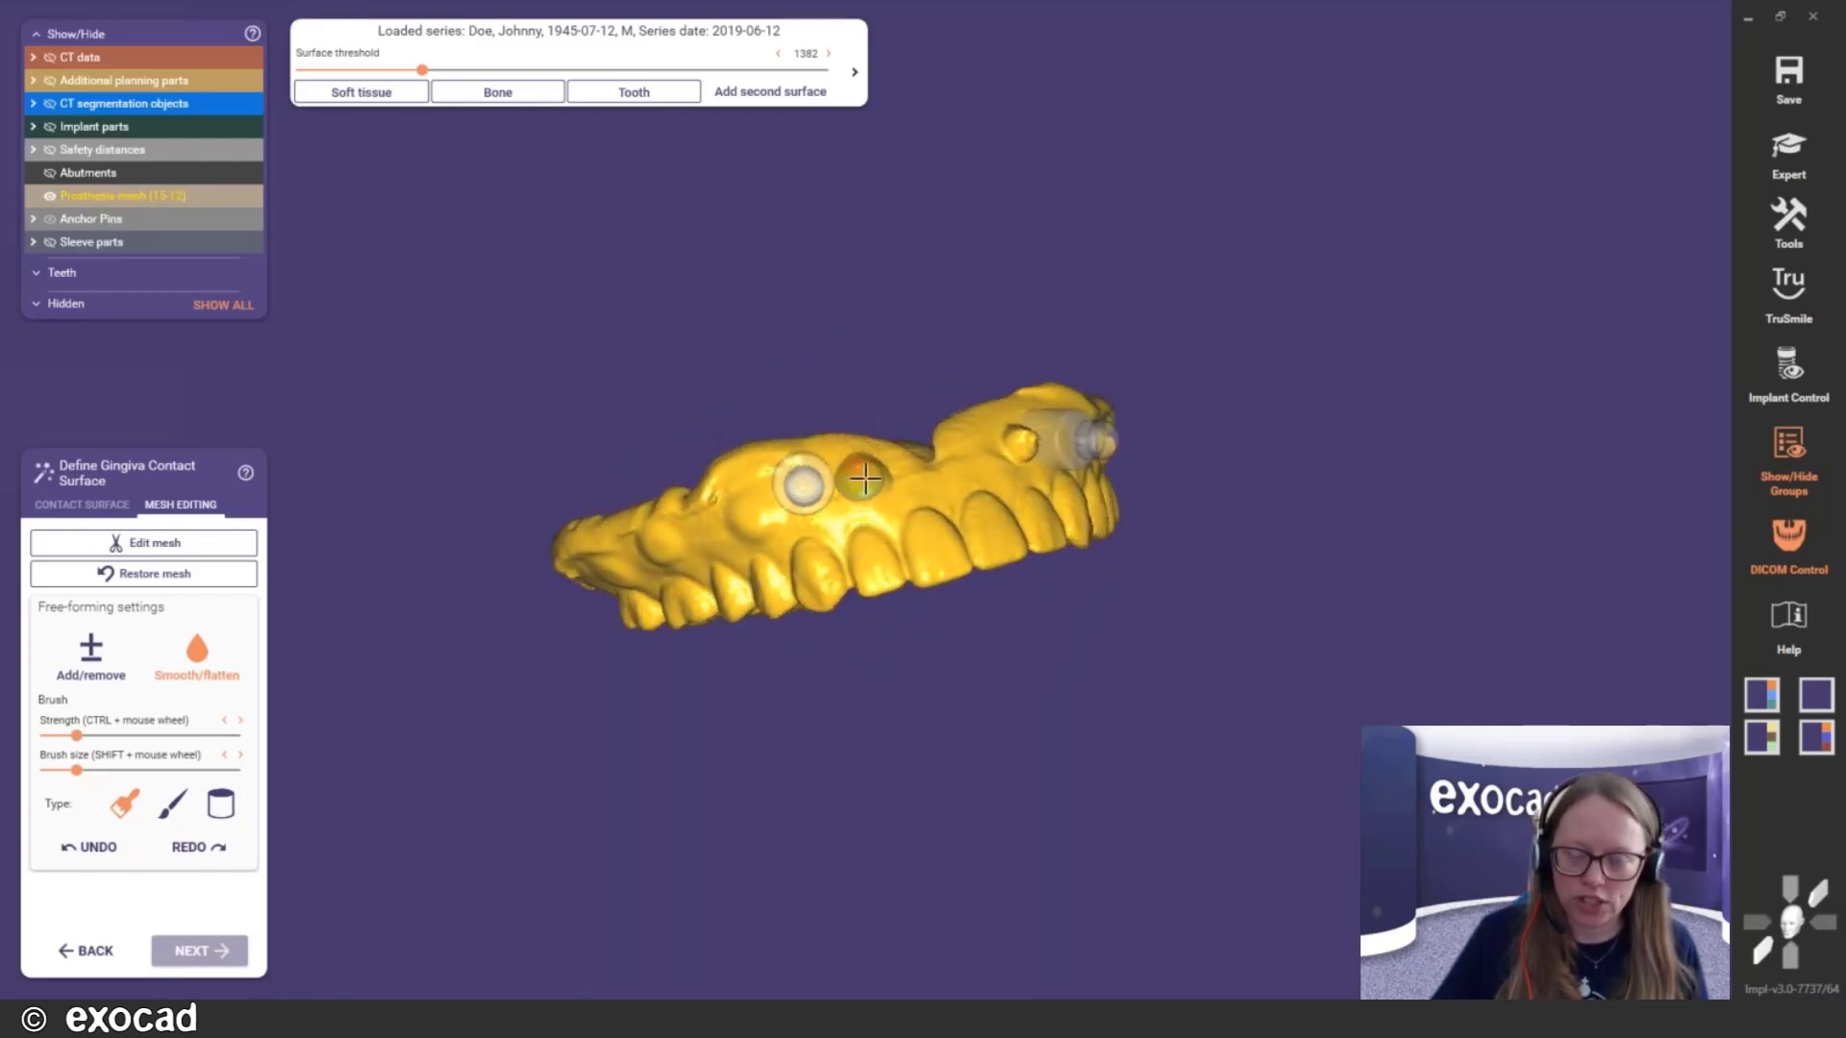
pyautogui.moveTo(863, 475)
pyautogui.mouseDown(button='right')
pyautogui.moveTo(844, 489)
pyautogui.moveTo(874, 485)
pyautogui.mouseUp(button='right')
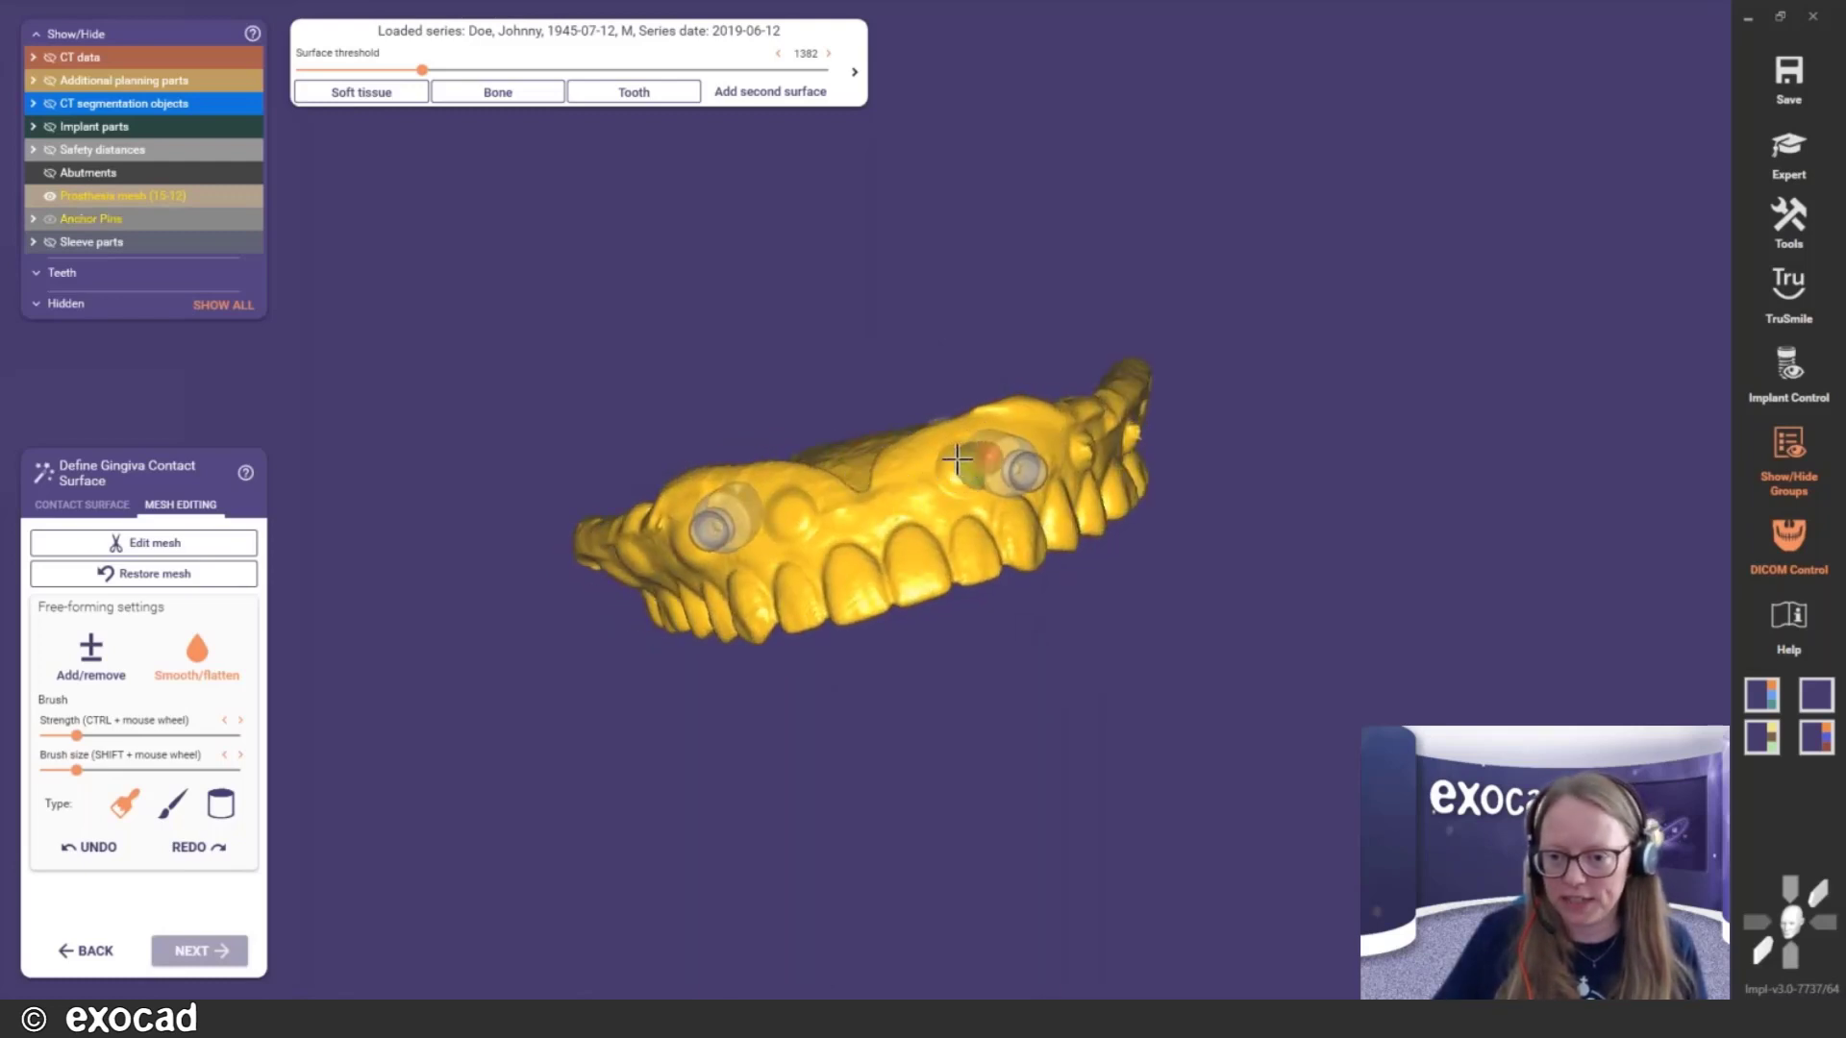
pyautogui.moveTo(956, 467); pyautogui.dragTo(963, 469, button='right')
pyautogui.moveTo(963, 468); pyautogui.dragTo(965, 459)
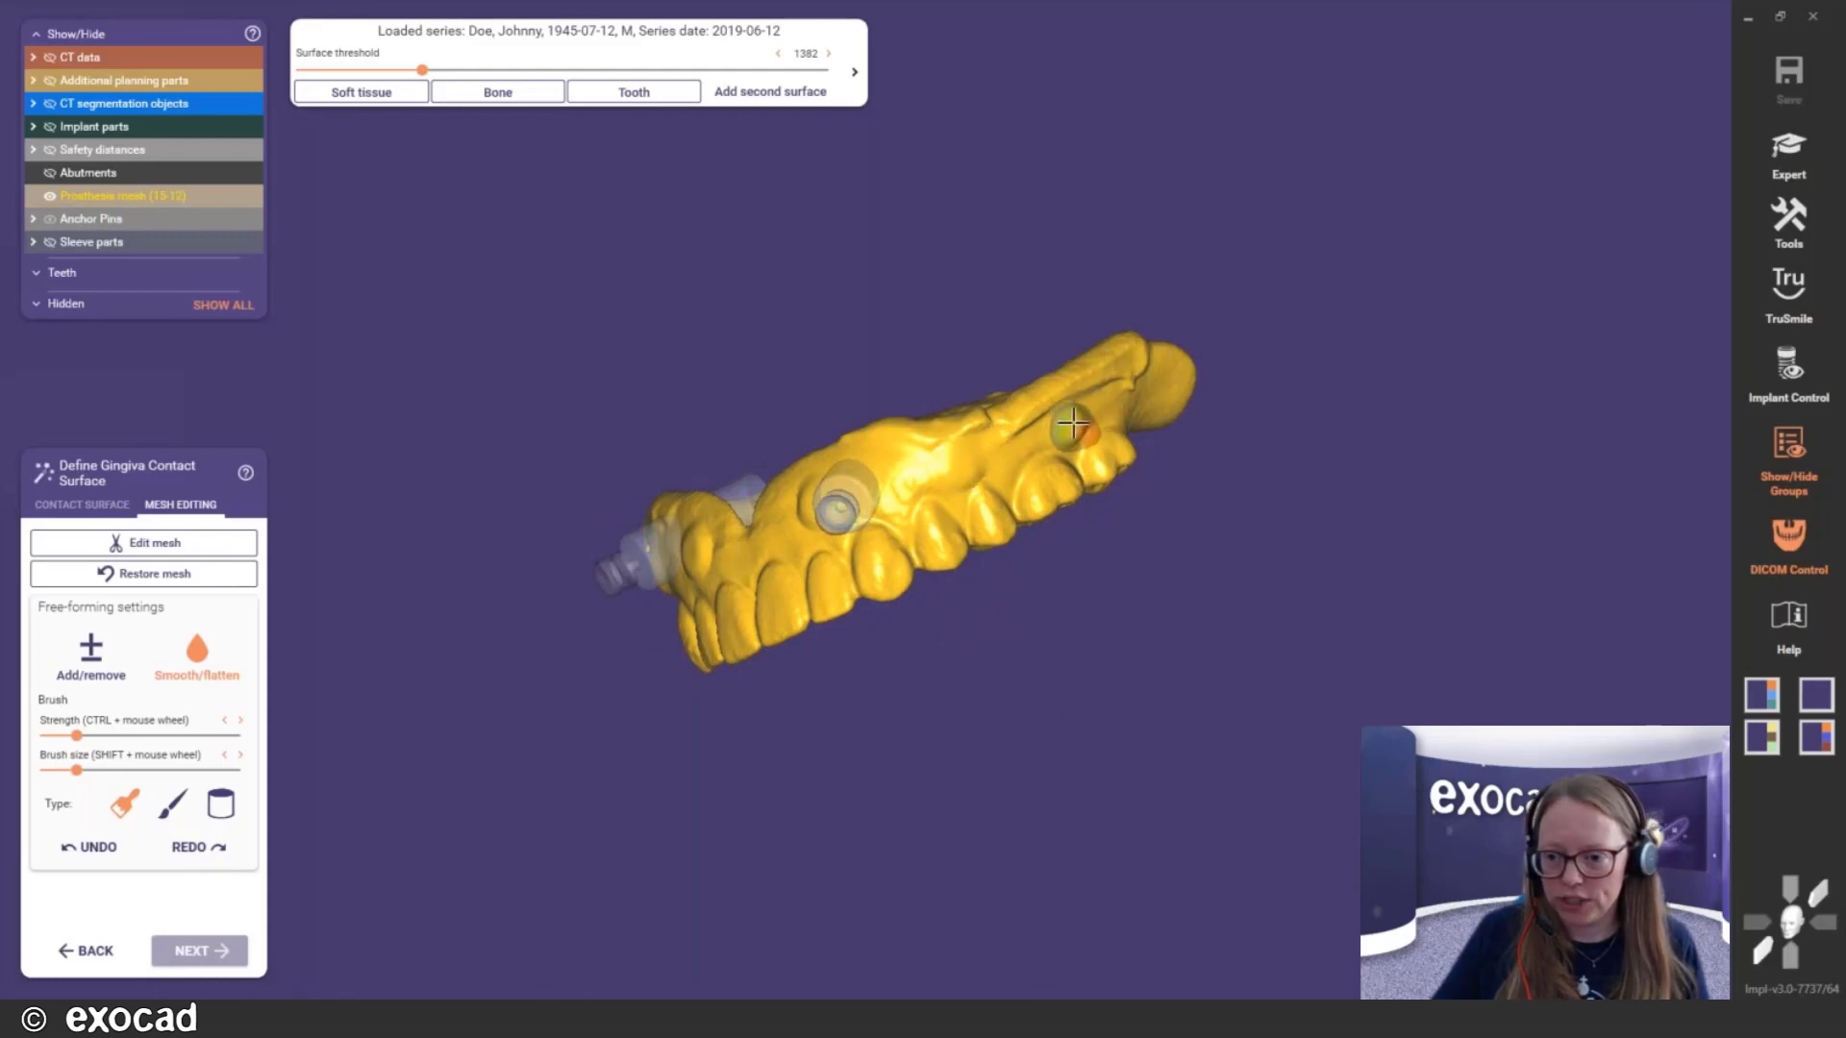
pyautogui.moveTo(991, 450)
pyautogui.mouseDown(button='right')
pyautogui.moveTo(846, 551)
pyautogui.moveTo(837, 535)
pyautogui.mouseUp(button='right')
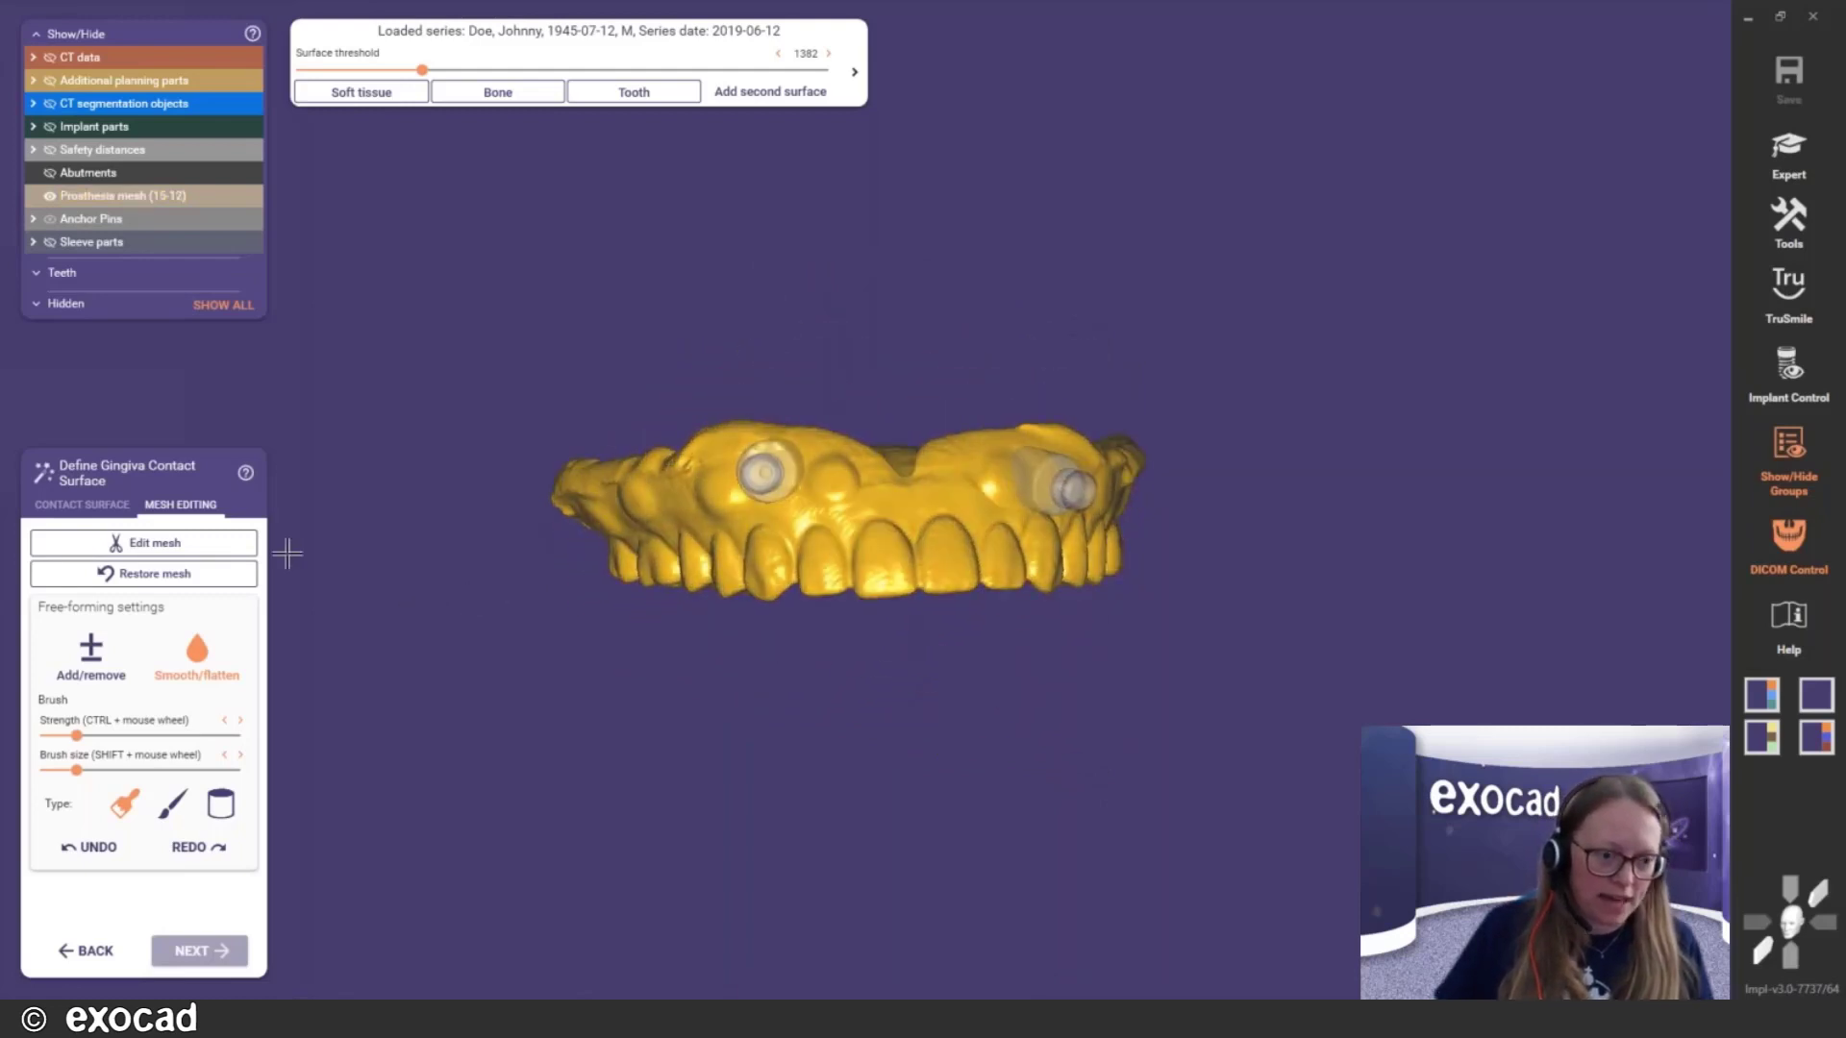
# Examine the prosthesis mesh at 39% opacity with the CT Mesh Editor open, cancel the editor and restore full opacity
pyautogui.click(142, 546)
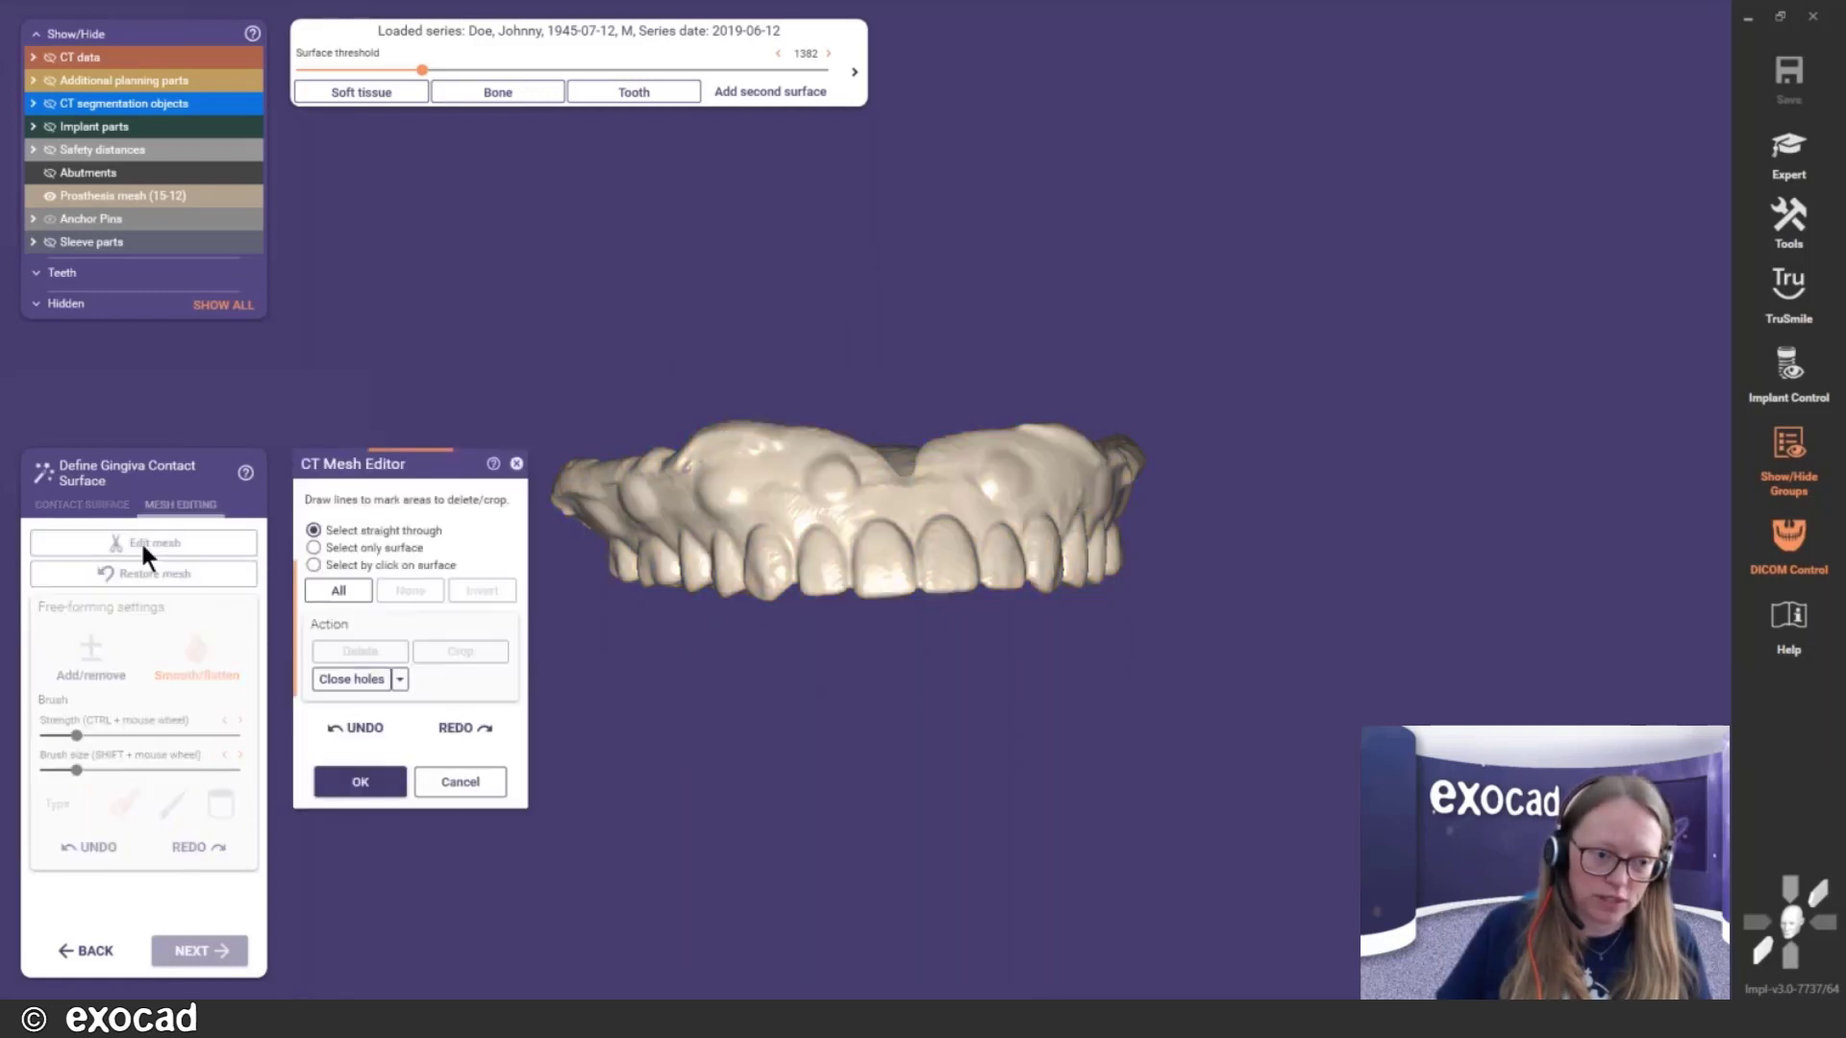
pyautogui.moveTo(363, 465); pyautogui.dragTo(388, 435)
pyautogui.moveTo(759, 471); pyautogui.dragTo(707, 505, button='right')
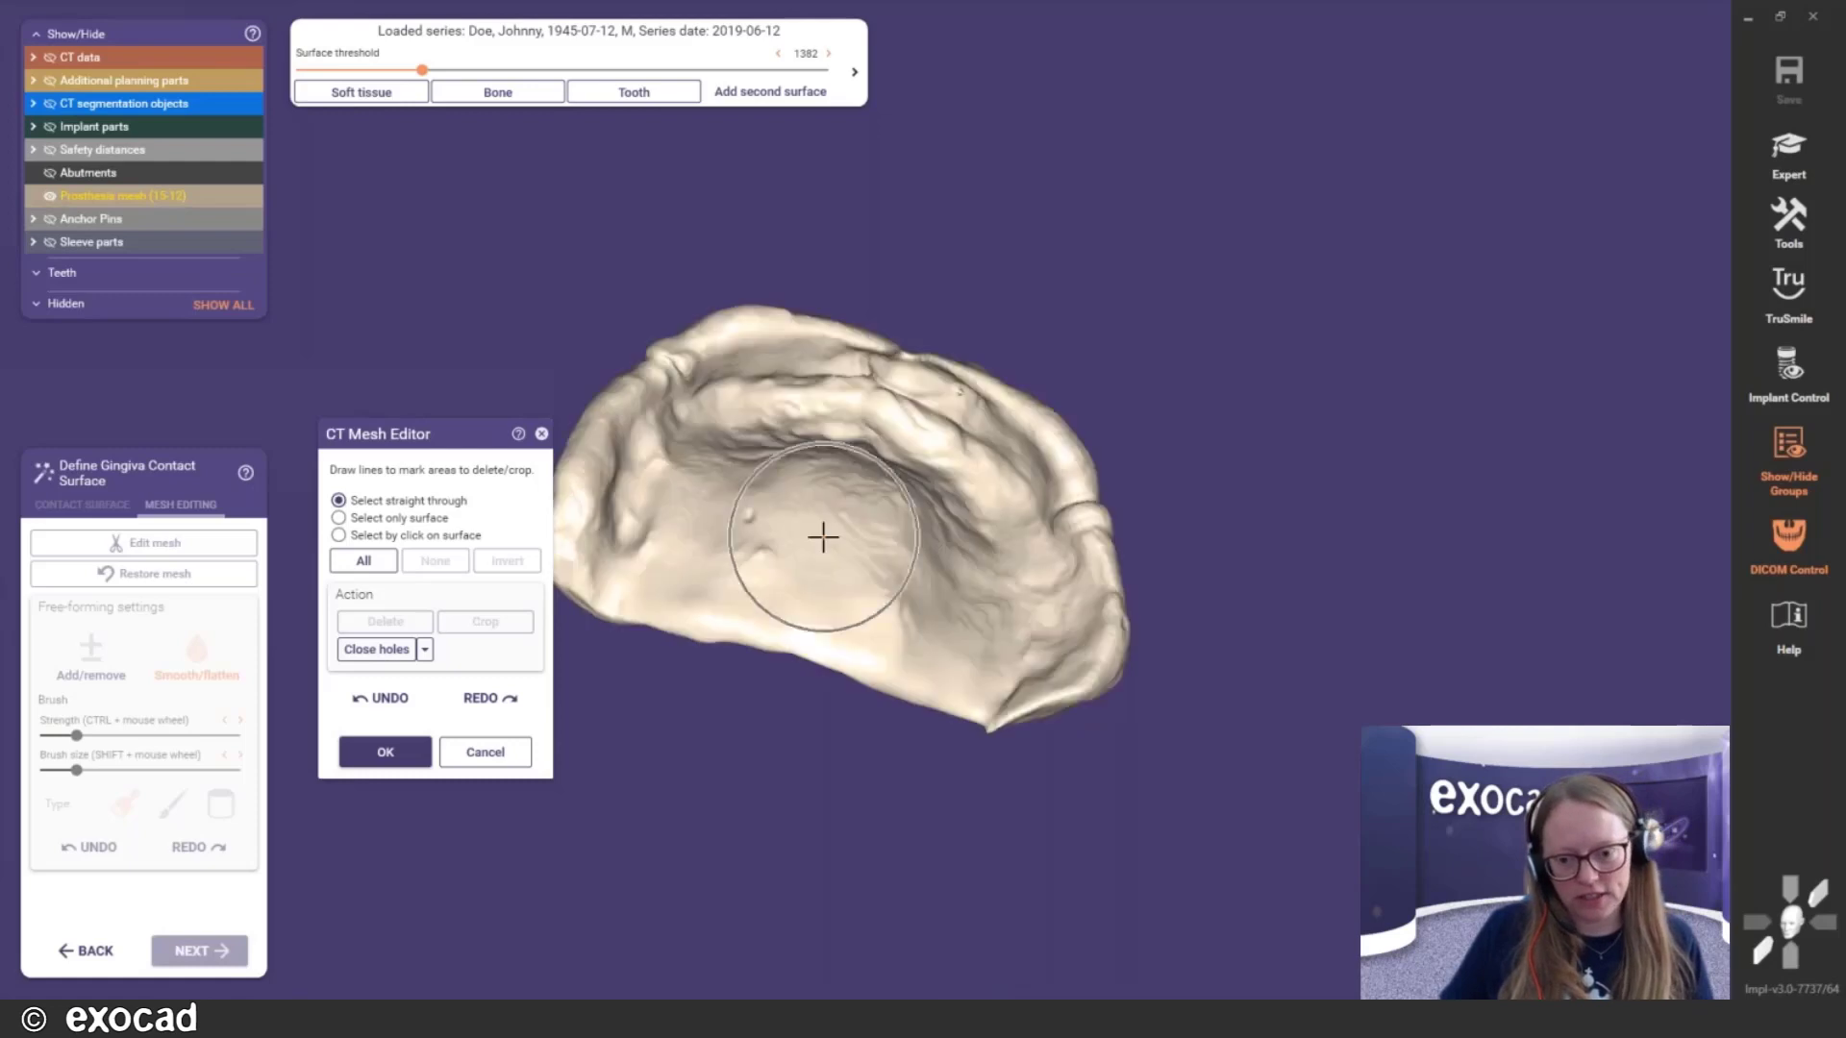
pyautogui.click(118, 196)
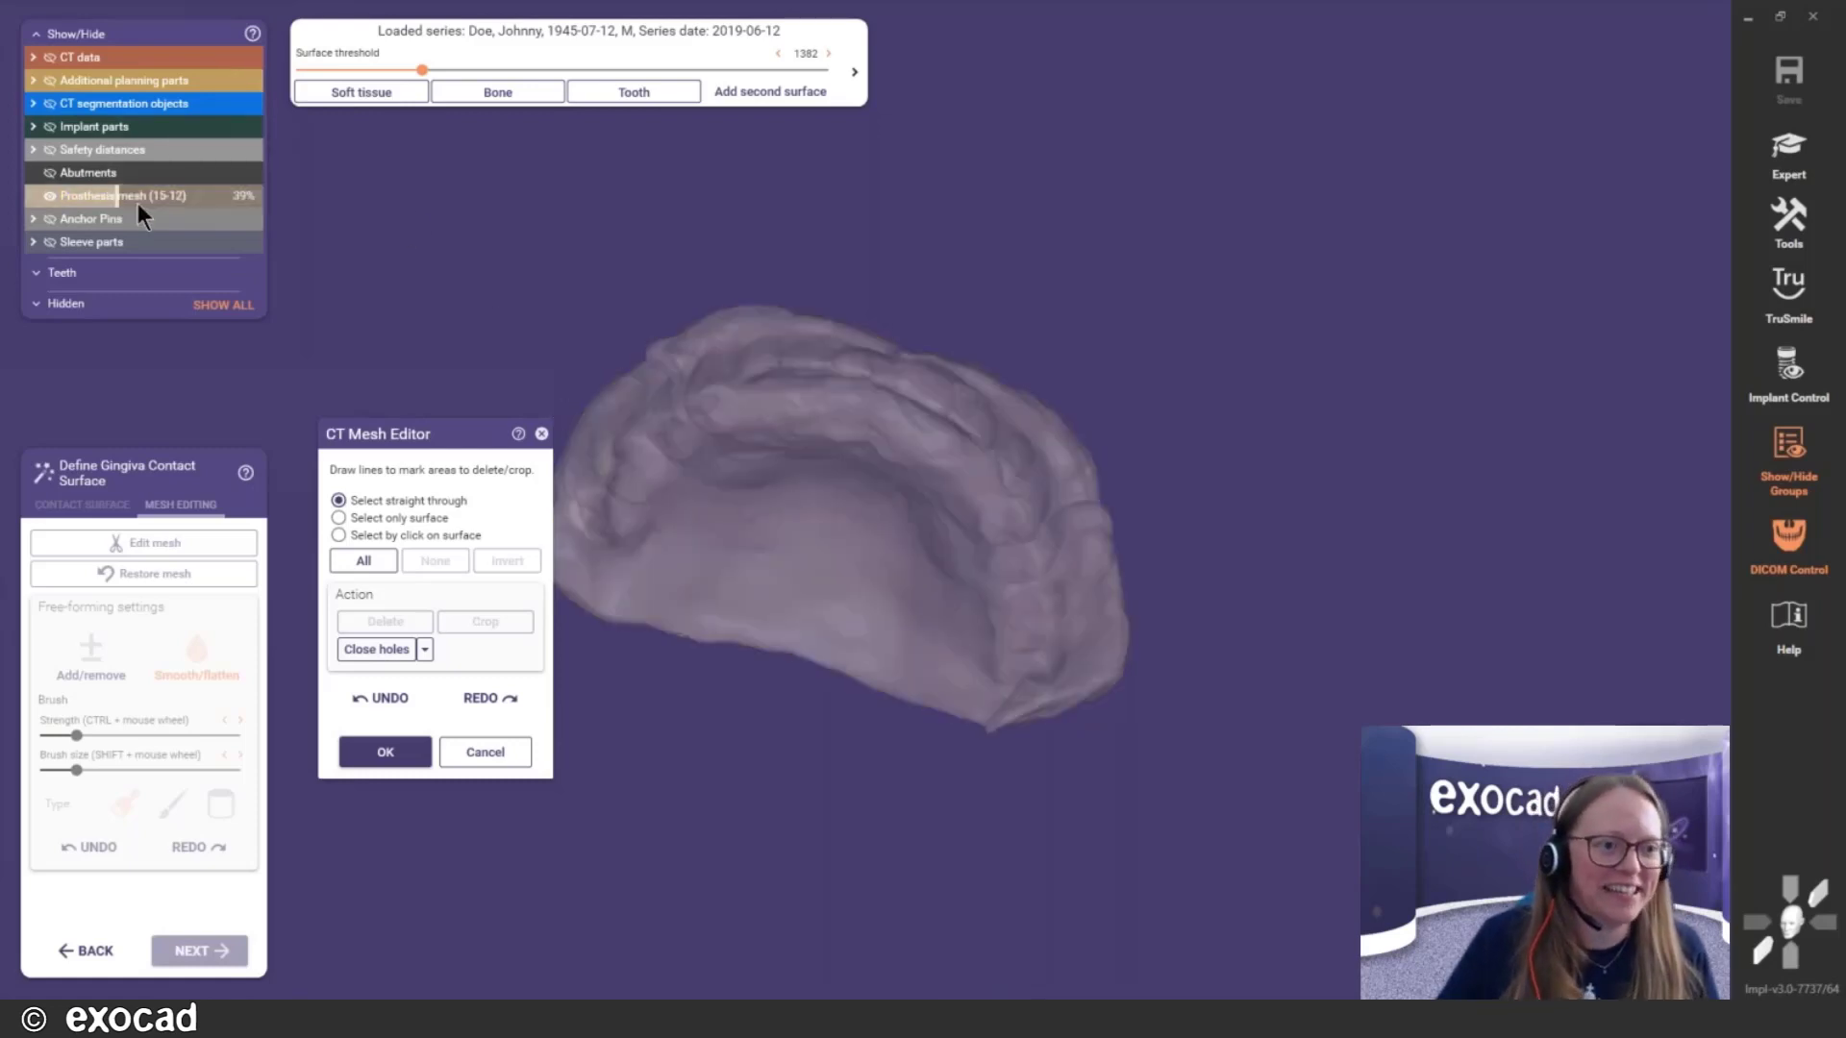
pyautogui.moveTo(673, 414); pyautogui.dragTo(870, 479, button='right')
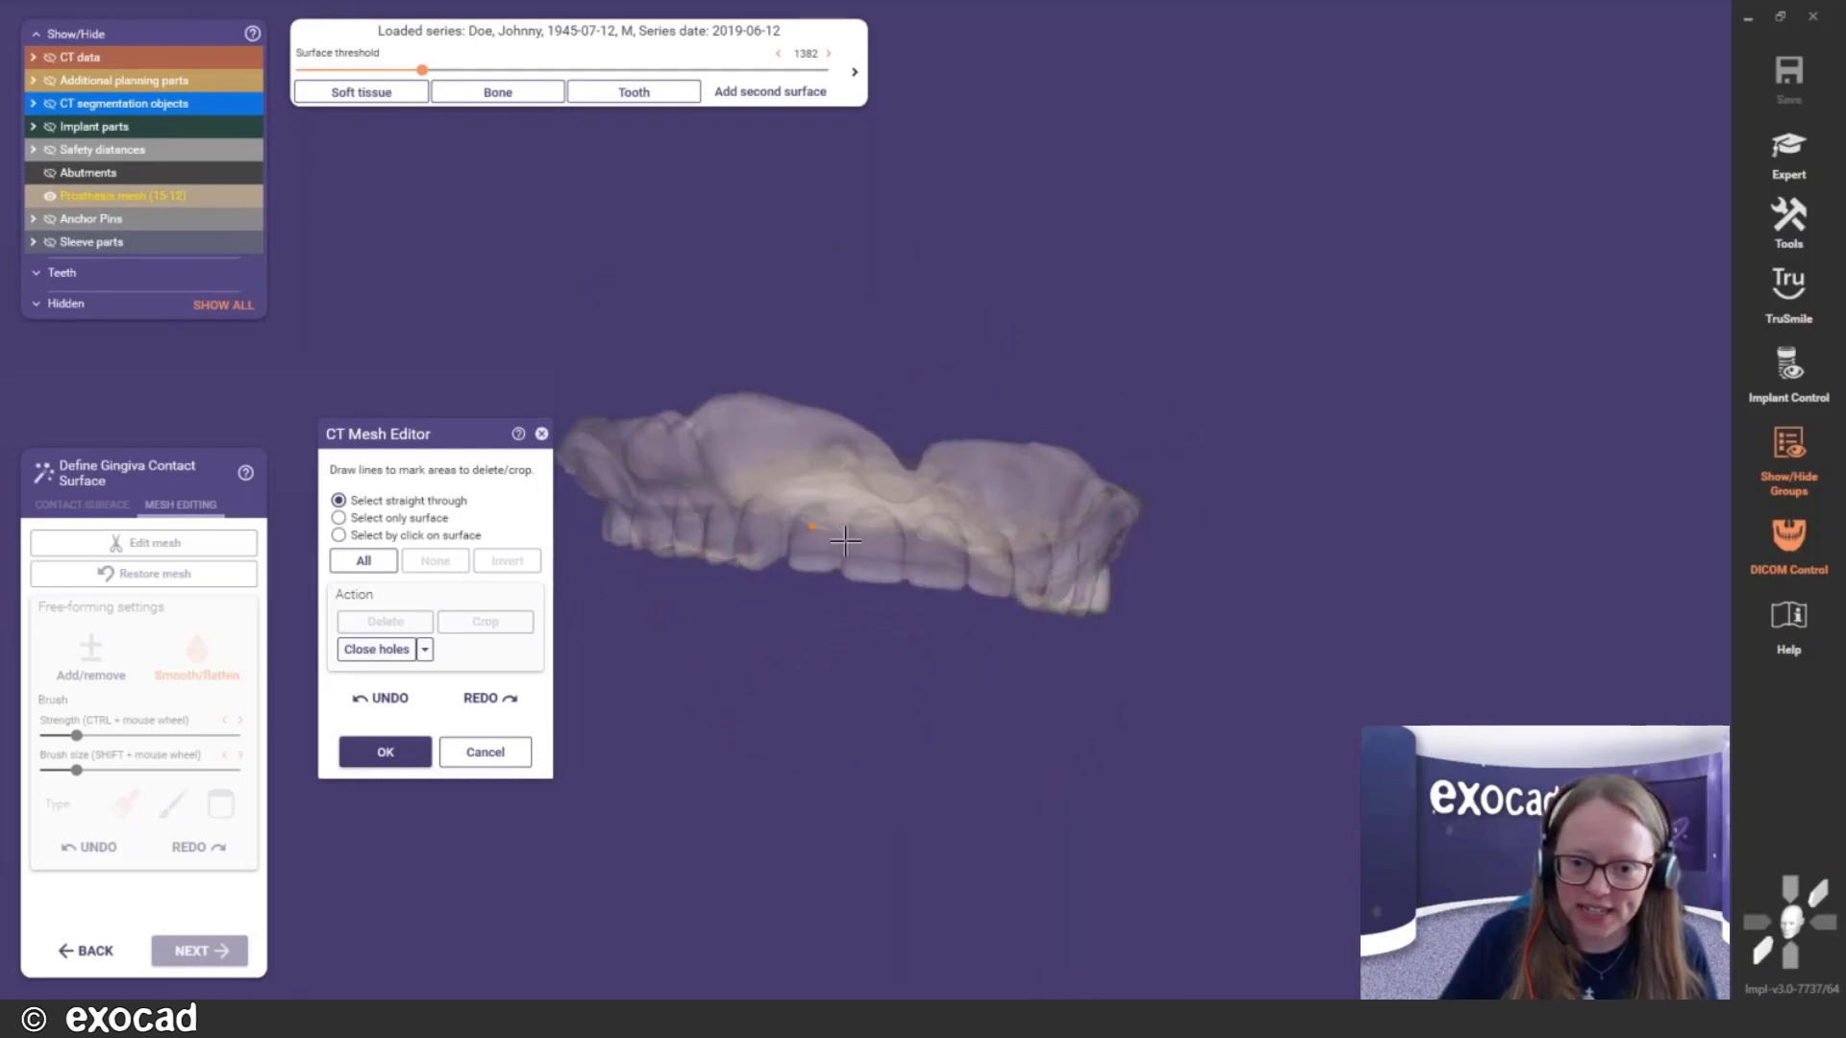
pyautogui.moveTo(844, 541); pyautogui.dragTo(734, 467, button='right')
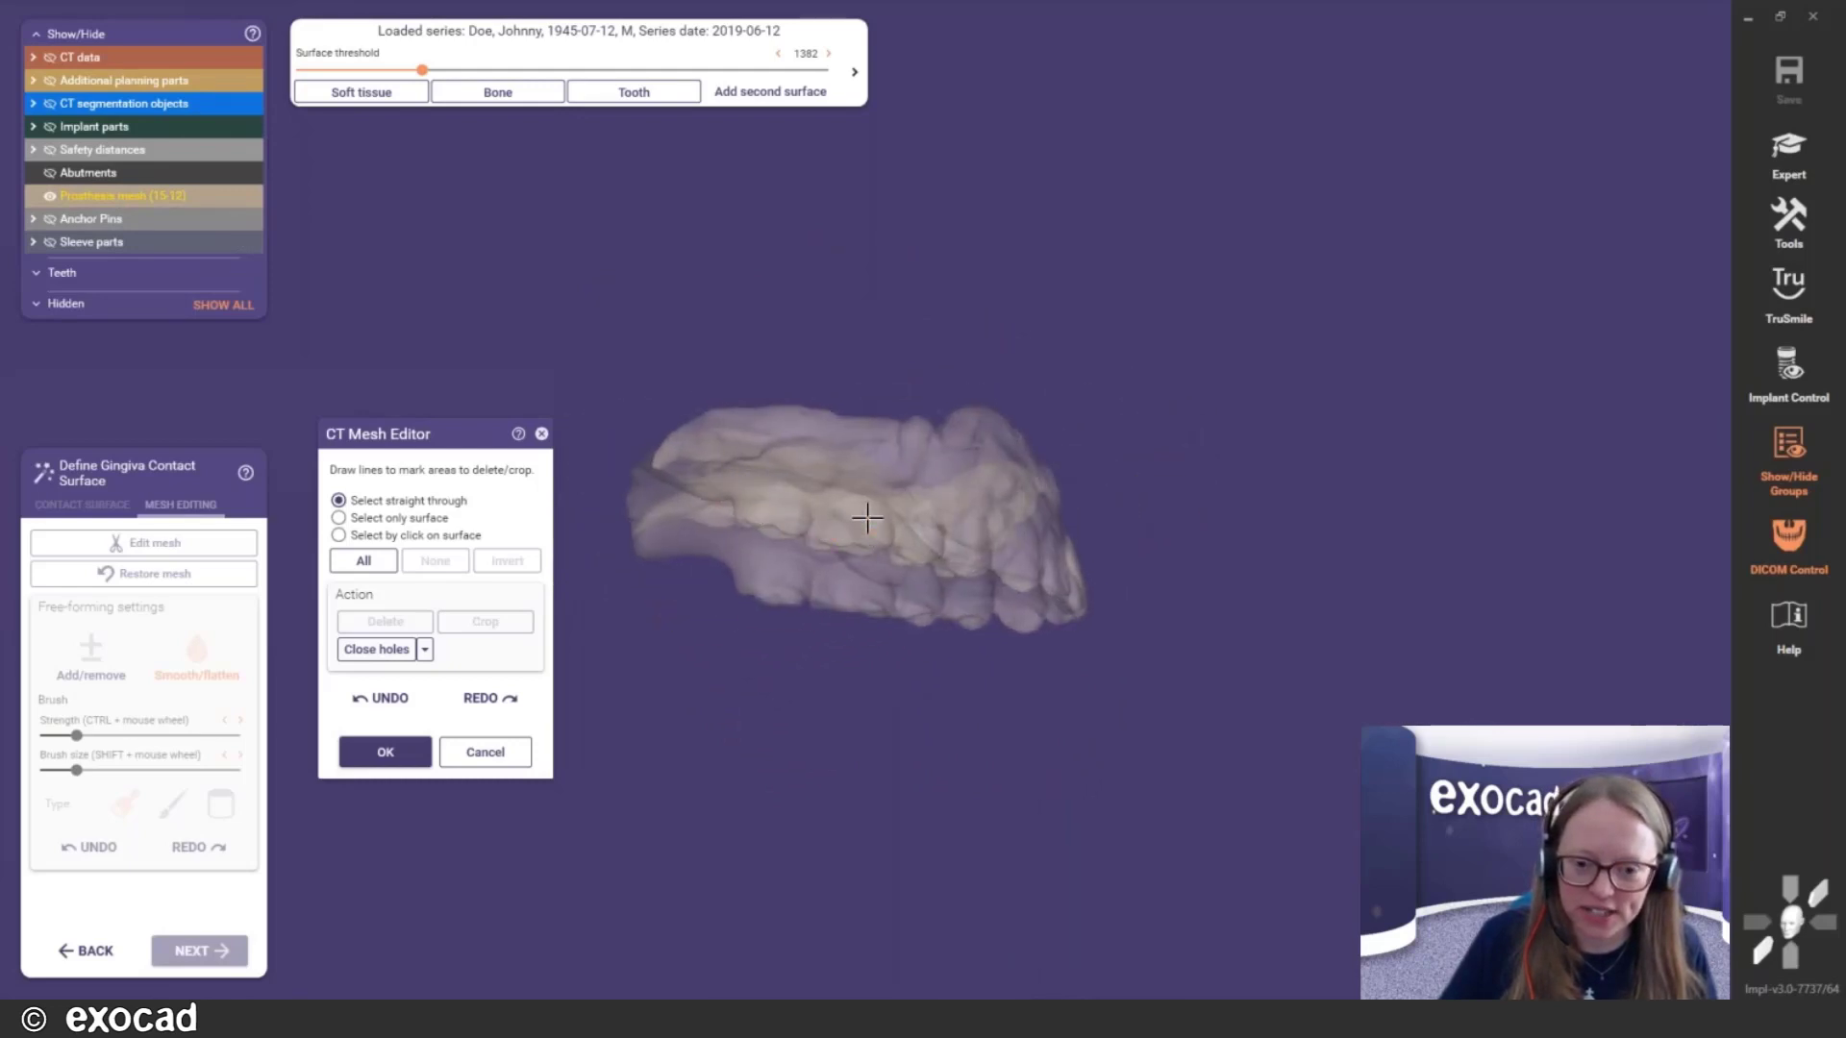
pyautogui.moveTo(867, 518)
pyautogui.mouseDown(button='right')
pyautogui.moveTo(852, 478)
pyautogui.moveTo(867, 519)
pyautogui.mouseUp(button='right')
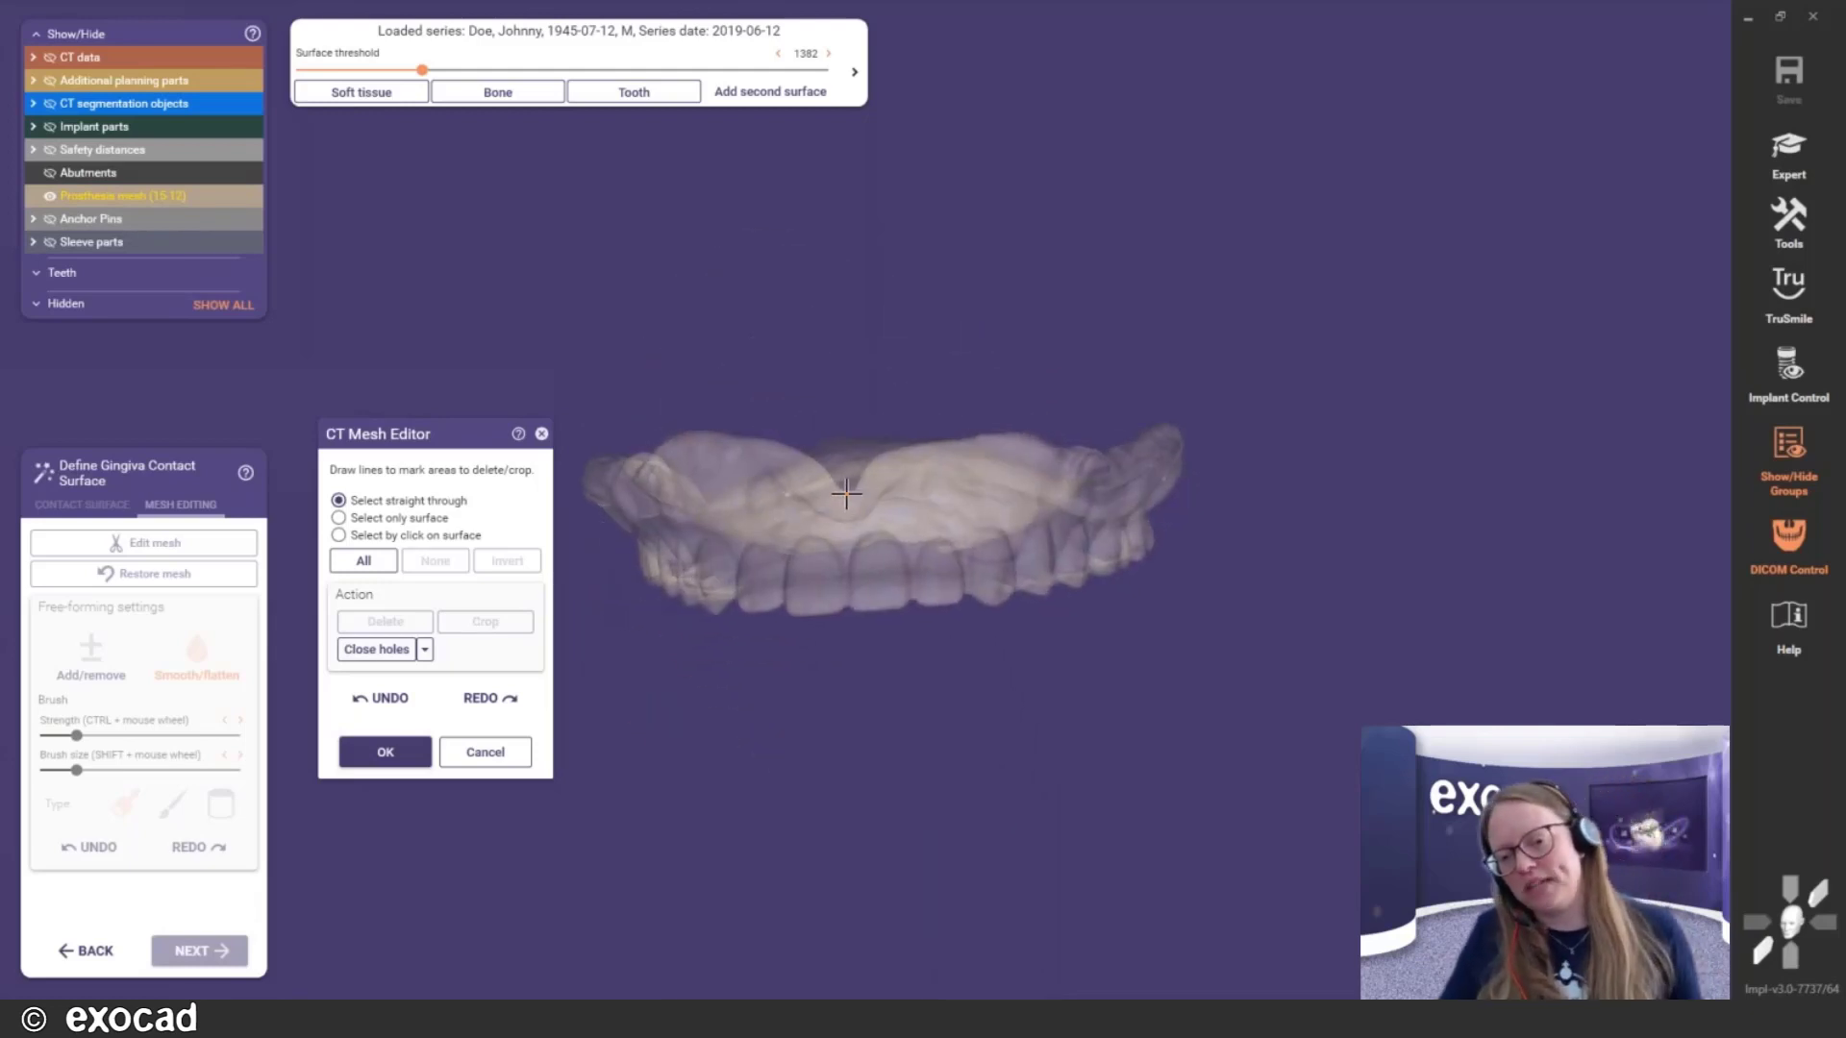
pyautogui.moveTo(843, 492)
pyautogui.mouseDown(button='right')
pyautogui.moveTo(885, 499)
pyautogui.moveTo(864, 536)
pyautogui.moveTo(859, 509)
pyautogui.mouseUp(button='right')
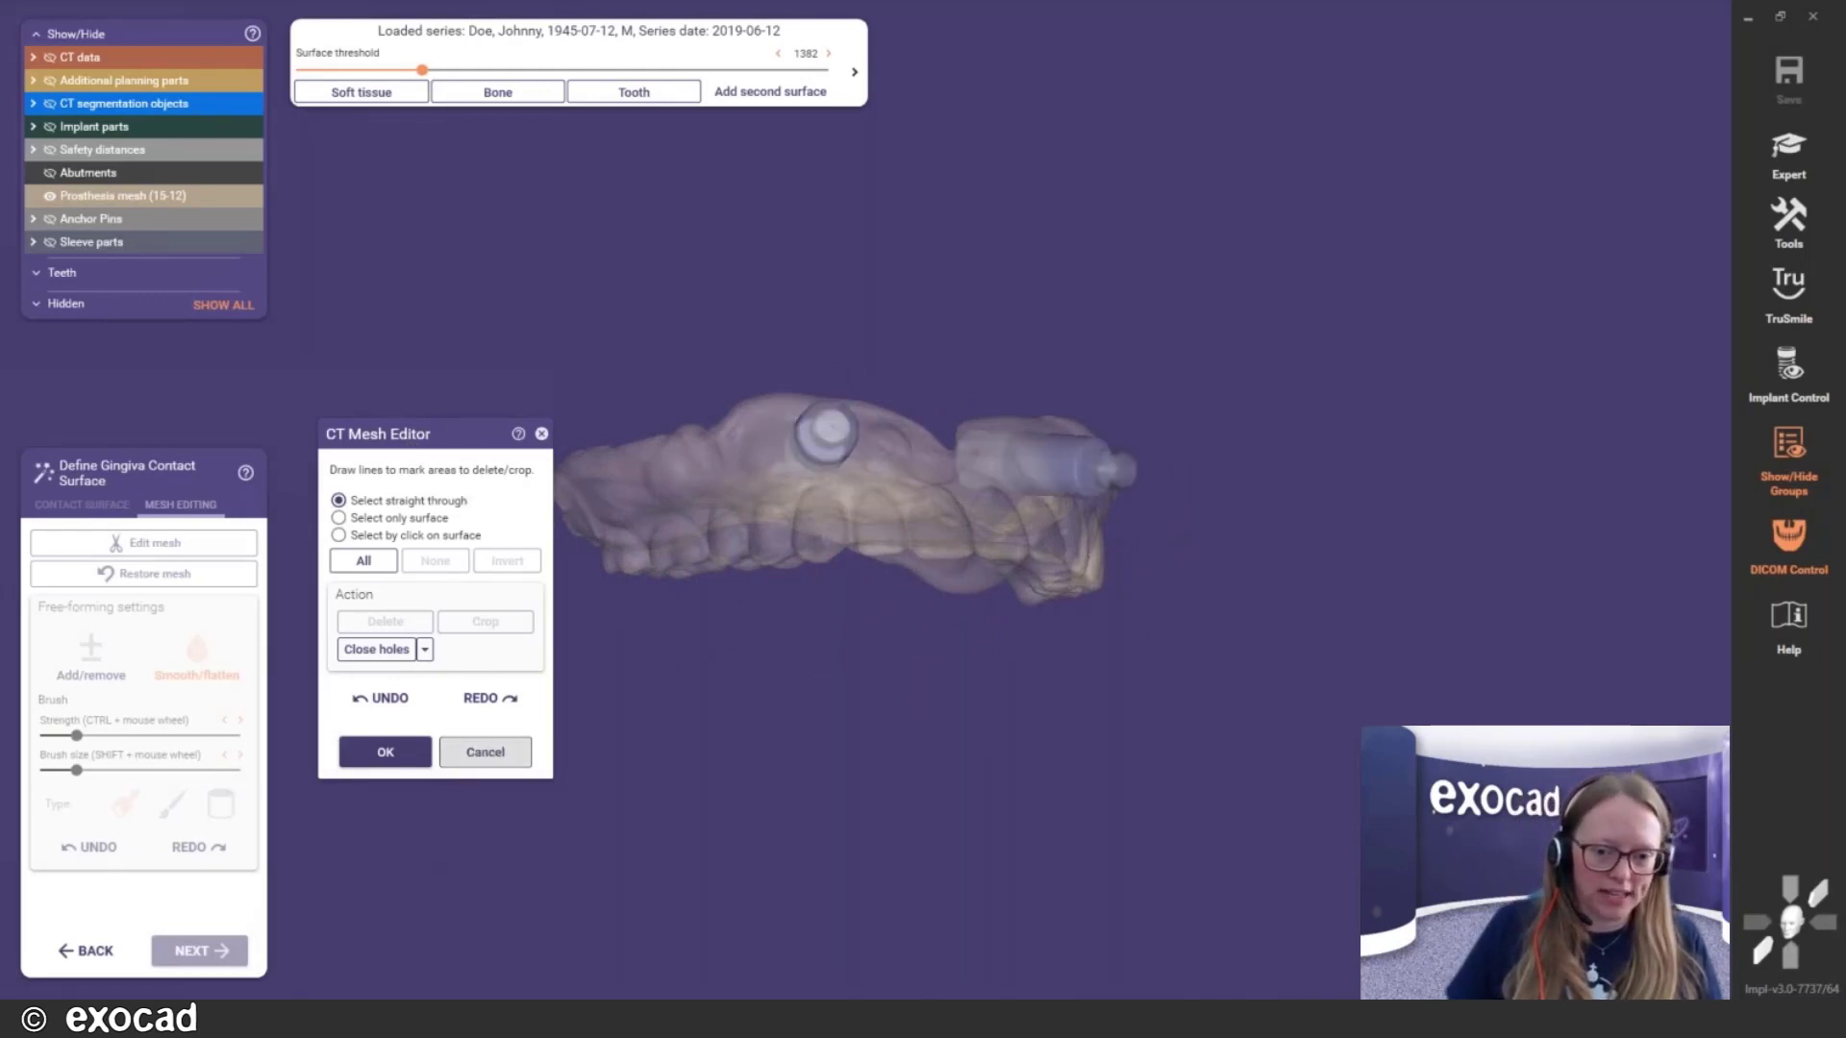
pyautogui.click(486, 752)
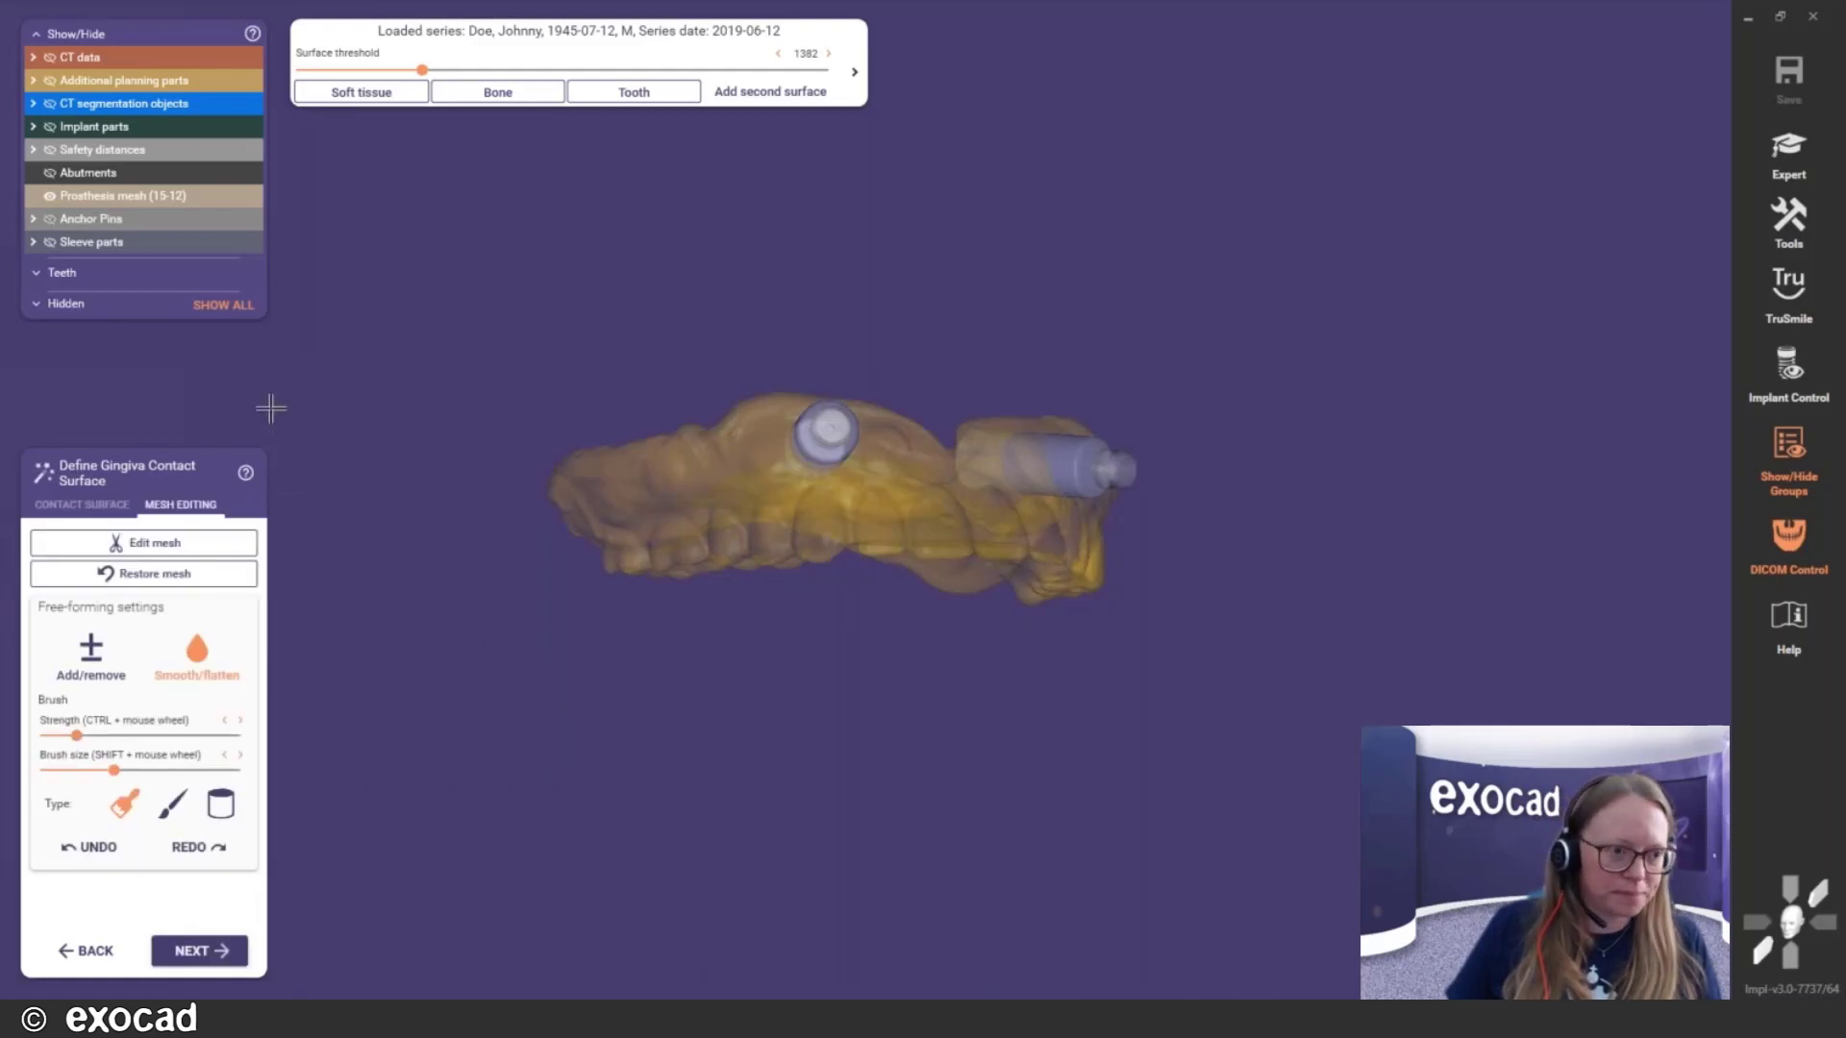
pyautogui.click(256, 192)
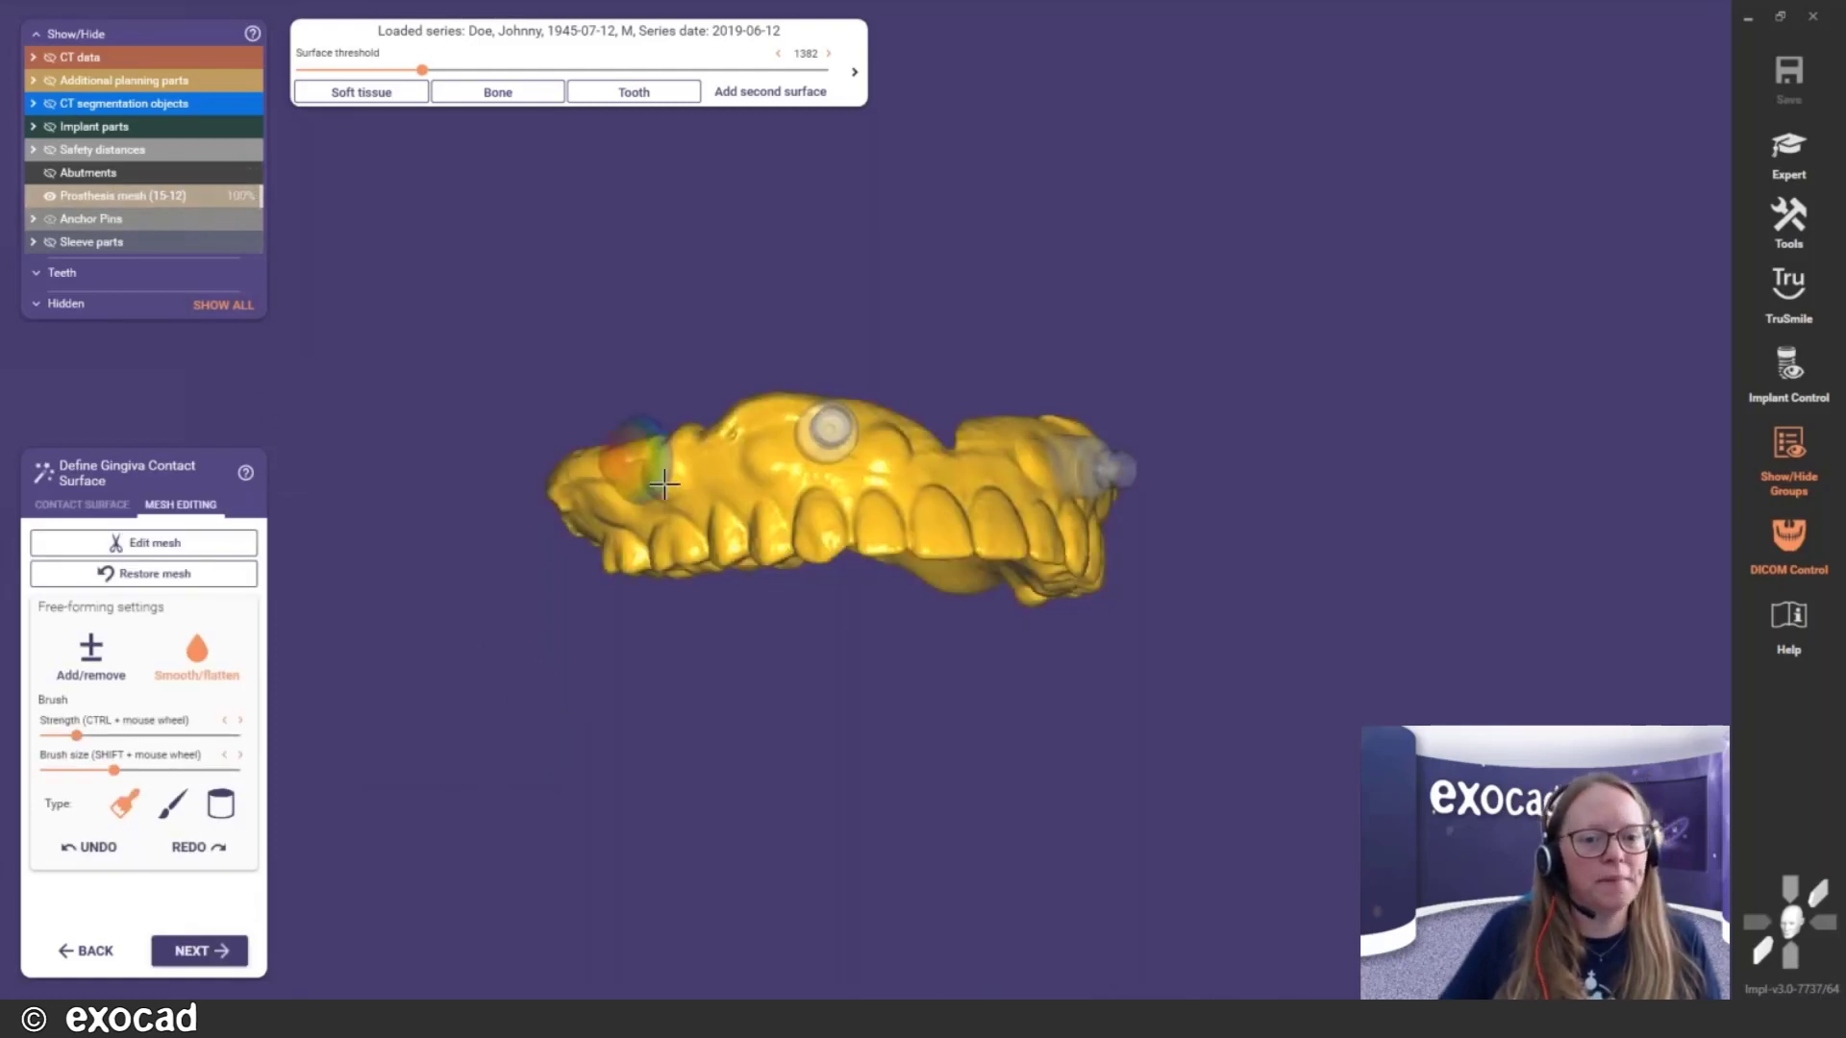
# Draw a closed contact surface spline on the prosthesis underside, following the outer ridge and crossing the back of the palate
pyautogui.click(99, 506)
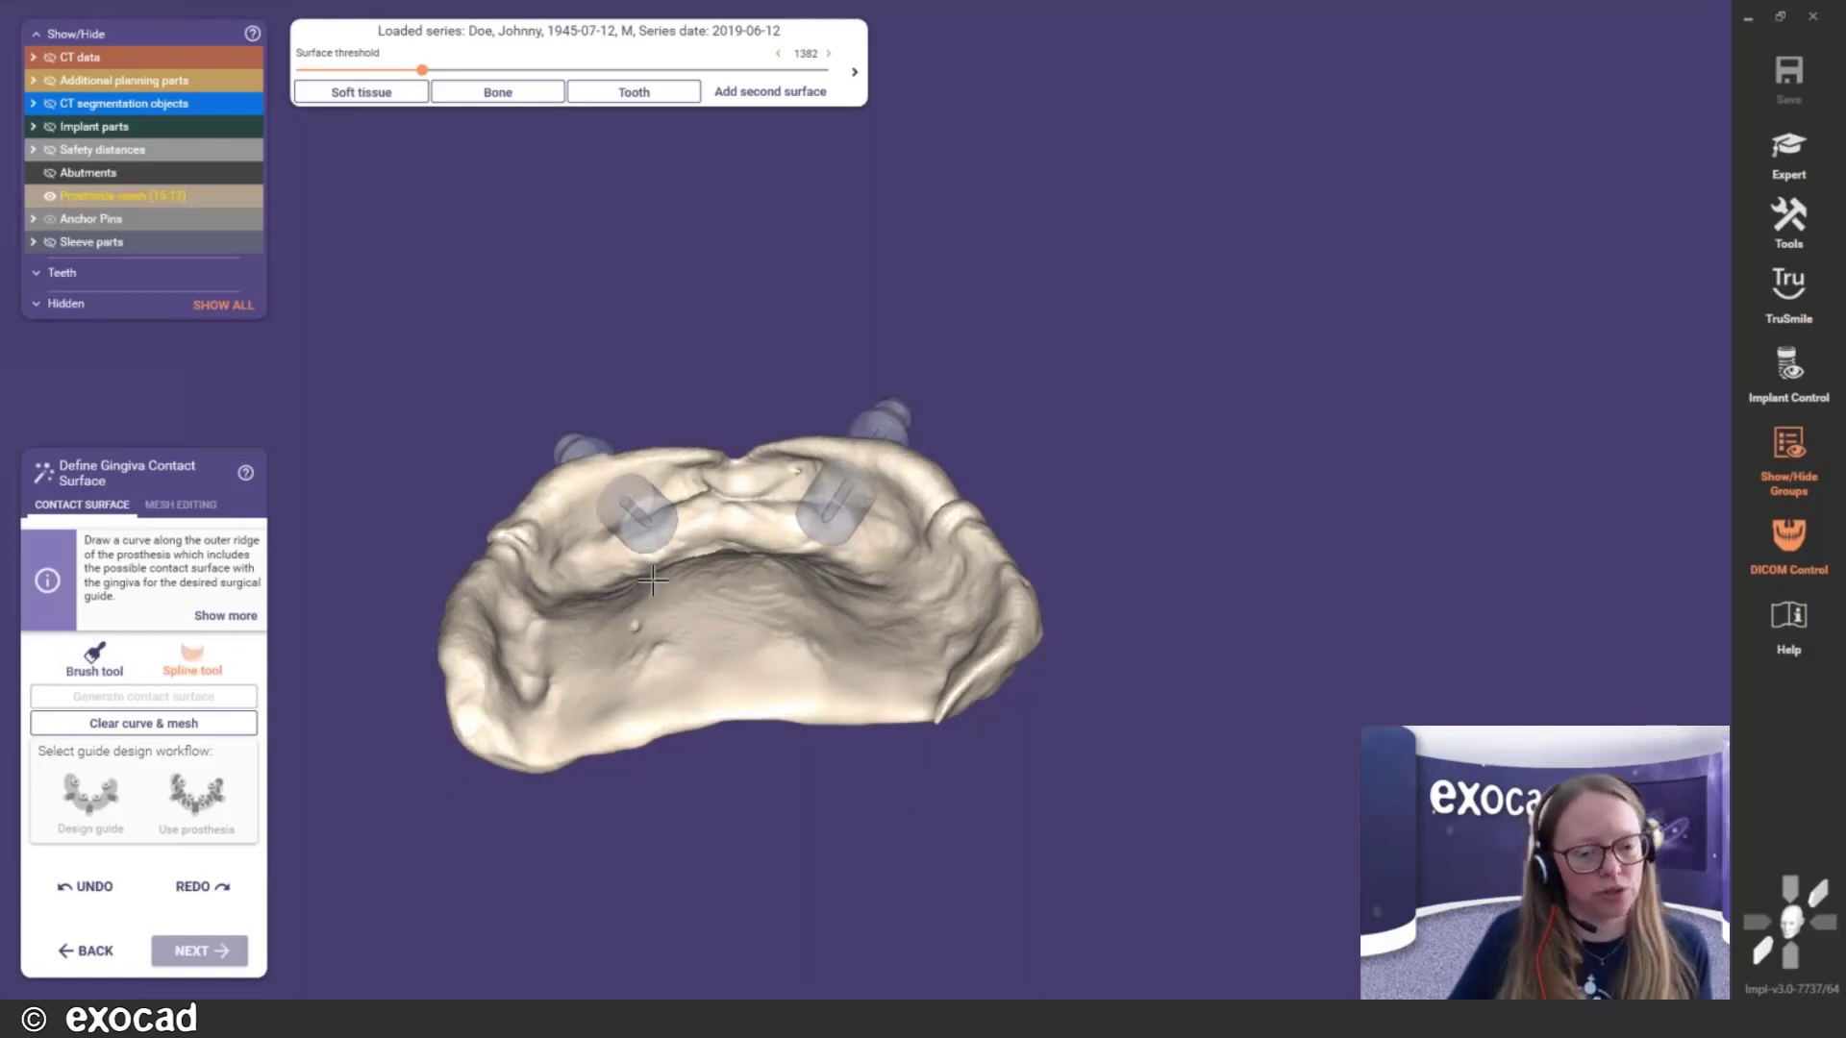
pyautogui.moveTo(560, 704); pyautogui.dragTo(532, 756, button='right')
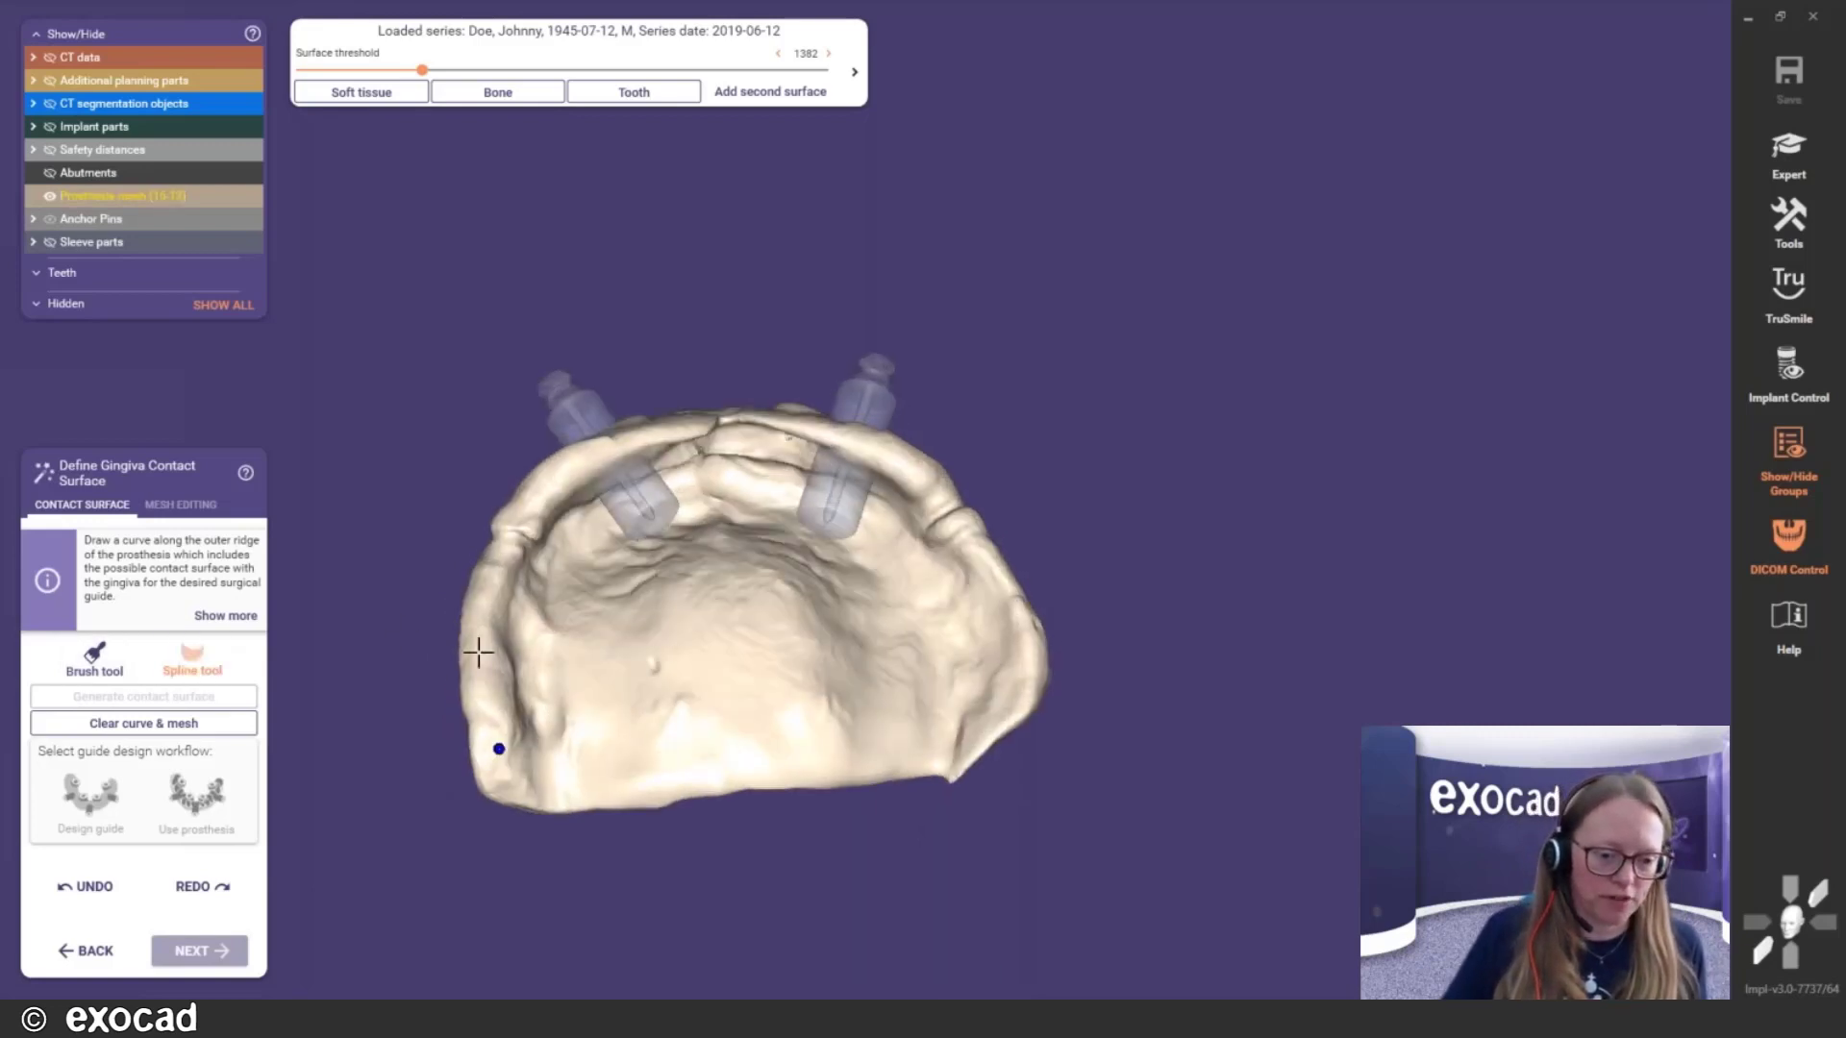
pyautogui.click(511, 544)
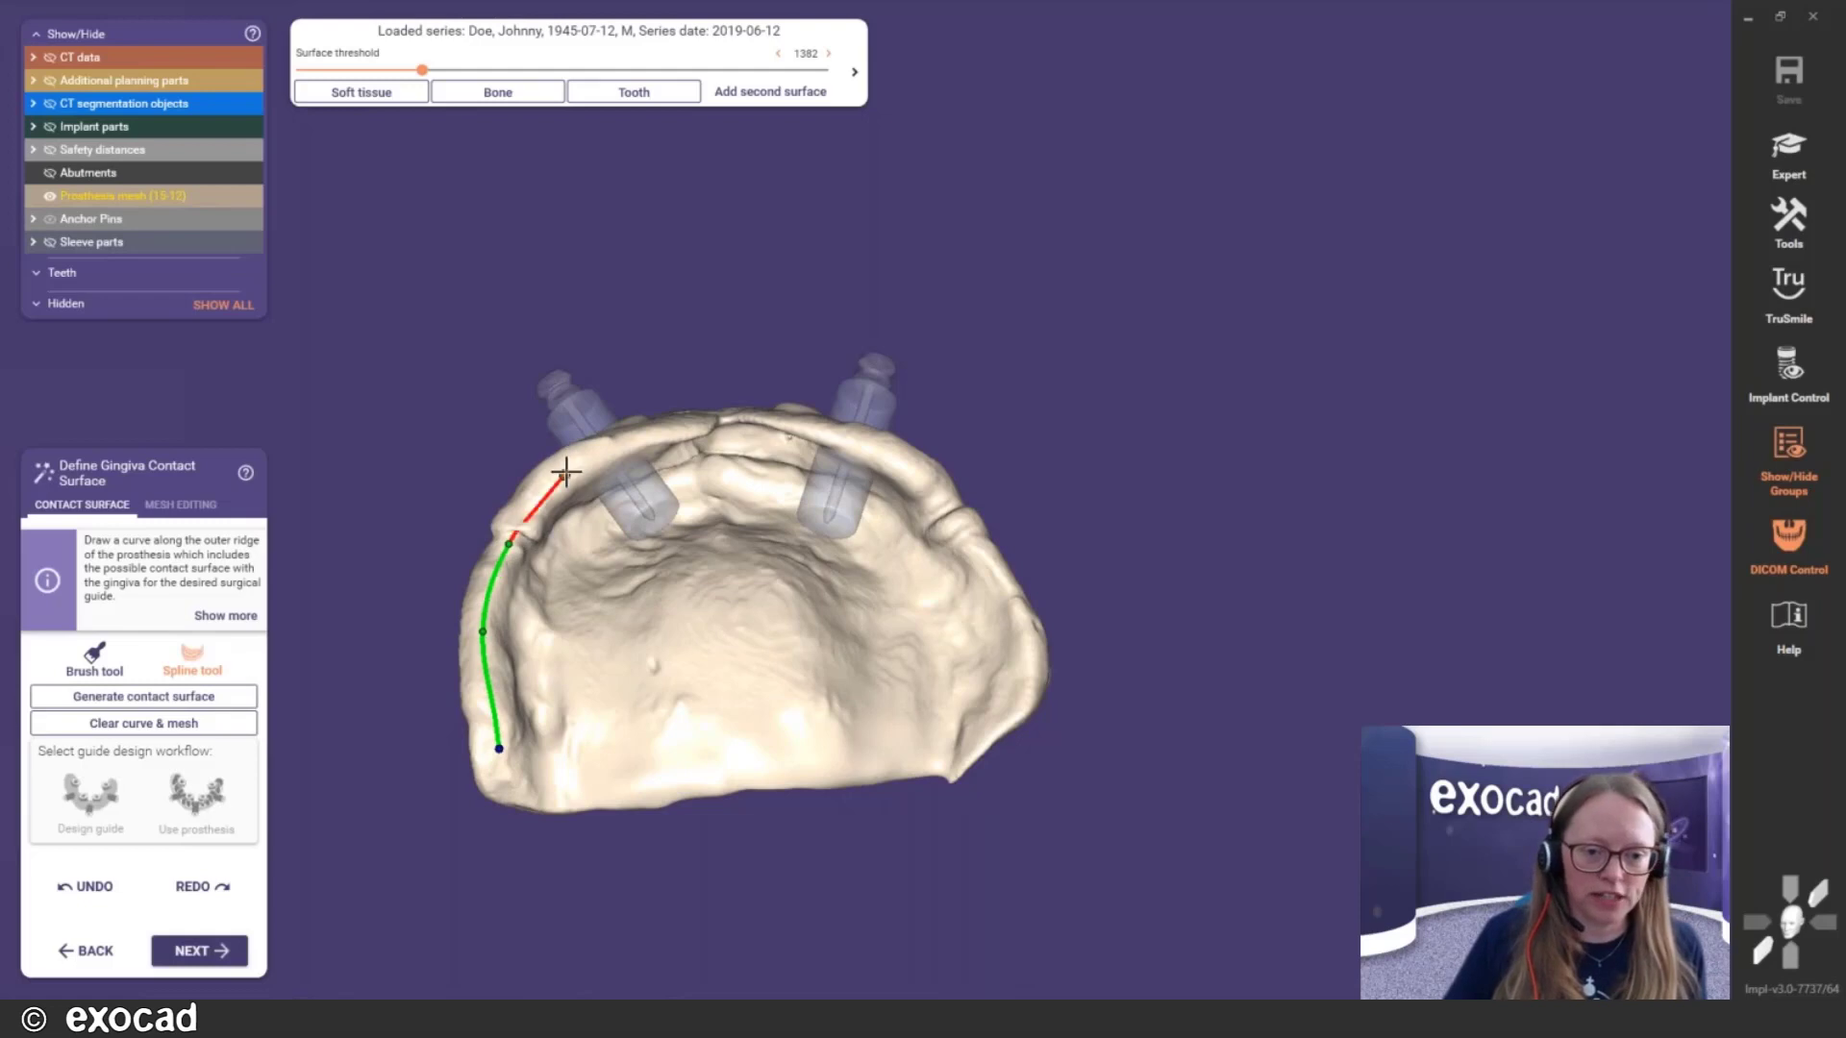
pyautogui.moveTo(677, 446); pyautogui.dragTo(696, 441, button='right')
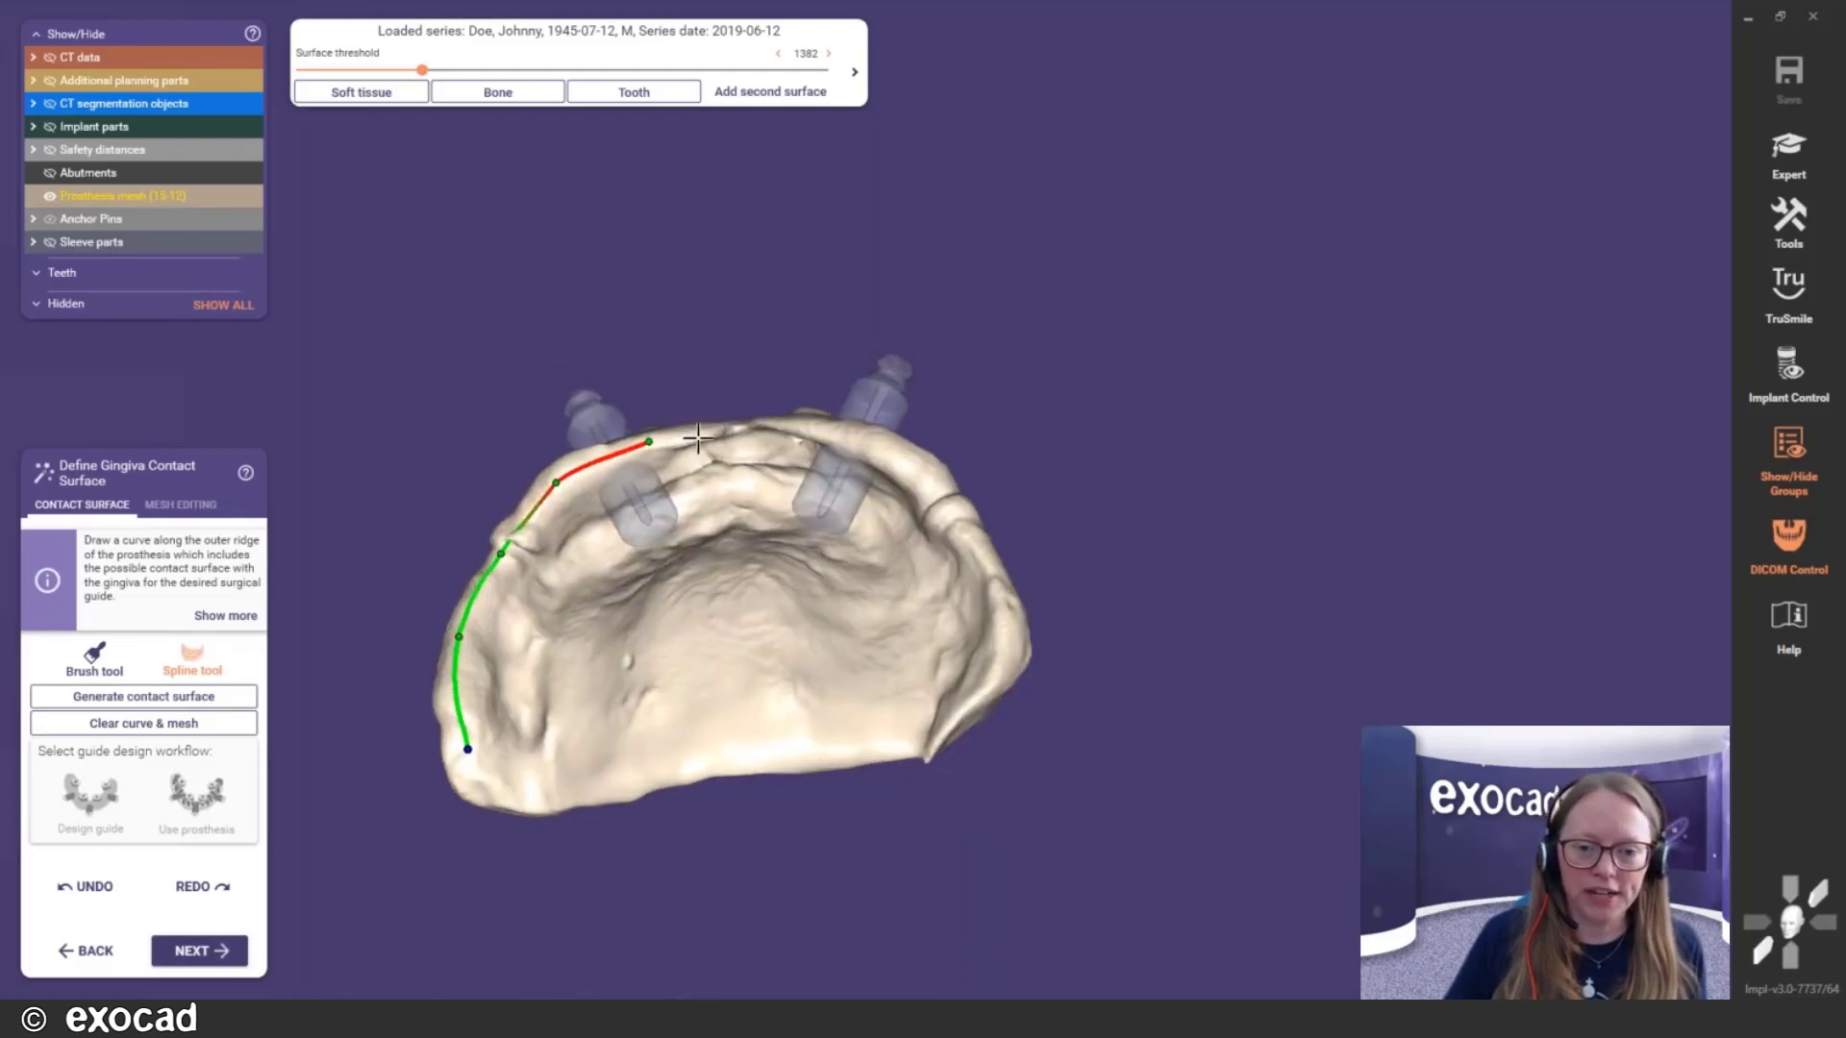
pyautogui.click(715, 434)
pyautogui.moveTo(812, 437); pyautogui.dragTo(771, 426, button='right')
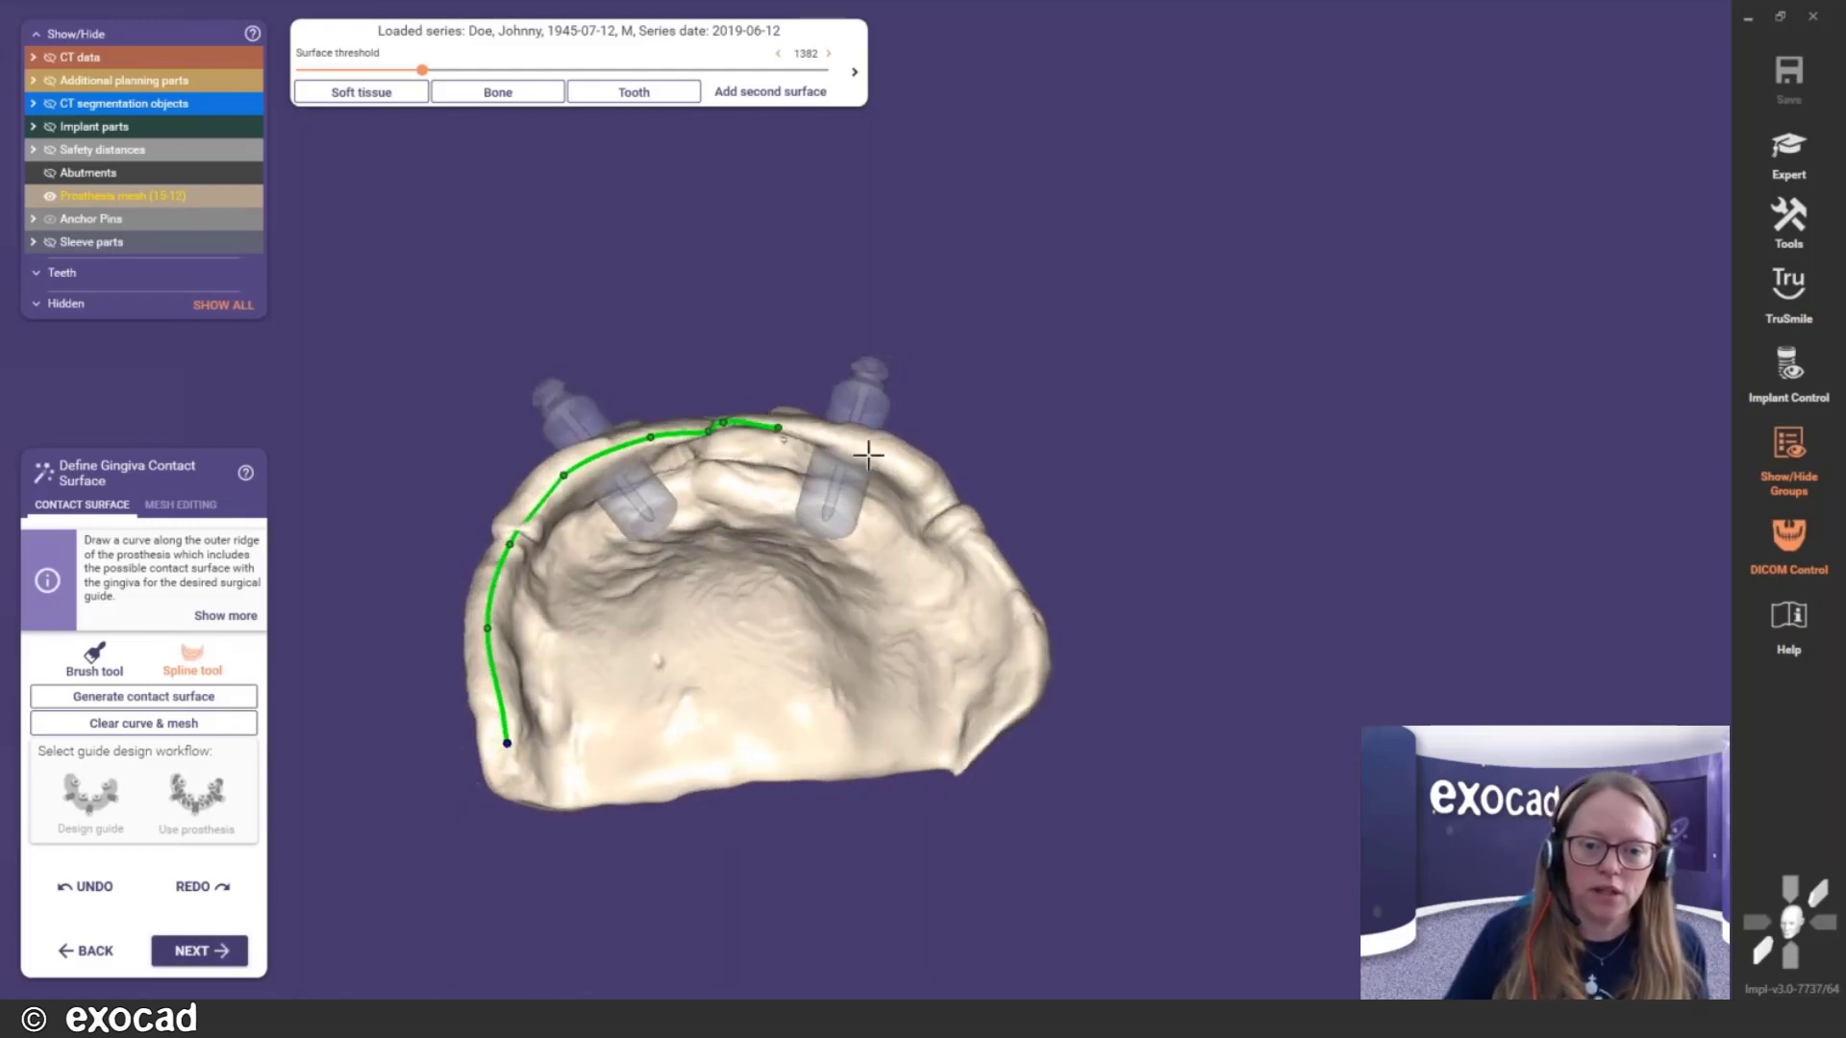
pyautogui.click(929, 477)
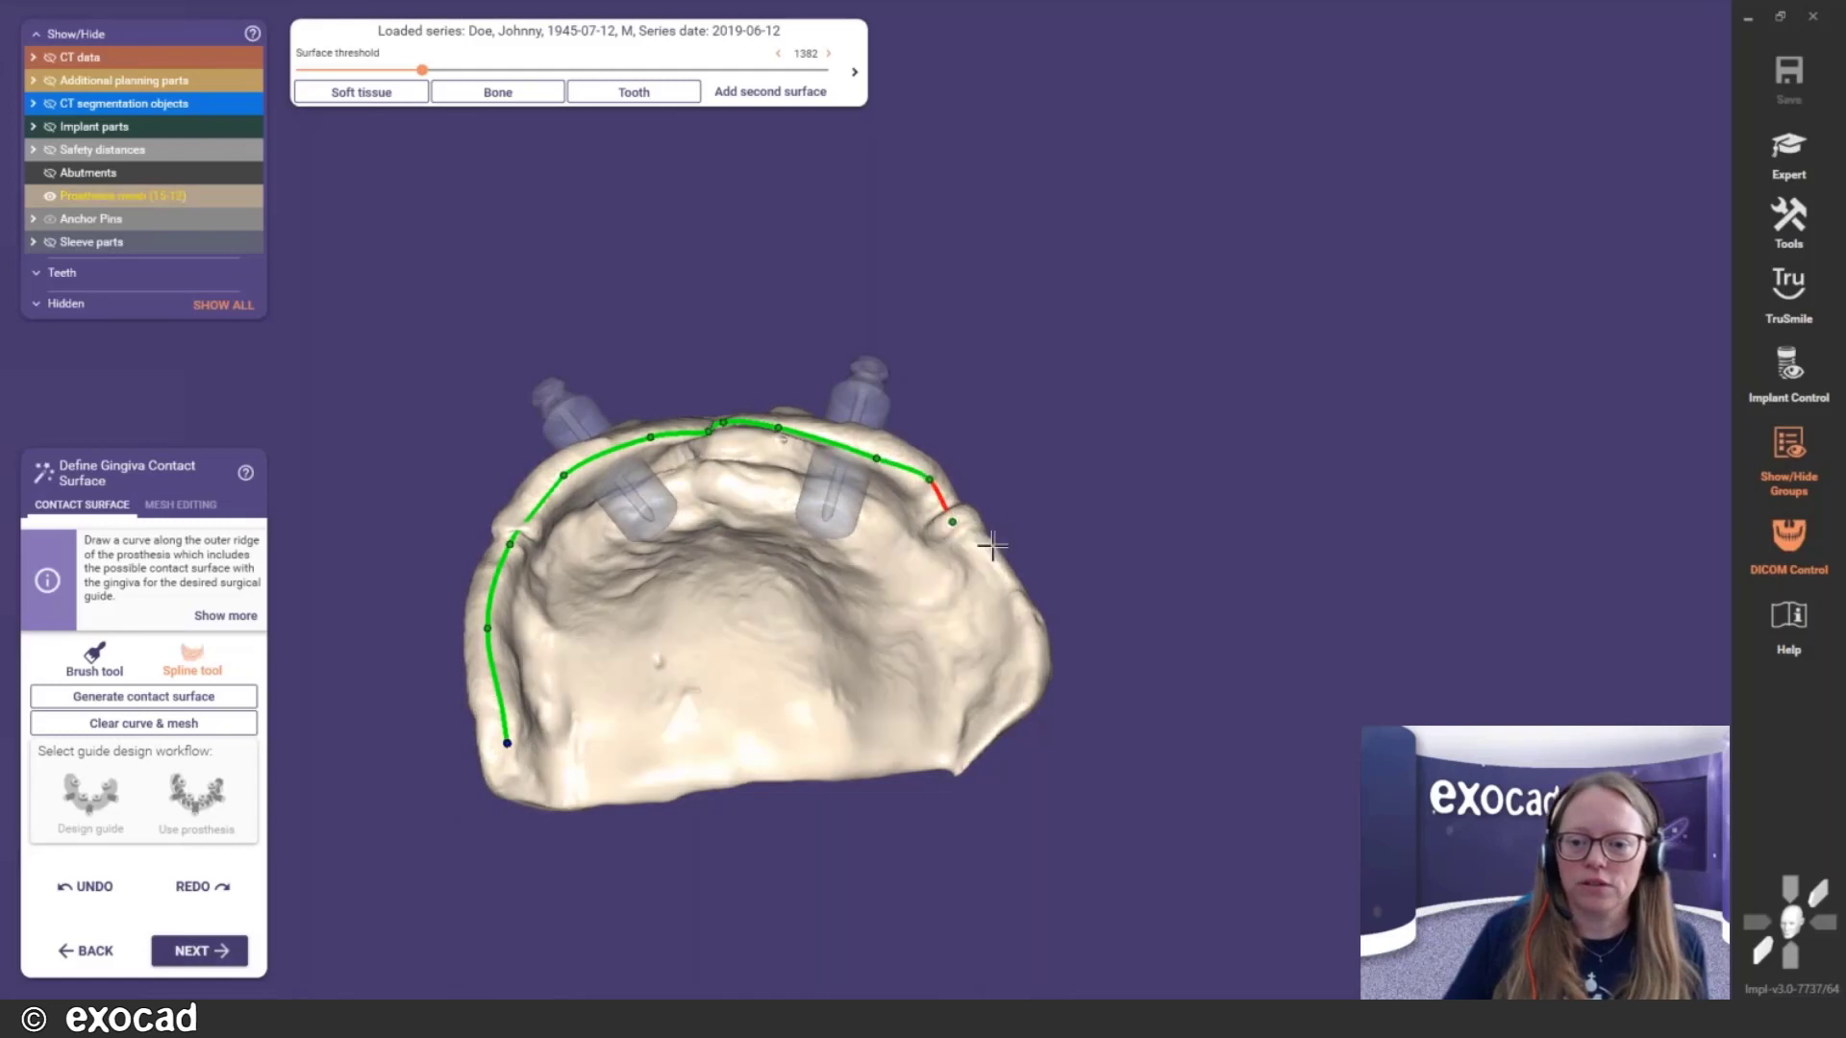
pyautogui.click(1021, 651)
pyautogui.click(937, 734)
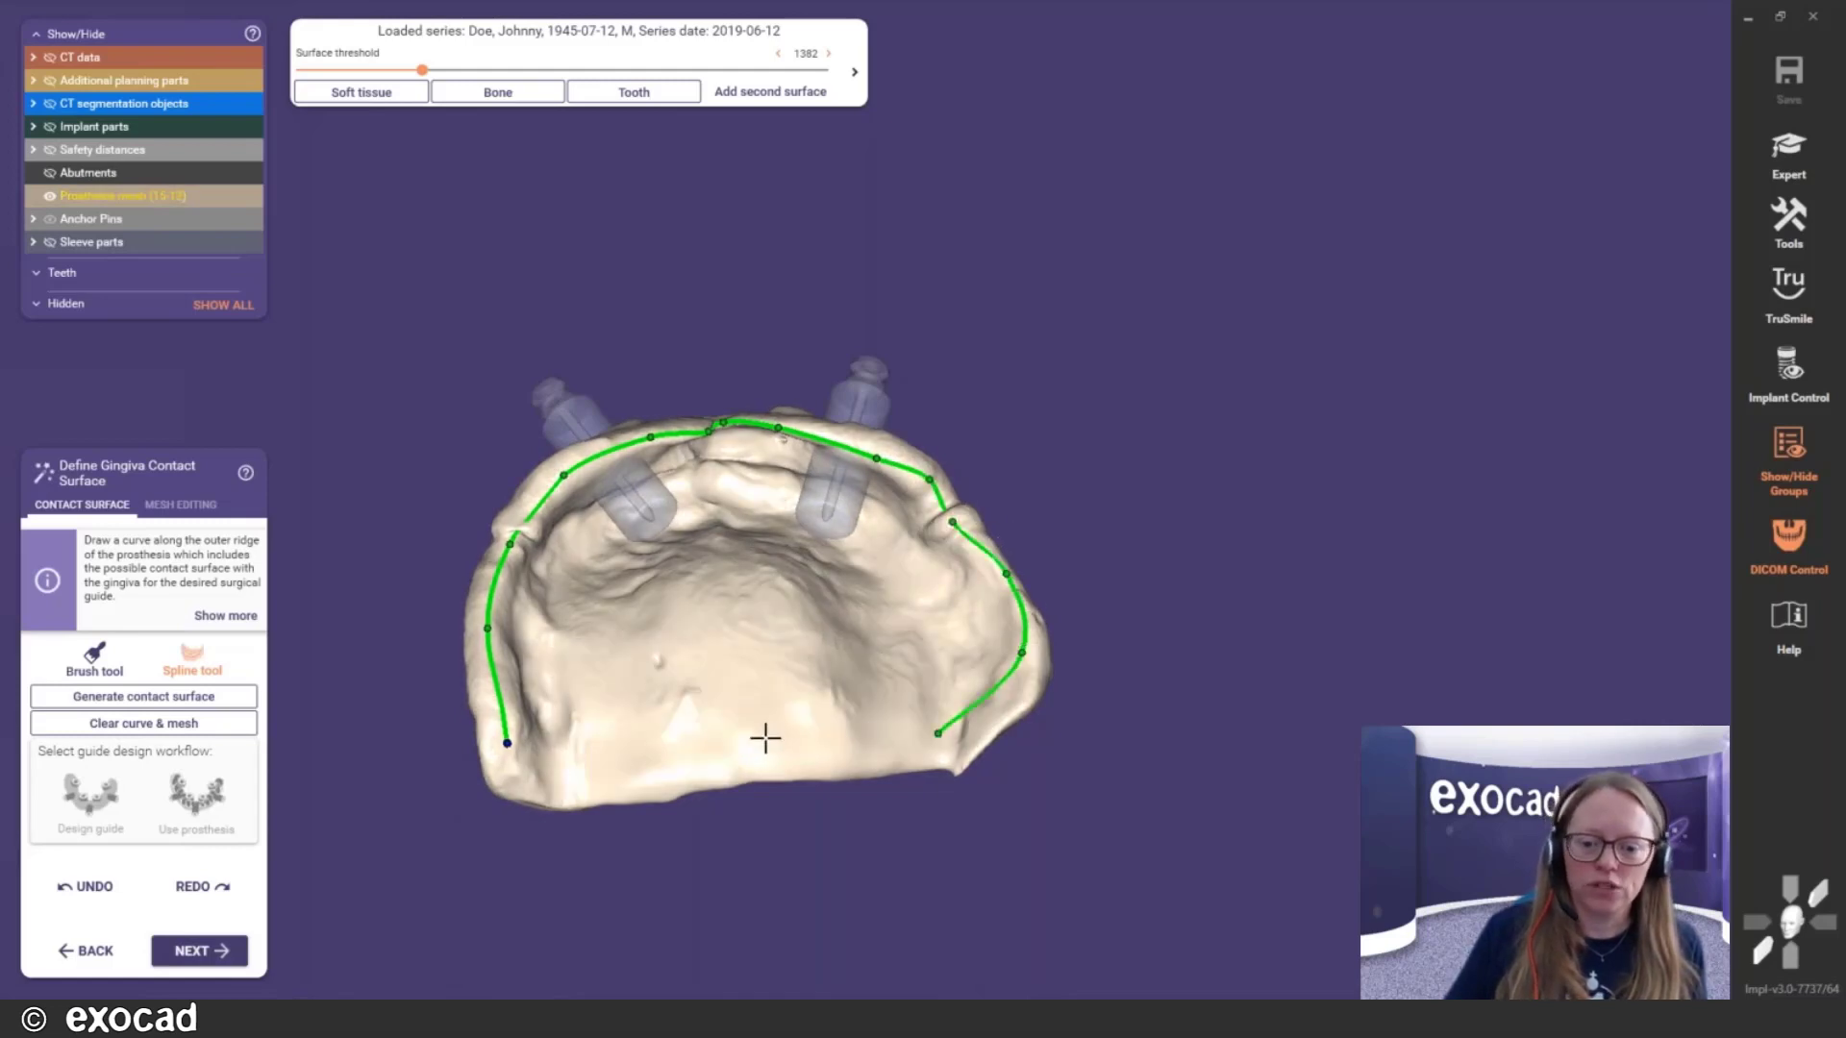
pyautogui.click(590, 769)
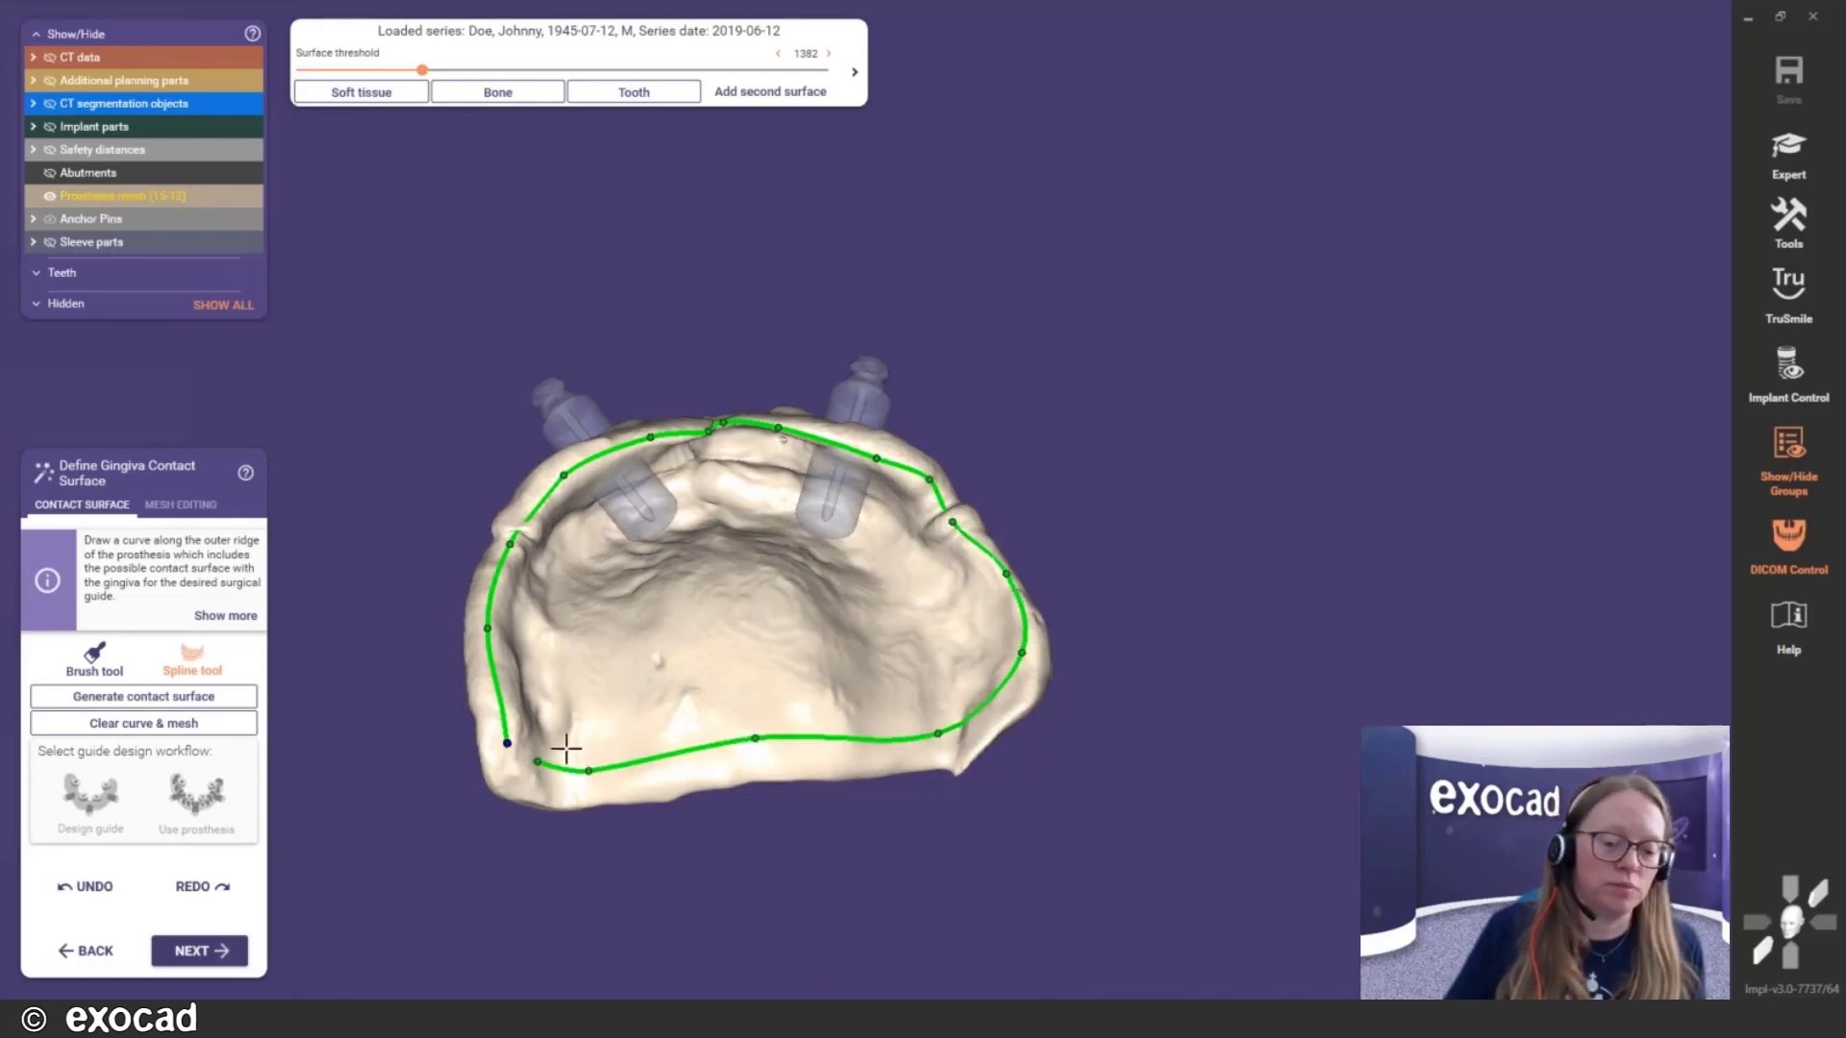
pyautogui.click(525, 759)
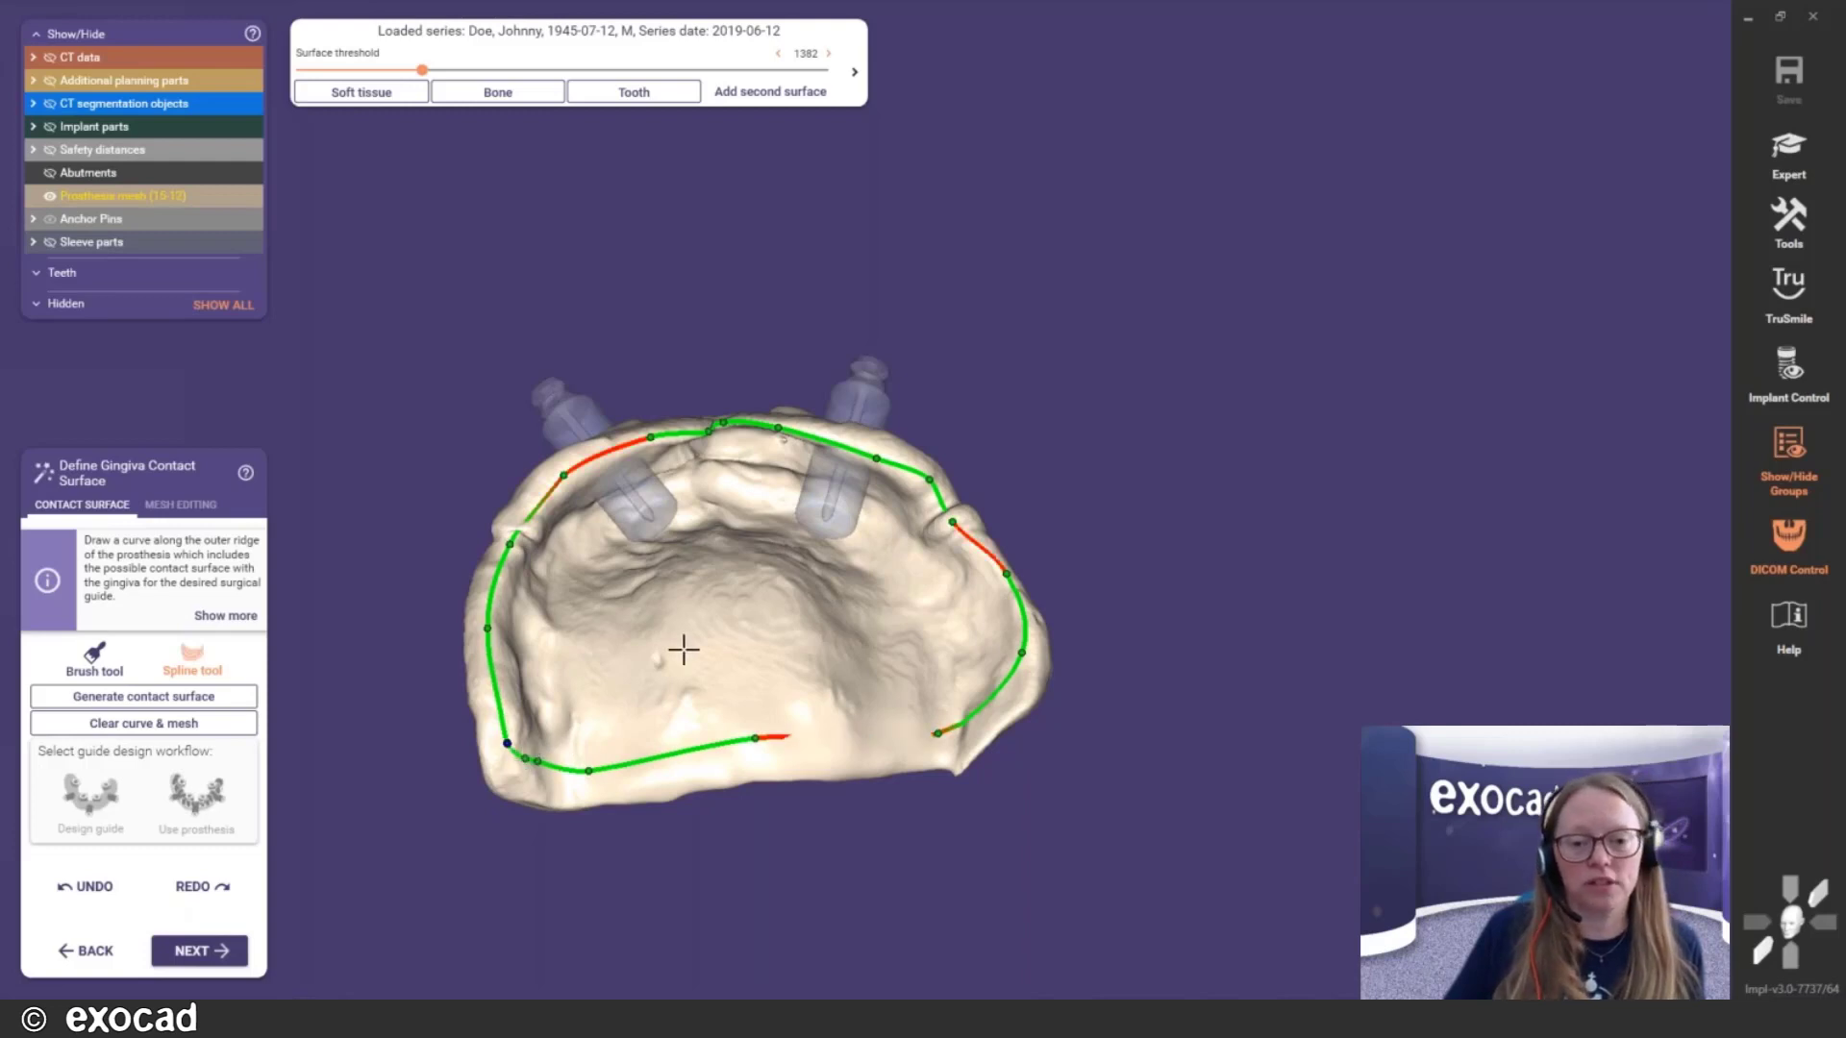
# Move two spline points at the back of the palate closer to the posterior edge and generate the contact surface
pyautogui.moveTo(684, 650); pyautogui.dragTo(685, 655, button='right')
pyautogui.moveTo(737, 766)
pyautogui.mouseDown()
pyautogui.moveTo(779, 766)
pyautogui.moveTo(760, 766)
pyautogui.mouseUp()
pyautogui.moveTo(929, 747); pyautogui.dragTo(895, 761)
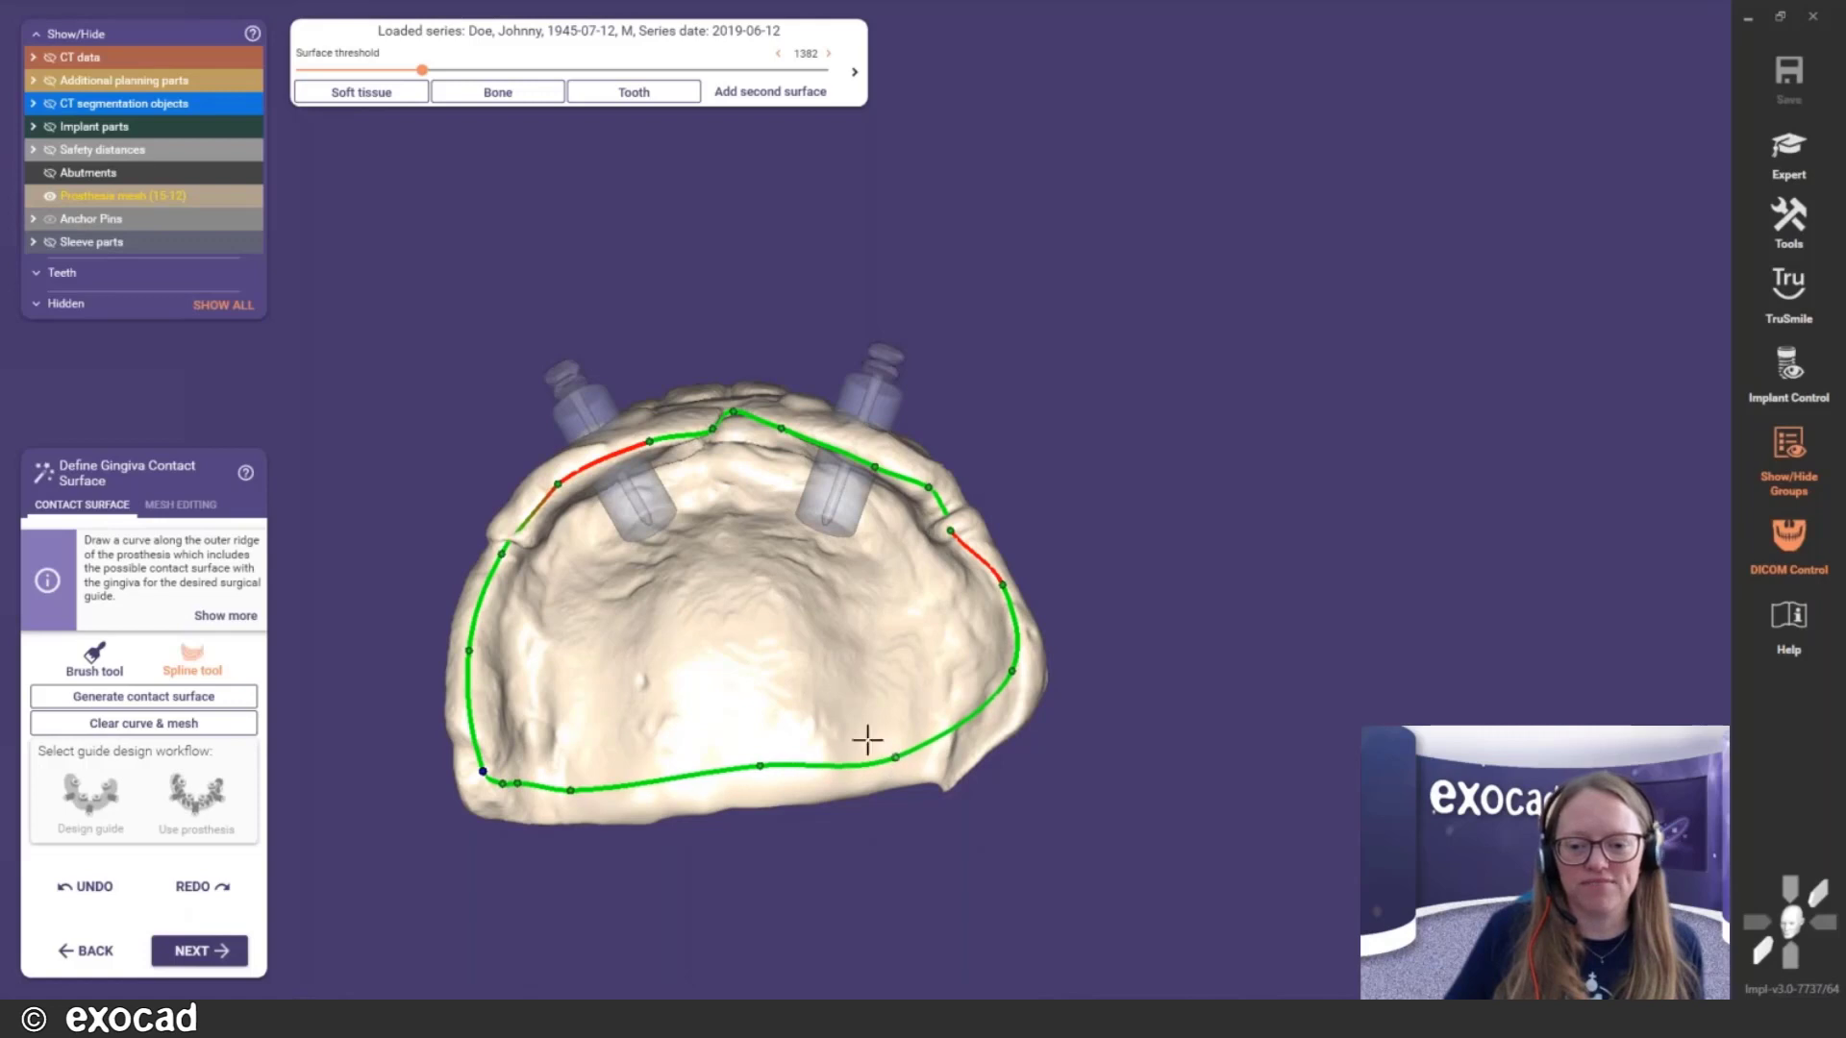
pyautogui.moveTo(867, 740); pyautogui.dragTo(873, 579, button='right')
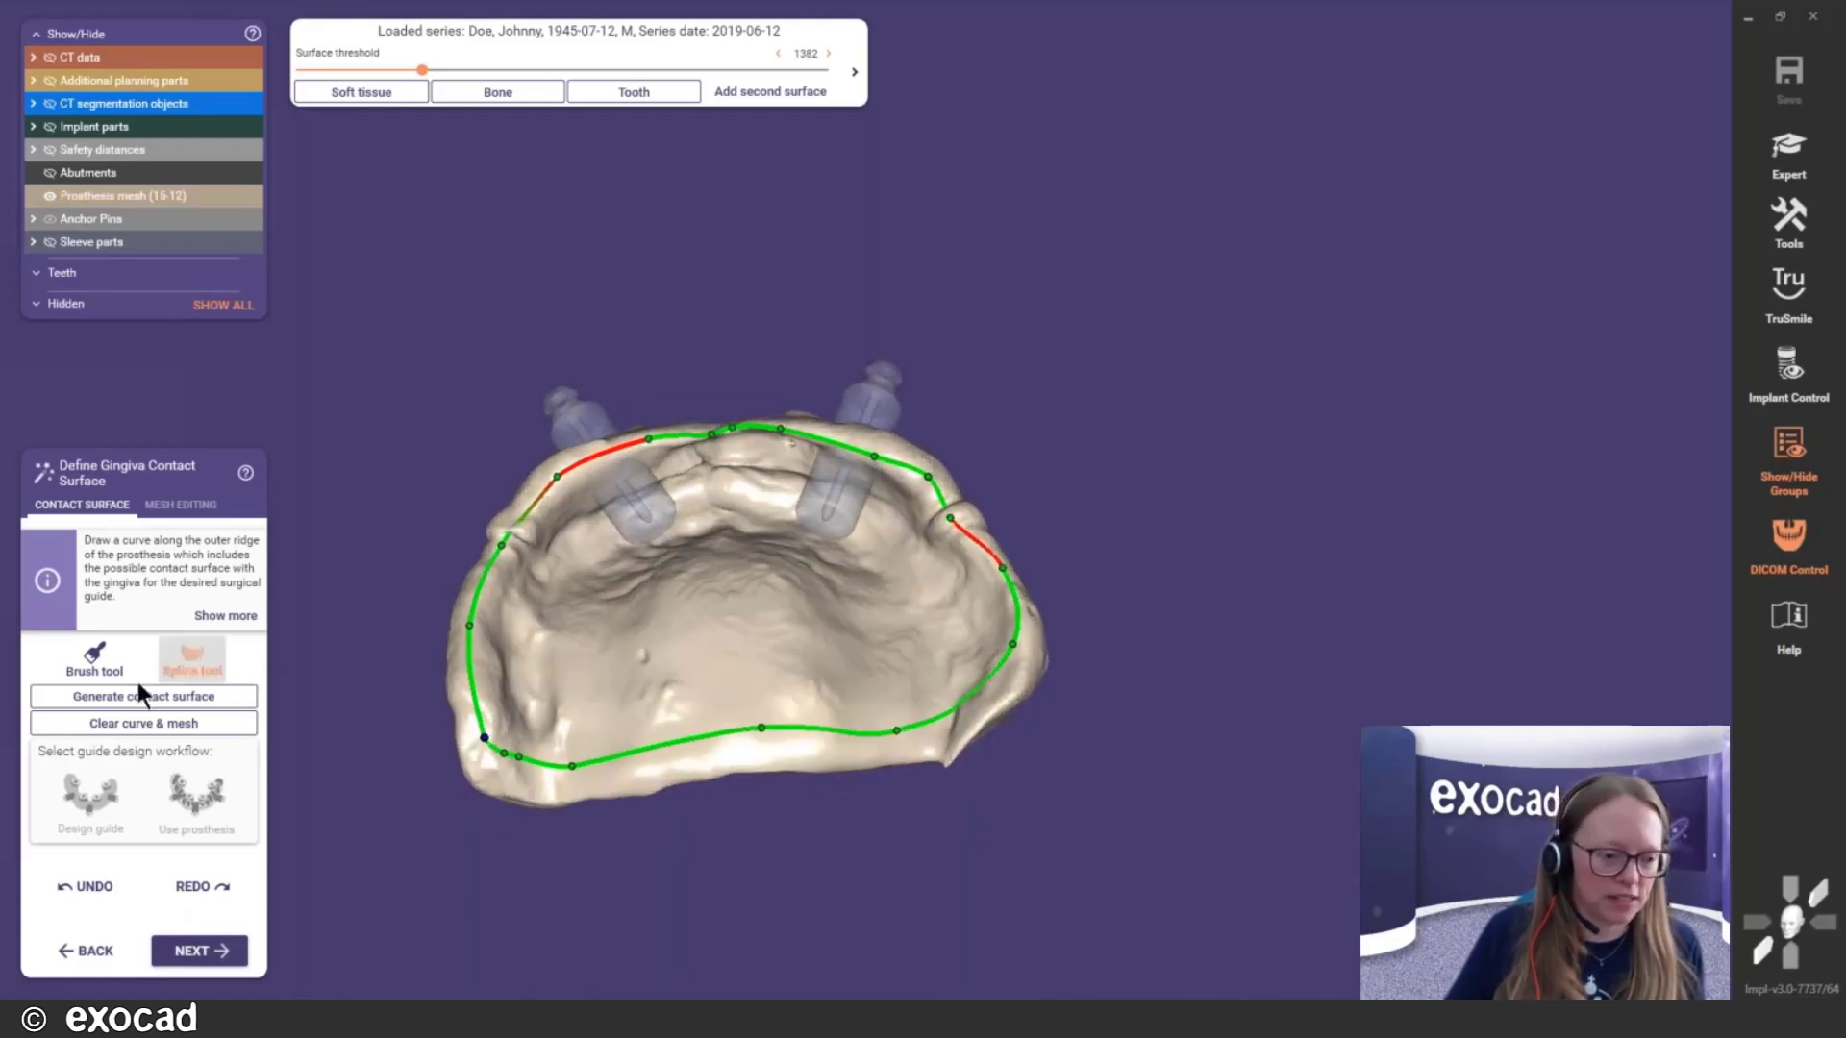
pyautogui.click(106, 698)
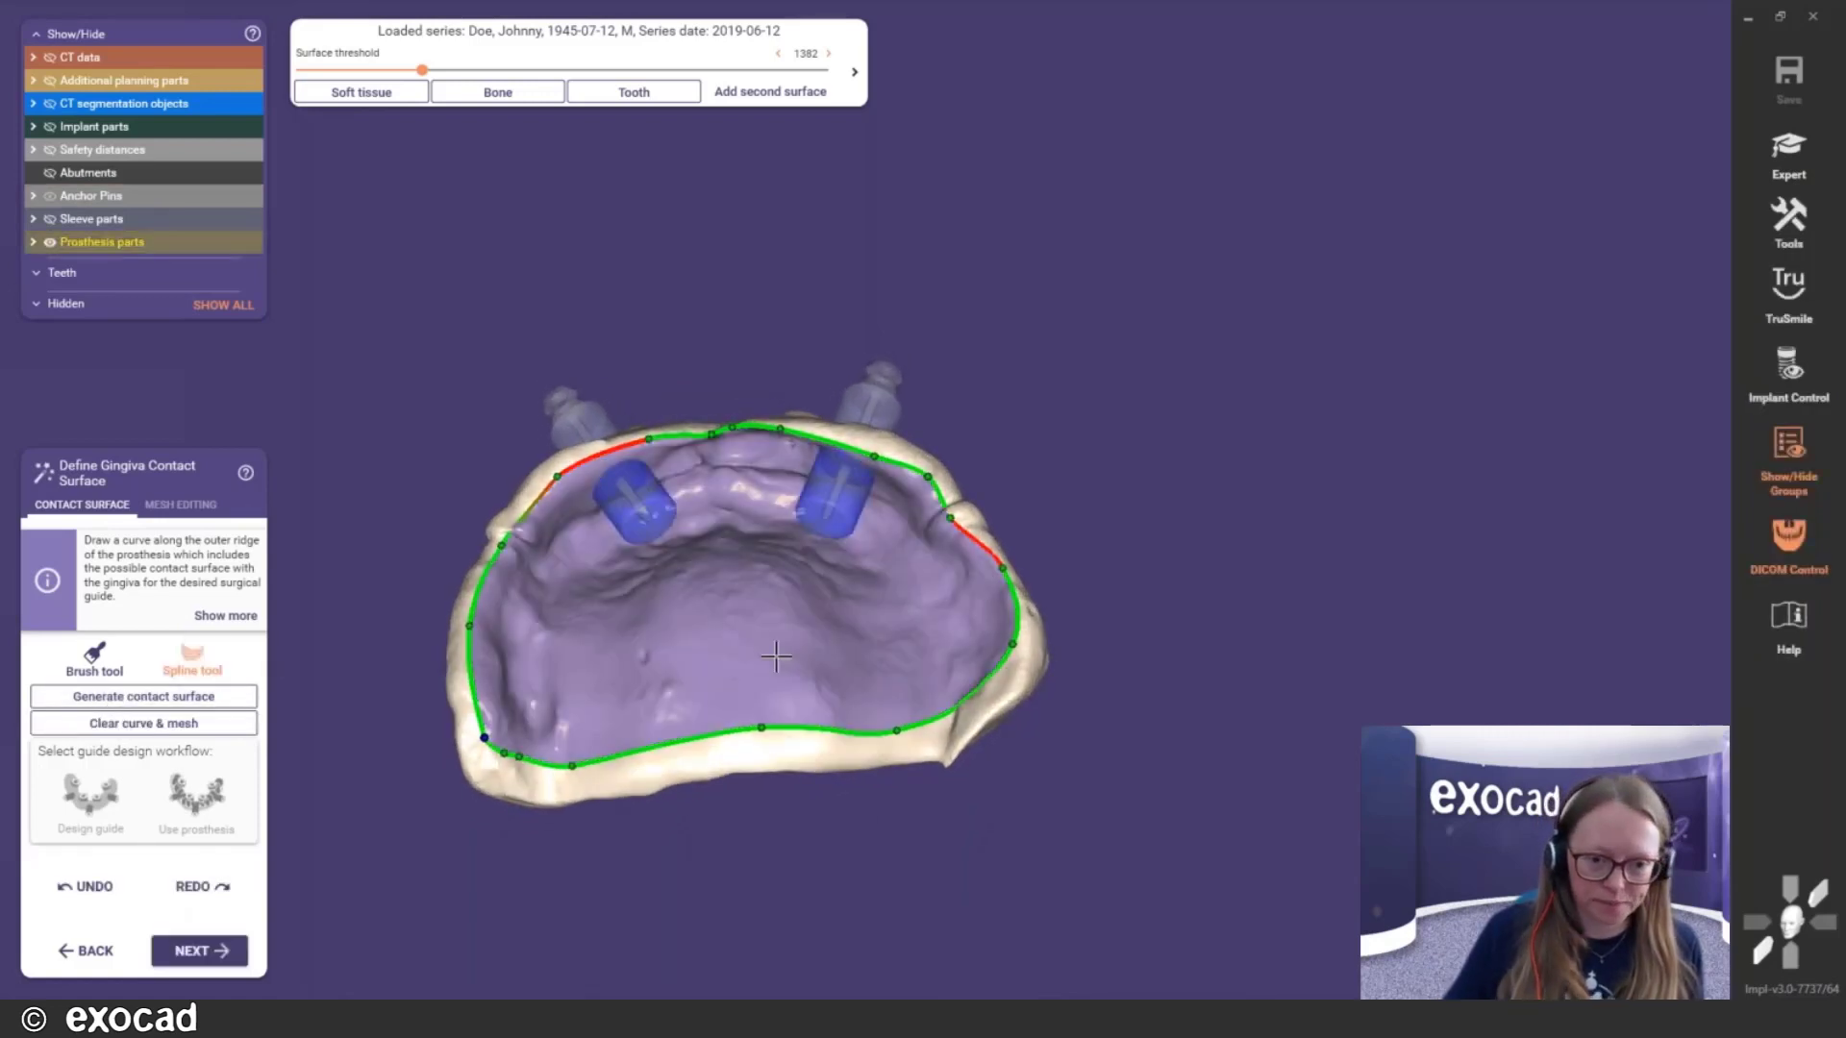
# Choose the Design guide workflow for the contact surface and continue to designing the surgical guide bottom
pyautogui.moveTo(771, 659); pyautogui.dragTo(765, 658, button='right')
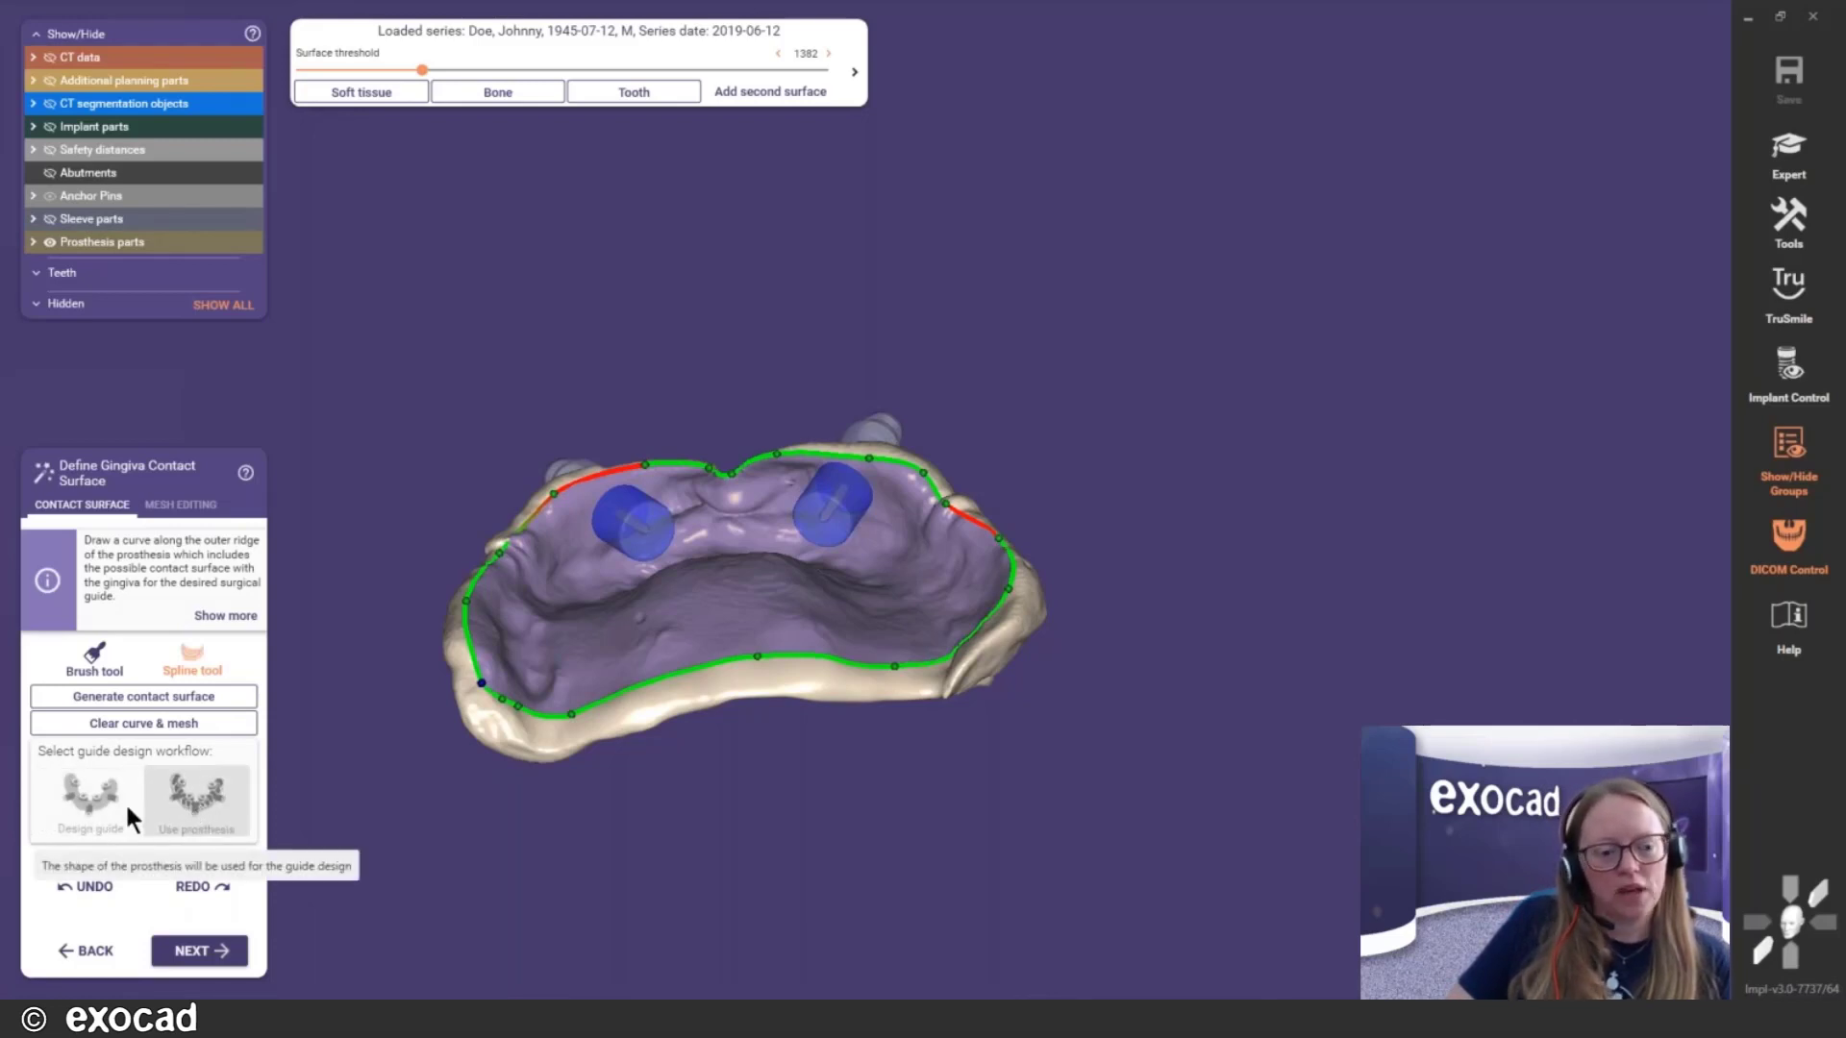
pyautogui.click(85, 812)
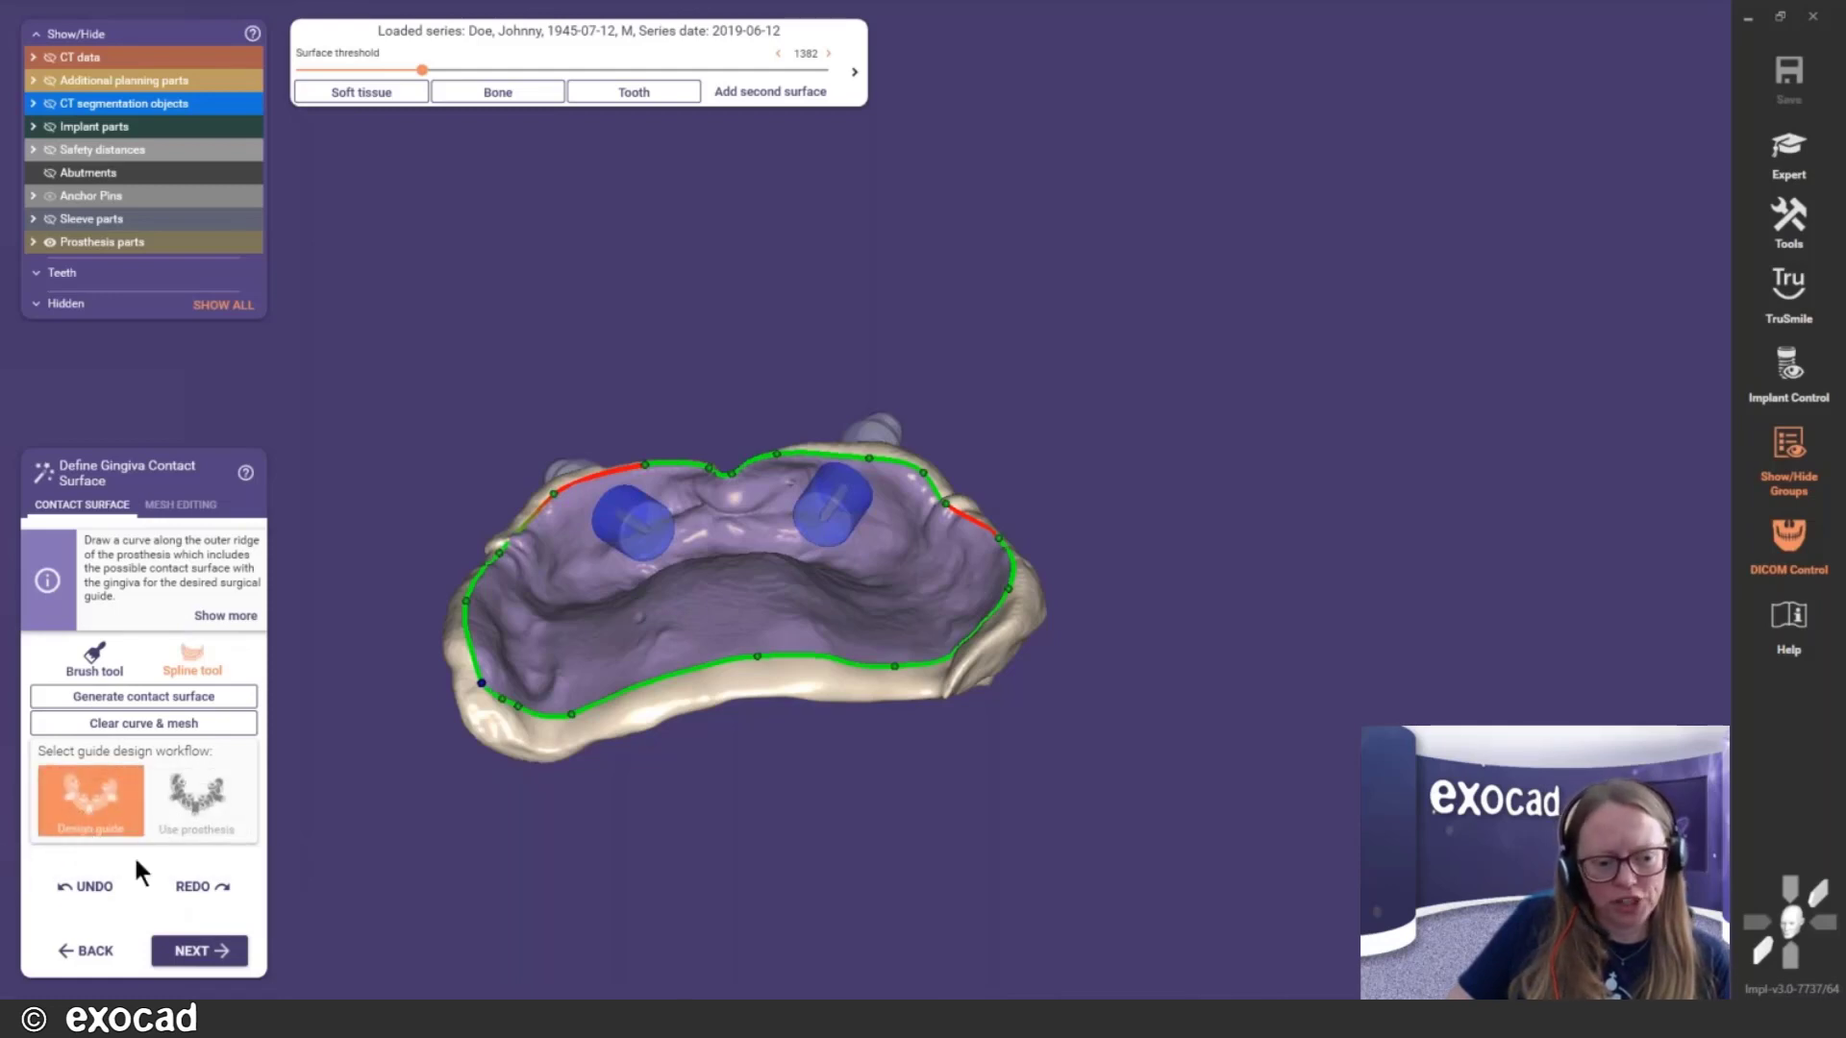
pyautogui.click(212, 950)
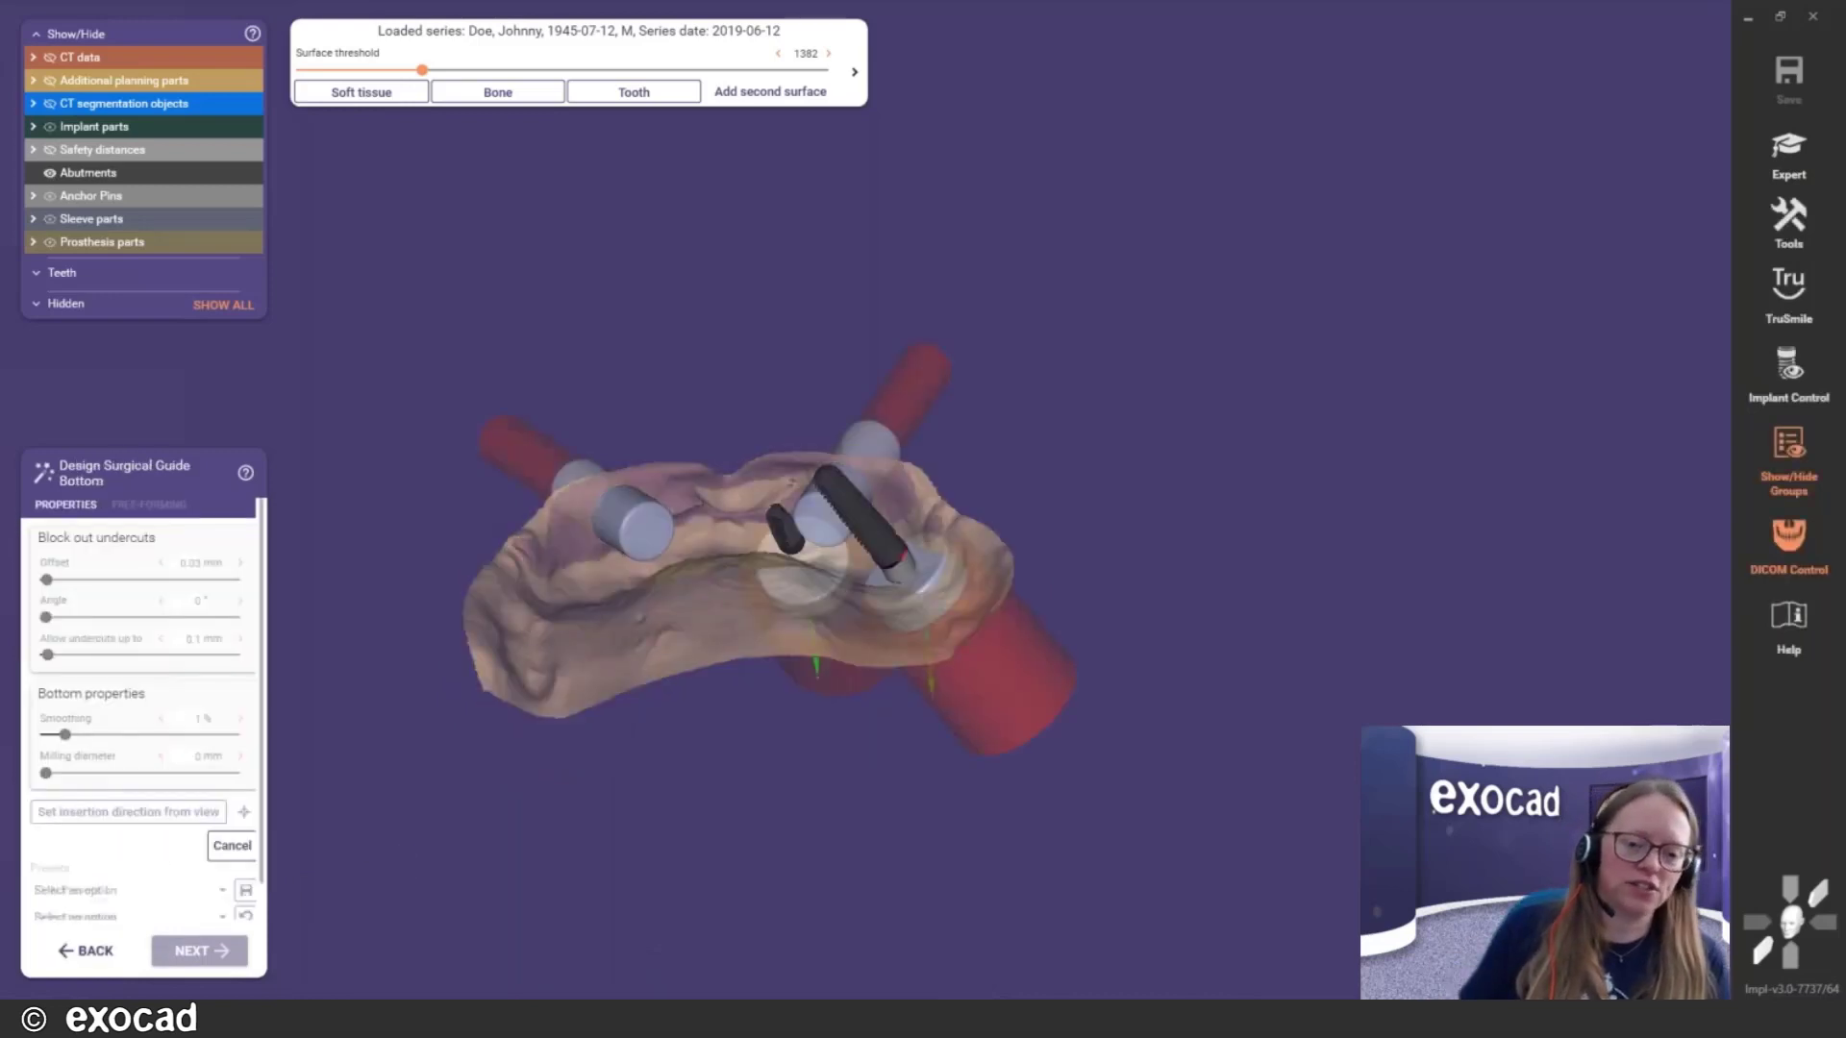
# Look straight down on the palate side of the model and set the guide's insertion direction from that view
pyautogui.moveTo(538, 279); pyautogui.dragTo(655, 257, button='right')
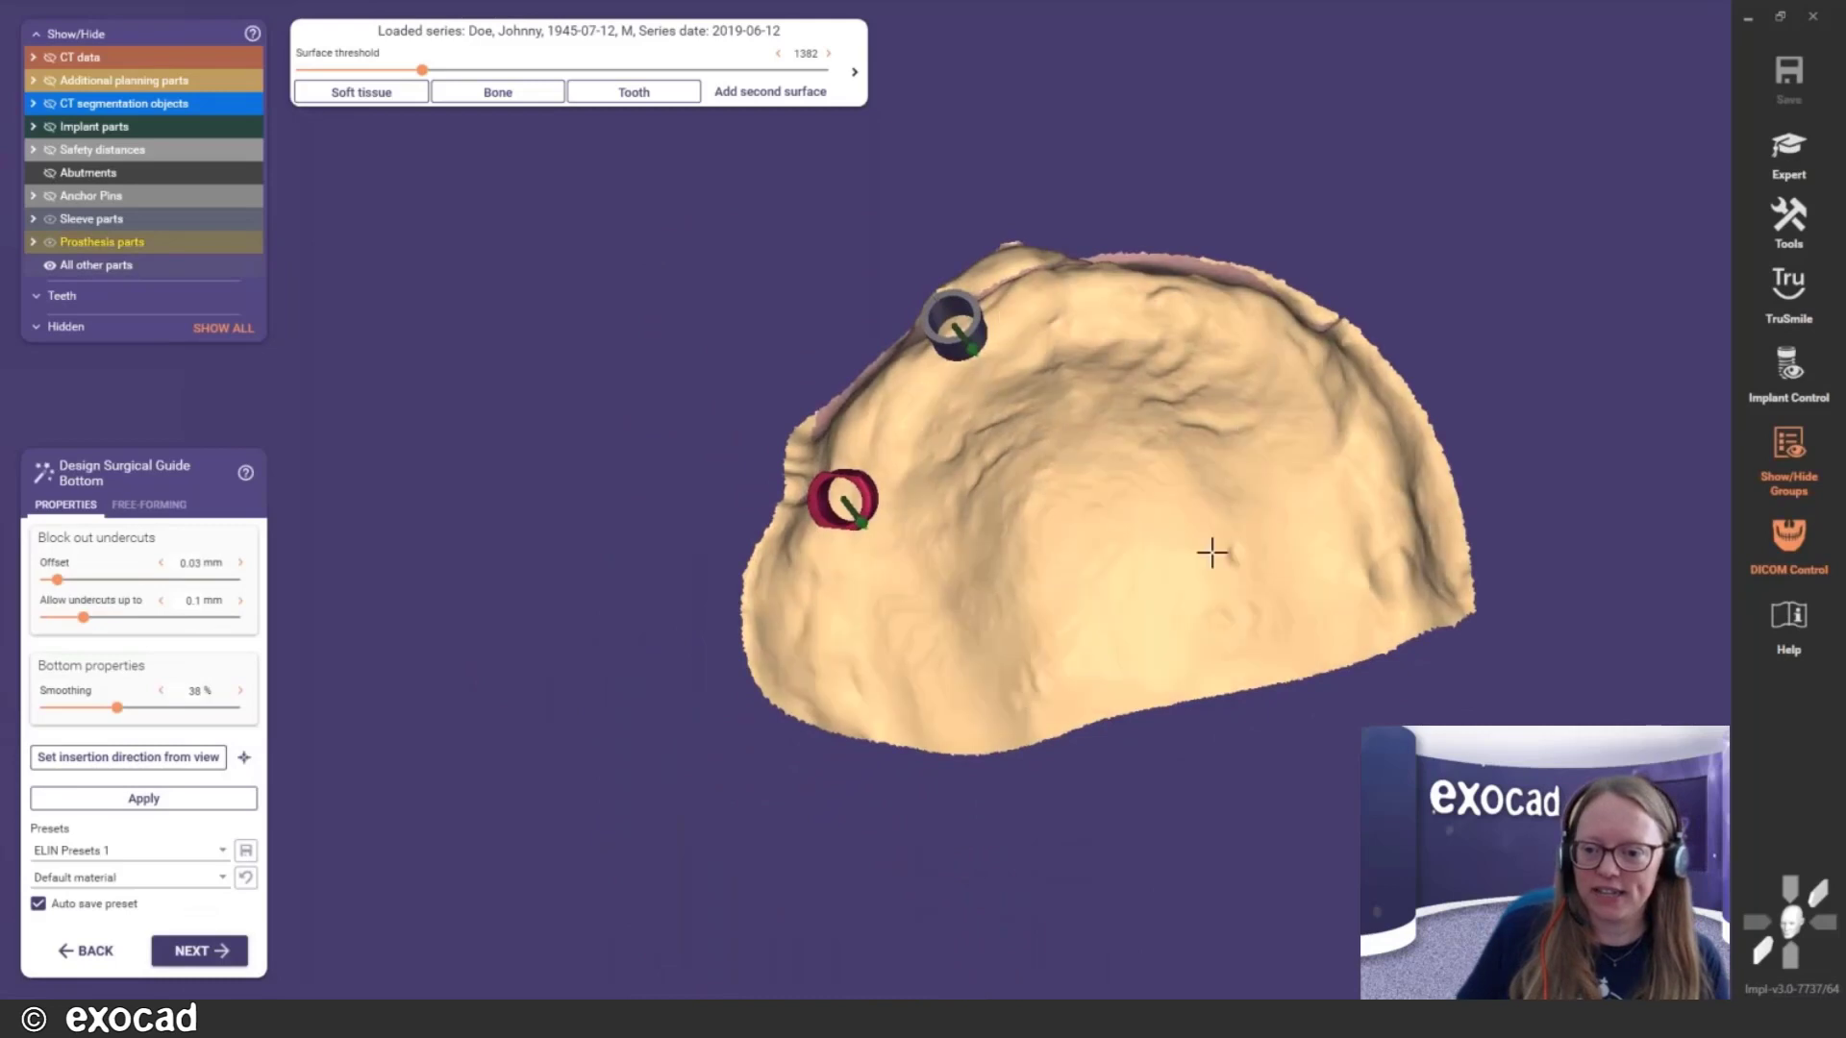
pyautogui.moveTo(1175, 568); pyautogui.dragTo(880, 618, button='right')
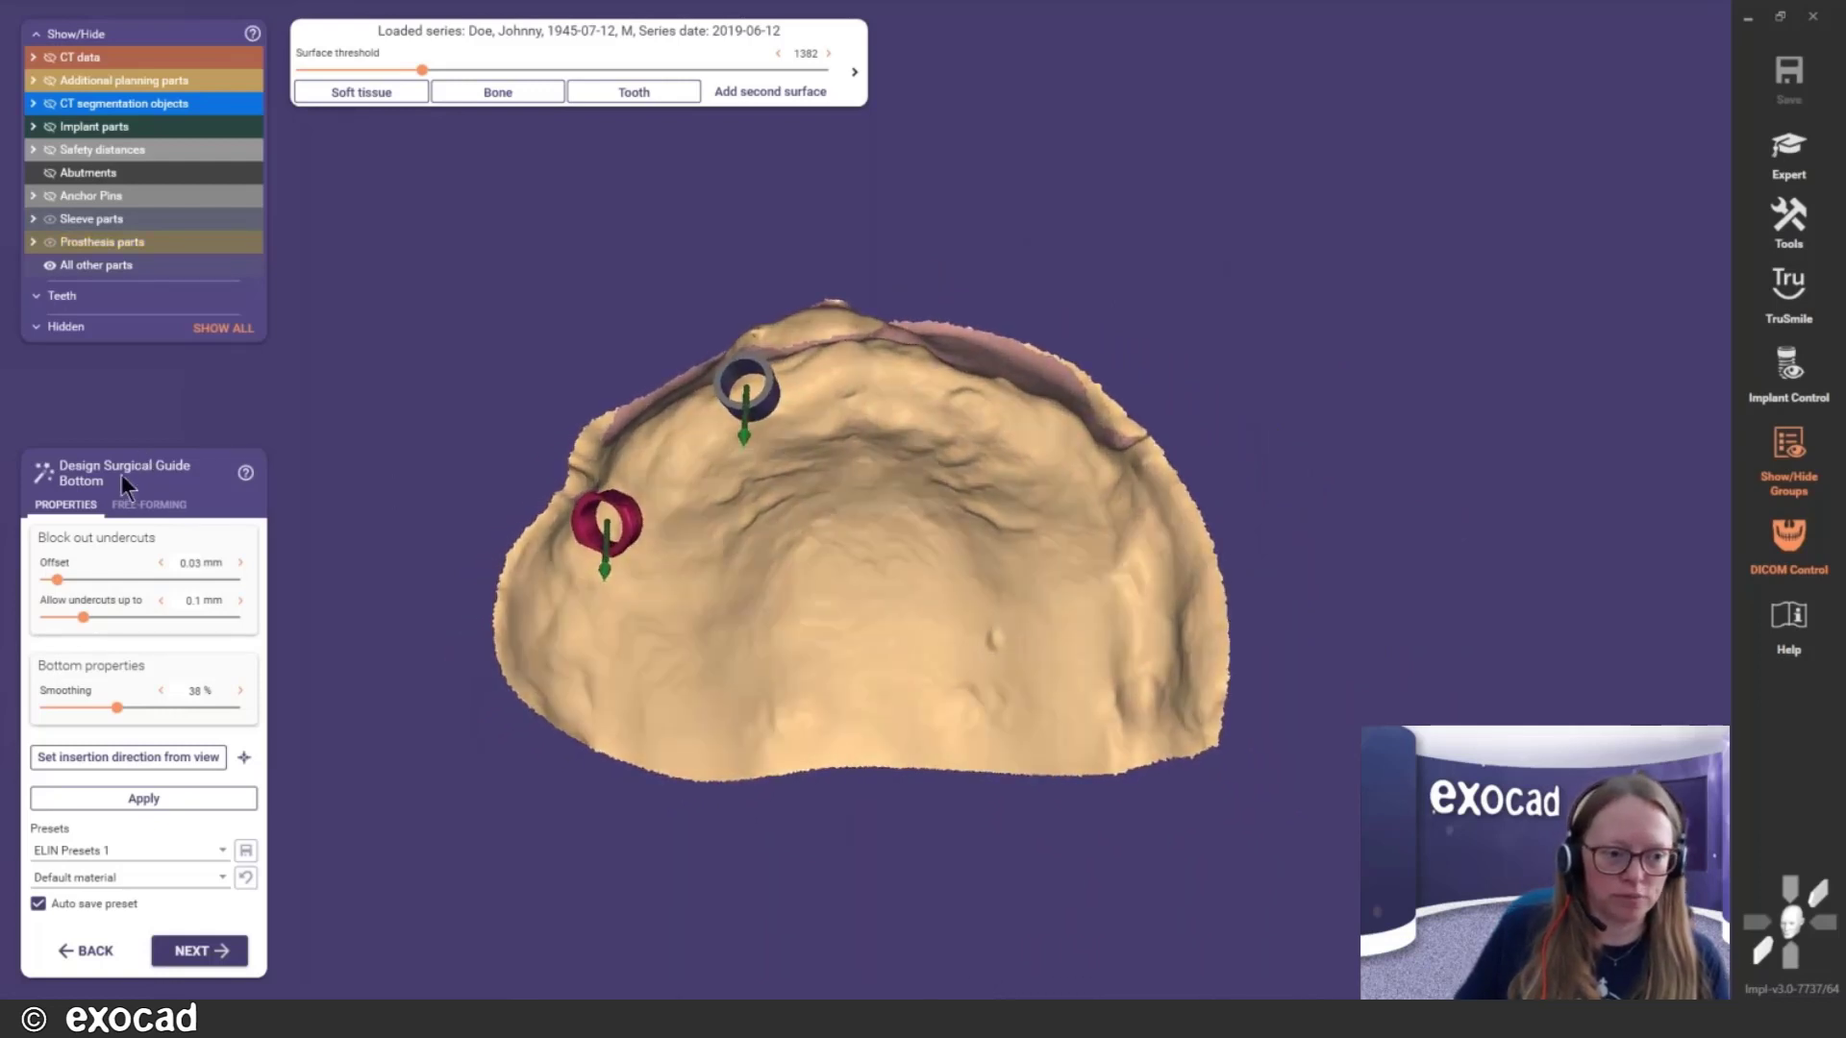
pyautogui.moveTo(1045, 472); pyautogui.dragTo(1019, 504, button='right')
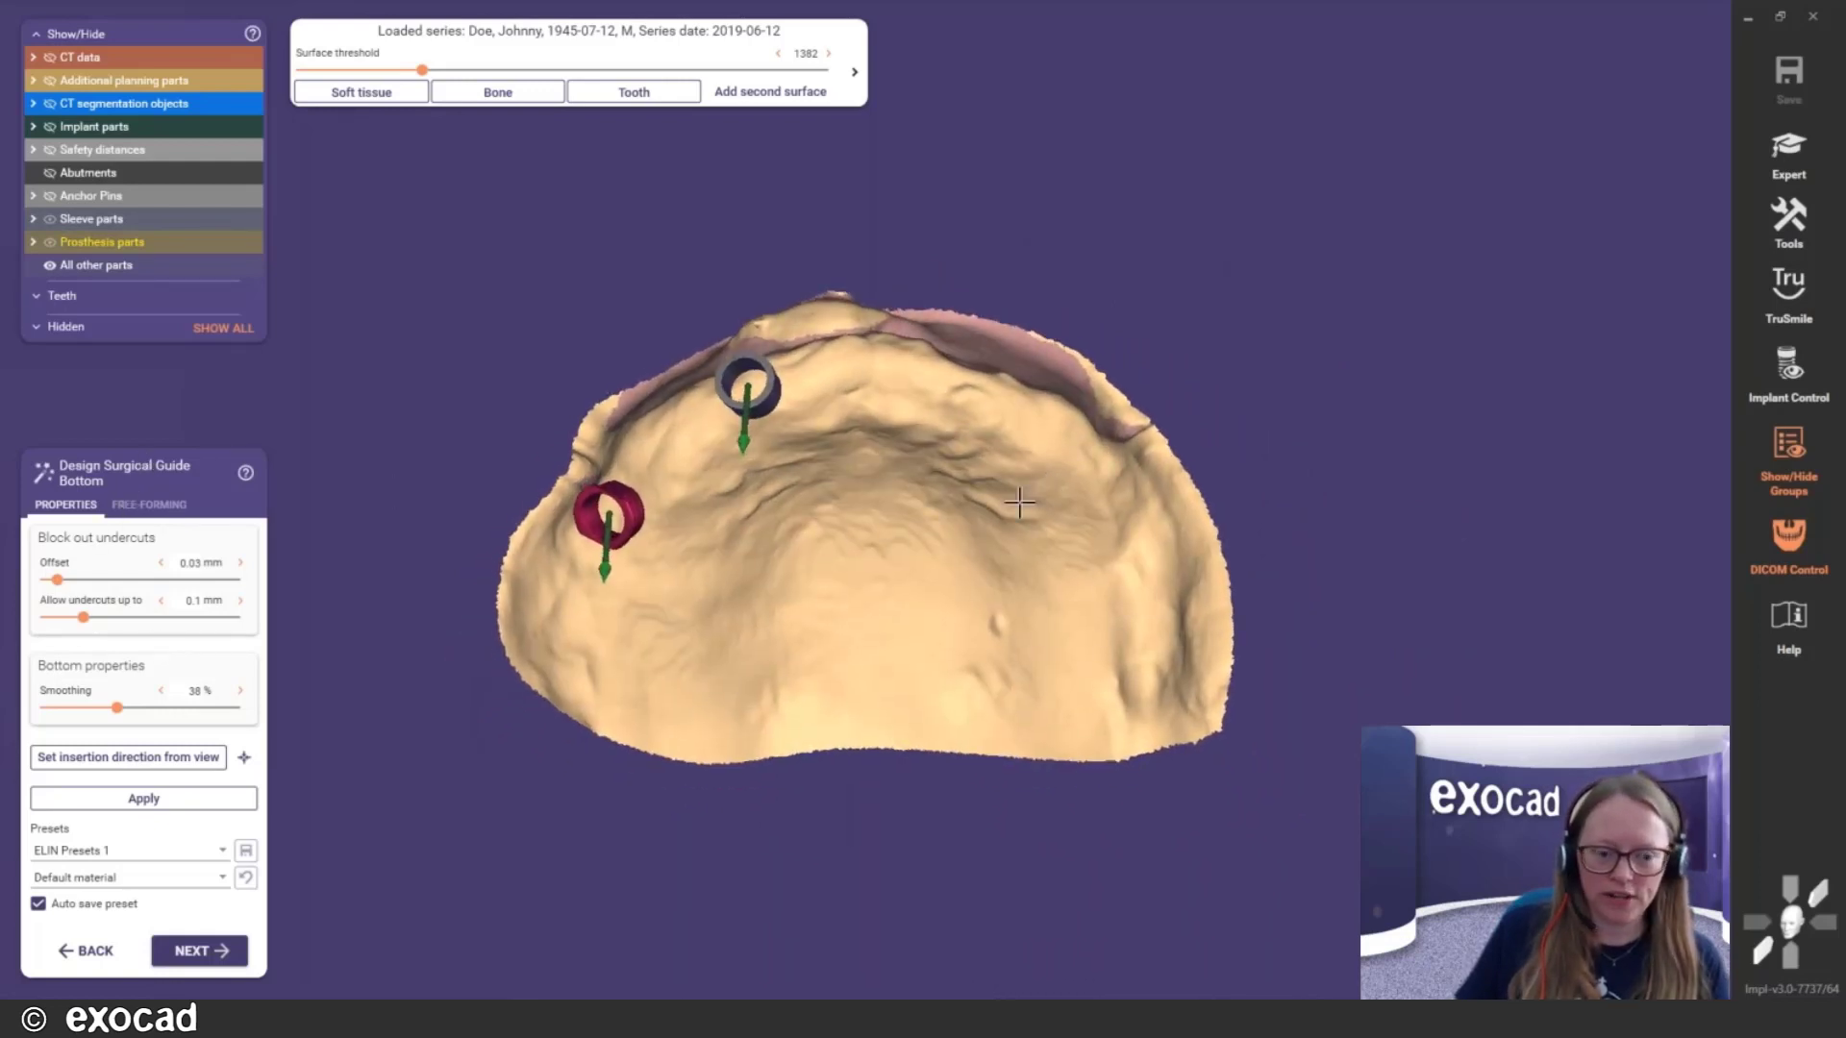
pyautogui.click(140, 760)
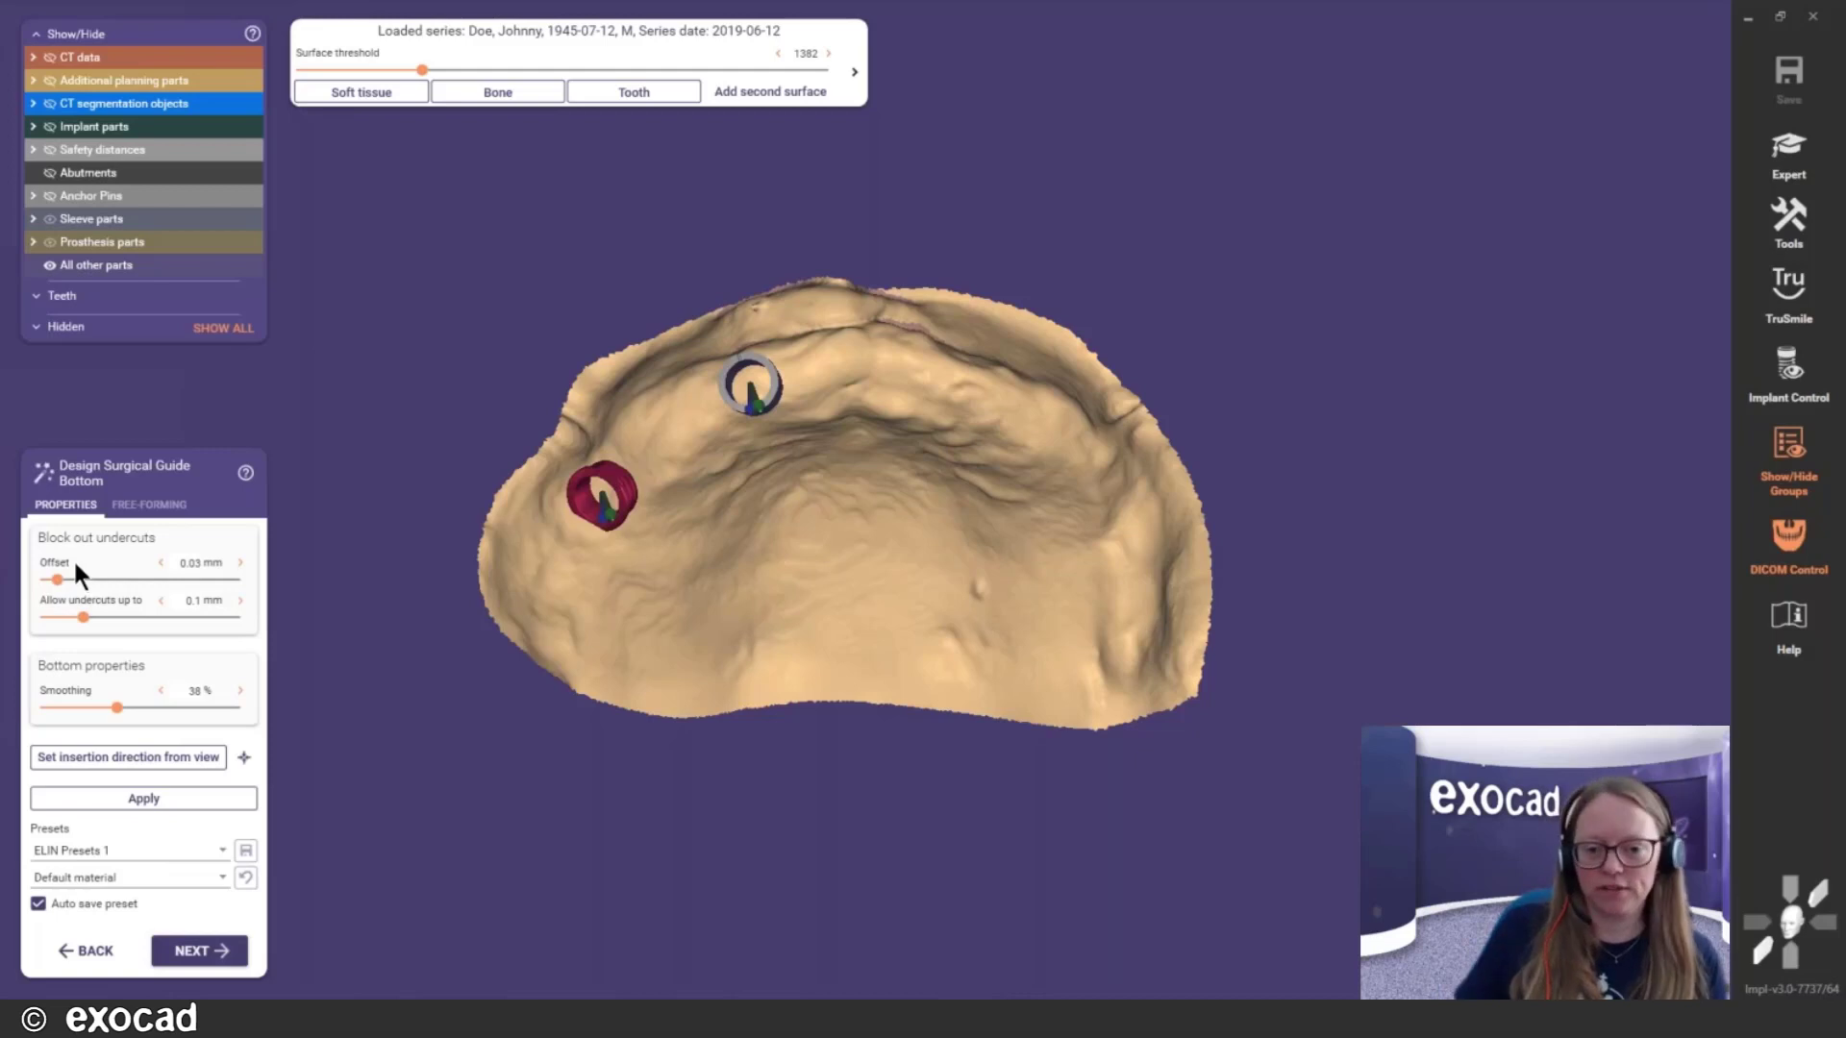
# Set the undercut block-out offset to 0.01 mm and apply the settings to generate the guide bottom
pyautogui.moveTo(780, 496); pyautogui.dragTo(777, 516, button='right')
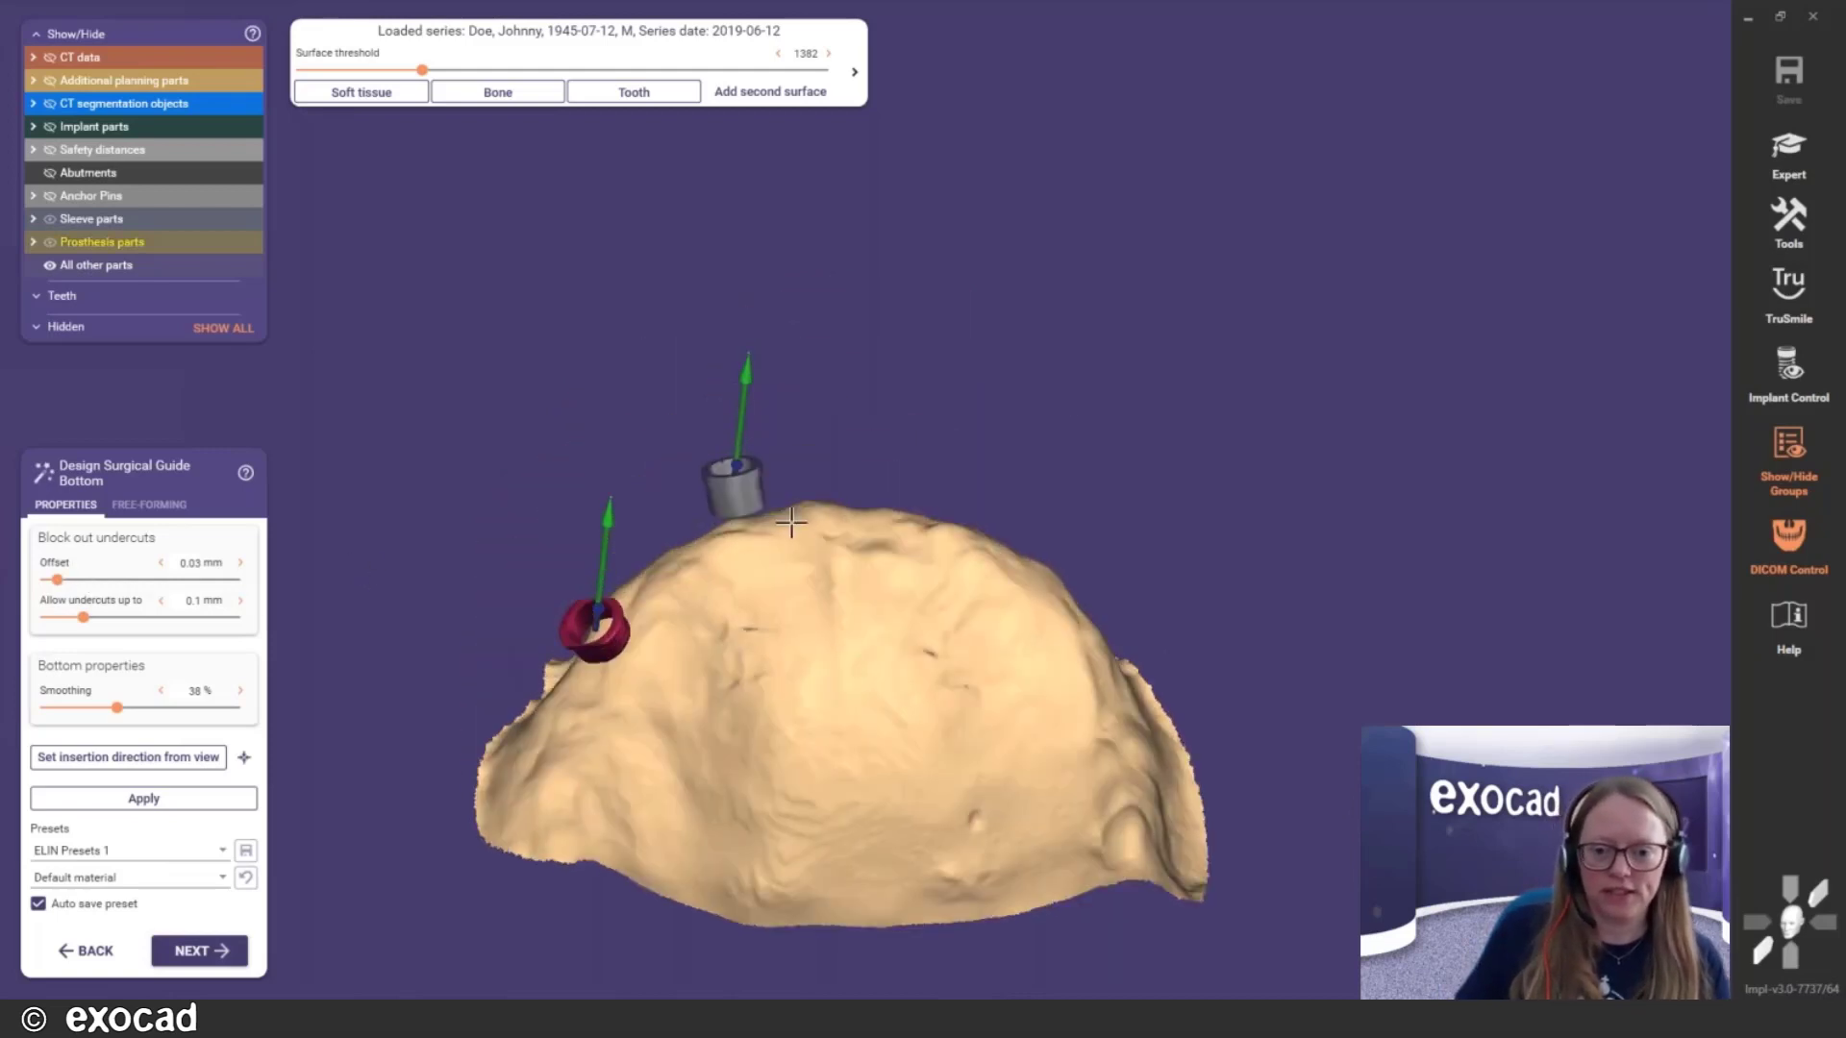
pyautogui.moveTo(813, 635); pyautogui.dragTo(808, 664, button='right')
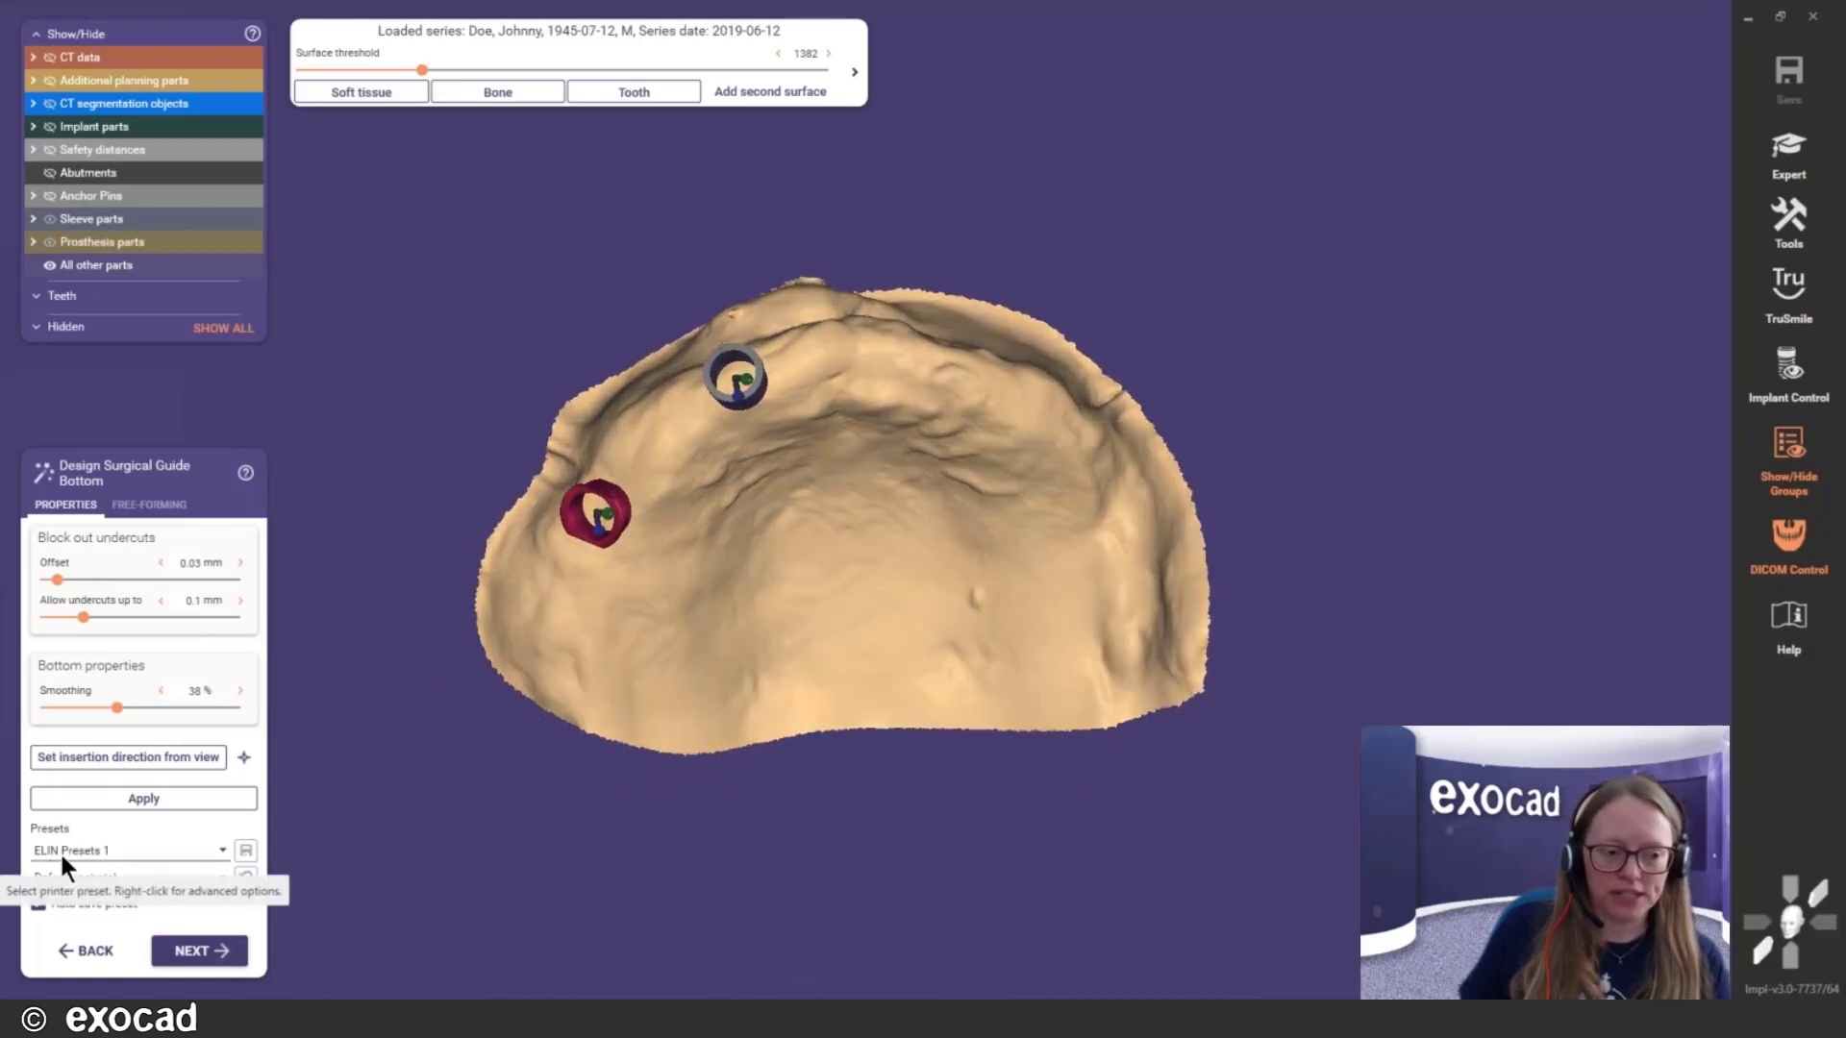
pyautogui.moveTo(58, 581); pyautogui.dragTo(70, 582)
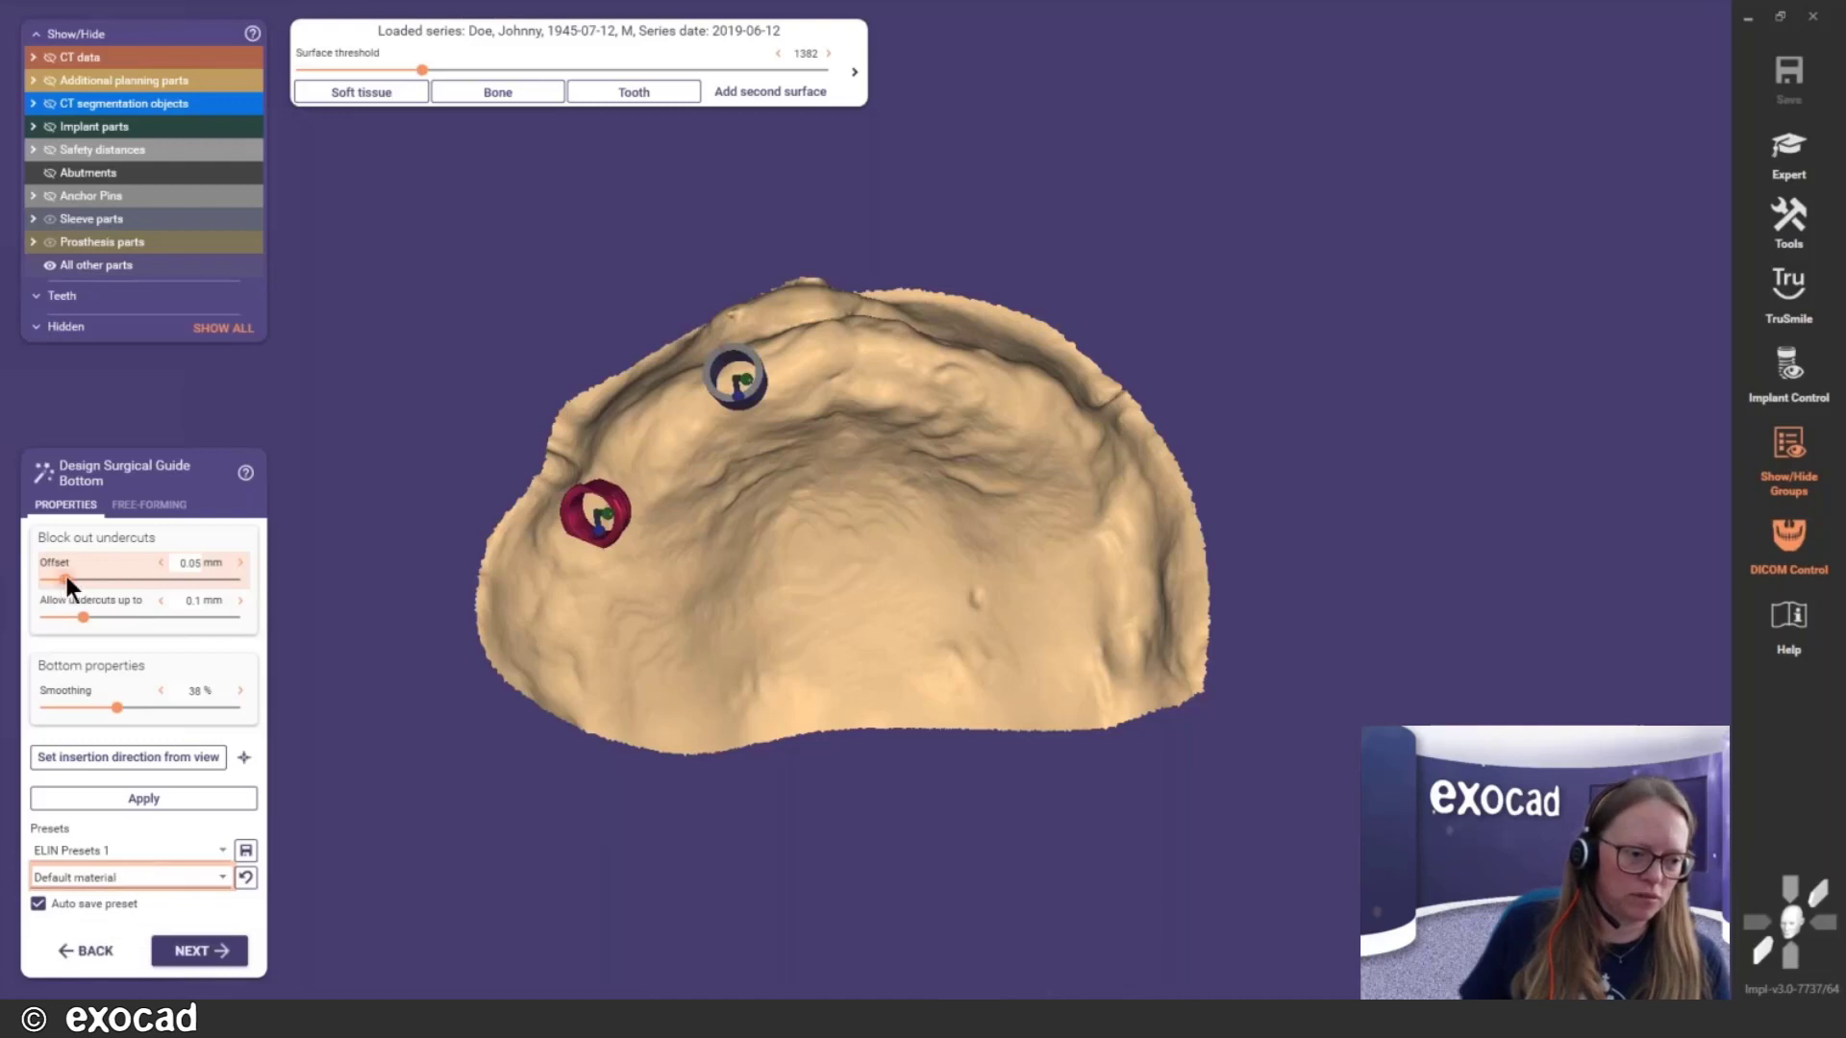
pyautogui.moveTo(56, 575); pyautogui.dragTo(45, 573)
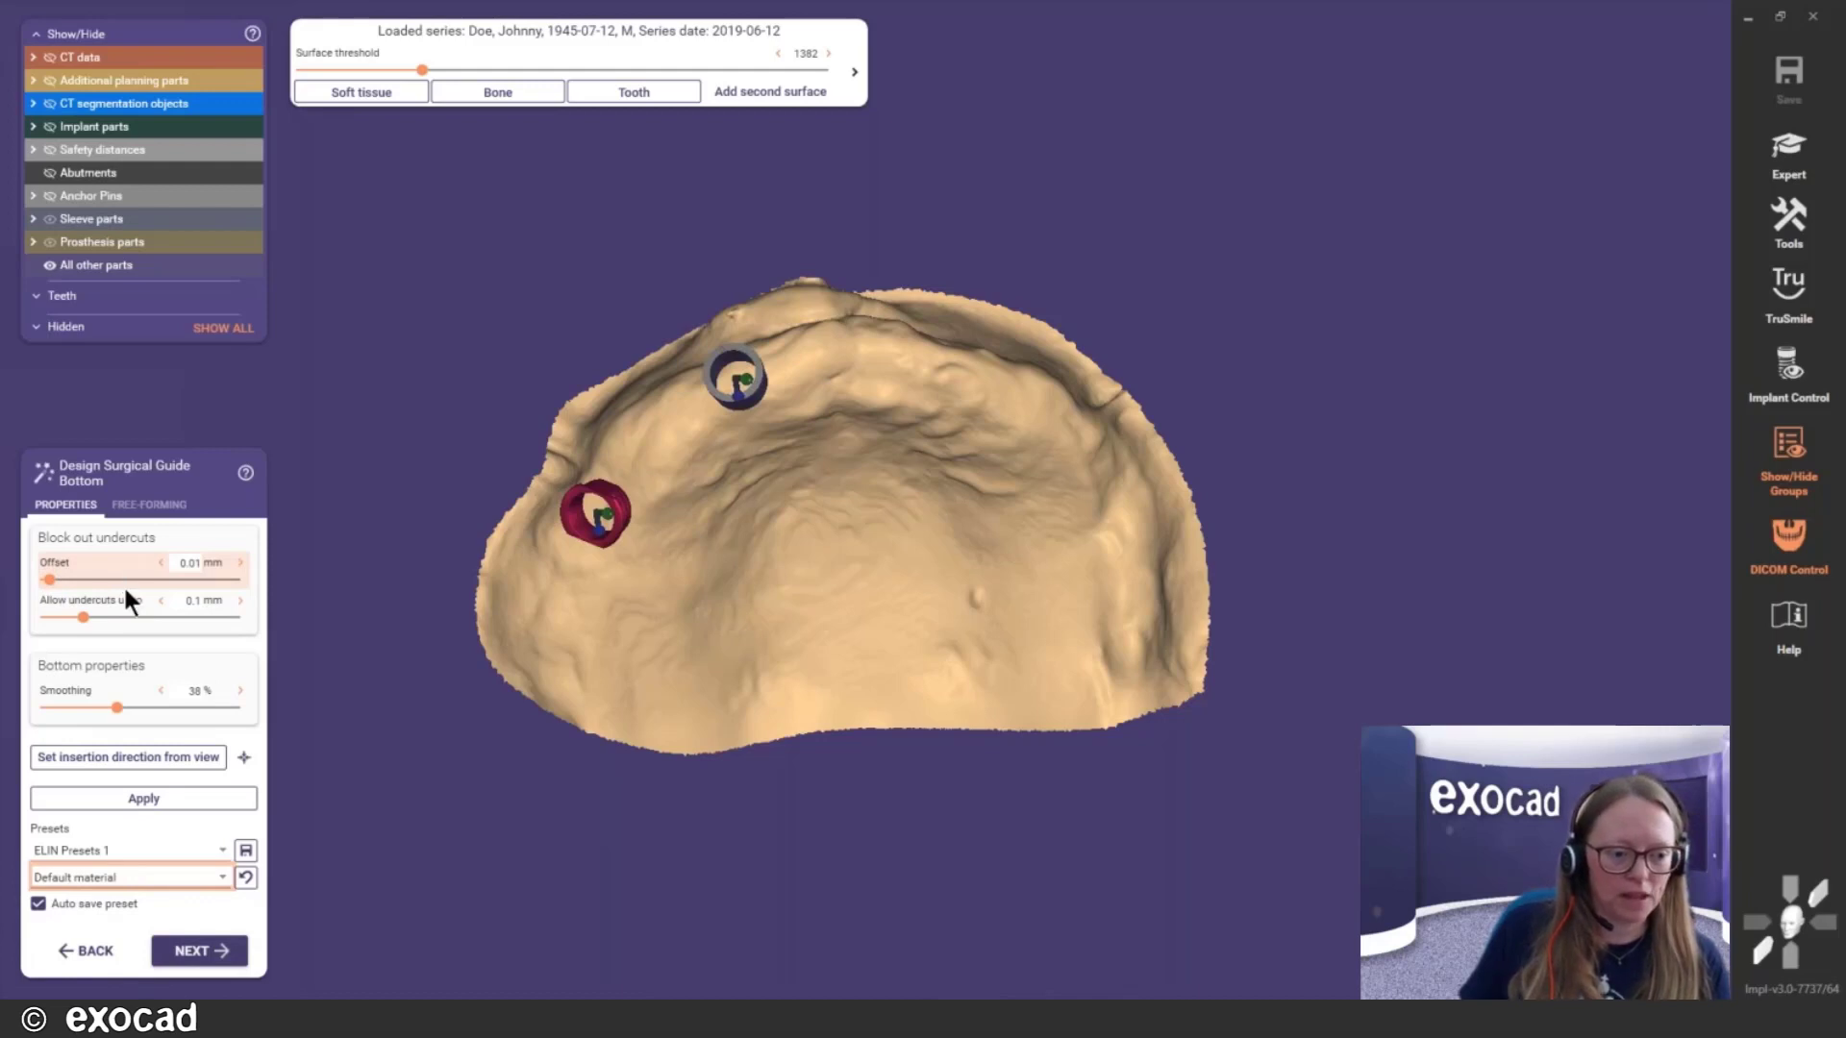
pyautogui.click(143, 798)
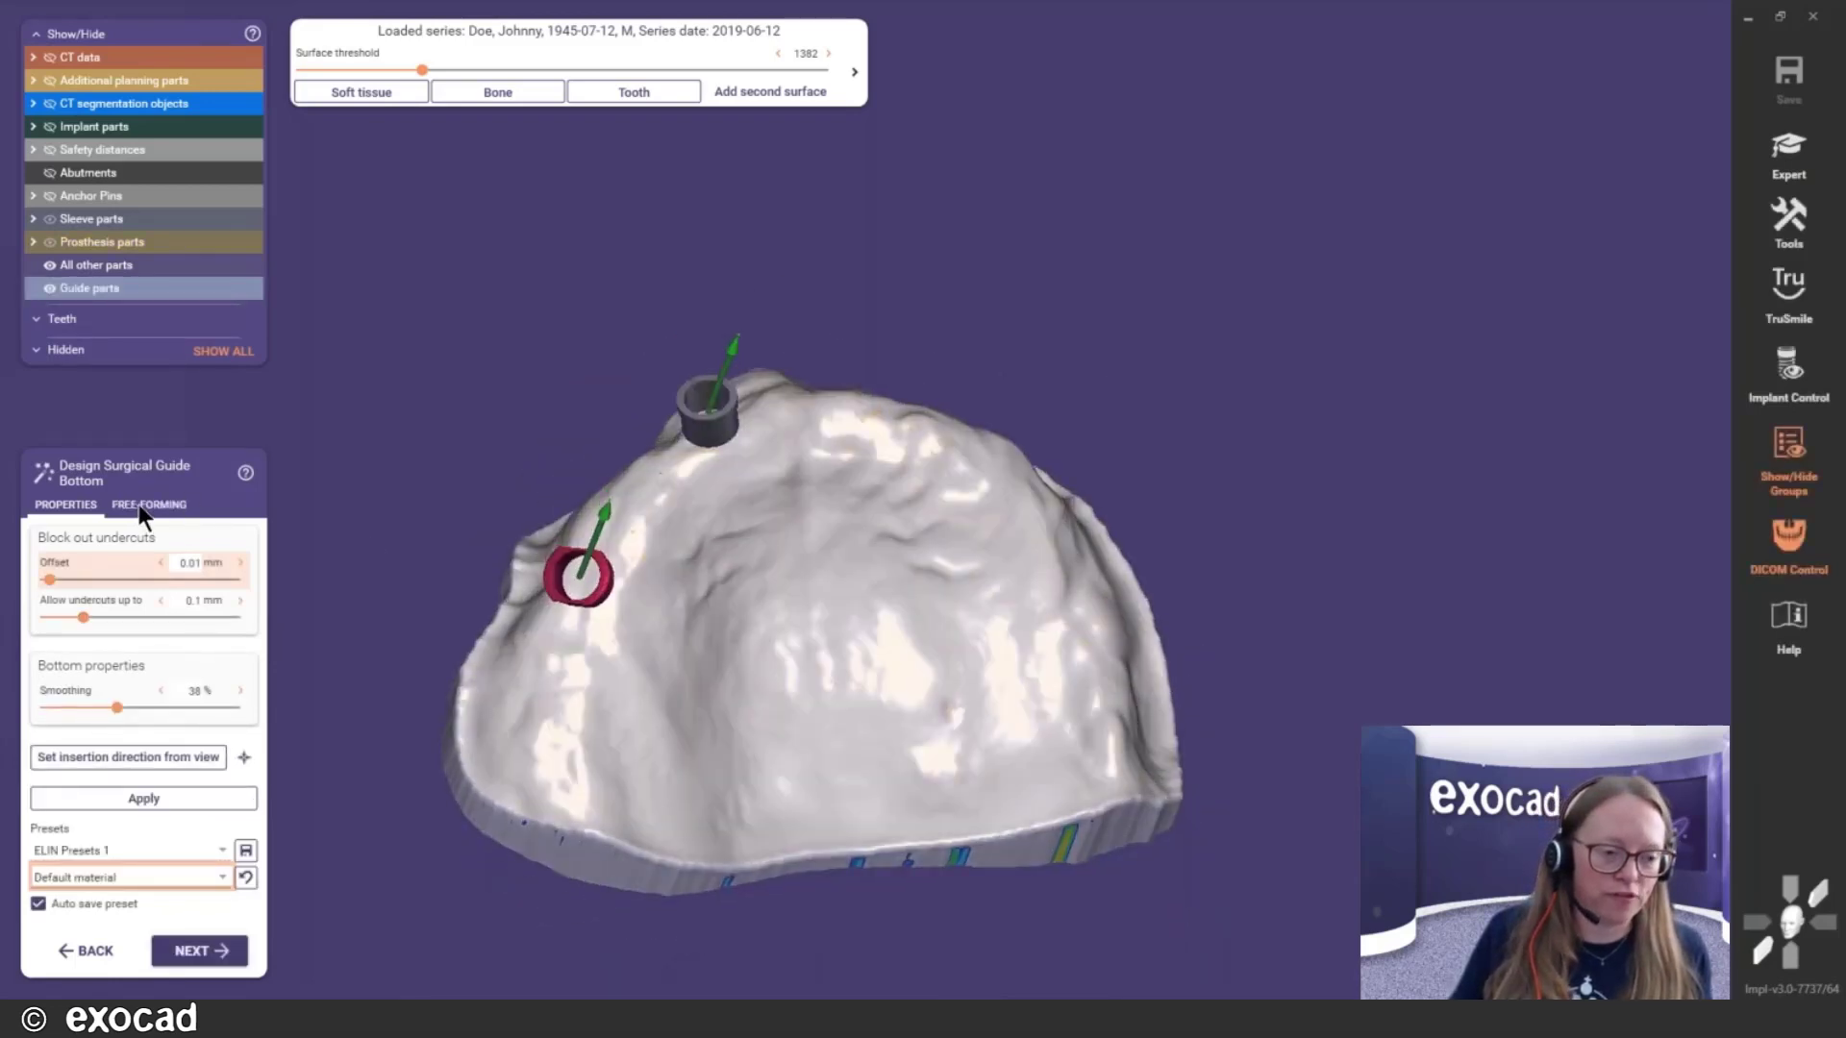
# Continue to the surgical guide top design and hide the prosthesis covering the model
pyautogui.click(212, 952)
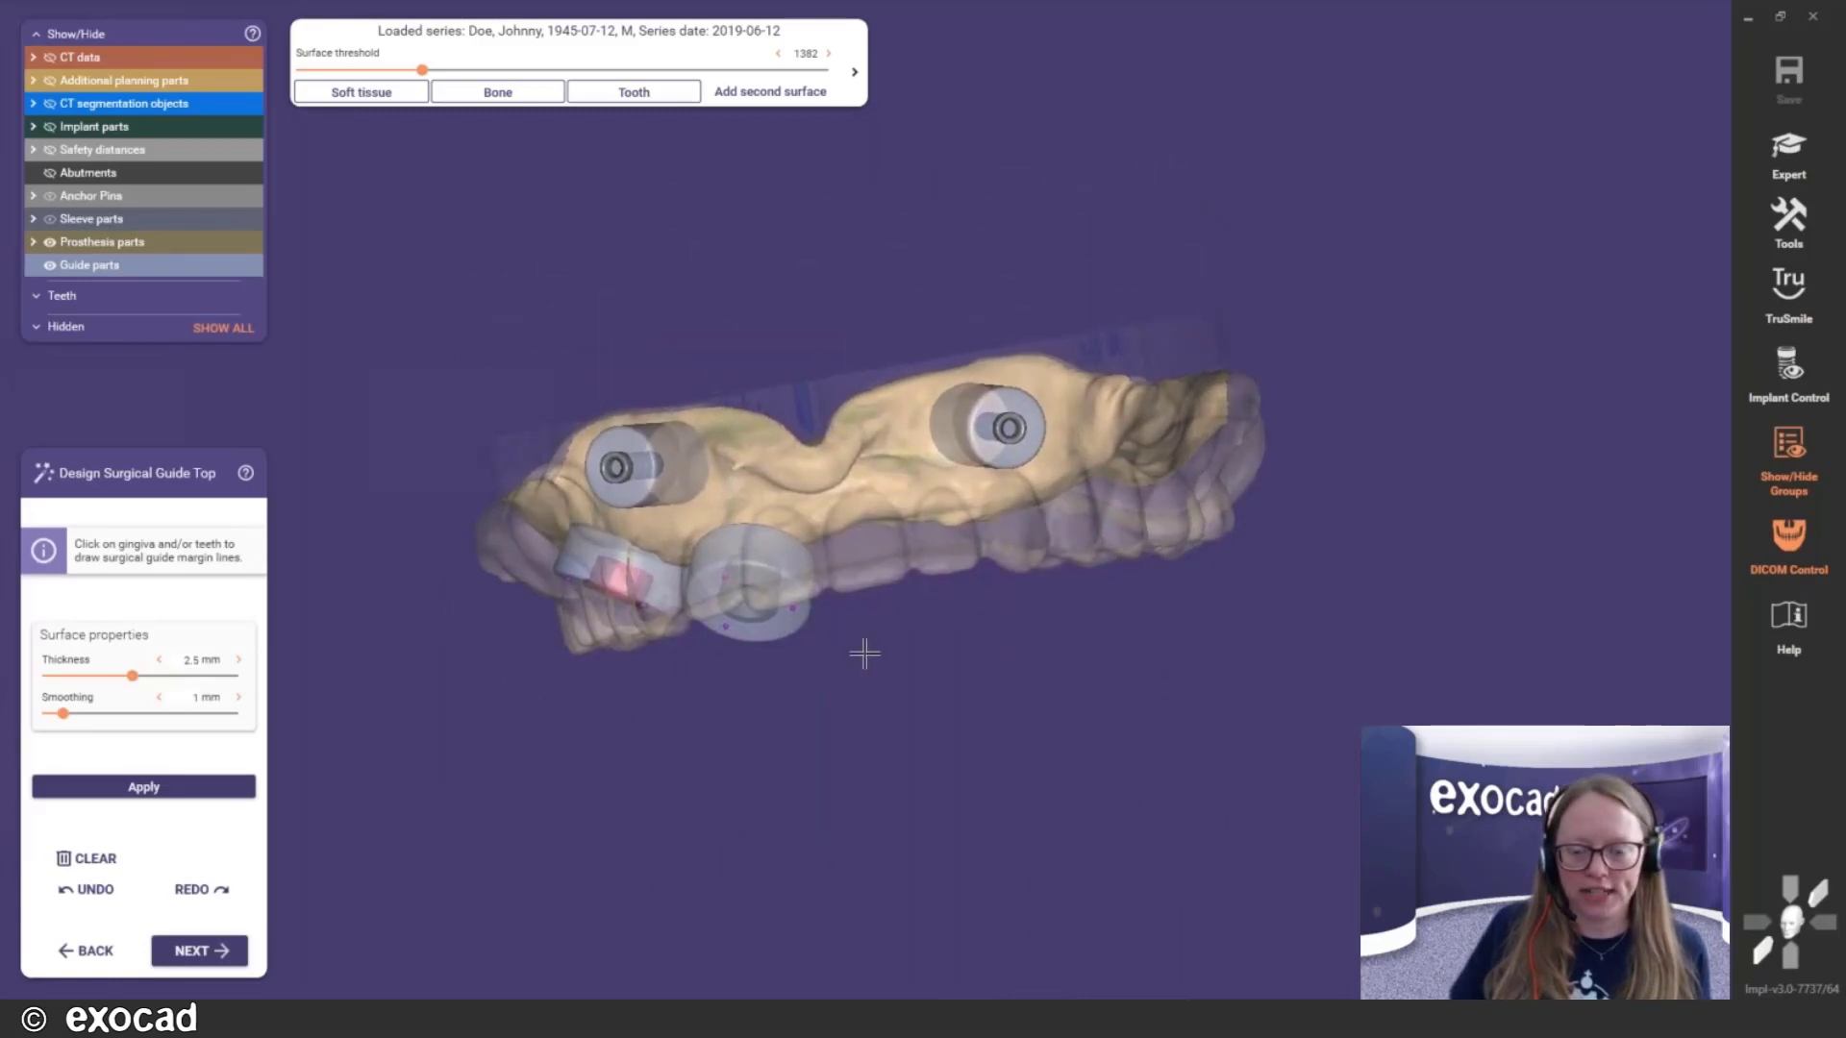
pyautogui.moveTo(864, 654); pyautogui.dragTo(1058, 571, button='right')
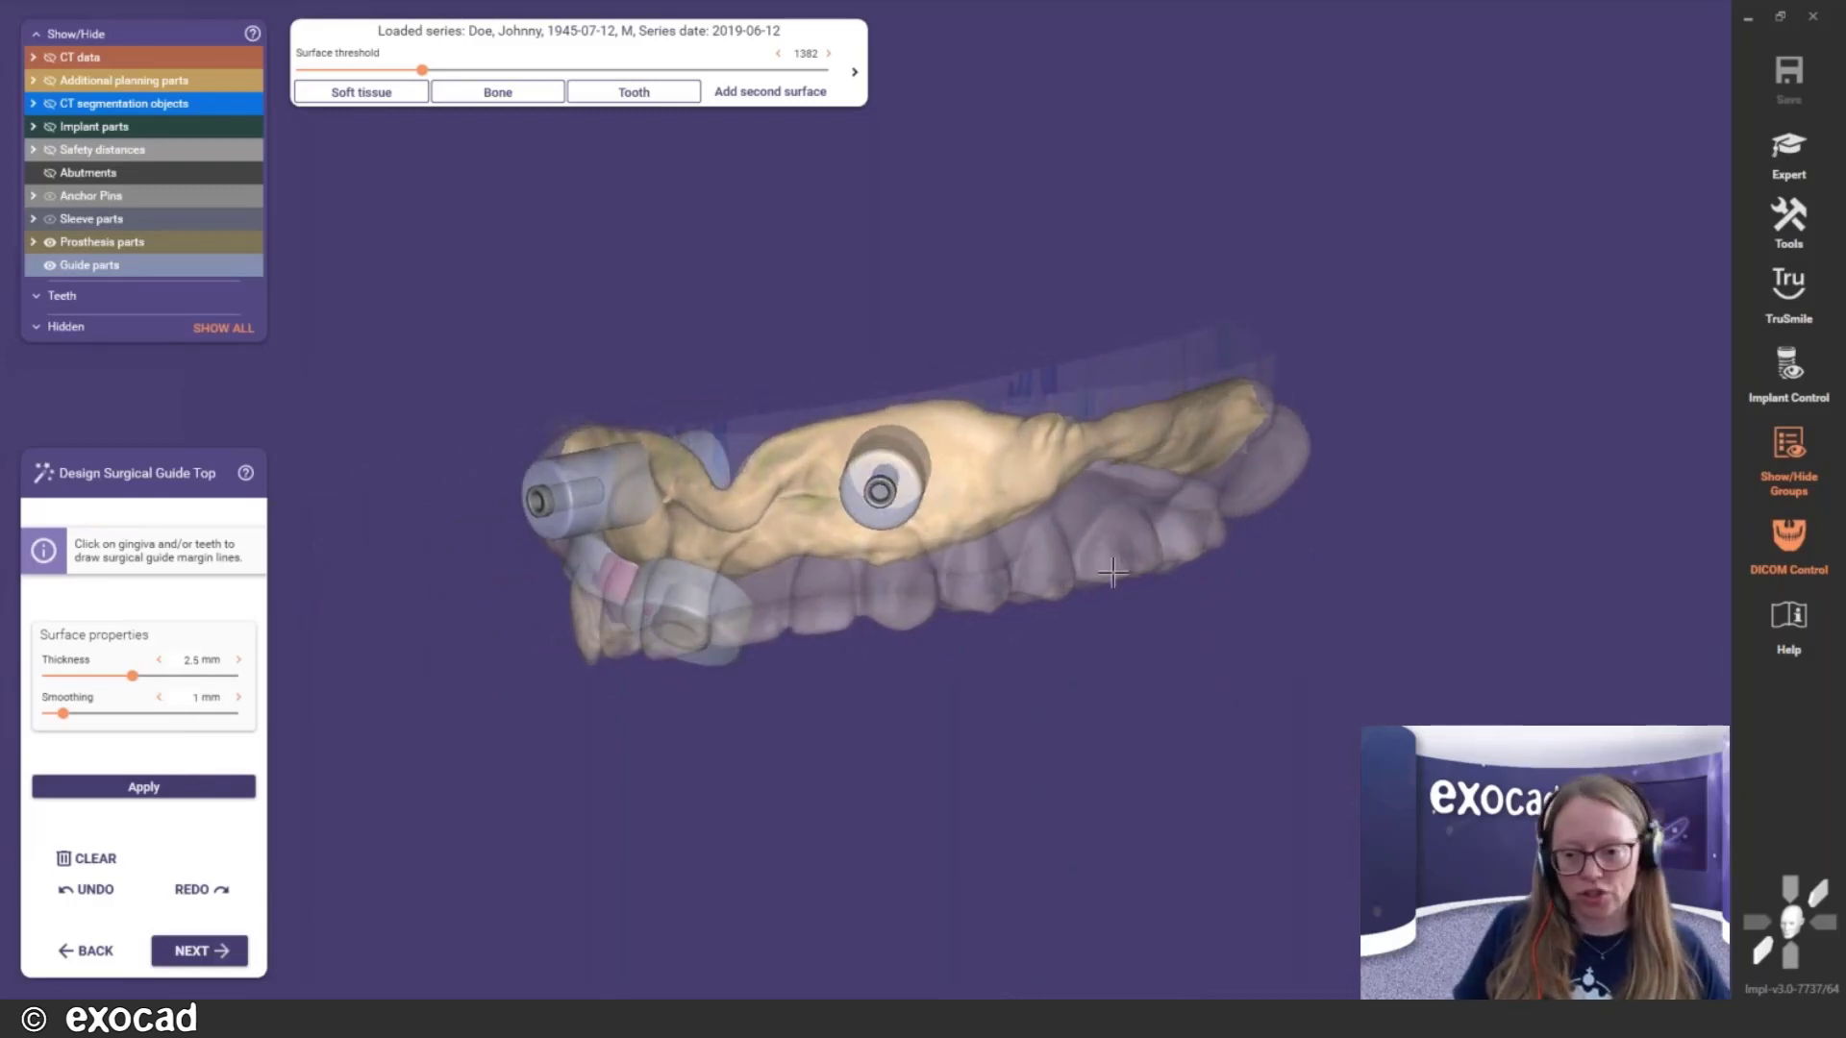
pyautogui.keyDown('ctrl'); pyautogui.scroll(-2, 1118, 518); pyautogui.keyUp('ctrl')
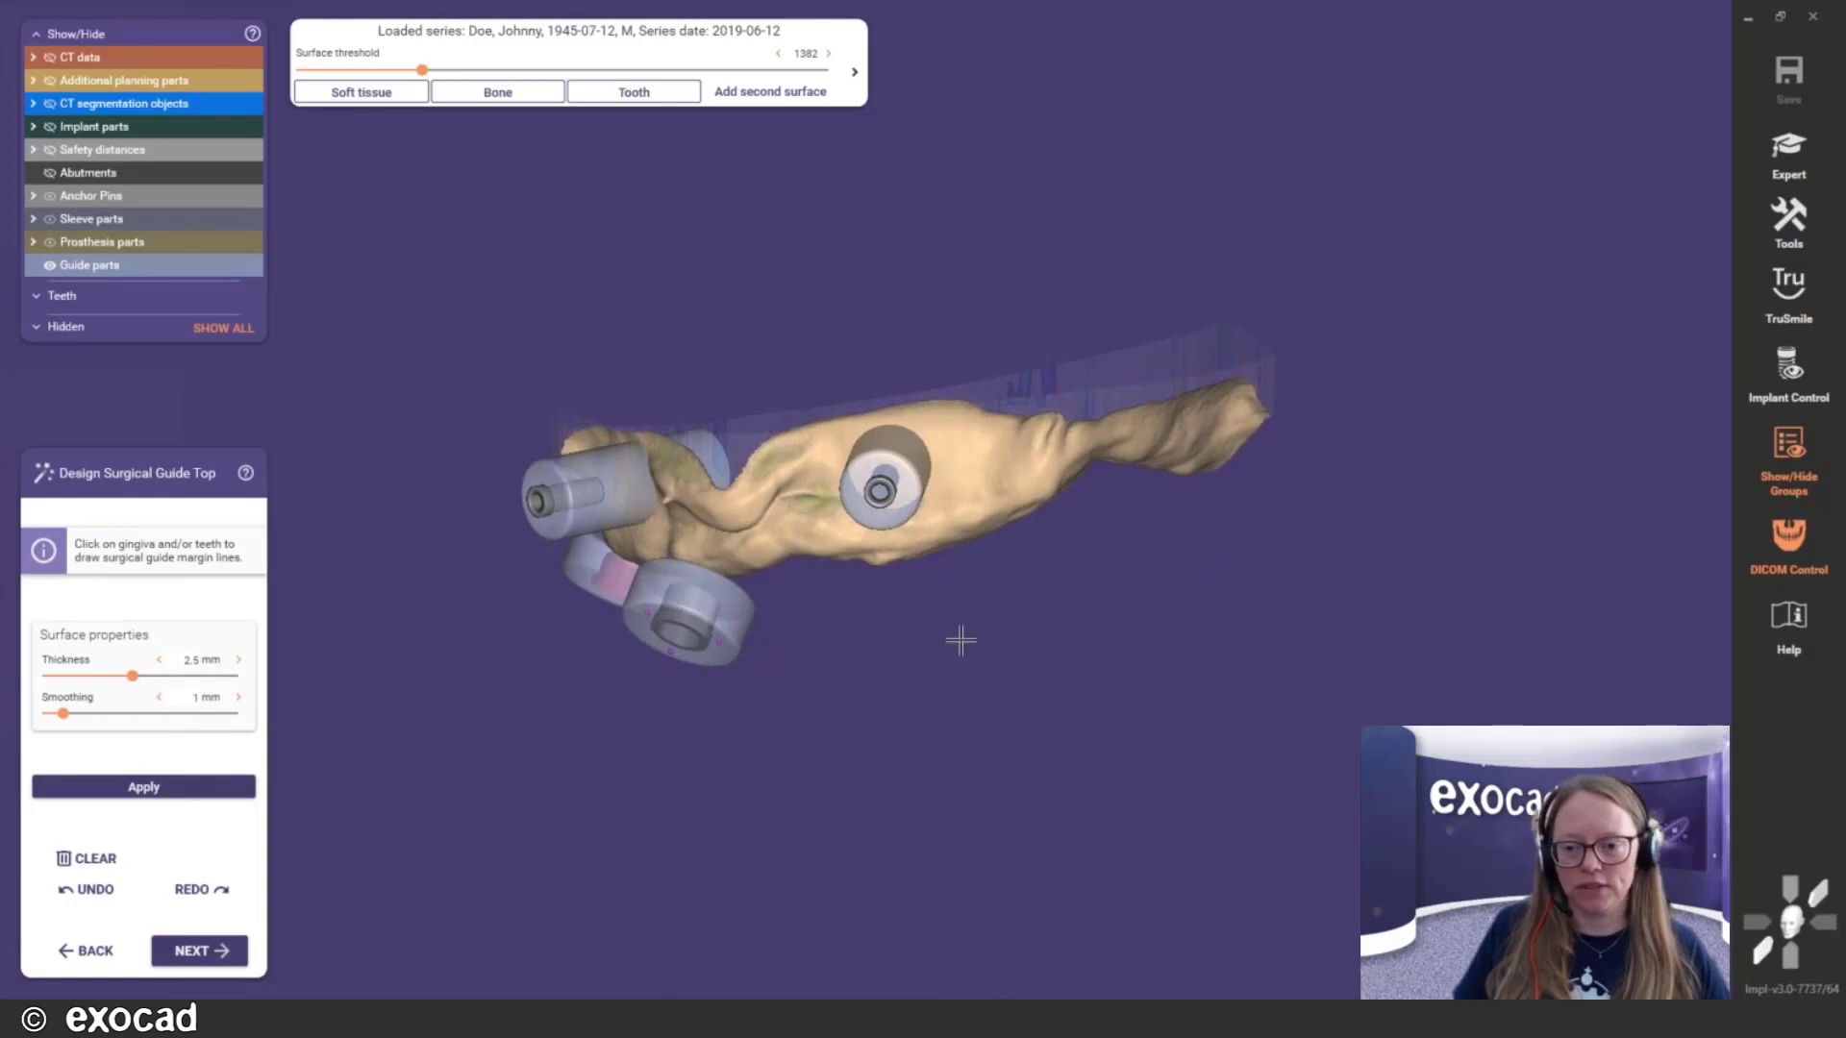
# Draw the guide margin line along the palatal side, from behind the tooth 15 sleeve to the anchor pin on the opposite side
pyautogui.moveTo(965, 634); pyautogui.dragTo(956, 626, button='right')
pyautogui.moveTo(957, 627); pyautogui.dragTo(875, 525, button='middle')
pyautogui.moveTo(876, 525); pyautogui.dragTo(593, 844, button='right')
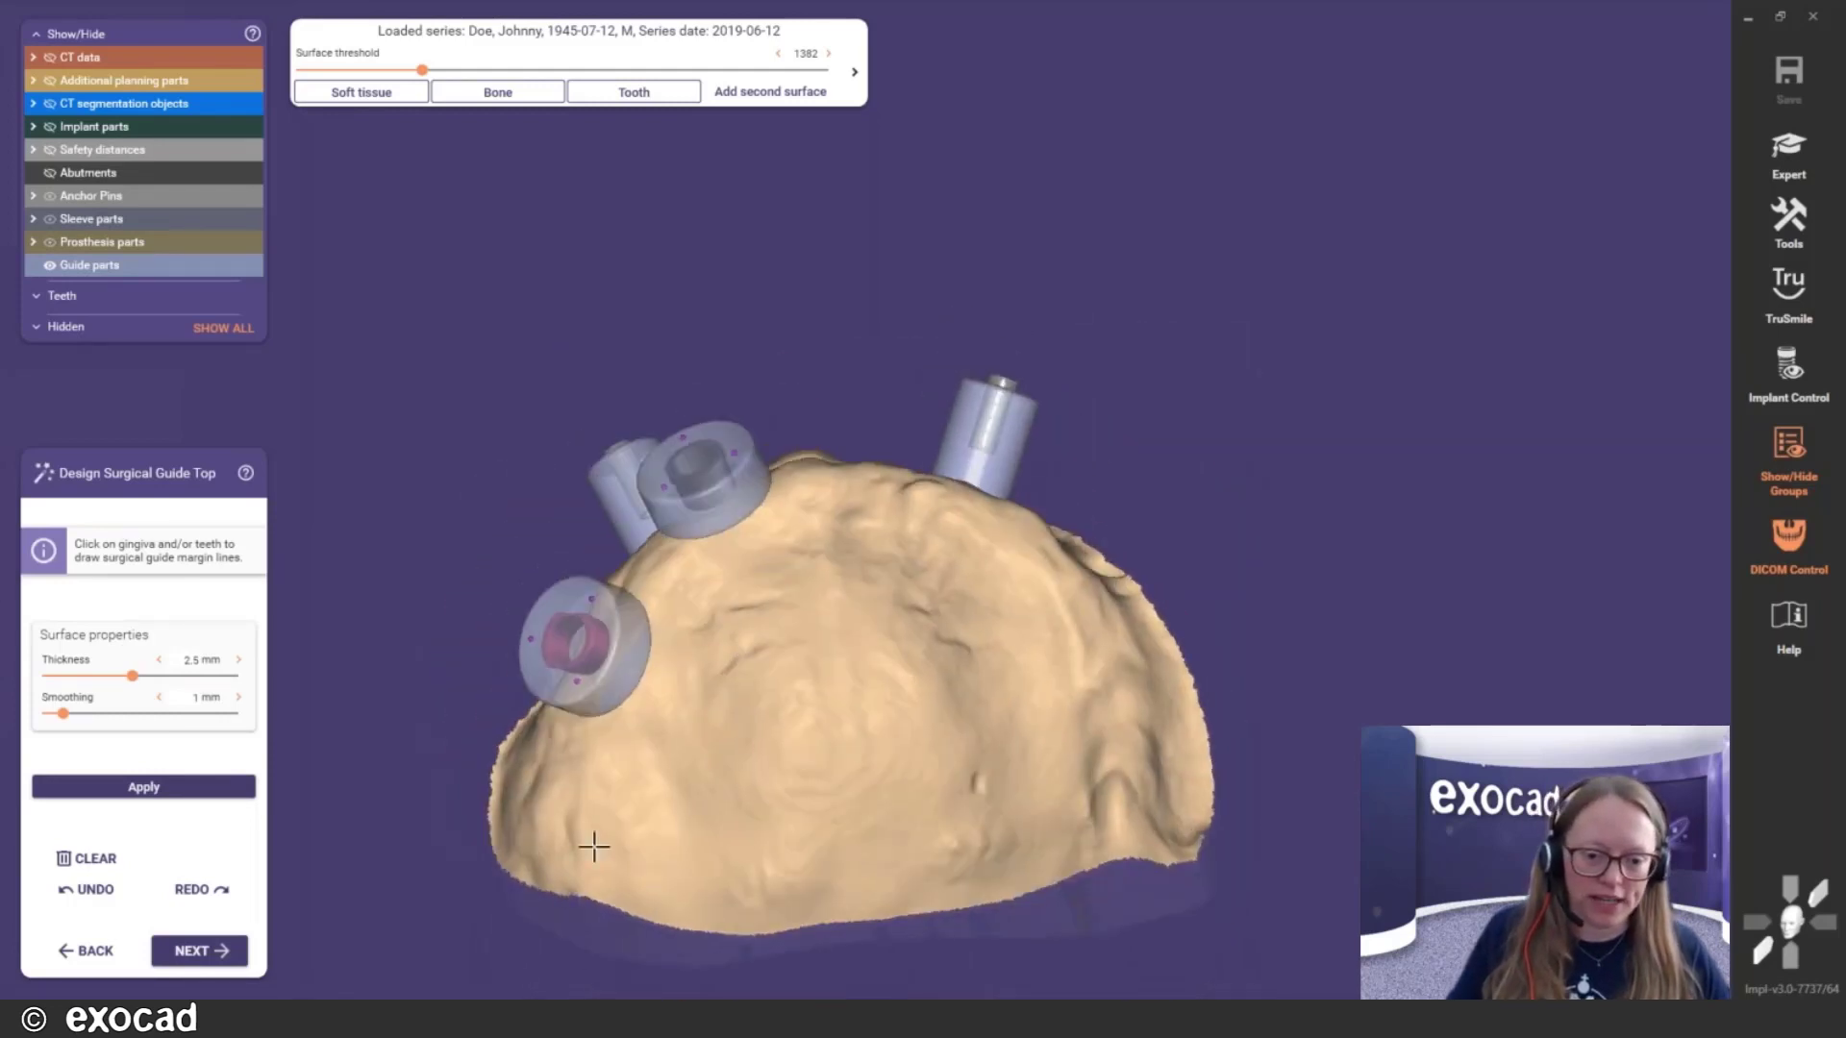
pyautogui.click(590, 794)
pyautogui.click(649, 766)
pyautogui.click(692, 688)
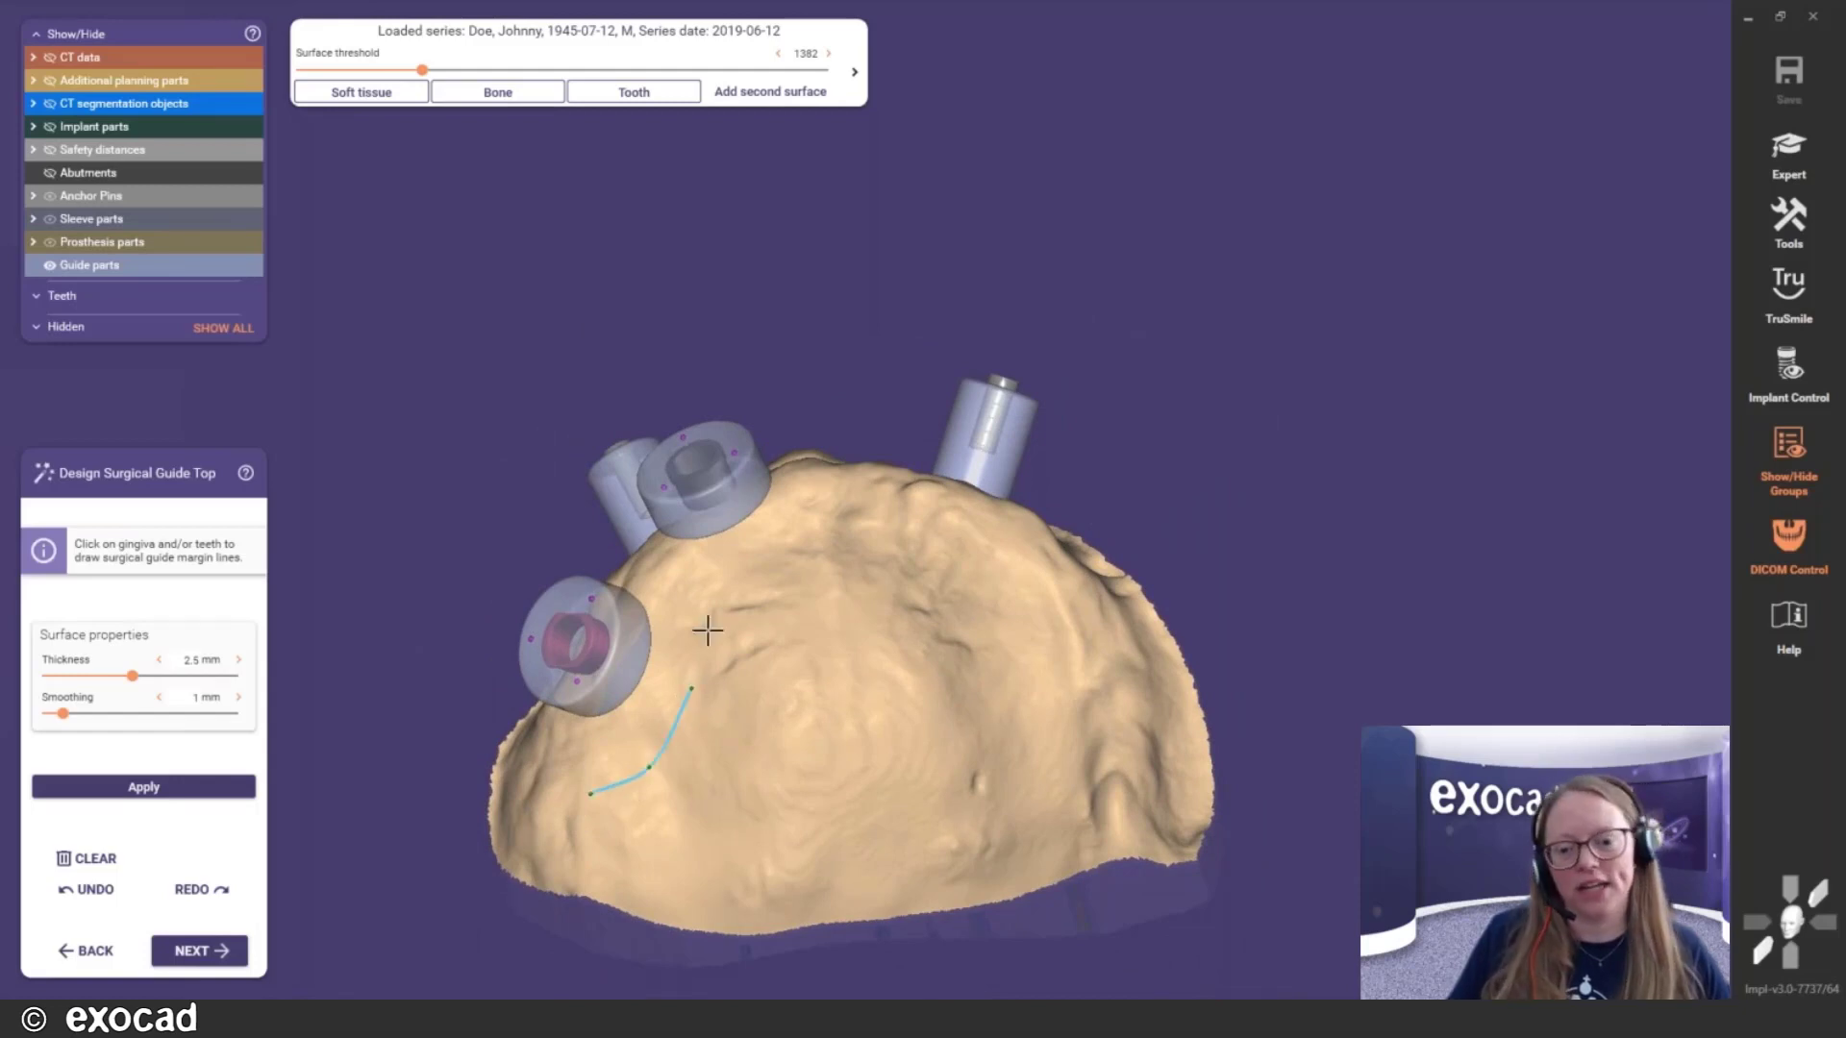
pyautogui.click(718, 604)
pyautogui.click(752, 544)
pyautogui.click(831, 522)
pyautogui.click(924, 546)
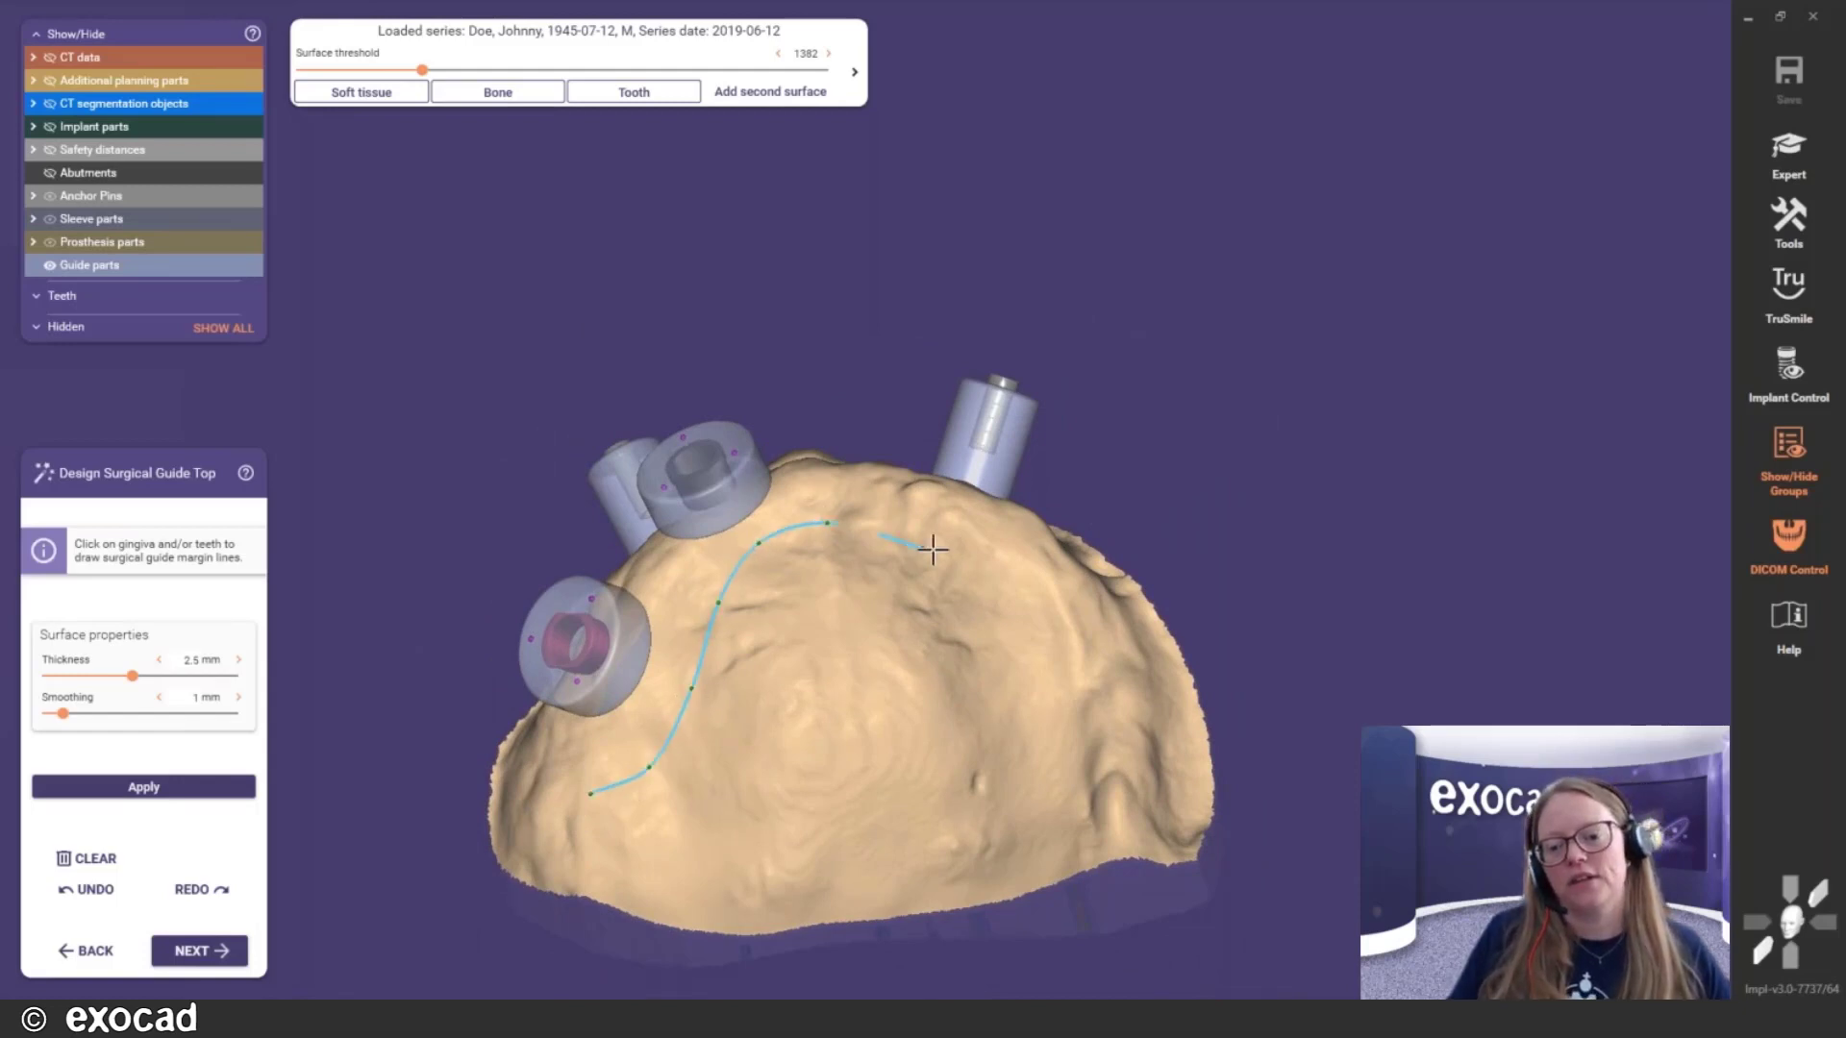
pyautogui.click(991, 554)
# Continue the margin line around the back of the anchor pin opposite the sleeves and onto the front buccal gingiva
pyautogui.moveTo(1017, 575); pyautogui.dragTo(996, 622, button='right')
pyautogui.click(1023, 614)
pyautogui.click(1026, 537)
pyautogui.click(999, 608)
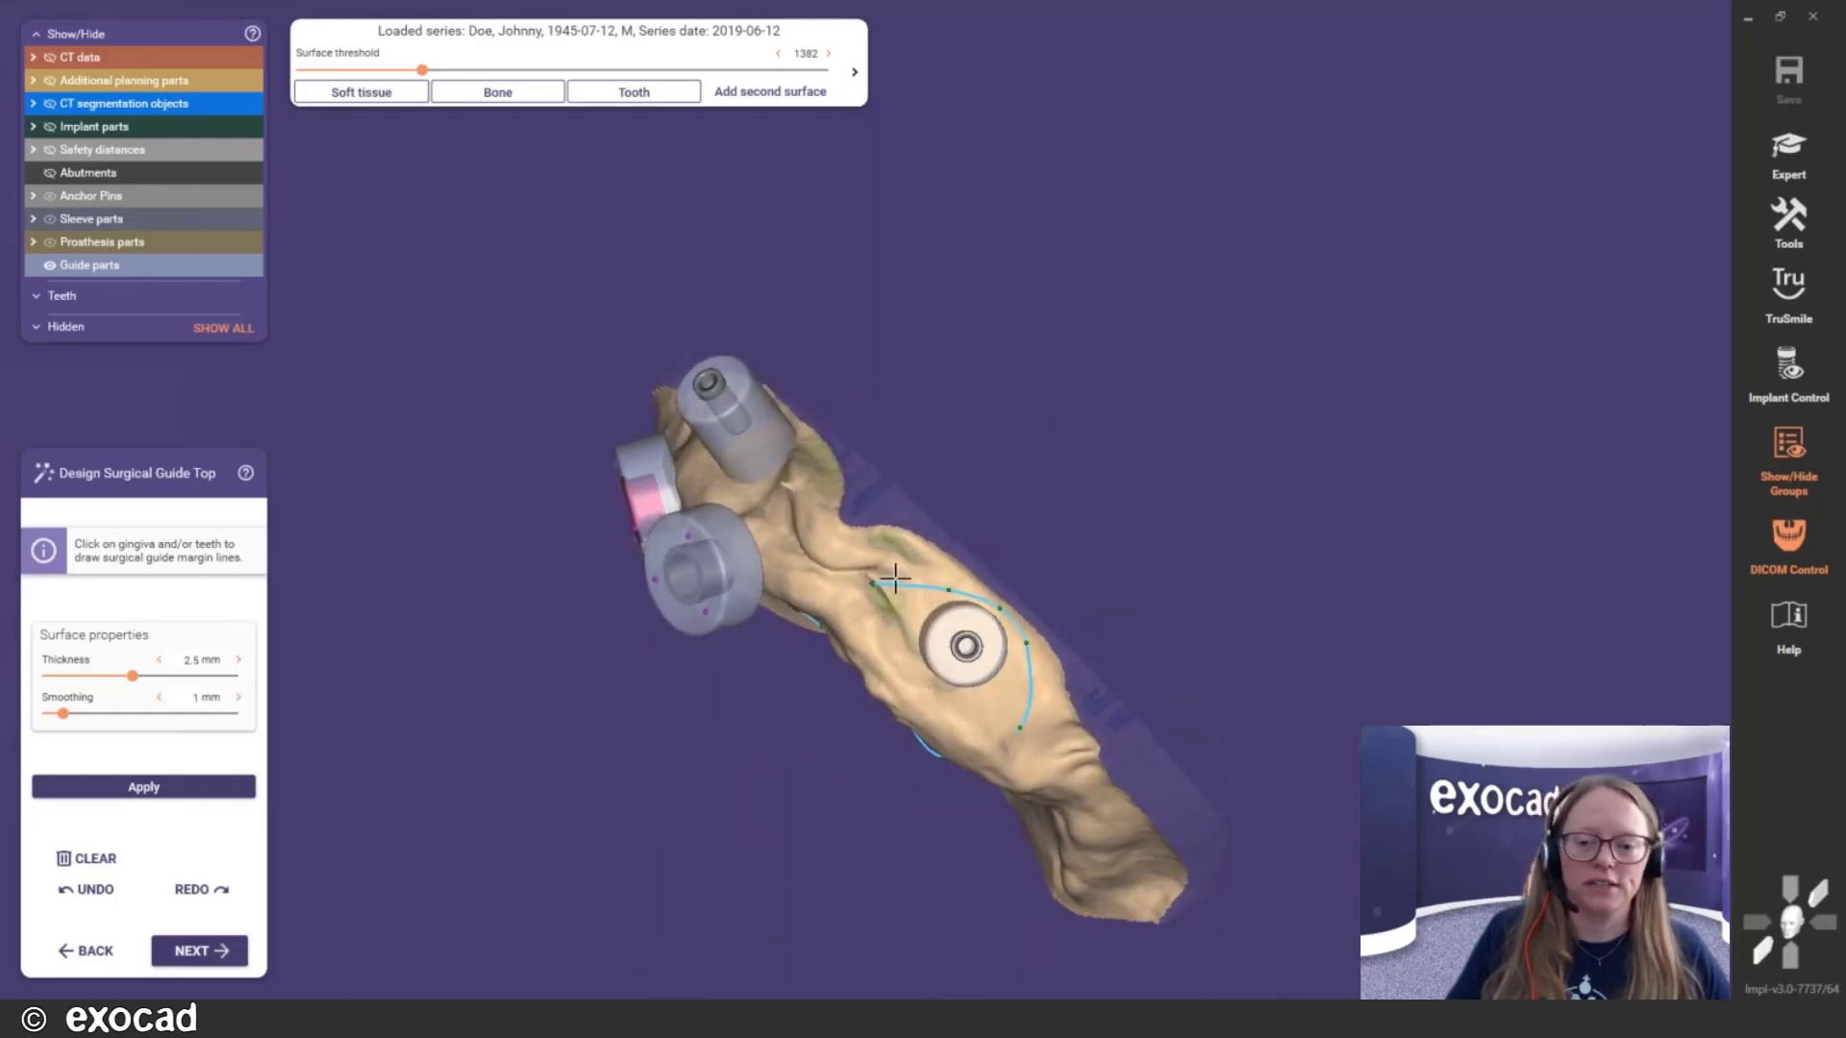
pyautogui.moveTo(871, 583); pyautogui.dragTo(908, 563, button='right')
pyautogui.click(892, 538)
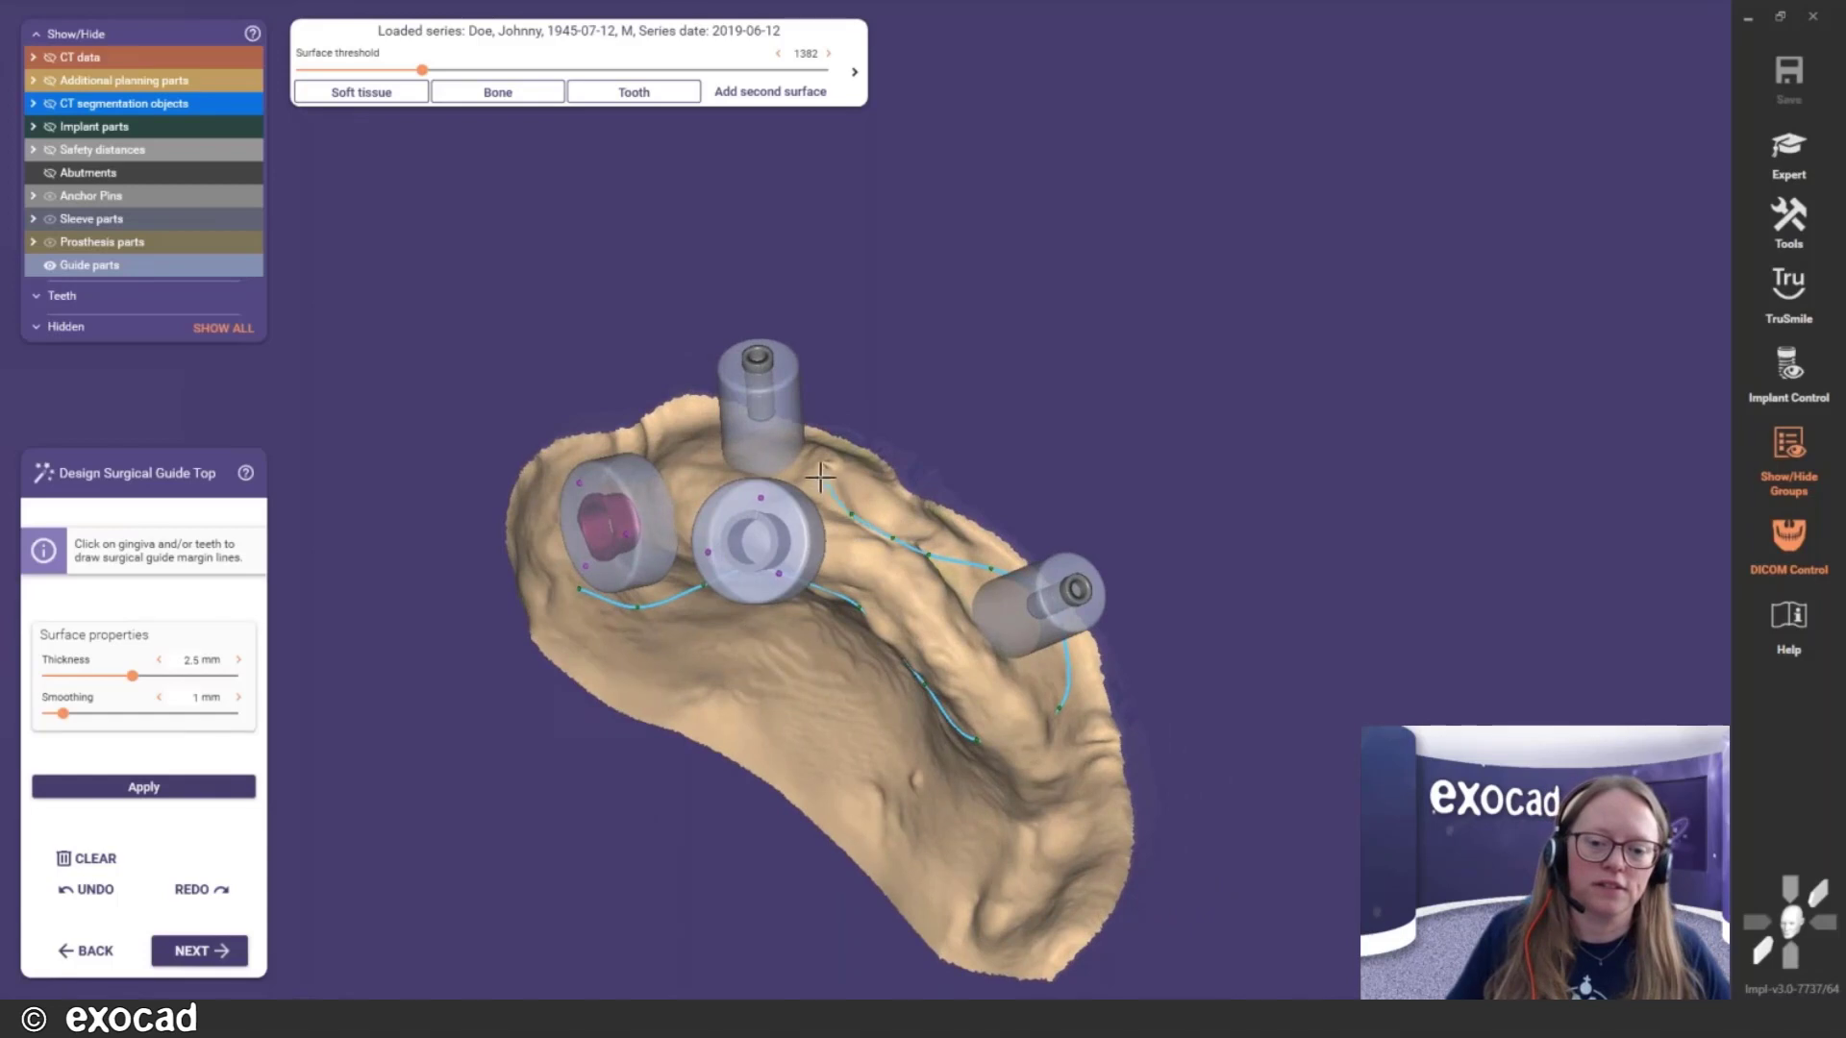
# Close the margin line along the buccal side around the anchor pin next to the sleeves and generate the guide top
pyautogui.click(814, 437)
pyautogui.moveTo(792, 487); pyautogui.dragTo(793, 483, button='right')
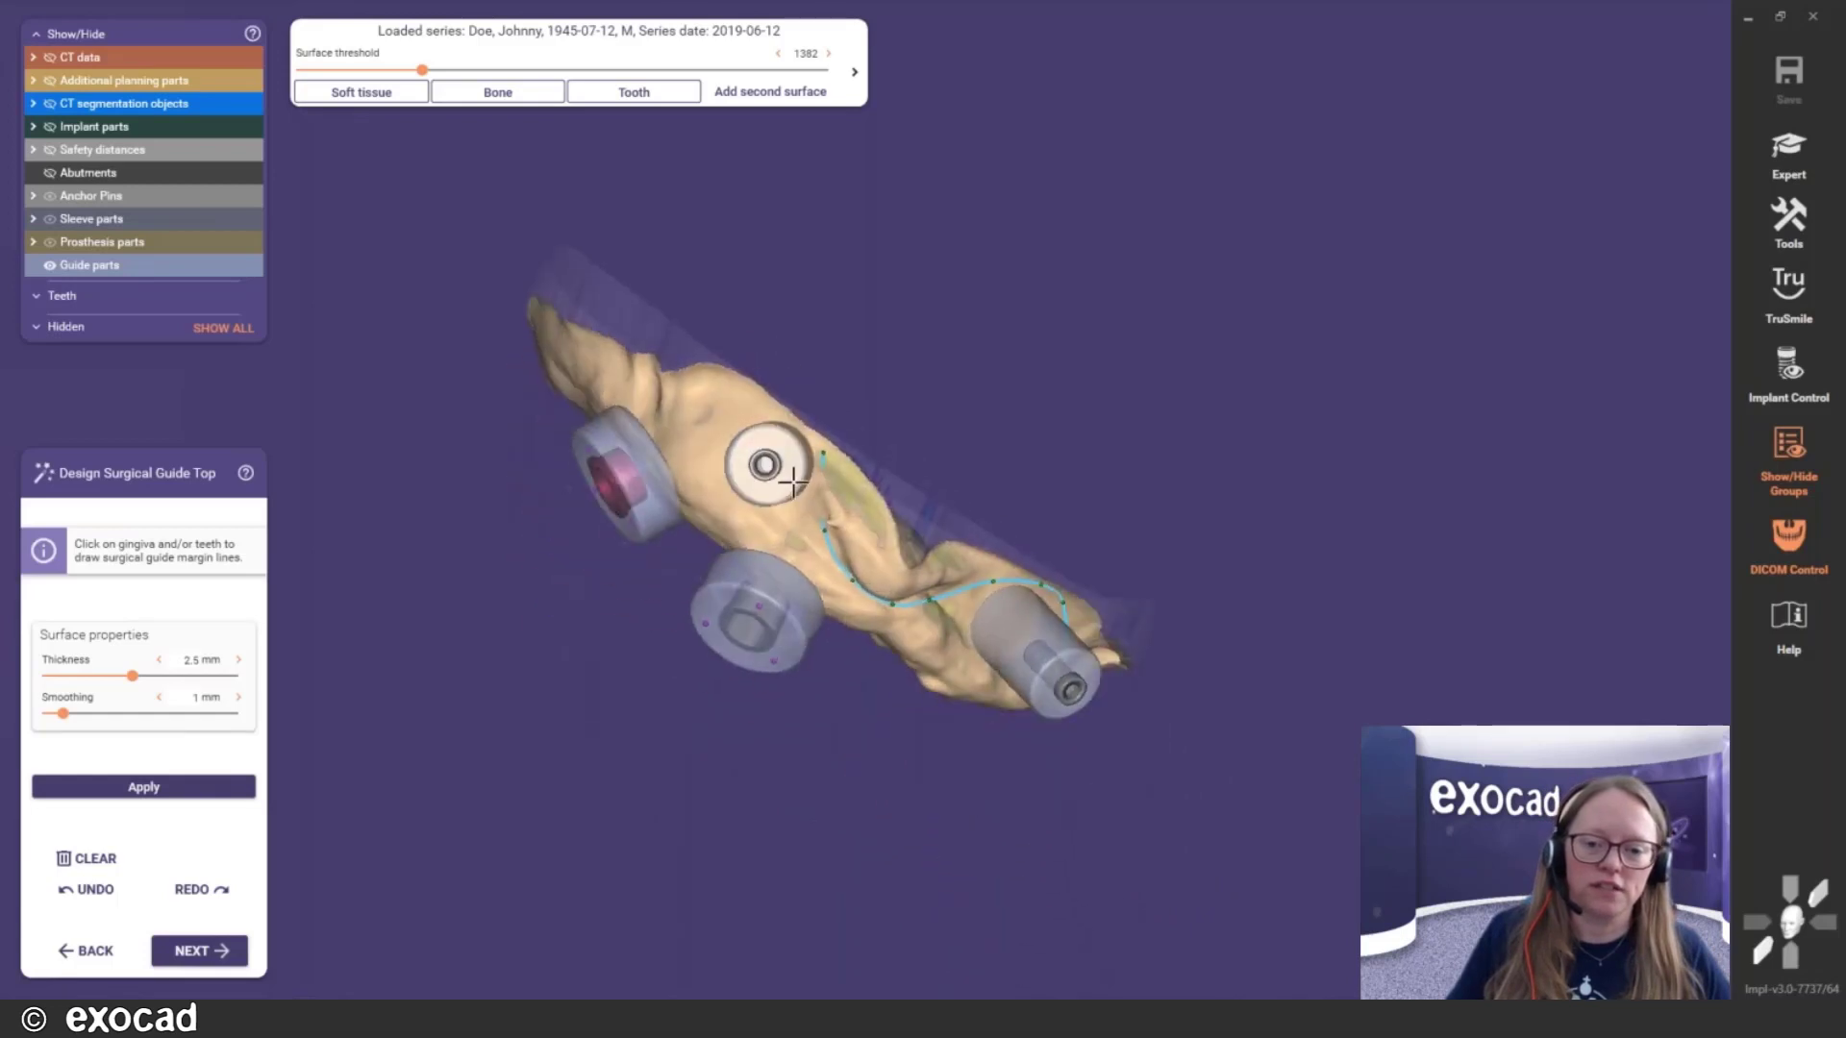
pyautogui.click(800, 429)
pyautogui.click(689, 395)
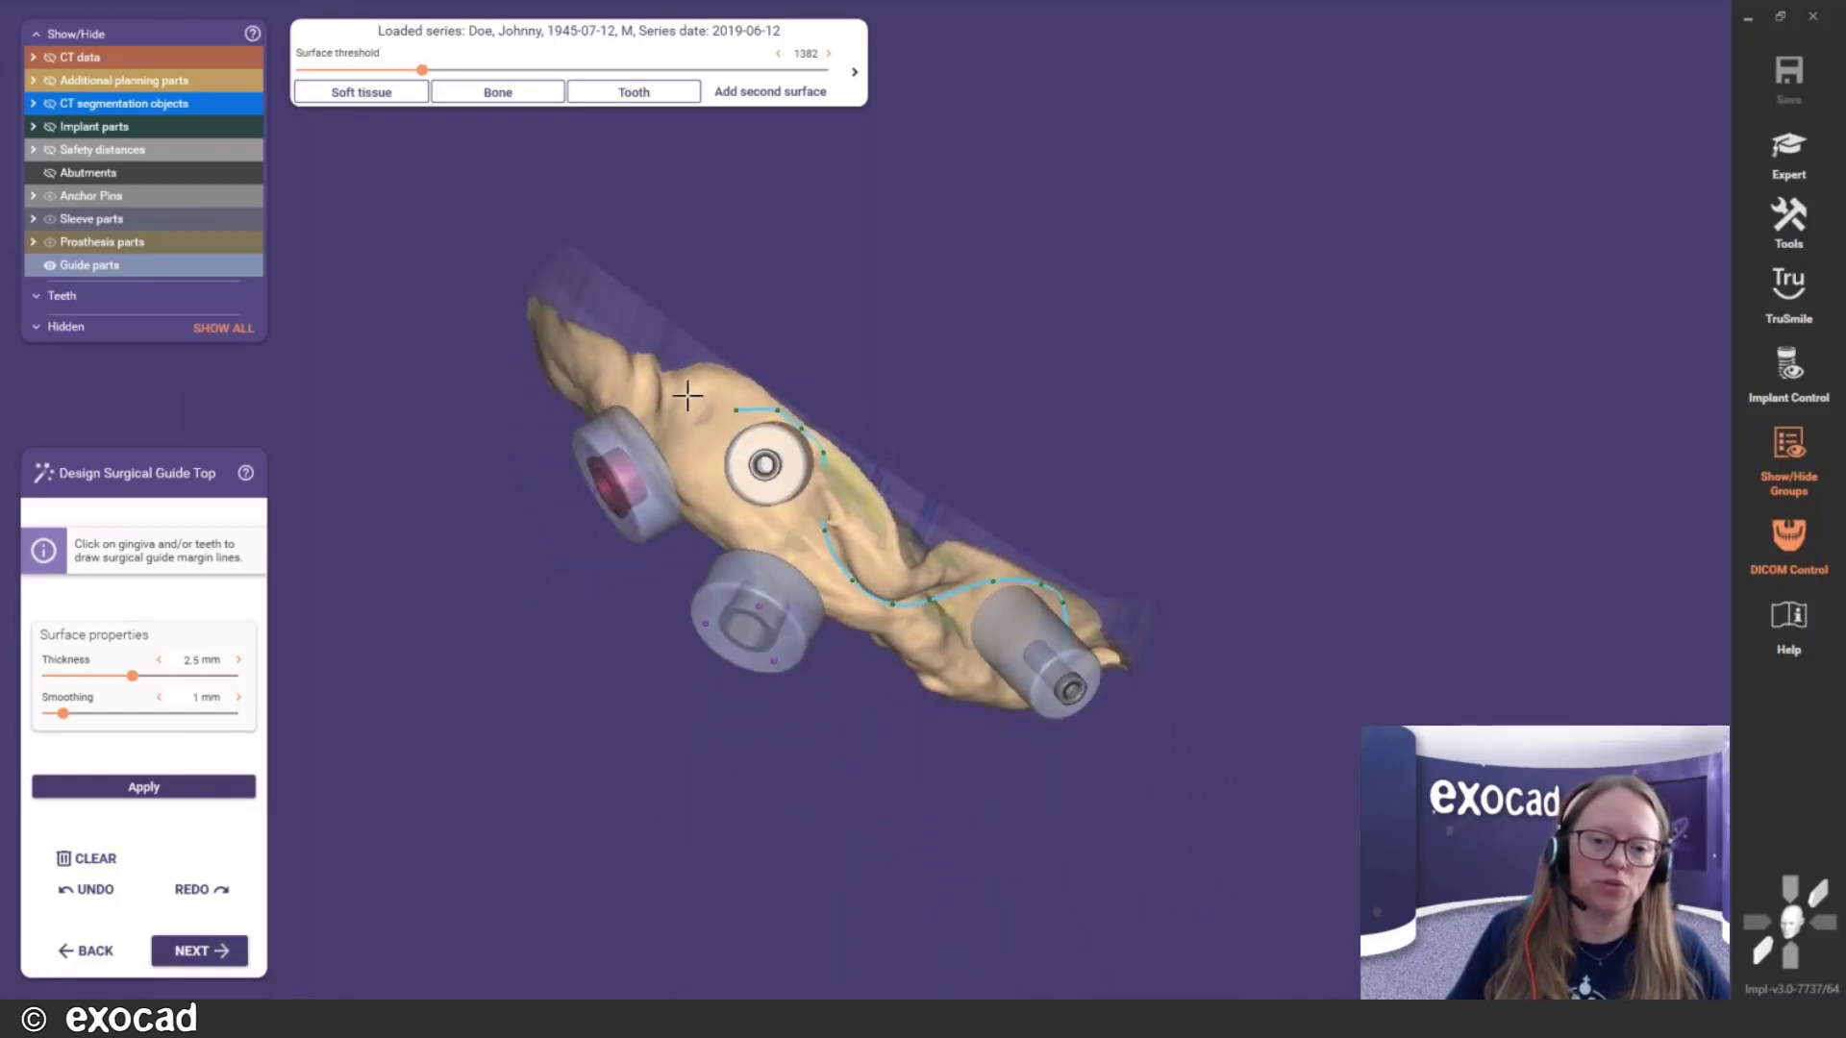
pyautogui.moveTo(672, 420); pyautogui.dragTo(745, 434, button='right')
pyautogui.click(624, 371)
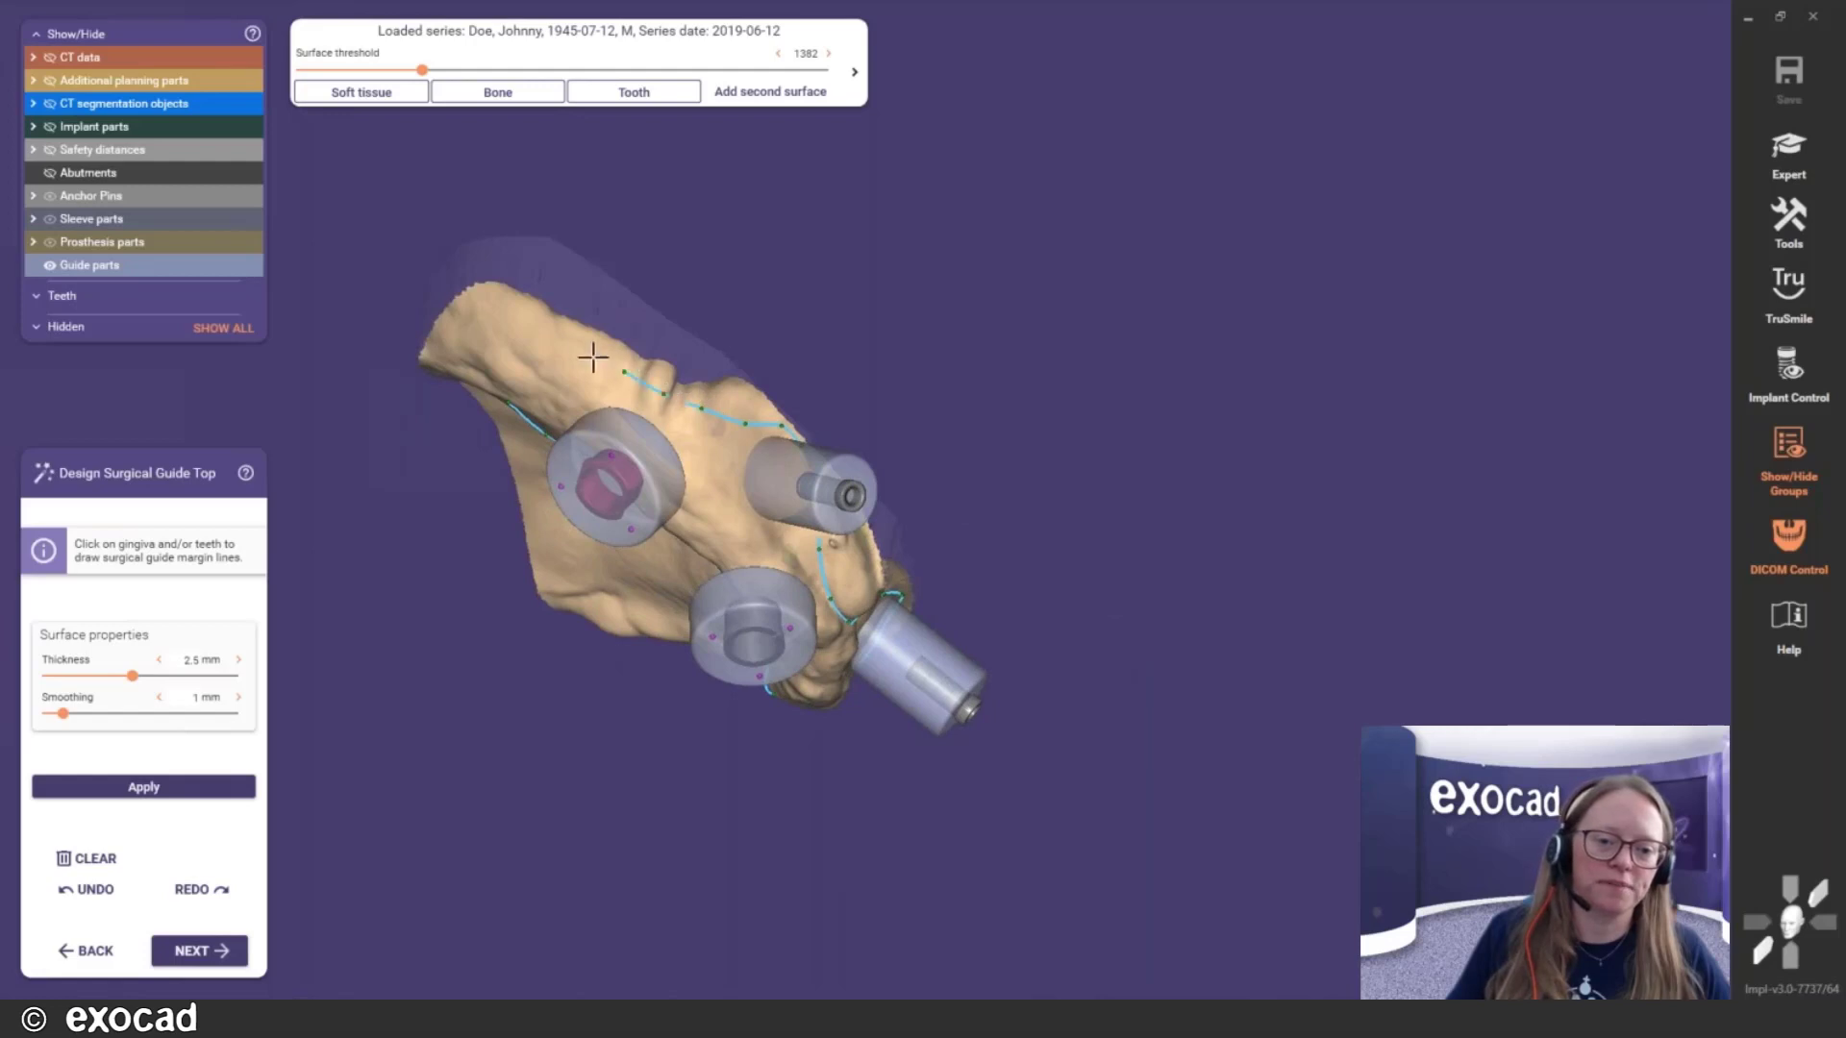
pyautogui.moveTo(719, 480); pyautogui.dragTo(721, 465, button='right')
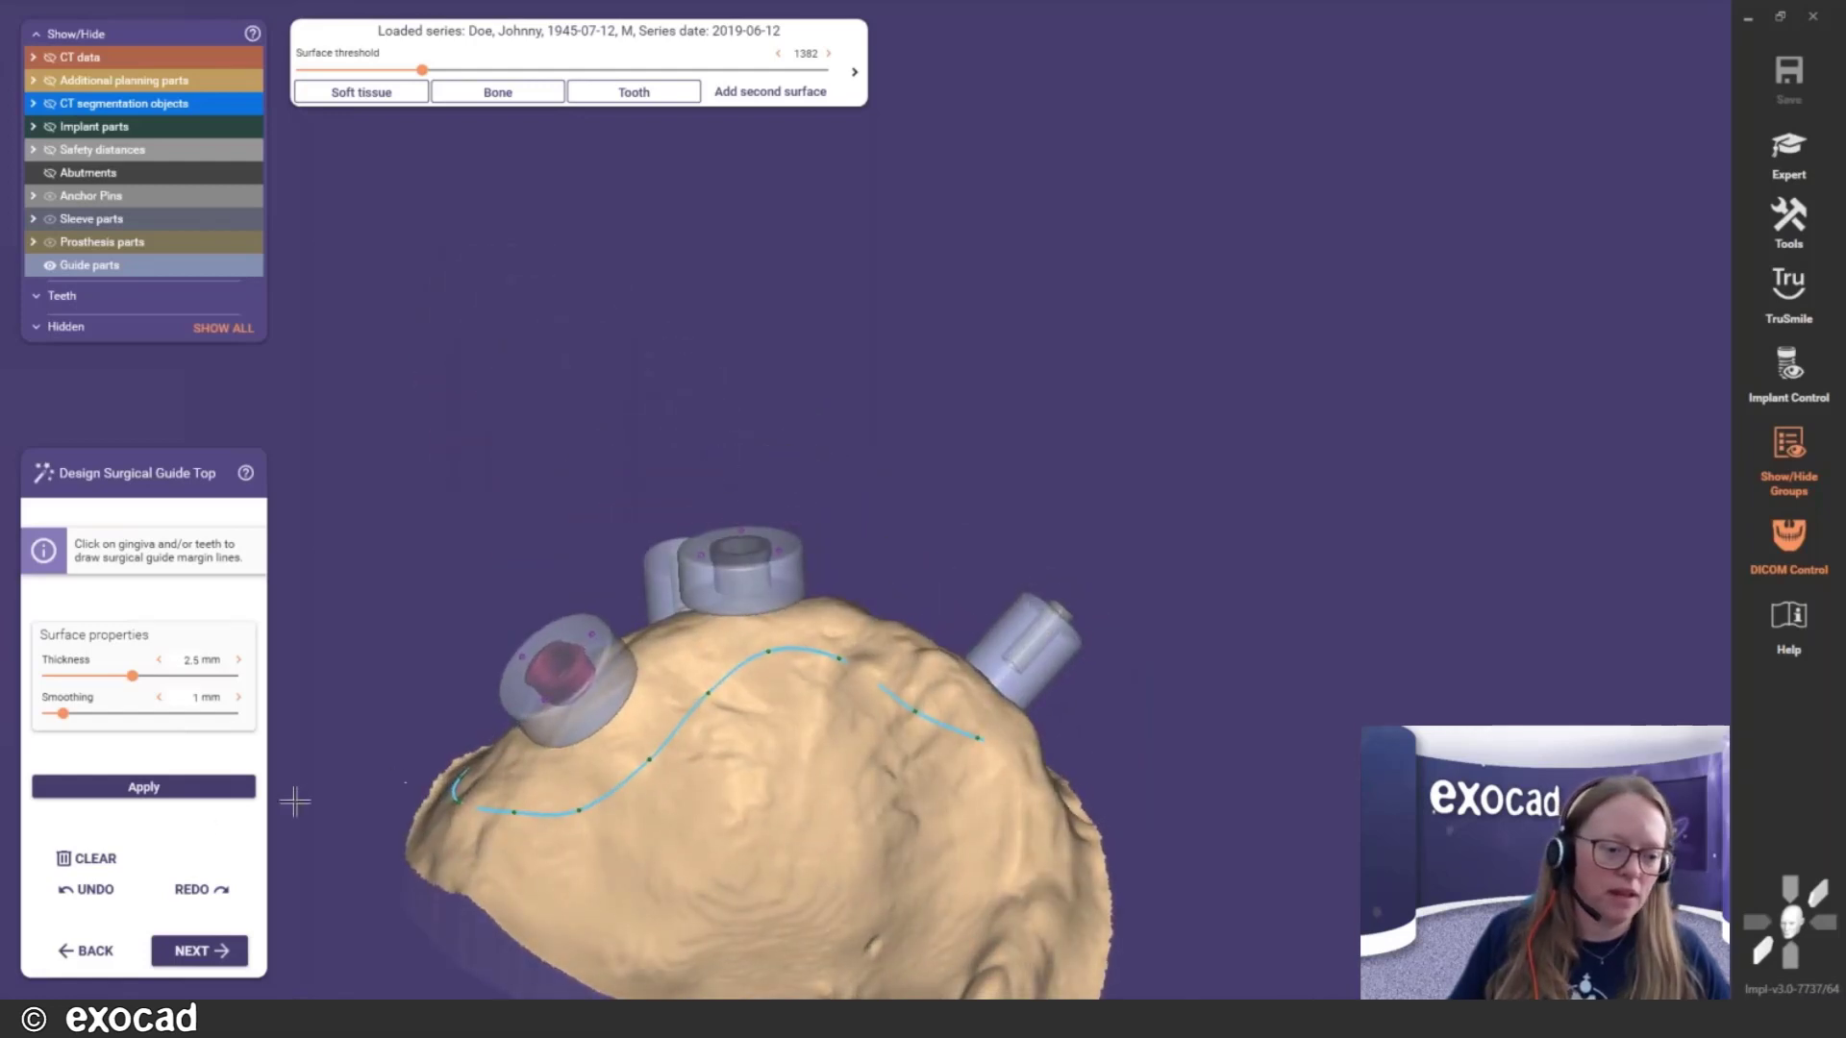
pyautogui.click(144, 789)
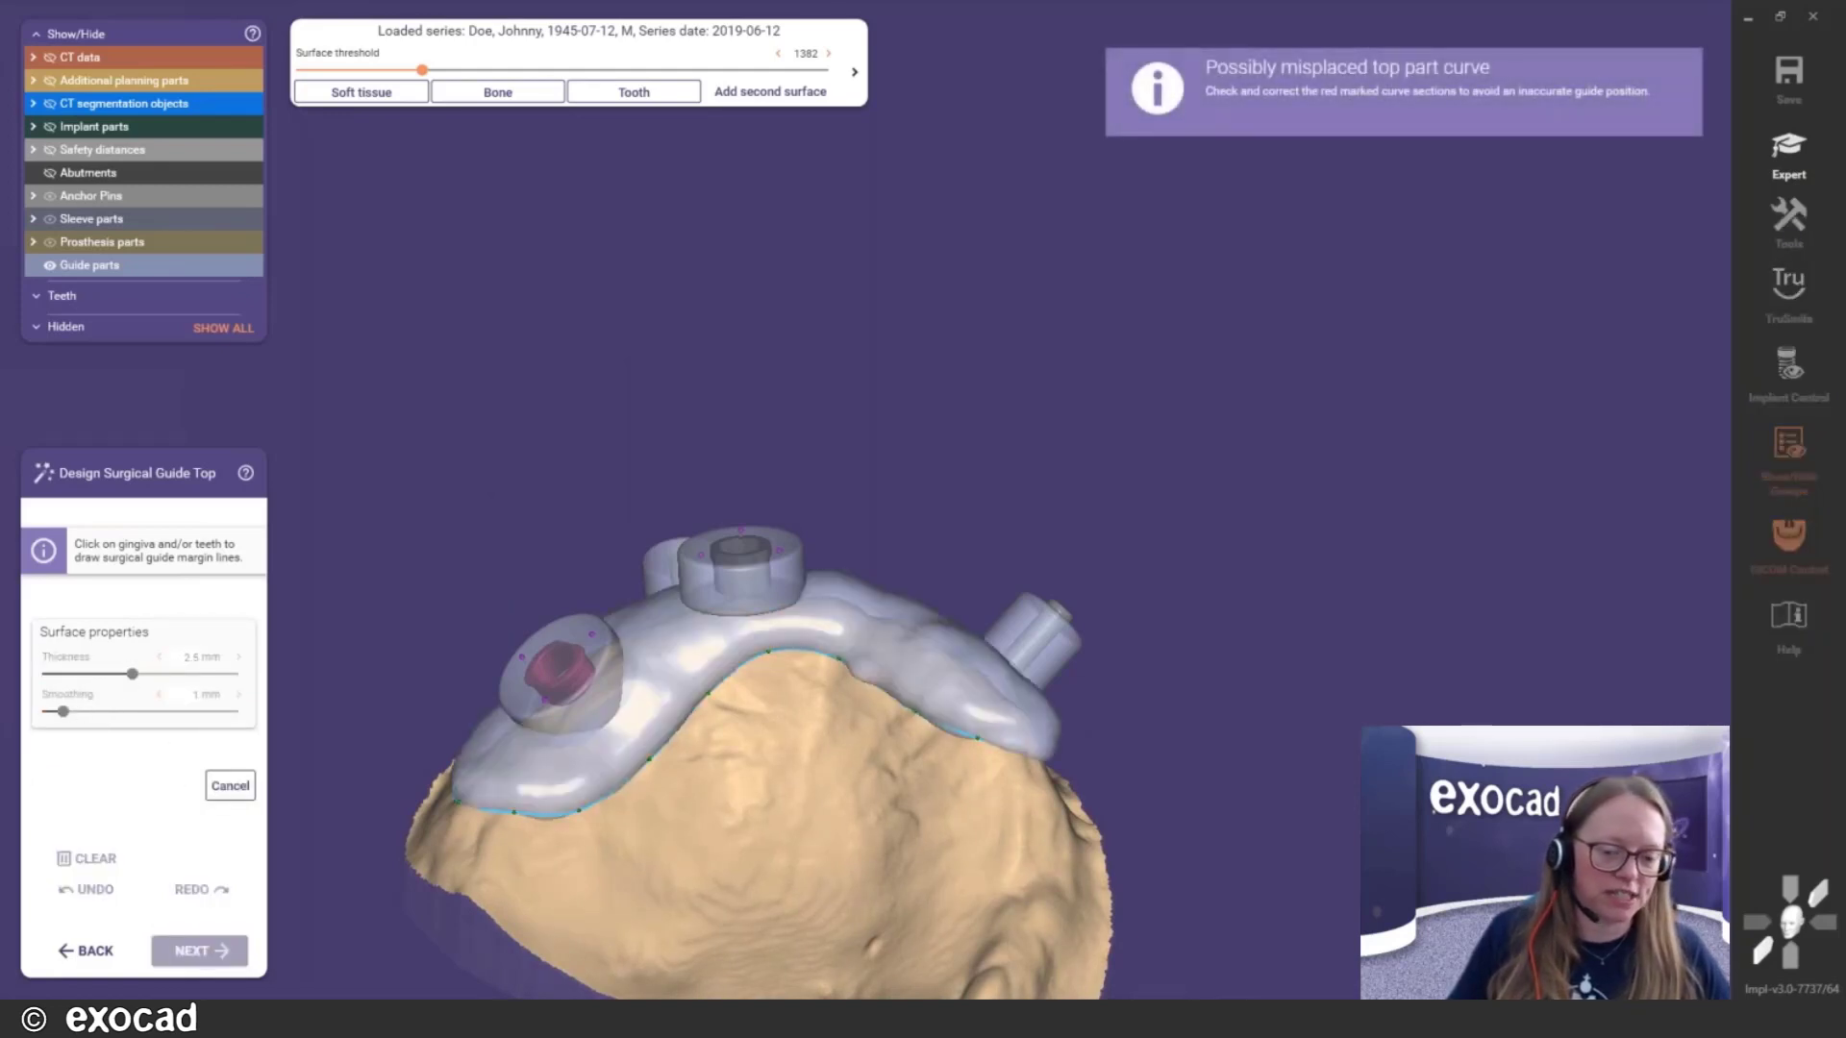
pyautogui.moveTo(796, 711); pyautogui.dragTo(631, 853, button='right')
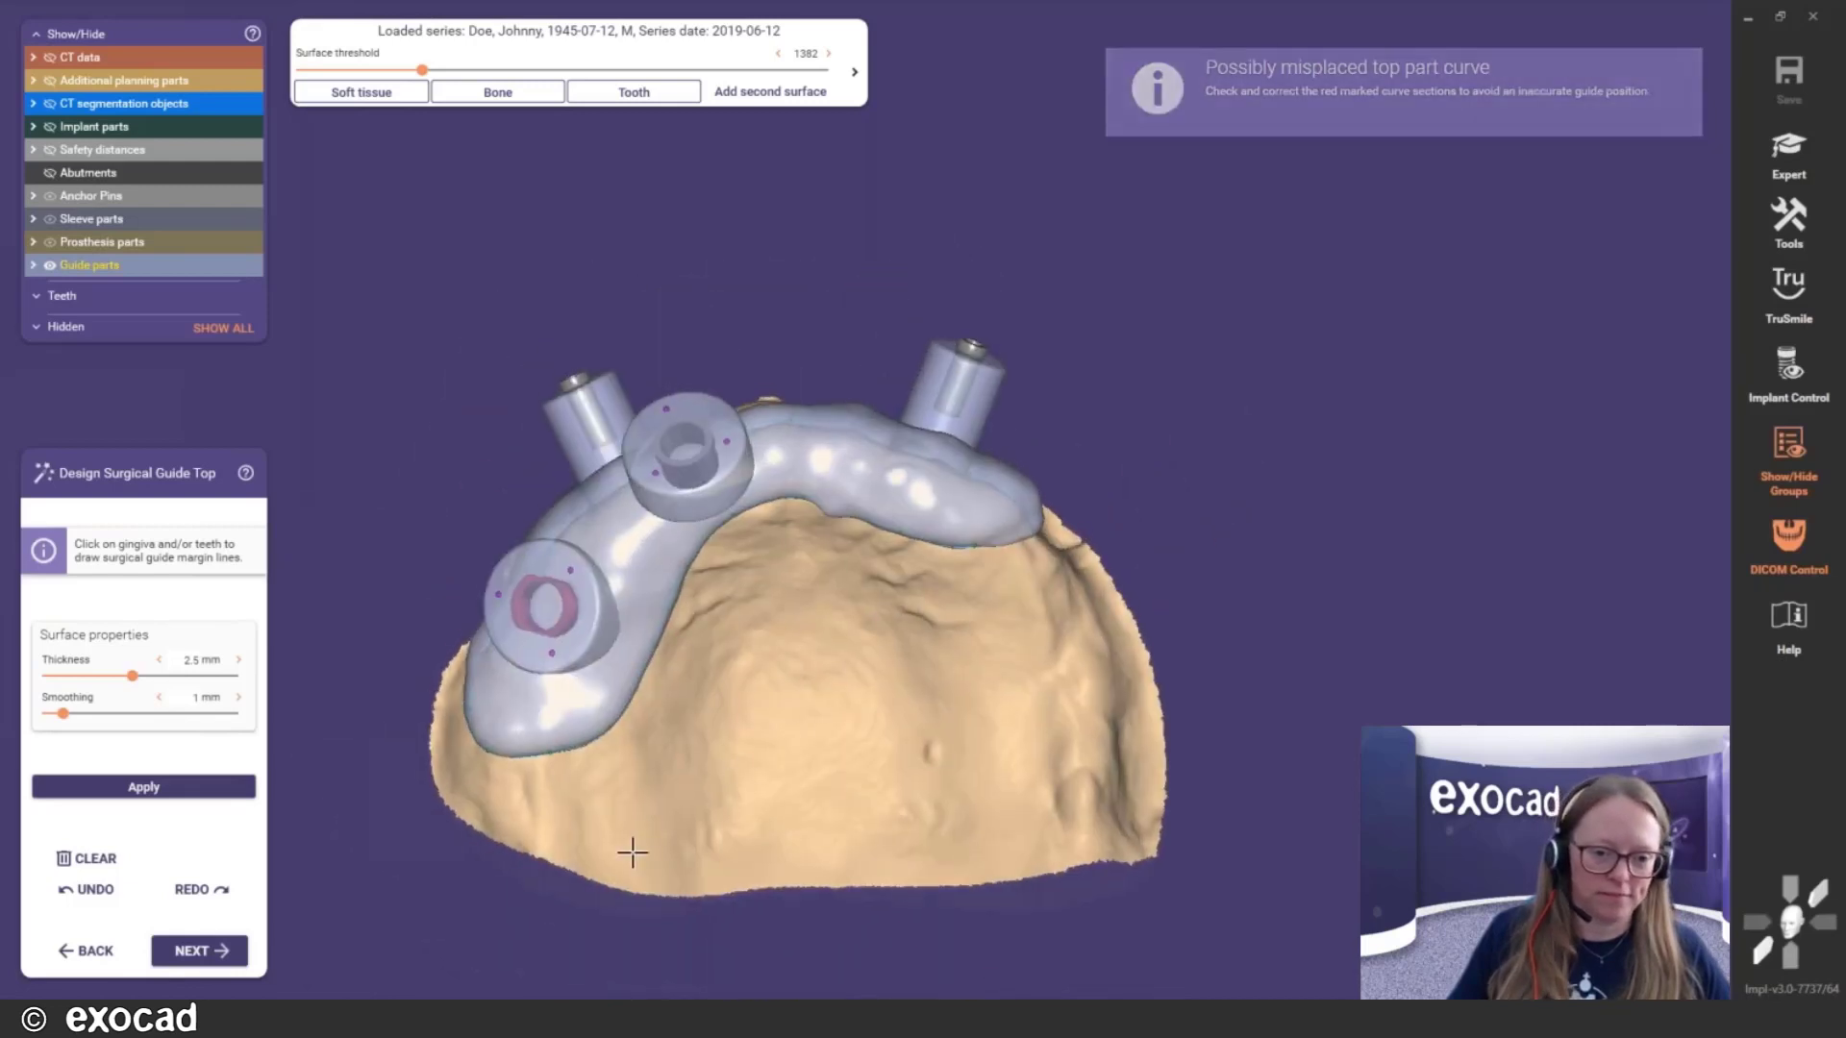
# Continue to the guide attachments and place a rectangular window on the front of the guide between the tooth 12 sleeve and the far anchor pin
pyautogui.click(199, 950)
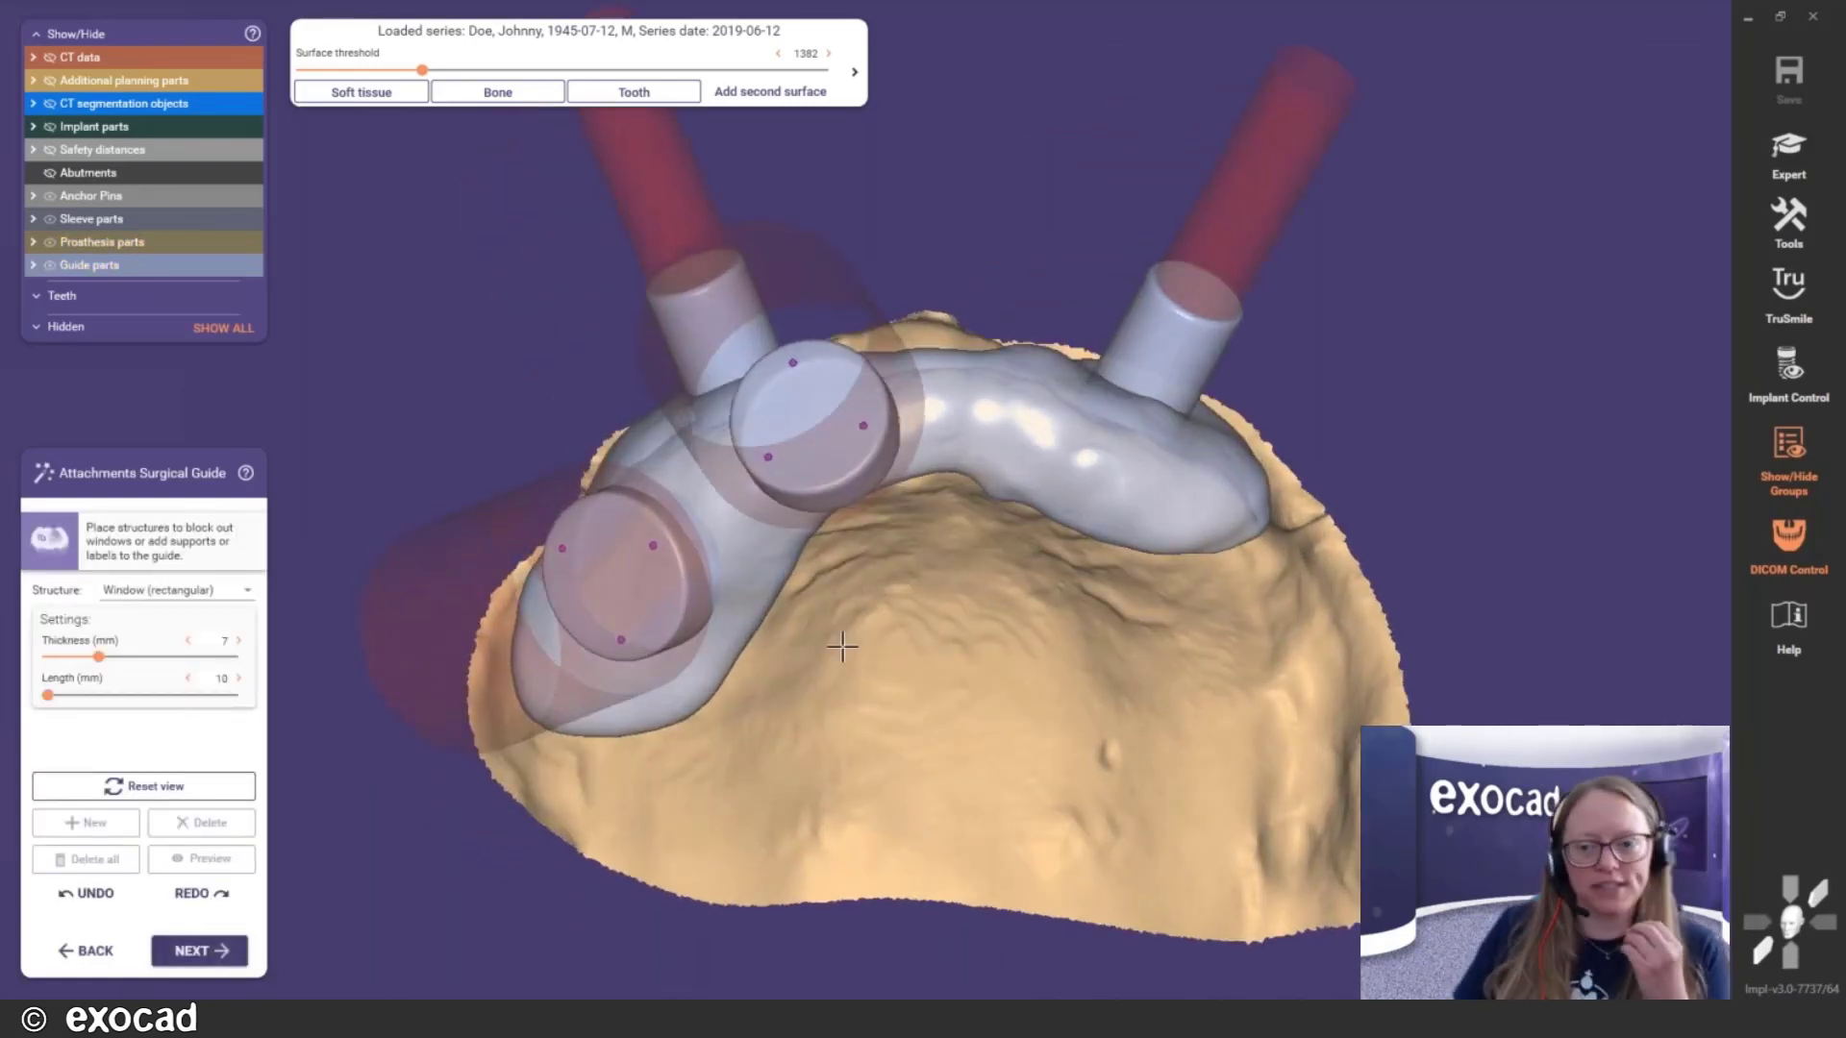
pyautogui.moveTo(888, 554); pyautogui.dragTo(887, 548, button='right')
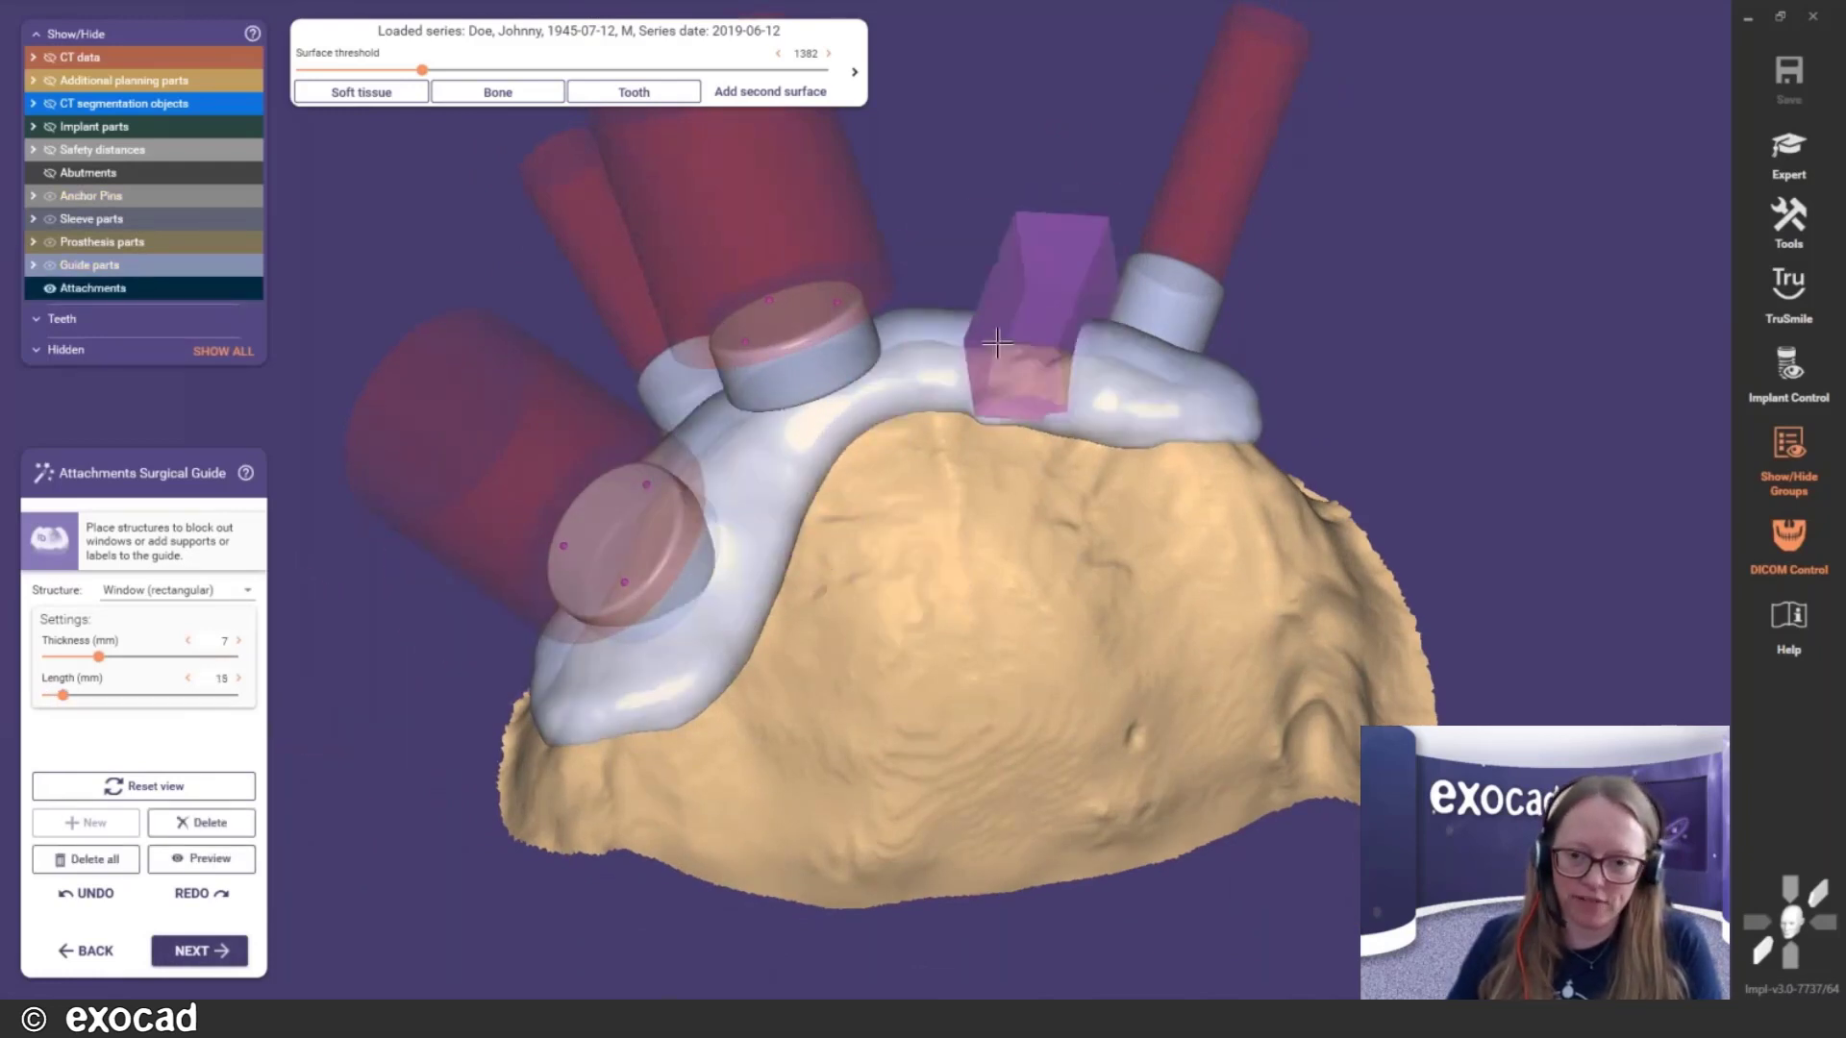
pyautogui.click(248, 590)
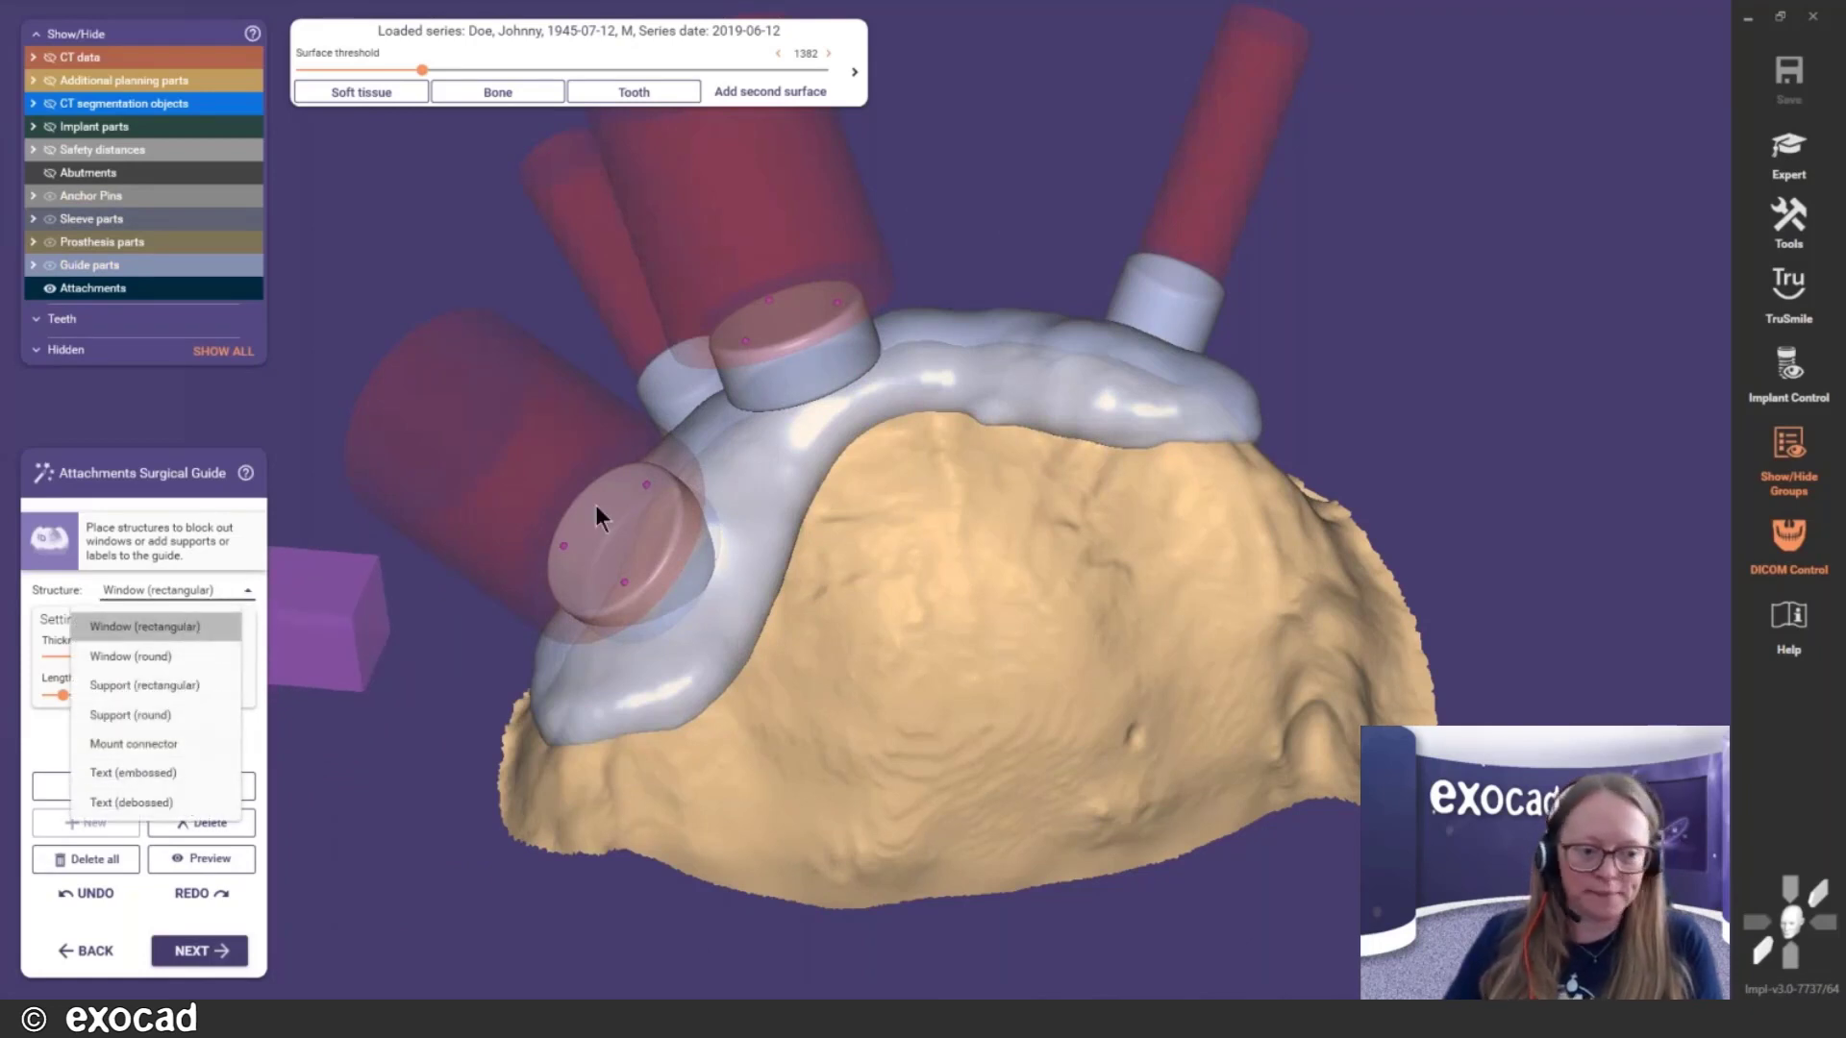
pyautogui.click(241, 592)
pyautogui.click(987, 330)
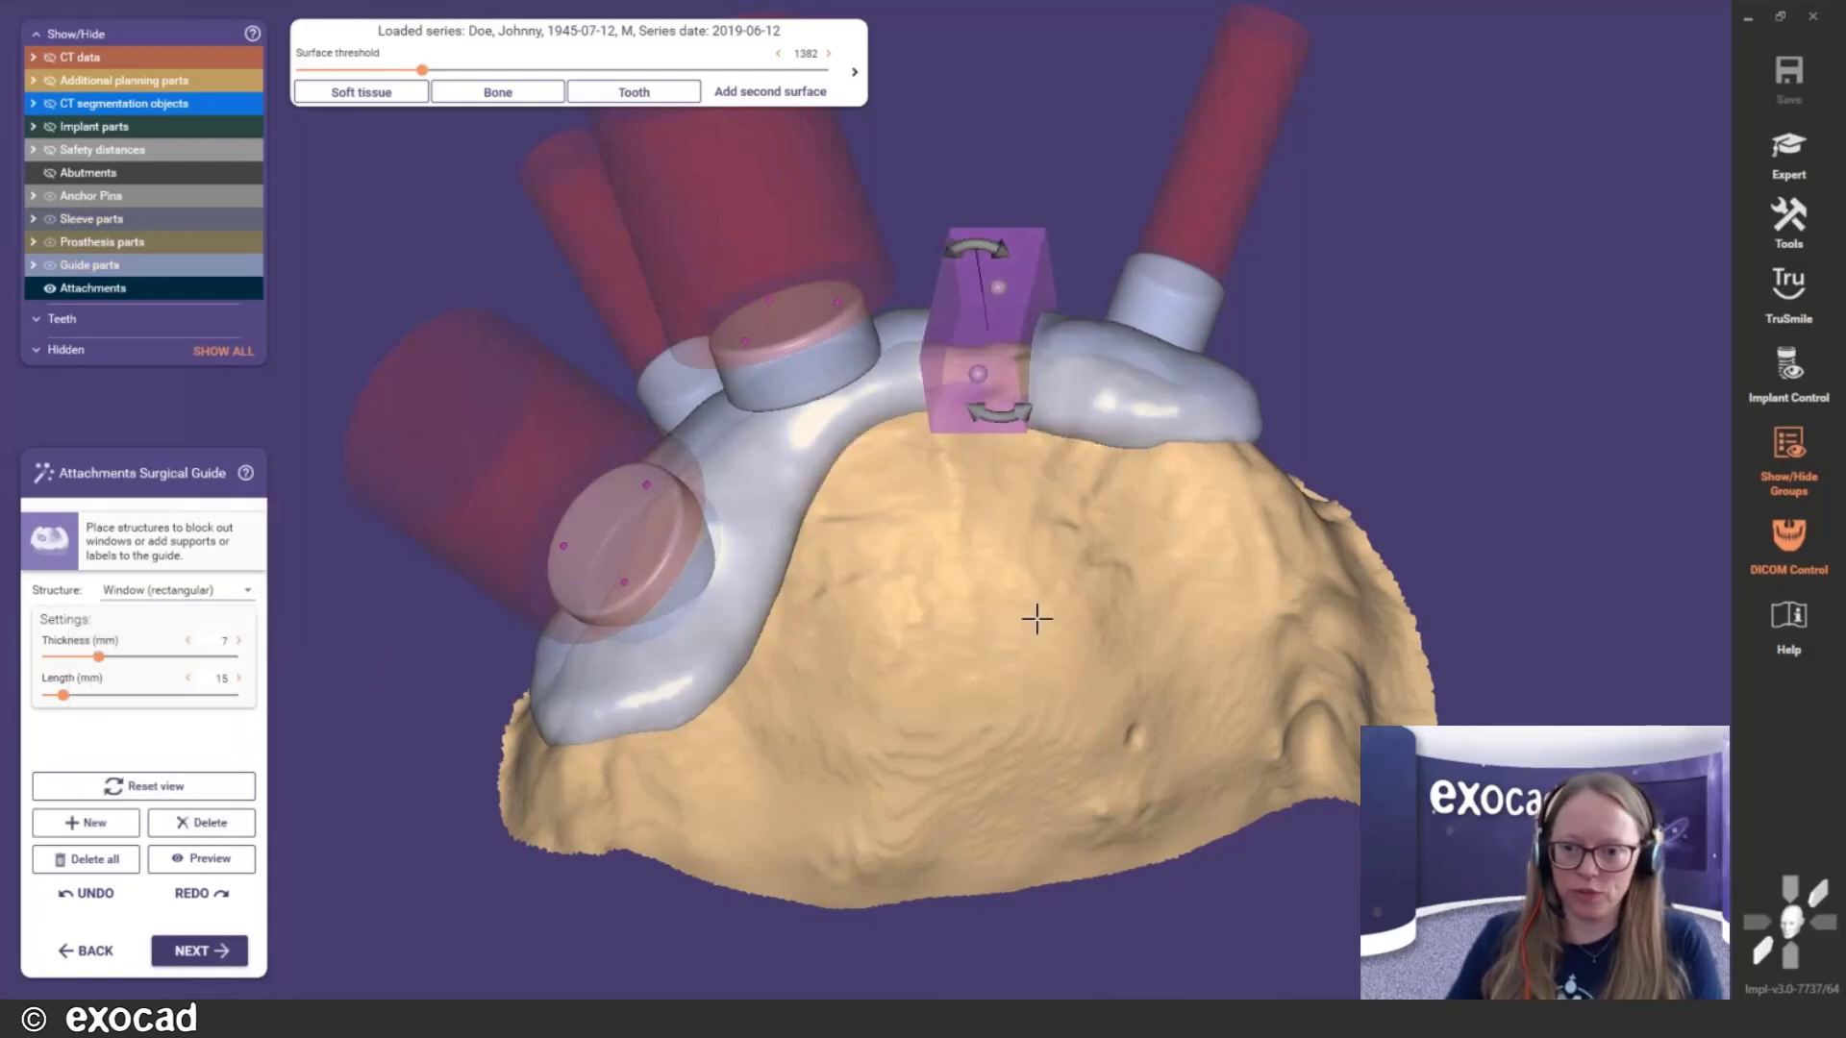
# Rotate the rectangular window diagonally, enlarge it to 12.85 mm thickness and 15.07 mm length, and adjust its position on the guide
pyautogui.moveTo(1035, 750); pyautogui.dragTo(1033, 644, button='right')
pyautogui.moveTo(1034, 644); pyautogui.dragTo(1014, 807, button='middle')
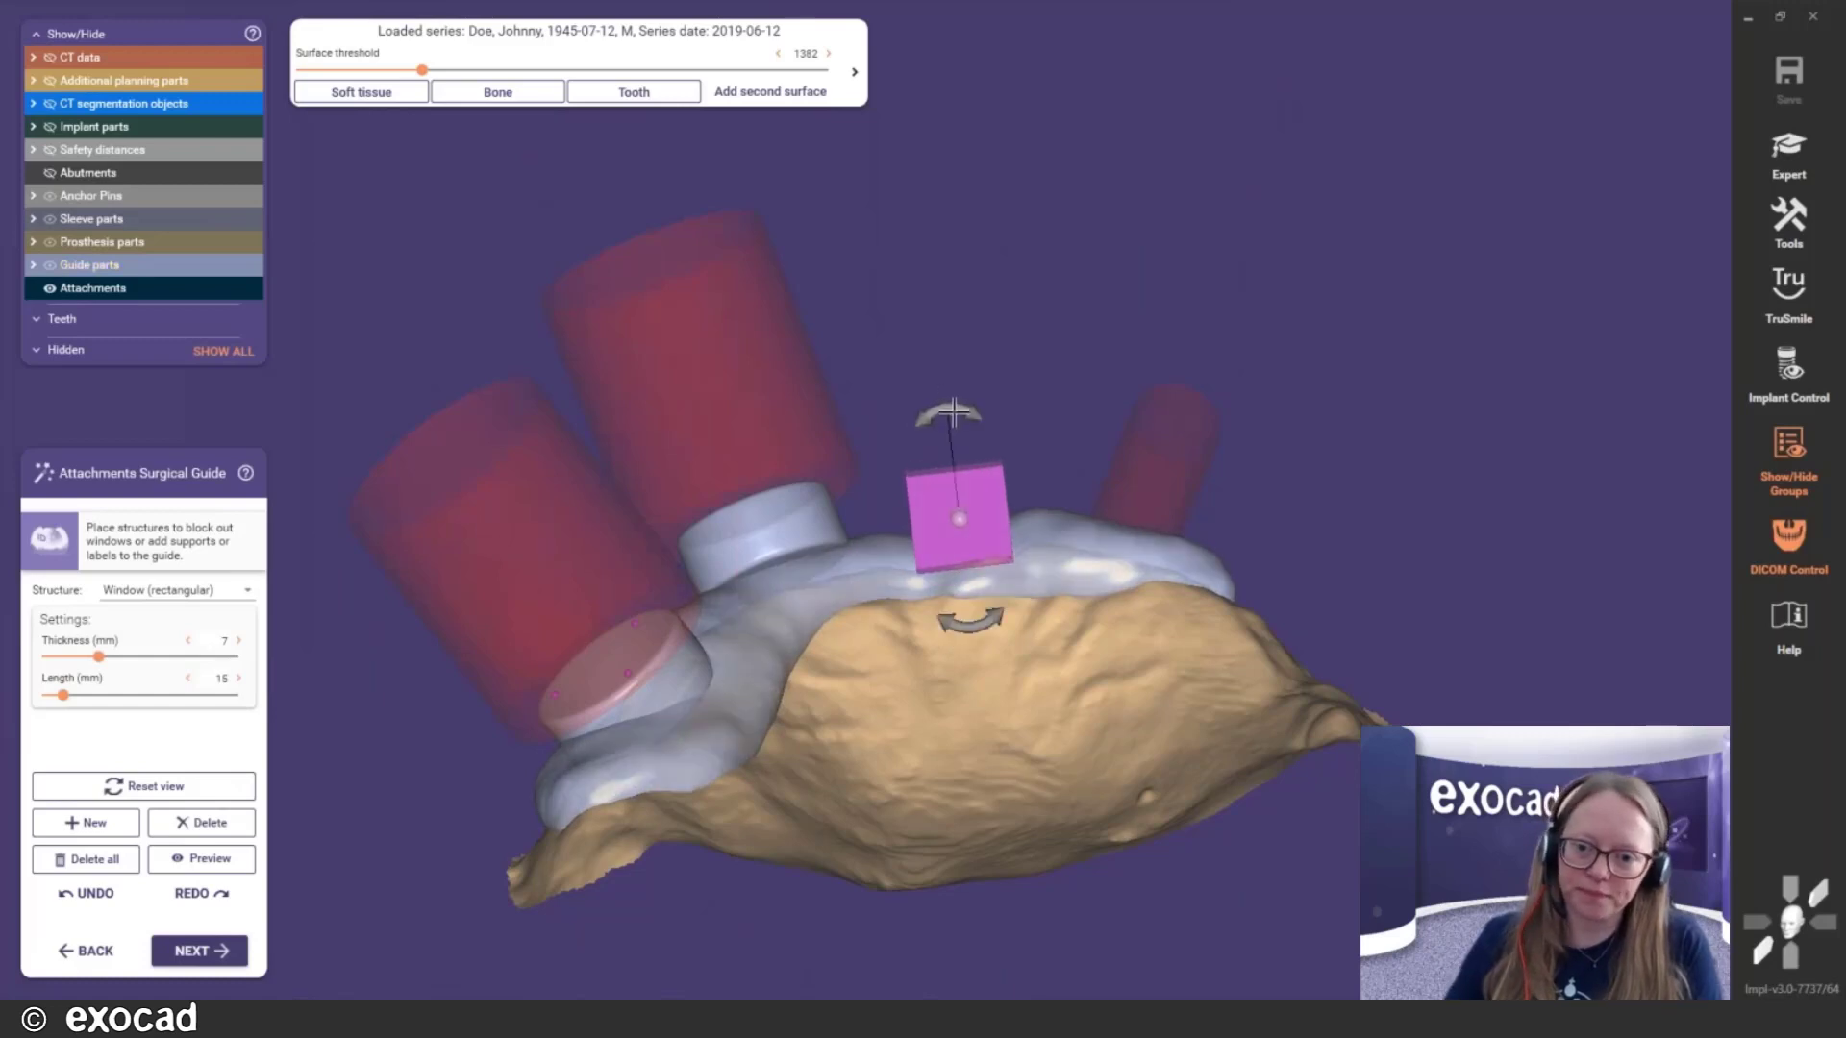
pyautogui.moveTo(951, 412); pyautogui.dragTo(873, 459)
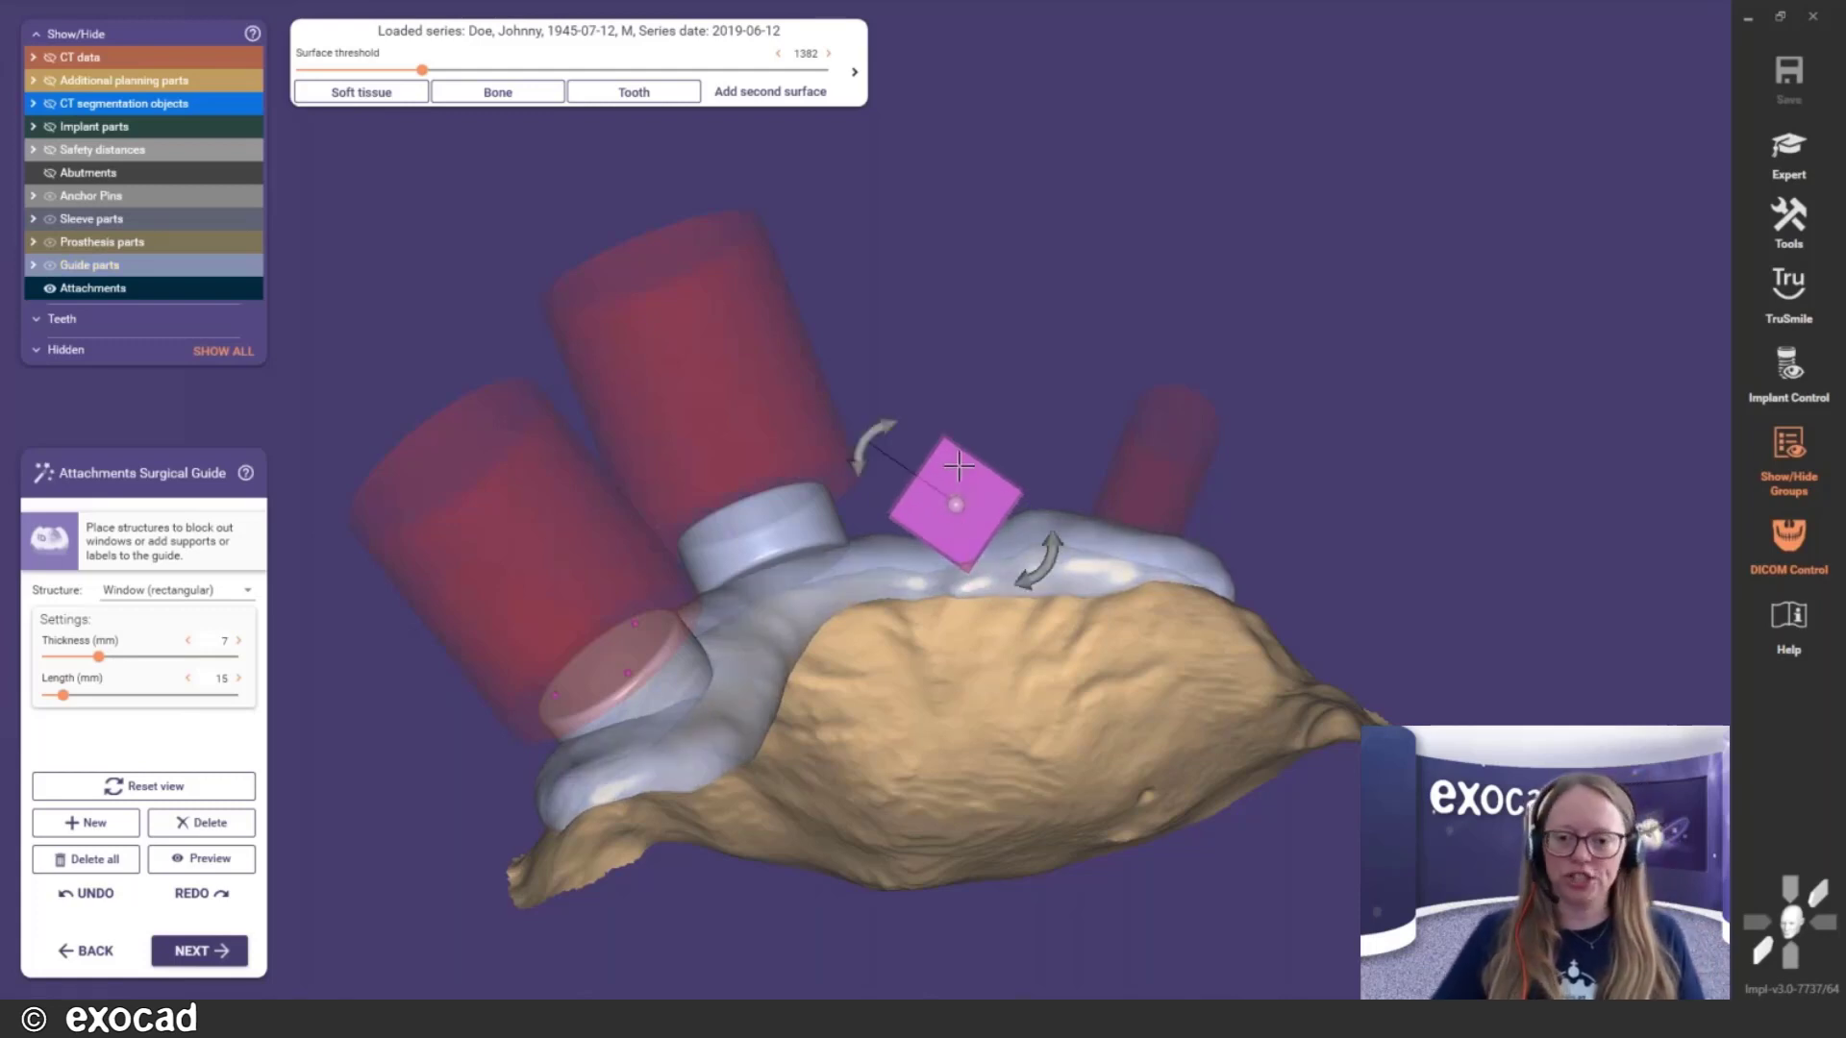
pyautogui.moveTo(955, 504); pyautogui.dragTo(938, 347)
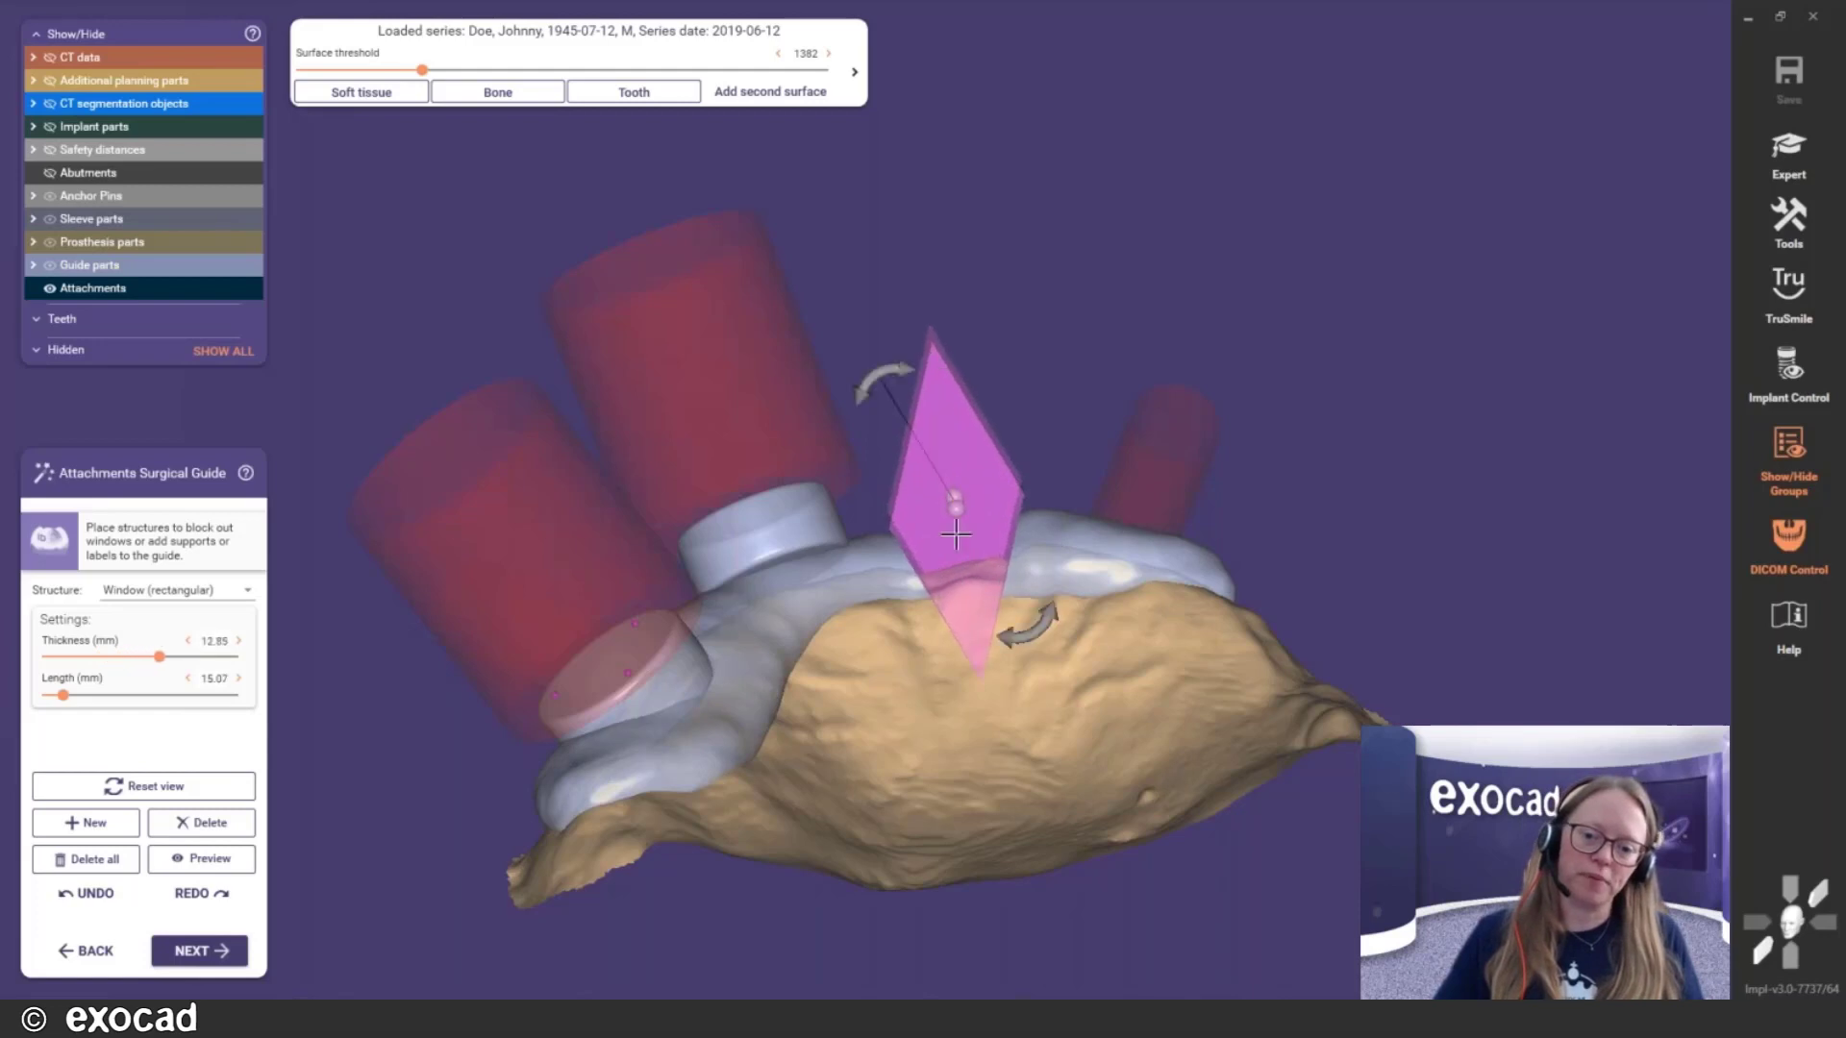
pyautogui.moveTo(969, 605); pyautogui.dragTo(973, 506)
pyautogui.moveTo(969, 769); pyautogui.dragTo(714, 712, button='right')
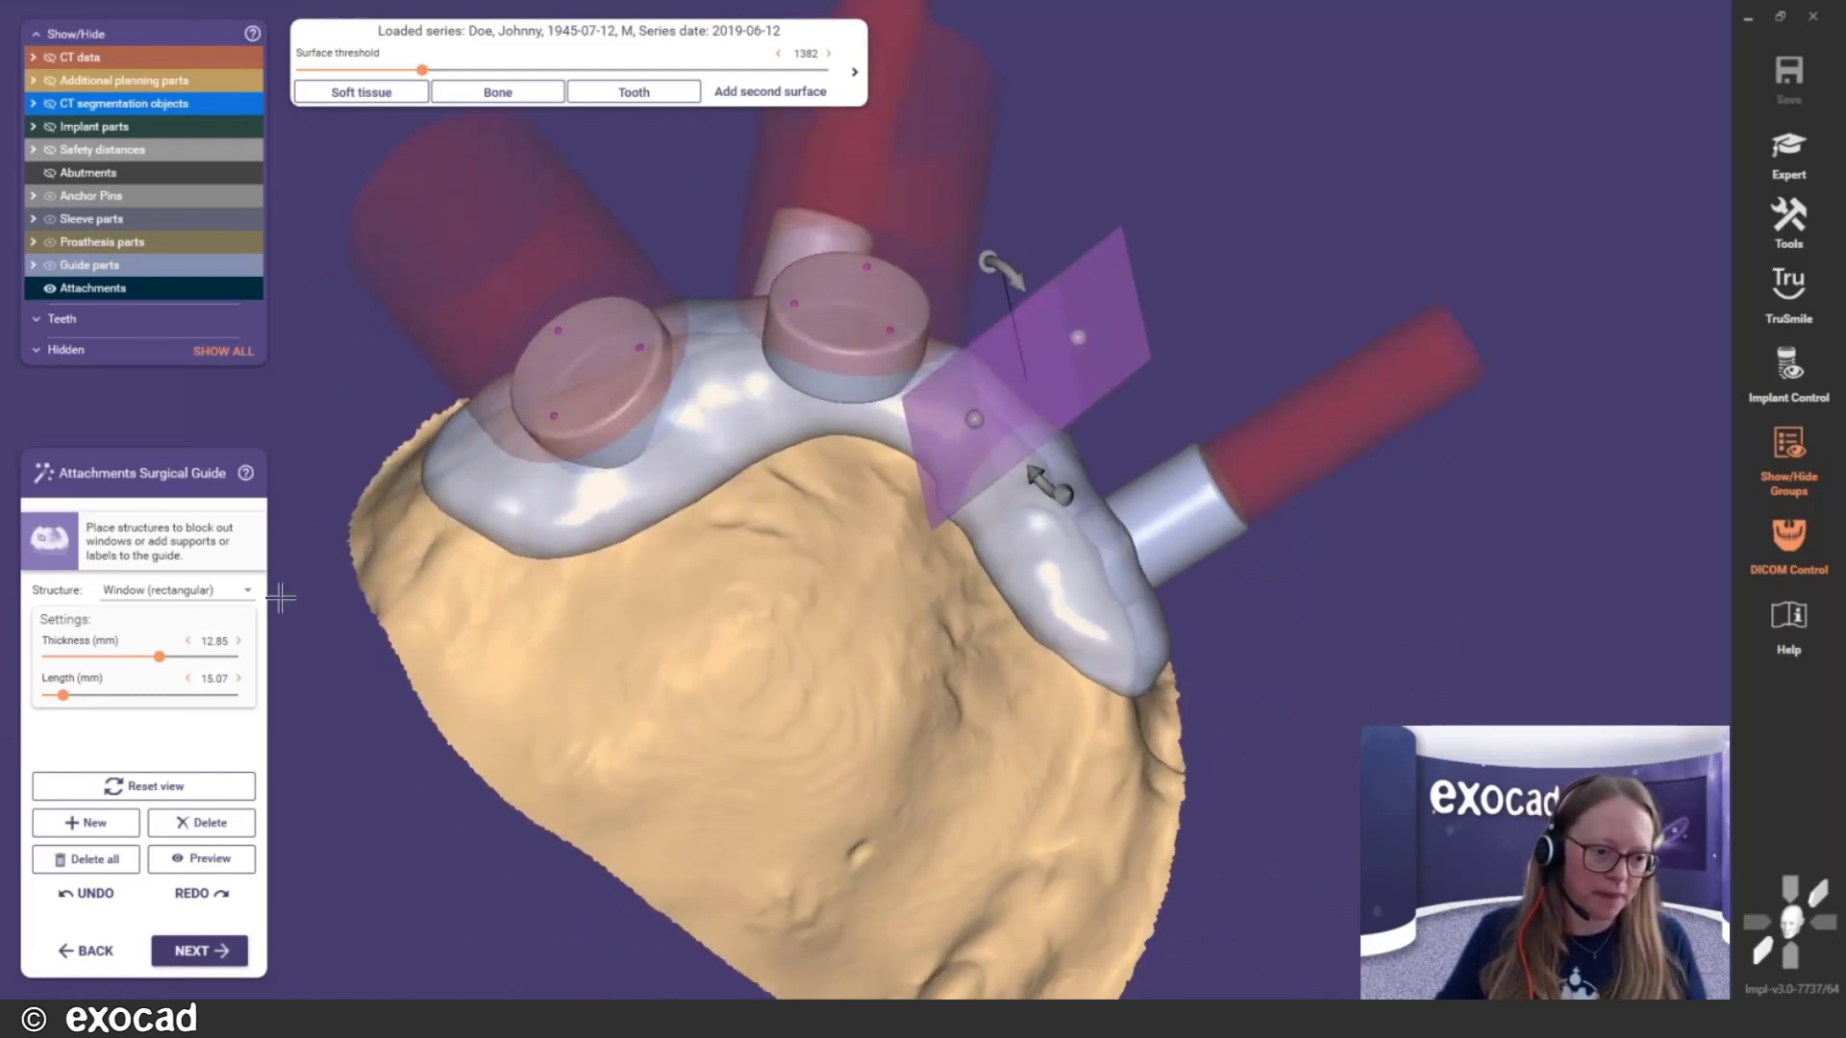
# Add a mount connector between the sleeve mounts of teeth 12 and 15
pyautogui.click(247, 590)
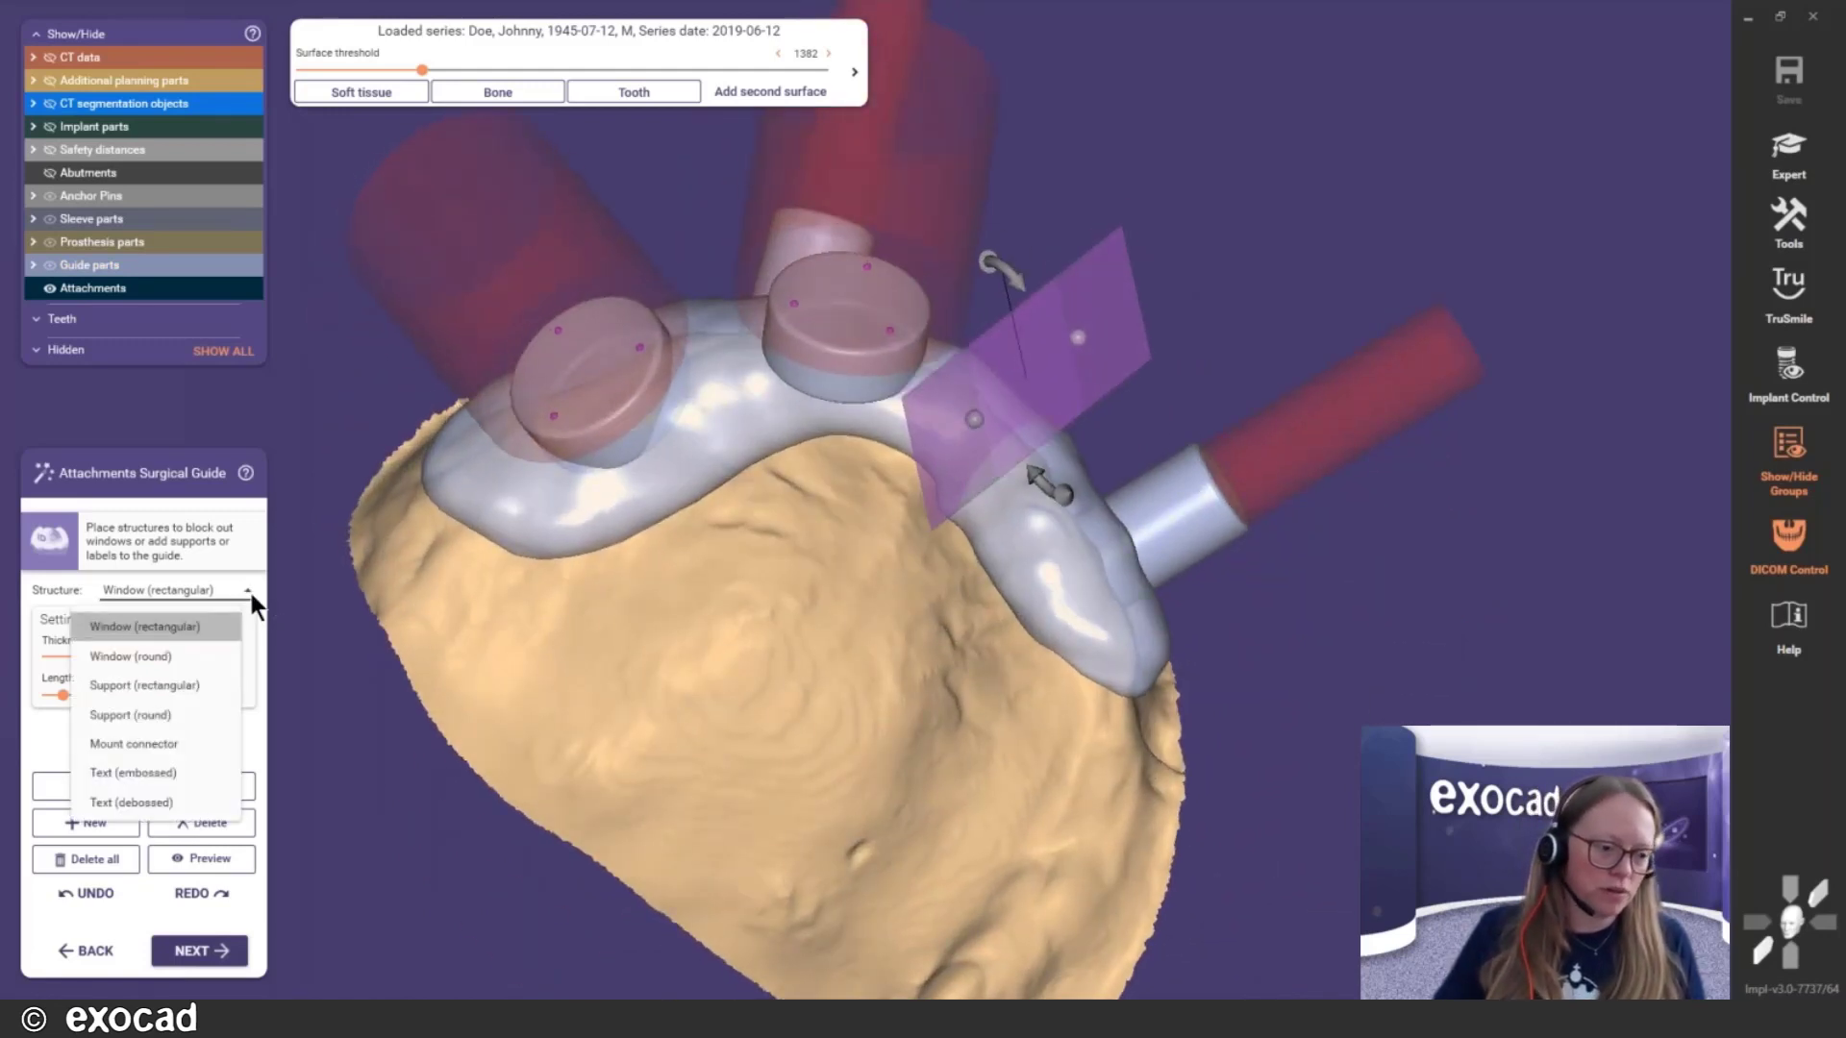
pyautogui.click(121, 745)
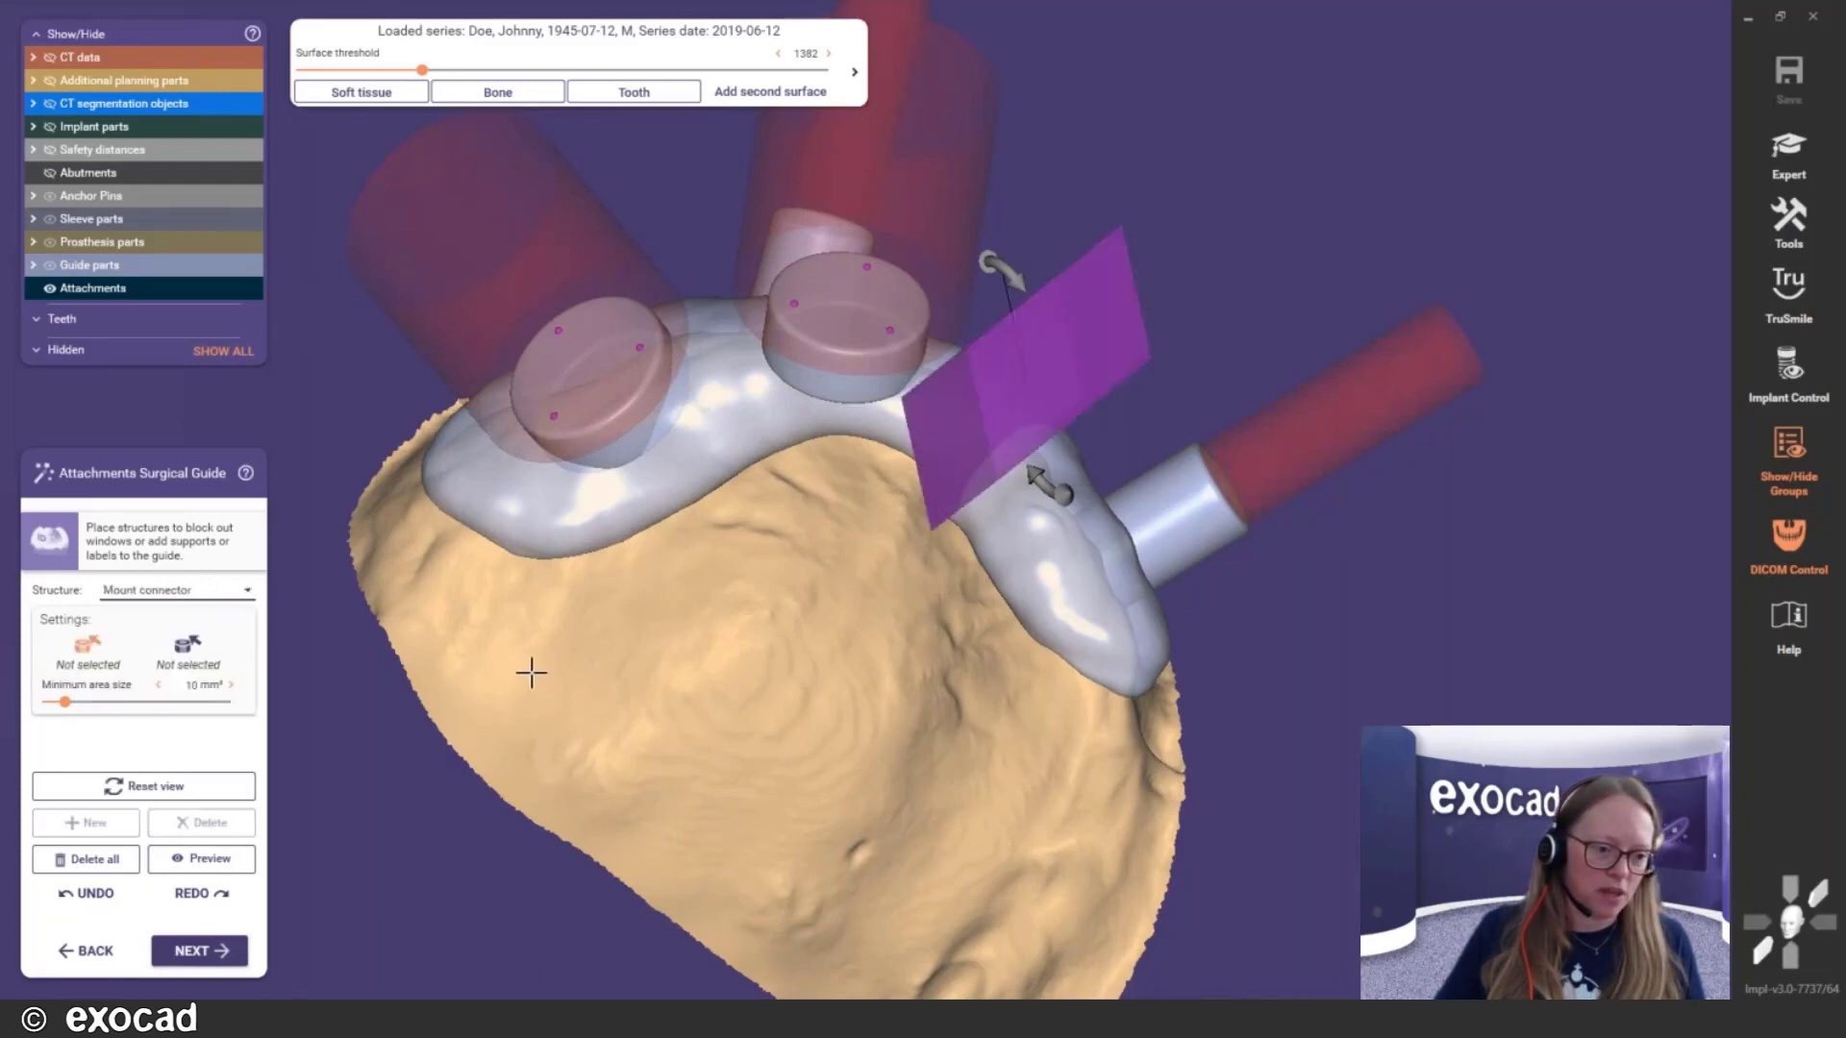
pyautogui.moveTo(544, 659); pyautogui.dragTo(529, 673, button='right')
pyautogui.click(780, 327)
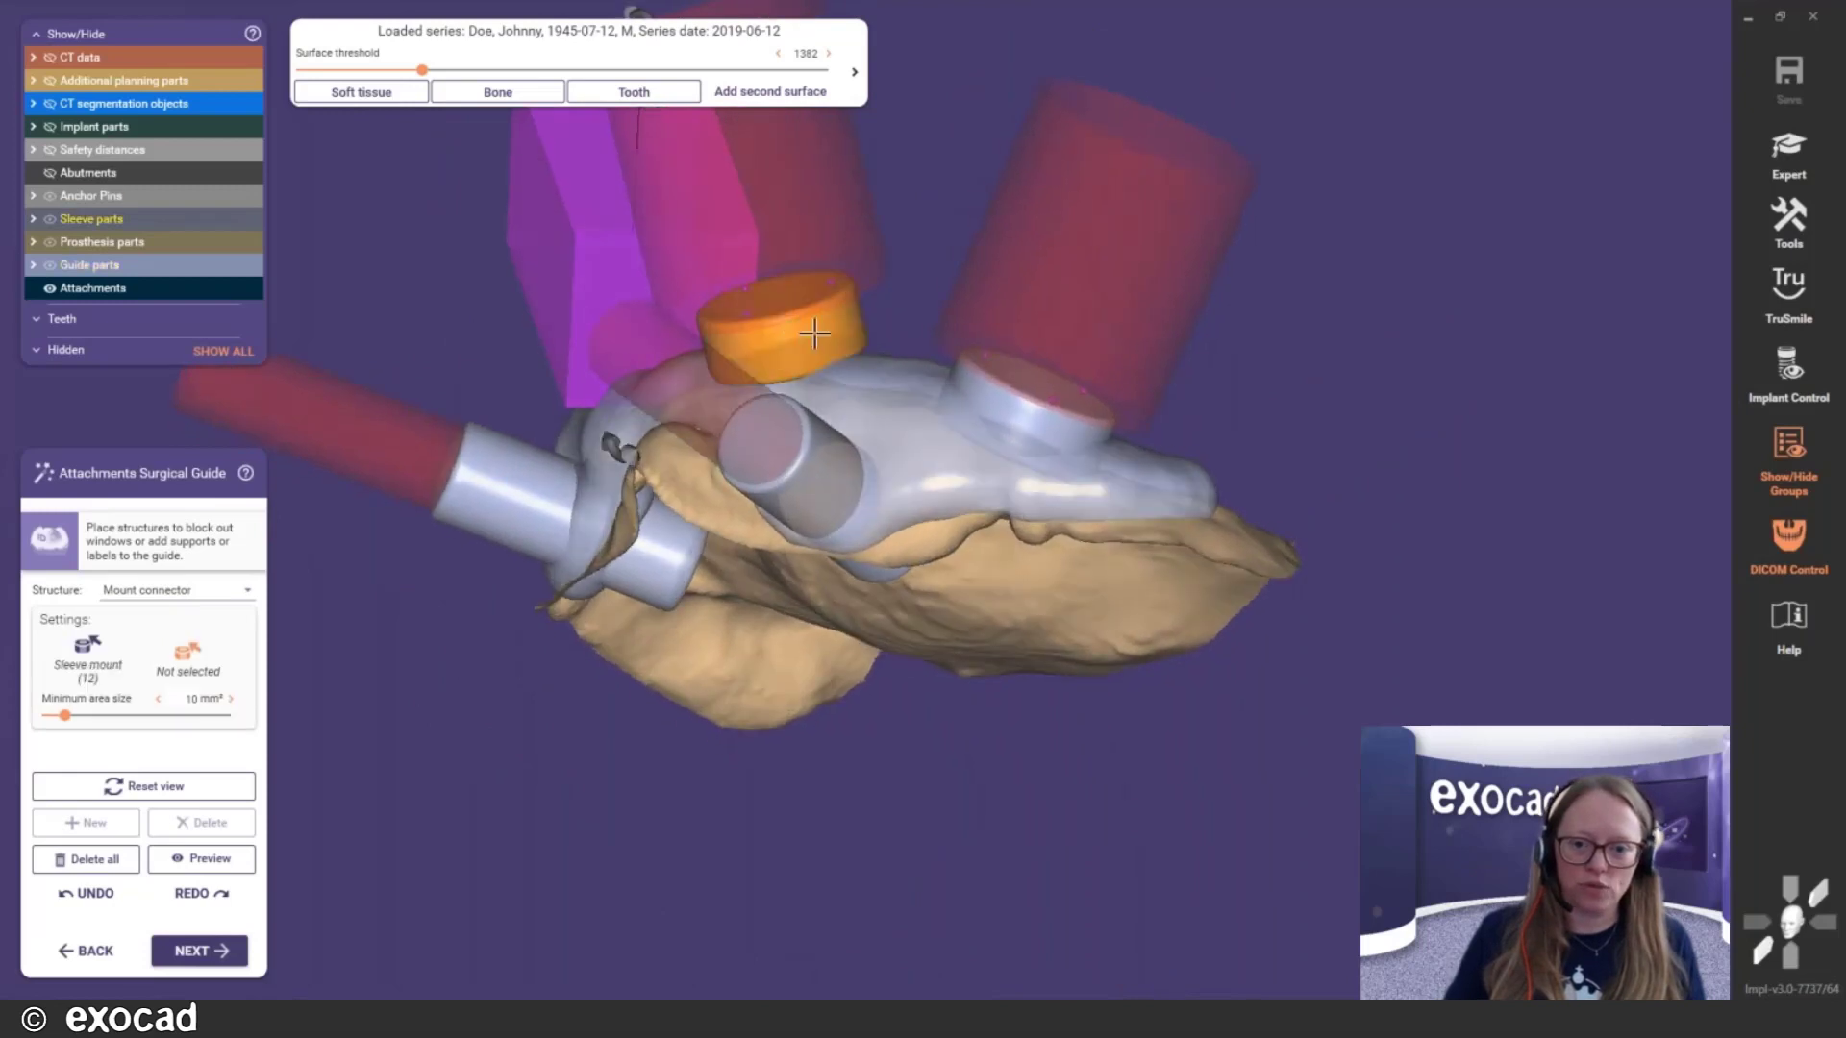
pyautogui.click(992, 412)
pyautogui.moveTo(993, 412); pyautogui.dragTo(452, 413, button='right')
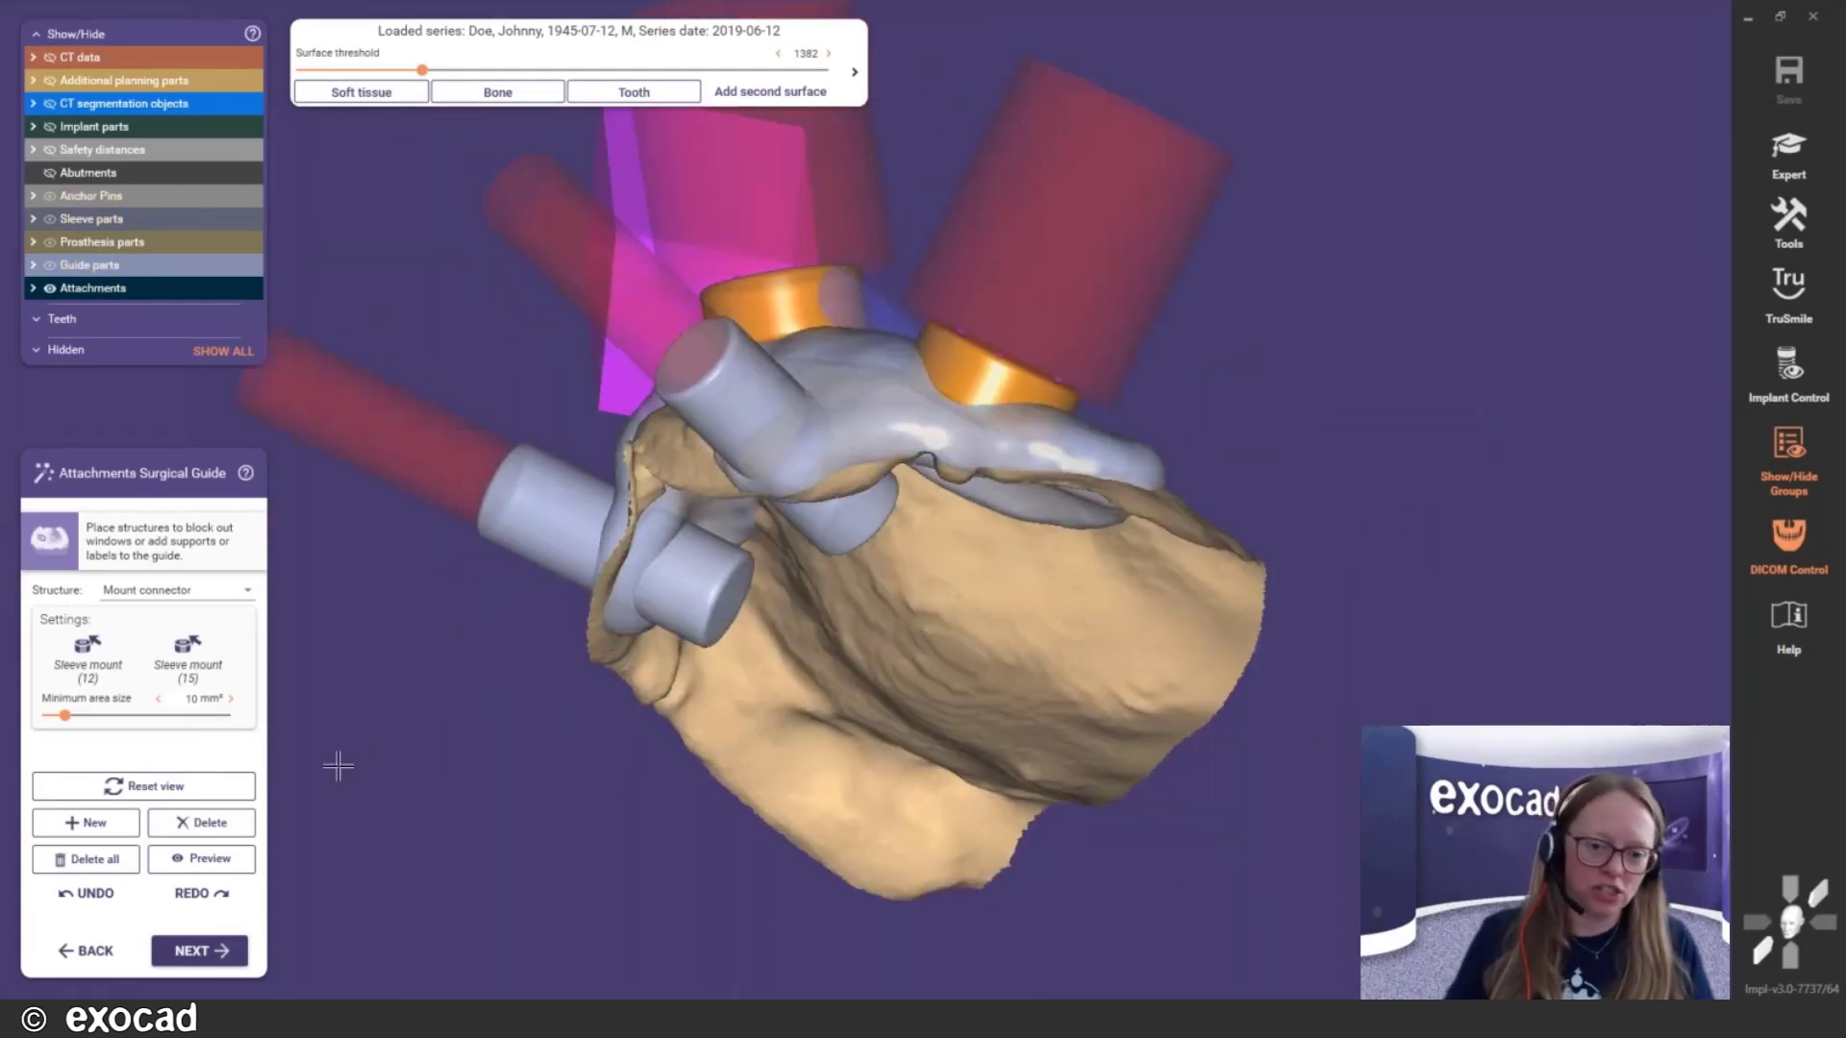
# Add a second mount connector joining anchor pin mount #1 to the tooth 15 sleeve mount
pyautogui.click(96, 824)
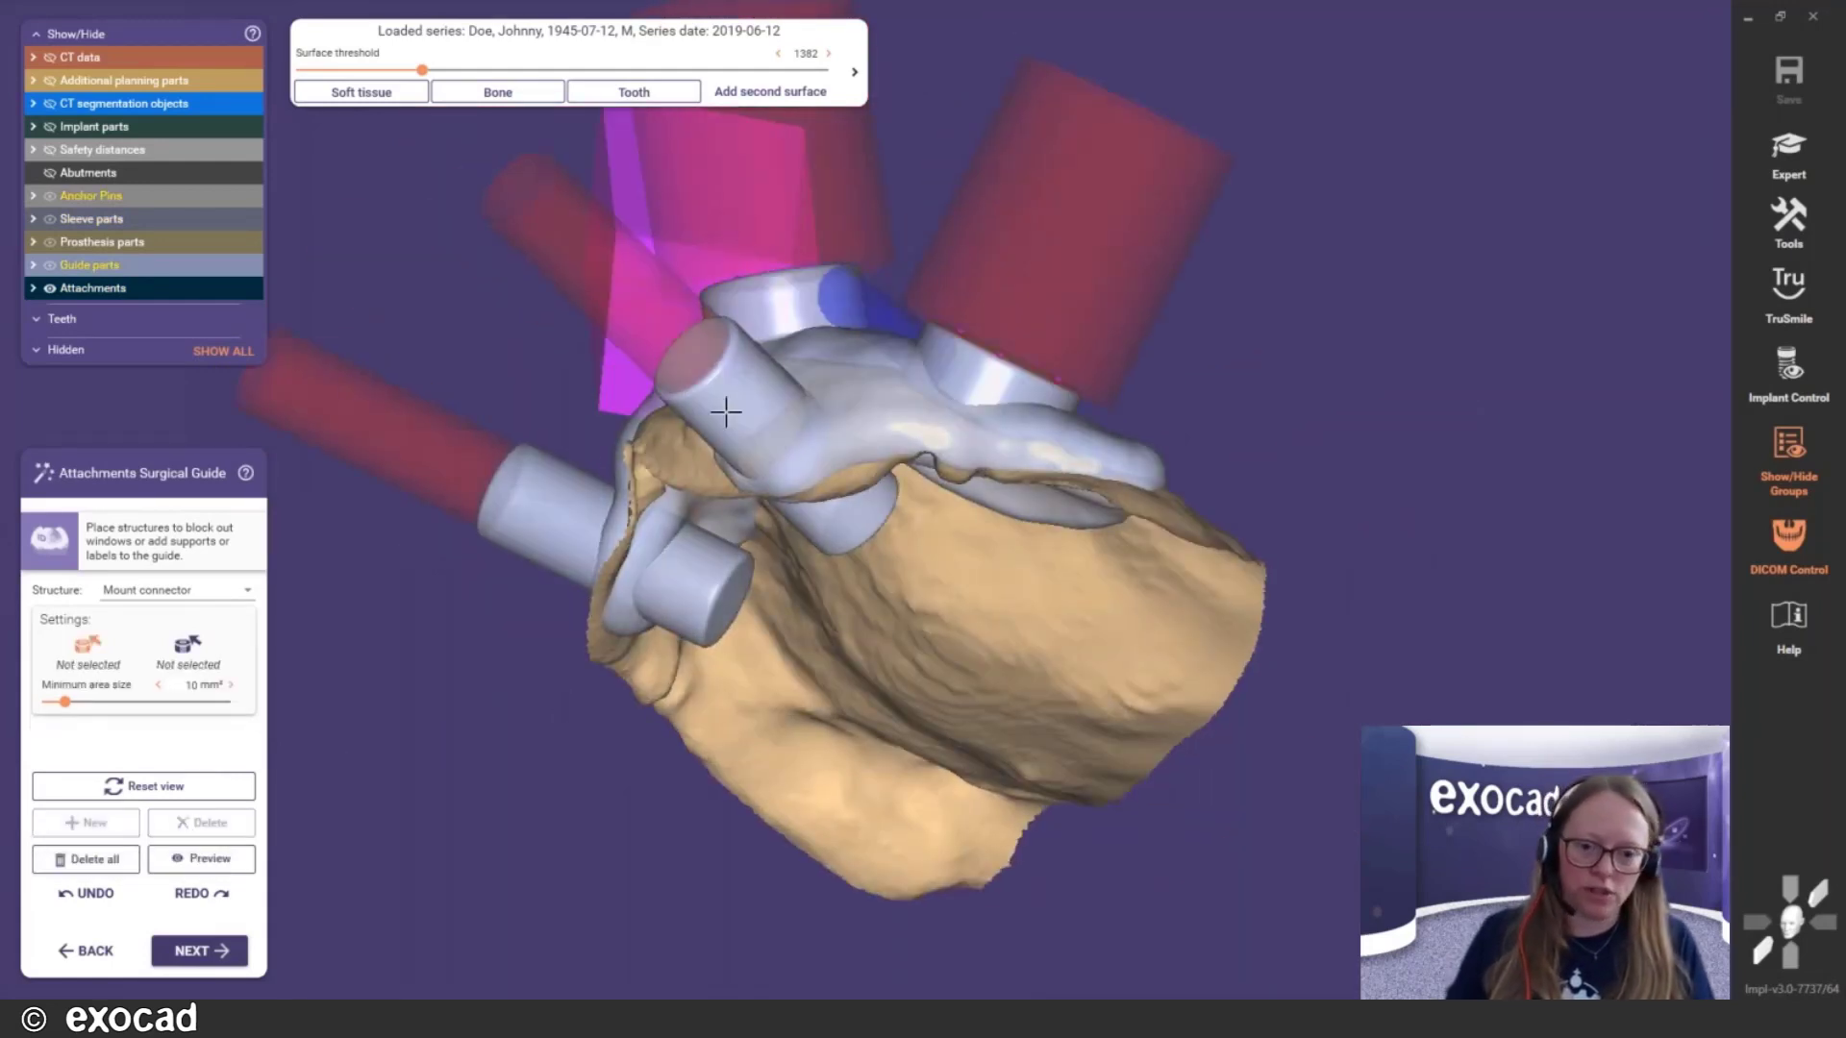
pyautogui.click(769, 415)
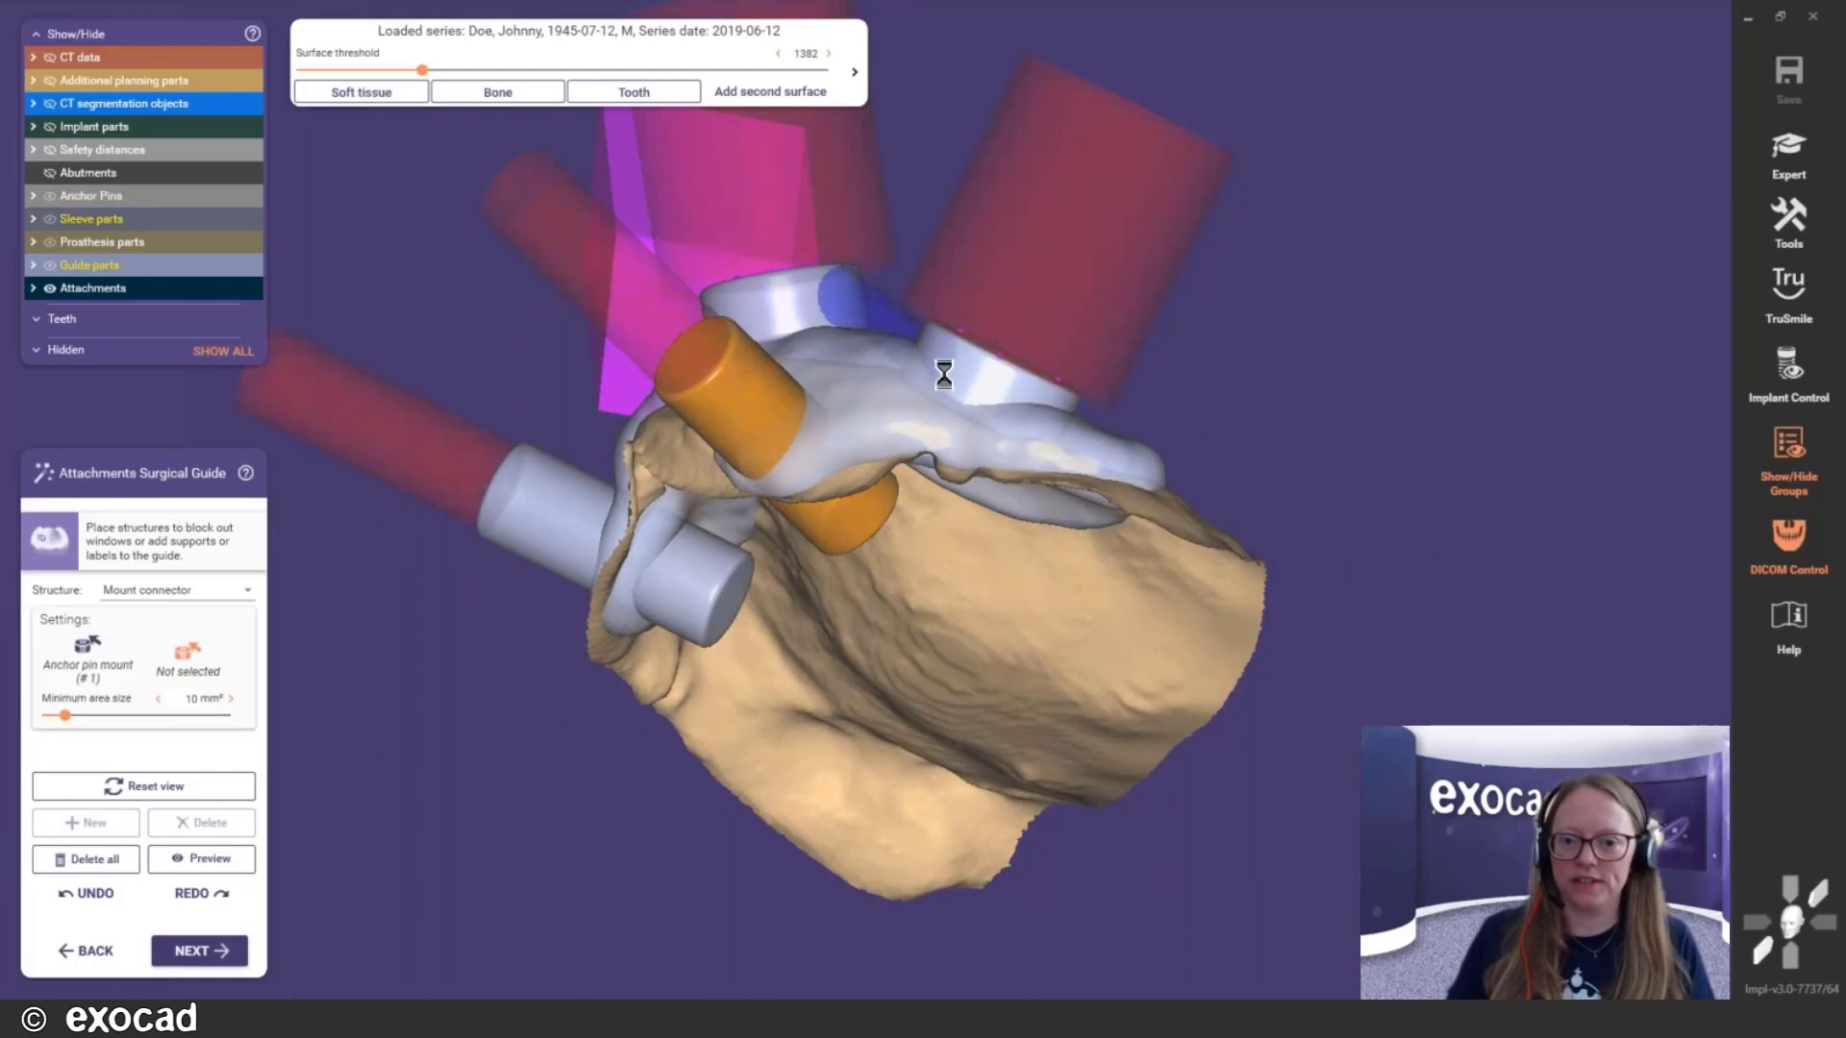
pyautogui.click(944, 375)
pyautogui.moveTo(775, 397); pyautogui.dragTo(871, 482, button='right')
pyautogui.scroll(4, 935, 441)
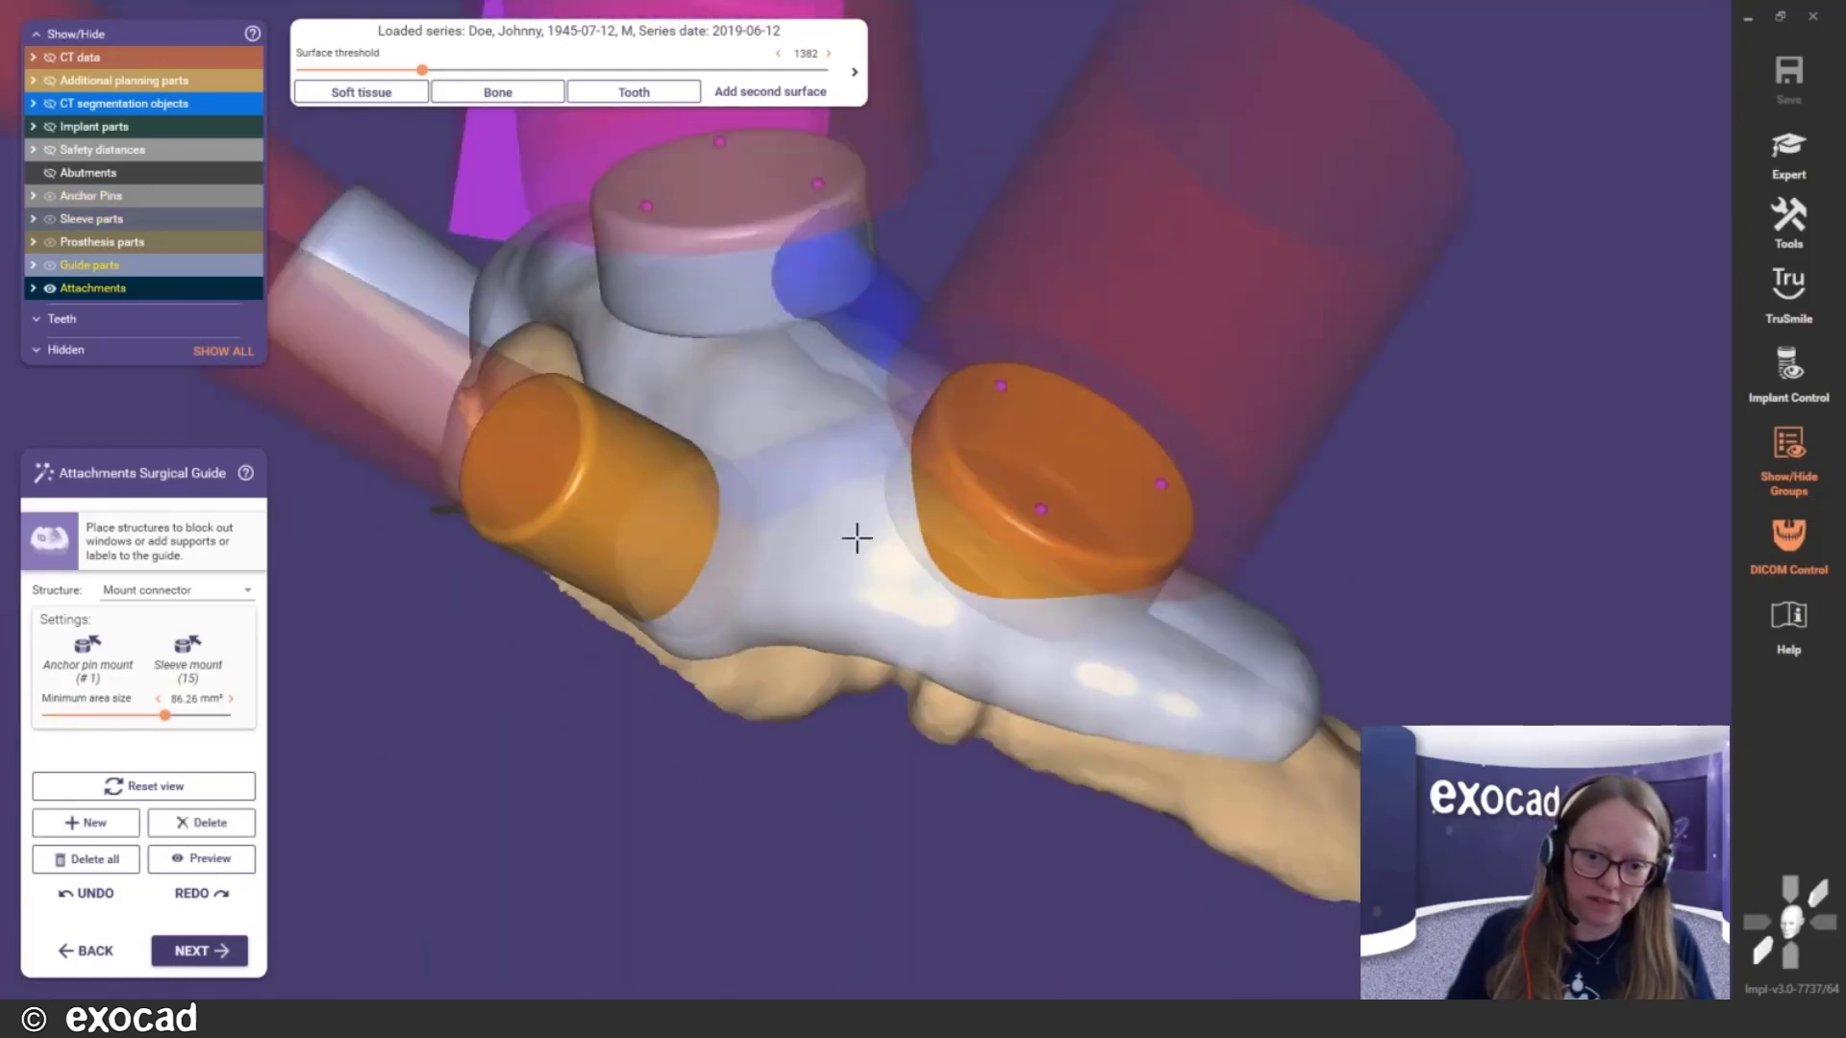
pyautogui.moveTo(853, 566)
pyautogui.mouseDown(button='right')
pyautogui.moveTo(829, 663)
pyautogui.moveTo(853, 564)
pyautogui.mouseUp(button='right')
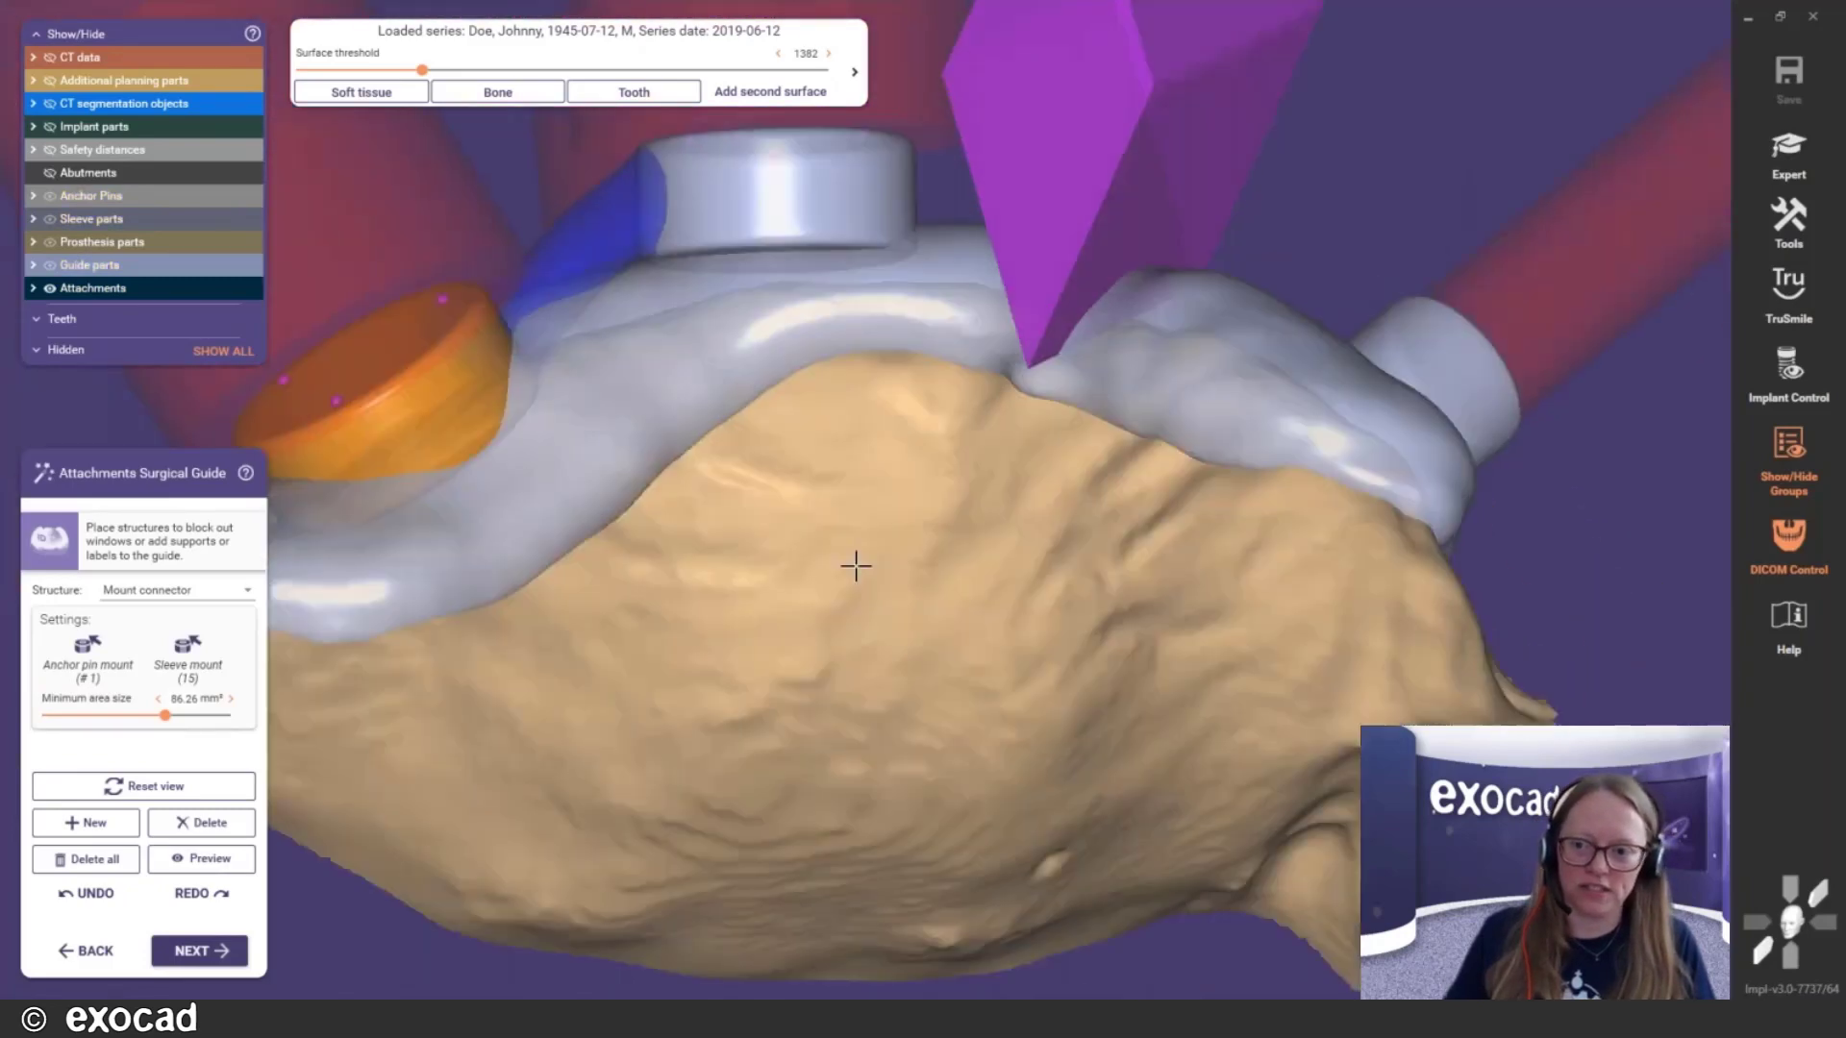
pyautogui.moveTo(852, 564); pyautogui.dragTo(948, 375, button='middle')
pyautogui.scroll(-5, 948, 375)
pyautogui.moveTo(1064, 461); pyautogui.dragTo(1064, 448, button='right')
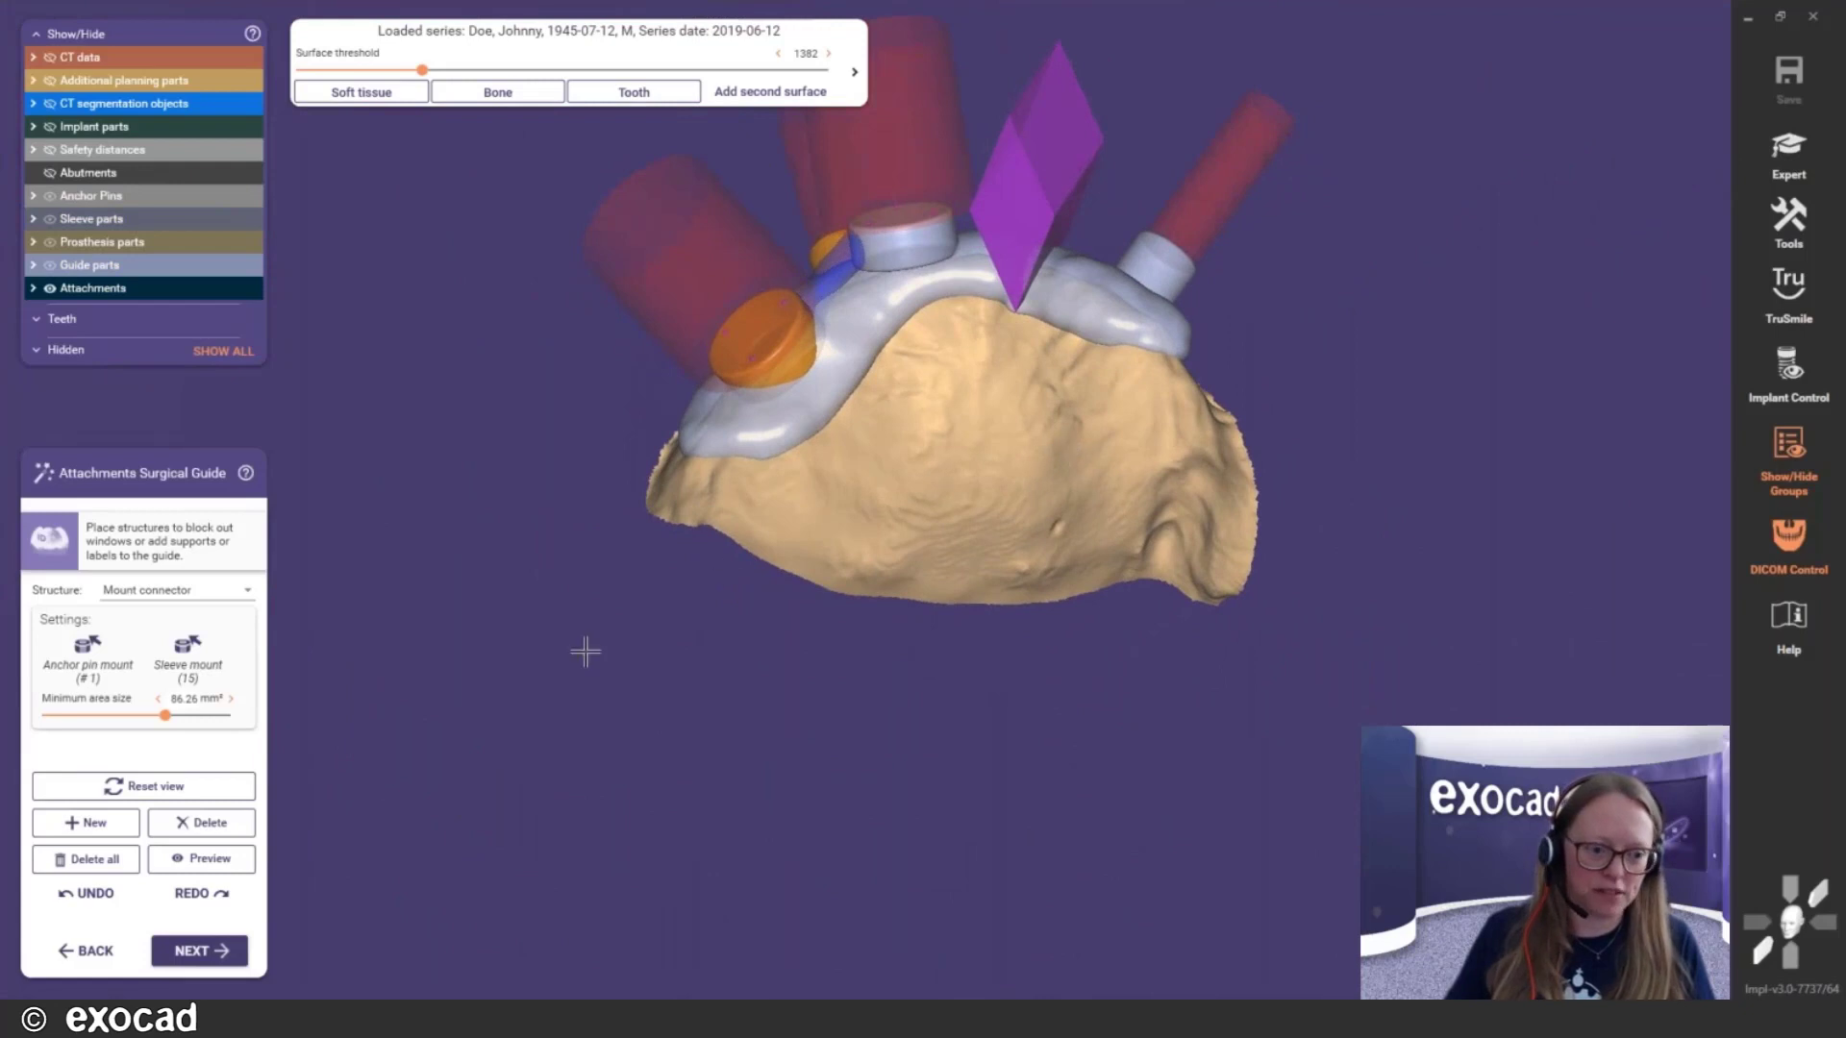
# Place an embossed text label on the guide next to the tooth 15 sleeve and shorten its wording to "Patient"
pyautogui.click(251, 588)
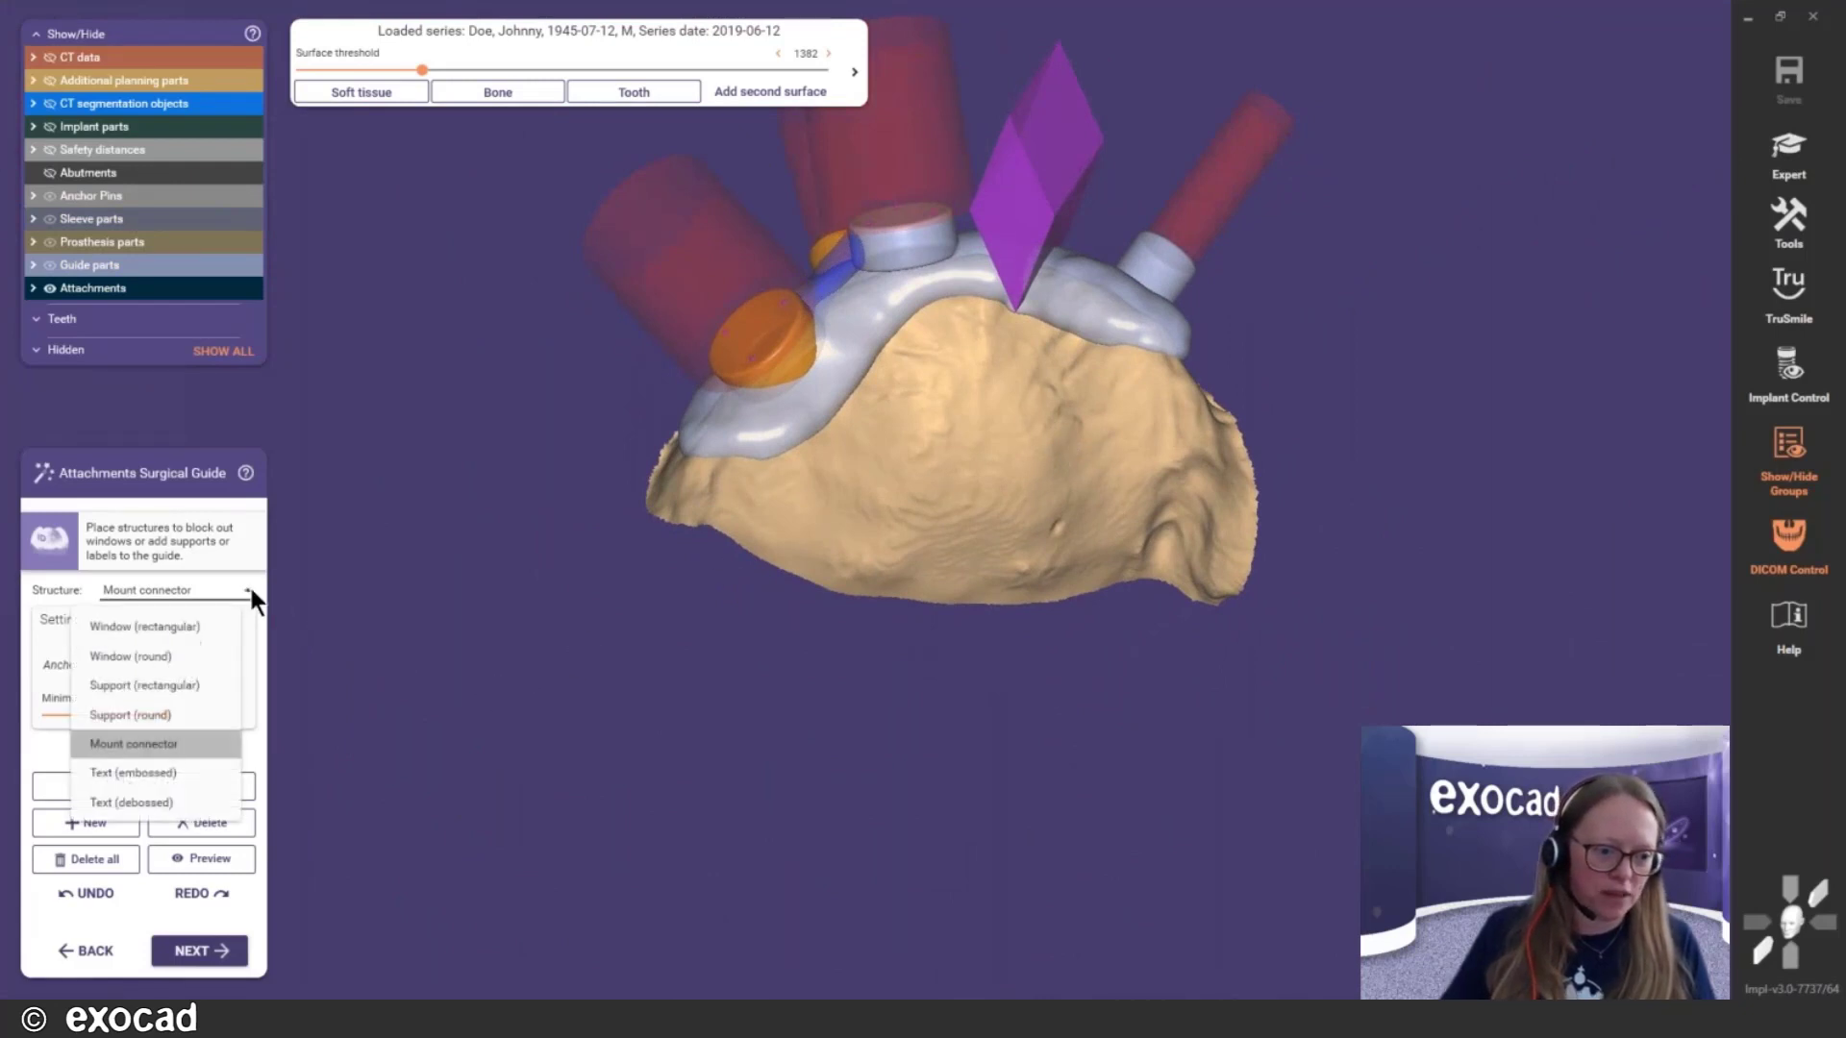
pyautogui.click(187, 770)
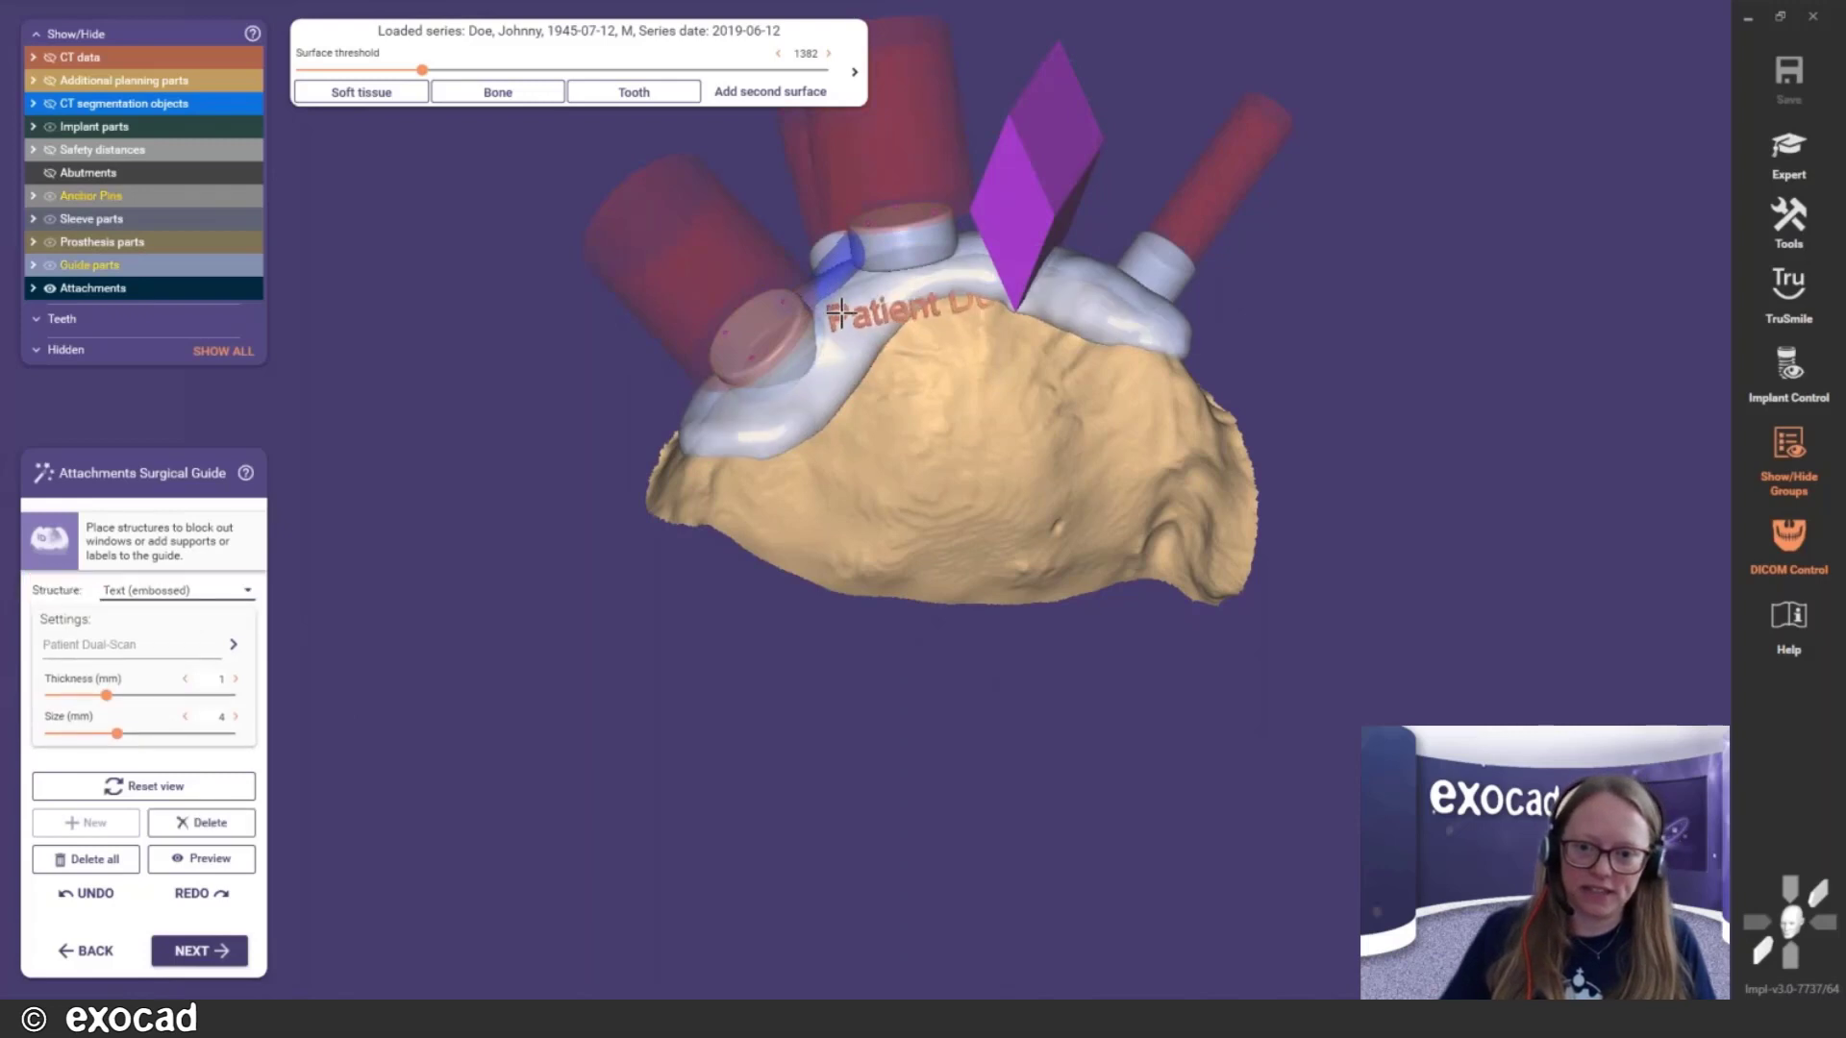
pyautogui.click(841, 314)
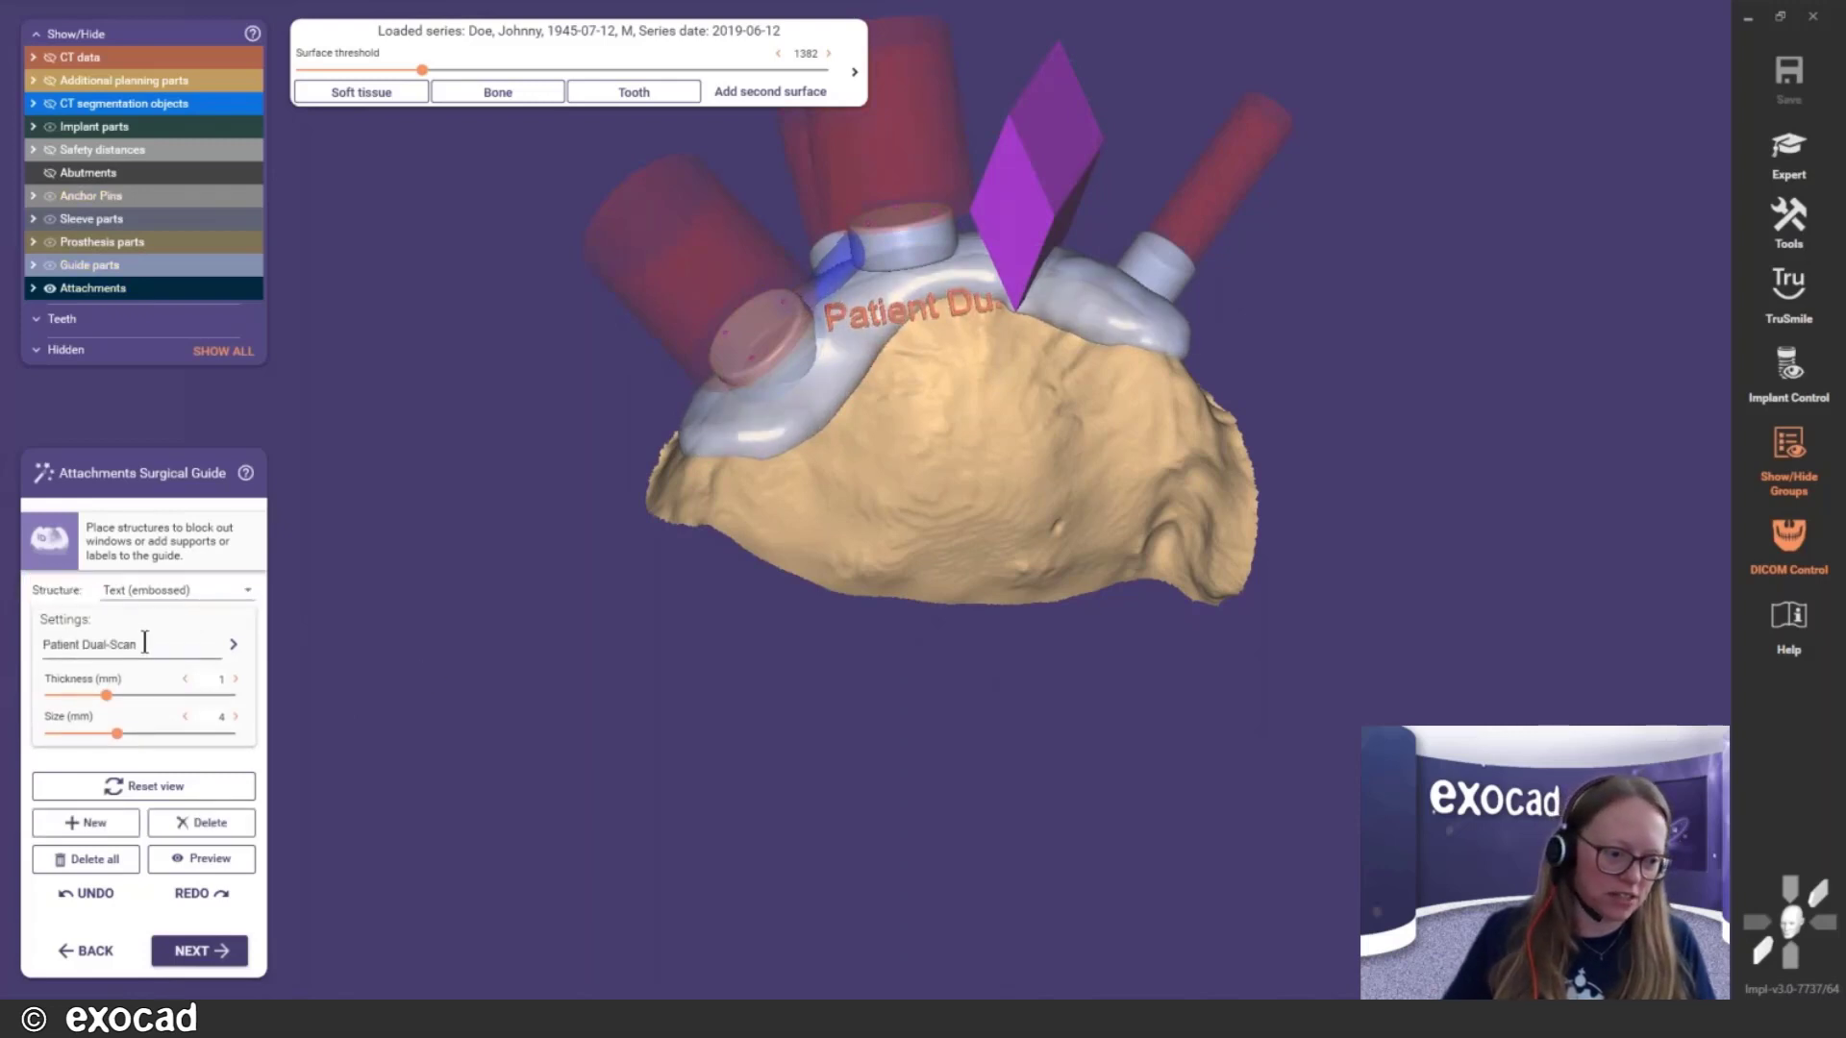
pyautogui.moveTo(143, 642); pyautogui.dragTo(85, 646)
pyautogui.press('BackSpace')
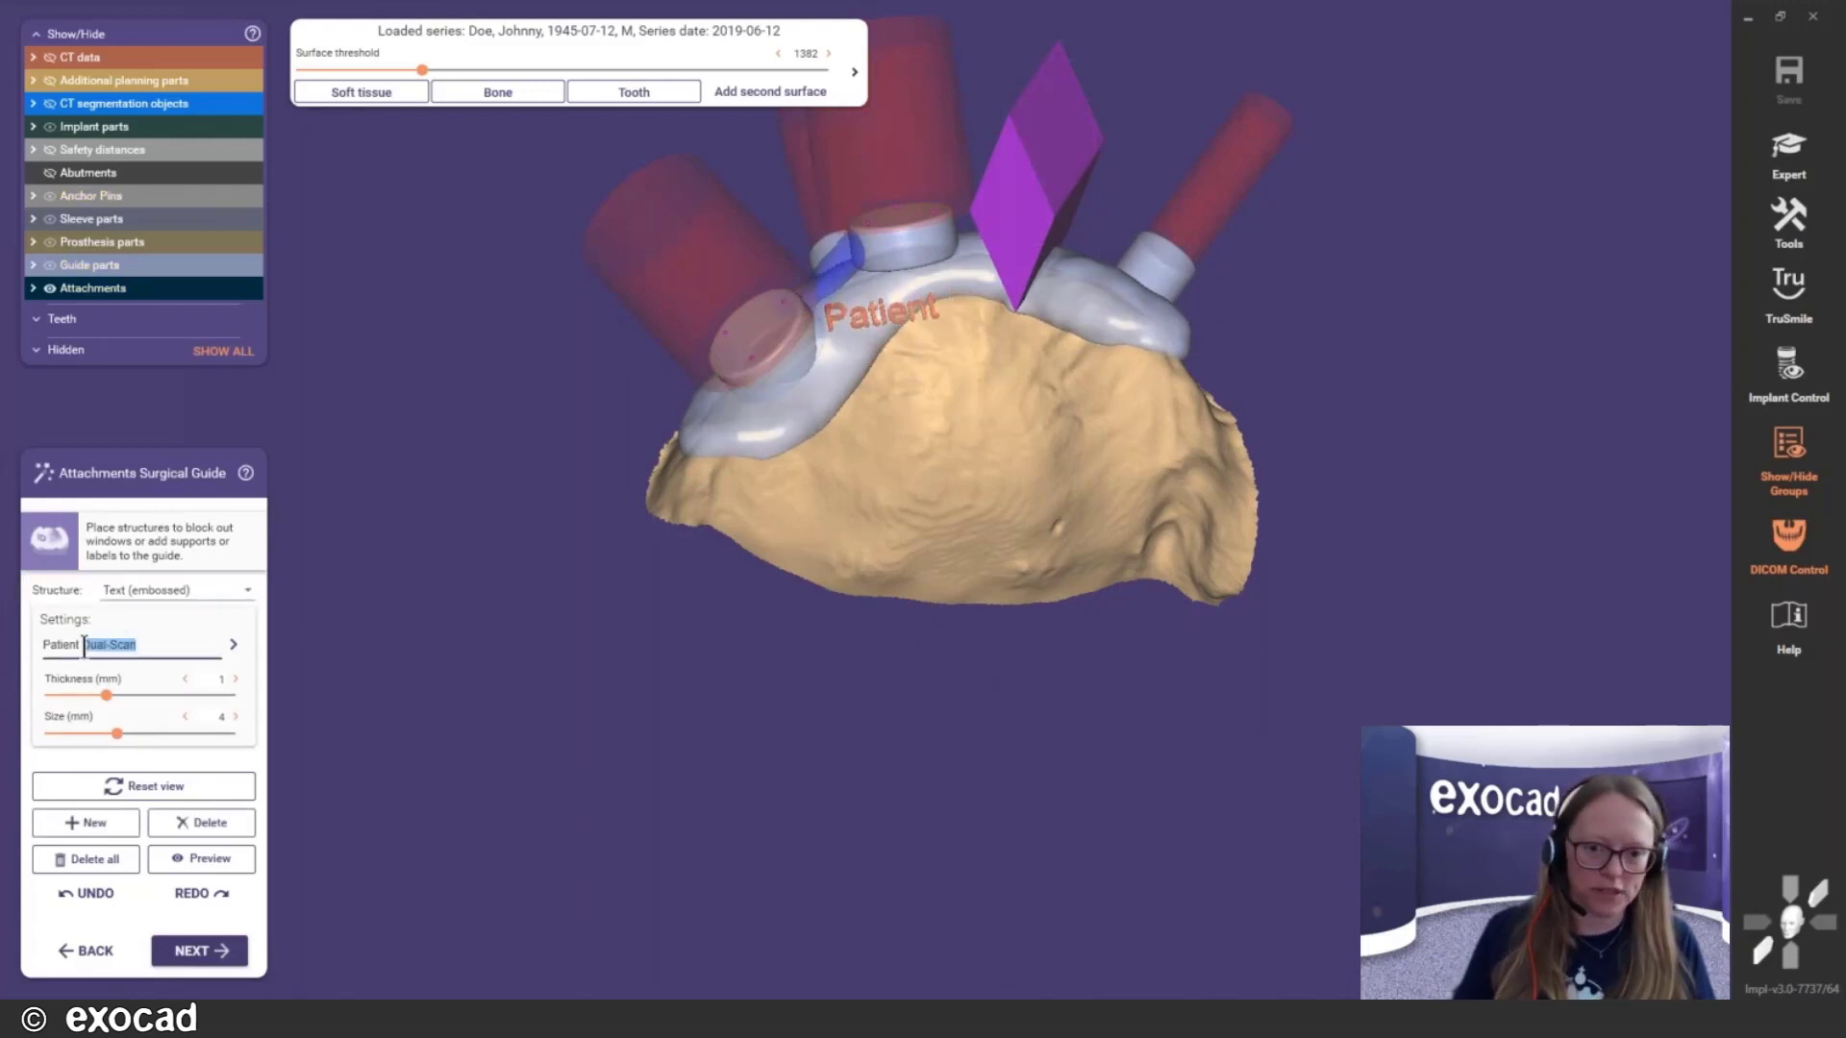
# Move the embossed text to the guide end beside the far anchor pin, rotate it along the surface, and reduce its size to 3.28 mm
pyautogui.scroll(5, 889, 351)
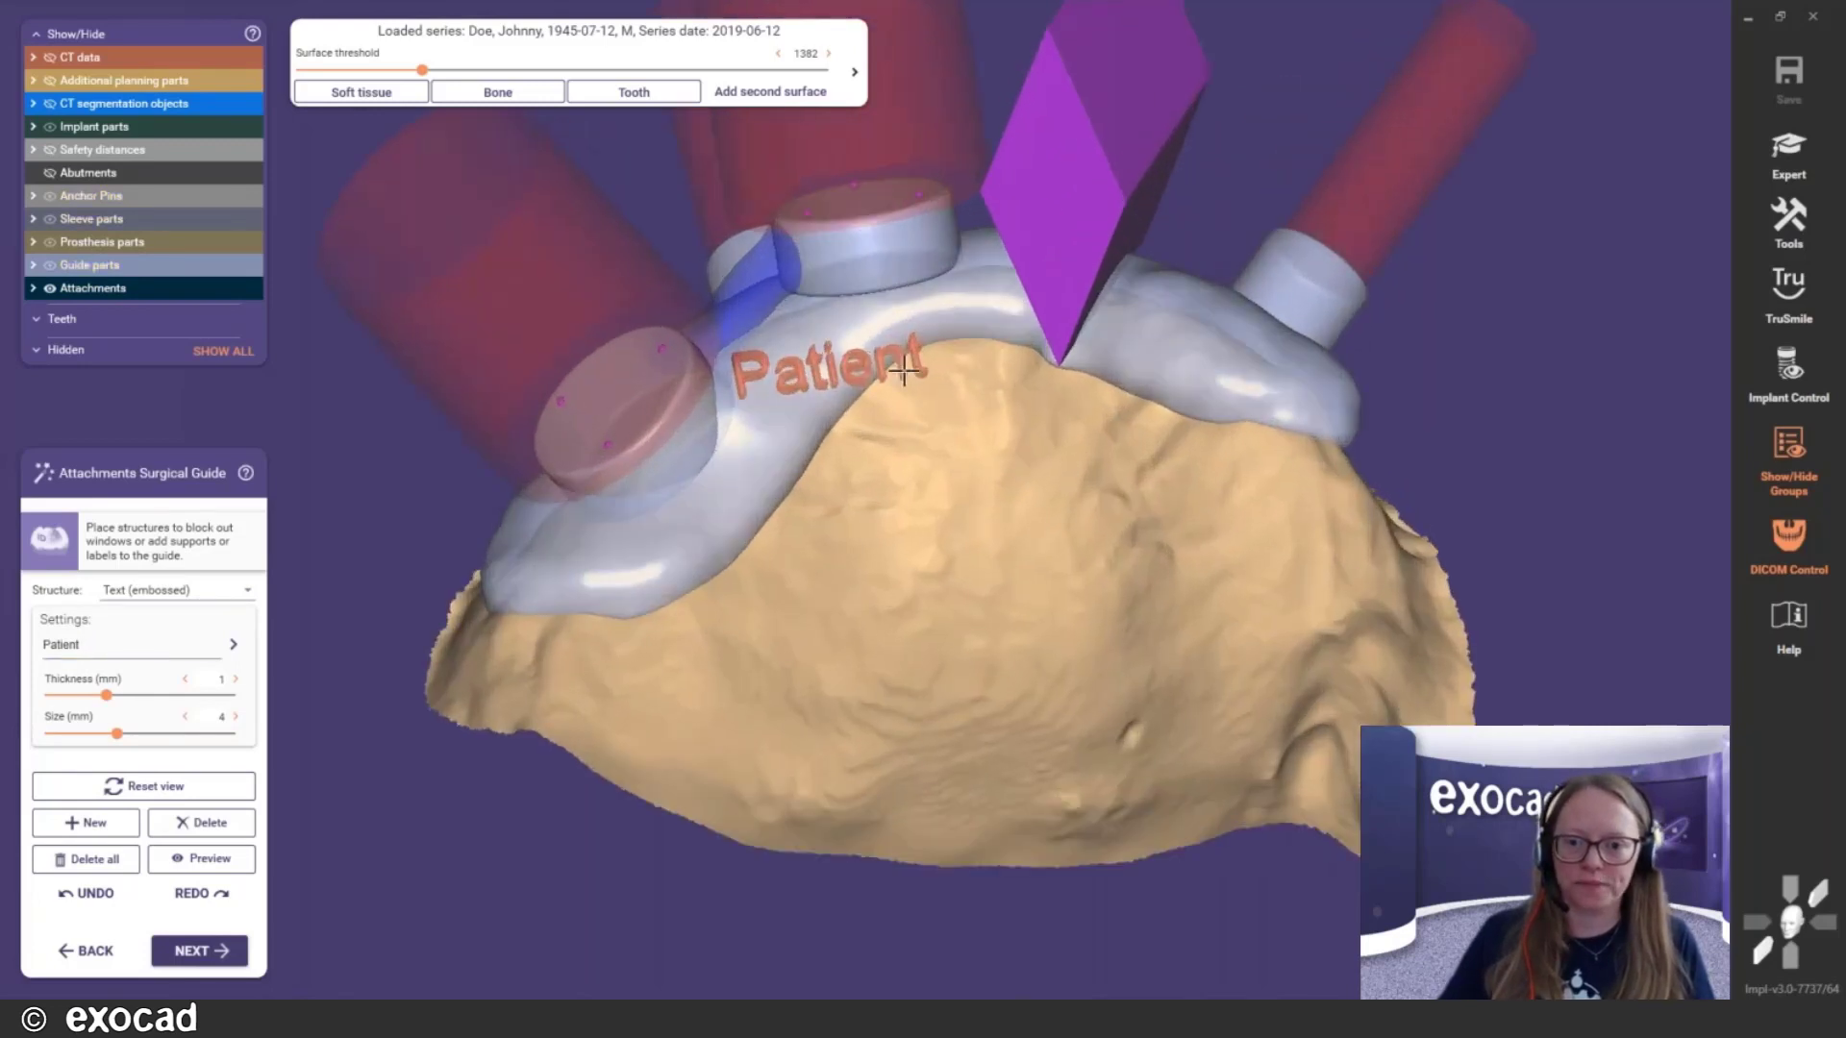
pyautogui.moveTo(889, 350); pyautogui.dragTo(1259, 368)
pyautogui.moveTo(1207, 404); pyautogui.dragTo(1187, 447, button='right')
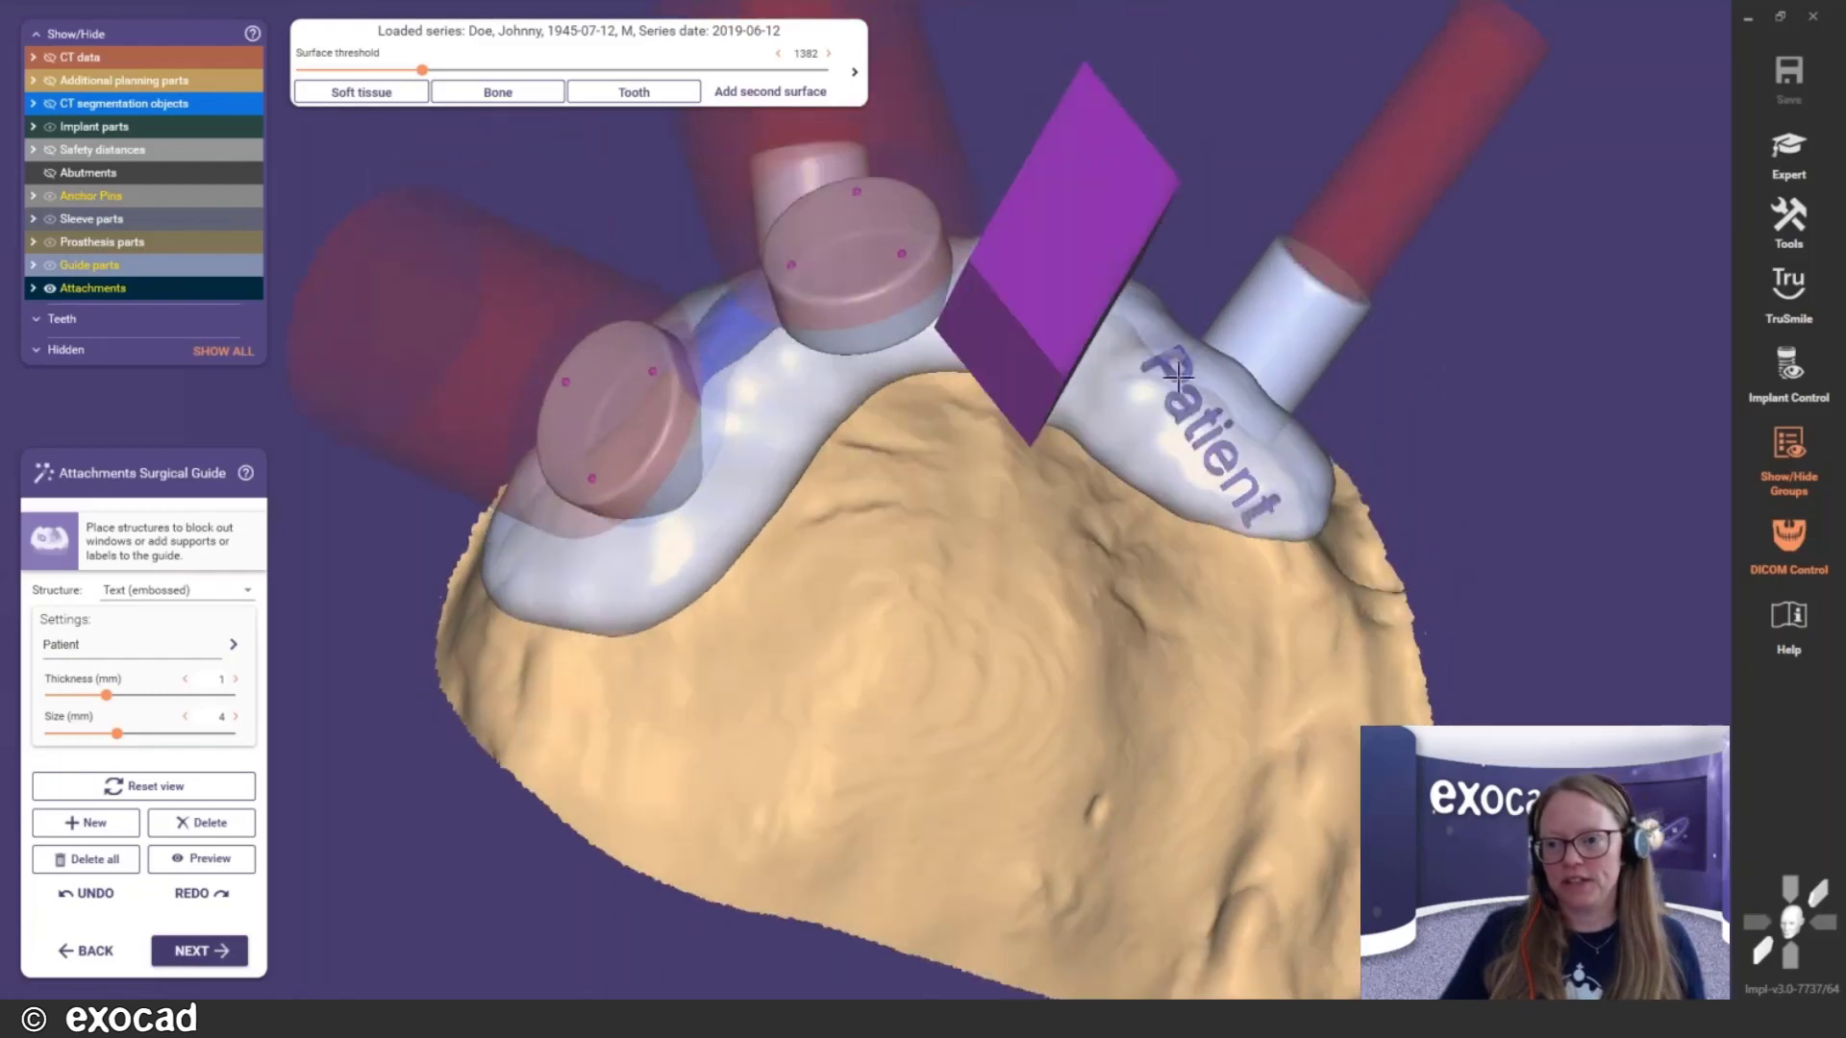
pyautogui.keyDown('ctrl'); pyautogui.moveTo(1163, 361); pyautogui.dragTo(1149, 379); pyautogui.keyUp('ctrl')
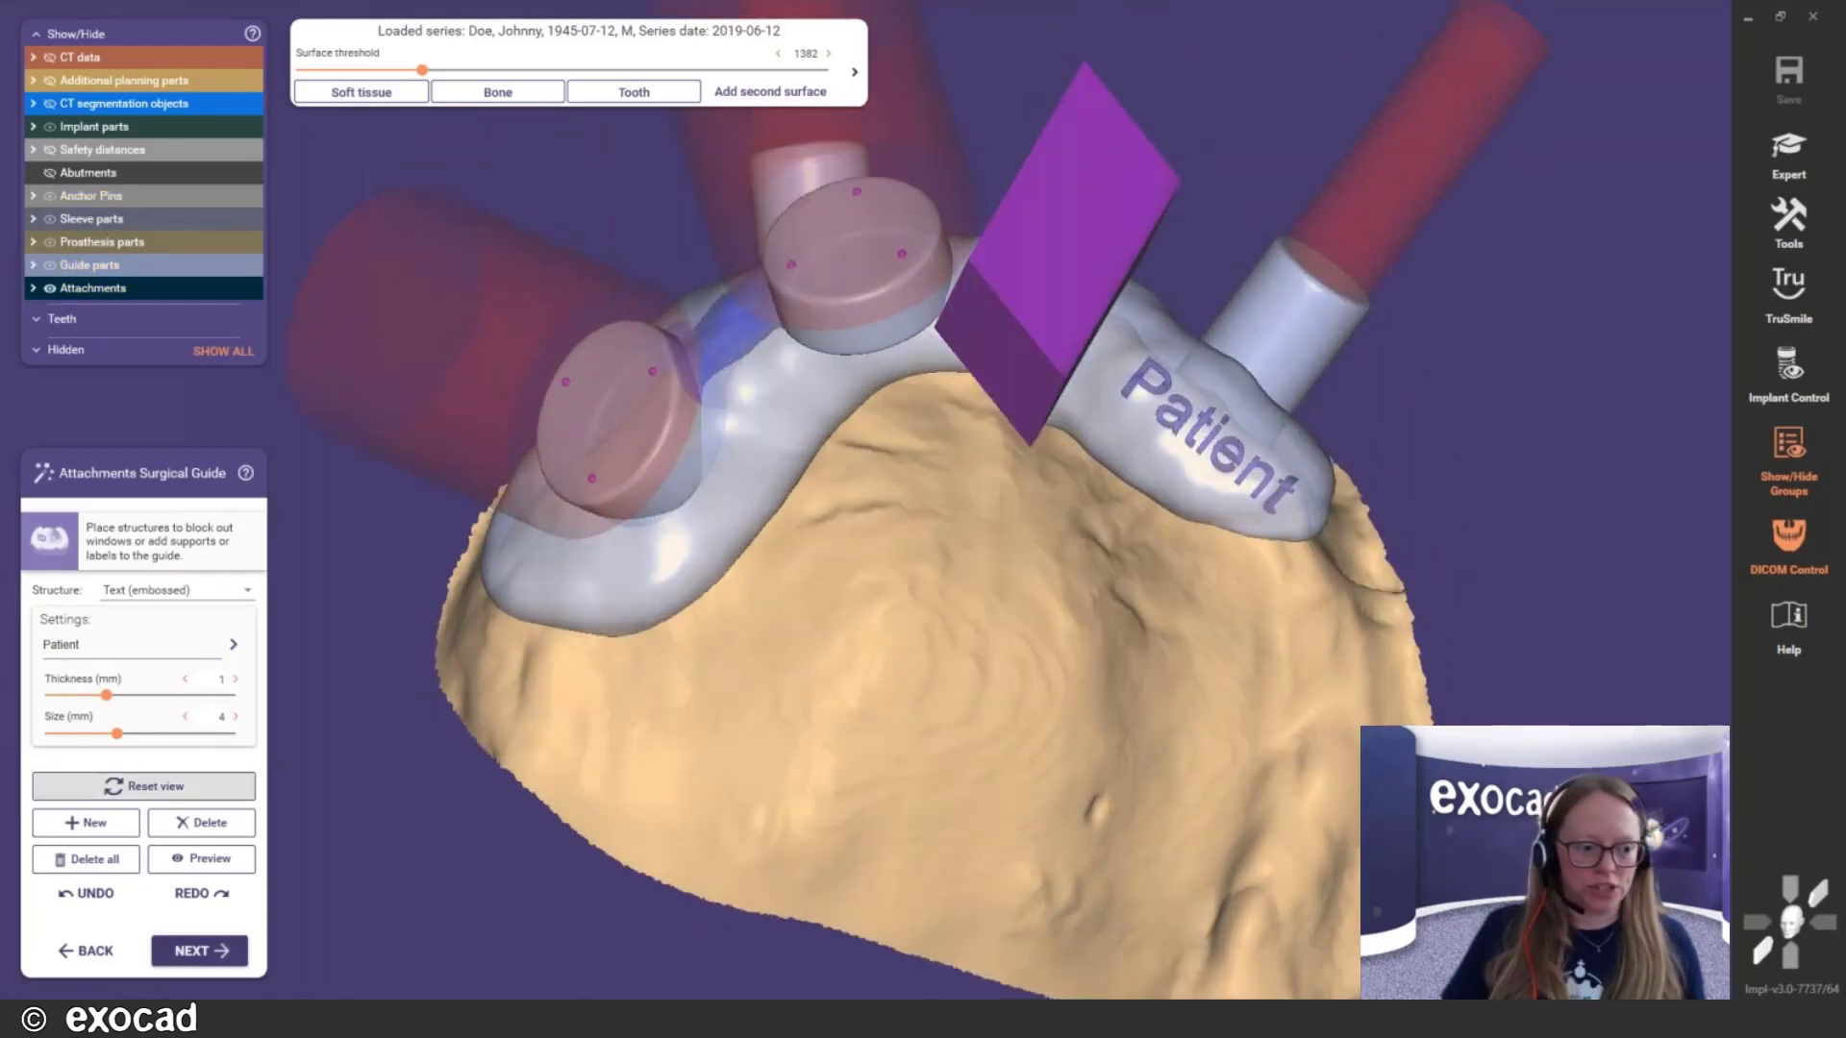
pyautogui.moveTo(113, 730); pyautogui.dragTo(102, 732)
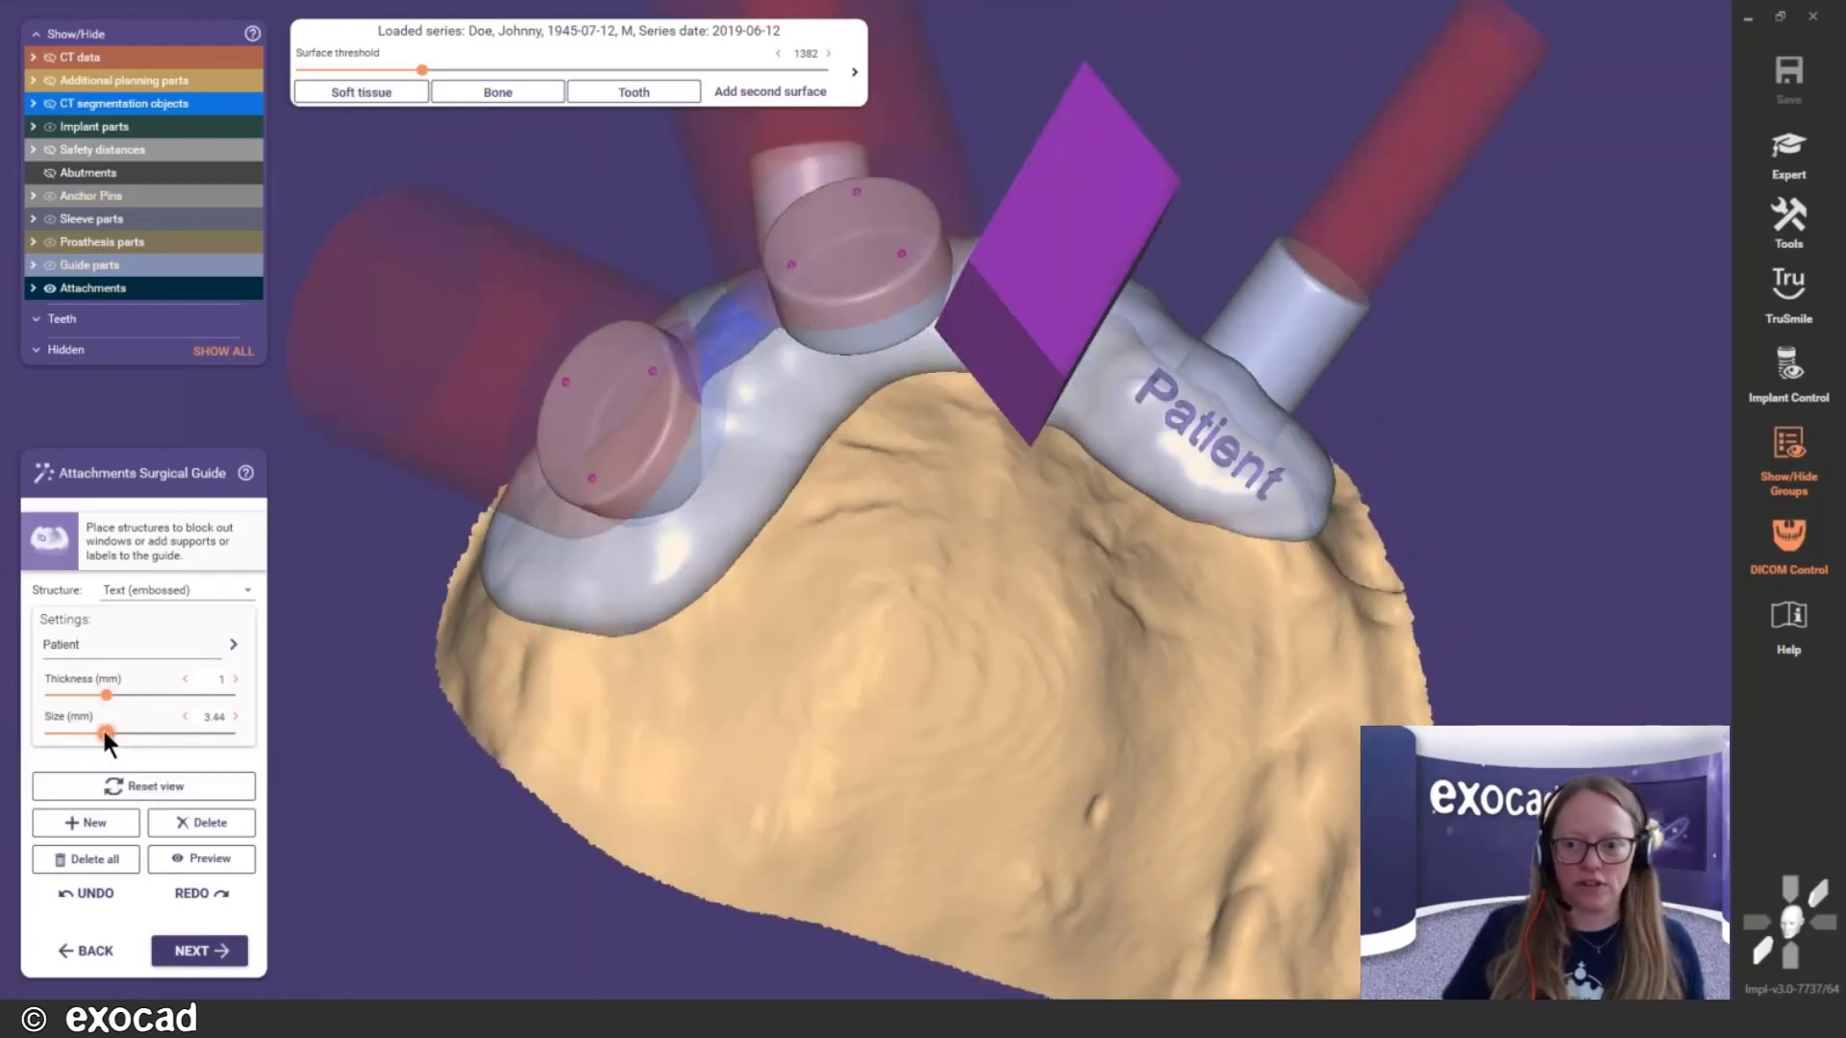
# Format the embossed text in bold Bahnschrift and append the # symbol so it reads "Patient #"
pyautogui.click(233, 646)
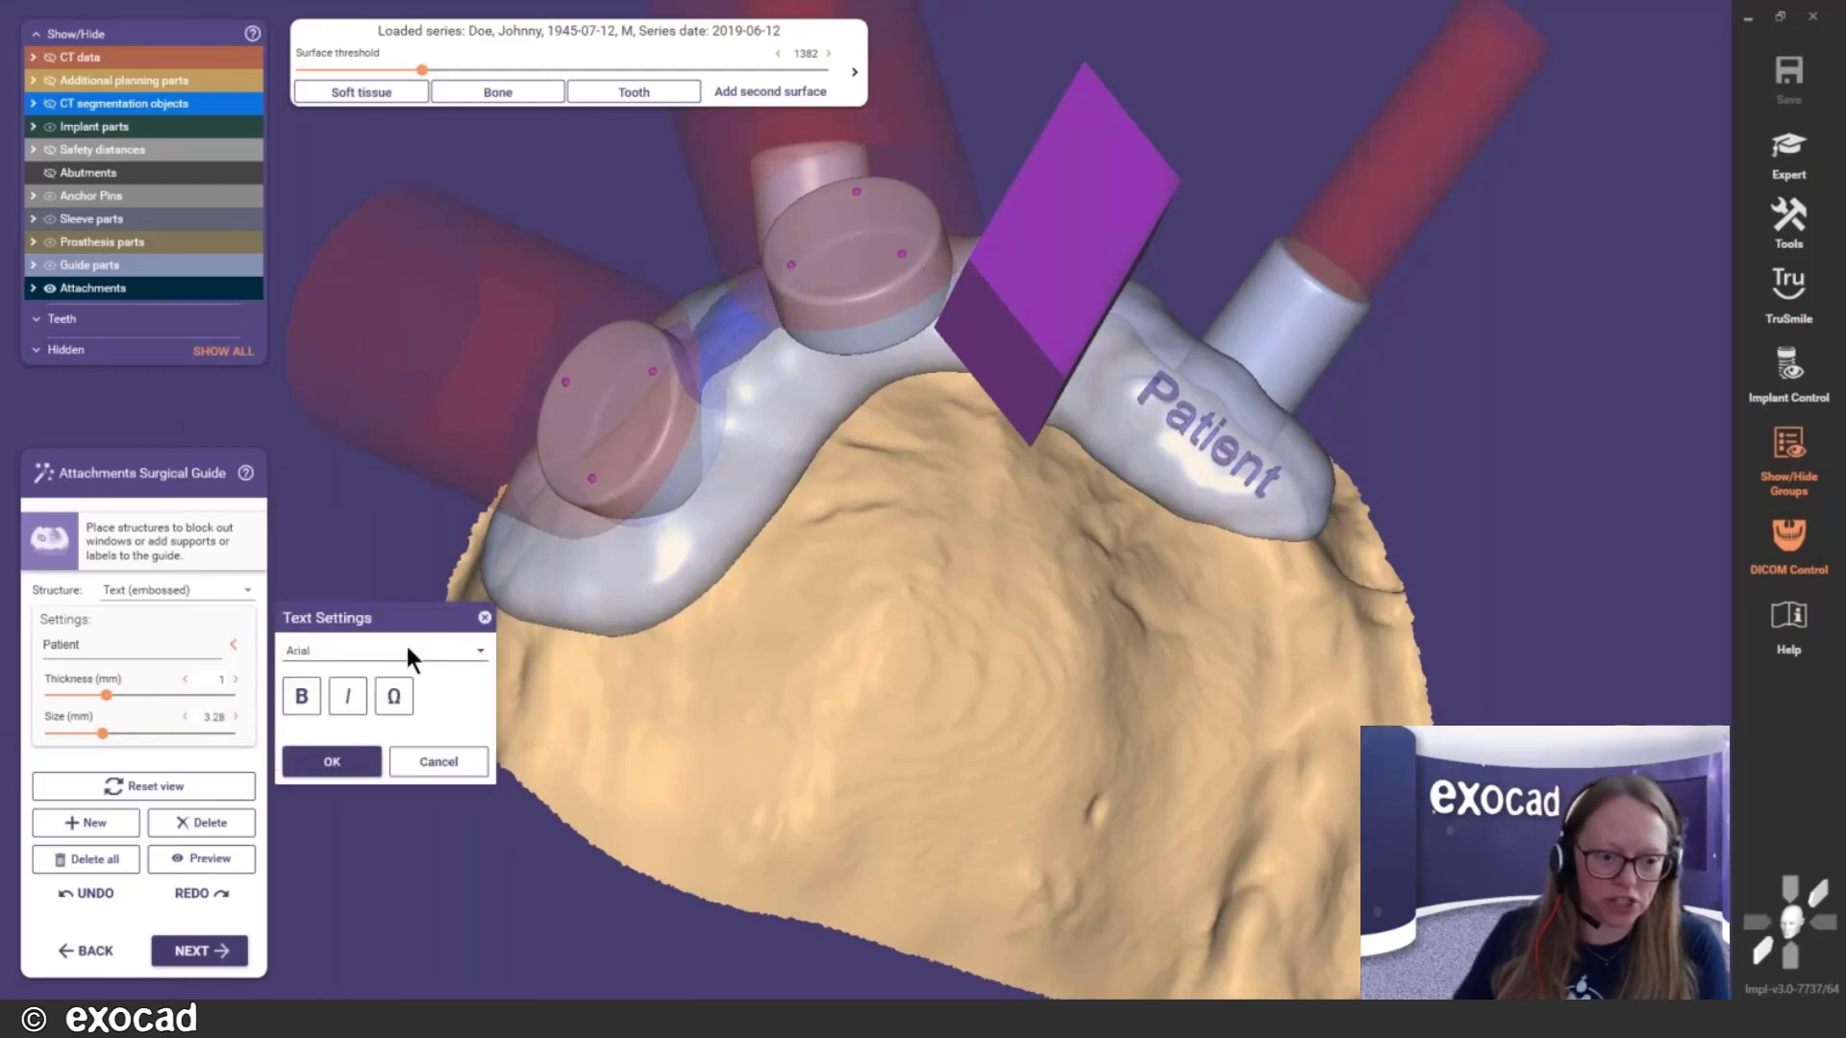
pyautogui.click(478, 646)
pyautogui.click(343, 775)
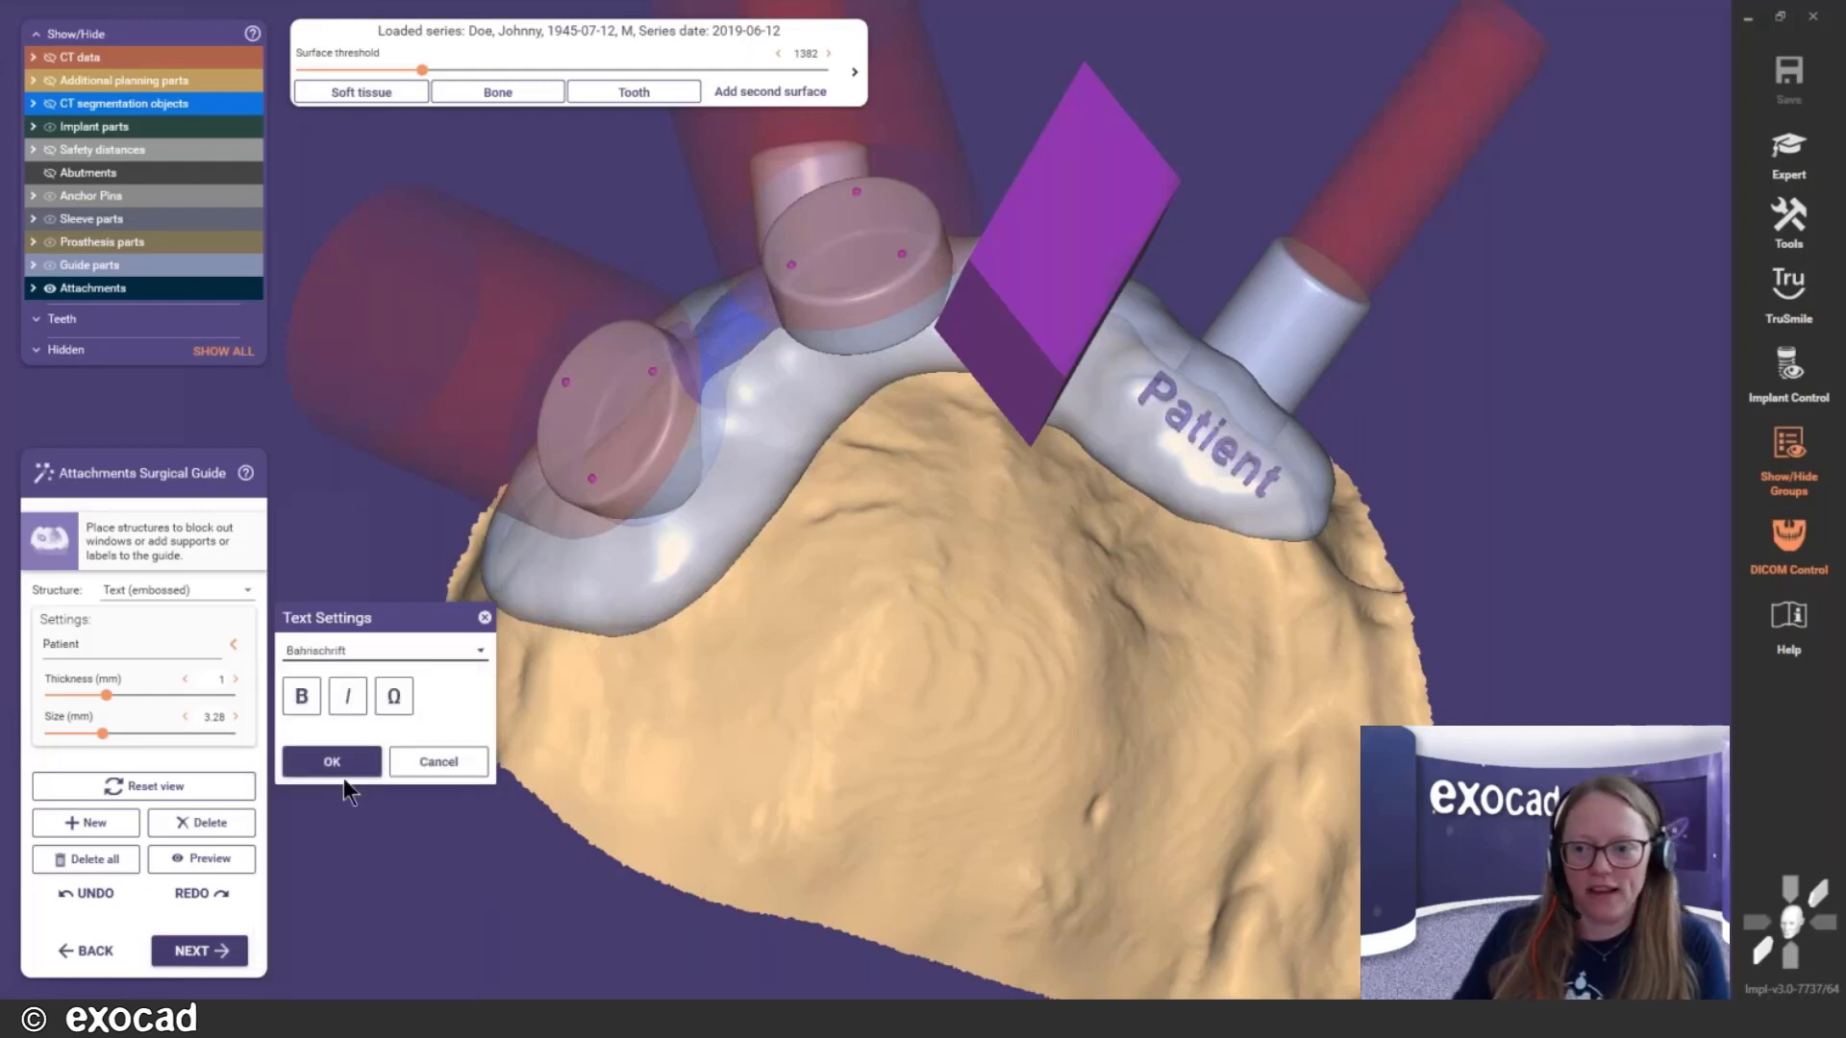
pyautogui.click(300, 699)
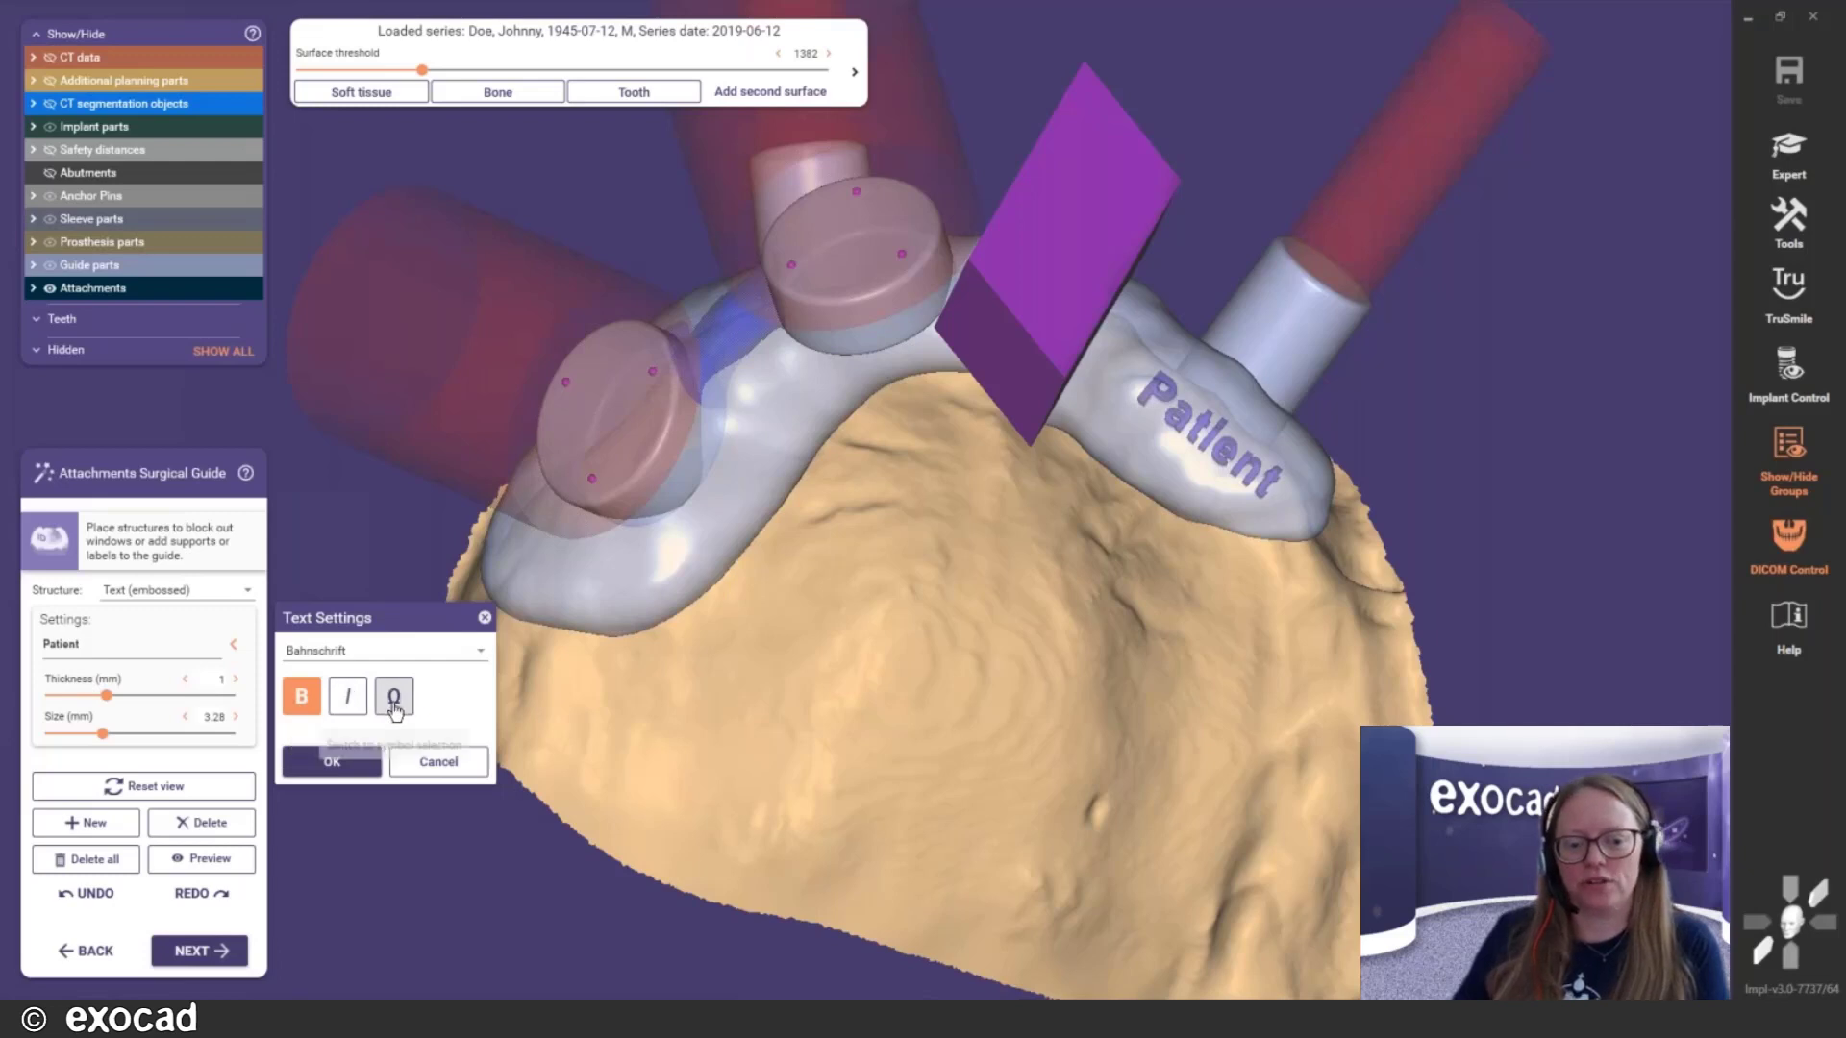
pyautogui.click(332, 761)
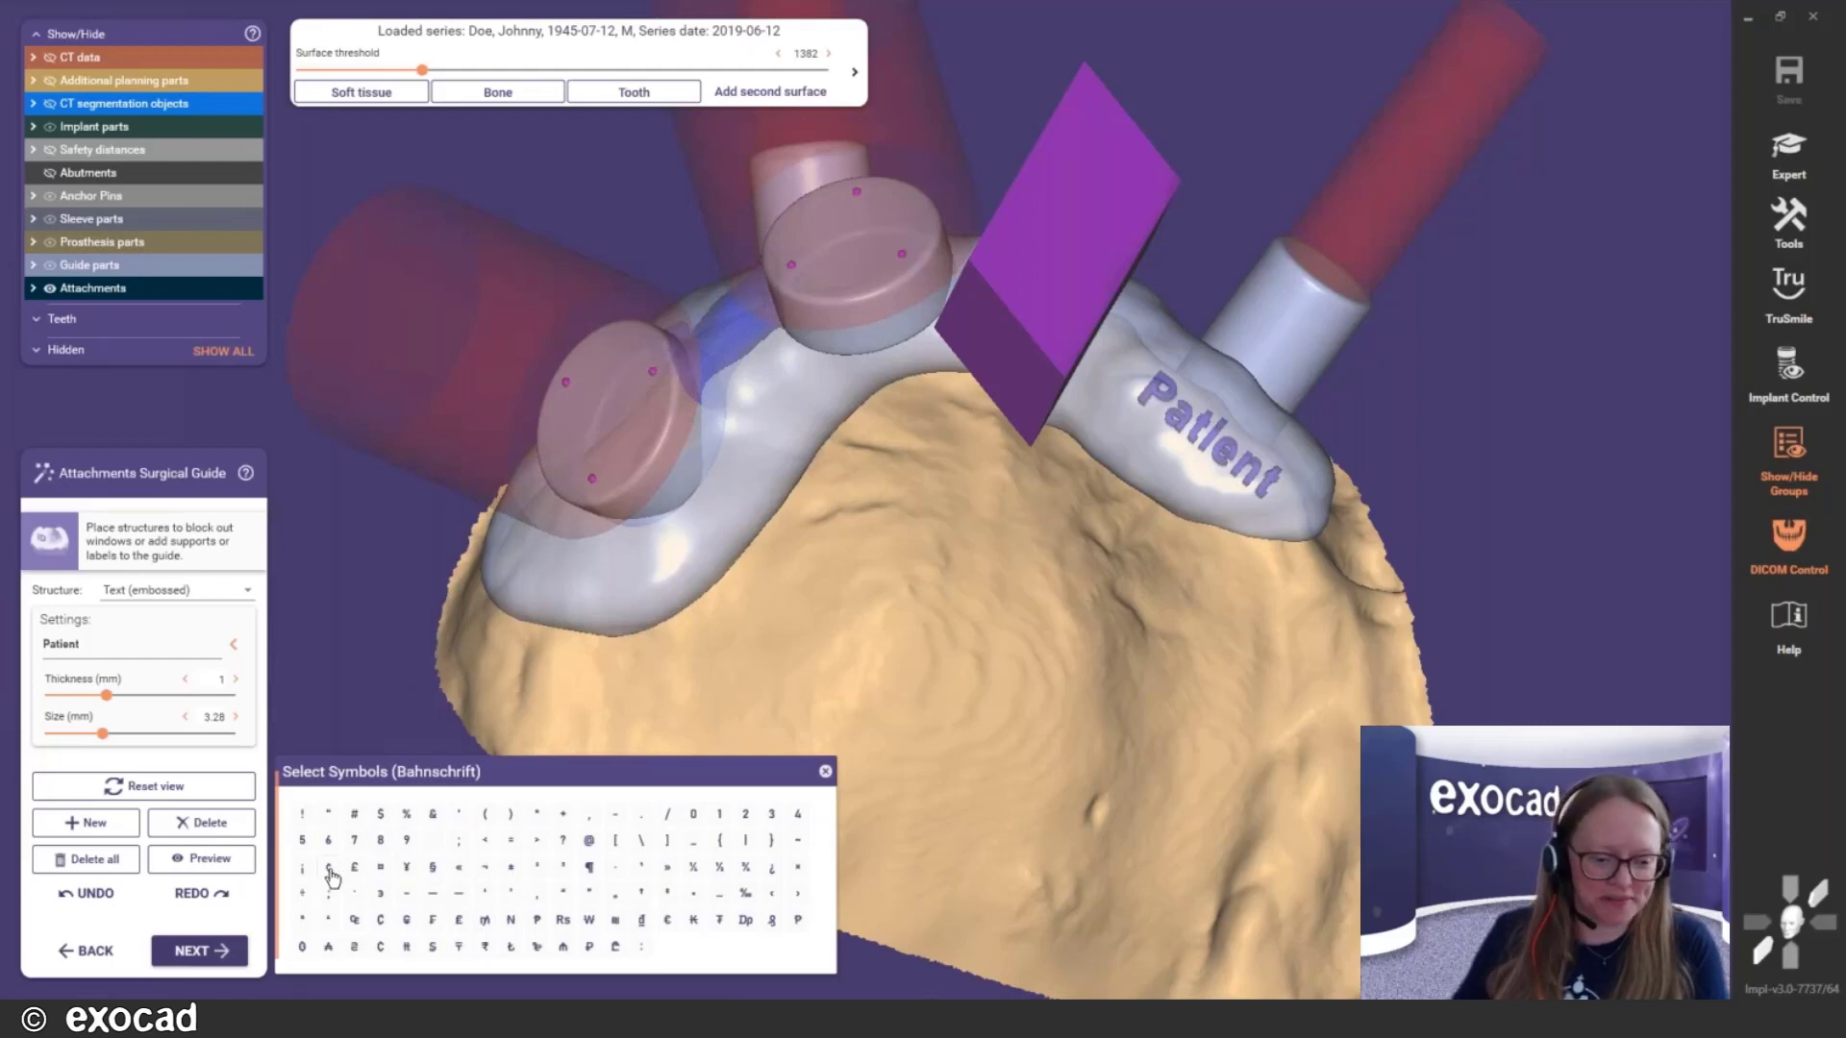
pyautogui.click(354, 814)
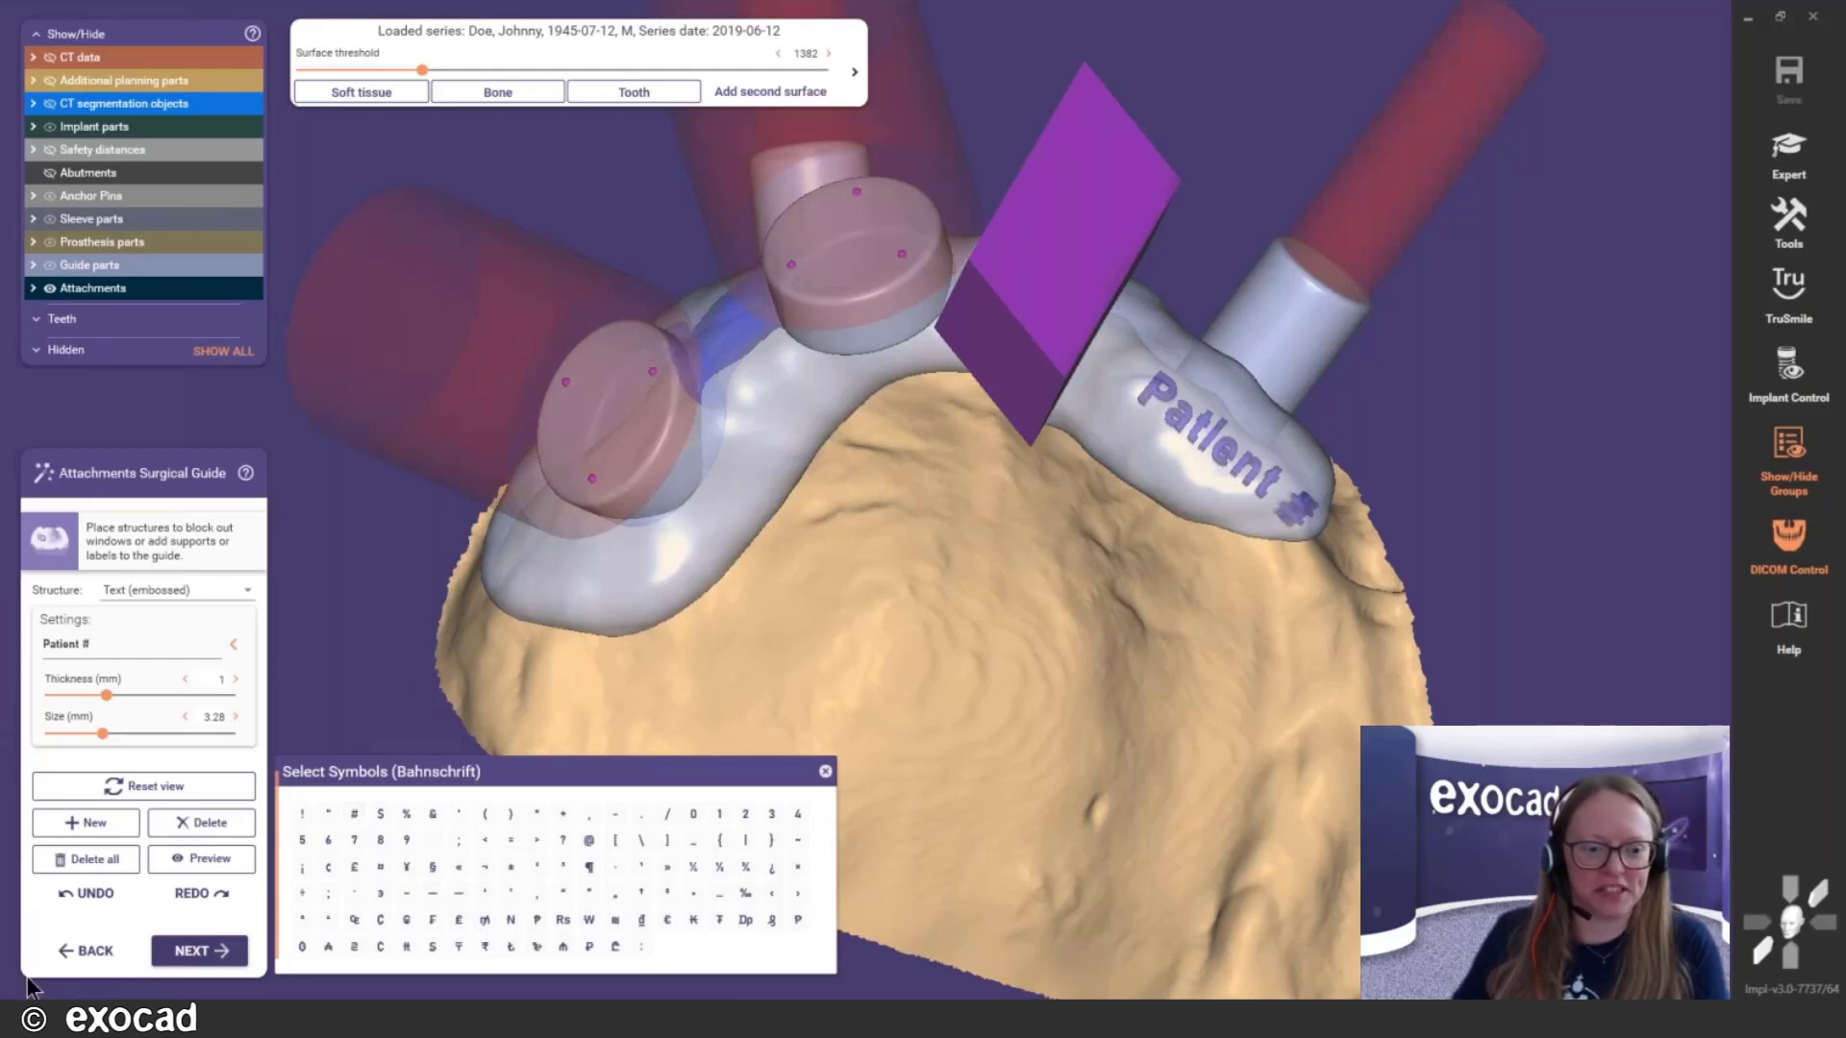
pyautogui.click(825, 771)
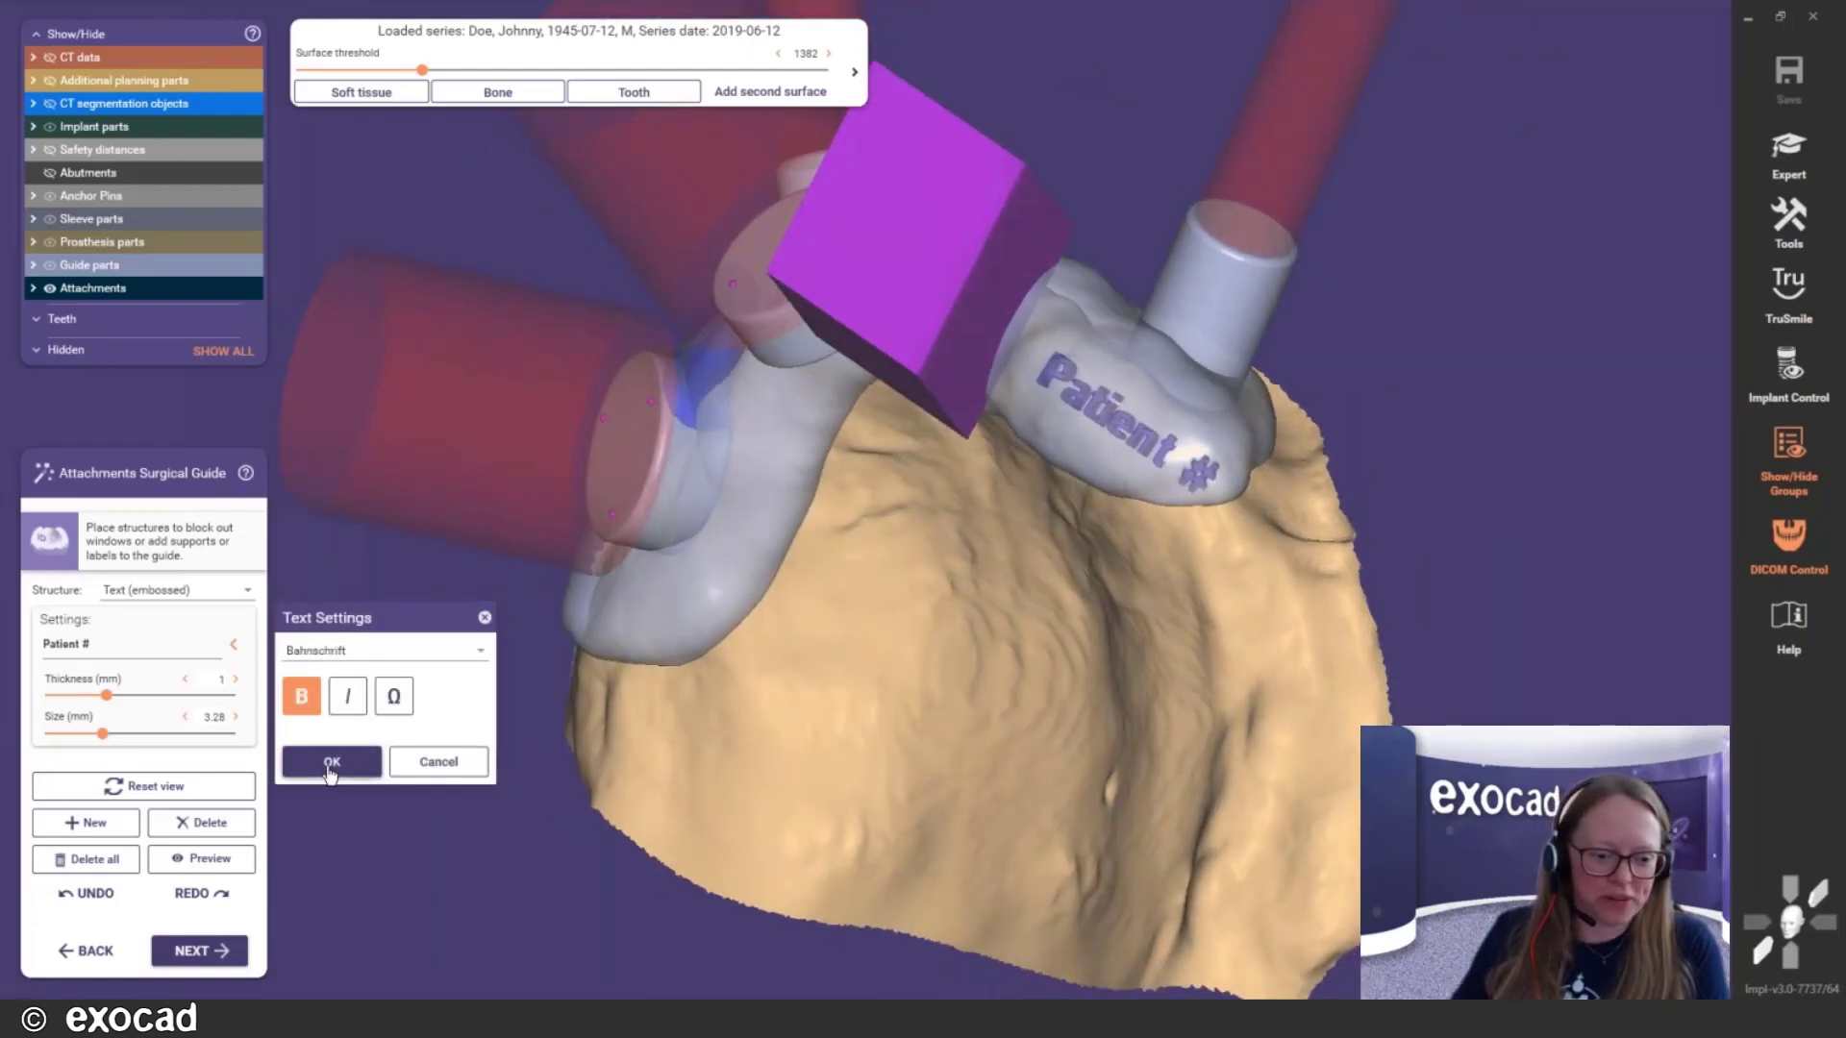
pyautogui.click(331, 761)
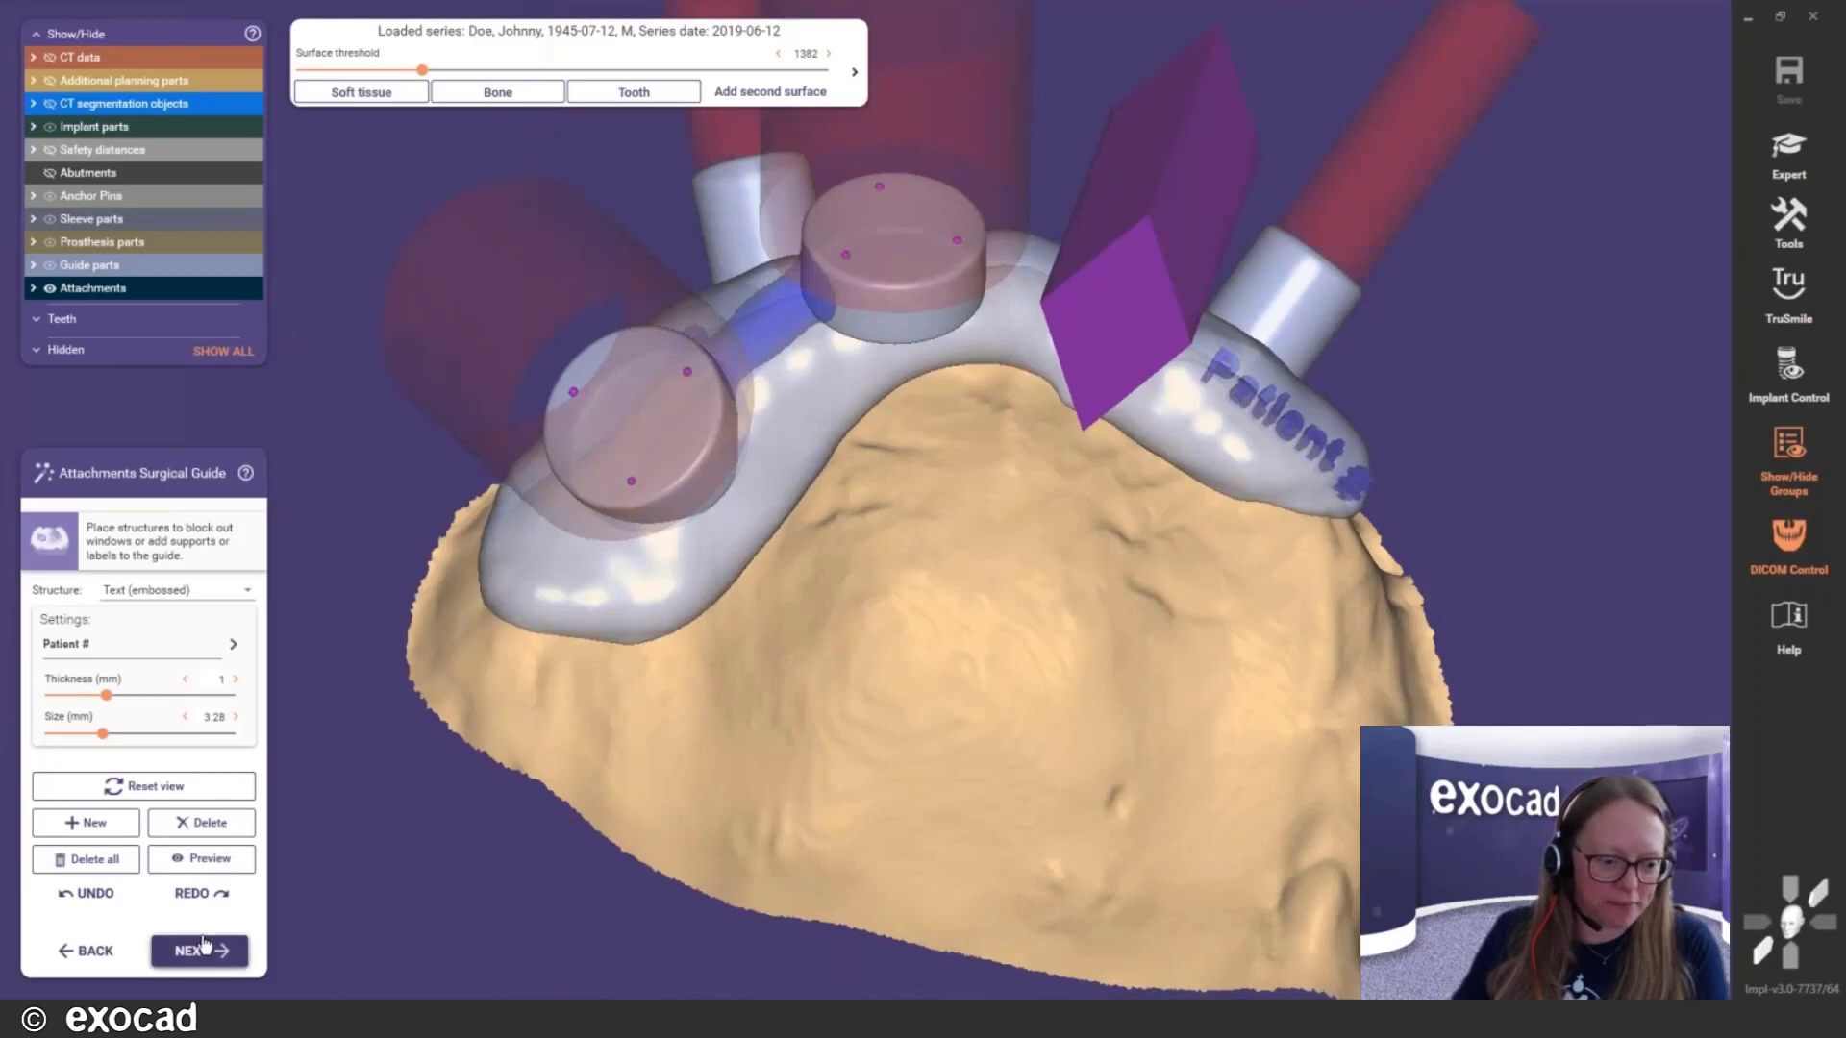
# Merge the surgical guide with its attachments and choose to create the fixation guide later
pyautogui.click(204, 947)
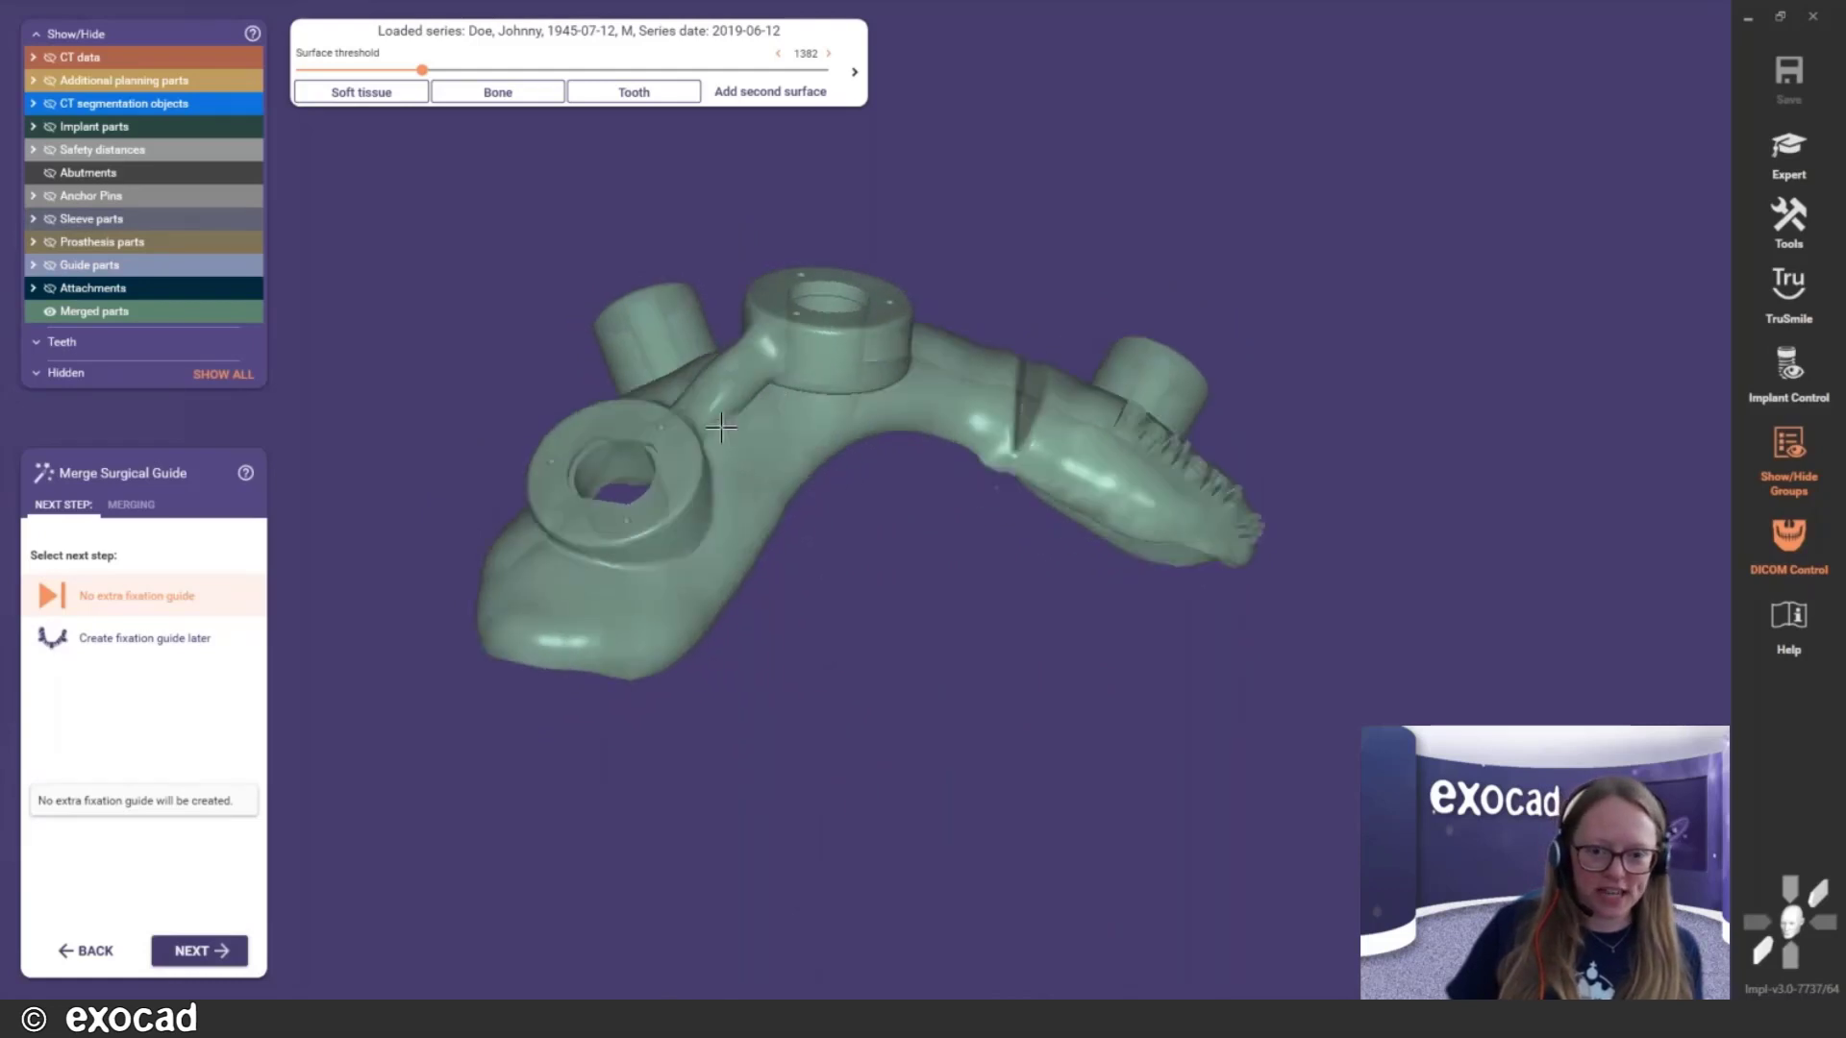
pyautogui.click(114, 639)
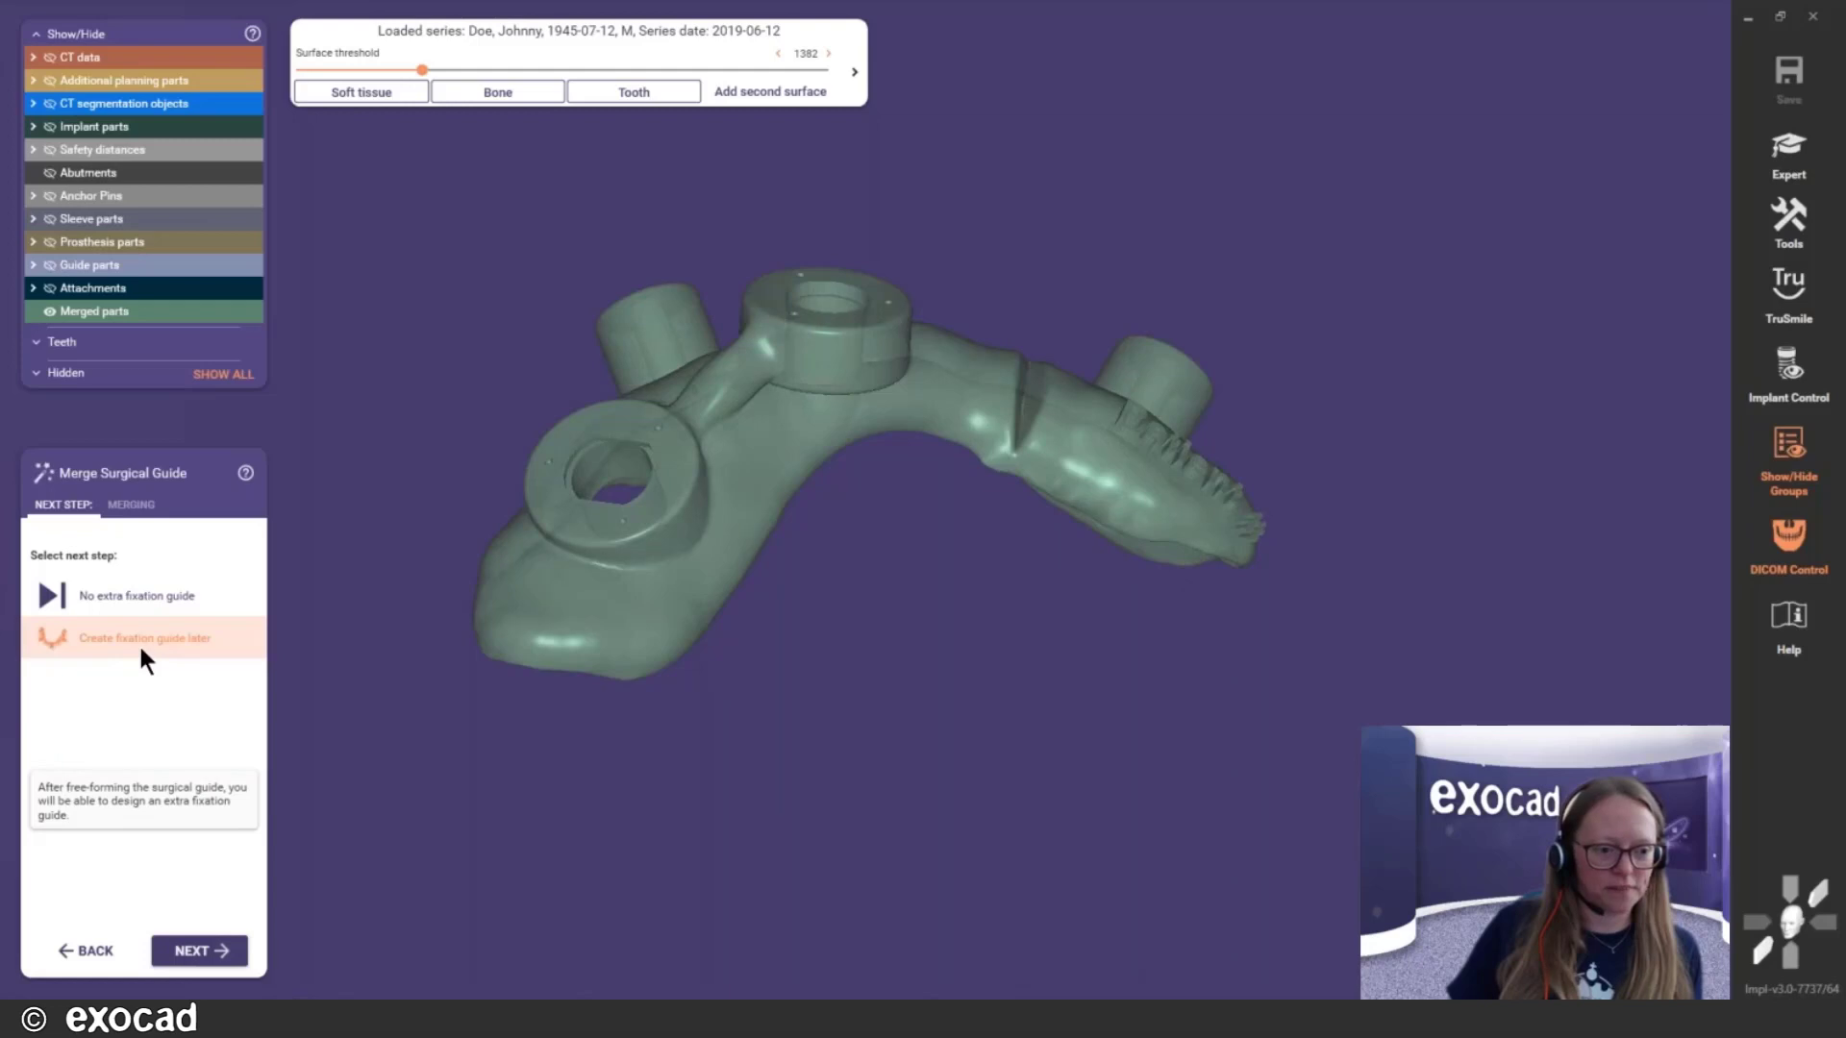
pyautogui.click(217, 951)
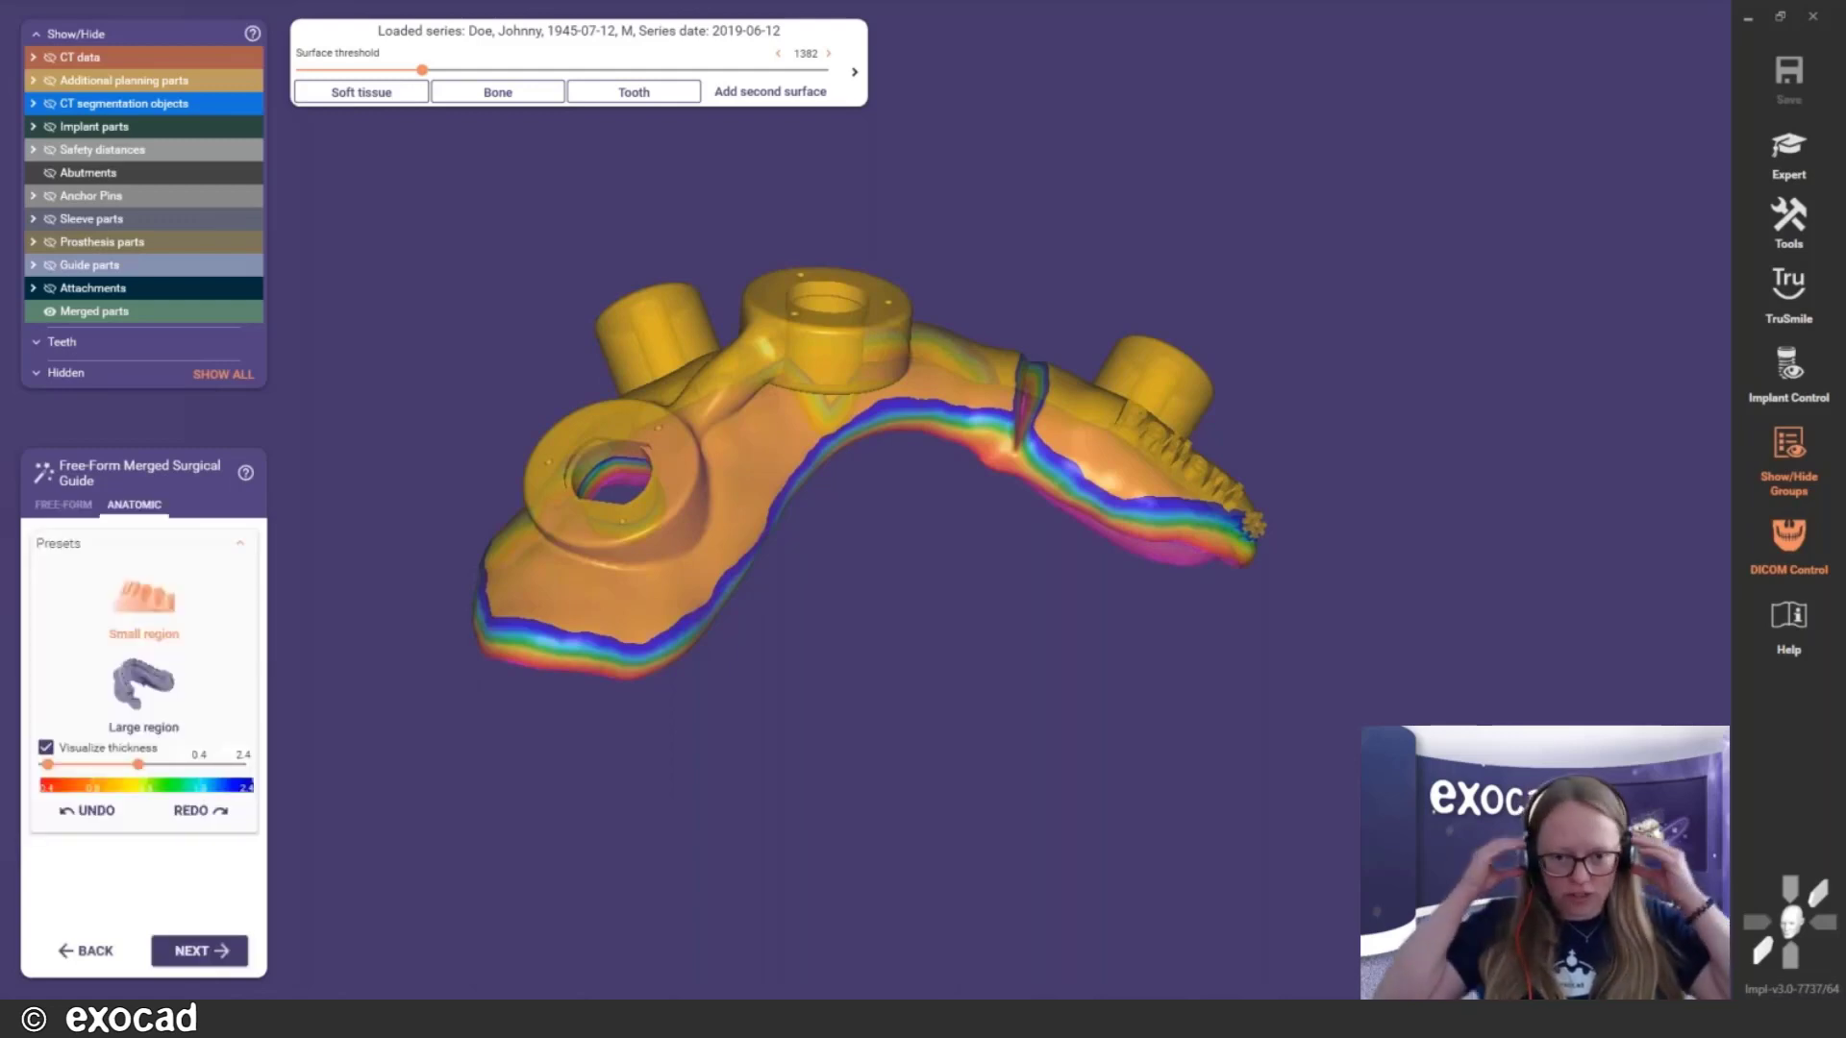
# Continue past free-forming of the merged guide to the fixation guide attachments and ignore the existing attachments
pyautogui.moveTo(697, 480); pyautogui.dragTo(749, 460, button='right')
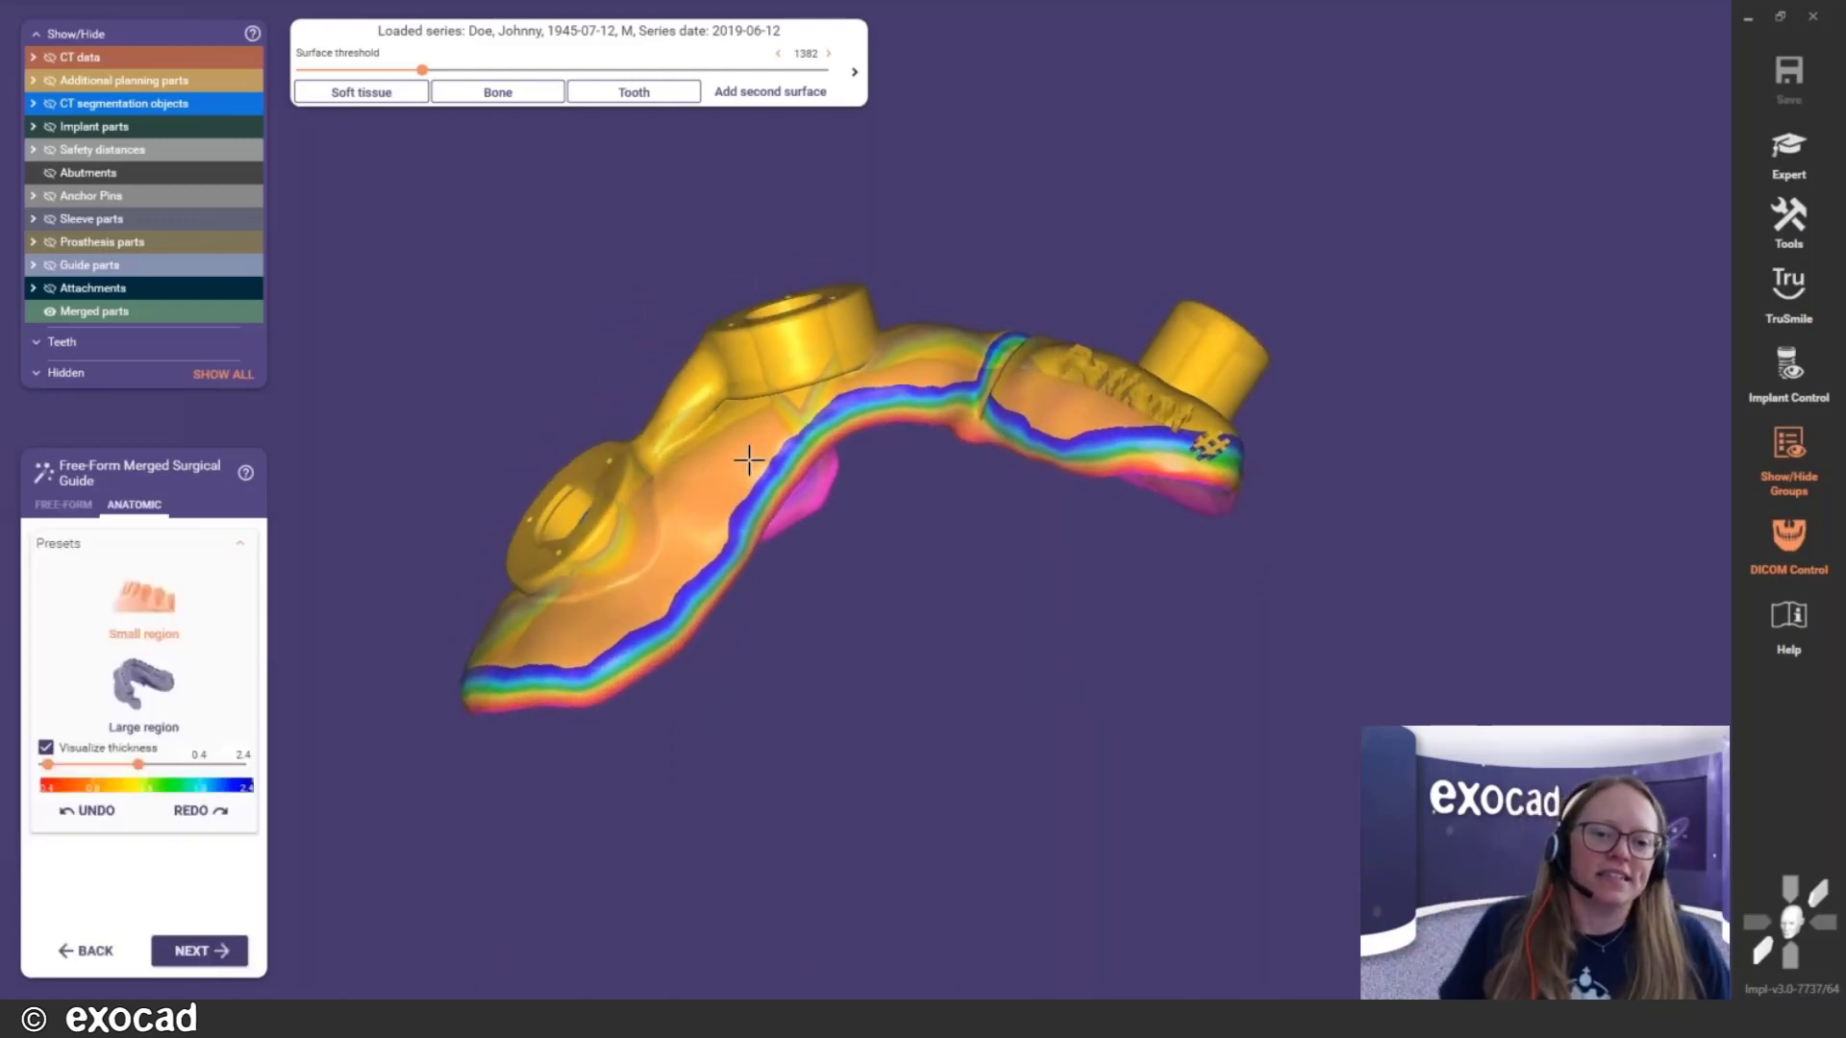
pyautogui.click(201, 951)
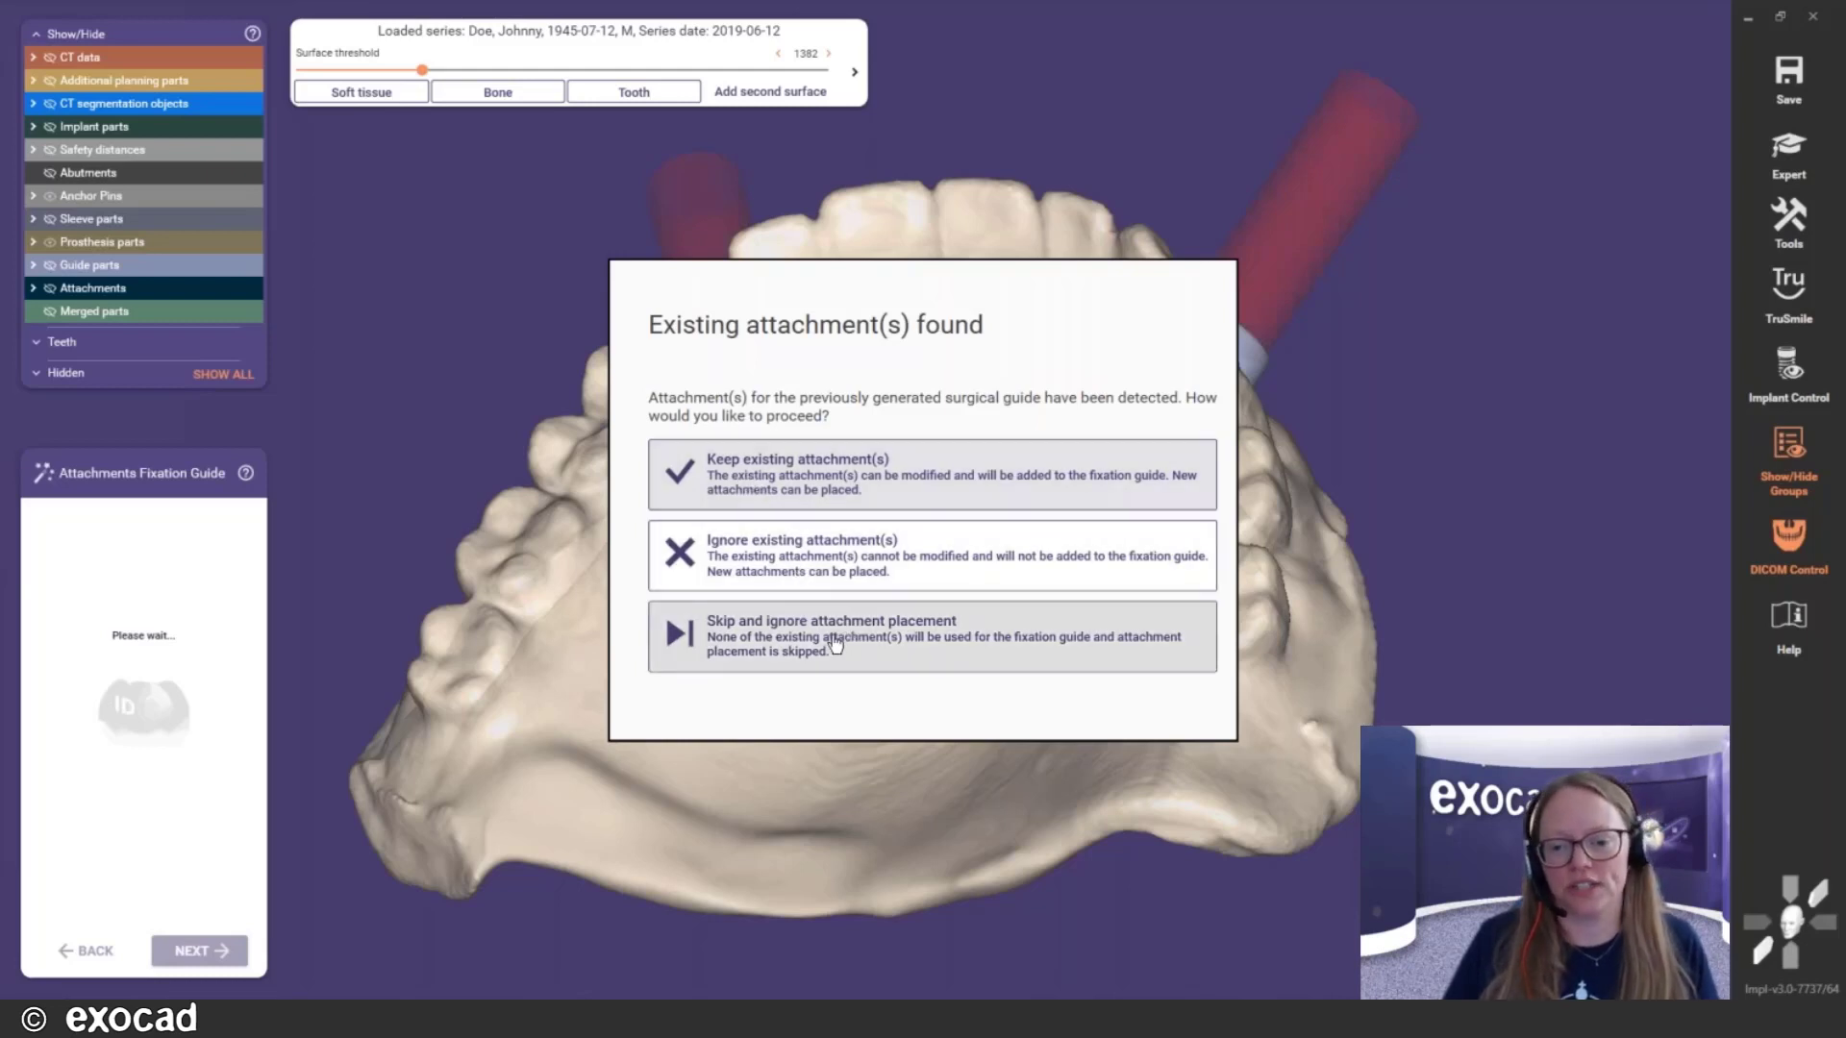
pyautogui.click(763, 565)
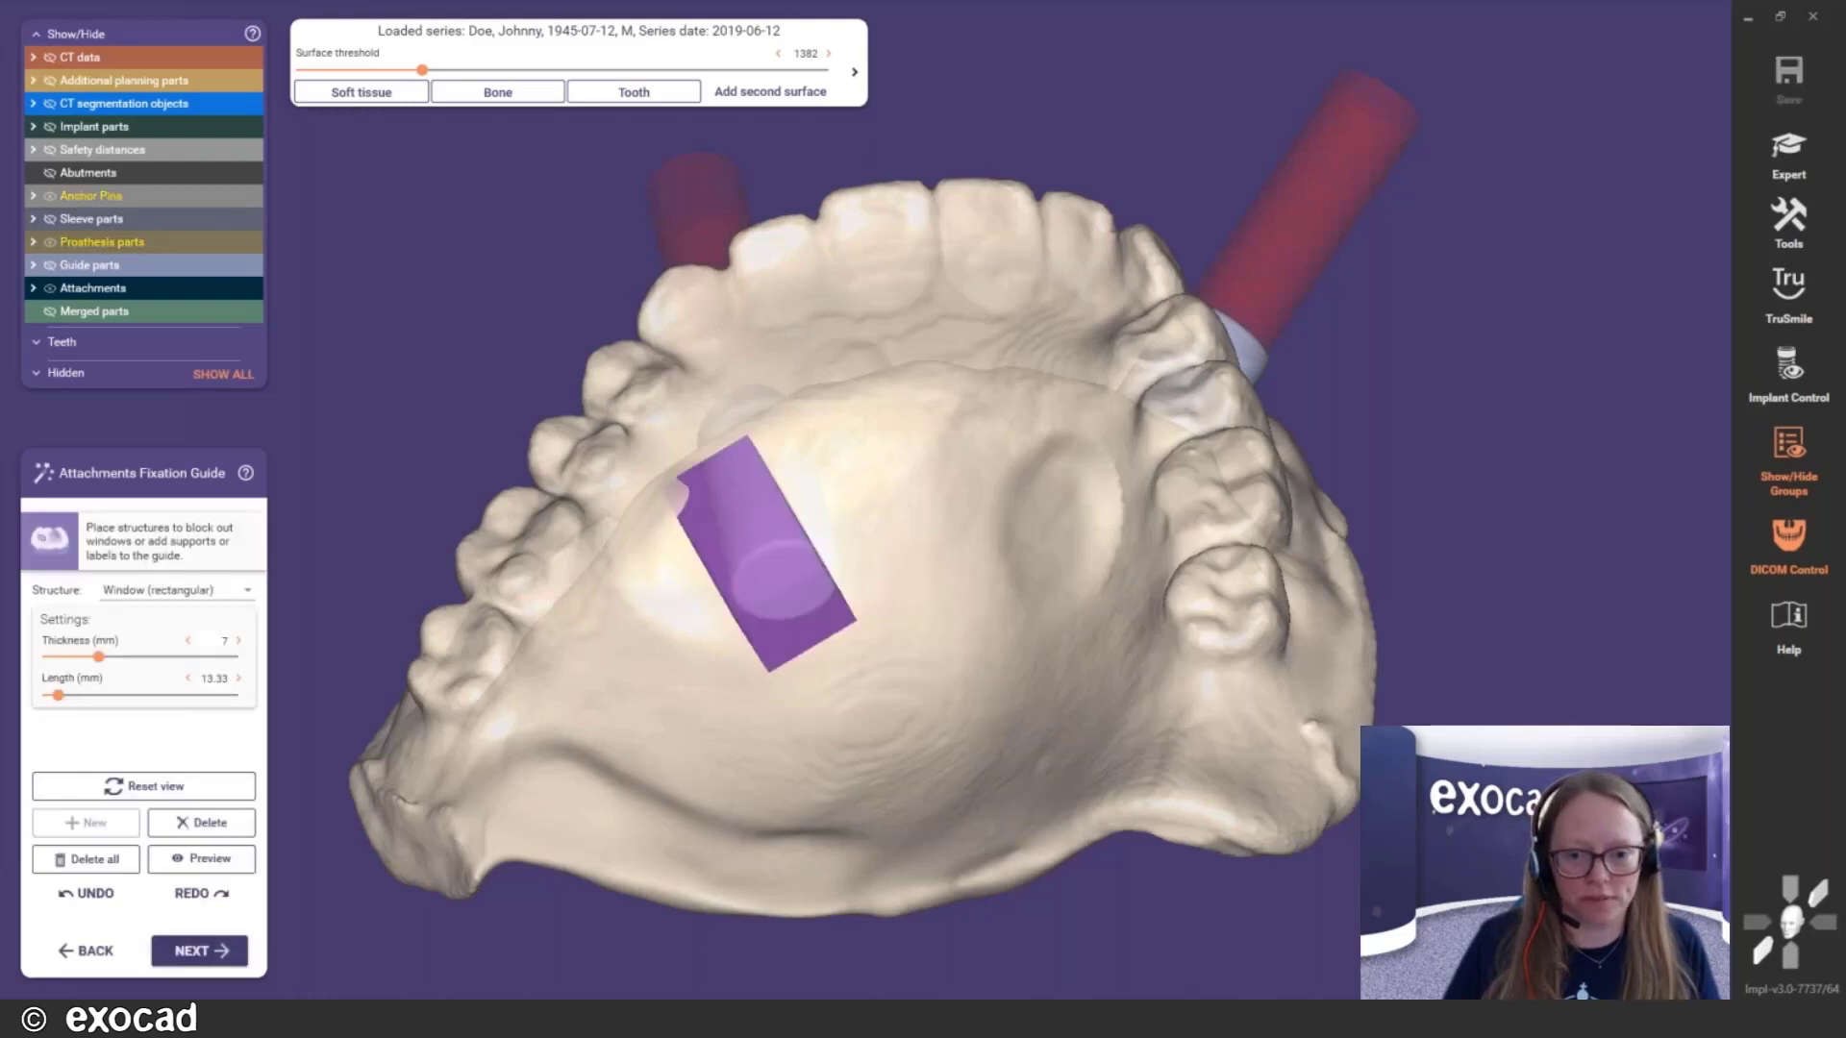
# Continue without placing any attachments on the fixation guide and start merging it
pyautogui.moveTo(906, 621); pyautogui.dragTo(902, 688, button='right')
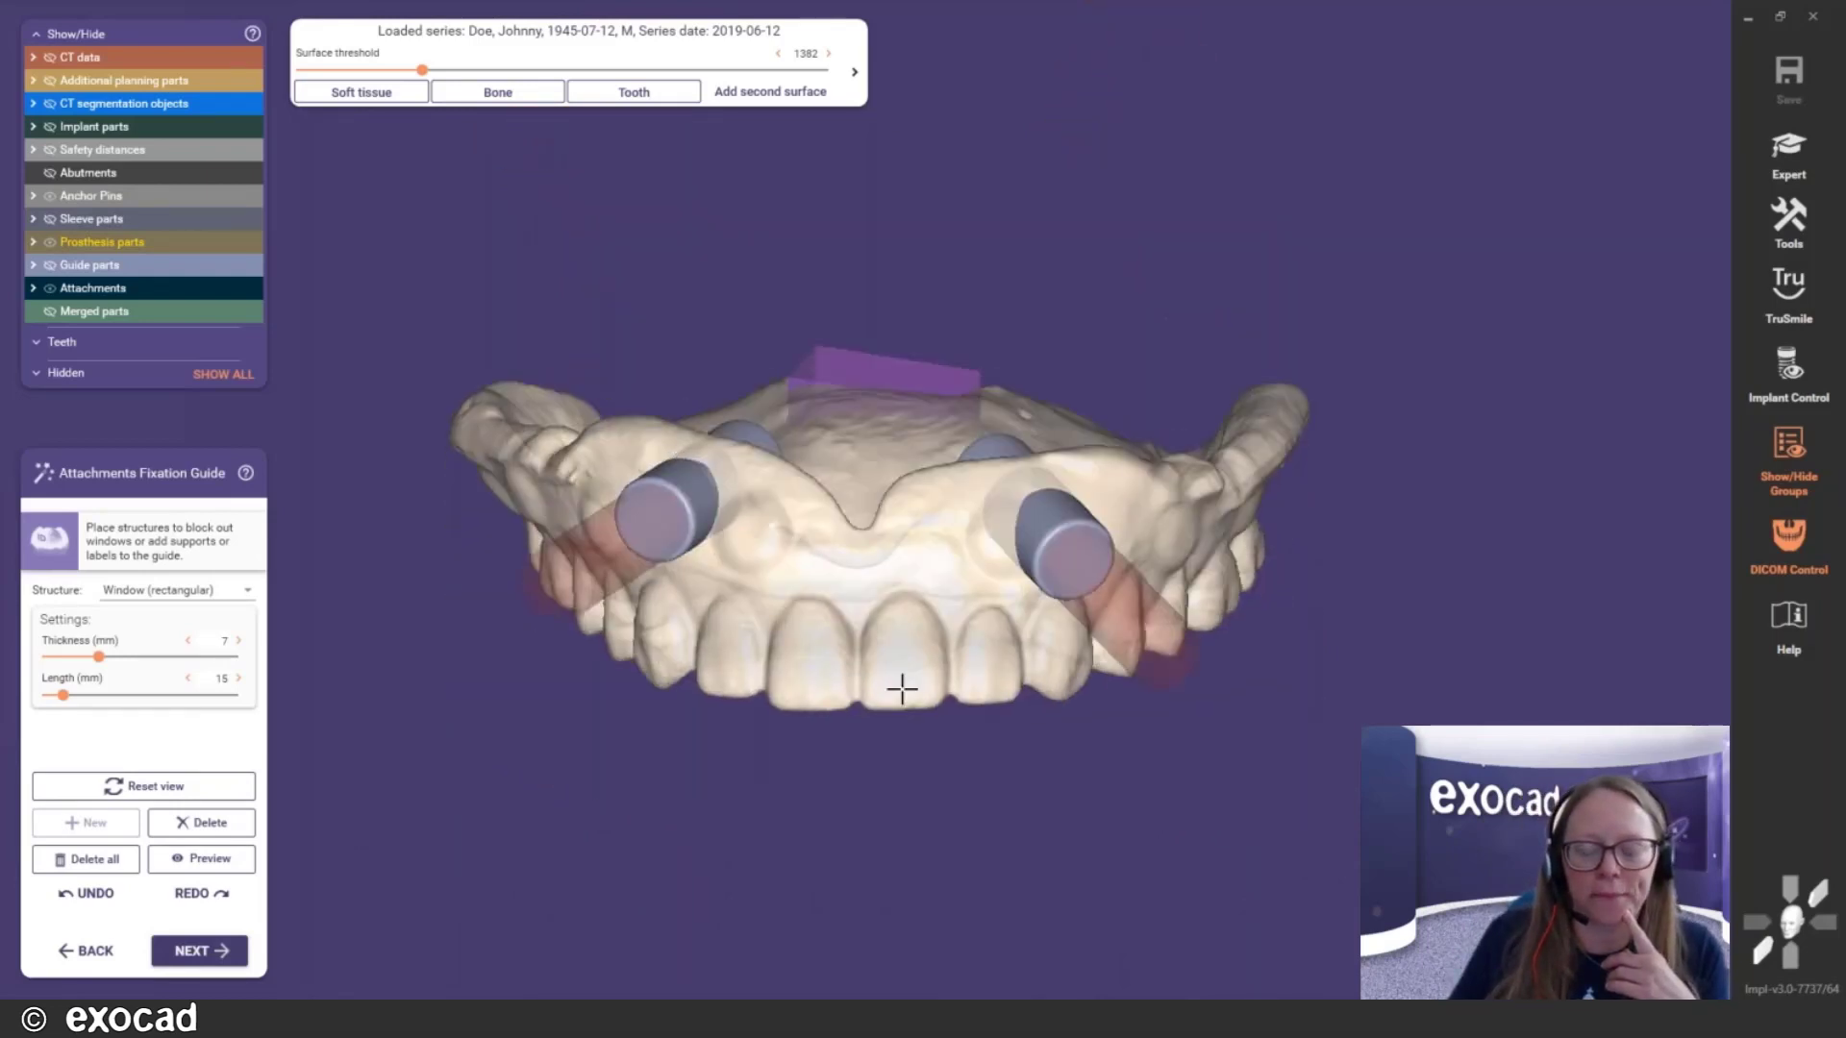
pyautogui.moveTo(902, 688)
pyautogui.mouseDown(button='right')
pyautogui.moveTo(905, 669)
pyautogui.moveTo(901, 689)
pyautogui.mouseUp(button='right')
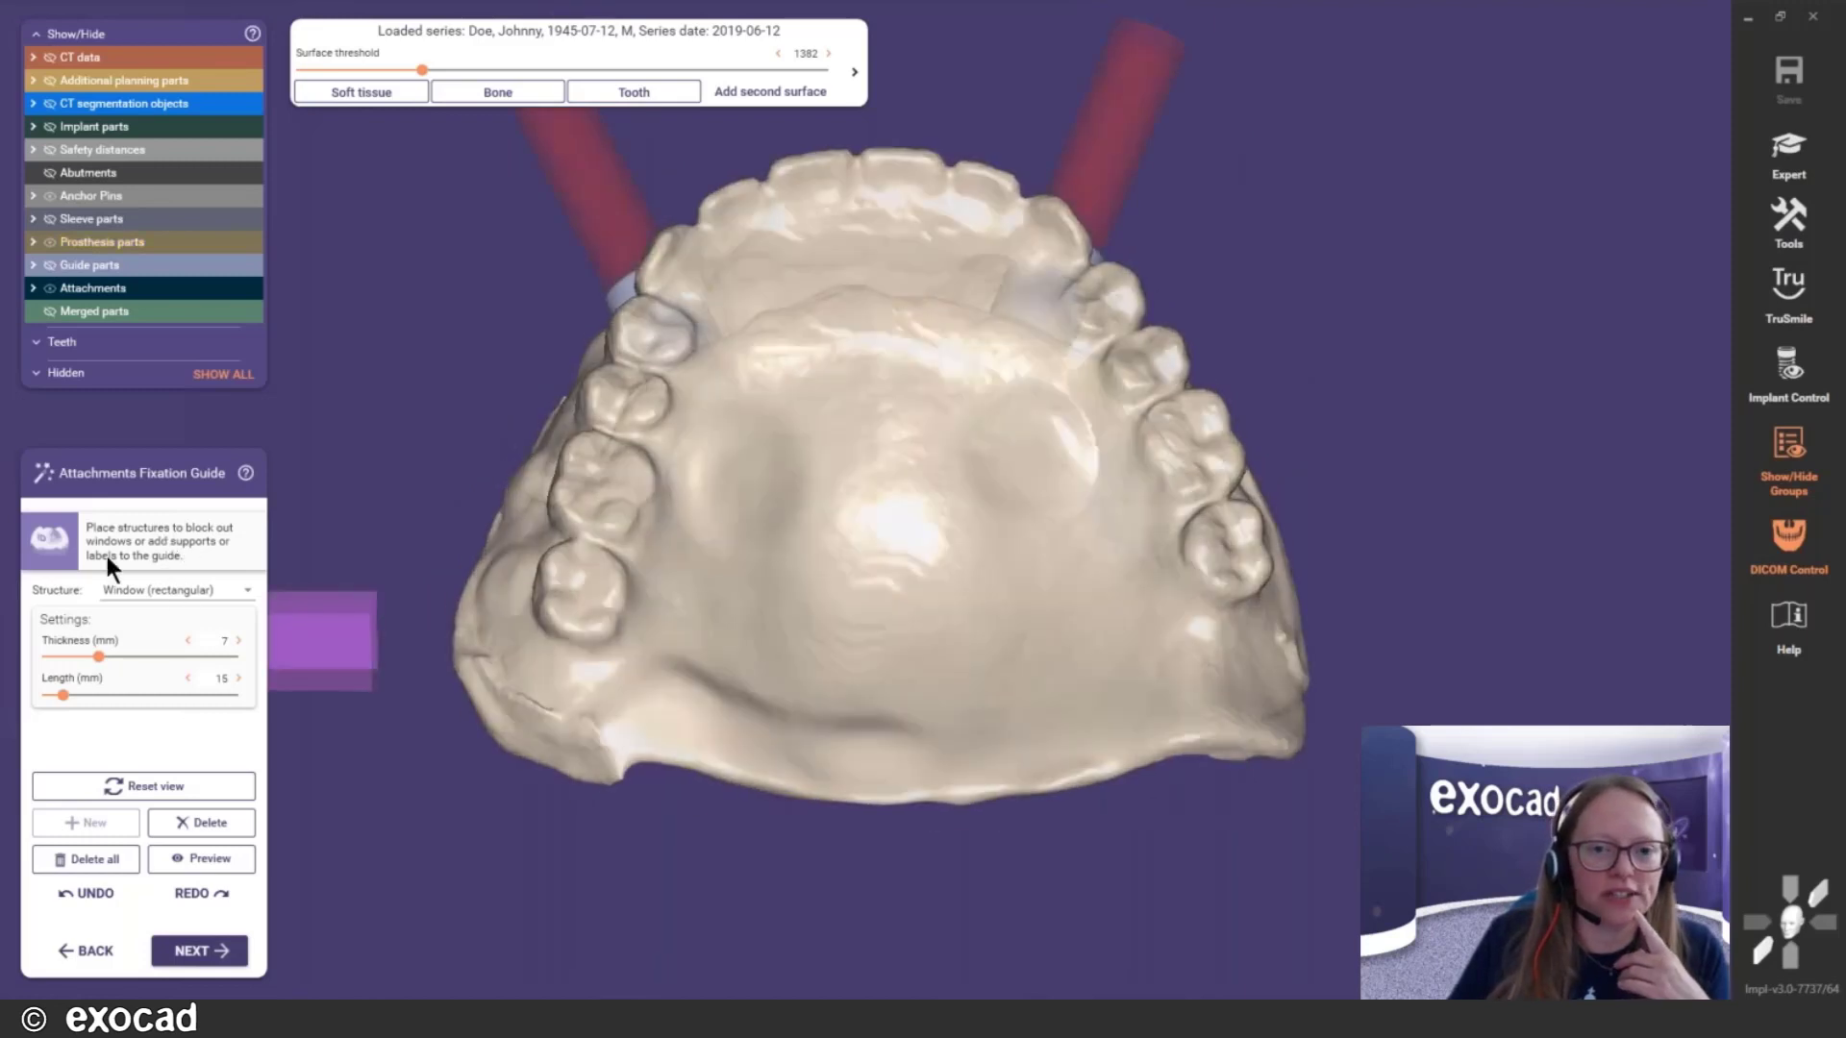
pyautogui.click(197, 951)
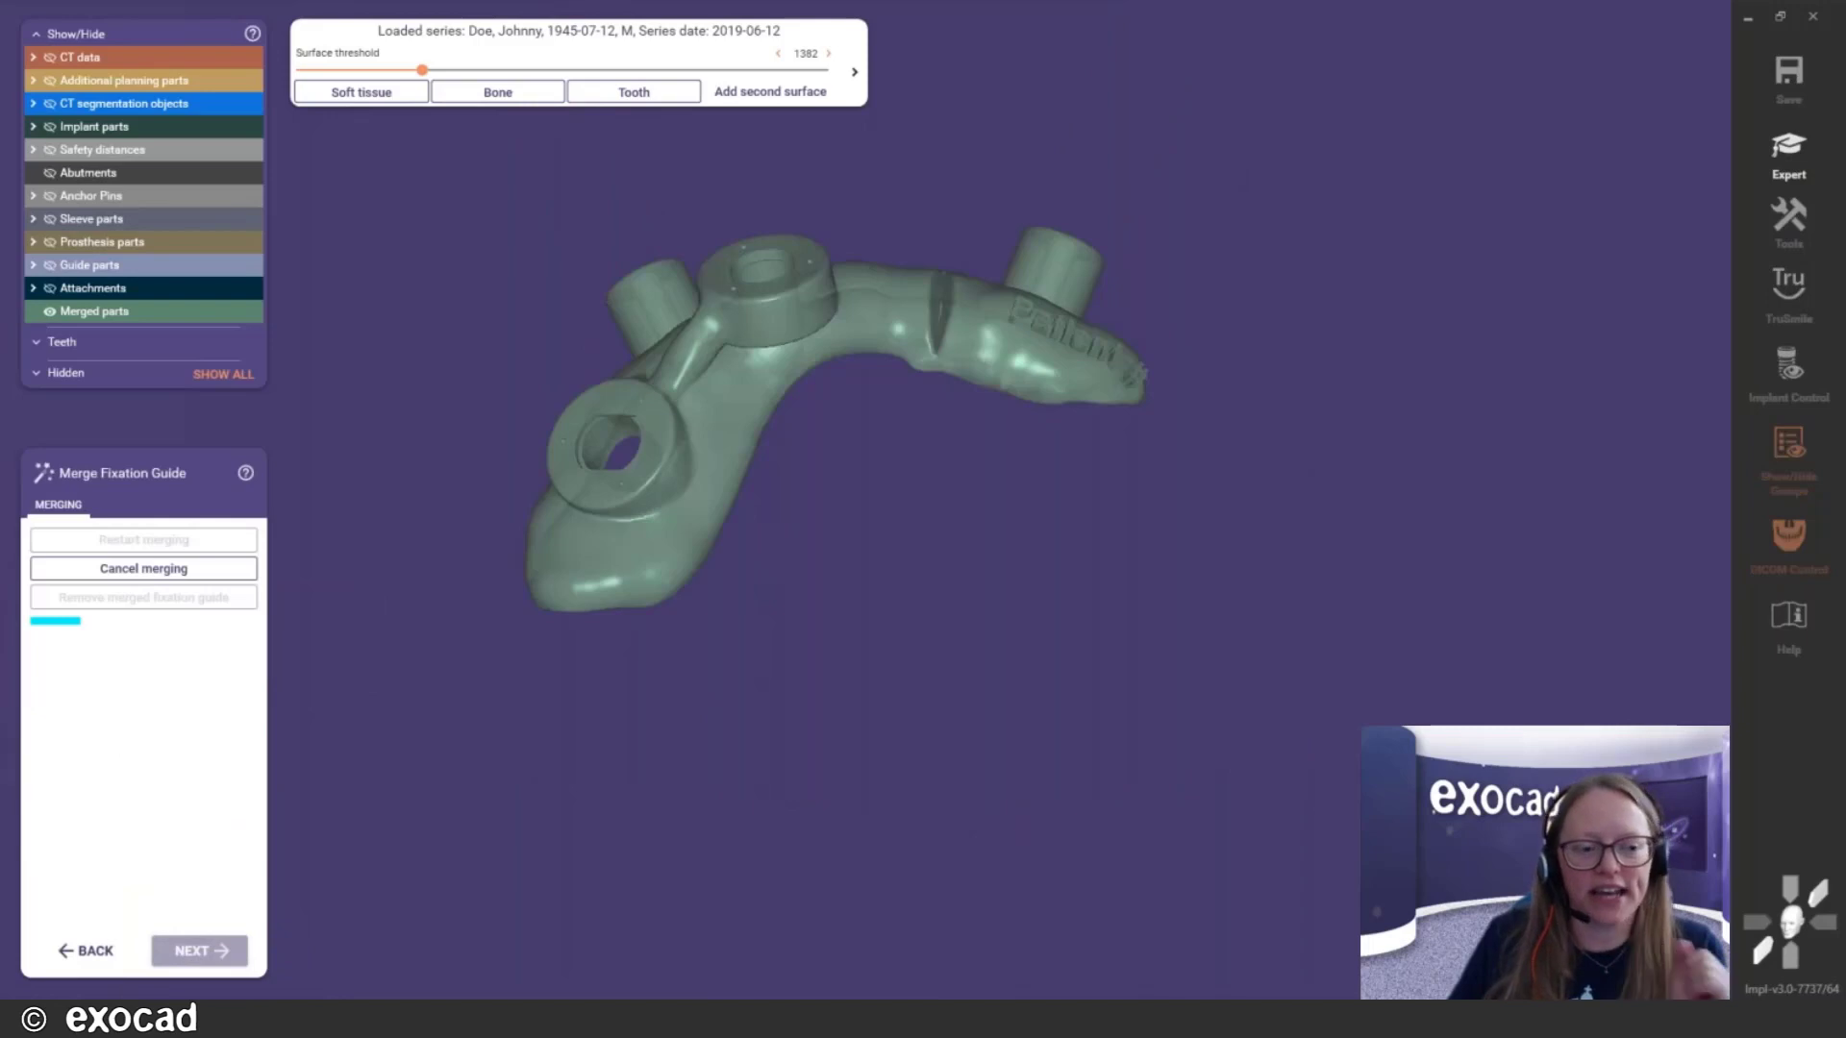
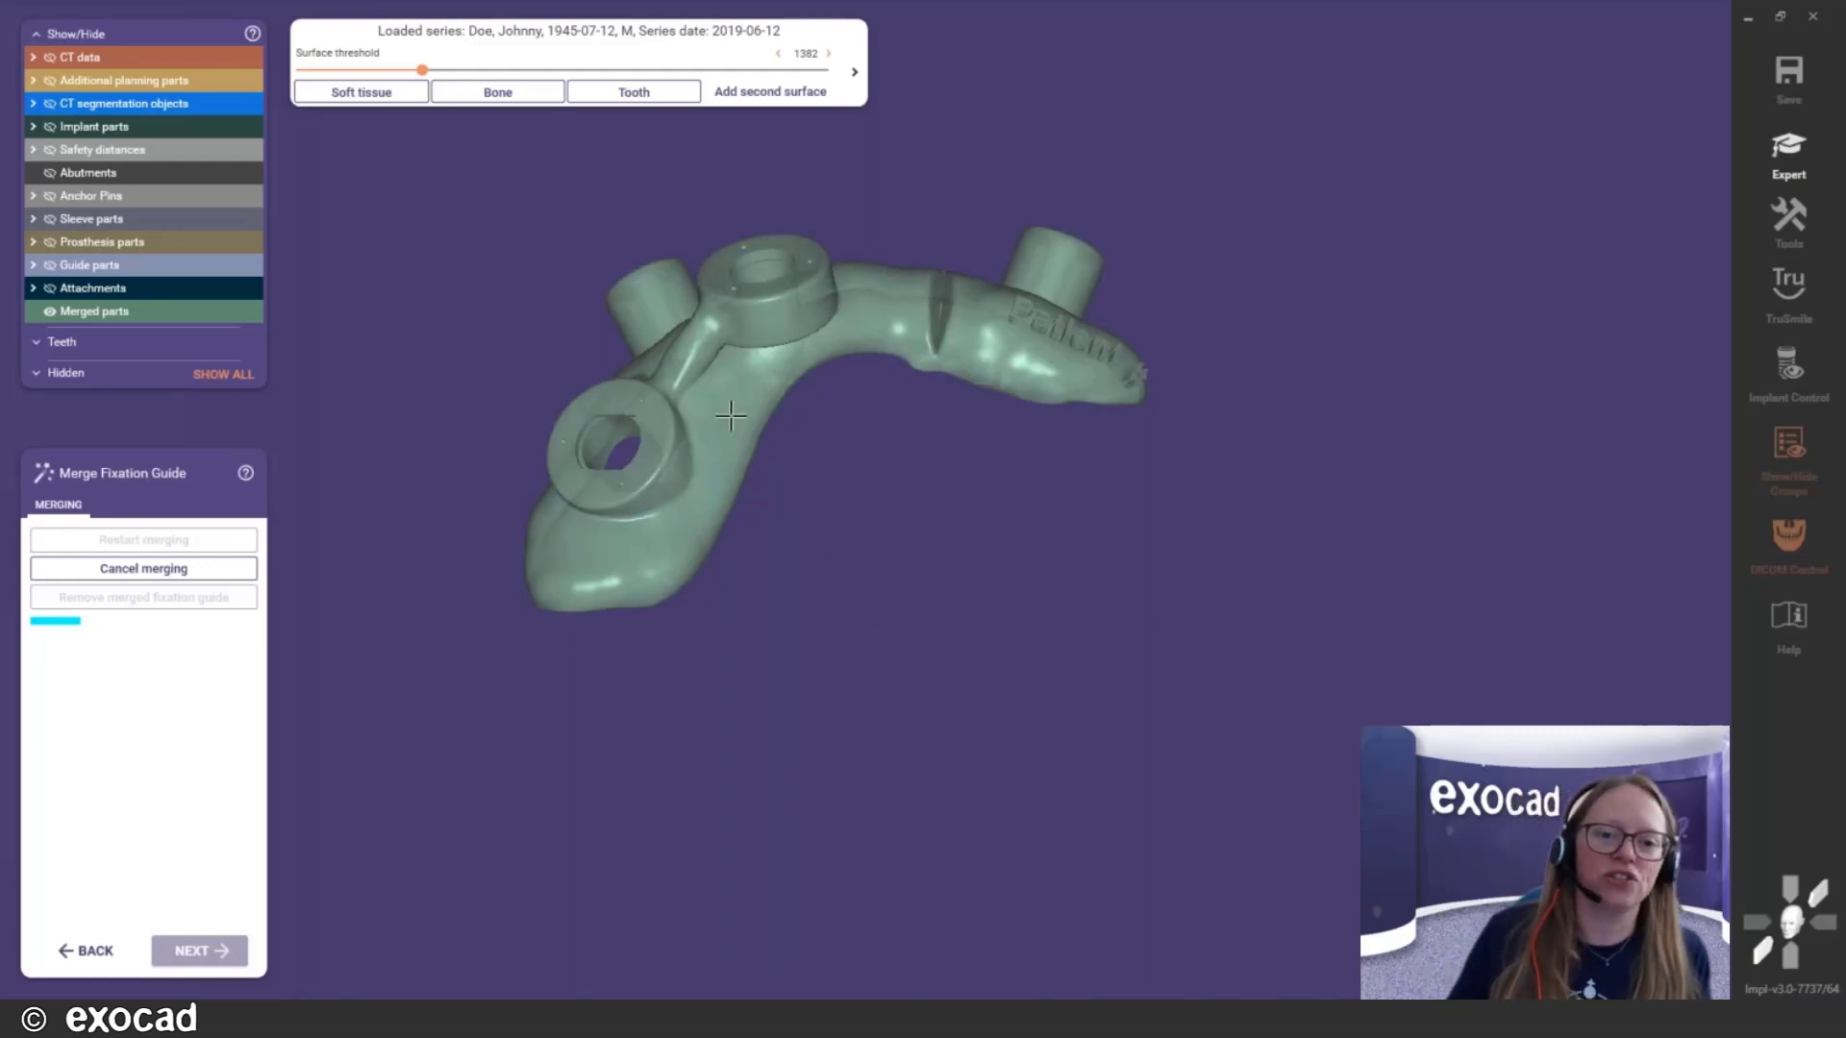
pyautogui.moveTo(708, 437); pyautogui.dragTo(758, 432, button='right')
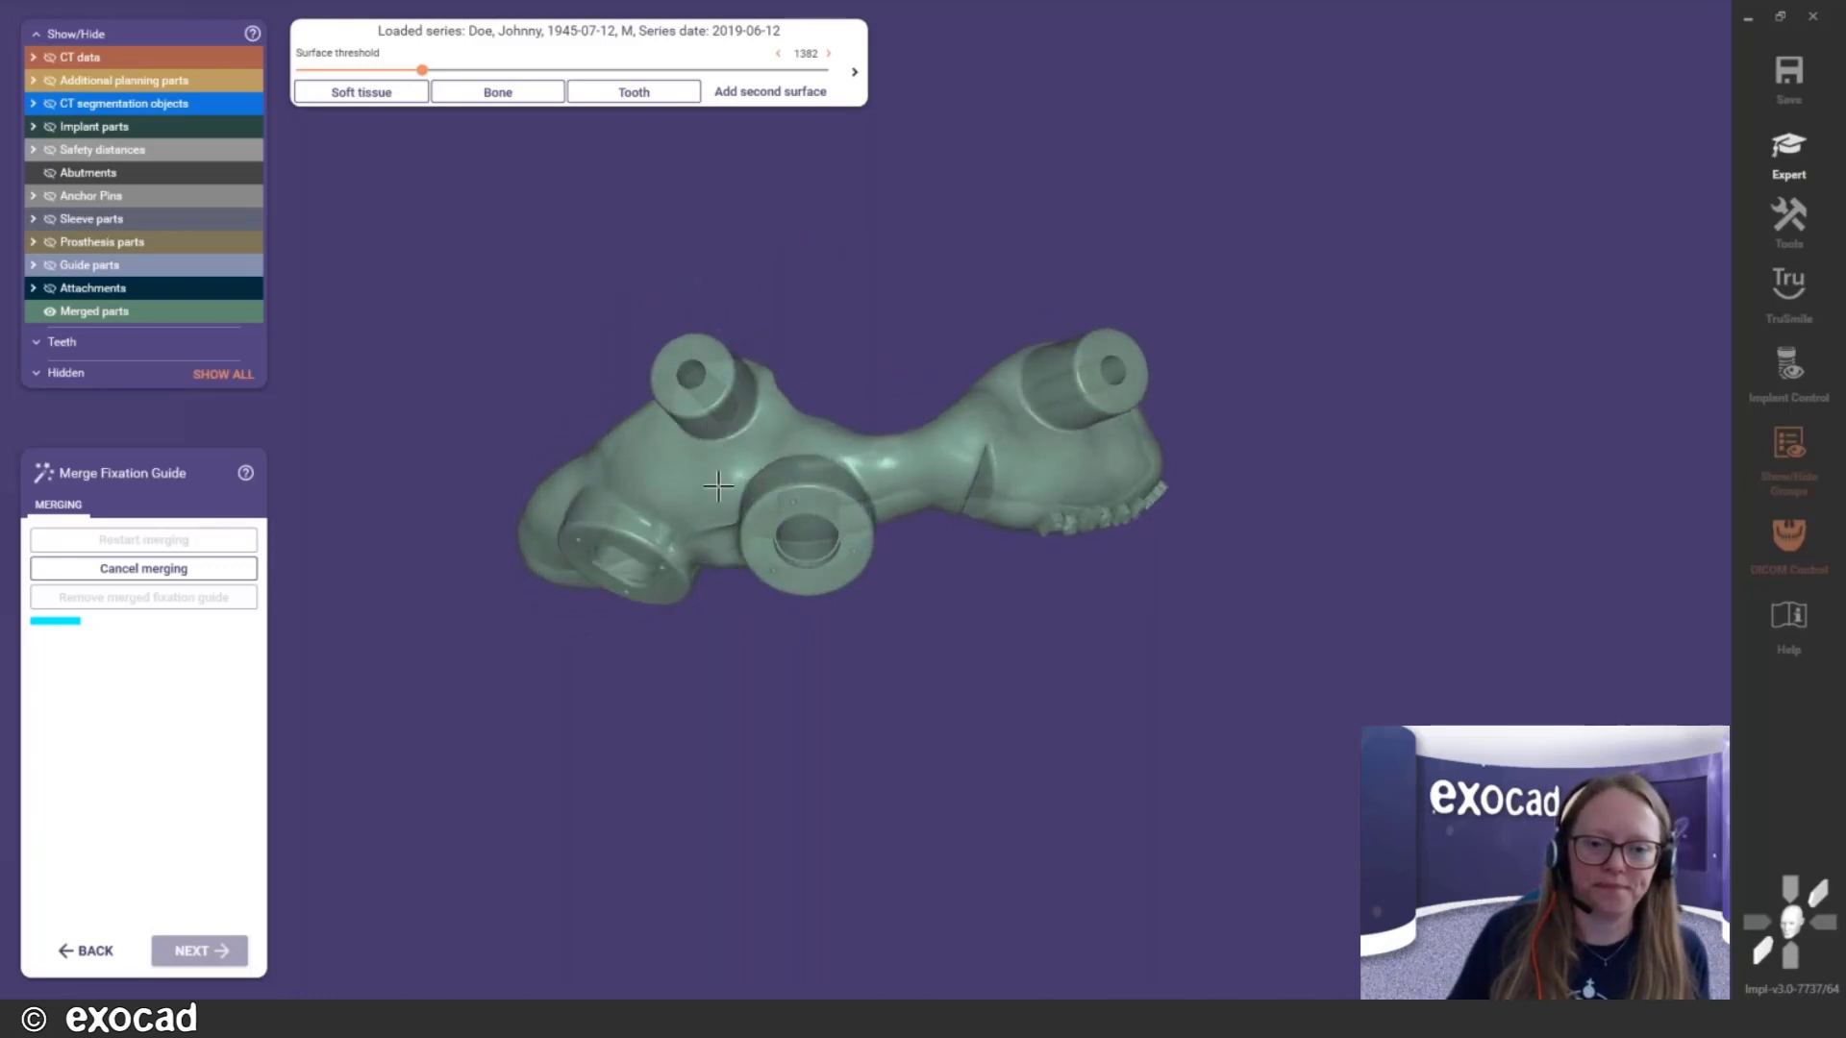
# Examine the merged fixation guide's thickness from the palatal, front and buccal sides, and complete its free-forming without changes
pyautogui.moveTo(738, 486)
pyautogui.mouseDown(button='right')
pyautogui.moveTo(733, 466)
pyautogui.moveTo(725, 485)
pyautogui.mouseUp(button='right')
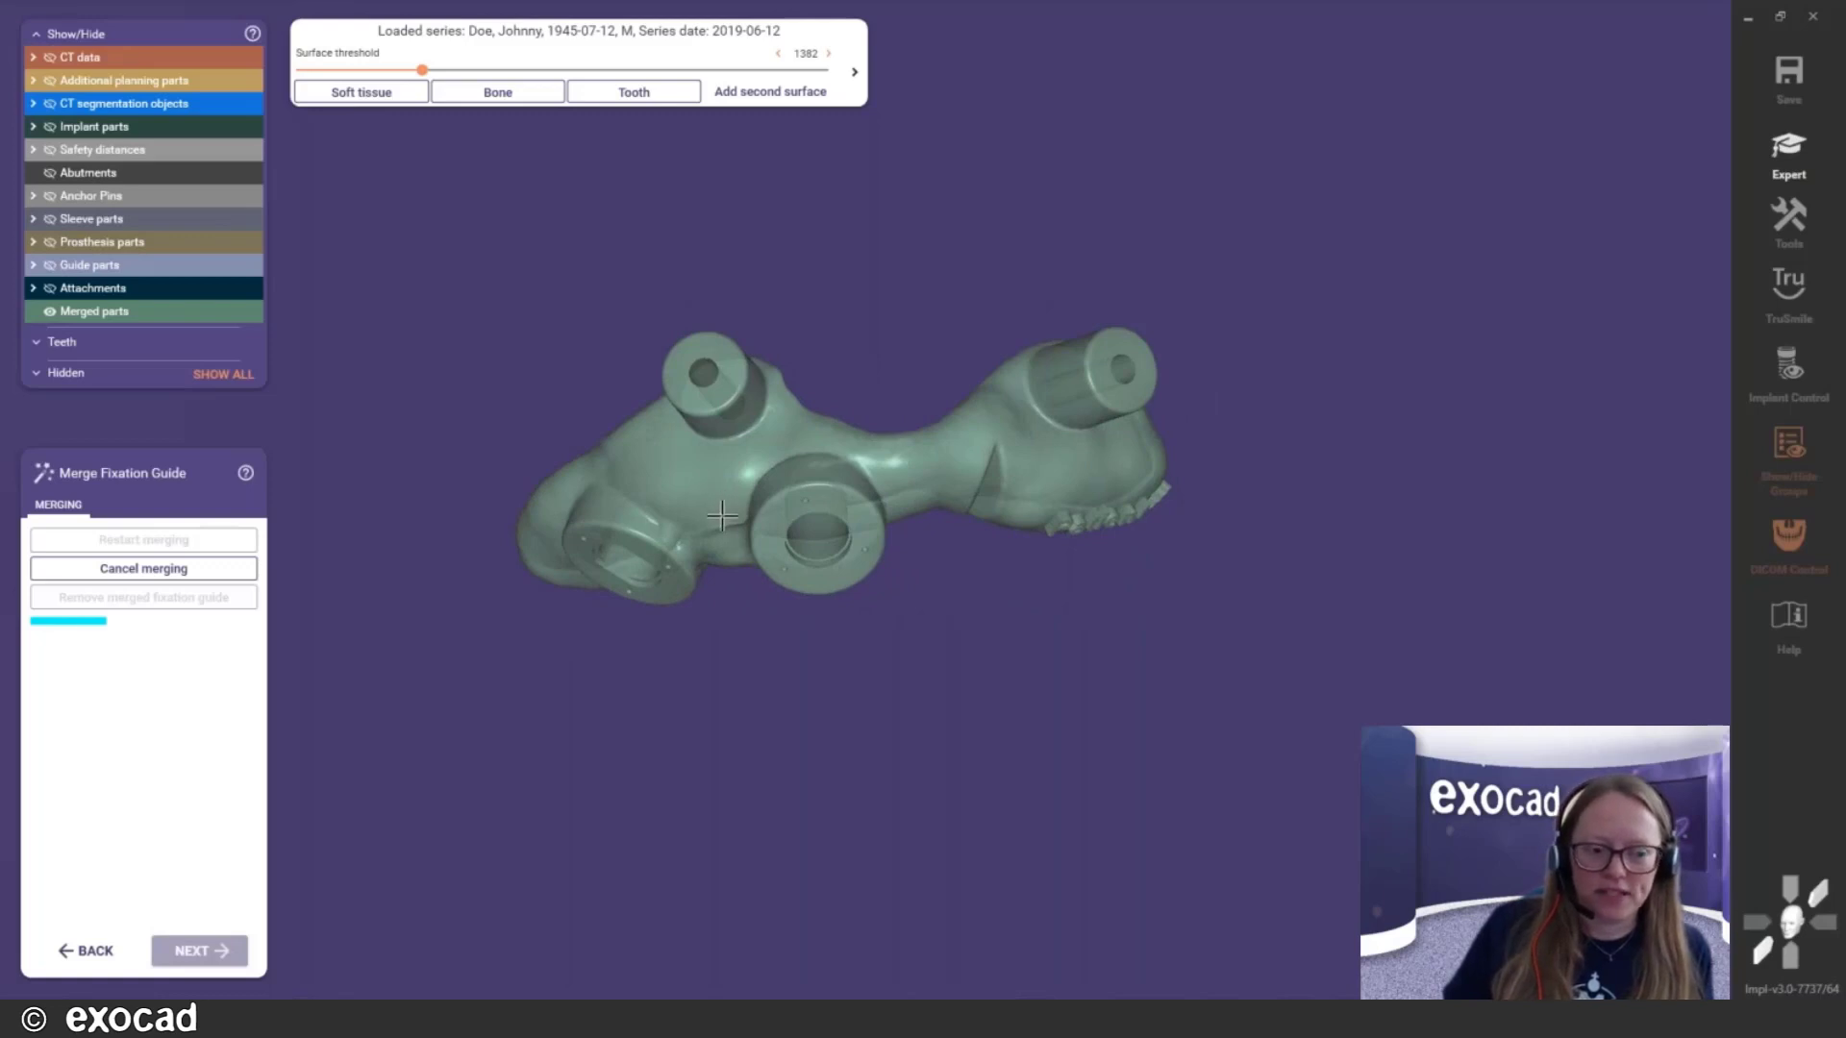
pyautogui.moveTo(719, 508); pyautogui.dragTo(630, 546, button='right')
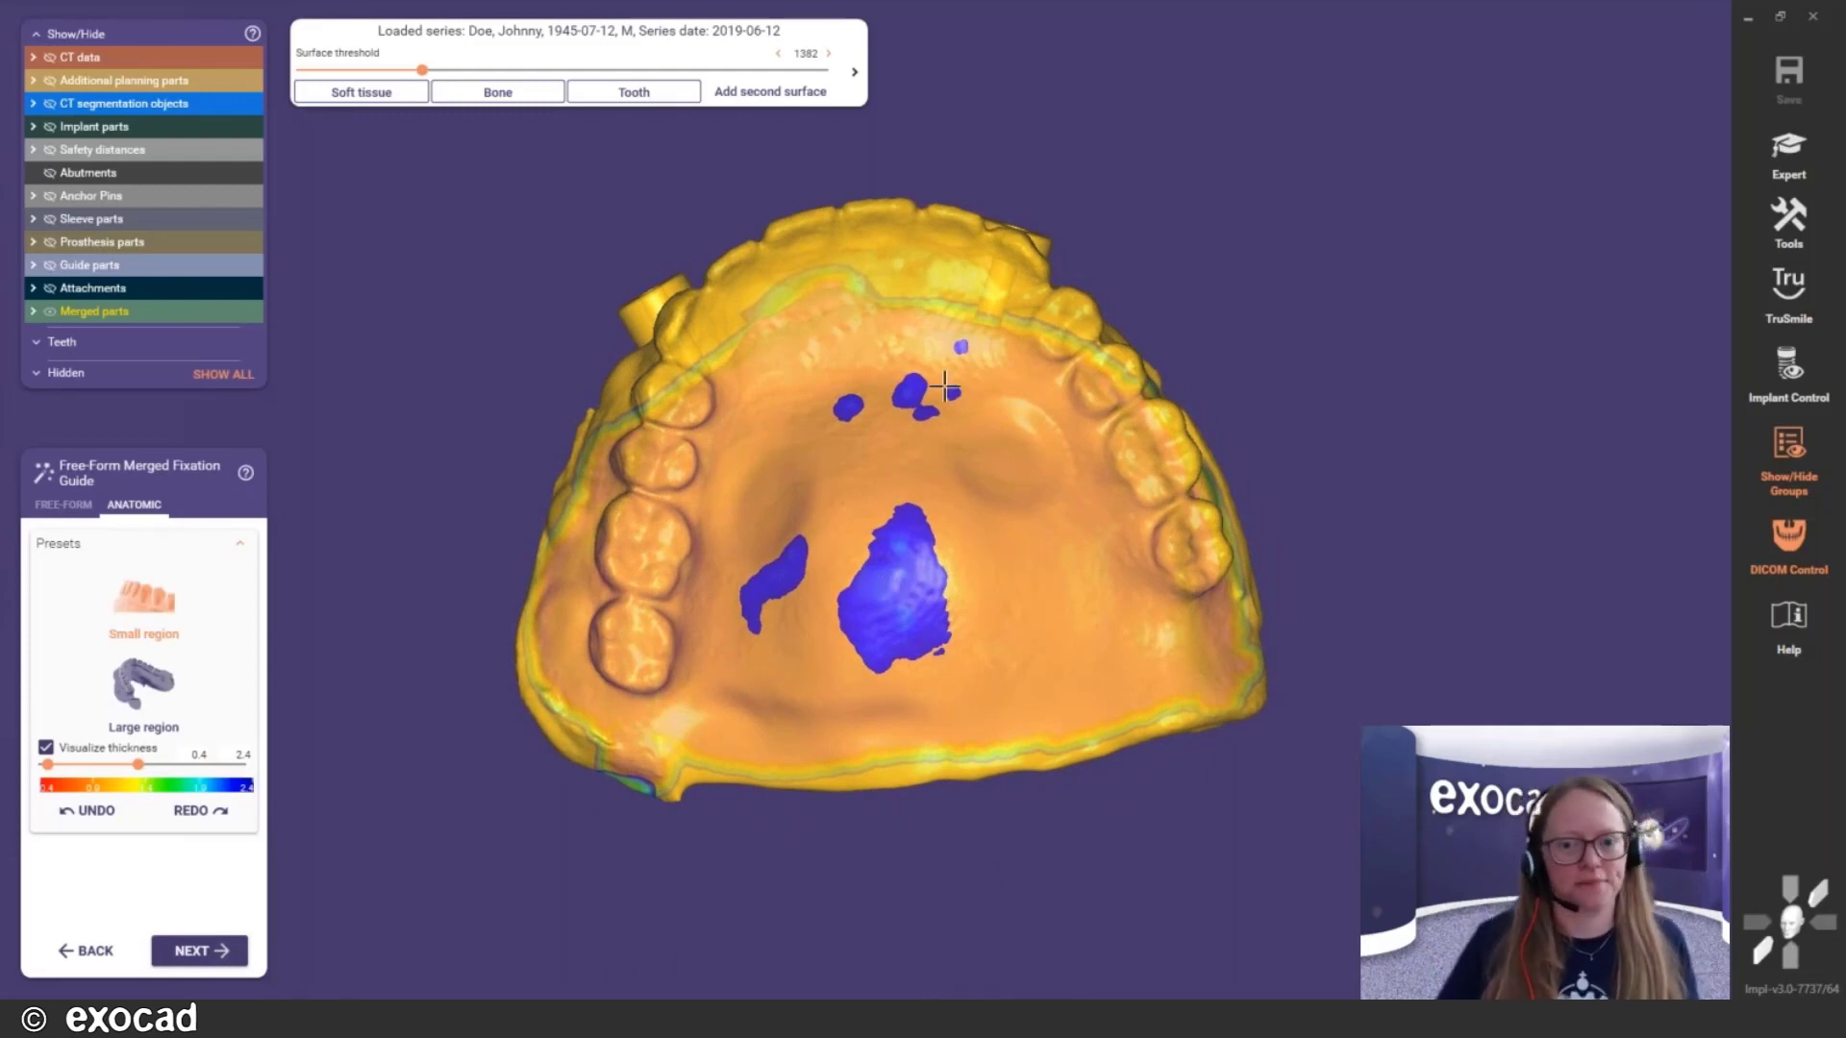
pyautogui.moveTo(1075, 501); pyautogui.dragTo(1072, 496, button='right')
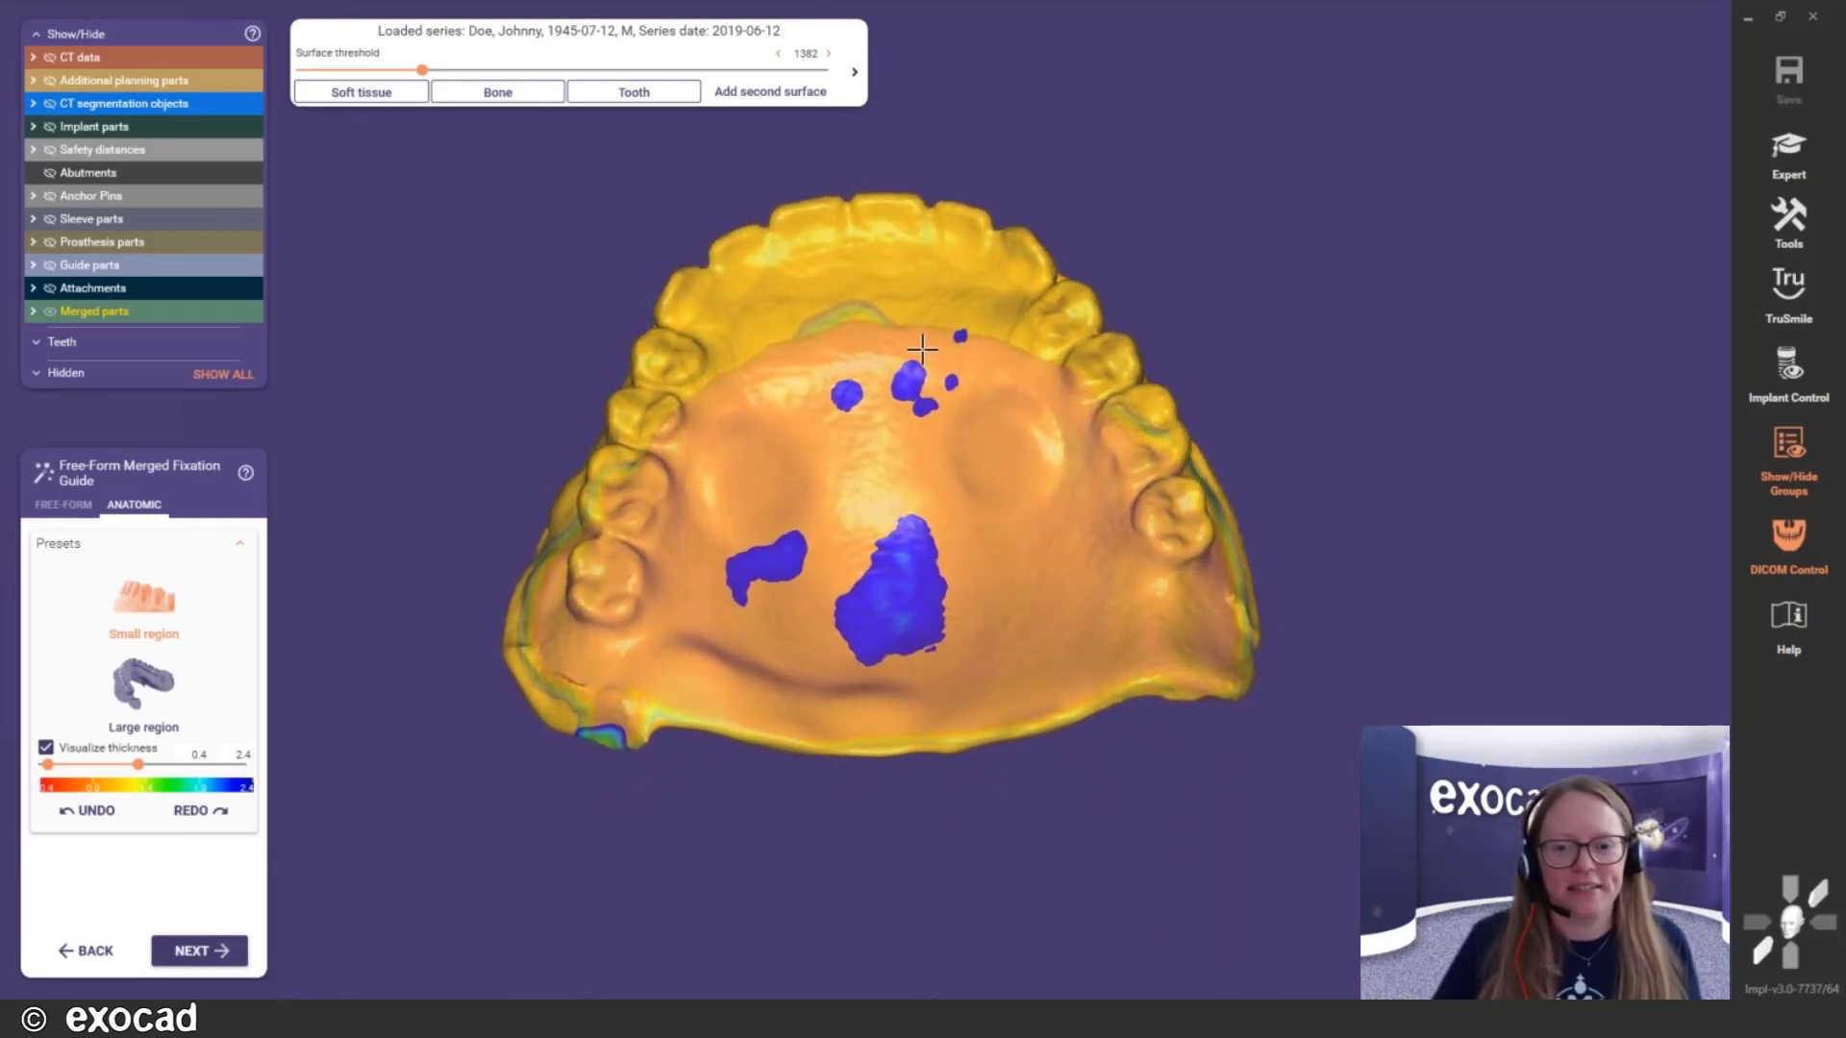
pyautogui.moveTo(885, 320); pyautogui.dragTo(886, 319, button='right')
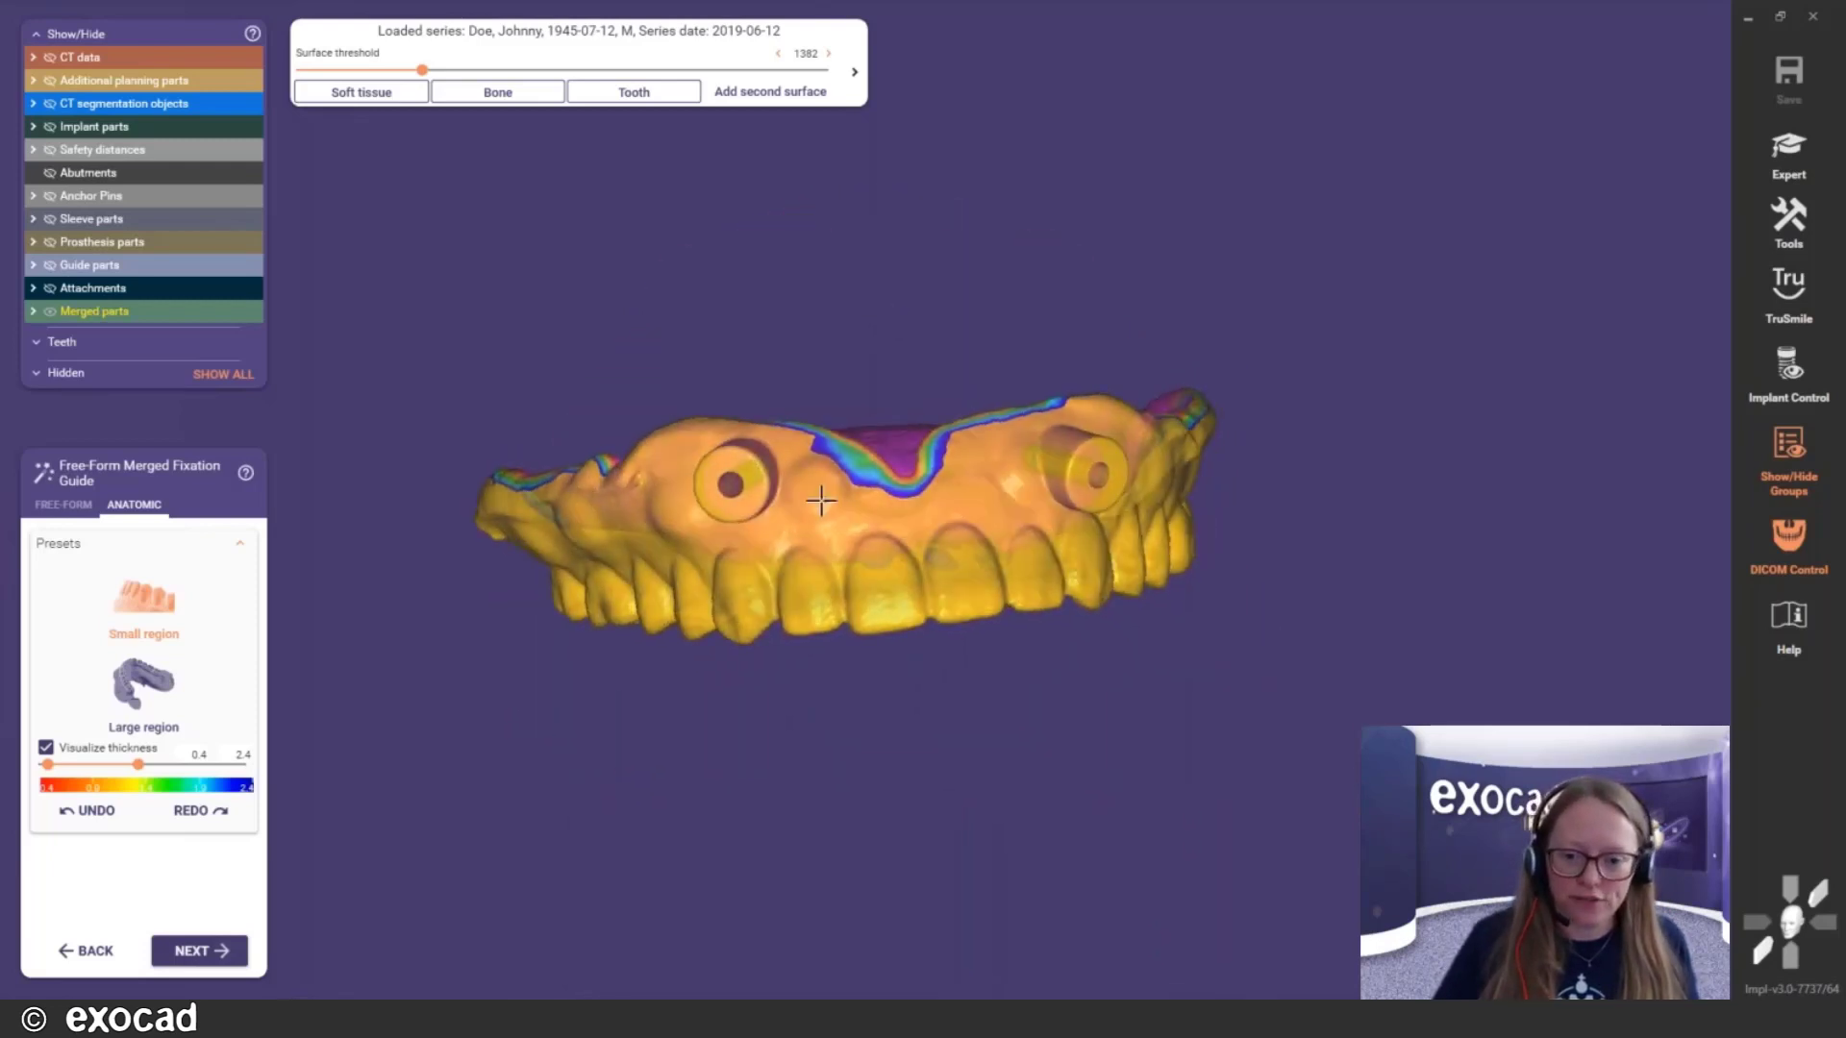
pyautogui.moveTo(795, 579); pyautogui.dragTo(808, 573, button='right')
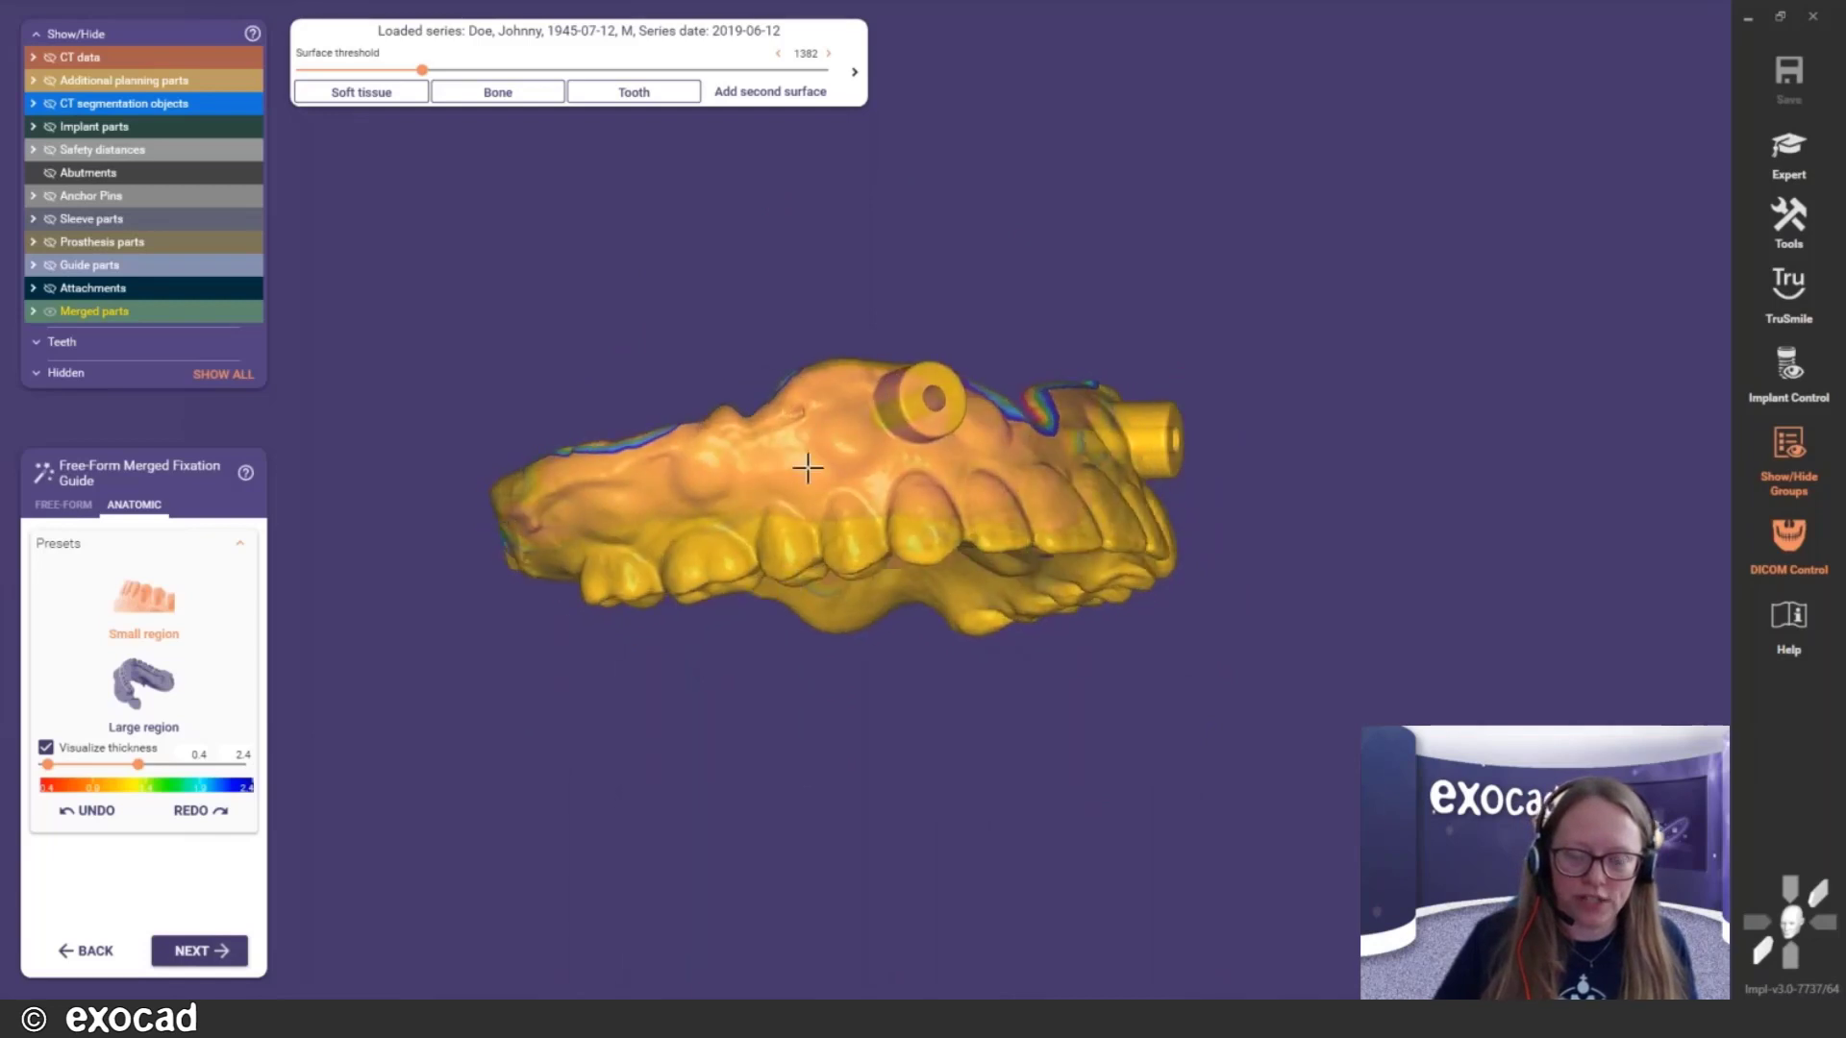
pyautogui.moveTo(807, 467); pyautogui.dragTo(808, 463, button='right')
pyautogui.click(198, 950)
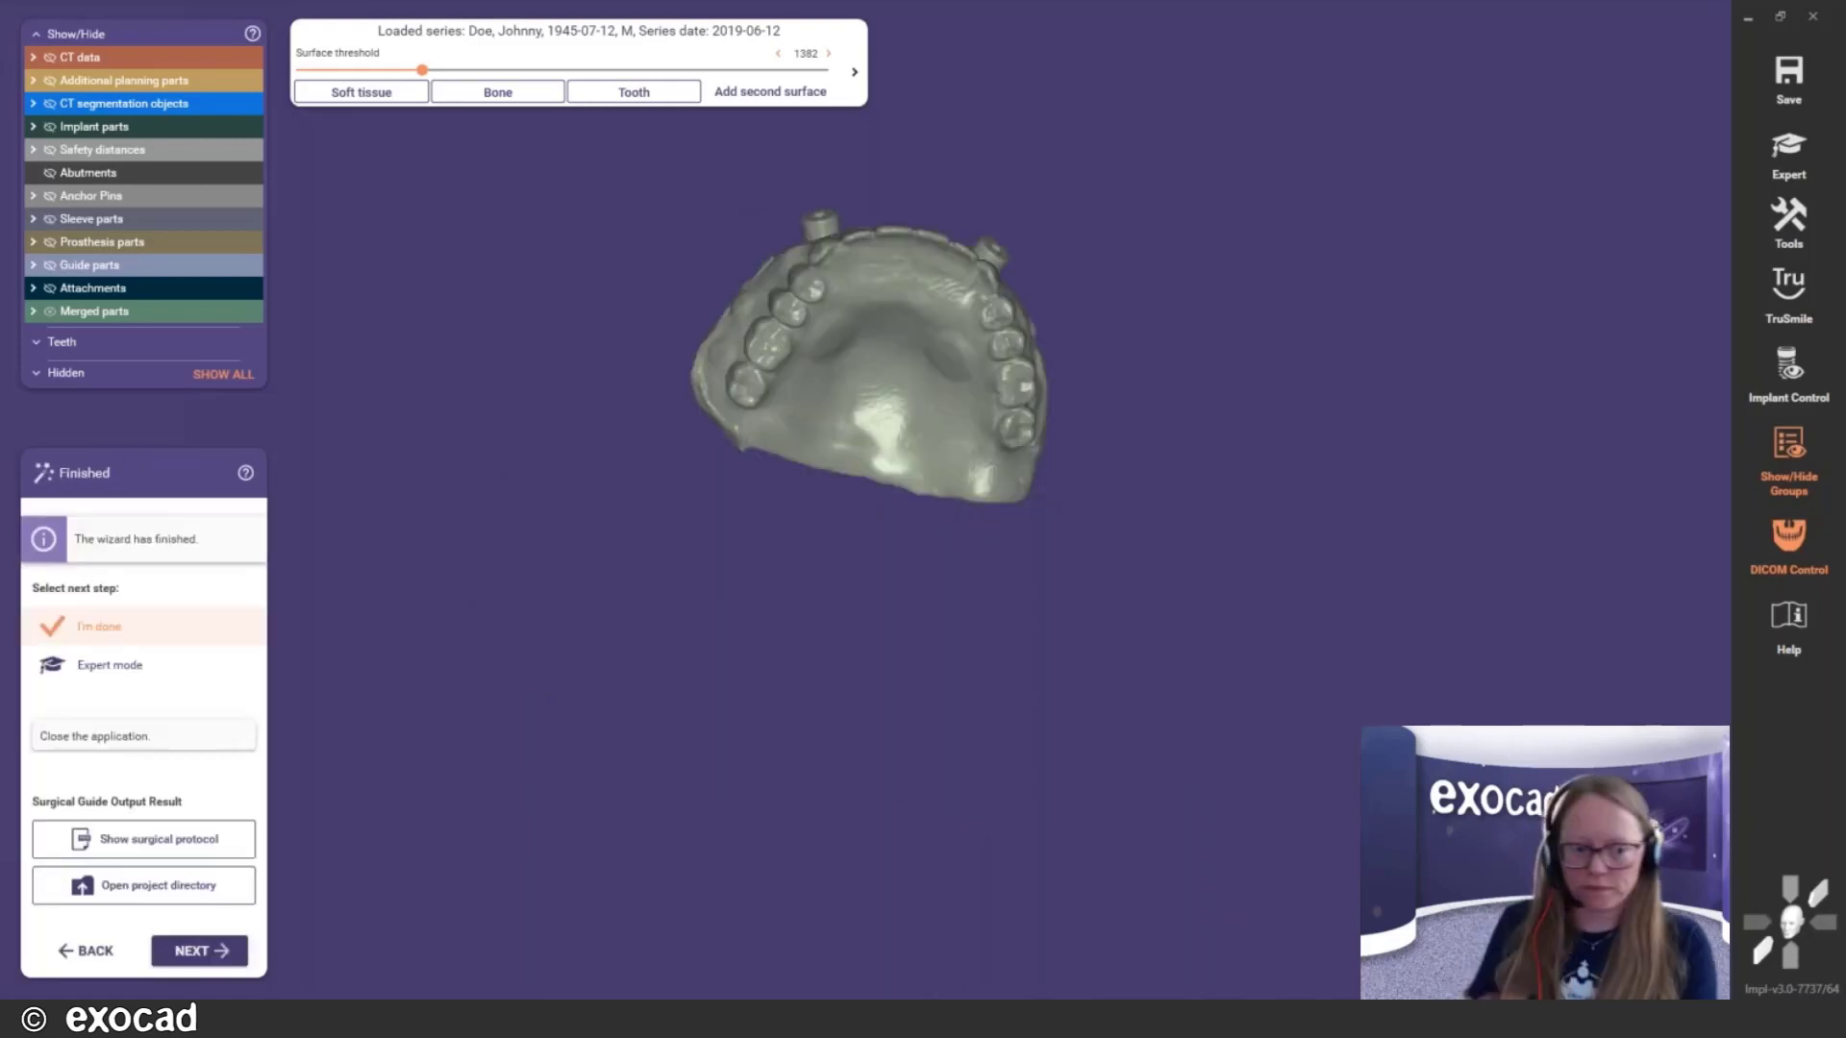
# Show the CT data and compare the fit of the merged fixation guide and the merged surgical guide on the jaw
pyautogui.moveTo(897, 424); pyautogui.dragTo(593, 487, button='right')
pyautogui.click(50, 58)
pyautogui.scroll(4, 1001, 663)
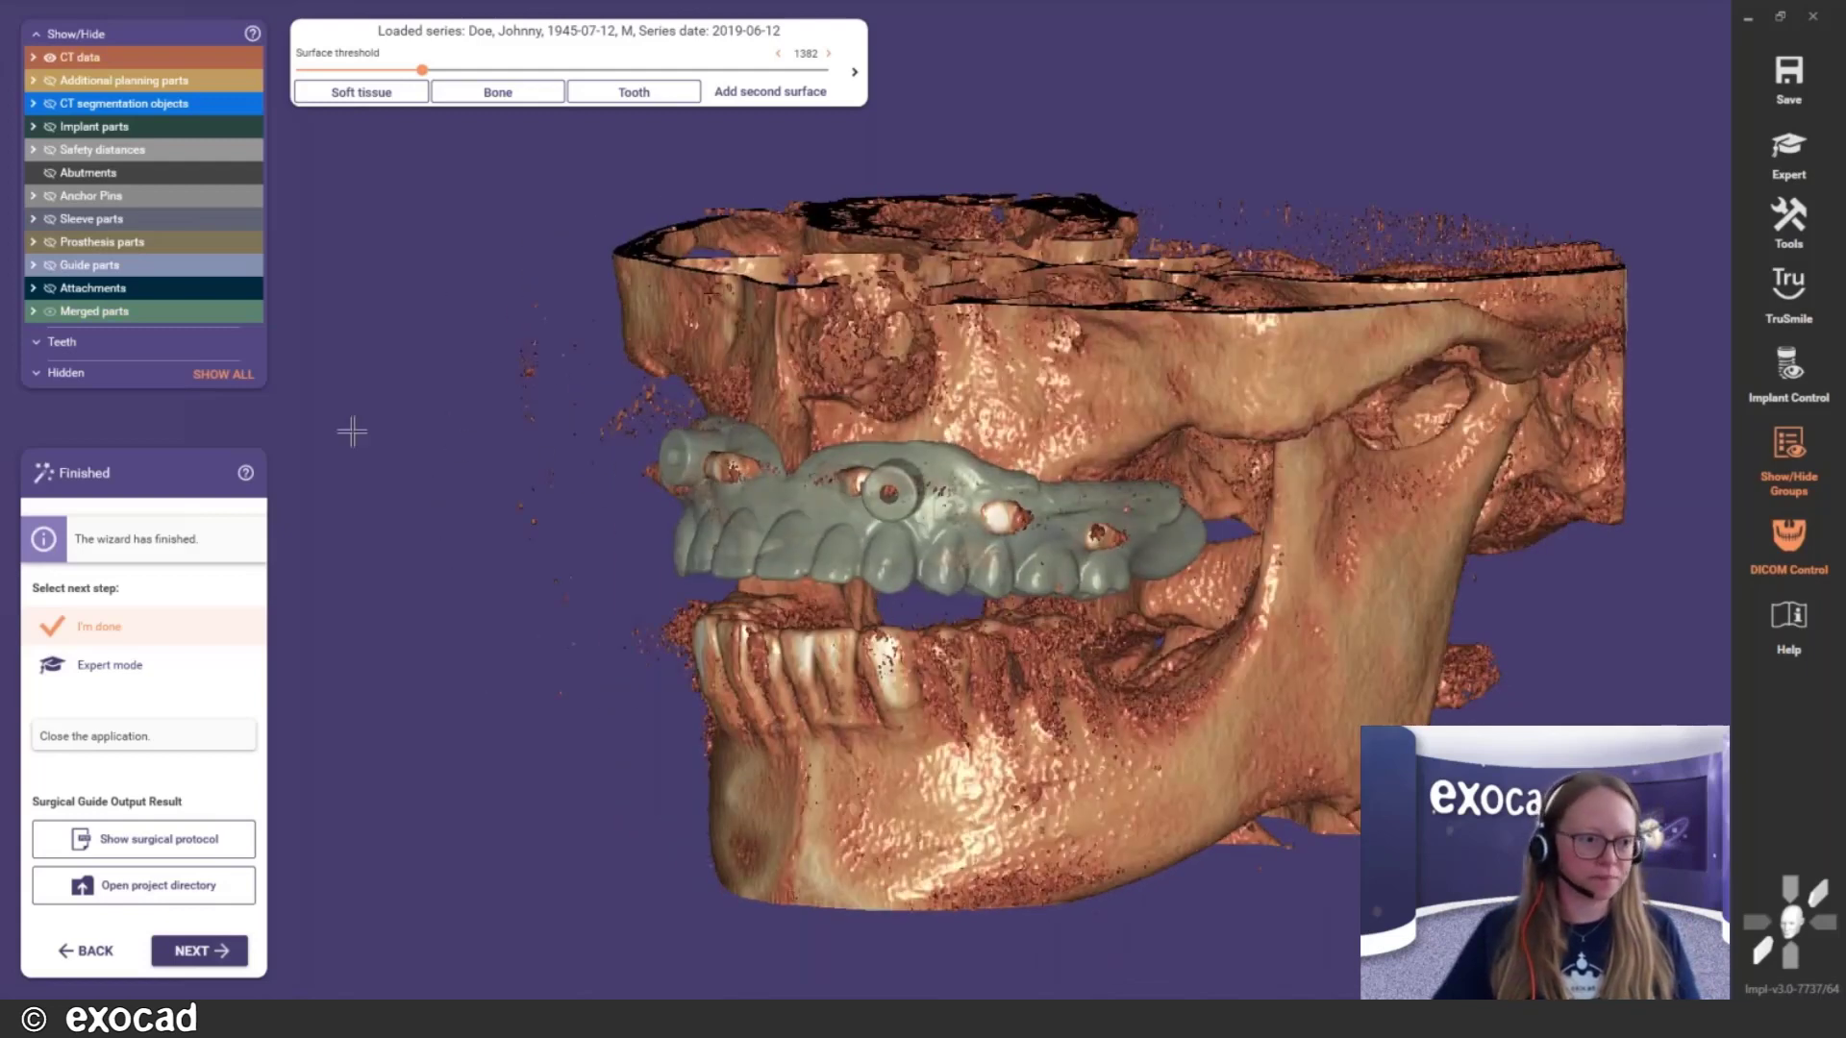
pyautogui.click(35, 312)
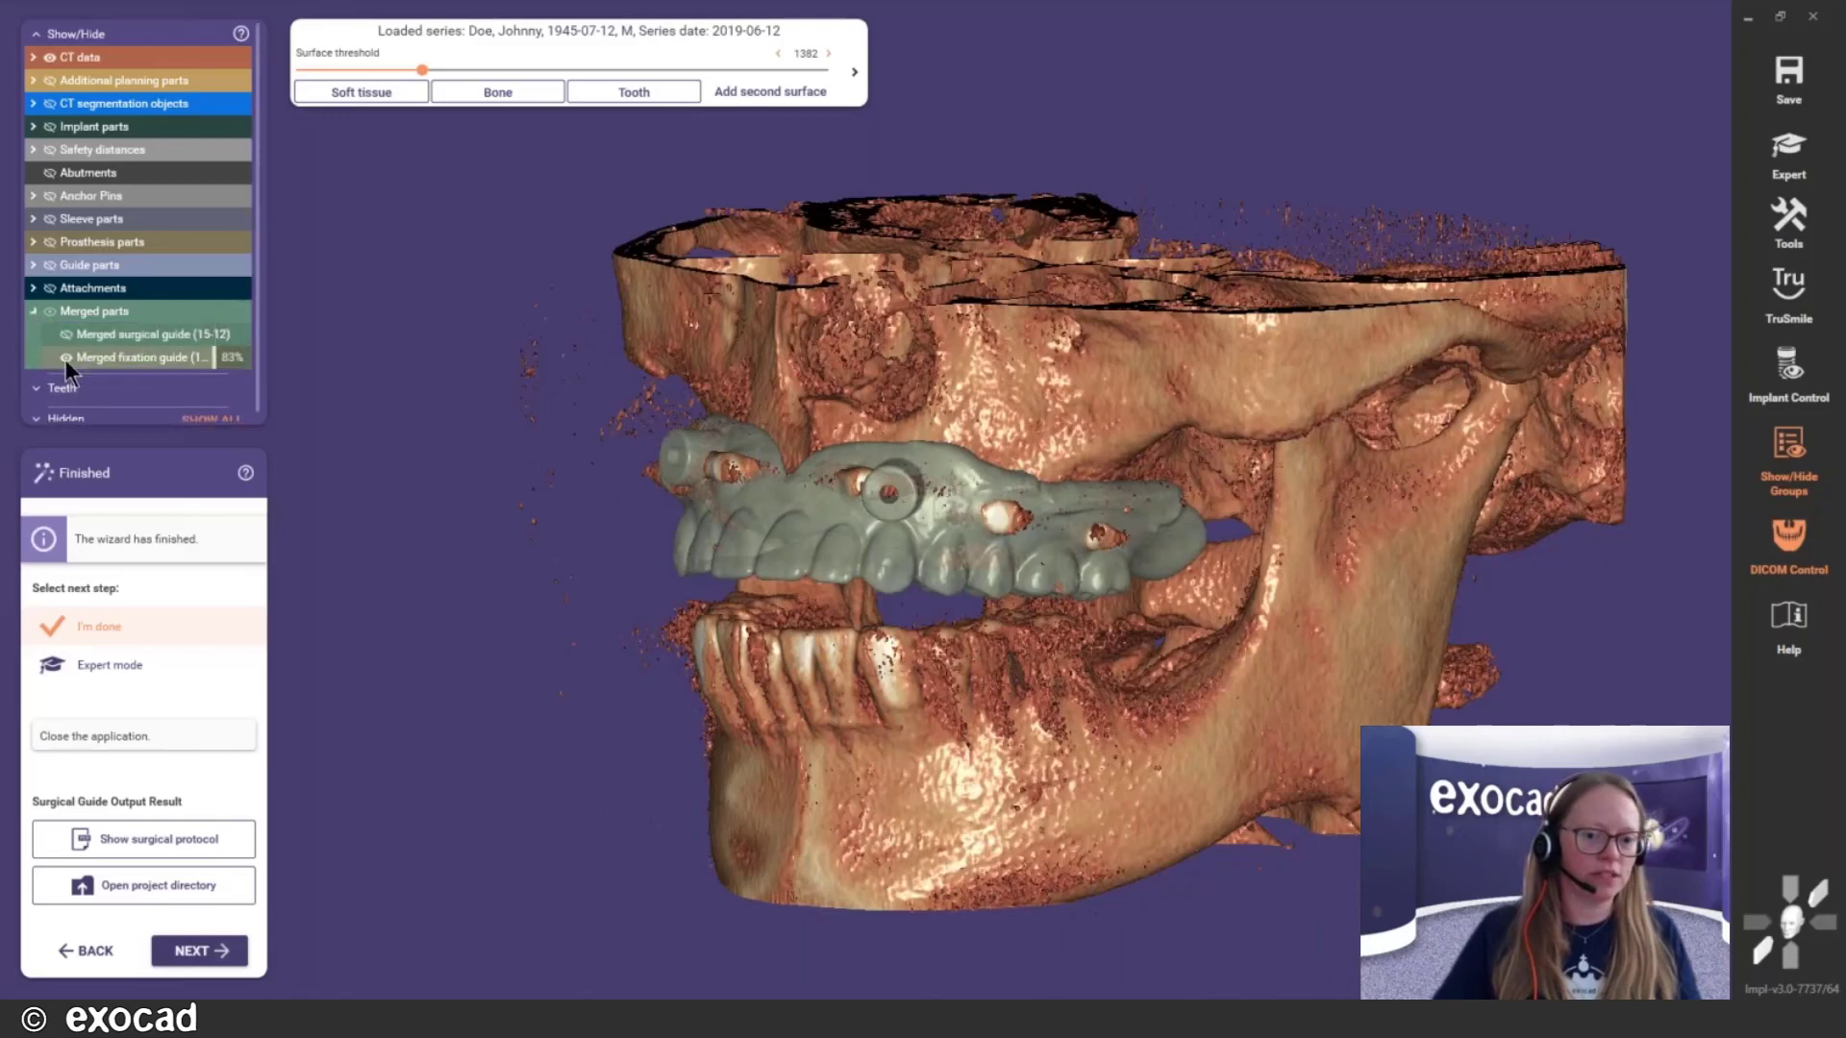
pyautogui.click(65, 359)
pyautogui.click(65, 335)
pyautogui.moveTo(596, 471); pyautogui.dragTo(795, 540, button='right')
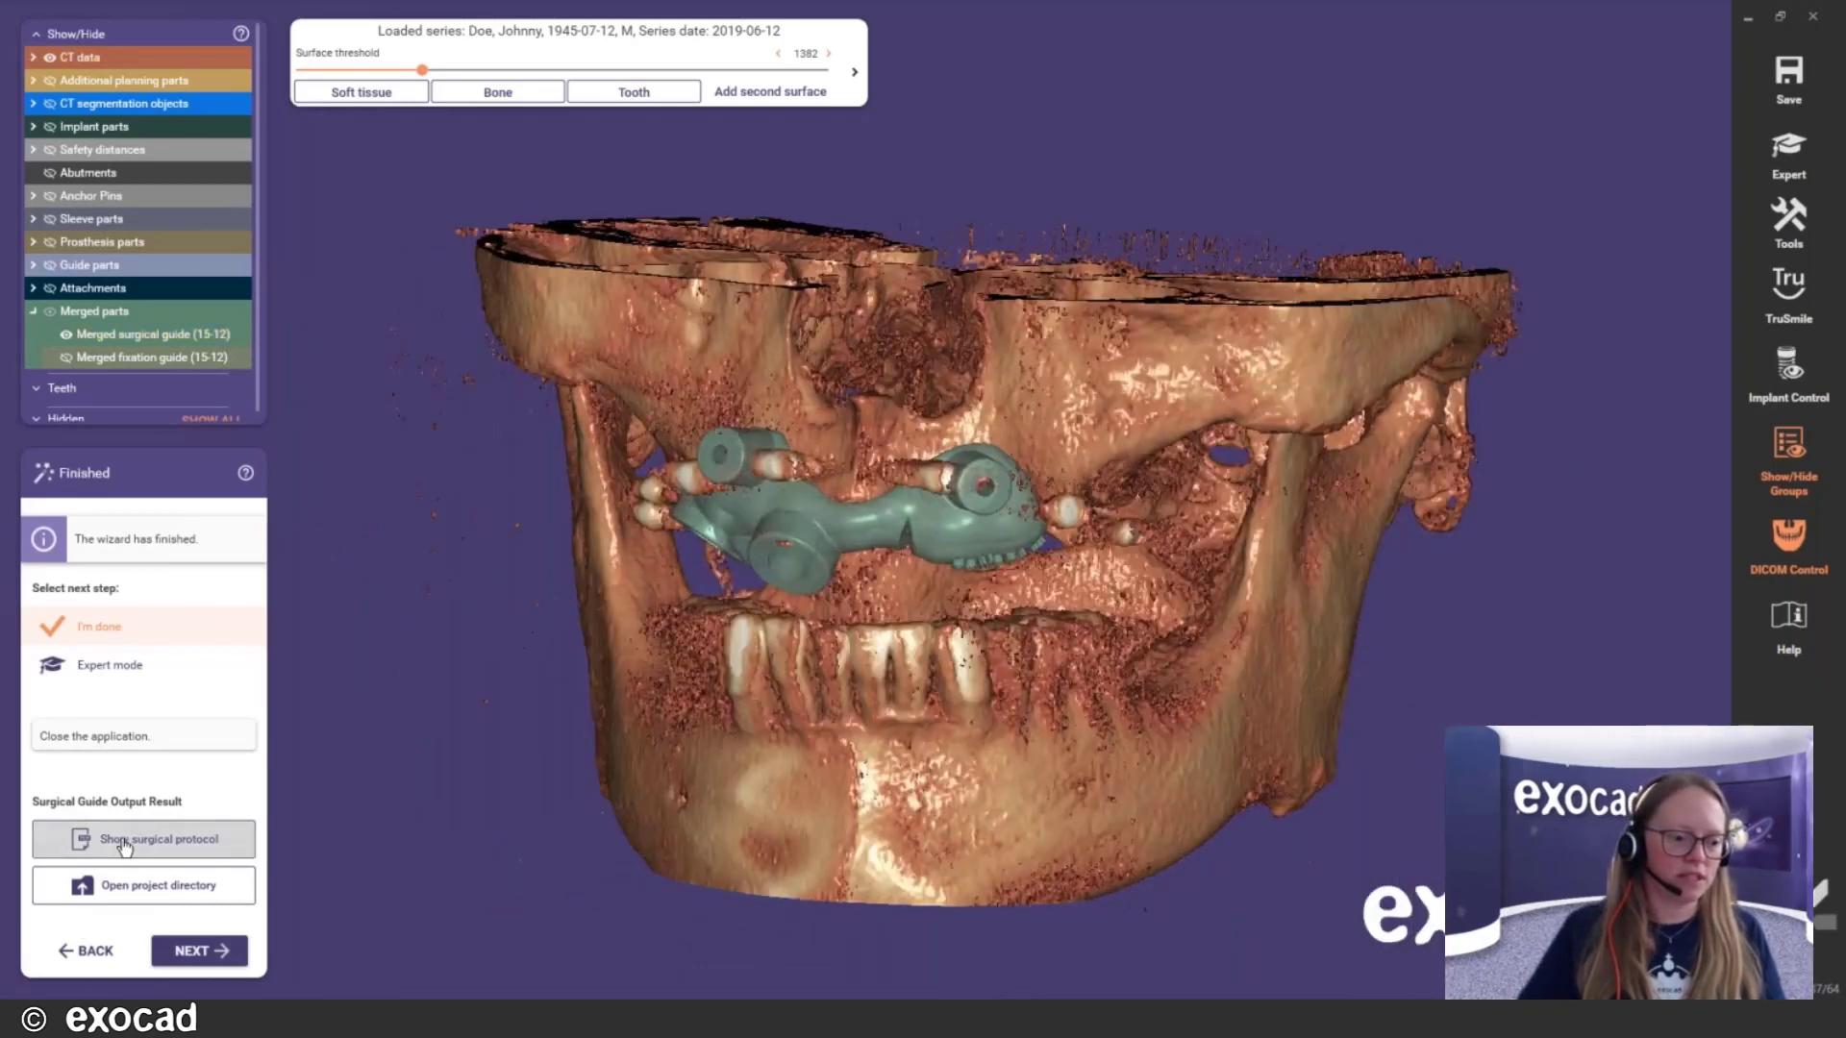
# Open the surgical protocol, fit whole pages in view and review the implant, sleeve and drill information for teeth 15 and 12
pyautogui.click(123, 840)
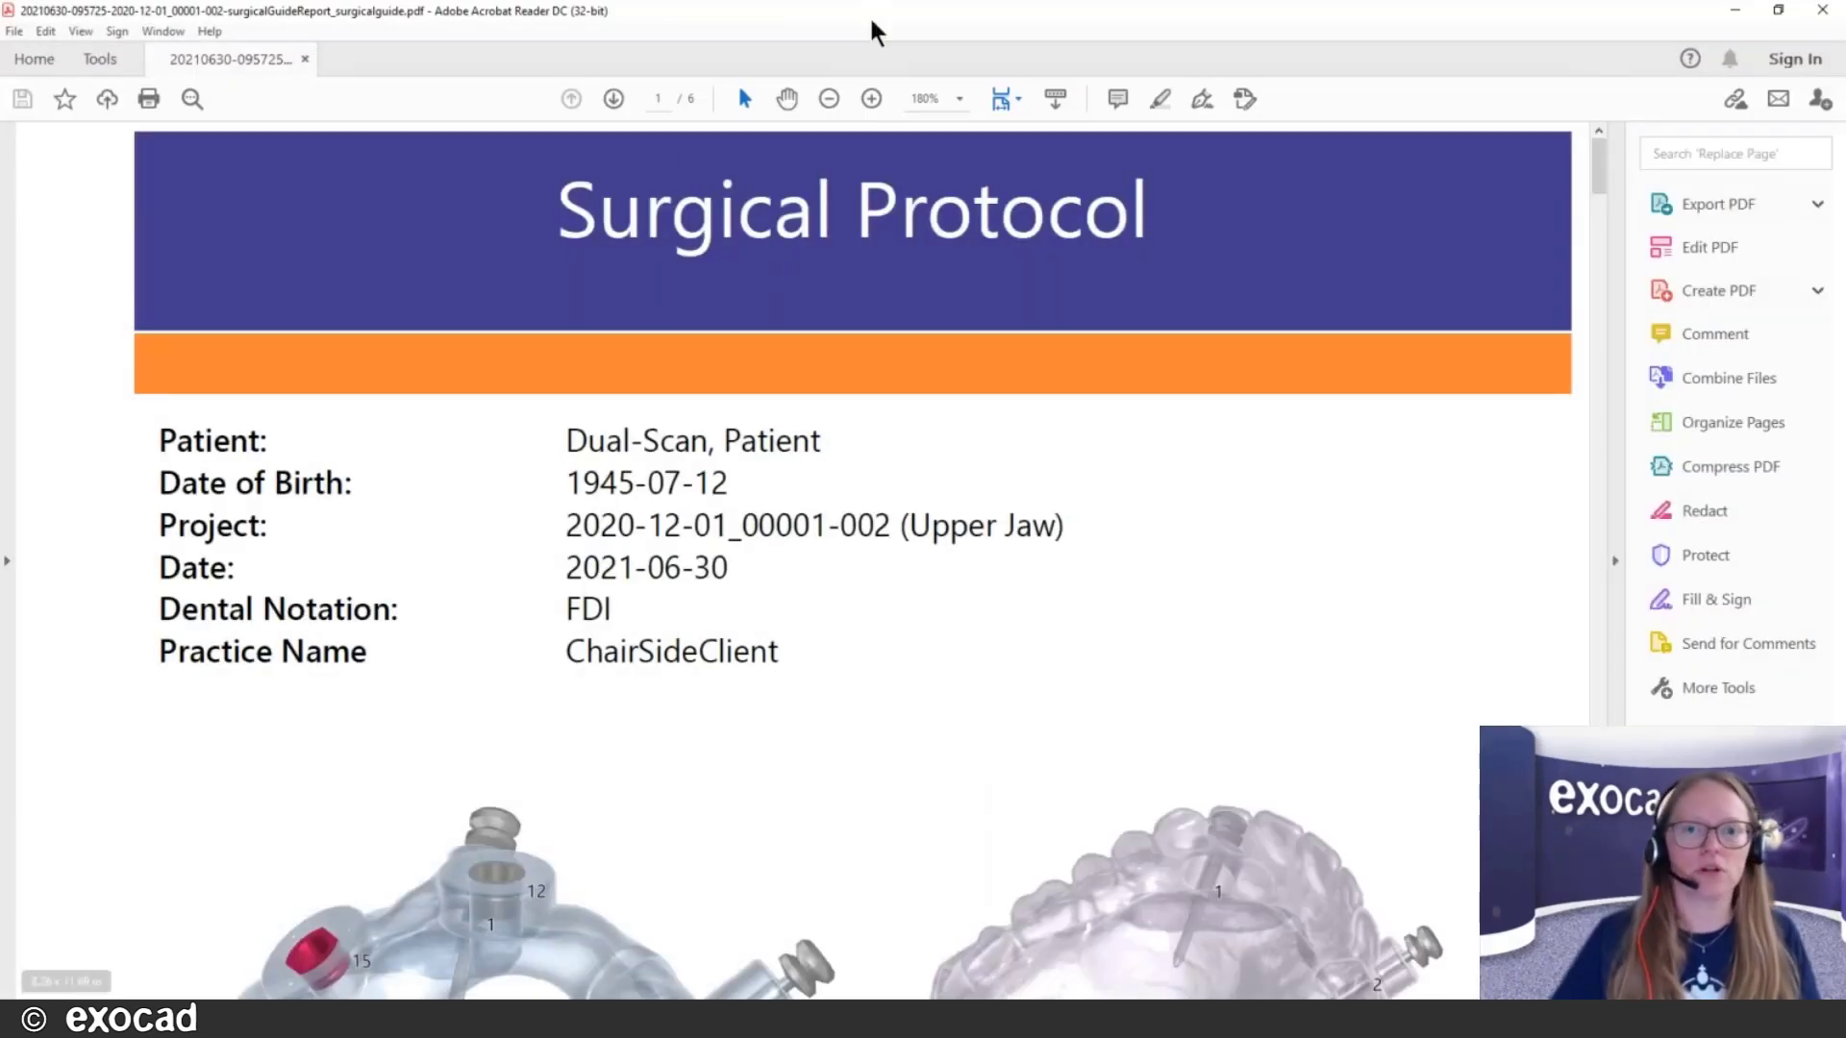
pyautogui.click(959, 99)
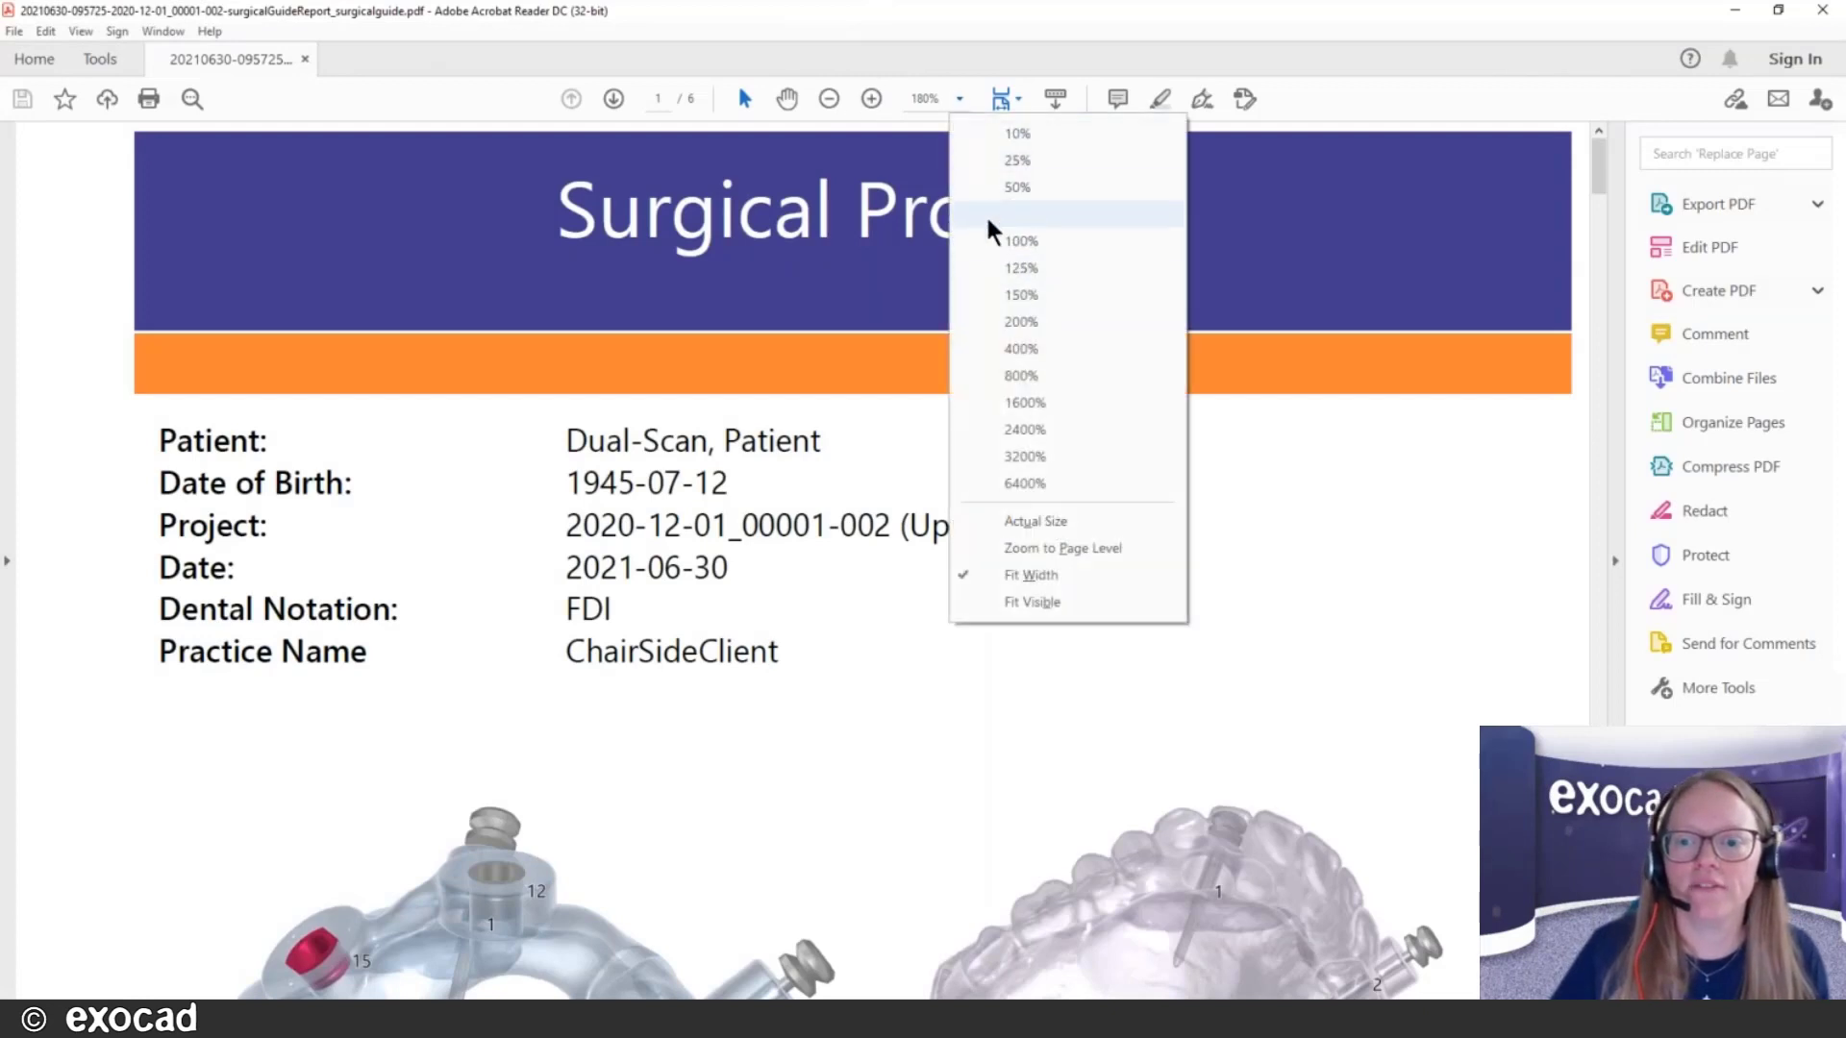
pyautogui.click(1015, 96)
pyautogui.click(1045, 156)
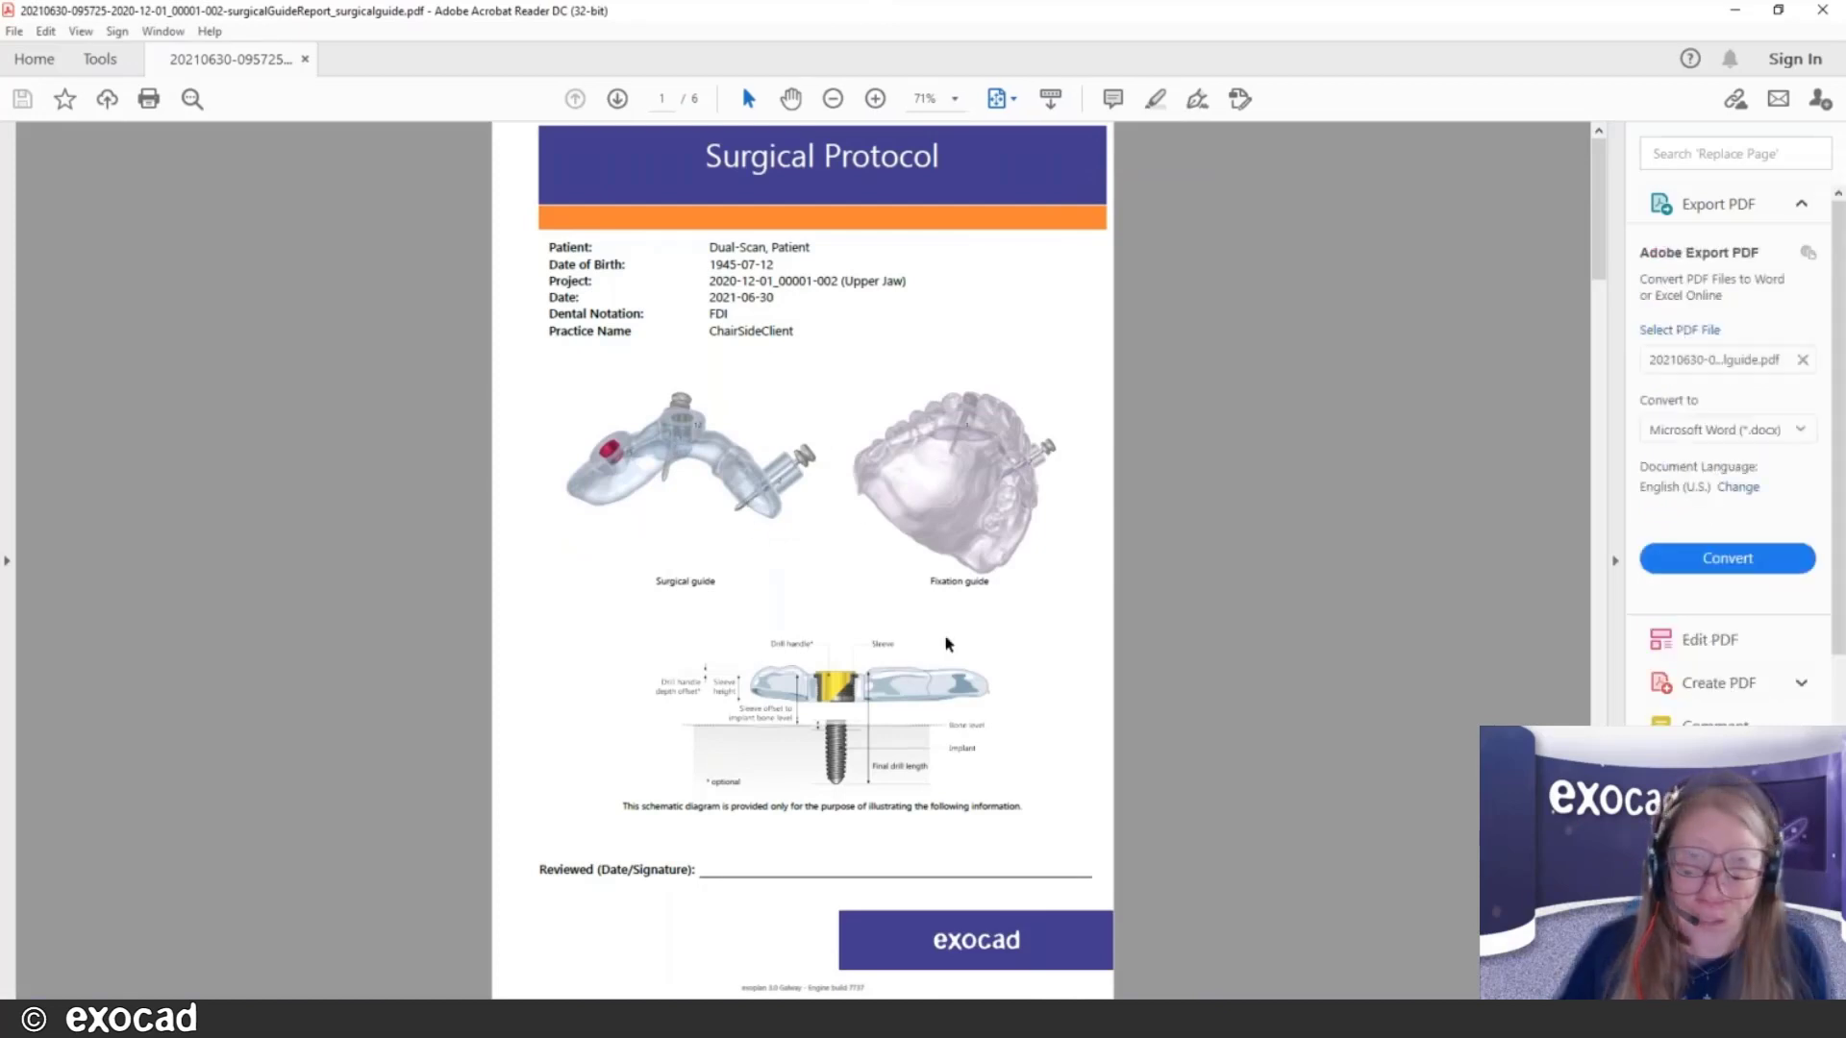
pyautogui.scroll(-2, 947, 643)
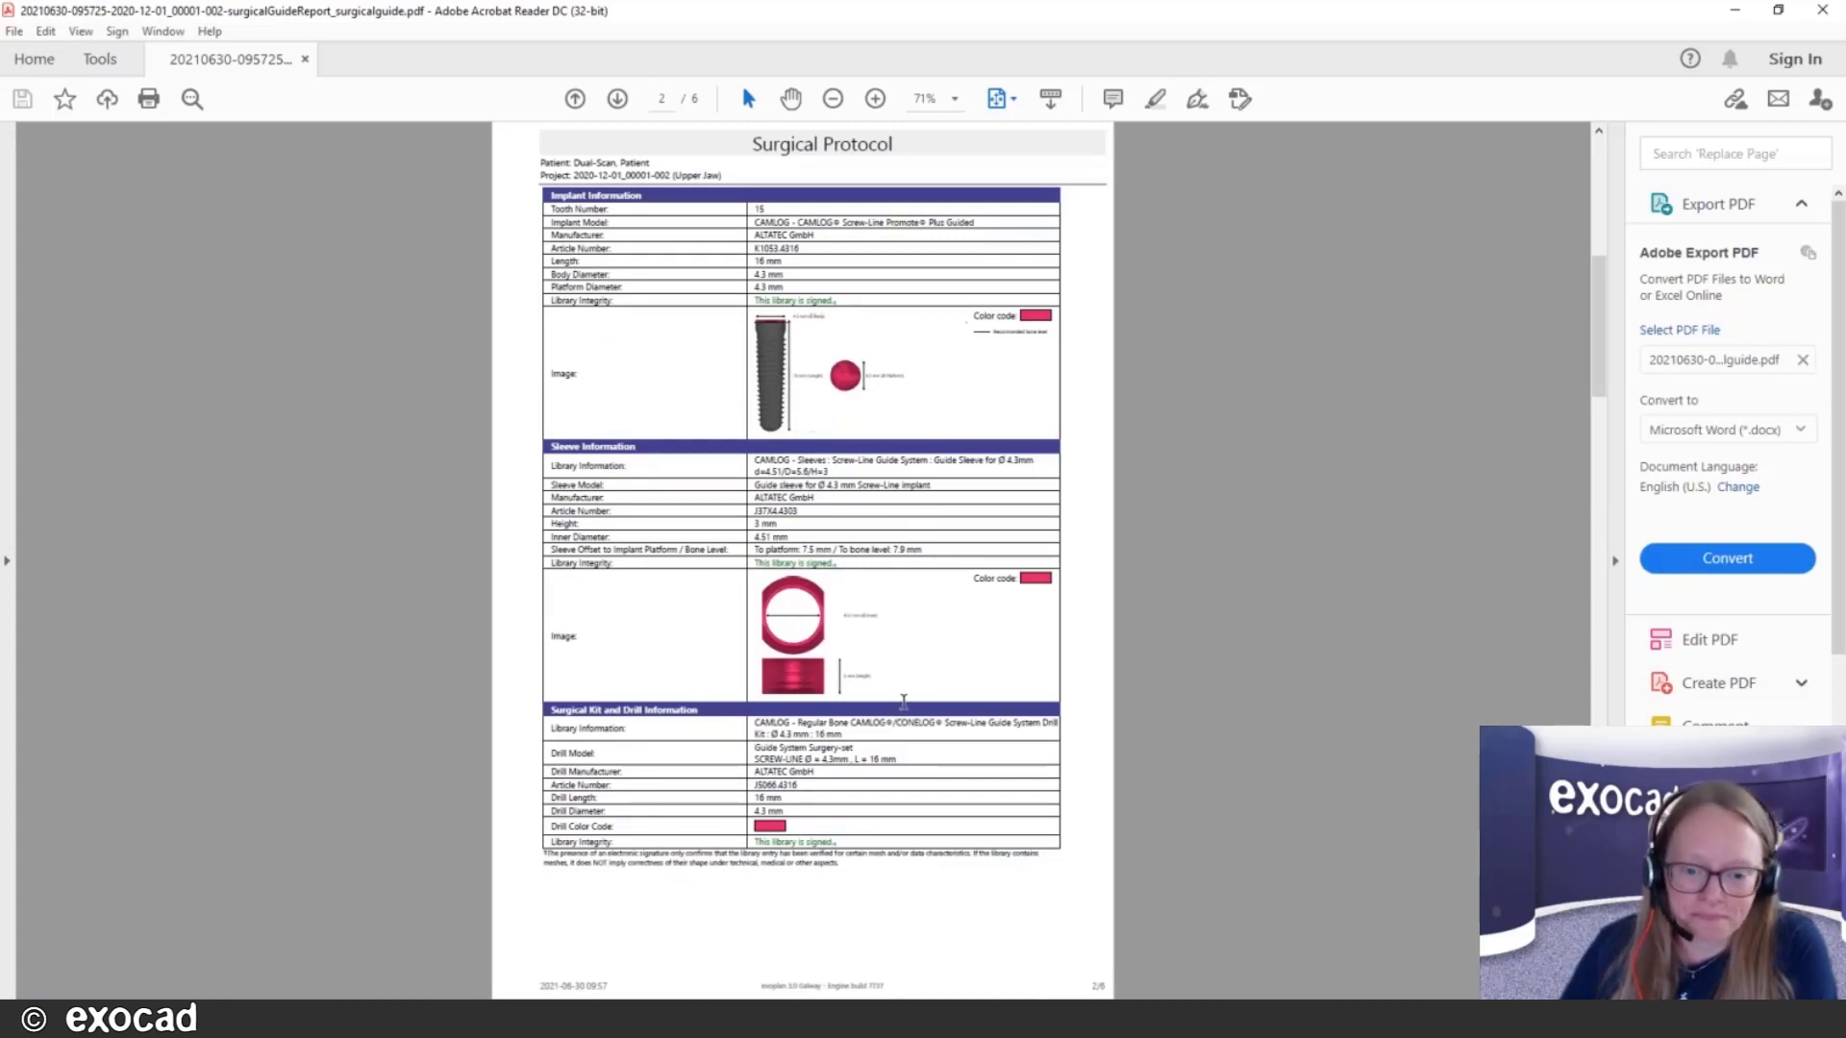
pyautogui.scroll(-2, 903, 701)
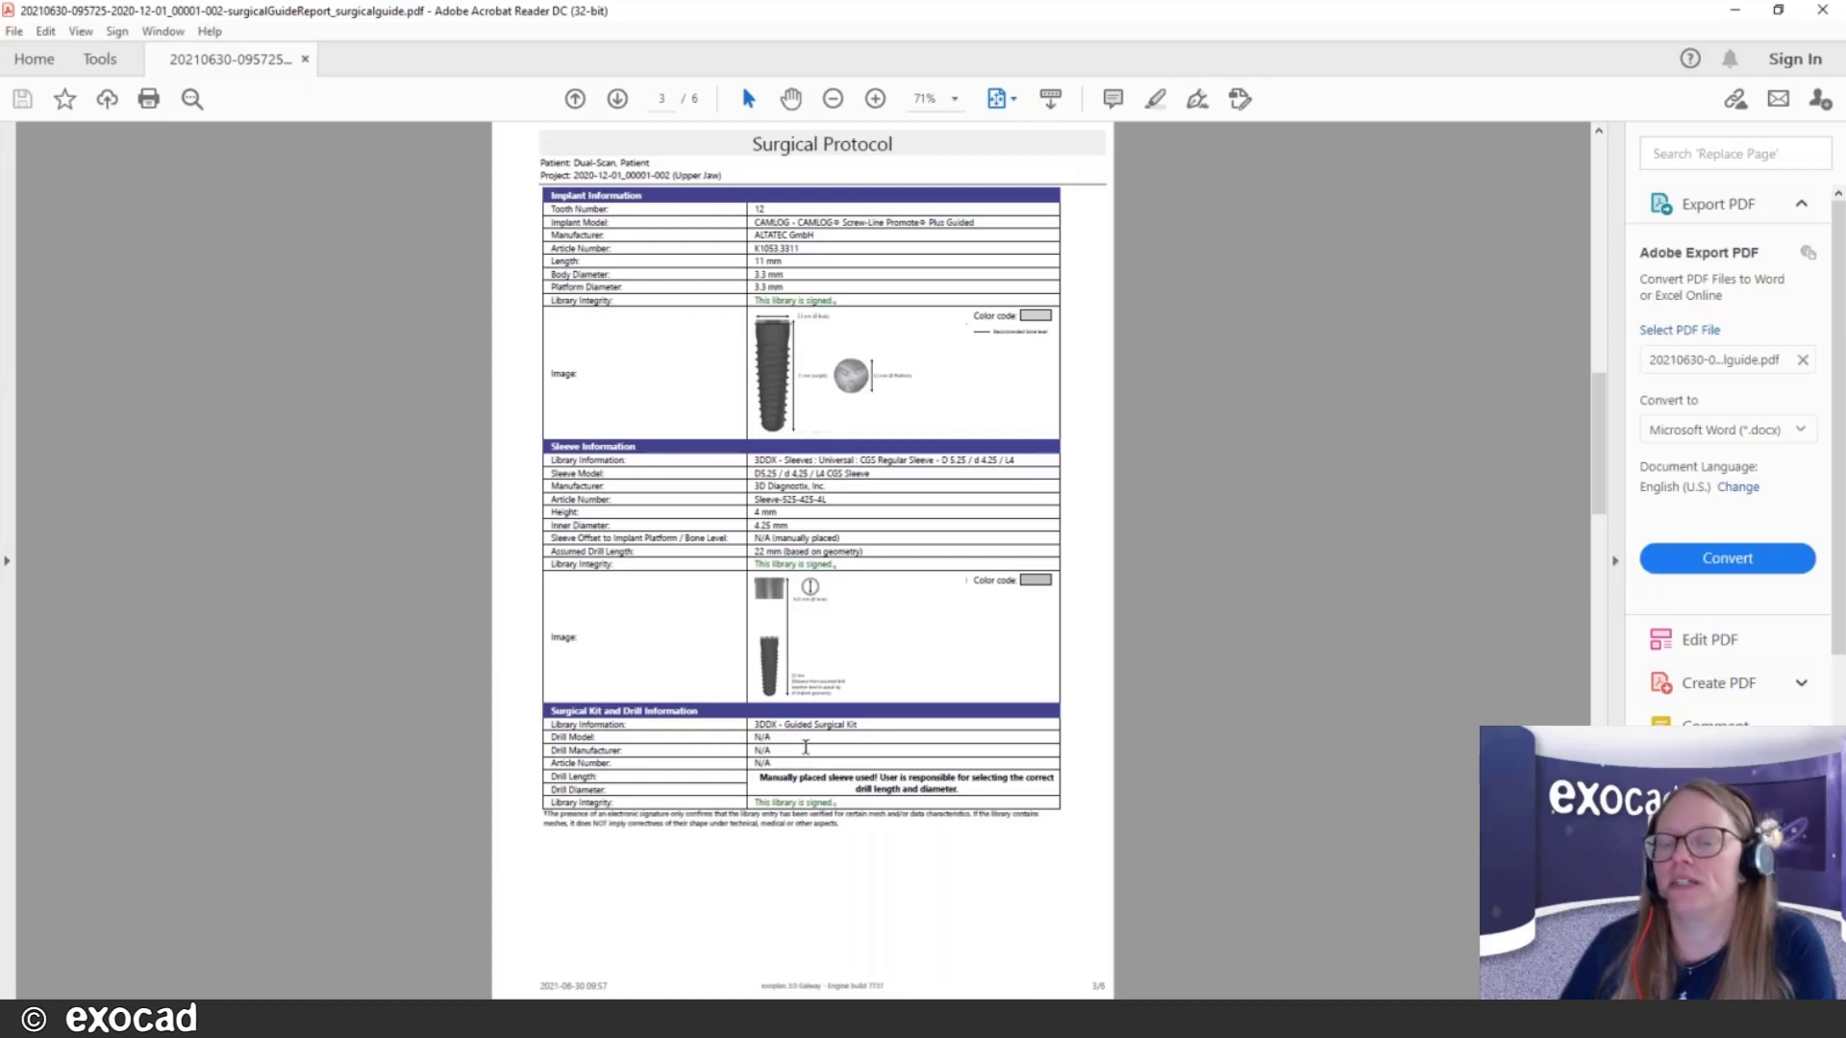
pyautogui.scroll(-1, 805, 743)
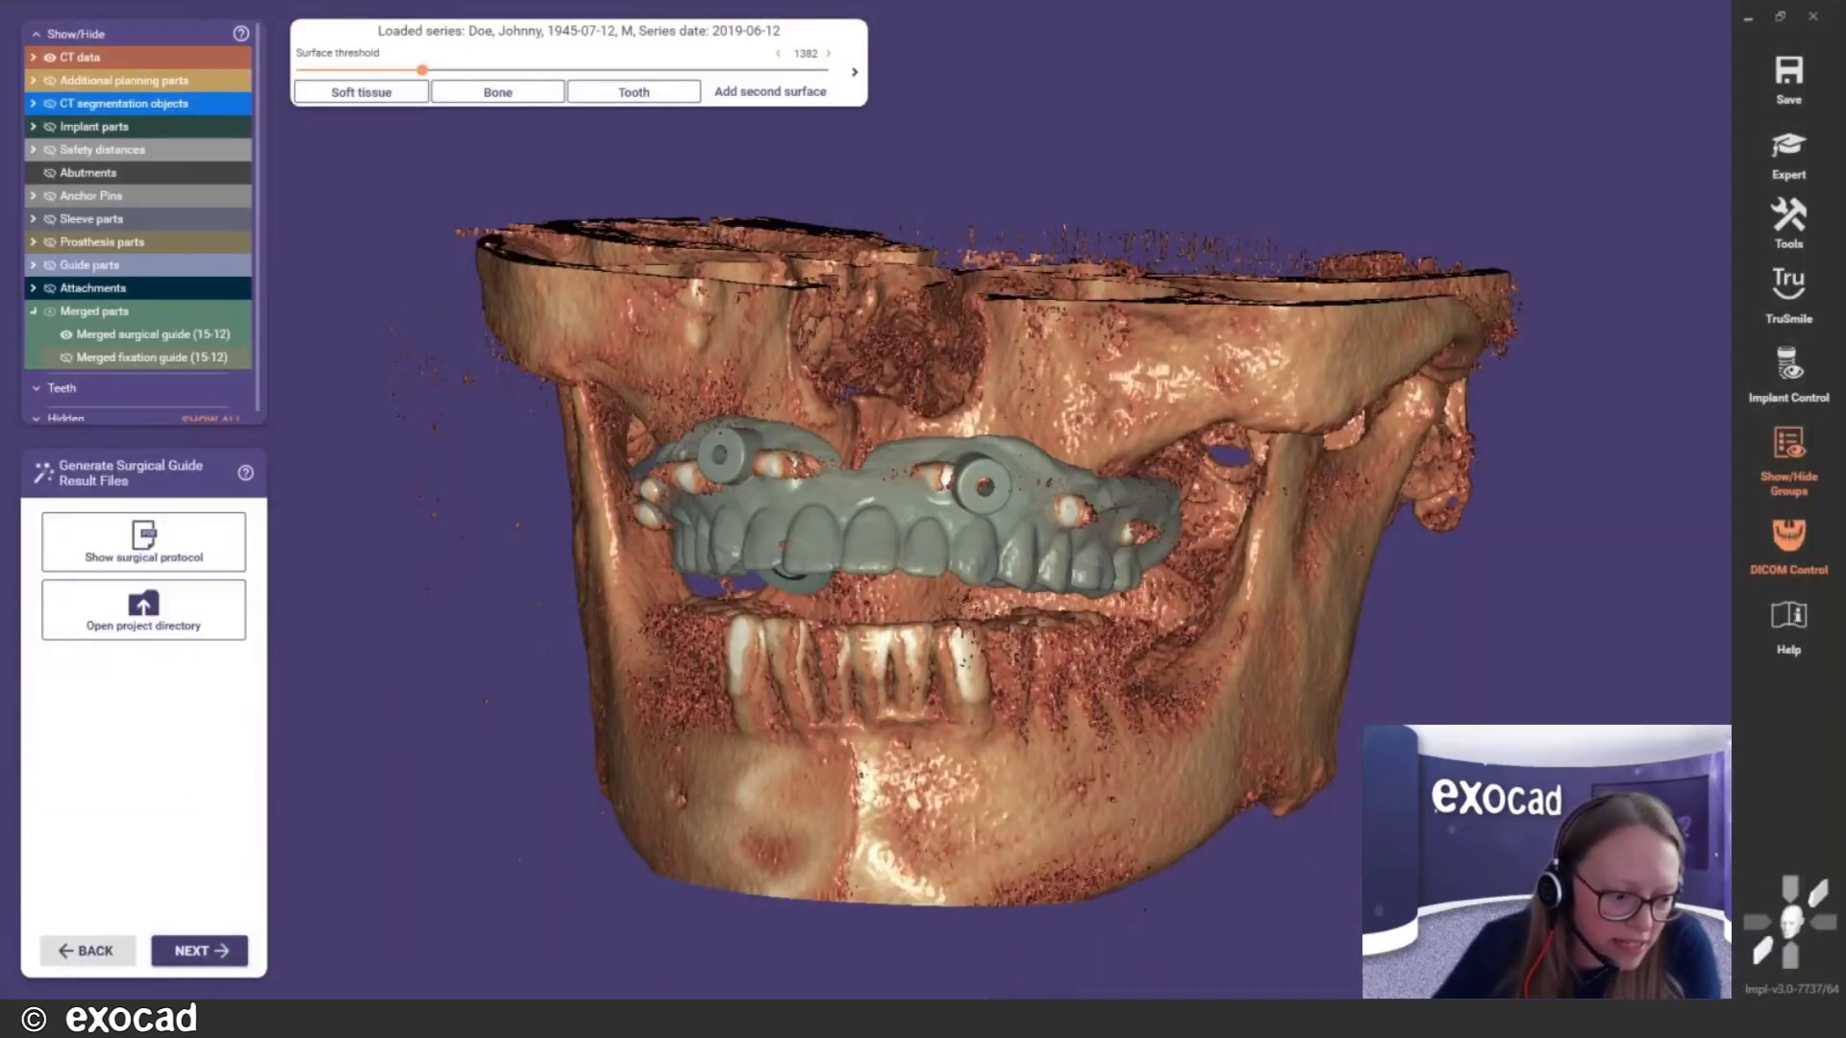
# Return to the gingiva contact surface definition and continue with the Use prosthesis guide design workflow
pyautogui.click(99, 954)
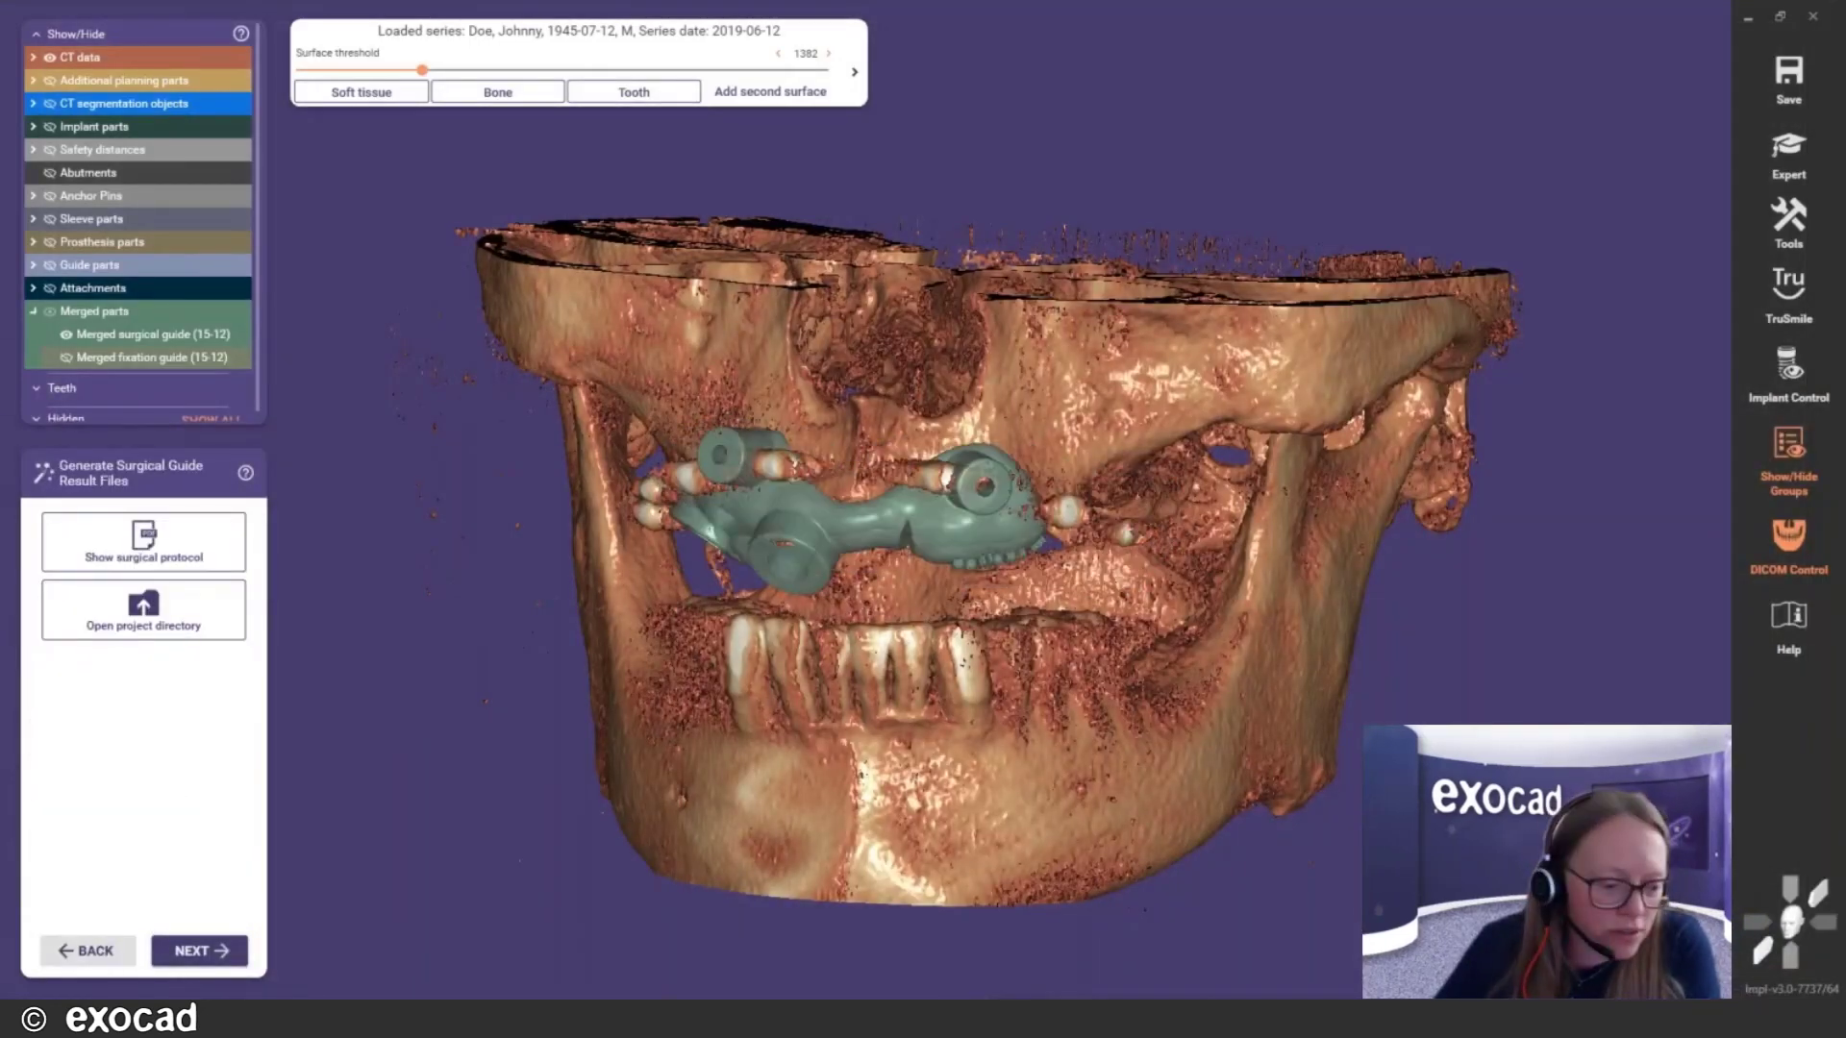
pyautogui.click(98, 952)
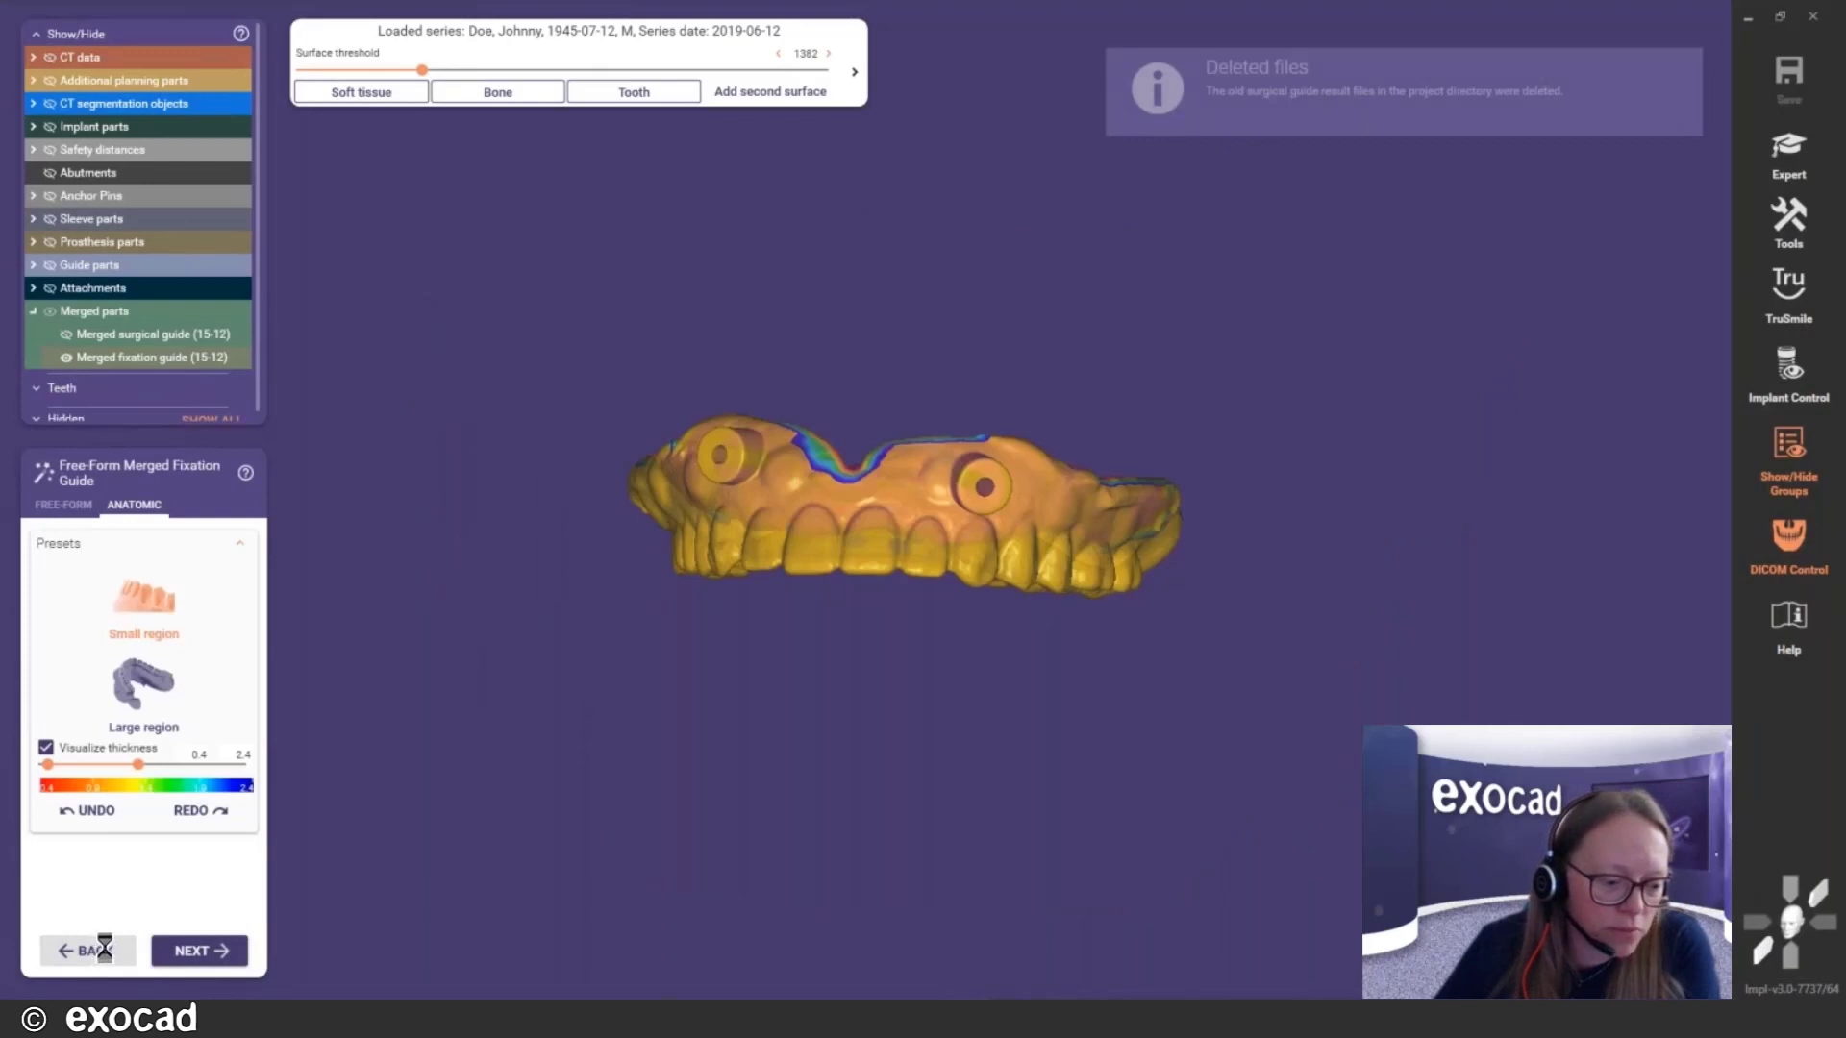
pyautogui.click(97, 952)
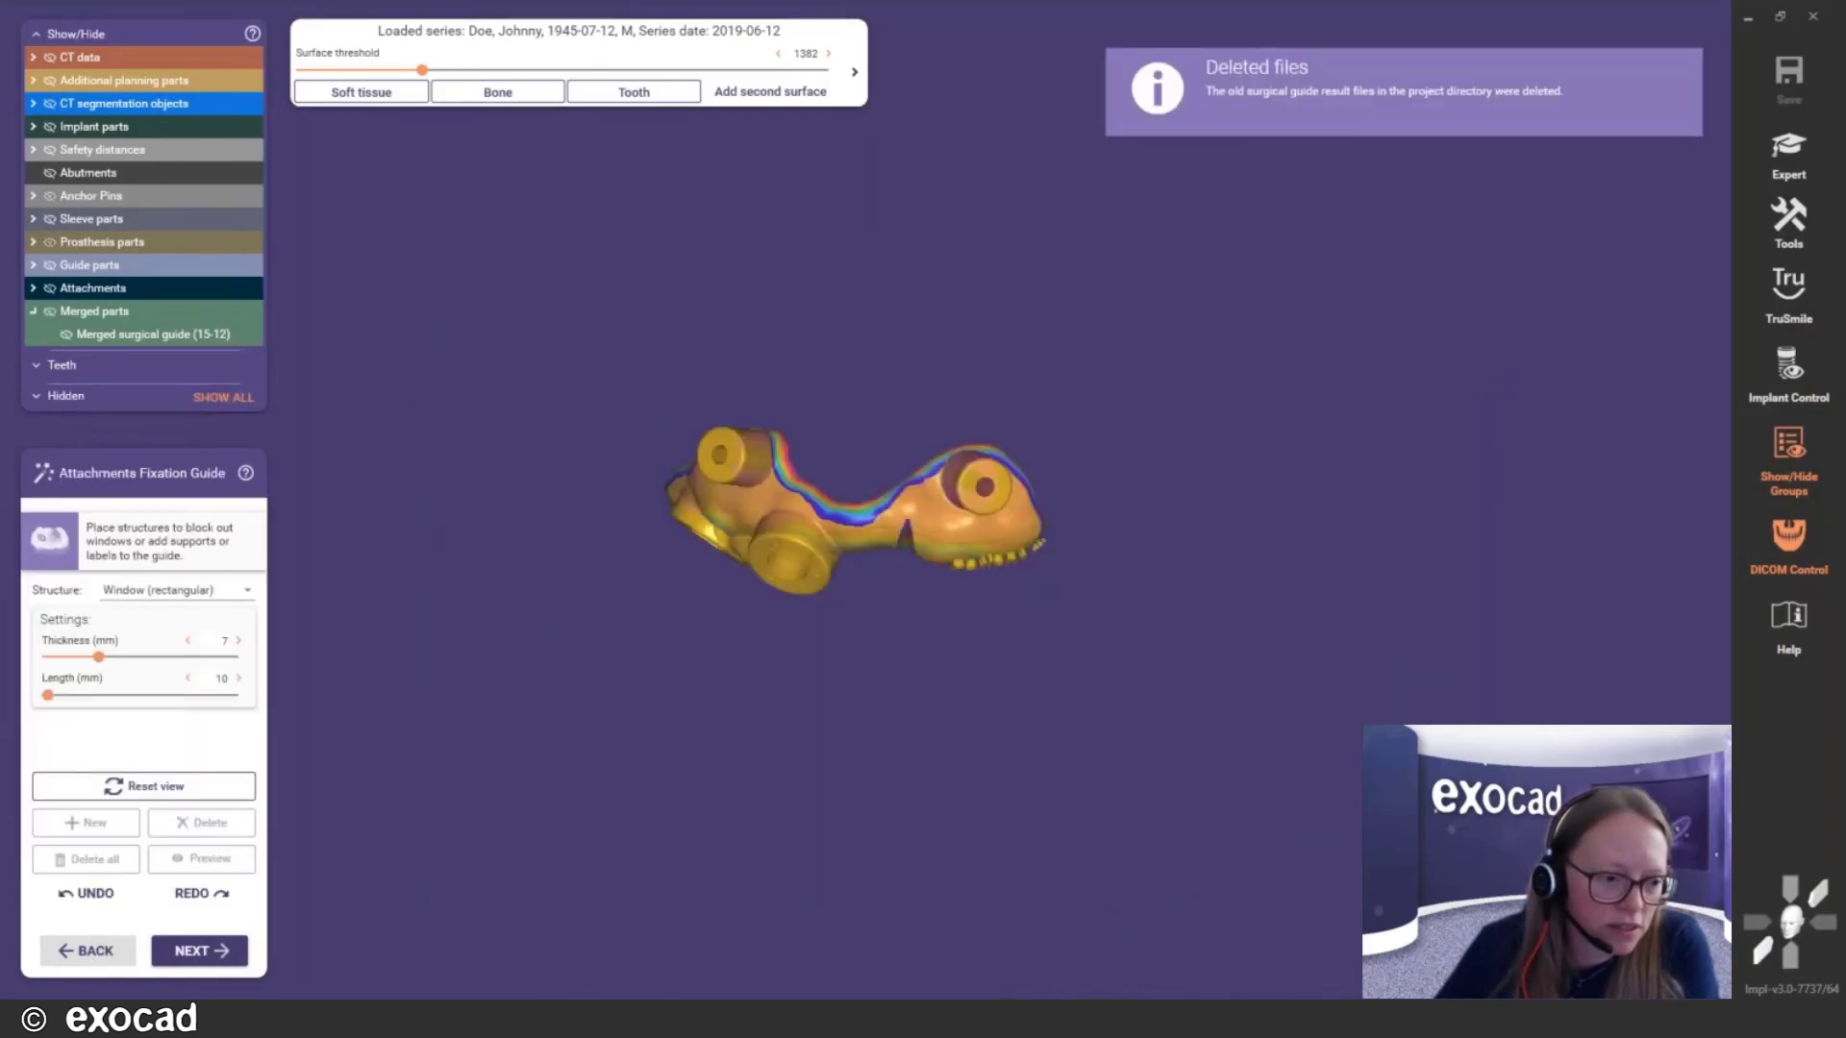
pyautogui.click(97, 952)
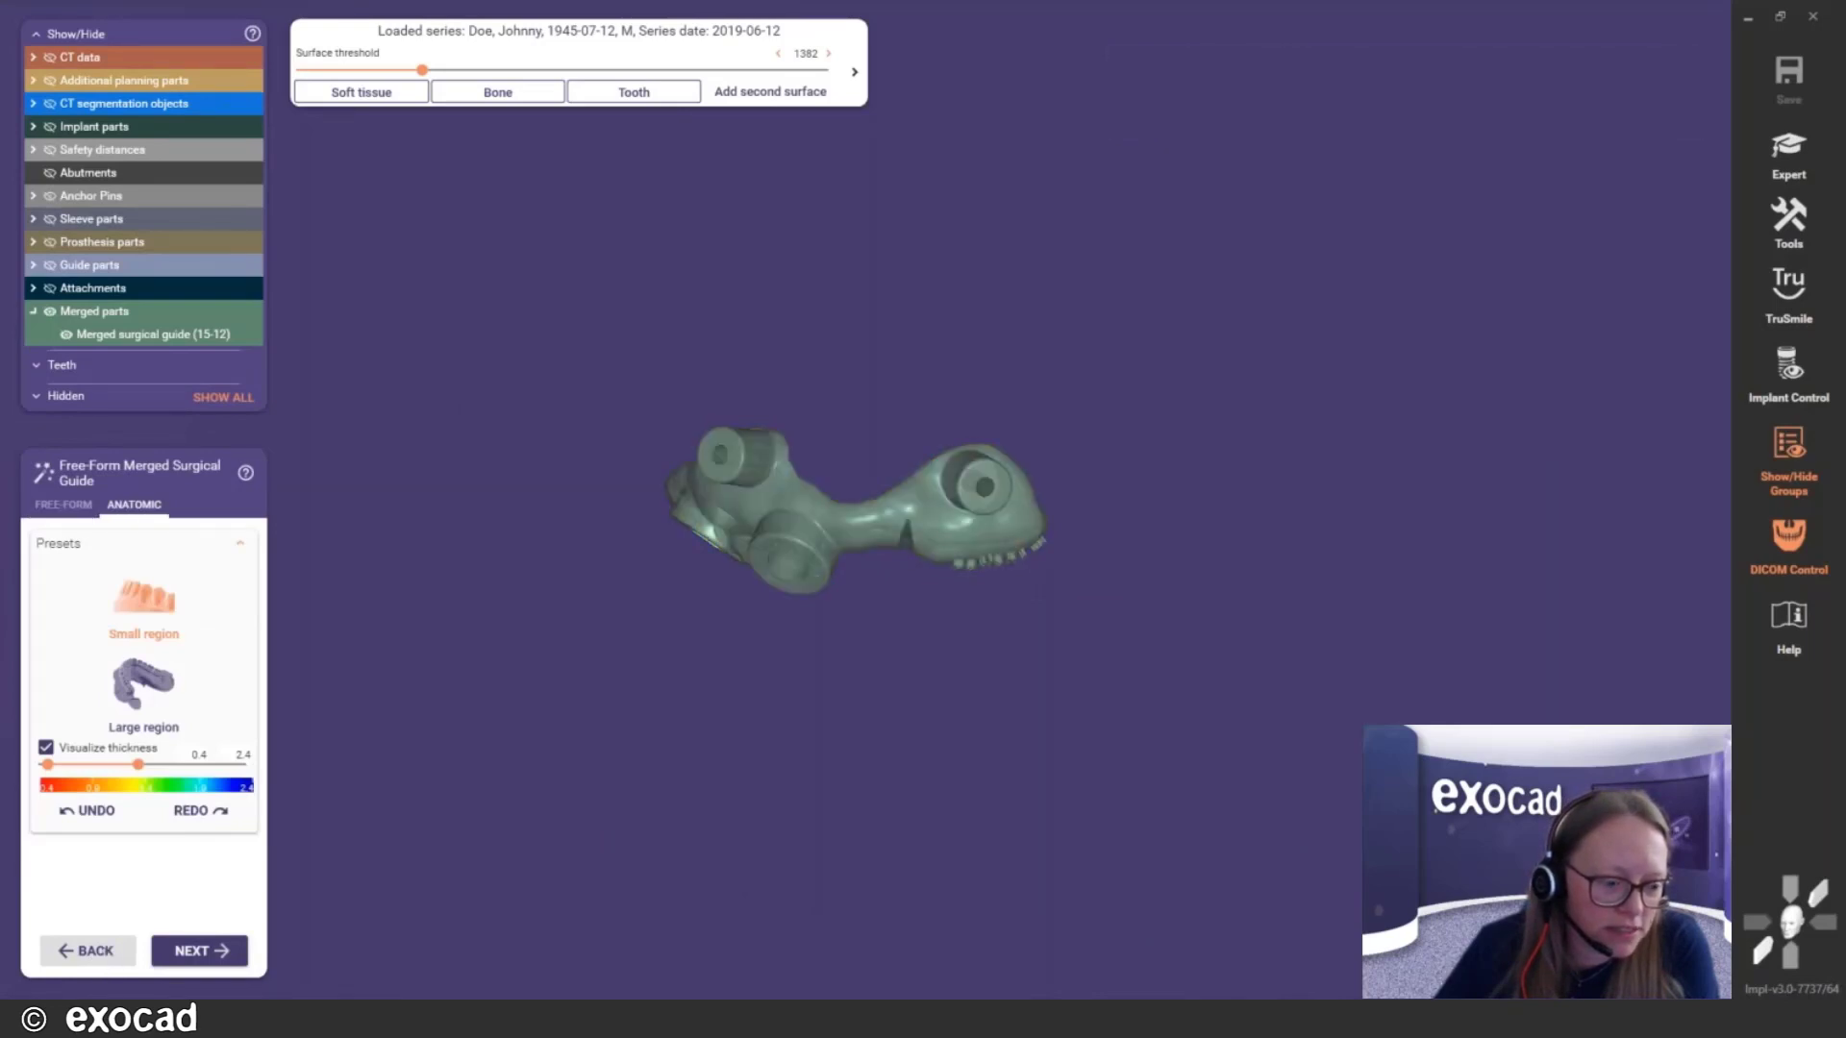
pyautogui.click(96, 952)
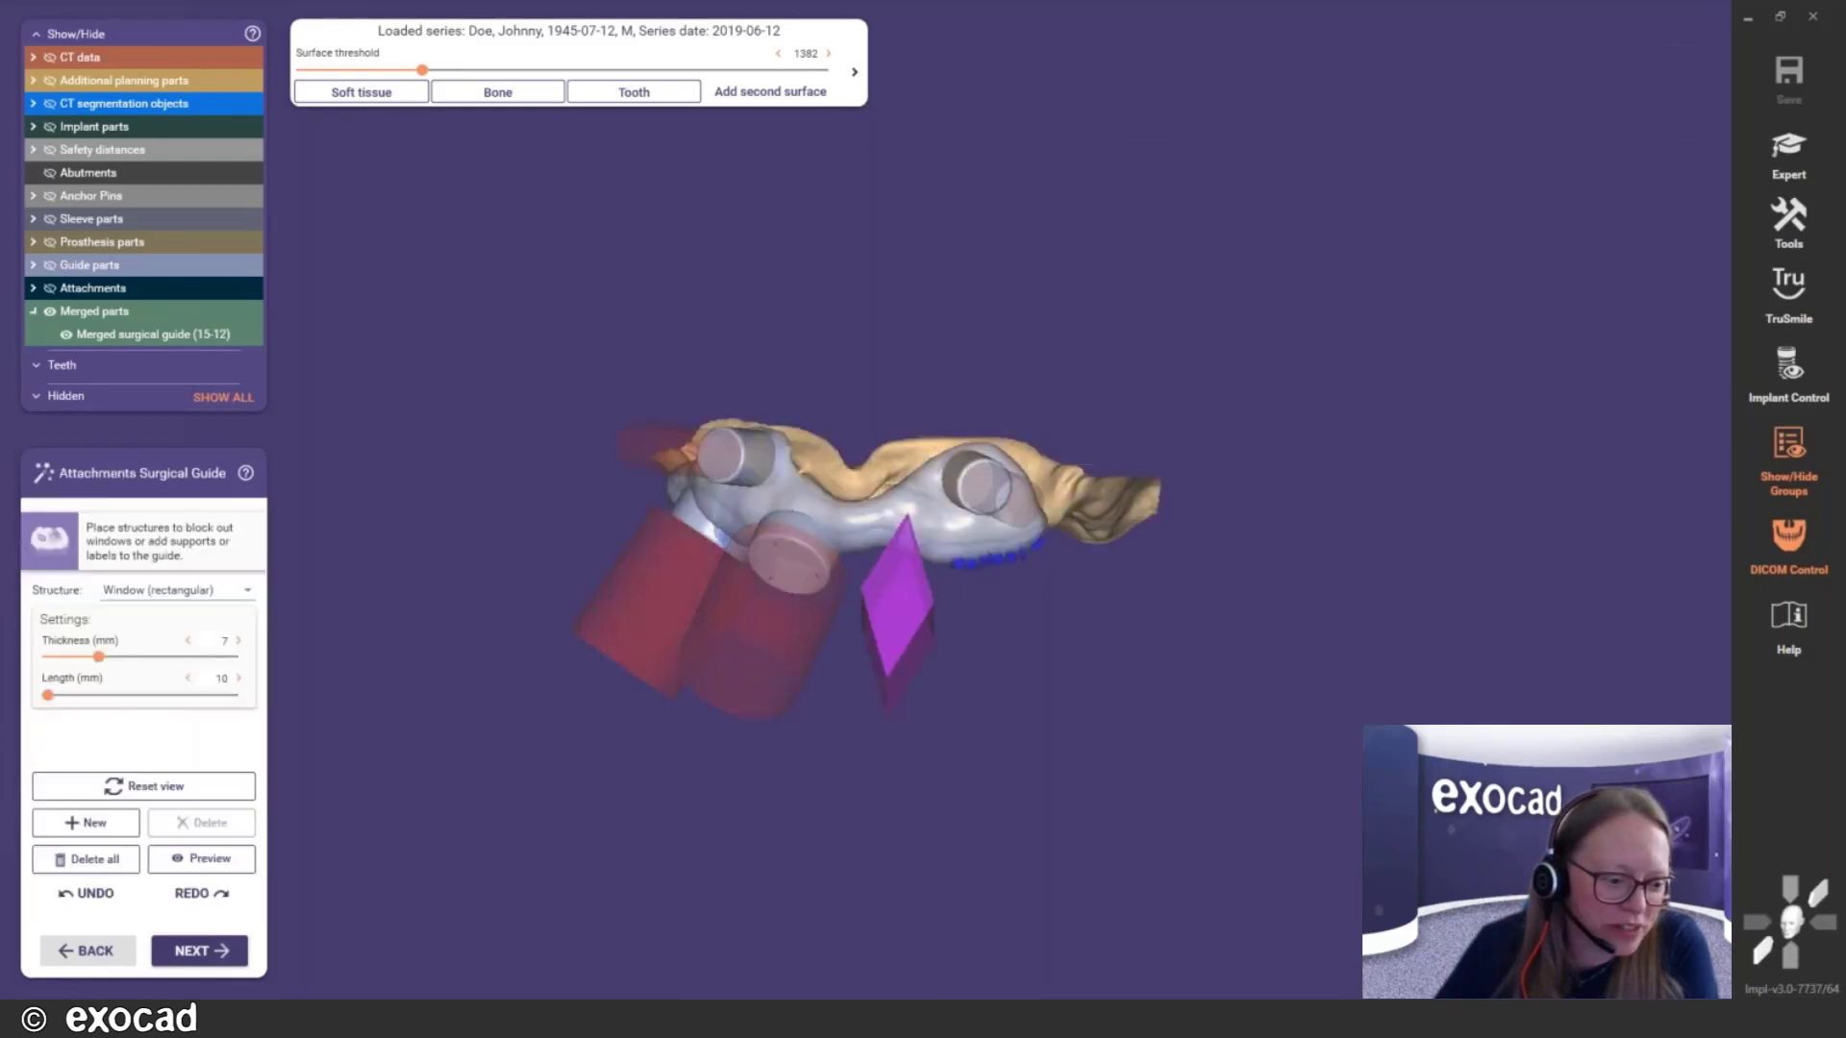
pyautogui.click(96, 951)
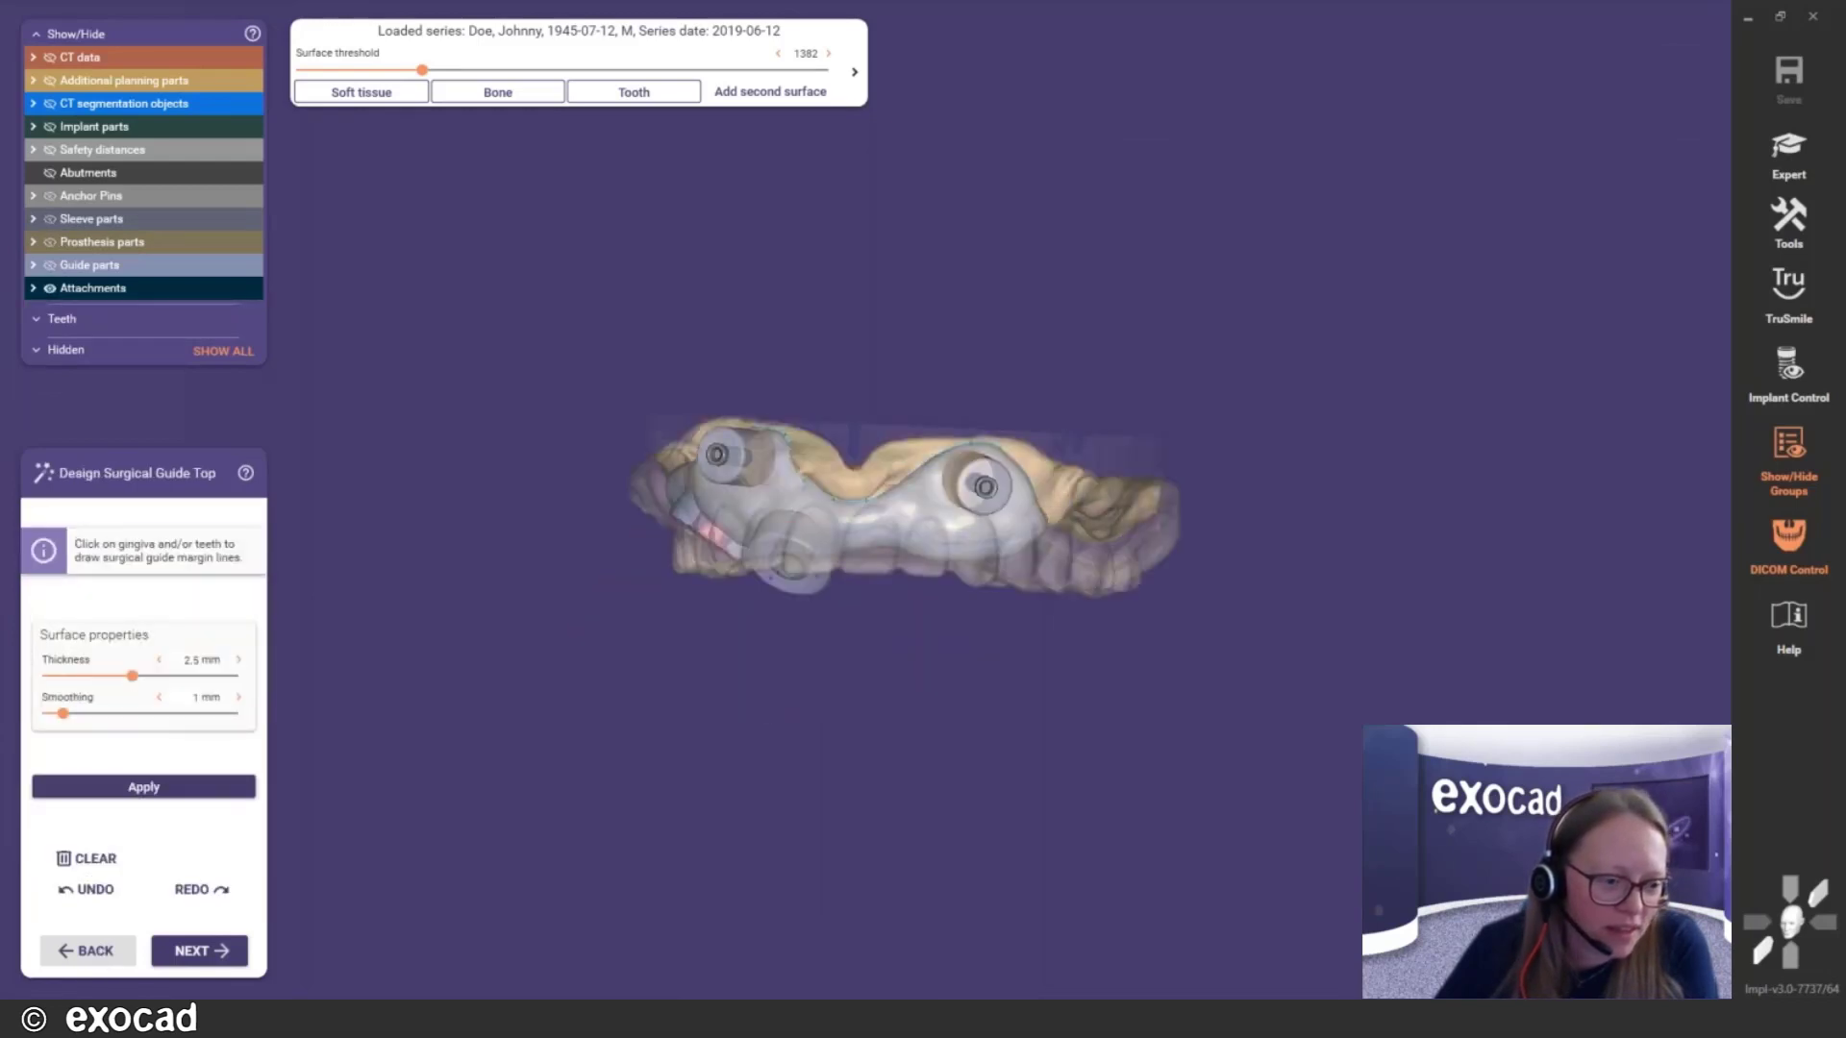
pyautogui.click(96, 951)
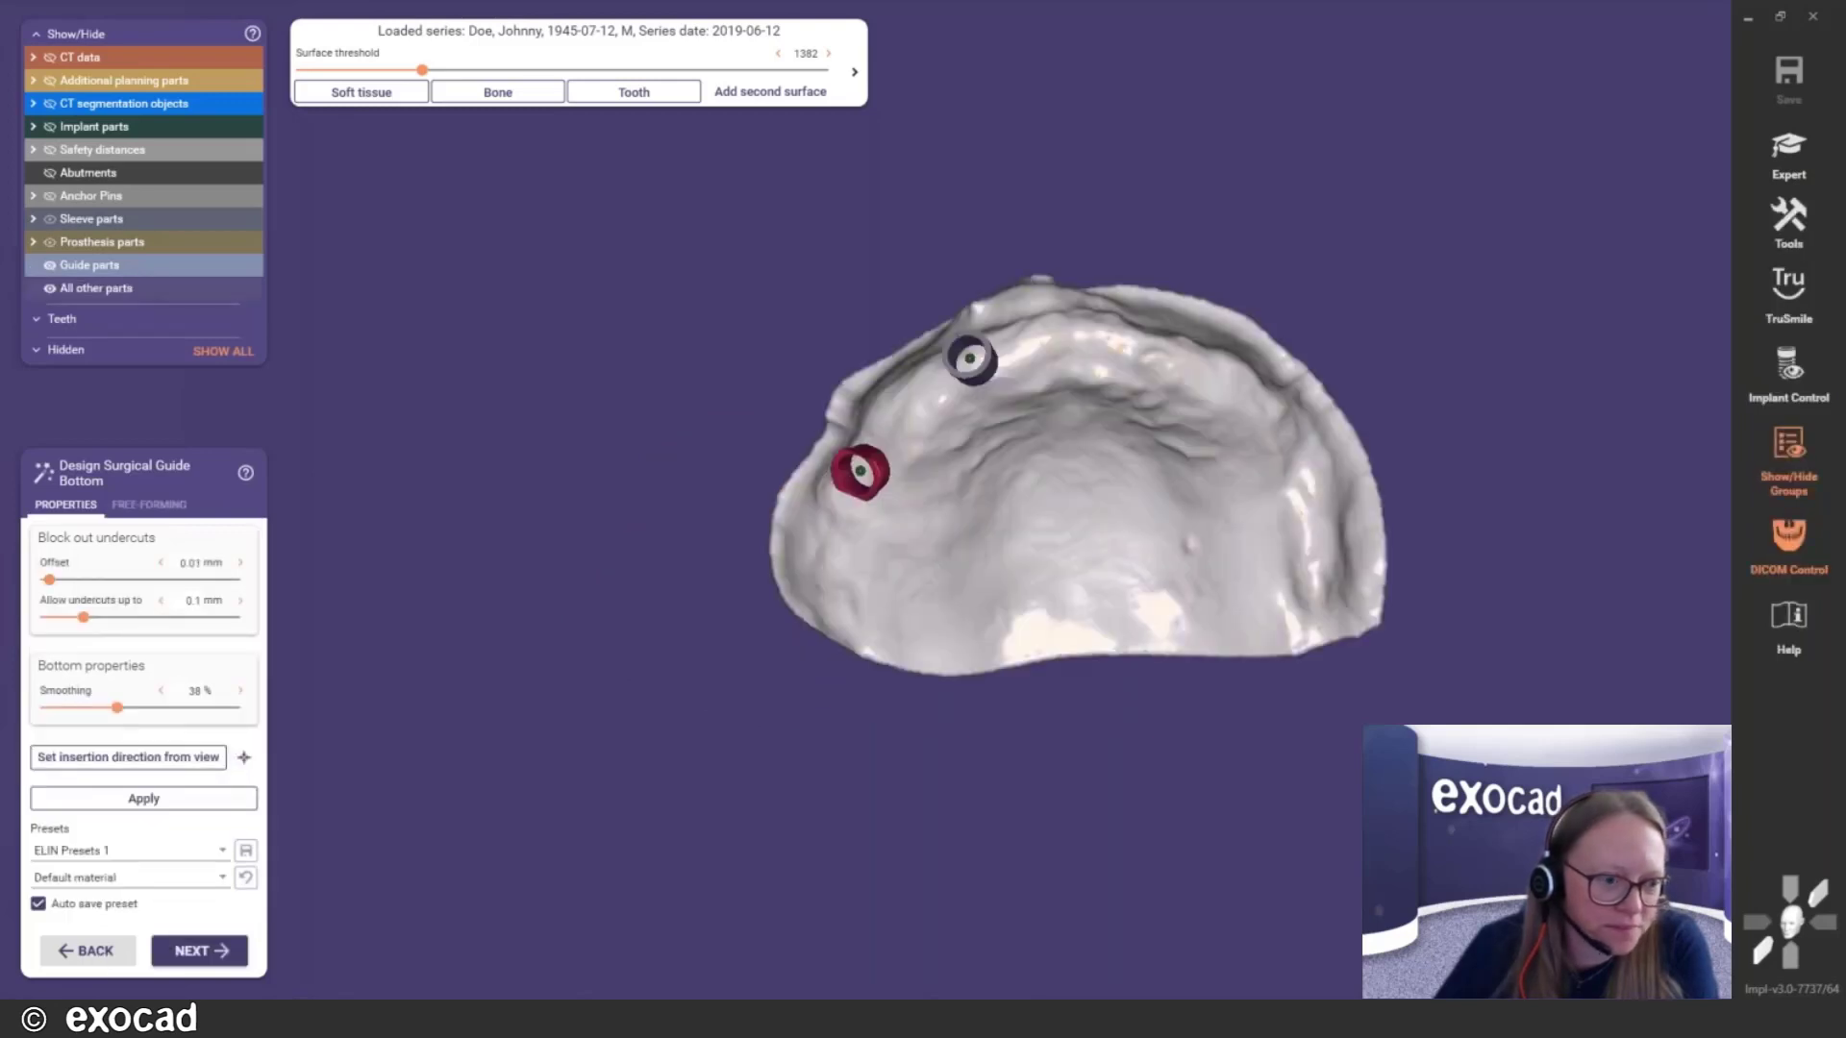
pyautogui.click(96, 952)
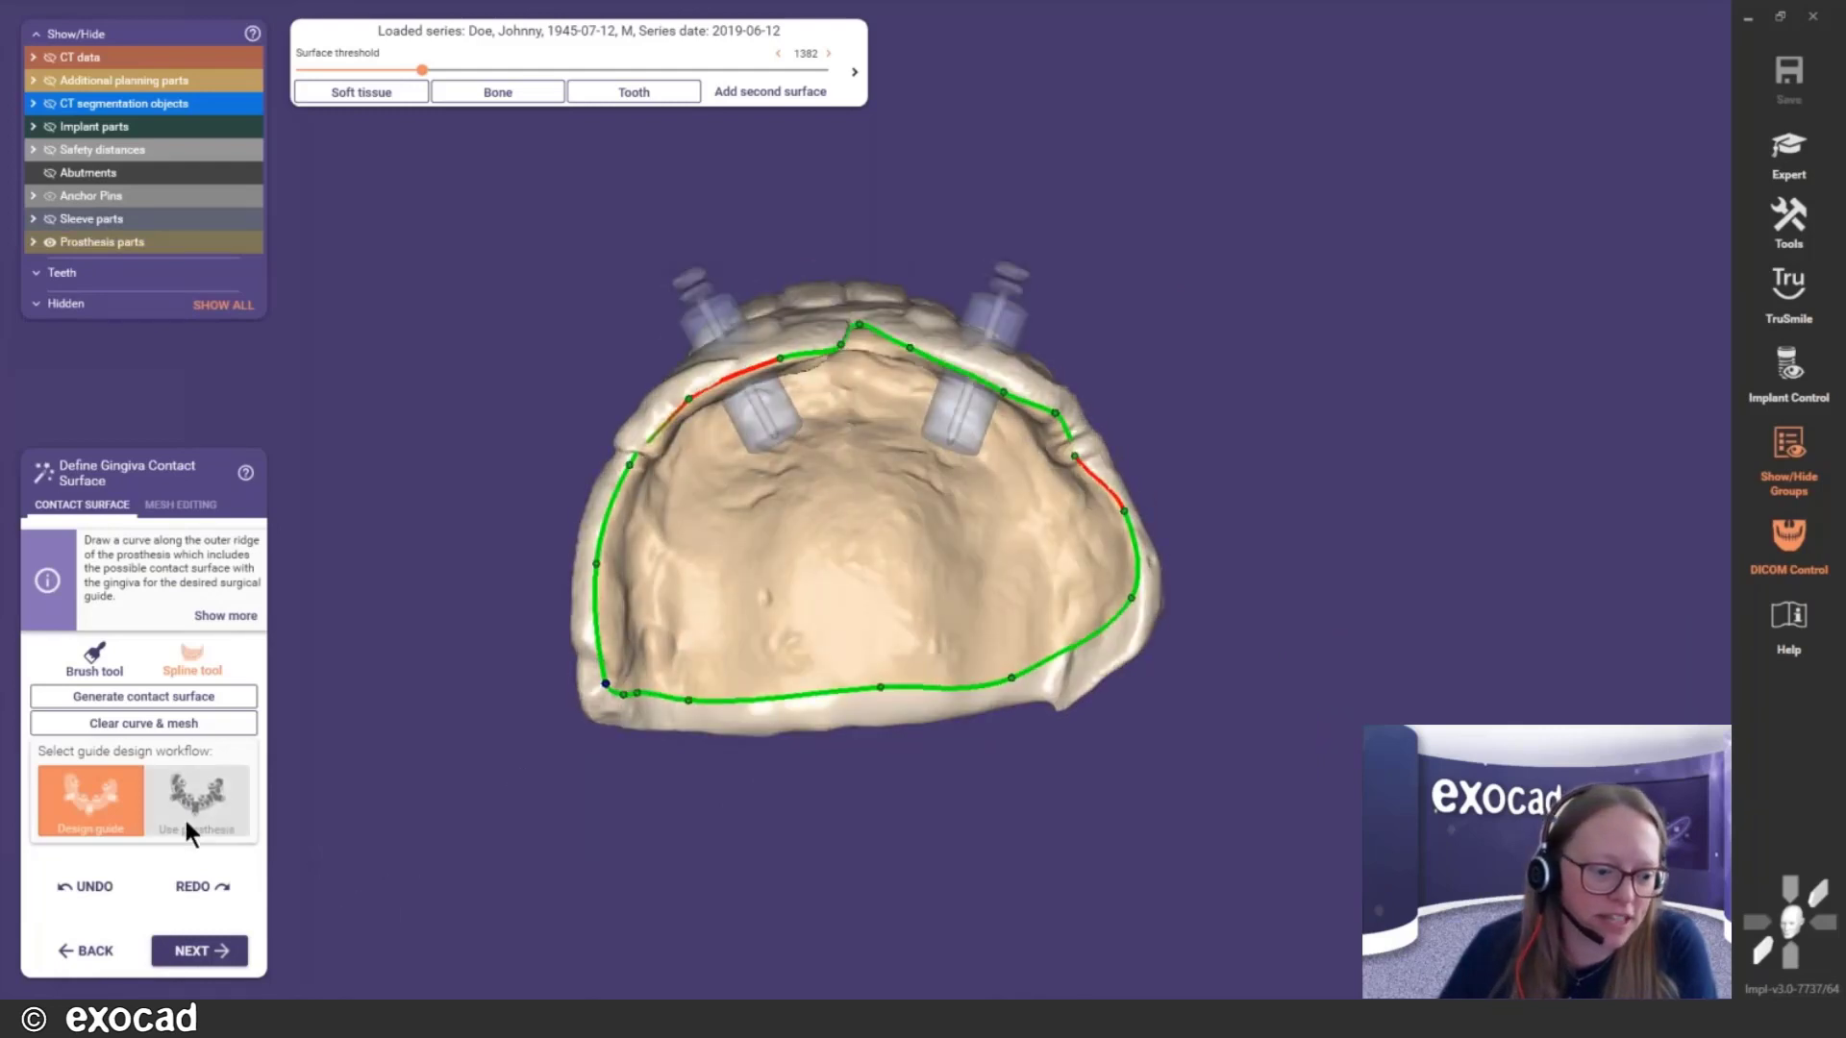
pyautogui.click(192, 802)
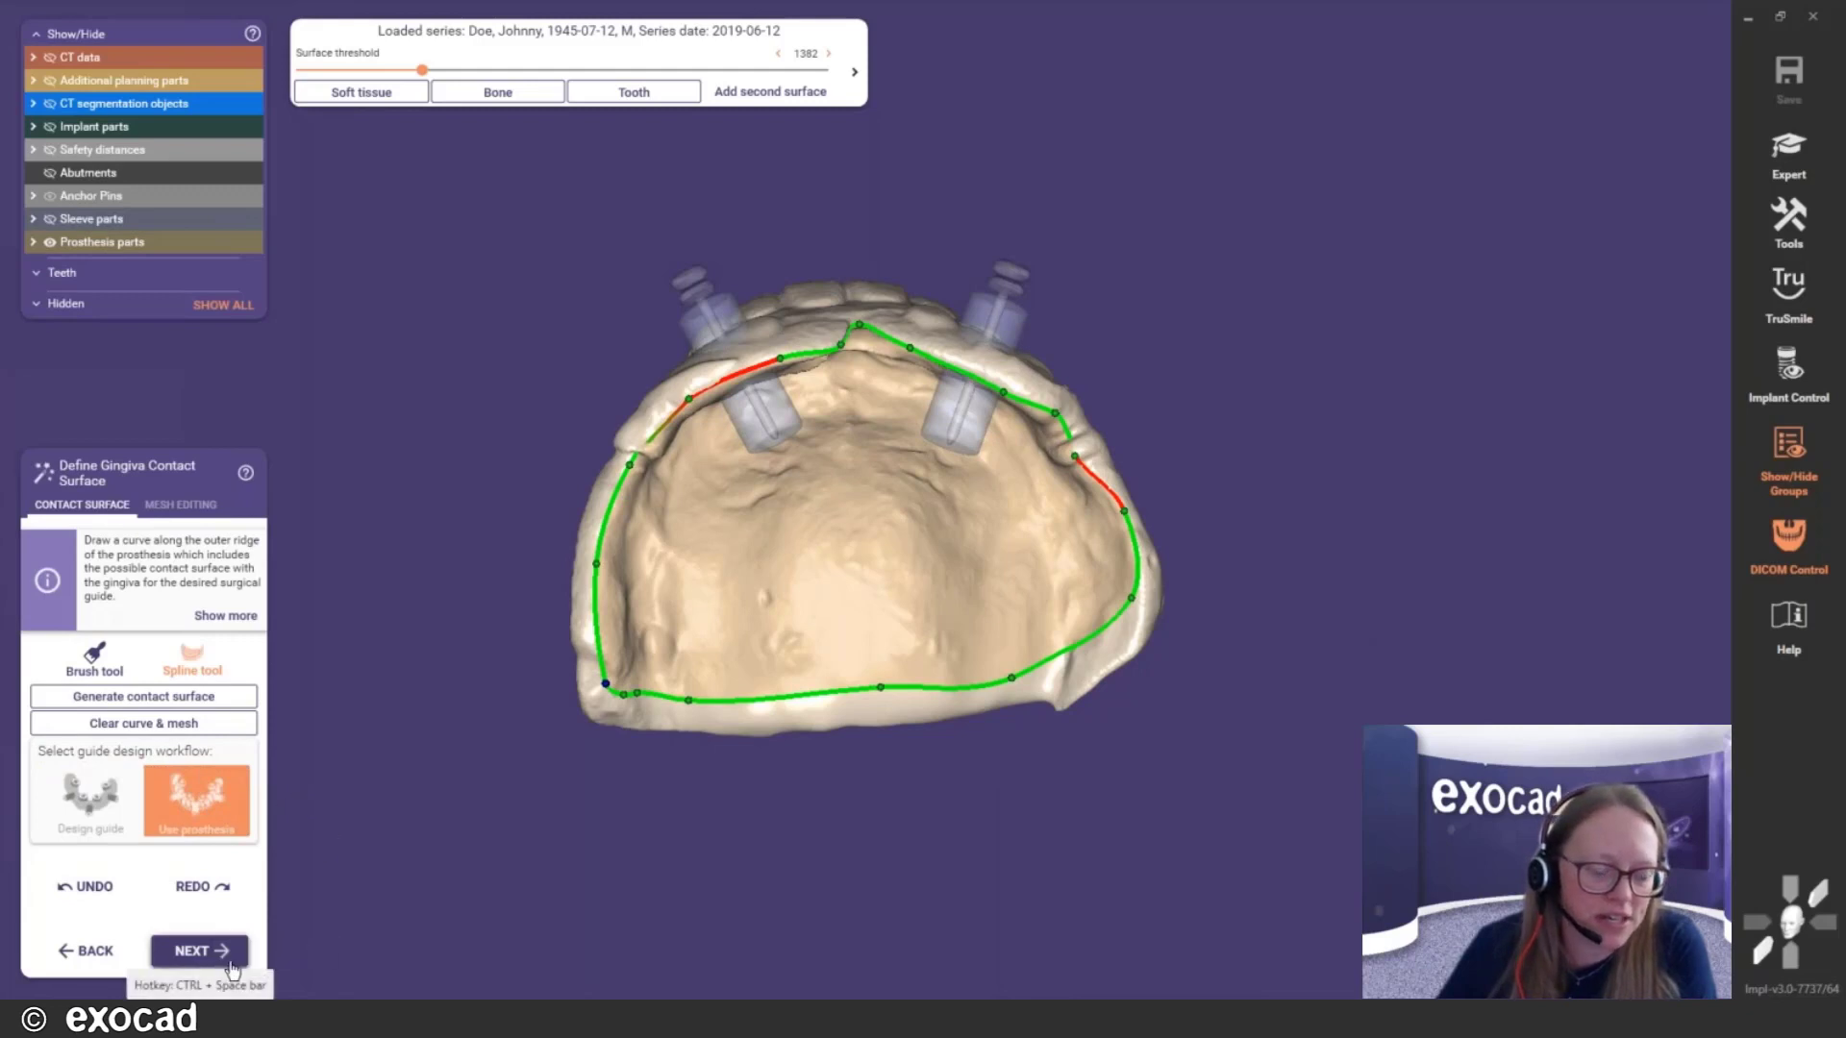
pyautogui.click(200, 951)
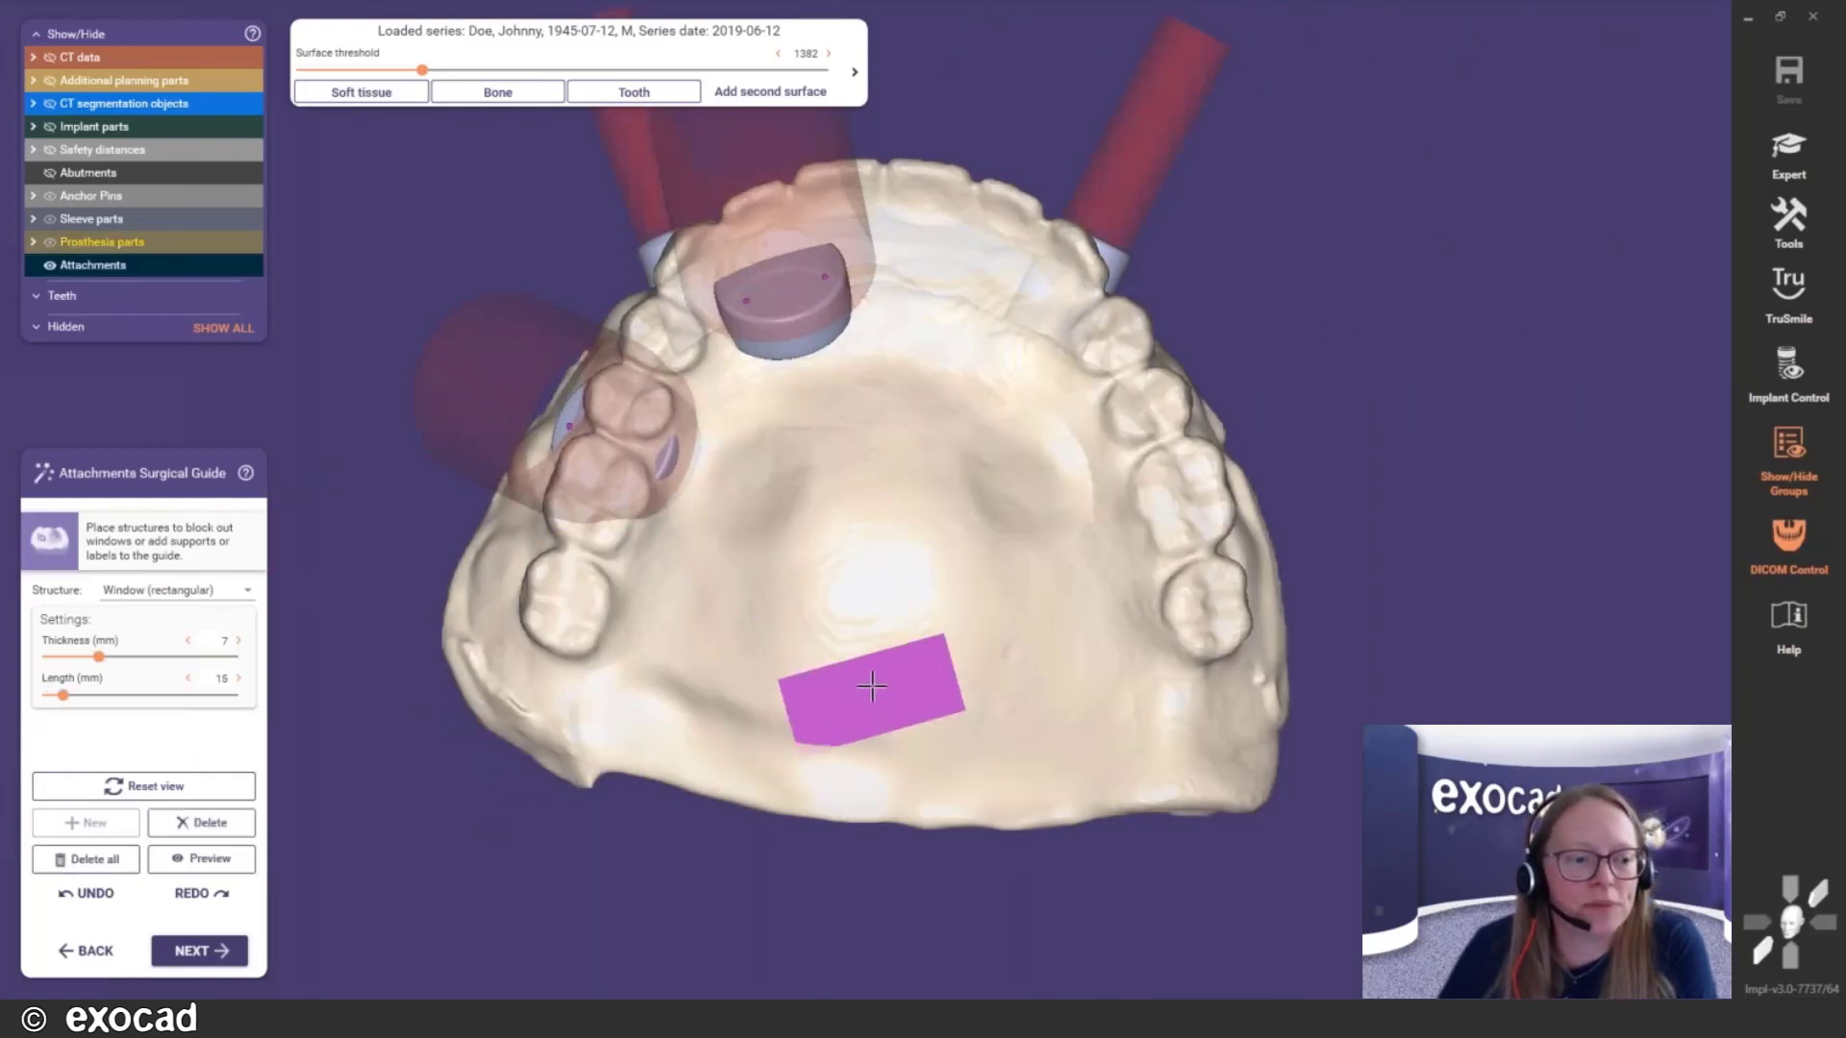
# Place the patient name as embossed text on the palate of the prosthesis-based guide and orient it crosswise
pyautogui.moveTo(915, 648); pyautogui.dragTo(907, 672, button='right')
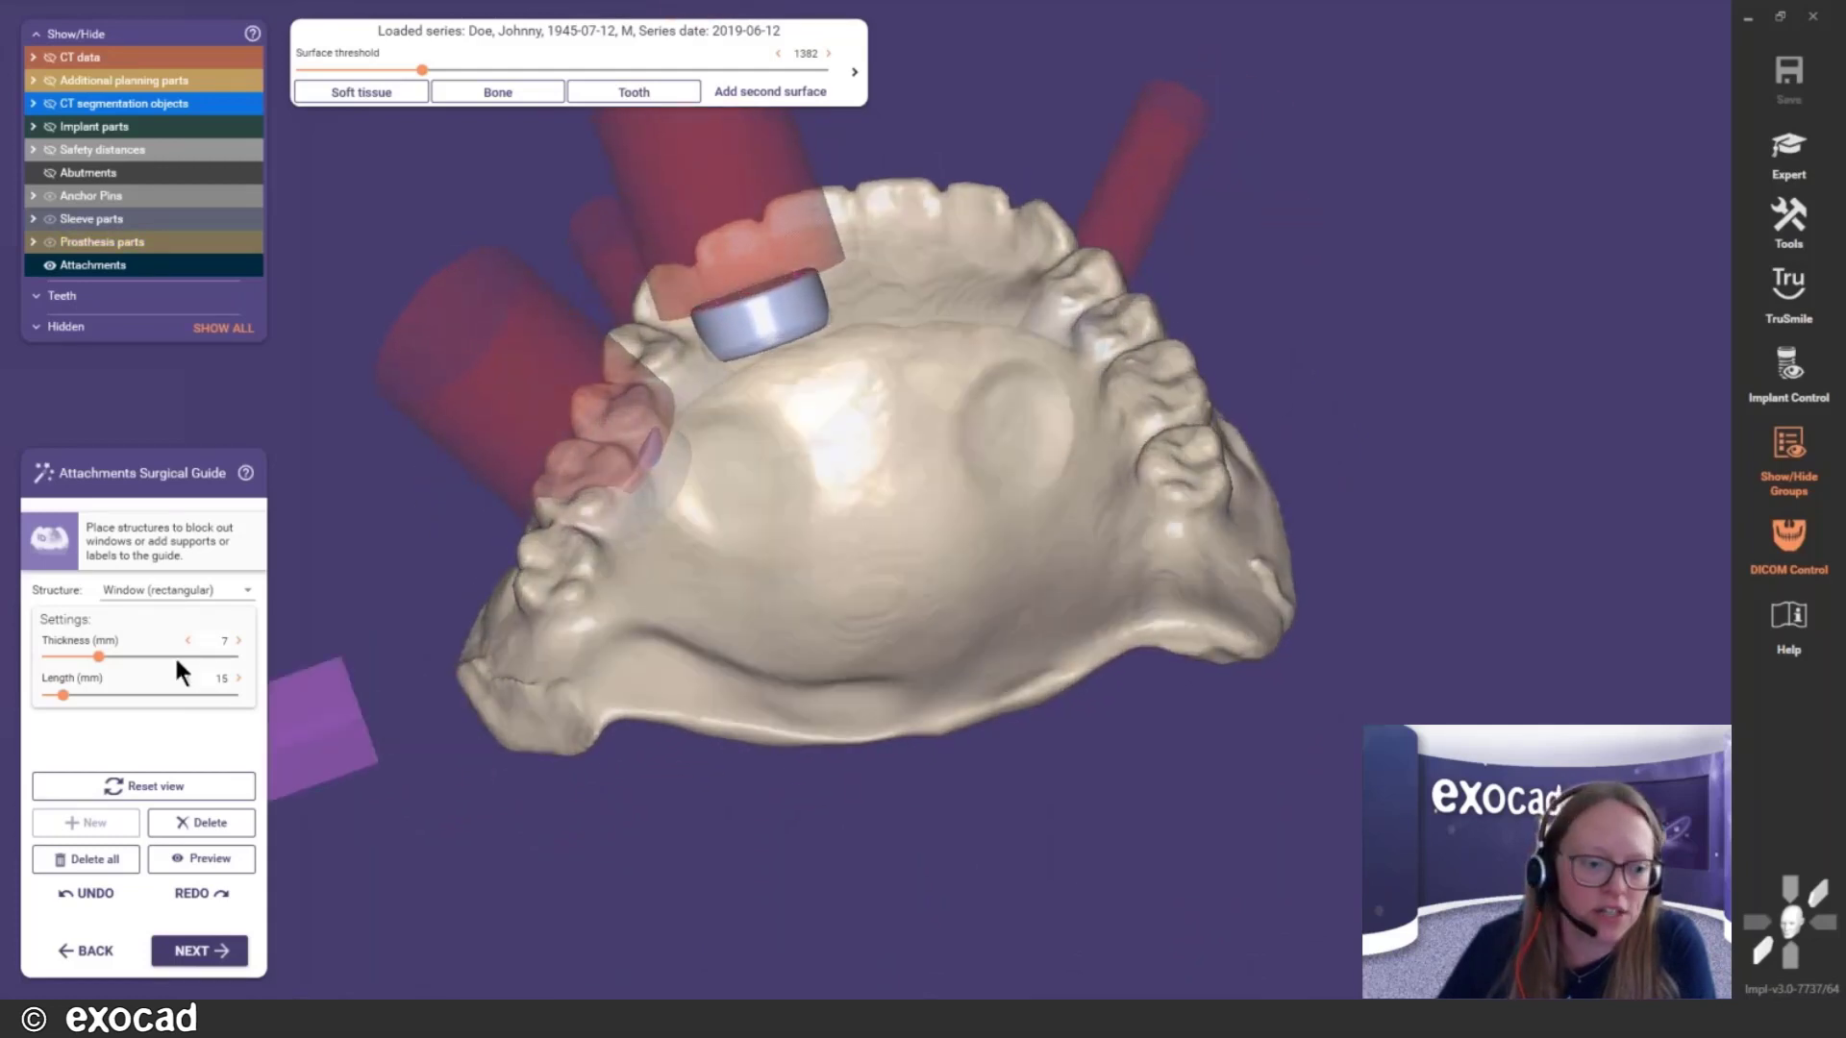
pyautogui.click(245, 591)
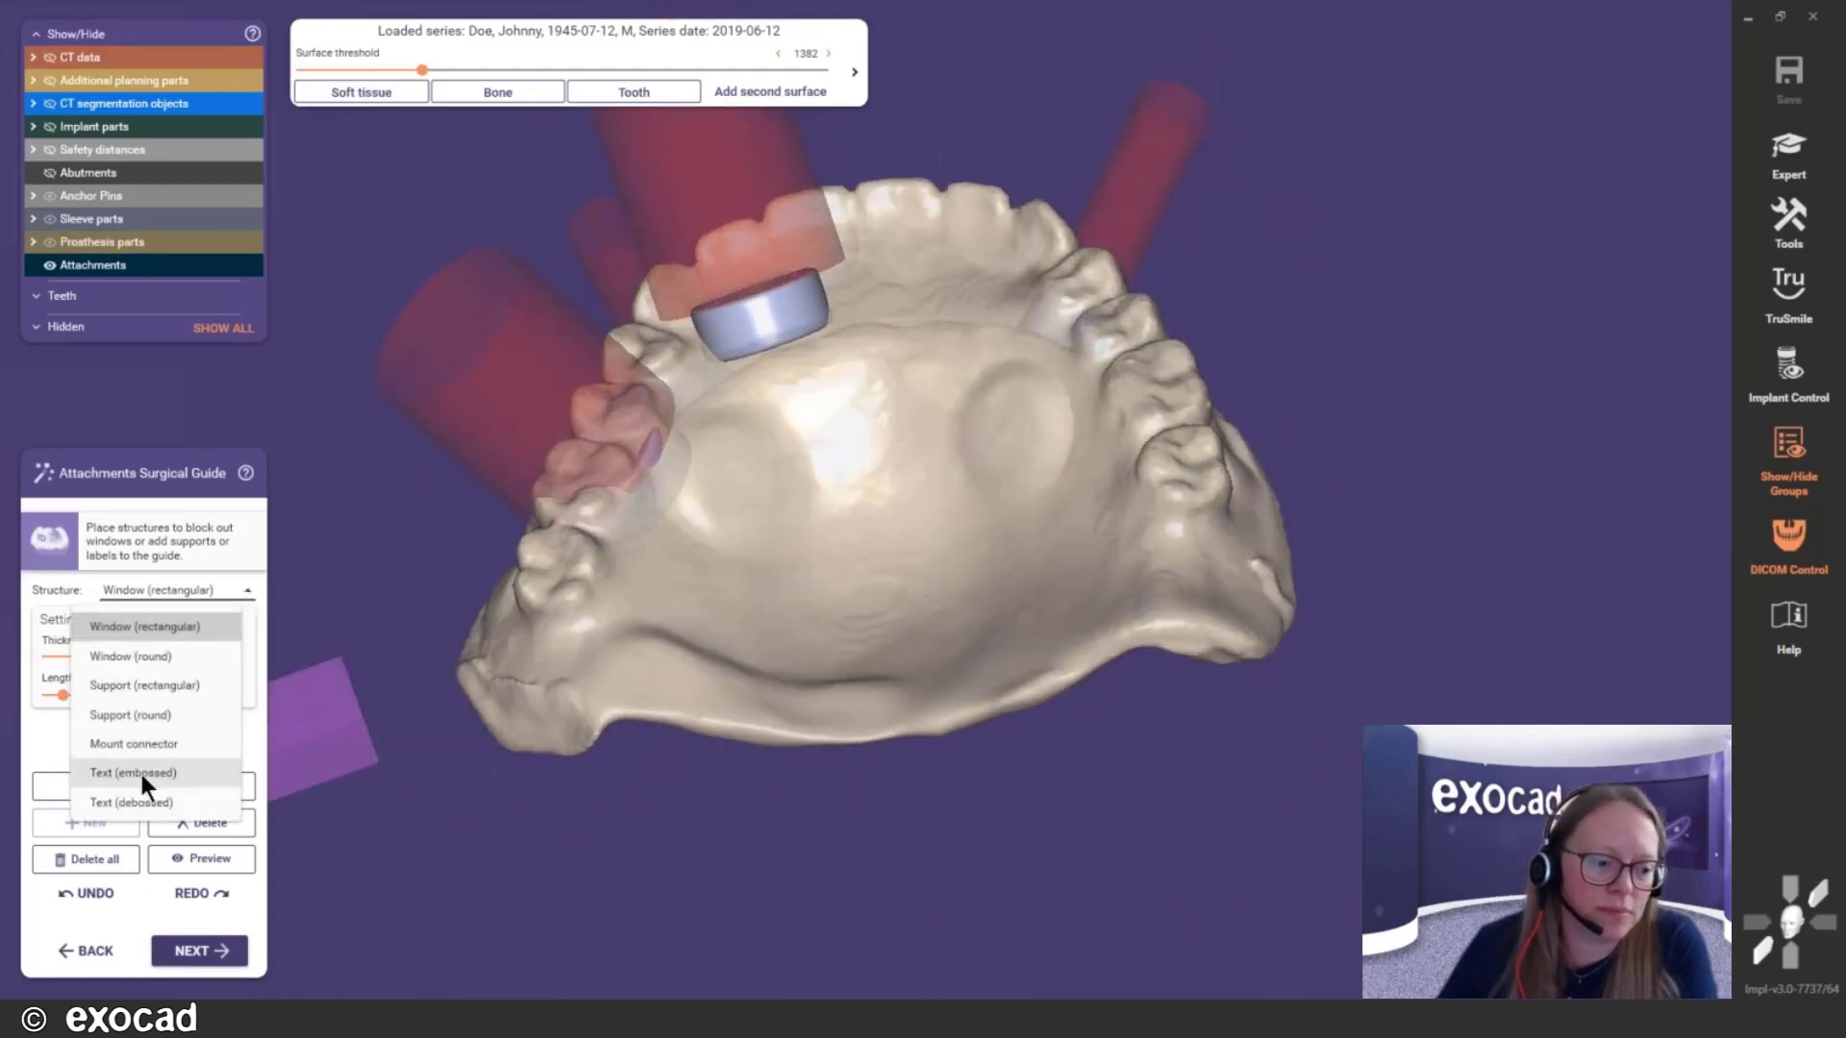
pyautogui.click(799, 610)
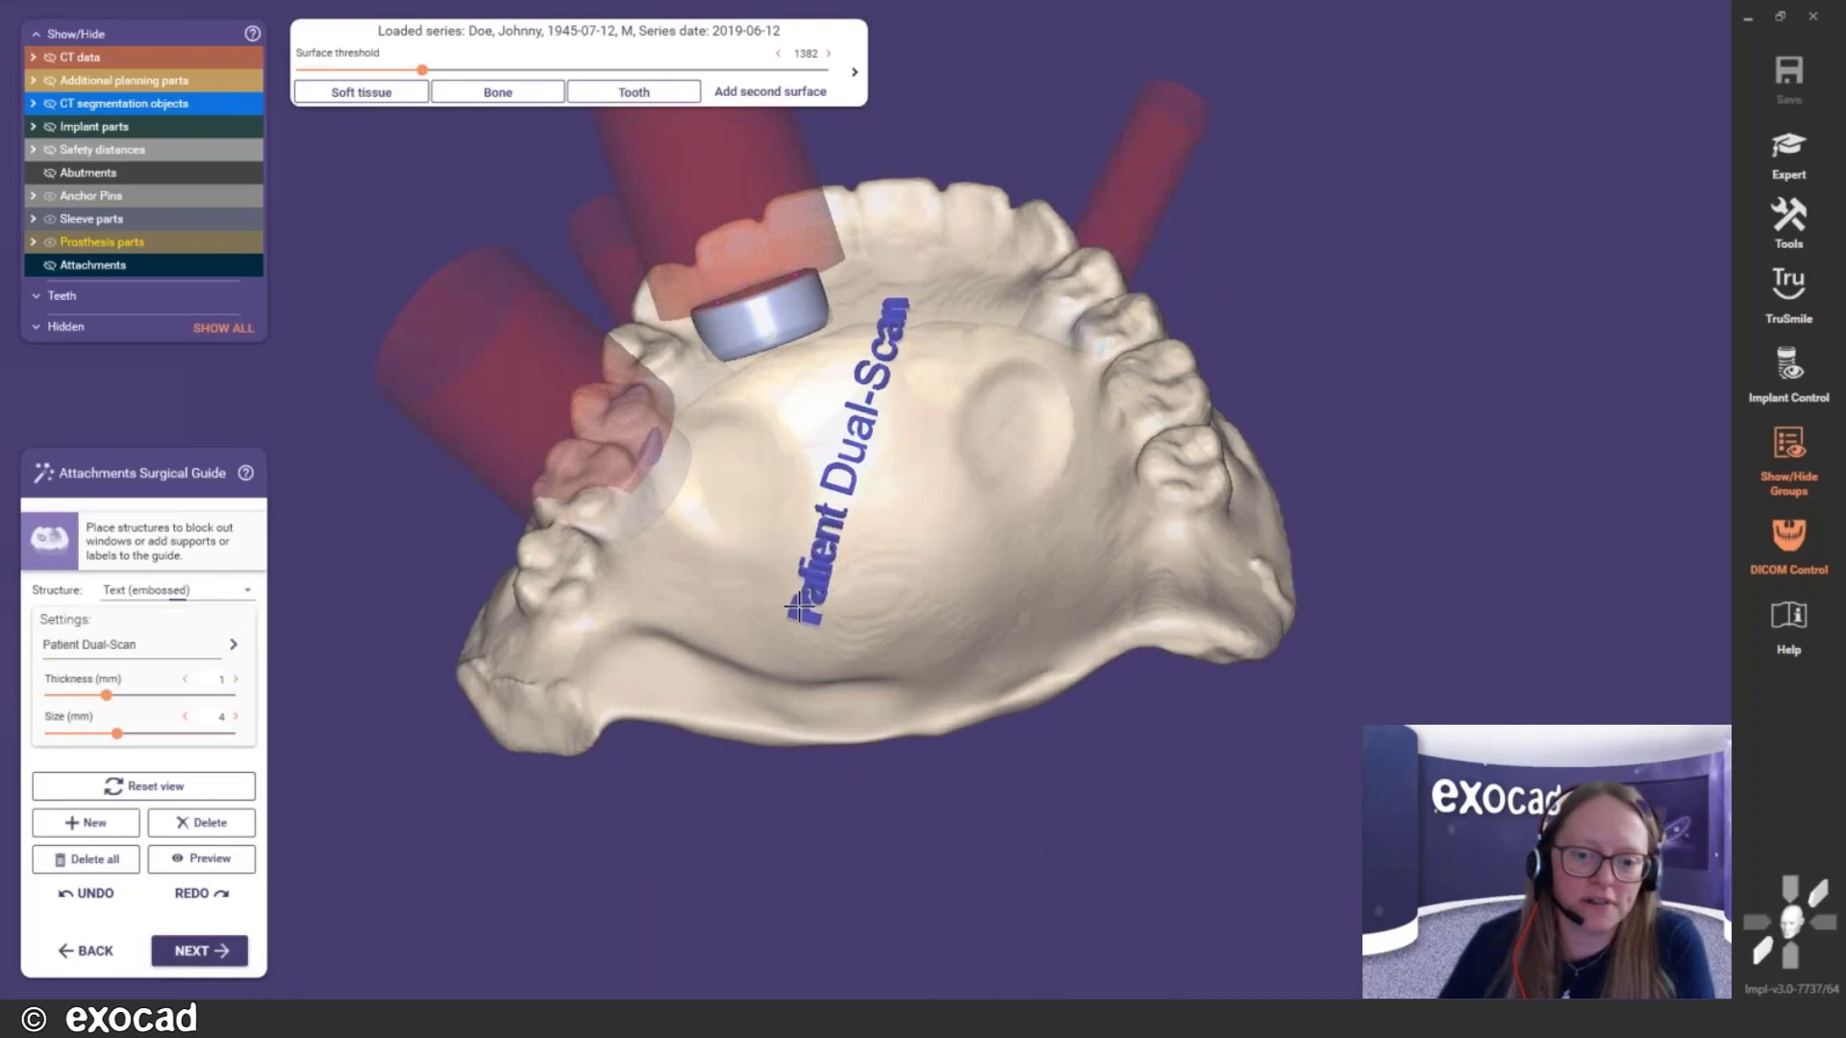
pyautogui.moveTo(803, 611); pyautogui.dragTo(1025, 513)
pyautogui.moveTo(982, 612)
pyautogui.mouseDown(button='right')
pyautogui.moveTo(987, 589)
pyautogui.moveTo(981, 612)
pyautogui.mouseUp(button='right')
# Merge the prosthesis-based surgical guide, create no extra fixation guide, and continue past free-forming to finish the guide
pyautogui.click(198, 950)
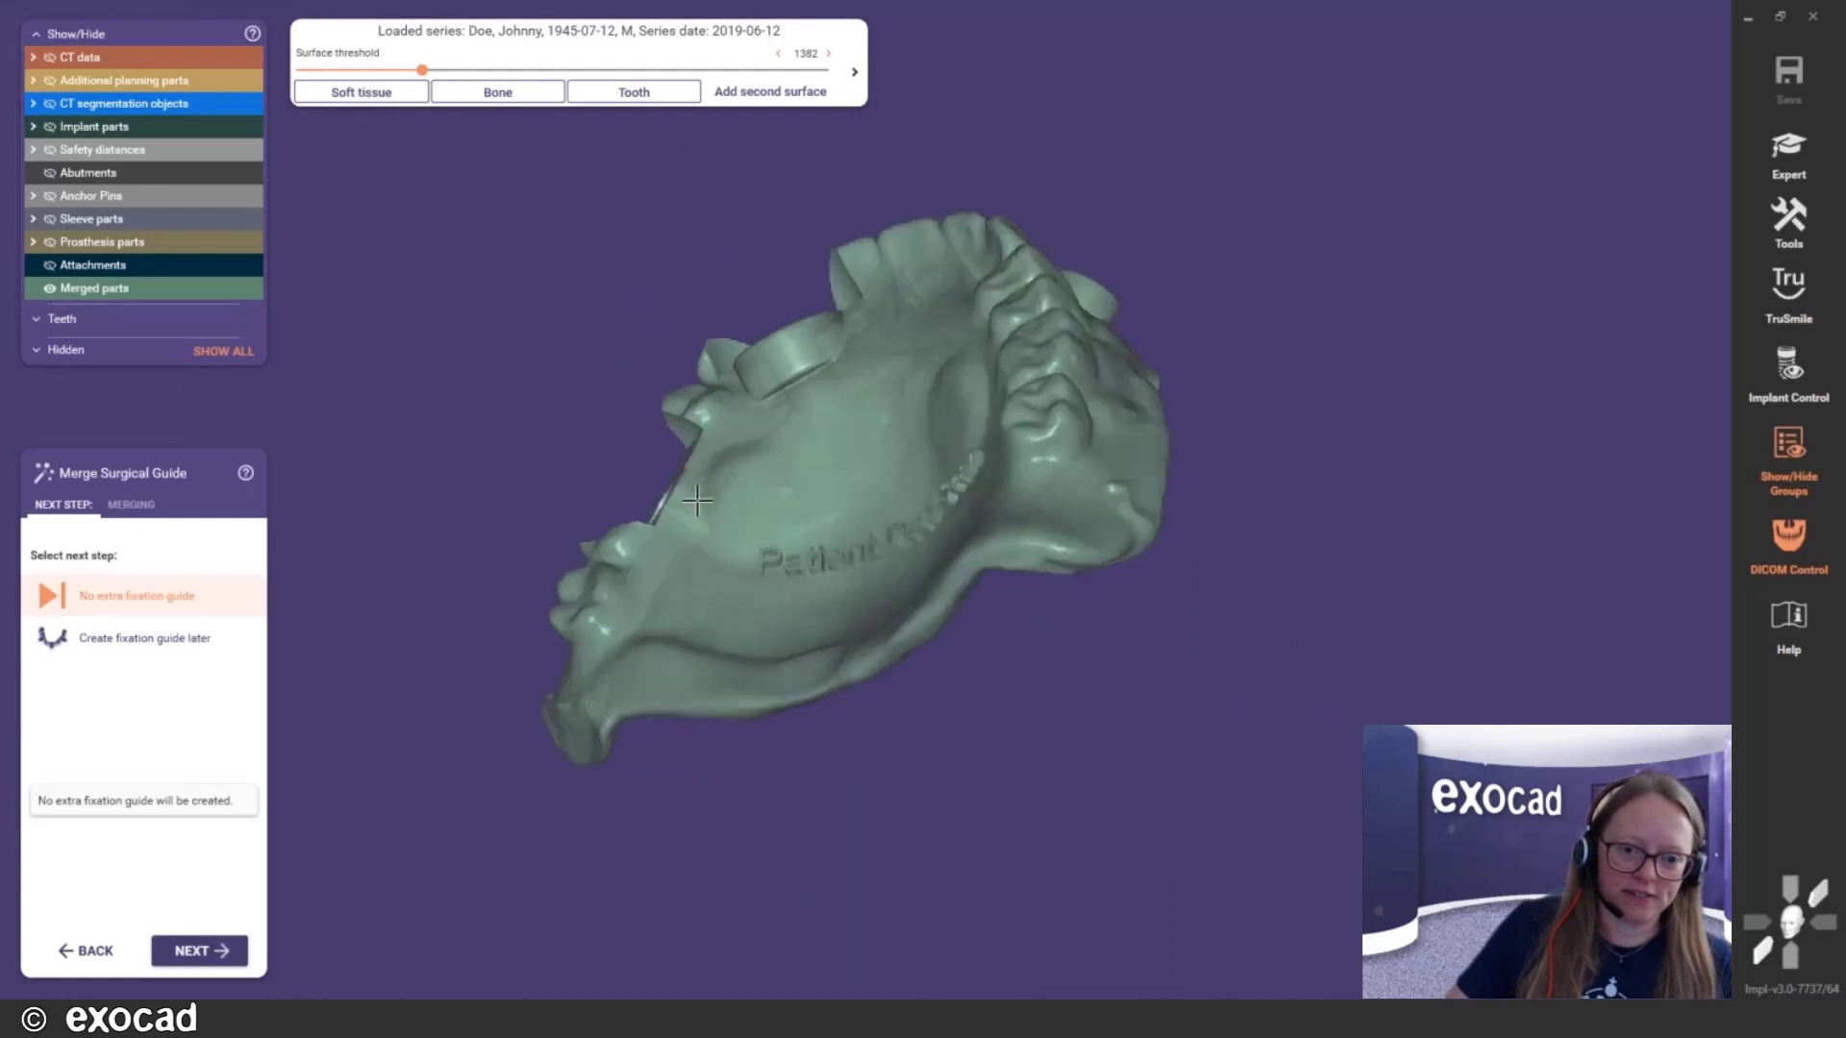
pyautogui.moveTo(692, 500); pyautogui.dragTo(847, 433, button='right')
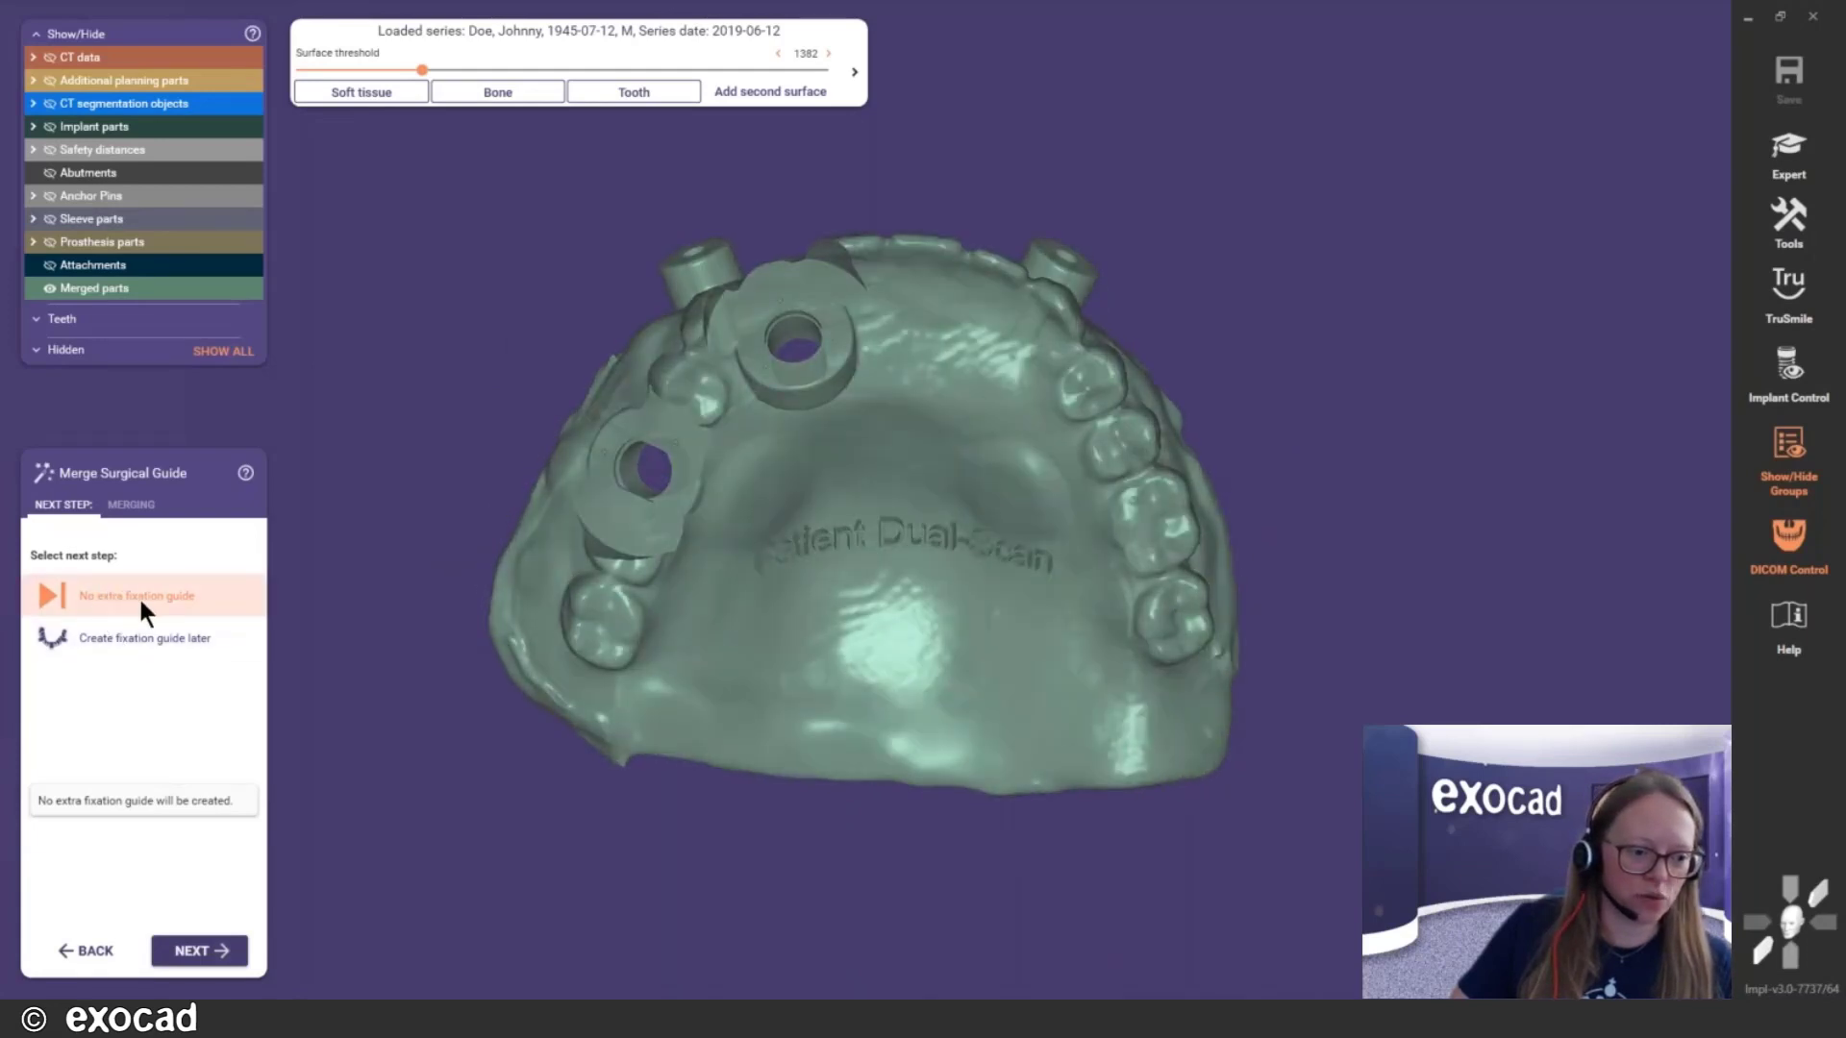
pyautogui.click(214, 956)
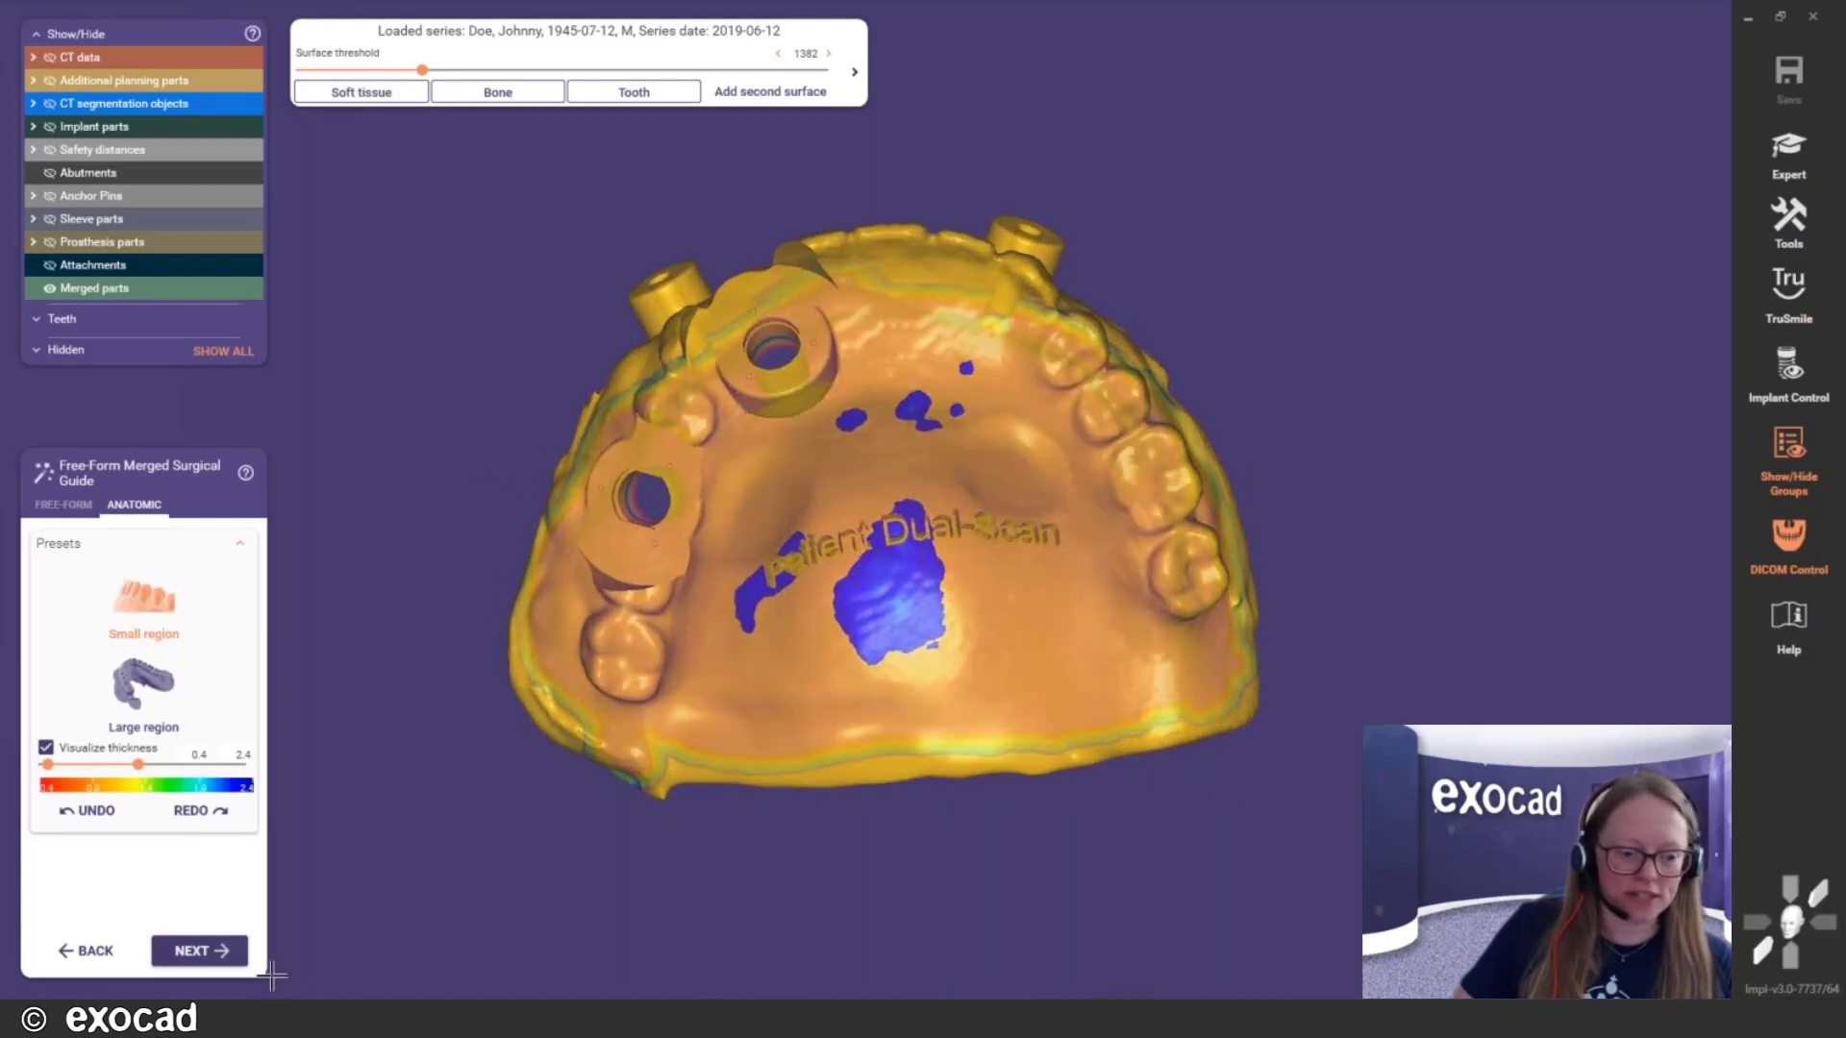
pyautogui.click(221, 951)
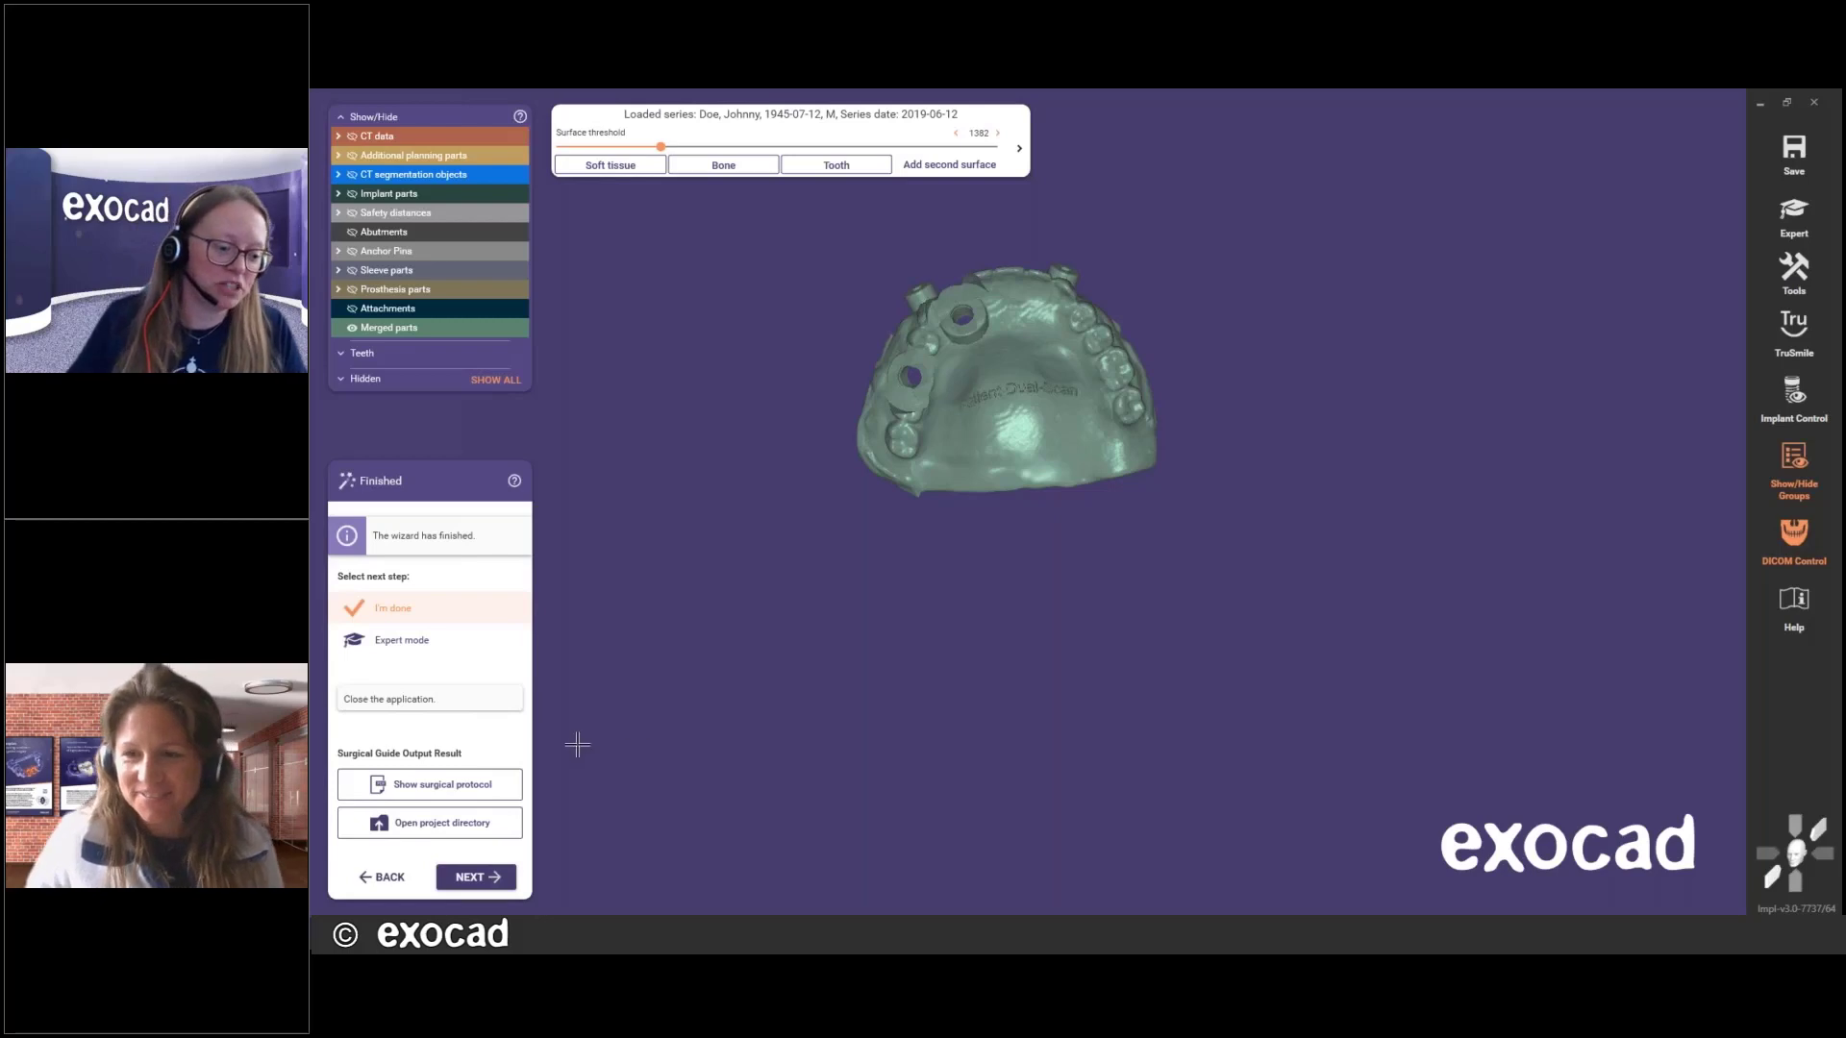
# Open the project directory and locate the merged surgical guide STL file for 15-12
pyautogui.click(429, 825)
pyautogui.click(985, 397)
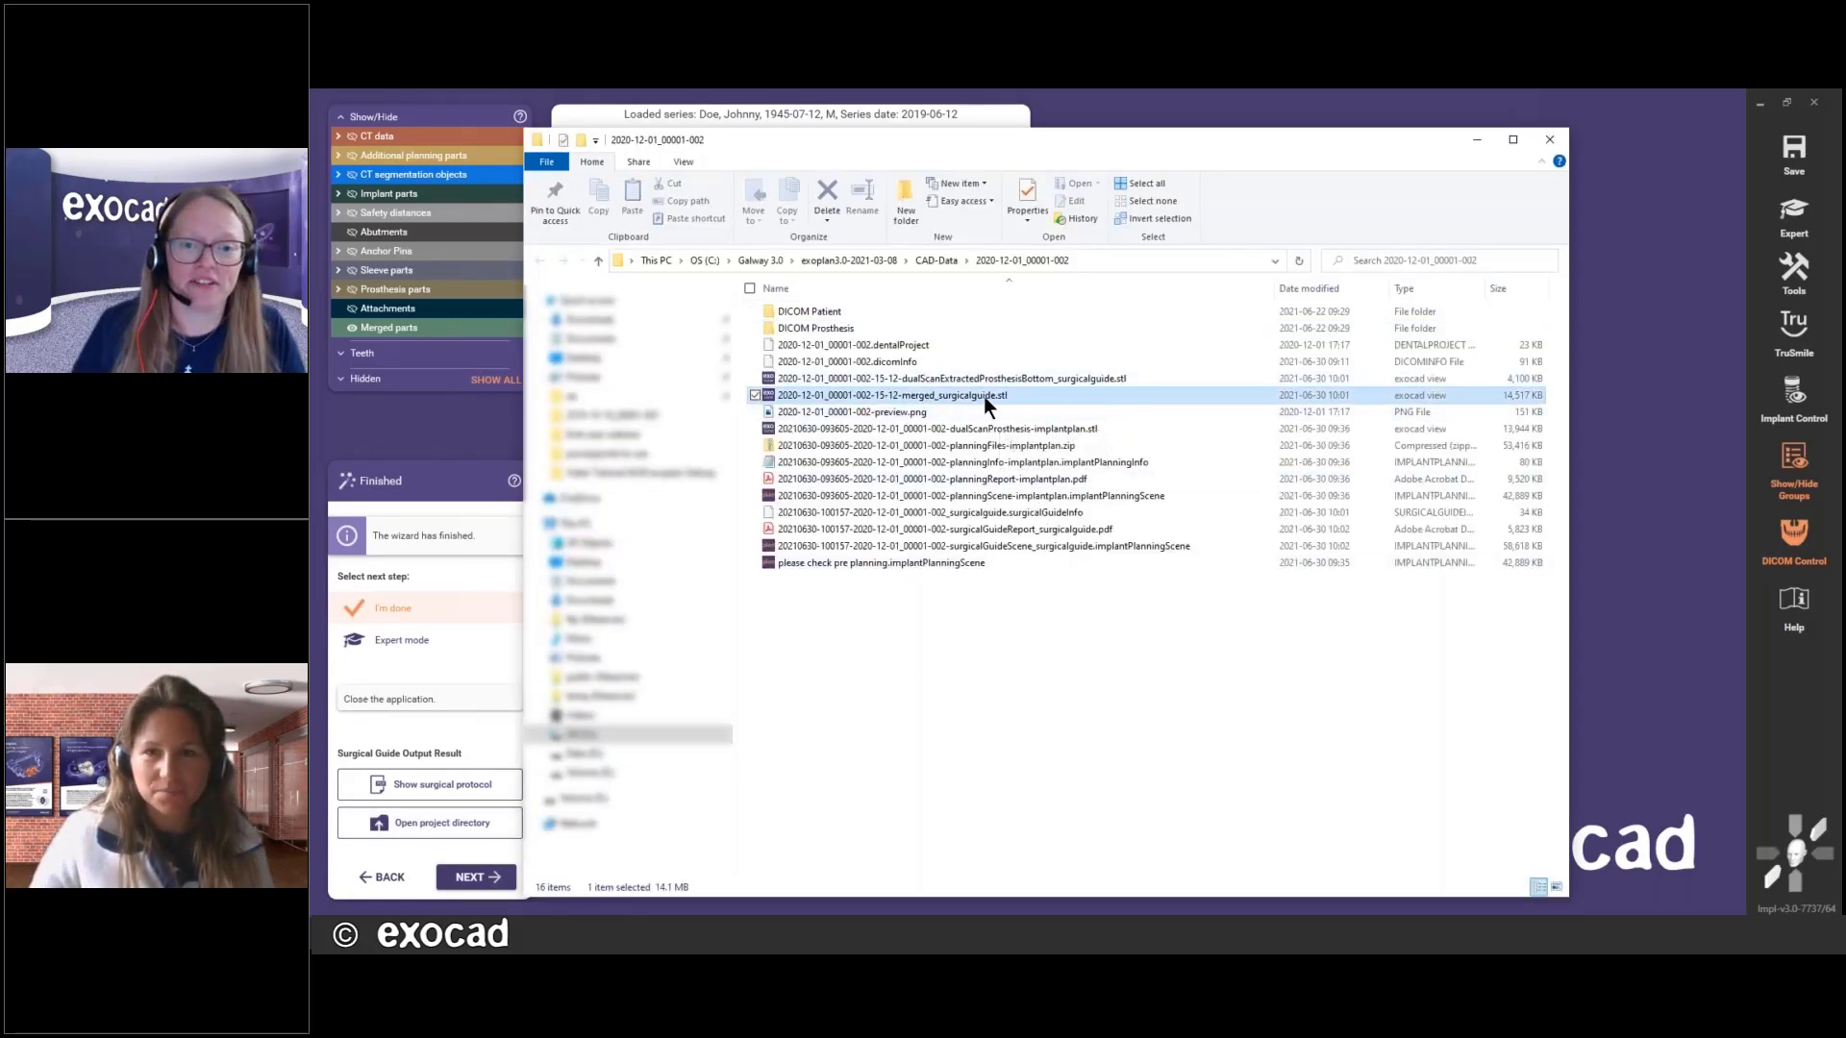
pyautogui.click(1679, 228)
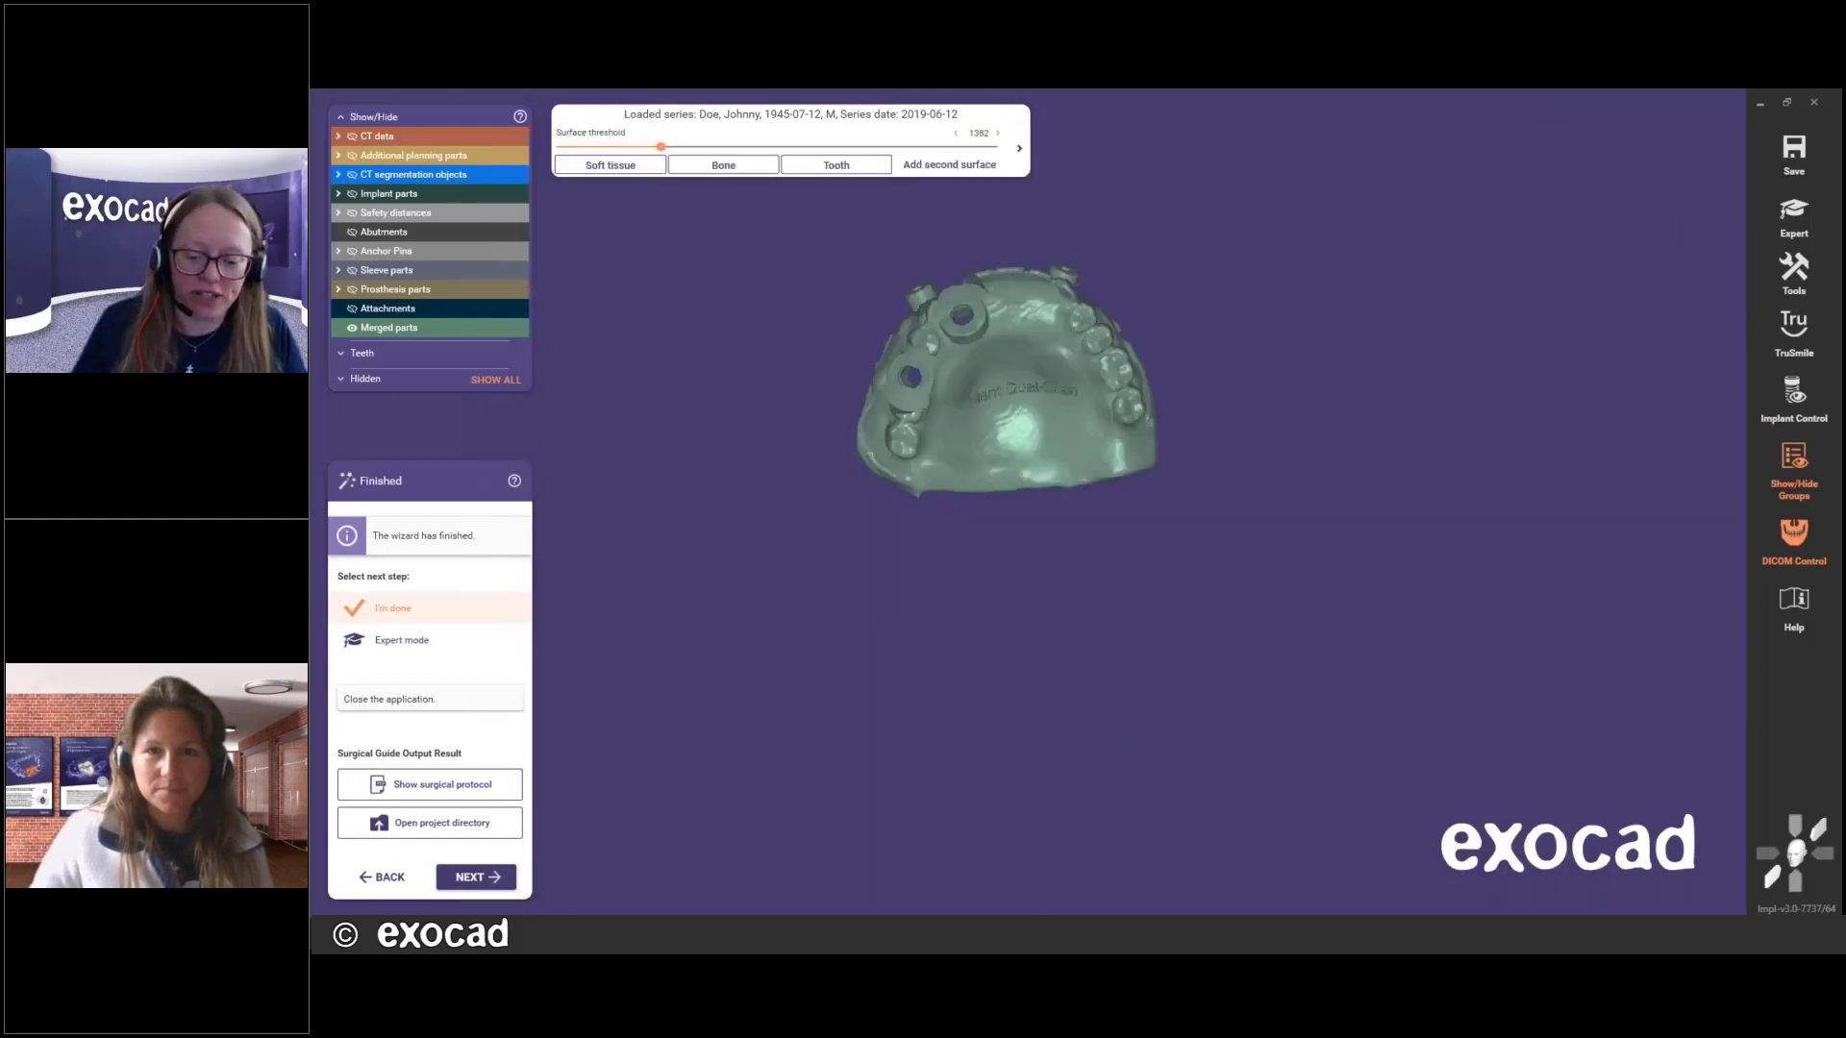
# Close the finished guide wizard and send Surgical Guide 15-12 from the project to 3D Sprint for printing
pyautogui.click(490, 878)
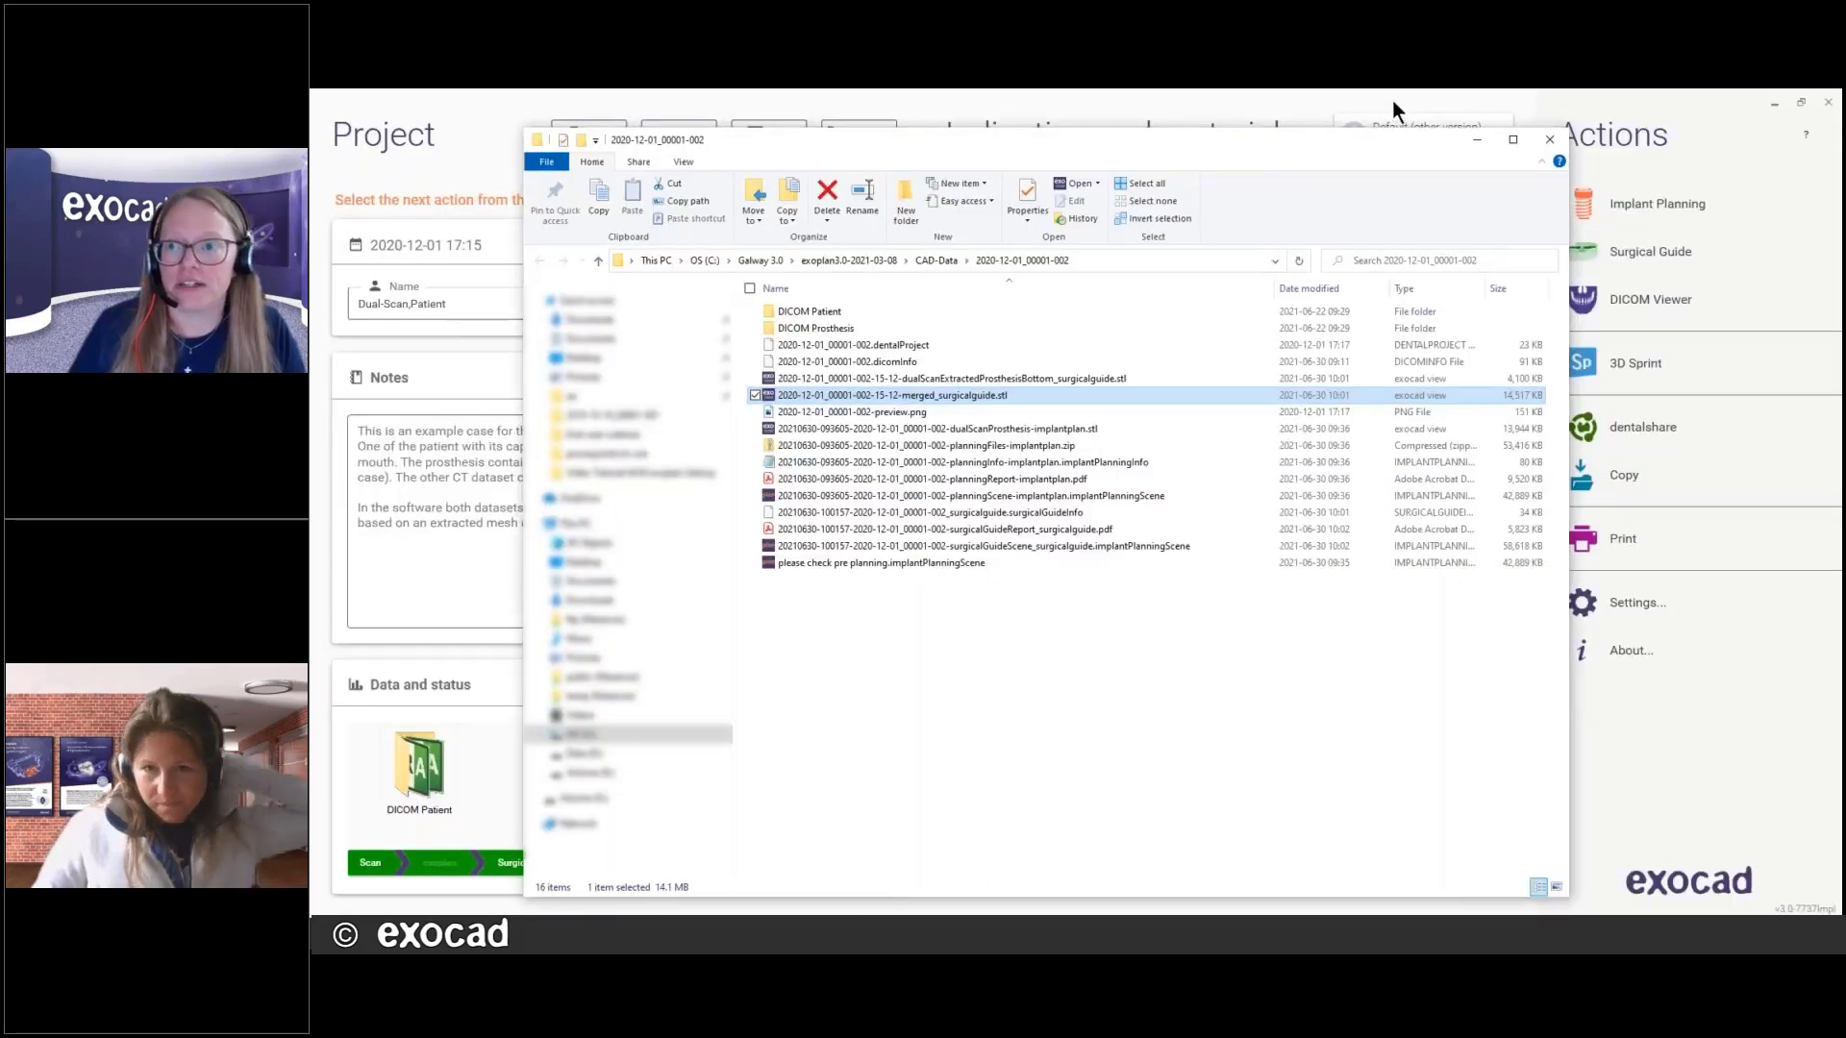
pyautogui.click(1392, 100)
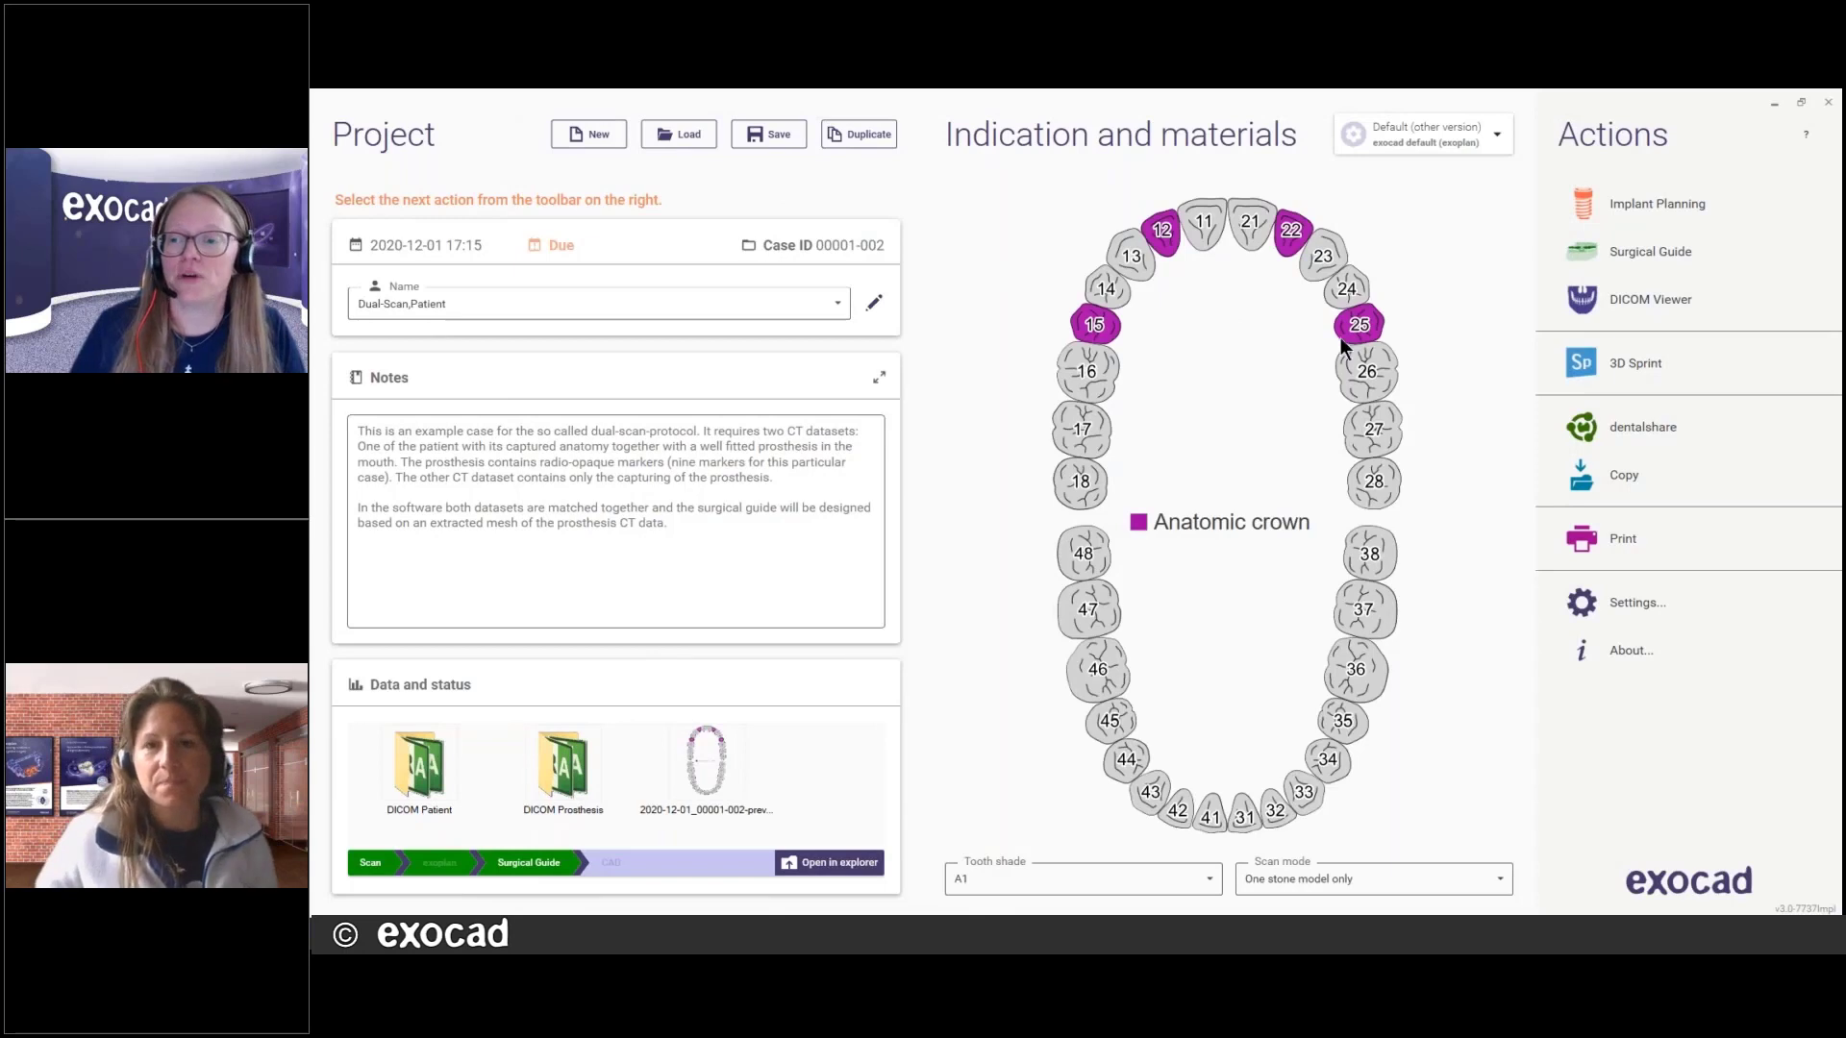
pyautogui.click(1636, 363)
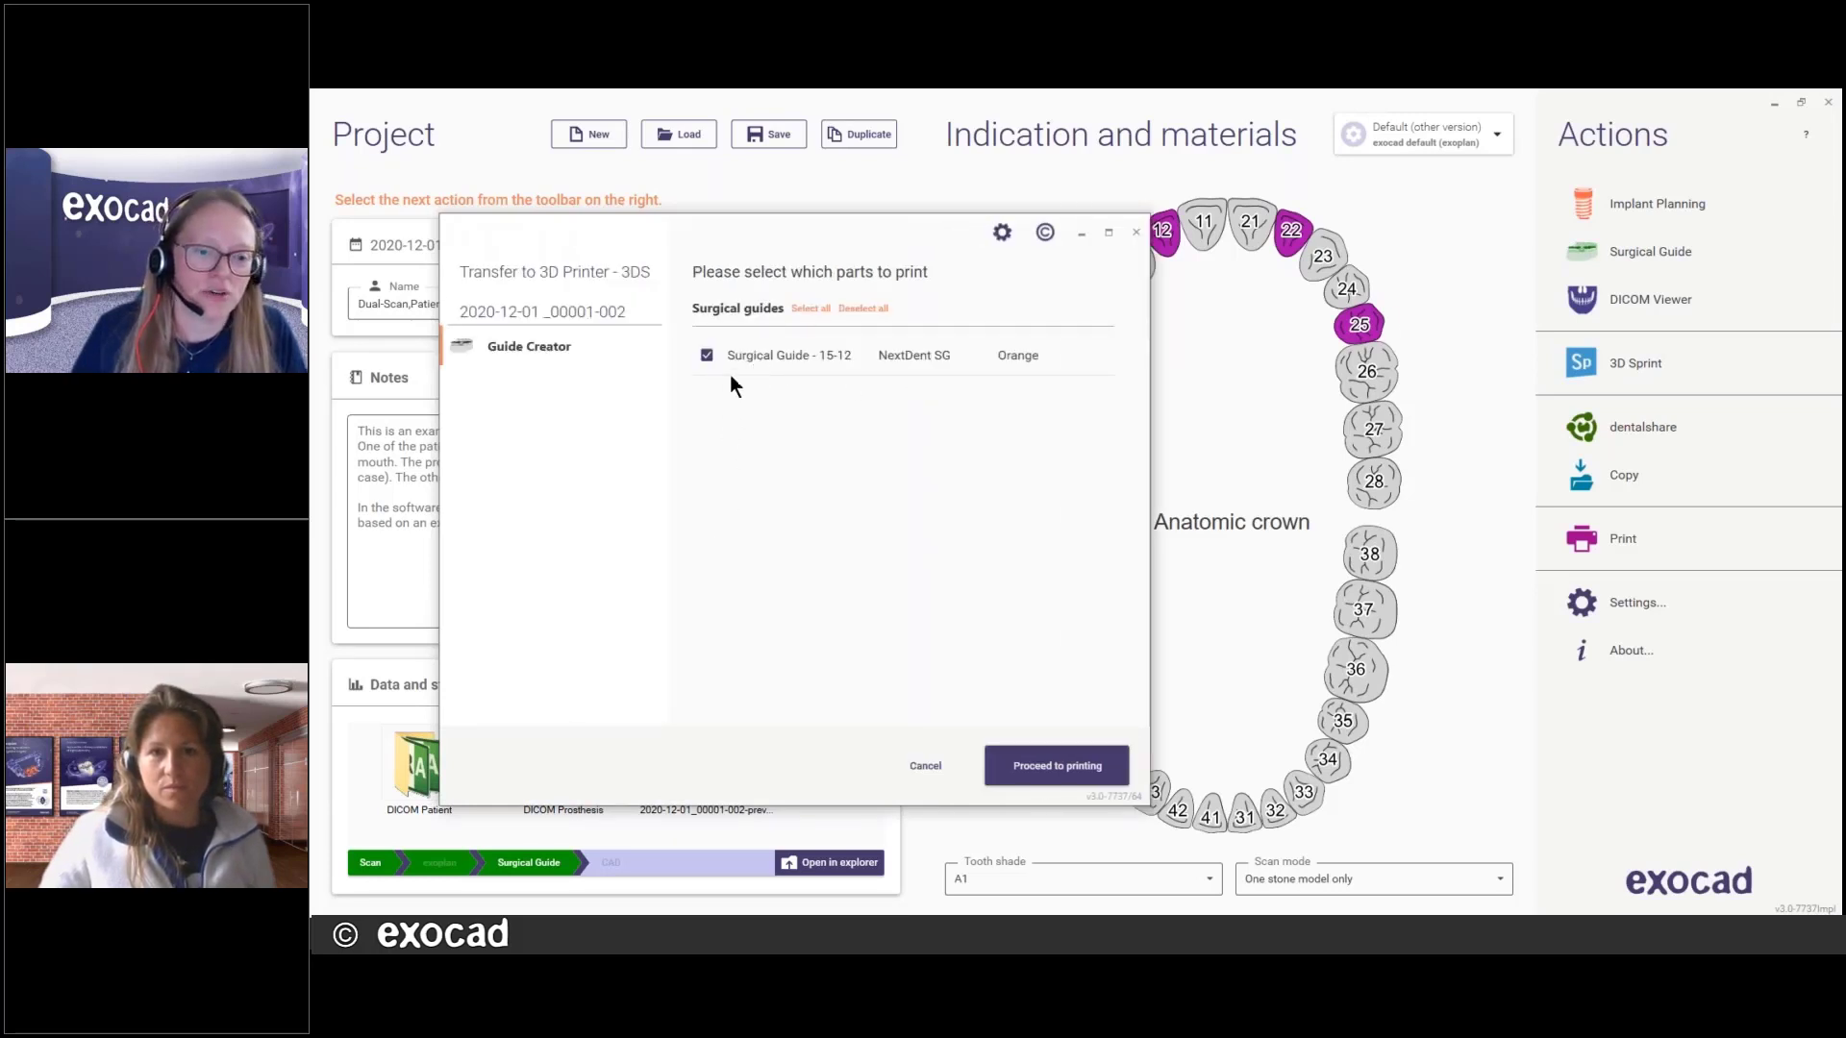
pyautogui.click(1047, 767)
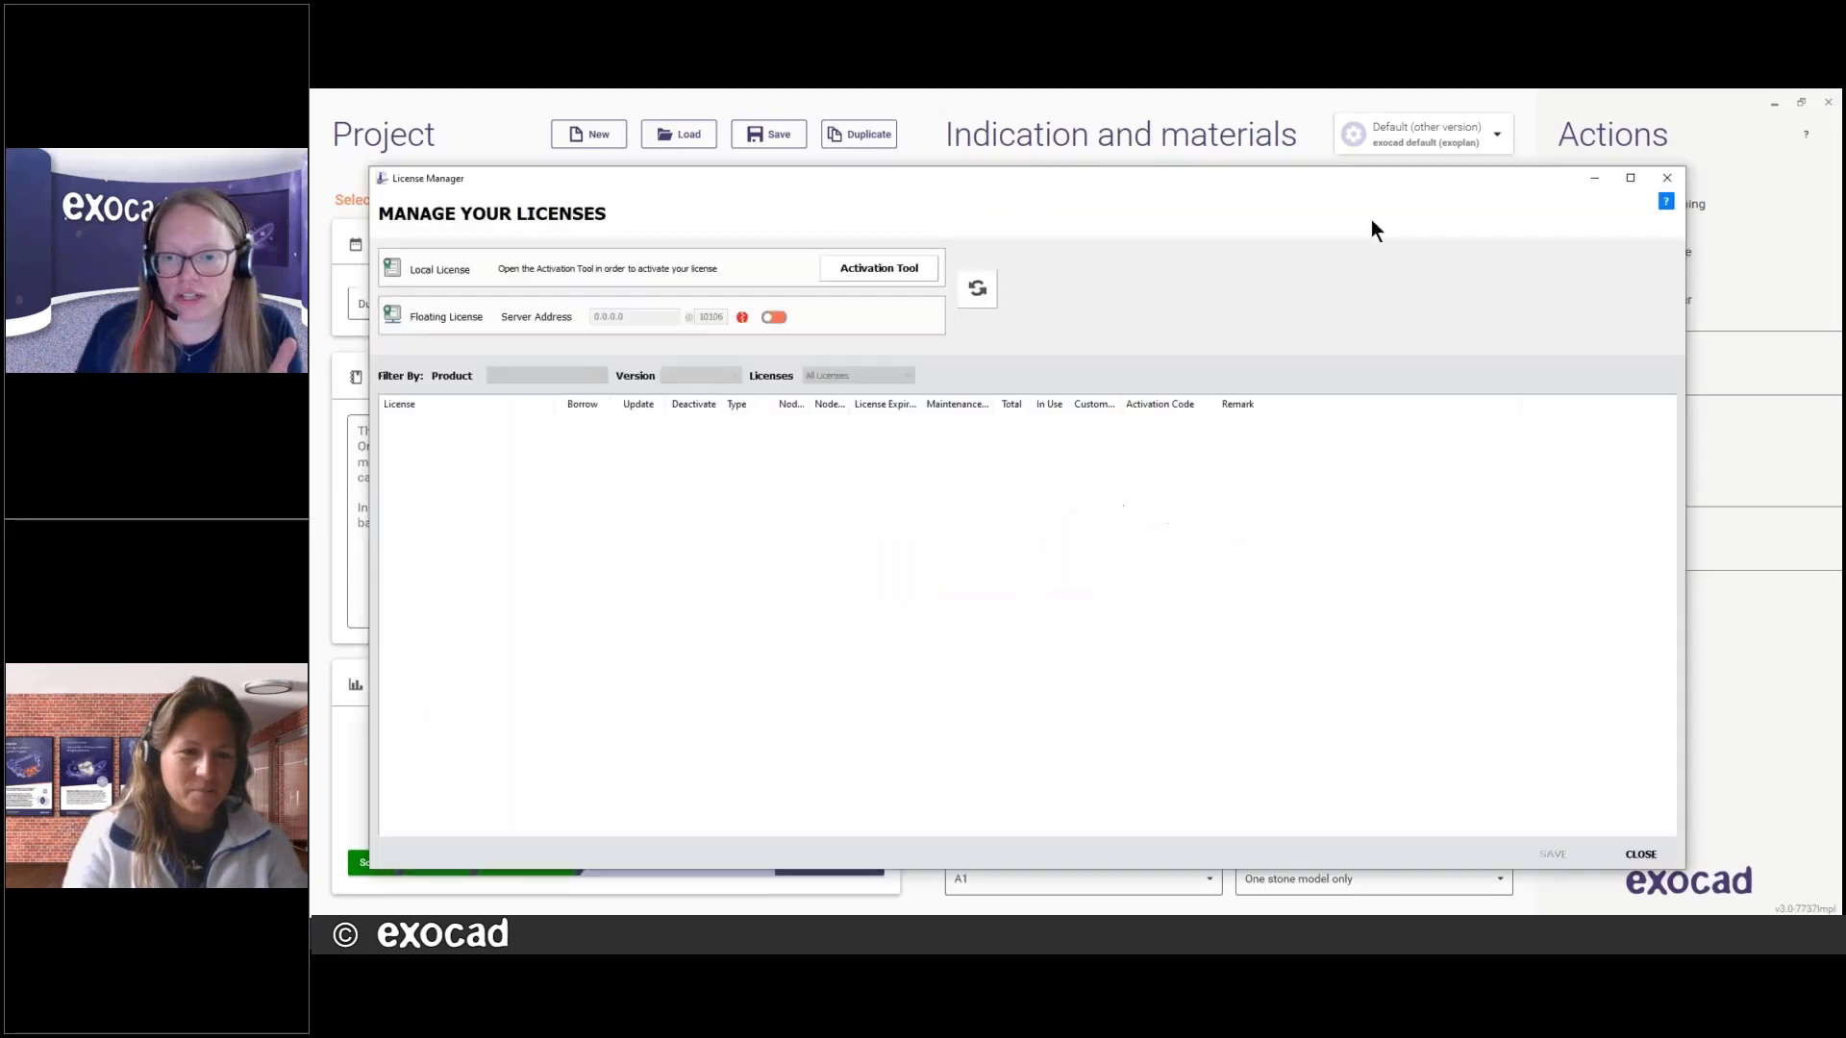
pyautogui.click(1593, 179)
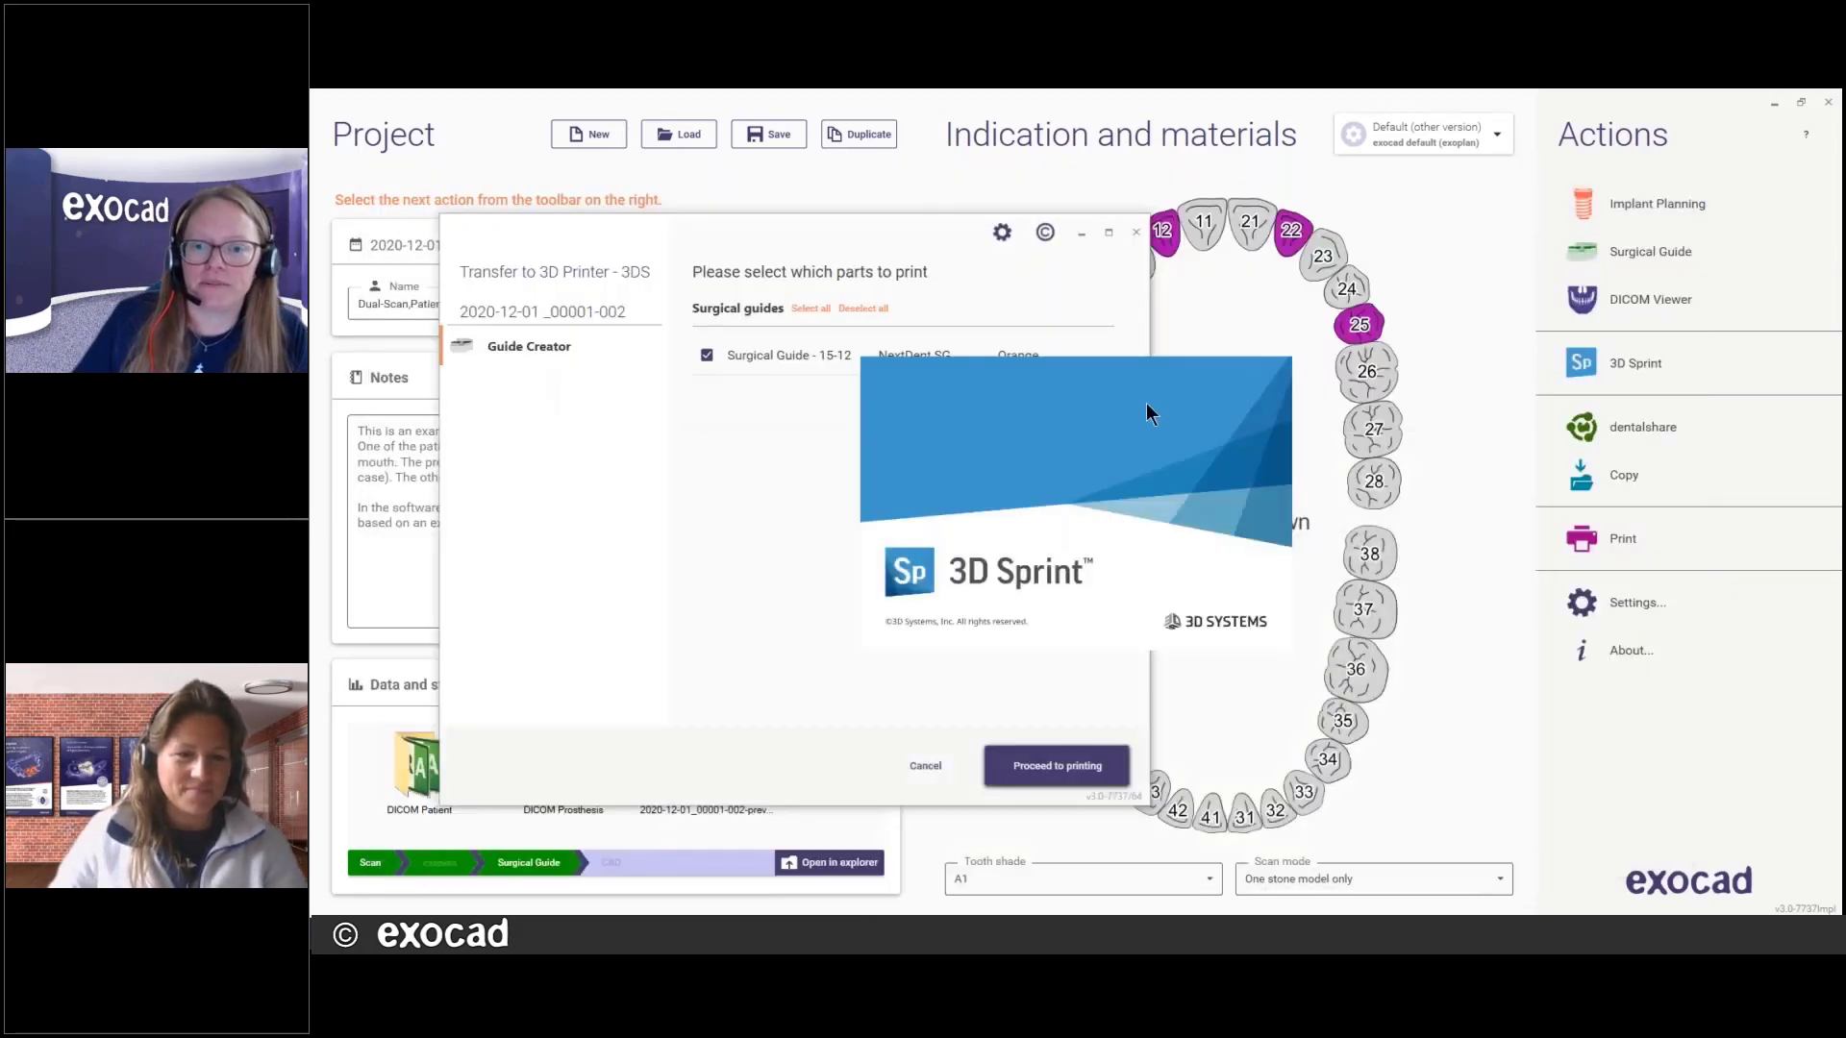
pyautogui.moveTo(897, 229)
pyautogui.mouseDown()
pyautogui.moveTo(936, 252)
pyautogui.moveTo(908, 241)
pyautogui.mouseUp()
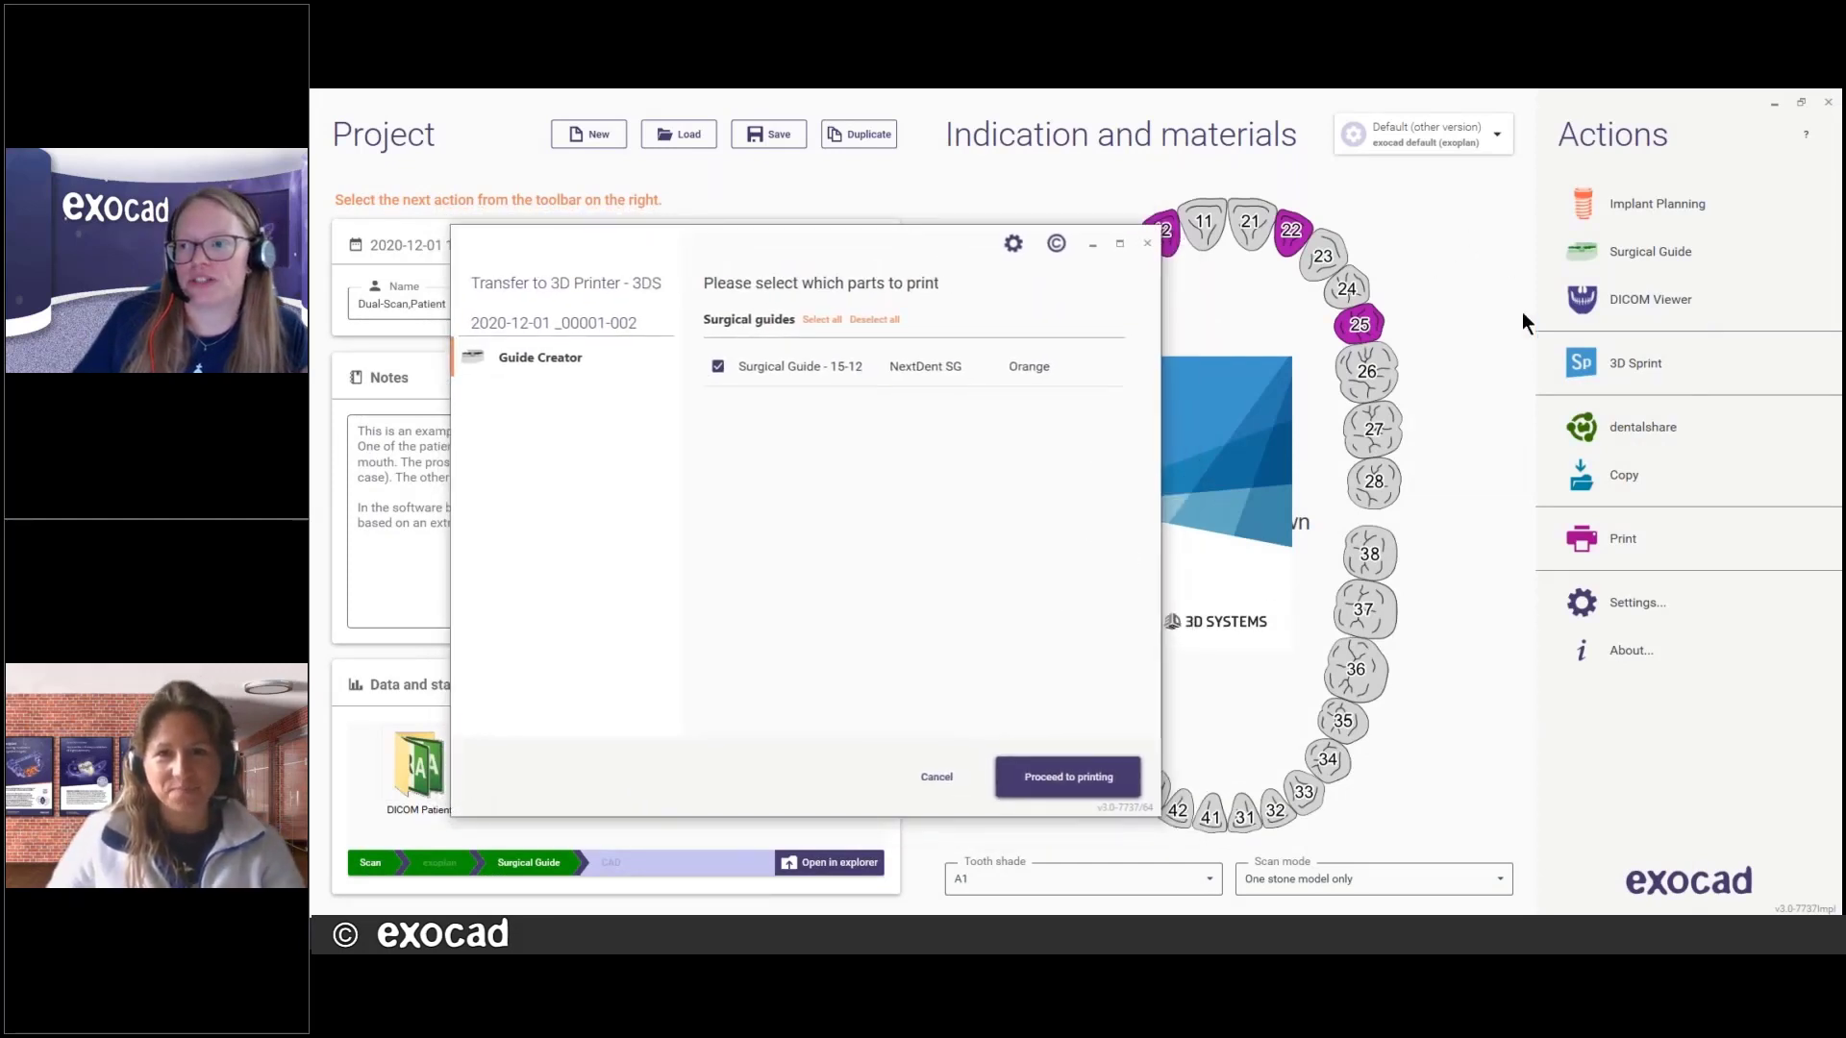